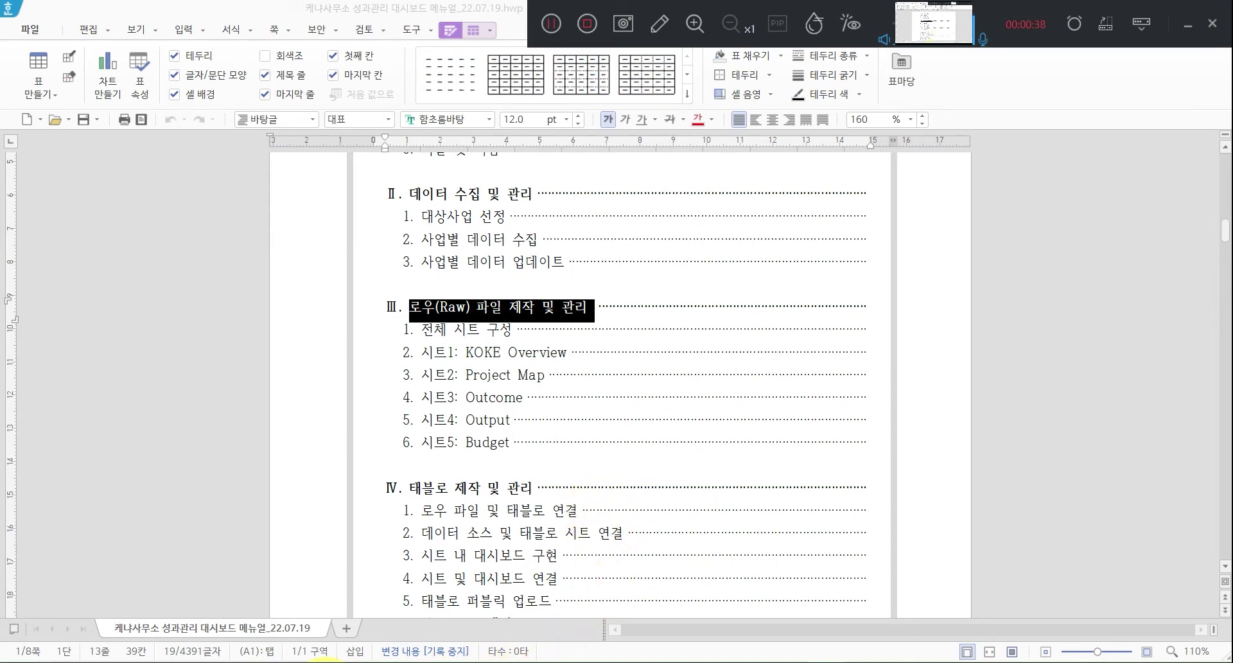
Switch to Google Drive, search for "dashboard", and open the M&E Dashboard folder.
{"action": "mouse_move", "coordinate": [321, 660]}
{"action": "left_click", "coordinate": [232, 614]}
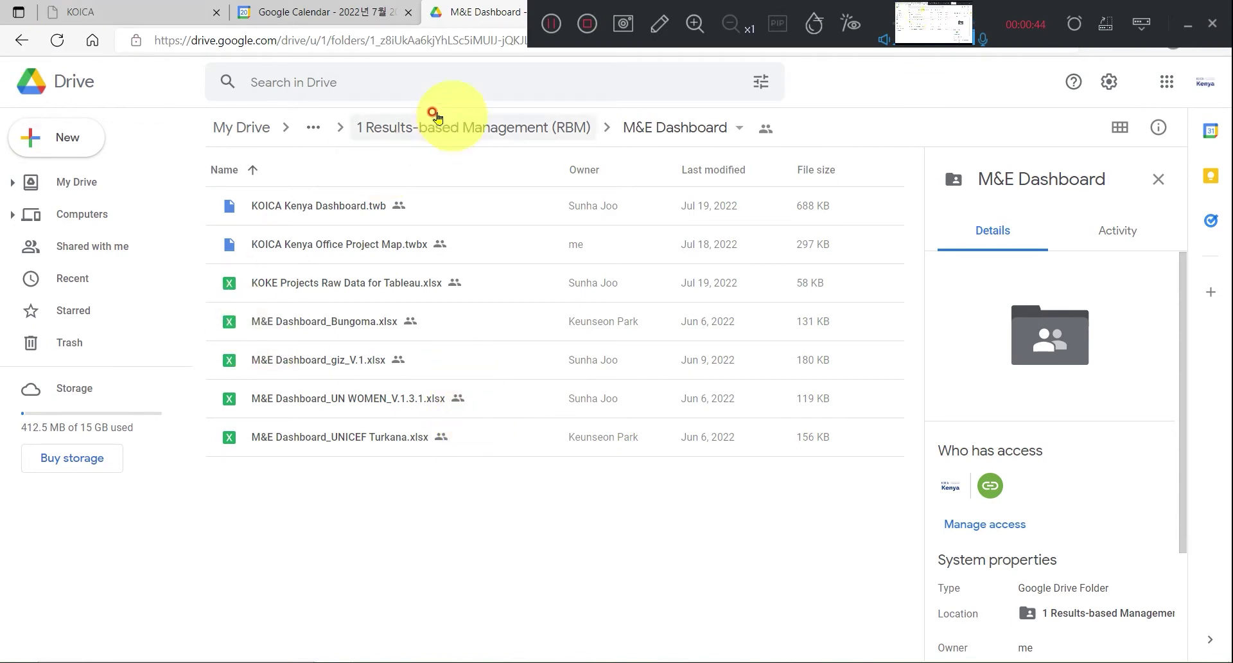
{"action": "left_click", "coordinate": [476, 93]}
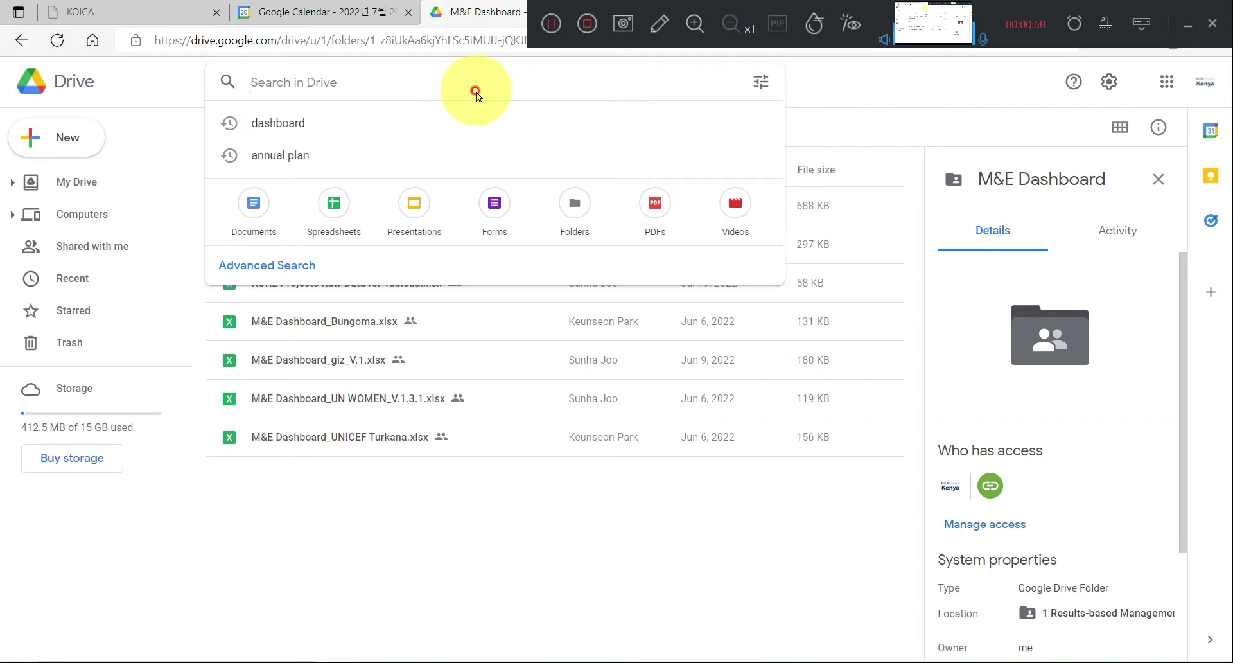
{"action": "left_click", "coordinate": [525, 114]}
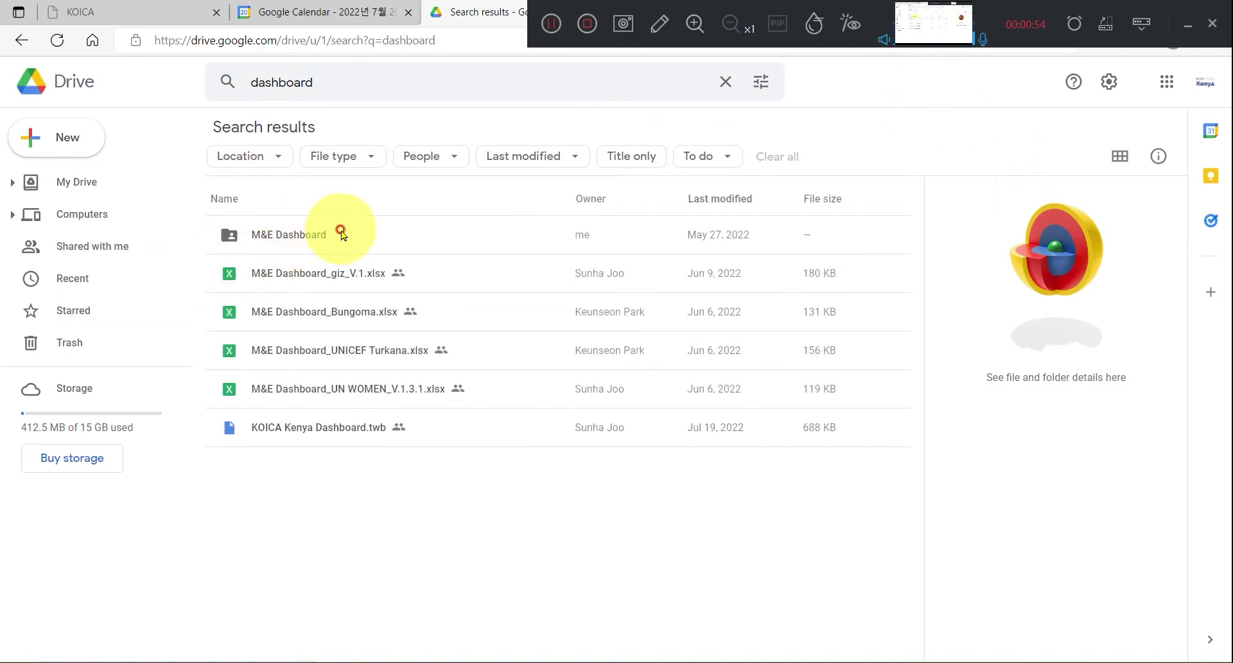
{"action": "left_click", "coordinate": [345, 236]}
{"action": "double_click", "coordinate": [345, 236]}
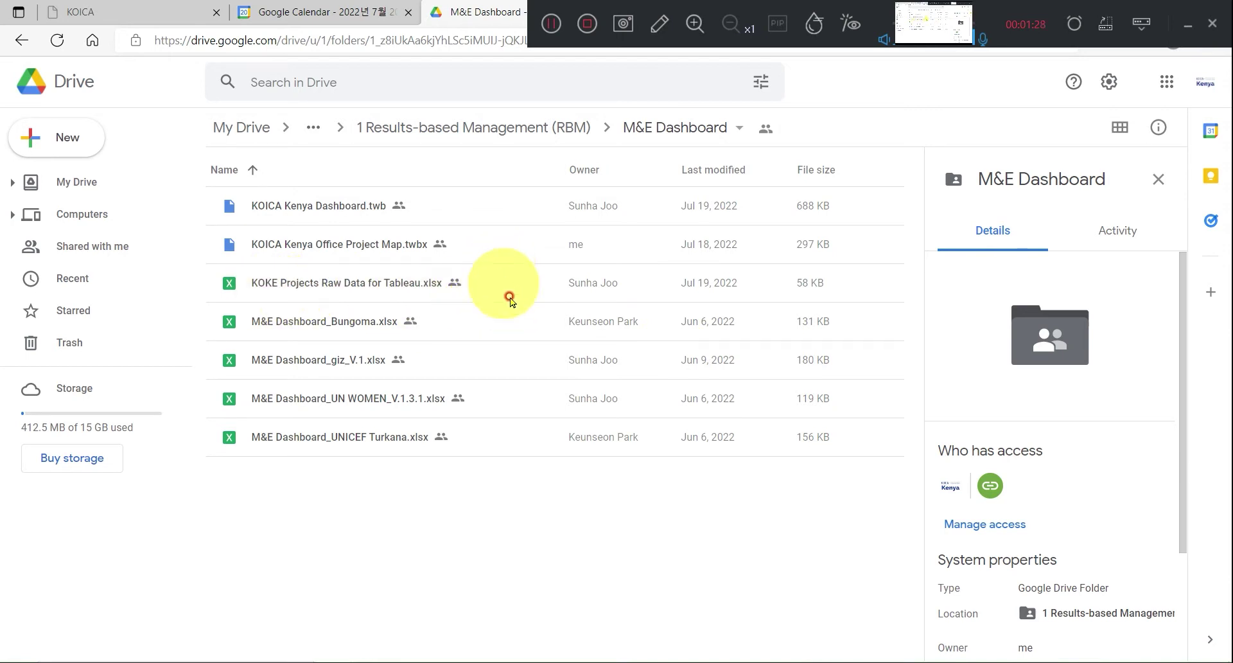
Download KOKE Projects Raw Data for Tableau.xlsx from the M&E Dashboard folder and minimize the Downloads folder window.
{"action": "left_click", "coordinate": [388, 284]}
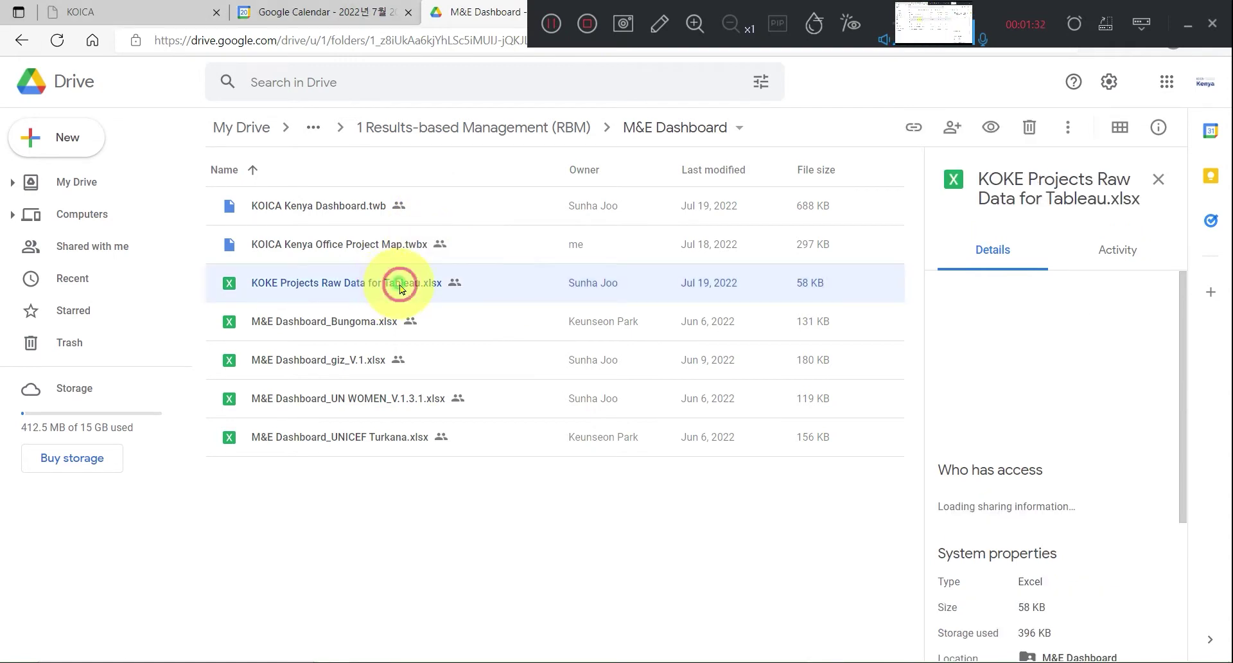
{"action": "right_click", "coordinate": [400, 287]}
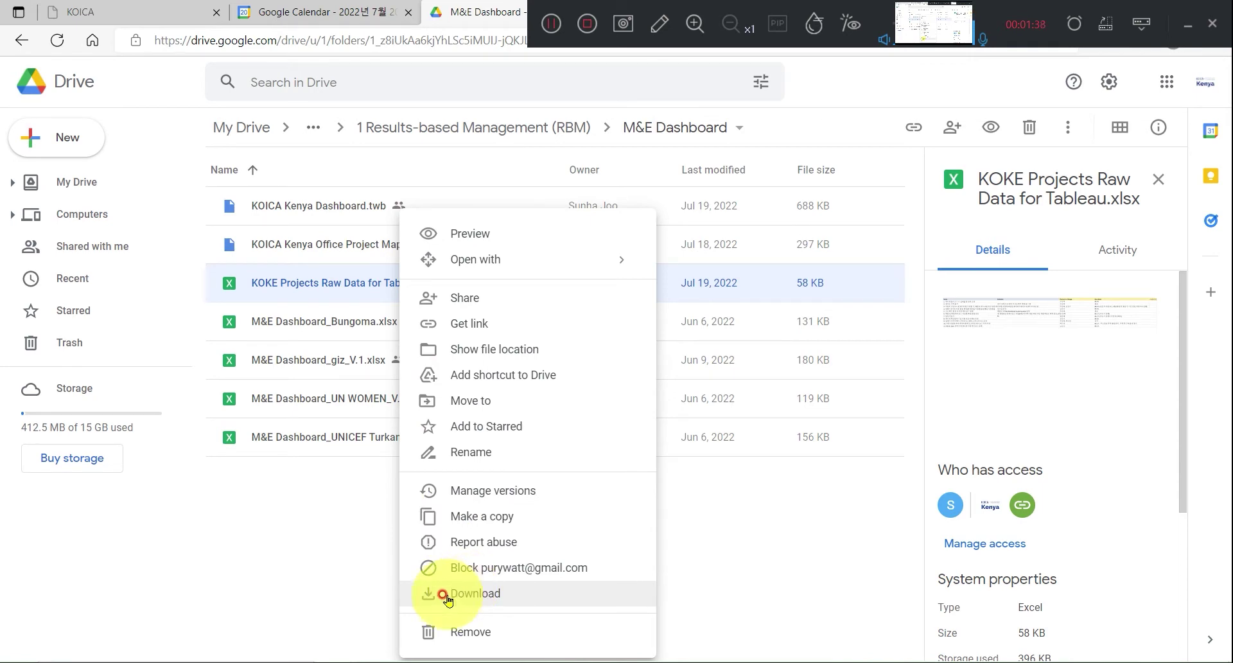
{"action": "left_click", "coordinate": [442, 594]}
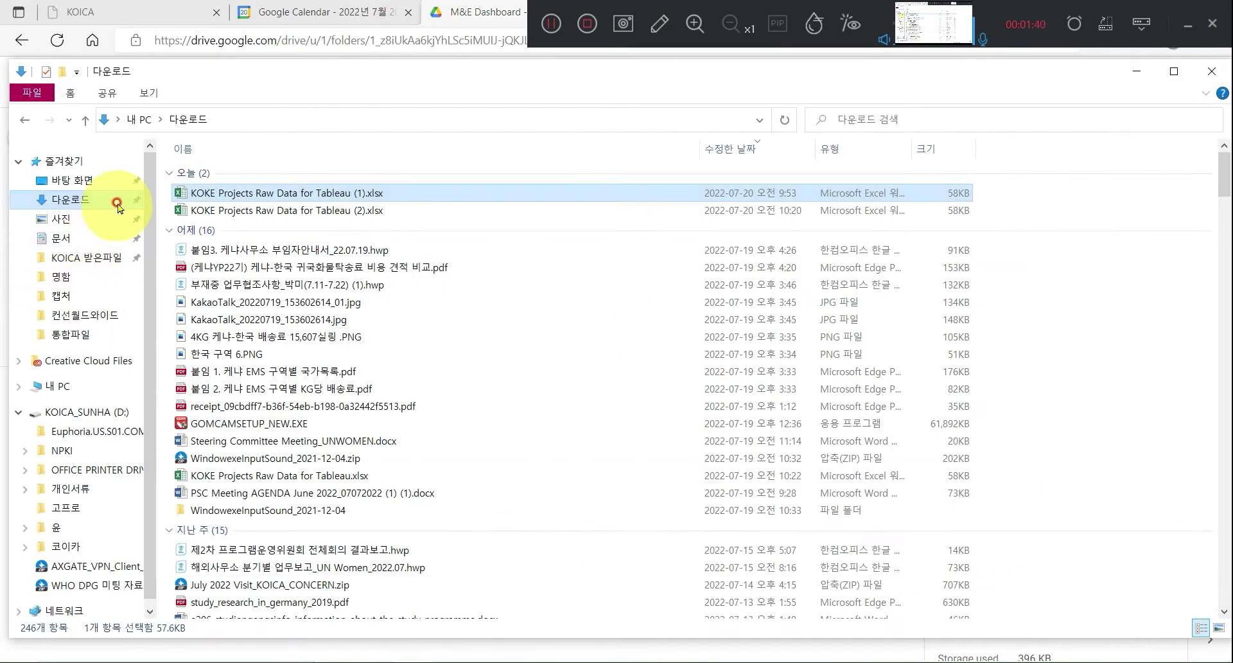
{"action": "left_click", "coordinate": [1137, 71]}
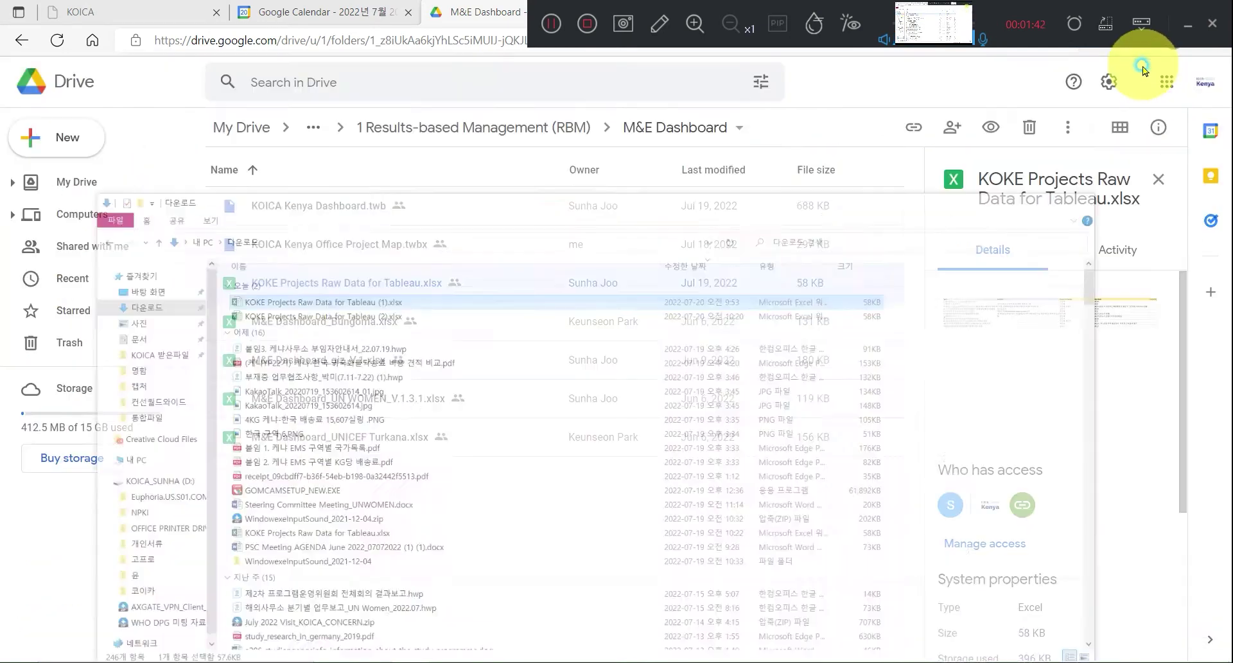
Switch to the KOKE Projects Raw Data for Tableau.xlsx workbook in Excel and maximize its window.
{"action": "mouse_move", "coordinate": [770, 658]}
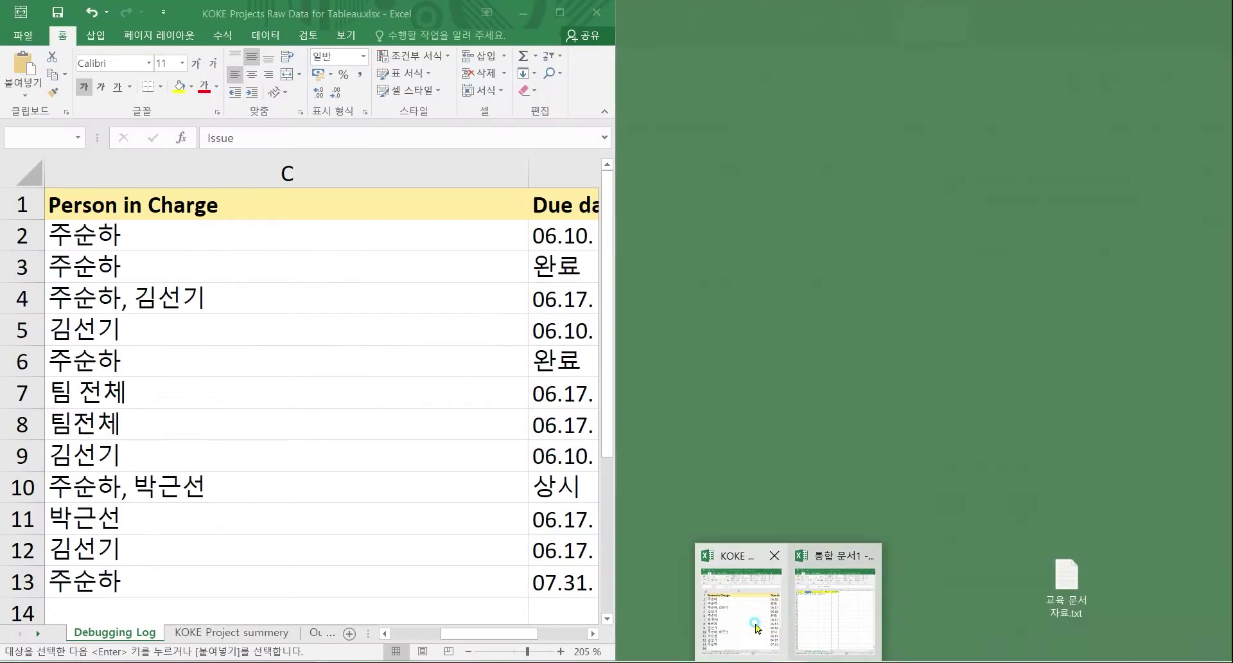
{"action": "left_click", "coordinate": [757, 629]}
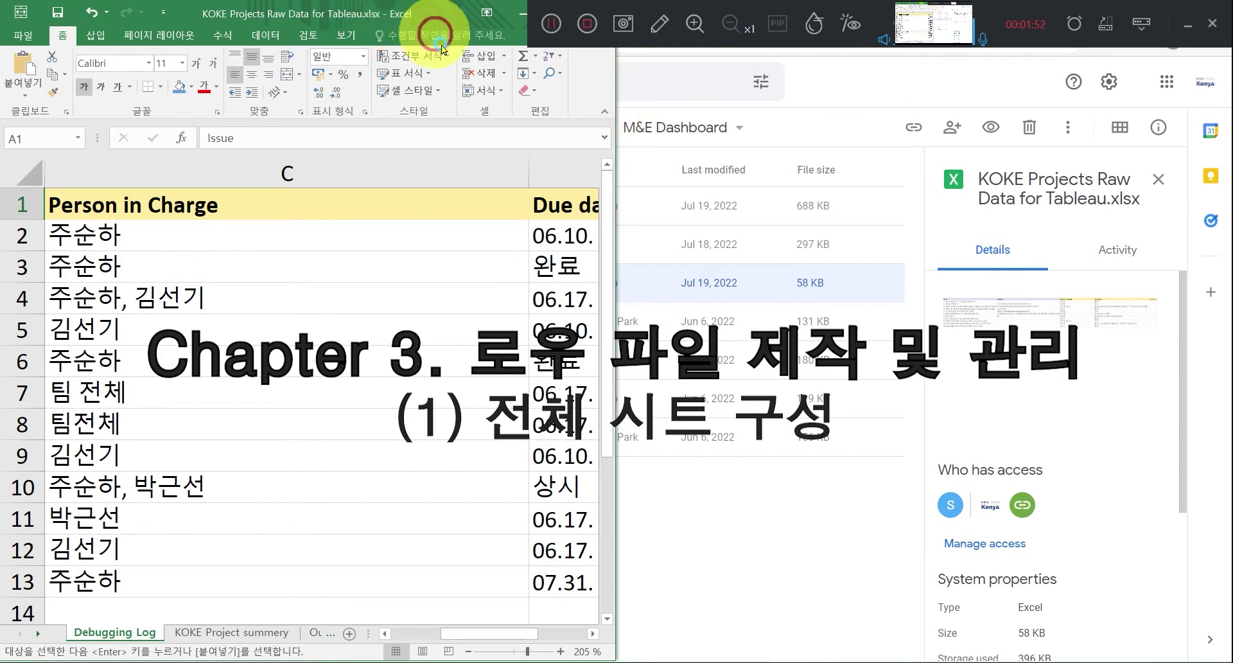
{"action": "left_click", "coordinate": [1188, 25]}
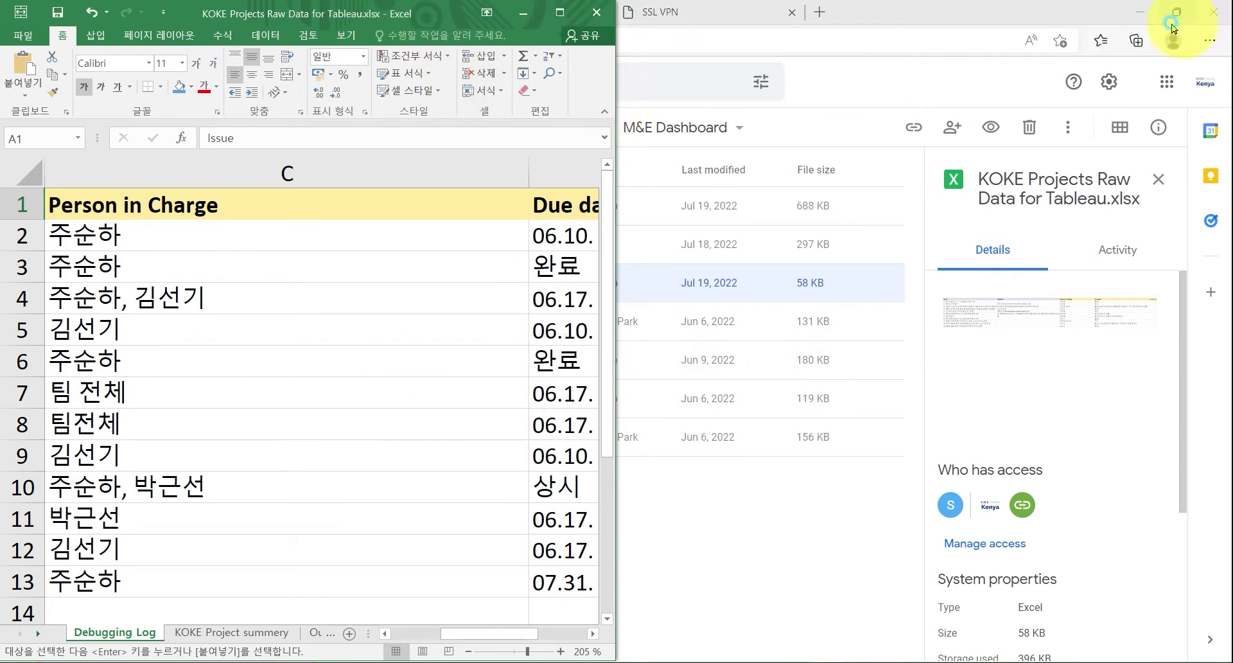
{"action": "left_click", "coordinate": [562, 13]}
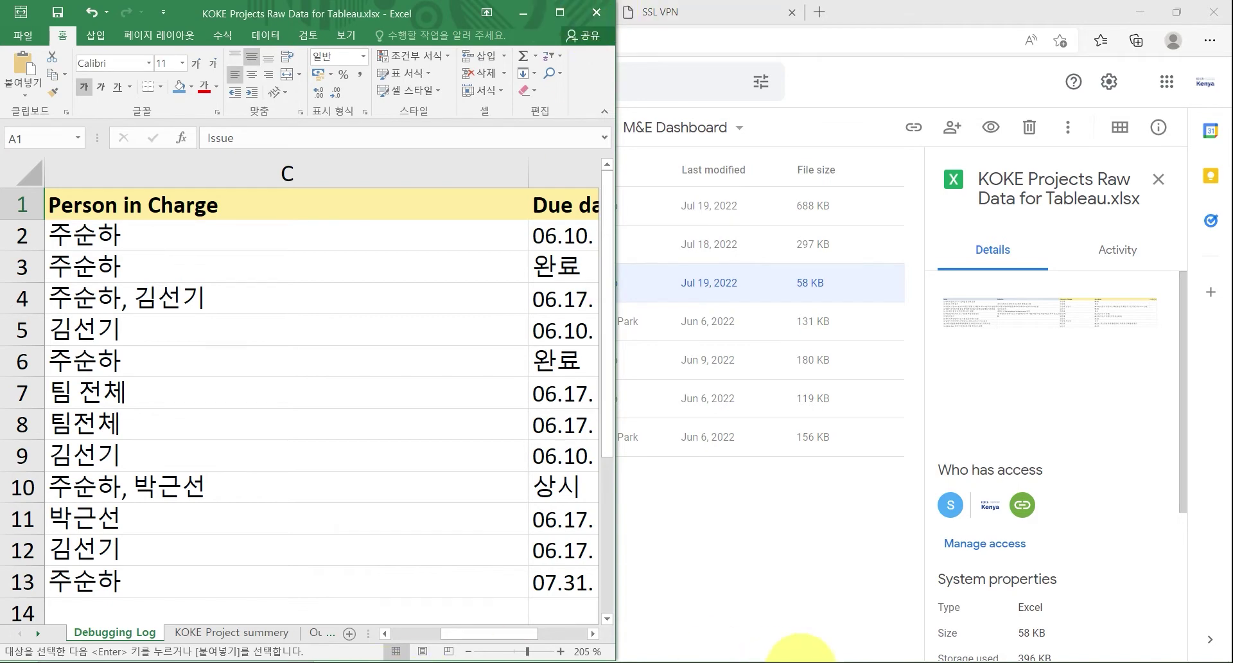
{"action": "left_click", "coordinate": [549, 24]}
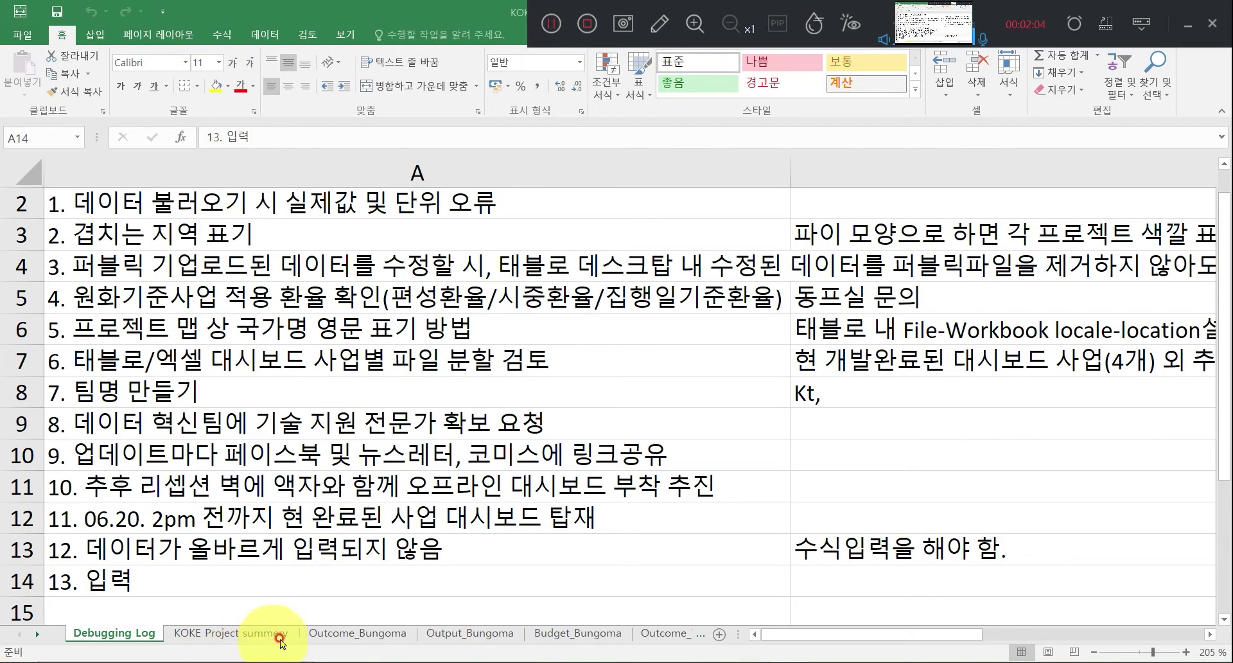
Look through the Outcome, Output and Budget sheets for the Bungoma and Turkana projects, ending back at the first sheet names.
{"action": "left_click", "coordinate": [466, 633]}
{"action": "left_click", "coordinate": [555, 644]}
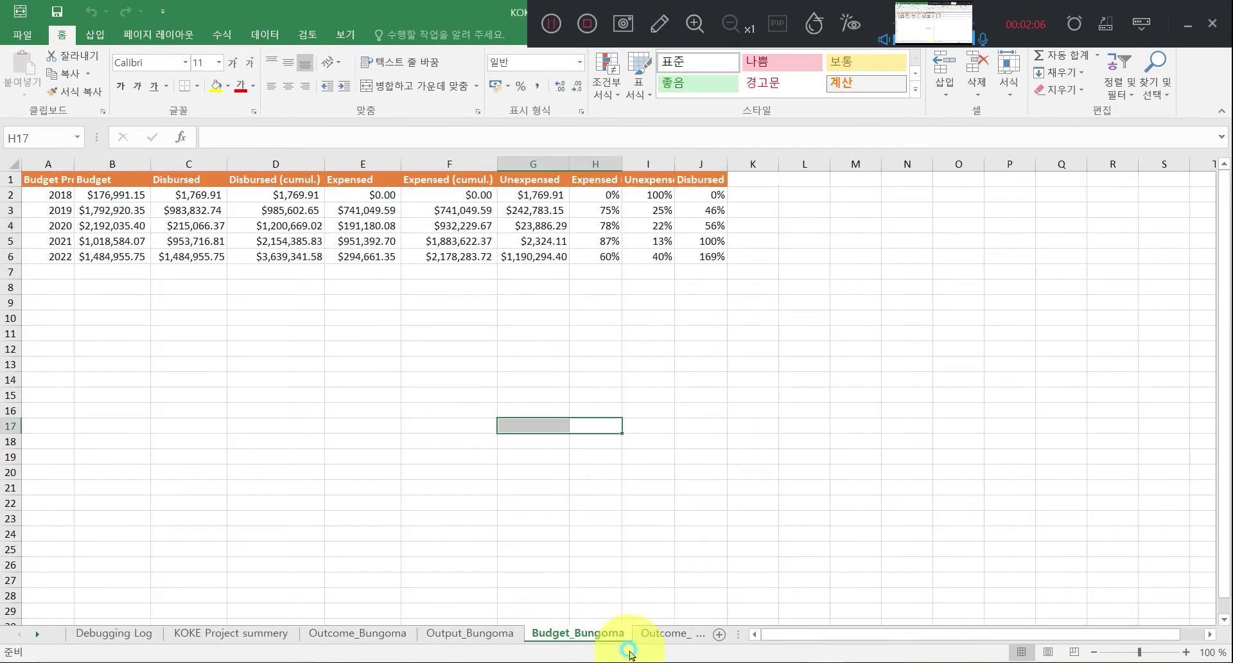
{"action": "left_click", "coordinate": [661, 640]}
{"action": "left_click", "coordinate": [682, 639]}
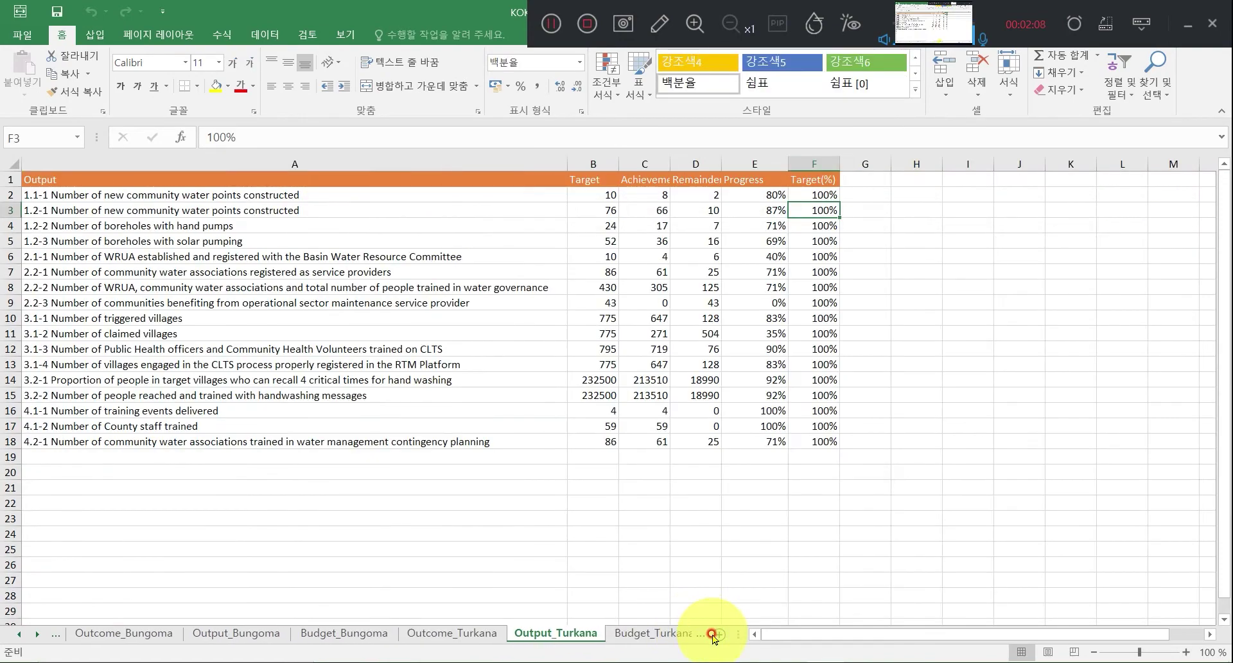
{"action": "left_click", "coordinate": [702, 639]}
{"action": "left_click", "coordinate": [635, 638]}
{"action": "left_click", "coordinate": [539, 641]}
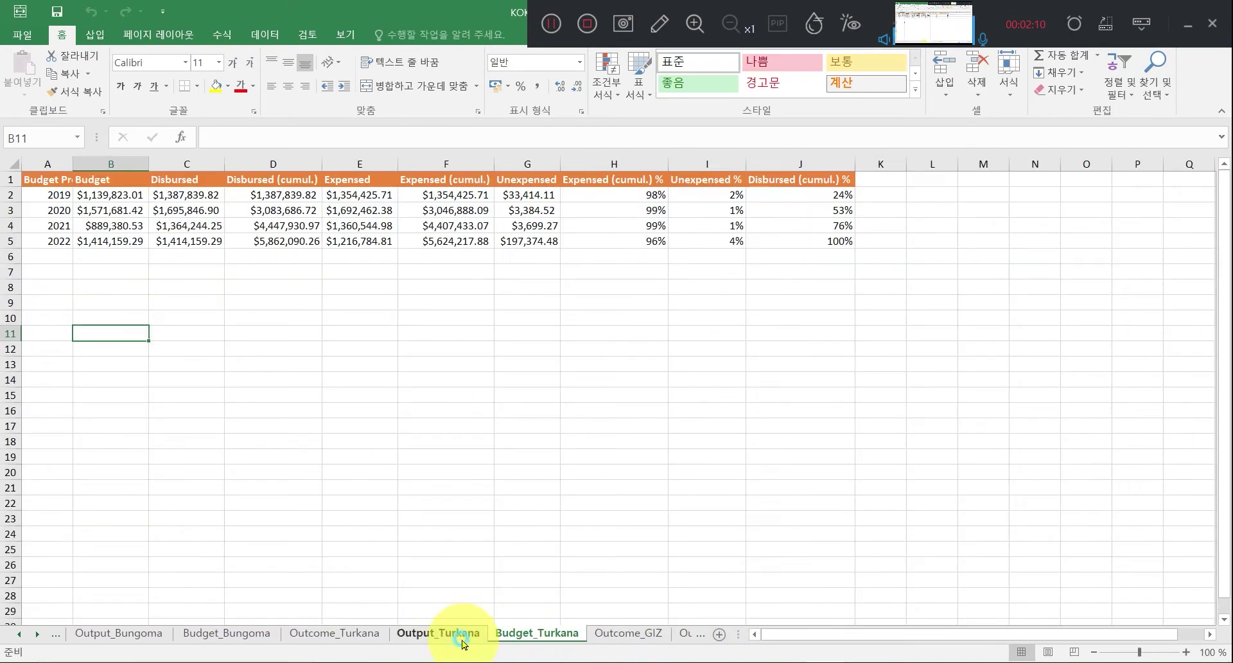
{"action": "left_click", "coordinate": [461, 643]}
{"action": "left_click", "coordinate": [344, 643]}
{"action": "left_click", "coordinate": [247, 634]}
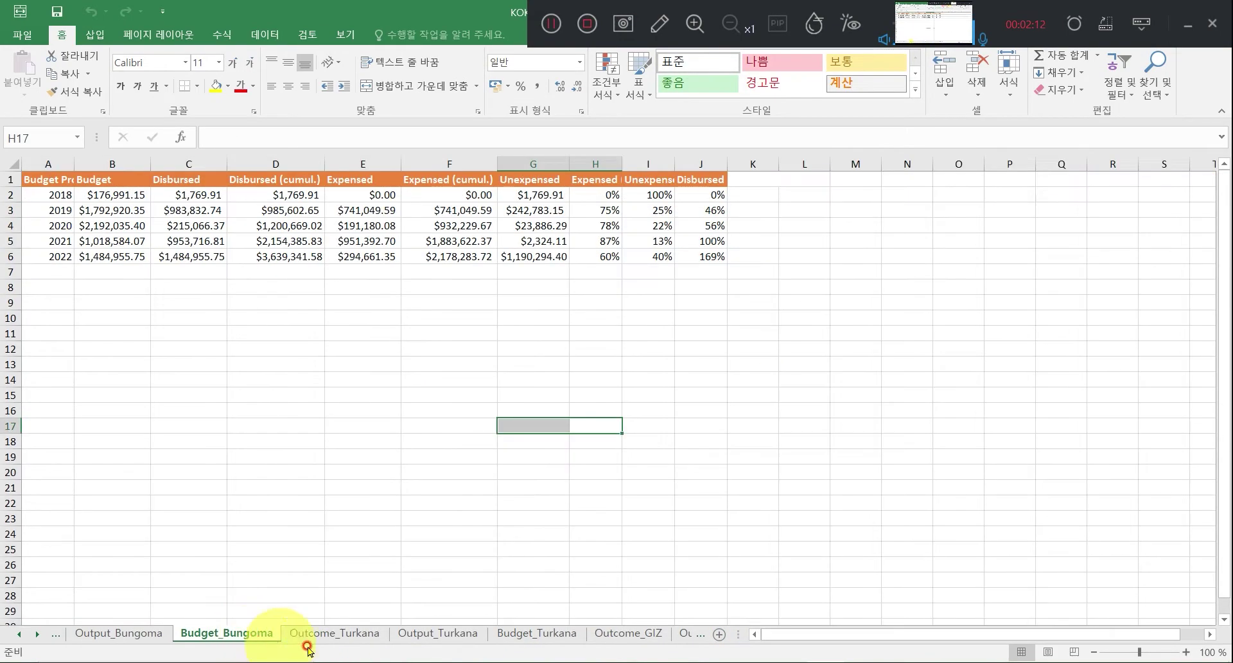
{"action": "left_click", "coordinate": [24, 637]}
{"action": "left_click", "coordinate": [24, 638]}
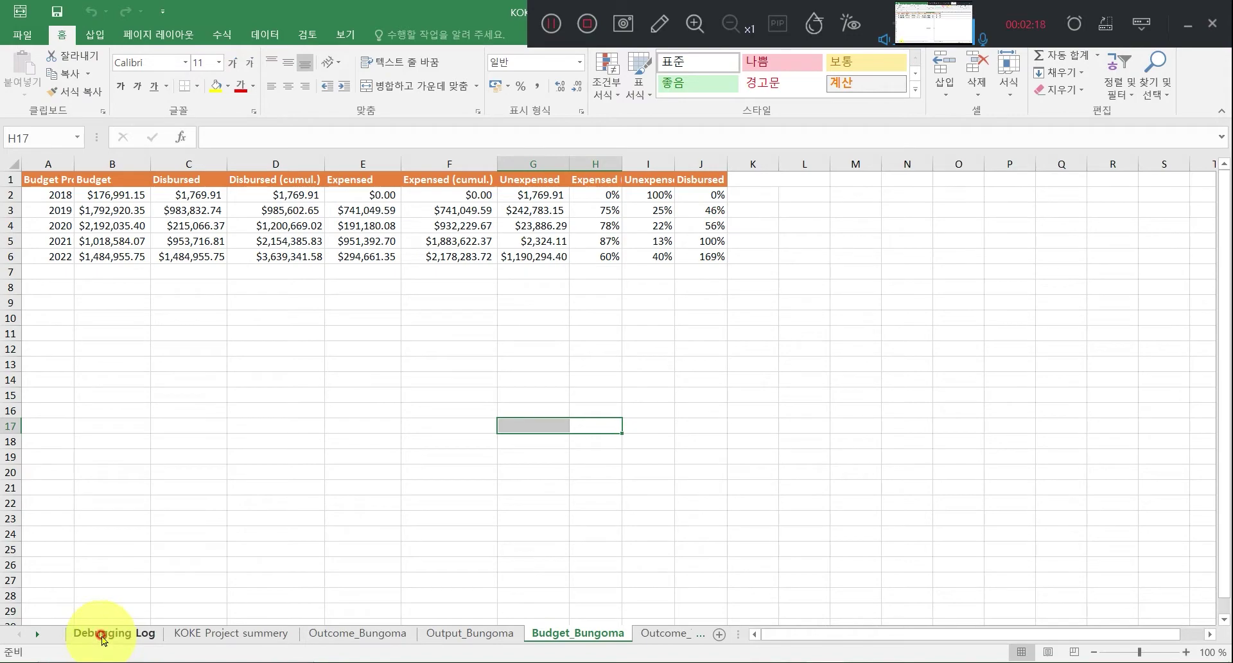
View the Debugging Log and KOKE Project summery sheets, then return to the Debugging Log sheet.
{"action": "left_click", "coordinate": [102, 636]}
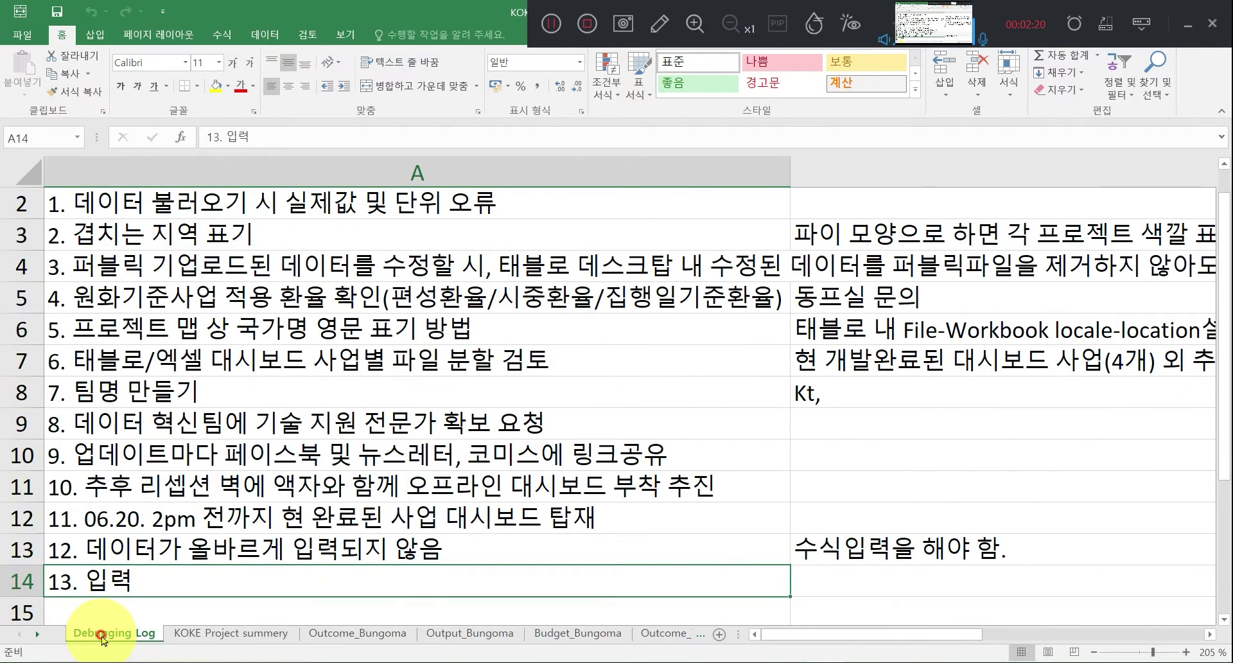
{"action": "left_click", "coordinate": [242, 632]}
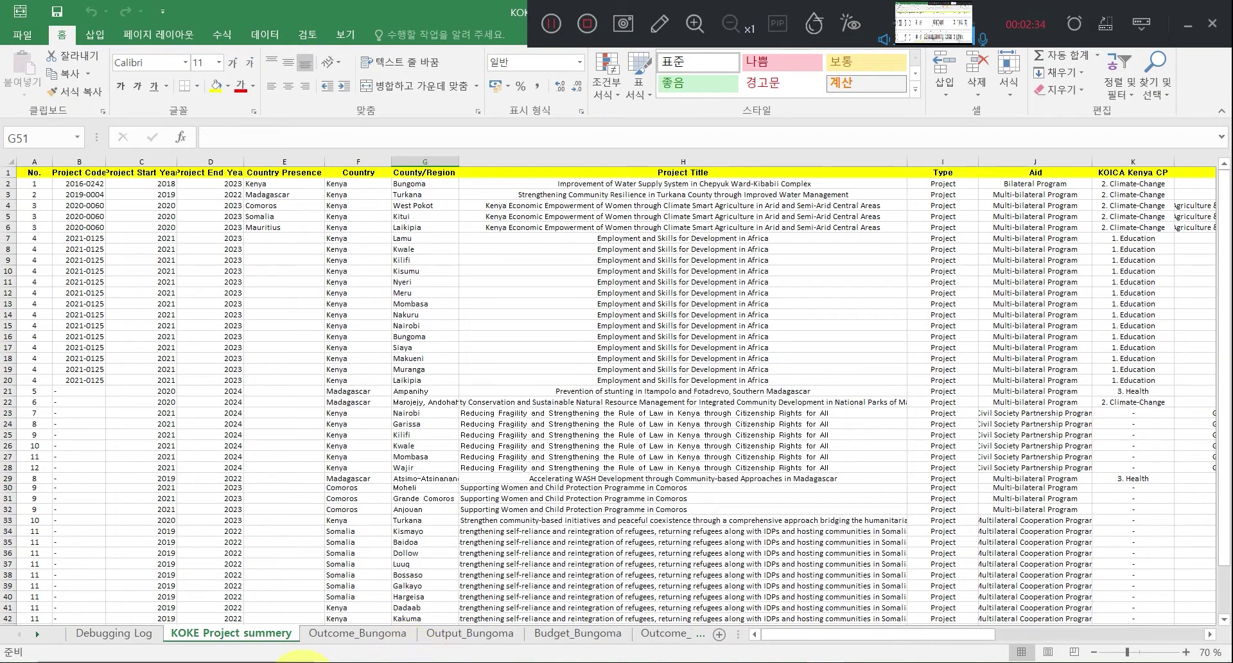
{"action": "left_click", "coordinate": [553, 27]}
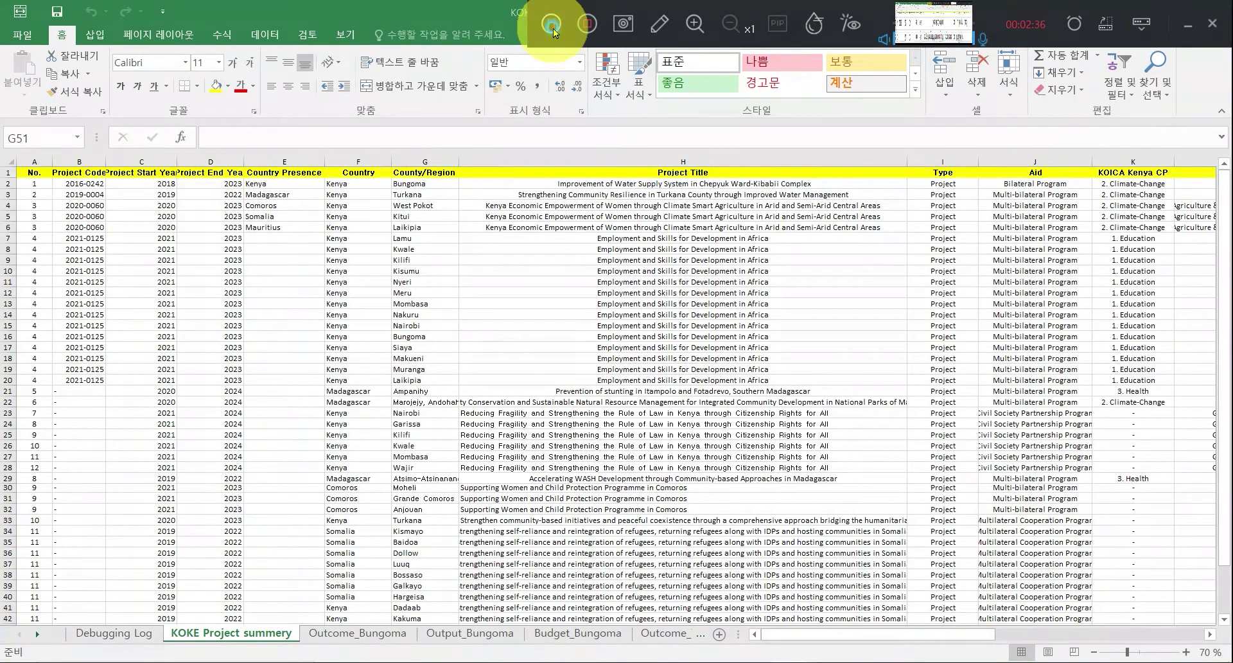
{"action": "left_click", "coordinate": [125, 635]}
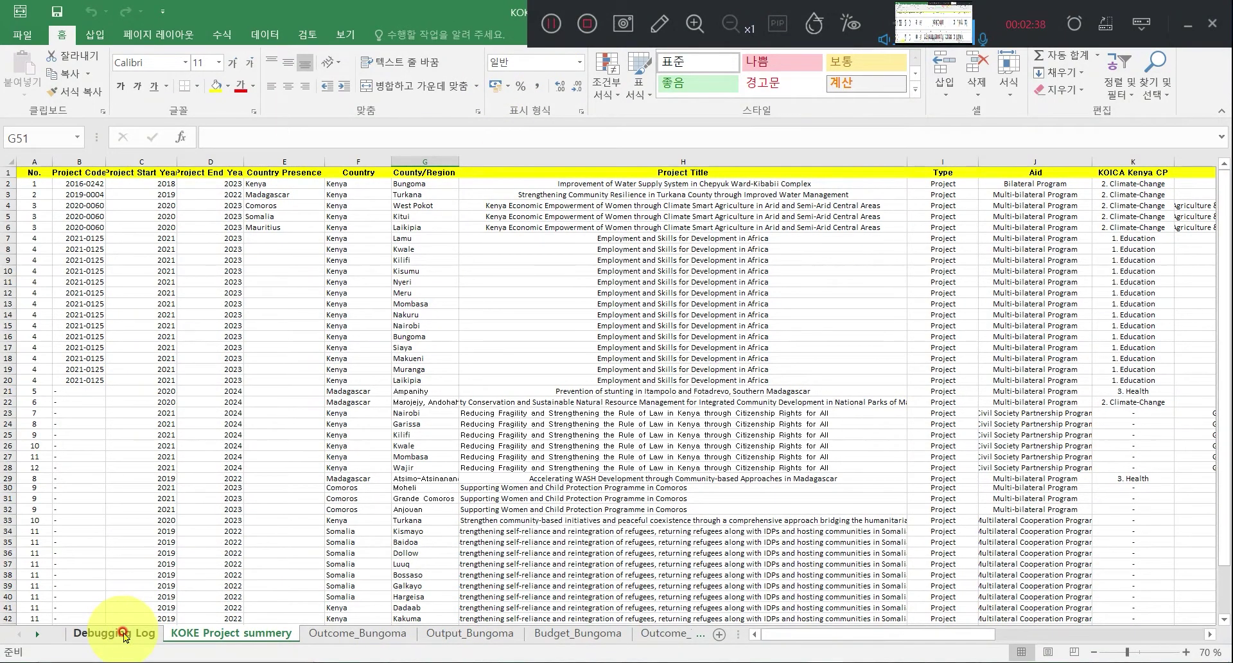
{"action": "left_click", "coordinate": [126, 634]}
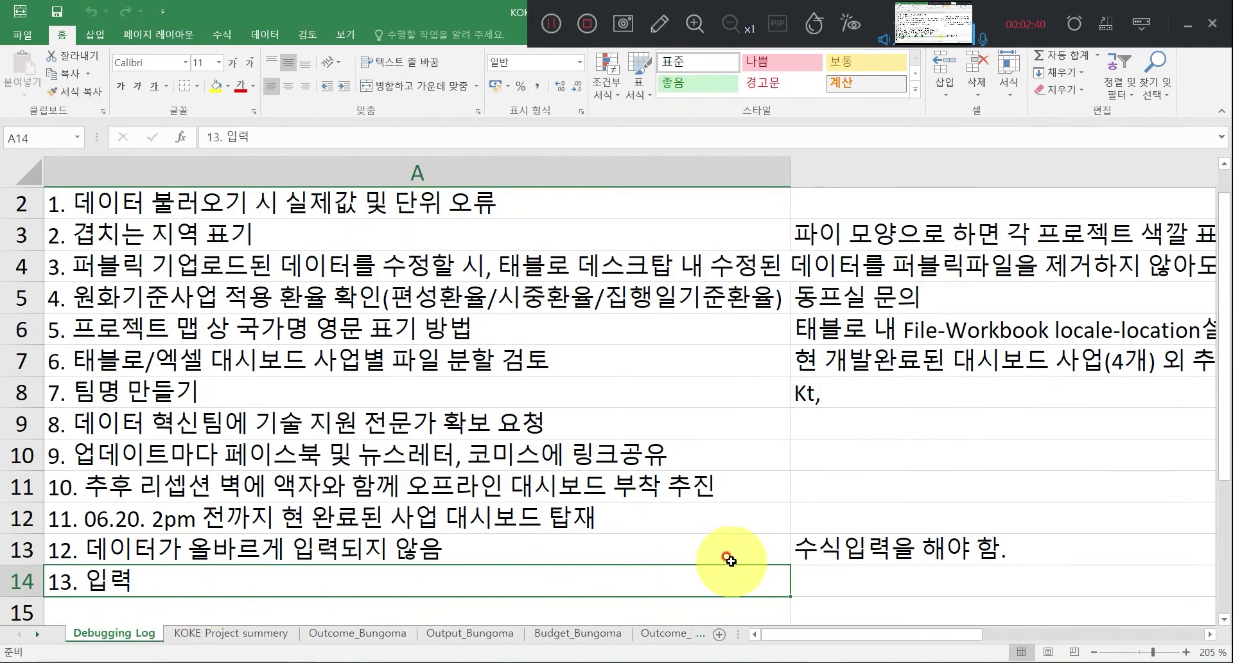
Examine the Issue, Solution, Person in Charge and Due date entries in the Debugging Log sheet.
{"action": "scroll", "coordinate": [716, 553], "scroll_direction": "up", "scroll_amount": 1}
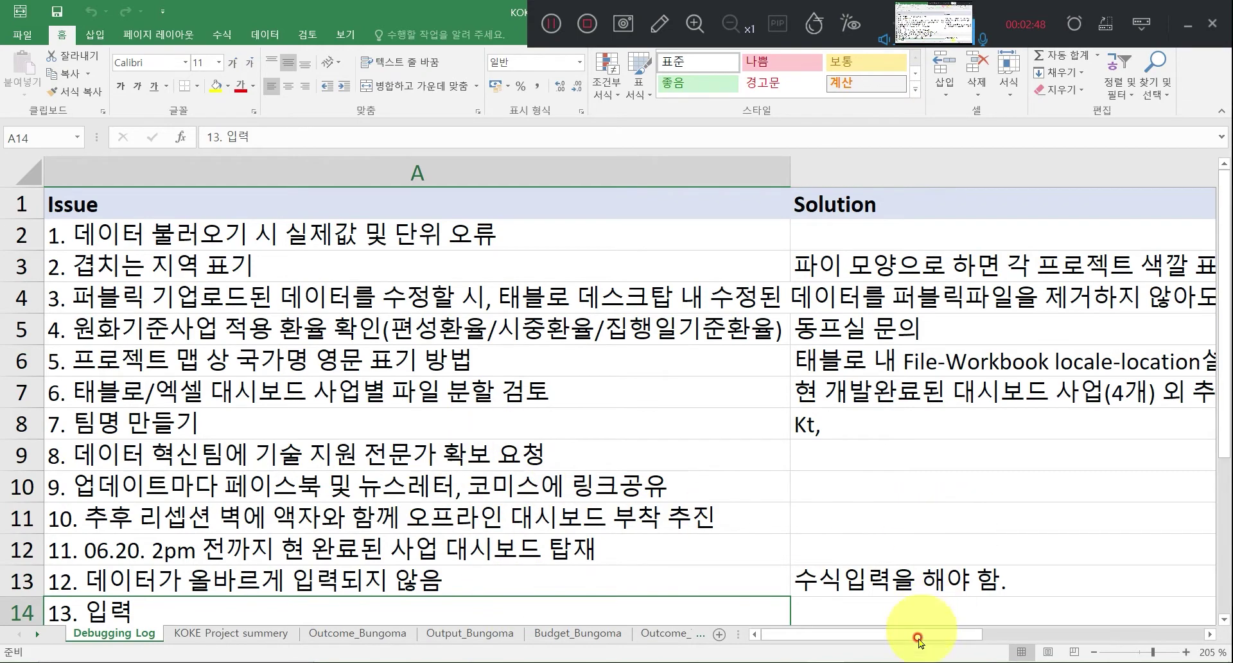
{"action": "left_click_drag", "start_coordinate": [916, 643], "coordinate": [1014, 617]}
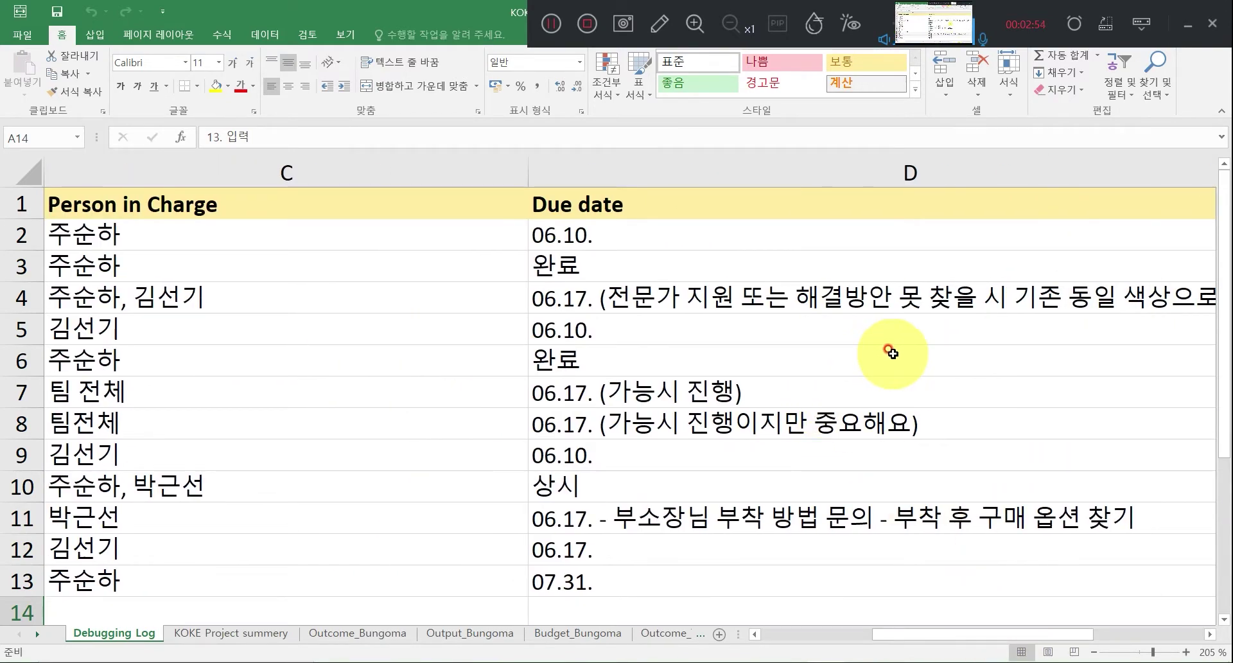
{"action": "left_click_drag", "start_coordinate": [948, 636], "coordinate": [737, 662]}
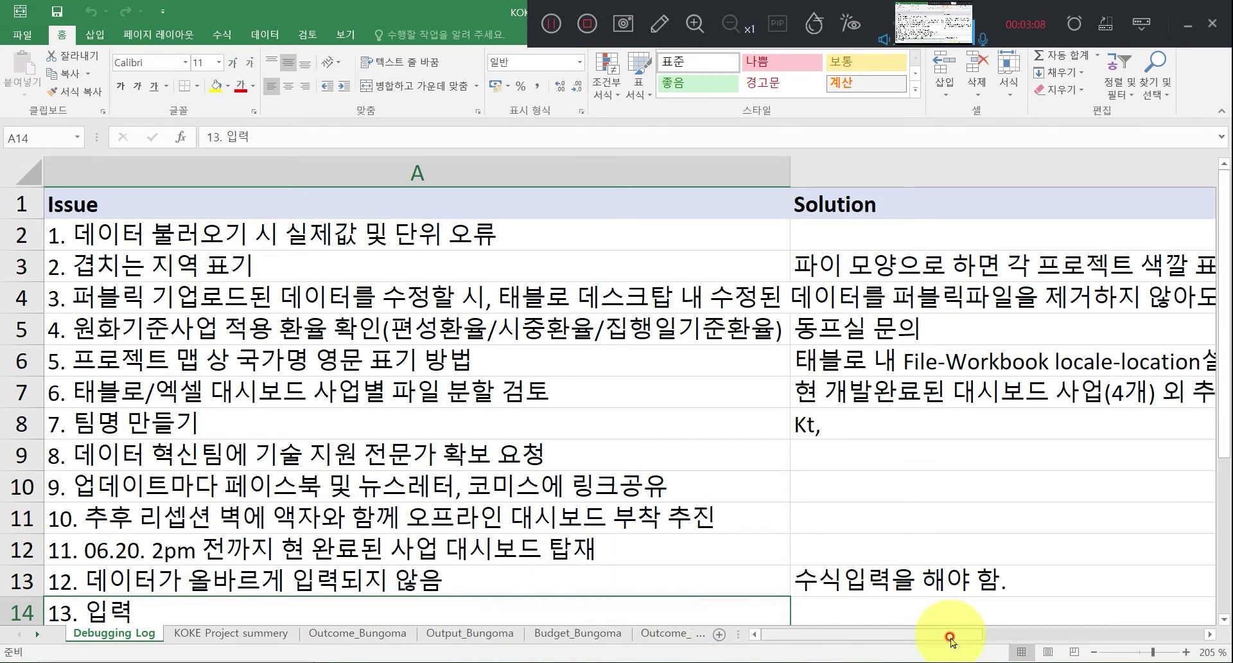
{"action": "left_click", "coordinate": [330, 239]}
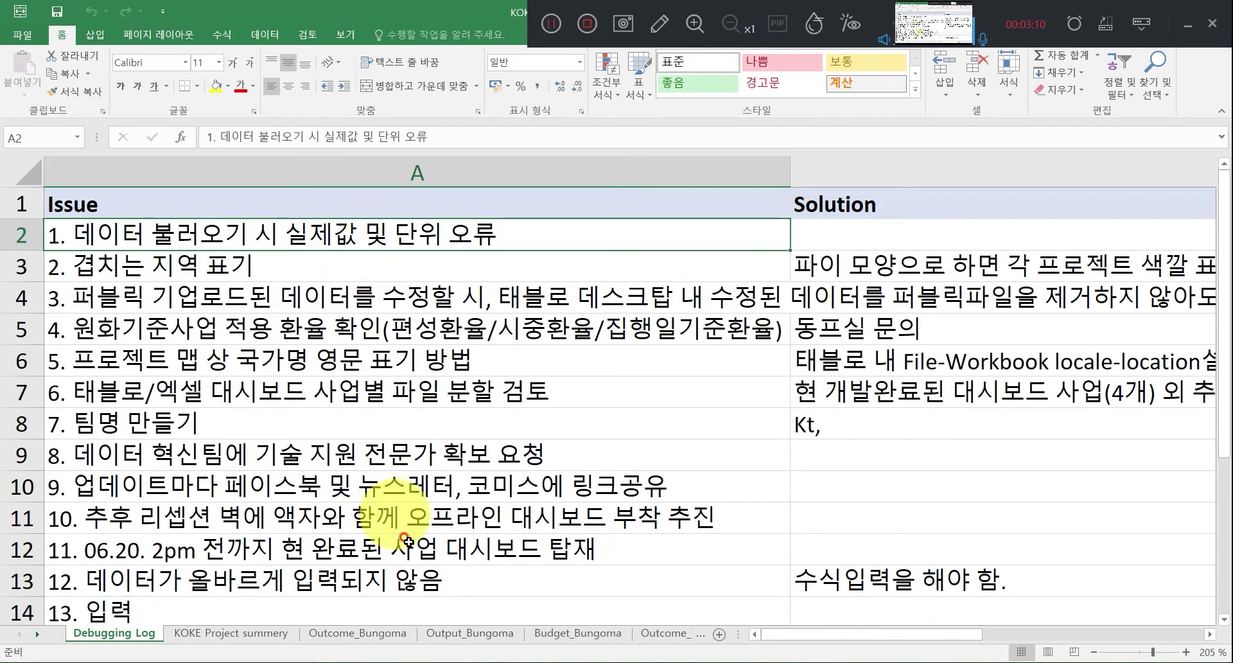
{"action": "left_click", "coordinate": [408, 541]}
{"action": "left_click", "coordinate": [578, 610]}
{"action": "left_click", "coordinate": [849, 614]}
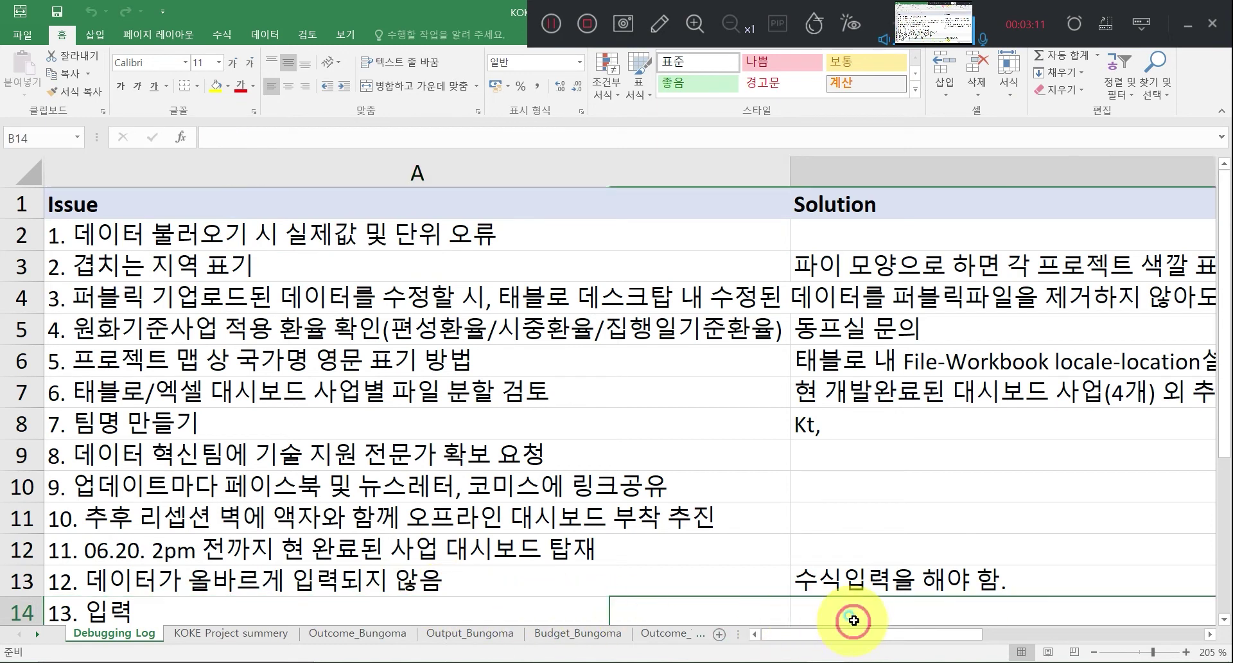
{"action": "left_click", "coordinate": [870, 549]}
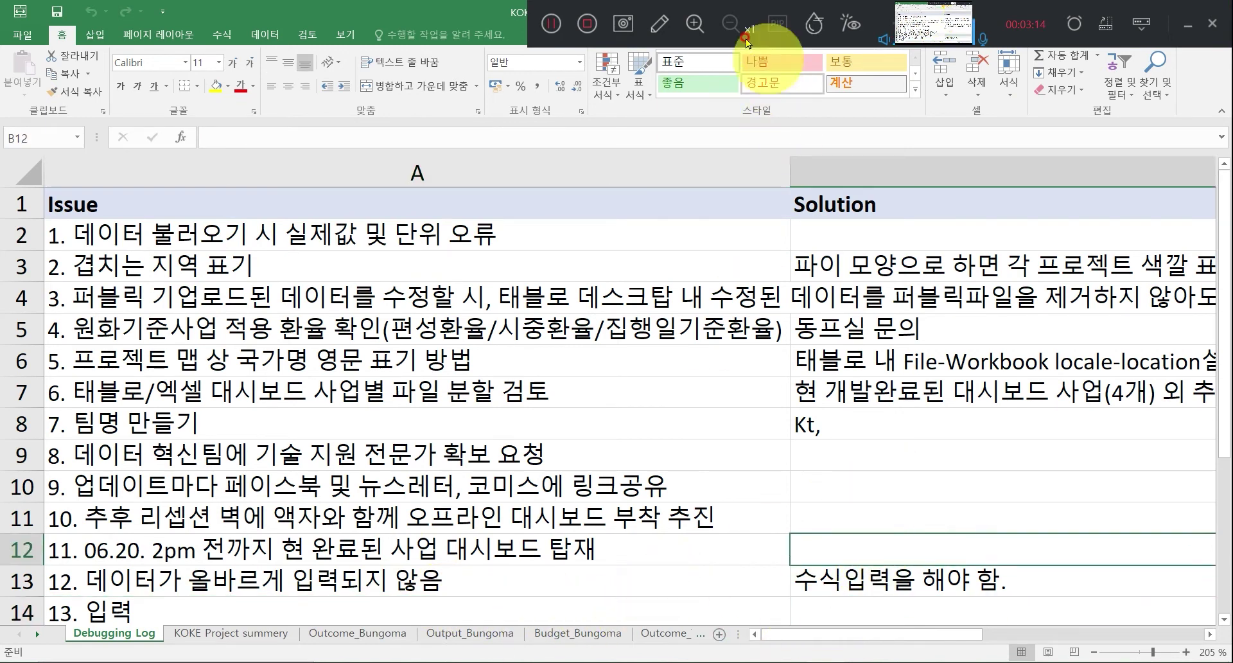
{"action": "left_click", "coordinate": [552, 22]}
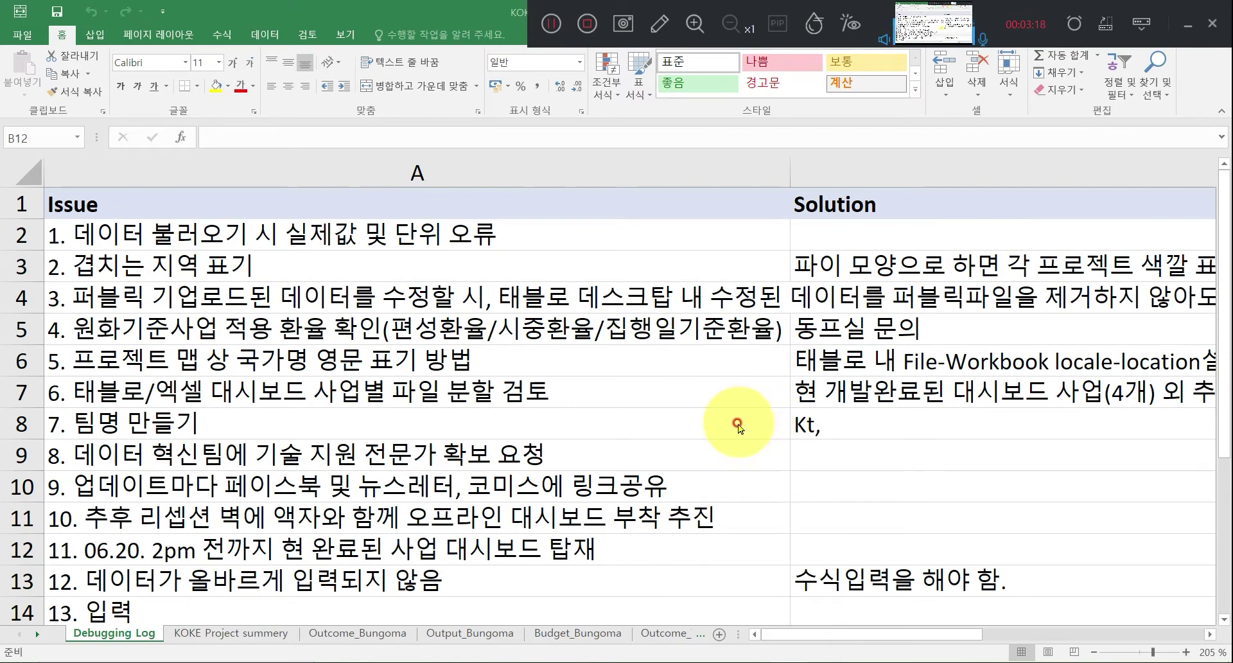
{"action": "left_click", "coordinate": [549, 24]}
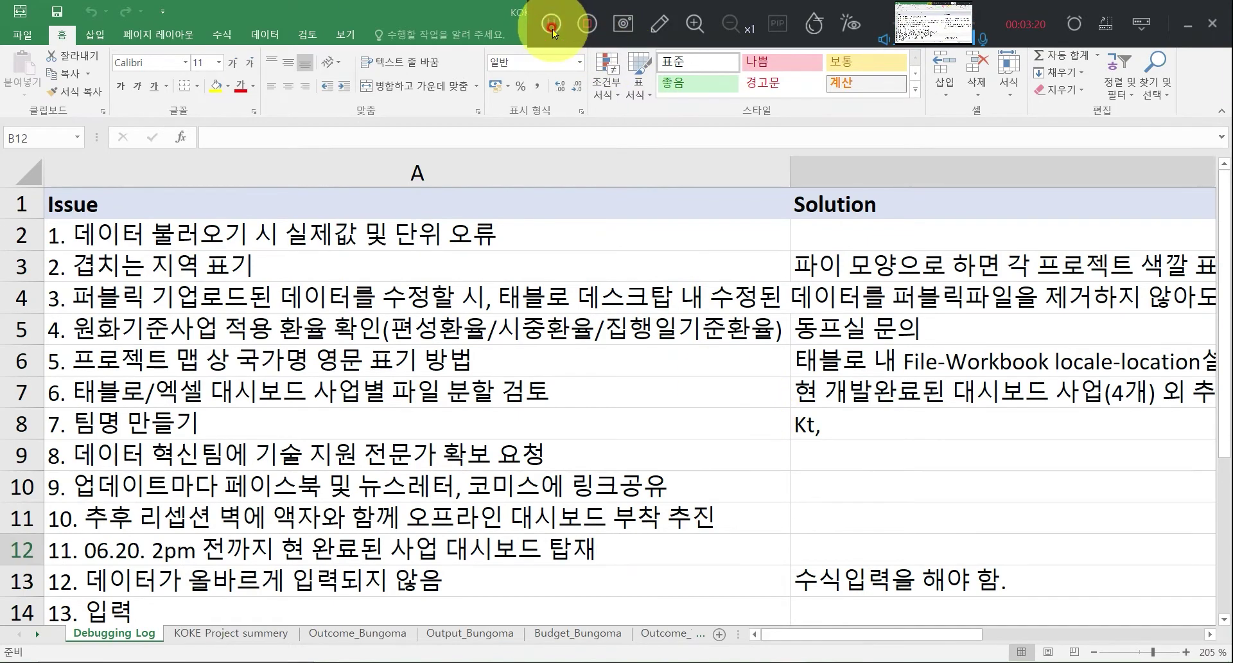
Select the header row of the Debugging Log and review its column headings from Issue across to Due date.
{"action": "left_click", "coordinate": [24, 203]}
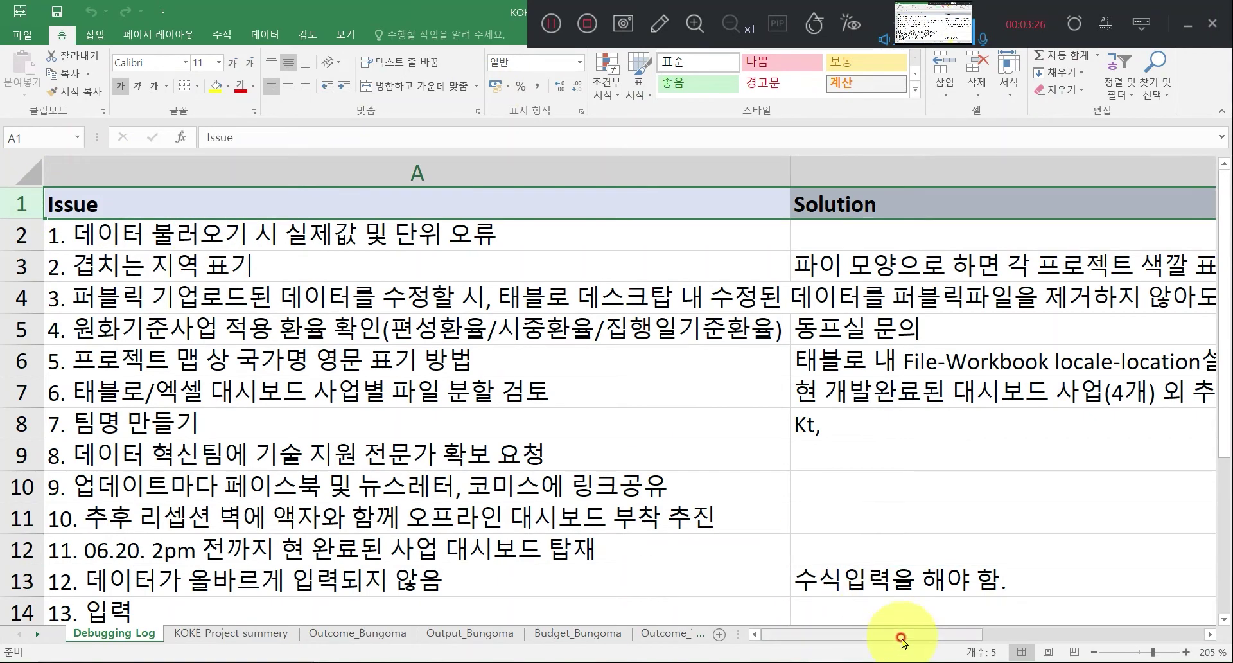
{"action": "left_click_drag", "start_coordinate": [923, 635], "coordinate": [1014, 641]}
{"action": "left_click_drag", "start_coordinate": [1016, 641], "coordinate": [915, 657]}
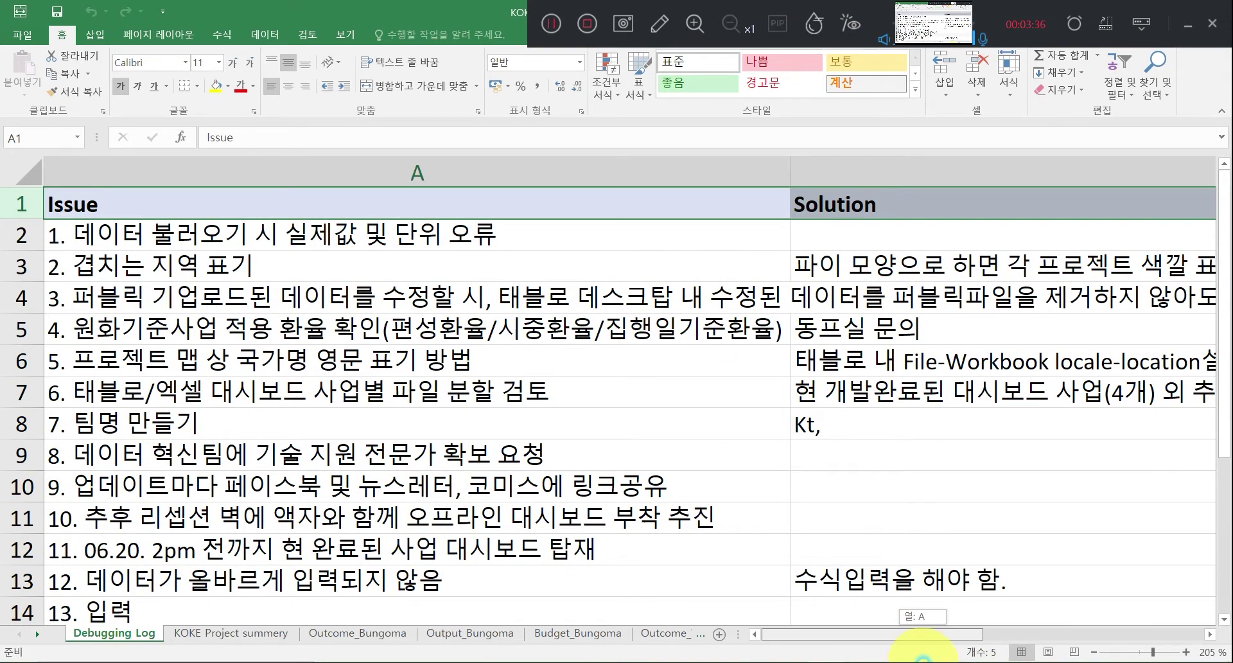
{"action": "left_click_drag", "start_coordinate": [922, 656], "coordinate": [1016, 658]}
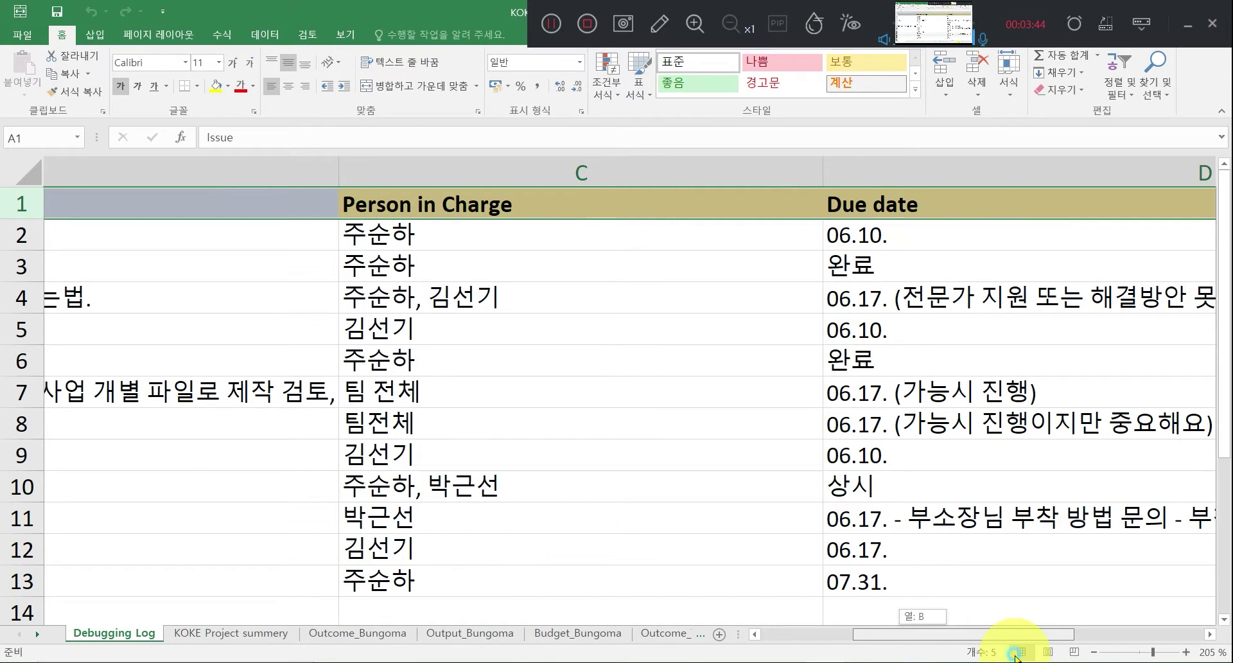
{"action": "left_click_drag", "start_coordinate": [1016, 657], "coordinate": [1017, 658]}
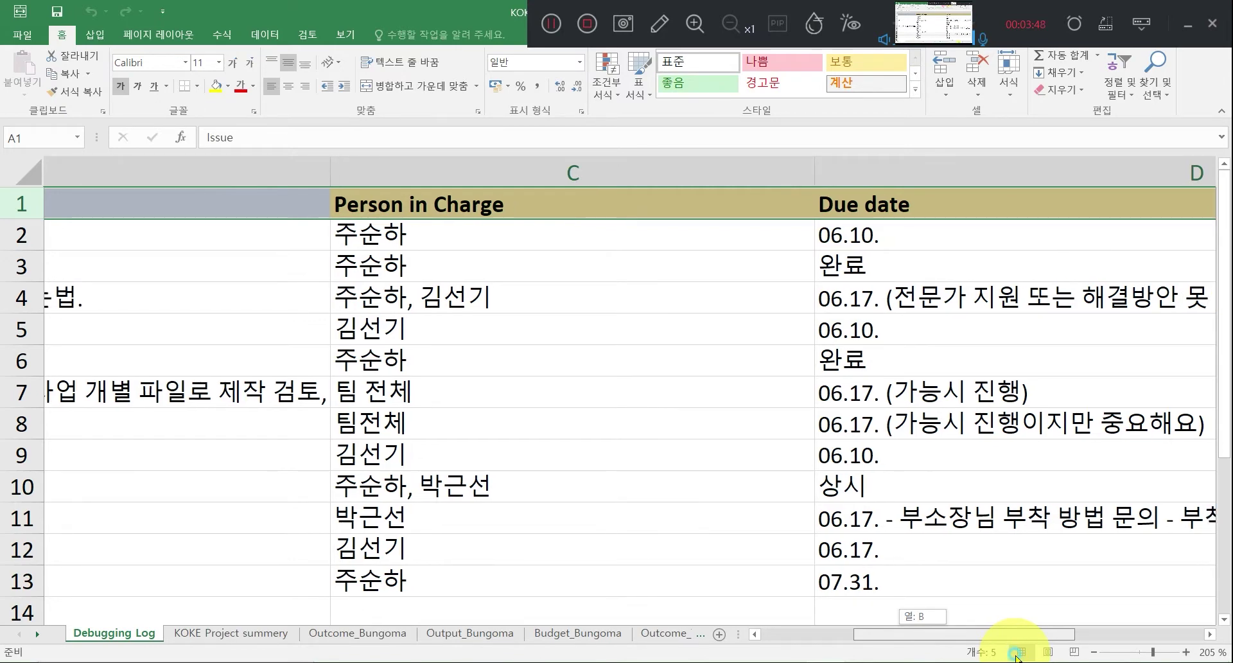
Check the Person in Charge and Due date columns of the Debugging Log and reselect its header row.
{"action": "left_click_drag", "start_coordinate": [1016, 657], "coordinate": [1014, 657]}
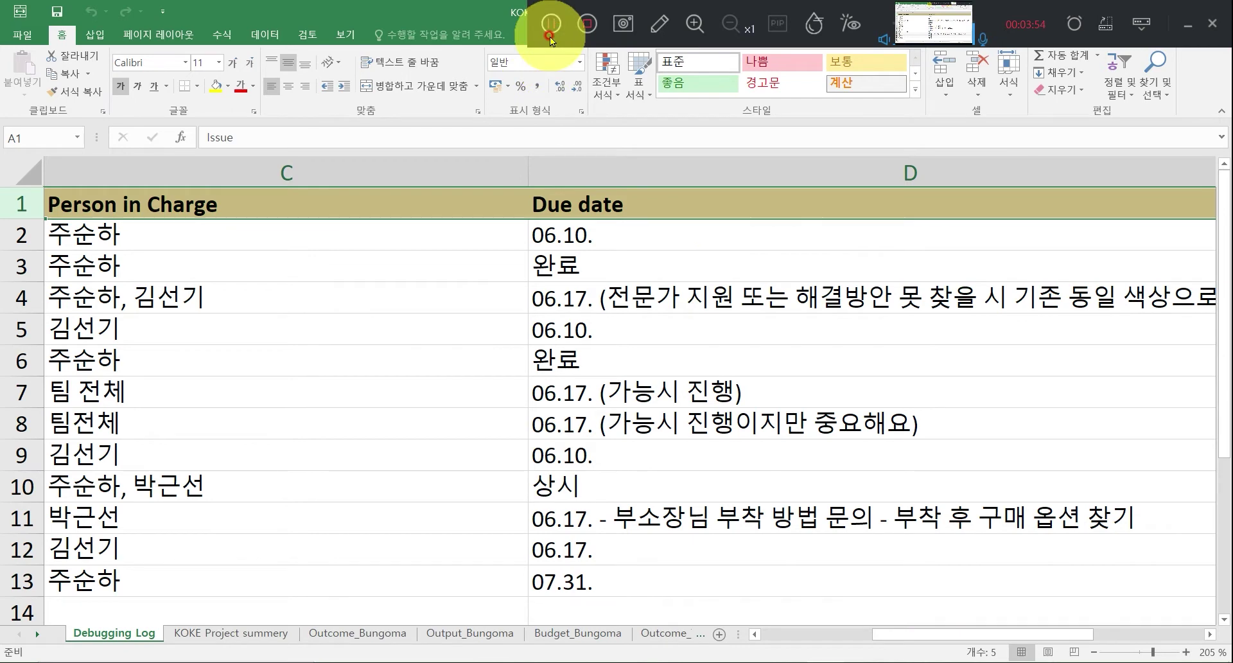
{"action": "left_click_drag", "start_coordinate": [960, 634], "coordinate": [838, 640]}
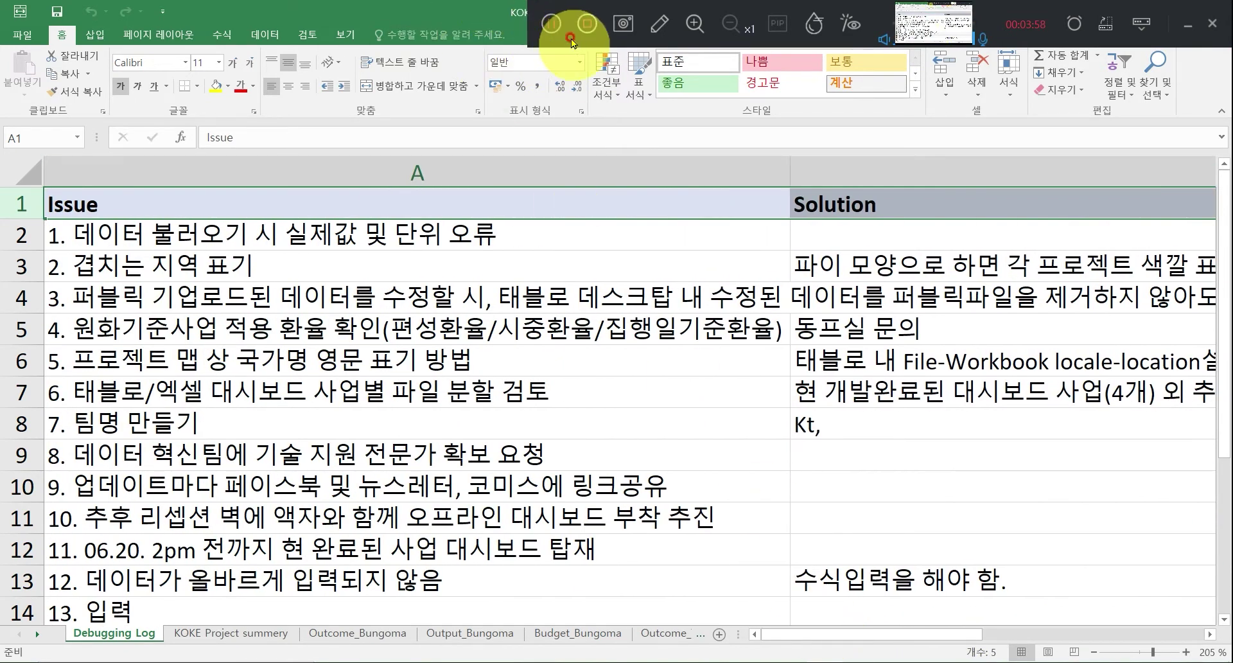
{"action": "left_click", "coordinate": [549, 23]}
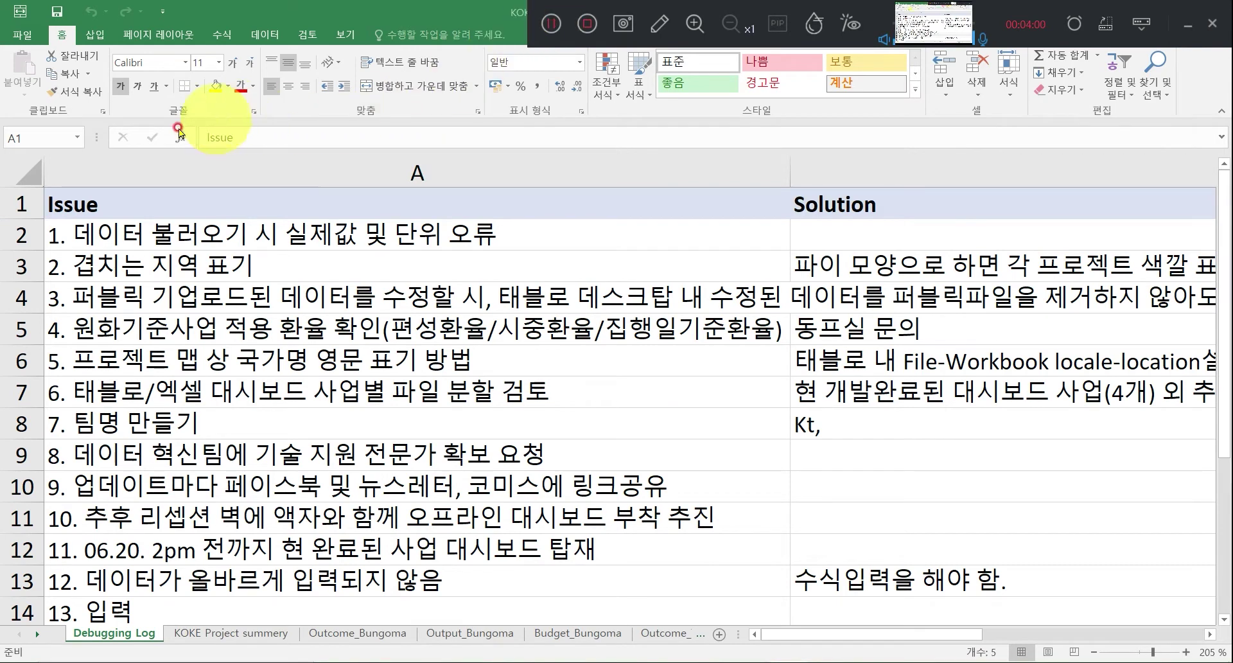
{"action": "left_click", "coordinate": [14, 197]}
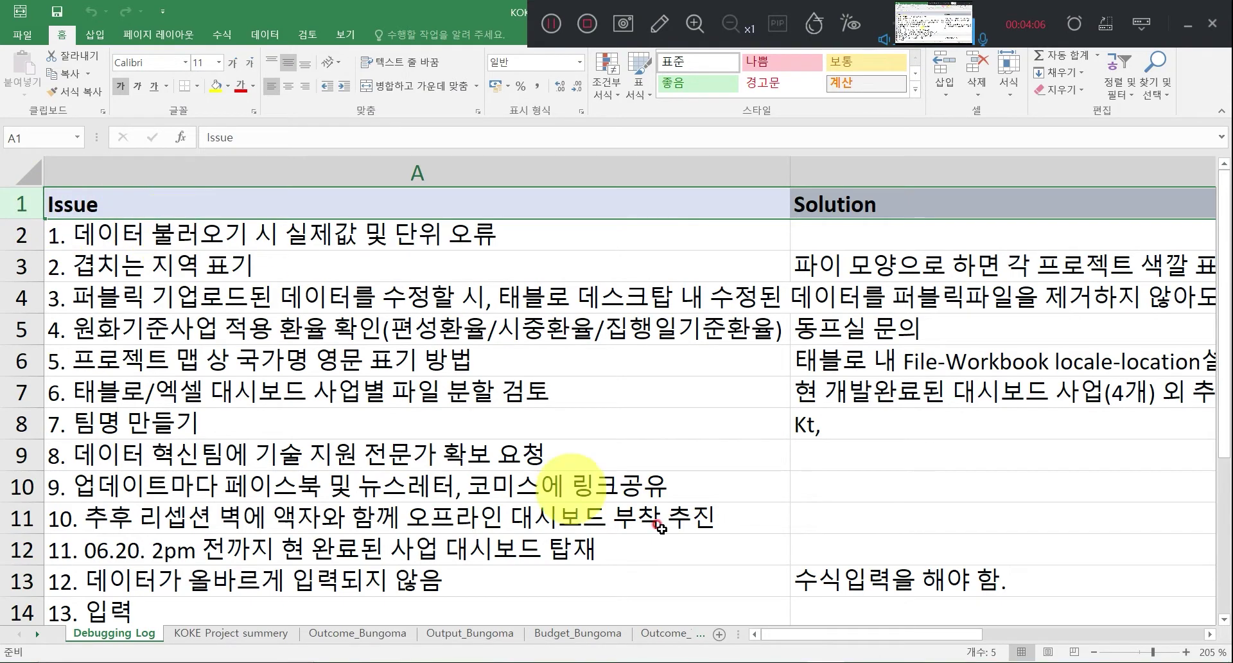
Replace the heading in cell E1, beside Due date in the Debugging Log, with "Next Agenda".
{"action": "left_click_drag", "start_coordinate": [807, 635], "coordinate": [933, 635]}
{"action": "left_click", "coordinate": [115, 207]}
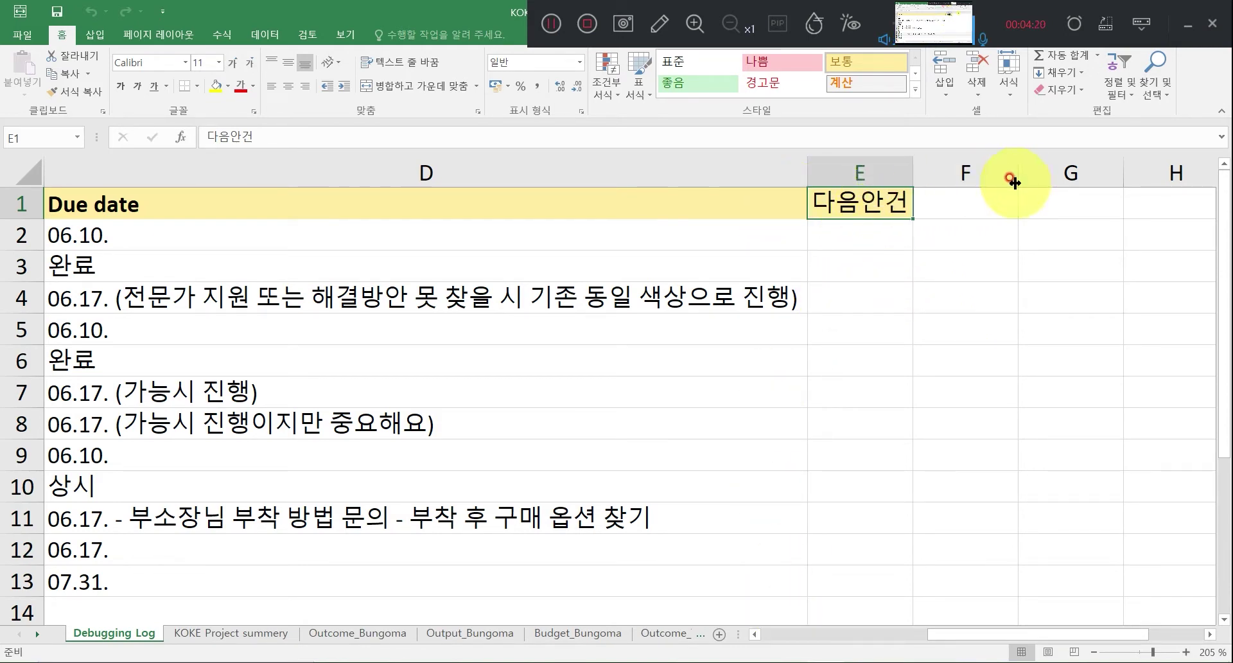
{"action": "type", "text": "ne"}
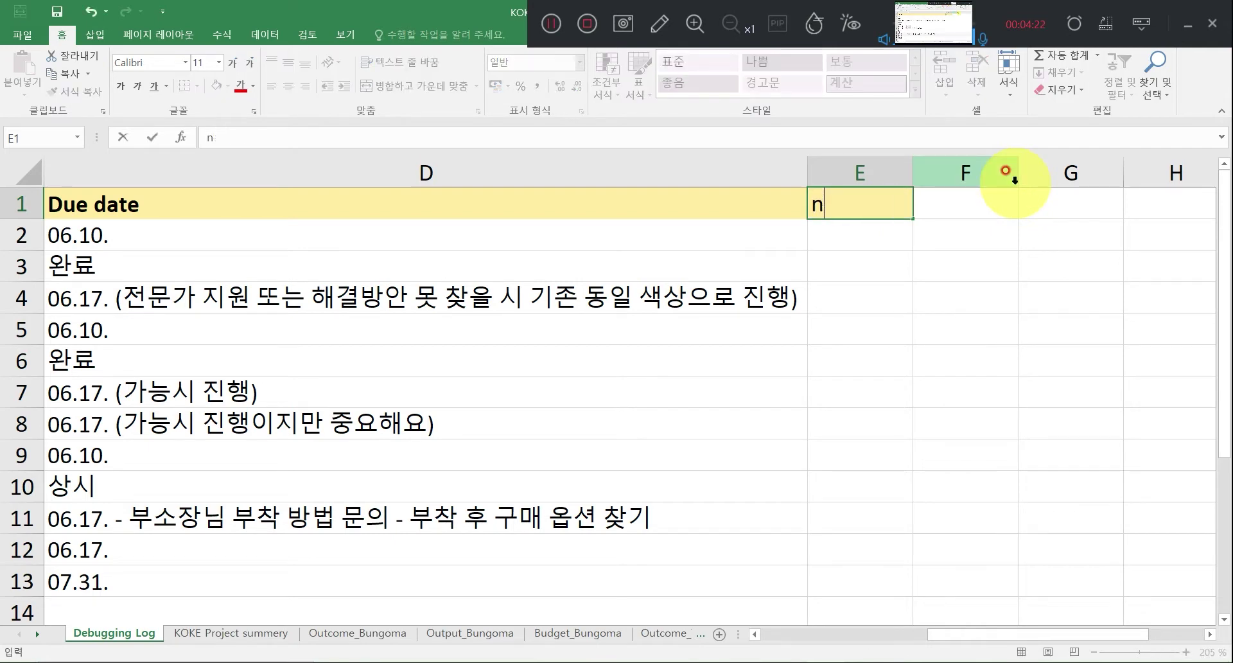
{"action": "key", "text": "BackSpace"}
{"action": "type", "text": "Next"}
{"action": "key", "text": "Caps_Lock"}
{"action": "type", "text": "A"}
{"action": "key", "text": "Caps_Lock"}
{"action": "type", "text": "genda"}
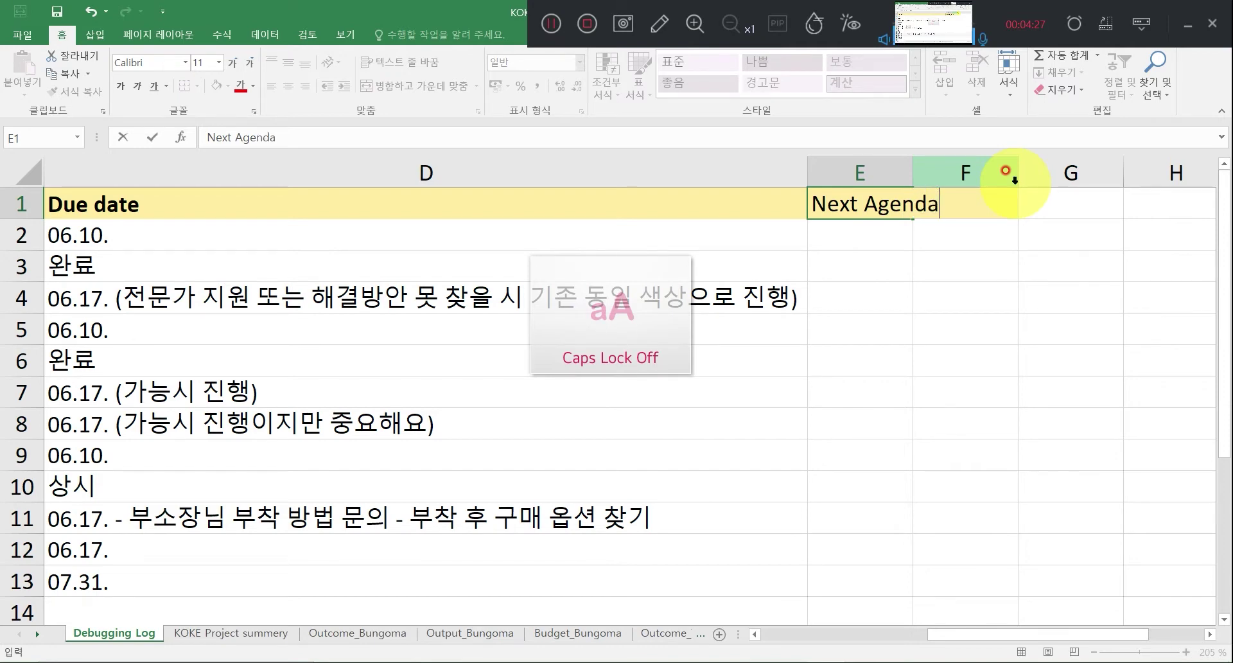
{"action": "key", "text": "Return"}
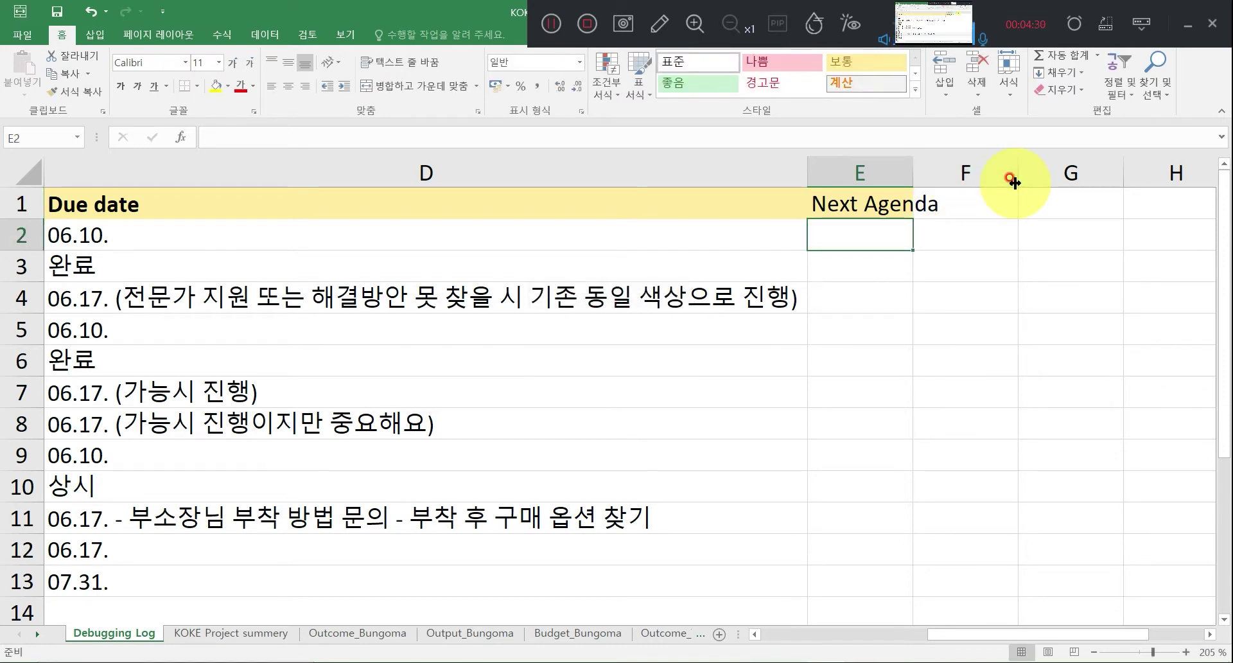
Enter "1. 회의일정 확정" as the first agenda item in cell E2 under Next Agenda.
{"action": "type", "text": "1."}
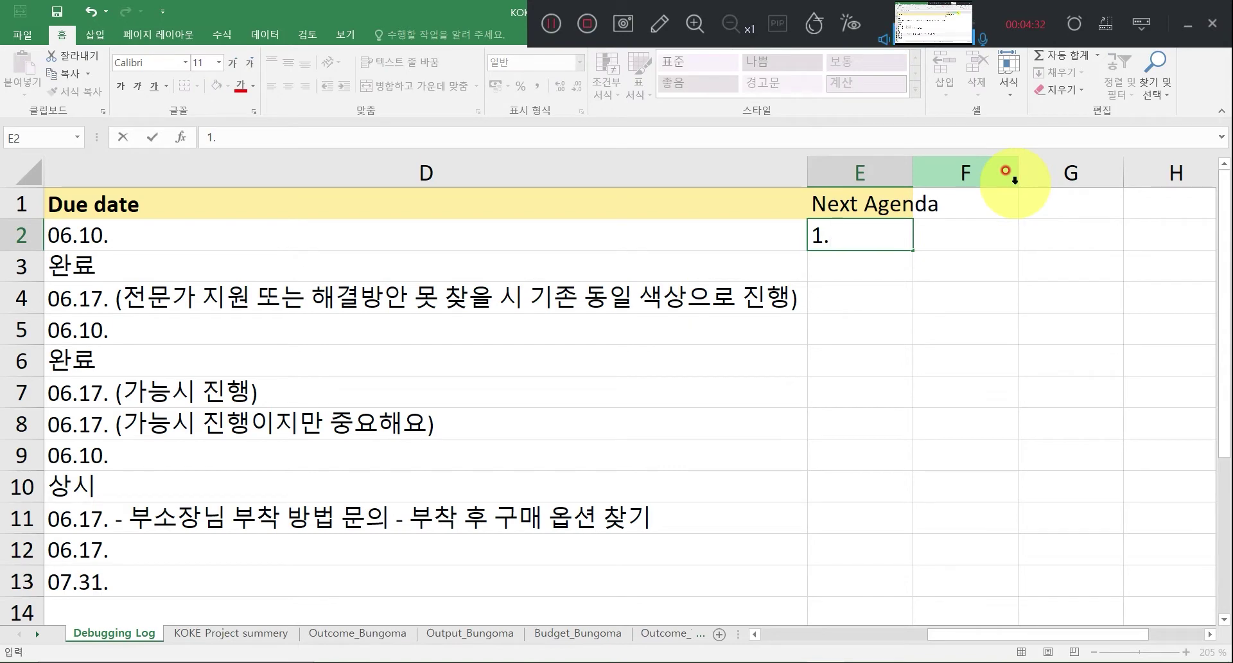
{"action": "type", "text": " ghldm"}
{"action": "key", "text": "BackSpace"}
{"action": "key", "text": "BackSpace"}
{"action": "key", "text": "BackSpace"}
{"action": "key", "text": "BackSpace"}
{"action": "type", "text": "ㅎ"}
{"action": "key", "text": "BackSpace"}
{"action": "key", "text": "BackSpace"}
{"action": "type", "text": "회의"}
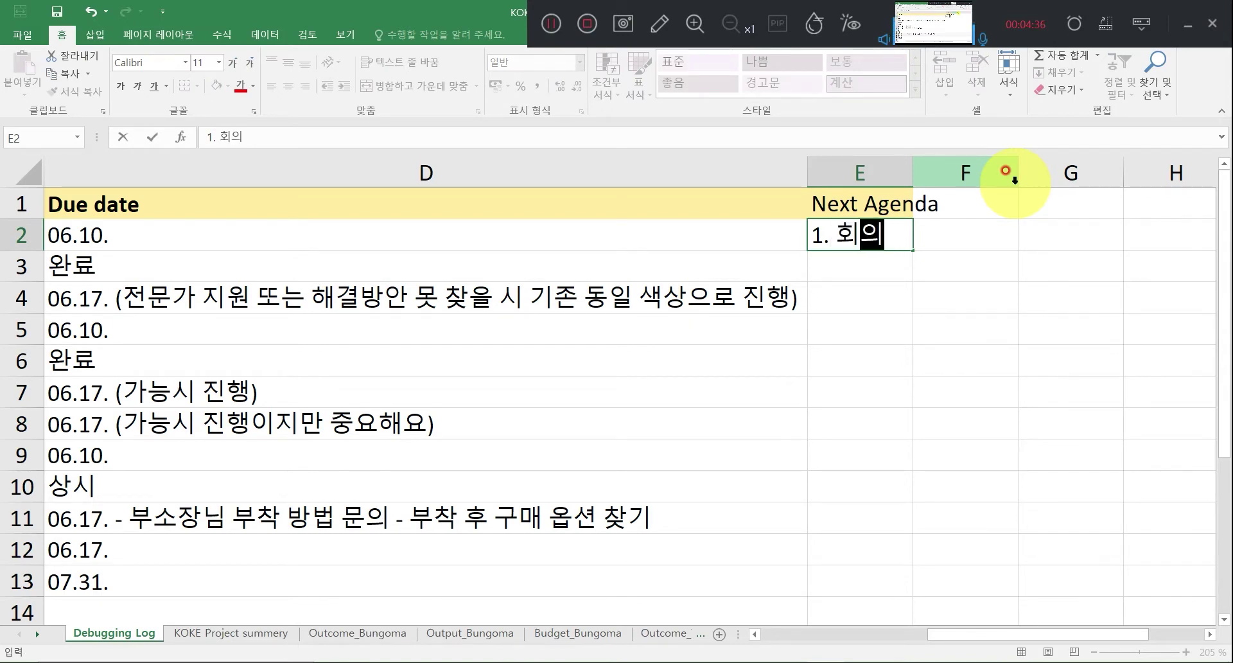
{"action": "type", "text": "일ㅈㅓㅇ "}
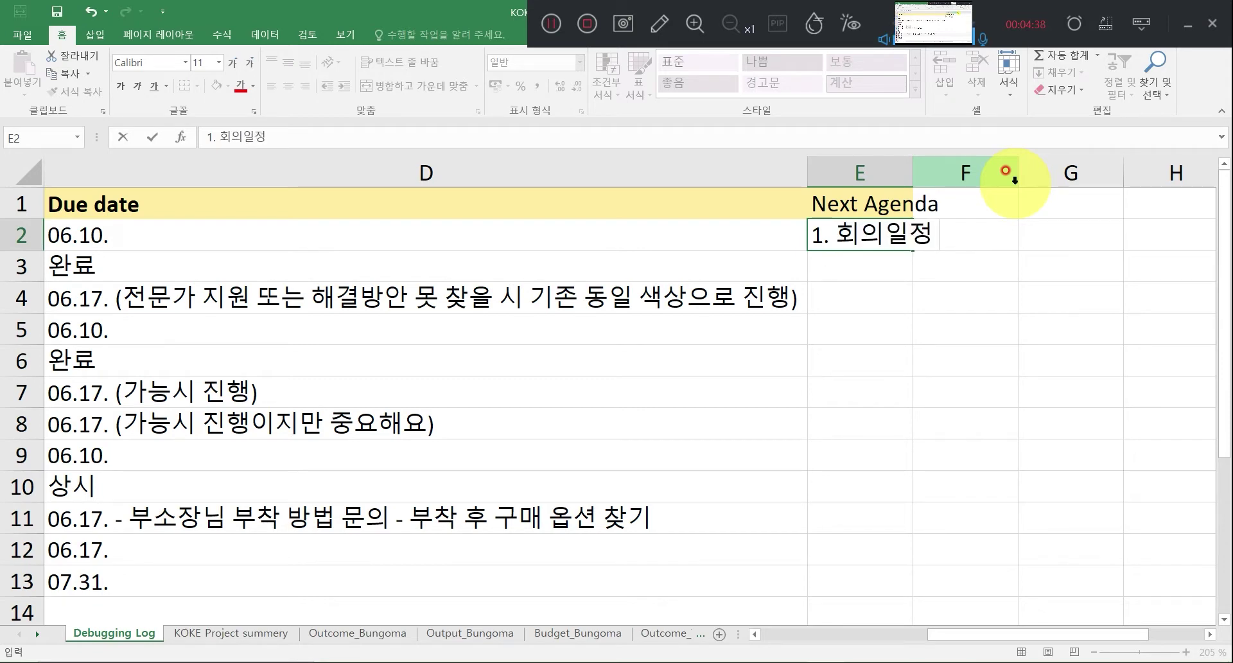
{"action": "type", "text": "확정"}
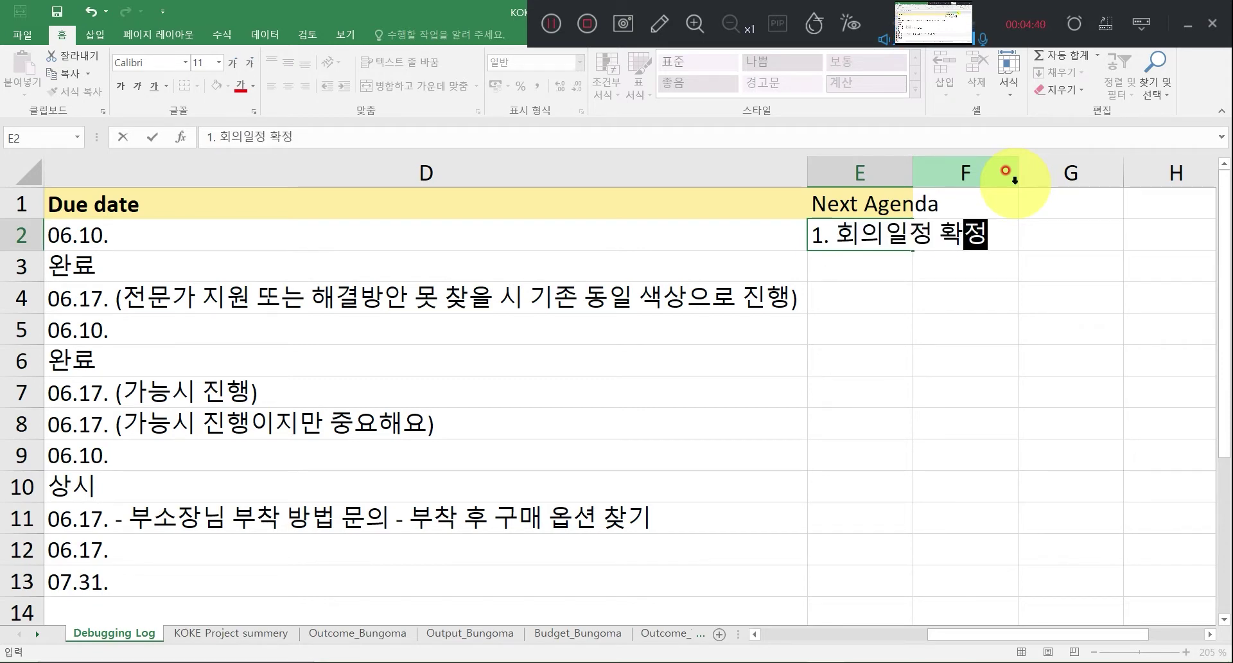
{"action": "key", "text": "Return"}
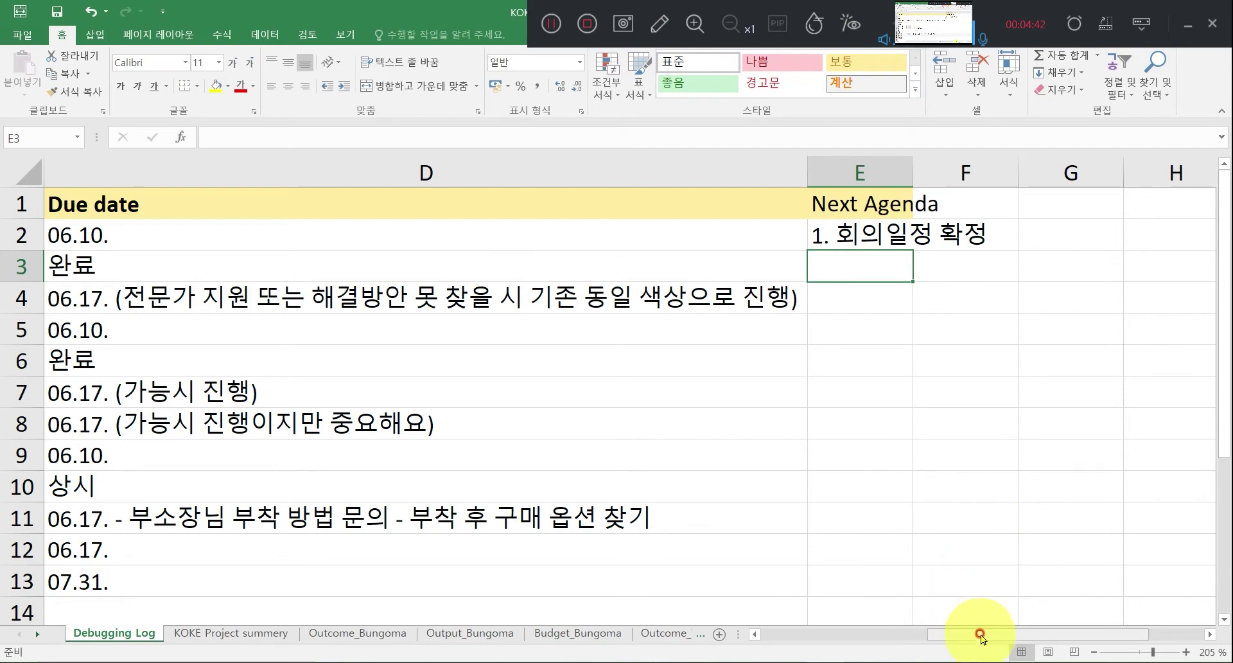
Select the first issue in cell A2 of the Debugging Log and save the workbook.
{"action": "left_click_drag", "start_coordinate": [957, 635], "coordinate": [796, 638]}
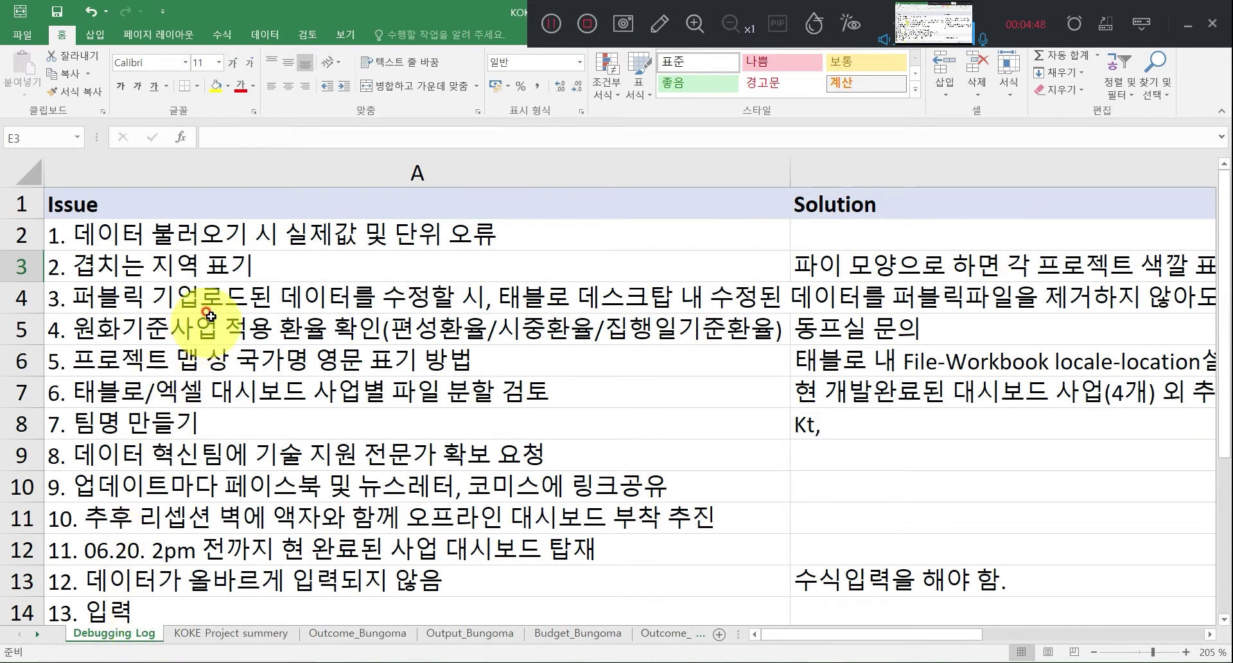
{"action": "left_click", "coordinate": [250, 236]}
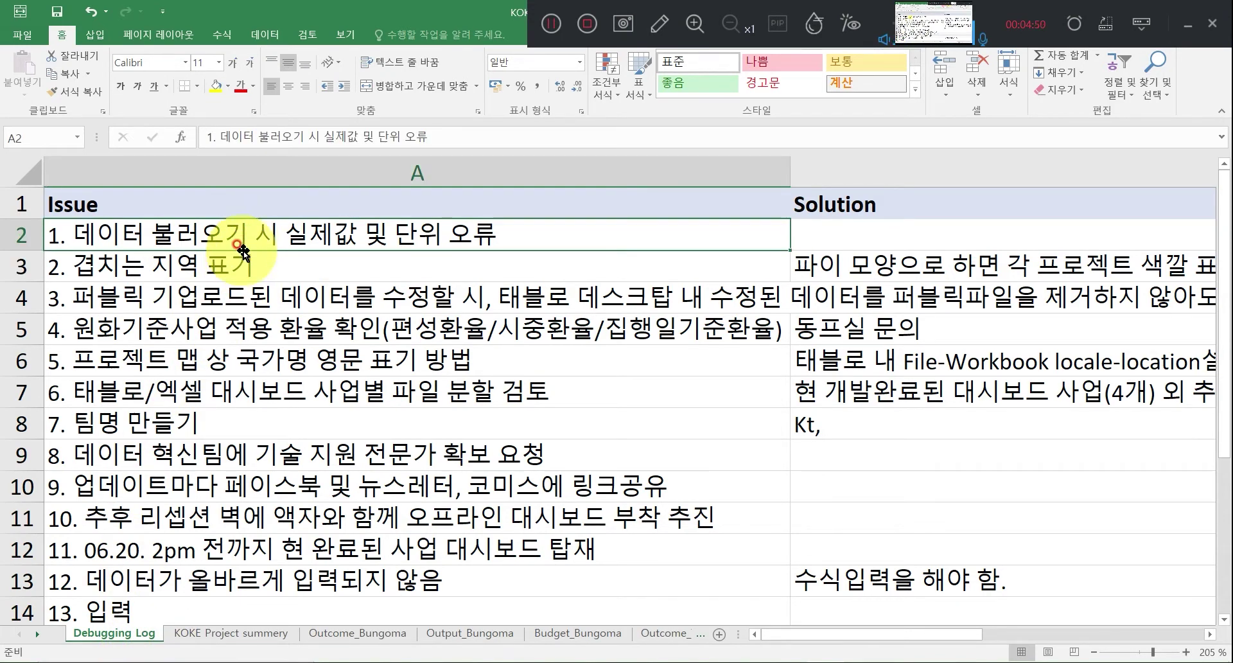
{"action": "left_click", "coordinate": [57, 11]}
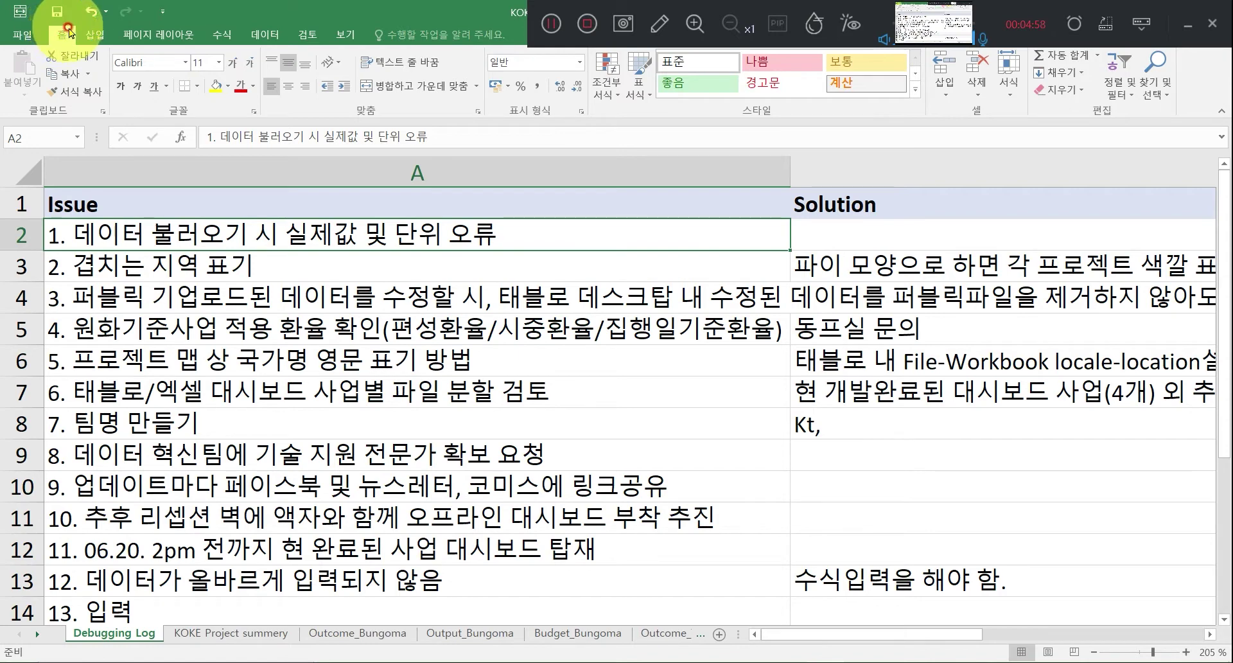
{"action": "left_click", "coordinate": [545, 25]}
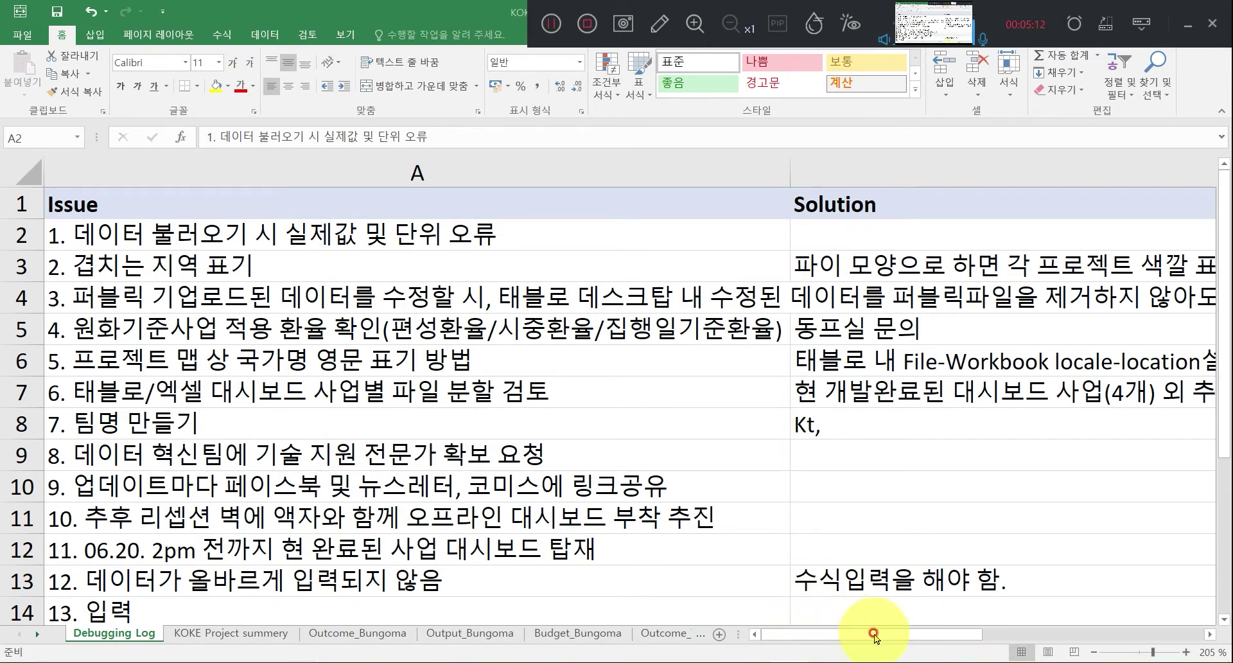
Review the Debugging Log columns from Issue to Person in Charge and the entries in rows 11 to 13.
{"action": "left_click", "coordinate": [873, 635]}
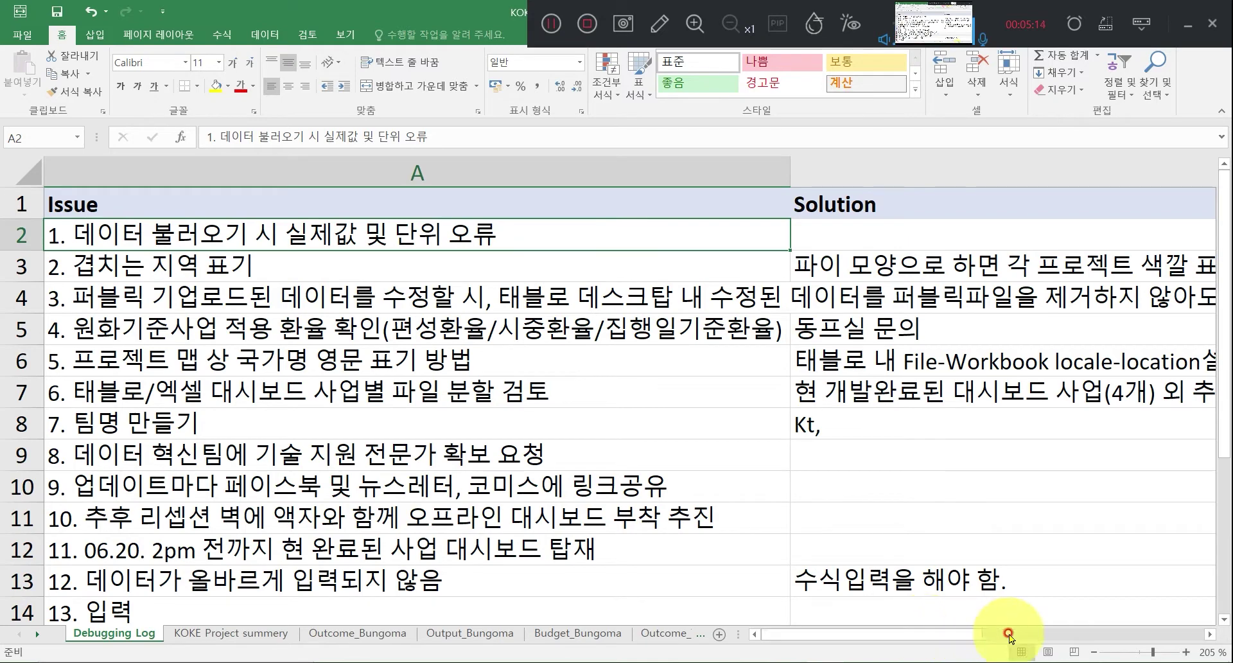
{"action": "left_click", "coordinate": [1013, 634]}
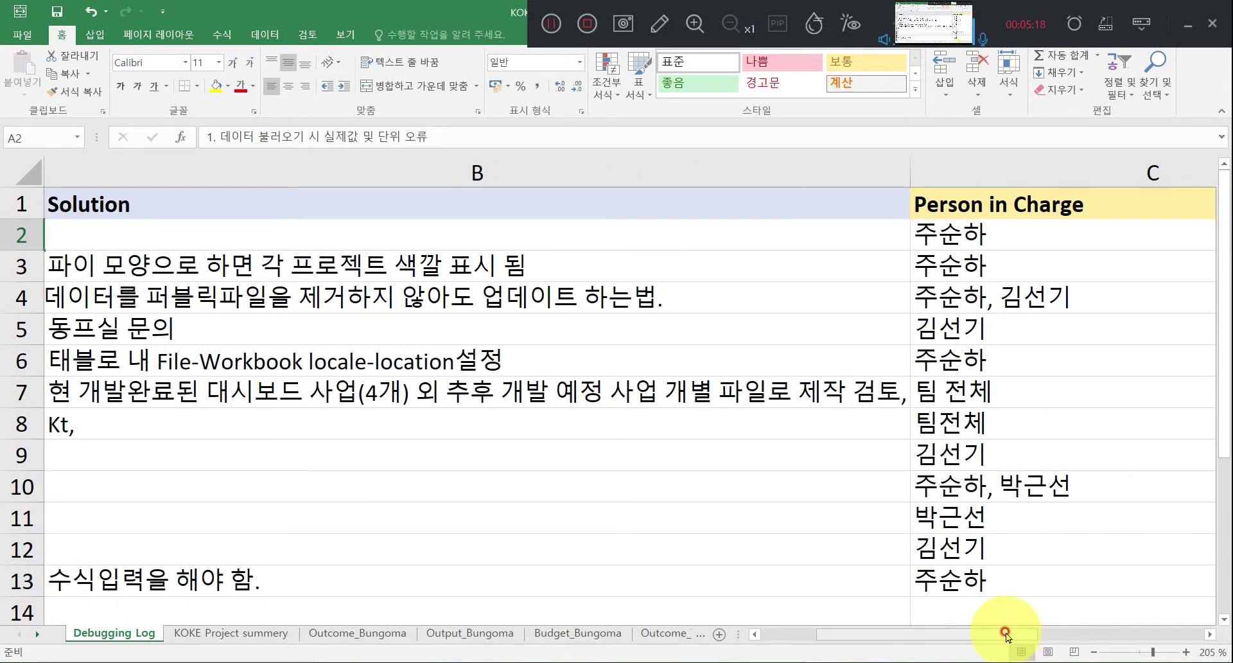
{"action": "left_click_drag", "start_coordinate": [1004, 635], "coordinate": [916, 616]}
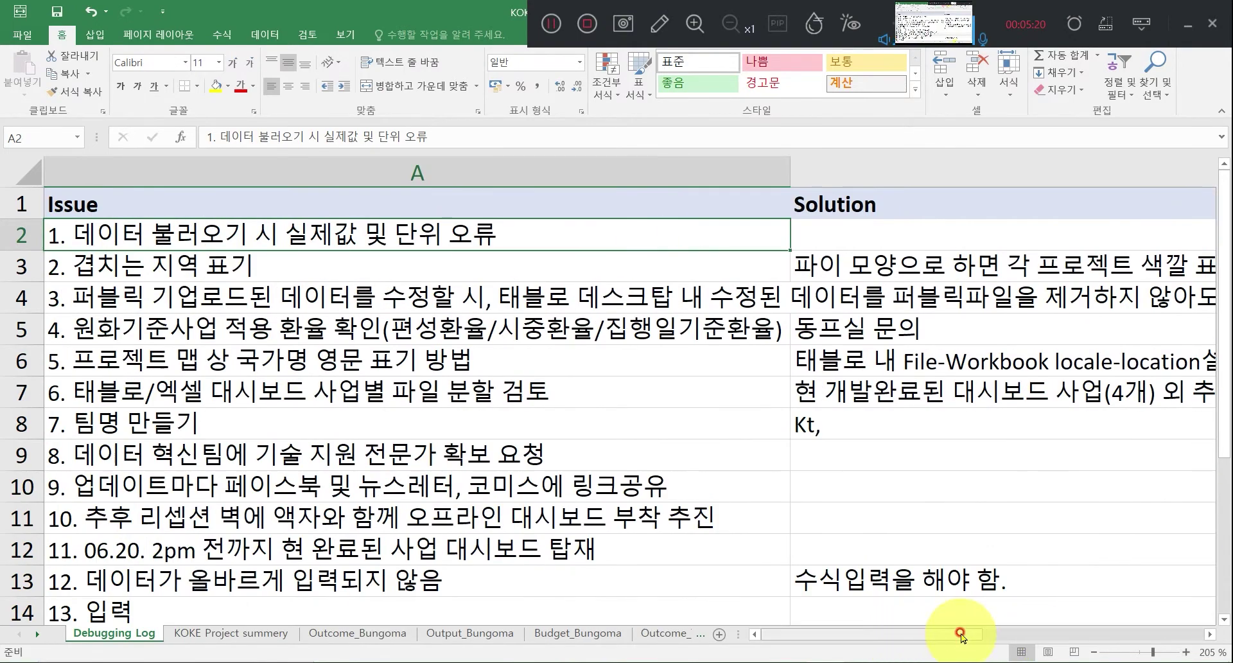
{"action": "left_click", "coordinate": [841, 581]}
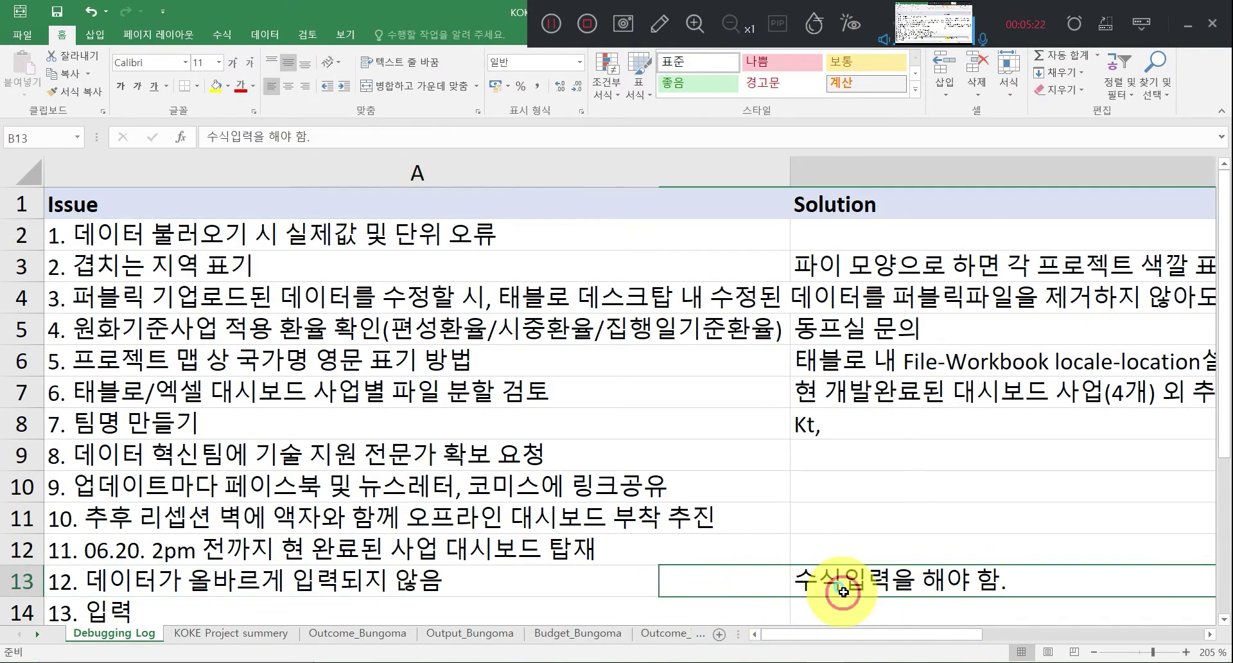
{"action": "left_click", "coordinate": [851, 556]}
{"action": "left_click", "coordinate": [749, 545]}
{"action": "left_click", "coordinate": [757, 523]}
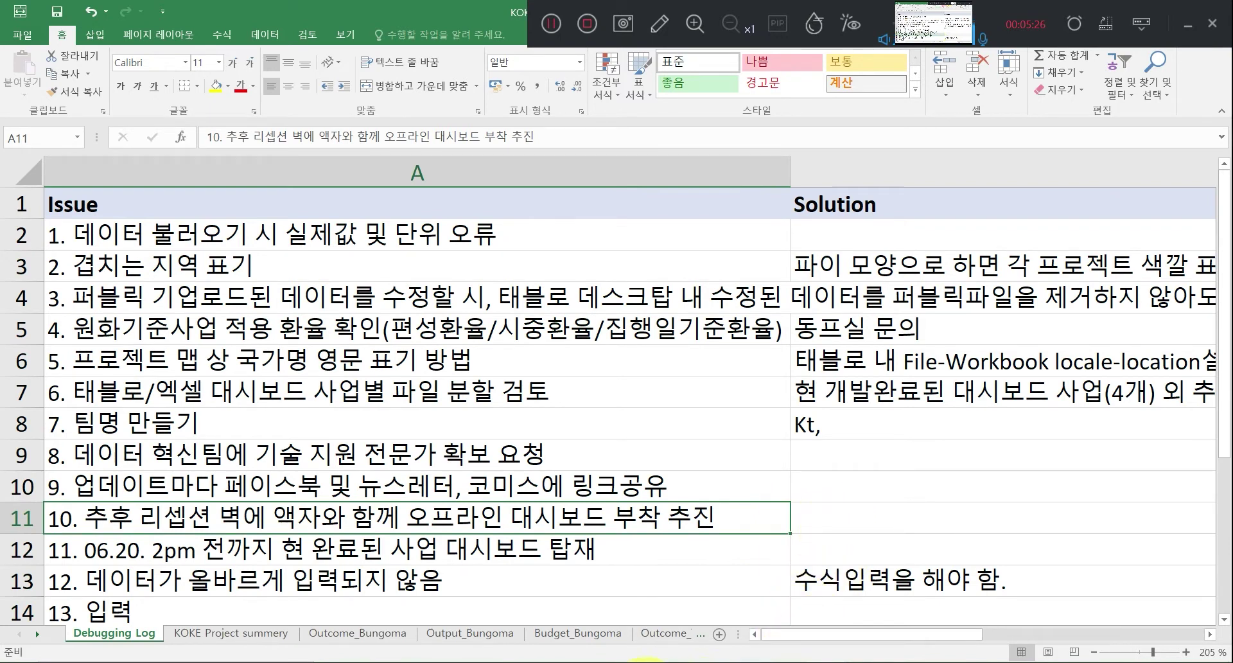
{"action": "left_click", "coordinate": [550, 27]}
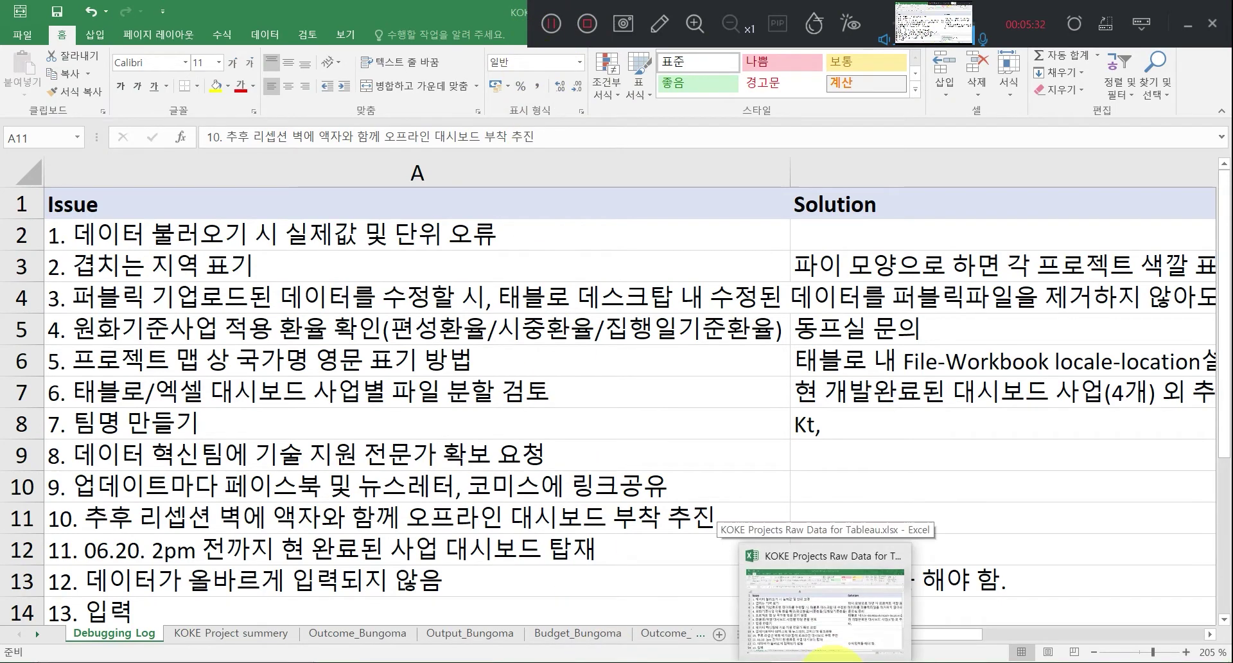
Create a new blank workbook from the KOKE Projects Raw Data for Tableau workbook.
{"action": "left_click", "coordinate": [820, 643]}
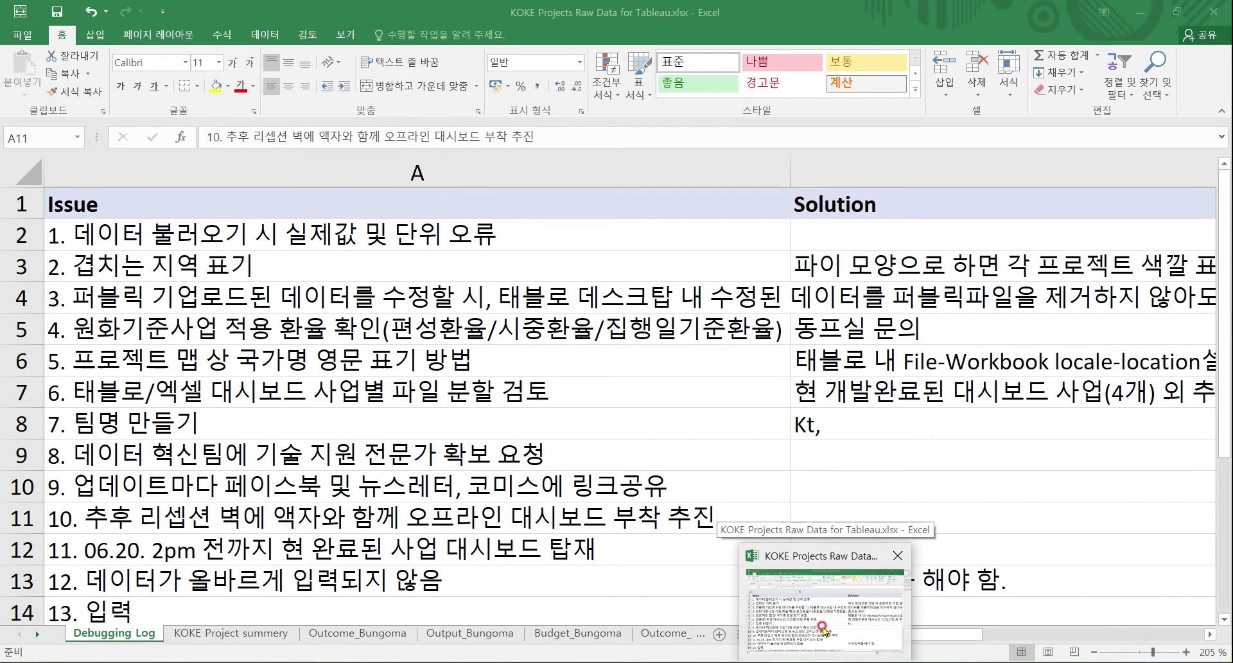
{"action": "left_click", "coordinate": [22, 34]}
{"action": "left_click", "coordinate": [38, 96]}
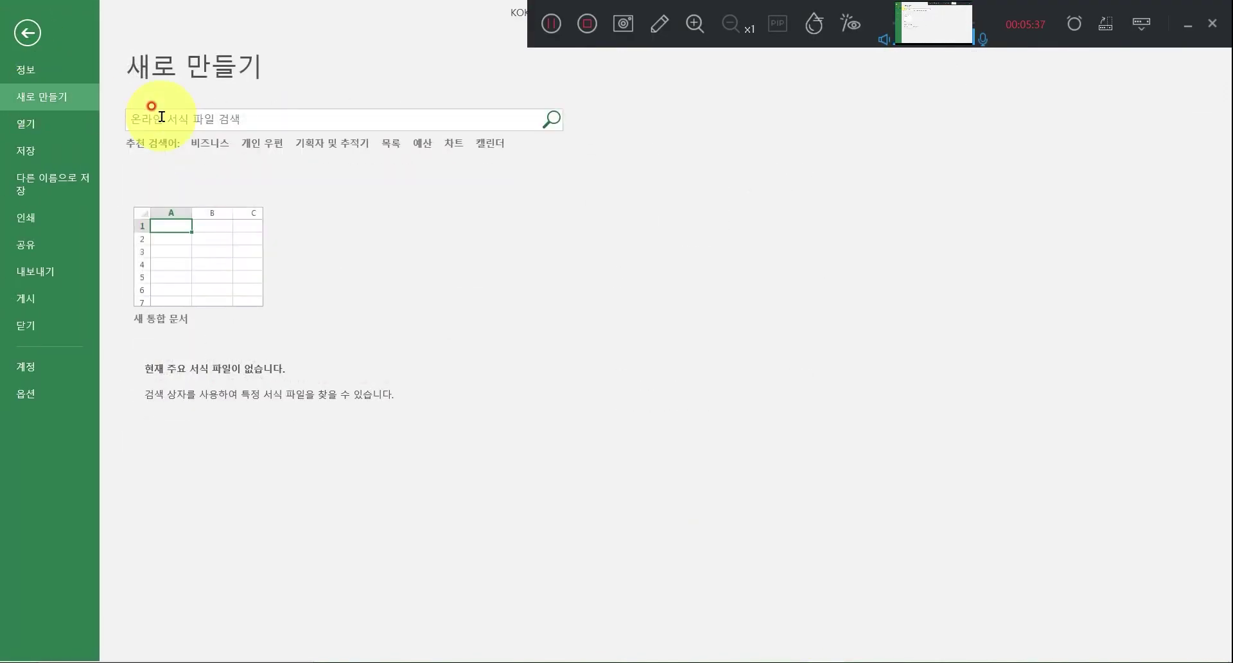
{"action": "left_click", "coordinate": [172, 239]}
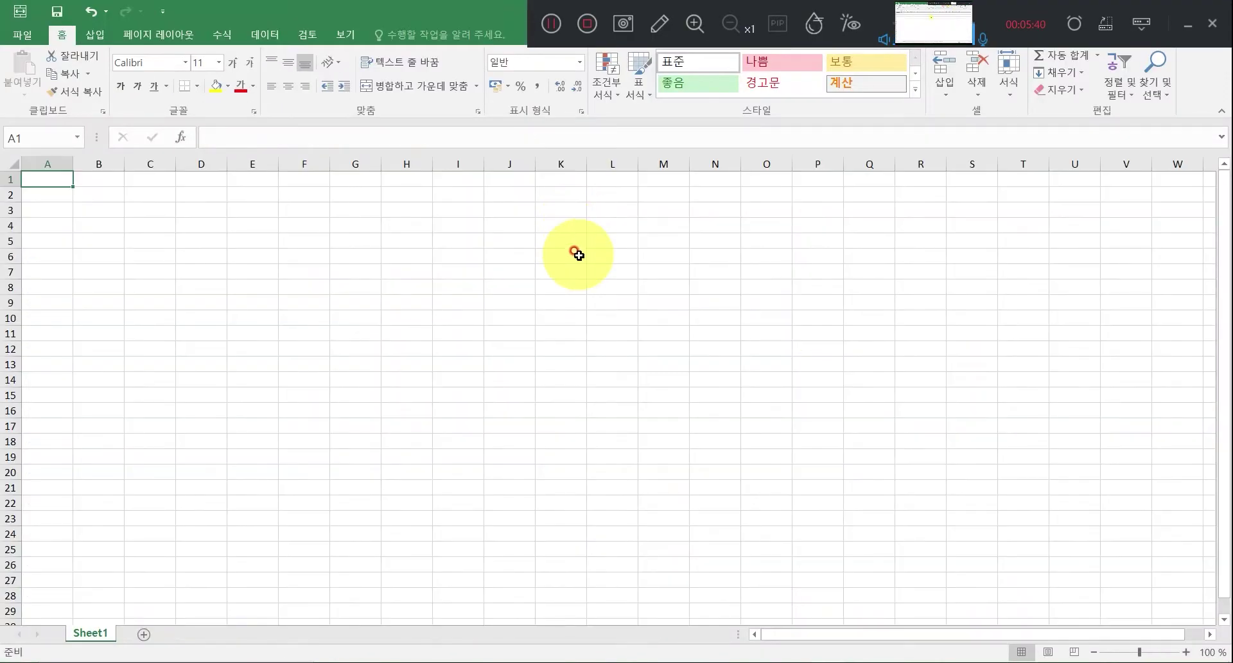
Arrange the new blank workbook side by side with the KOKE raw data workbook and select its cell A1.
{"action": "key", "text": "super+Right"}
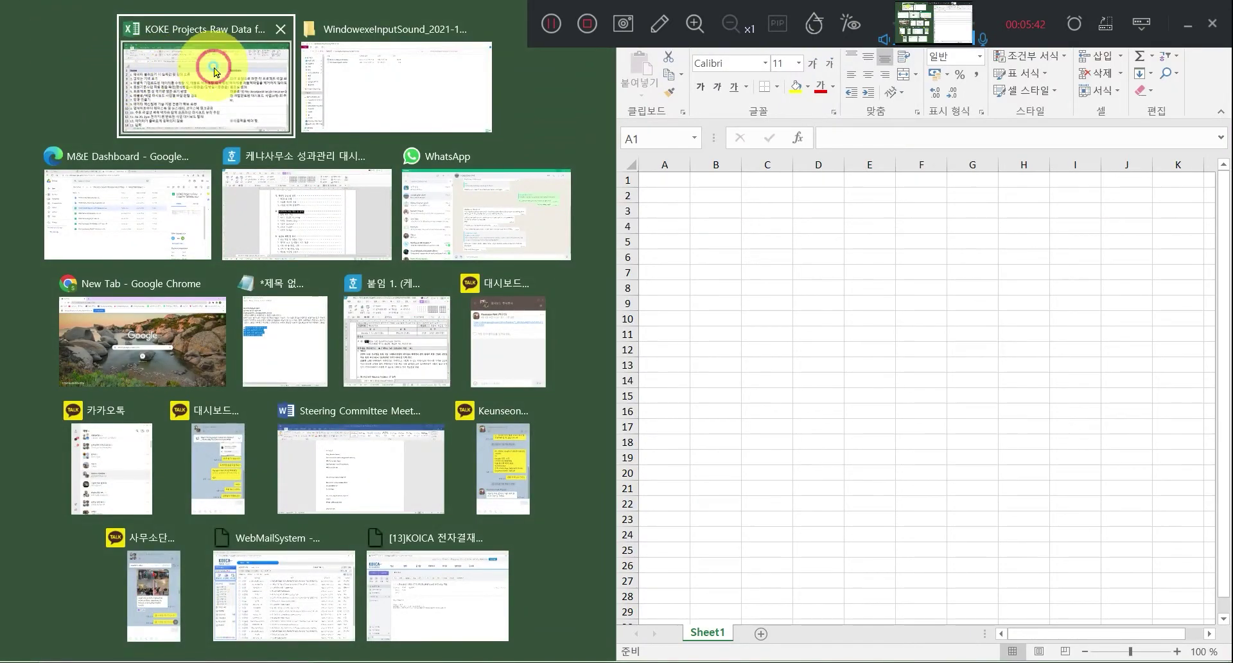
{"action": "left_click", "coordinate": [215, 72]}
{"action": "left_click", "coordinate": [676, 180]}
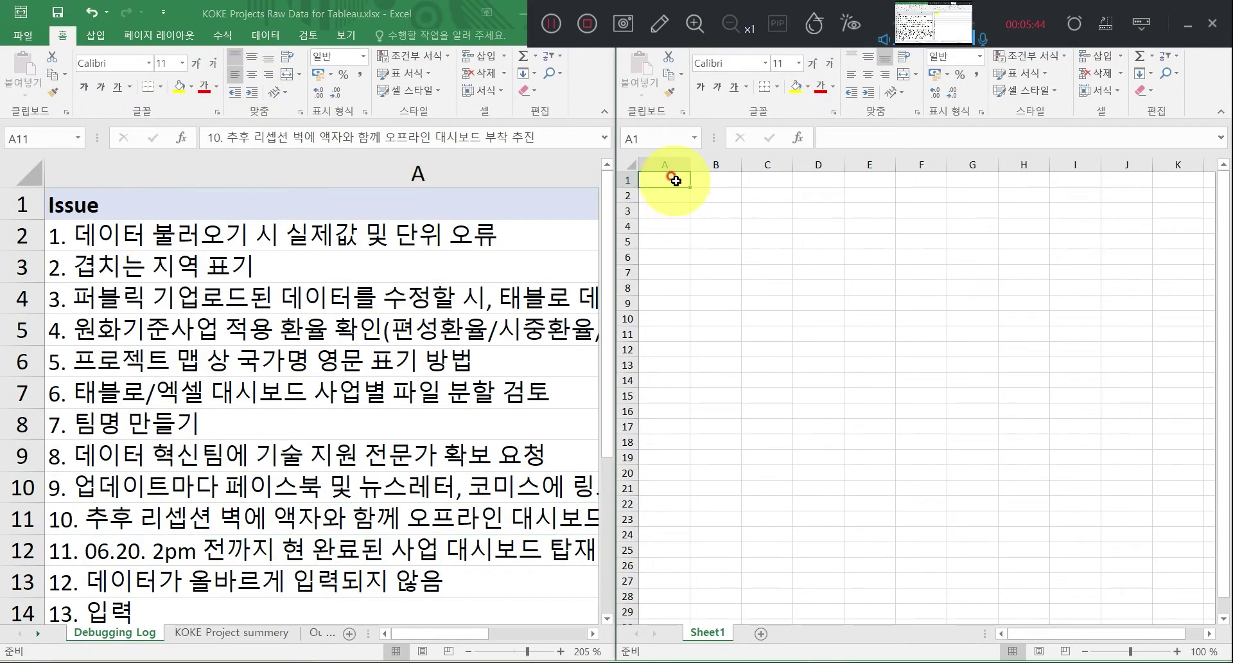
Enter the heading "Issue" in cell A1 of the blank workbook.
{"action": "left_click", "coordinate": [631, 178]}
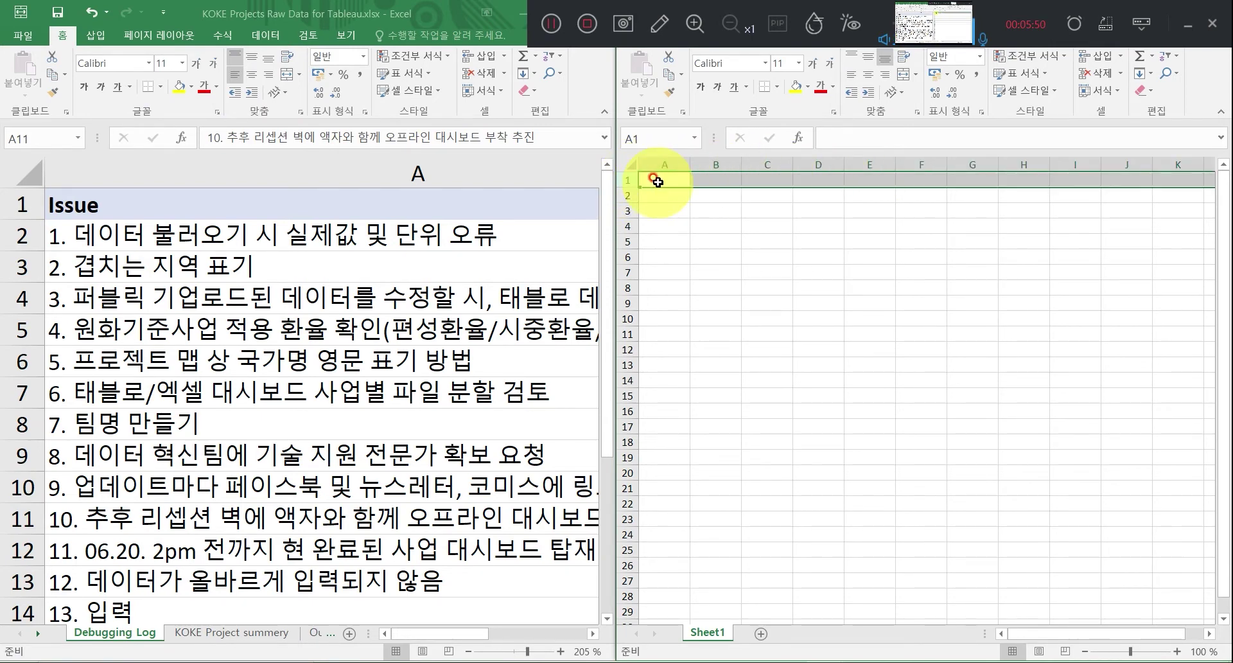
{"action": "left_click", "coordinate": [657, 182]}
{"action": "left_click", "coordinate": [896, 137]}
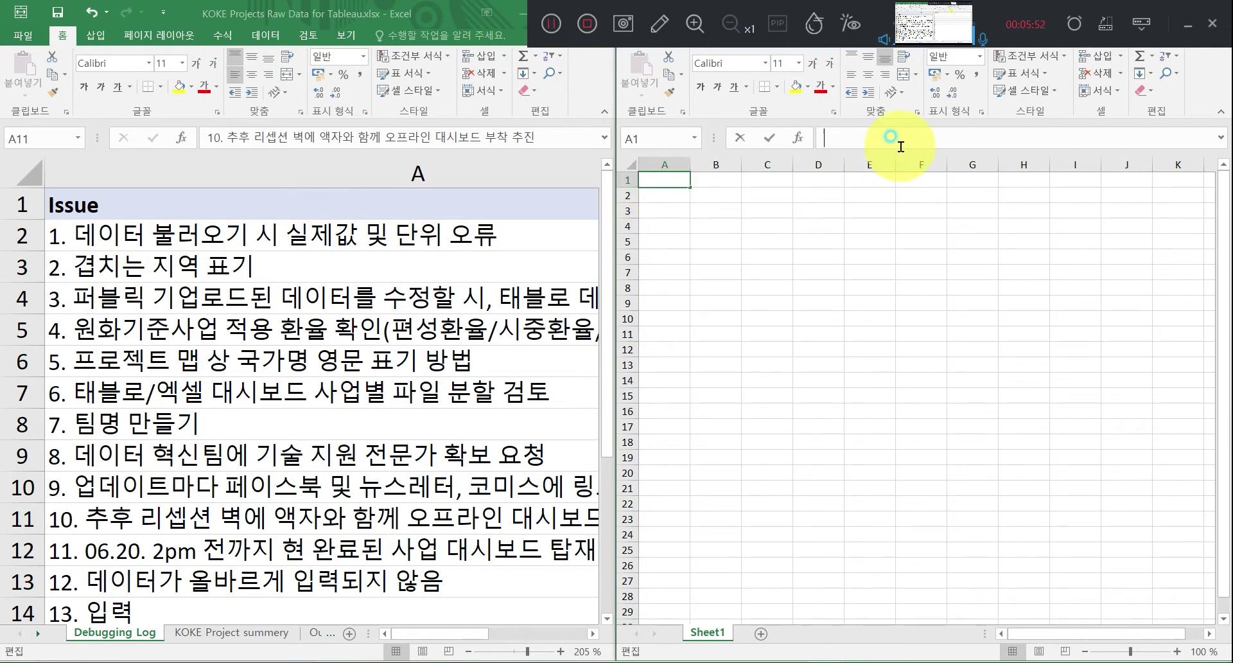
{"action": "type", "text": "Is"}
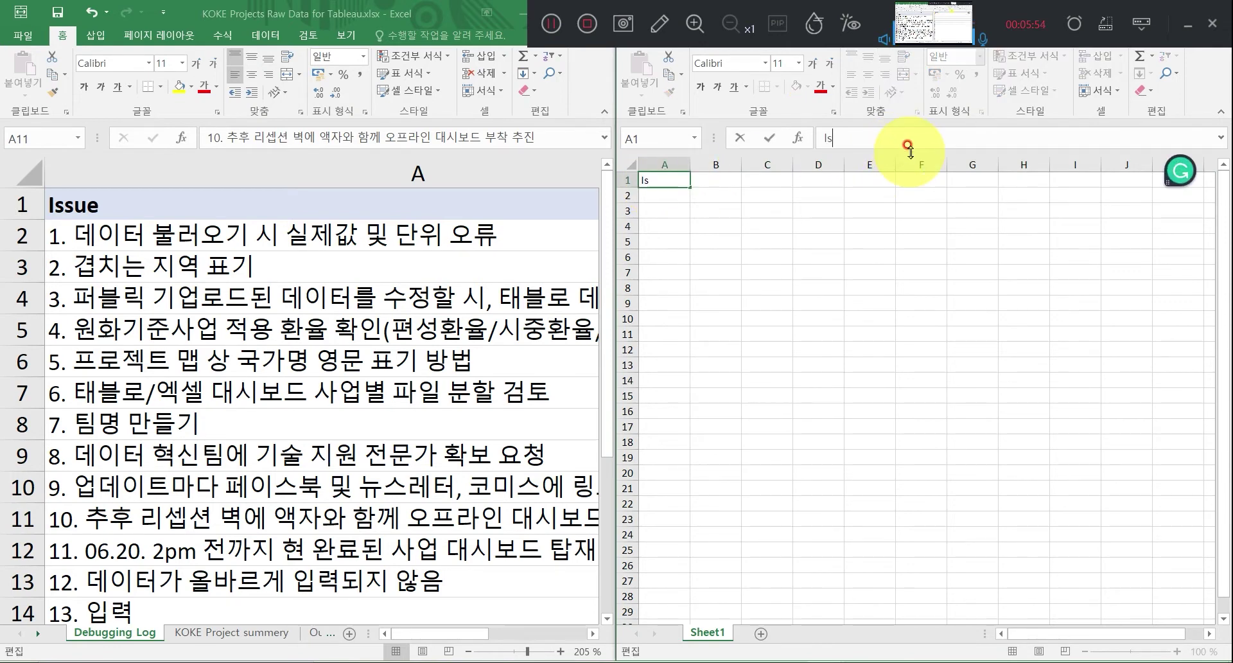
{"action": "type", "text": "sue"}
{"action": "key", "text": "Tab"}
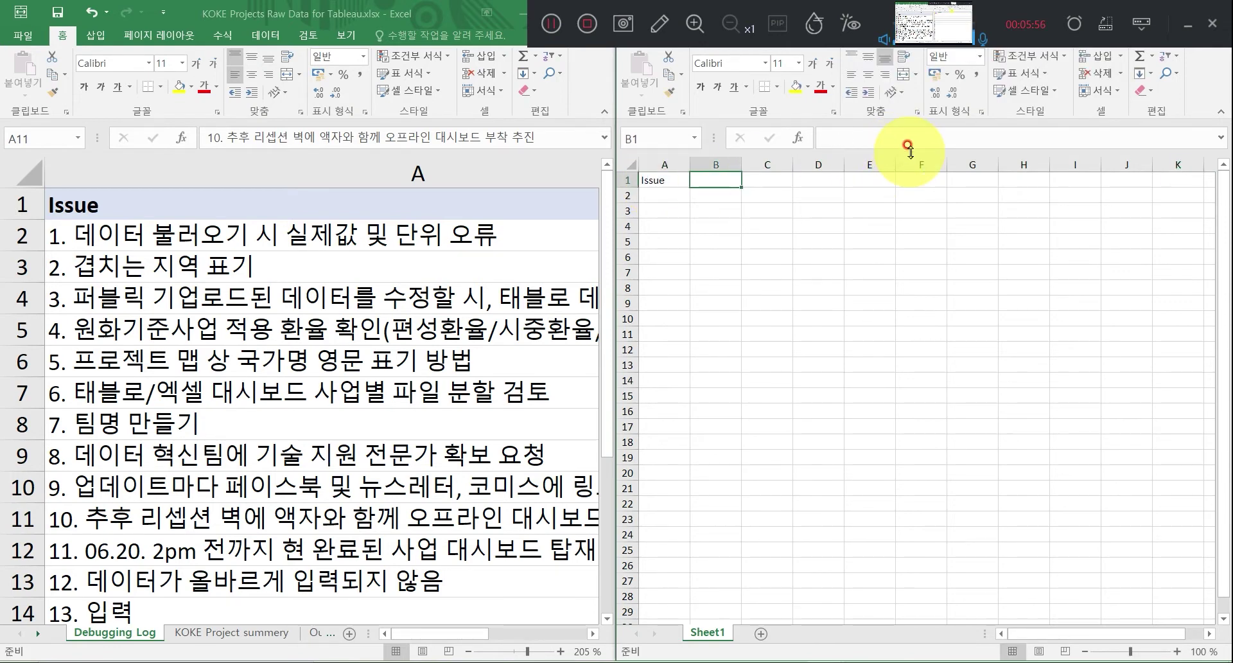
Enter the headings "Solution" in cell B1 and "Person in Charge" in cell C1 of the blank workbook.
{"action": "type", "text": "S"}
{"action": "key", "text": "Caps_Lock"}
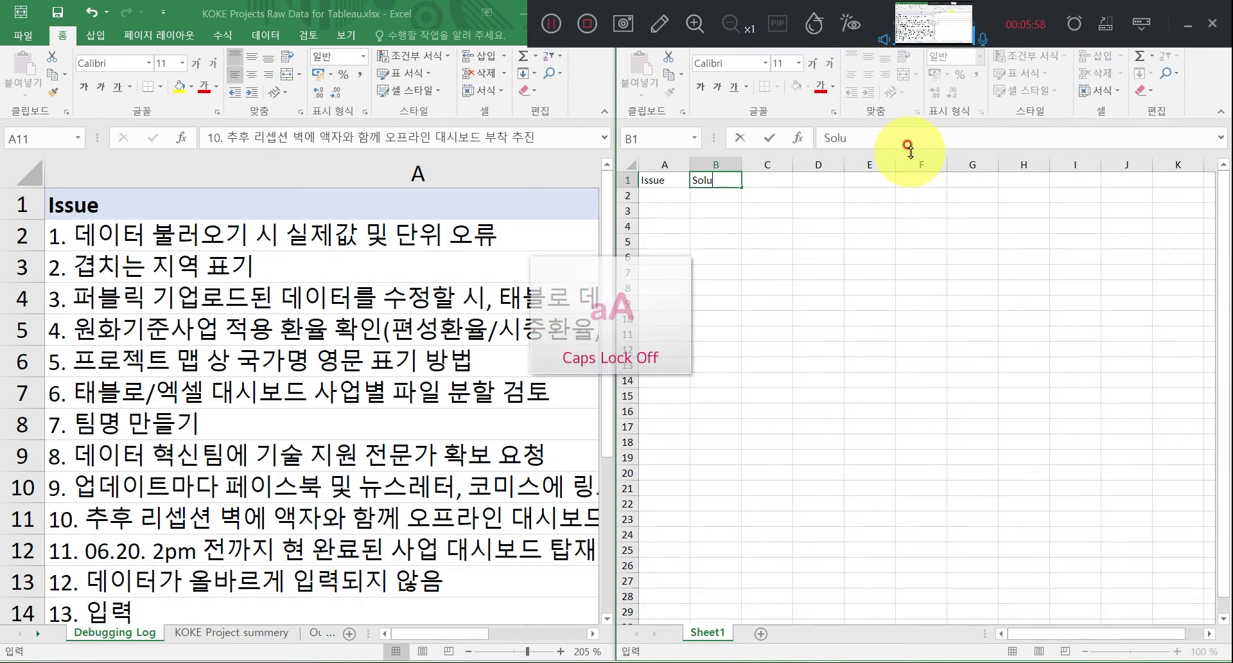
{"action": "type", "text": "olution"}
{"action": "key", "text": "Tab"}
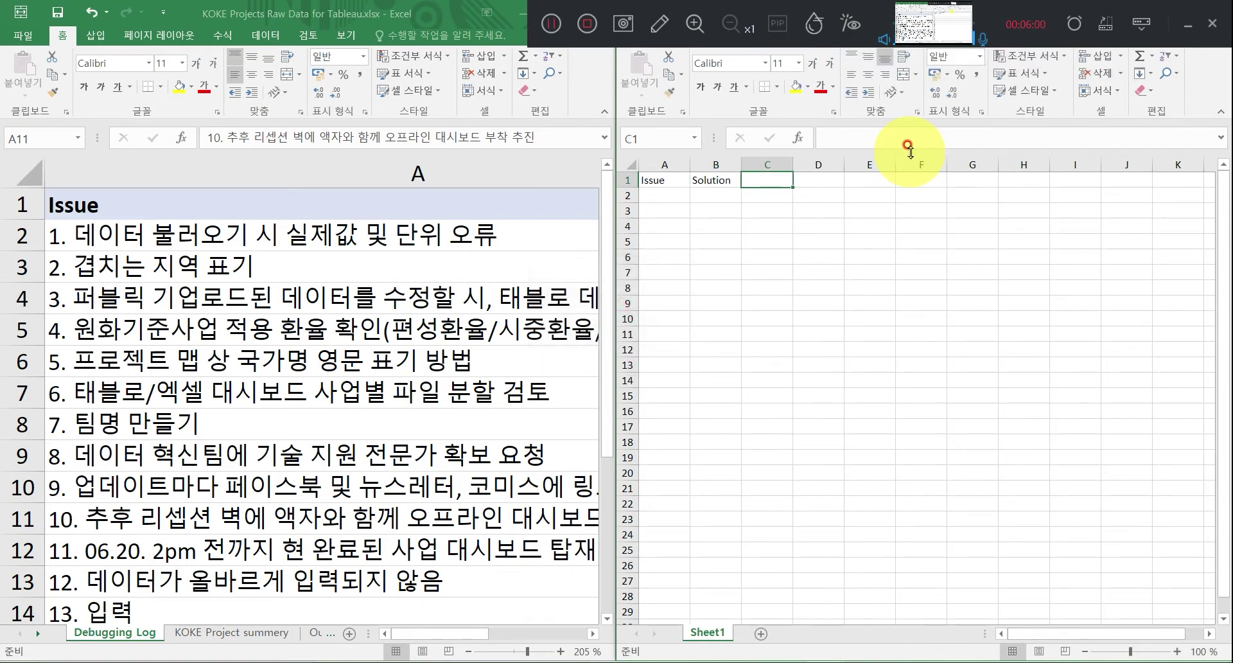
{"action": "type", "text": "P"}
{"action": "key", "text": "Caps_Lock"}
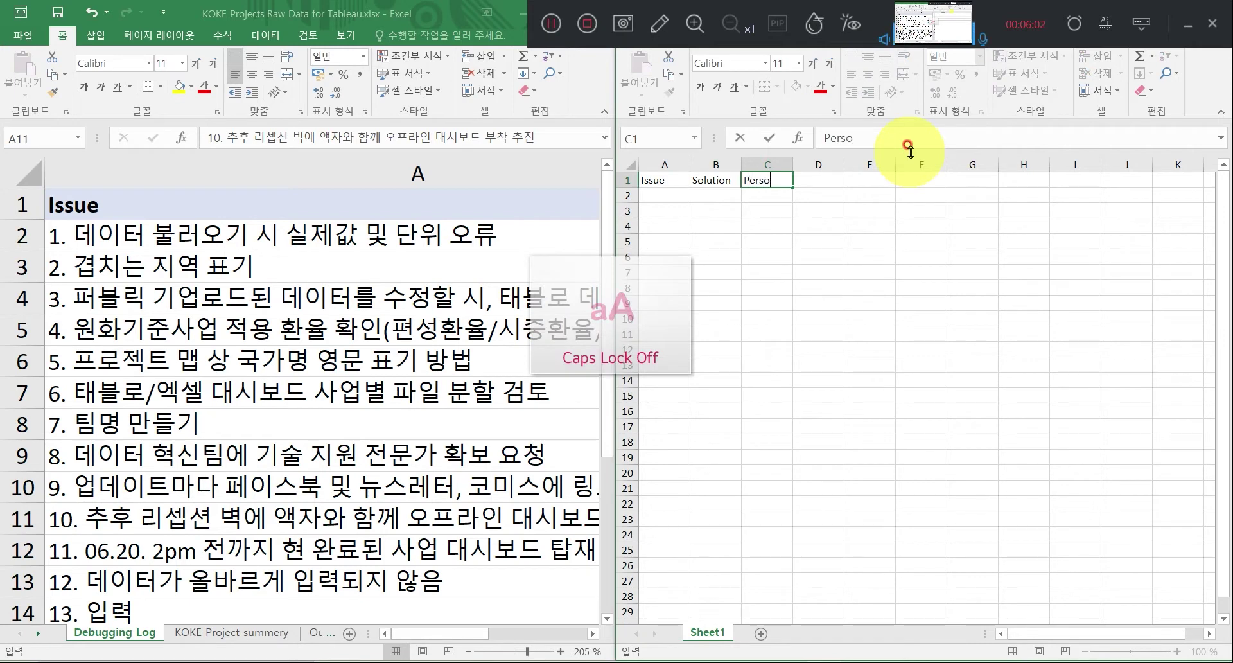
{"action": "type", "text": "erson in Charge"}
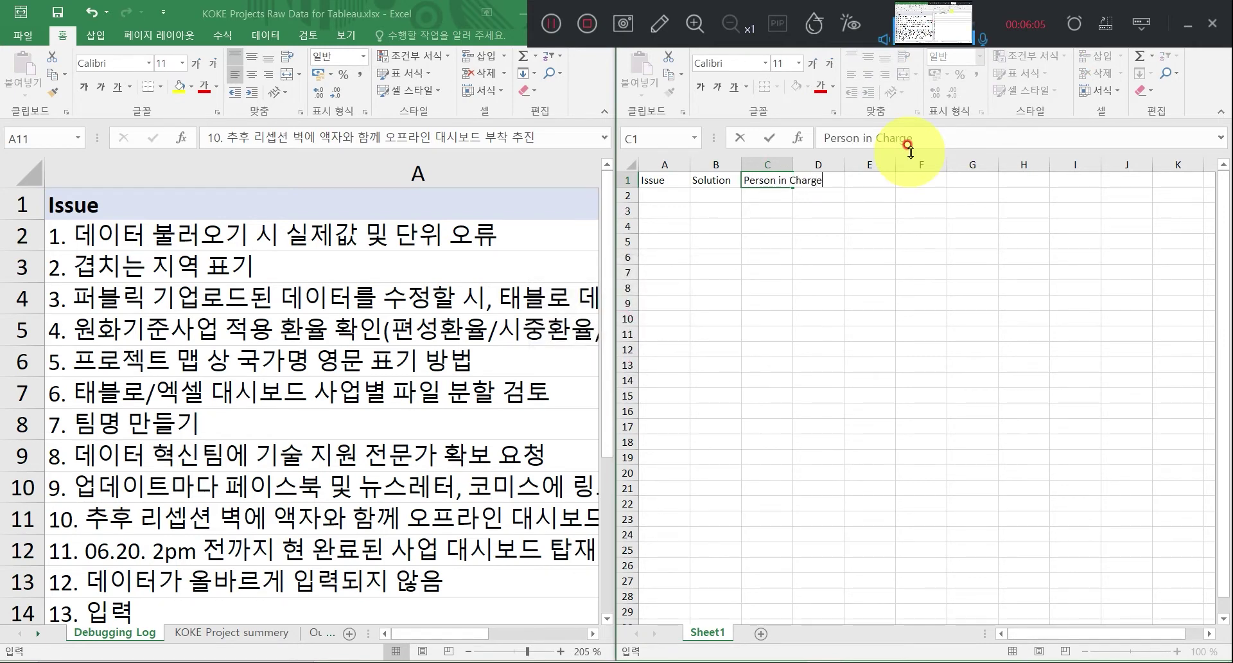
{"action": "key", "text": "Tab"}
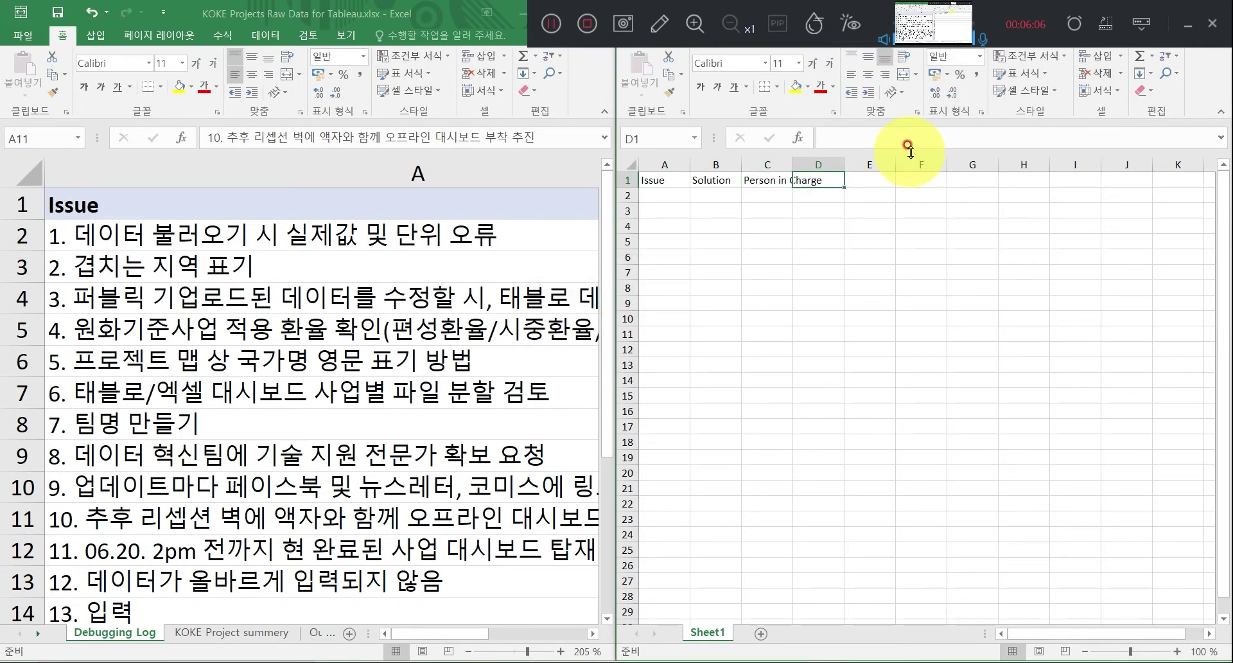
Enter the heading "Due Date" in cell D1.
{"action": "type", "text": "D"}
{"action": "key", "text": "Caps_Lock"}
{"action": "type", "text": "ue"}
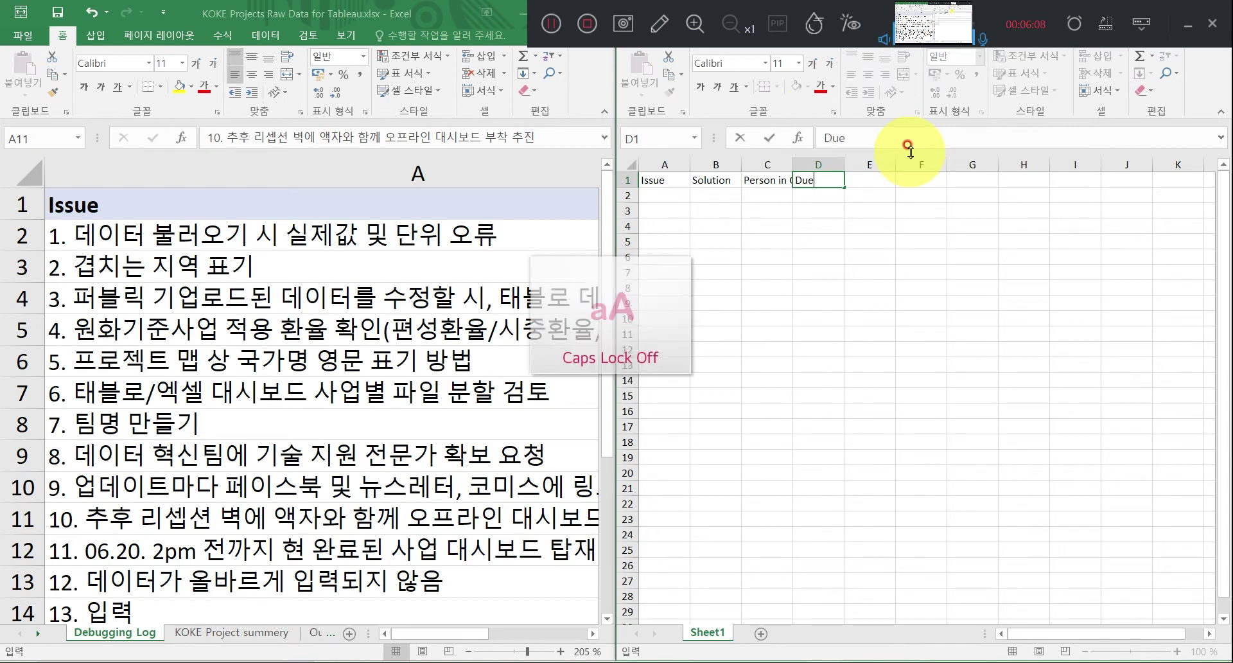
{"action": "type", "text": " Date"}
{"action": "key", "text": "Return"}
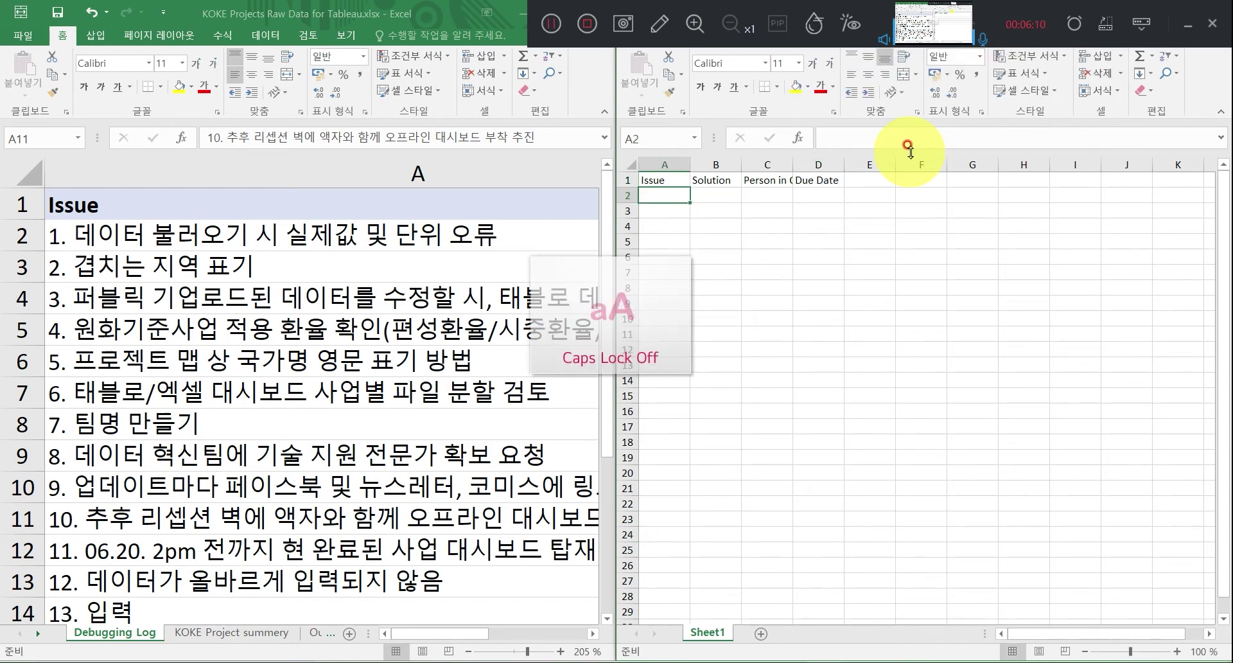
Enter the sample issue "1. 데이터 오류" in cell A2 and its solution "셀 서식 설정" in cell B2.
{"action": "type", "text": "1."}
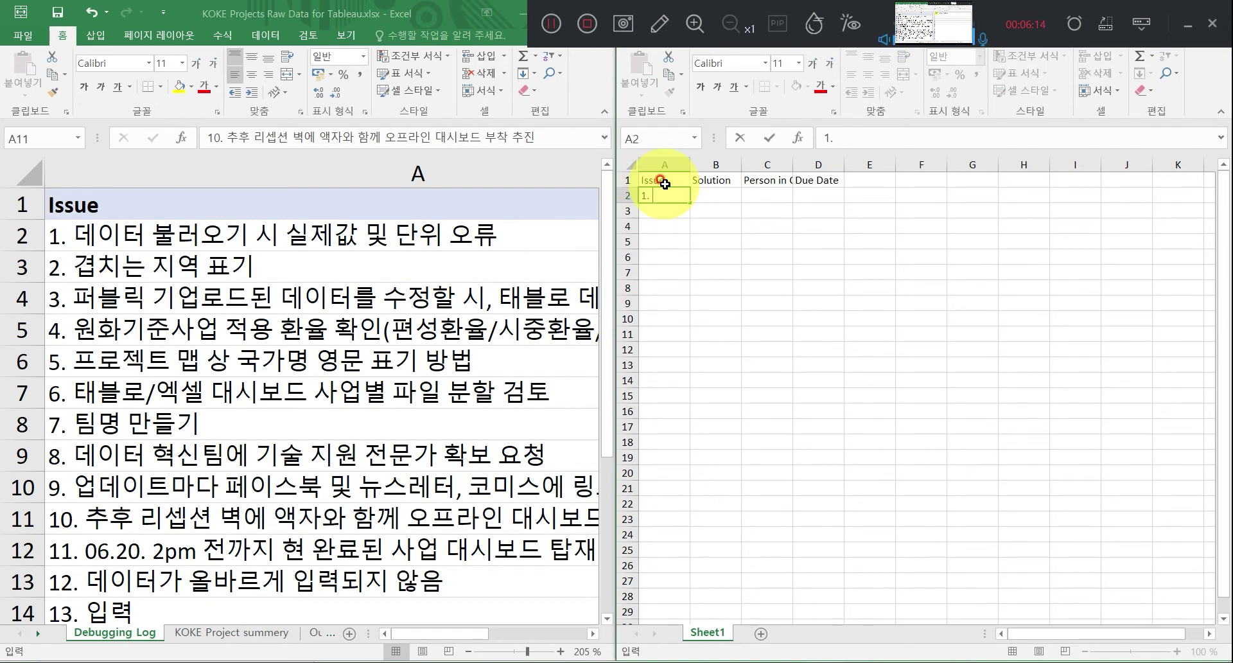
{"action": "type", "text": " 데이터 오류"}
{"action": "key", "text": "Tab"}
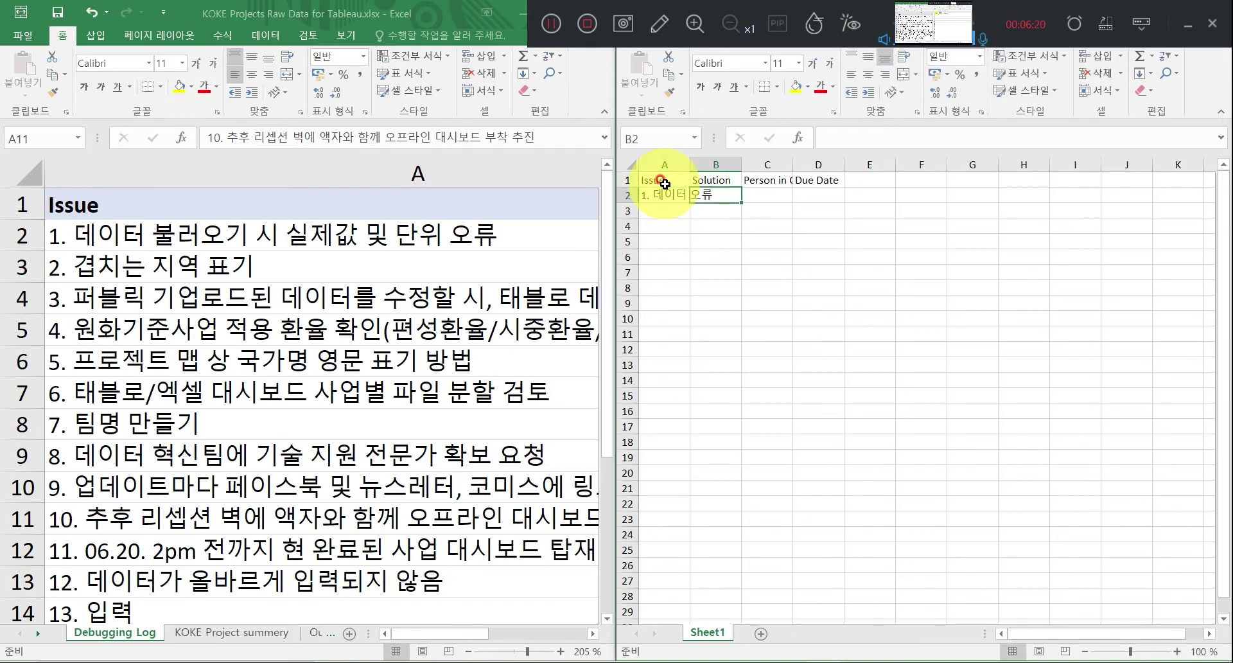
{"action": "type", "text": "셀 ㅅ서식 설저"}
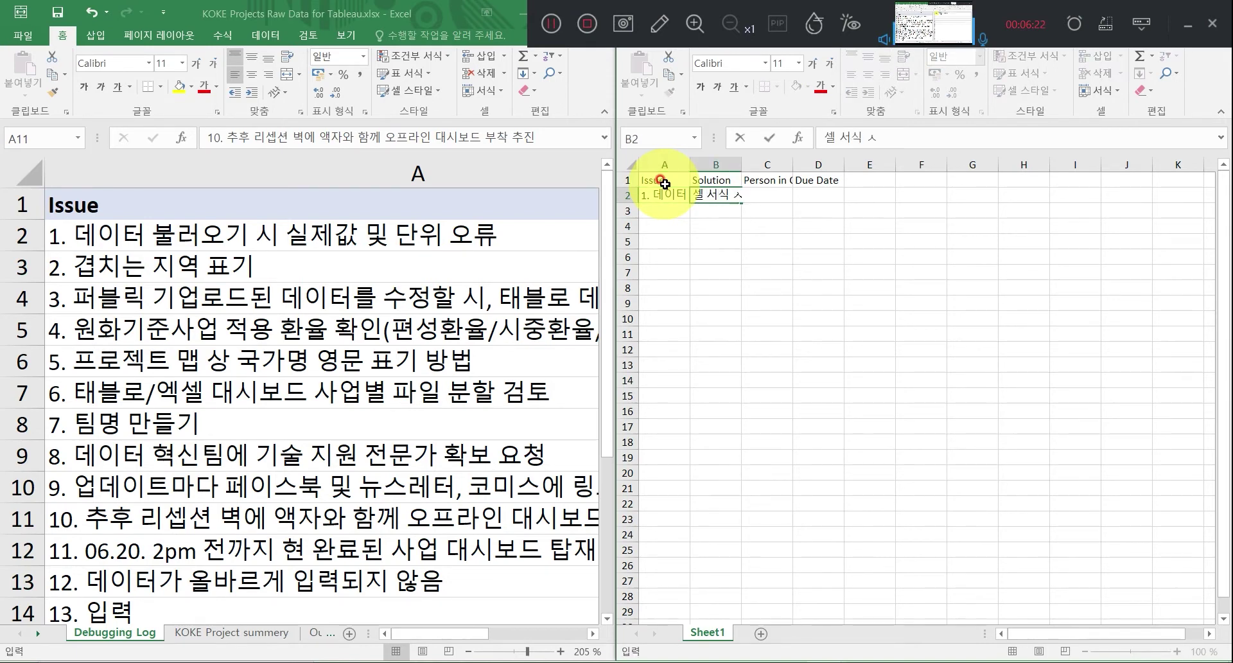
{"action": "key", "text": "Tab"}
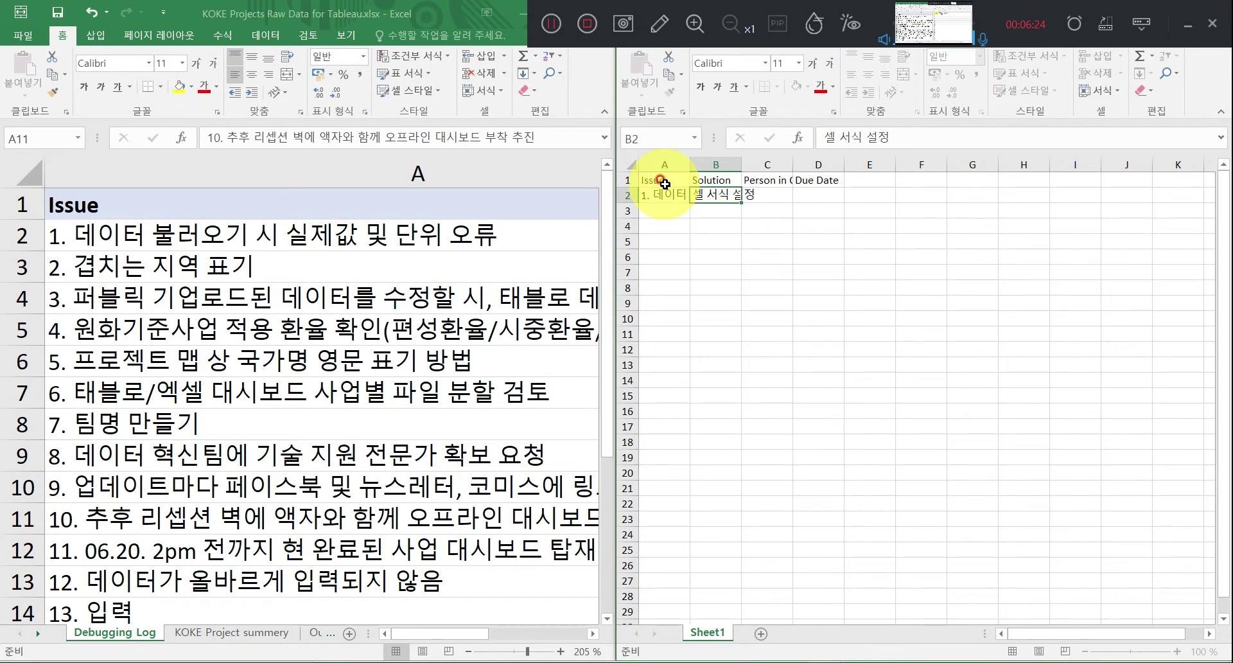
Complete row 2 with the responsible person's name in C2 and the due date 2022.07.05. in D2.
{"action": "type", "text": "주"}
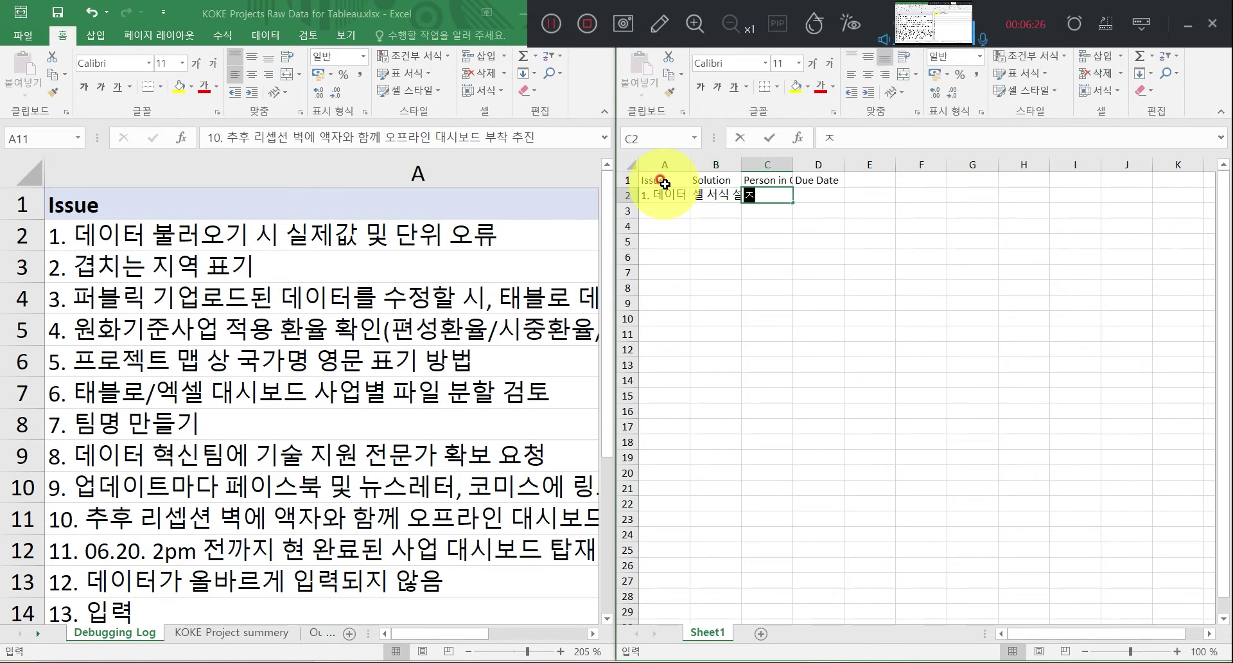
{"action": "type", "text": "길동"}
{"action": "key", "text": "Tab"}
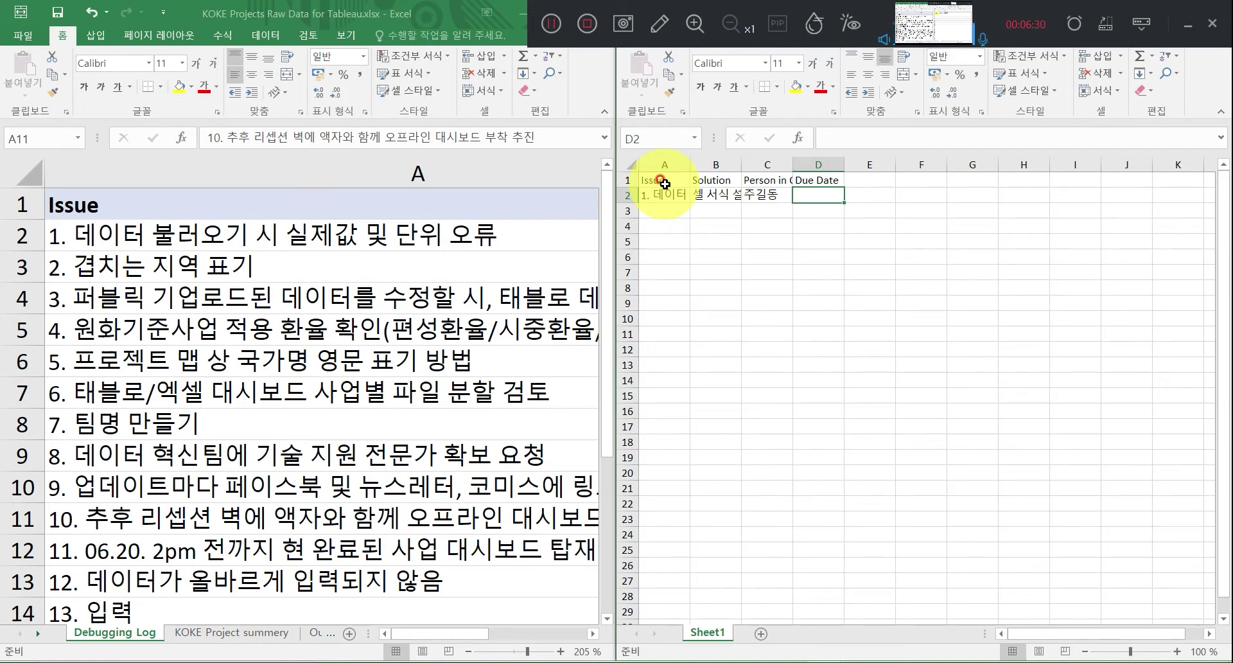
{"action": "type", "text": "2022.07.05."}
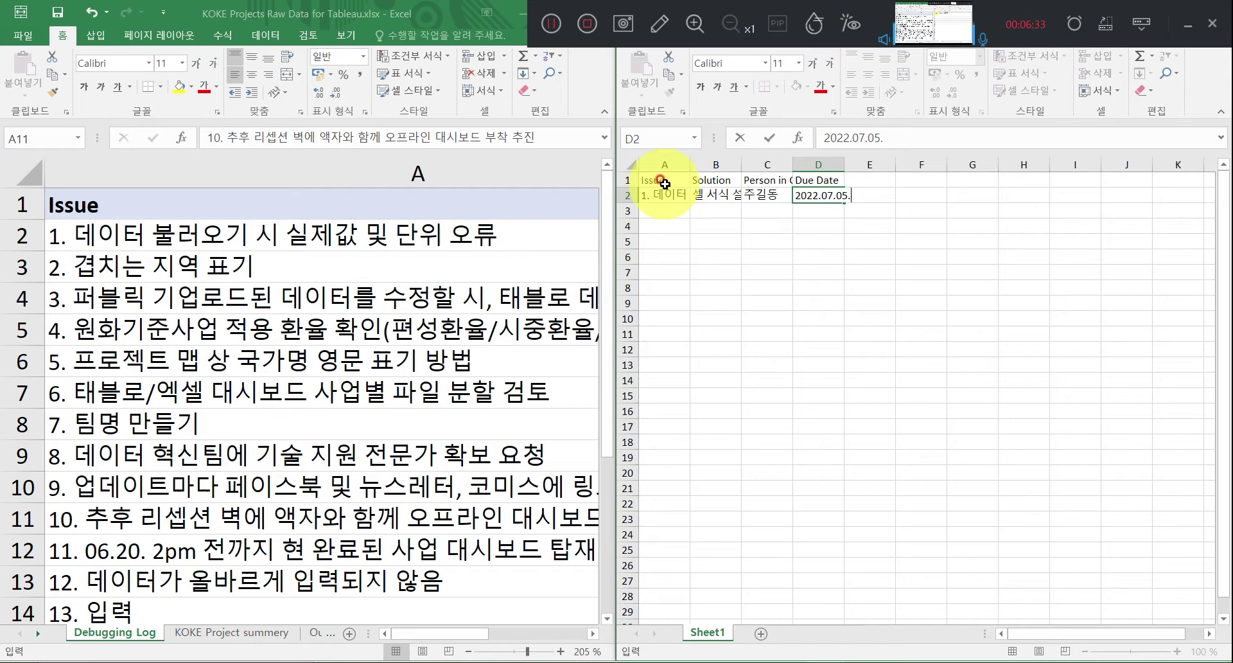
{"action": "key", "text": "Return"}
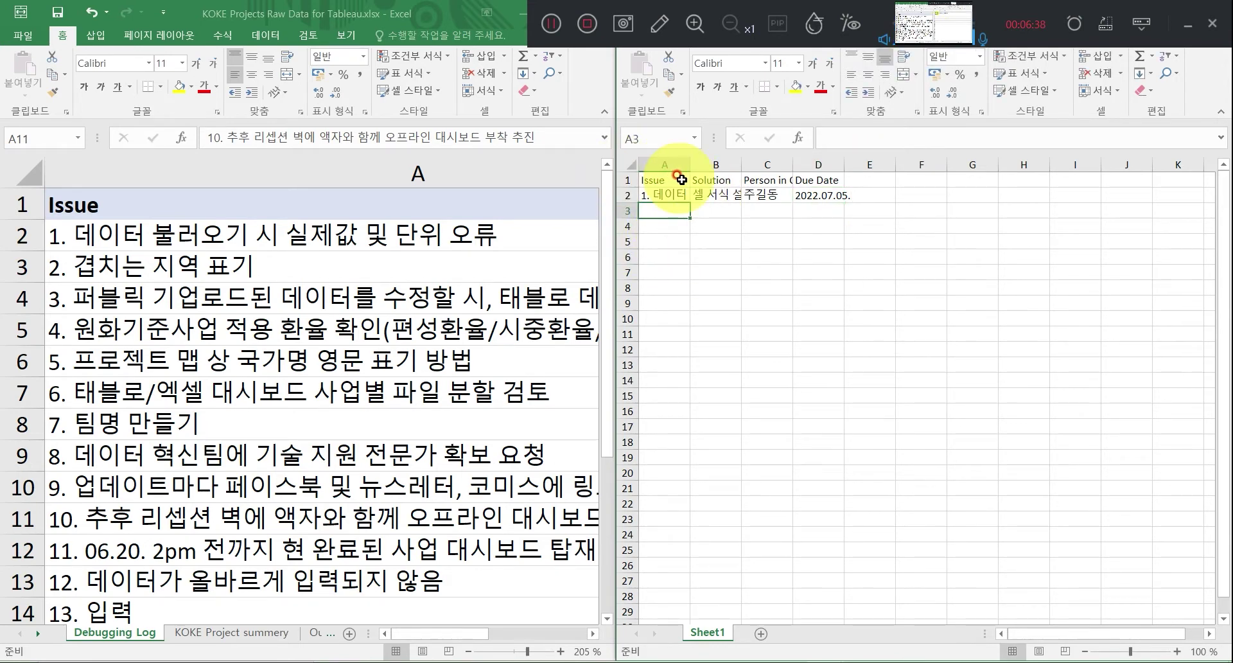
Fill the header cells A1:D1 with light blue from the theme colours.
{"action": "left_click_drag", "start_coordinate": [655, 181], "coordinate": [835, 427]}
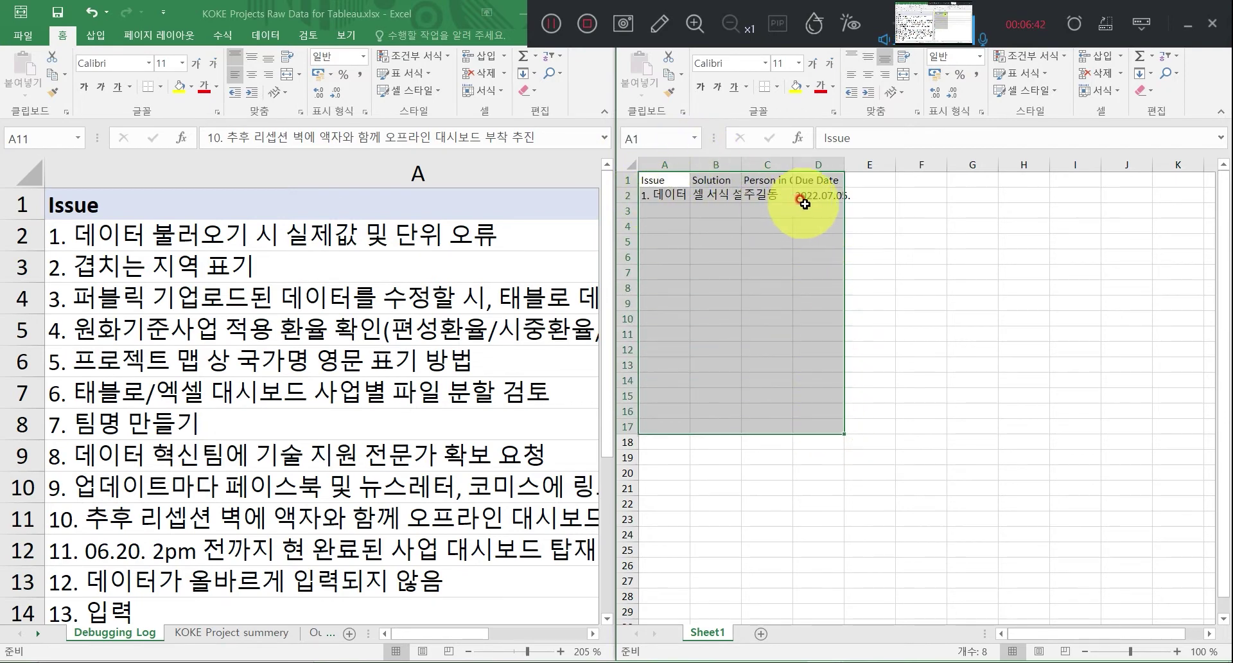
{"action": "left_click_drag", "start_coordinate": [655, 181], "coordinate": [818, 184]}
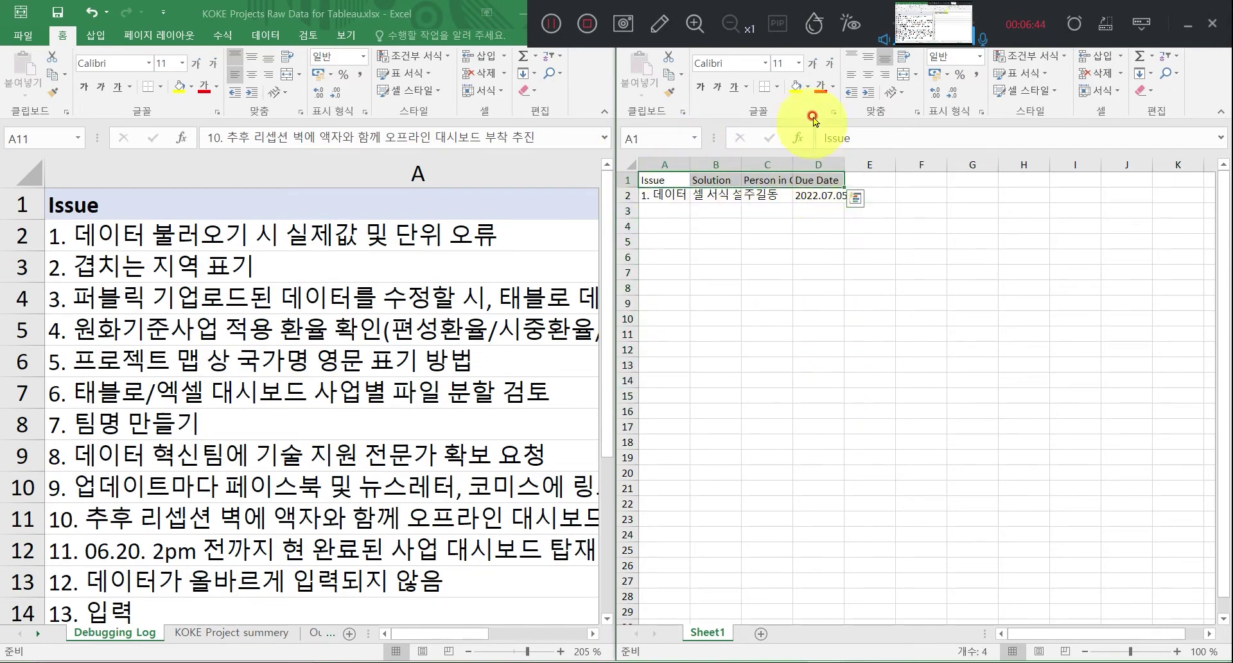
{"action": "left_click", "coordinate": [807, 93]}
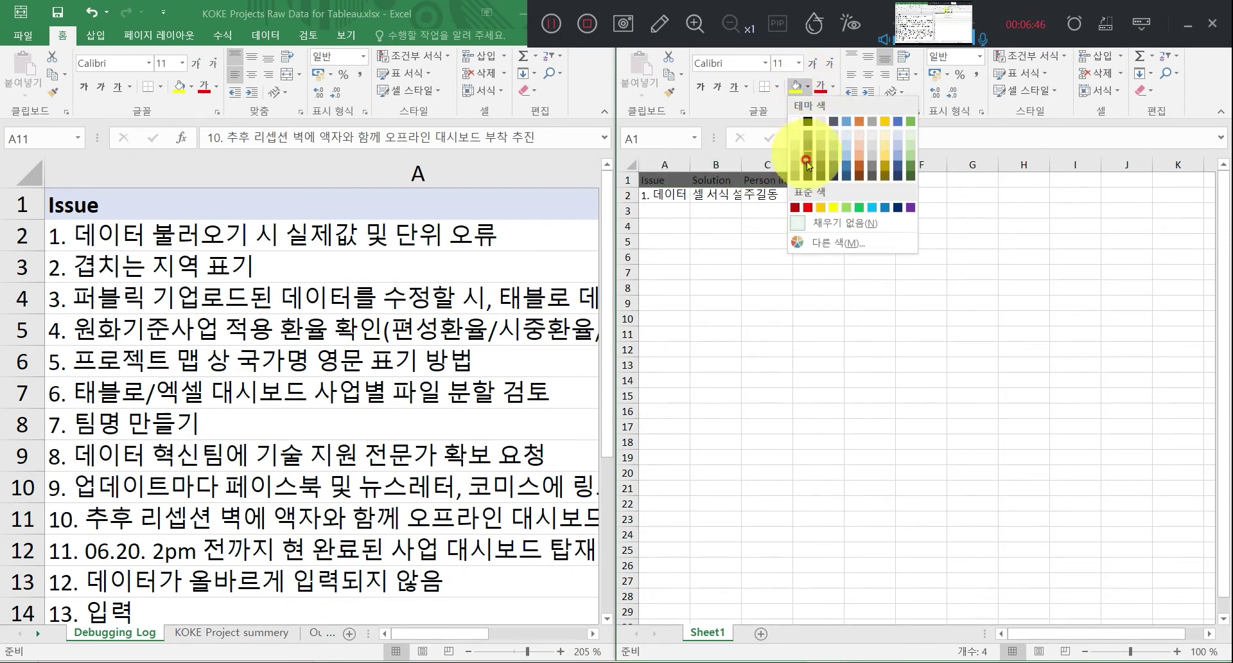
{"action": "left_click", "coordinate": [849, 143]}
{"action": "left_click", "coordinate": [768, 200]}
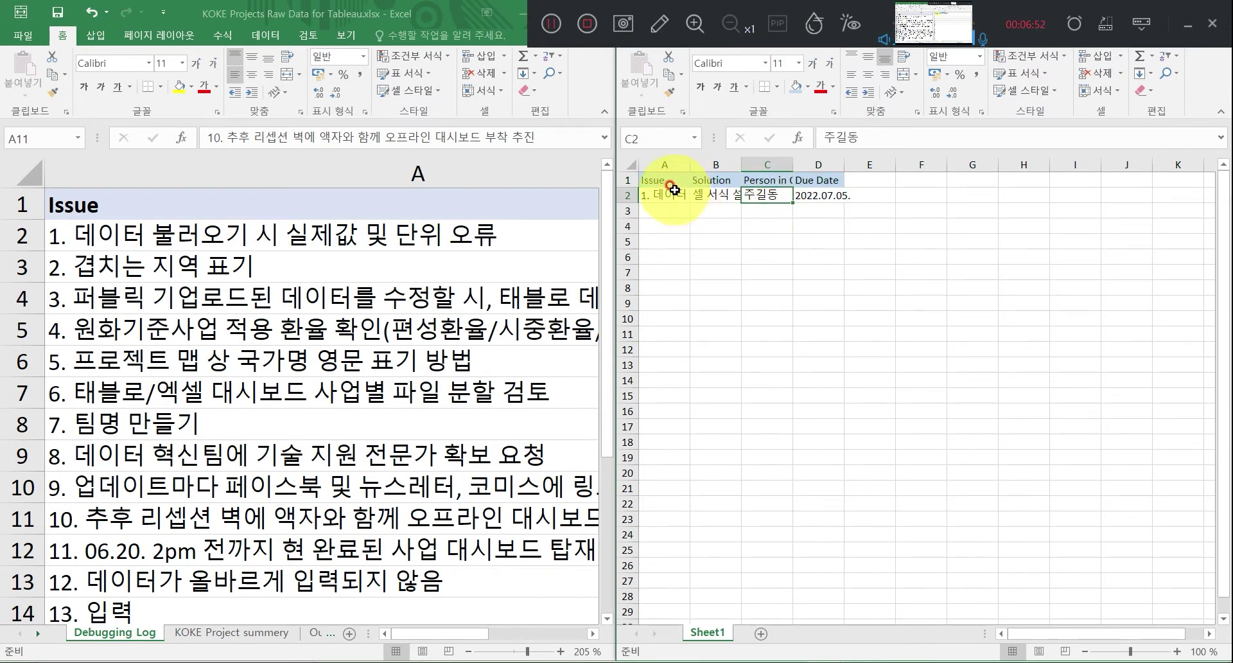
{"action": "left_click", "coordinate": [632, 179]}
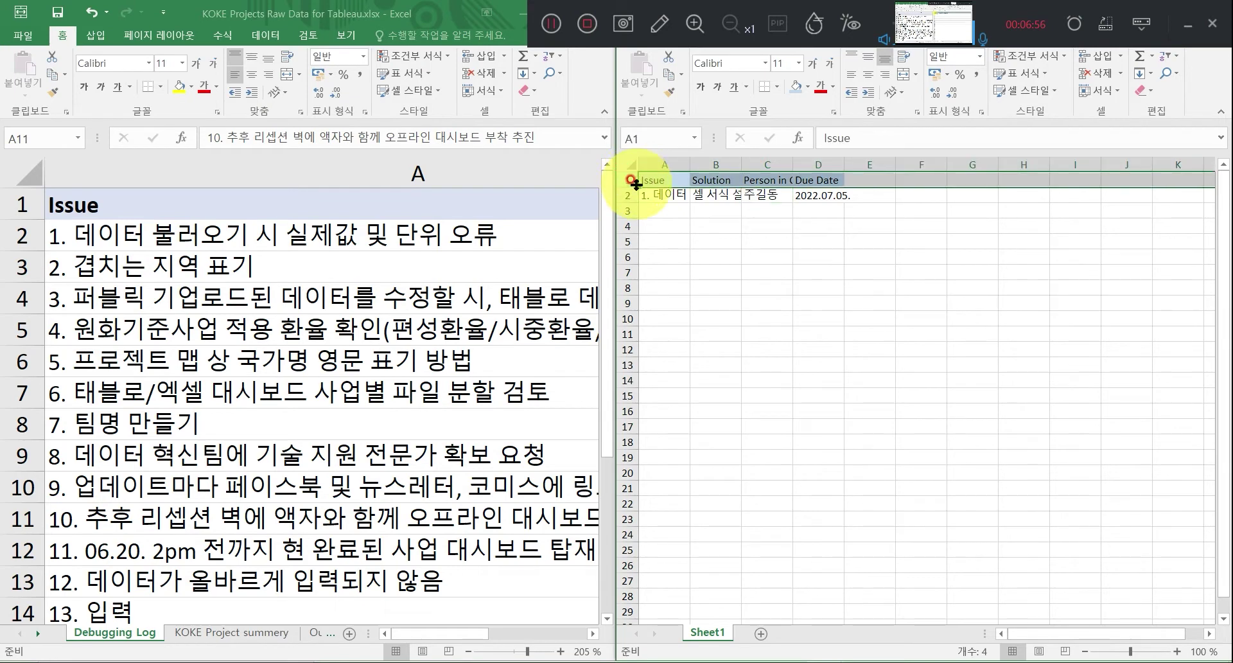
Return to the KOKE raw data workbook in a full-size window and open the KOKE Project summery sheet.
{"action": "left_click", "coordinate": [385, 14]}
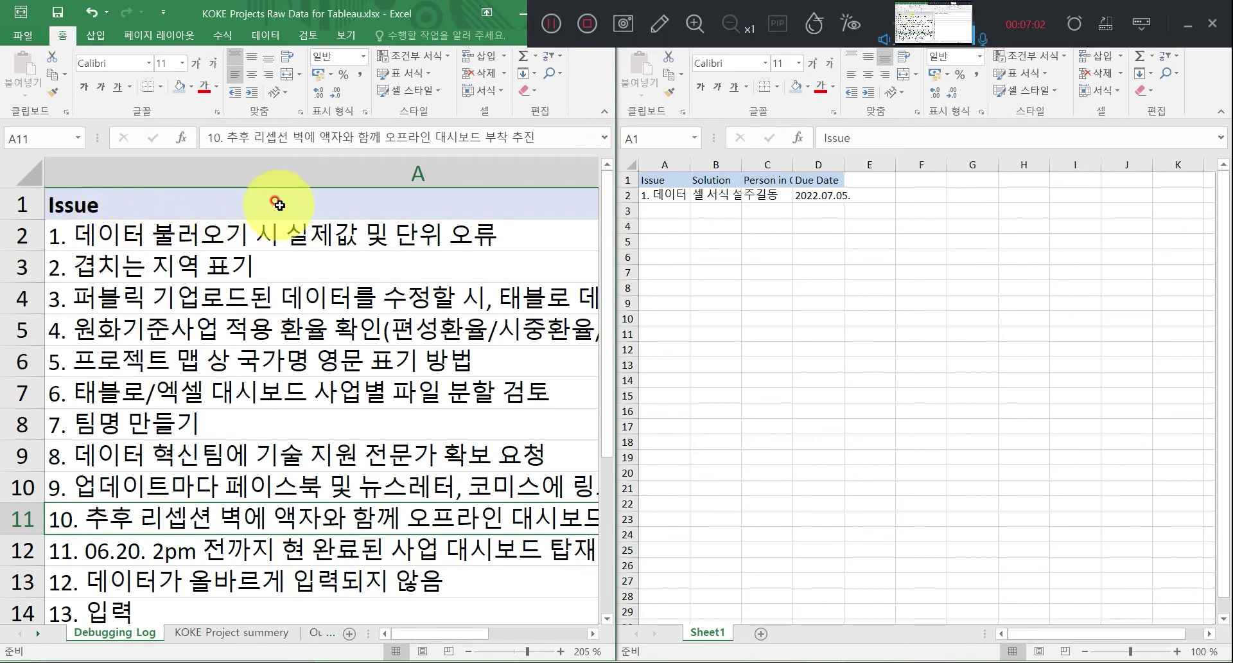
{"action": "left_click", "coordinate": [126, 202]}
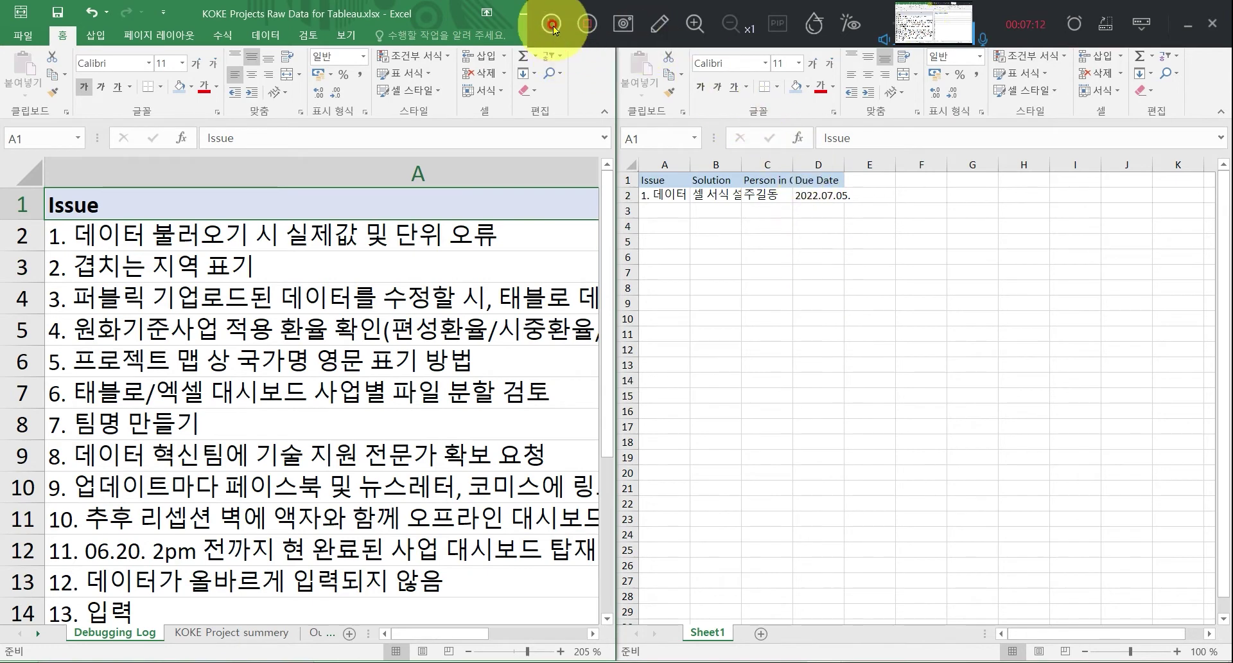
{"action": "left_click", "coordinate": [553, 26]}
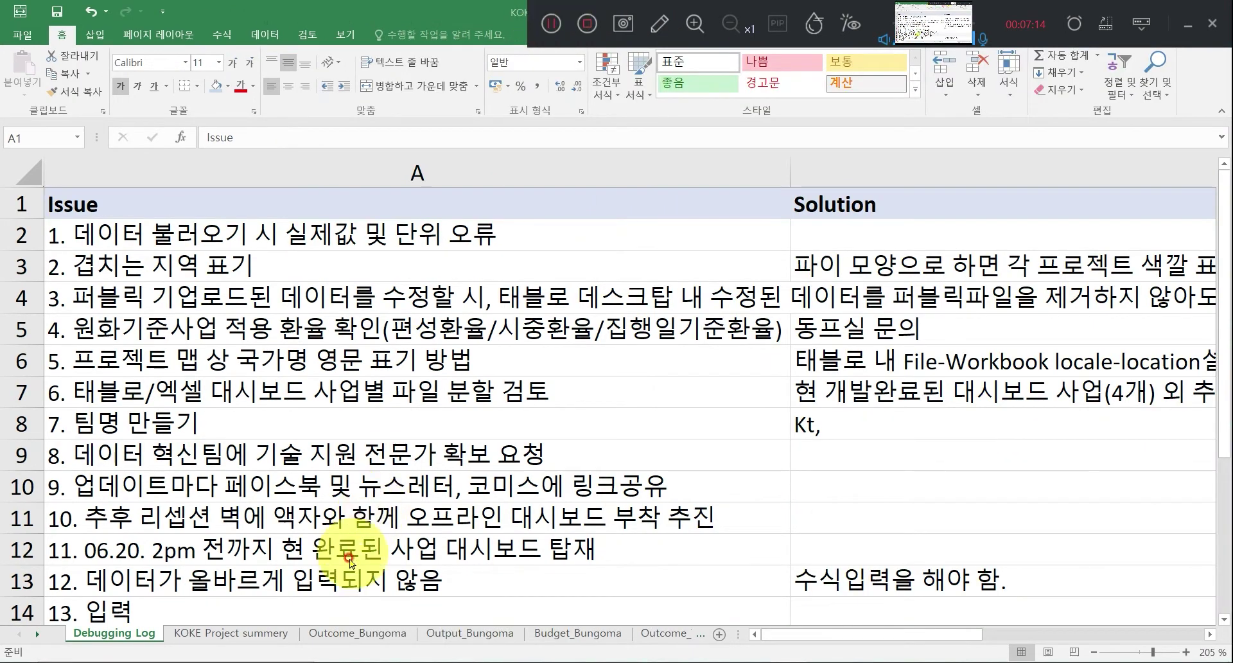
{"action": "left_click", "coordinate": [263, 633]}
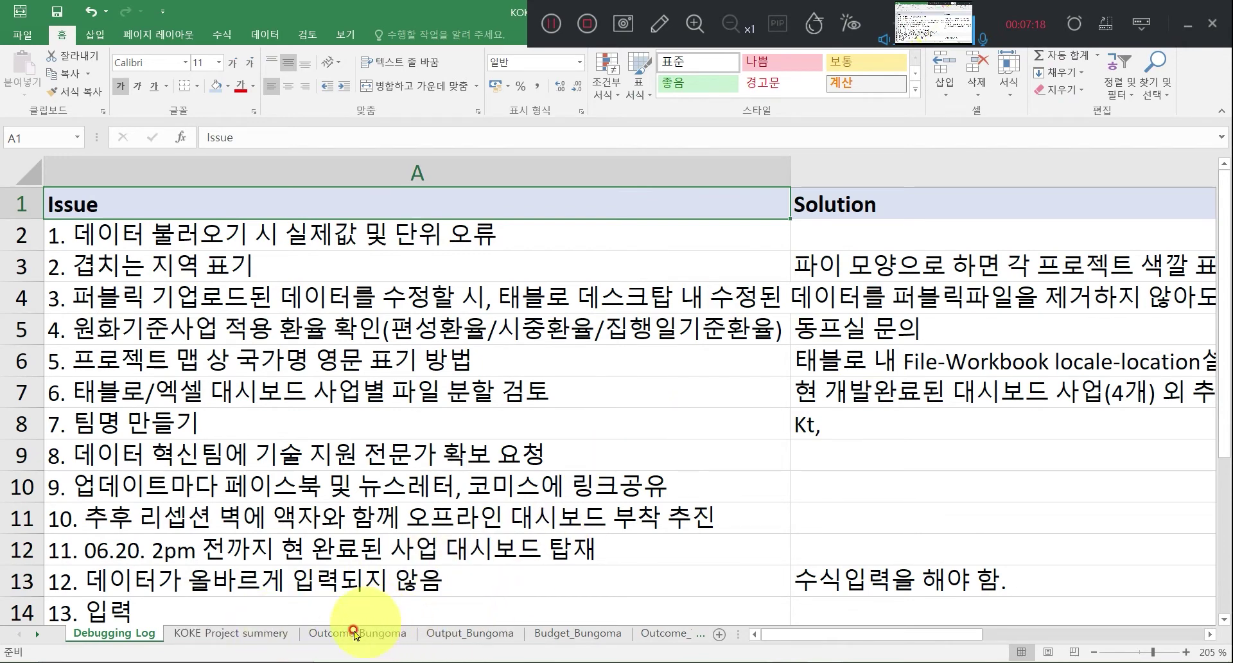
{"action": "left_click", "coordinate": [285, 645]}
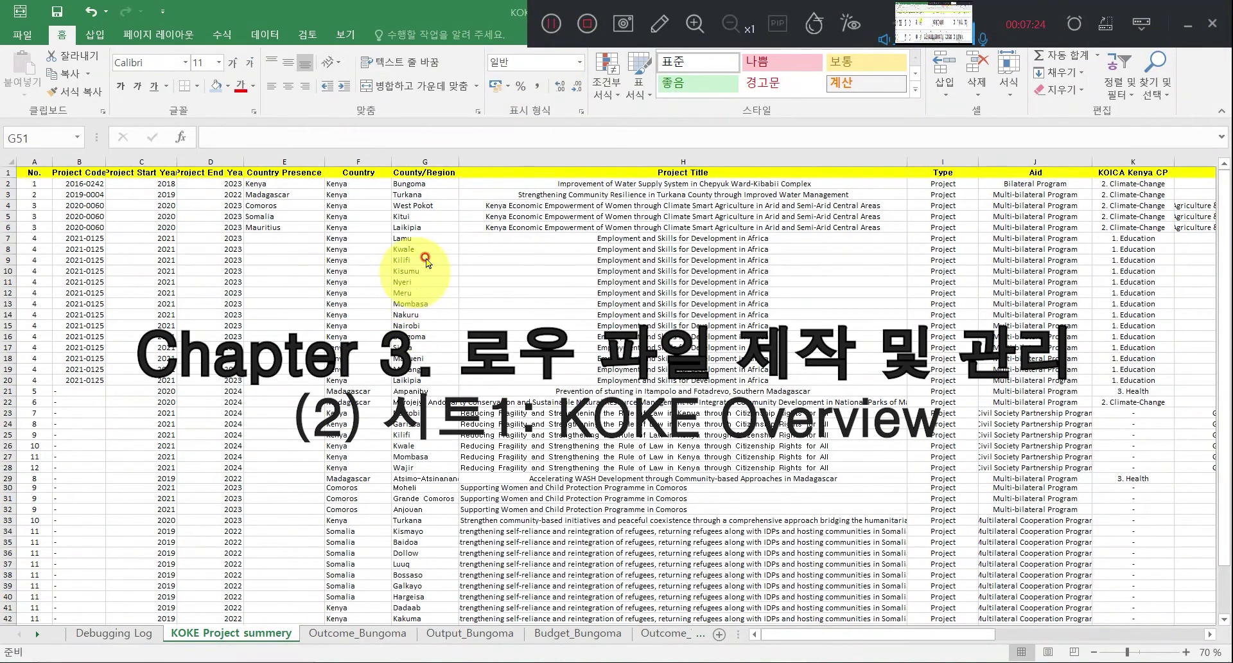
Switch to the KOICA Kenya Dashboard in Tableau, open its Project Map worksheet and move the window fully into view.
{"action": "left_click", "coordinate": [834, 661]}
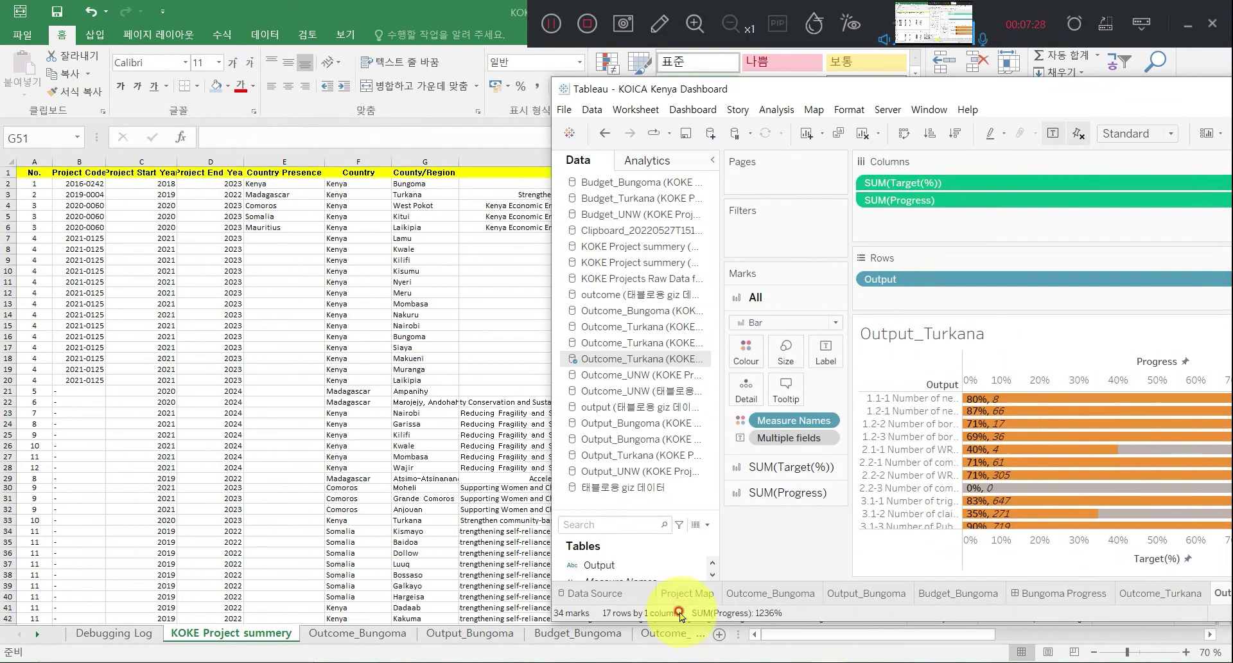
{"action": "left_click", "coordinate": [689, 594]}
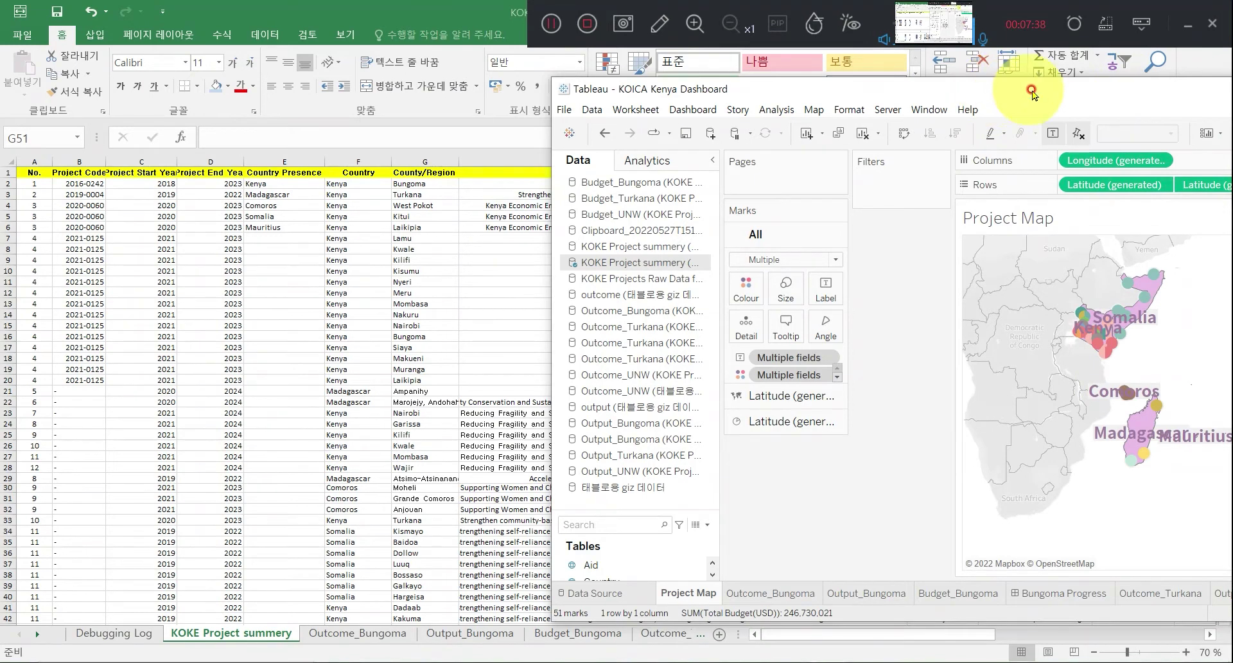
{"action": "left_click_drag", "start_coordinate": [1027, 88], "coordinate": [743, 66]}
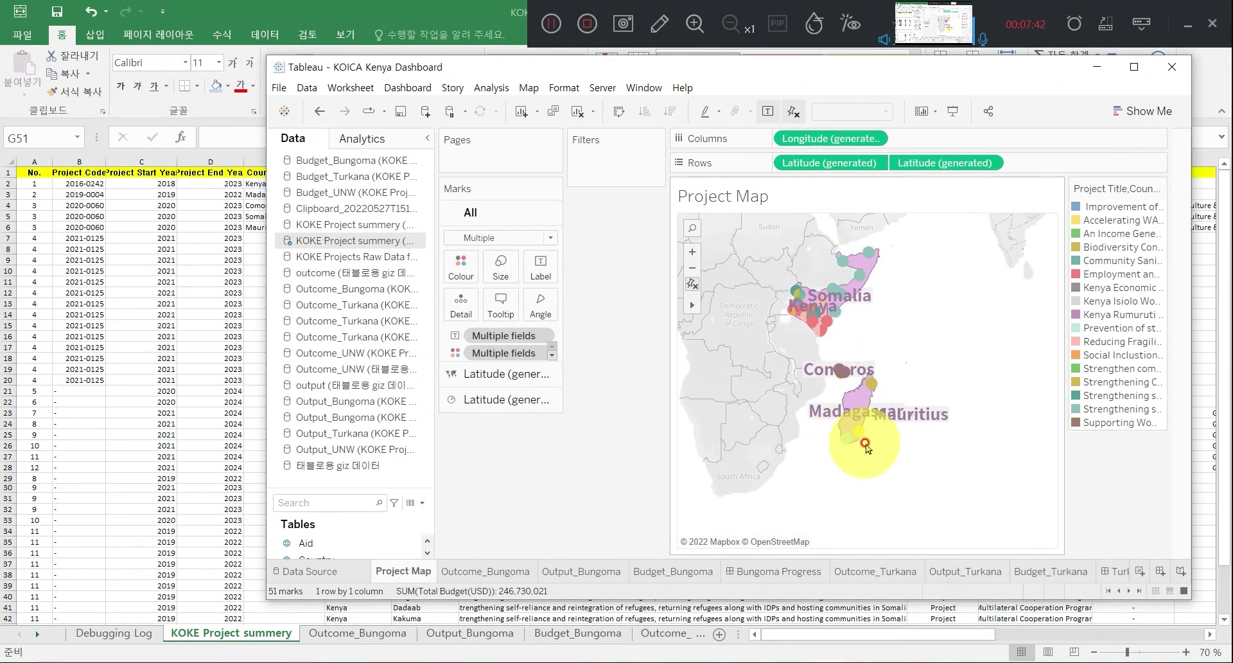
Examine the countries and project markers on the Project Map, including Kenya, Madagascar and Mauritius.
{"action": "mouse_move", "coordinate": [847, 441]}
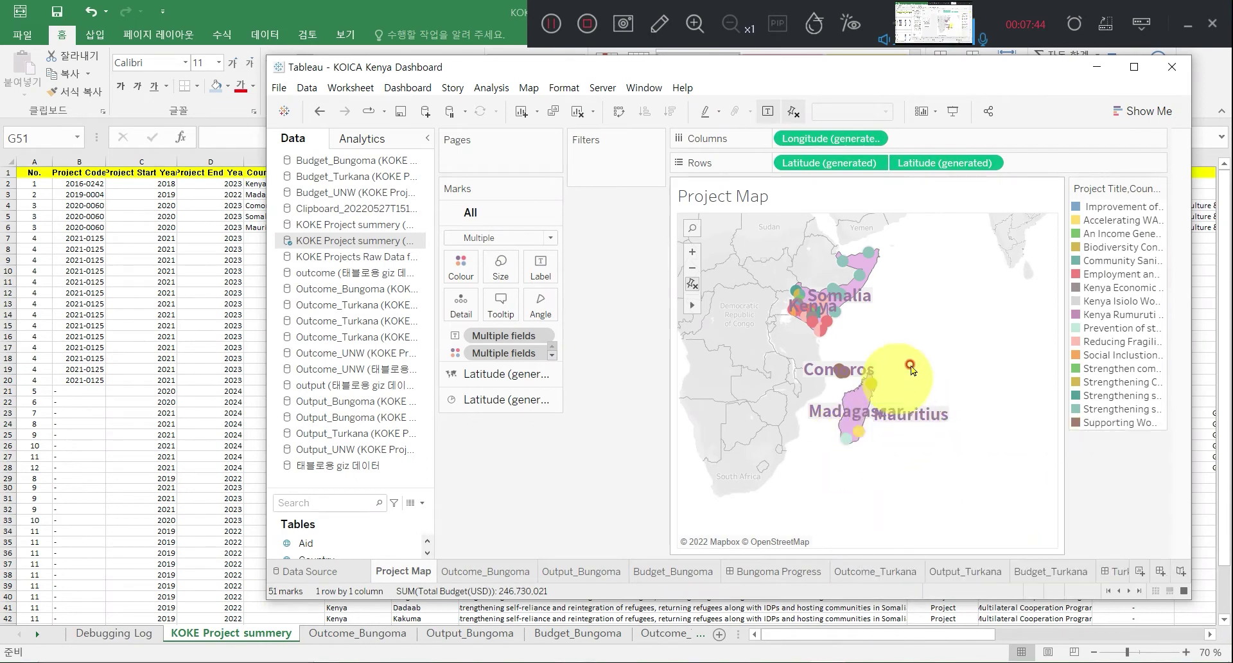
{"action": "mouse_move", "coordinate": [861, 405]}
{"action": "scroll", "coordinate": [858, 399], "scroll_direction": "up", "scroll_amount": 2}
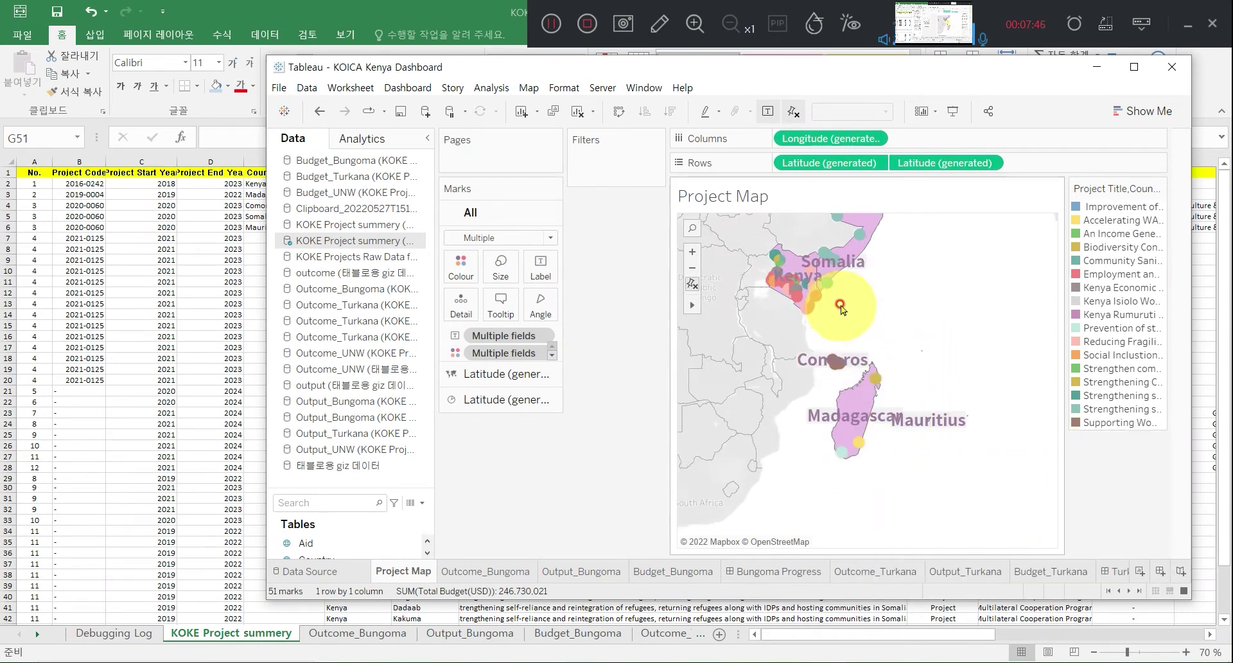
{"action": "left_click_drag", "start_coordinate": [882, 294], "coordinate": [962, 401]}
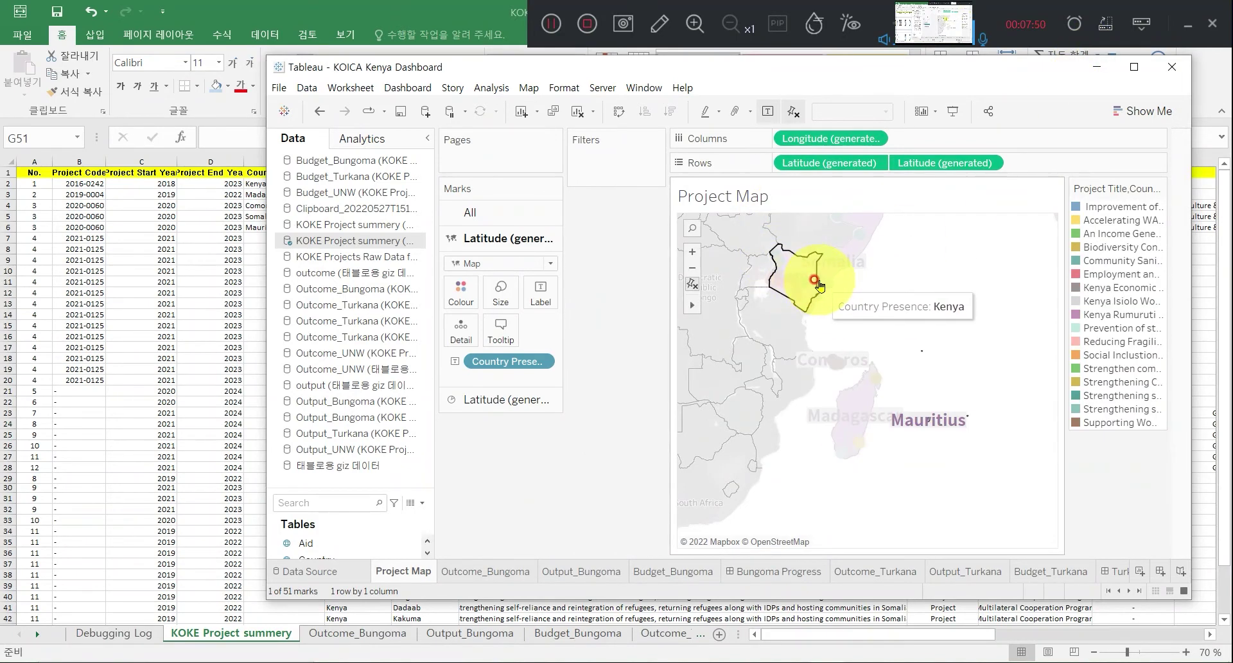
{"action": "mouse_move", "coordinate": [824, 287]}
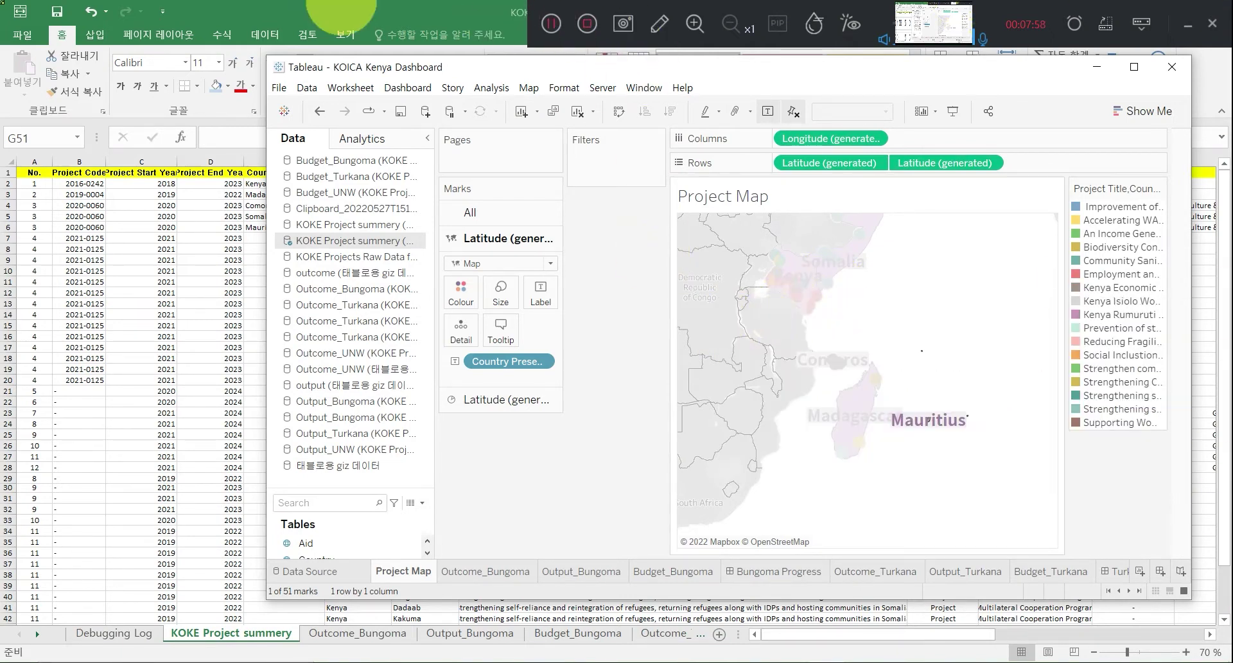
Switch back to Excel and review the KOKE Project summery columns through Sector and Total Budget.
{"action": "left_click", "coordinate": [338, 19]}
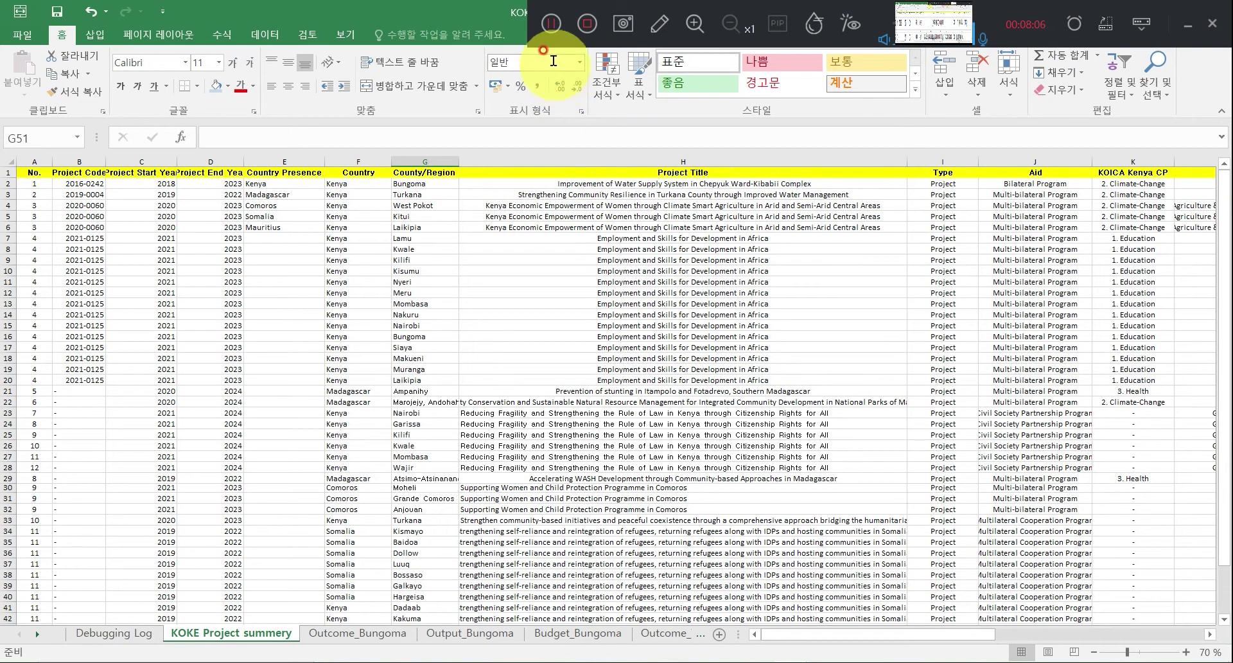
{"action": "left_click", "coordinate": [550, 23]}
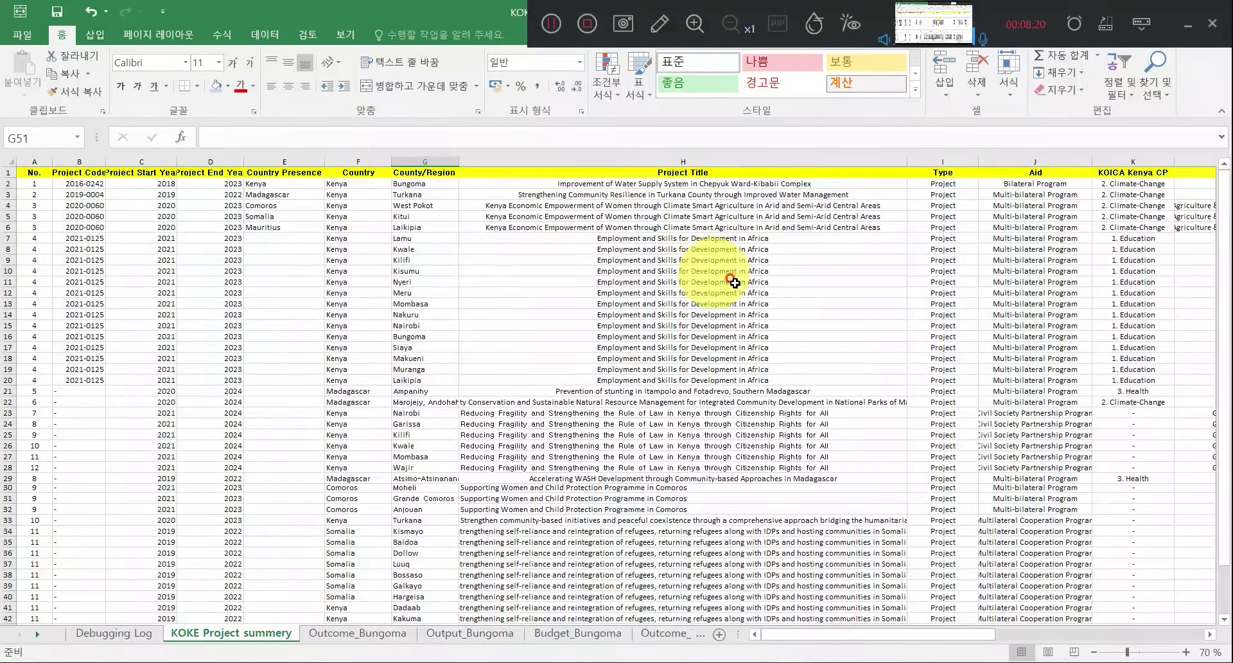
{"action": "left_click_drag", "start_coordinate": [977, 633], "coordinate": [1082, 620]}
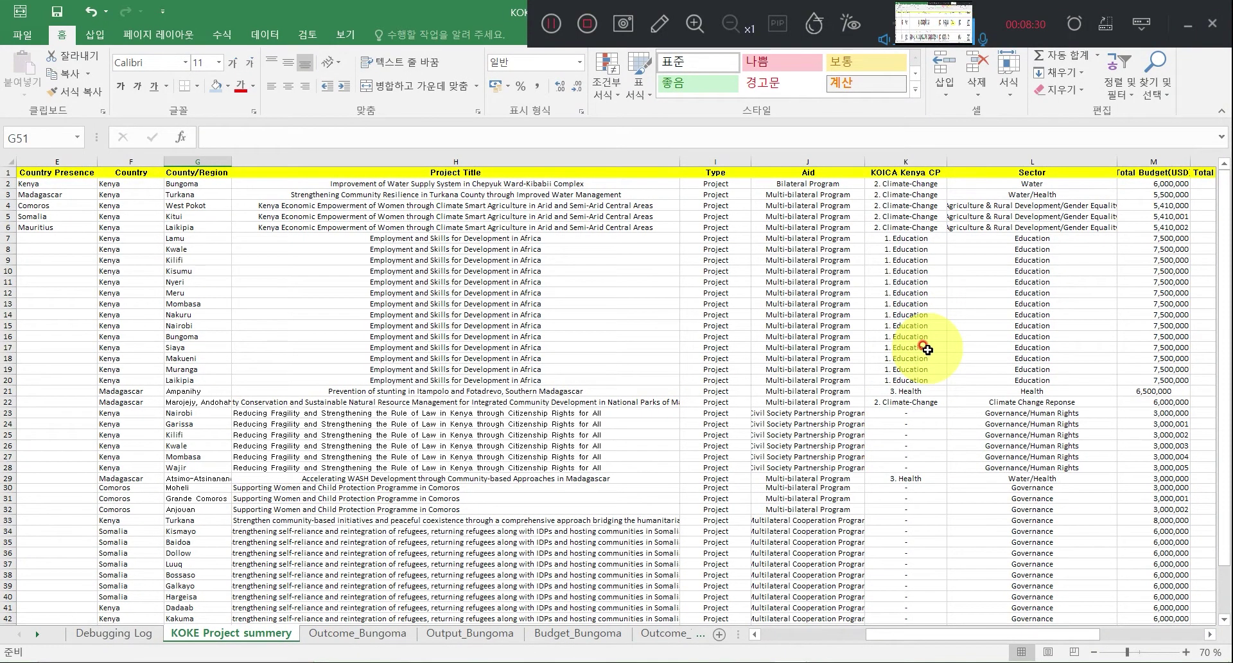
Review the KOKE Project summery columns from KOICA Kenya CP through Person in Charge, HQ Department and Partner.
{"action": "left_click", "coordinate": [928, 270]}
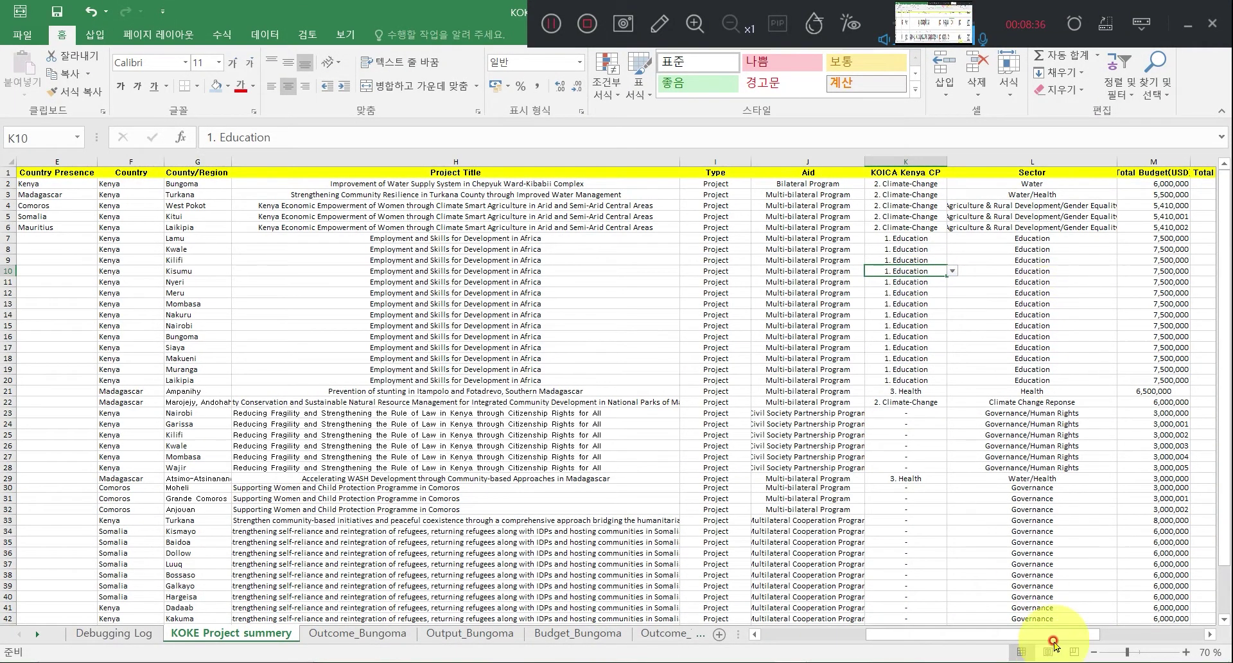
{"action": "left_click_drag", "start_coordinate": [1054, 636], "coordinate": [1138, 633]}
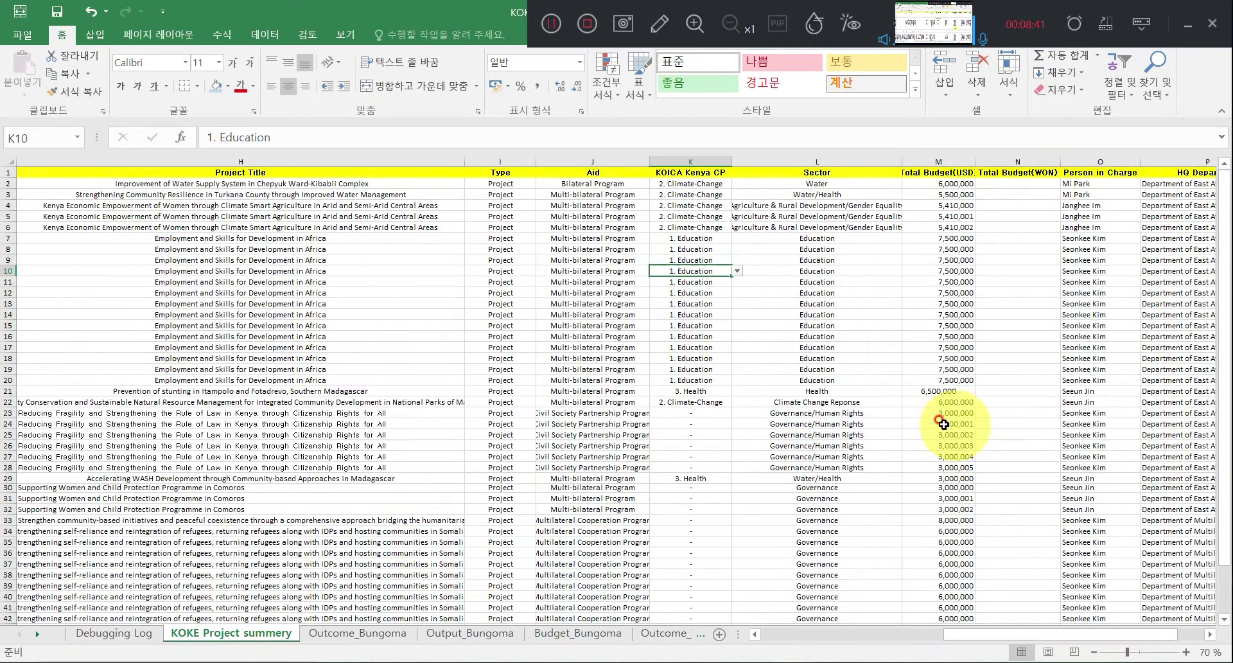
{"action": "left_click", "coordinate": [1090, 290]}
{"action": "left_click", "coordinate": [1172, 294]}
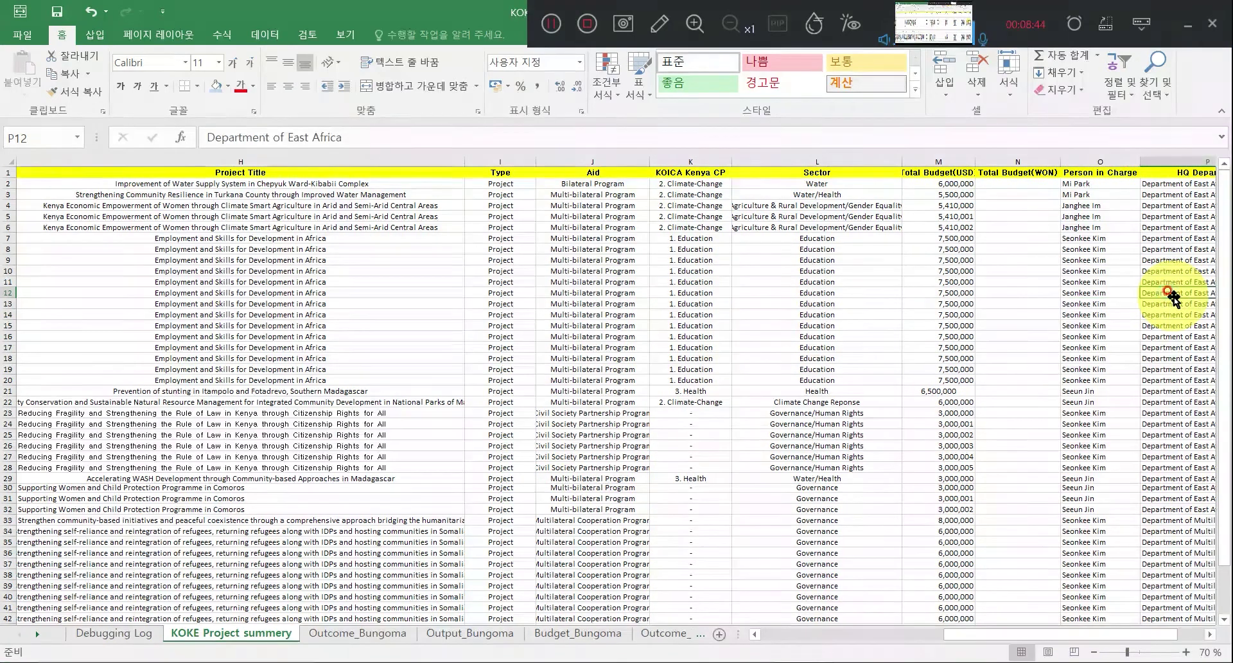
{"action": "scroll", "coordinate": [1056, 408], "scroll_direction": "right", "scroll_amount": 2}
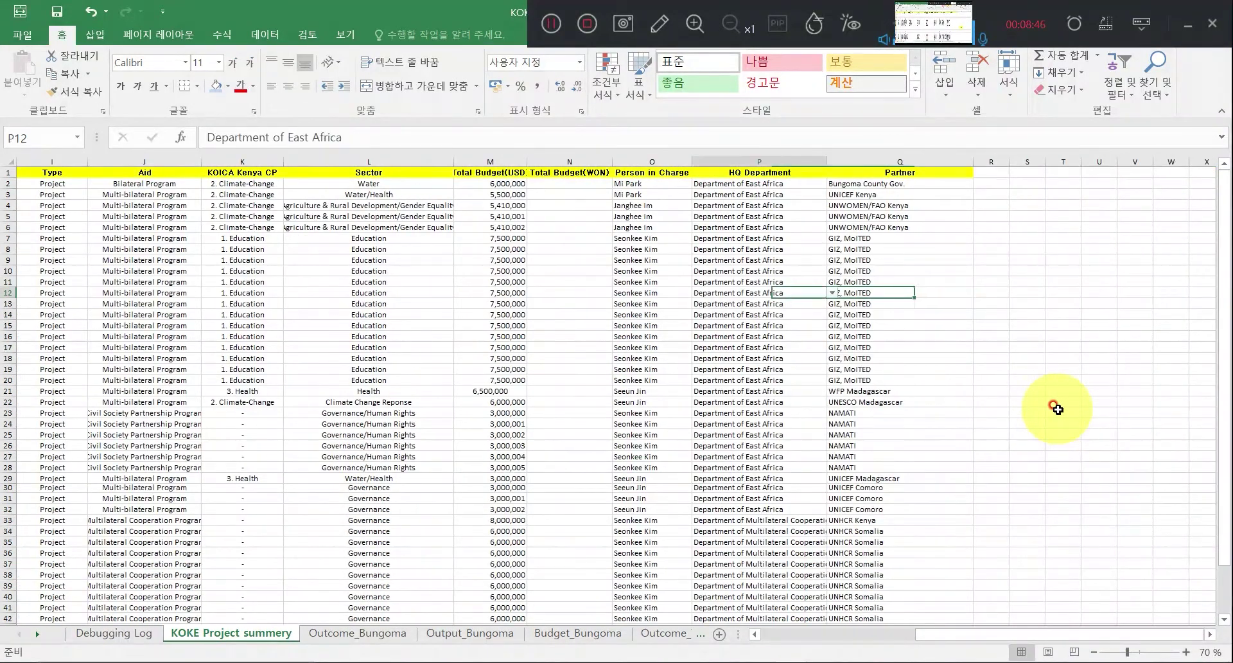
{"action": "key", "text": "Right"}
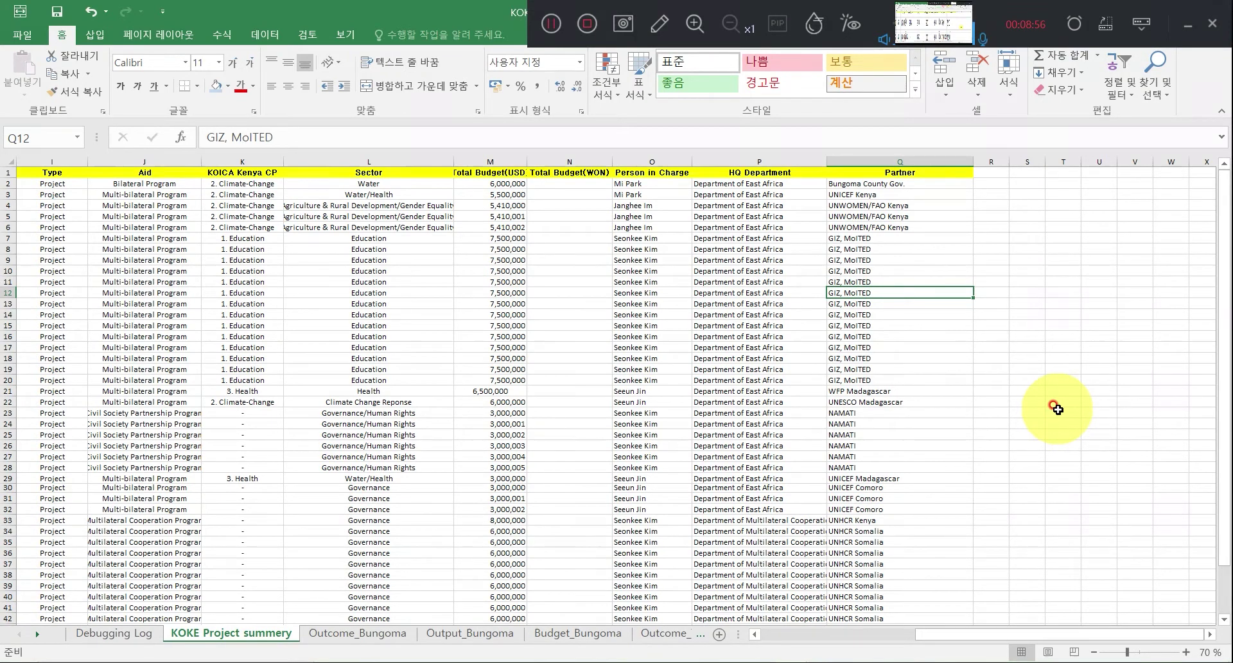
Select the header row of the KOKE Project summery sheet and review the records down to the last project.
{"action": "left_click", "coordinate": [552, 24]}
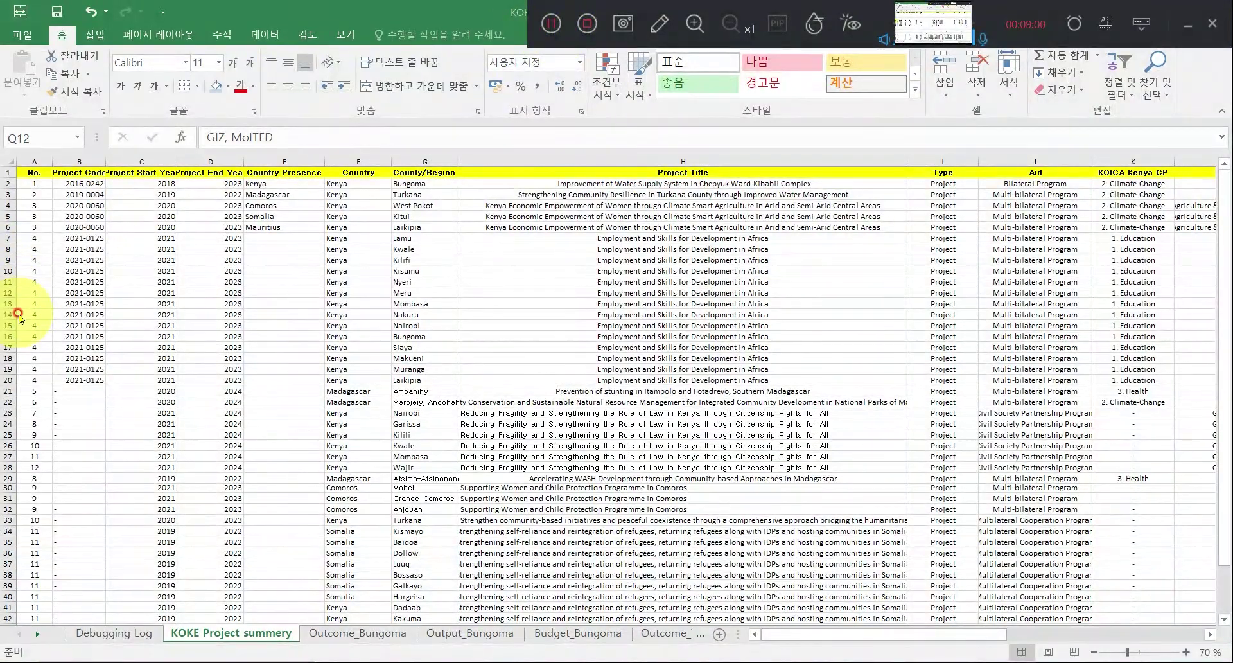
{"action": "left_click", "coordinate": [9, 174]}
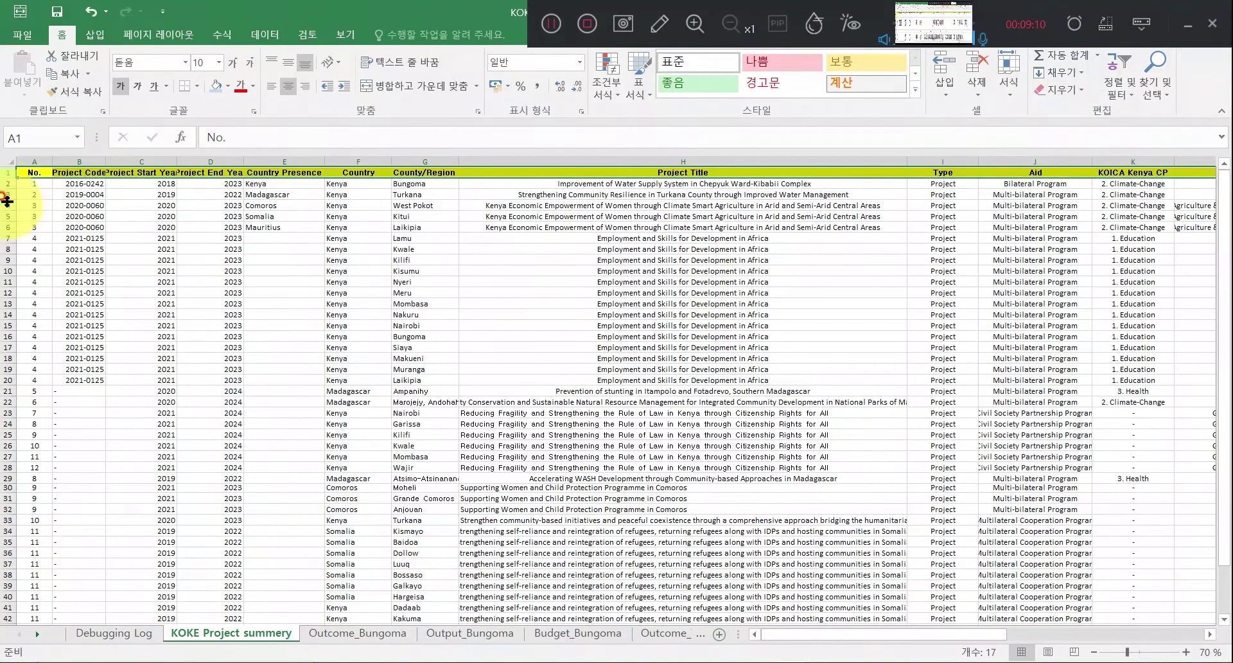
{"action": "scroll", "coordinate": [5, 553], "scroll_direction": "down", "scroll_amount": 6}
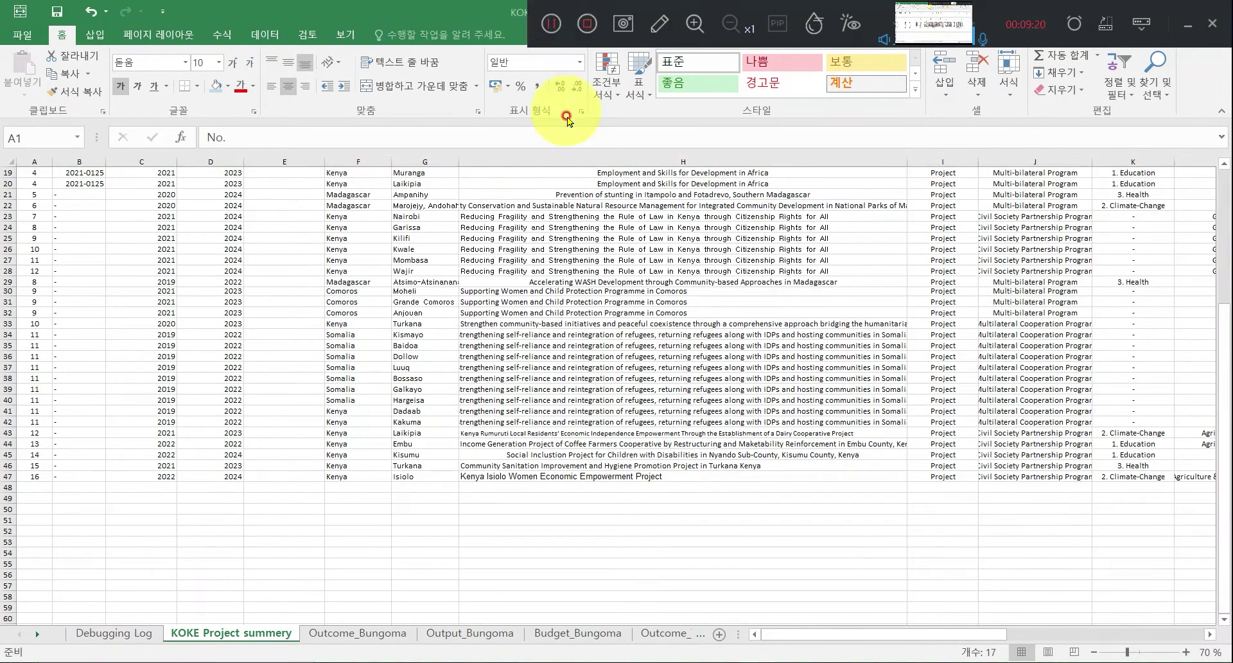
Switch to the Project Map worksheet in Tableau and move its window up and to the left.
{"action": "left_click", "coordinate": [835, 660]}
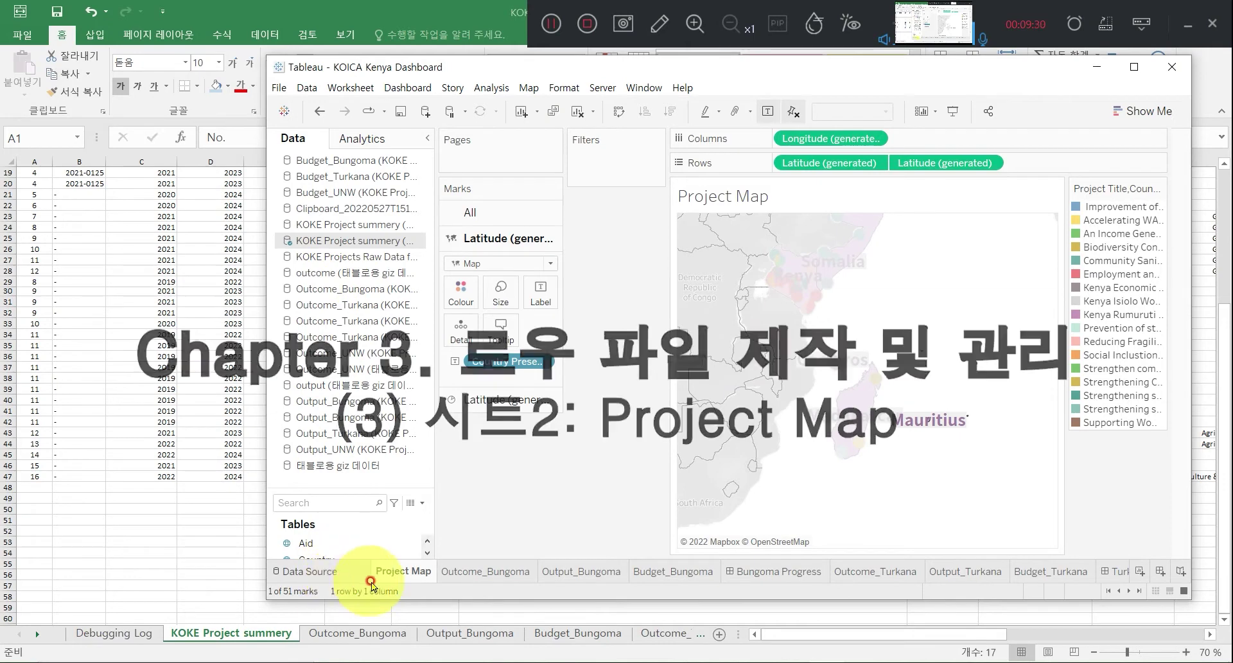
{"action": "left_click_drag", "start_coordinate": [536, 62], "coordinate": [494, 56]}
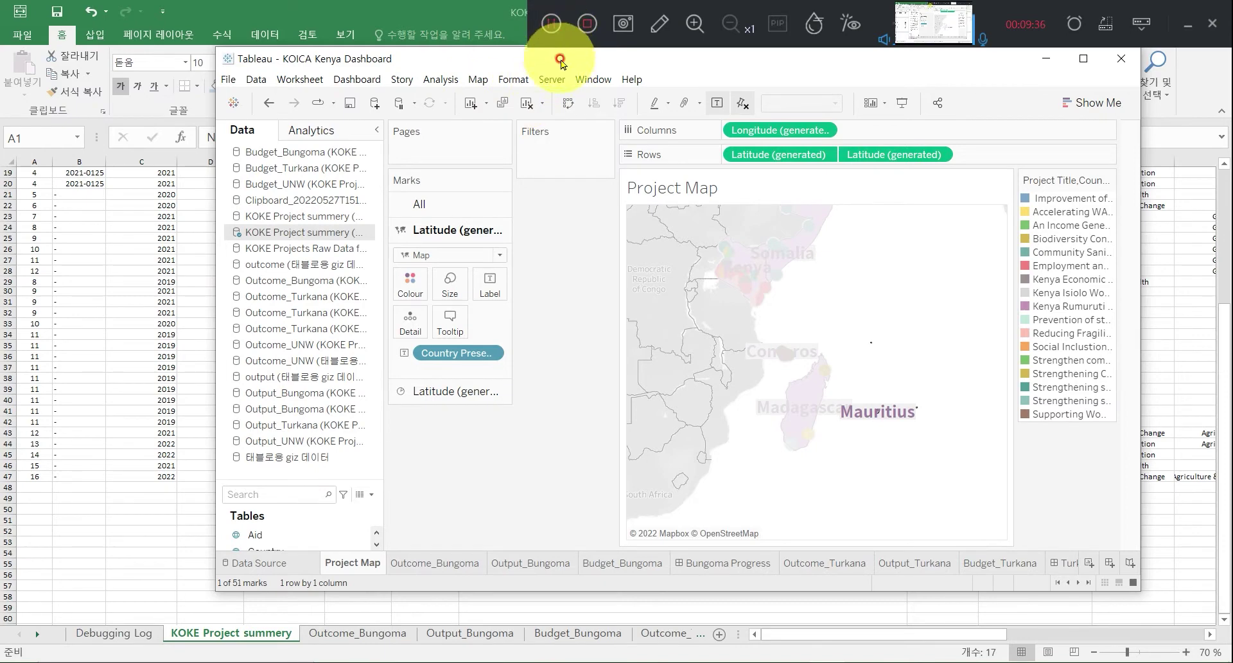
{"action": "left_click", "coordinate": [547, 23]}
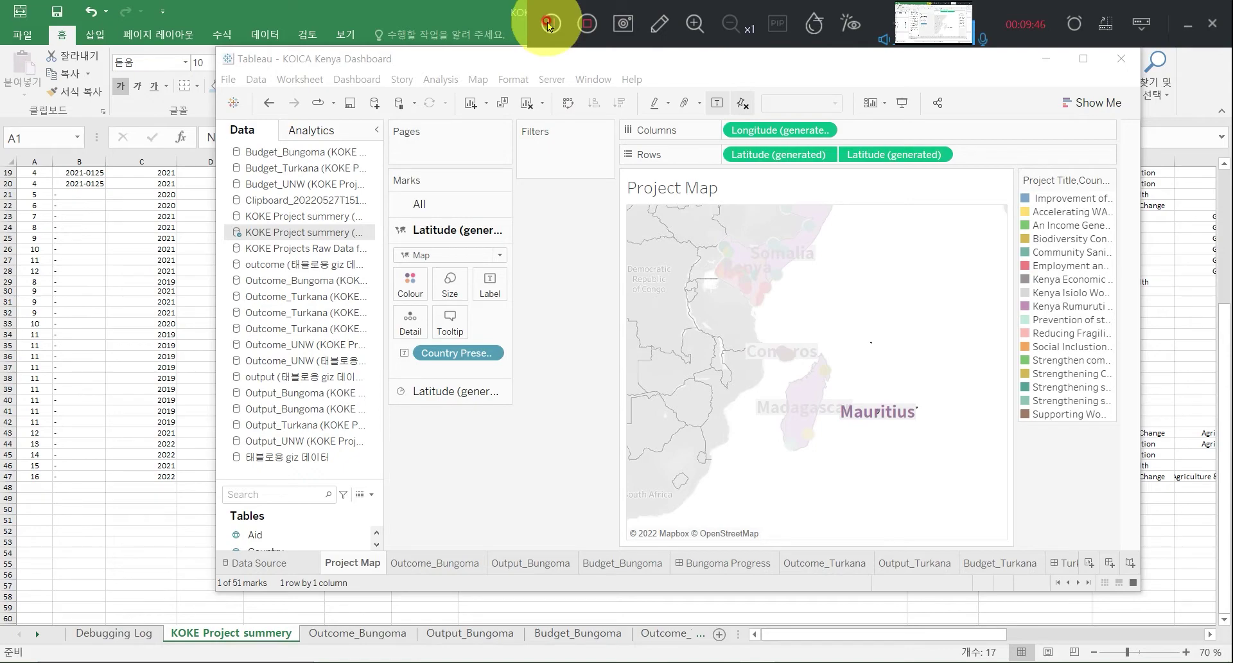
Switch back to Excel and examine the blank rows beneath the last record on the KOKE Project summery sheet.
{"action": "left_click", "coordinate": [208, 15]}
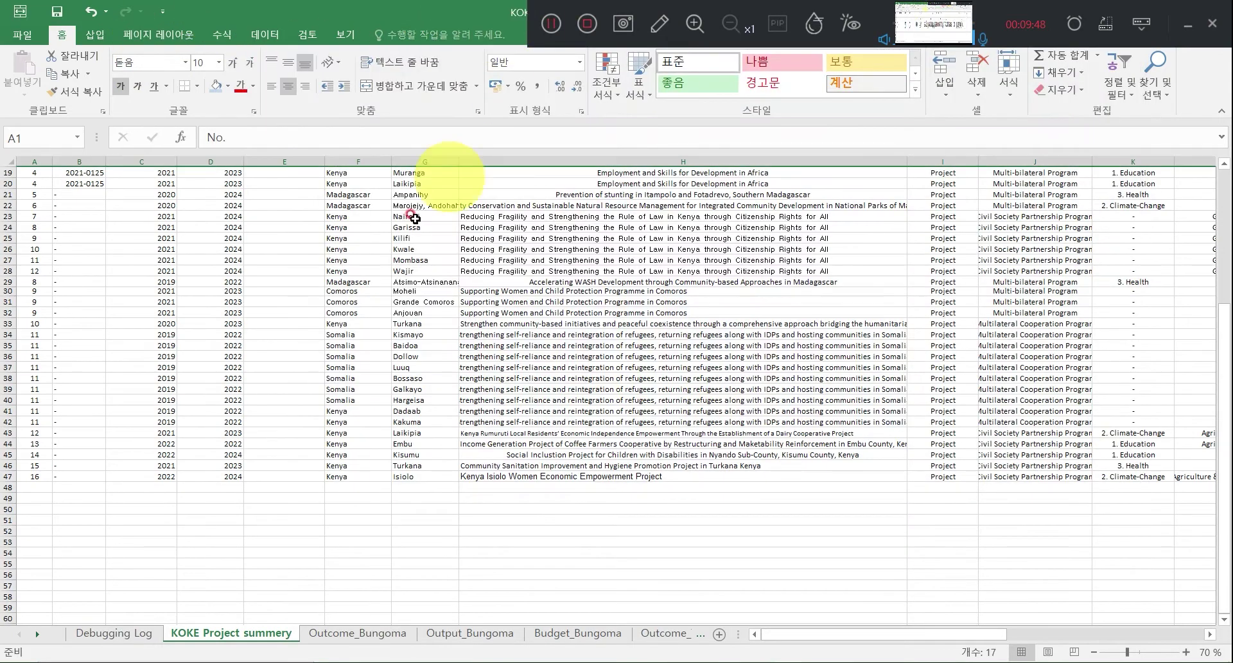
{"action": "left_click_drag", "start_coordinate": [977, 632], "coordinate": [1117, 636]}
{"action": "scroll", "coordinate": [628, 407], "scroll_direction": "up", "scroll_amount": 6}
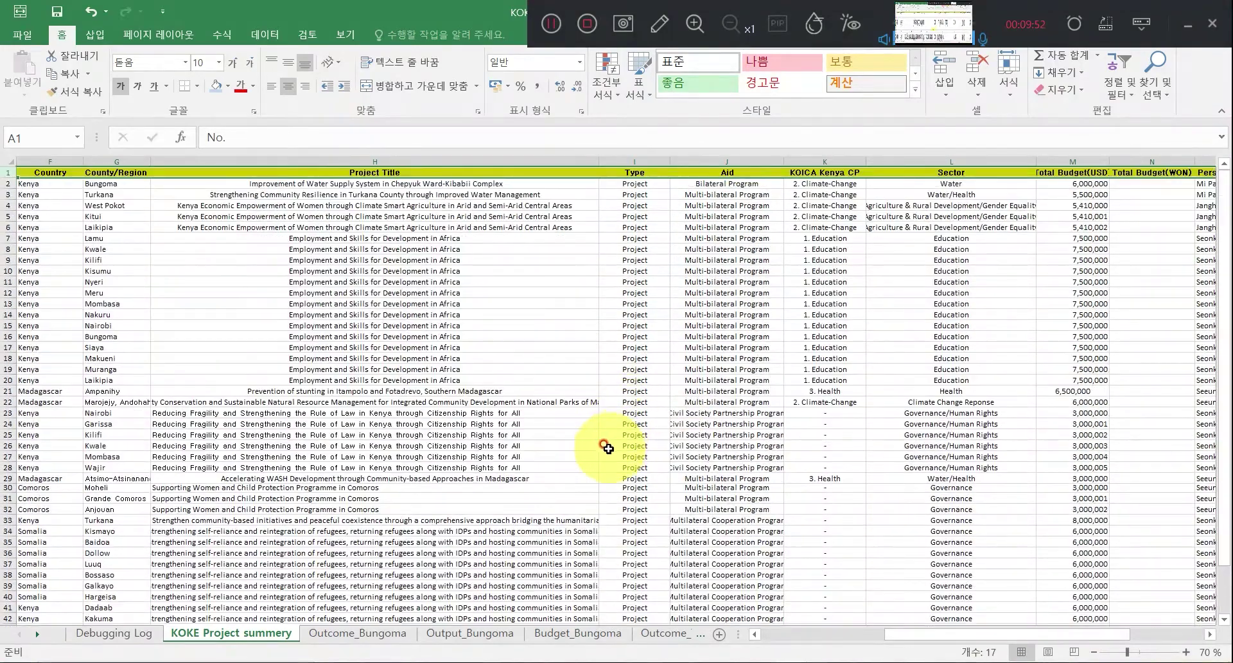
{"action": "scroll", "coordinate": [432, 480], "scroll_direction": "down", "scroll_amount": 7}
{"action": "left_click", "coordinate": [386, 455]}
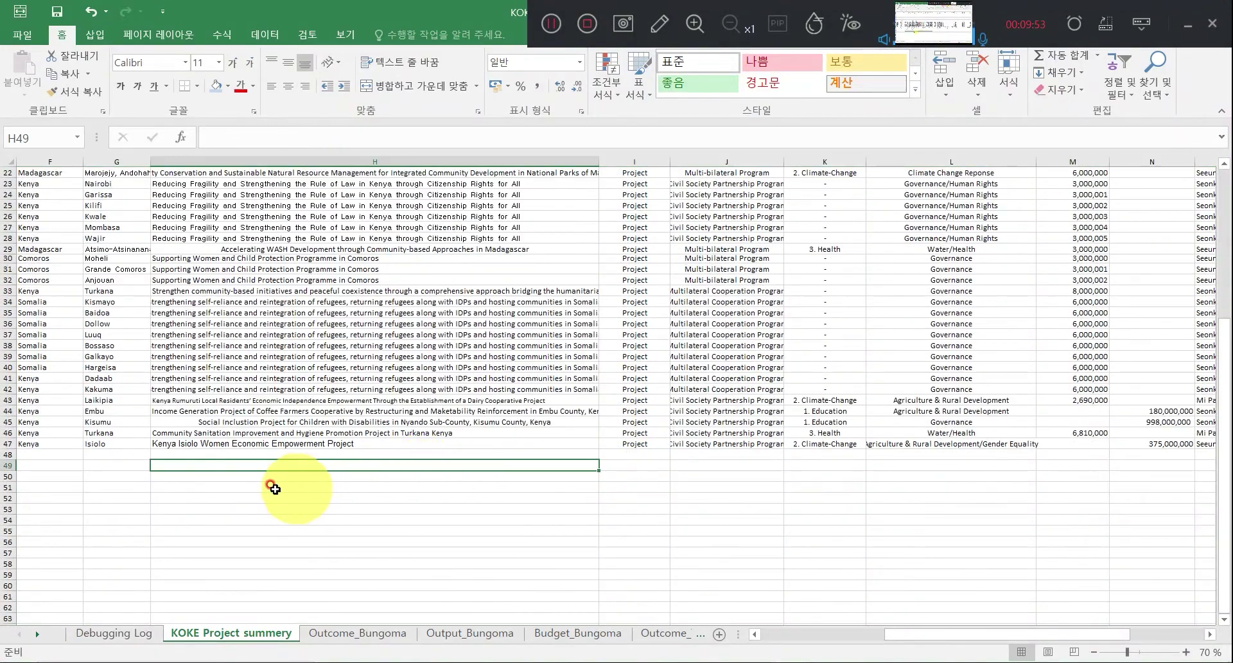
{"action": "left_click", "coordinate": [103, 455]}
{"action": "left_click", "coordinate": [58, 464]}
{"action": "left_click_drag", "start_coordinate": [908, 632], "coordinate": [782, 652]}
{"action": "left_click", "coordinate": [550, 24]}
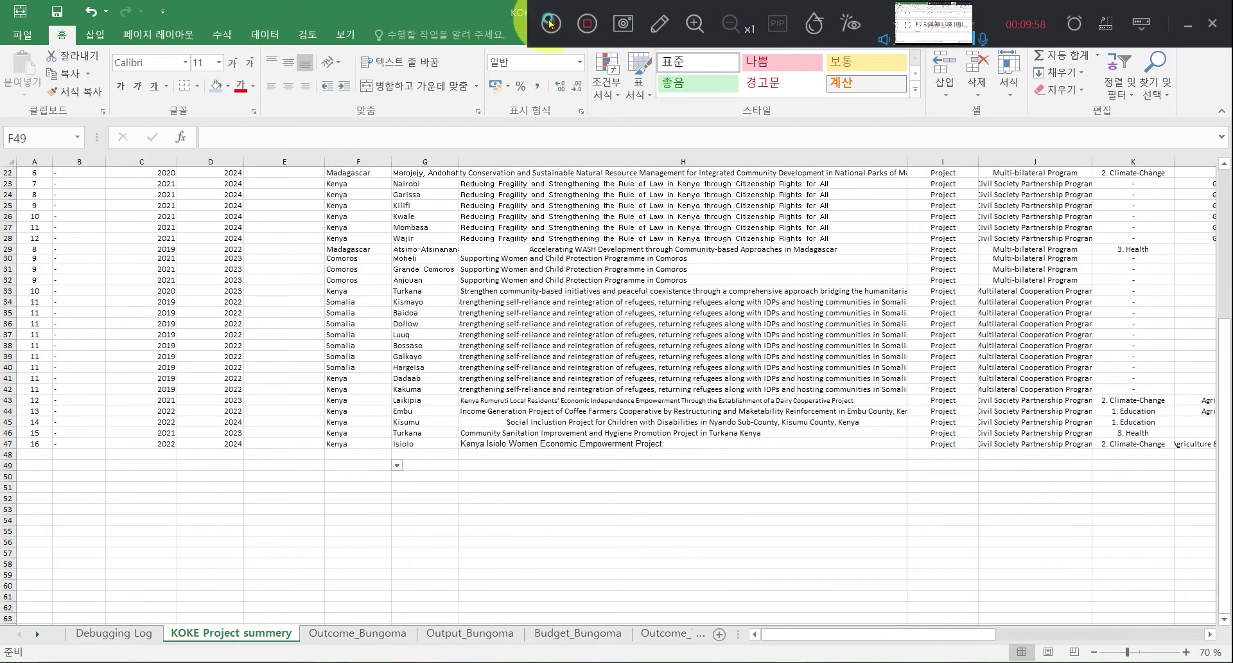
Return to the first records and examine the repeated Project Title entries for Employment and Skills for Development in Africa.
{"action": "left_click", "coordinate": [1225, 406]}
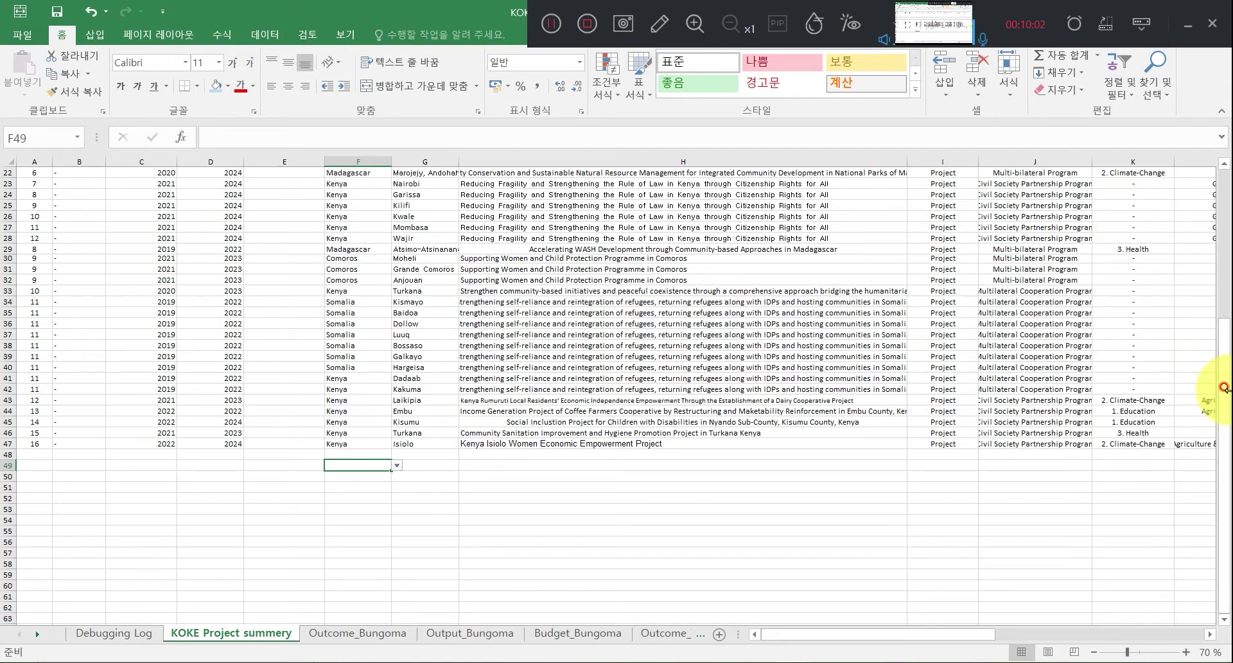
{"action": "left_click_drag", "start_coordinate": [1224, 398], "coordinate": [1211, 234]}
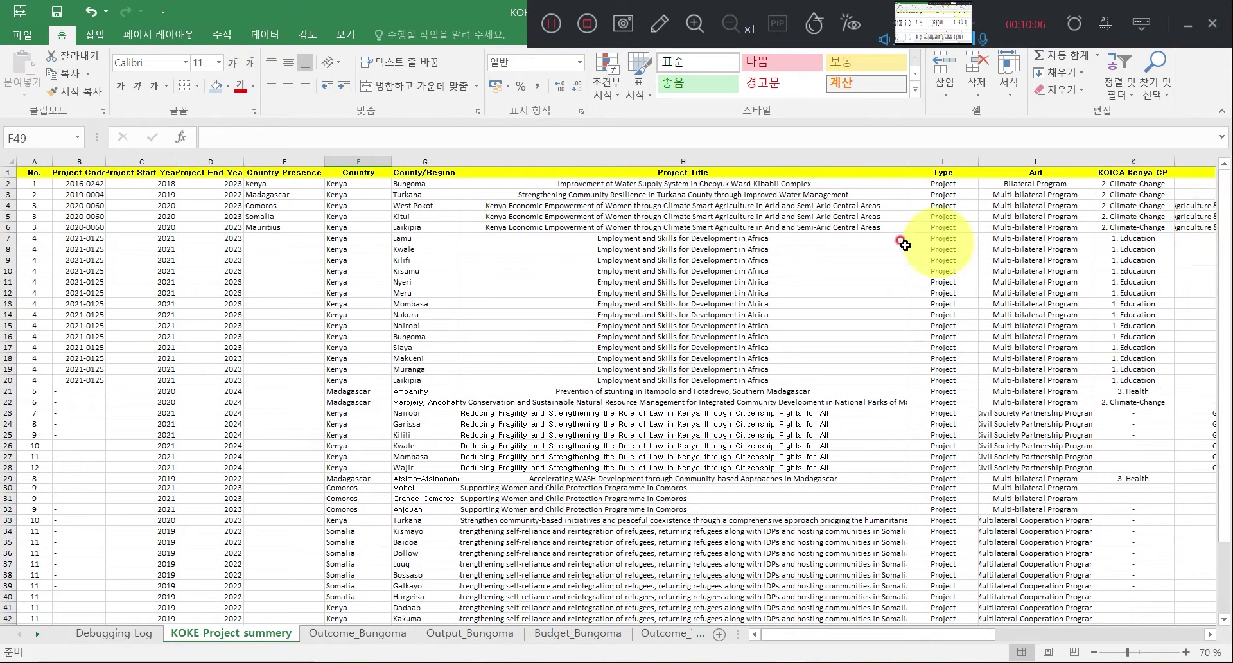
{"action": "left_click", "coordinate": [726, 183]}
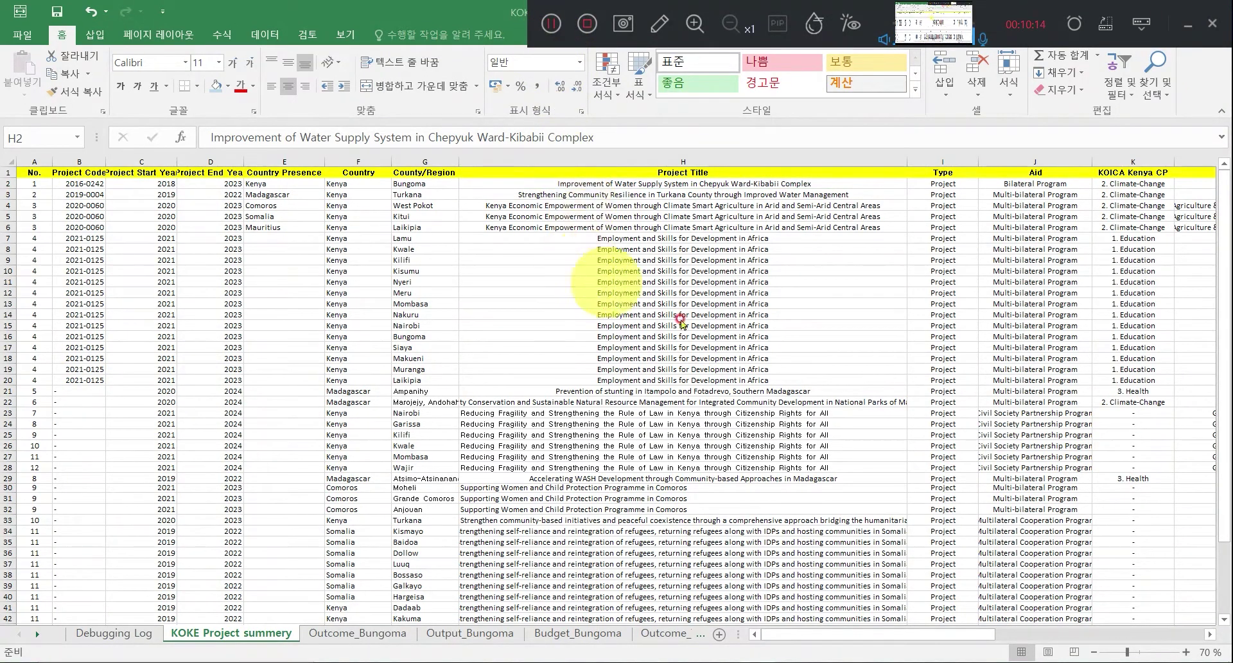
{"action": "left_click", "coordinate": [683, 259]}
{"action": "left_click", "coordinate": [683, 282]}
{"action": "left_click", "coordinate": [683, 314]}
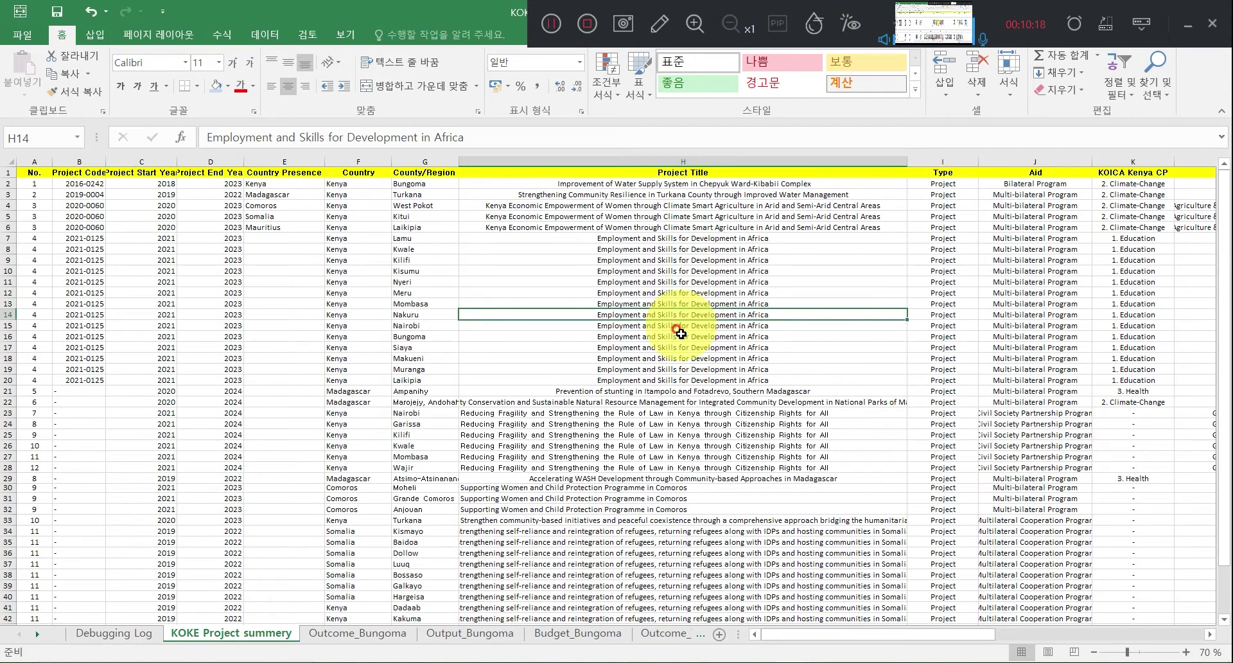
{"action": "left_click", "coordinate": [677, 357]}
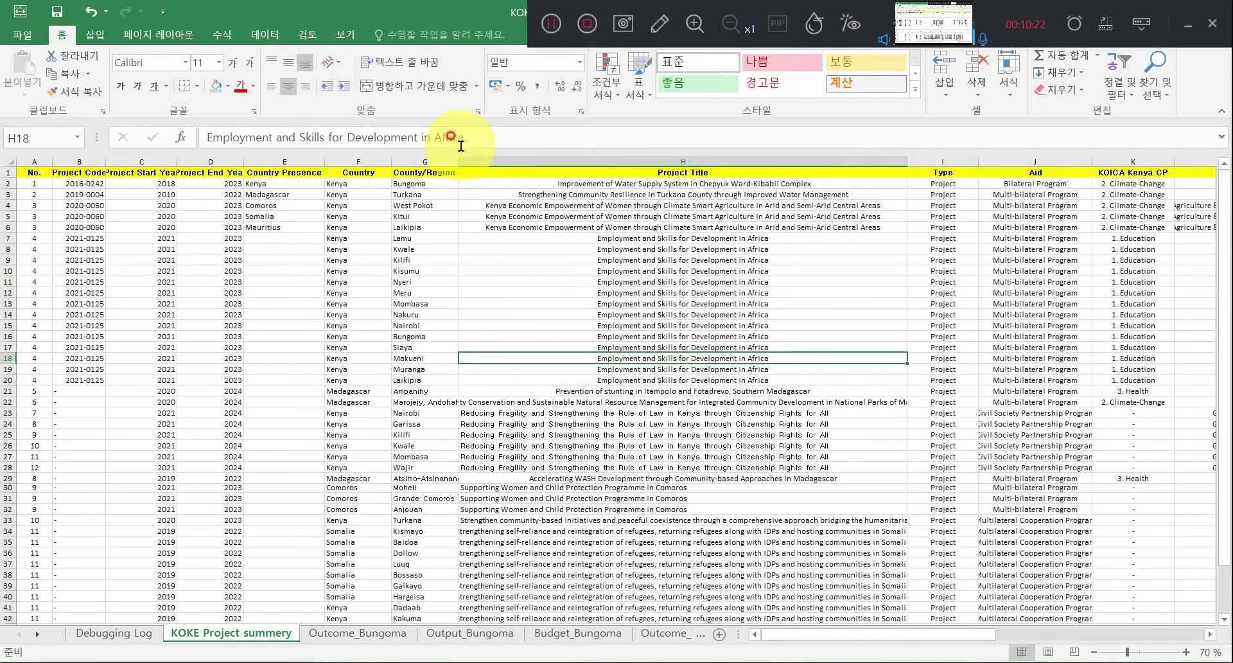
{"action": "left_click", "coordinate": [733, 250]}
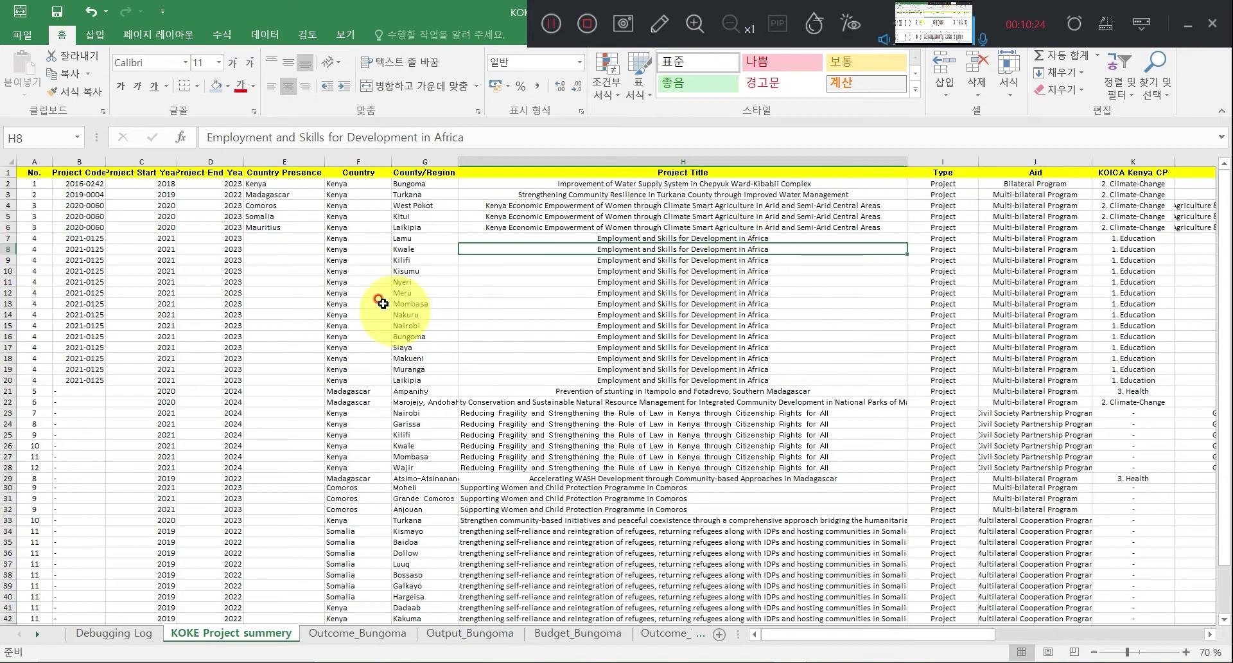
Go through the County/Region entries from Lamu to Makueni for the Employment and Skills for Development in Africa project.
{"action": "left_click", "coordinate": [438, 235]}
{"action": "left_click", "coordinate": [440, 257]}
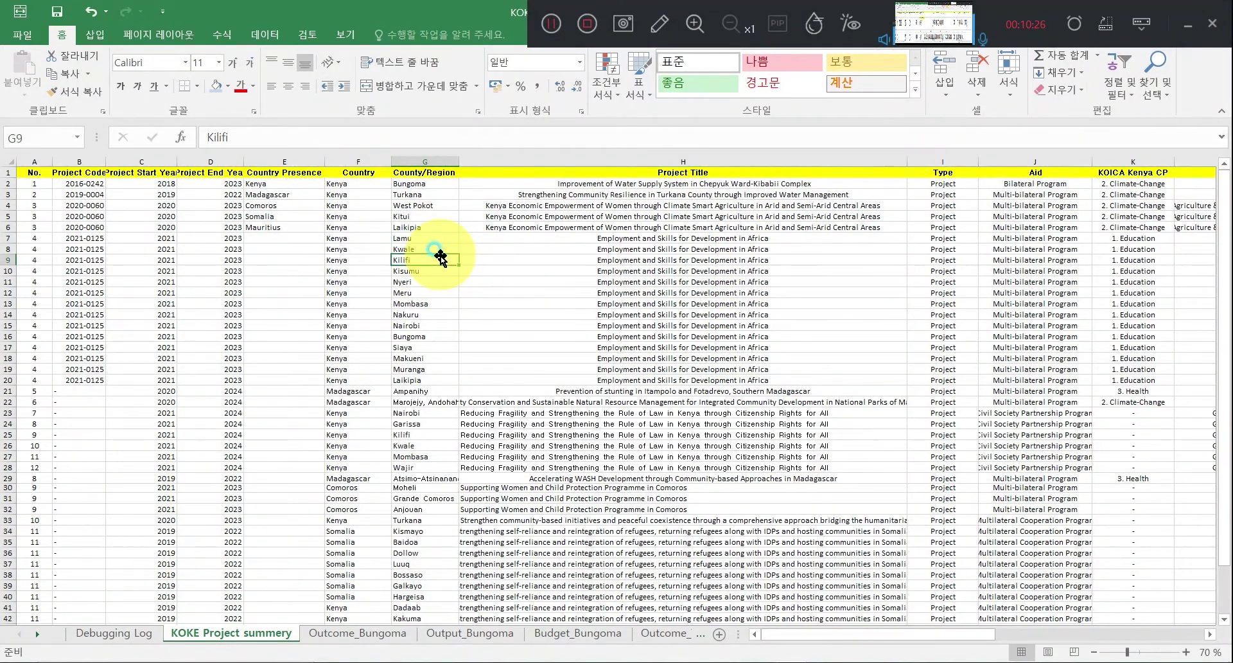
{"action": "left_click", "coordinate": [432, 272]}
{"action": "left_click", "coordinate": [419, 294]}
{"action": "left_click", "coordinate": [414, 315]}
{"action": "left_click", "coordinate": [411, 336]}
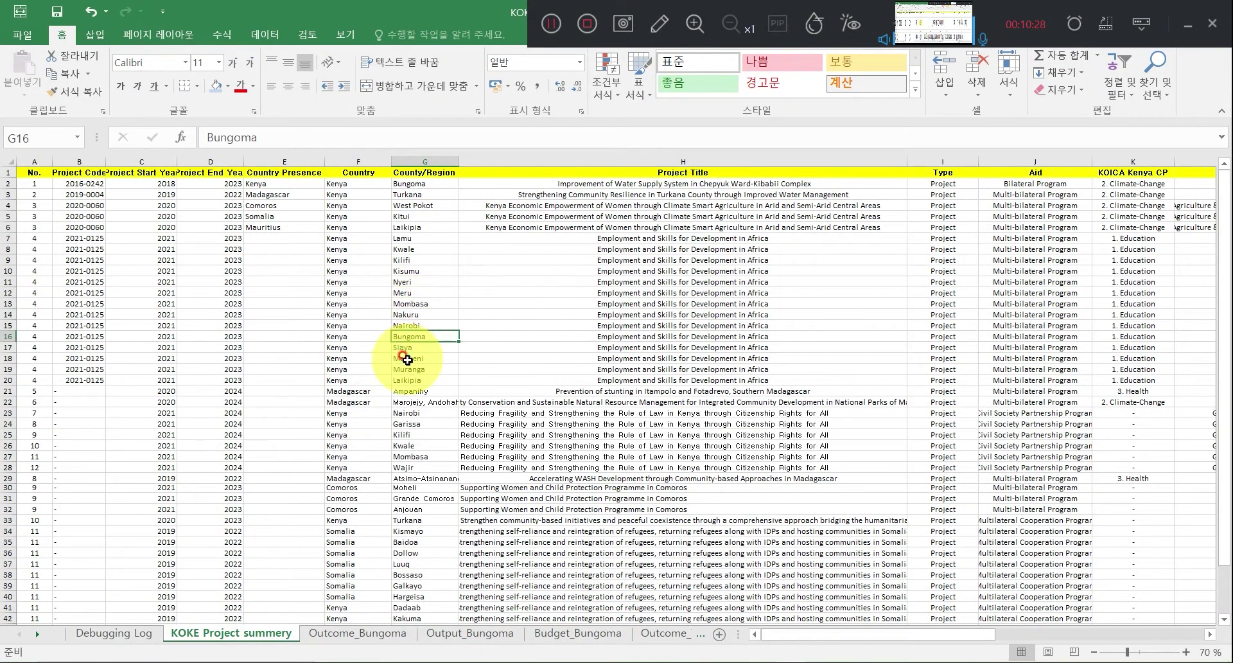
{"action": "left_click", "coordinate": [410, 358]}
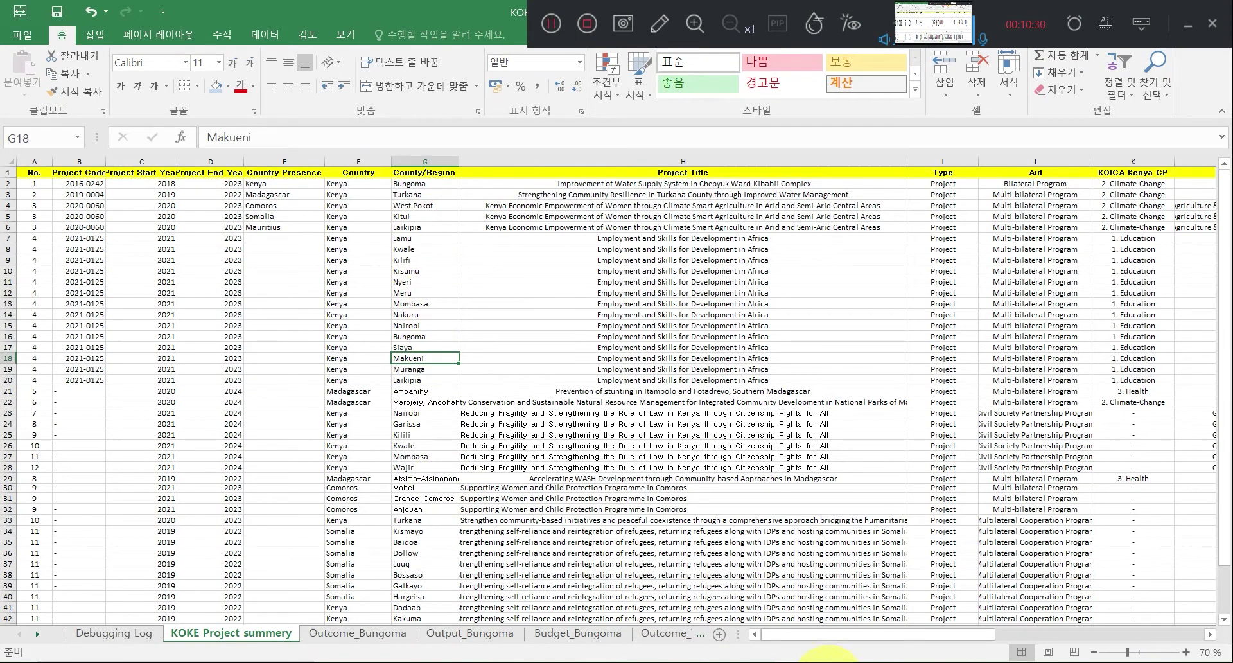
Check the Project Map in Tableau, then return to the Employment and Skills for Development in Africa titles in Excel.
{"action": "left_click", "coordinate": [825, 662]}
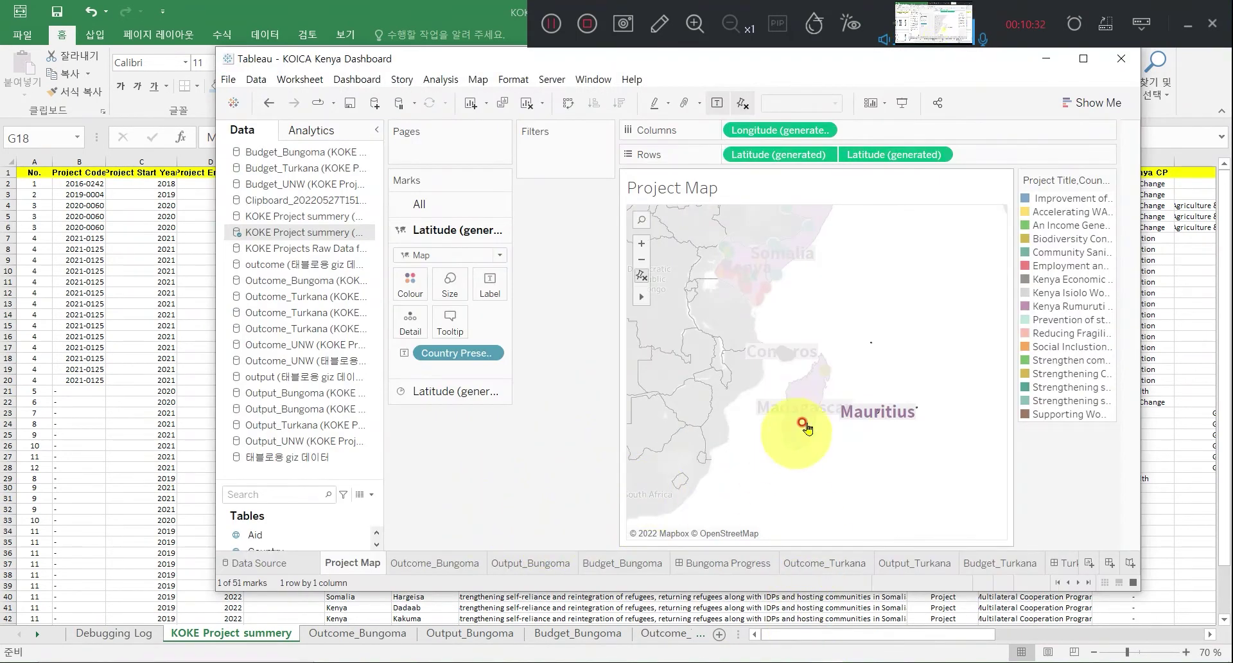
{"action": "left_click", "coordinate": [460, 11]}
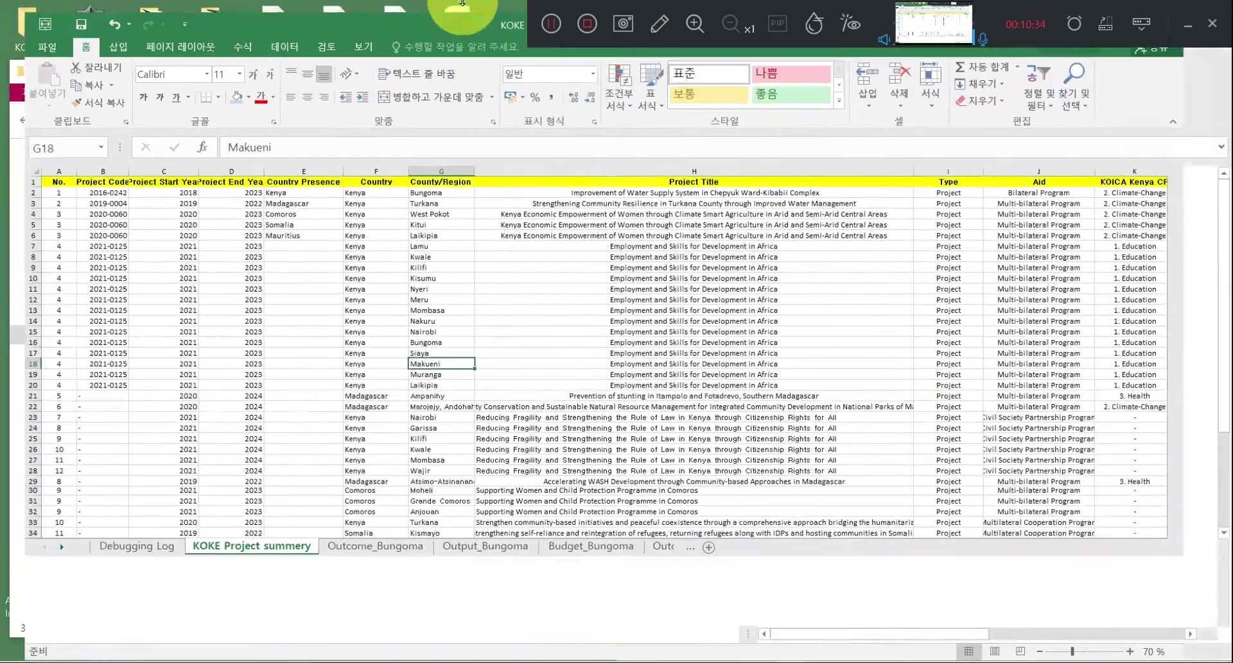
{"action": "left_click", "coordinate": [566, 248]}
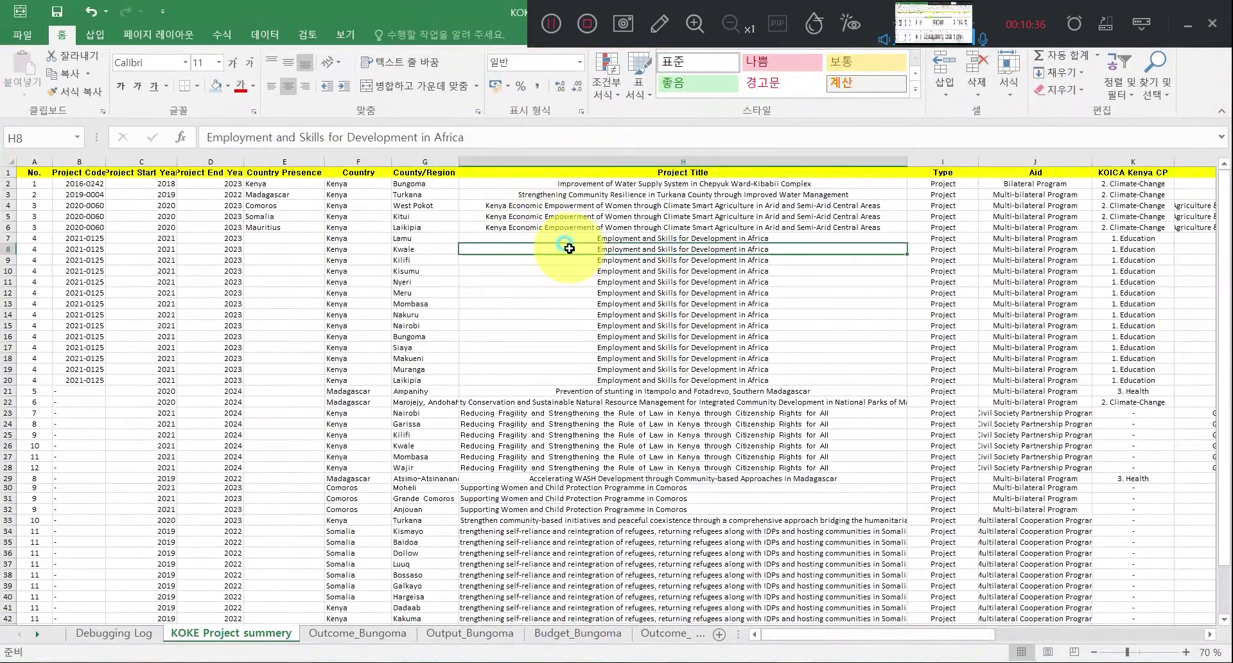
{"action": "left_click", "coordinate": [568, 269]}
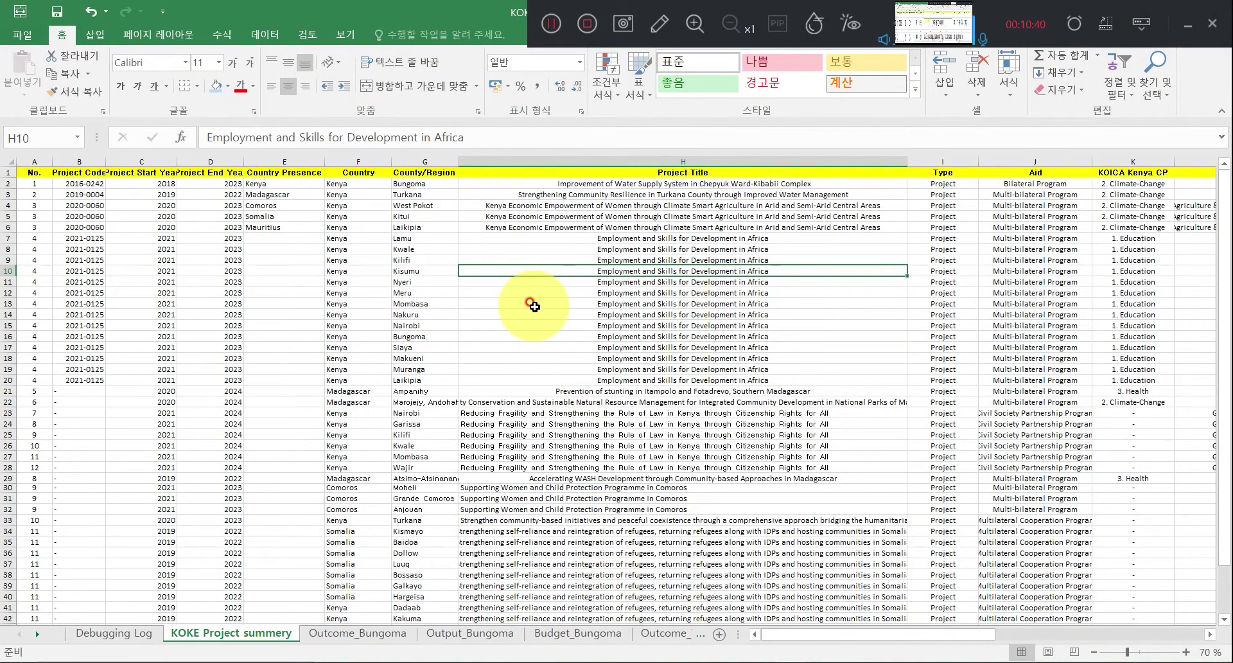
Switch to the Project Map in Tableau and clear the Mauritius selection to show all project markers at full colour.
{"action": "left_click", "coordinate": [819, 660]}
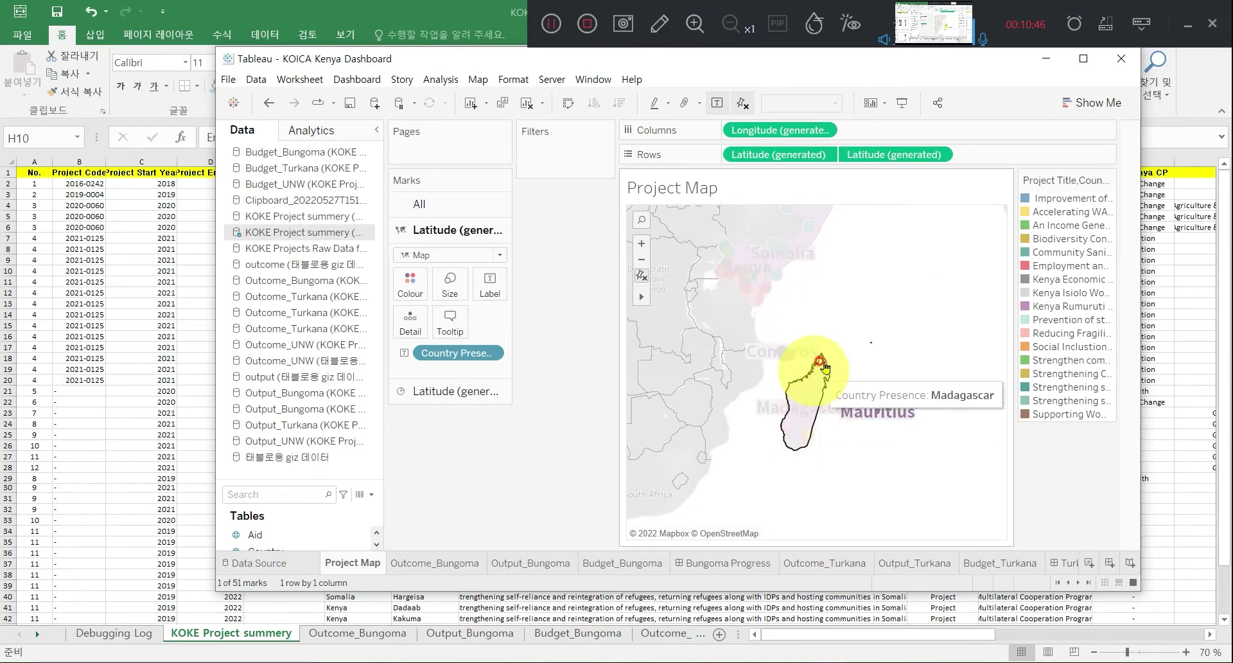
{"action": "left_click", "coordinate": [802, 374]}
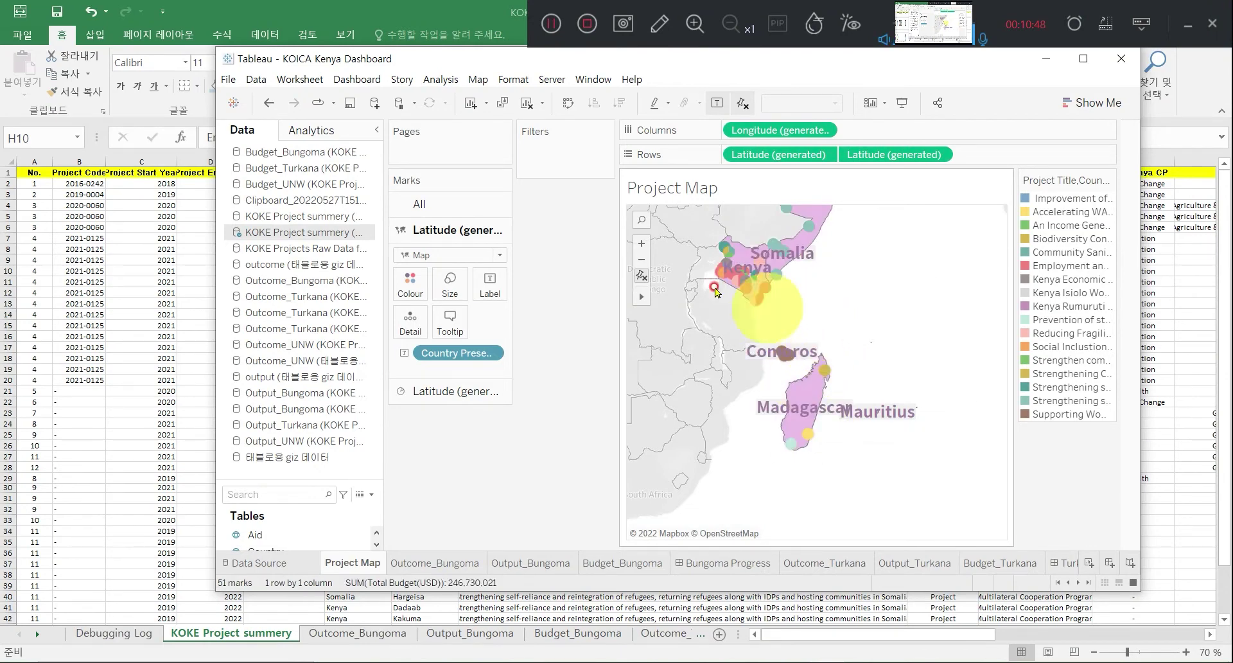
Switch back to Excel and review the project records down to row 47, including its Project Code cell.
{"action": "left_click", "coordinate": [415, 28]}
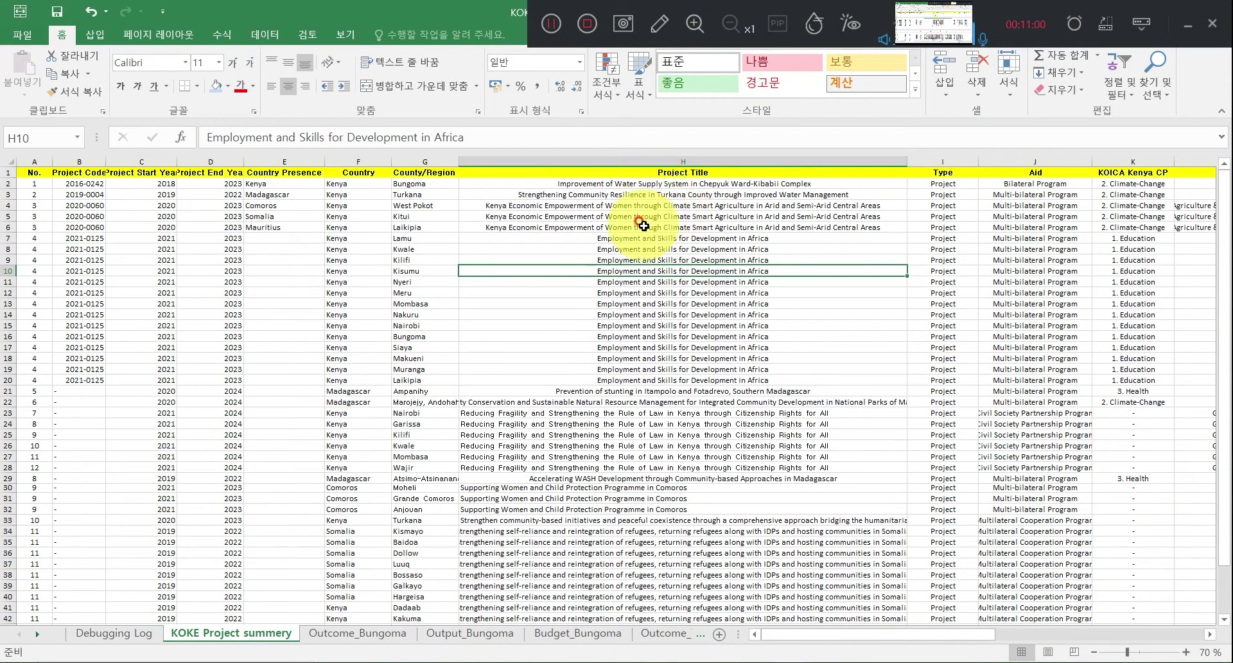
{"action": "left_click", "coordinate": [641, 249]}
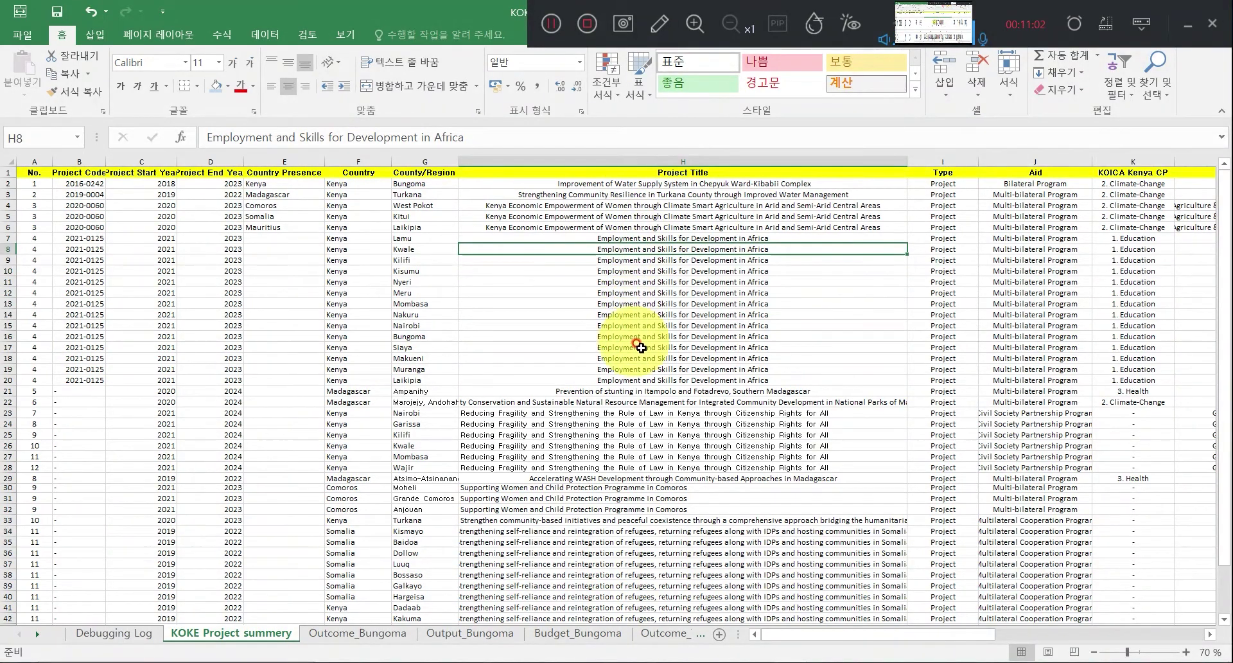
{"action": "scroll", "coordinate": [519, 317], "scroll_direction": "down", "scroll_amount": 1}
{"action": "scroll", "coordinate": [353, 446], "scroll_direction": "down", "scroll_amount": 4}
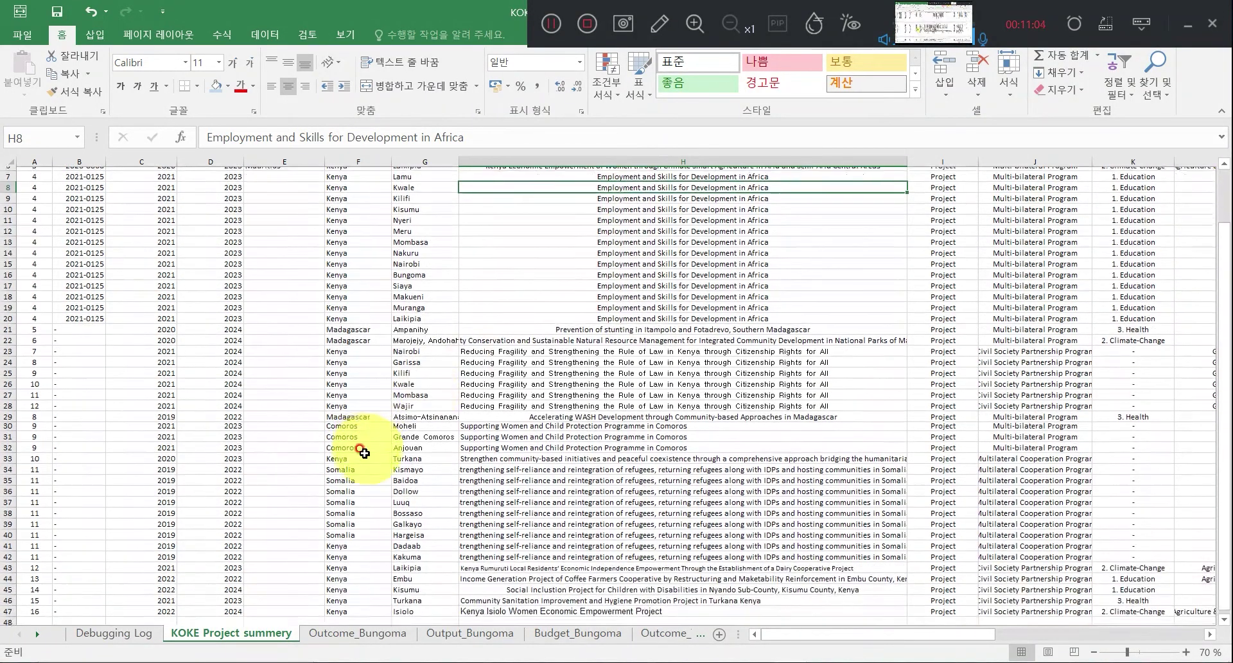
{"action": "left_click", "coordinate": [98, 507]}
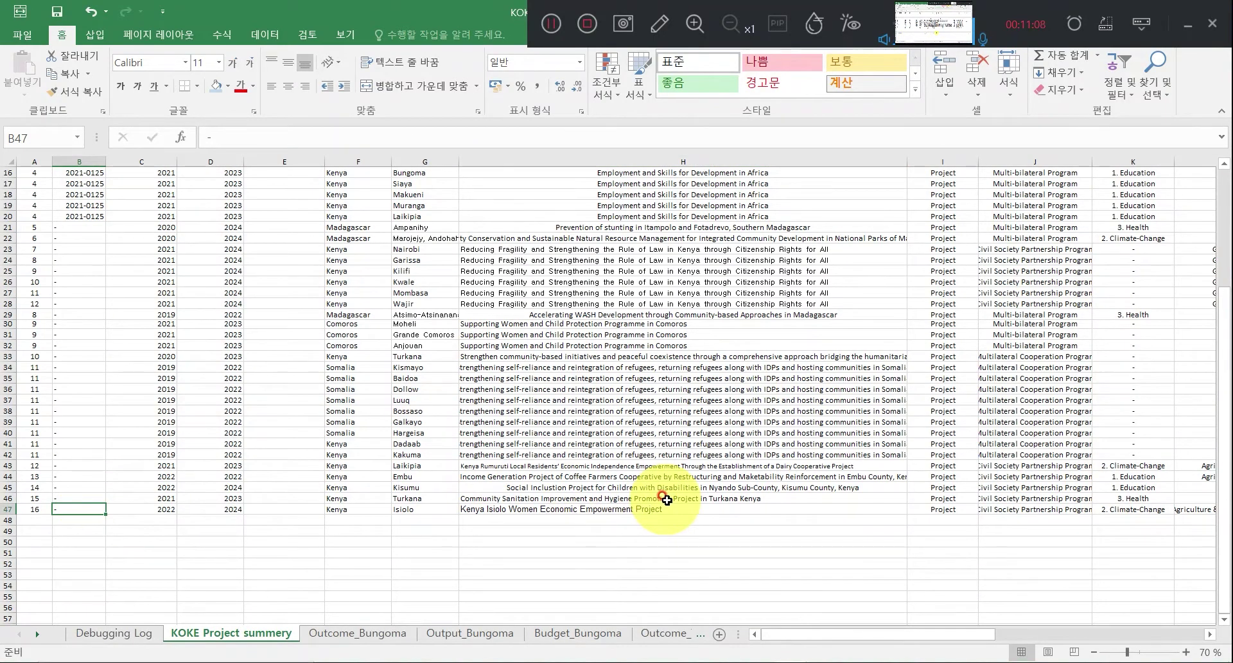
{"action": "scroll", "coordinate": [667, 501], "scroll_direction": "up", "scroll_amount": 5}
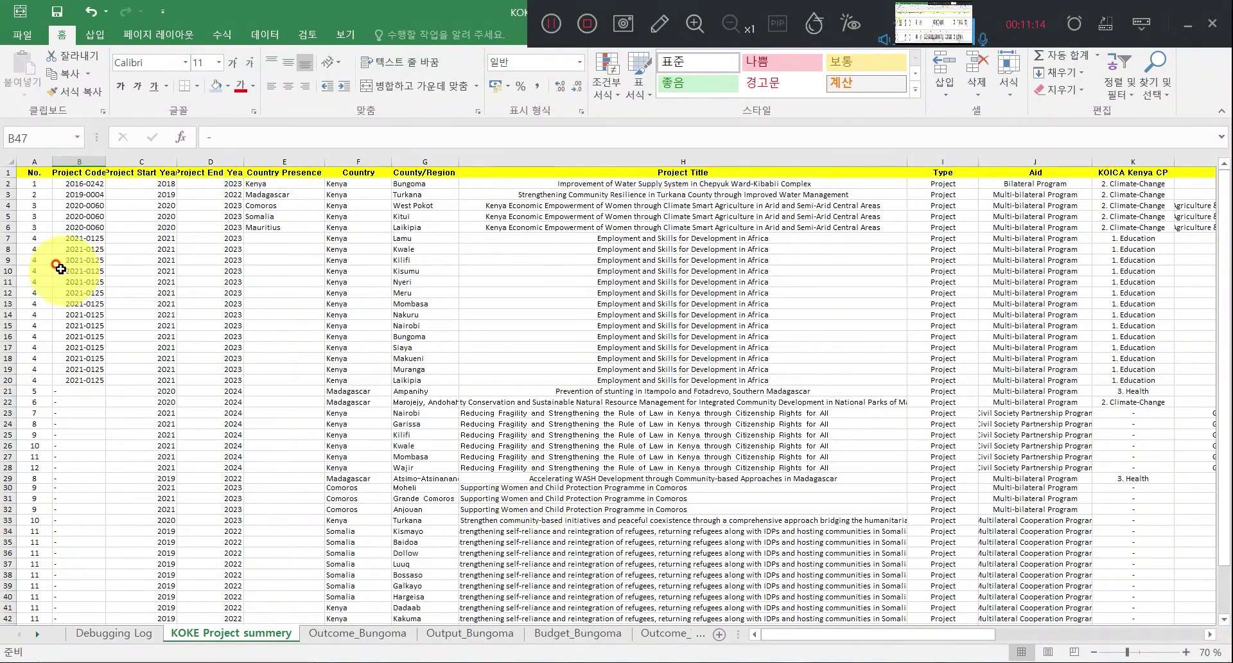
Compare the No. entries of the Turkana County resilience project and the Employment and Skills for Development in Africa project.
{"action": "left_click", "coordinate": [35, 194]}
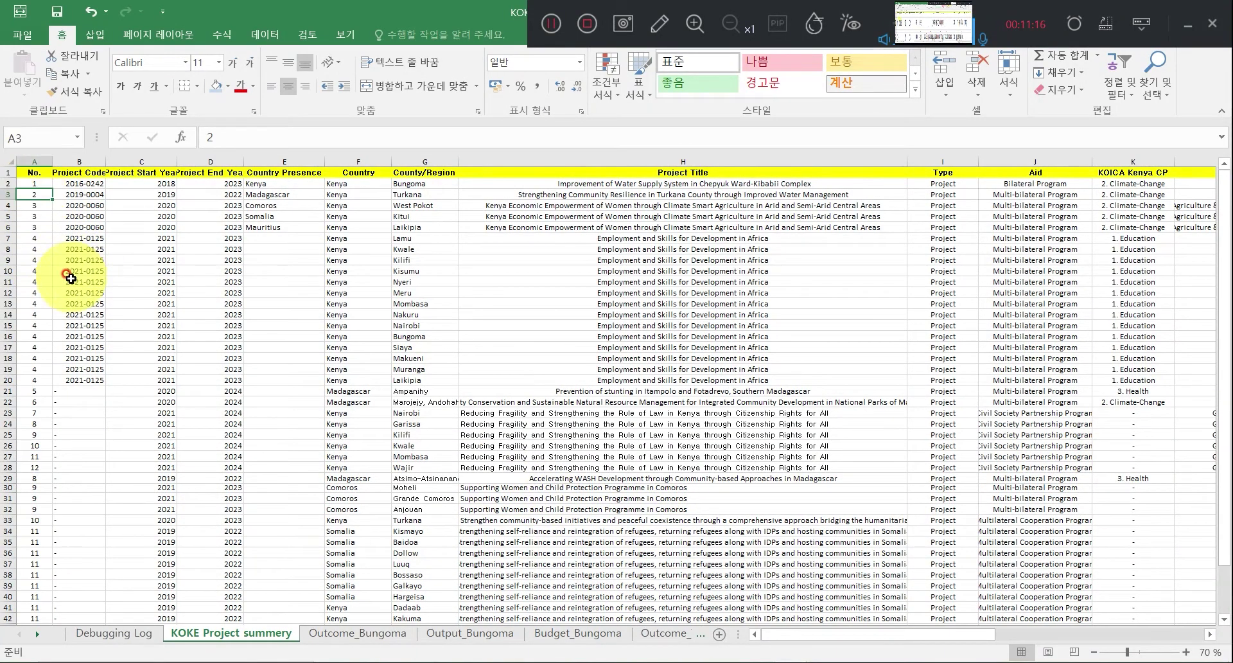
{"action": "left_click", "coordinate": [37, 315]}
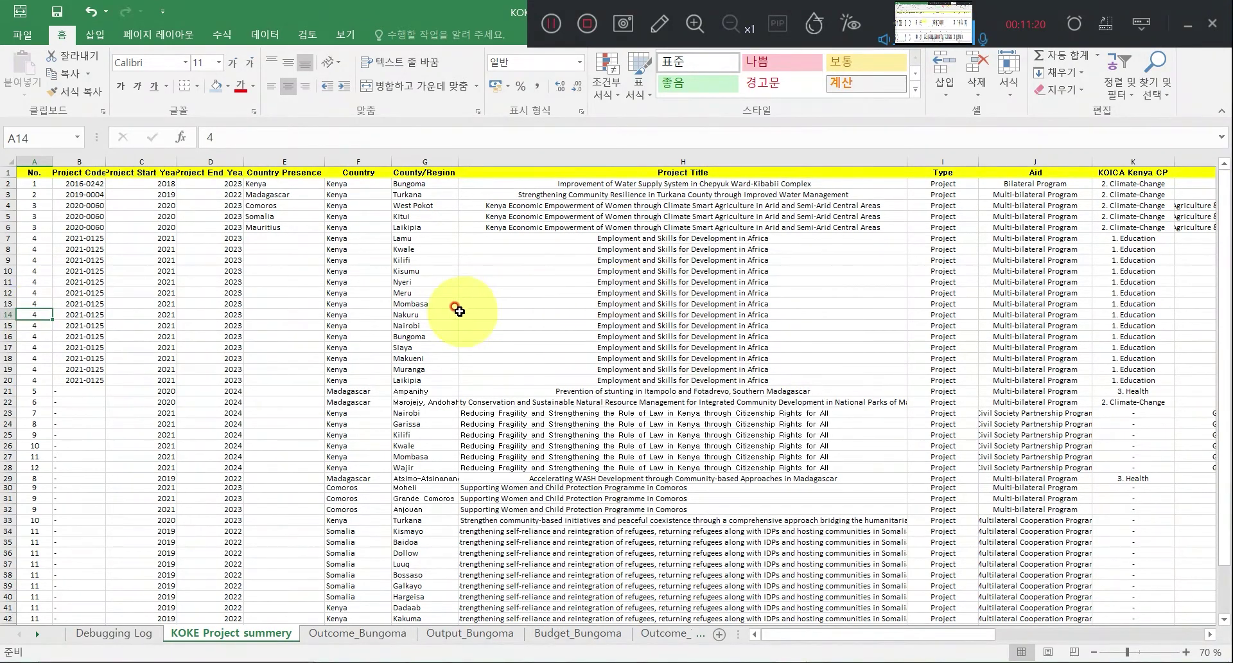
{"action": "left_click", "coordinate": [538, 24]}
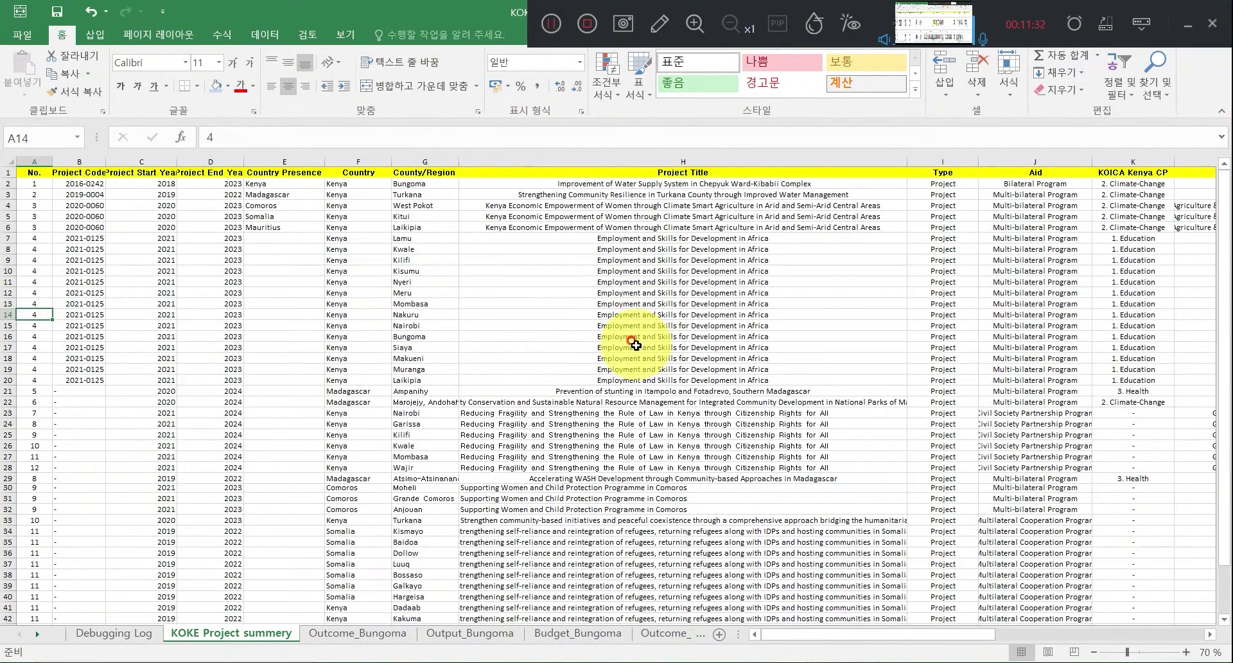
Switch to Tableau to check Madagascar on the Project Map, then return to the Excel workbook.
{"action": "left_click", "coordinate": [827, 660]}
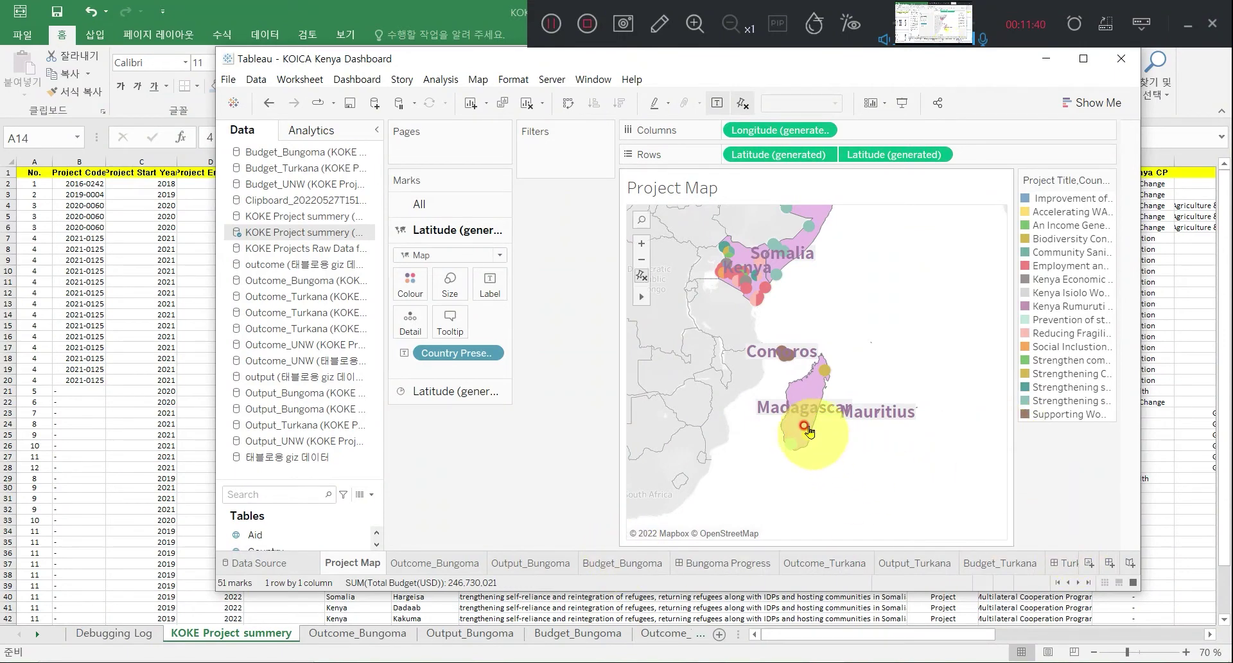
{"action": "mouse_move", "coordinate": [750, 274]}
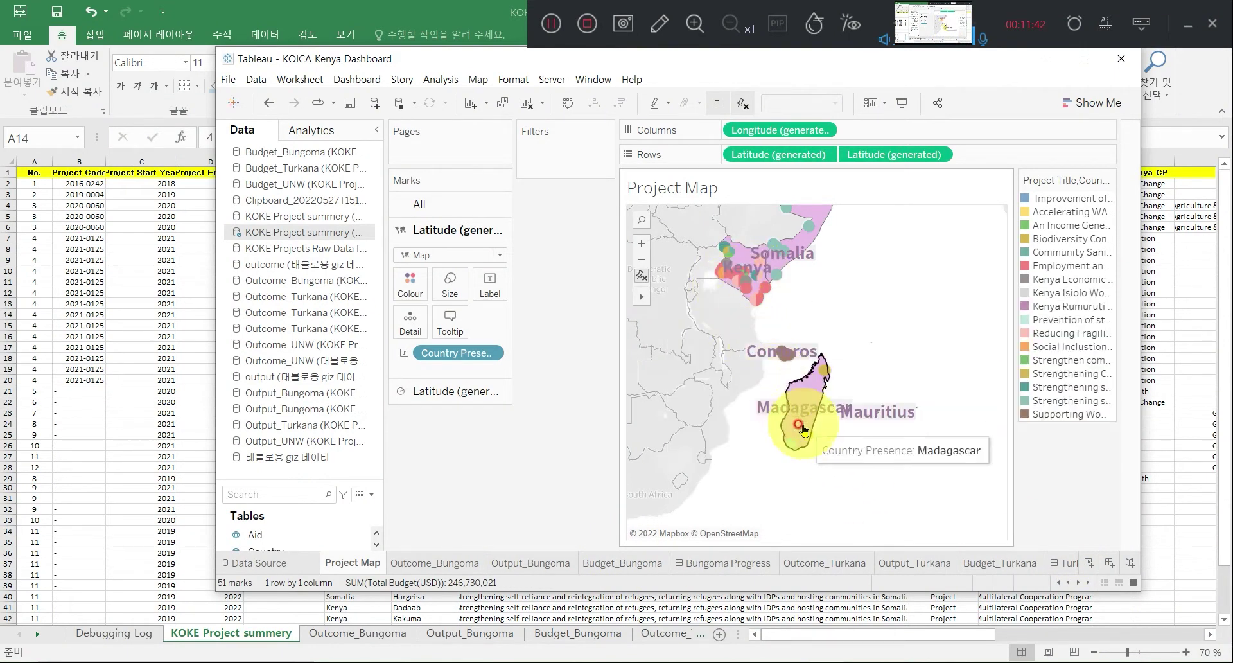
{"action": "left_click", "coordinate": [120, 490]}
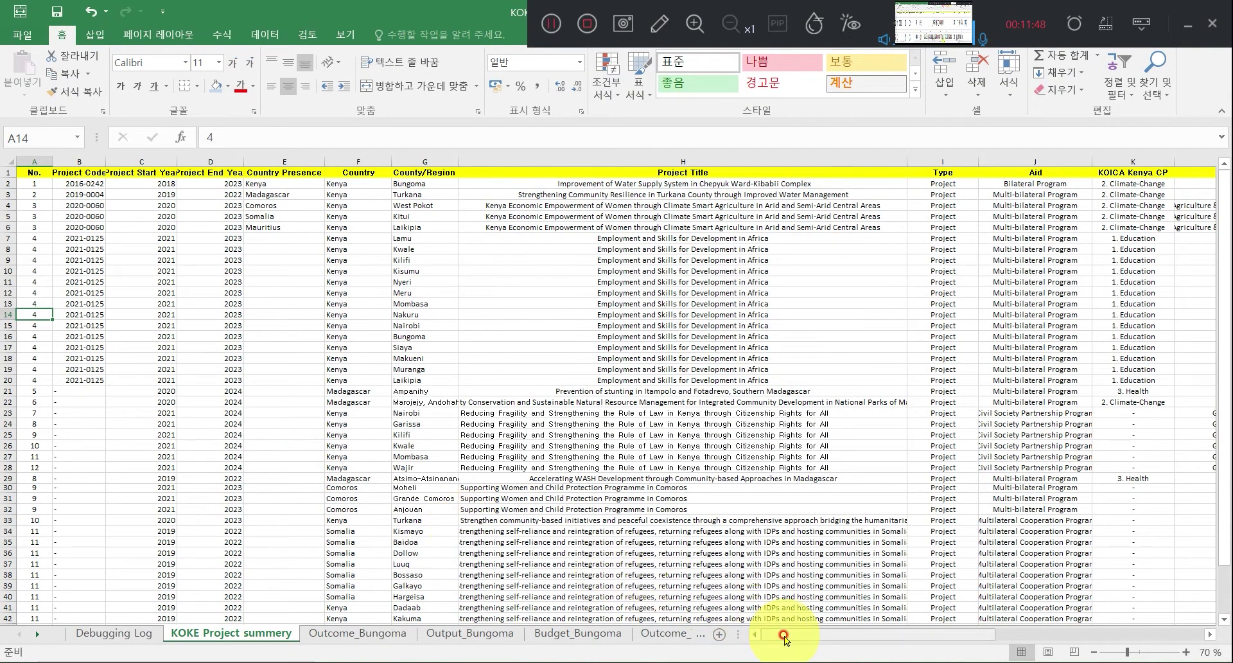
Start a new record in row 48, below the Kenya Isiolo Women Economic Empowerment Project, with No. 16.
{"action": "scroll", "coordinate": [321, 256], "scroll_direction": "down", "scroll_amount": 7}
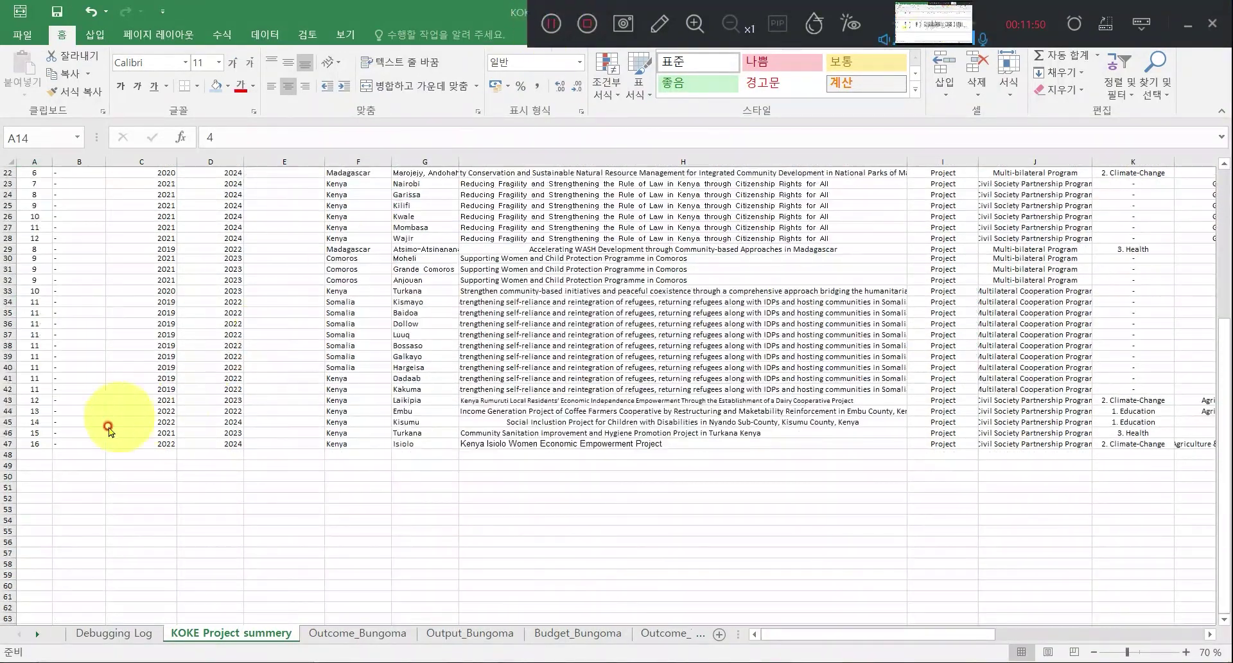
{"action": "left_click", "coordinate": [34, 453]}
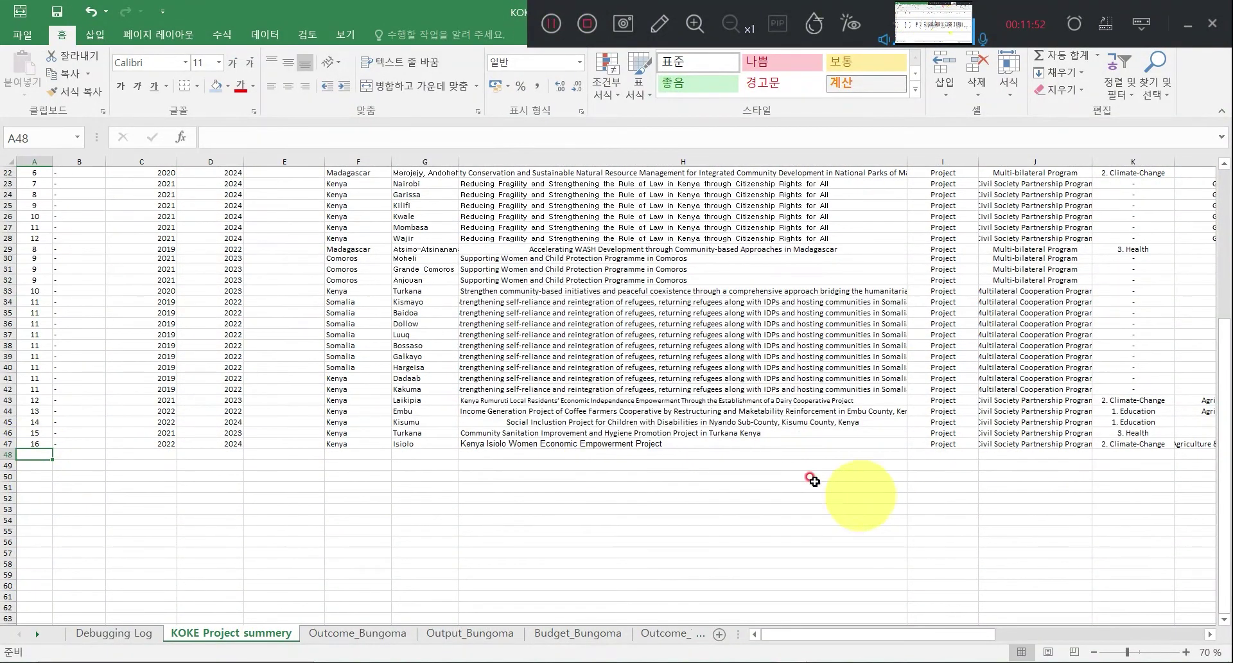
{"action": "left_click", "coordinate": [483, 443]}
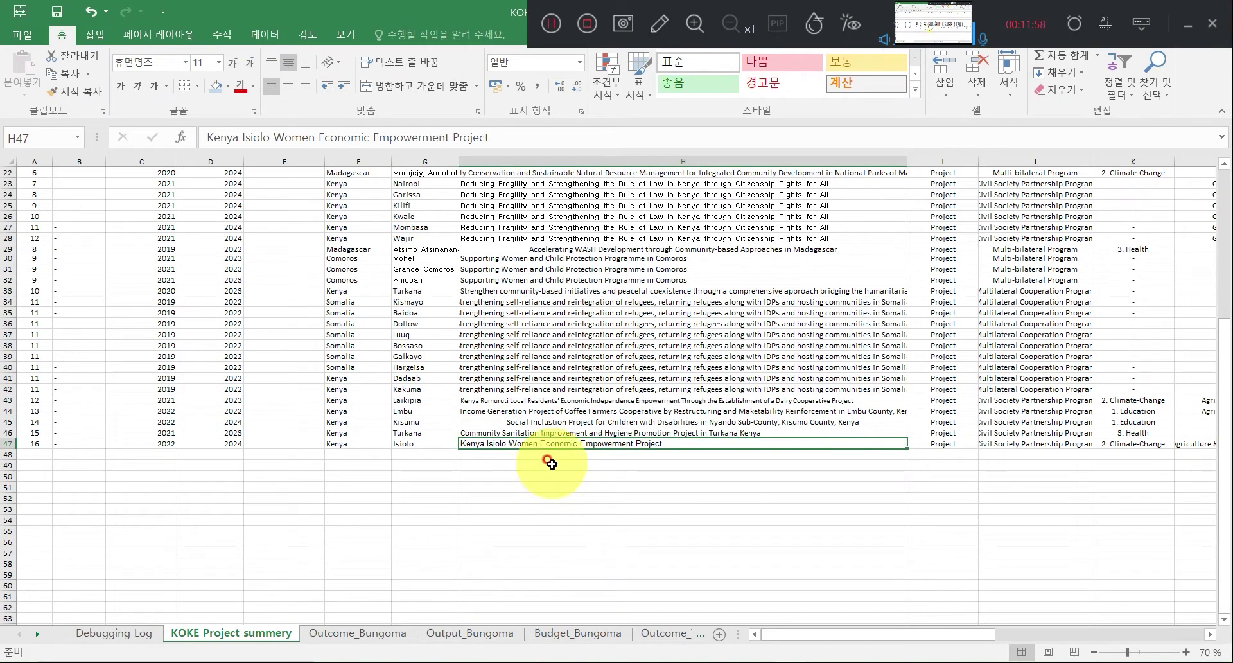
{"action": "left_click", "coordinate": [29, 462]}
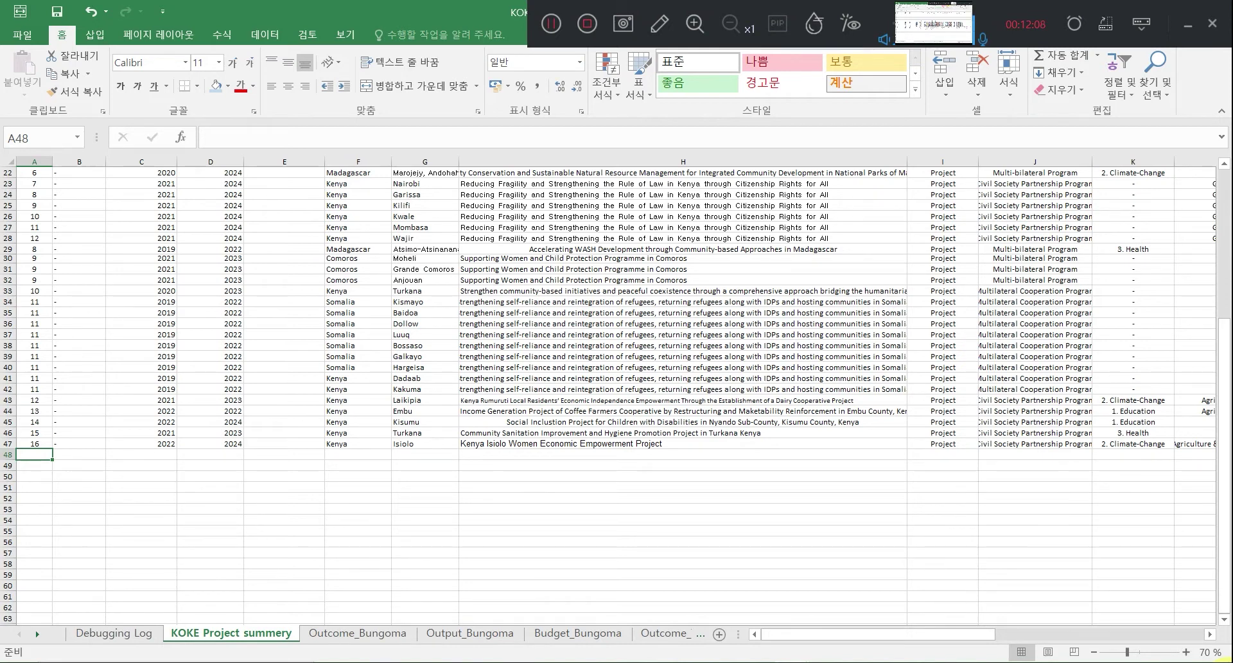
{"action": "type", "text": "16"}
{"action": "key", "text": "Return"}
Enter a hyphen as the Project Code in row 48, removing the accidental cell reference.
{"action": "key", "text": "Right"}
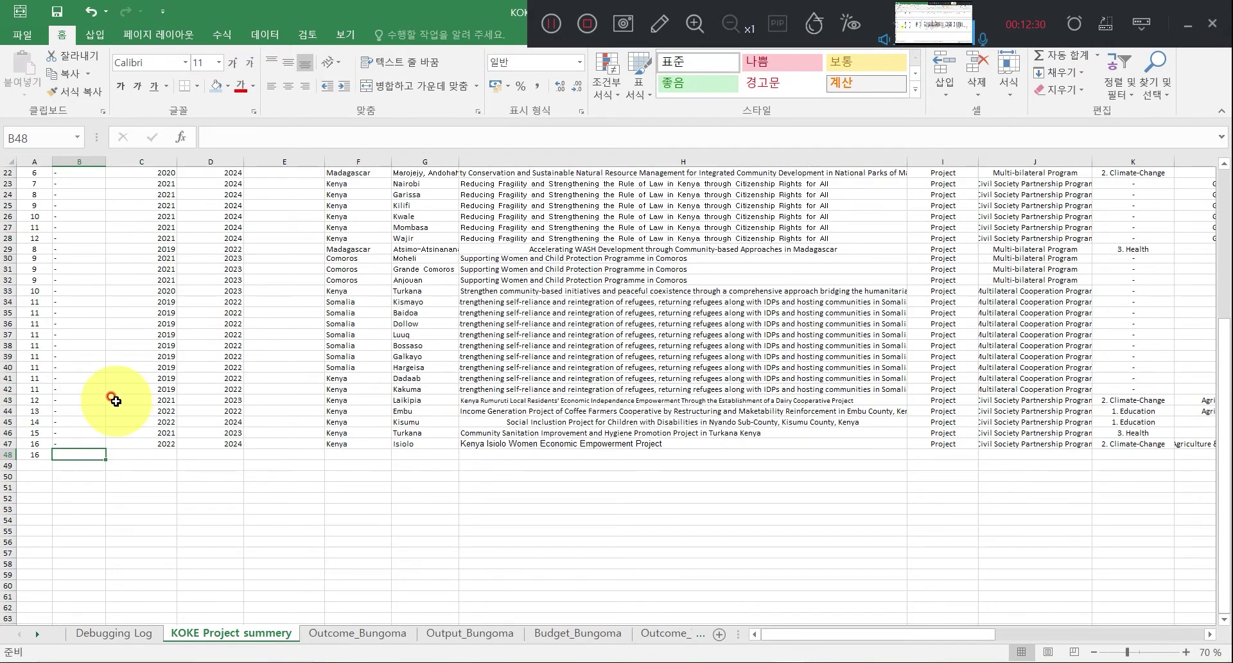
{"action": "scroll", "coordinate": [99, 379], "scroll_direction": "up", "scroll_amount": 5}
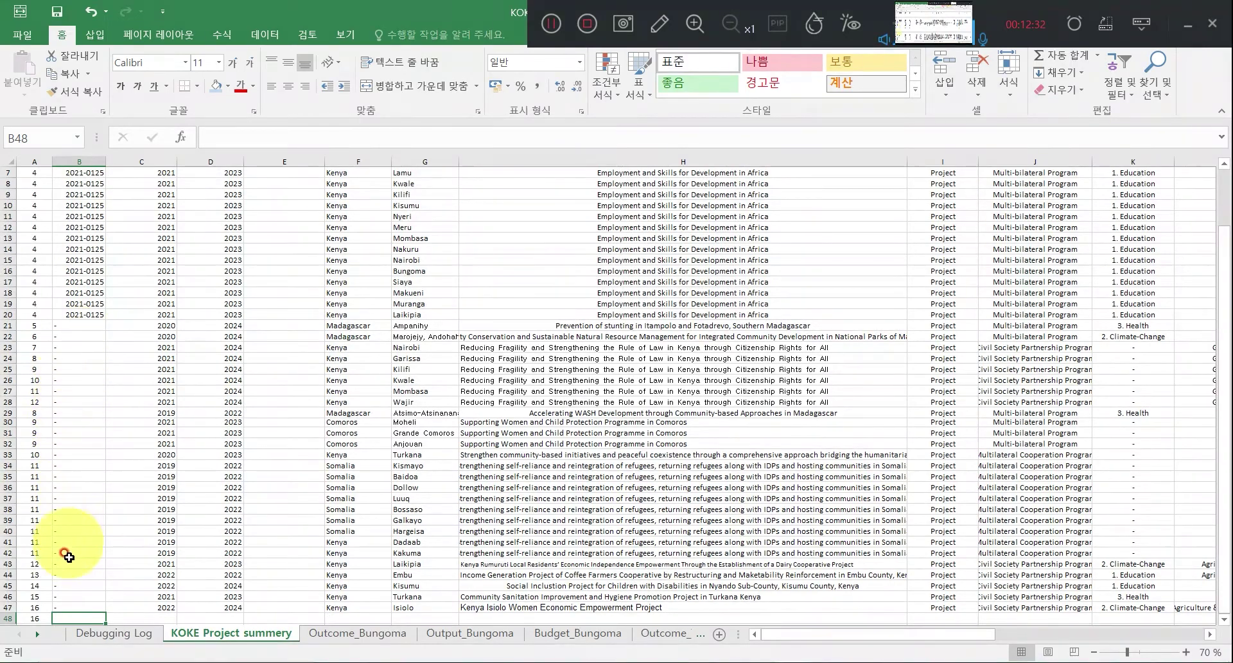
{"action": "scroll", "coordinate": [65, 537], "scroll_direction": "down", "scroll_amount": 2}
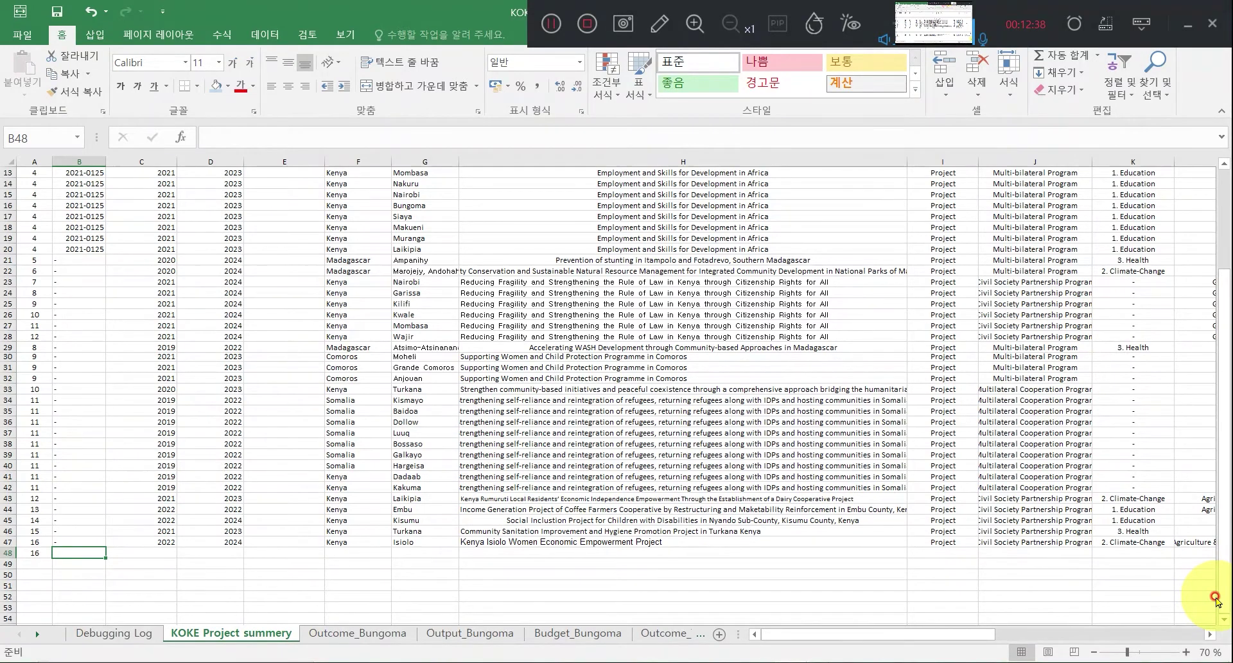
{"action": "type", "text": "-"}
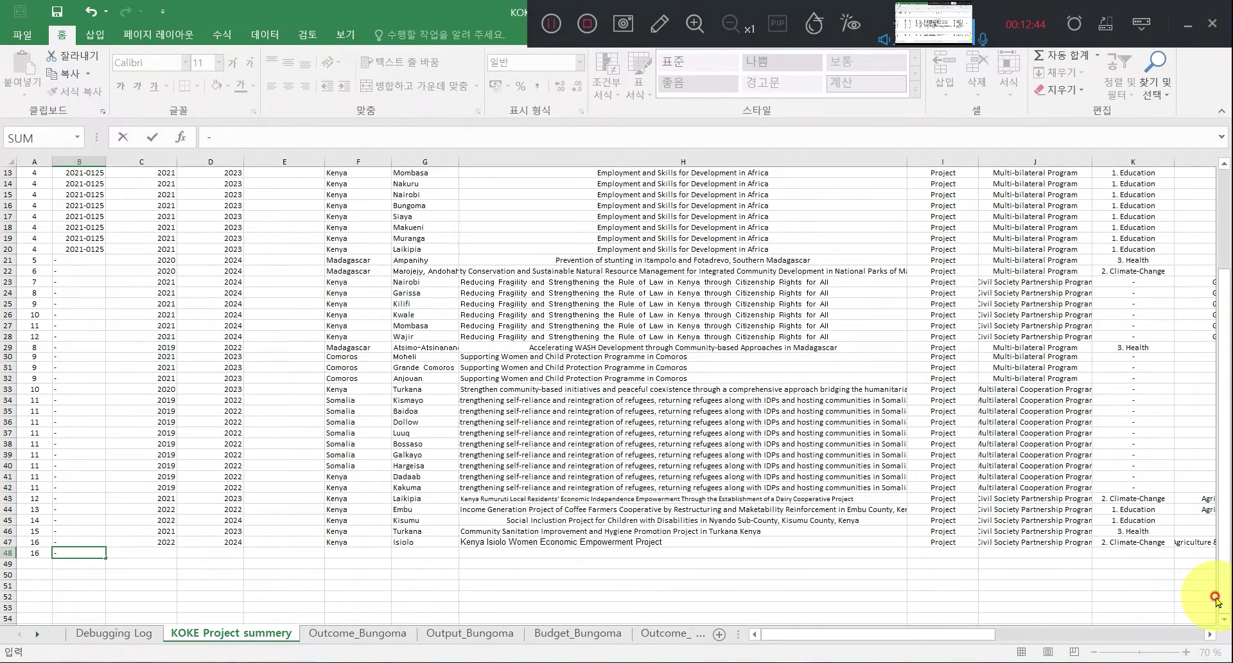
{"action": "key", "text": "Right"}
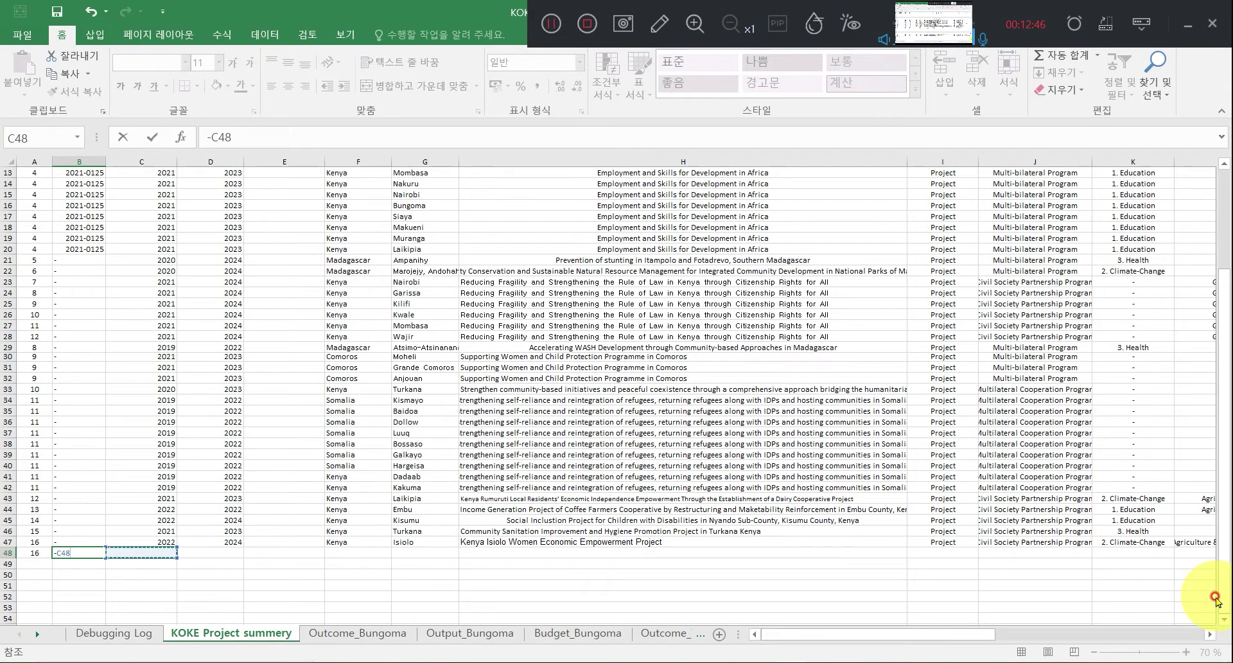
{"action": "key", "text": "Left"}
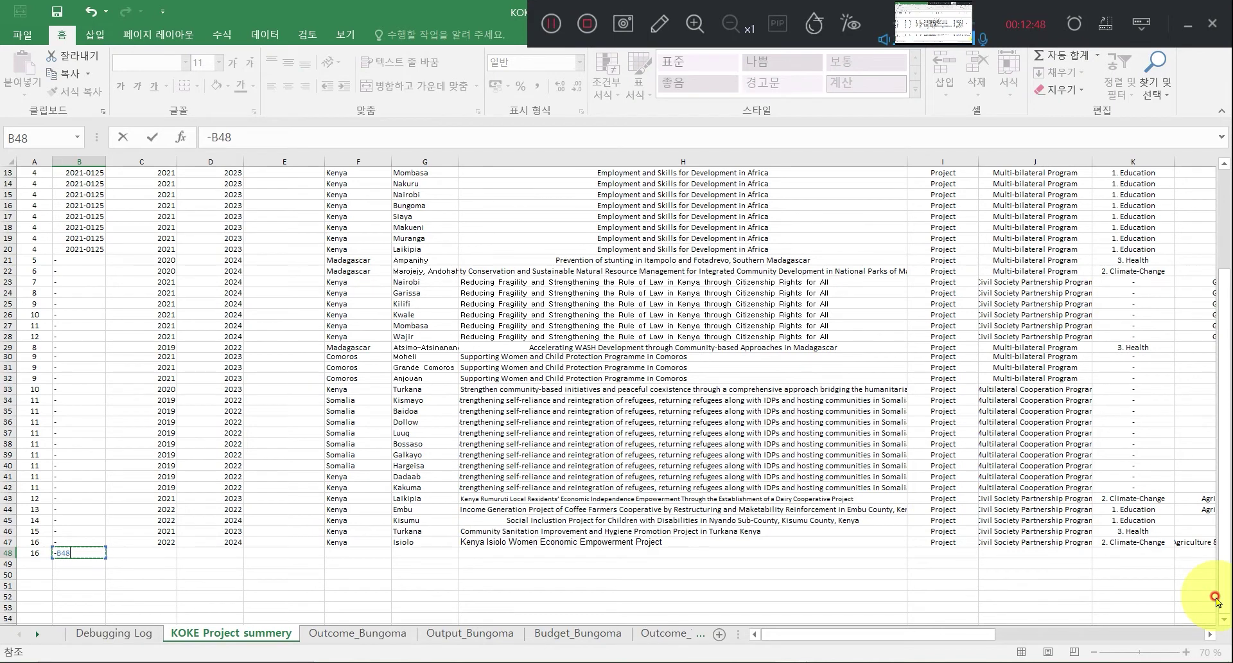
{"action": "key", "text": "ctrl+z"}
{"action": "key", "text": "ctrl+z"}
{"action": "key", "text": "ctrl+z"}
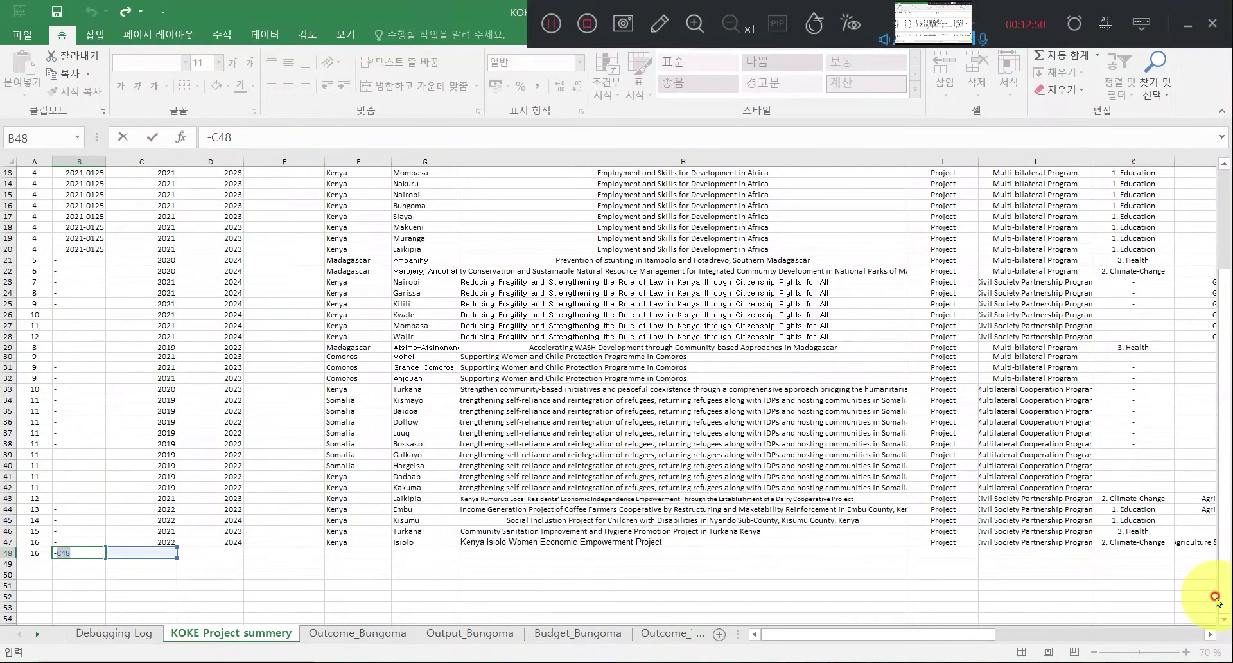
{"action": "key", "text": "BackSpace"}
{"action": "key", "text": "Tab"}
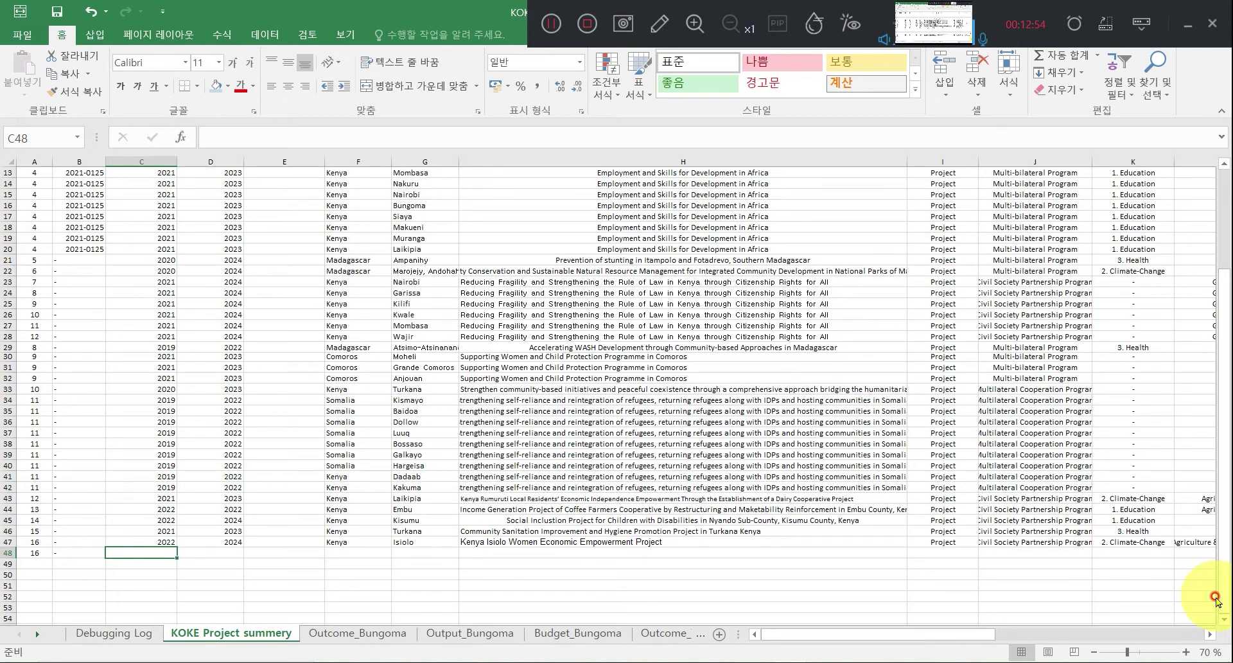
Set the Project Start Year to 2022 and the Project End Year to 2024 in row 48.
{"action": "type", "text": "20"}
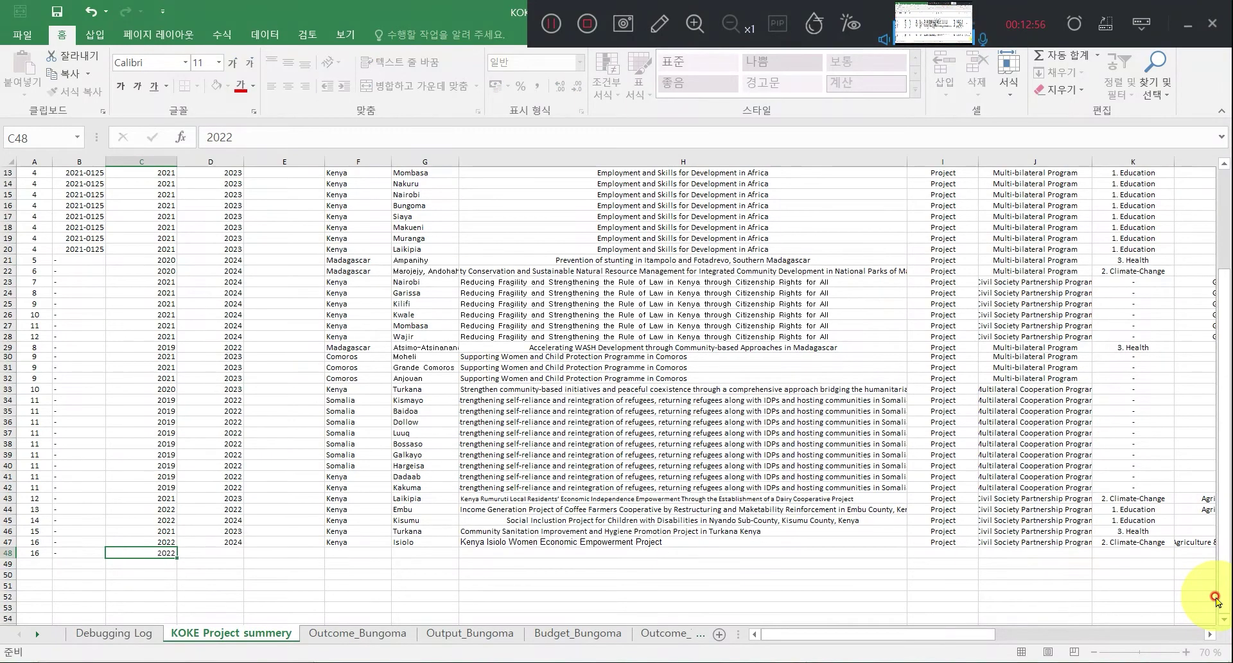
{"action": "type", "text": "22"}
{"action": "key", "text": "Tab"}
{"action": "type", "text": "2"}
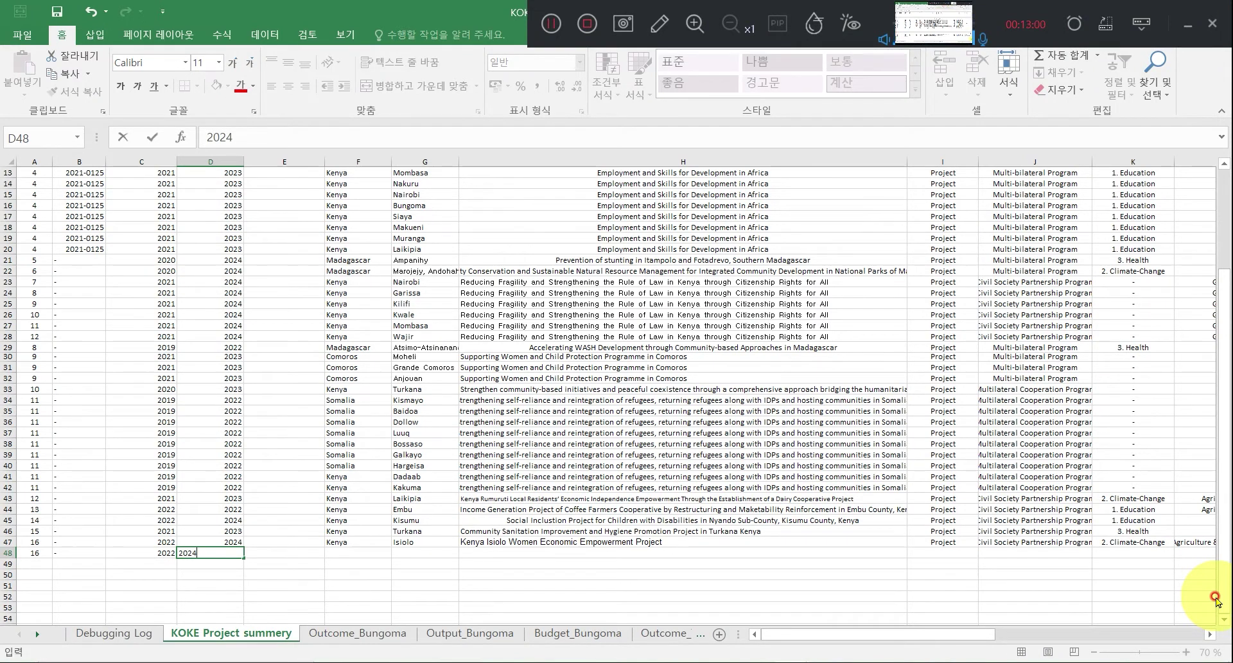
{"action": "key", "text": "Tab"}
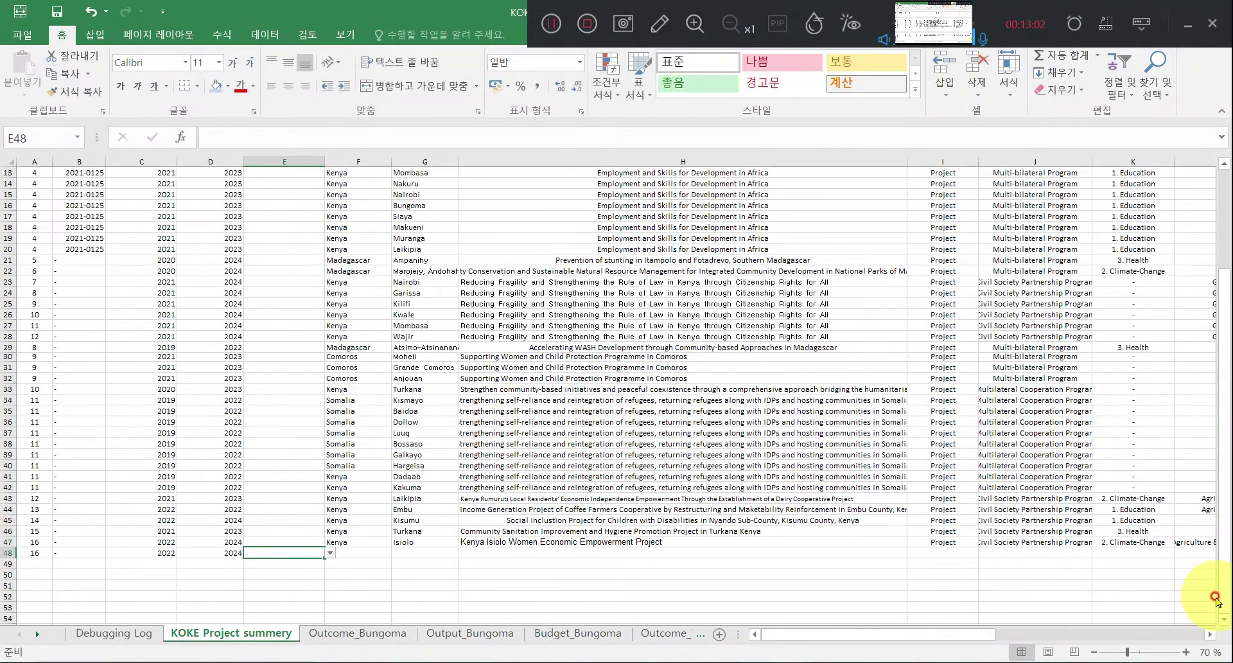
Leave Country Presence blank in row 48 and choose Kenya as the Country.
{"action": "key", "text": "Tab"}
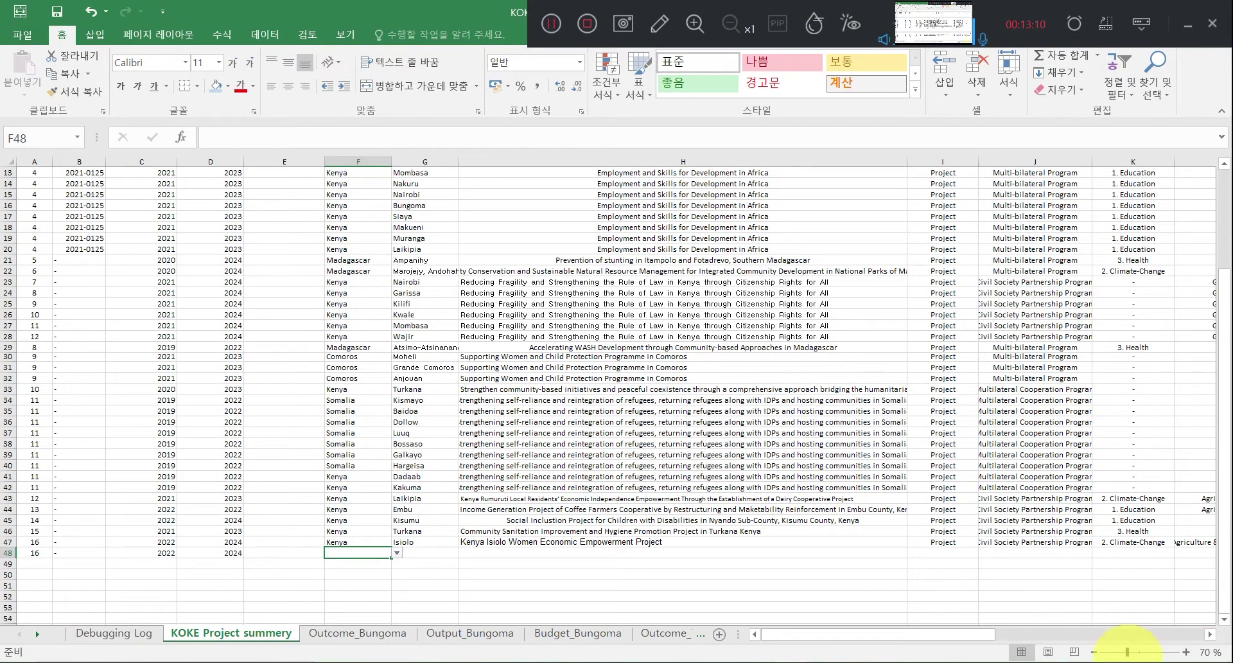
{"action": "left_click", "coordinate": [397, 552]}
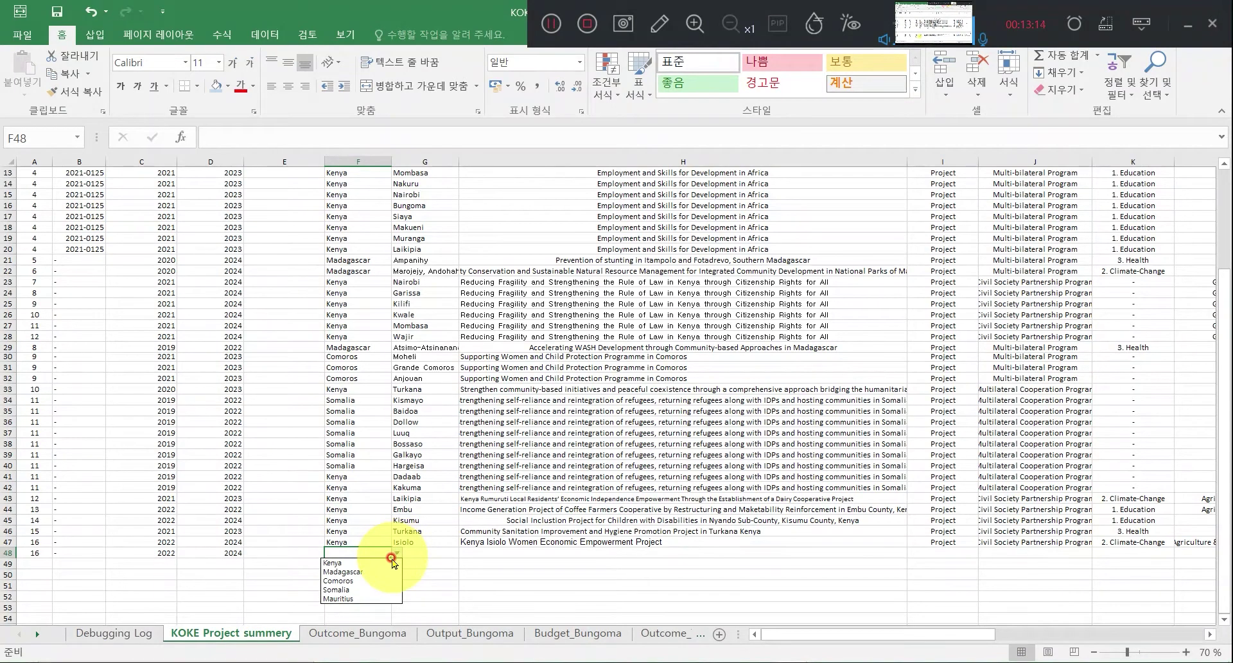
{"action": "left_click", "coordinate": [397, 553]}
{"action": "left_click", "coordinate": [396, 552]}
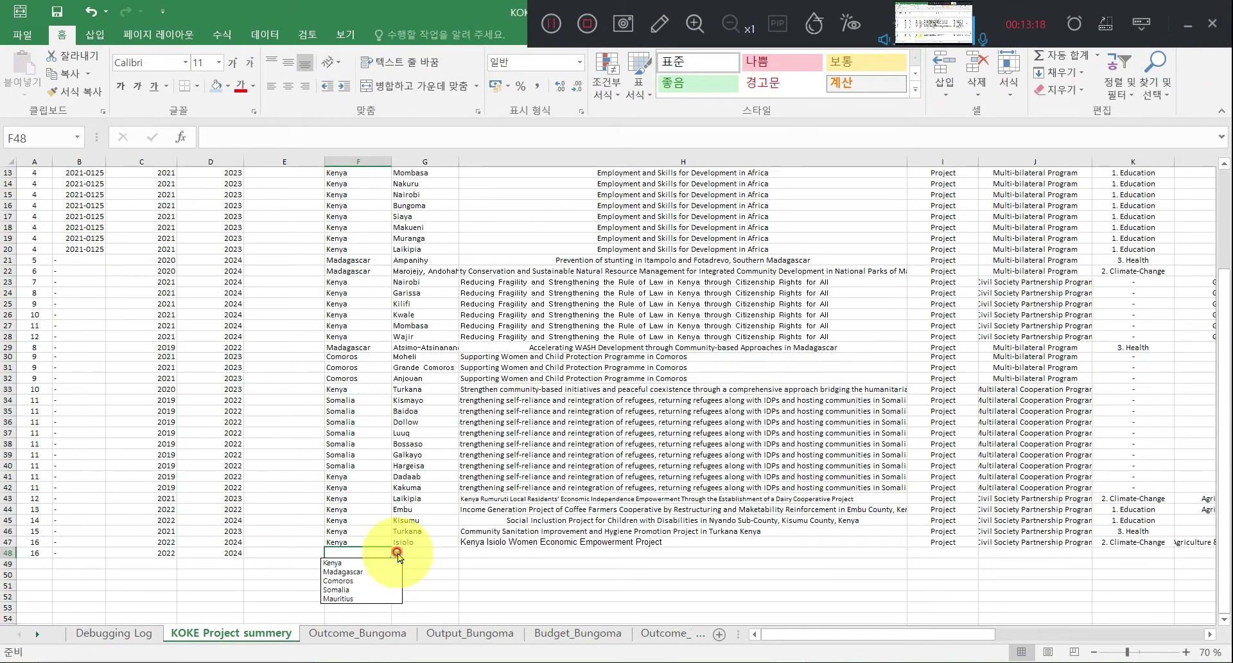
{"action": "left_click", "coordinate": [397, 553]}
{"action": "left_click", "coordinate": [397, 553]}
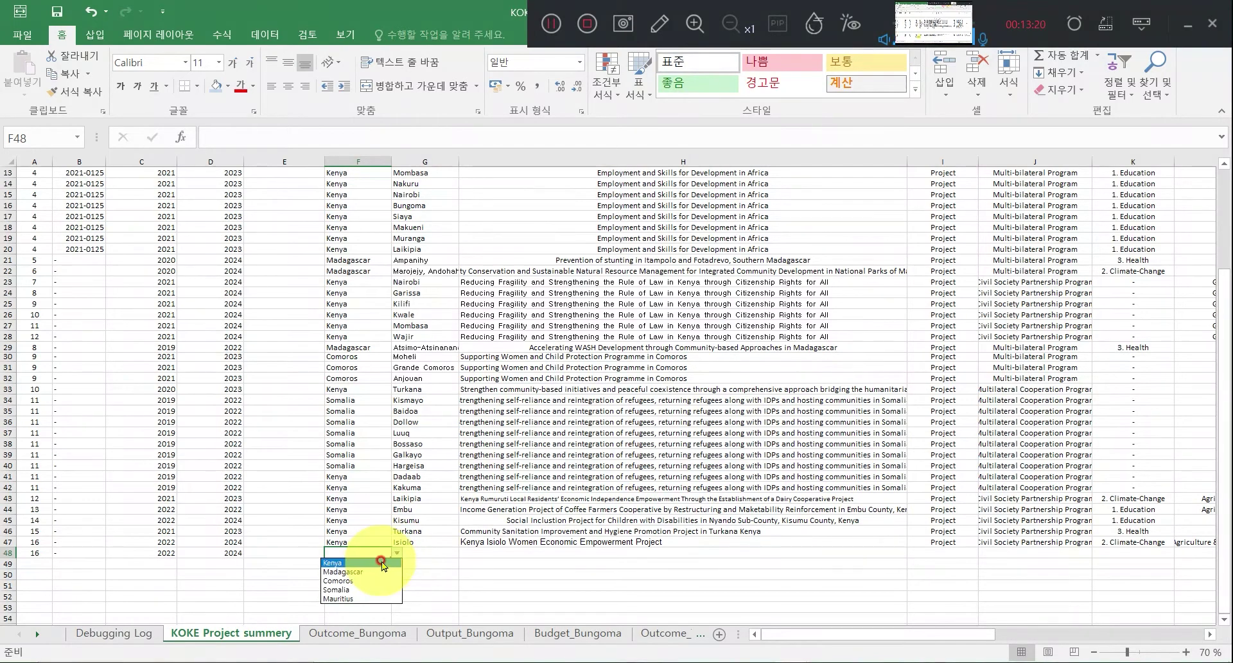
{"action": "left_click", "coordinate": [383, 563]}
Enter Isiolo as the County/Region in row 48.
{"action": "left_click", "coordinate": [411, 553]}
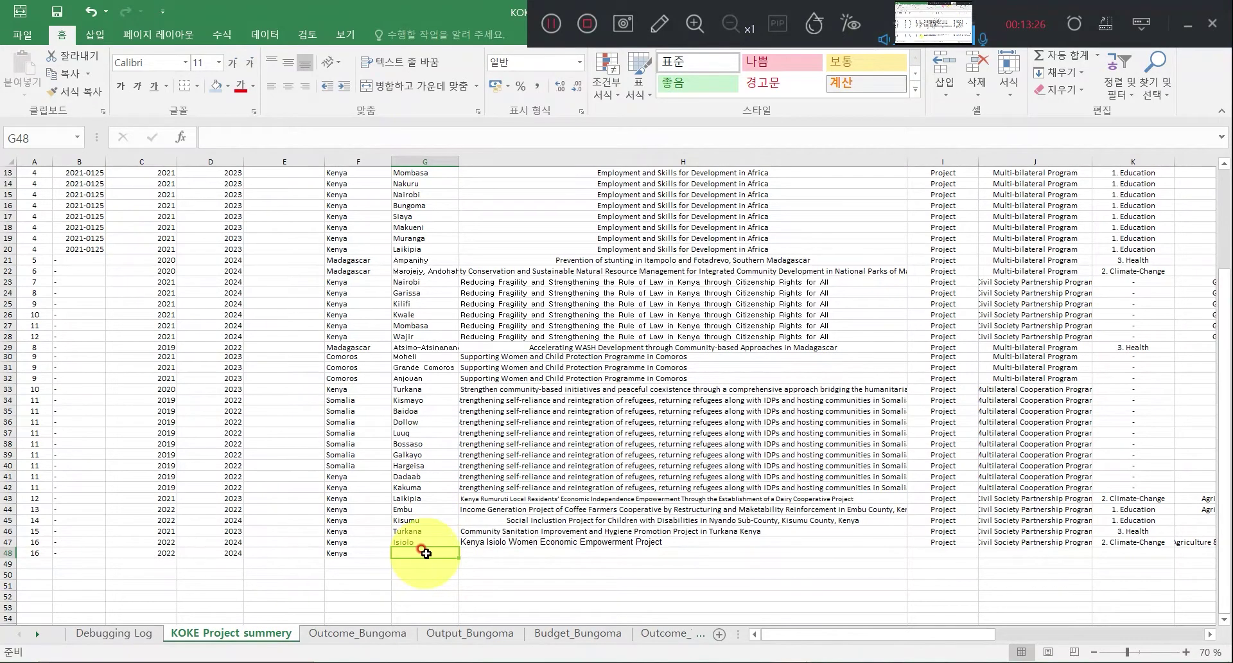
{"action": "left_click", "coordinate": [370, 563]}
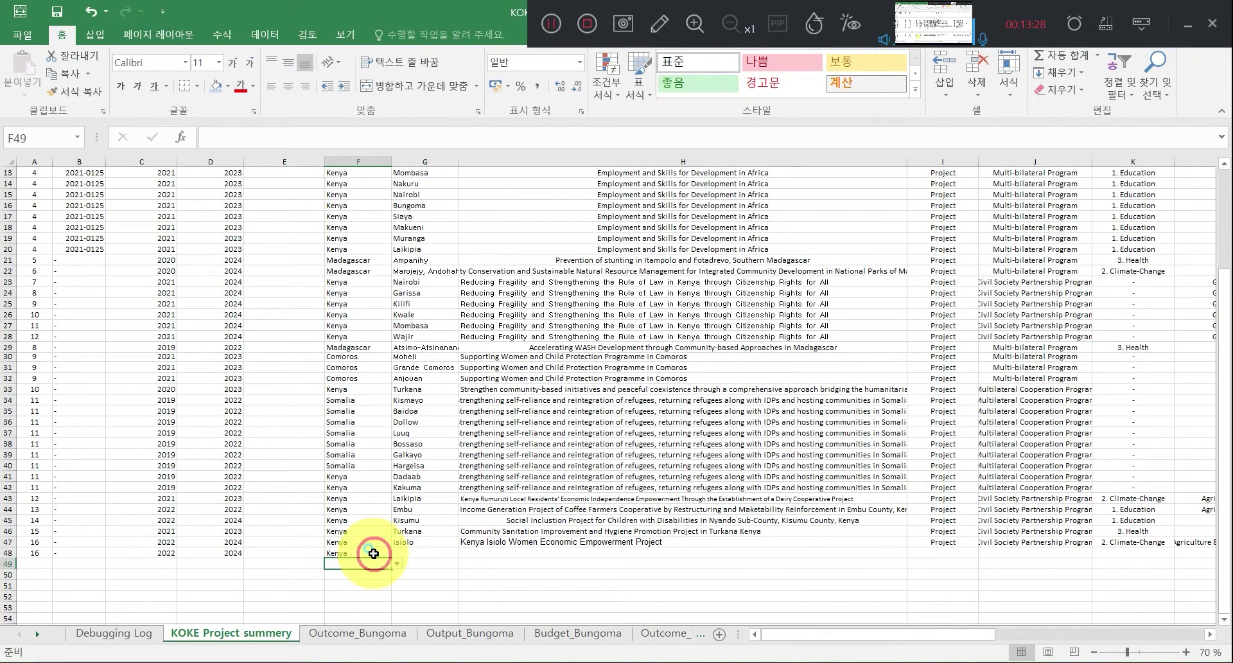
{"action": "left_click", "coordinate": [374, 553]}
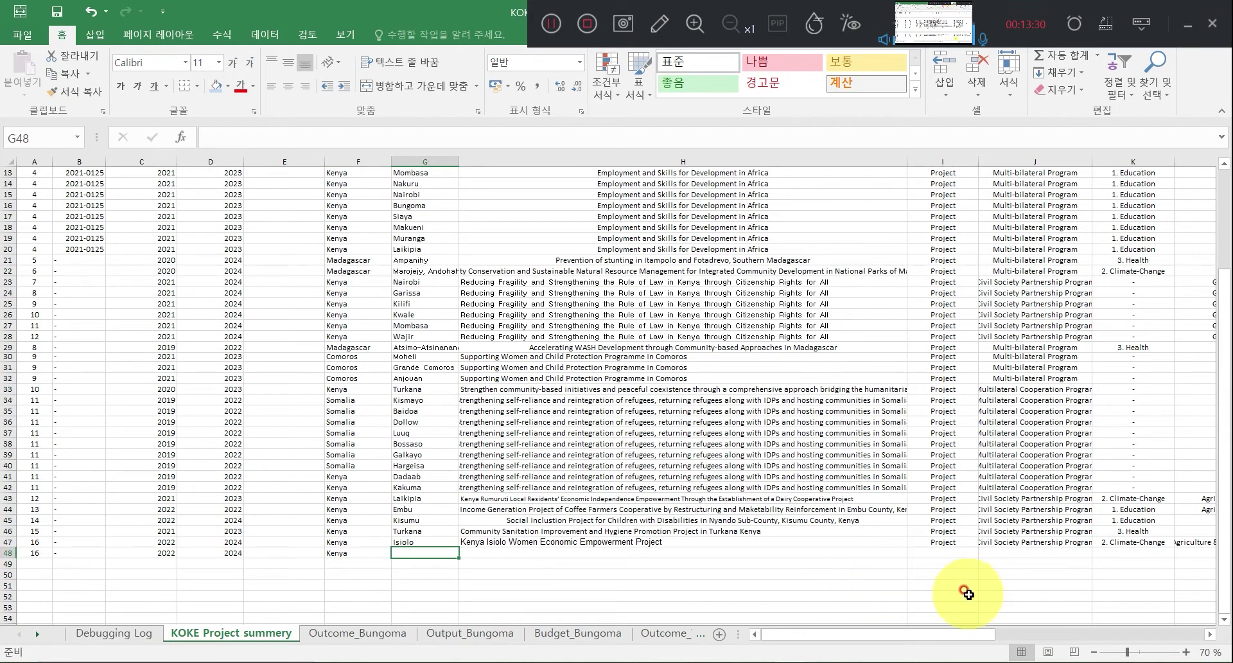
{"action": "key", "text": "Caps_Lock"}
{"action": "type", "text": "ㅏ"}
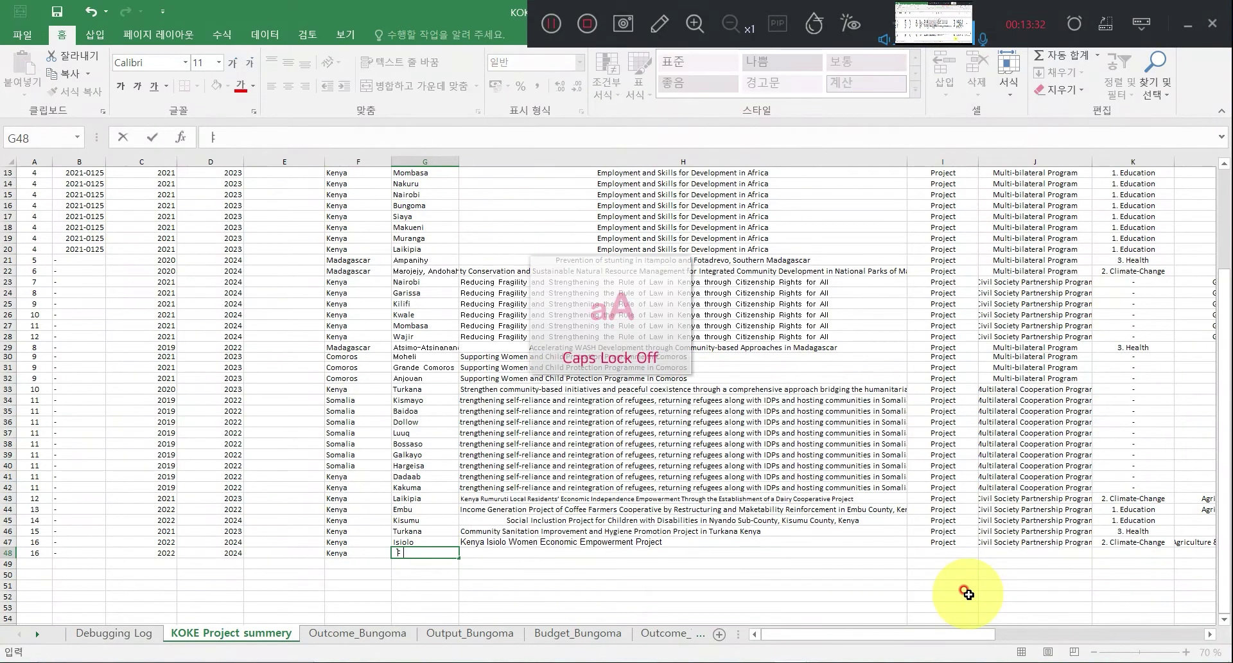
{"action": "key", "text": "Caps_Lock"}
{"action": "type", "text": "I"}
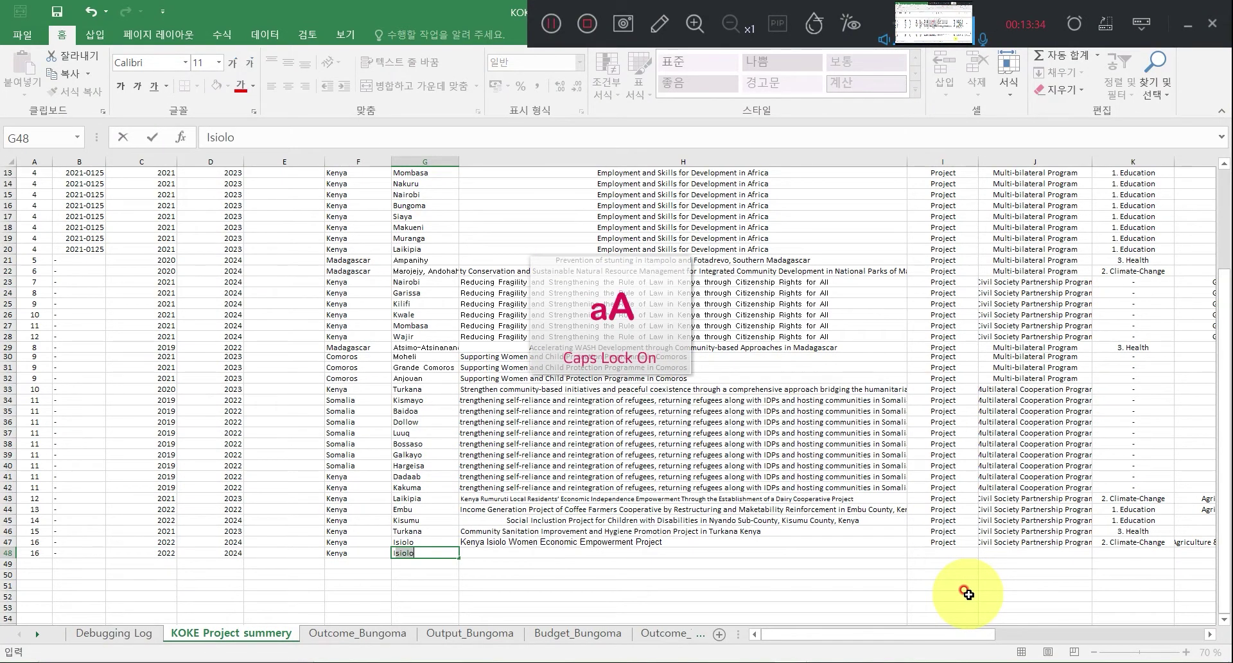
{"action": "type", "text": "S"}
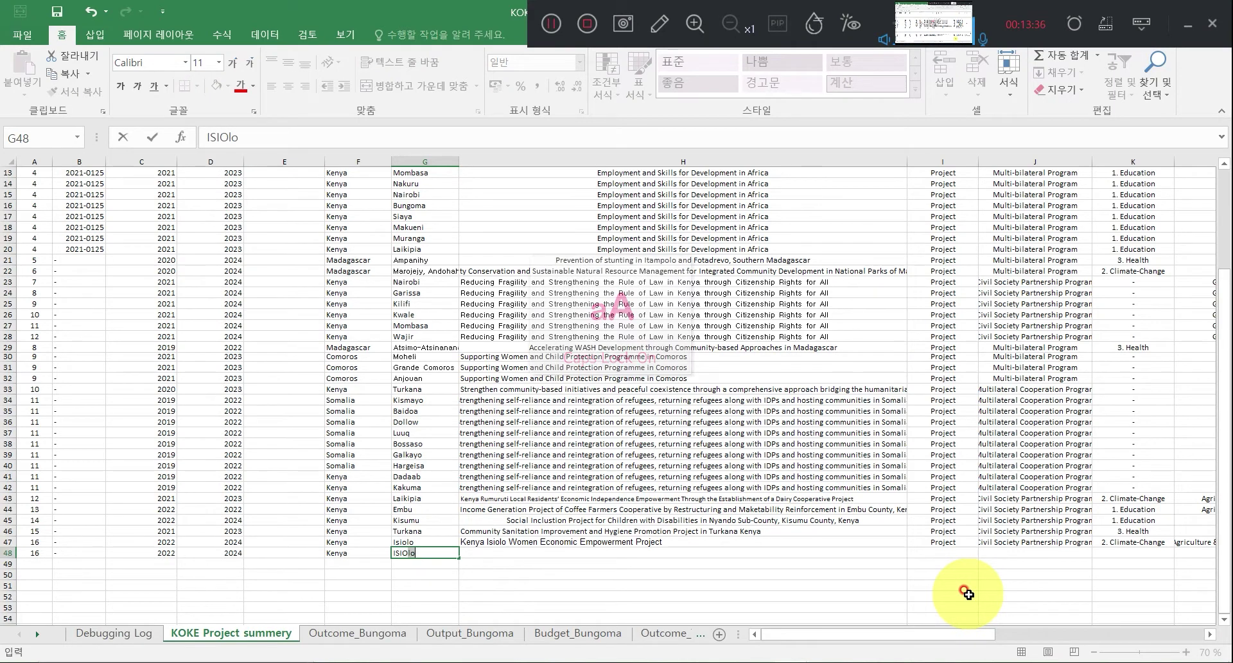
{"action": "key", "text": "BackSpace"}
{"action": "key", "text": "Caps_Lock"}
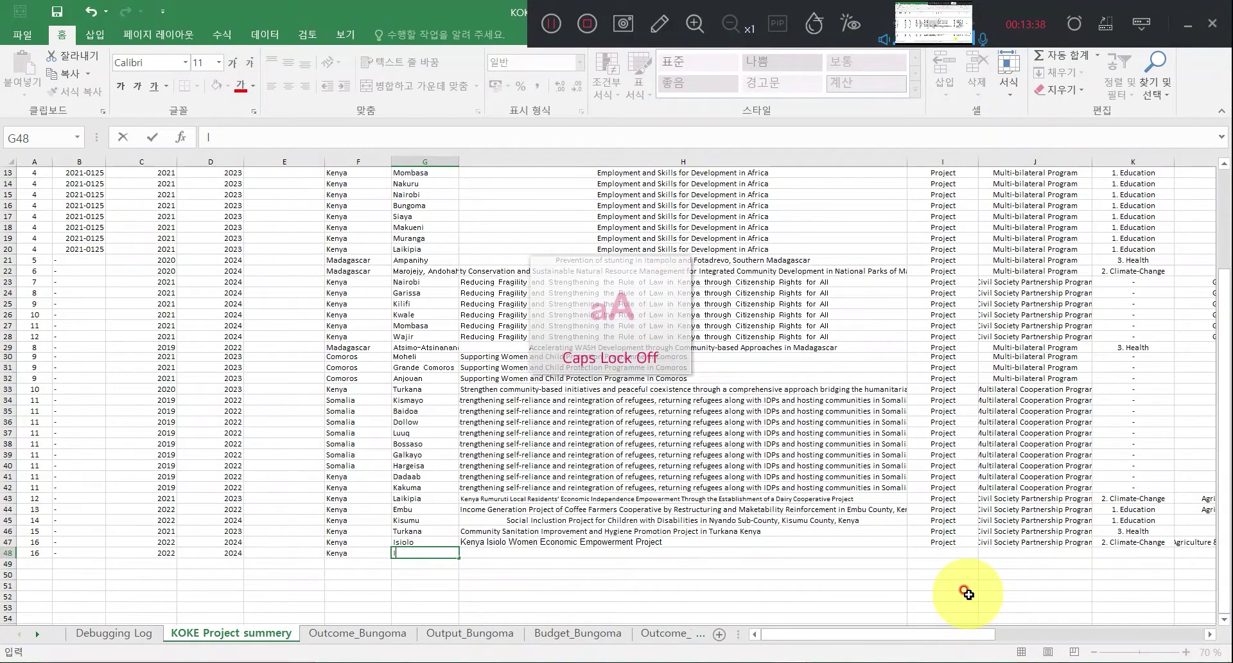
{"action": "type", "text": "siolo"}
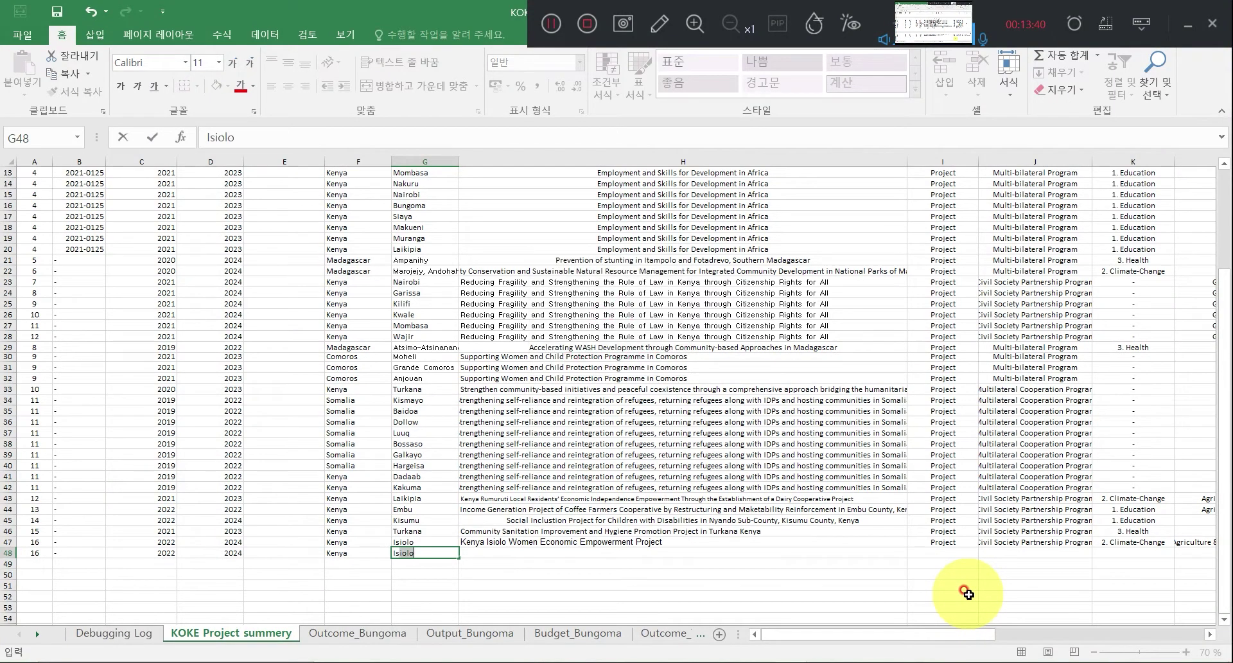
{"action": "key", "text": "Tab"}
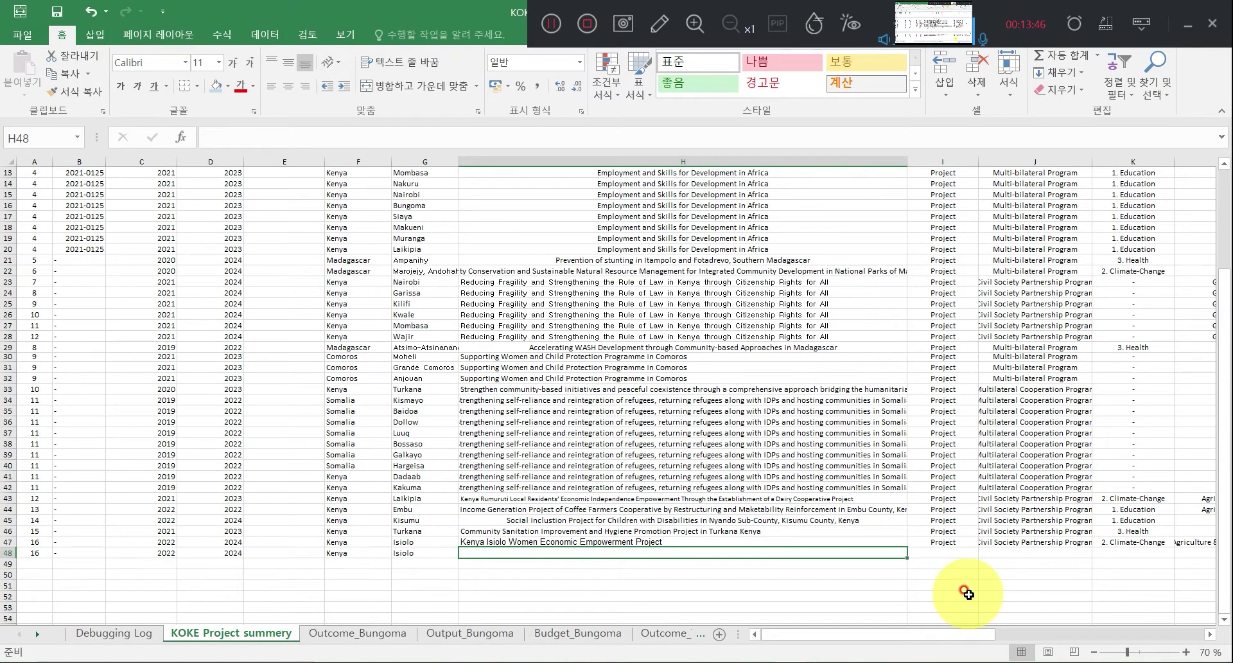
Fill cell H48 with the project title Kenya Isiolo Women Economic Empowerment Project, copied from row 47.
{"action": "type", "text": "Ke"}
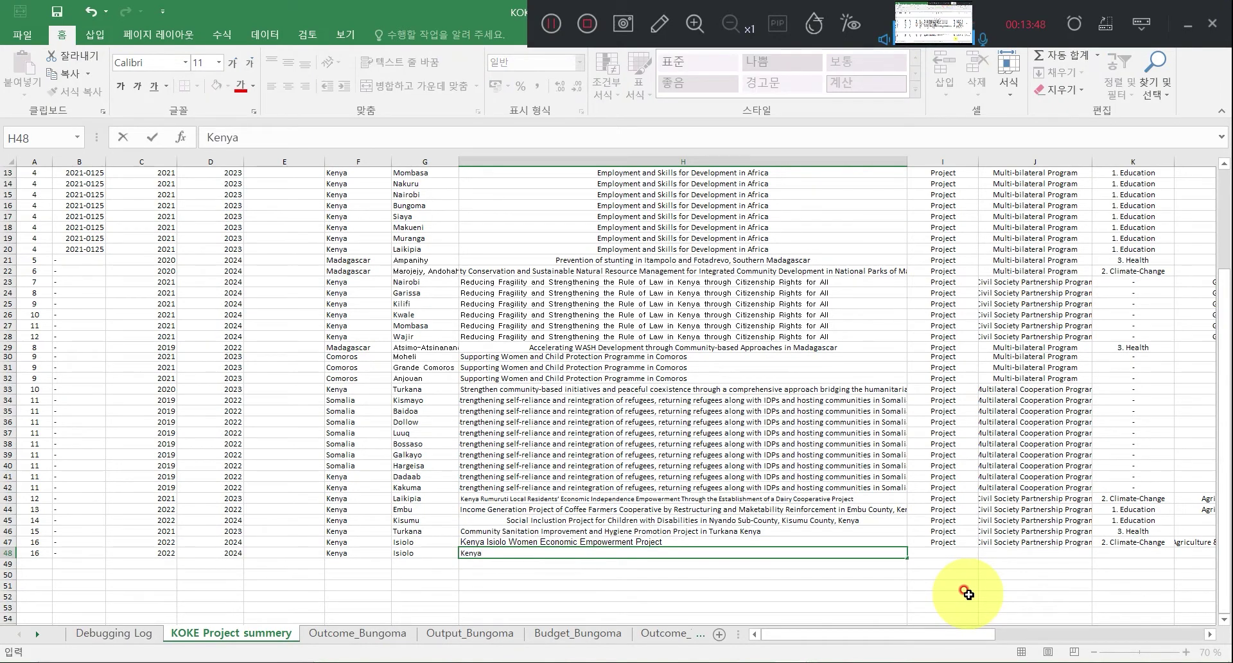
{"action": "type", "text": "nya"}
{"action": "left_click", "coordinate": [894, 541]}
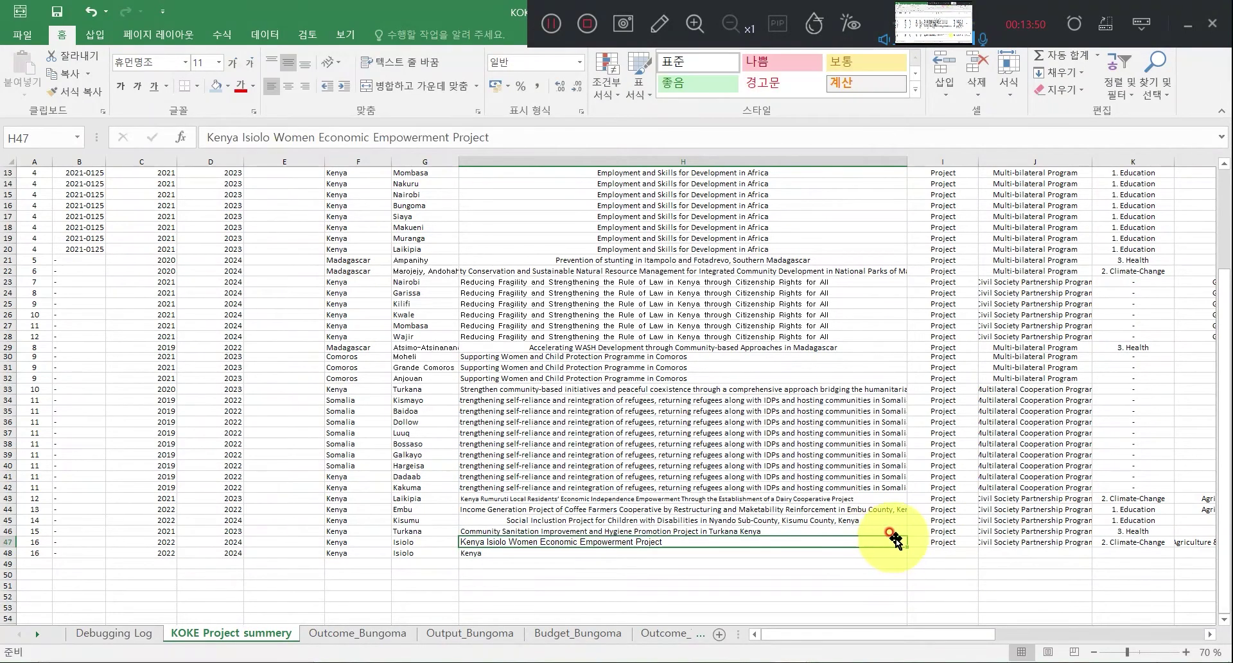
{"action": "left_click_drag", "start_coordinate": [896, 541], "coordinate": [905, 547]}
{"action": "left_click", "coordinate": [900, 542]}
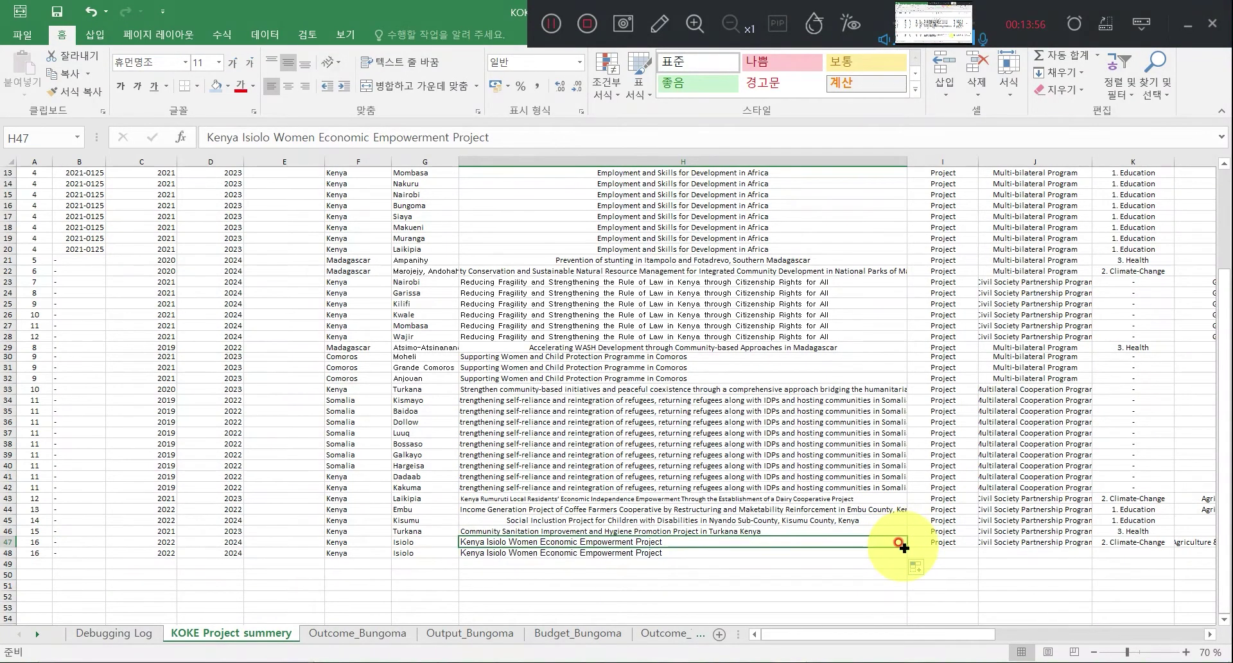
{"action": "left_click_drag", "start_coordinate": [904, 551], "coordinate": [903, 552]}
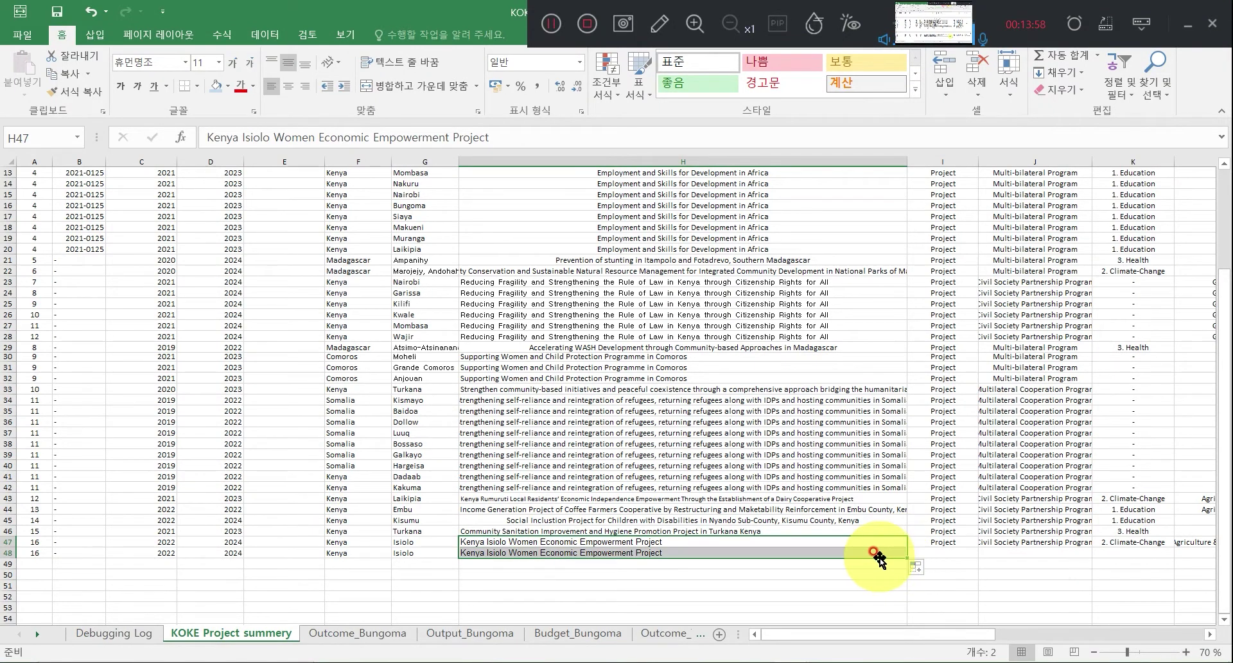
Enter Project in column I of row 48.
{"action": "left_click", "coordinate": [969, 550]}
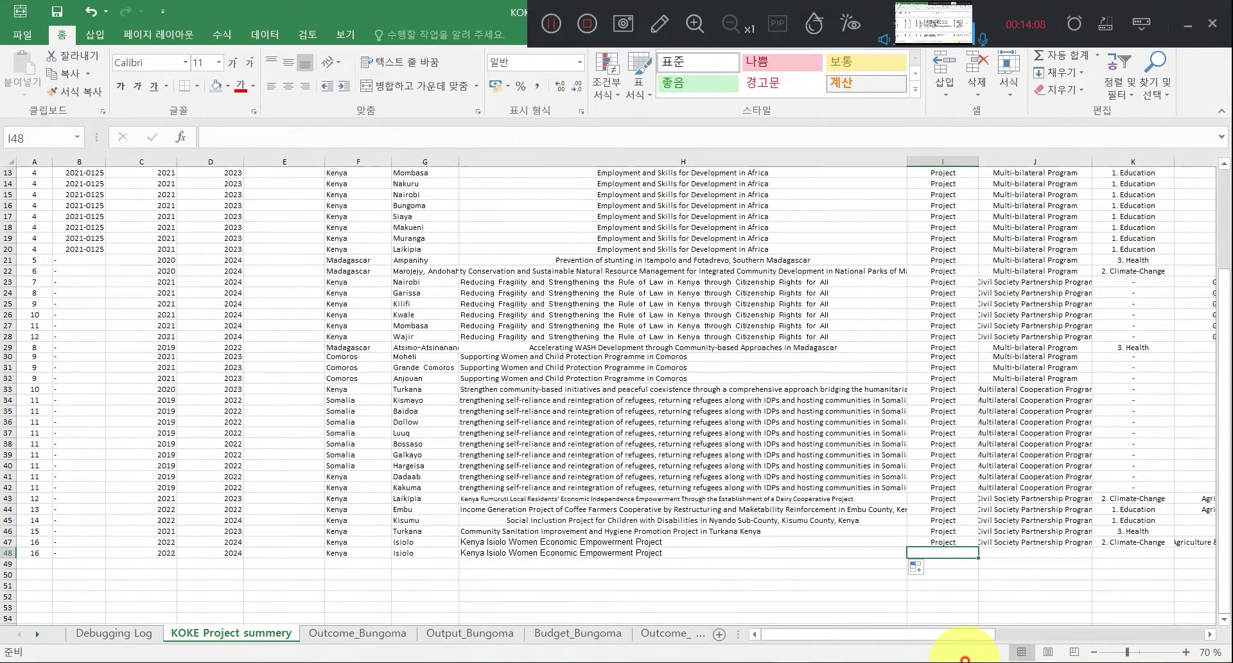
{"action": "key", "text": "Caps_Lock"}
{"action": "type", "text": "Project"}
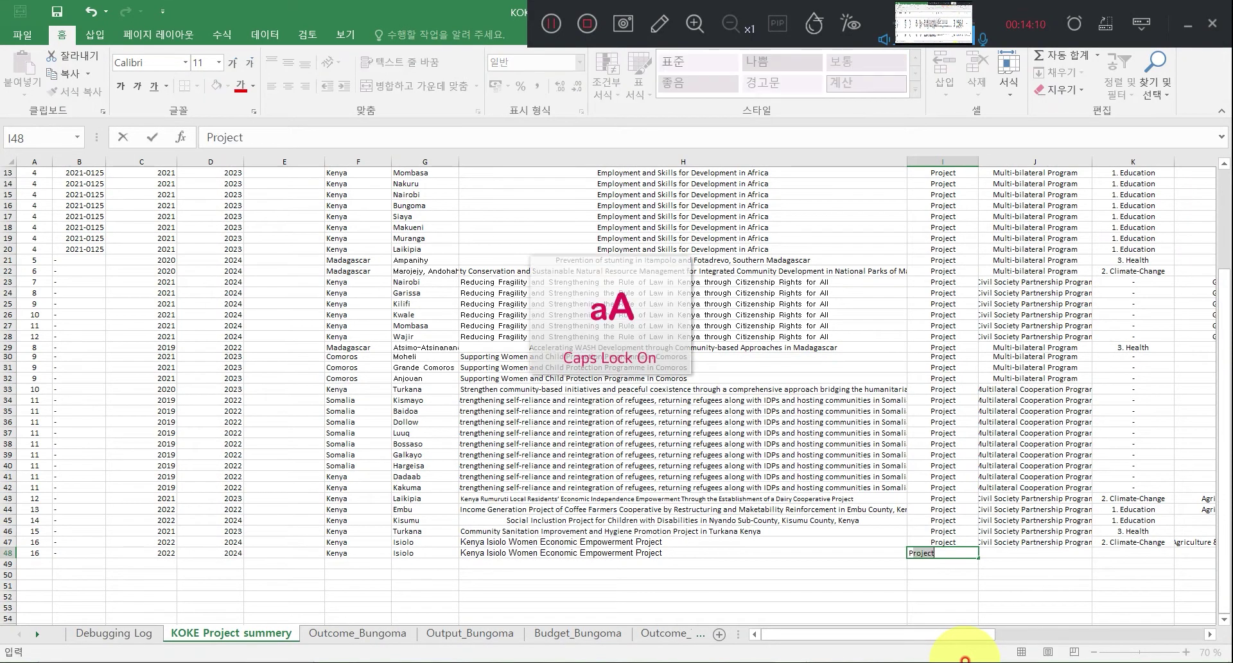
{"action": "key", "text": "Caps_Lock"}
{"action": "type", "text": "to"}
{"action": "type", "text": "roject"}
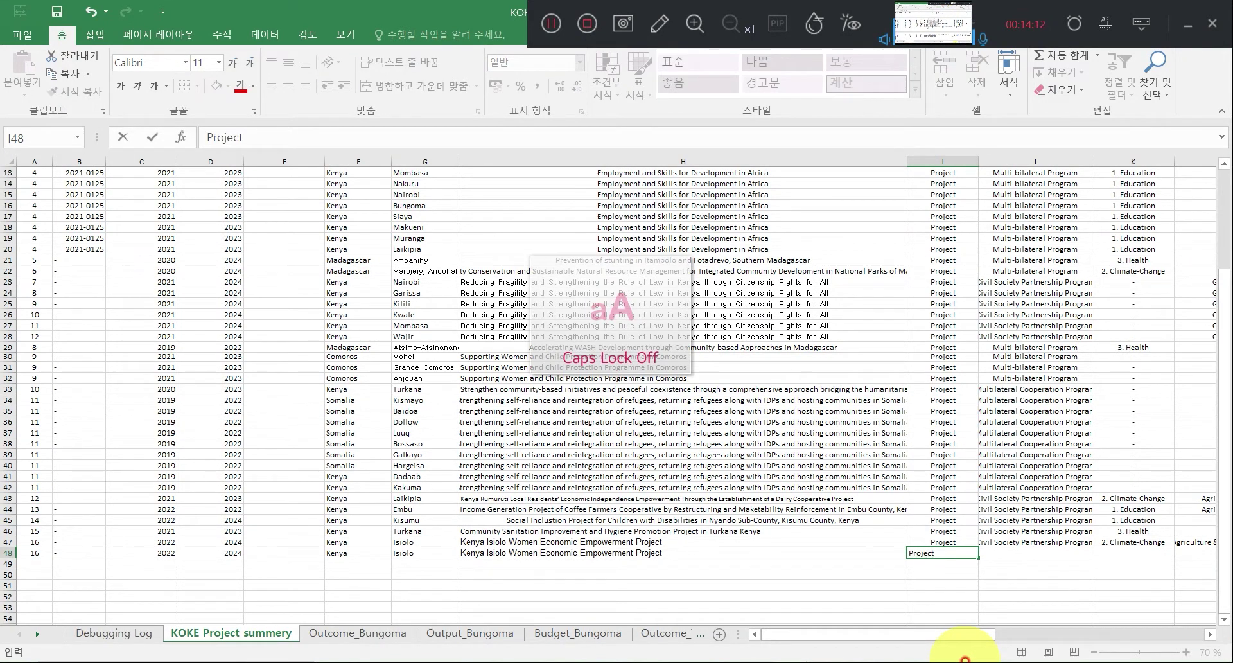
{"action": "key", "text": "Return"}
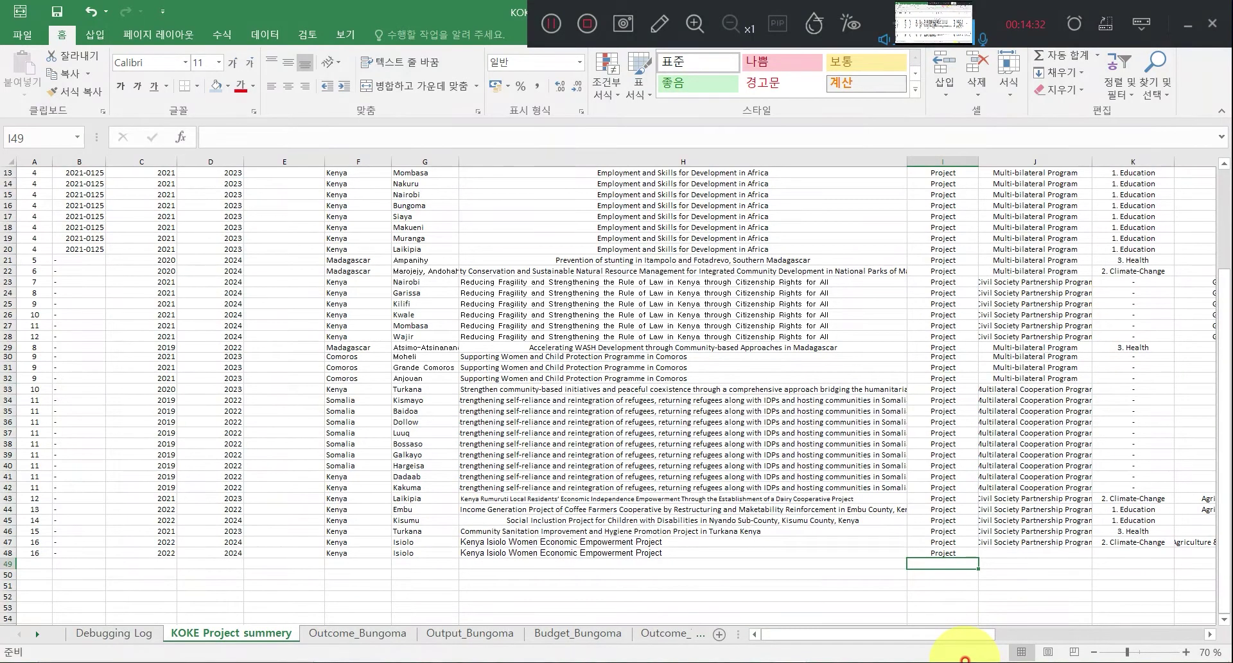
Choose Civil Society Partnership Program as the program type in column J of row 48.
{"action": "key", "text": "Up"}
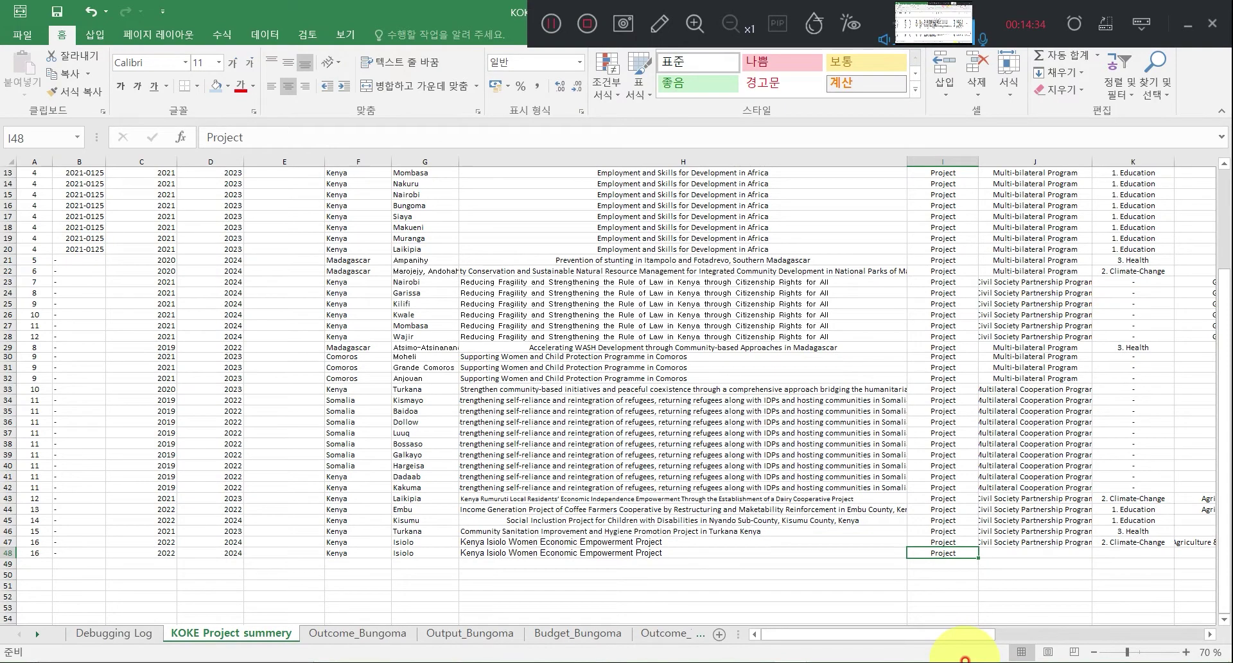
{"action": "key", "text": "Right"}
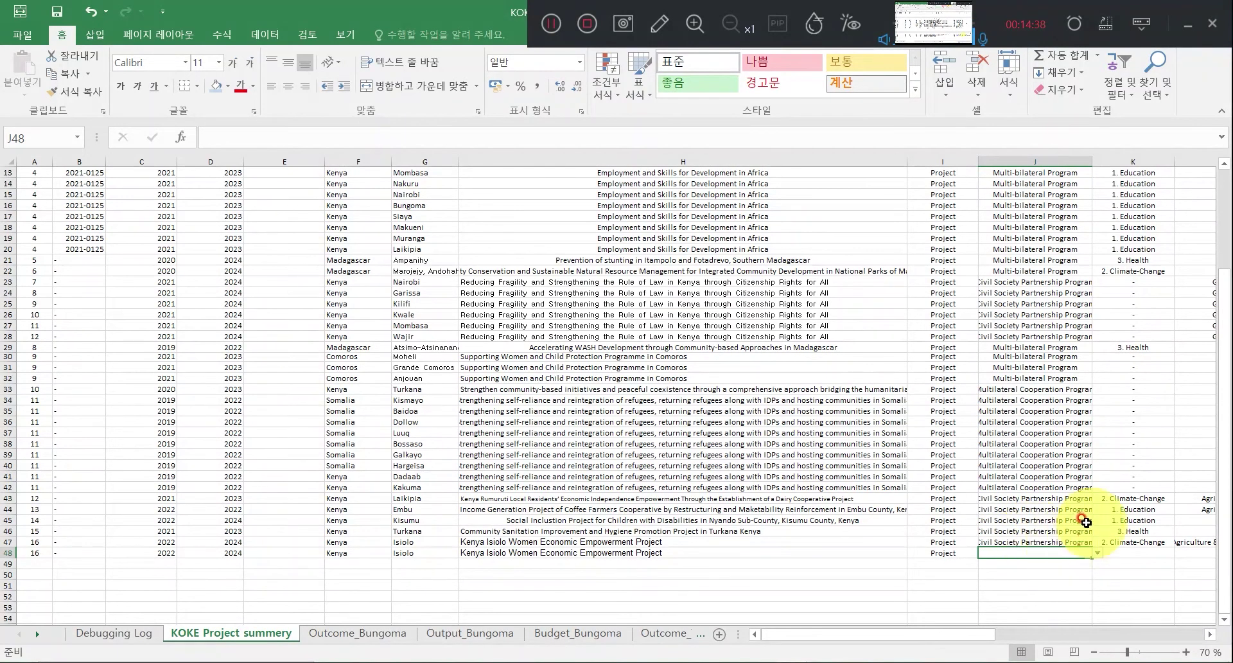
{"action": "scroll", "coordinate": [1028, 631], "scroll_direction": "down", "scroll_amount": 1}
{"action": "left_click_drag", "start_coordinate": [993, 632], "coordinate": [1042, 640]}
{"action": "left_click_drag", "start_coordinate": [1224, 528], "coordinate": [1132, 516]}
{"action": "left_click", "coordinate": [720, 563]}
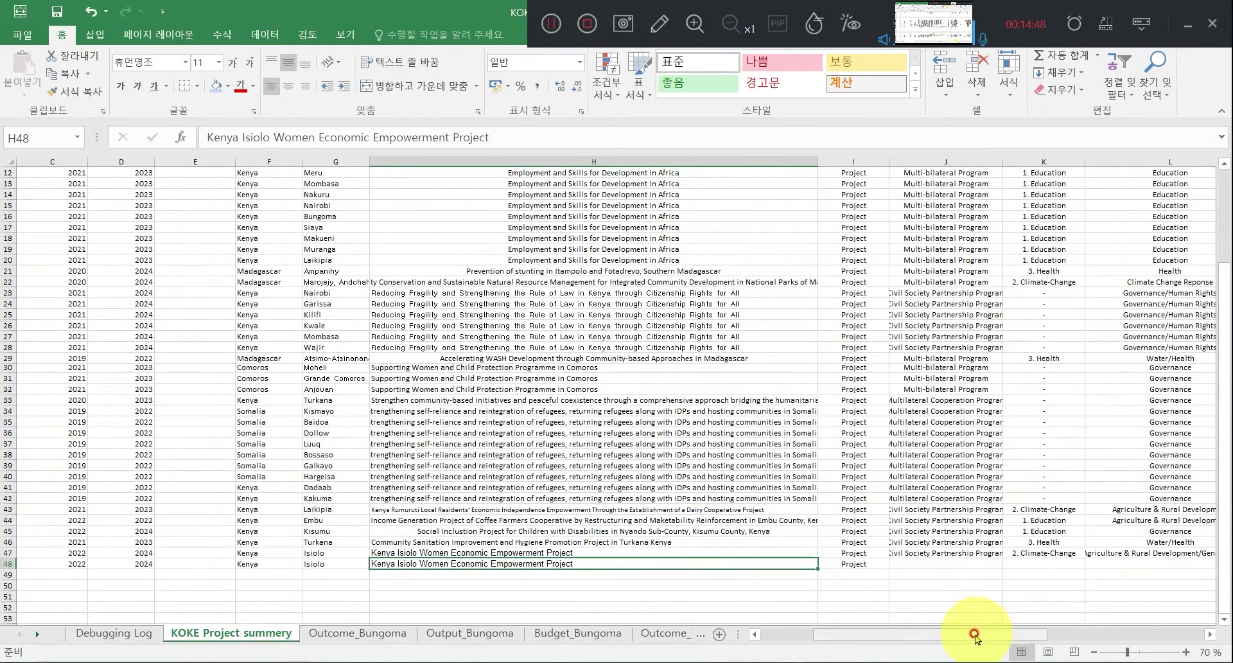
{"action": "left_click_drag", "start_coordinate": [982, 635], "coordinate": [1138, 633]}
{"action": "left_click", "coordinate": [931, 551]}
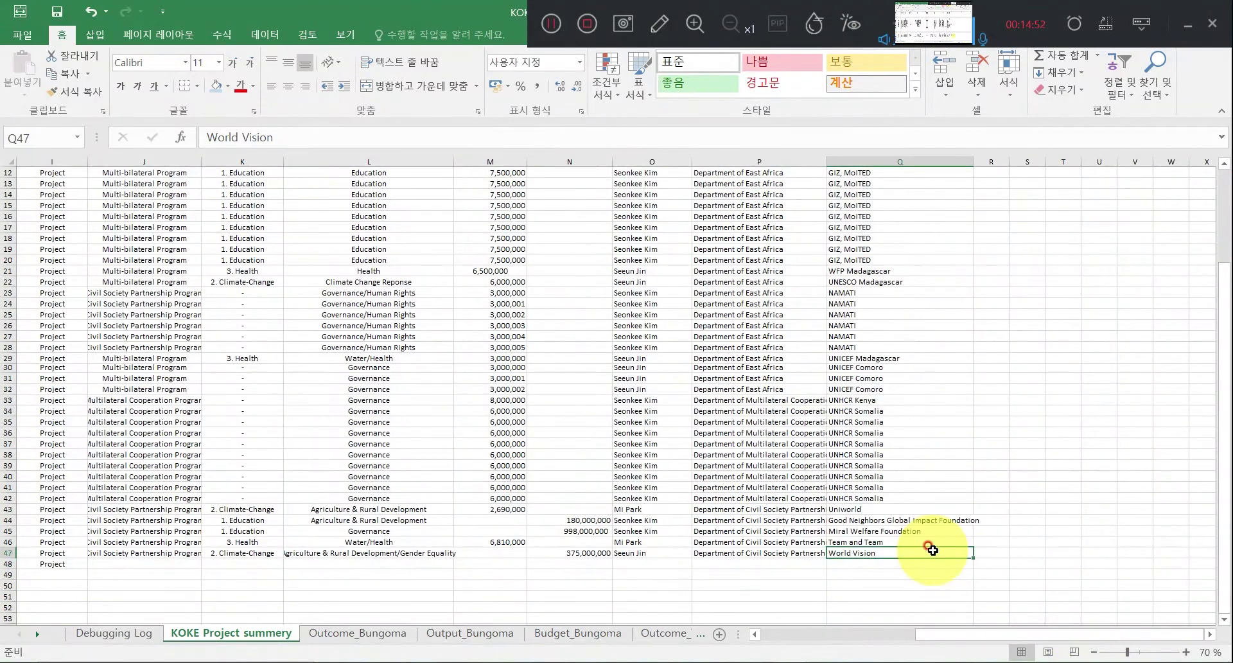
{"action": "left_click_drag", "start_coordinate": [976, 634], "coordinate": [885, 631]}
{"action": "left_click", "coordinate": [848, 565]}
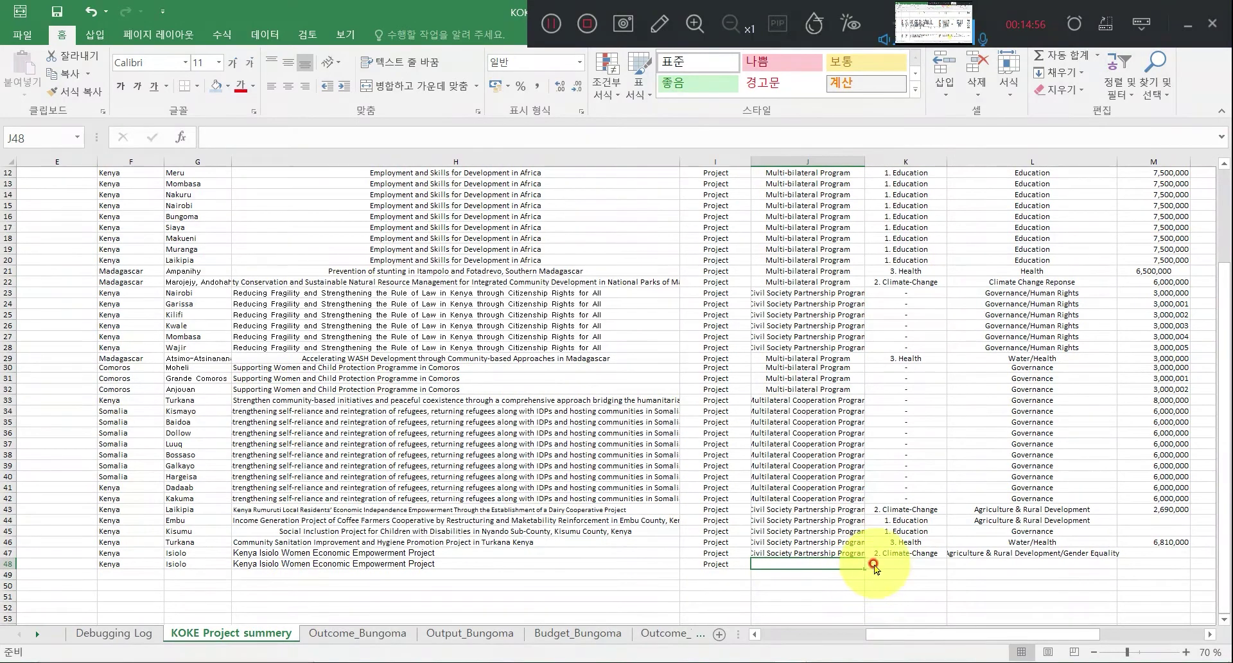
{"action": "left_click", "coordinate": [869, 564]}
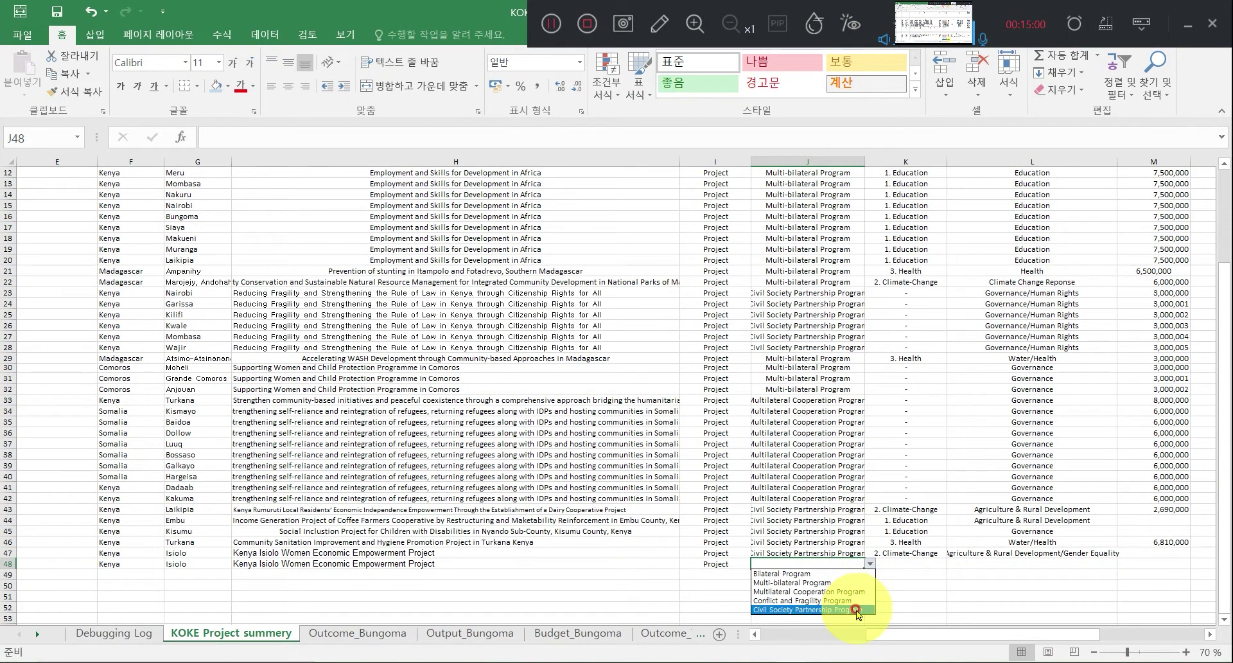
{"action": "left_click", "coordinate": [856, 610]}
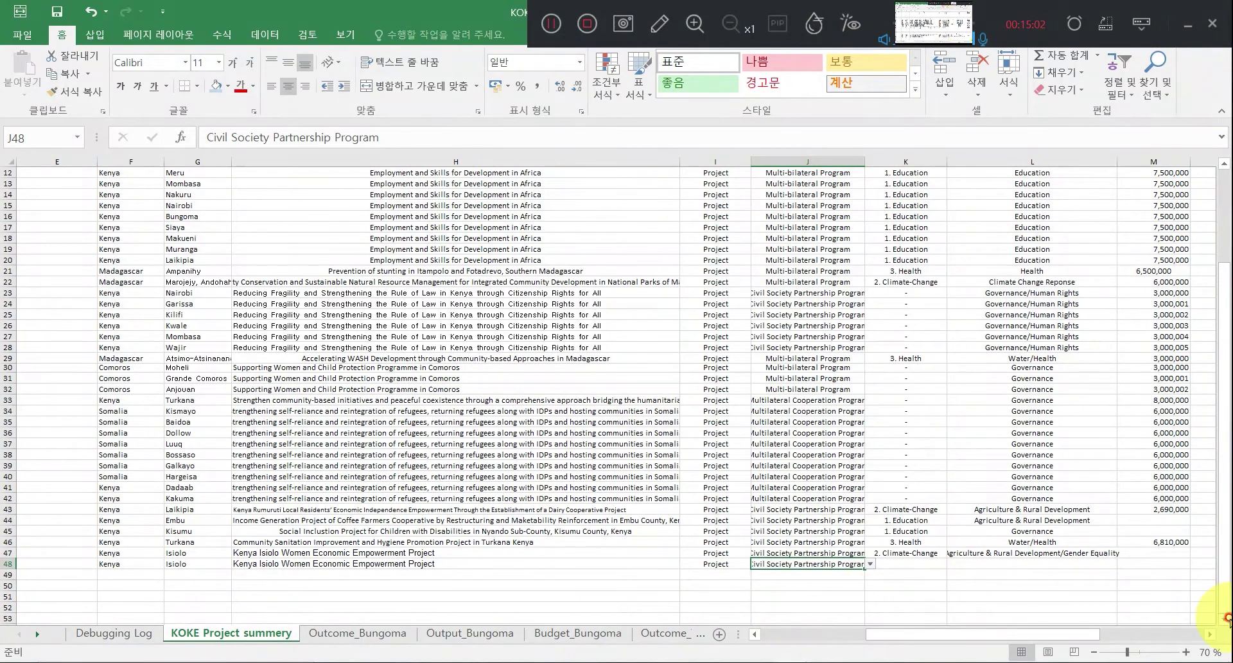
Choose 2. Climate-Change in column K of row 48.
{"action": "left_click", "coordinate": [914, 565]}
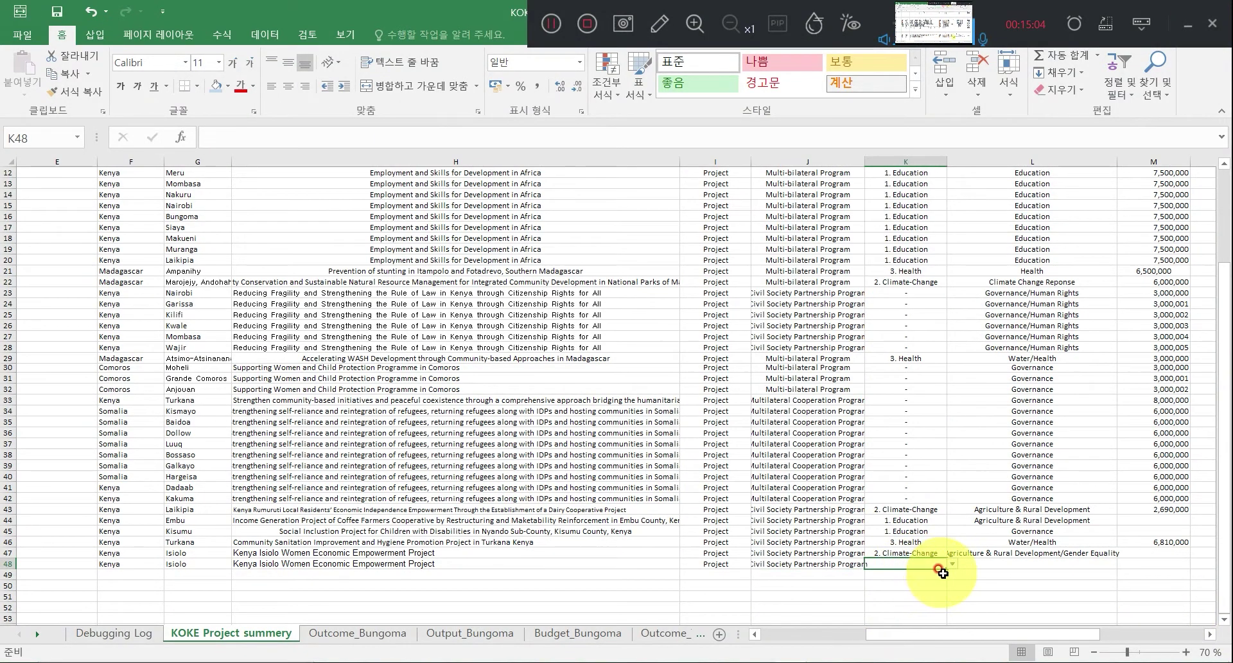
{"action": "left_click", "coordinate": [949, 569]}
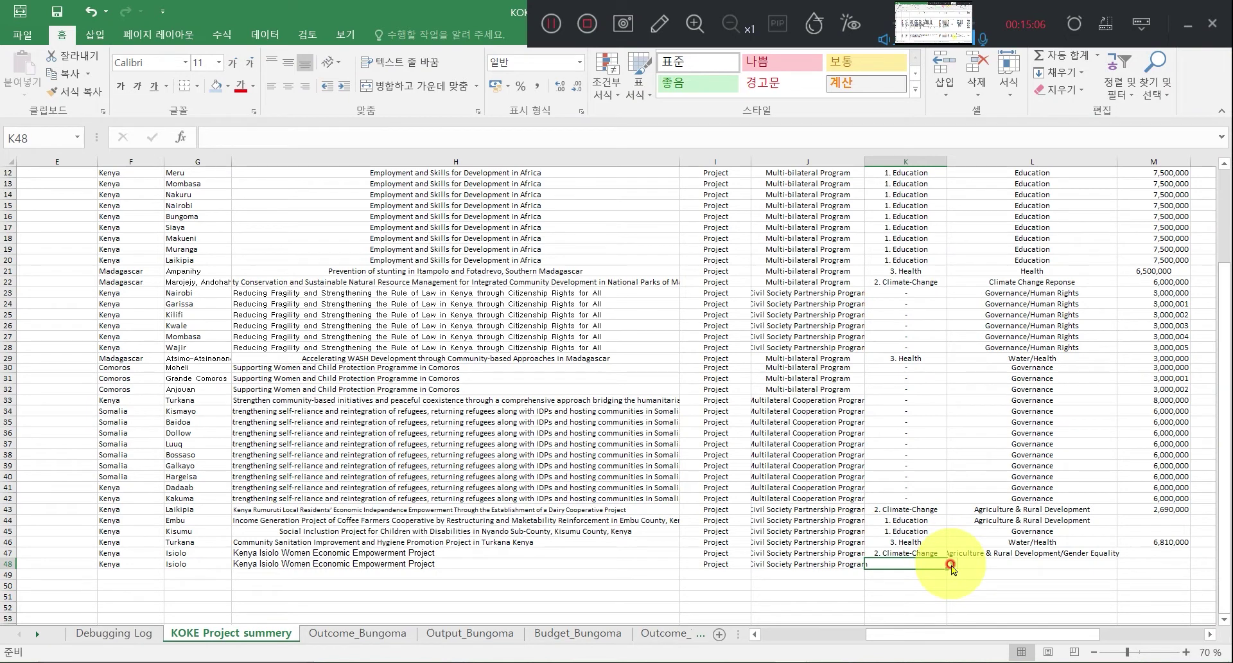
{"action": "left_click", "coordinate": [951, 566]}
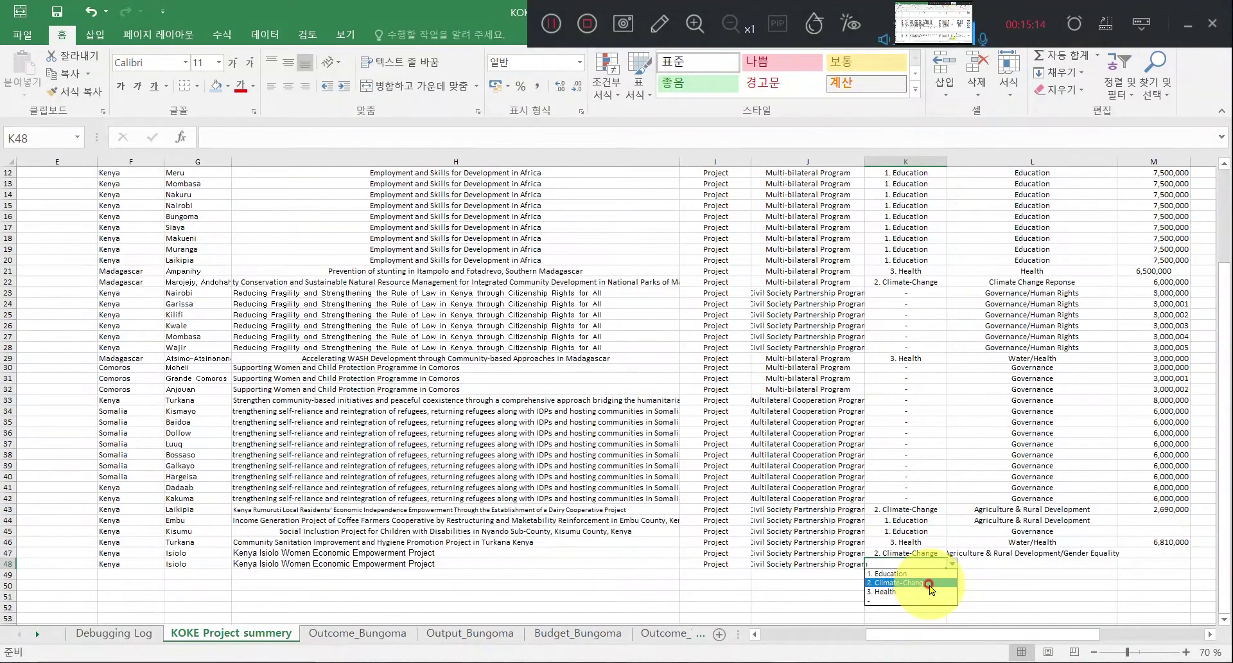
{"action": "left_click", "coordinate": [929, 583]}
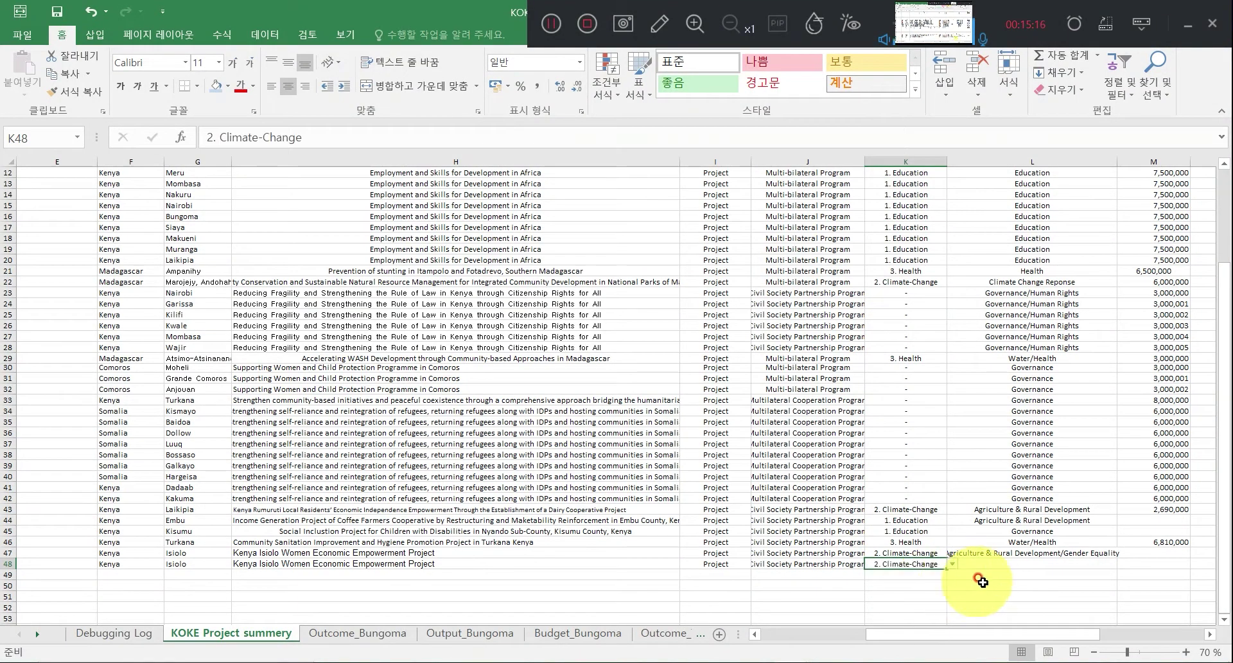
Choose Agriculture & Rural Development/Gender Equality as the sector in column L of row 48.
{"action": "left_click", "coordinate": [1090, 563]}
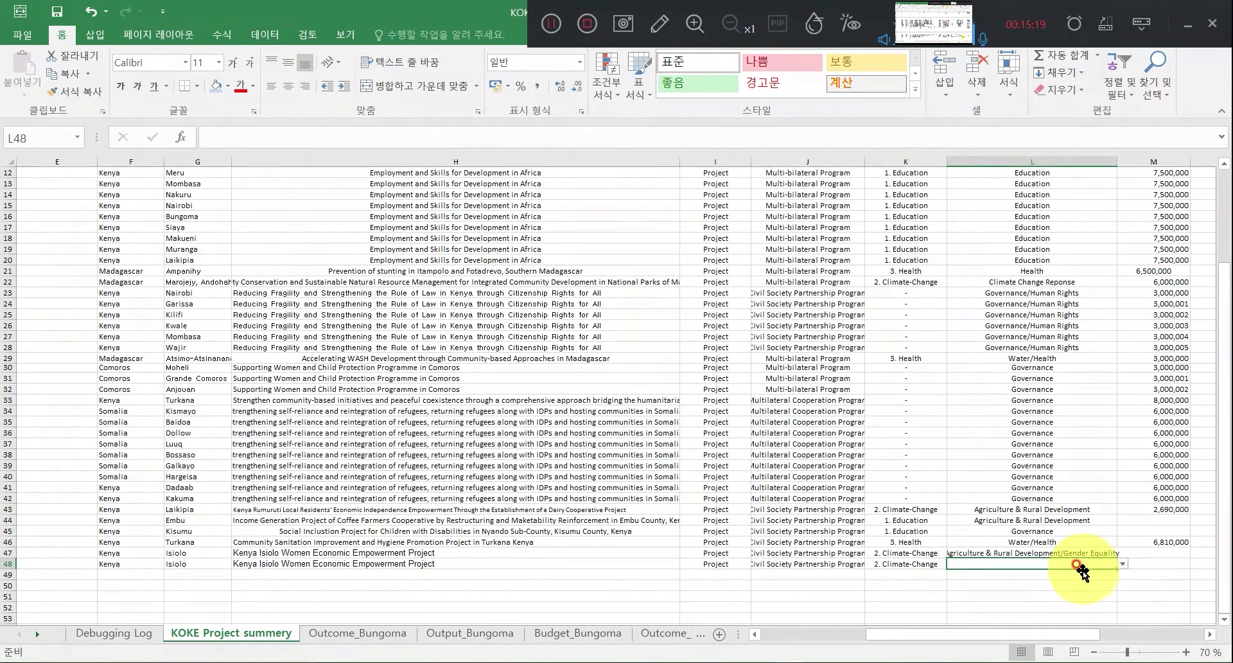
{"action": "left_click", "coordinate": [1122, 565]}
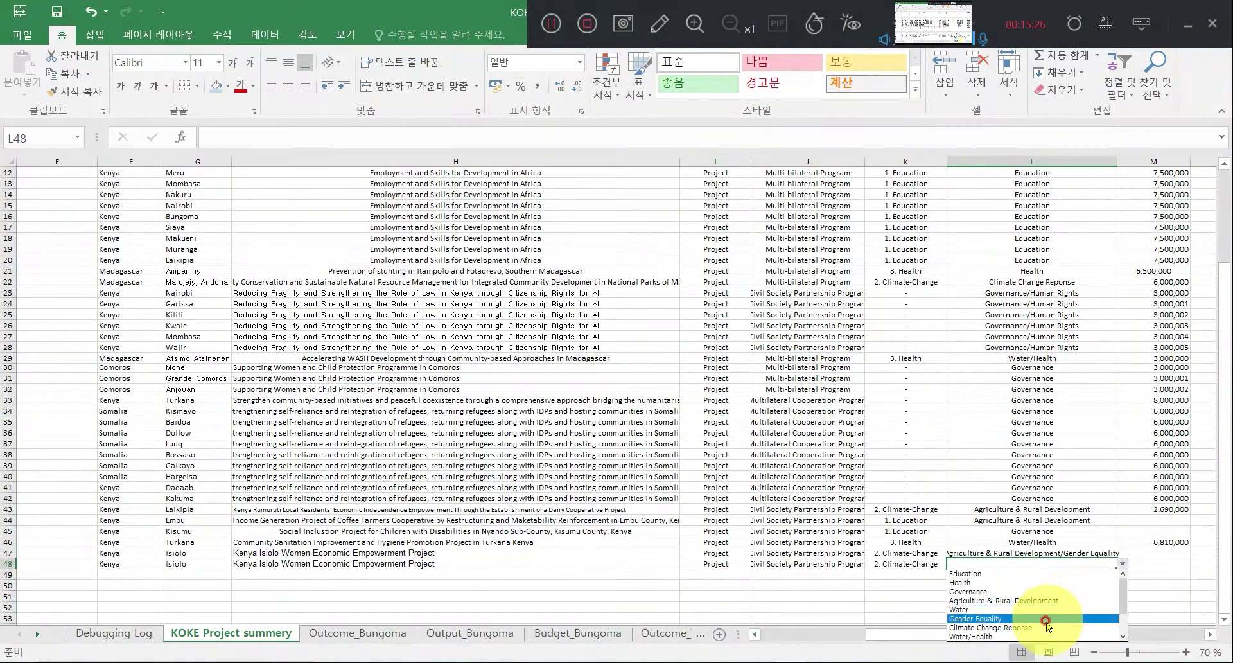
{"action": "left_click_drag", "start_coordinate": [1123, 578], "coordinate": [1127, 618]}
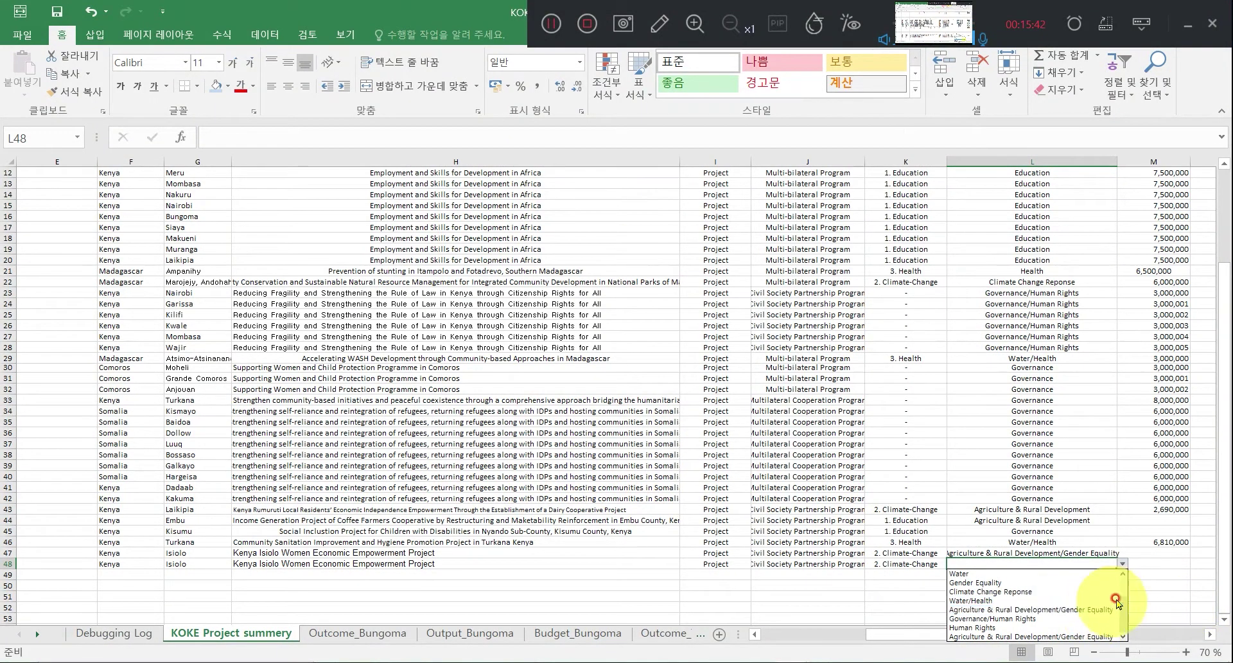
{"action": "left_click_drag", "start_coordinate": [1123, 600], "coordinate": [1126, 586]}
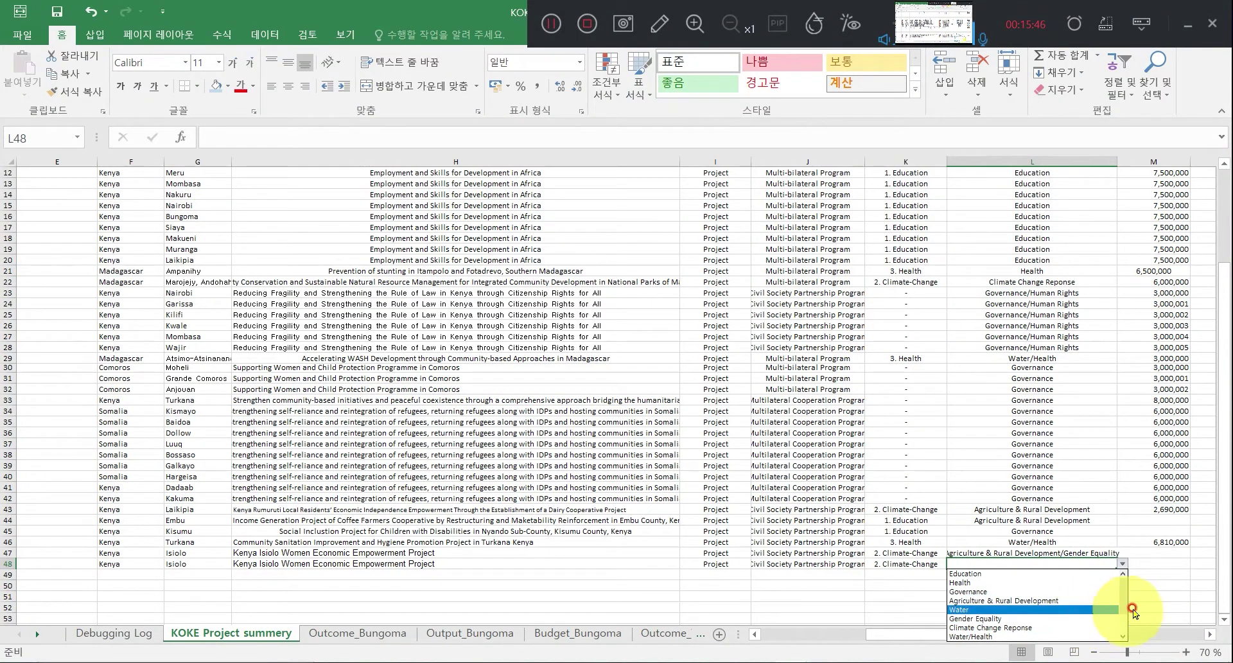
{"action": "left_click_drag", "start_coordinate": [1124, 589], "coordinate": [1129, 630]}
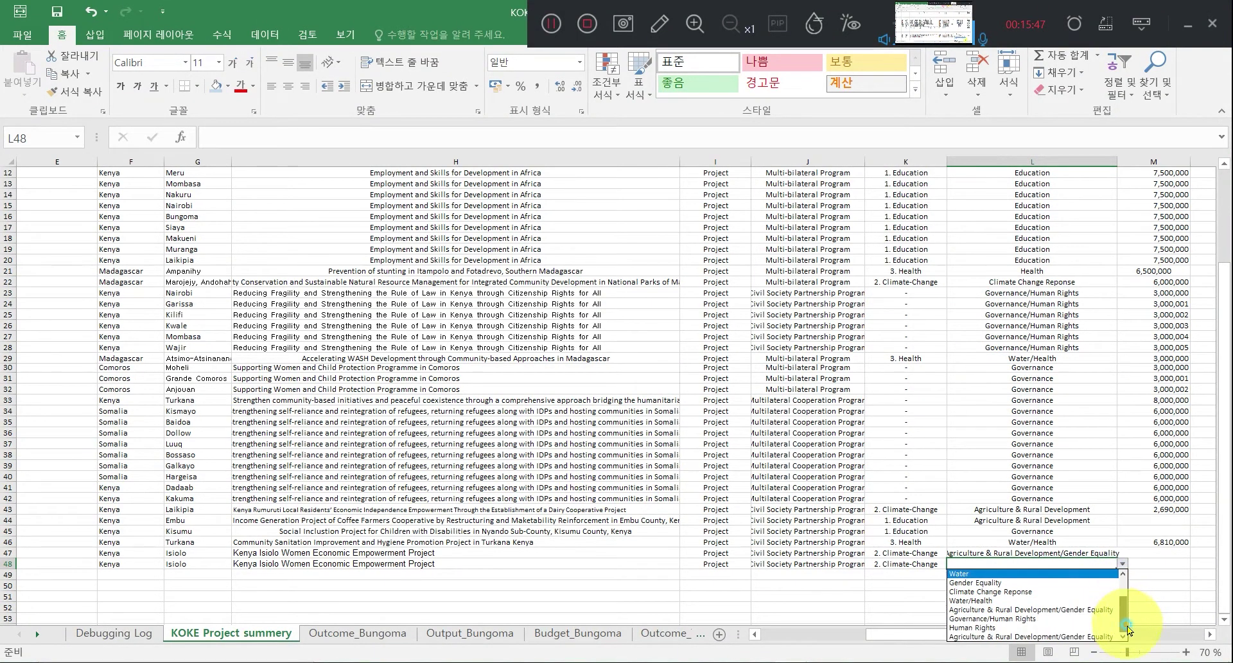
{"action": "left_click", "coordinate": [1077, 636]}
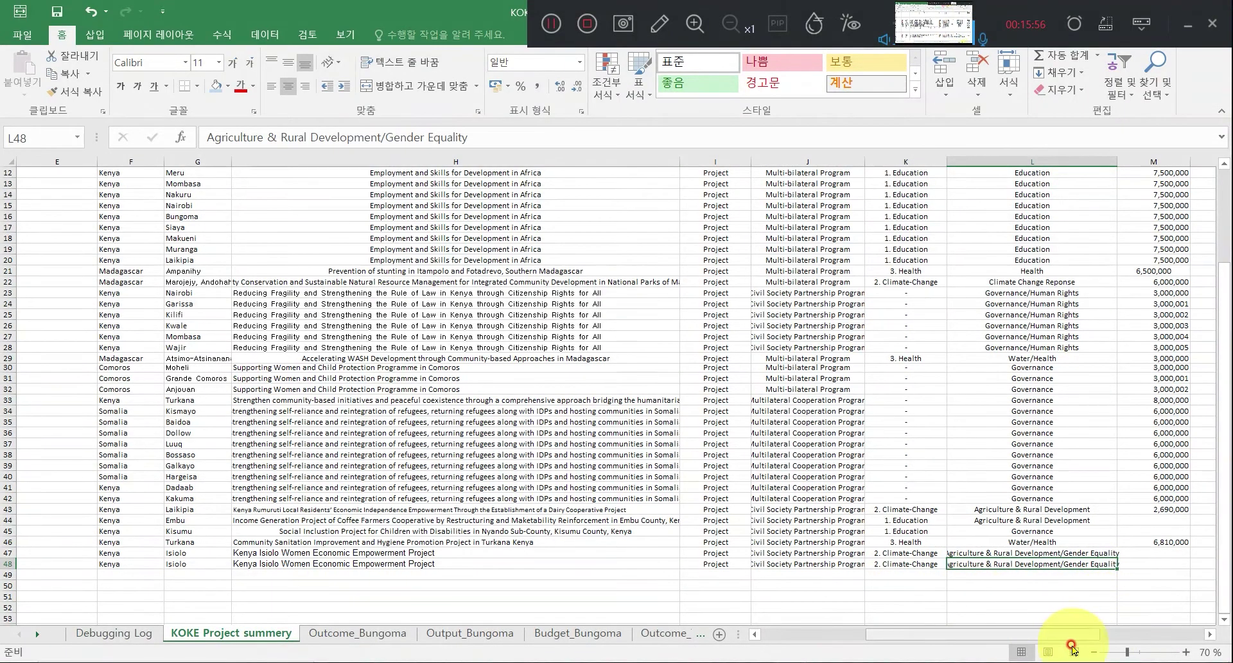
Leave column M blank in row 48 and enter 375,000,000 as the budget in column N.
{"action": "left_click_drag", "start_coordinate": [1033, 633], "coordinate": [1085, 634]}
{"action": "left_click", "coordinate": [1028, 567]}
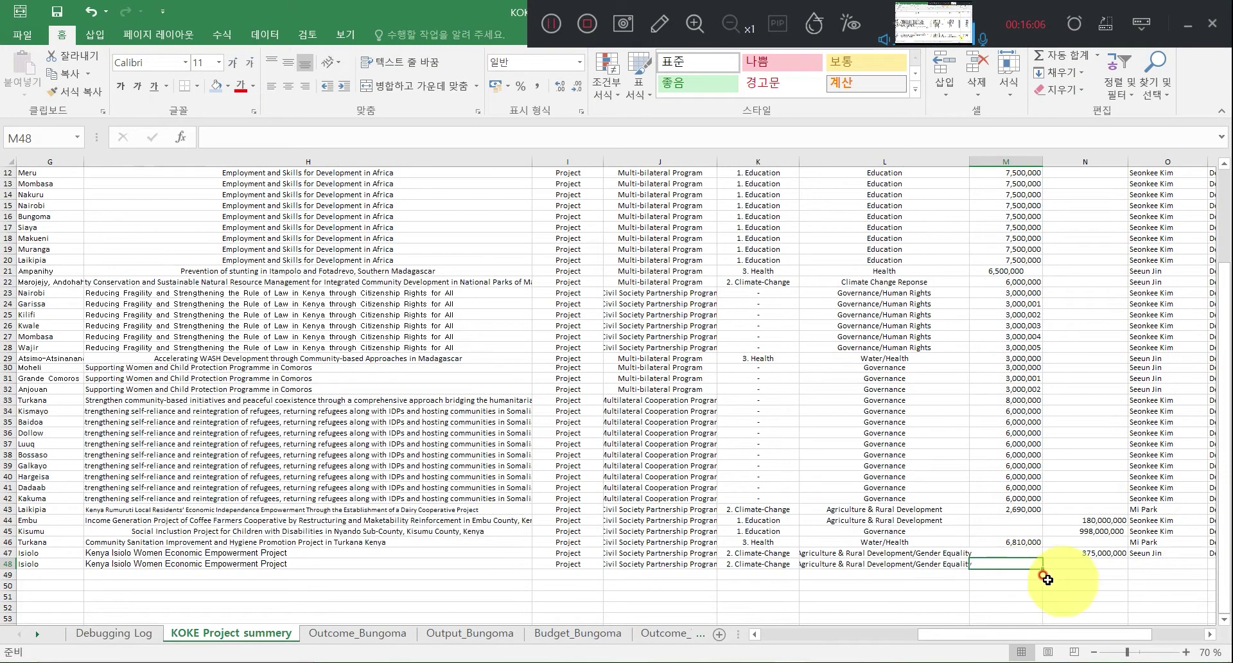
{"action": "left_click_drag", "start_coordinate": [1081, 596], "coordinate": [1108, 519]}
{"action": "left_click", "coordinate": [1096, 574]}
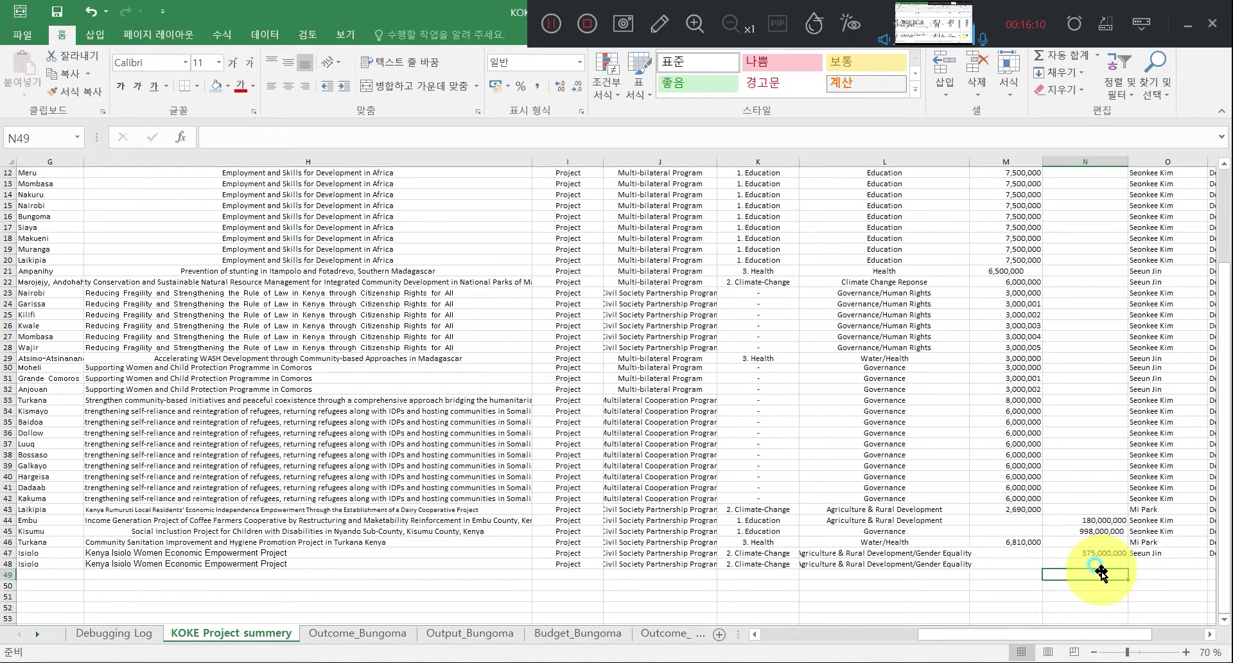
{"action": "left_click", "coordinate": [1084, 562]}
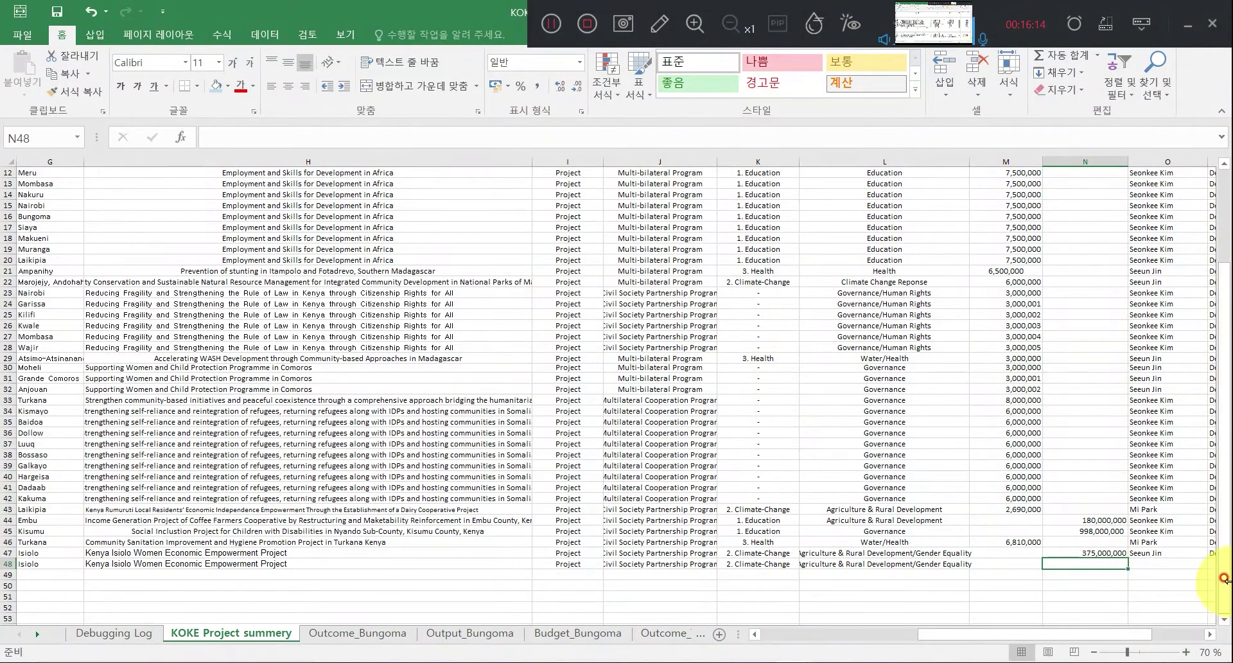
{"action": "type", "text": "375,000,000"}
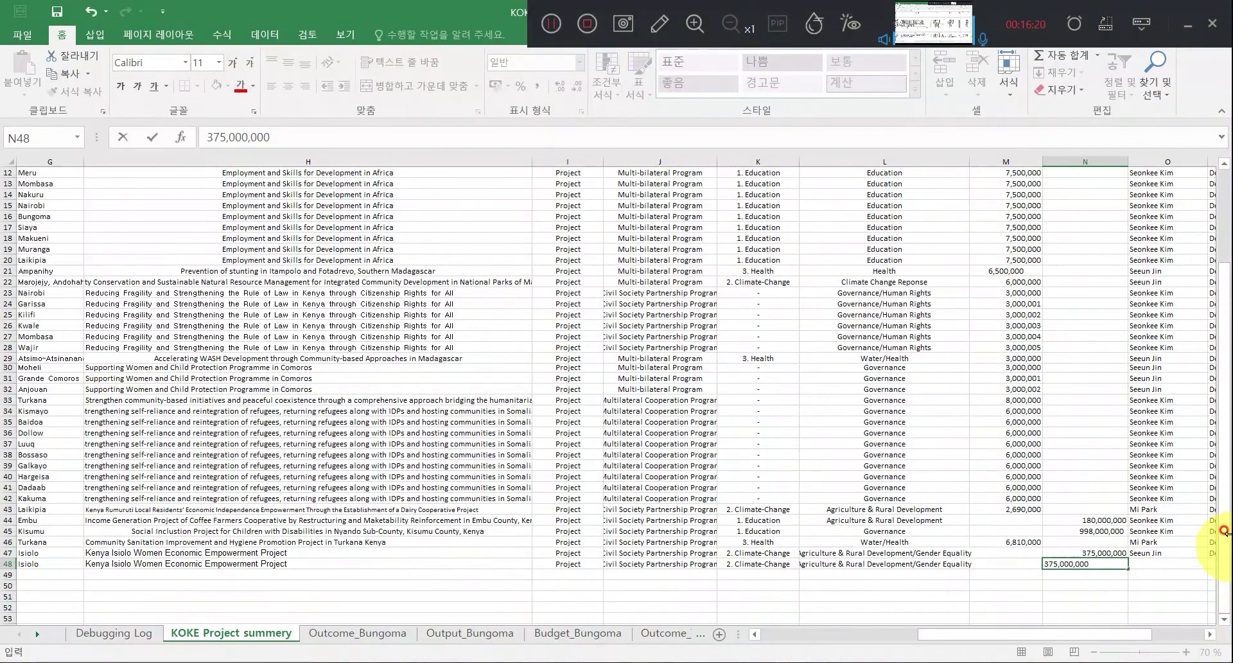
Choose the responsible staff member in column O of row 48, using the same person as in row 47.
{"action": "left_click", "coordinate": [1150, 564]}
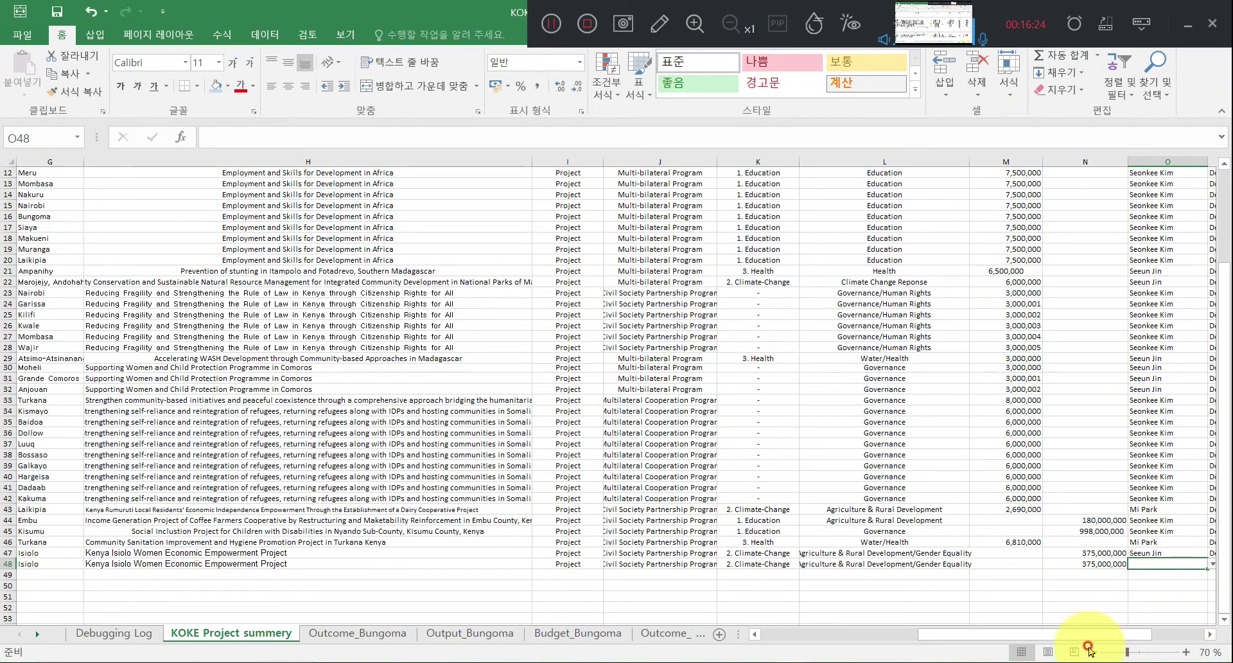
{"action": "left_click_drag", "start_coordinate": [1116, 635], "coordinate": [1132, 637]}
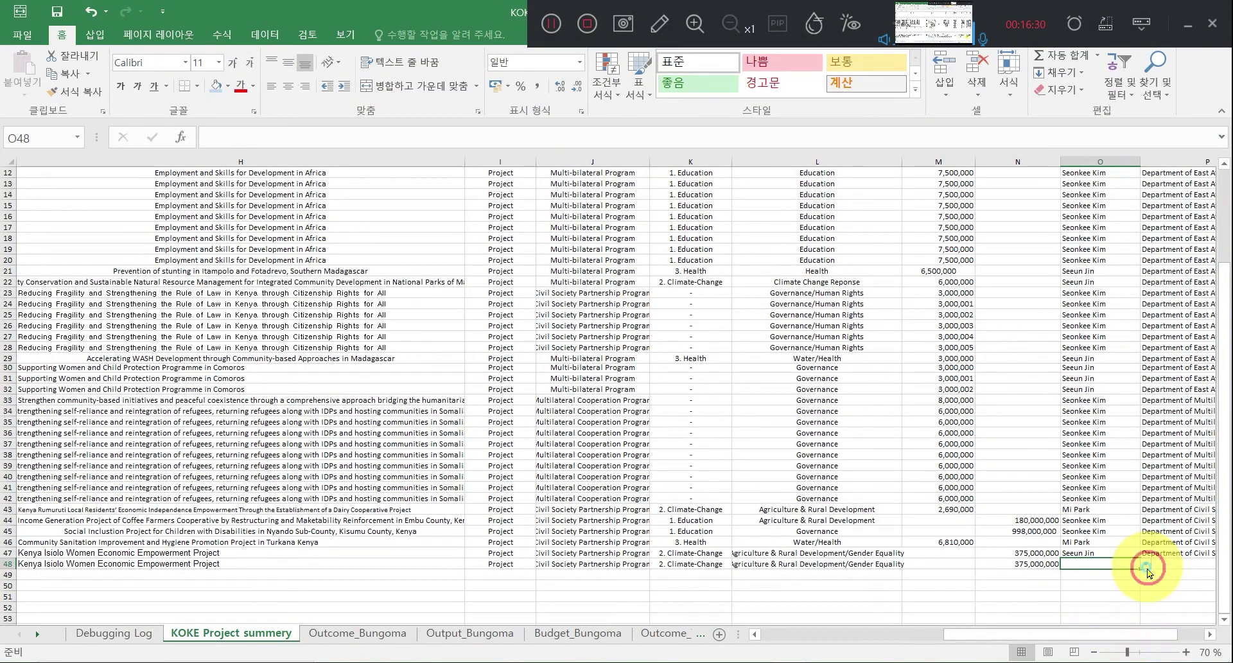
{"action": "left_click", "coordinate": [1145, 564]}
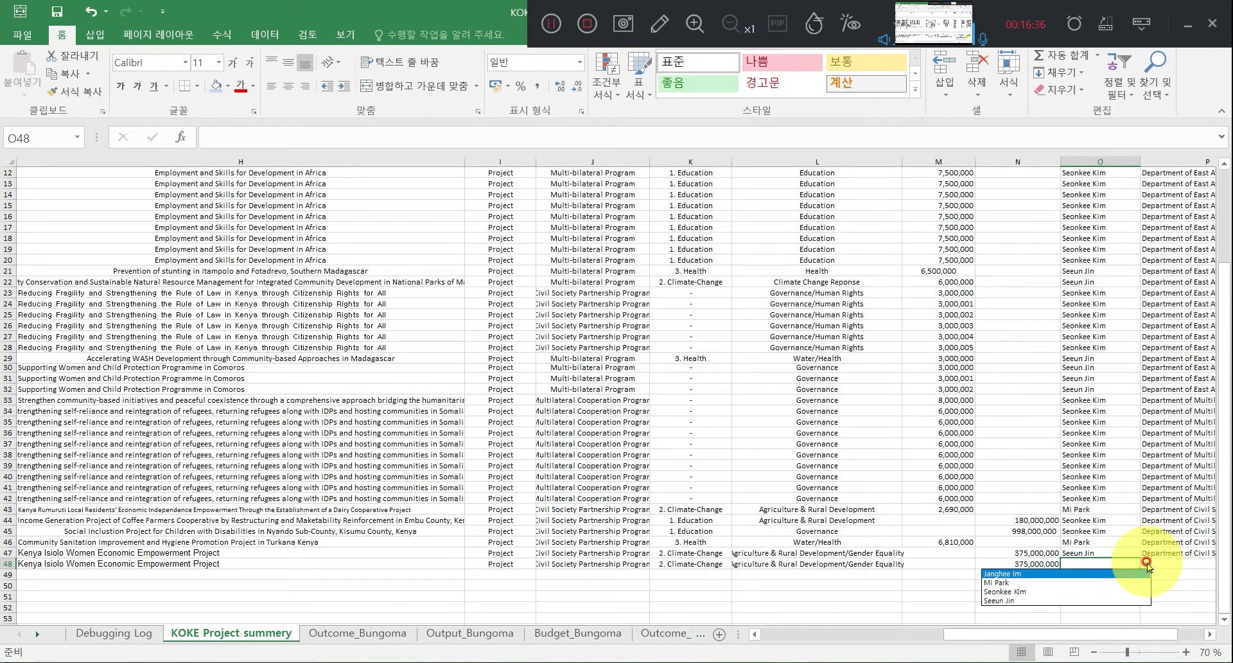
{"action": "left_click", "coordinate": [1106, 591]}
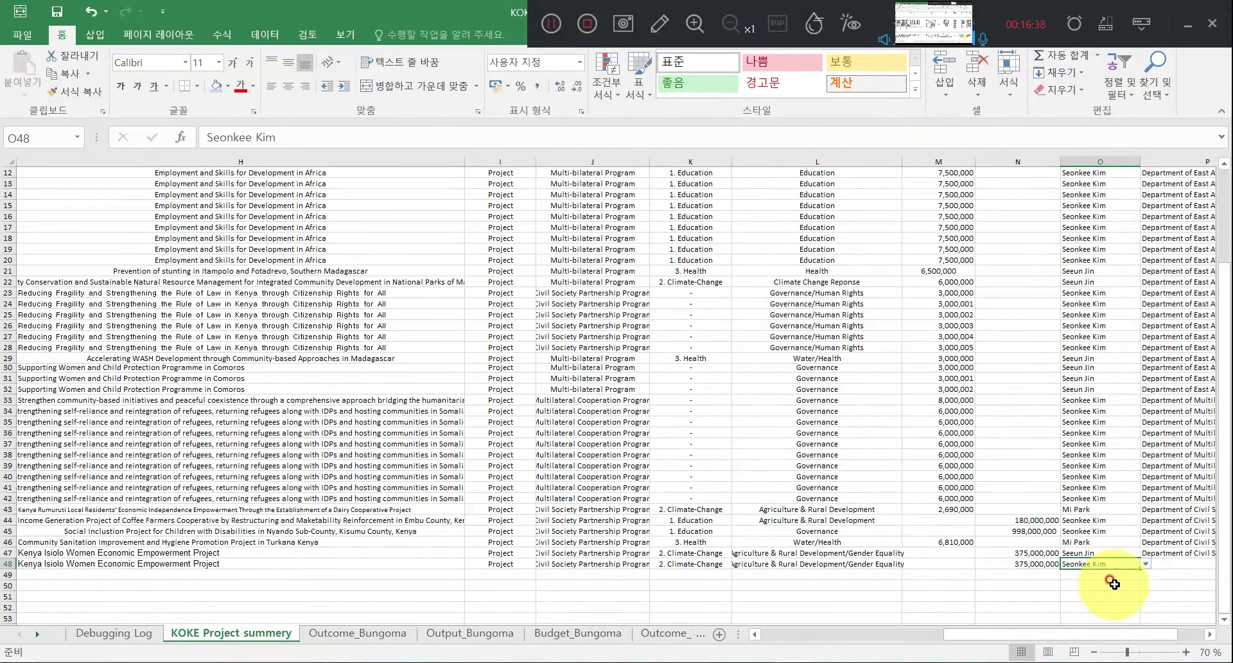
{"action": "left_click", "coordinate": [1146, 565]}
{"action": "left_click", "coordinate": [1103, 594]}
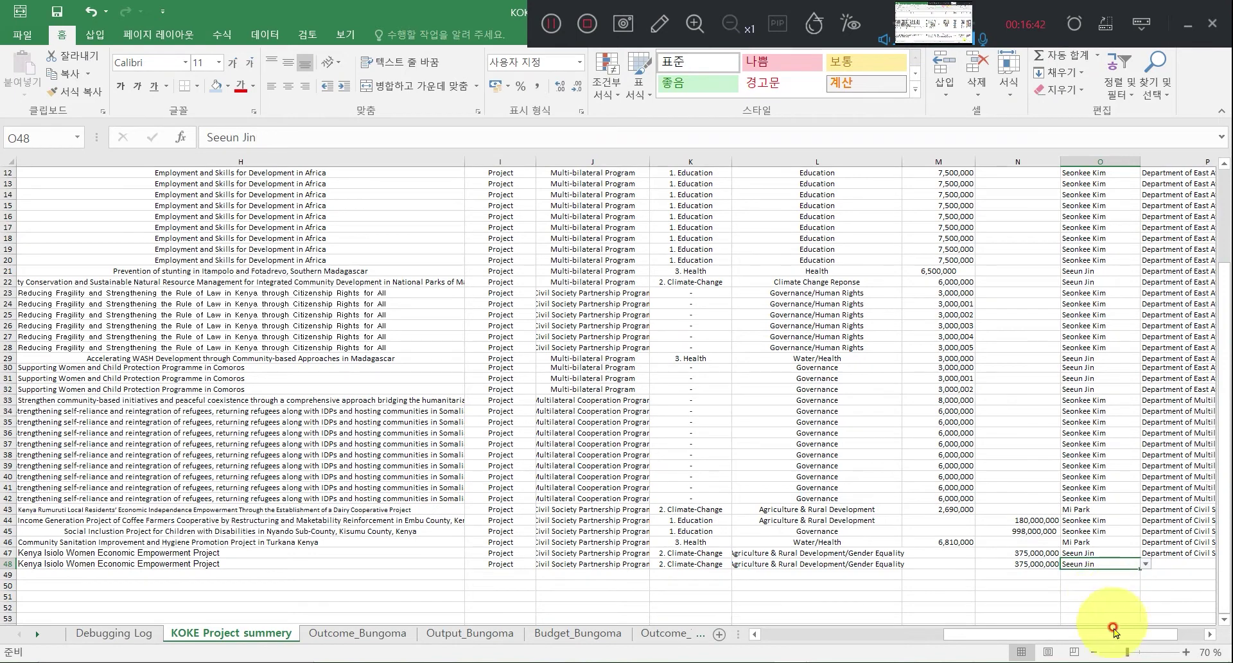
Choose Department of Civil Society Partnership as the department in column P of row 48.
{"action": "left_click_drag", "start_coordinate": [1114, 631], "coordinate": [1169, 633]}
{"action": "left_click", "coordinate": [780, 561]}
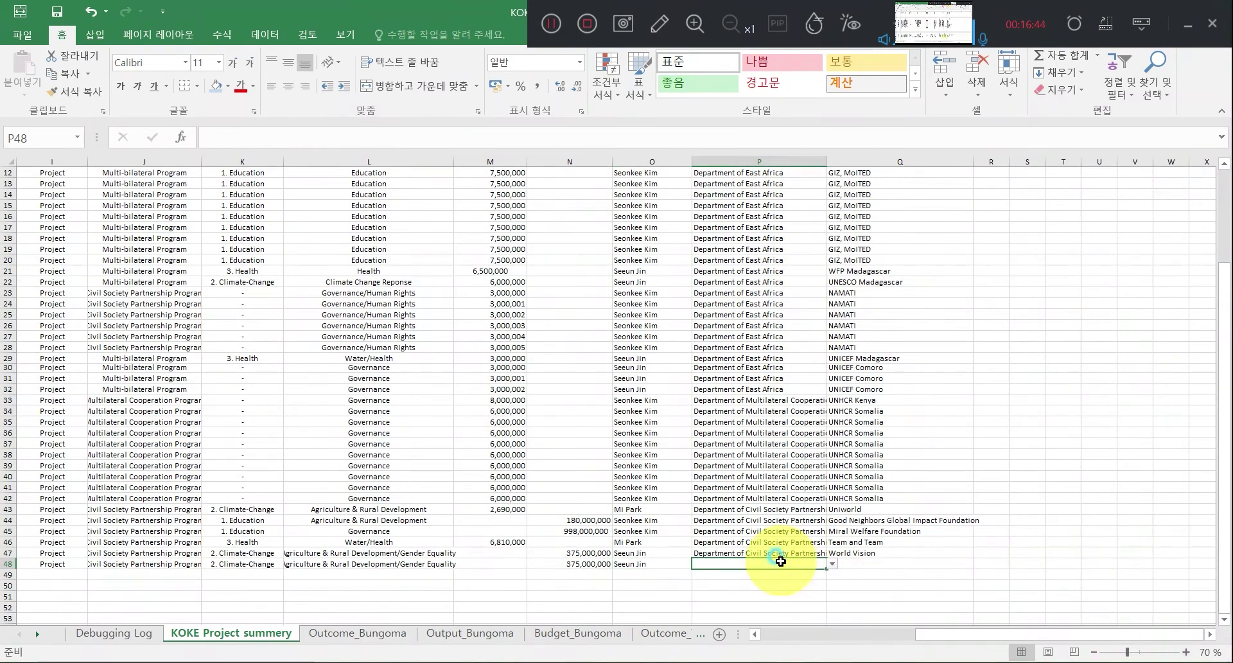
{"action": "left_click", "coordinate": [831, 563]}
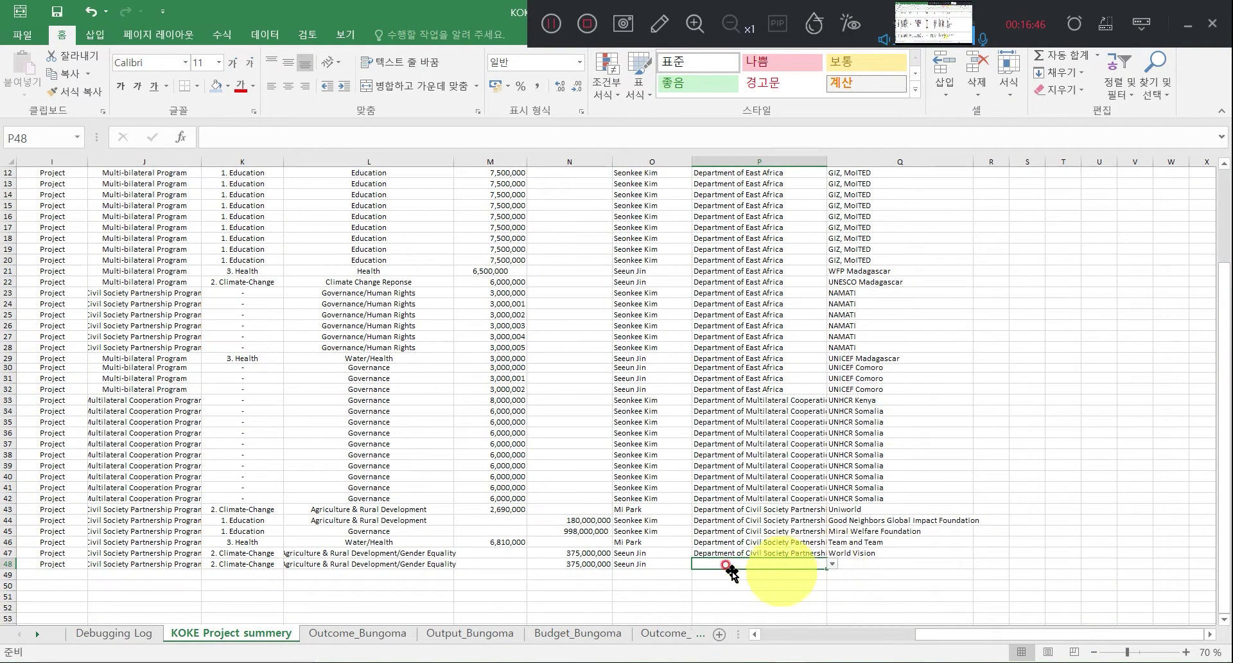
{"action": "left_click", "coordinate": [817, 564]}
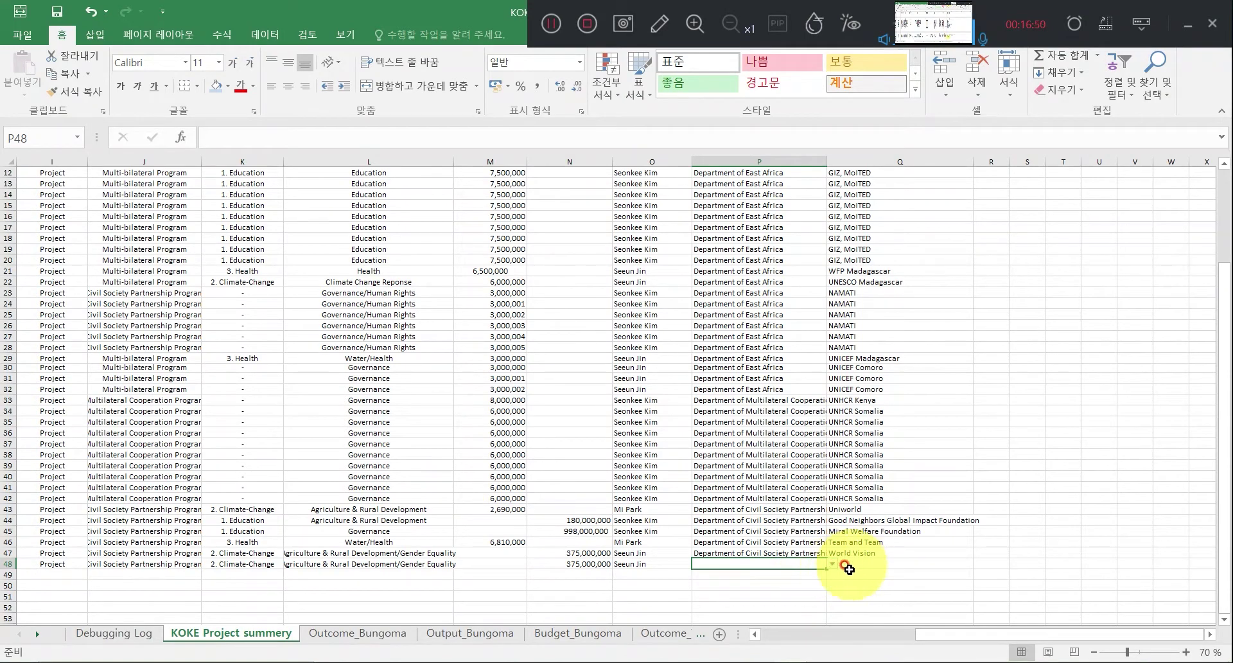
{"action": "left_click", "coordinate": [831, 564]}
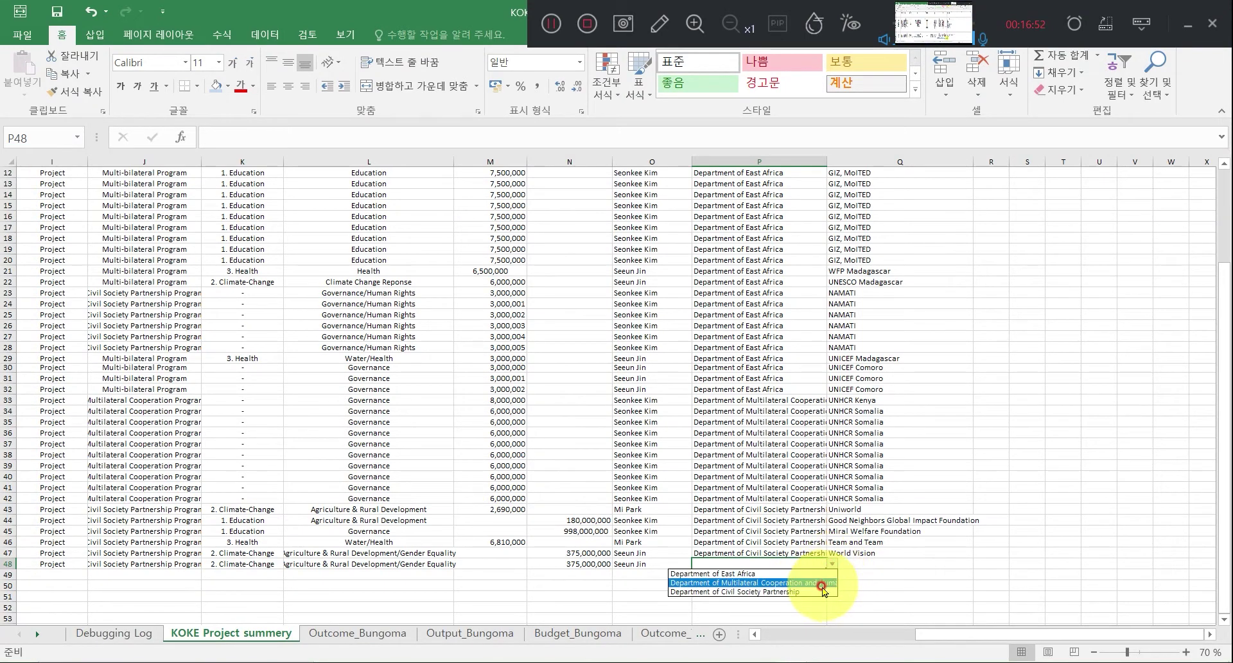
{"action": "left_click", "coordinate": [817, 592]}
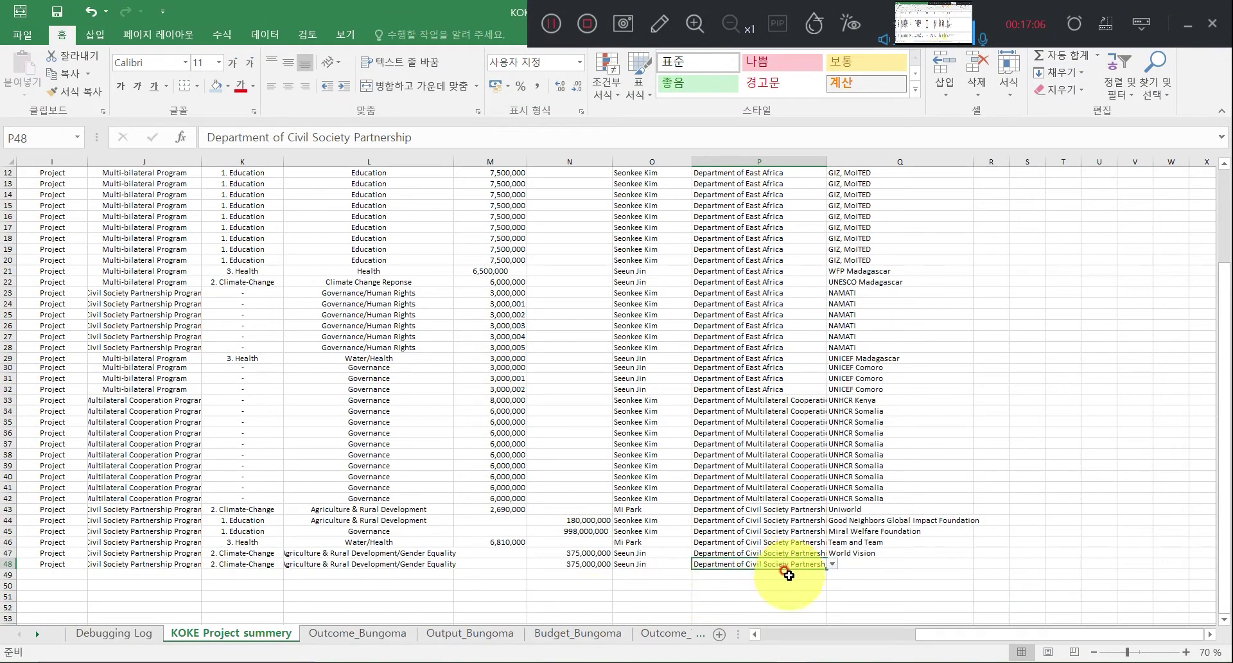
Enter World Vision as the partner organisation in column Q of row 48.
{"action": "left_click", "coordinate": [957, 564]}
{"action": "type", "text": "p"}
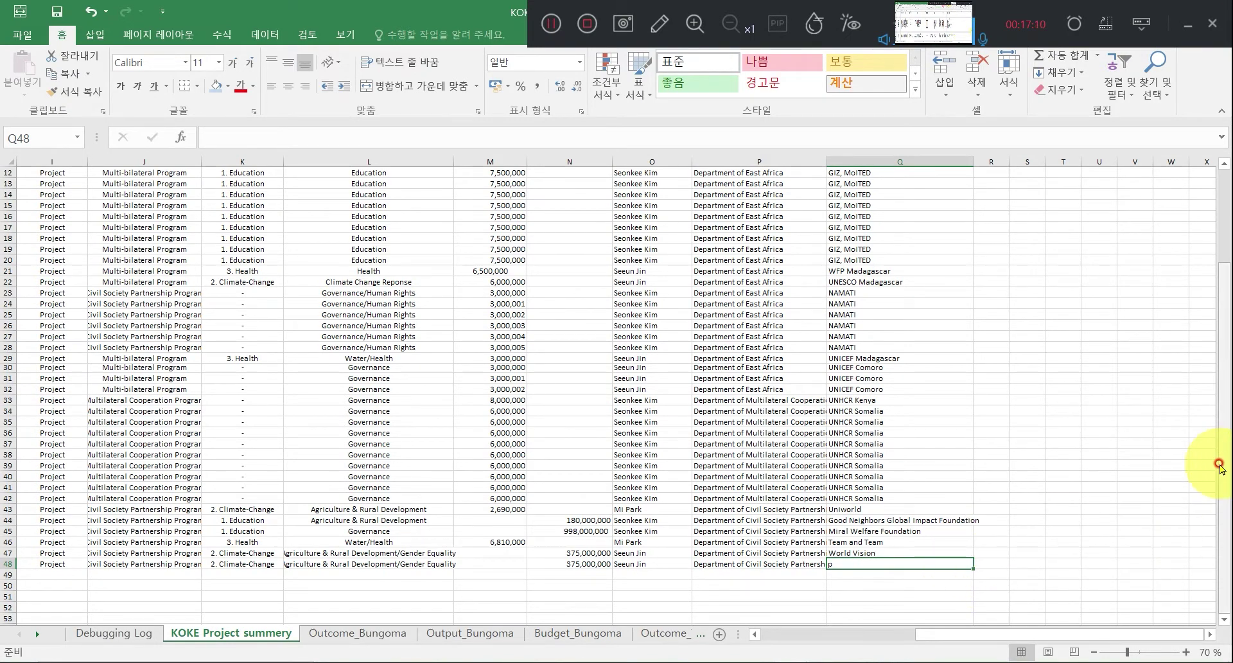
{"action": "key", "text": "BackSpace"}
{"action": "type", "text": "World Vision"}
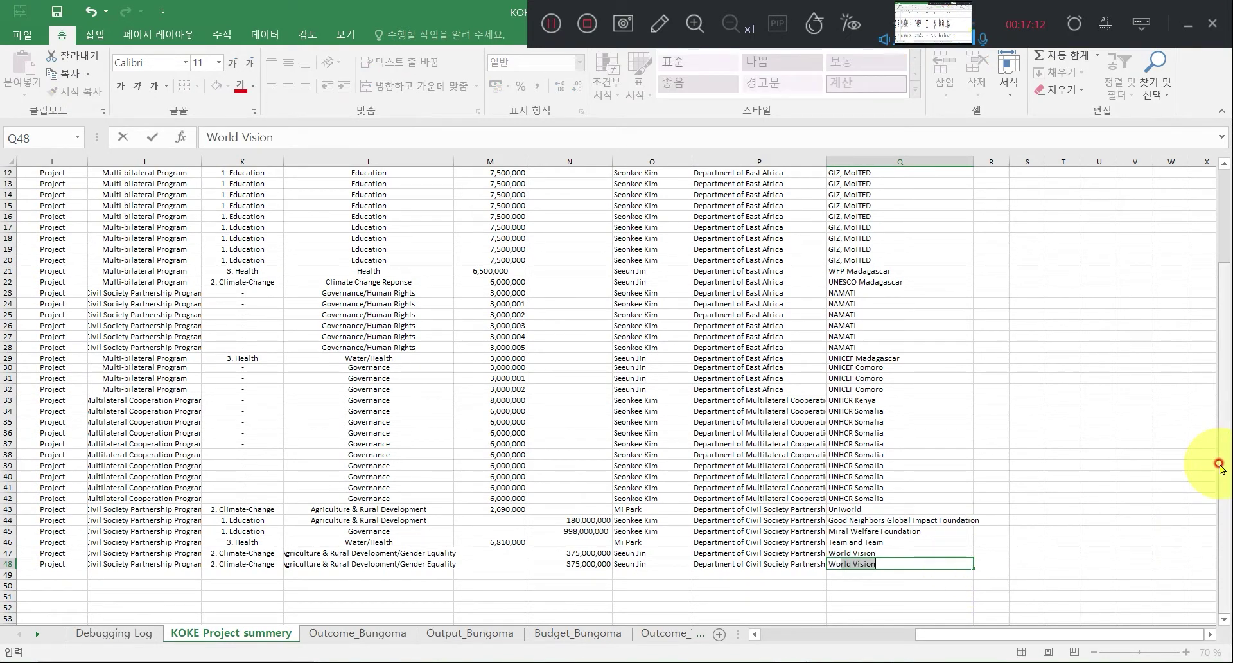
{"action": "key", "text": "Return"}
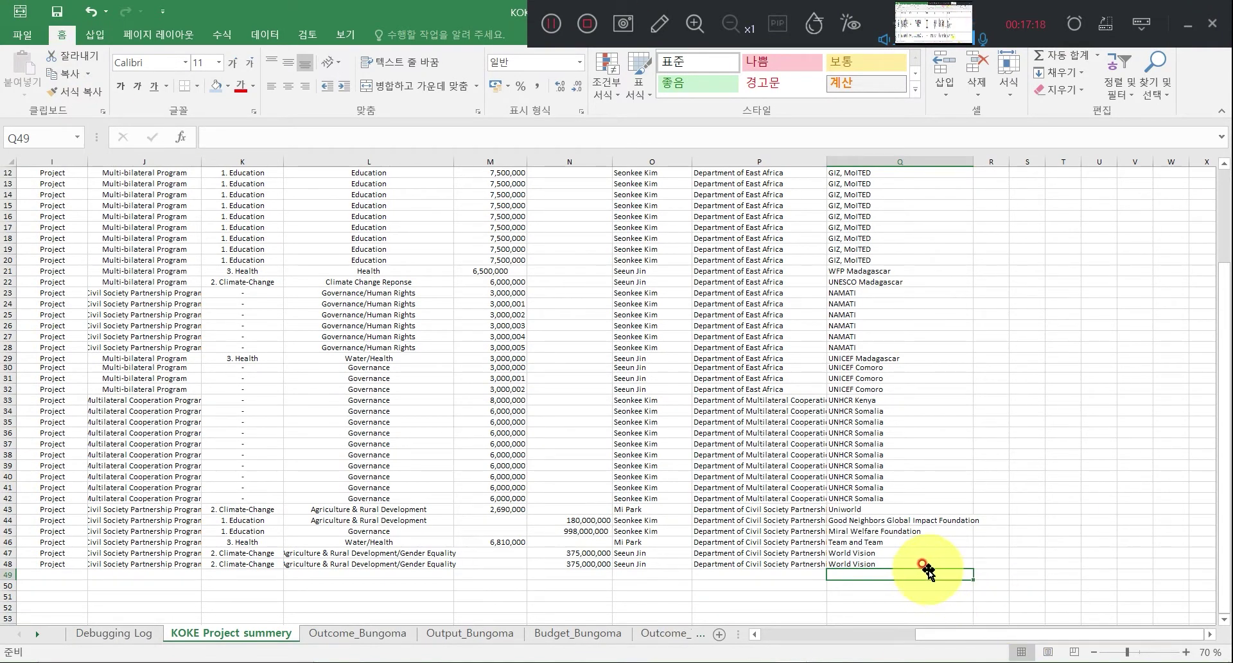
Clear the contents of the sample project record across row 48.
{"action": "left_click_drag", "start_coordinate": [927, 565], "coordinate": [3, 561]}
{"action": "key", "text": "Delete"}
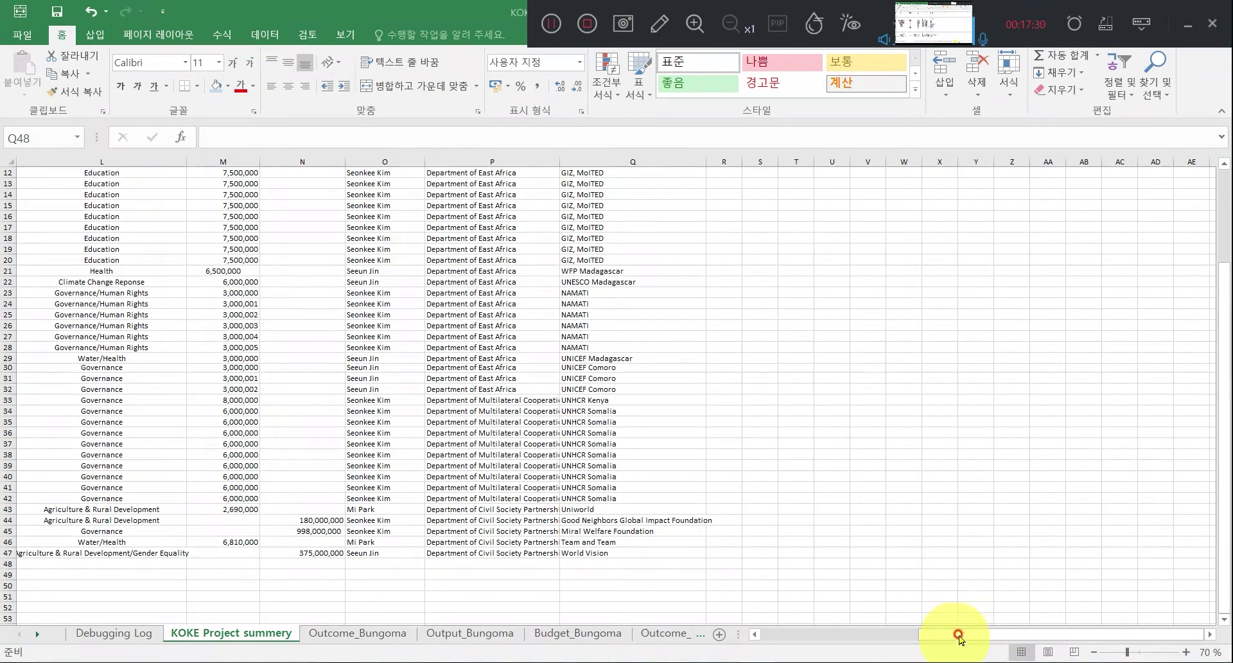
{"action": "left_click", "coordinate": [959, 635]}
{"action": "left_click", "coordinate": [756, 637]}
{"action": "left_click", "coordinate": [755, 638]}
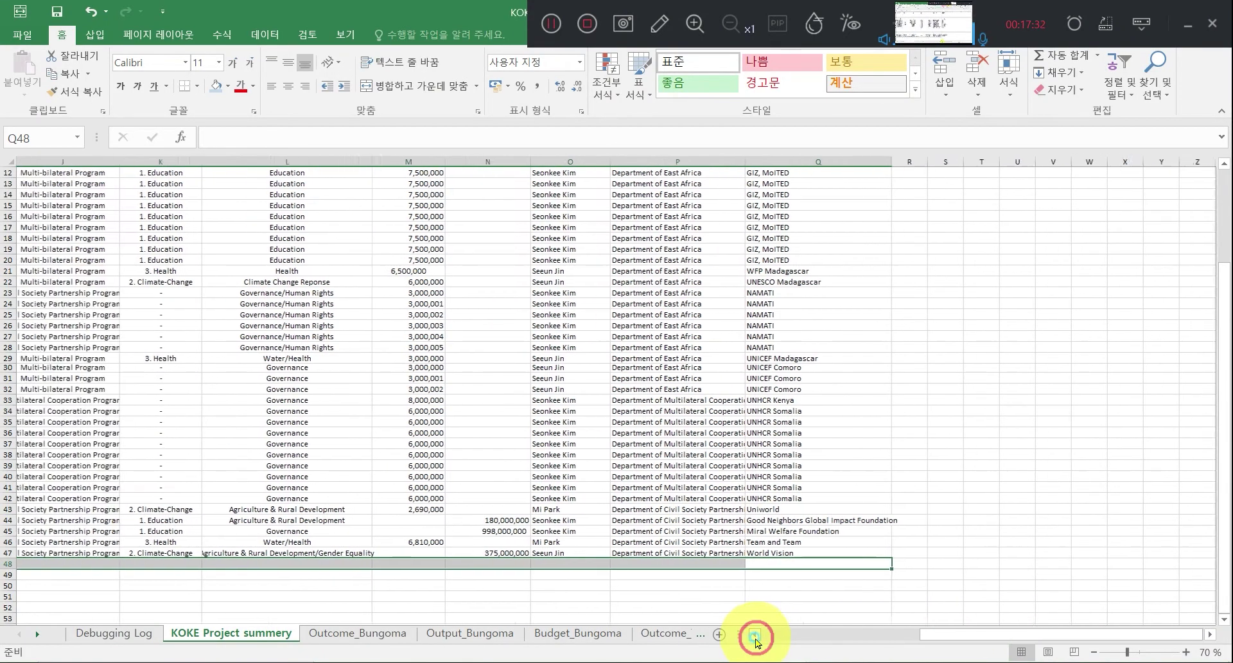
{"action": "left_click", "coordinate": [756, 639]}
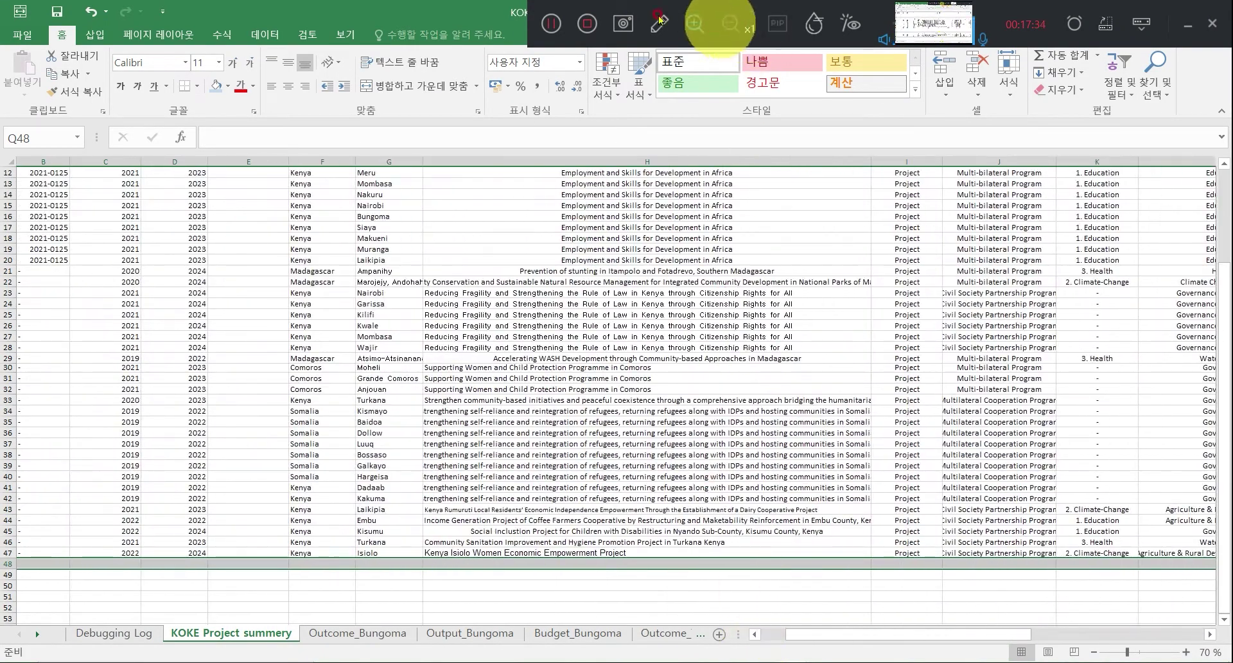
{"action": "left_click", "coordinate": [555, 24]}
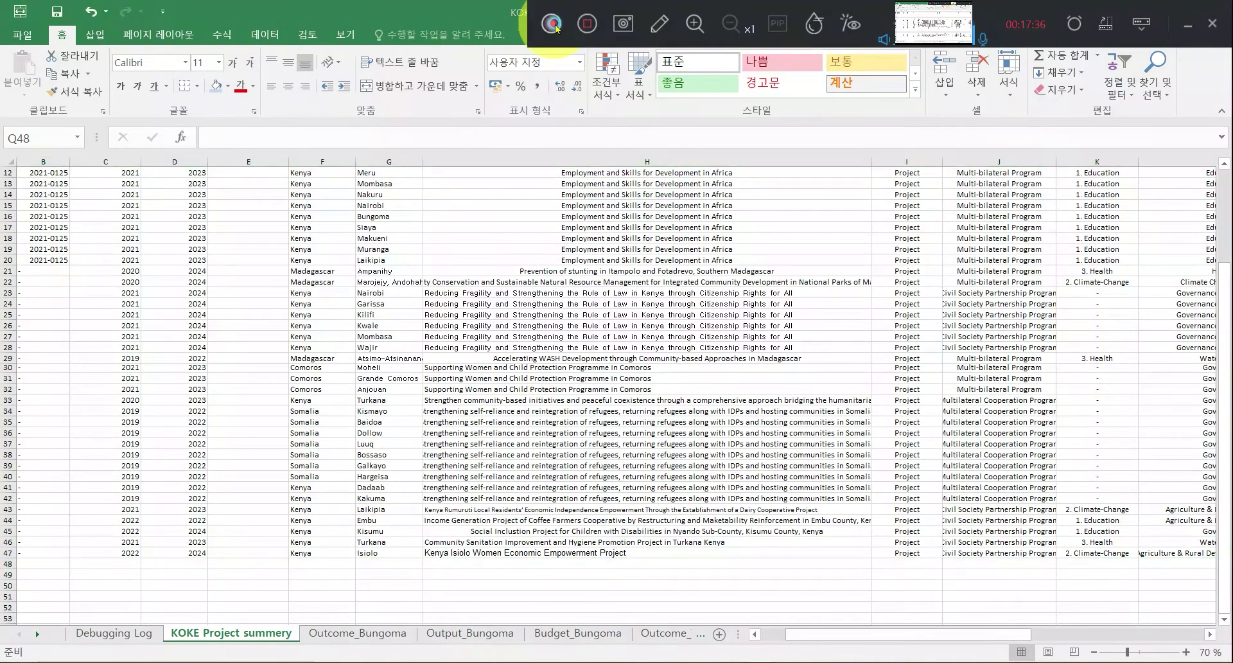
Examine the country options in the dropdown list of cell F47.
{"action": "left_click", "coordinate": [411, 552]}
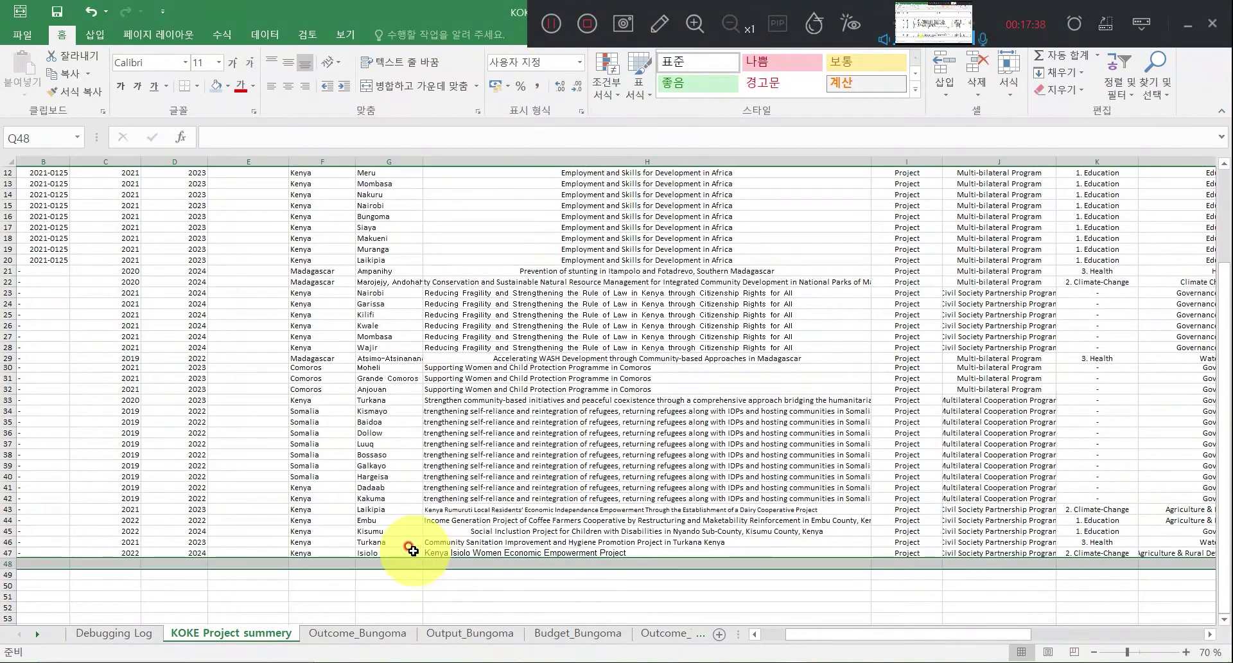
{"action": "left_click", "coordinate": [323, 552]}
{"action": "scroll", "coordinate": [387, 557], "scroll_direction": "up", "scroll_amount": 2, "text": "ctrl"}
{"action": "scroll", "coordinate": [413, 578], "scroll_direction": "down", "scroll_amount": 1}
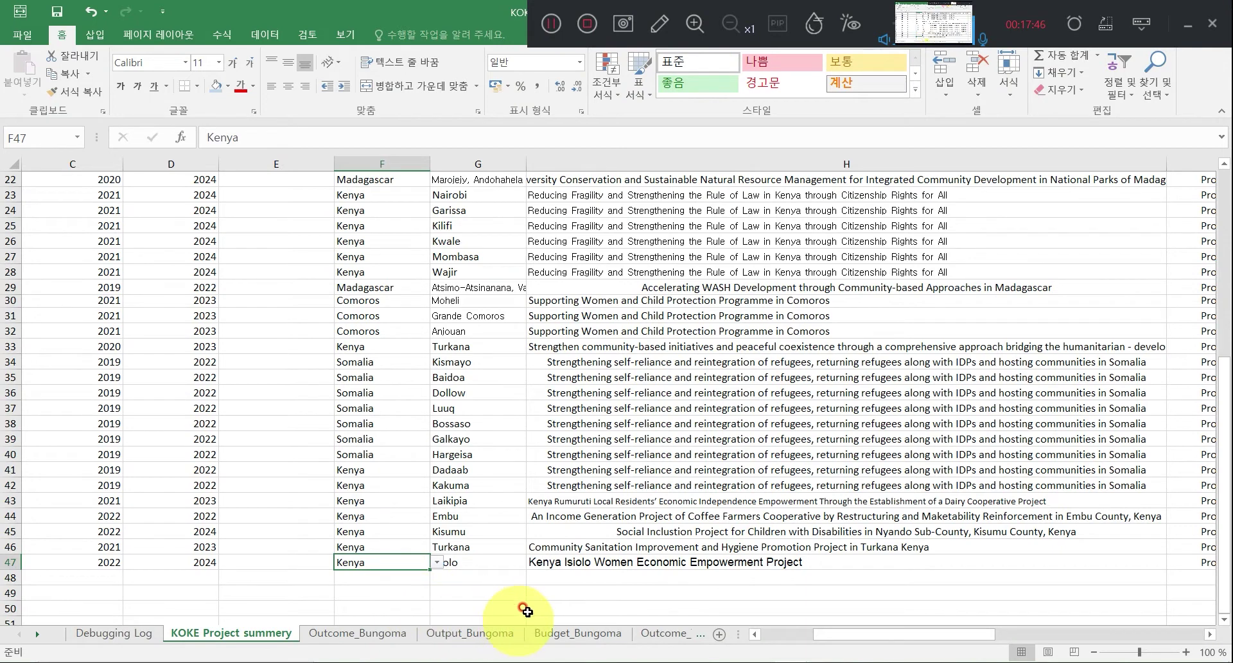
{"action": "left_click", "coordinate": [437, 563]}
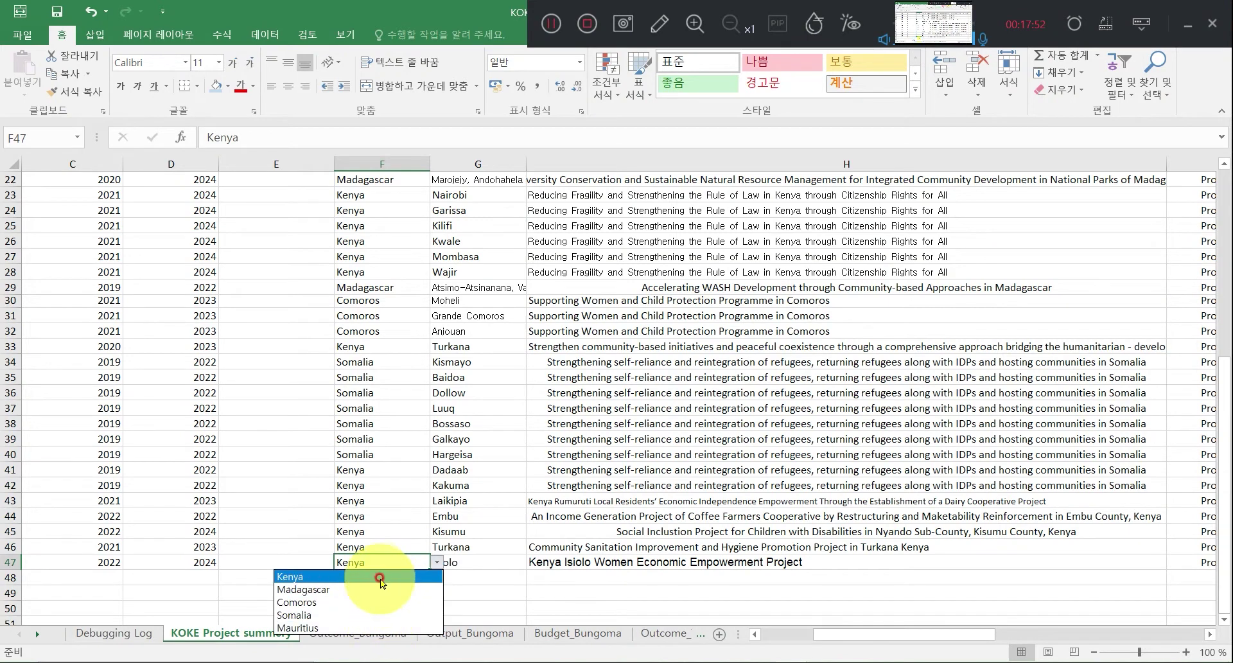
{"action": "left_click", "coordinate": [435, 560]}
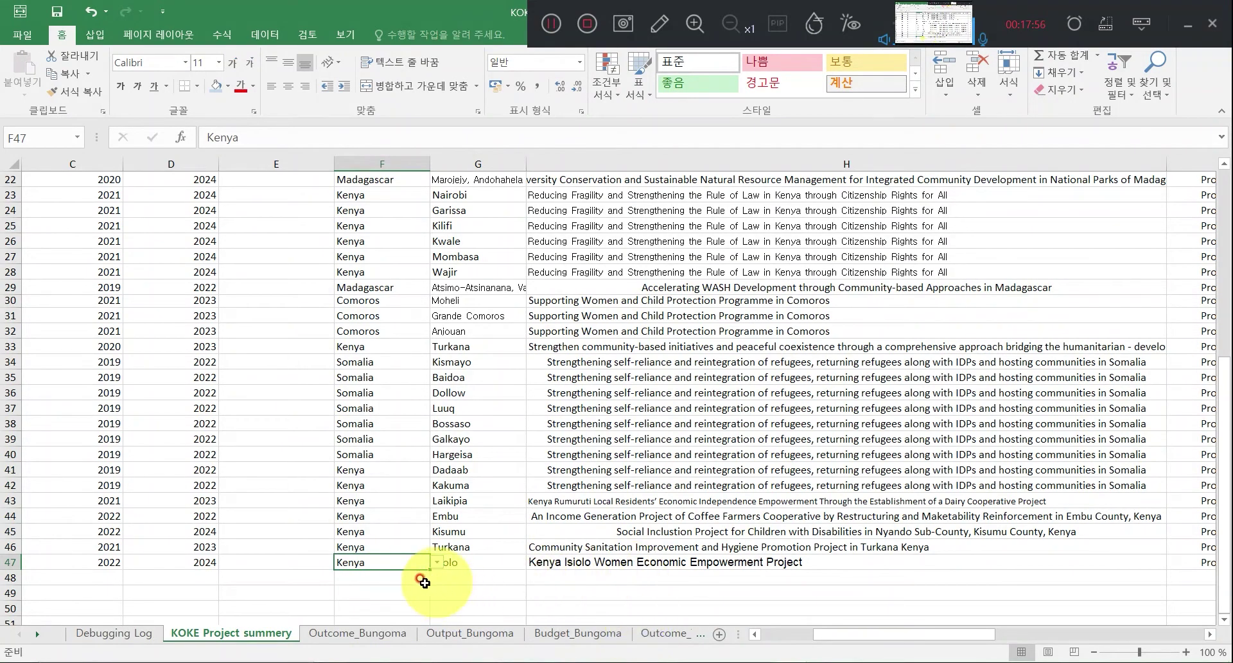
Choose Kenya from the country dropdown list in cell F48.
{"action": "left_click", "coordinate": [418, 579]}
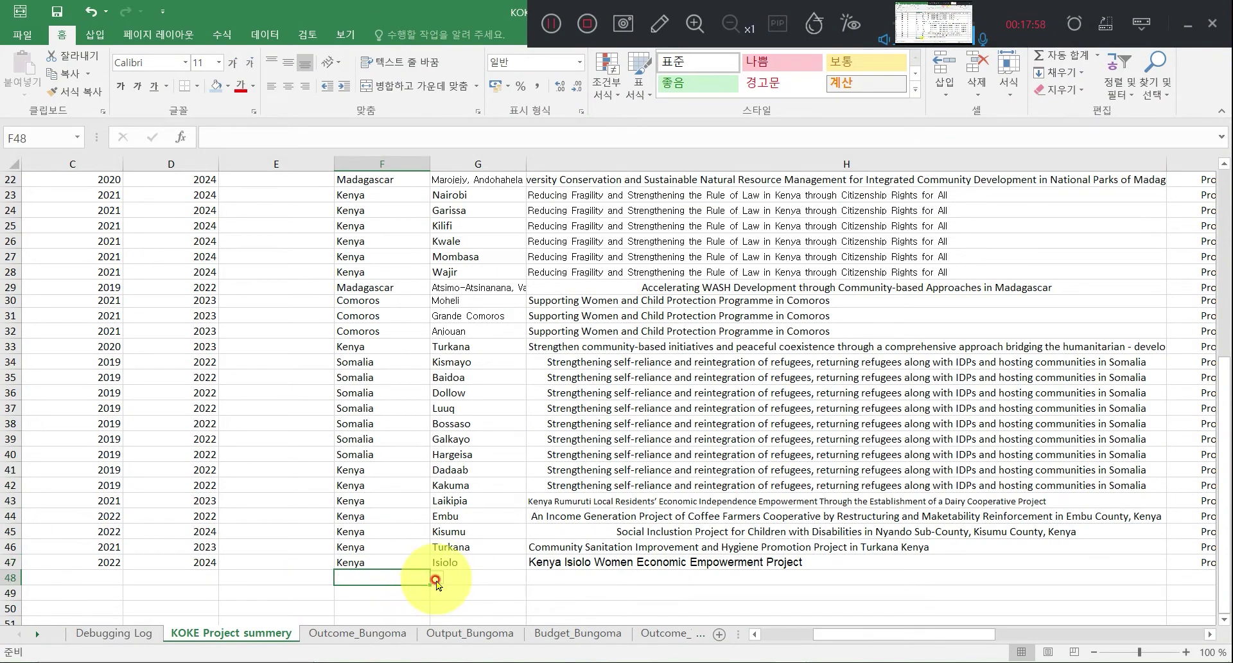
{"action": "left_click", "coordinate": [436, 577]}
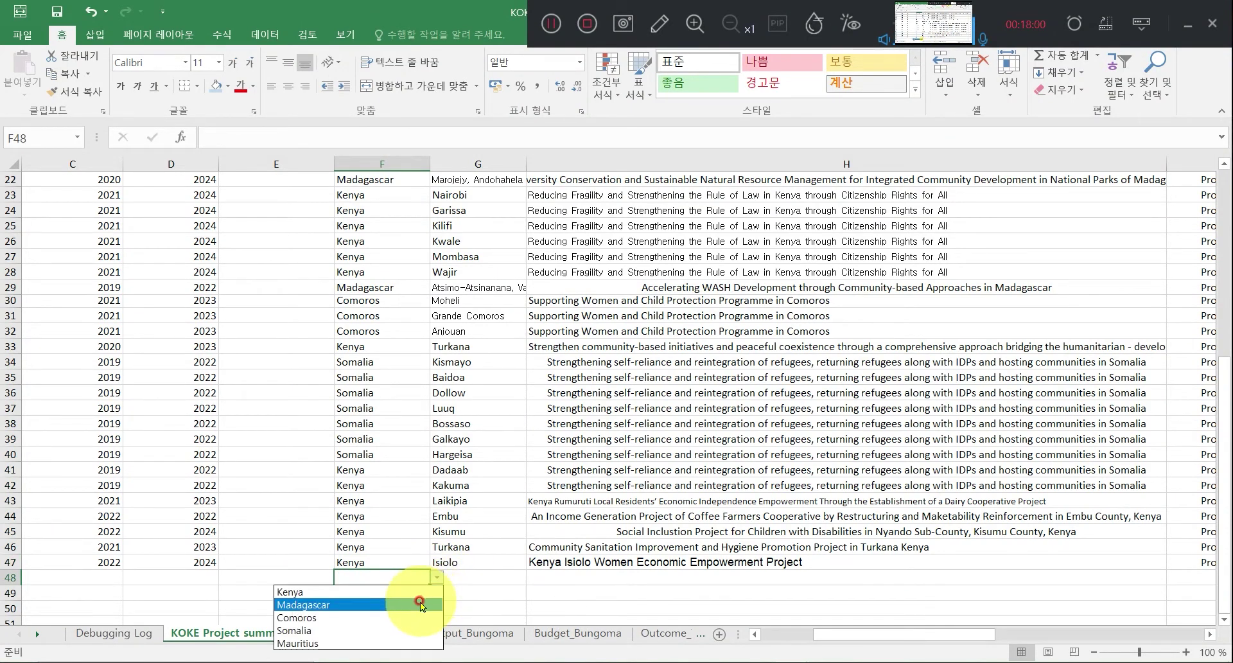
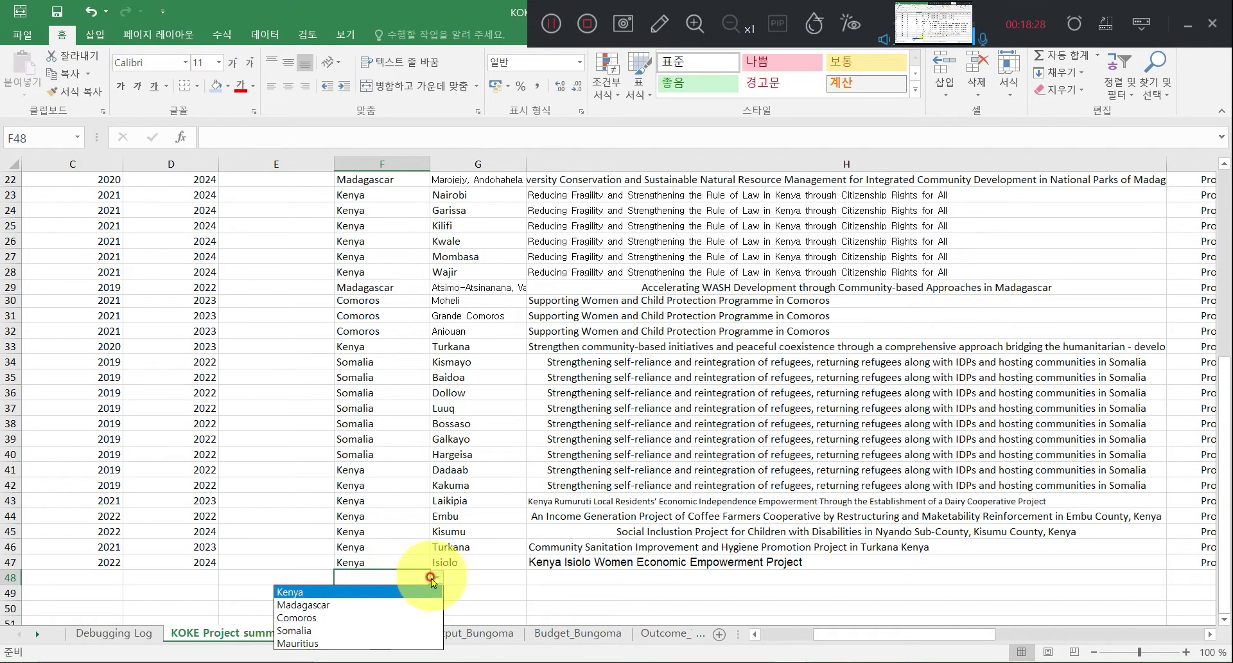
{"action": "key", "text": "Escape"}
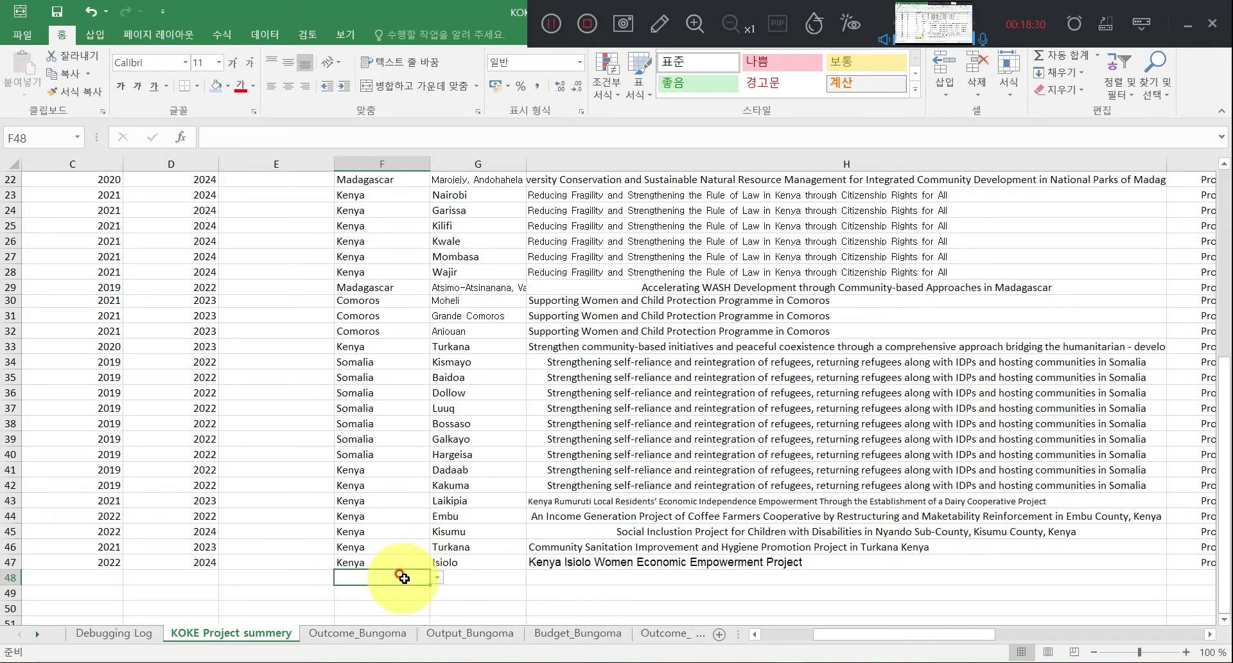
{"action": "left_click", "coordinate": [436, 576]}
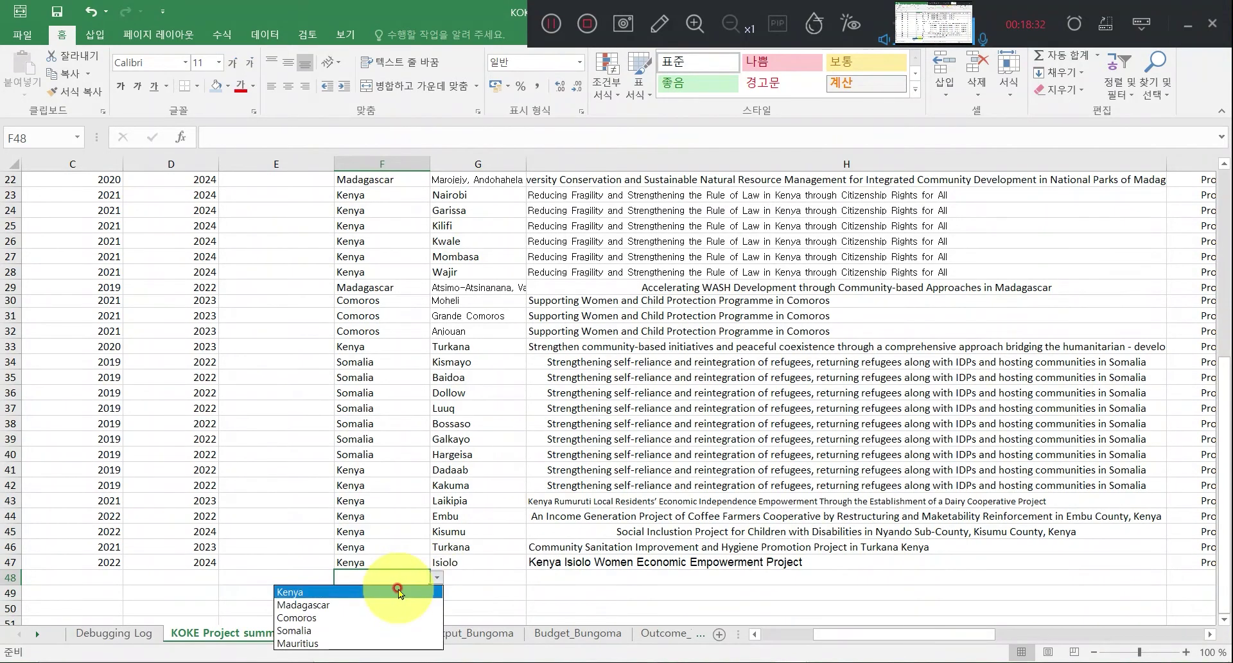
{"action": "left_click", "coordinate": [398, 591]}
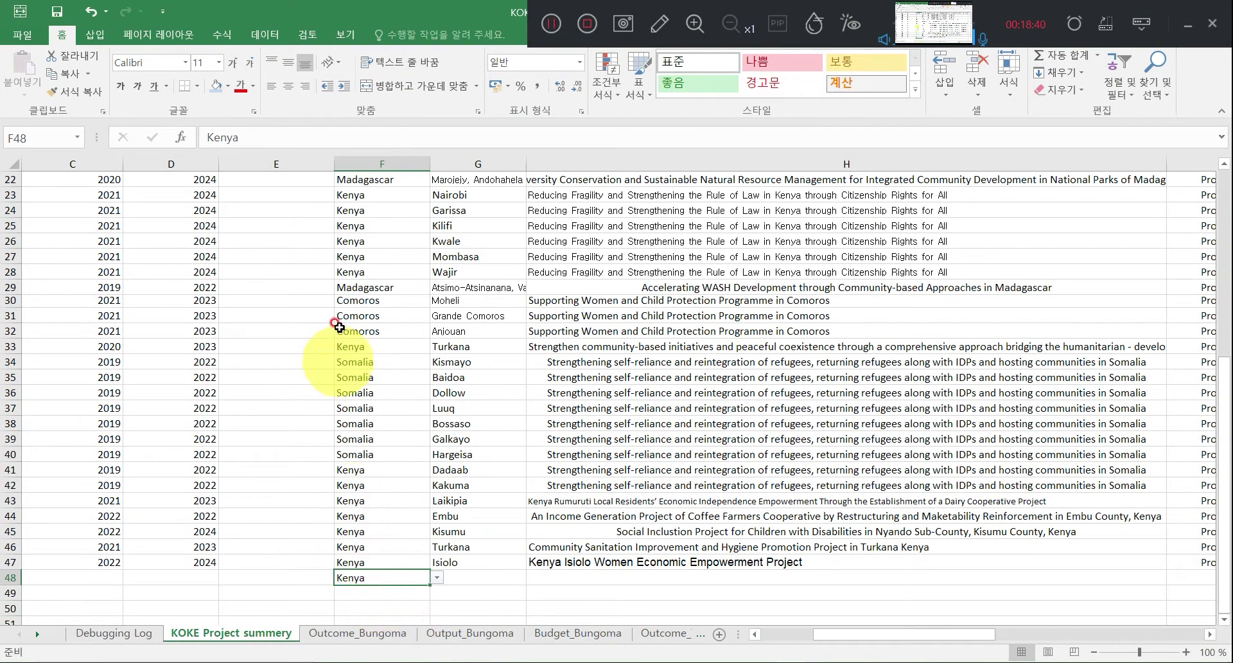
{"action": "left_click", "coordinate": [436, 578]}
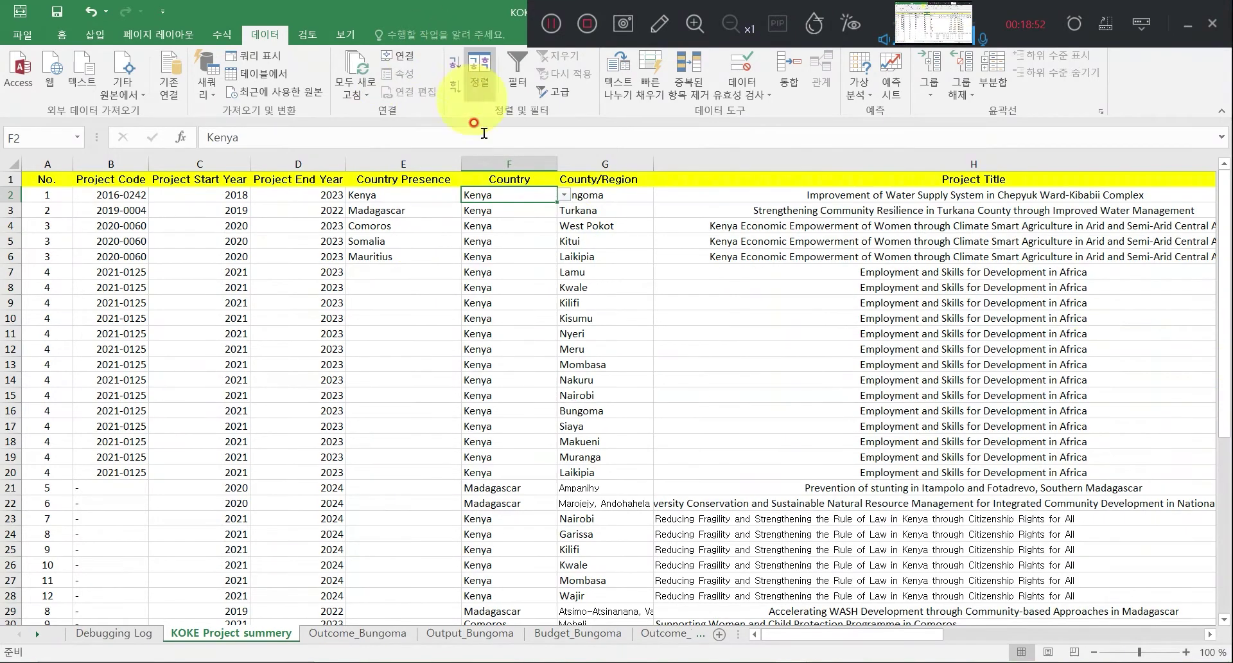
Try to remove the dropdown from the filled Country cells, starting at F1, by clearing the validation circles.
{"action": "key", "text": "Up"}
{"action": "key", "text": "ctrl+shift+Down"}
{"action": "left_click", "coordinate": [744, 87]}
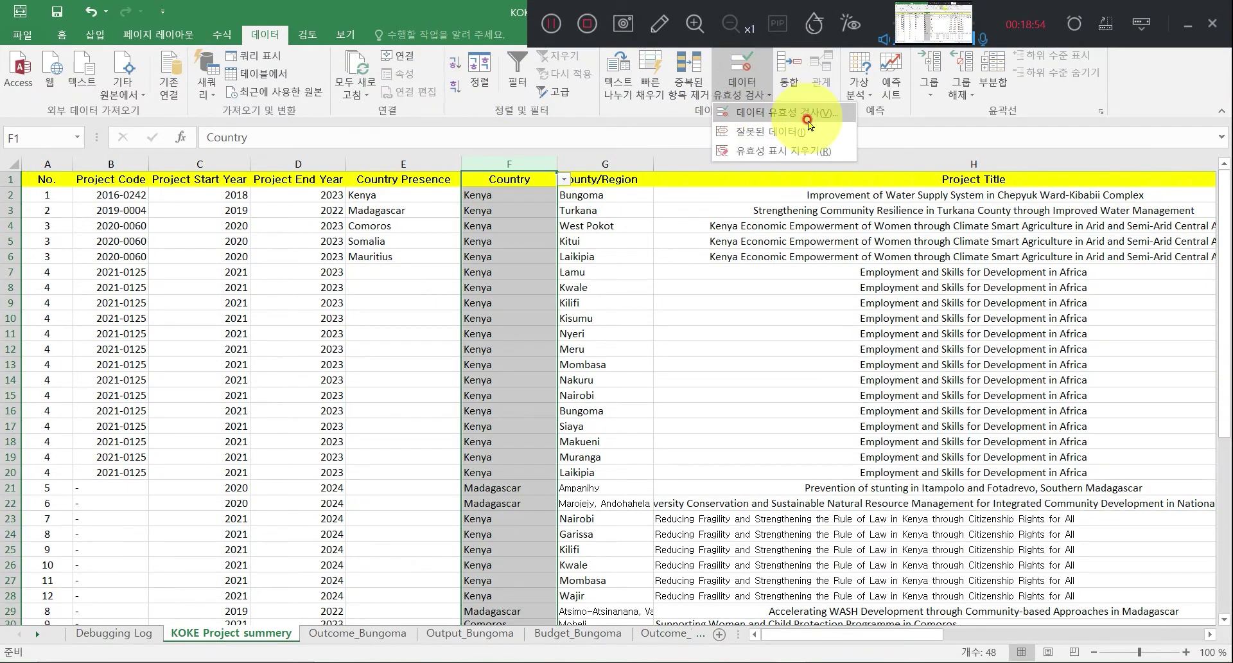
{"action": "left_click", "coordinate": [825, 150]}
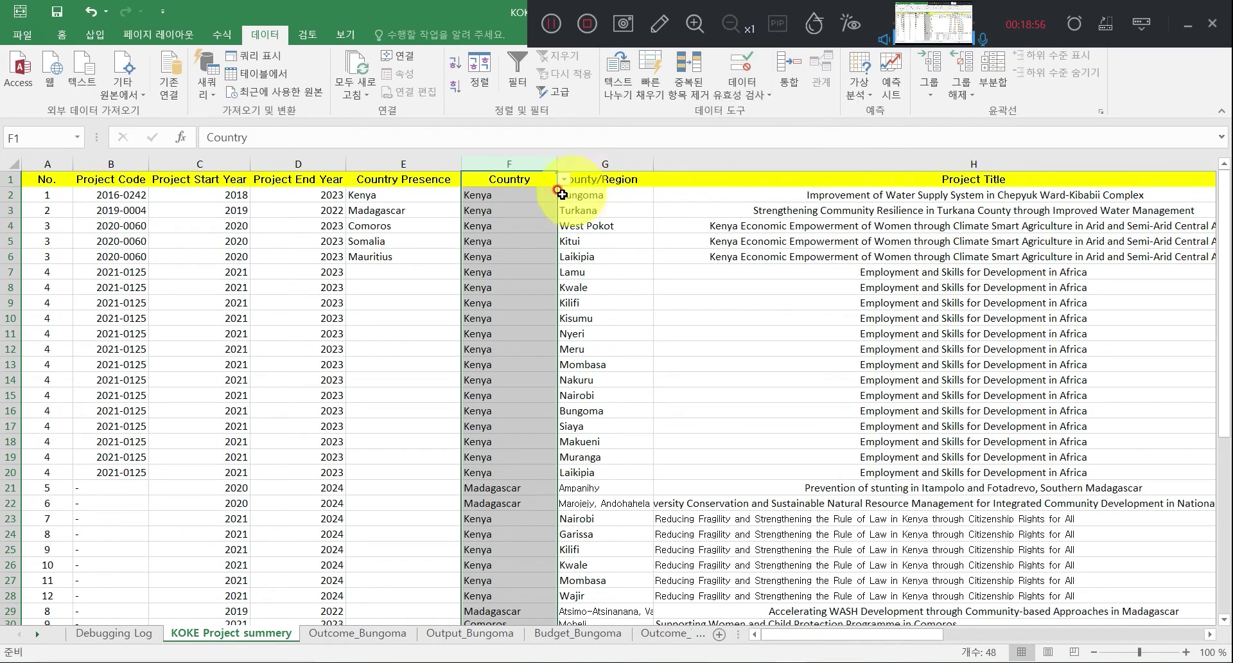
{"action": "left_click", "coordinate": [543, 196]}
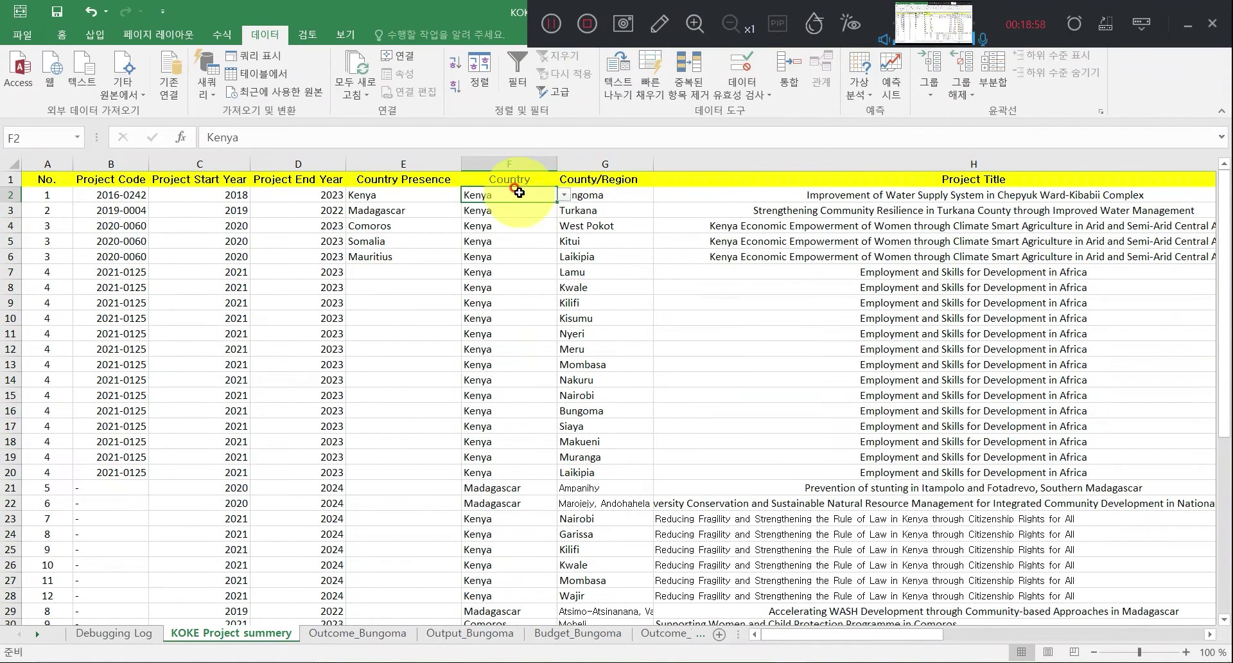
Clear all data validation settings from the Country column, then select cell F2 to check for the dropdown.
{"action": "key", "text": "Up"}
{"action": "key", "text": "ctrl+shift+Down"}
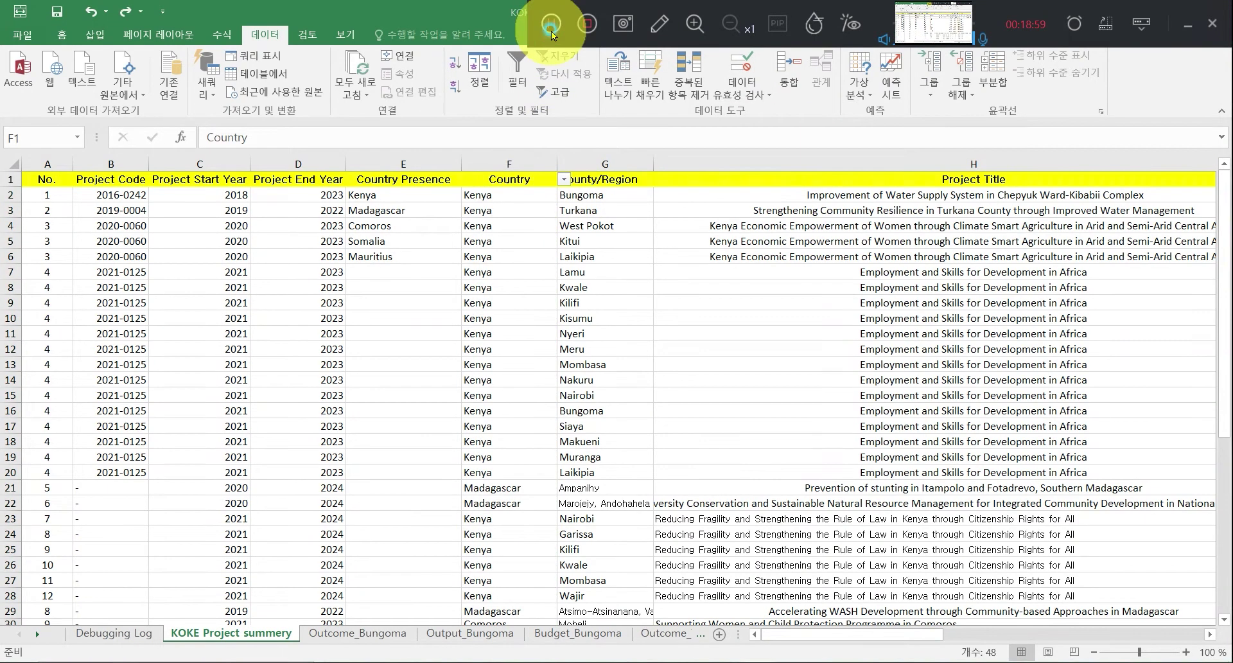
{"action": "left_click", "coordinate": [531, 162]}
{"action": "left_click", "coordinate": [751, 97]}
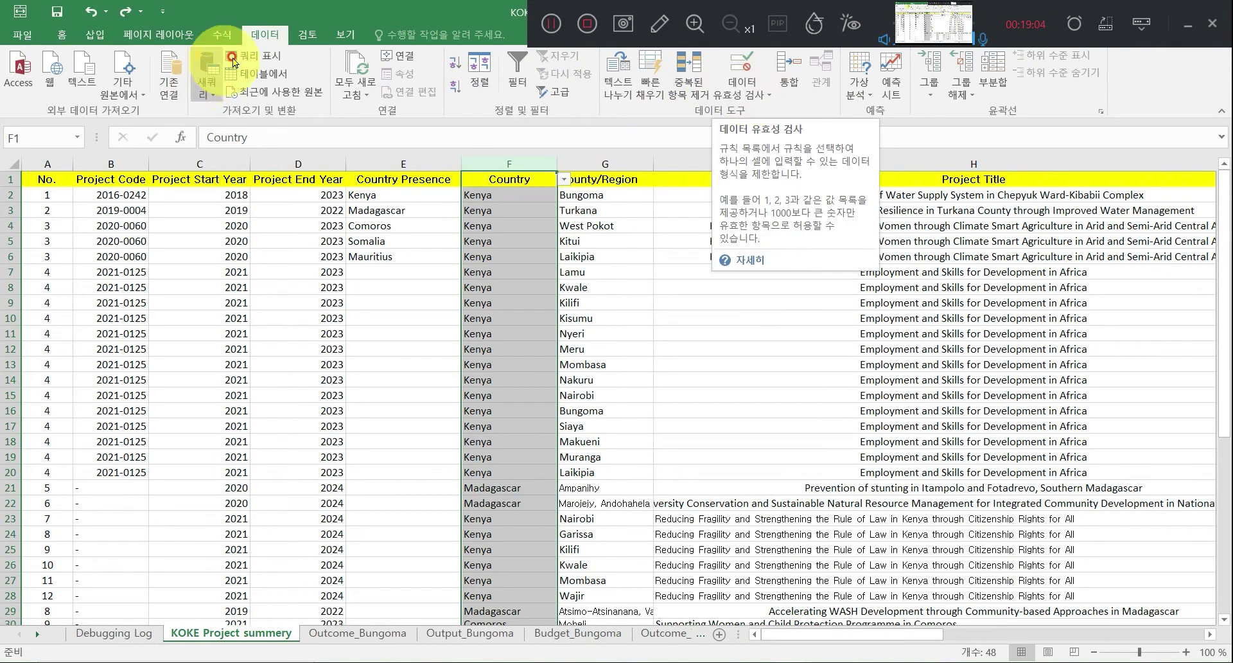
{"action": "left_click", "coordinate": [260, 36]}
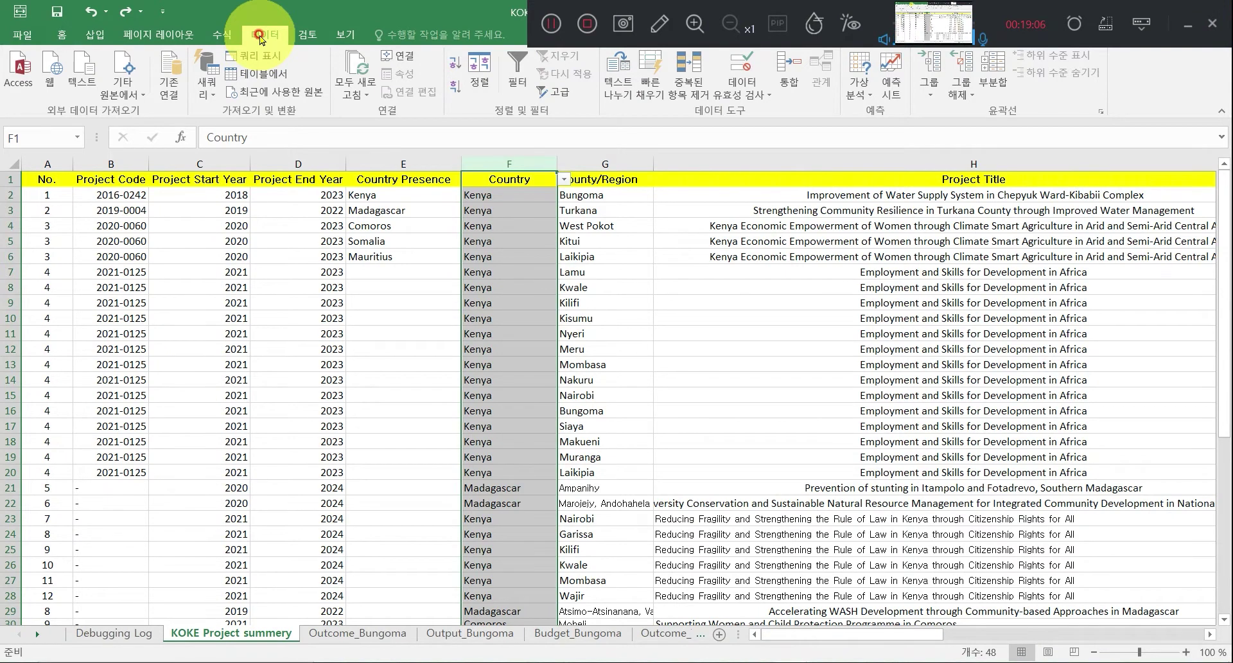
{"action": "left_click", "coordinate": [727, 88]}
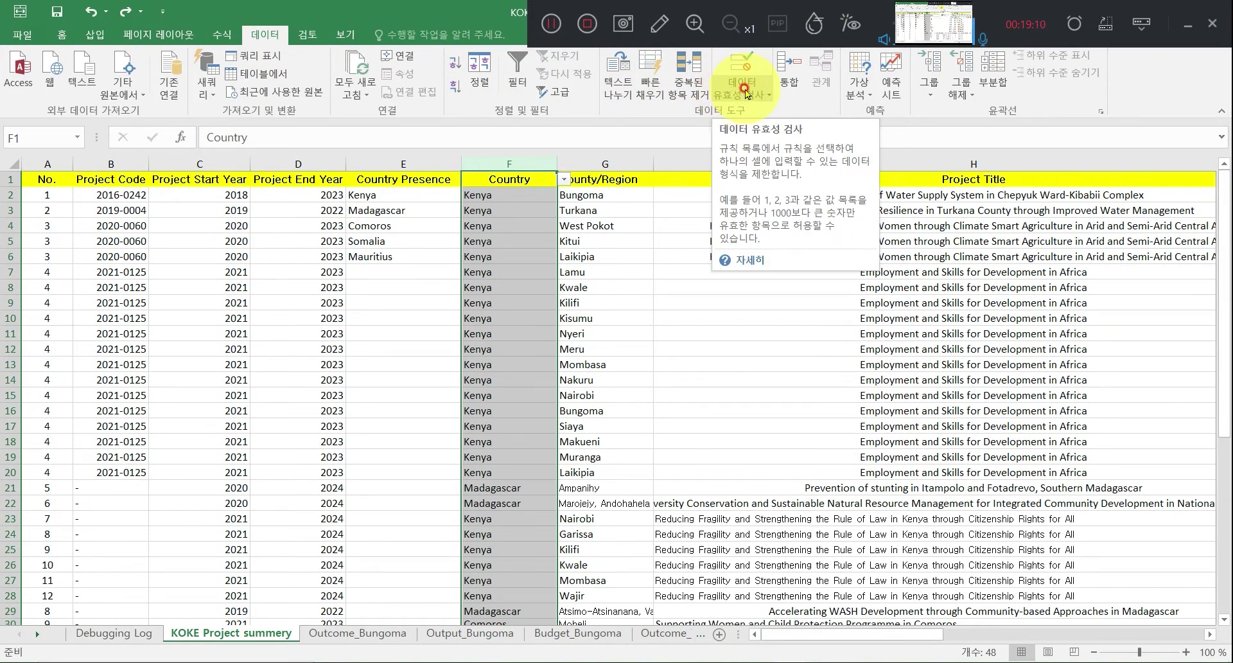
{"action": "left_click", "coordinate": [747, 93]}
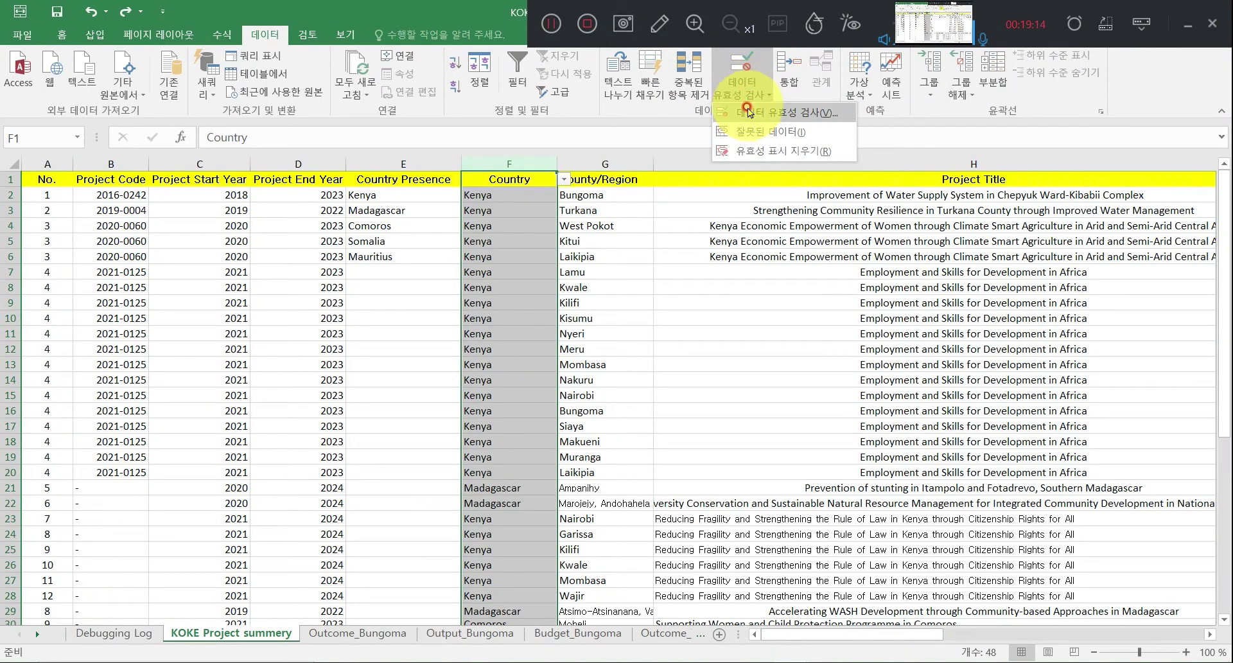
{"action": "left_click", "coordinate": [772, 119]}
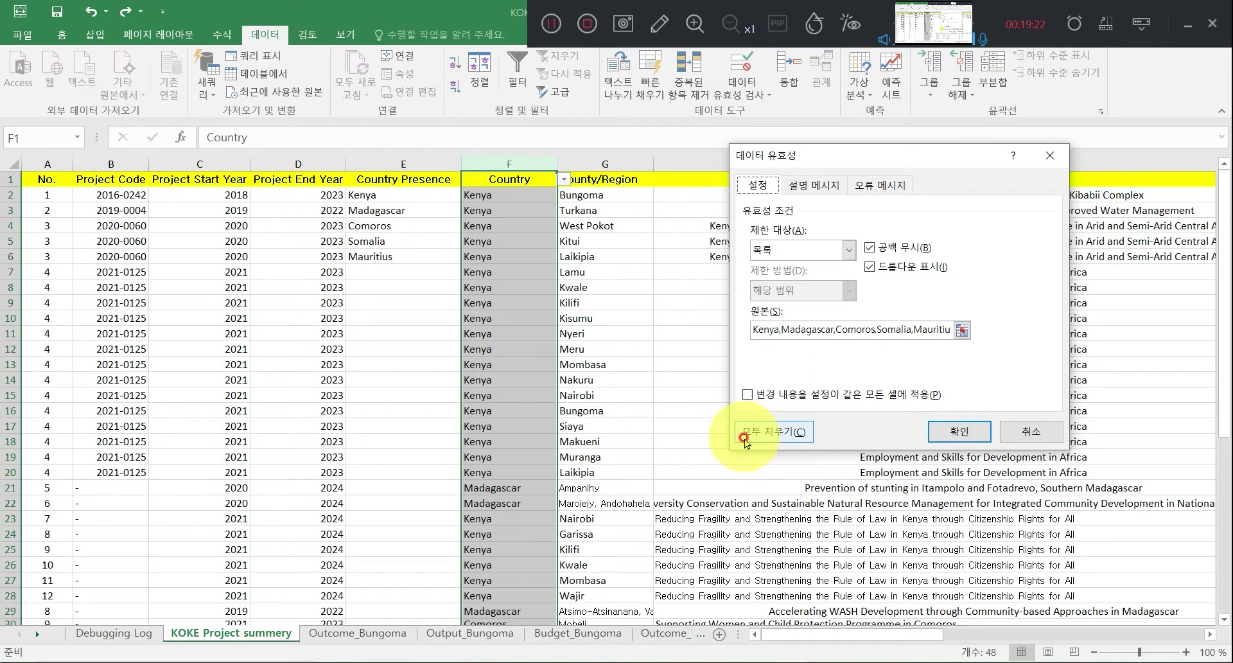
{"action": "left_click", "coordinate": [775, 439]}
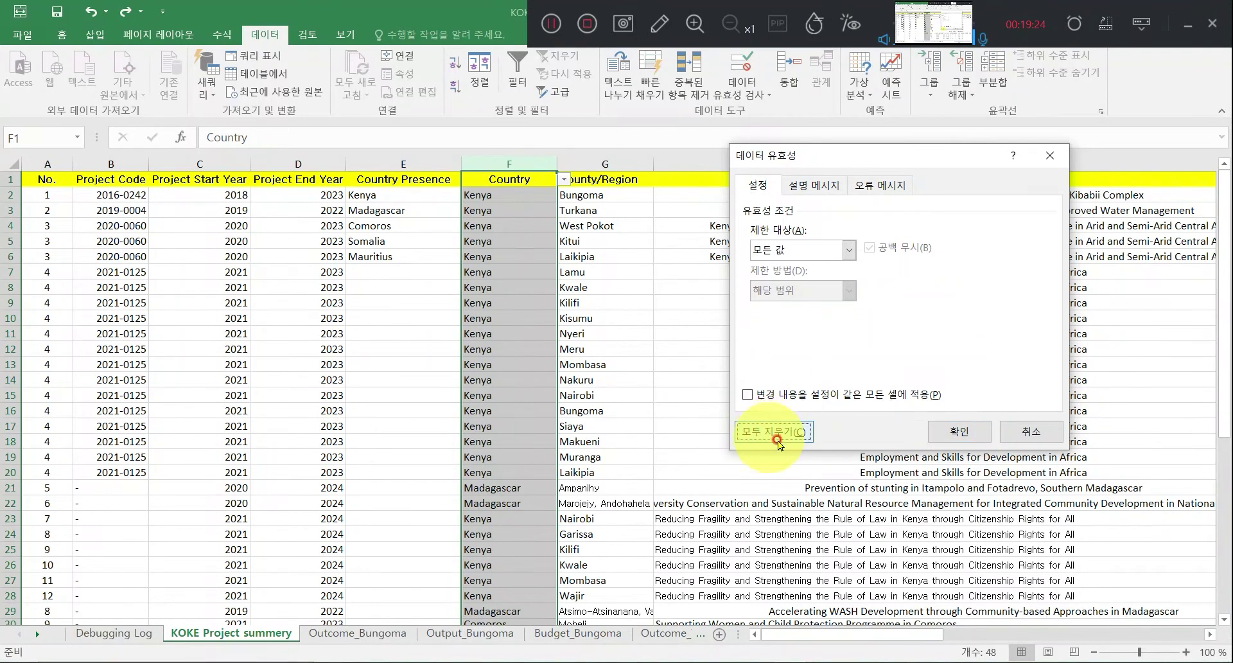
{"action": "left_click", "coordinate": [967, 434]}
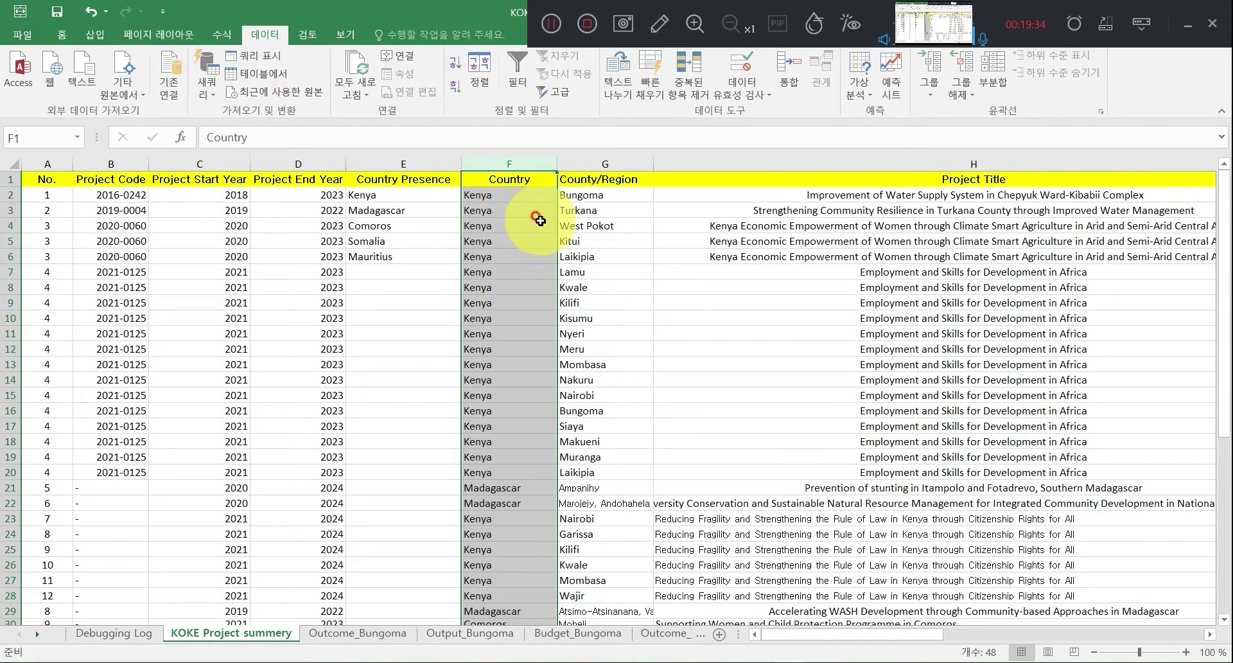
{"action": "left_click", "coordinate": [520, 208]}
{"action": "left_click", "coordinate": [520, 188]}
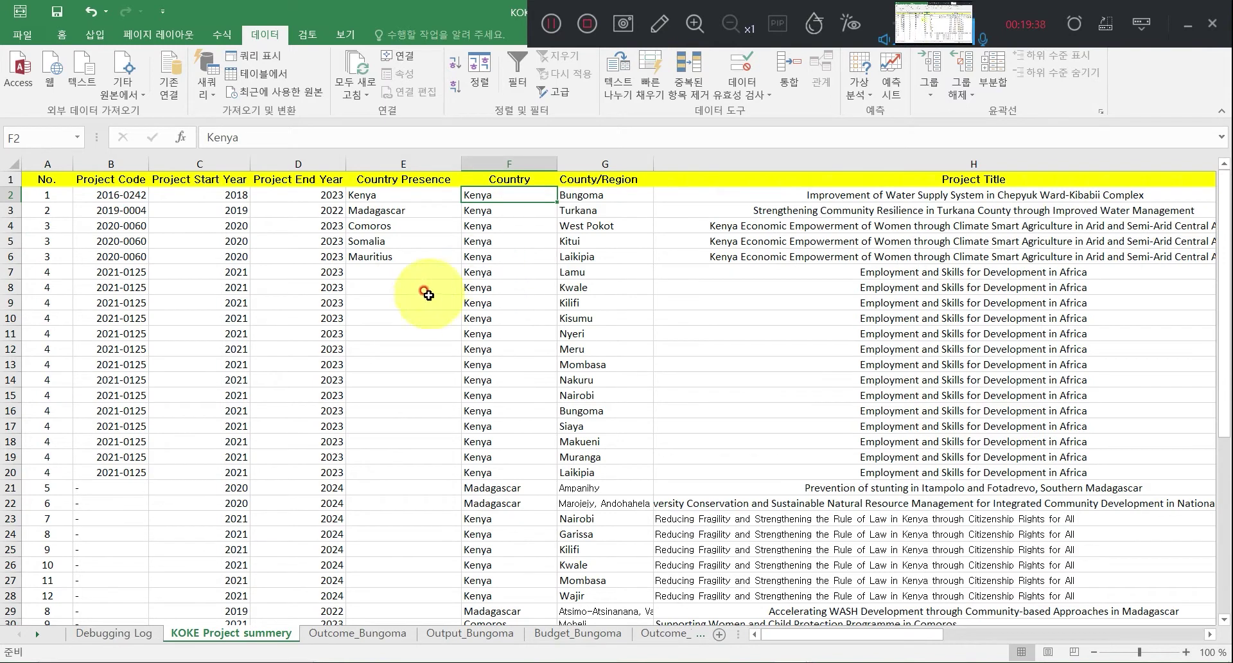
Check several cells down the Country column for any remaining dropdown.
{"action": "left_click", "coordinate": [537, 207]}
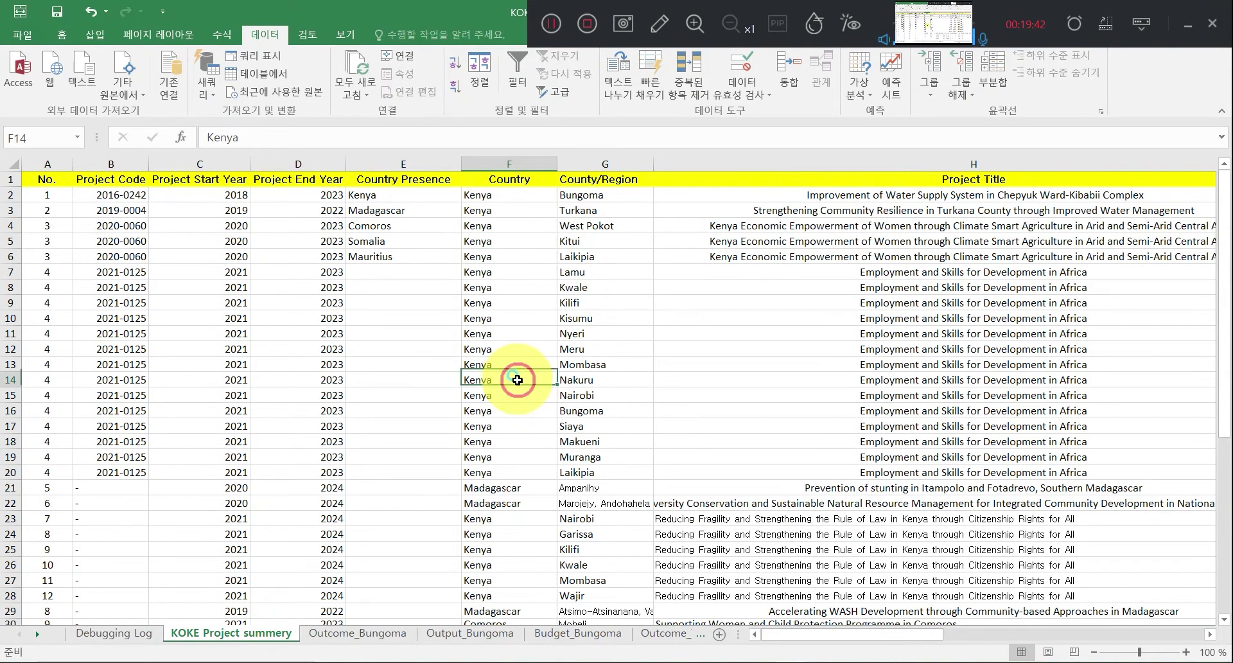
{"action": "left_click", "coordinate": [507, 425]}
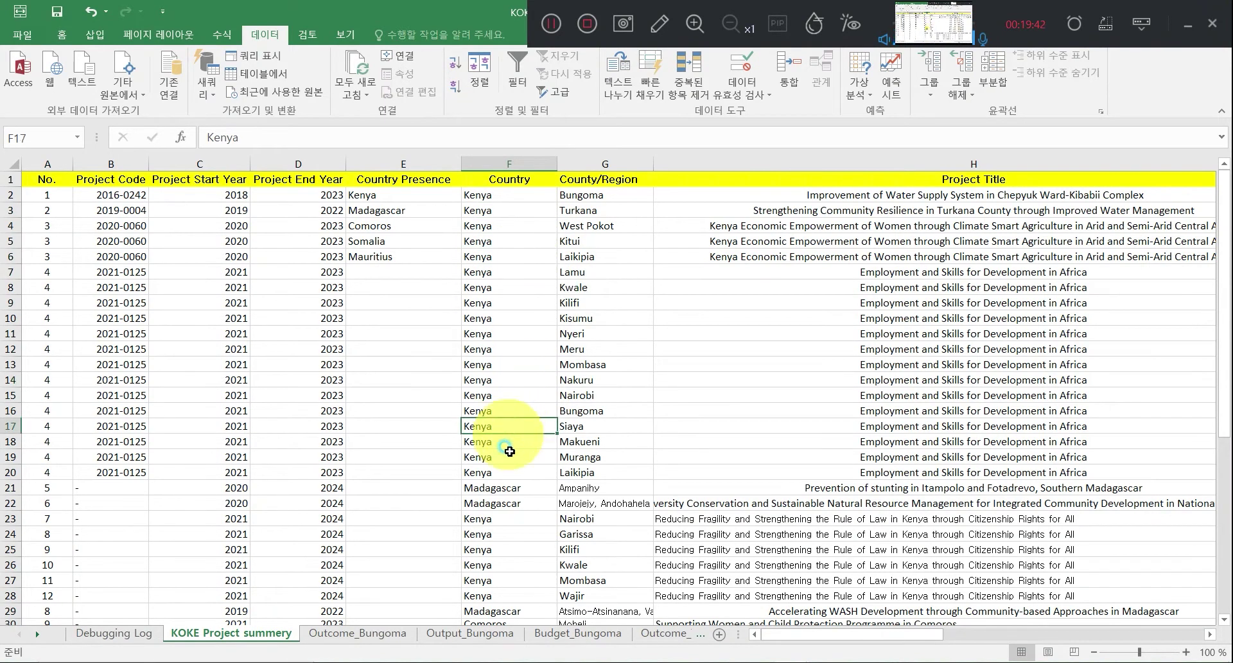
{"action": "left_click", "coordinate": [514, 518]}
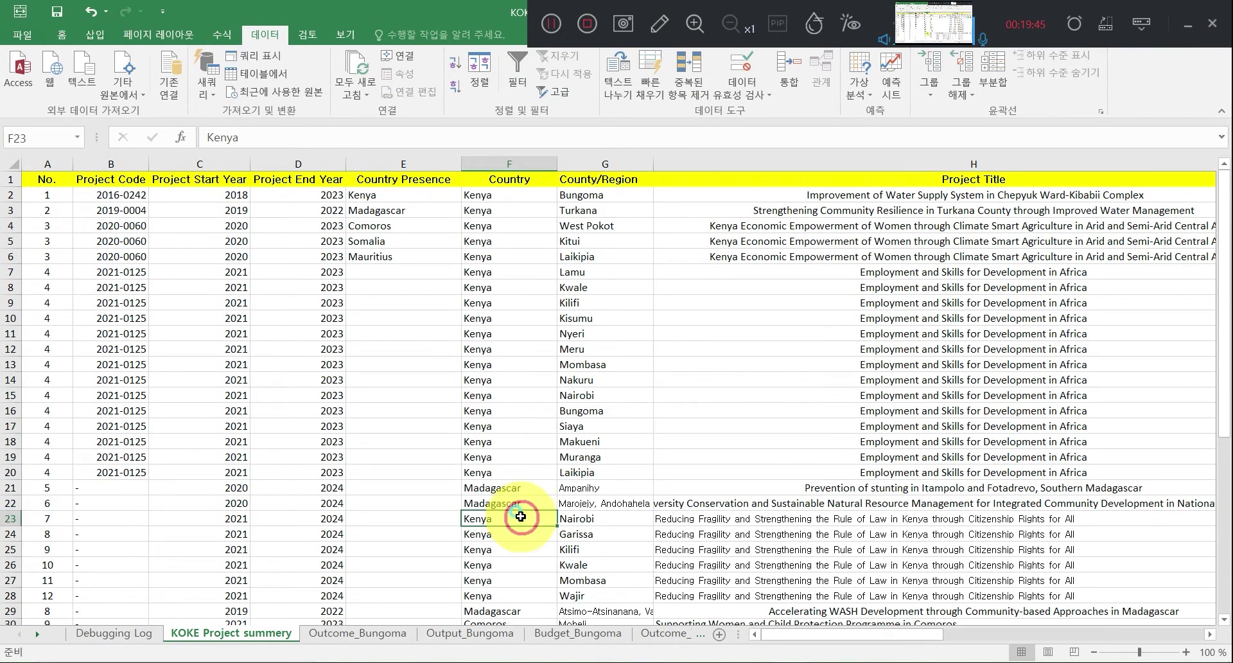
{"action": "left_click", "coordinate": [551, 193]}
{"action": "left_click", "coordinate": [565, 194]}
Examine the country options in the dropdown list of Country Presence cell E2.
{"action": "left_click", "coordinate": [444, 194]}
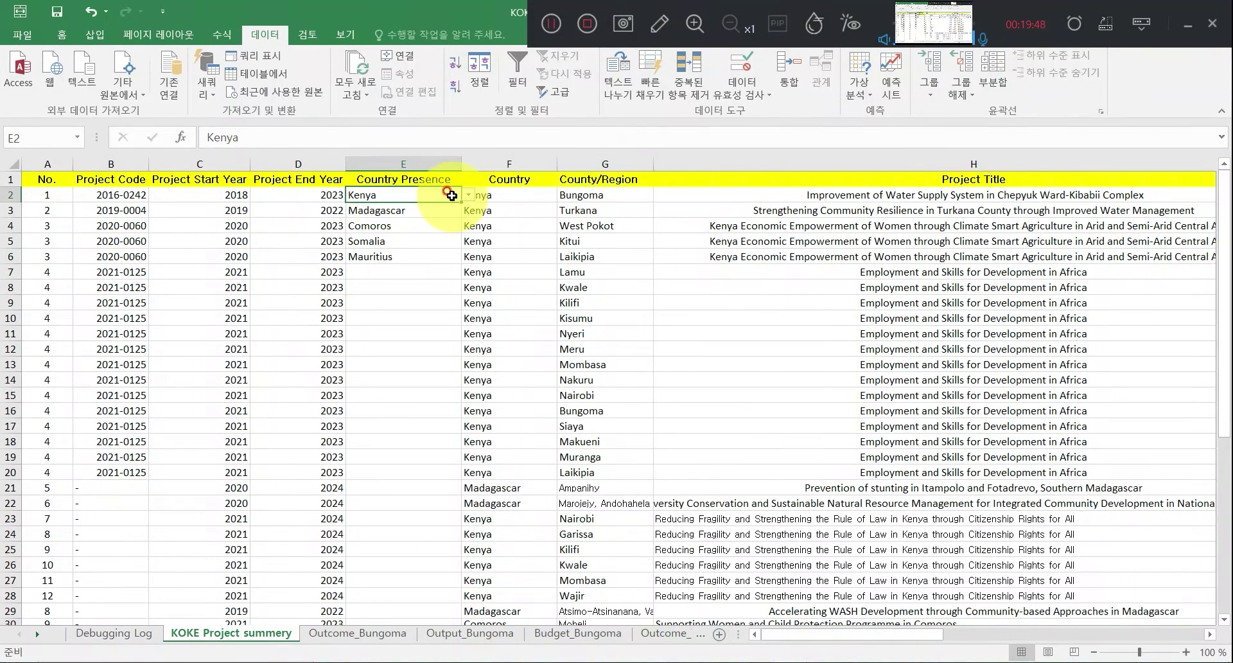
{"action": "left_click", "coordinate": [468, 195]}
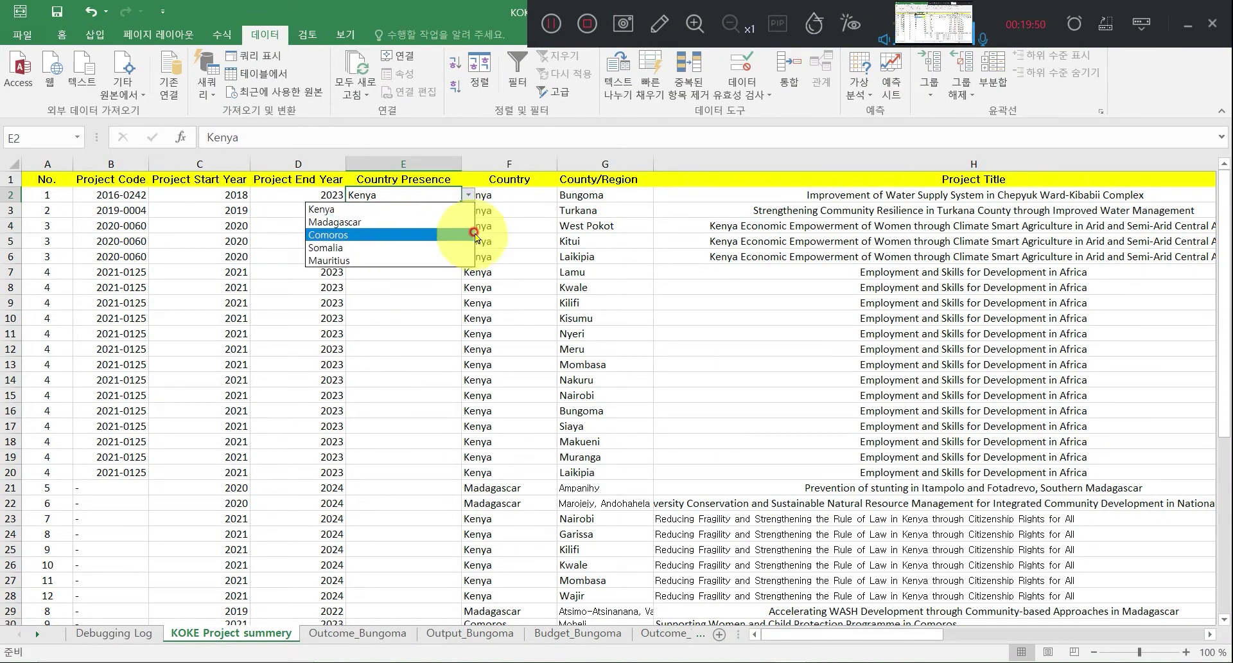
{"action": "key", "text": "Escape"}
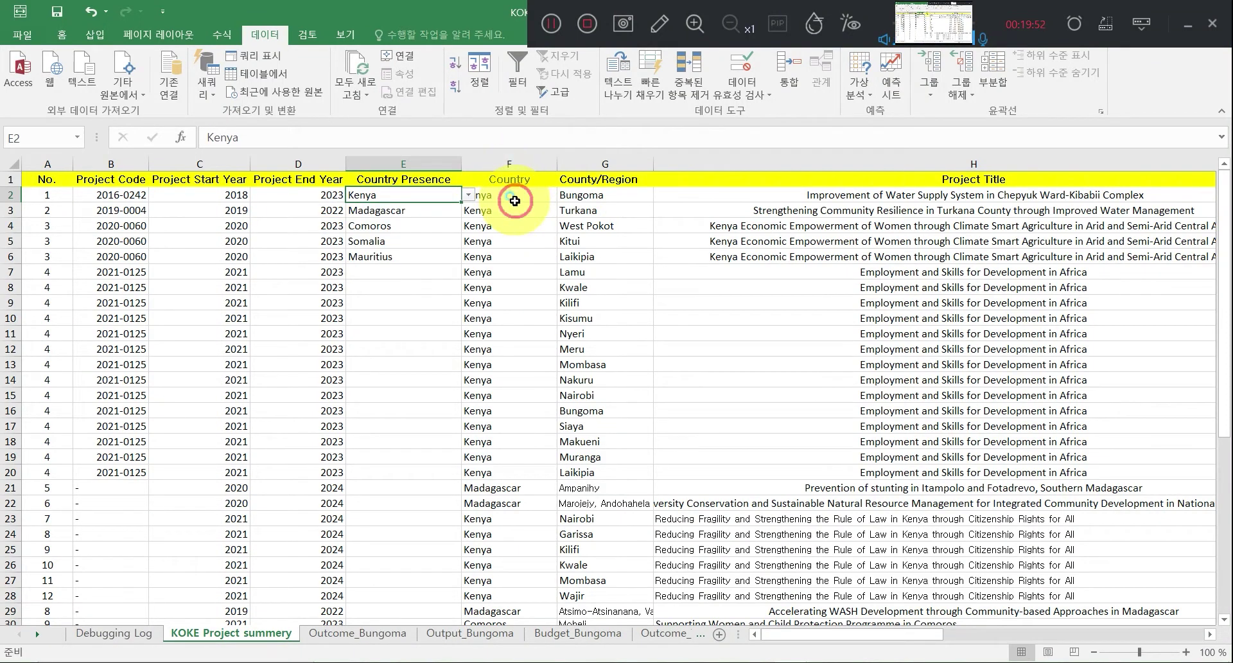
Select the filled Country cells from F2 down to F48 and set their data validation to allow a list (목록).
{"action": "left_click", "coordinate": [512, 196]}
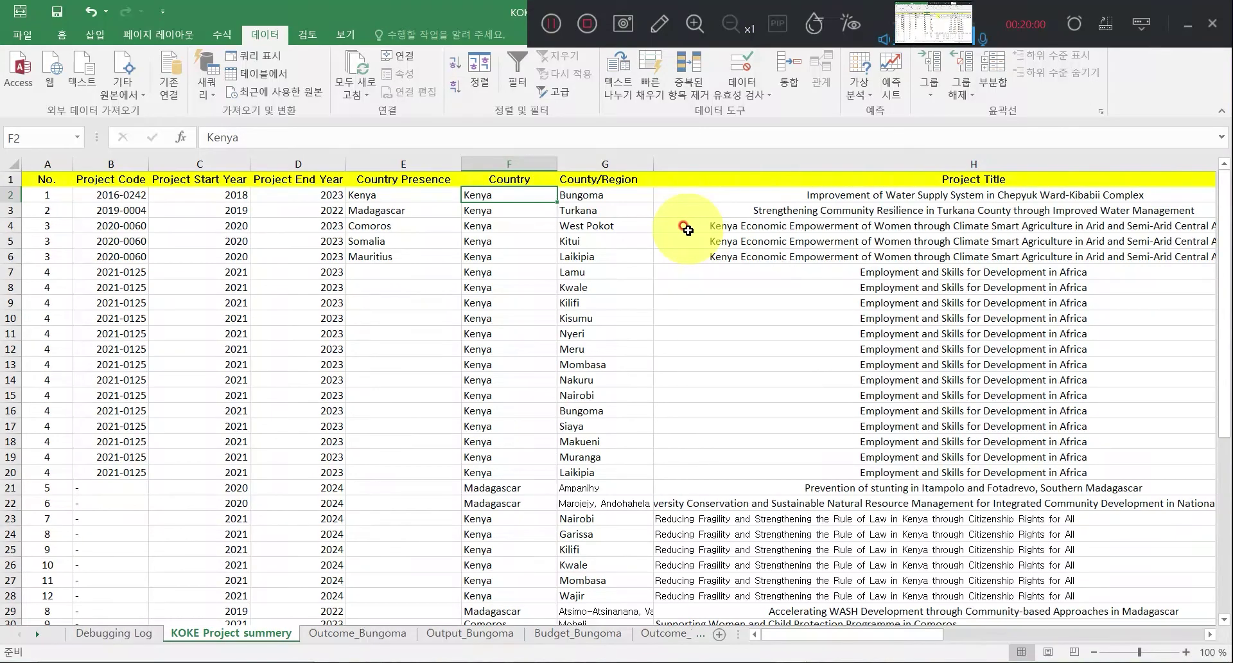
{"action": "key", "text": "ctrl+shift+Down"}
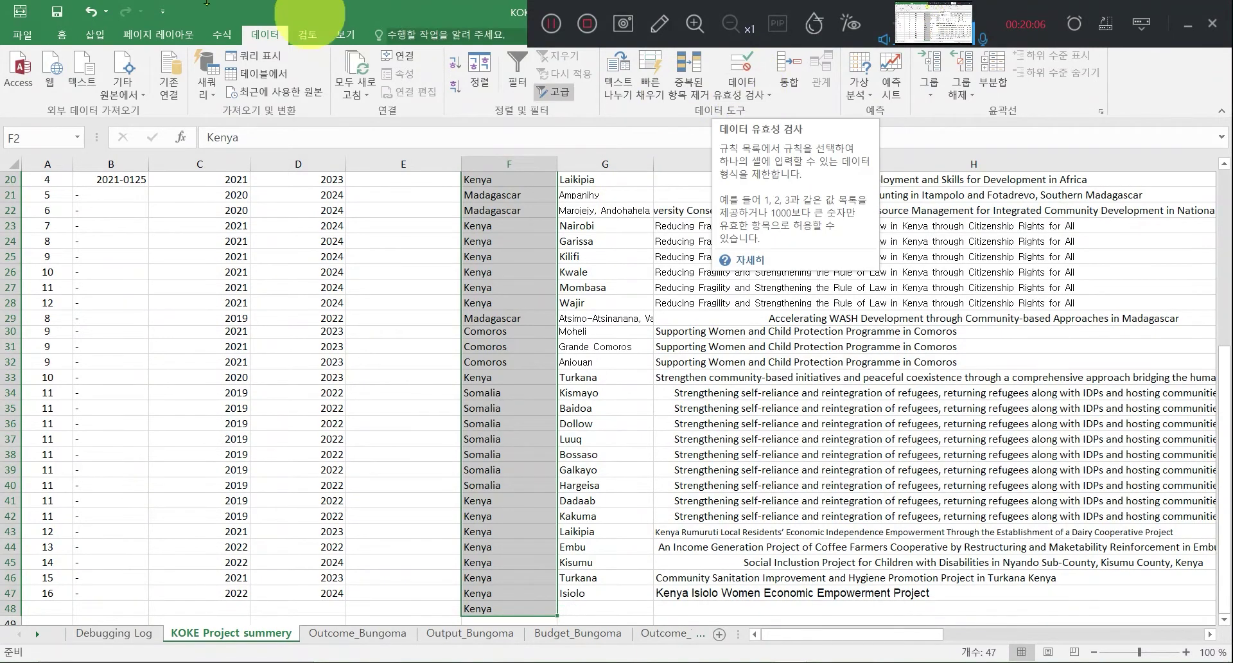
{"action": "left_click", "coordinate": [747, 90]}
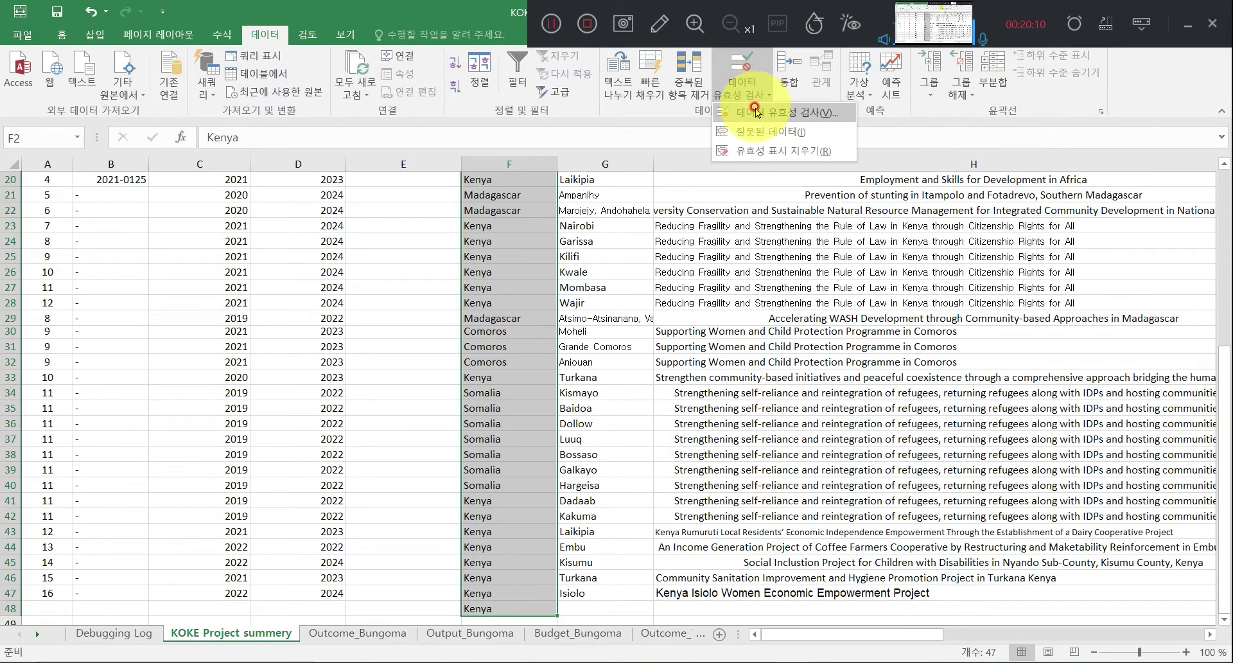
{"action": "left_click", "coordinate": [756, 114]}
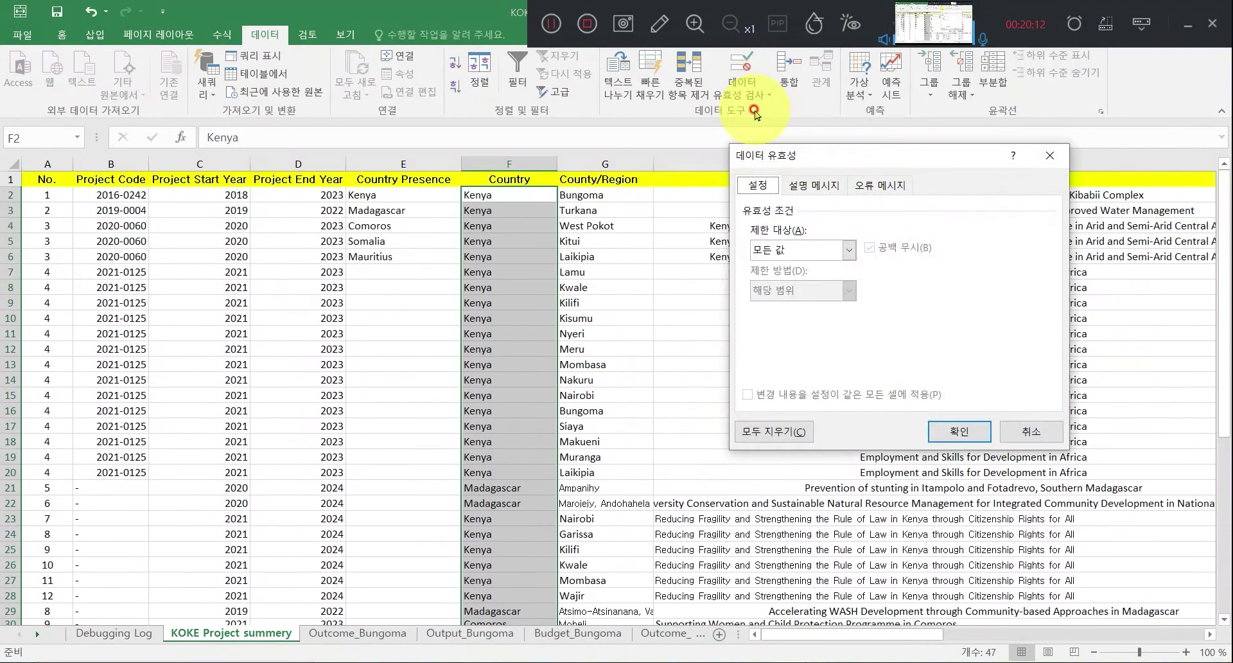
{"action": "left_click_drag", "start_coordinate": [869, 154], "coordinate": [730, 147]}
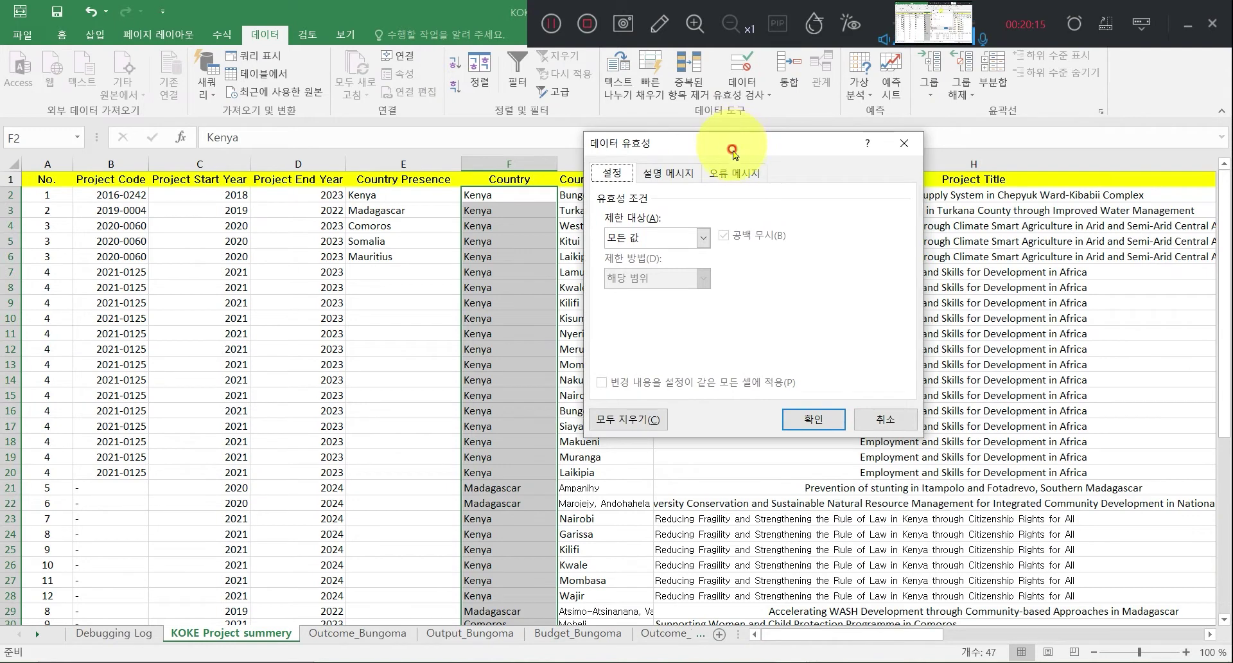
{"action": "left_click", "coordinate": [702, 238]}
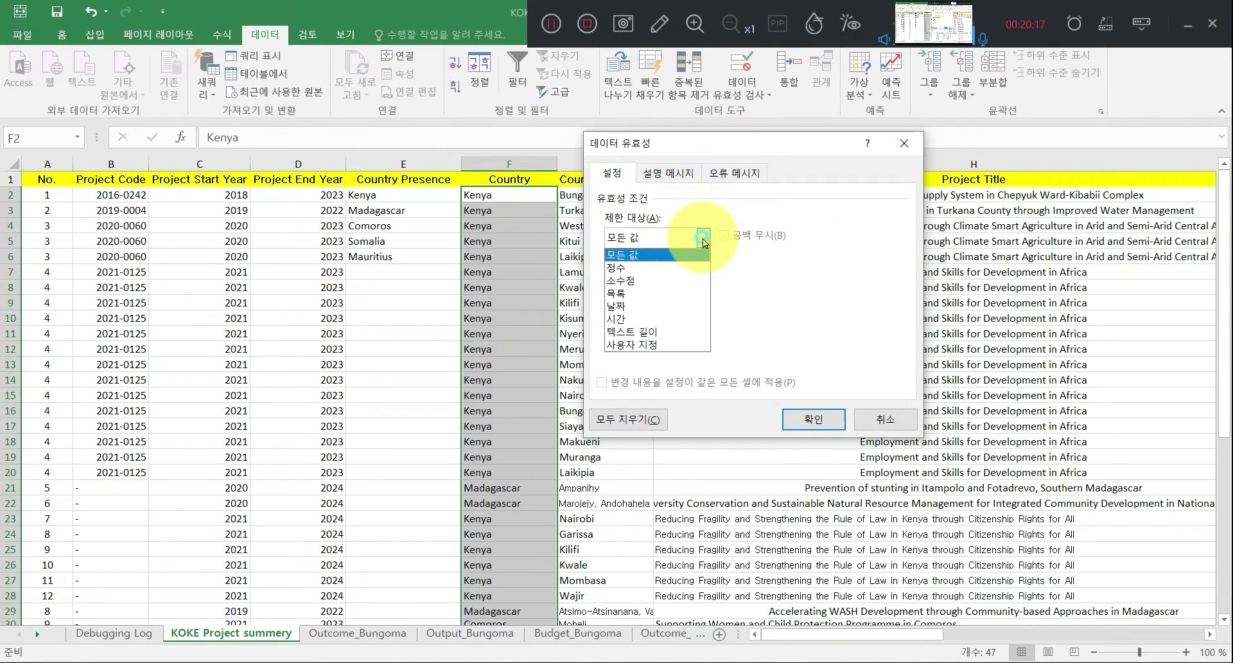
{"action": "left_click", "coordinate": [669, 280]}
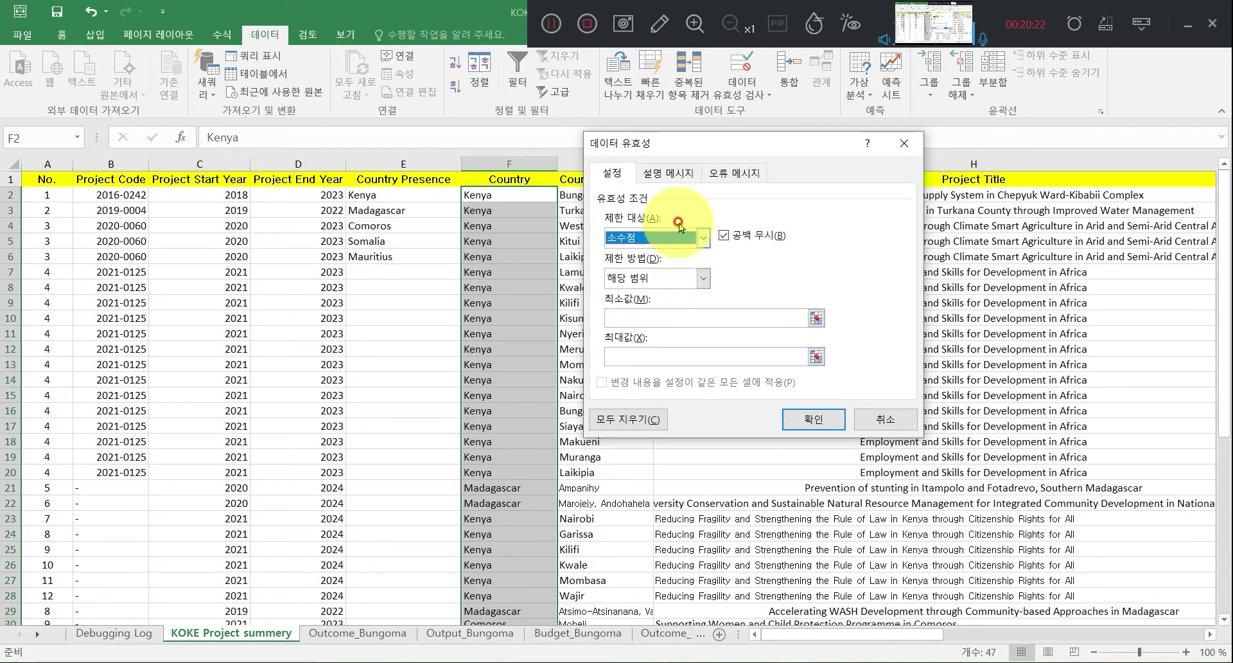
{"action": "left_click", "coordinate": [702, 238]}
{"action": "left_click", "coordinate": [665, 293]}
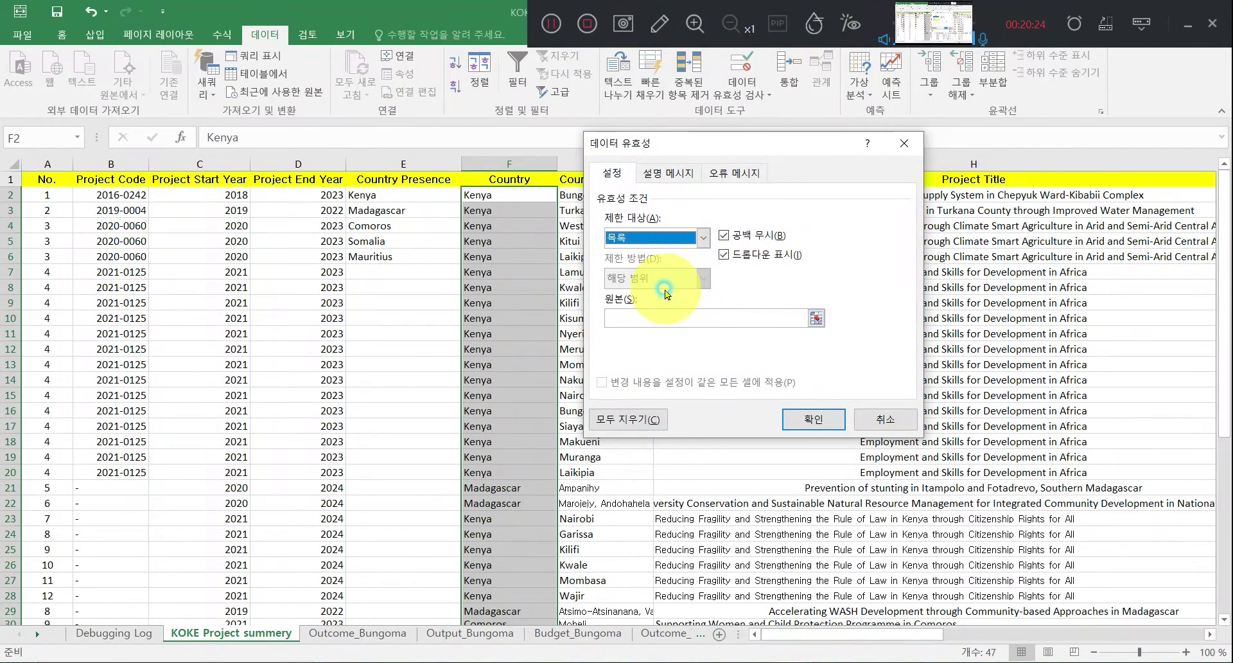
Enter Kenya, Madagascar, Comoros, Mauritius, Somalia as the validation list source and apply it to the selected Country cells.
{"action": "left_click", "coordinate": [626, 314]}
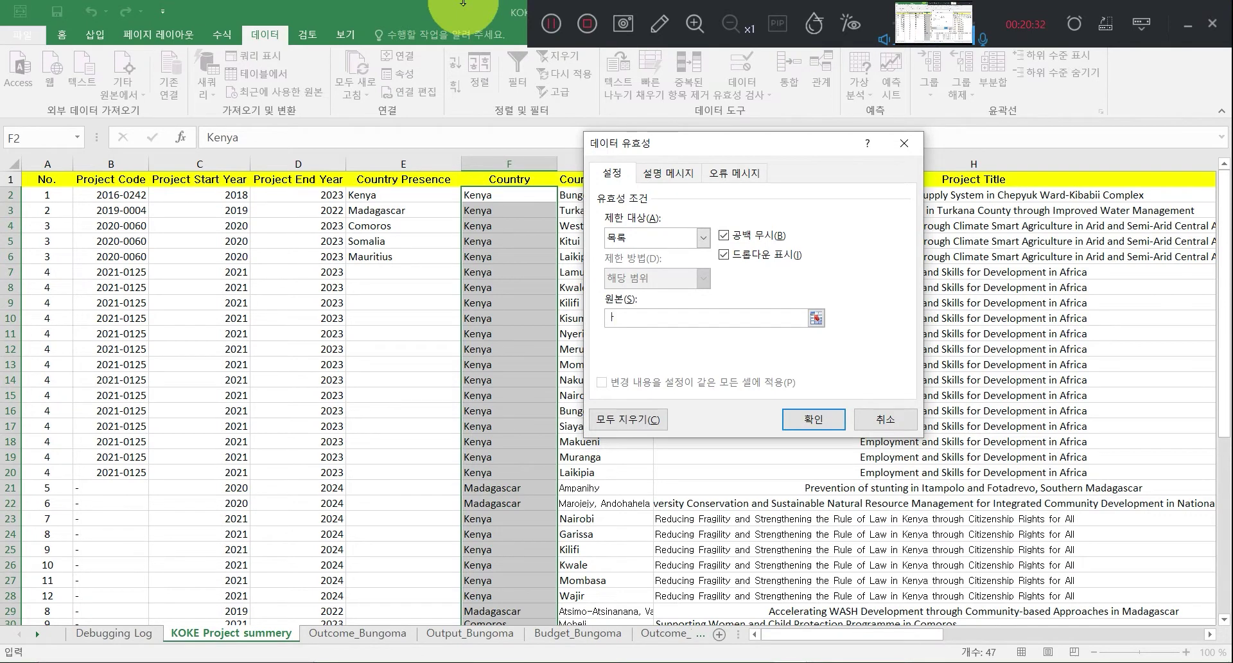
{"action": "key", "text": "Caps_Lock"}
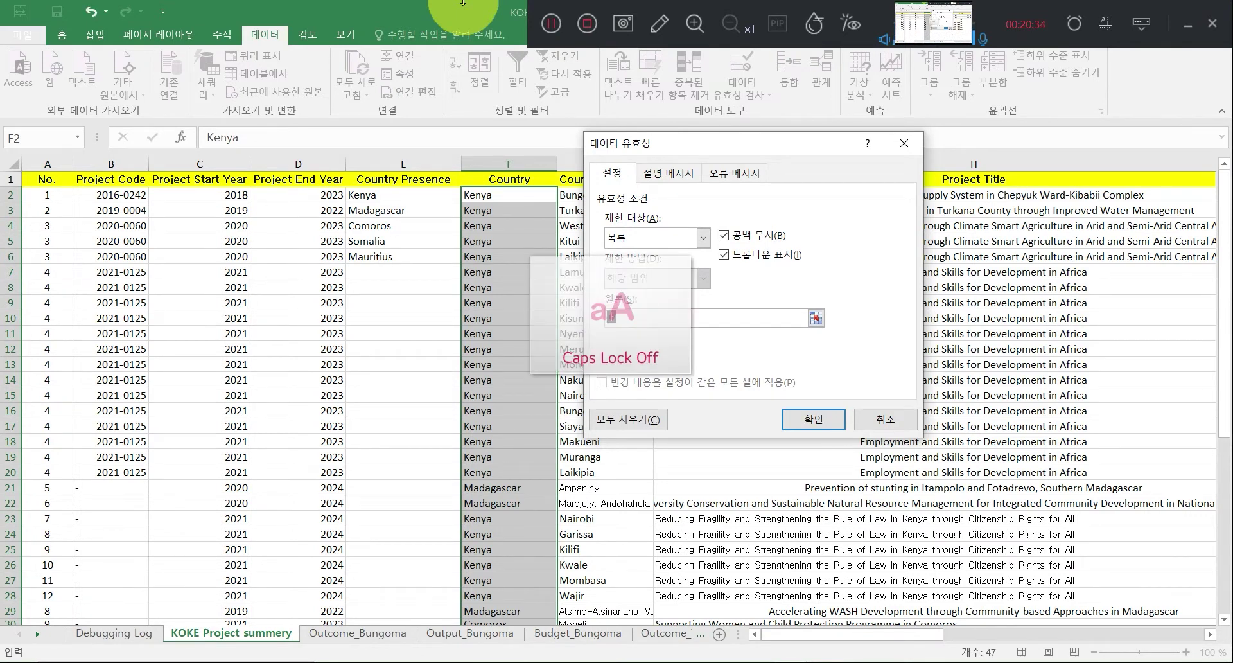
{"action": "key", "text": "Caps_Lock"}
{"action": "type", "text": "K"}
{"action": "key", "text": "Caps_Lock"}
{"action": "type", "text": "enya"}
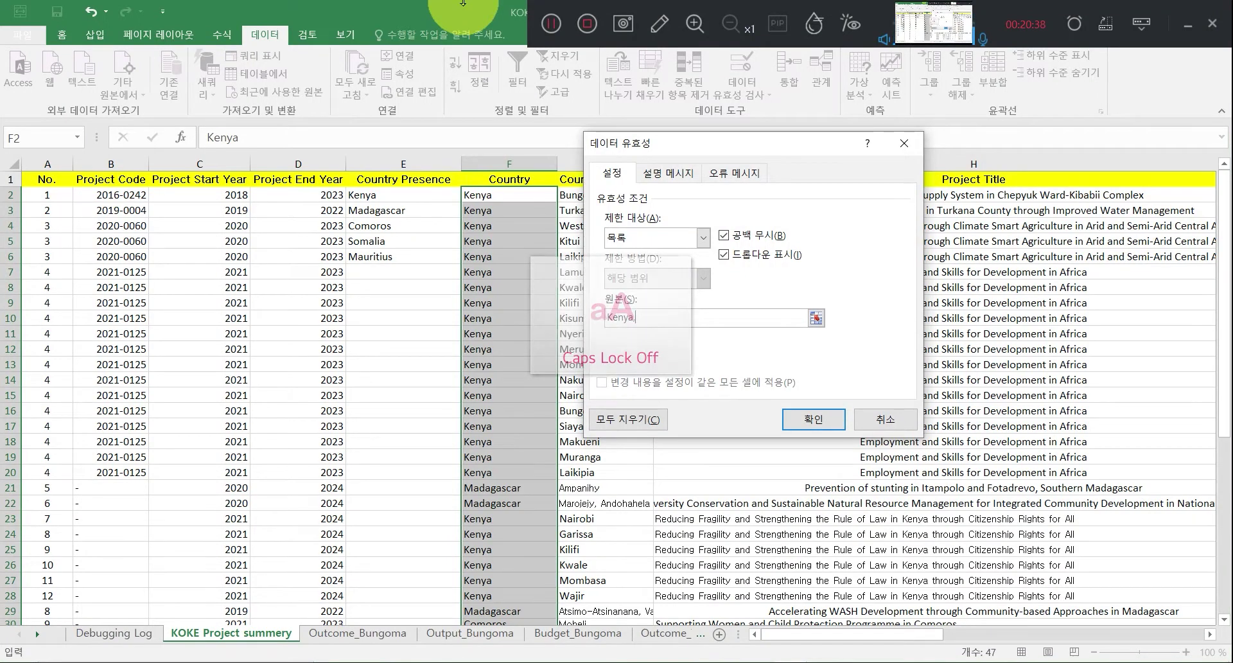
{"action": "type", "text": ","}
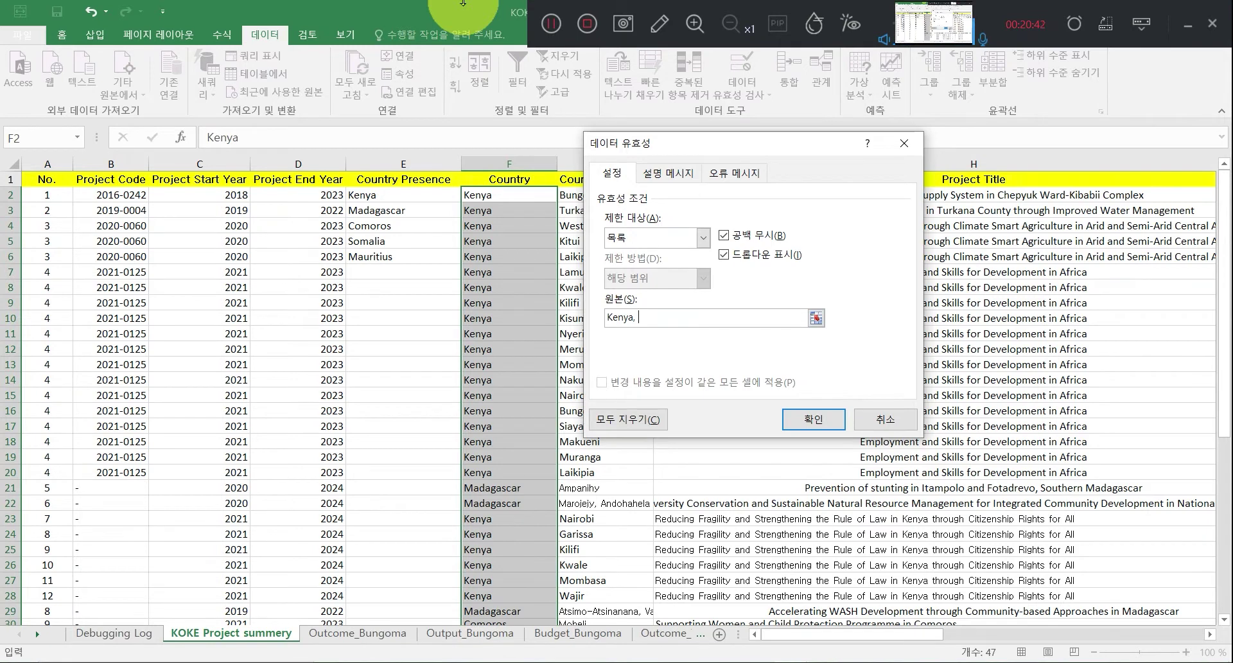
{"action": "key", "text": "Caps_Lock"}
{"action": "type", "text": "M"}
{"action": "key", "text": "Caps_Lock"}
{"action": "type", "text": "a"}
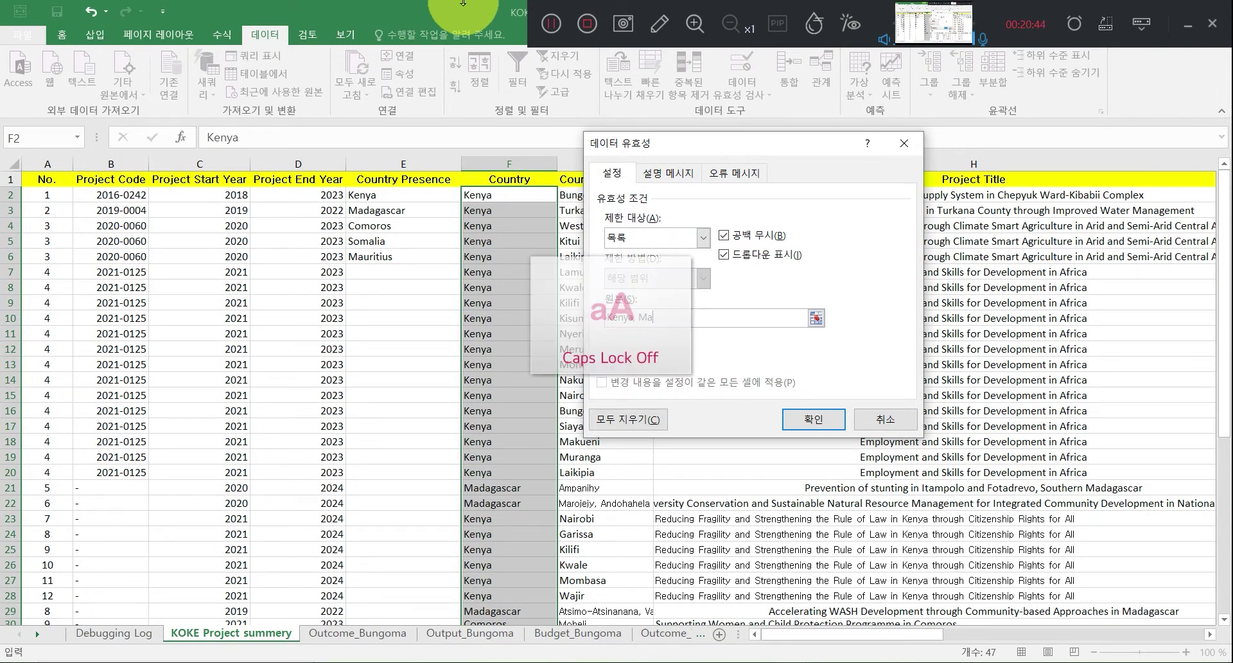
{"action": "type", "text": "dagas"}
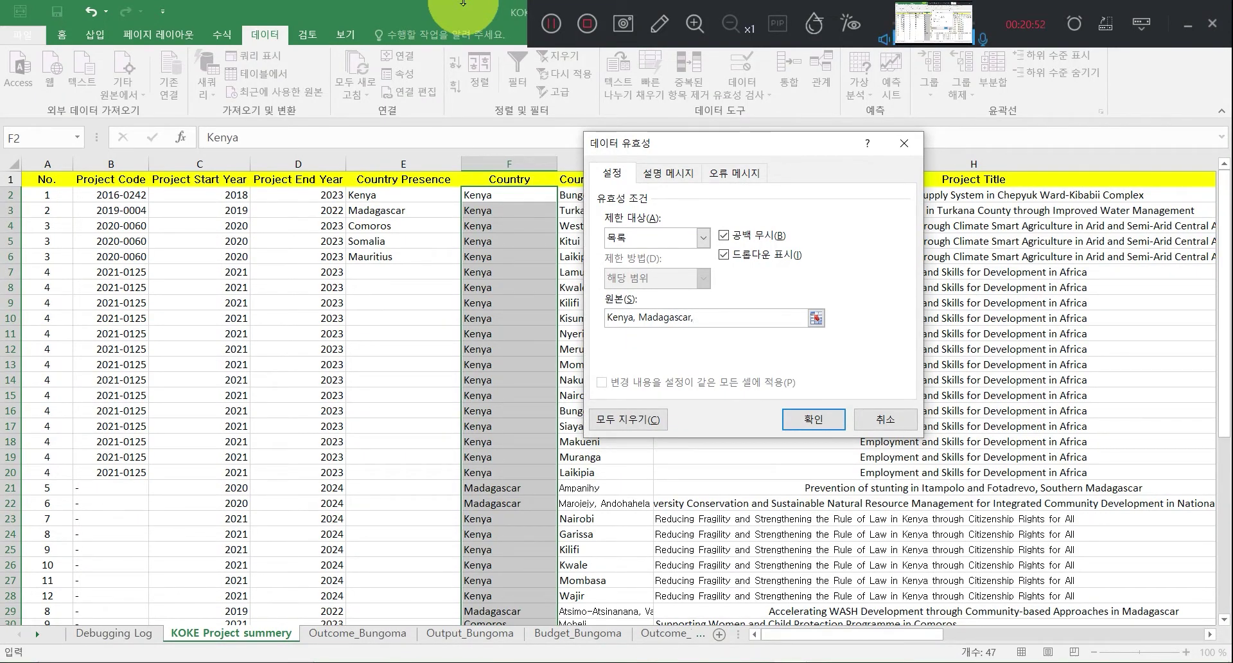
{"action": "type", "text": "car,"}
{"action": "key", "text": "Caps_Lock"}
{"action": "type", "text": "C"}
{"action": "key", "text": "Caps_Lock"}
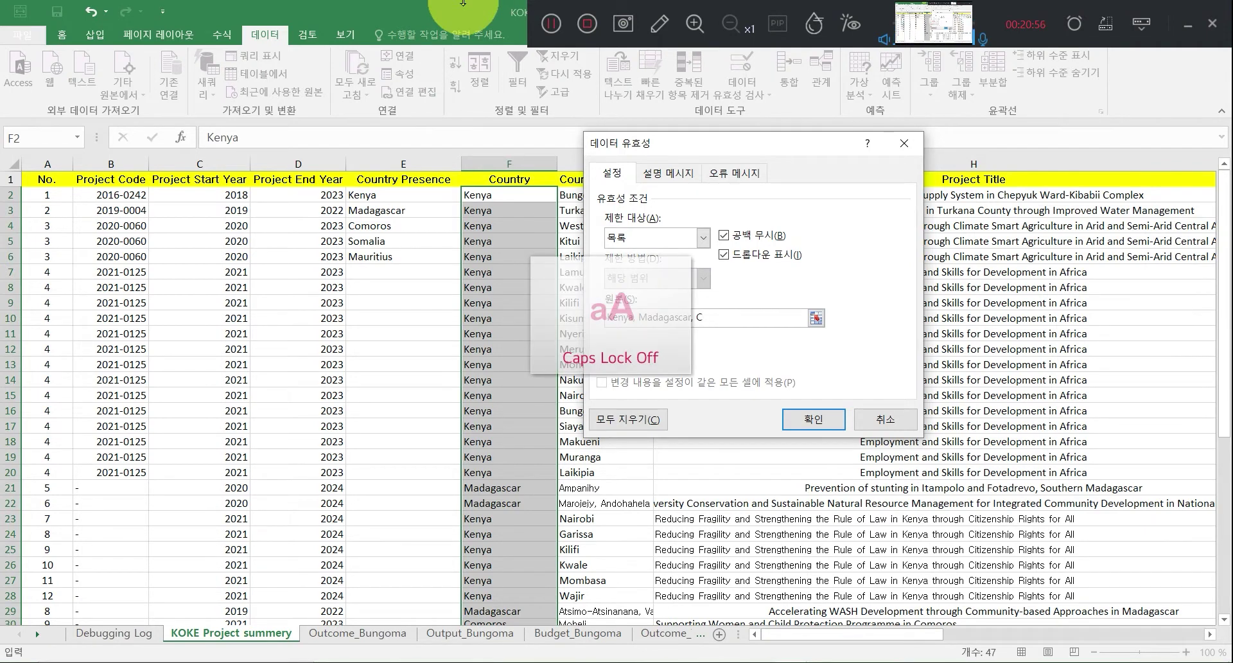
{"action": "type", "text": "omoro"}
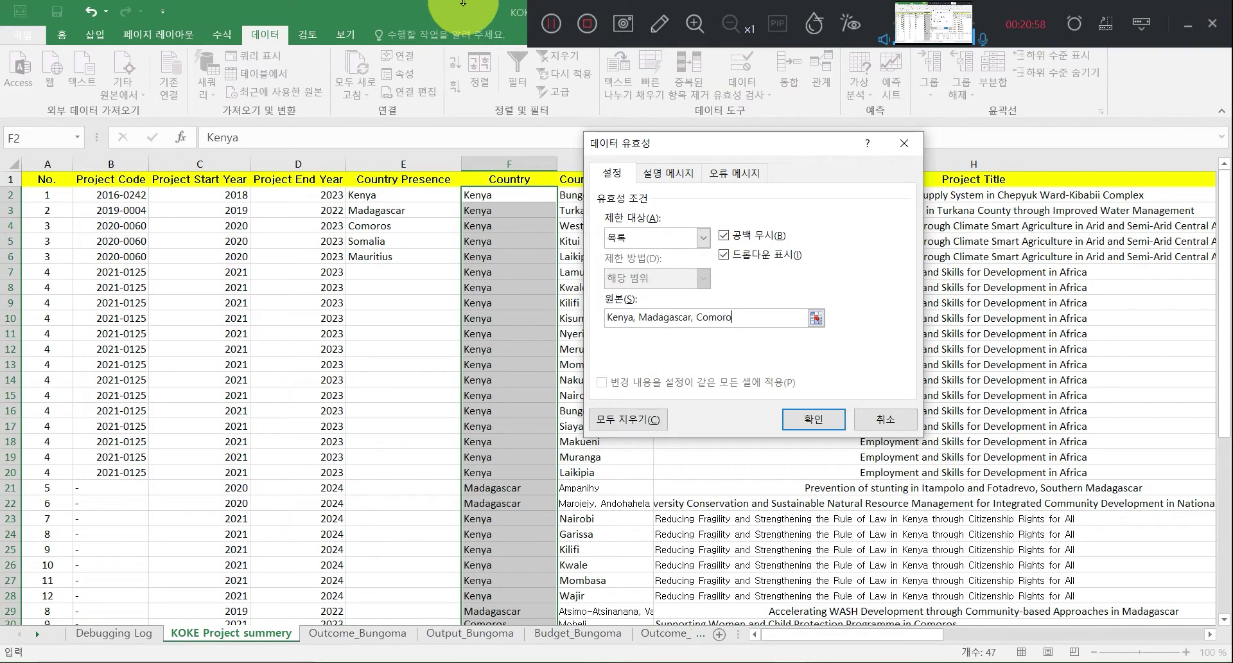
{"action": "type", "text": "s,"}
{"action": "type", "text": "itius,"}
{"action": "key", "text": "Caps_Lock"}
{"action": "type", "text": "S"}
{"action": "key", "text": "Caps_Lock"}
{"action": "type", "text": "omalia"}
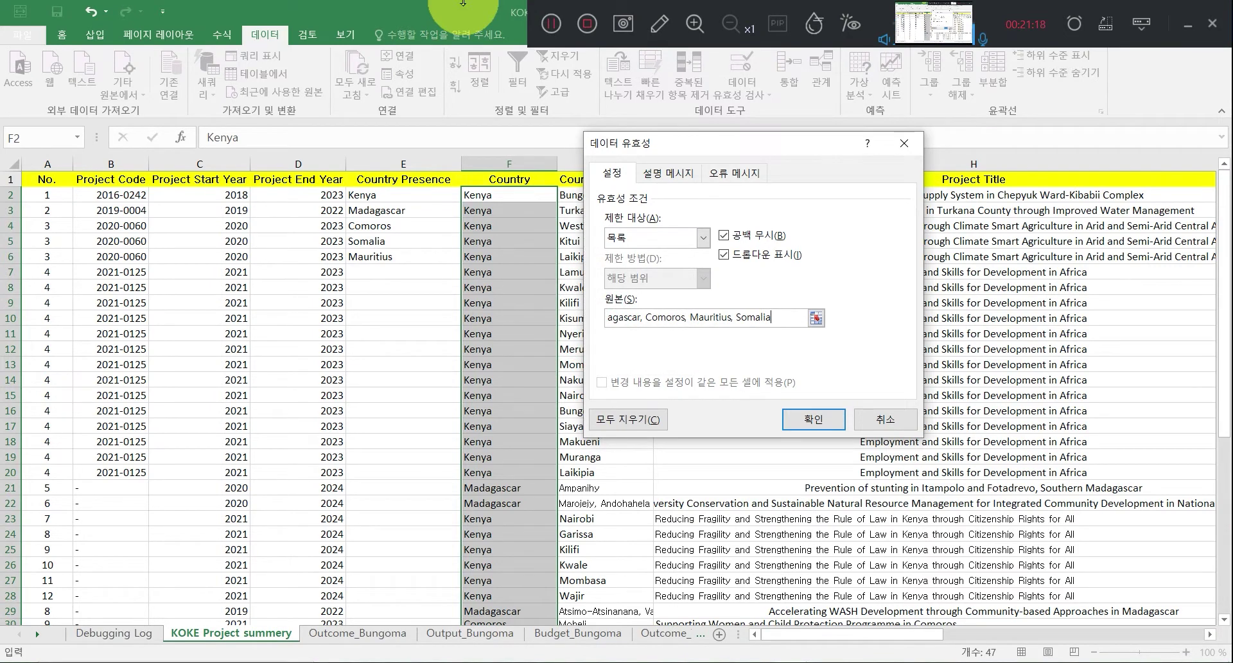
{"action": "key", "text": "Left"}
{"action": "left_click", "coordinate": [826, 416]}
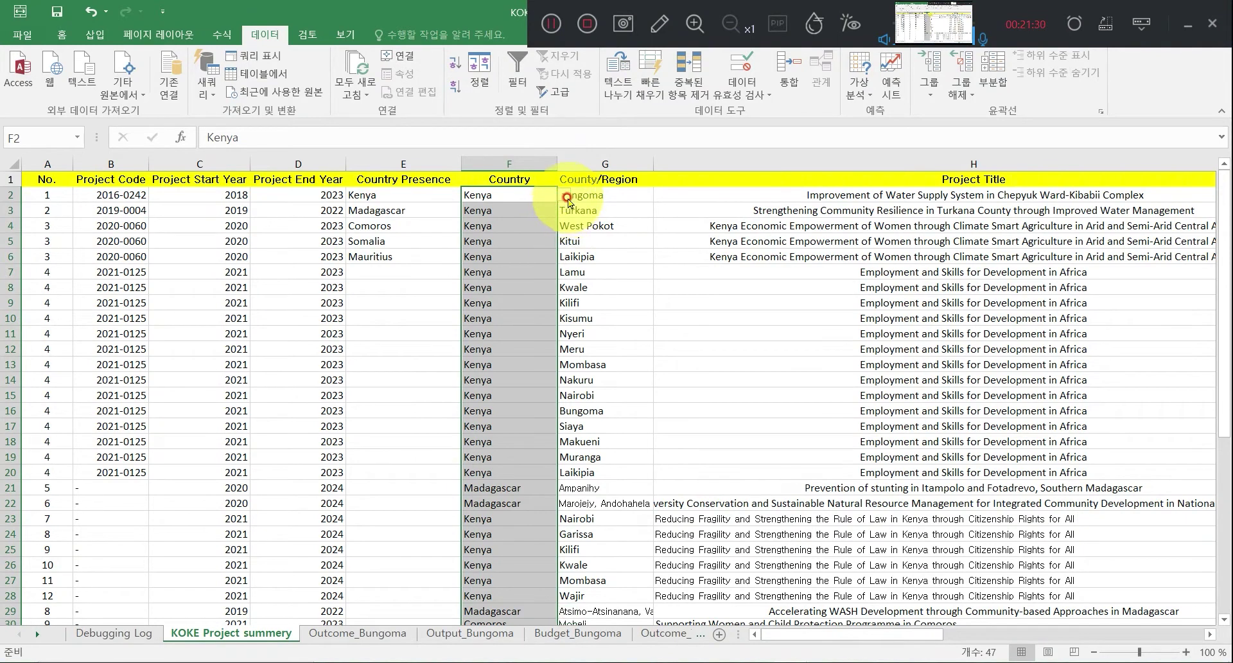
Examine the country options in the dropdown list of Country cell F2.
{"action": "left_click", "coordinate": [564, 195]}
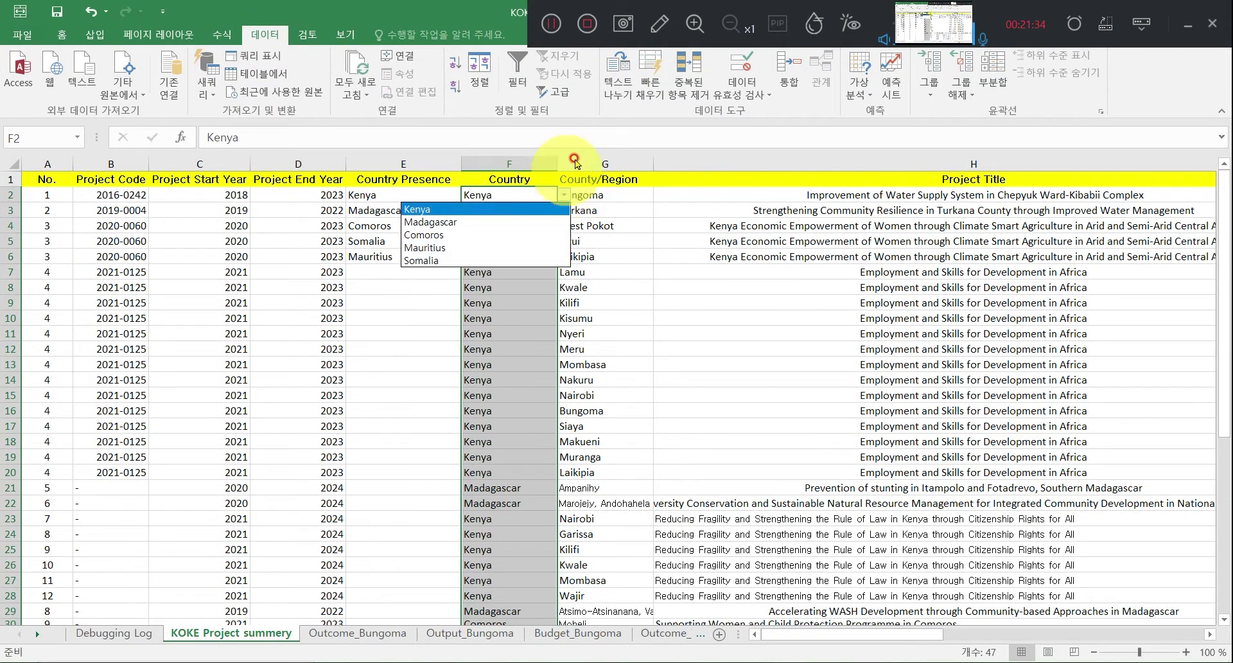
{"action": "left_click", "coordinate": [588, 125]}
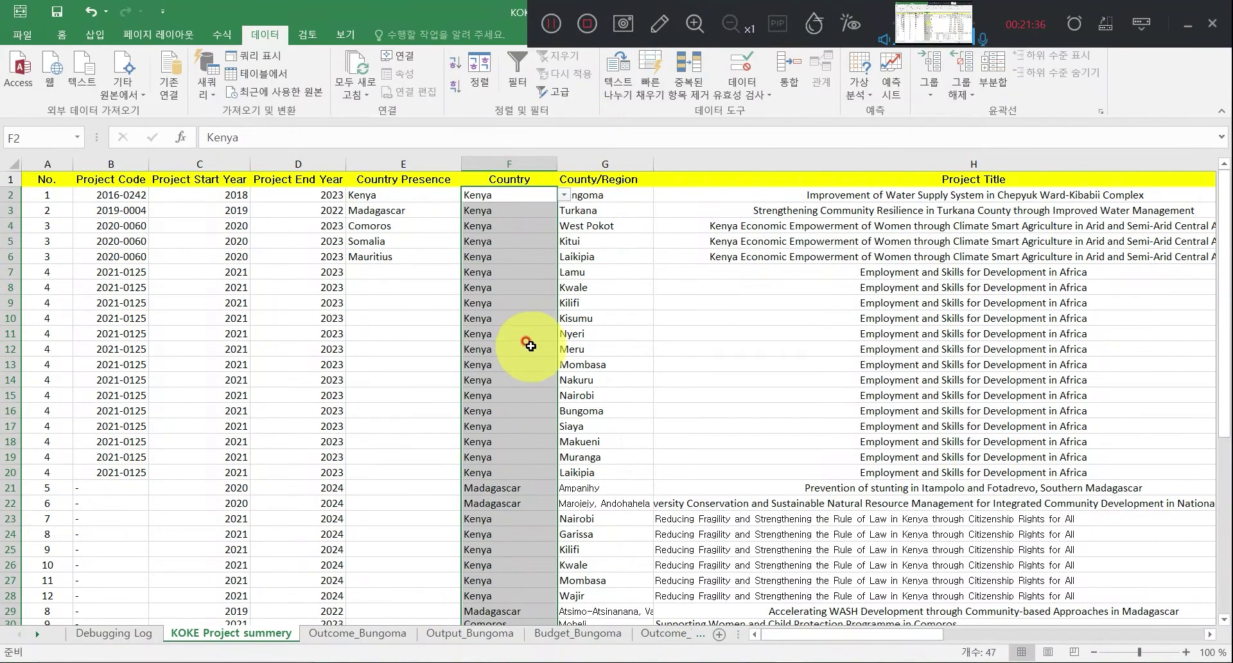
{"action": "left_click", "coordinate": [582, 194]}
{"action": "left_click", "coordinate": [776, 205]}
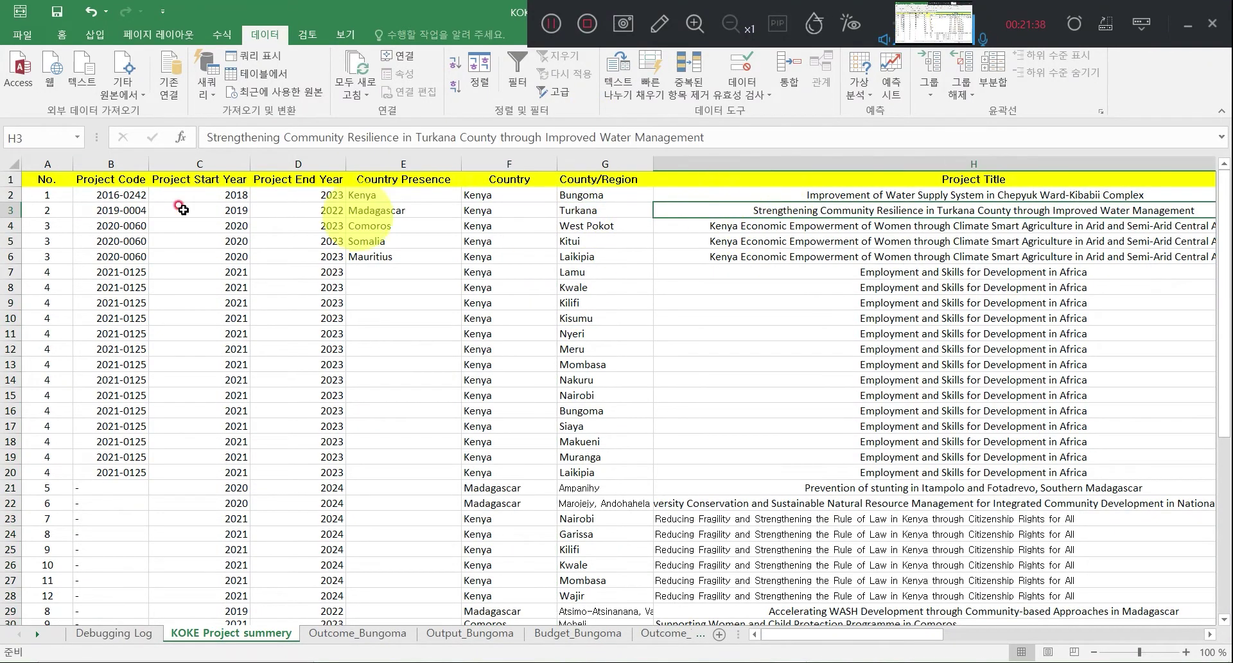
{"action": "left_click", "coordinate": [161, 195]}
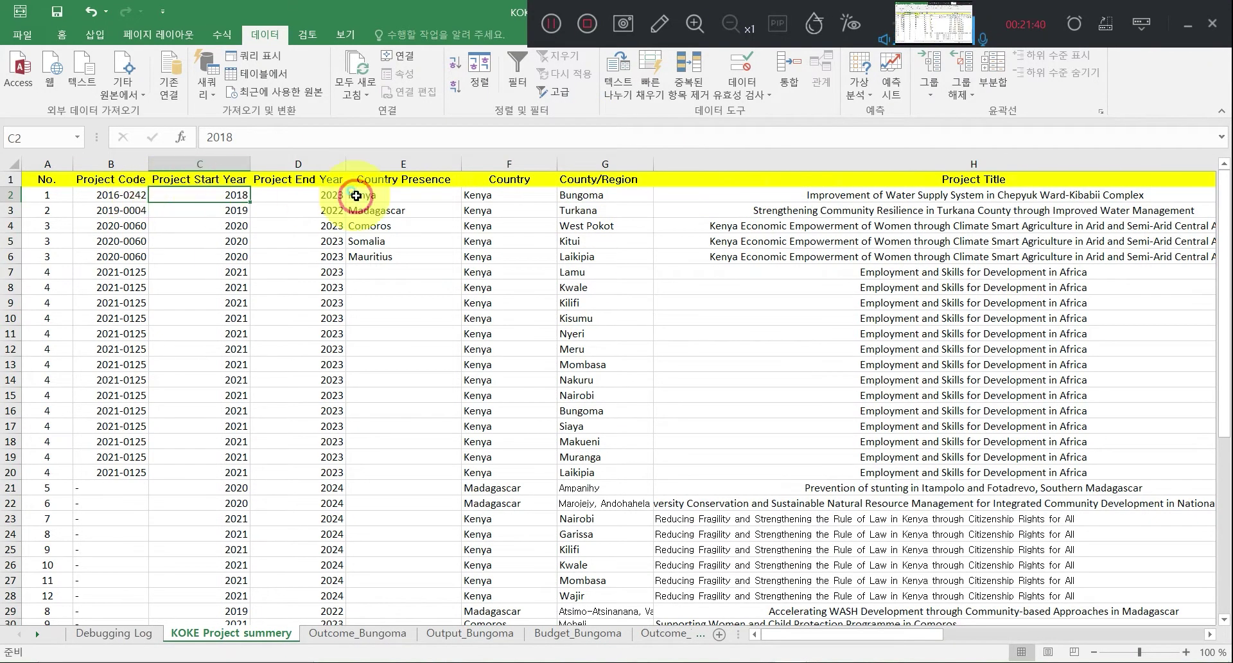
{"action": "left_click", "coordinate": [359, 195]}
Examine the program types entered in the Aid column at cells J2, J3 and J24.
{"action": "left_click_drag", "start_coordinate": [819, 635], "coordinate": [963, 627]}
{"action": "left_click", "coordinate": [902, 192]}
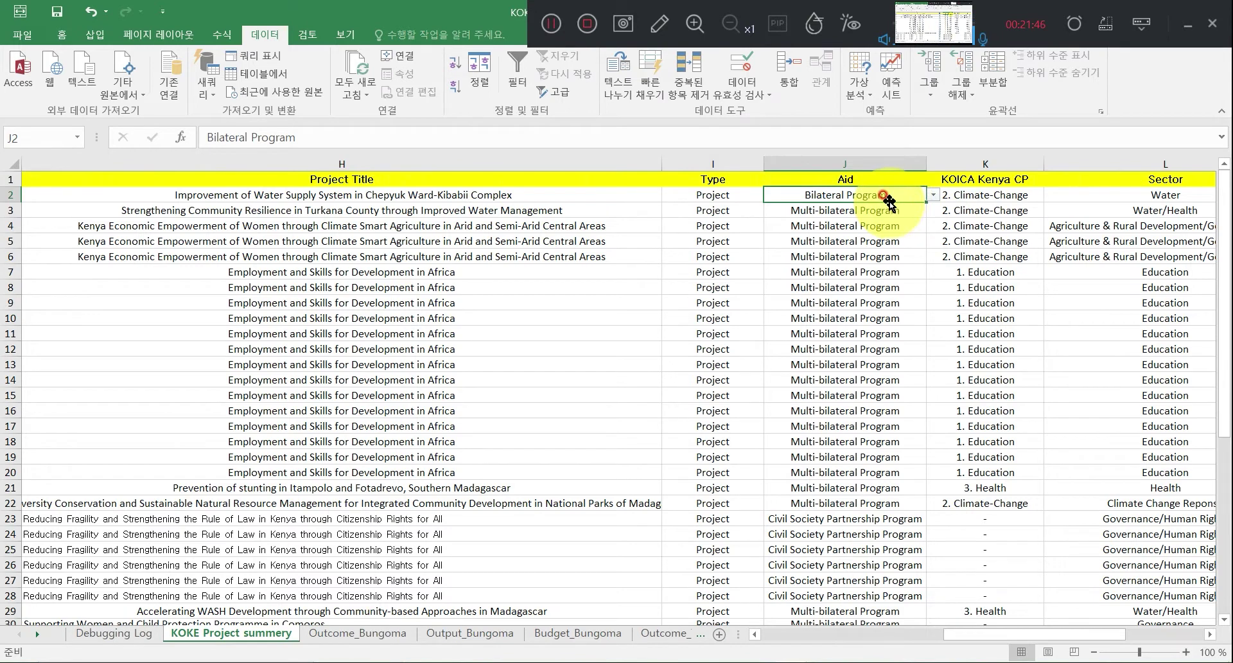
{"action": "left_click", "coordinate": [891, 208]}
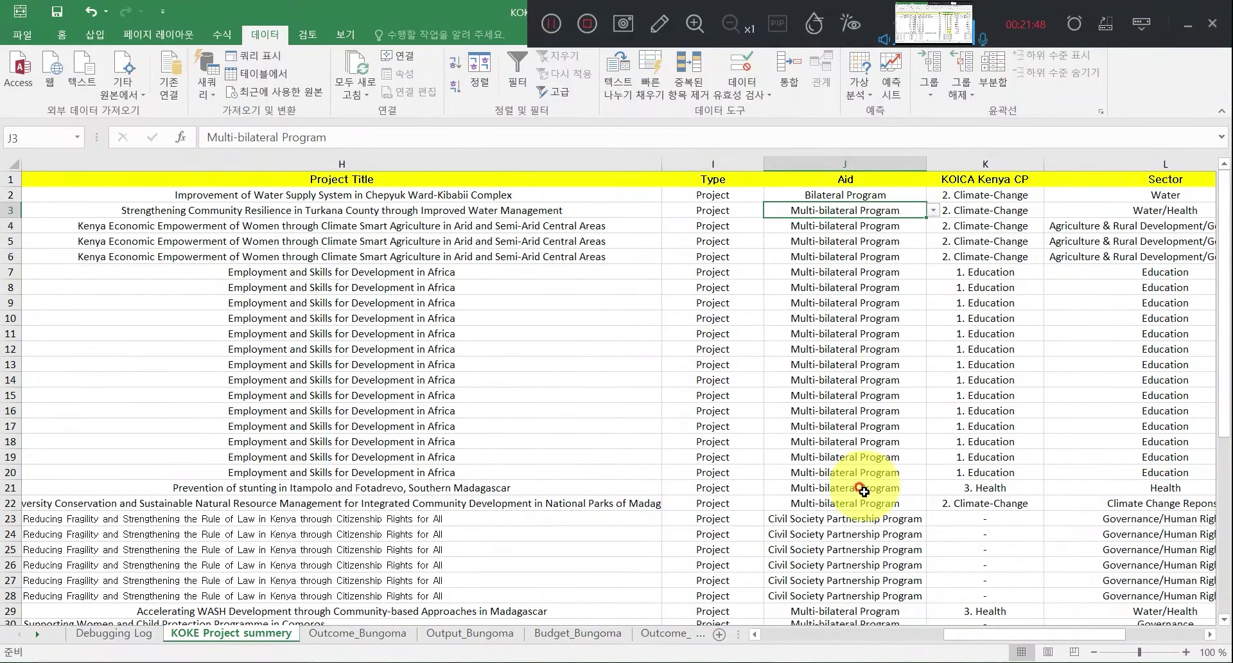
{"action": "left_click", "coordinate": [867, 533]}
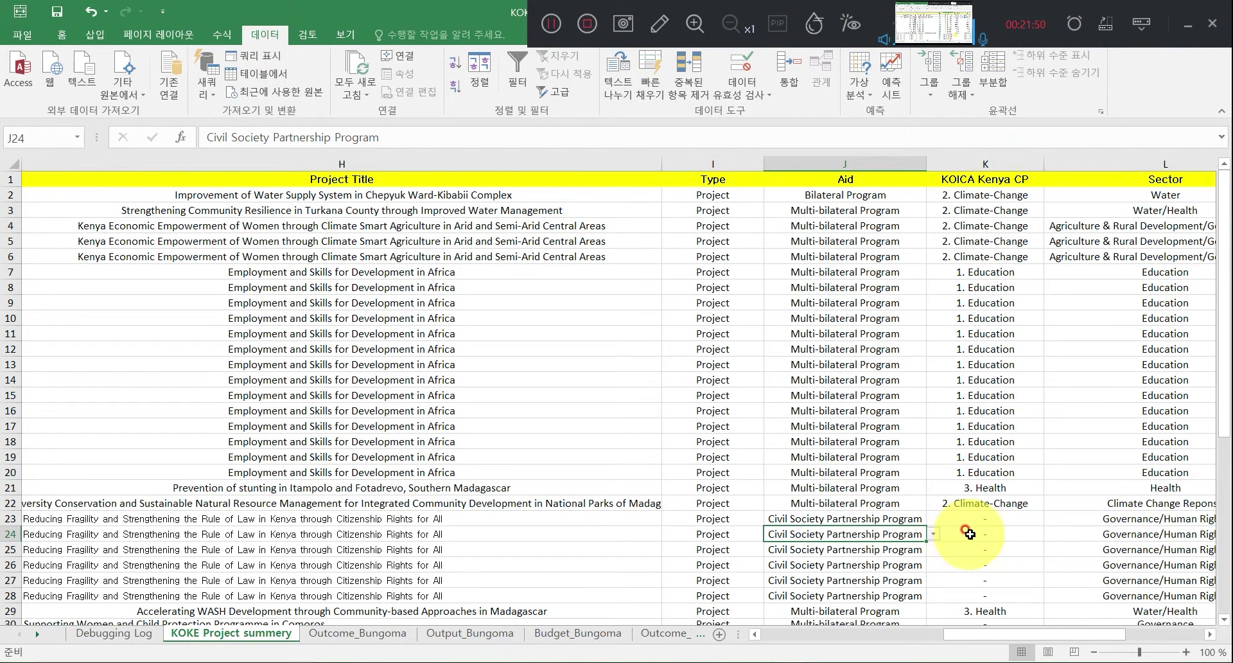
Examine the program options in the dropdown list of Aid cell J2 and choose Bilateral Program.
{"action": "left_click", "coordinate": [912, 199]}
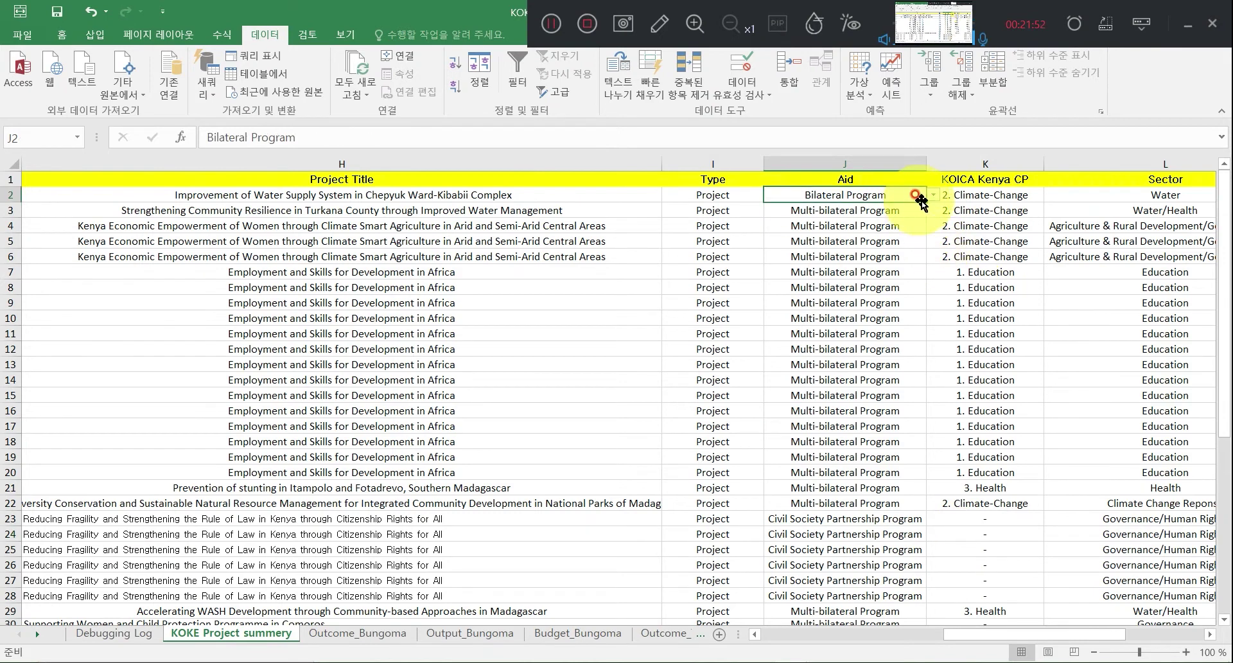
{"action": "left_click", "coordinate": [932, 195]}
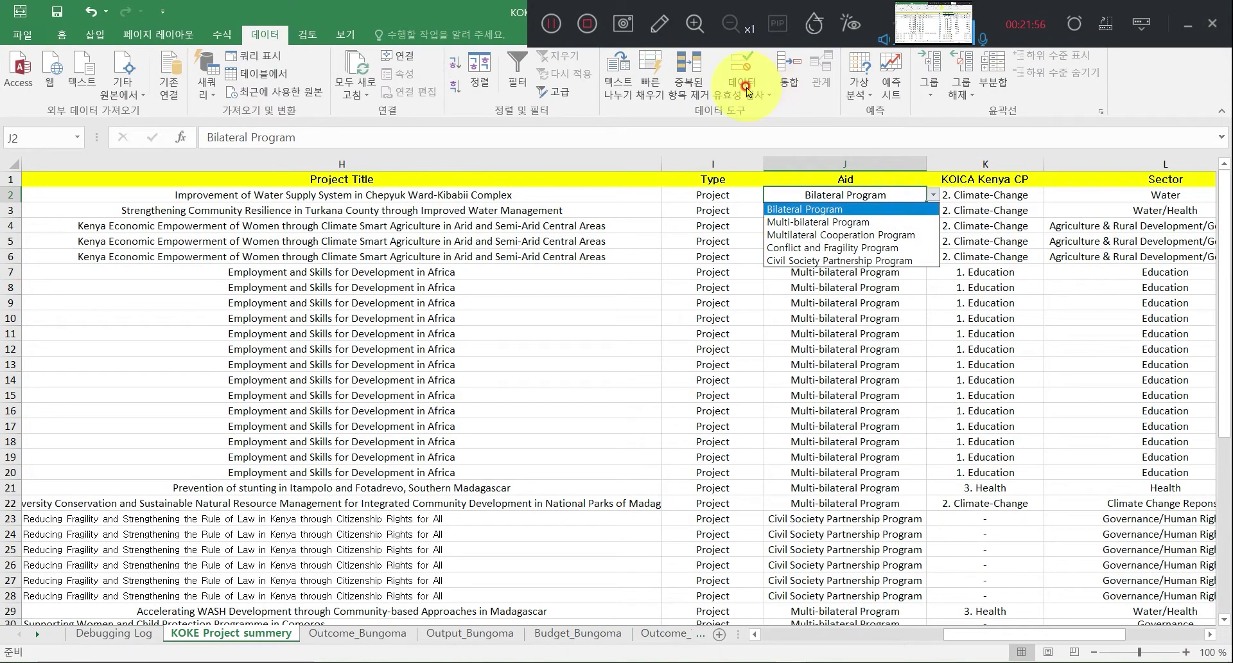
{"action": "left_click", "coordinate": [806, 208]}
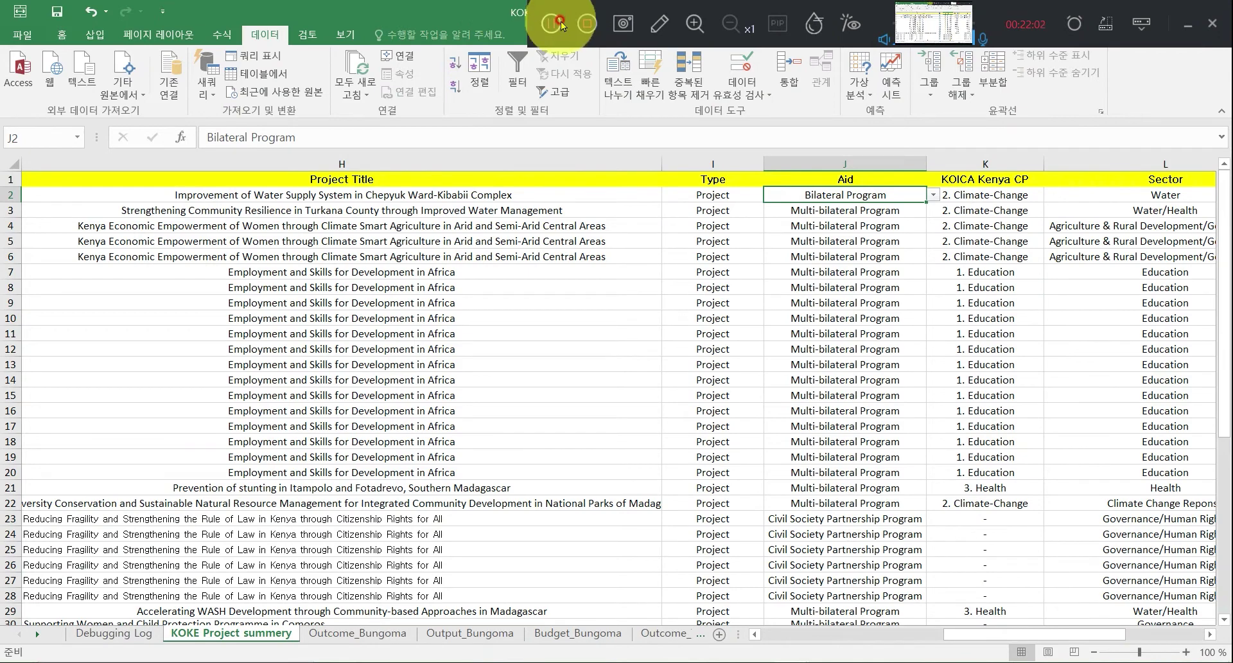
{"action": "left_click", "coordinate": [302, 137]}
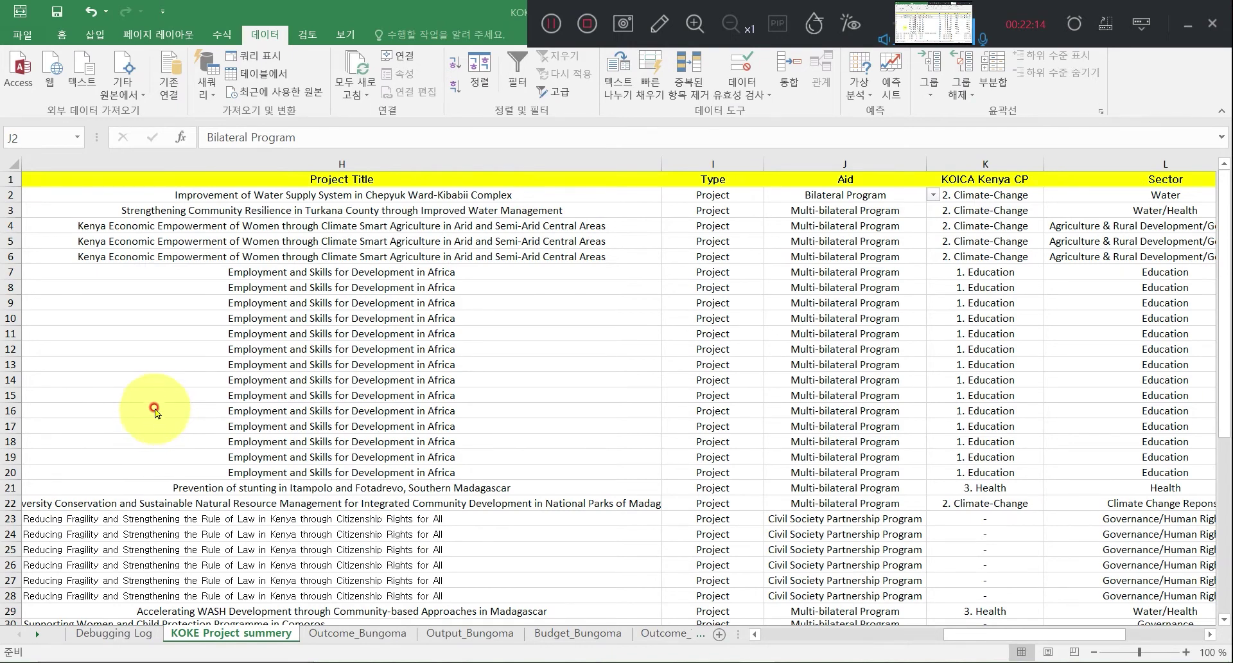
Examine the KOKE Project summery sheet and the Outcome_Bungoma, Output_Bungoma and Budget_Bungoma sheets.
{"action": "key", "text": "ctrl+Page_Down"}
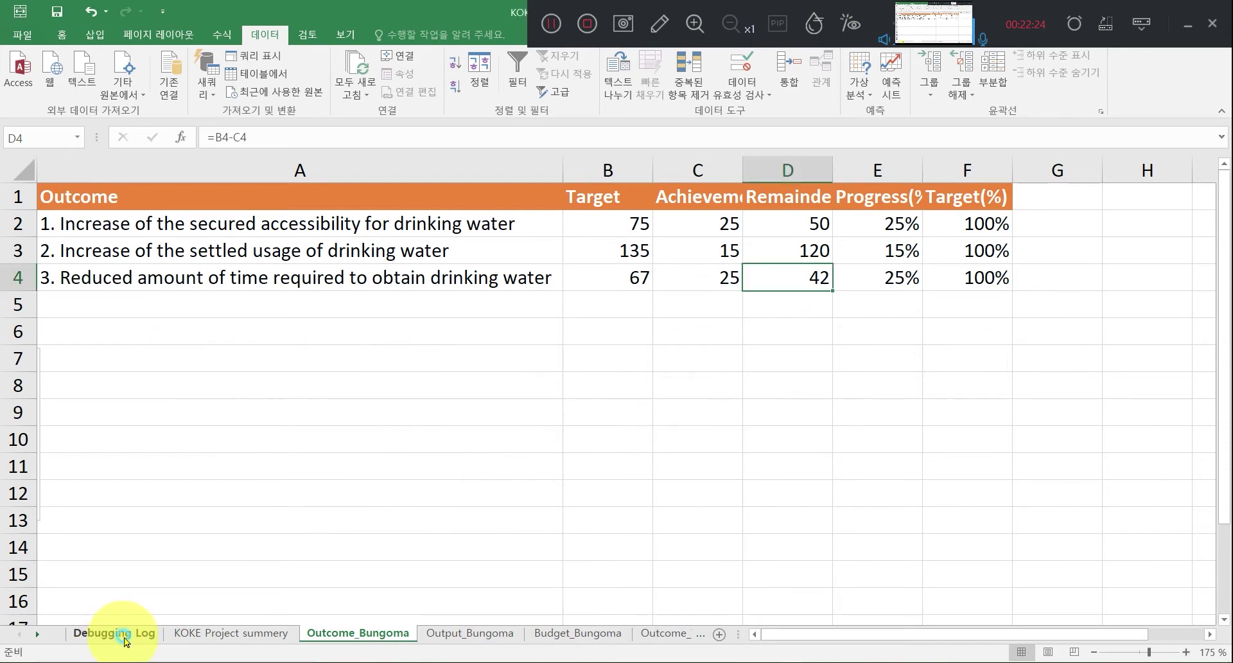
{"action": "left_click", "coordinate": [231, 642]}
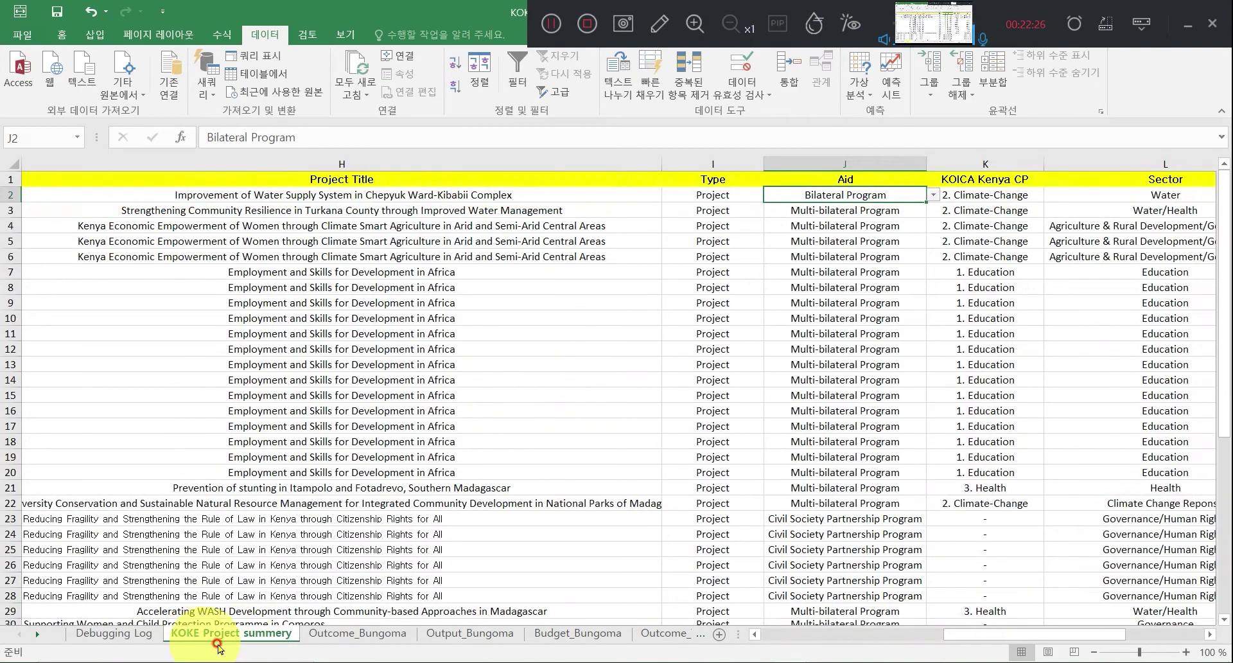
{"action": "left_click", "coordinate": [378, 639]}
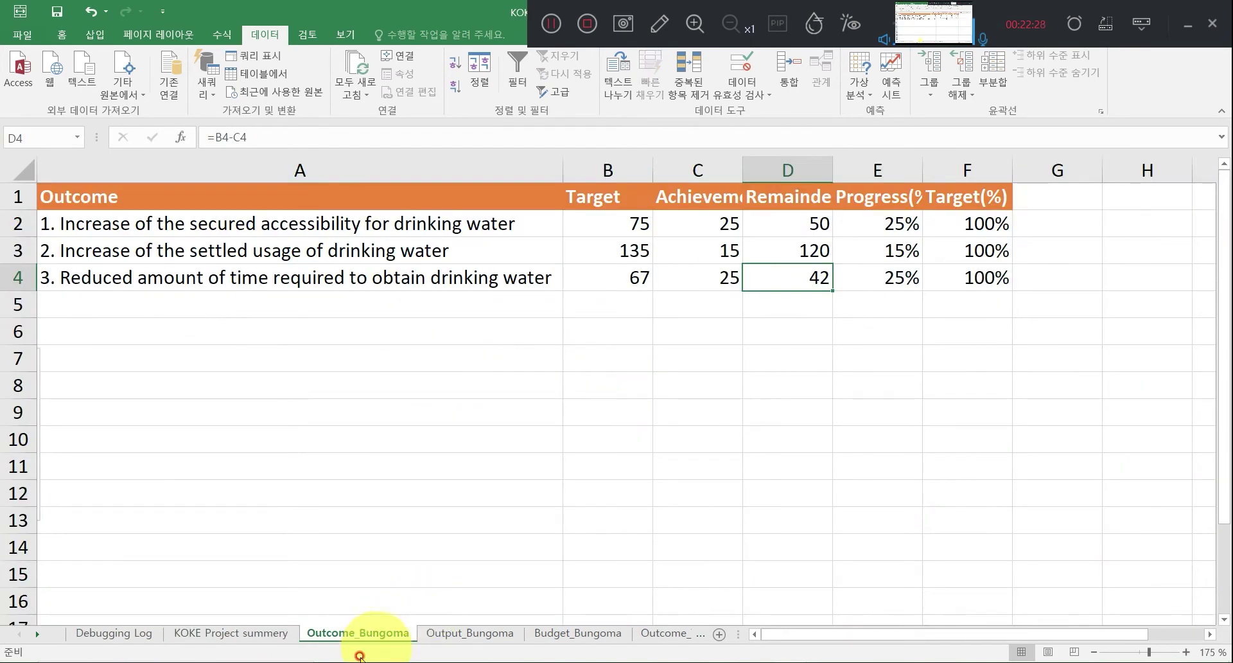
{"action": "left_click", "coordinate": [552, 25]}
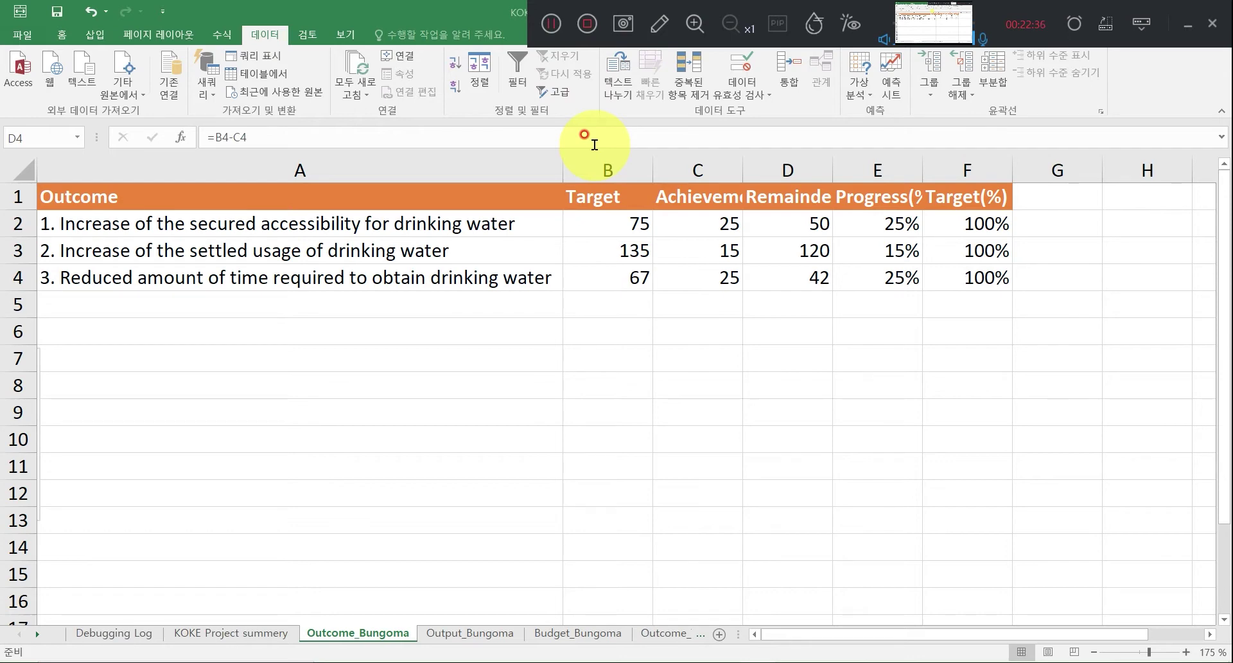
{"action": "left_click", "coordinate": [341, 634]}
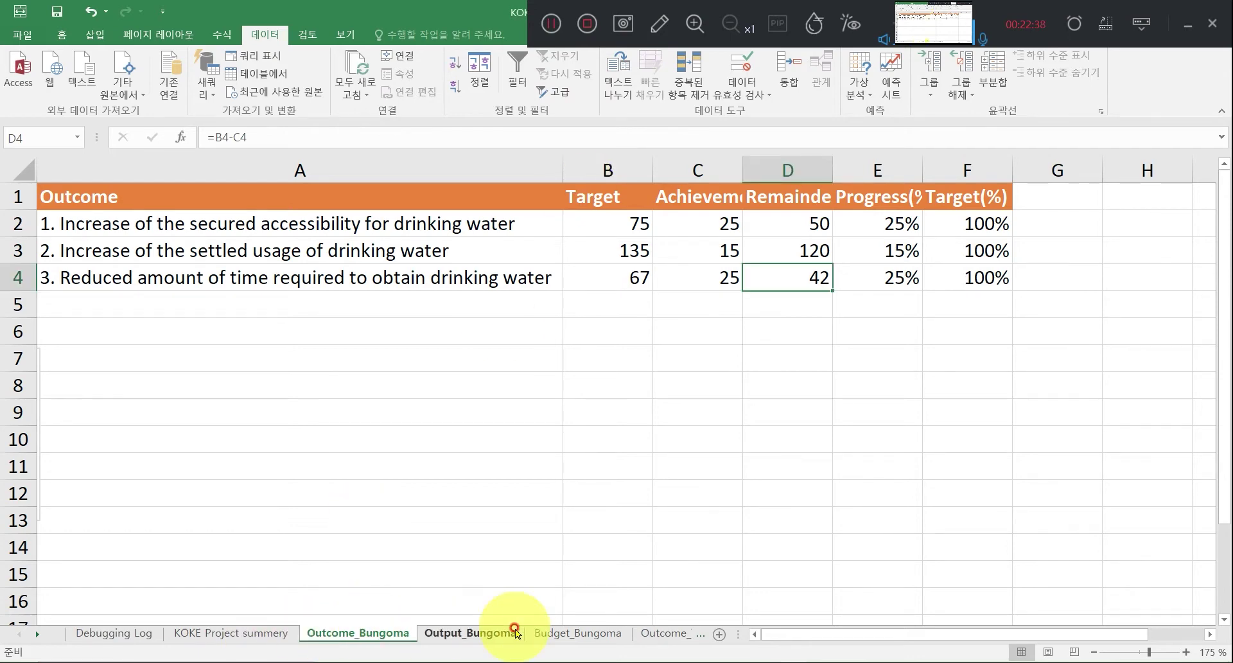
{"action": "left_click", "coordinate": [469, 633]}
{"action": "left_click", "coordinate": [556, 633]}
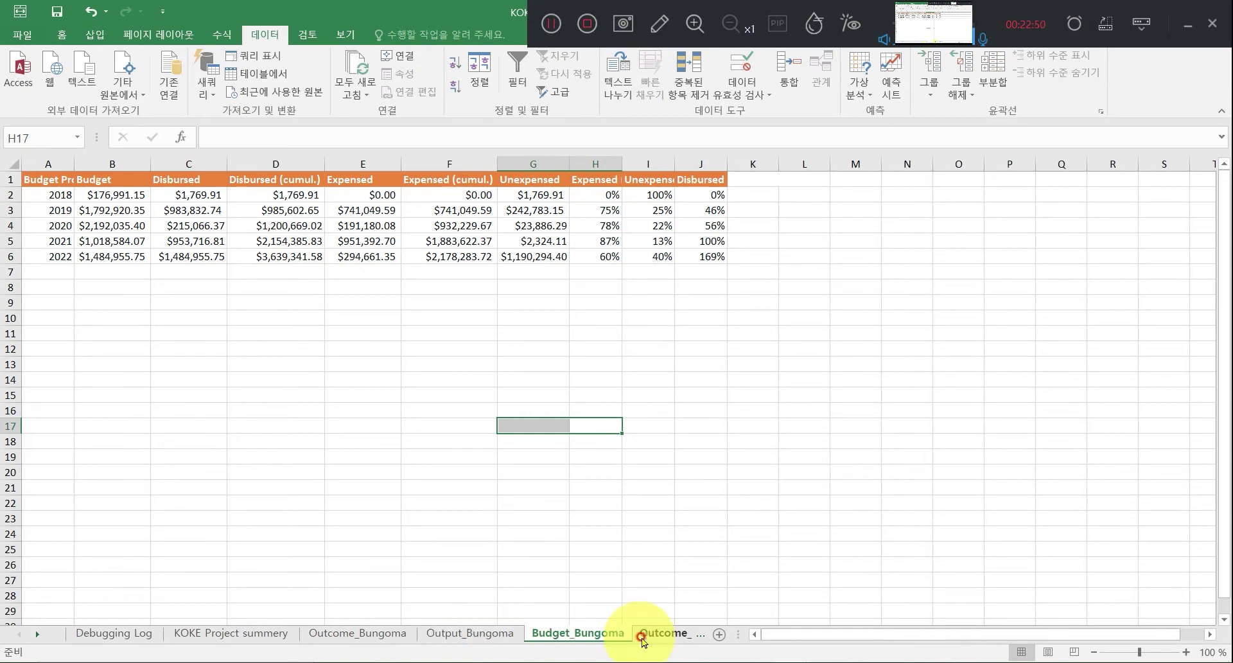
Look through the project sheets for Turkana, GIZ and UNW up to Budget_UNW.
{"action": "left_click", "coordinate": [660, 634]}
{"action": "left_click", "coordinate": [661, 634]}
{"action": "left_click", "coordinate": [662, 636]}
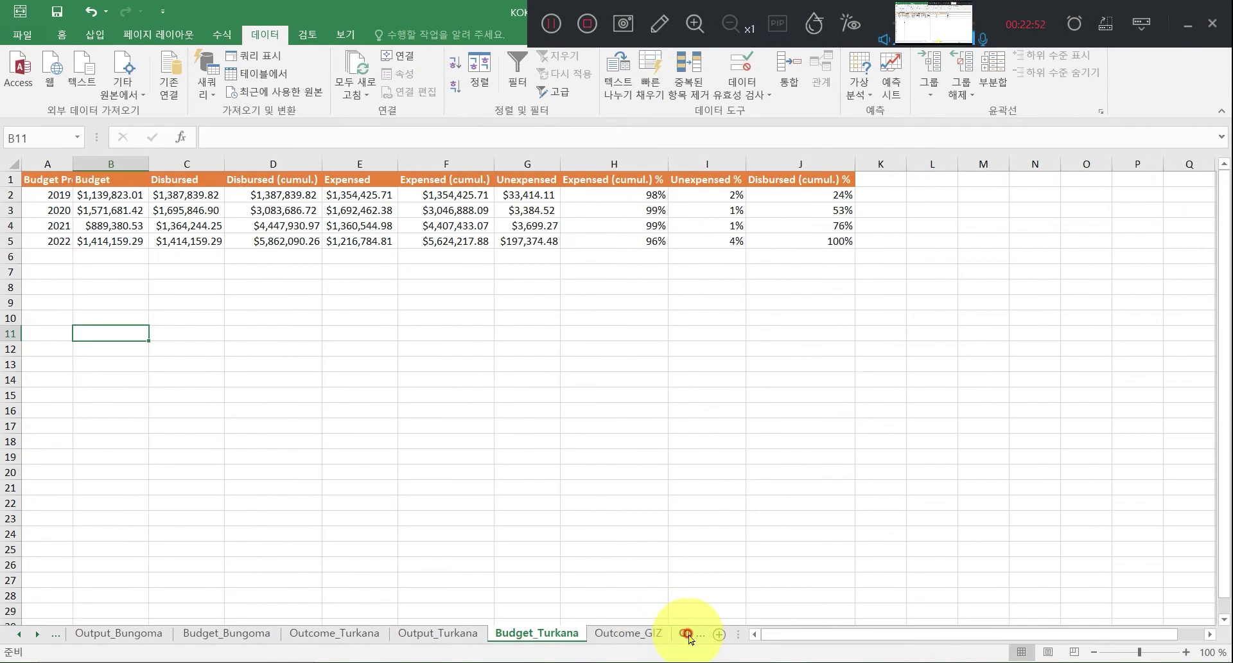
{"action": "left_click", "coordinate": [703, 636]}
{"action": "left_click", "coordinate": [700, 635]}
{"action": "left_click", "coordinate": [694, 637]}
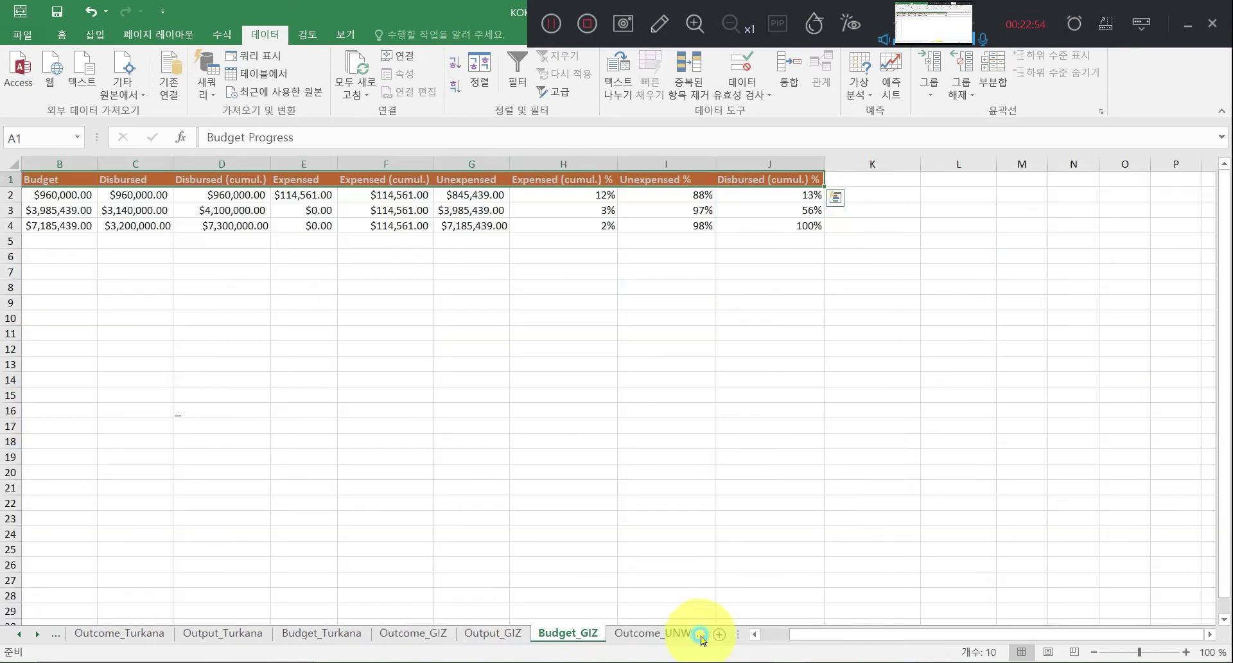
{"action": "left_click", "coordinate": [687, 636]}
{"action": "left_click", "coordinate": [692, 635]}
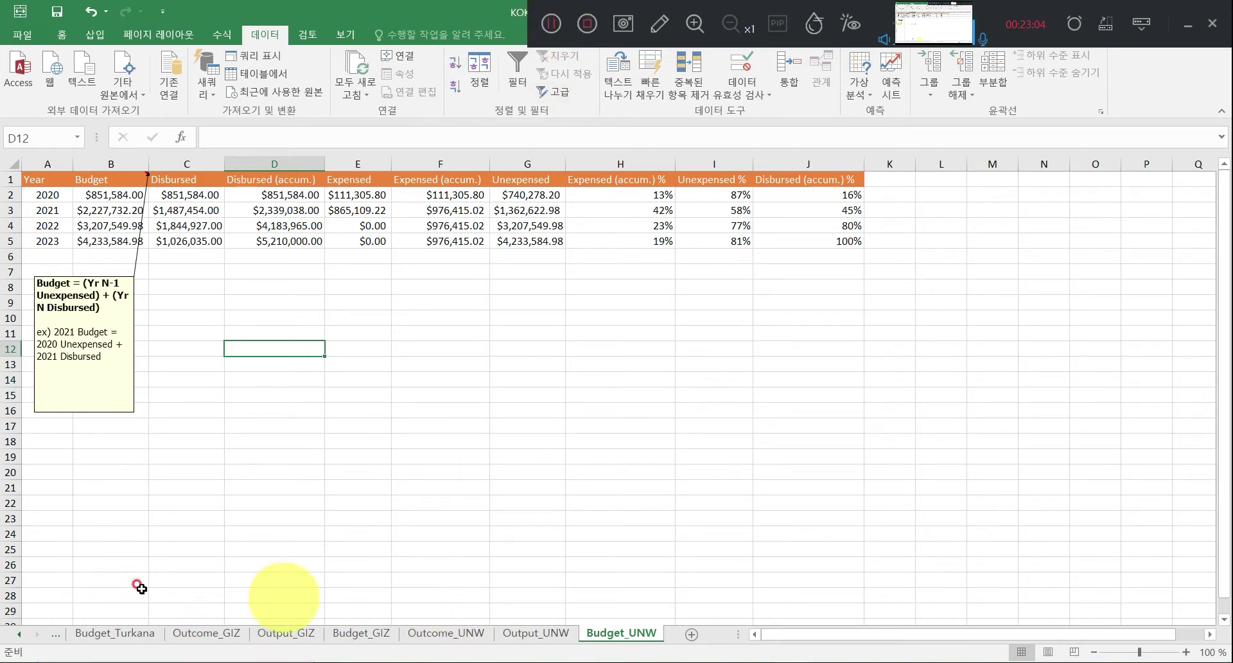
Examine the three GIZ project sheets: Outcome_GIZ, Output_GIZ and Budget_GIZ.
{"action": "left_click", "coordinate": [206, 634]}
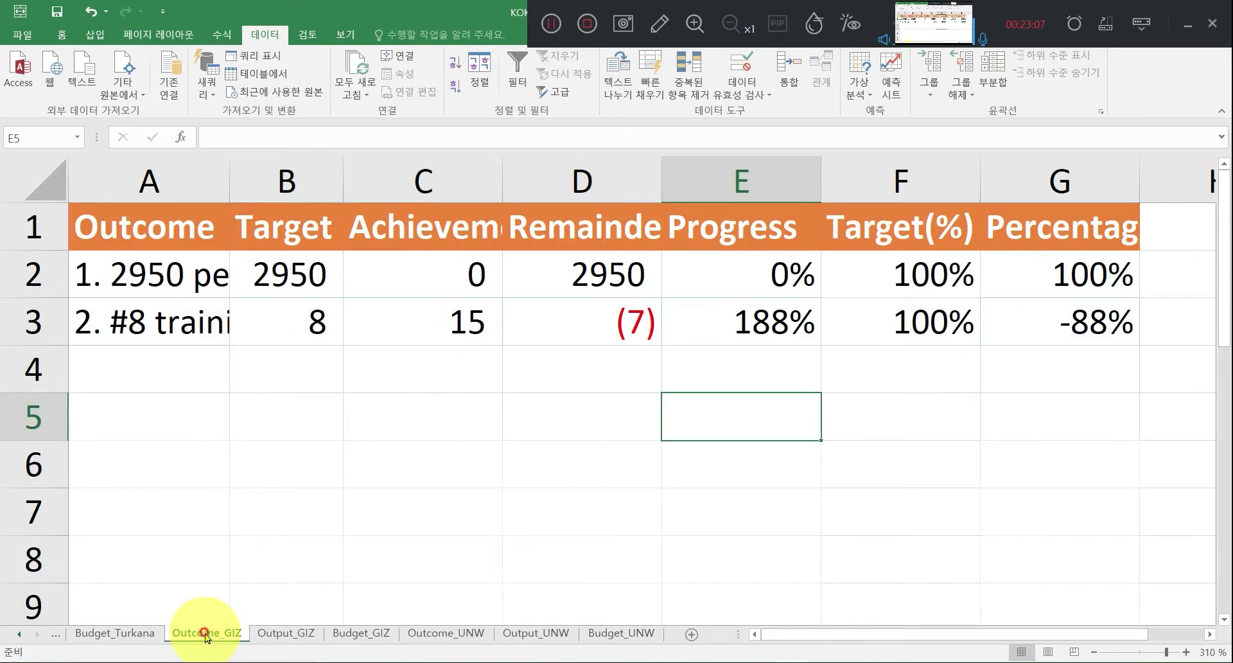
{"action": "left_click", "coordinate": [274, 636]}
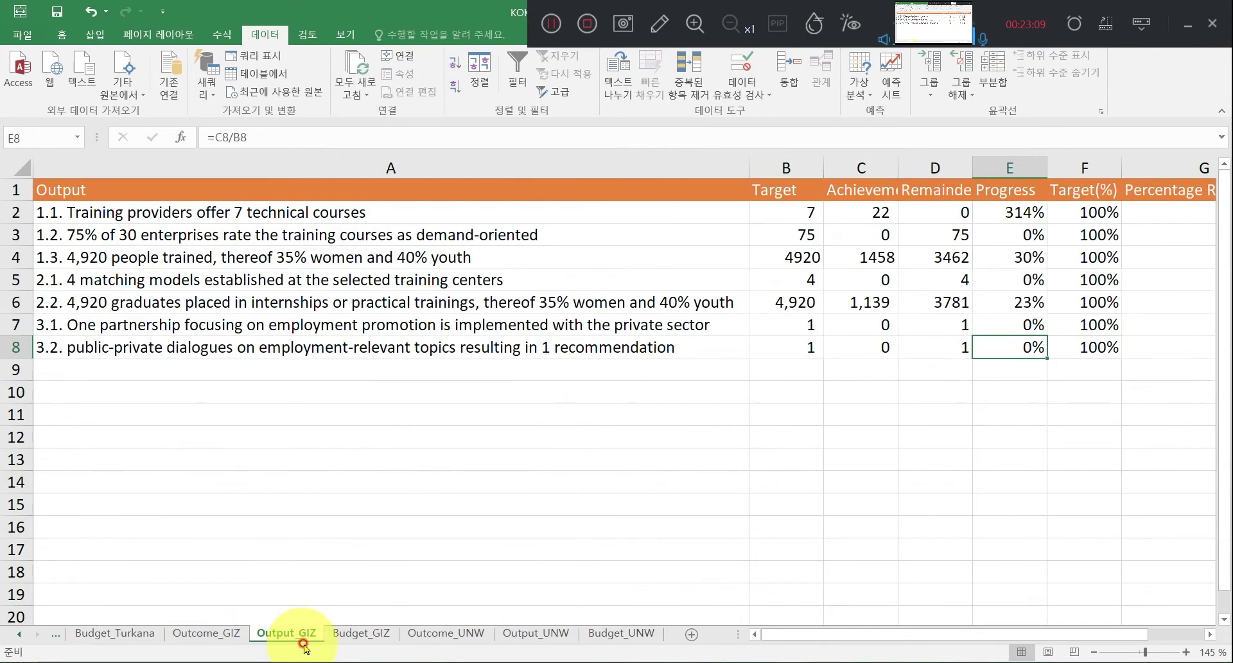
{"action": "left_click", "coordinate": [337, 639]}
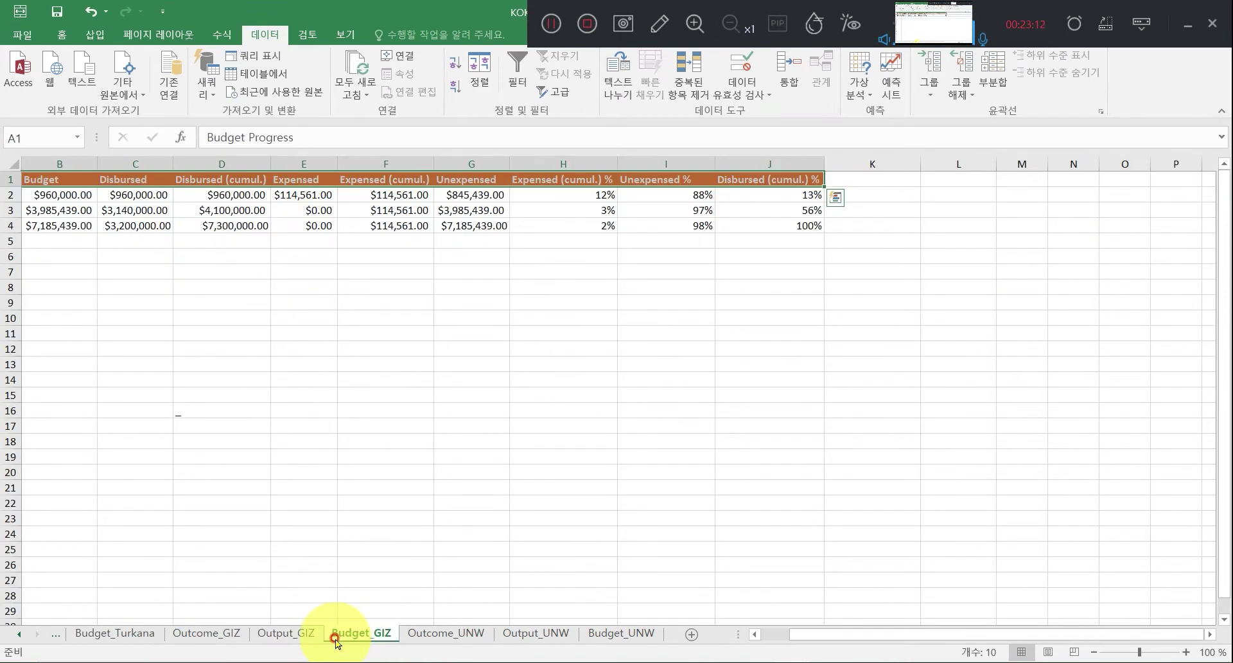
{"action": "left_click", "coordinate": [551, 23]}
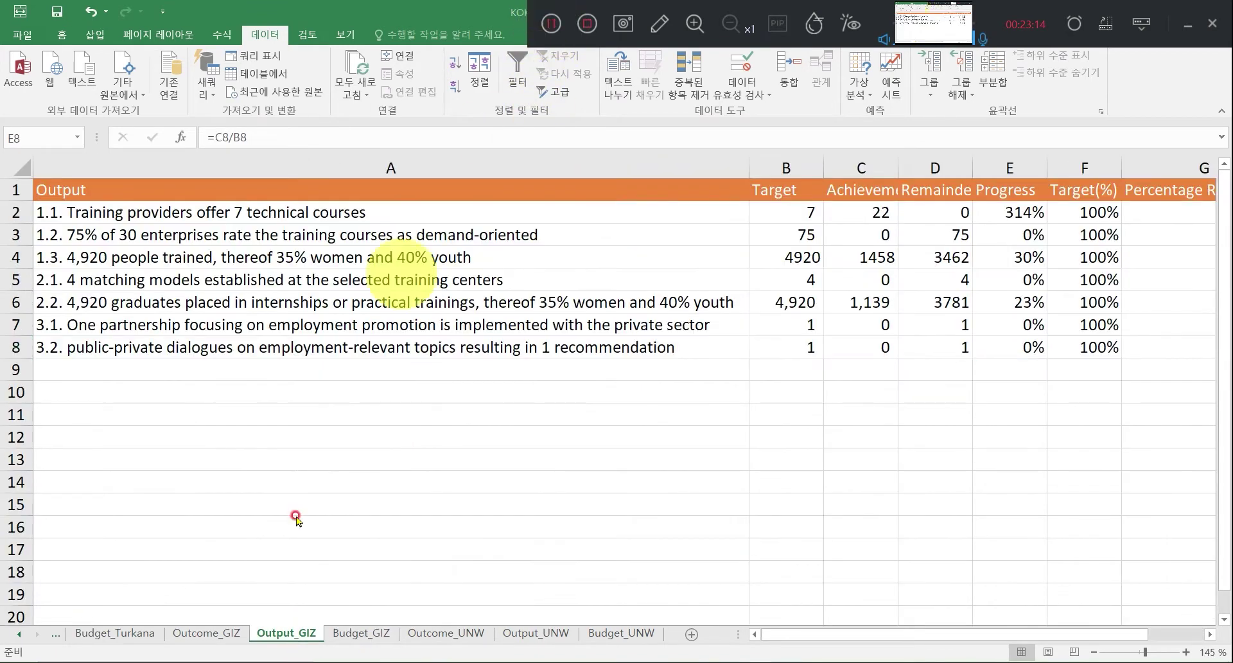
Examine the outcome descriptions with their Target and Achievement values in rows 2 and 3 of Outcome_UNW.
{"action": "left_click", "coordinate": [445, 637]}
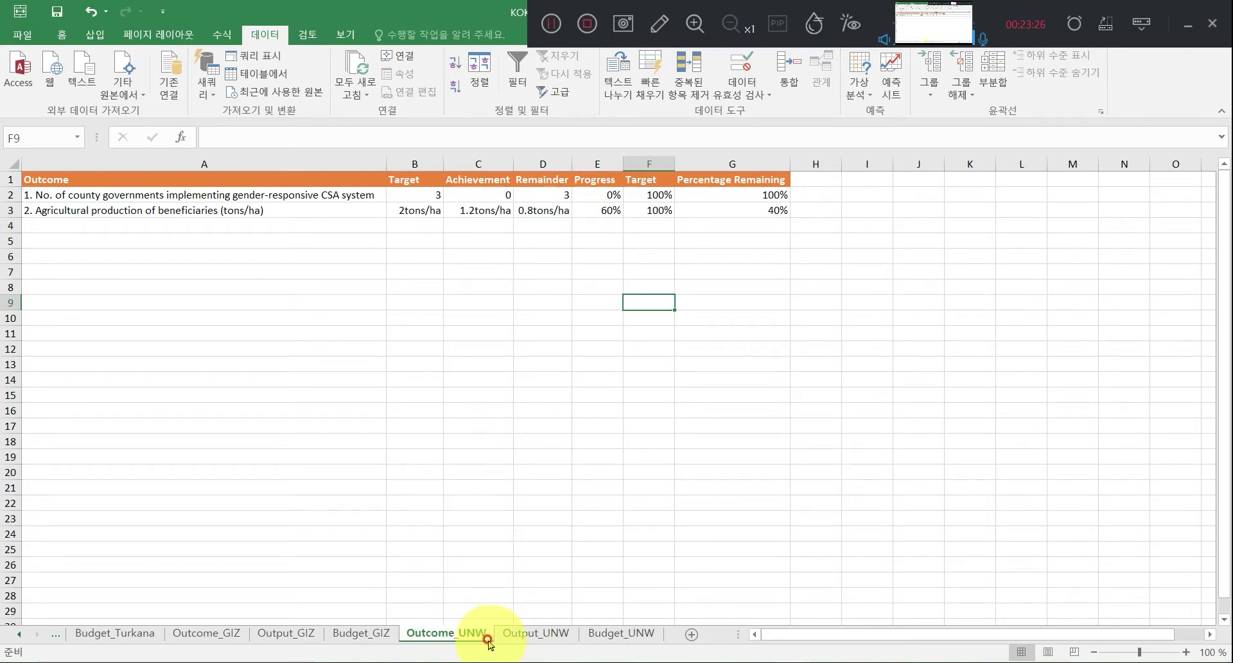
{"action": "left_click", "coordinate": [166, 209]}
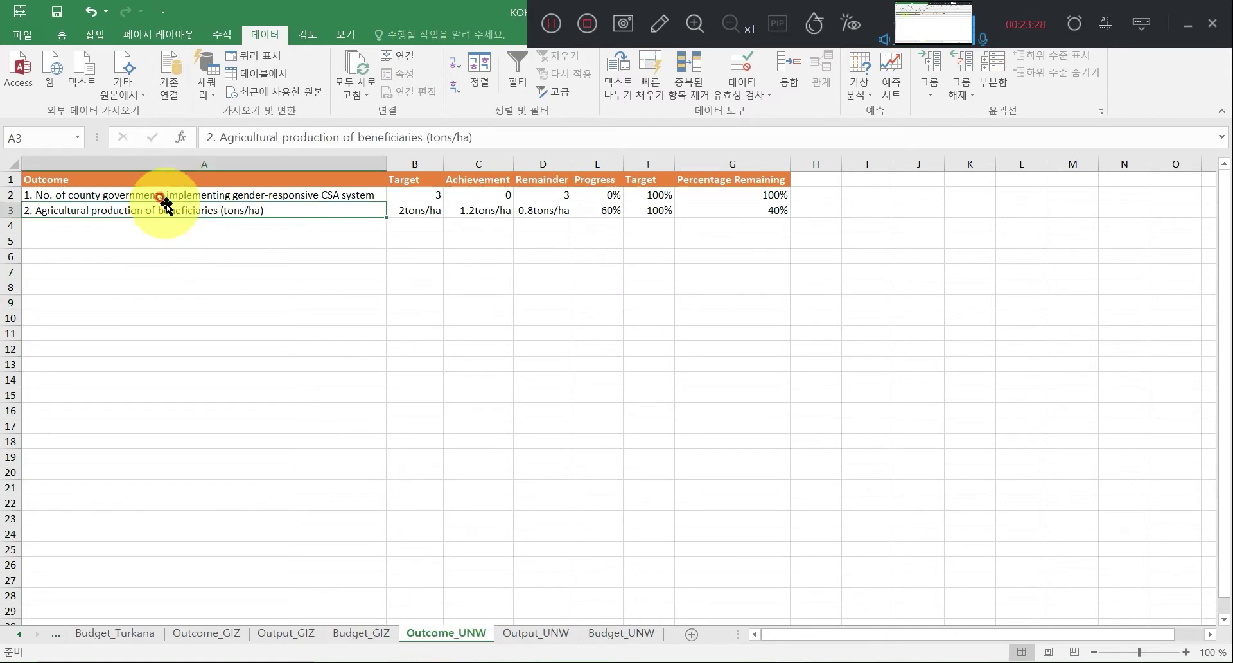
{"action": "left_click", "coordinate": [414, 196]}
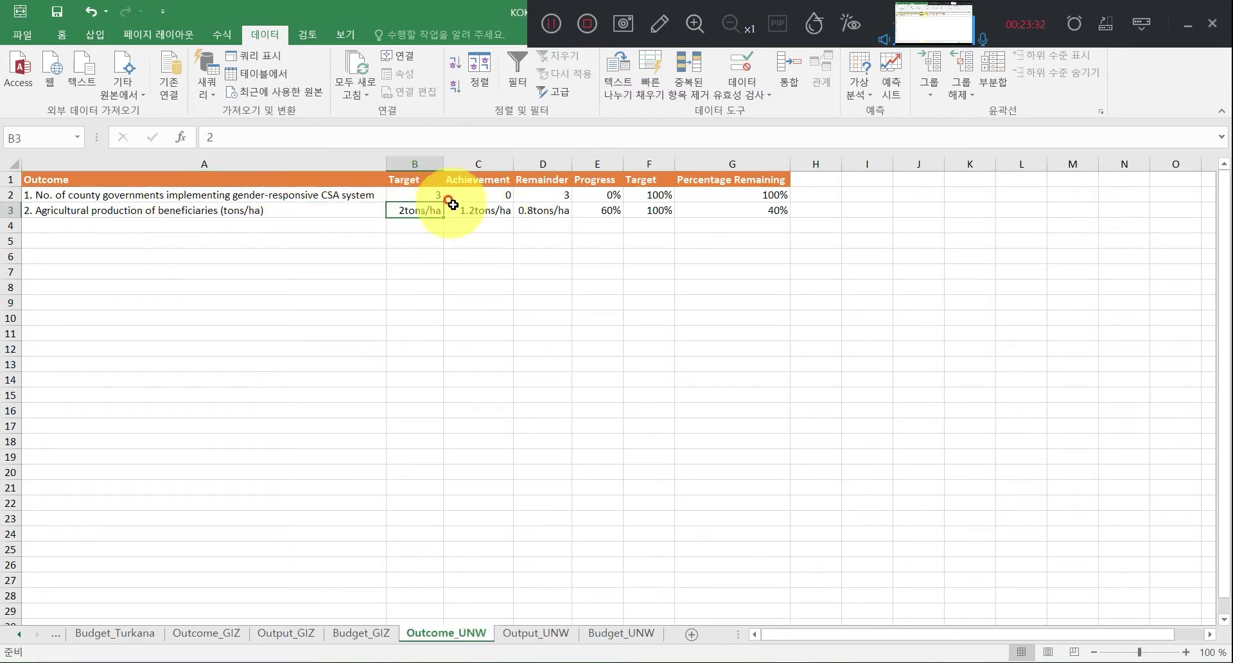
{"action": "left_click", "coordinate": [484, 211]}
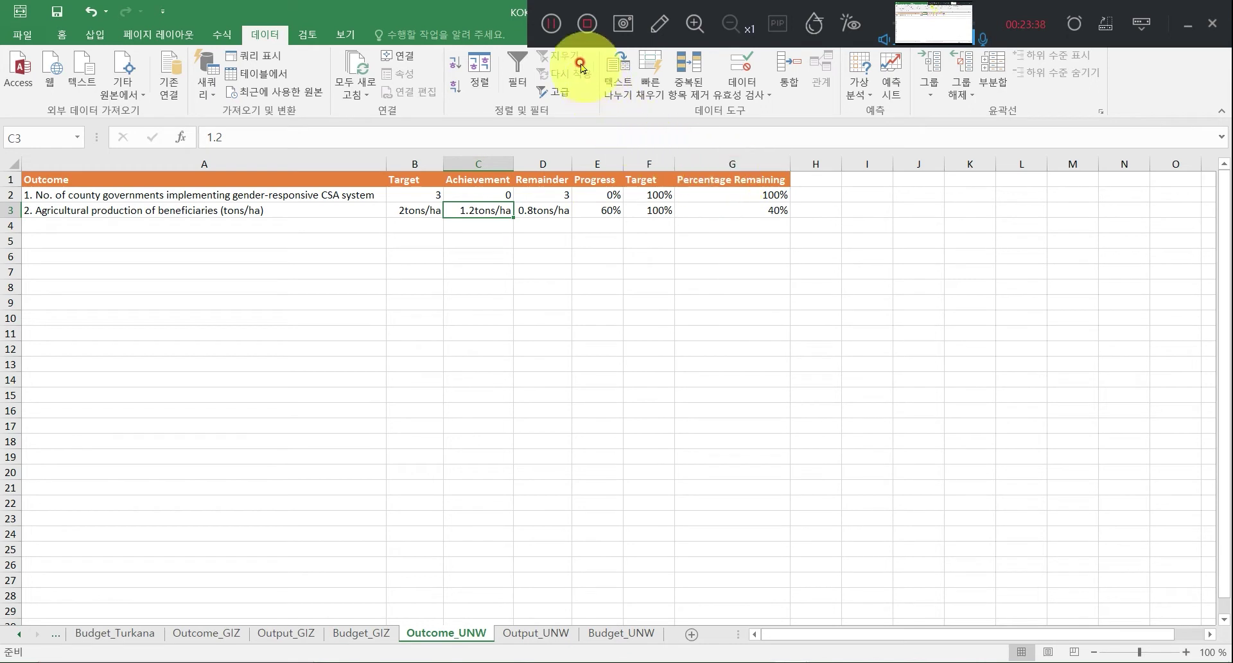
{"action": "left_click", "coordinate": [556, 23]}
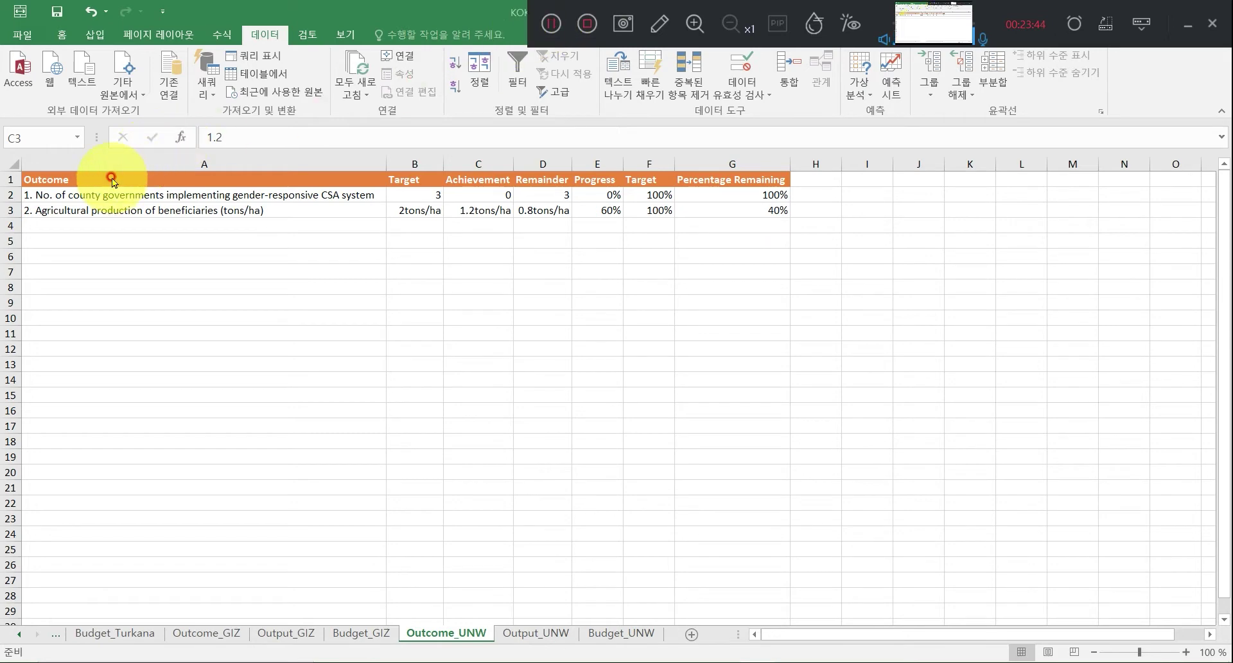
Go back through the GIZ, Turkana and Bungoma sheets to Outcome_Bungoma.
{"action": "left_click", "coordinate": [203, 636]}
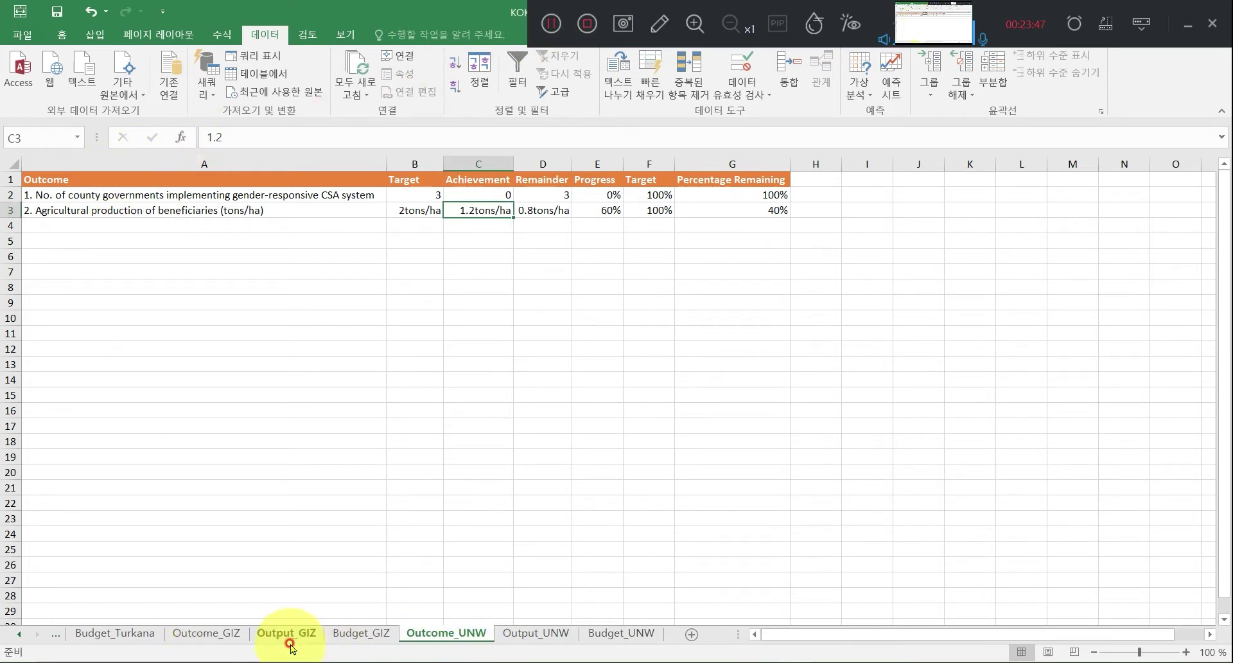
{"action": "left_click", "coordinate": [233, 637]}
{"action": "left_click", "coordinate": [483, 636]}
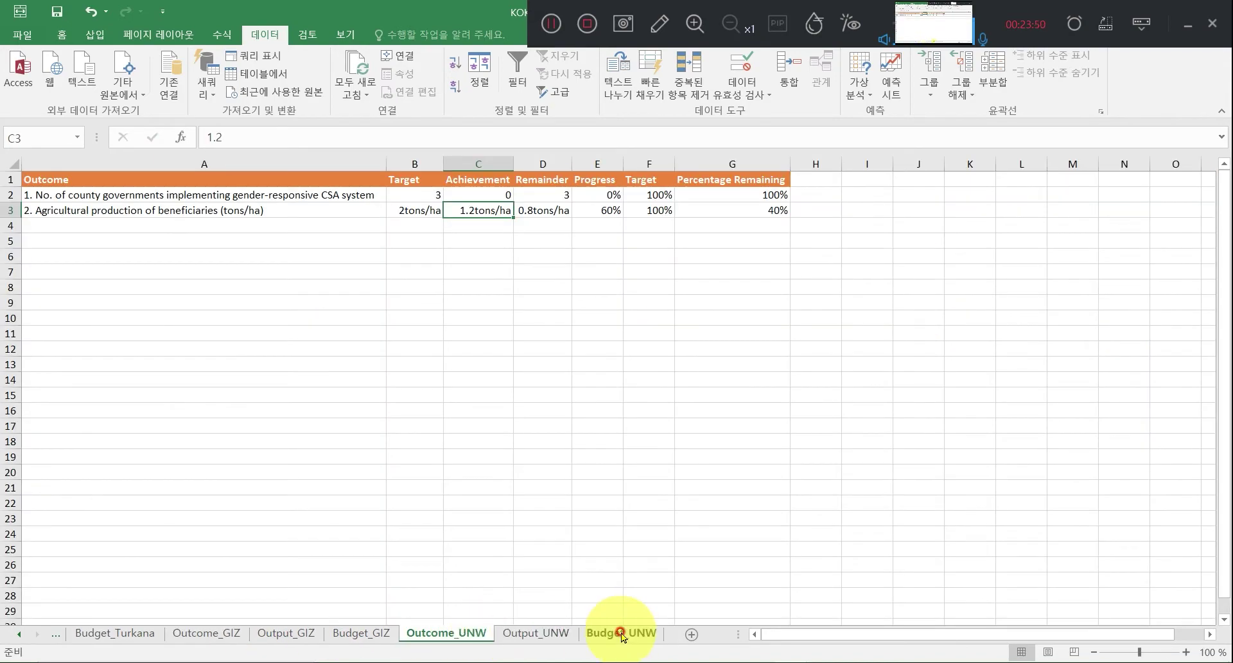
{"action": "left_click", "coordinate": [219, 638]}
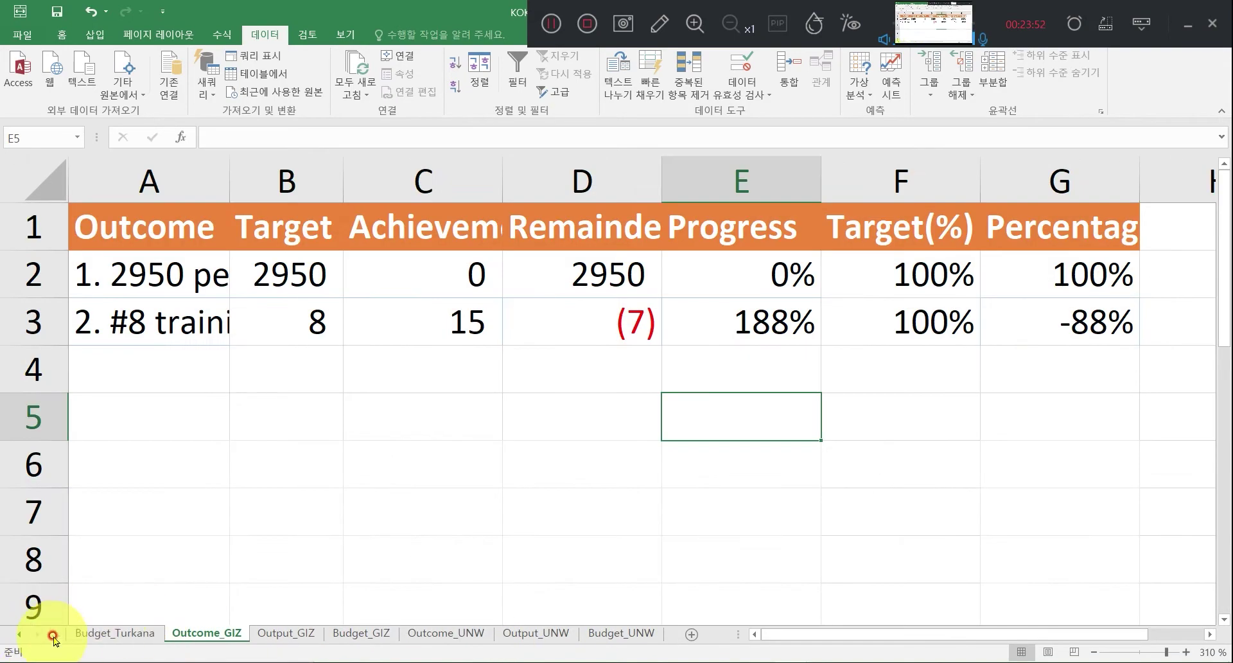
{"action": "left_click", "coordinate": [85, 638]}
{"action": "left_click", "coordinate": [65, 639]}
{"action": "left_click", "coordinate": [98, 634]}
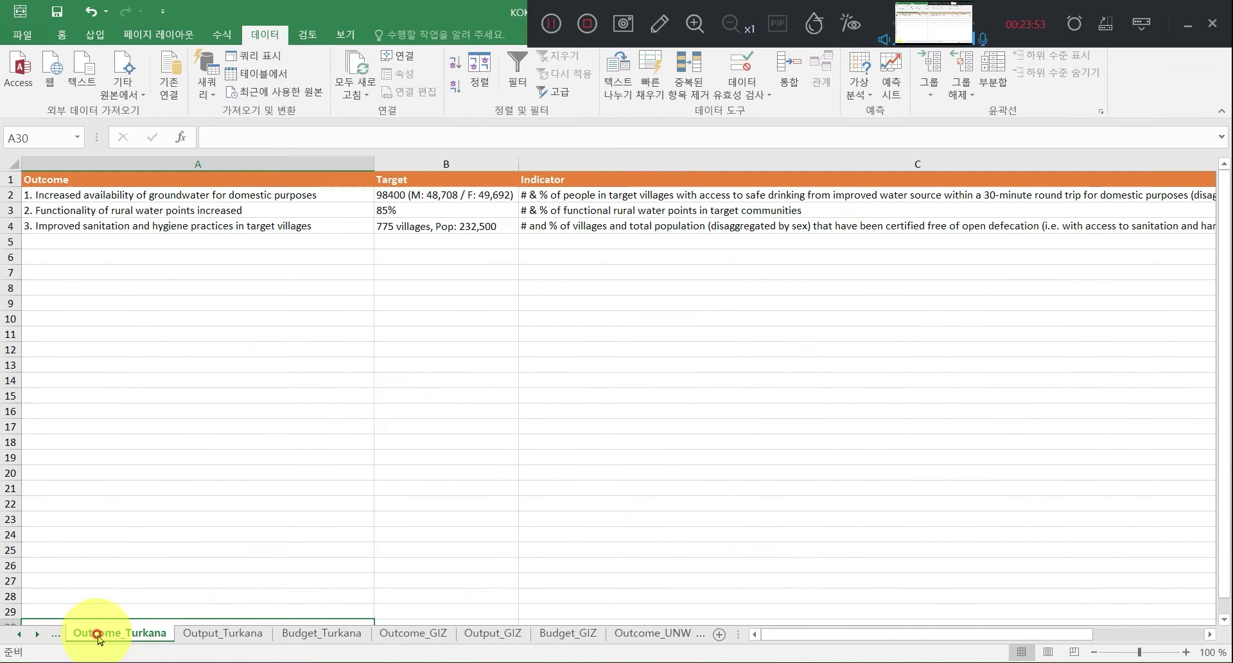
{"action": "left_click", "coordinate": [60, 636]}
{"action": "left_click", "coordinate": [48, 635]}
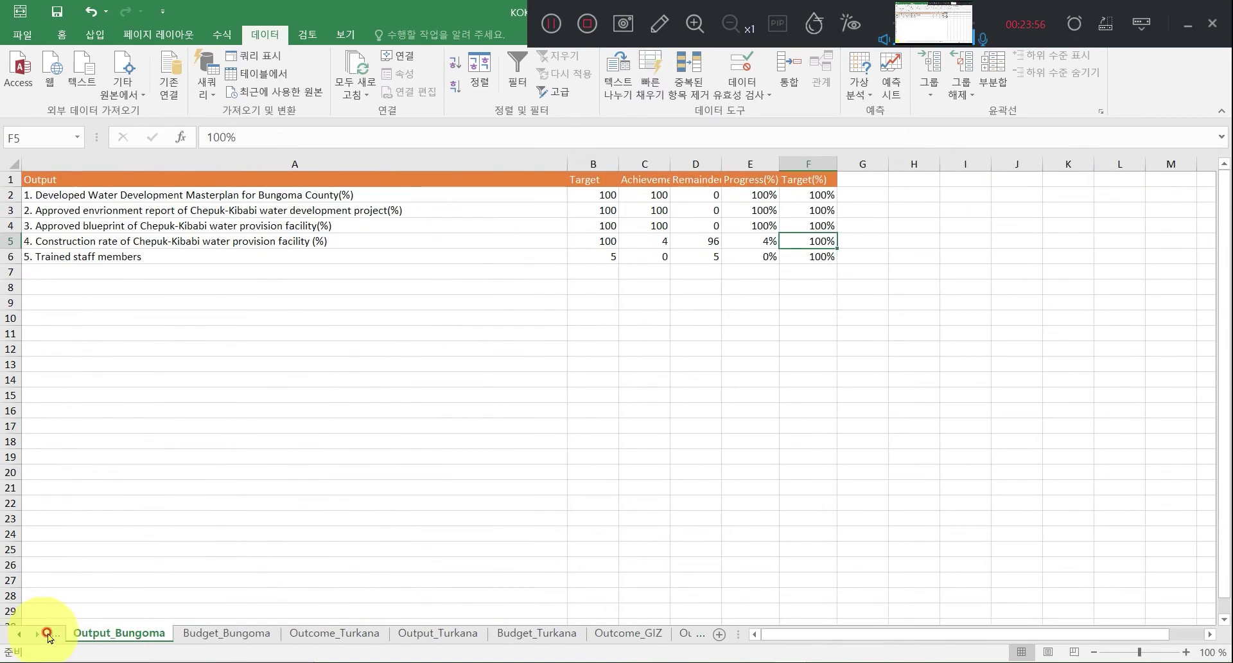
{"action": "left_click", "coordinate": [48, 635]}
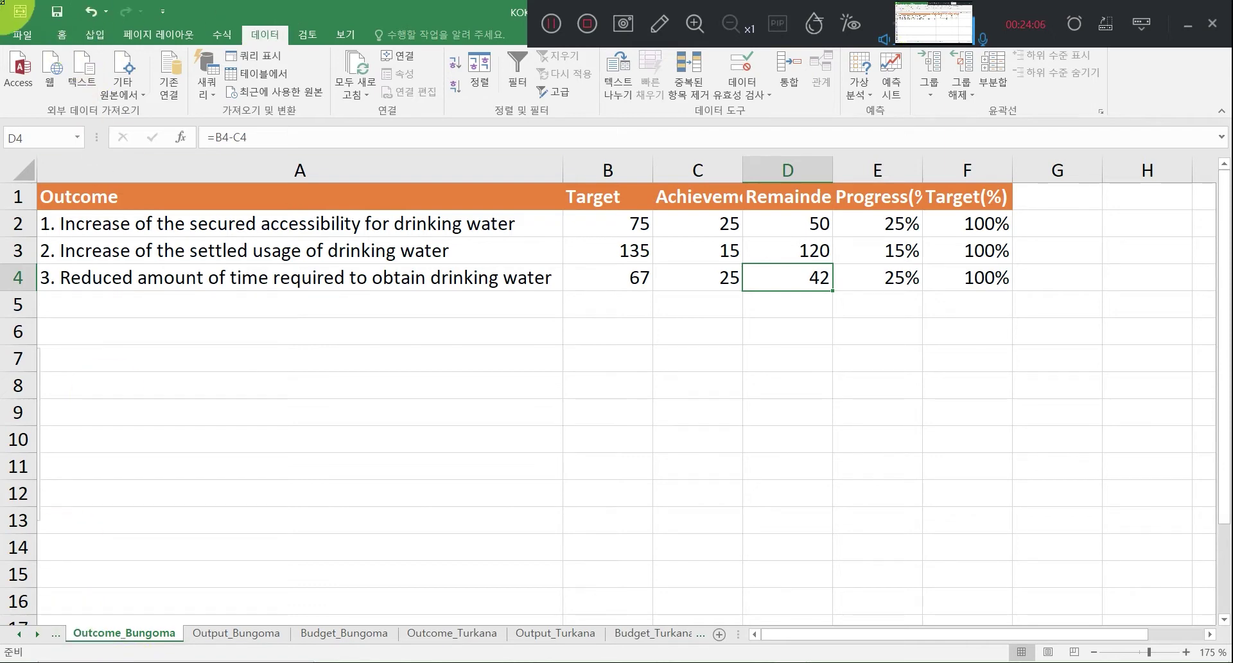
{"action": "left_click", "coordinate": [551, 23]}
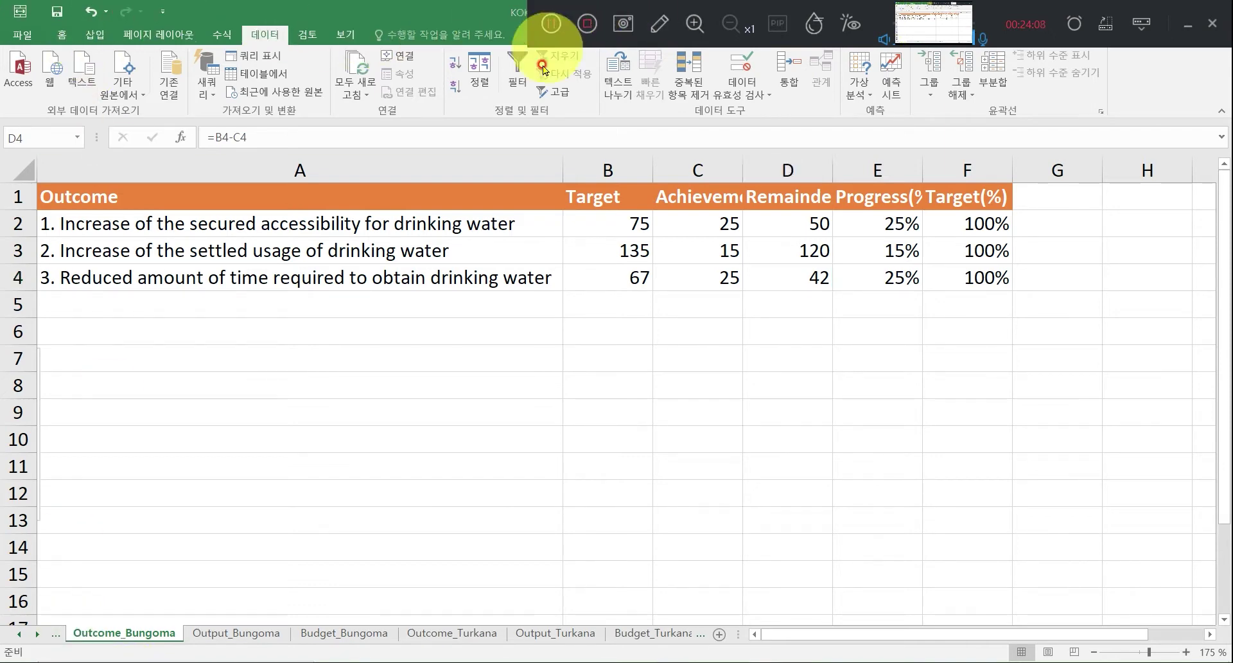
Examine the header row of Outcome_Bungoma, including the Outcome and Target headings.
{"action": "left_click", "coordinate": [10, 199]}
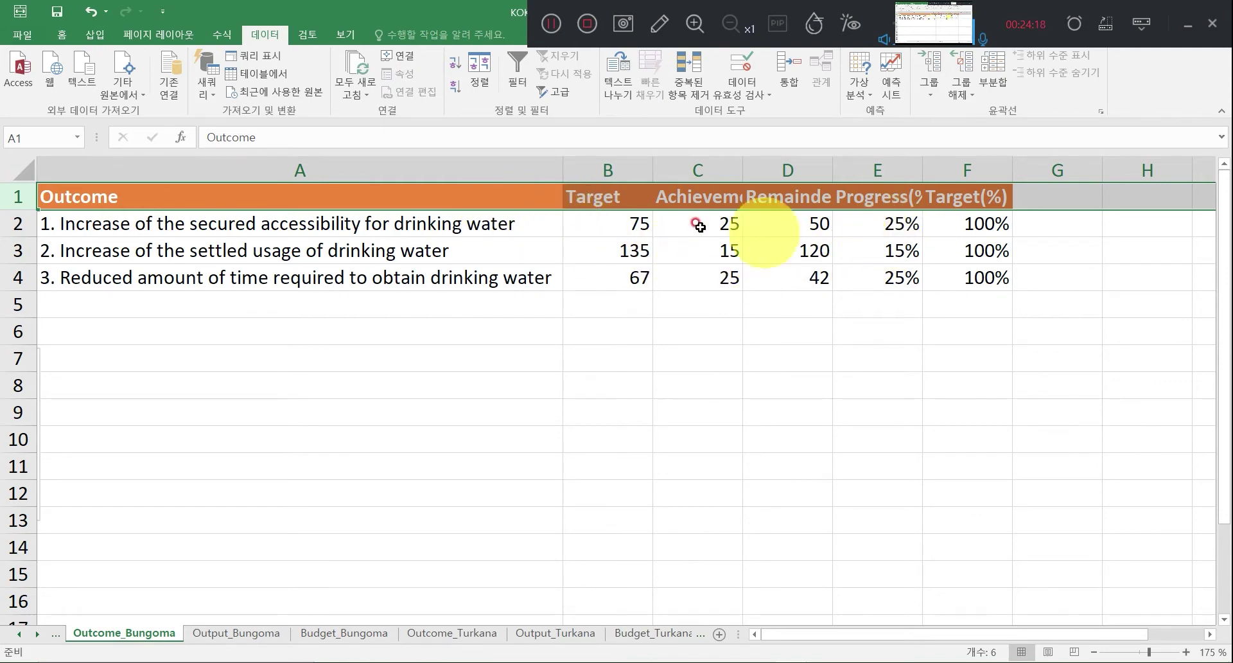
{"action": "left_click", "coordinate": [477, 215]}
{"action": "left_click", "coordinate": [478, 202]}
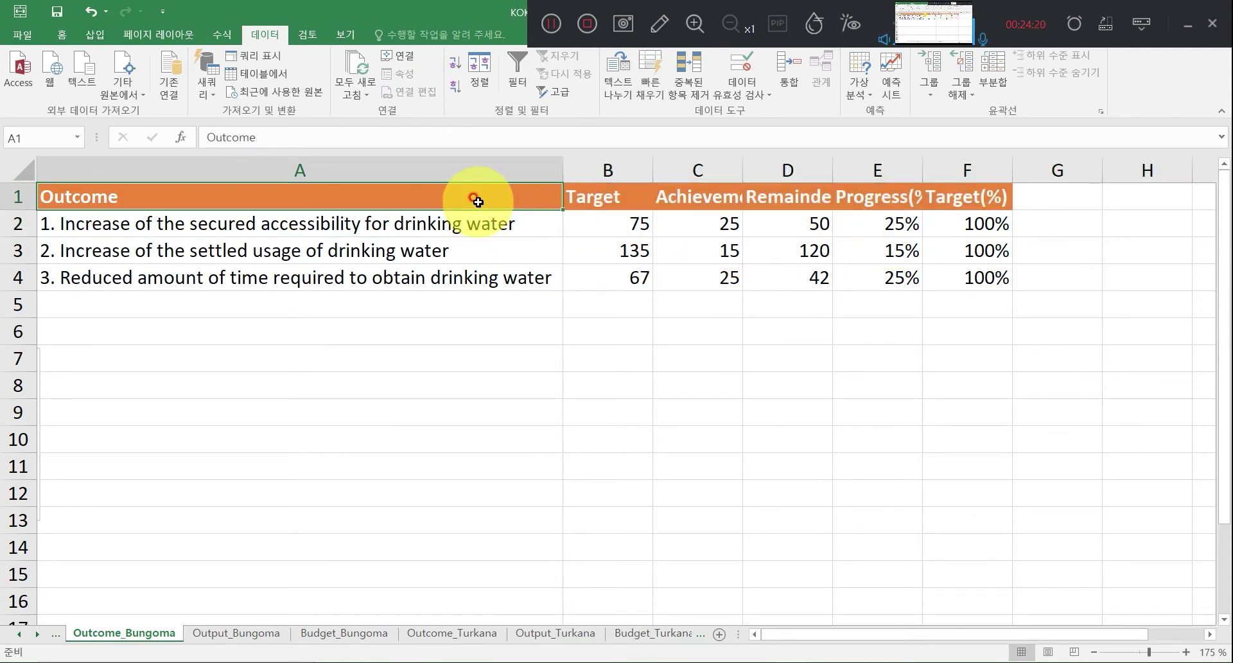
{"action": "left_click", "coordinate": [608, 204]}
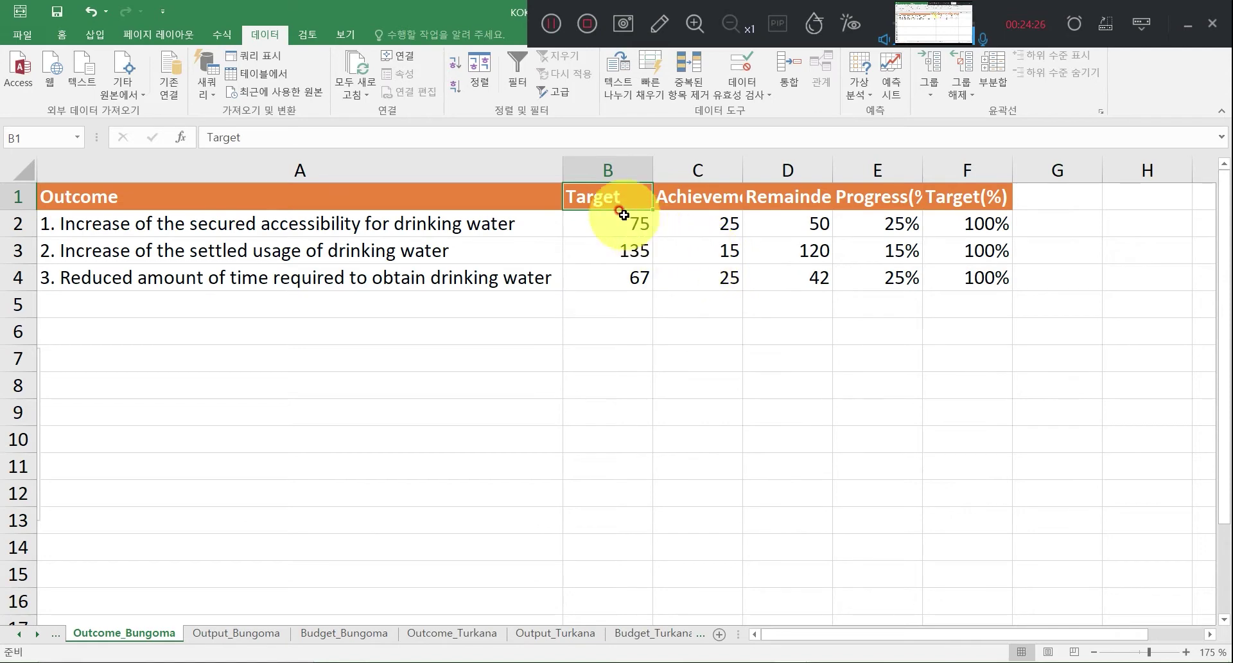
Examine the Achievement heading in C1 of Outcome_Bungoma and the values entered below it.
{"action": "left_click", "coordinate": [709, 201]}
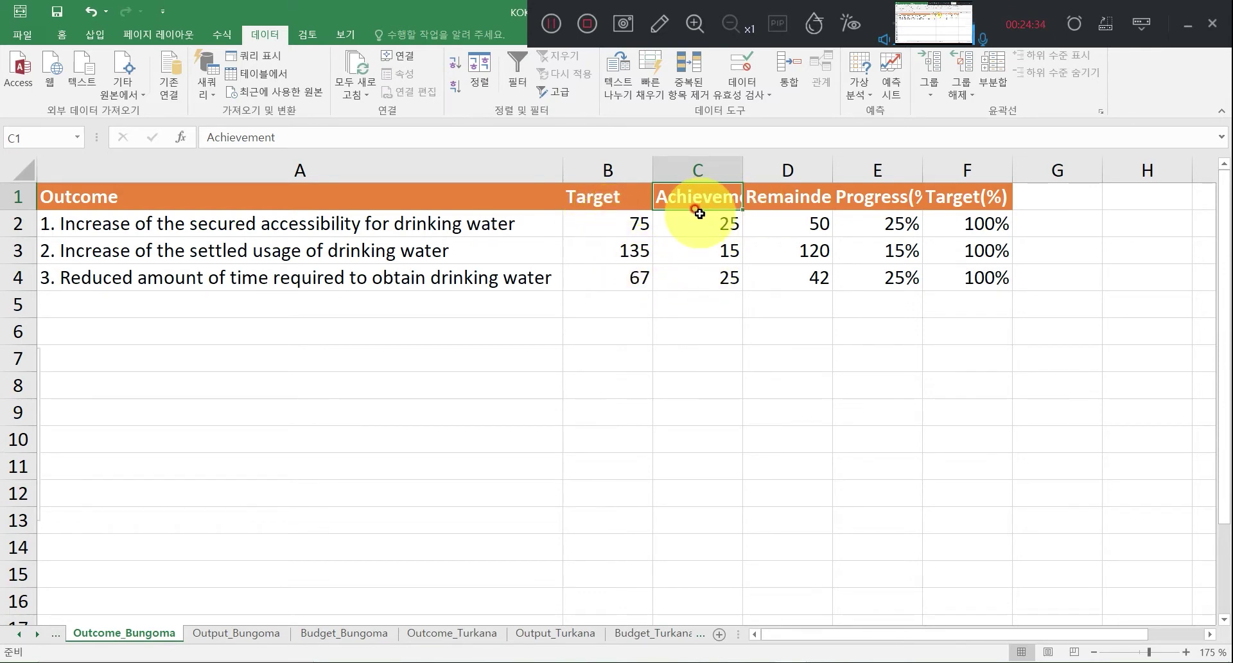
{"action": "key", "text": "Down"}
{"action": "key", "text": "Down"}
{"action": "key", "text": "Down"}
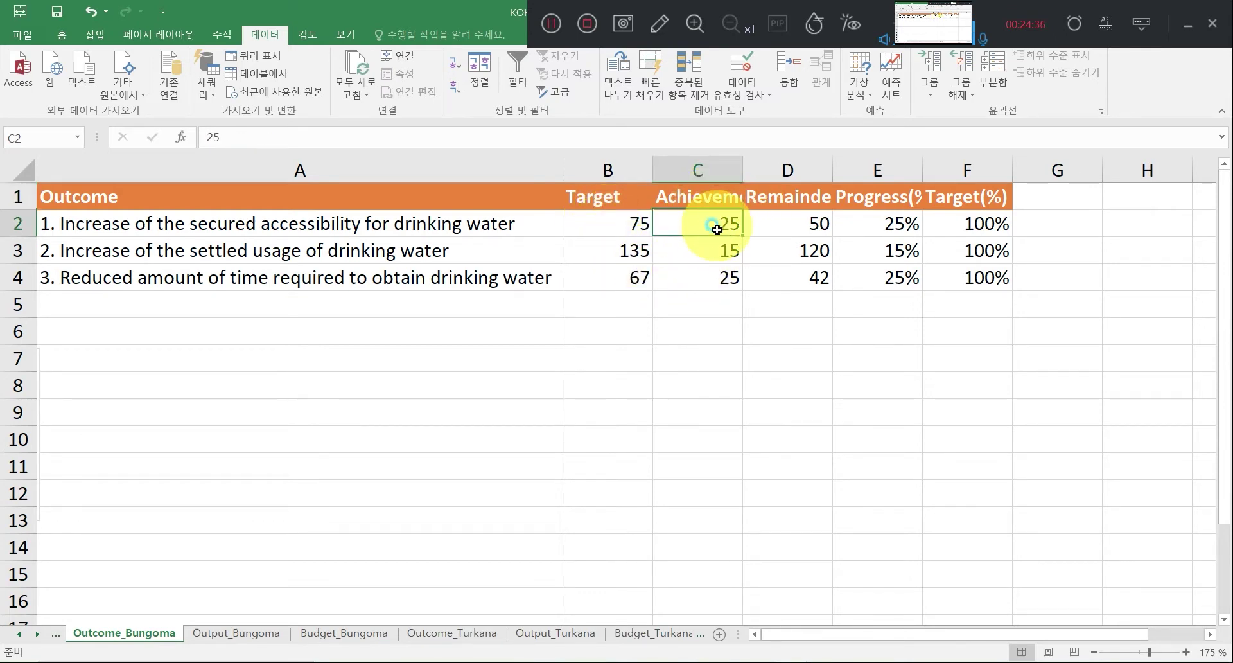
{"action": "left_click", "coordinate": [714, 200]}
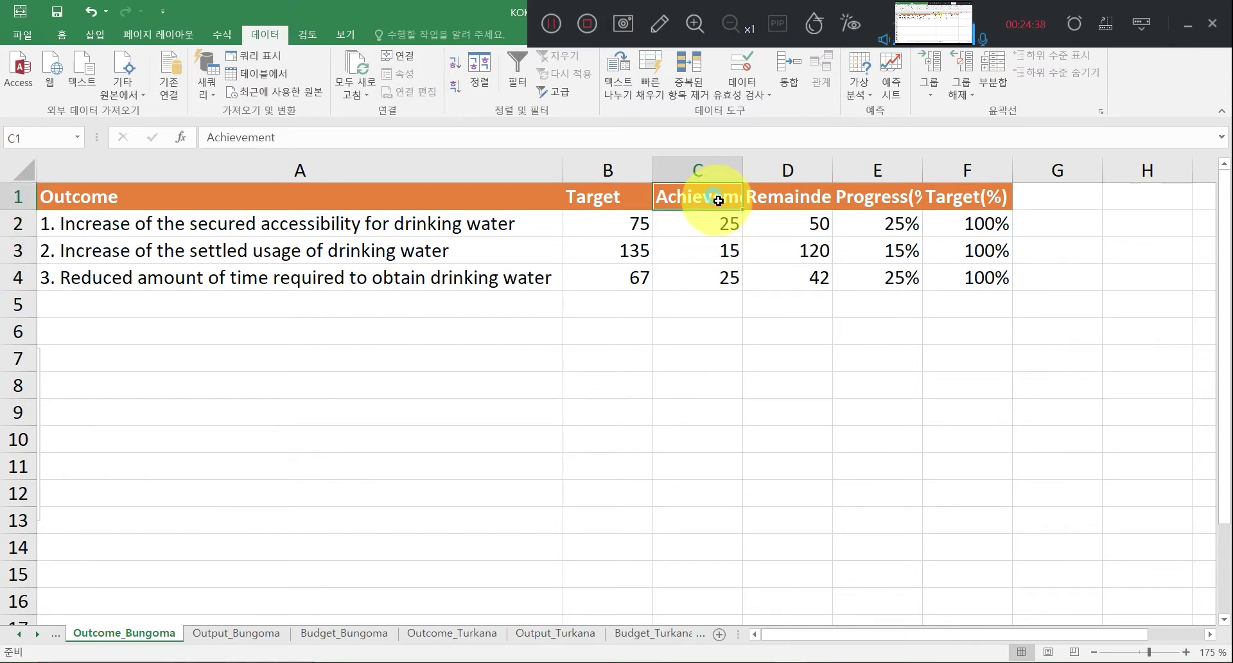
Examine the Remainder heading in D1 and the formula behind the value in D2 of Outcome_Bungoma.
{"action": "left_click", "coordinate": [793, 200]}
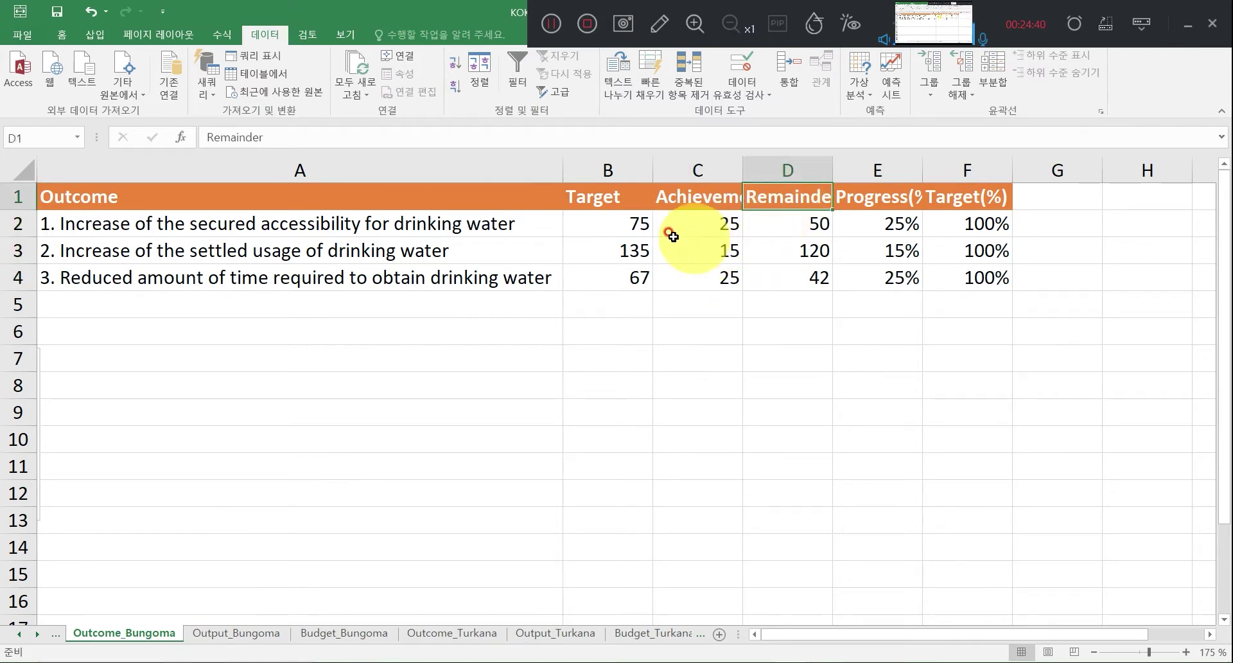
{"action": "left_click", "coordinate": [798, 233]}
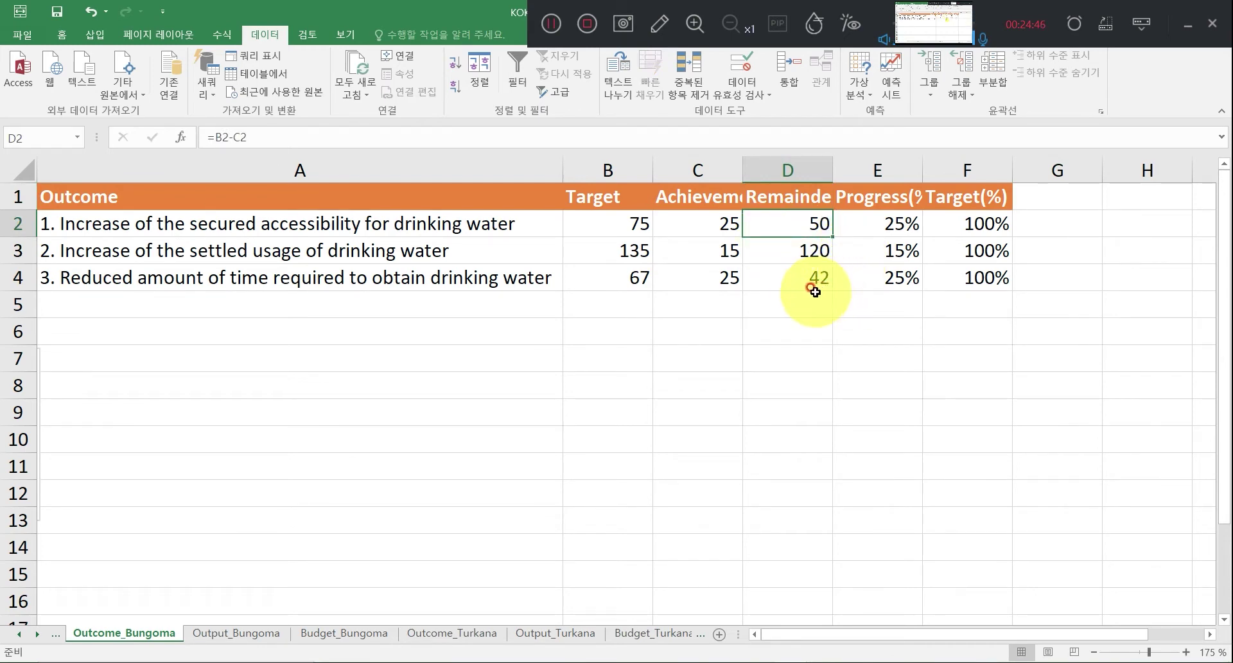
{"action": "left_click", "coordinate": [809, 195]}
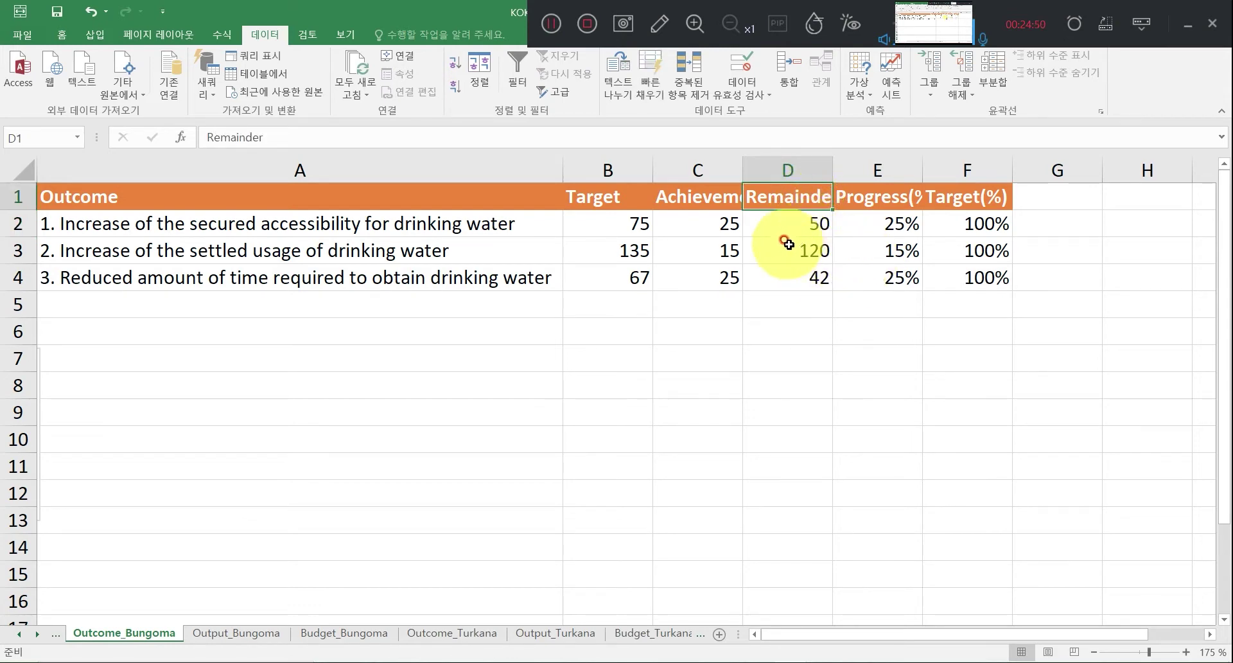
Examine the Progress(%) and Target(%) columns of Outcome_Bungoma alongside the Target and Achievement headings.
{"action": "left_click", "coordinate": [880, 168]}
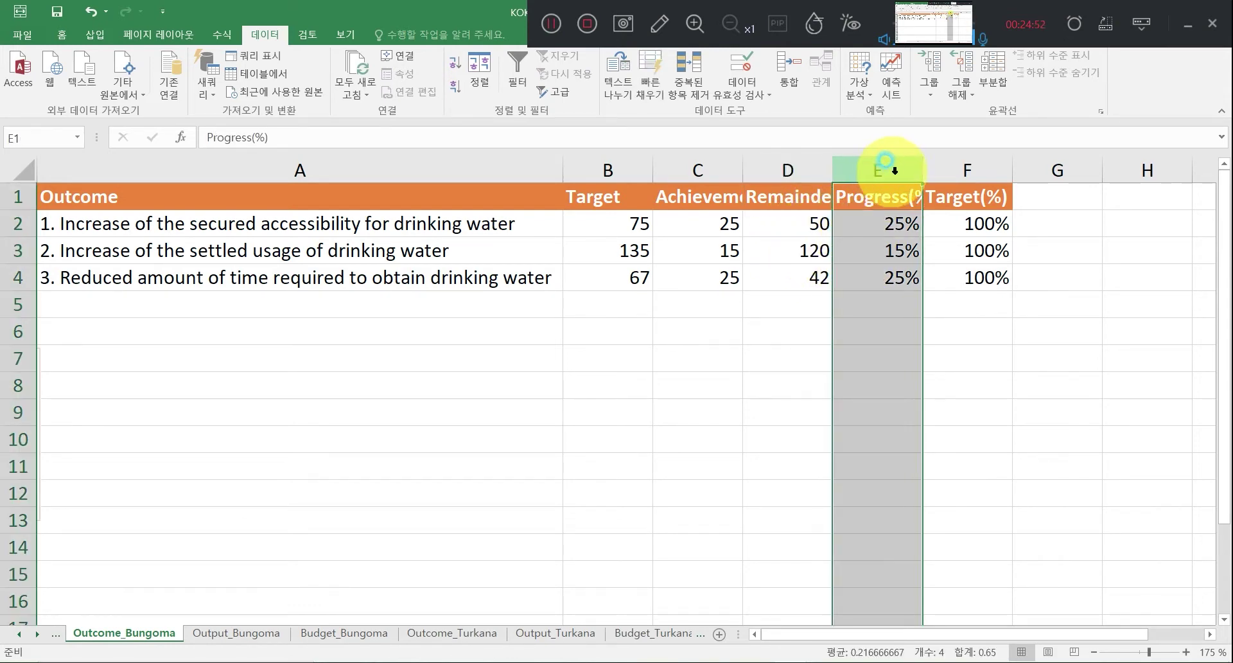
{"action": "left_click", "coordinate": [939, 172]}
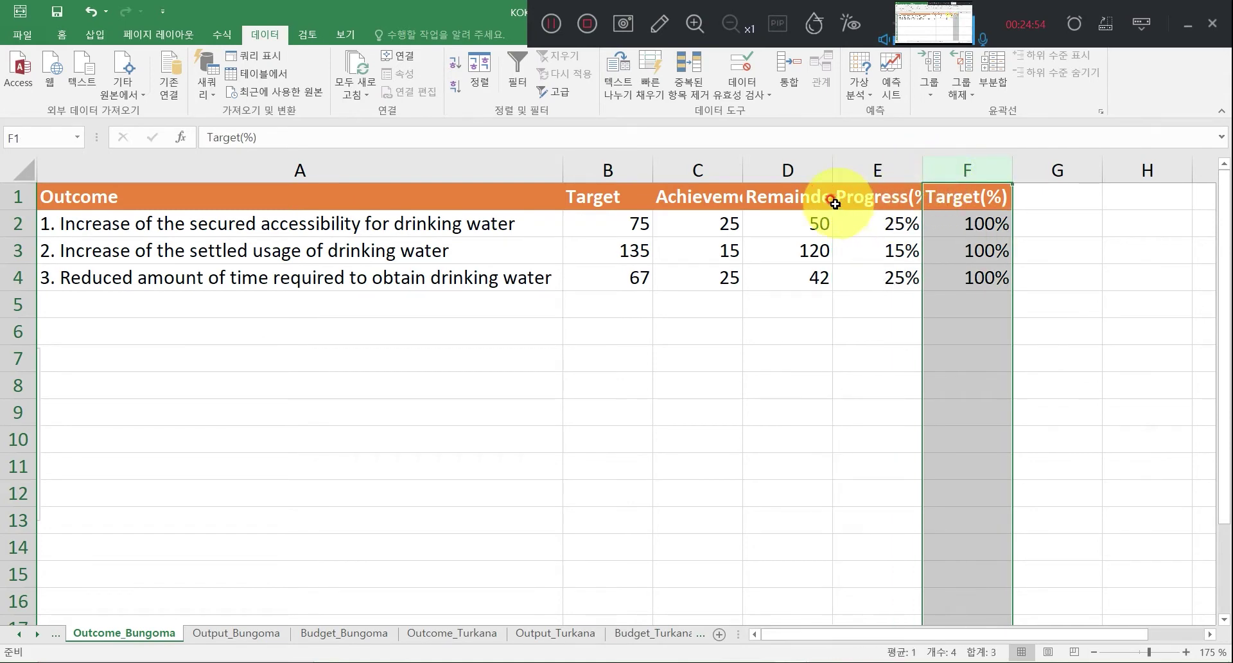
{"action": "left_click_drag", "start_coordinate": [714, 201], "coordinate": [708, 210]}
{"action": "left_click", "coordinate": [594, 198]}
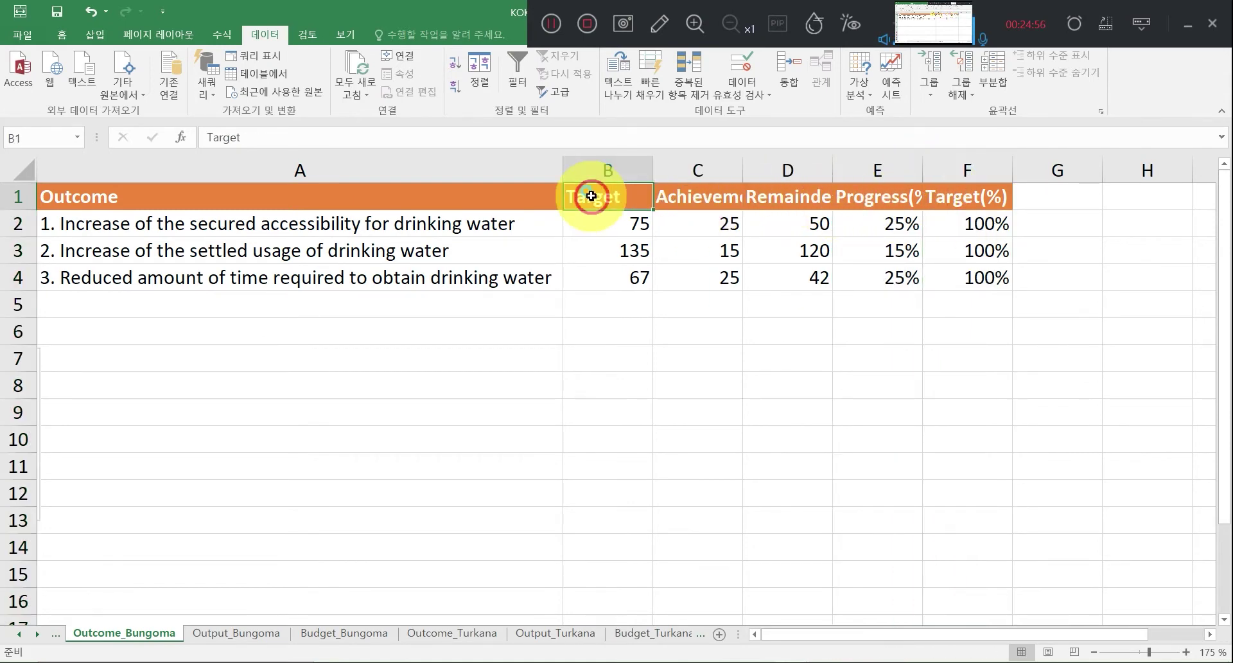
{"action": "left_click", "coordinate": [885, 193]}
{"action": "left_click", "coordinate": [942, 191]}
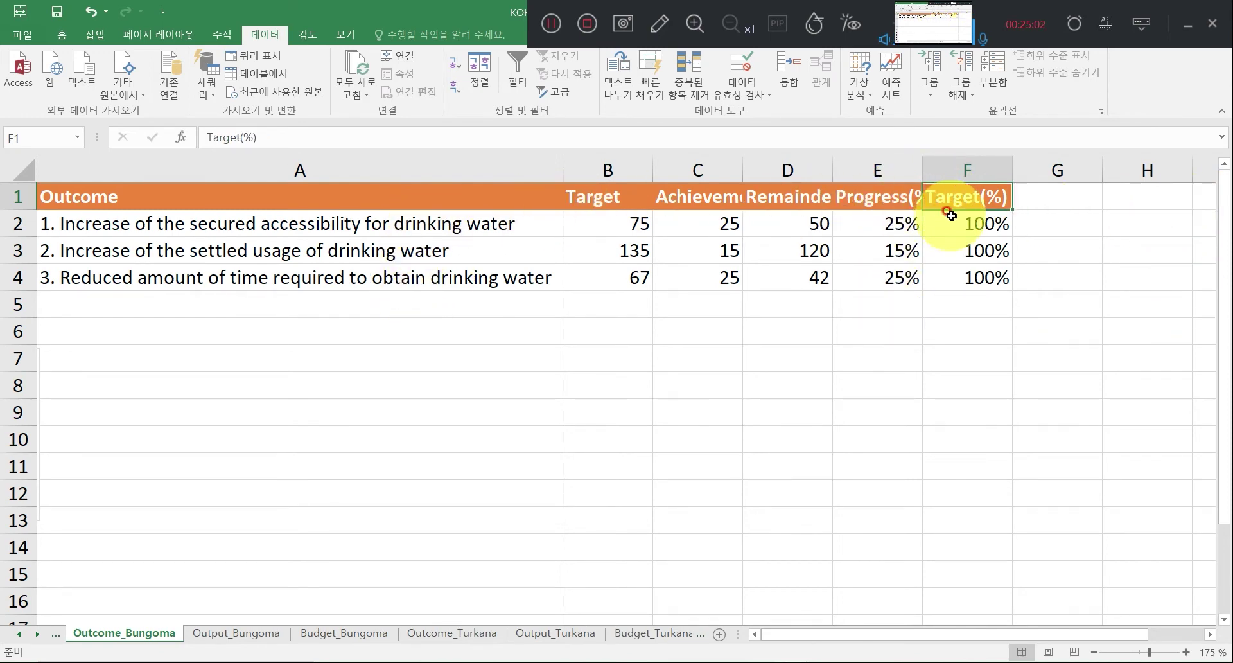
{"action": "left_click", "coordinate": [552, 25]}
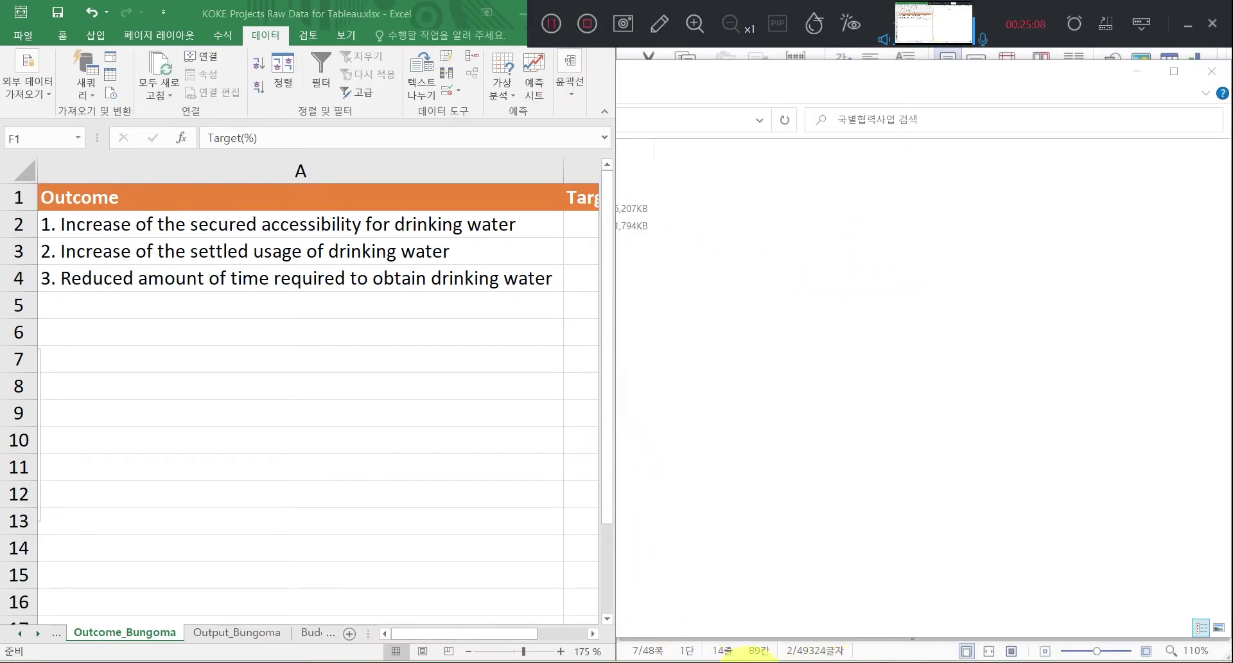
Go forward through the Bungoma, Turkana and GIZ sheets to Outcome_UNW.
{"action": "left_click", "coordinate": [358, 635]}
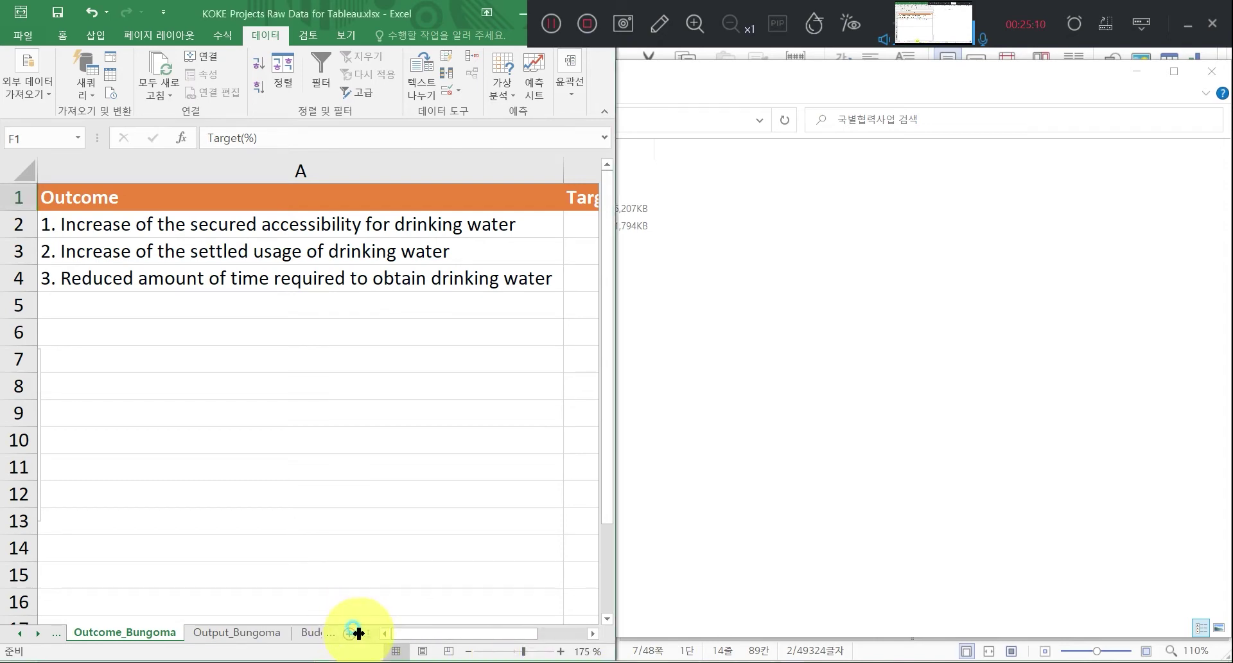
{"action": "left_click", "coordinate": [332, 634]}
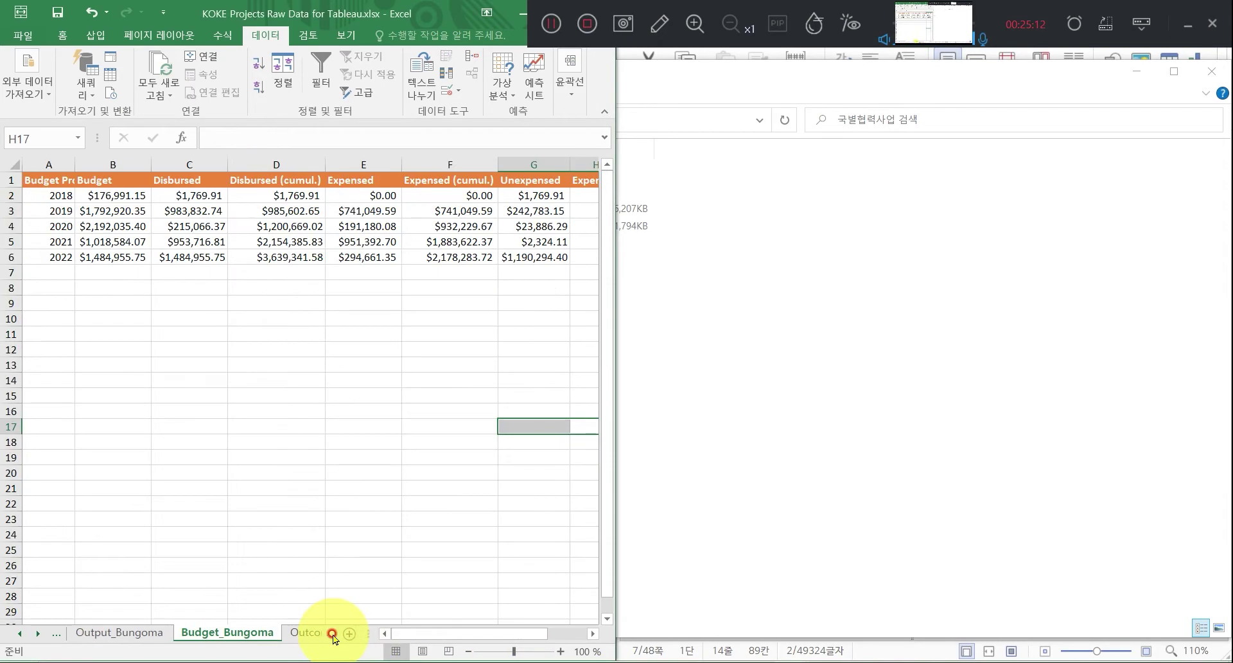
{"action": "left_click", "coordinate": [332, 633]}
{"action": "left_click", "coordinate": [332, 634]}
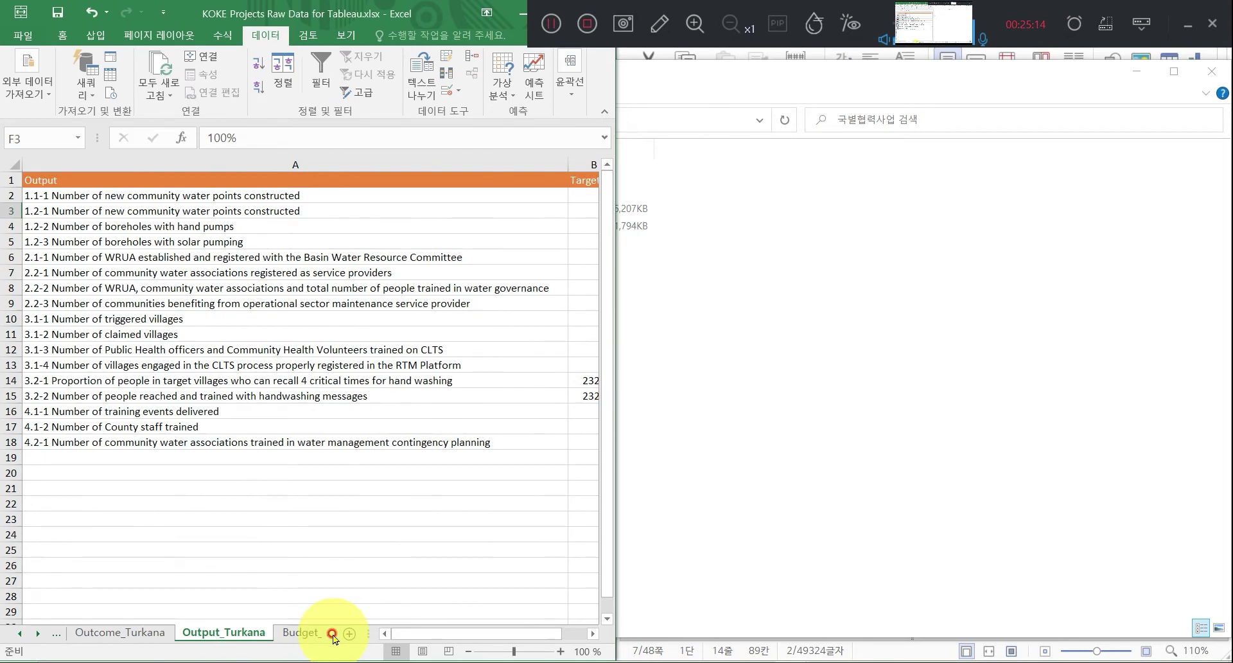
{"action": "left_click", "coordinate": [332, 634]}
{"action": "left_click", "coordinate": [332, 634]}
{"action": "left_click", "coordinate": [332, 634]}
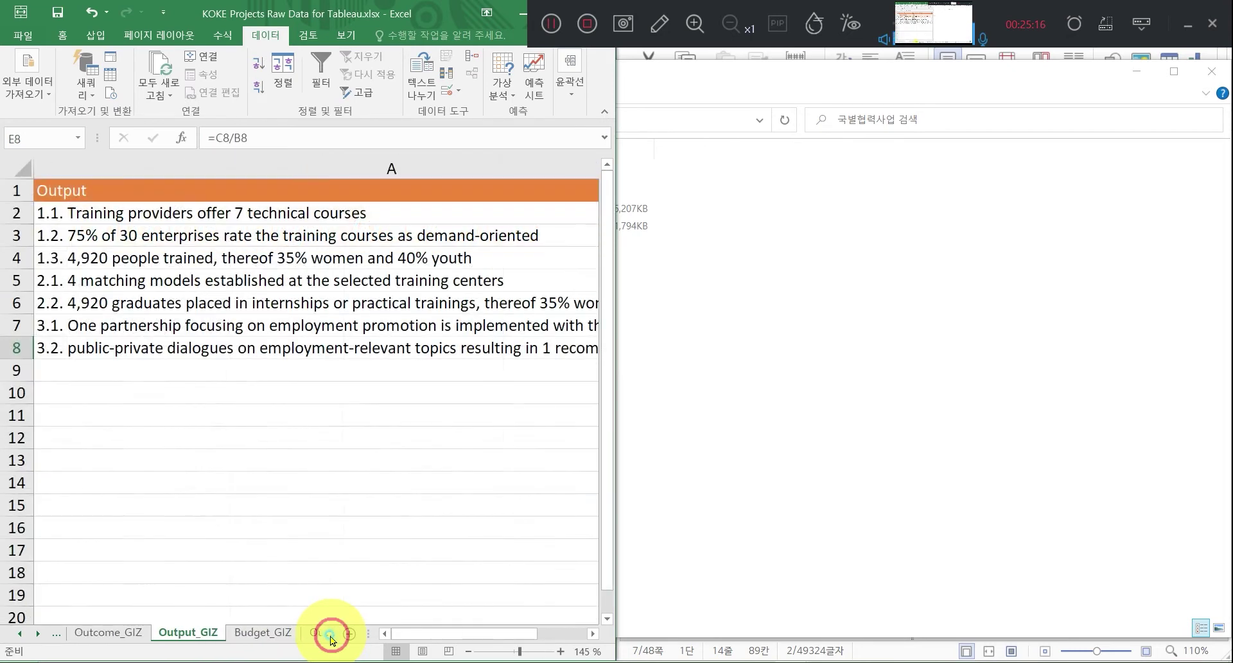
{"action": "left_click", "coordinate": [332, 634]}
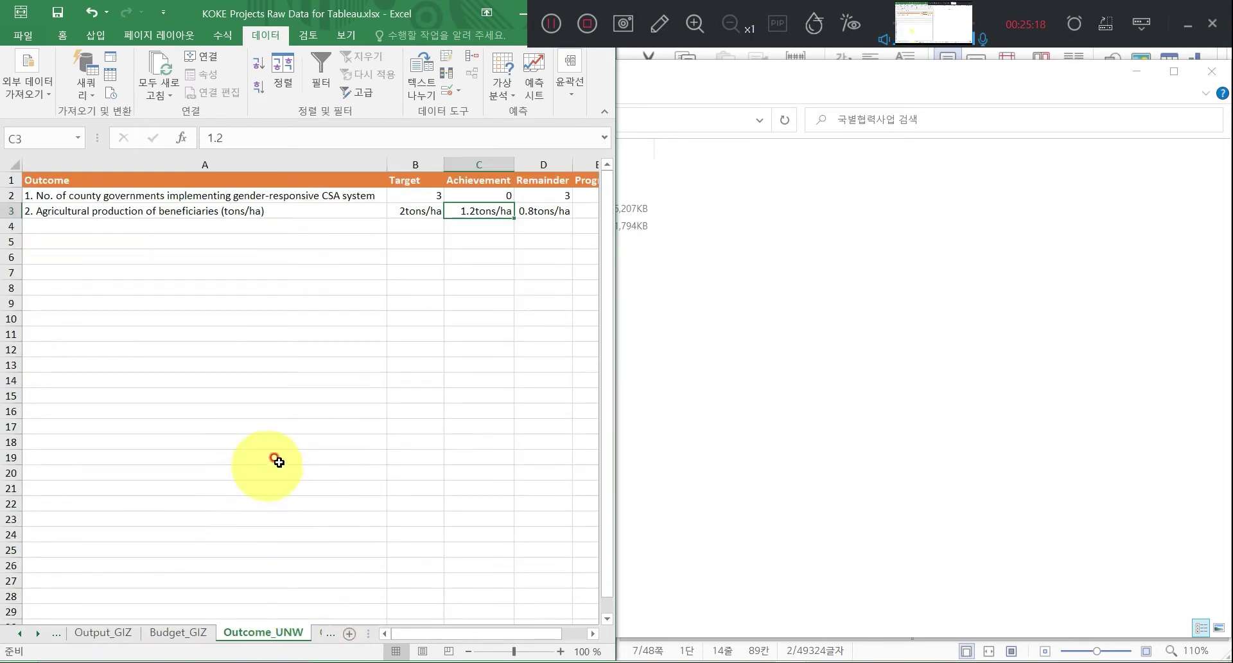
Return to the workbook from the file window and examine the first outcome description in A2 of Outcome_UNW.
{"action": "left_click", "coordinate": [838, 59]}
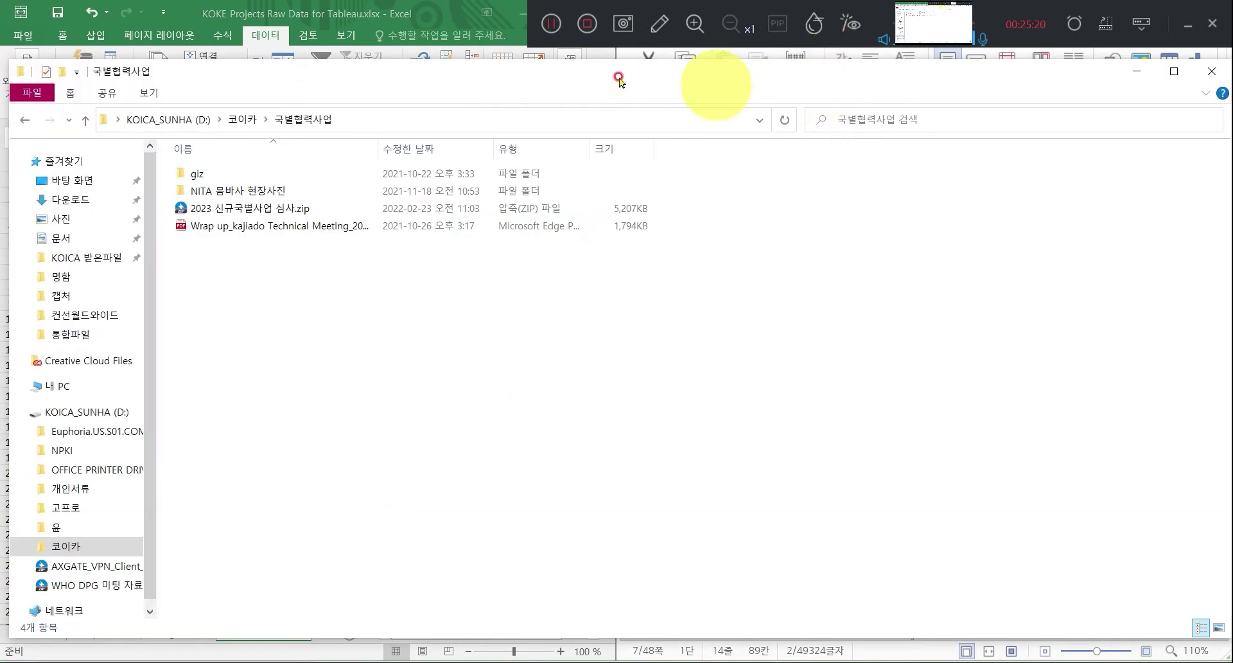
{"action": "left_click", "coordinate": [239, 16]}
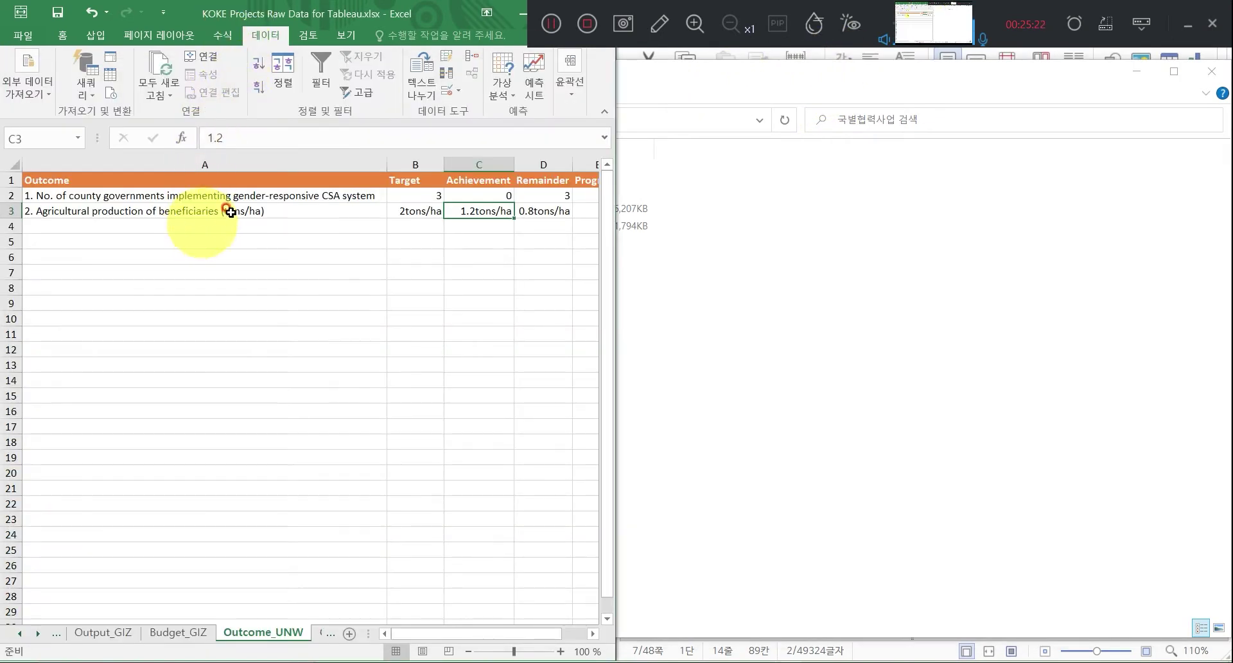
{"action": "left_click", "coordinate": [255, 202]}
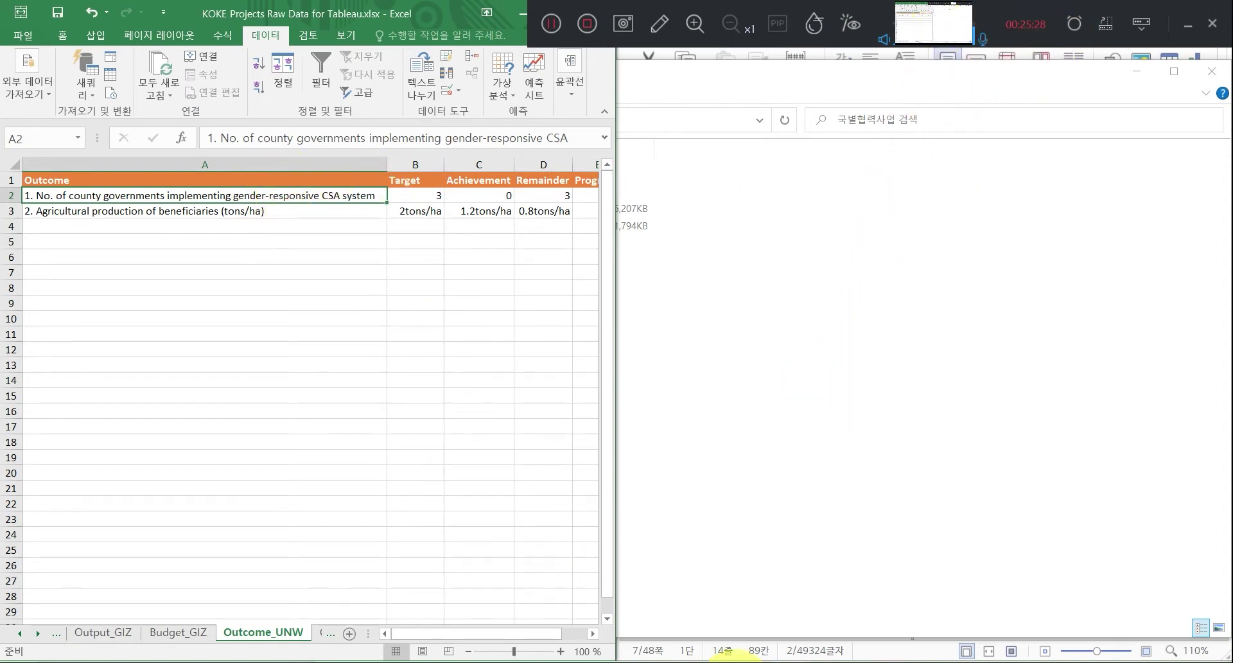
Switch to the Hangul project report and look through its main survey results section for the outcome goals.
{"action": "mouse_move", "coordinate": [686, 657]}
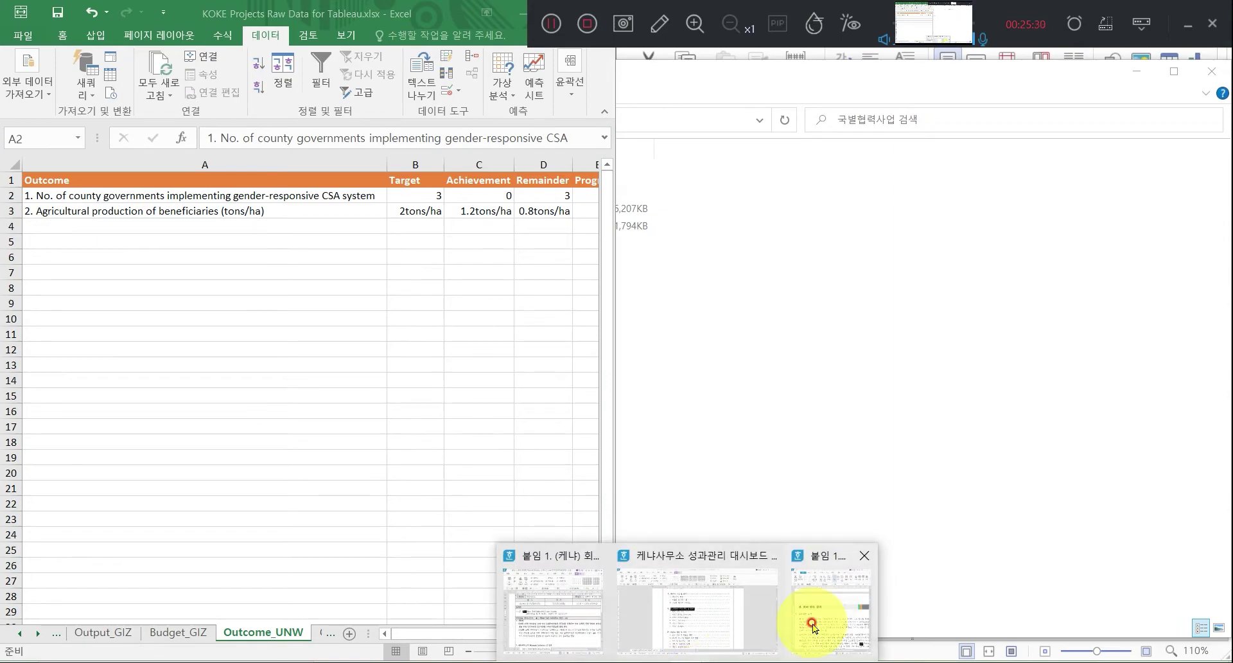
{"action": "mouse_move", "coordinate": [807, 627]}
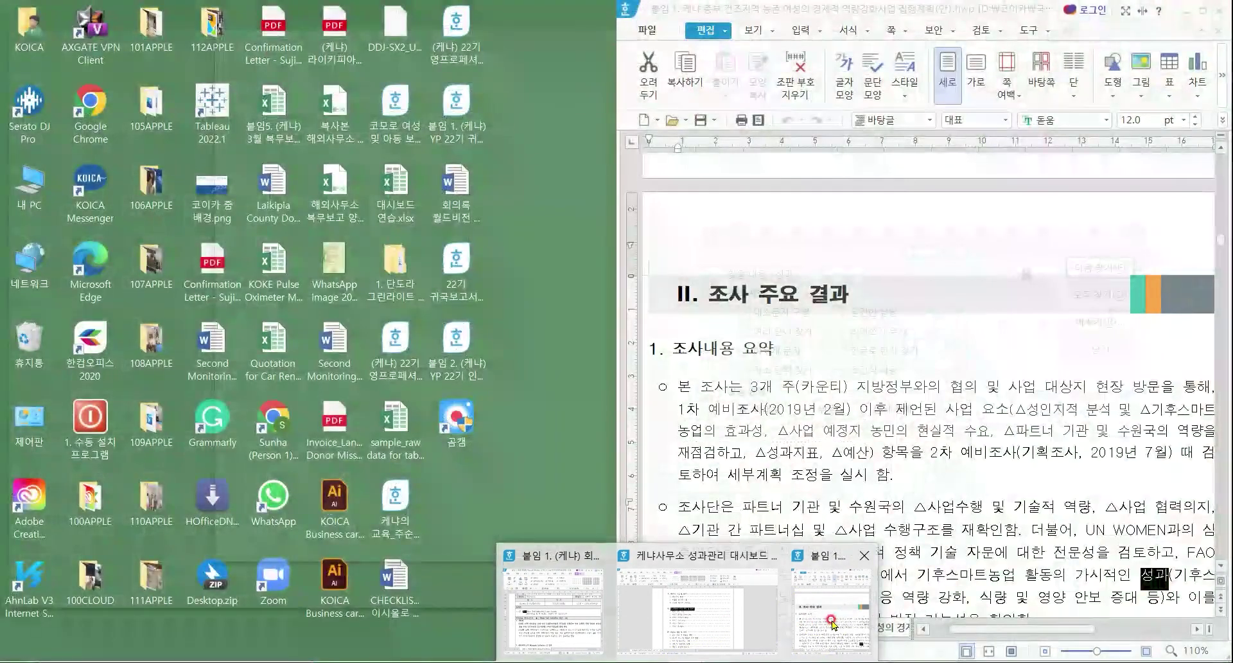
{"action": "left_click", "coordinate": [831, 621]}
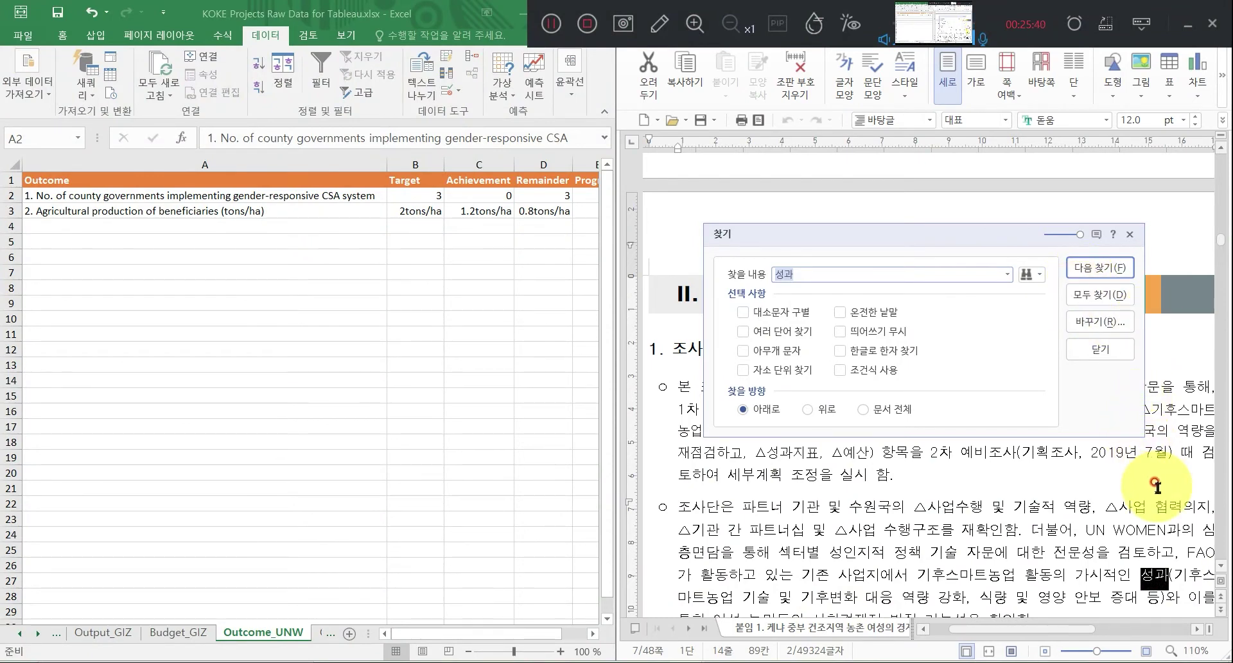
{"action": "left_click", "coordinate": [1088, 347]}
{"action": "scroll", "coordinate": [1079, 398], "scroll_direction": "down", "scroll_amount": 8}
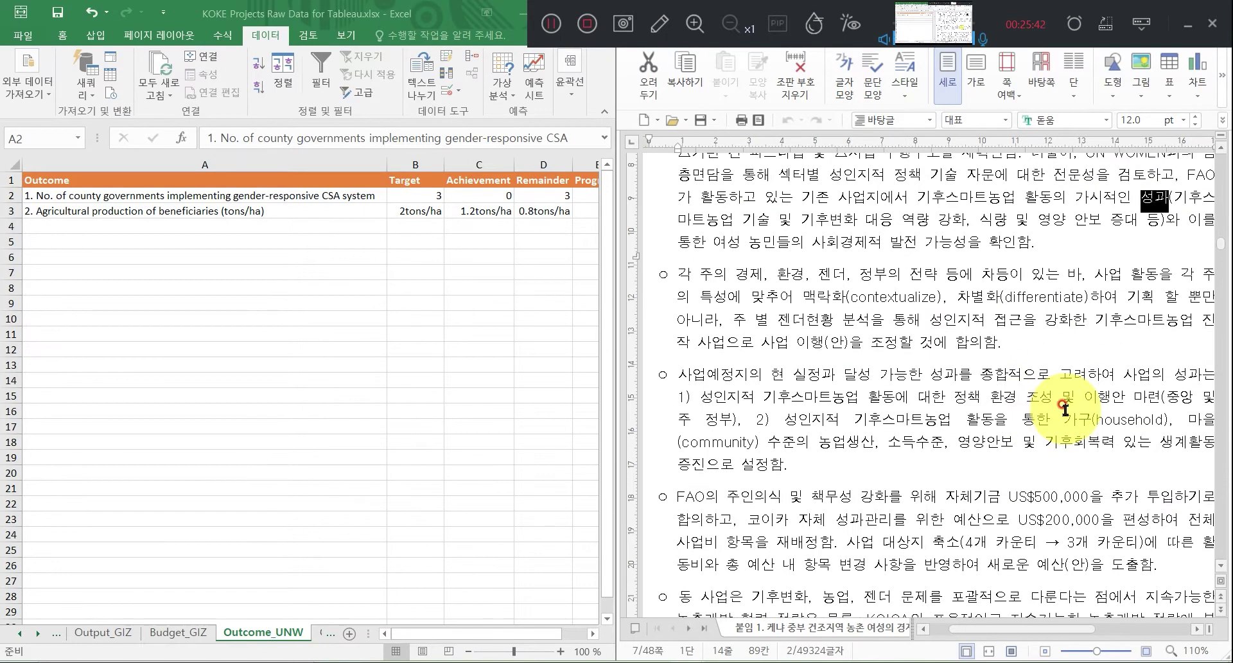
{"action": "scroll", "coordinate": [1082, 403], "scroll_direction": "down", "scroll_amount": 15}
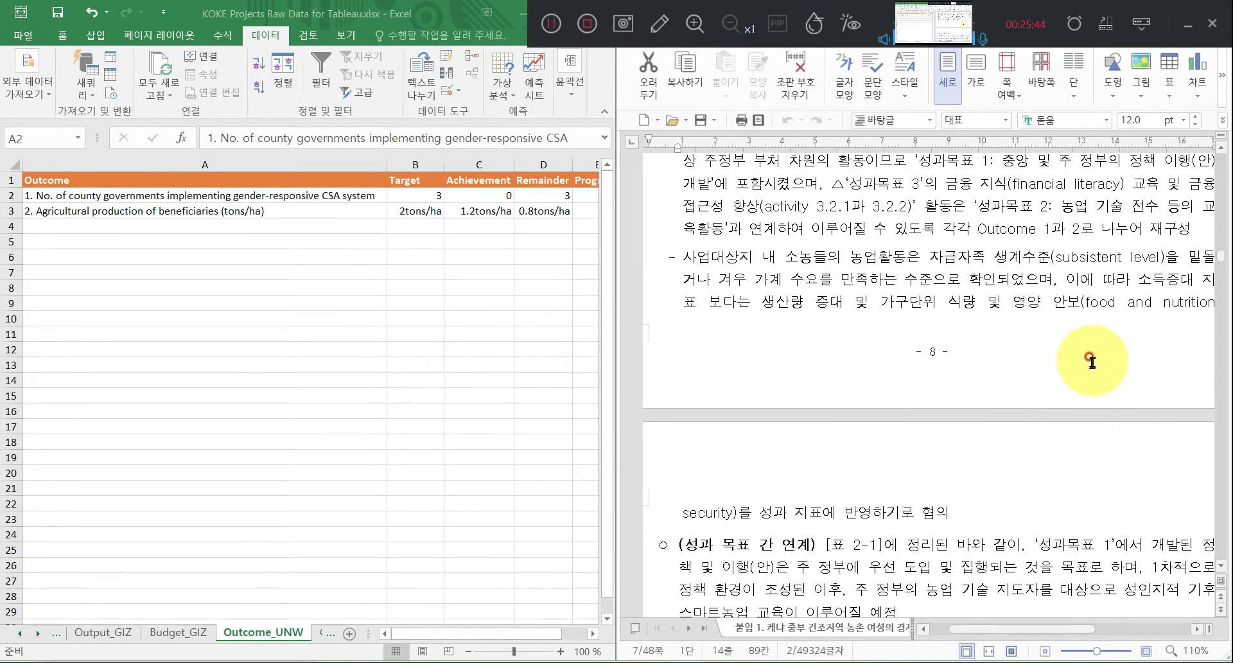
Search the report for PDM and look through the pages leading up to the match.
{"action": "key", "text": "ctrl+f"}
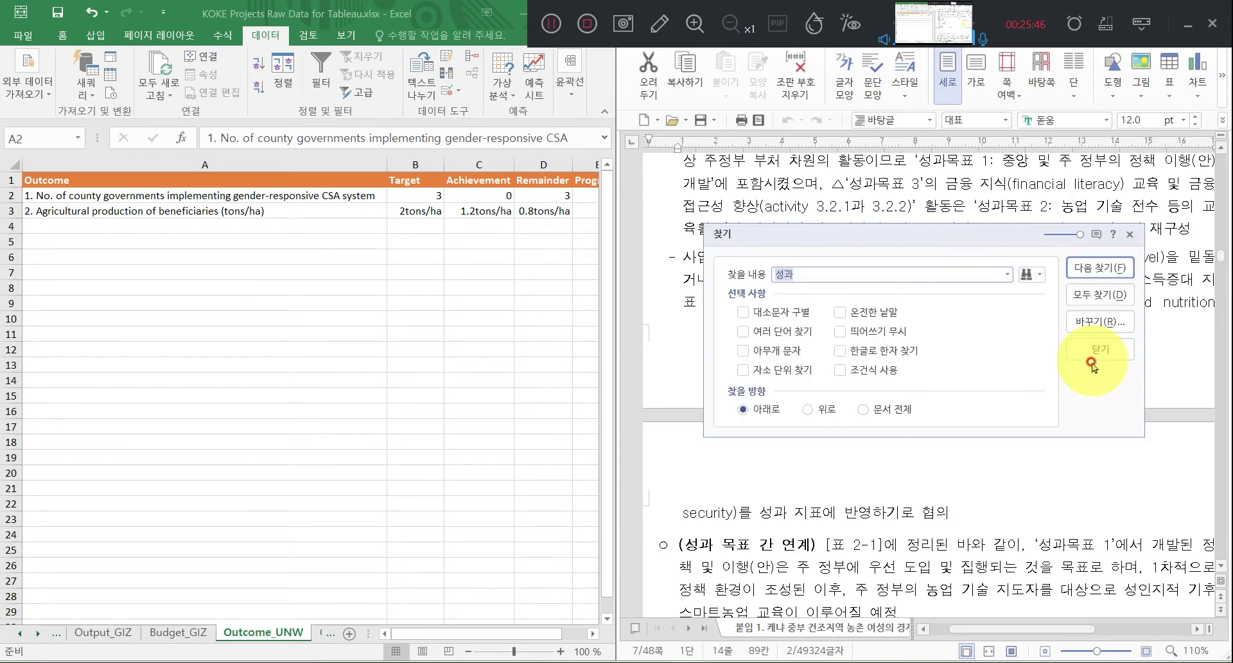
{"action": "type", "text": "PDM"}
{"action": "key", "text": "Return"}
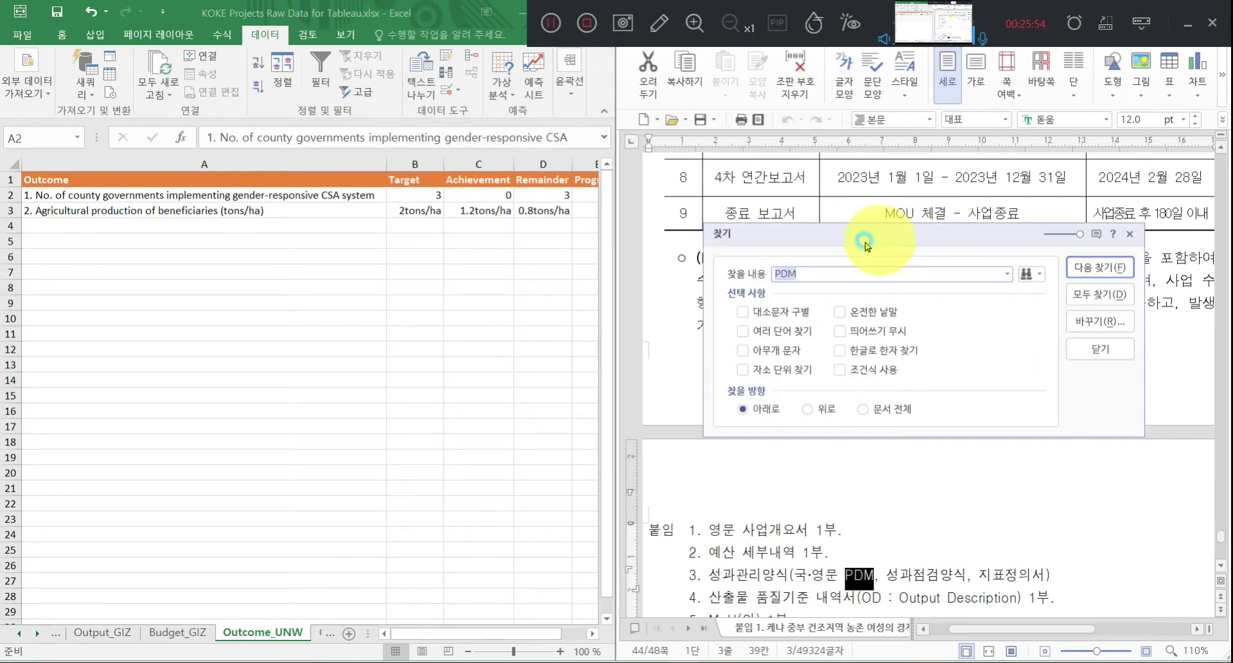
{"action": "left_click_drag", "start_coordinate": [776, 238], "coordinate": [128, 191]}
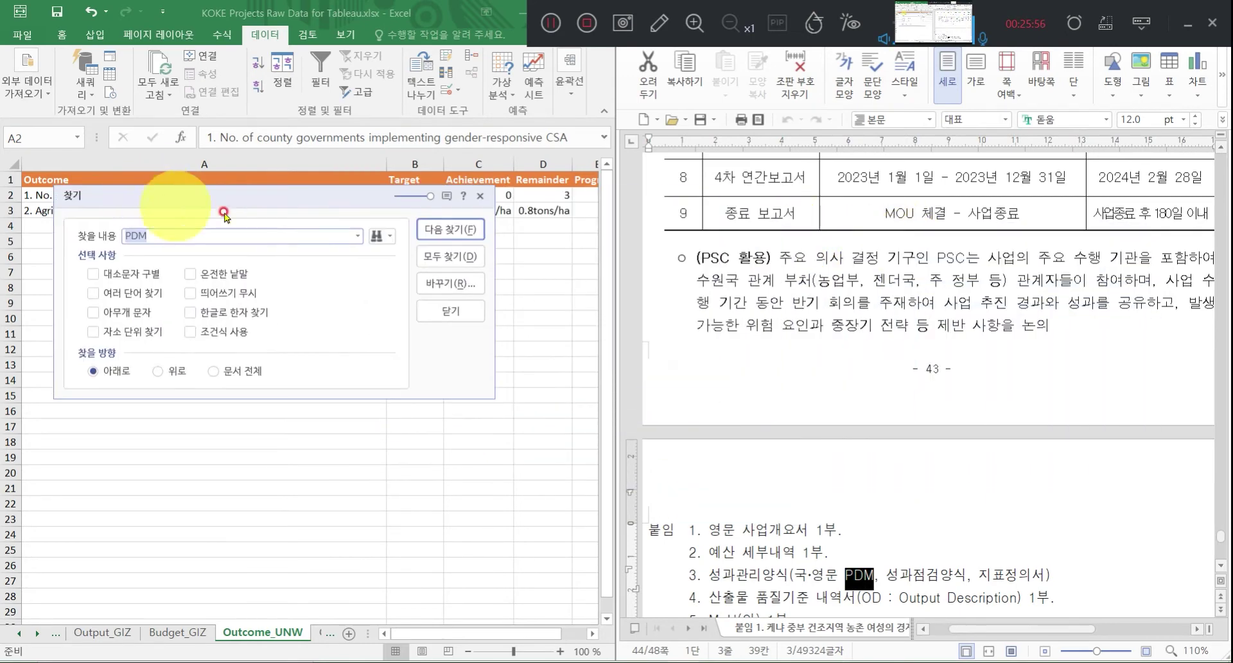
{"action": "left_click", "coordinate": [485, 199]}
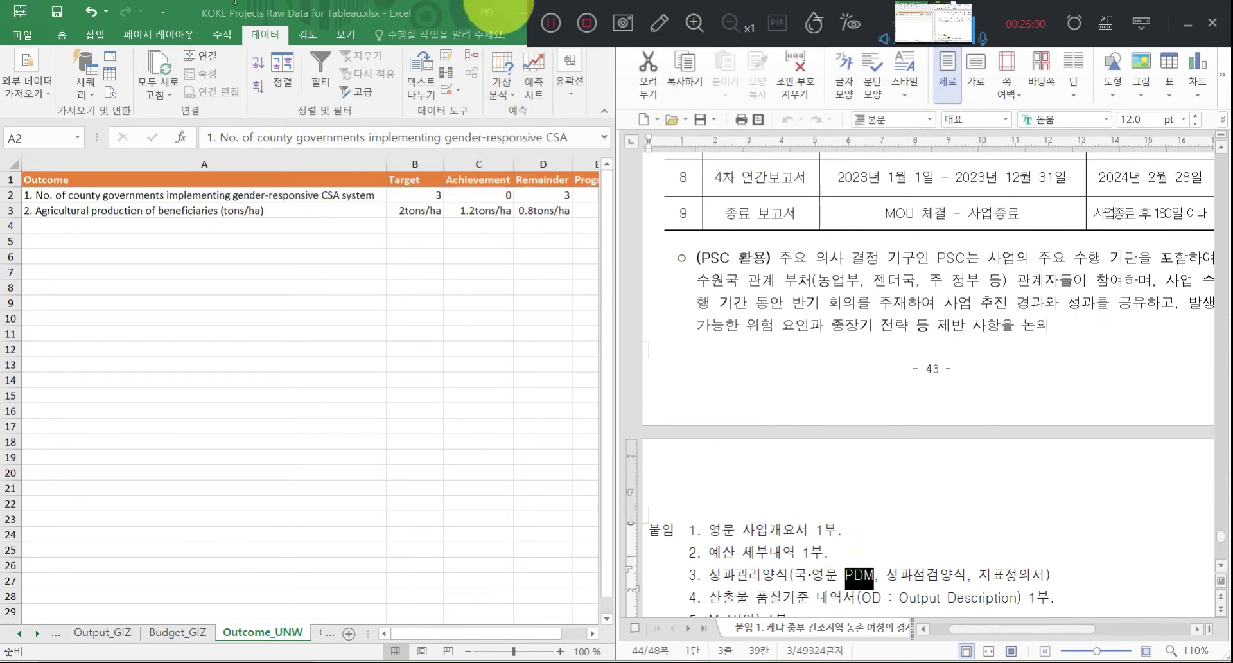
{"action": "left_click", "coordinate": [1150, 458]}
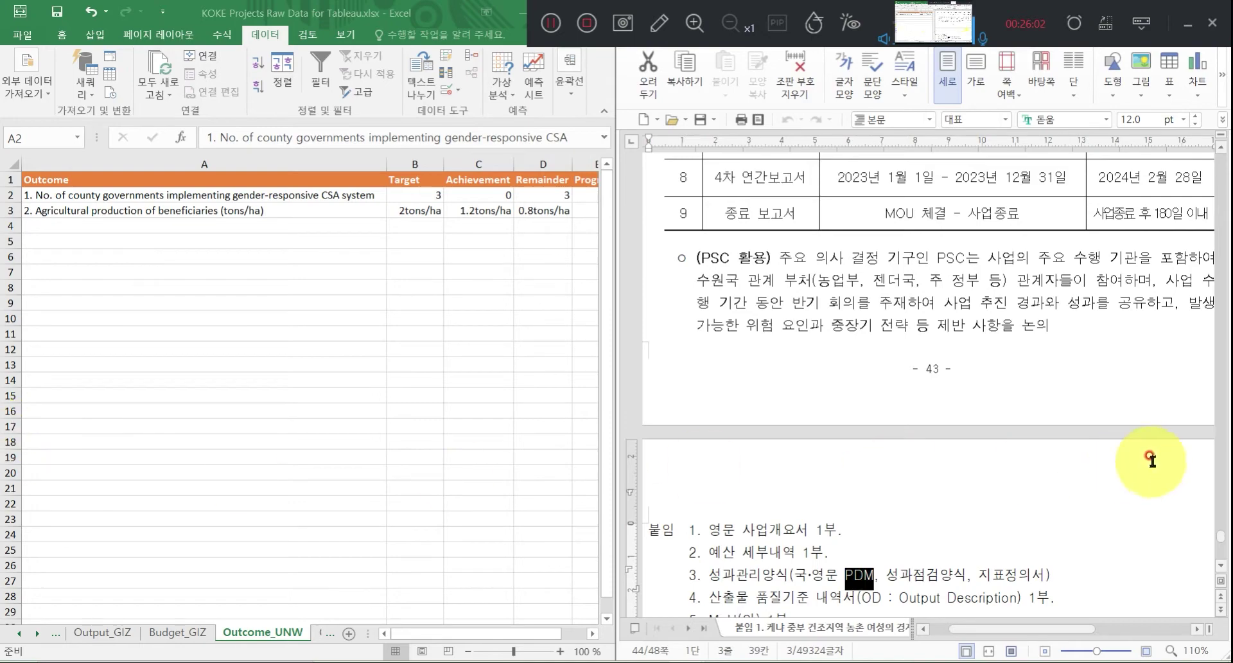
{"action": "scroll", "coordinate": [989, 357], "scroll_direction": "up", "scroll_amount": 10}
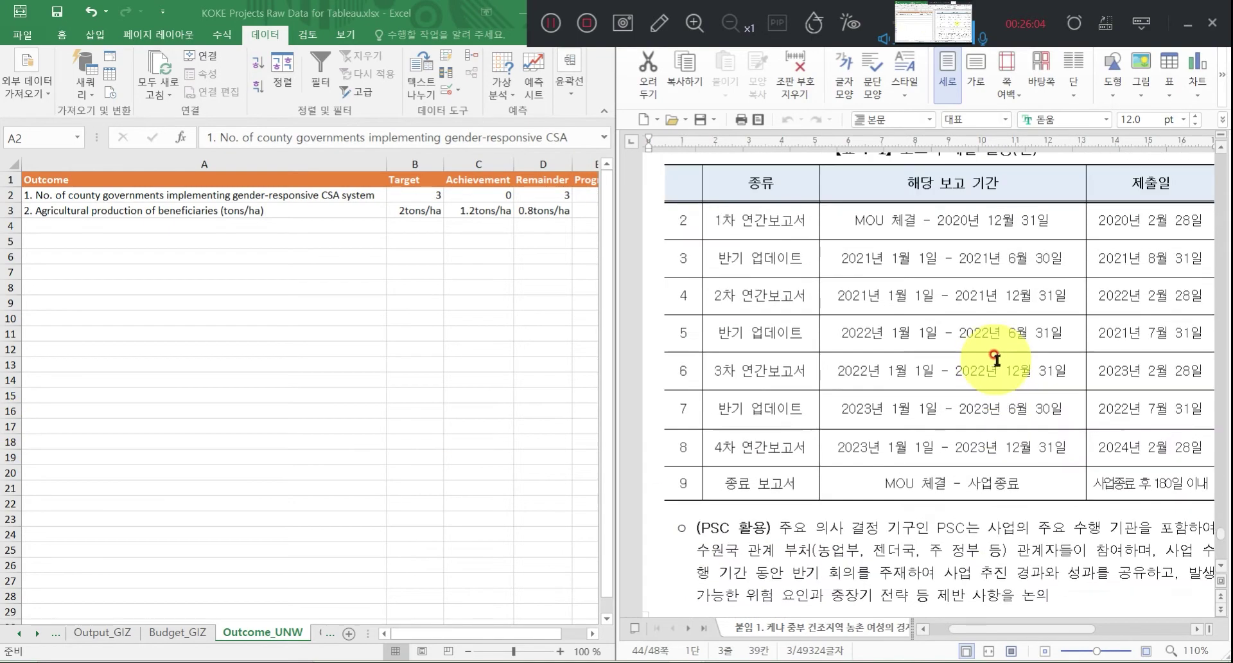
Search the project document for "PDM", continuing the search from the beginning of the document.
{"action": "scroll", "coordinate": [1023, 397], "scroll_direction": "up", "scroll_amount": 8}
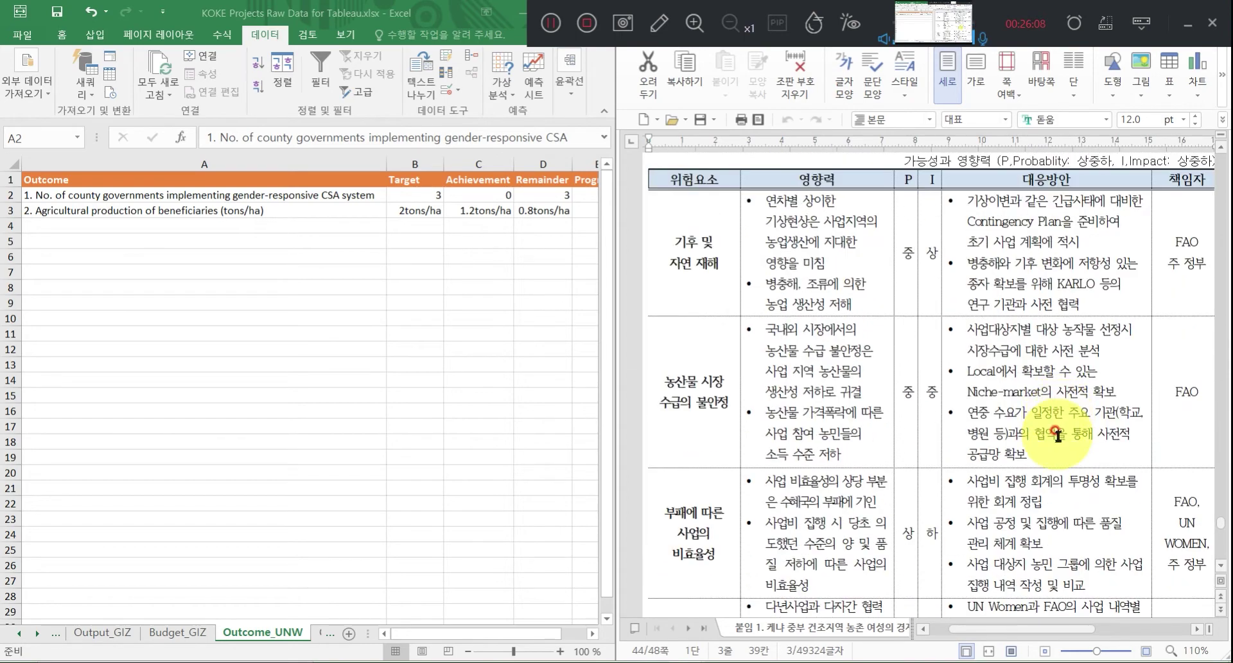
{"action": "scroll", "coordinate": [1060, 416], "scroll_direction": "up", "scroll_amount": 8}
{"action": "scroll", "coordinate": [1057, 448], "scroll_direction": "down", "scroll_amount": 2}
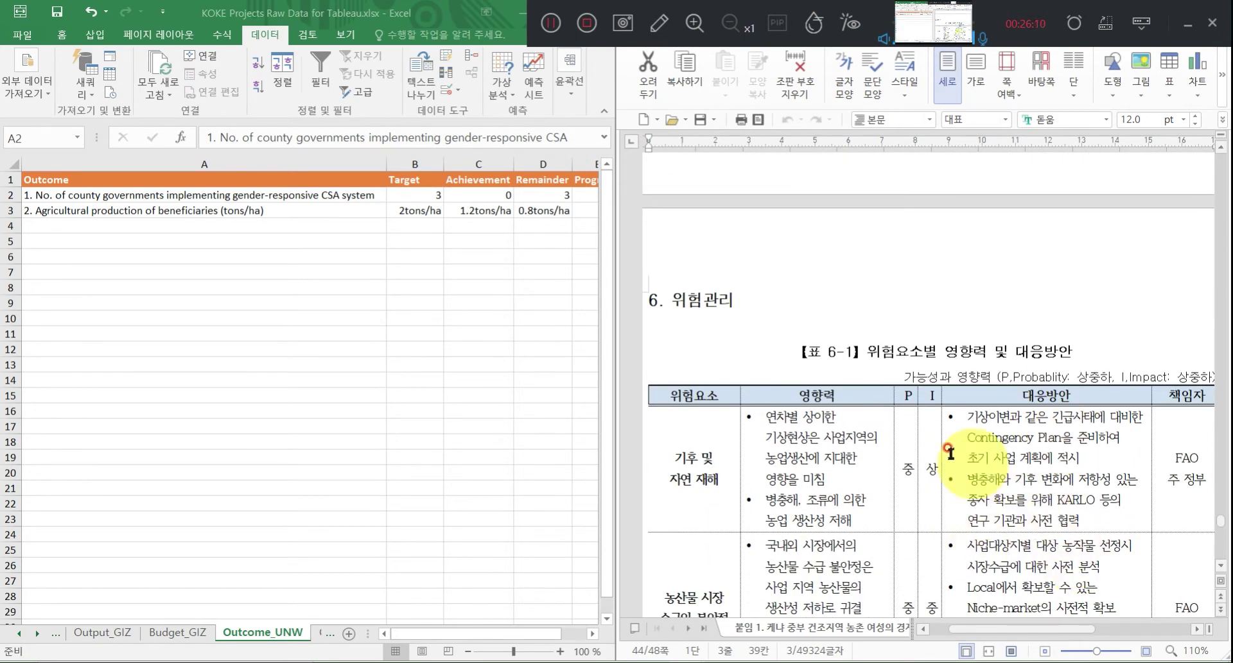
{"action": "key", "text": "ctrl+f"}
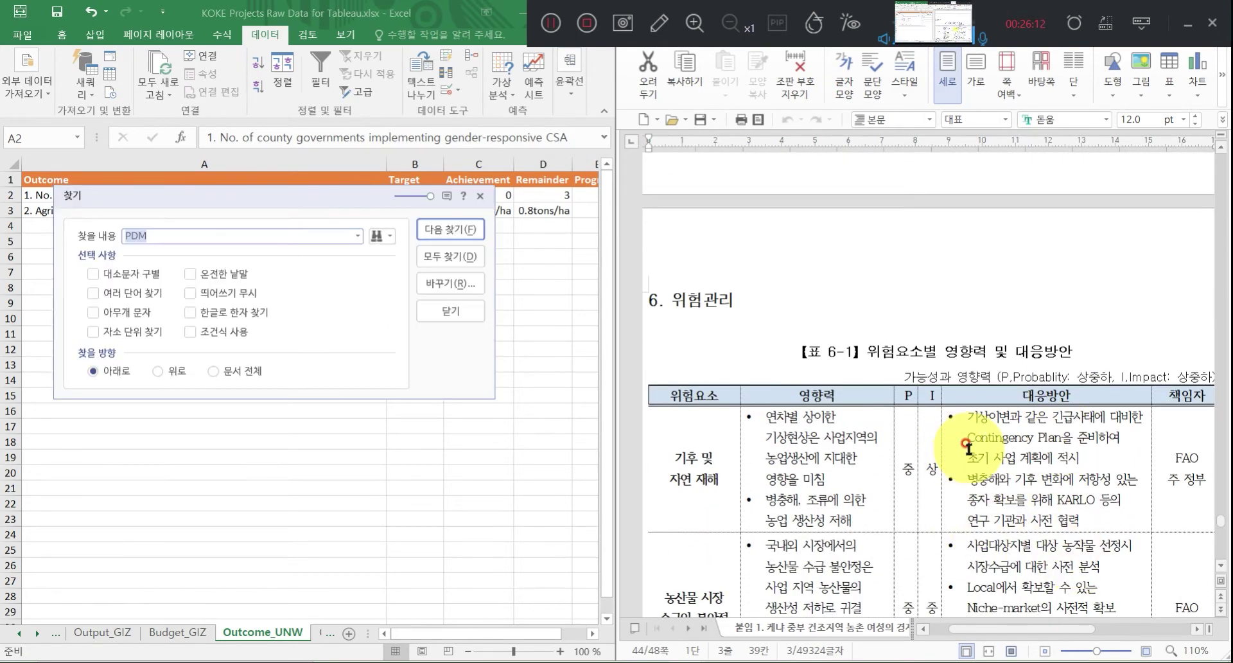
{"action": "key", "text": "Return"}
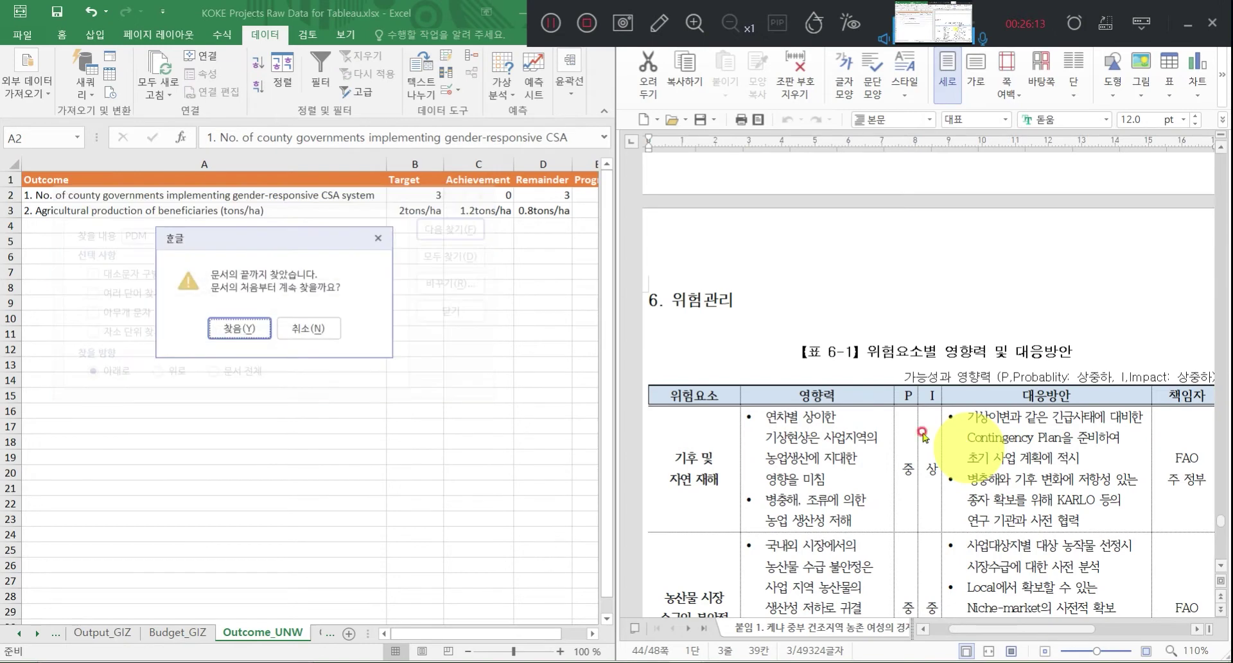
{"action": "left_click", "coordinate": [217, 331]}
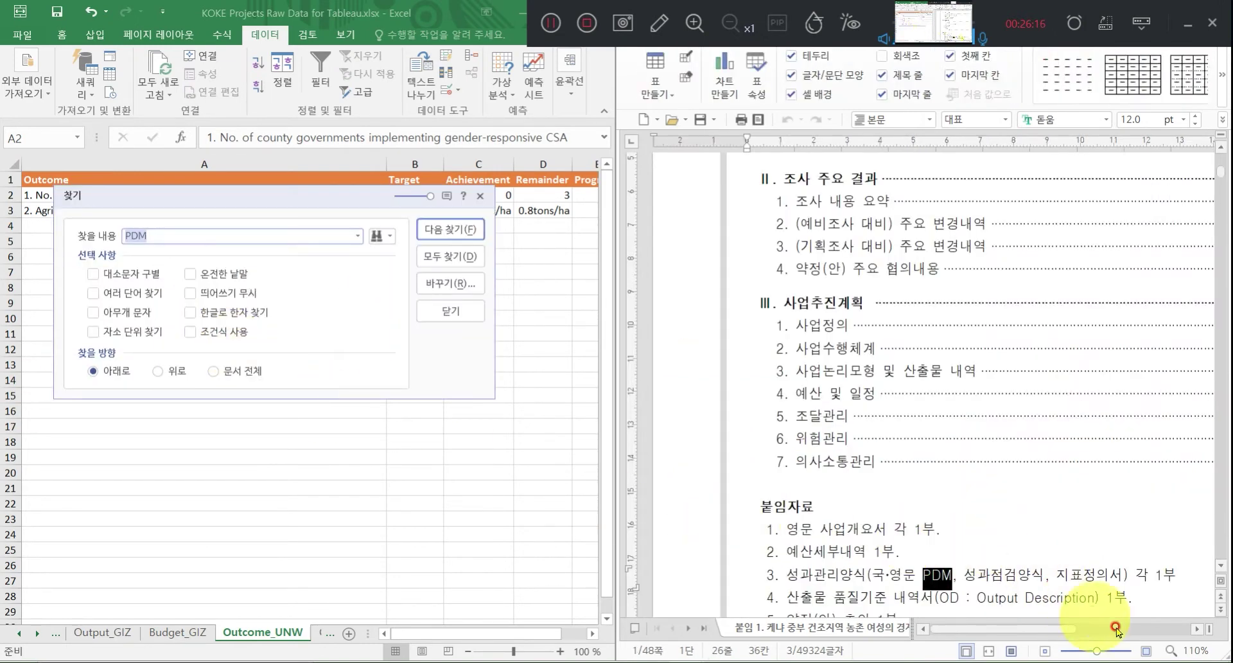
{"action": "left_click_drag", "start_coordinate": [1042, 636], "coordinate": [1111, 630]}
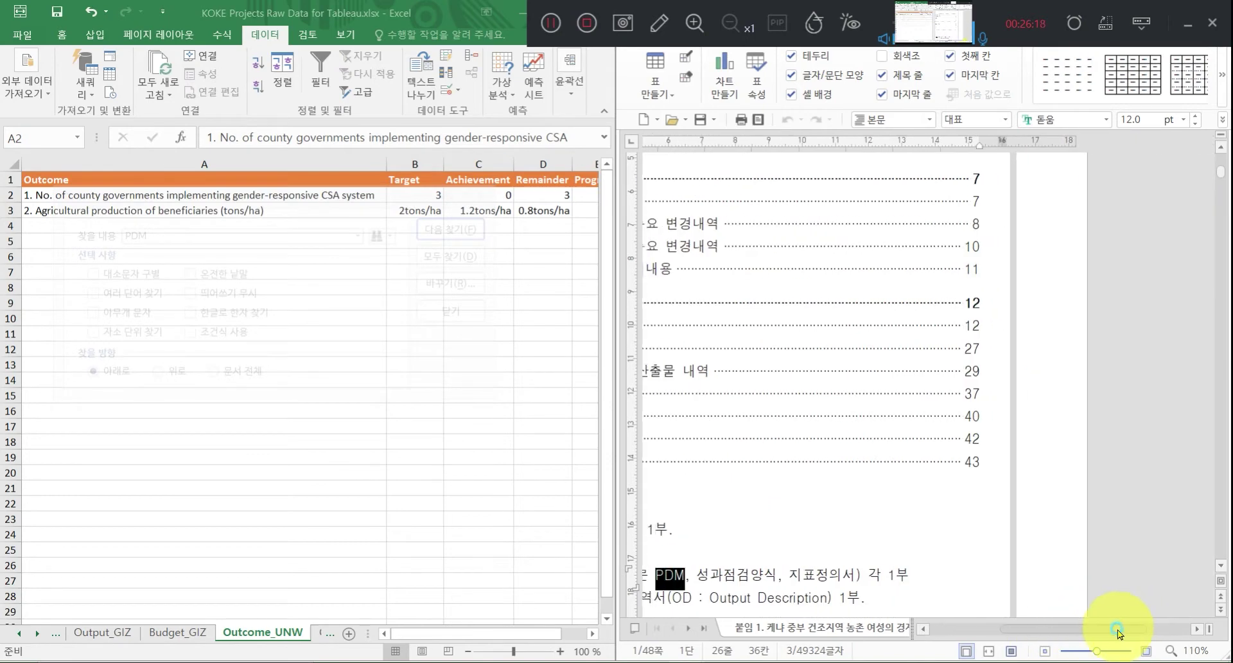
{"action": "left_click", "coordinate": [540, 23]}
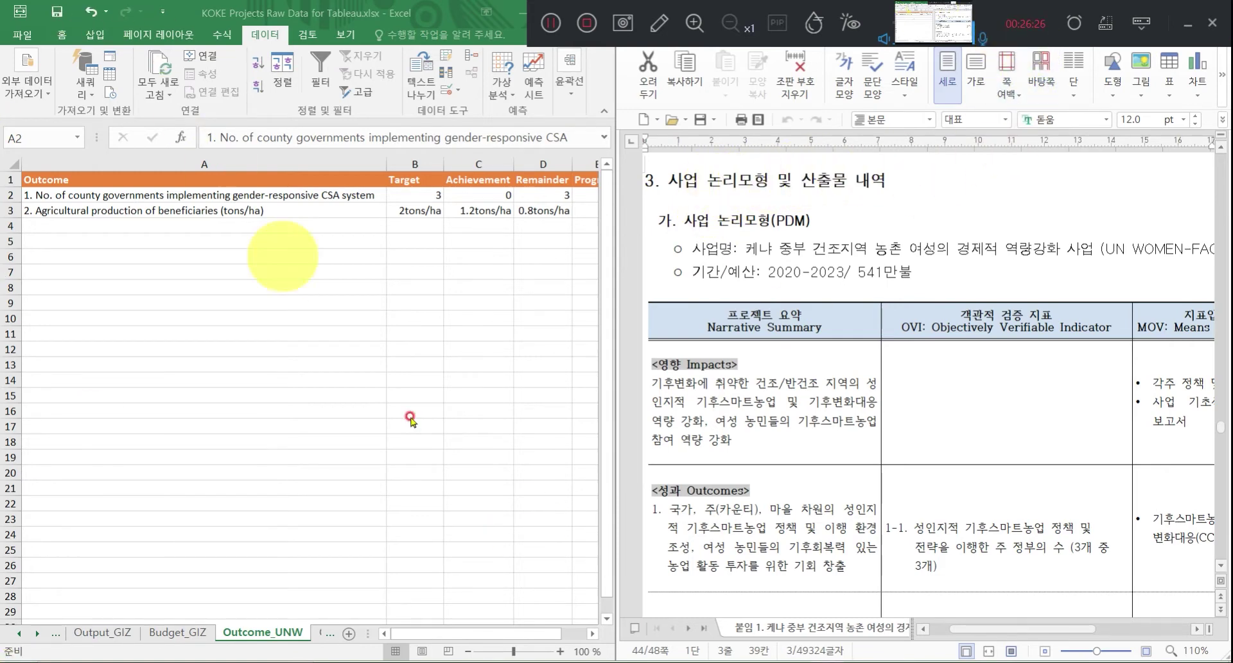
Compare the two outcomes in the document's PDM table with the outcome entries in A2 and A3 of the Outcome_UNW sheet.
{"action": "left_click_drag", "start_coordinate": [745, 486], "coordinate": [686, 494]}
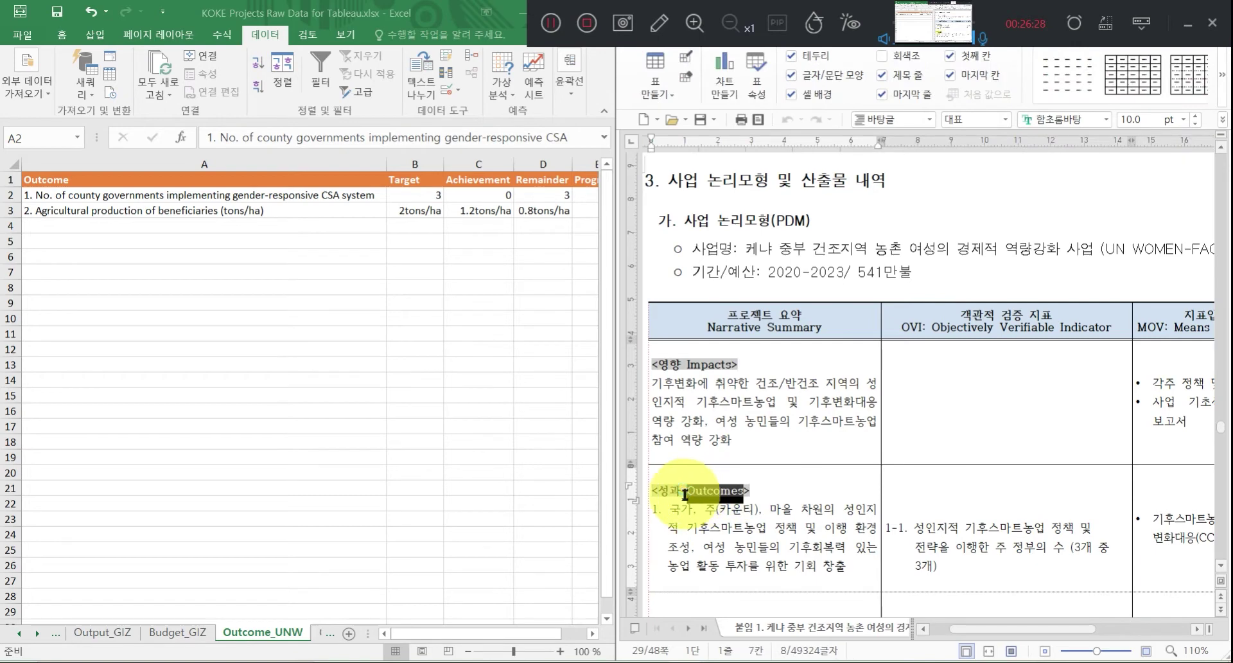
{"action": "left_click", "coordinate": [808, 507]}
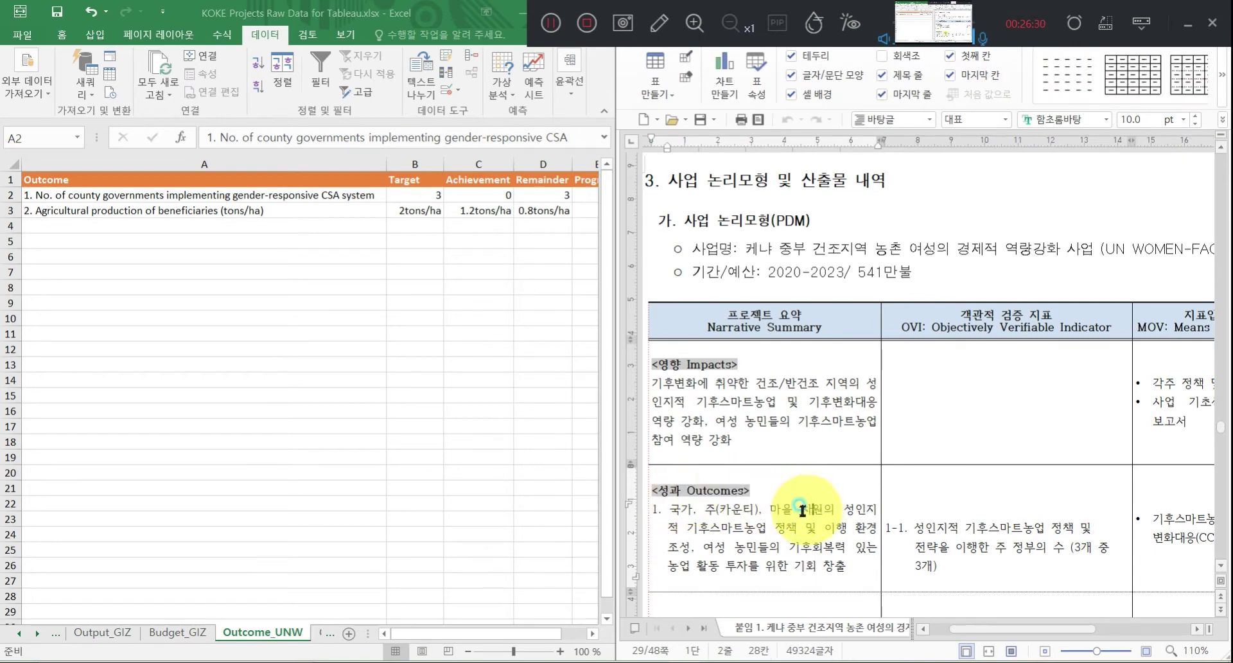
{"action": "left_click", "coordinate": [205, 198]}
{"action": "left_click", "coordinate": [196, 207]}
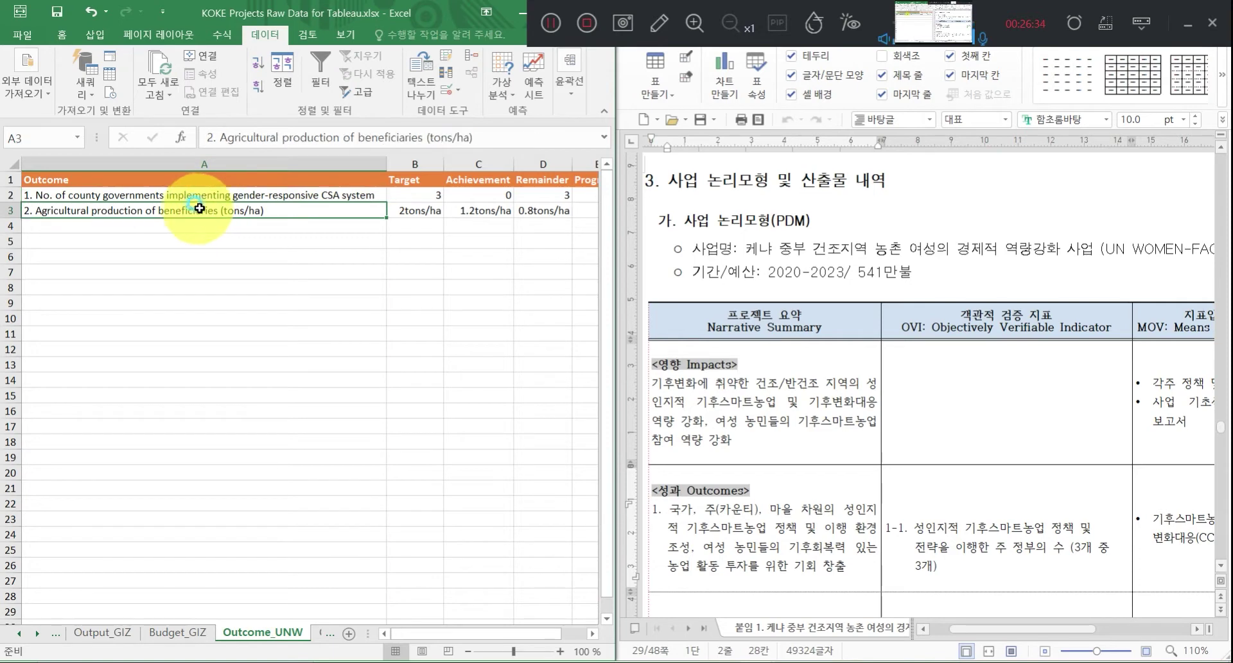
{"action": "left_click", "coordinate": [220, 197]}
{"action": "left_click", "coordinate": [762, 393]}
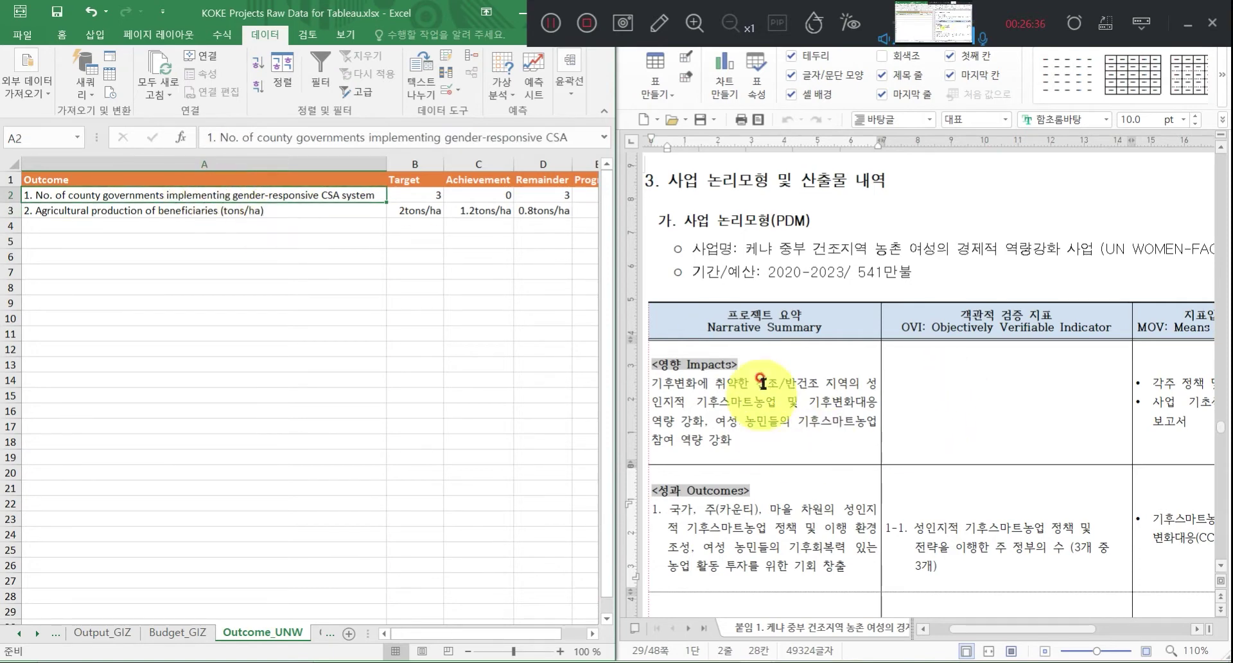
{"action": "scroll", "coordinate": [761, 379], "scroll_direction": "down", "scroll_amount": 3}
{"action": "scroll", "coordinate": [762, 375], "scroll_direction": "down", "scroll_amount": 3}
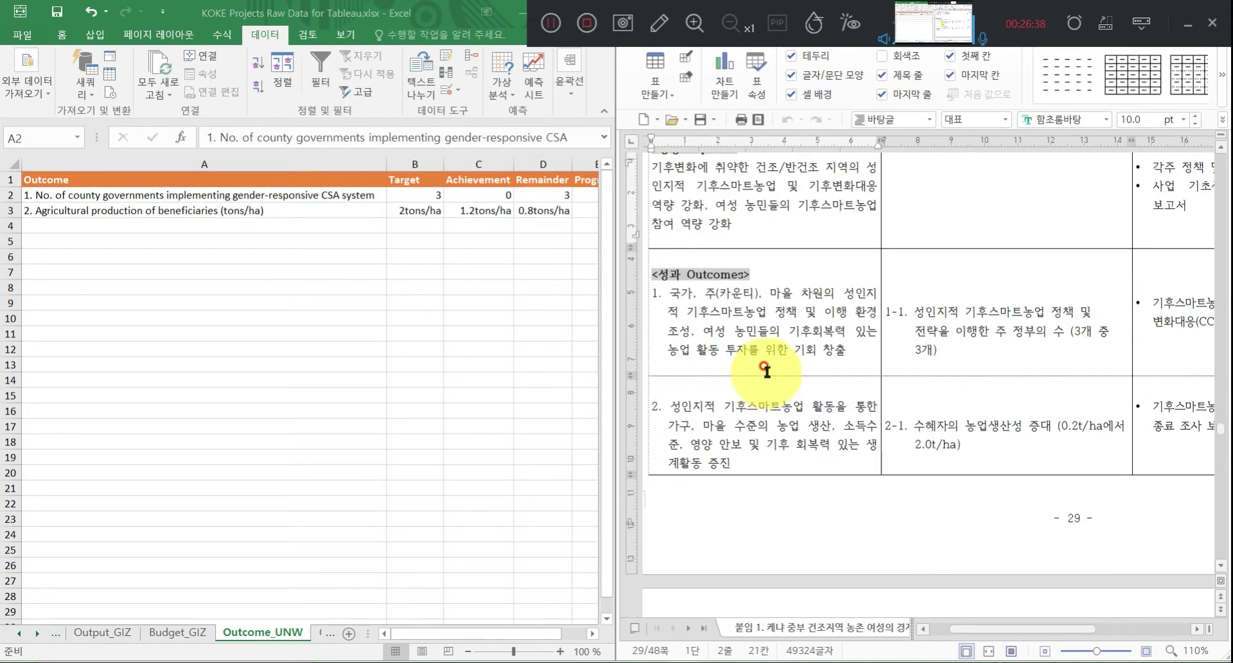
{"action": "left_click", "coordinate": [745, 311]}
{"action": "left_click", "coordinate": [758, 425]}
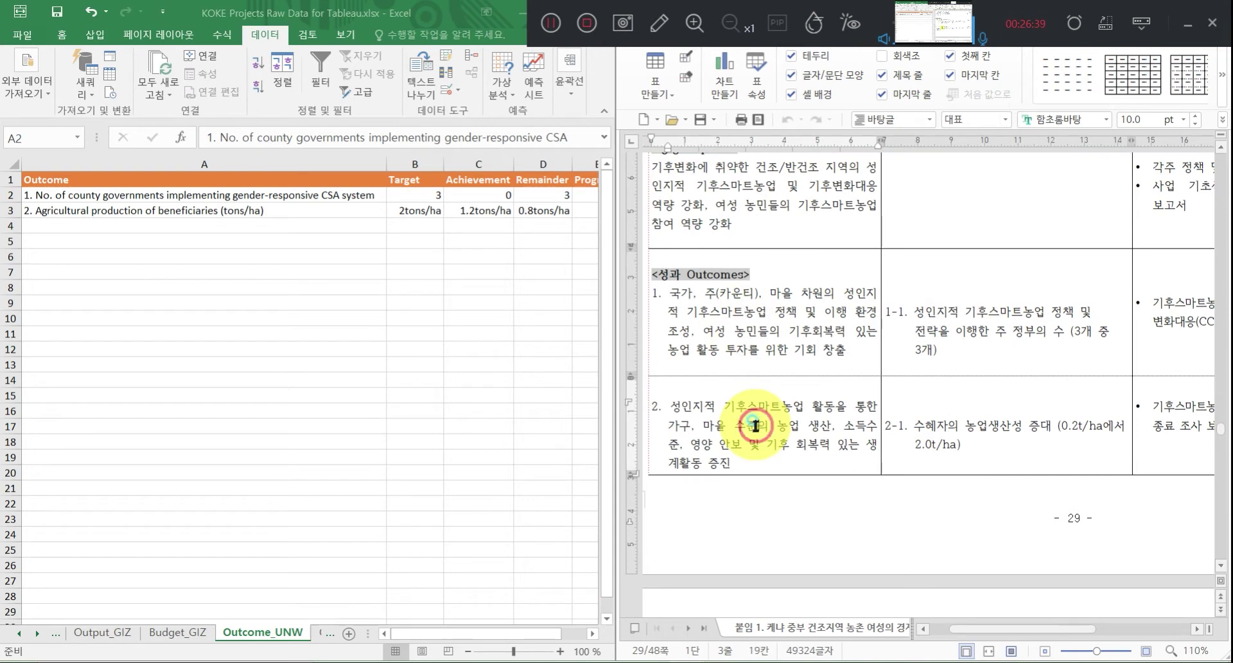
{"action": "left_click", "coordinate": [252, 196]}
{"action": "left_click", "coordinate": [258, 210]}
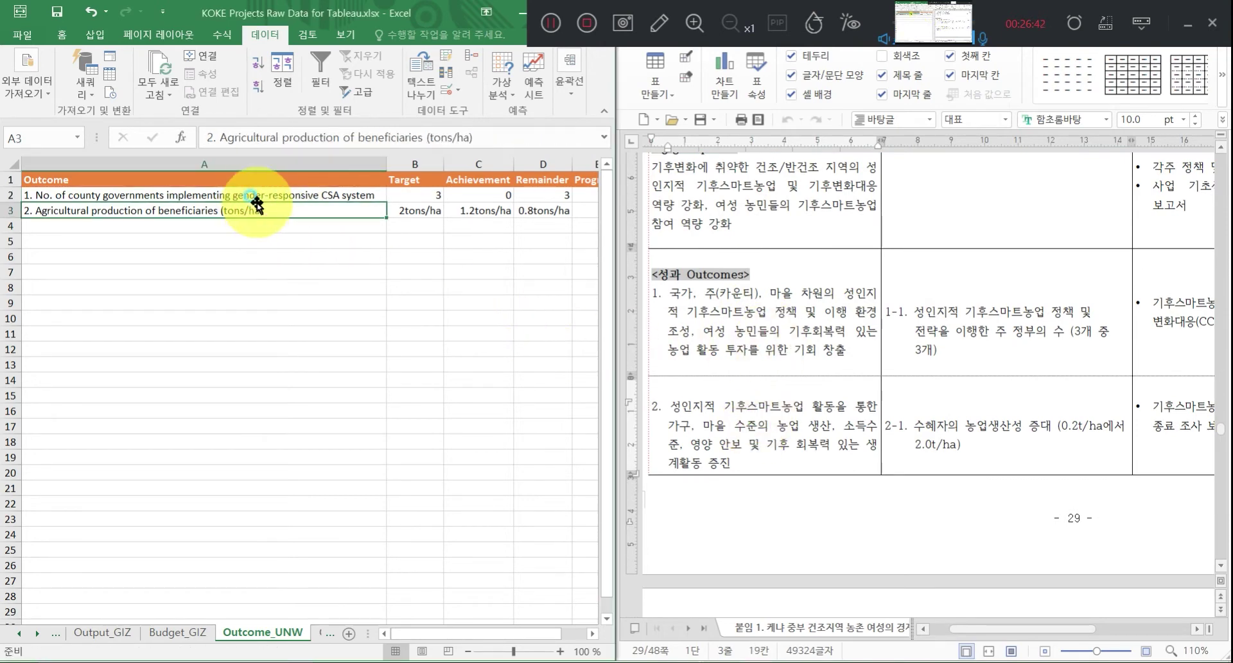
{"action": "left_click", "coordinate": [254, 195]}
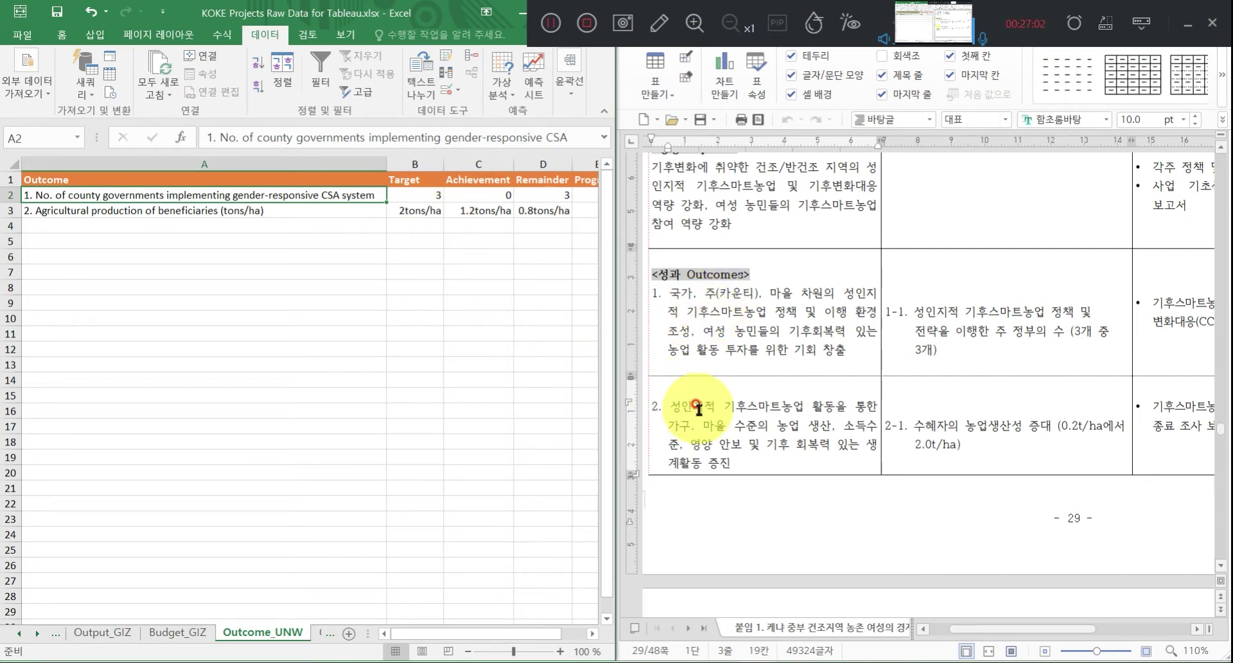
{"action": "left_click", "coordinate": [727, 424]}
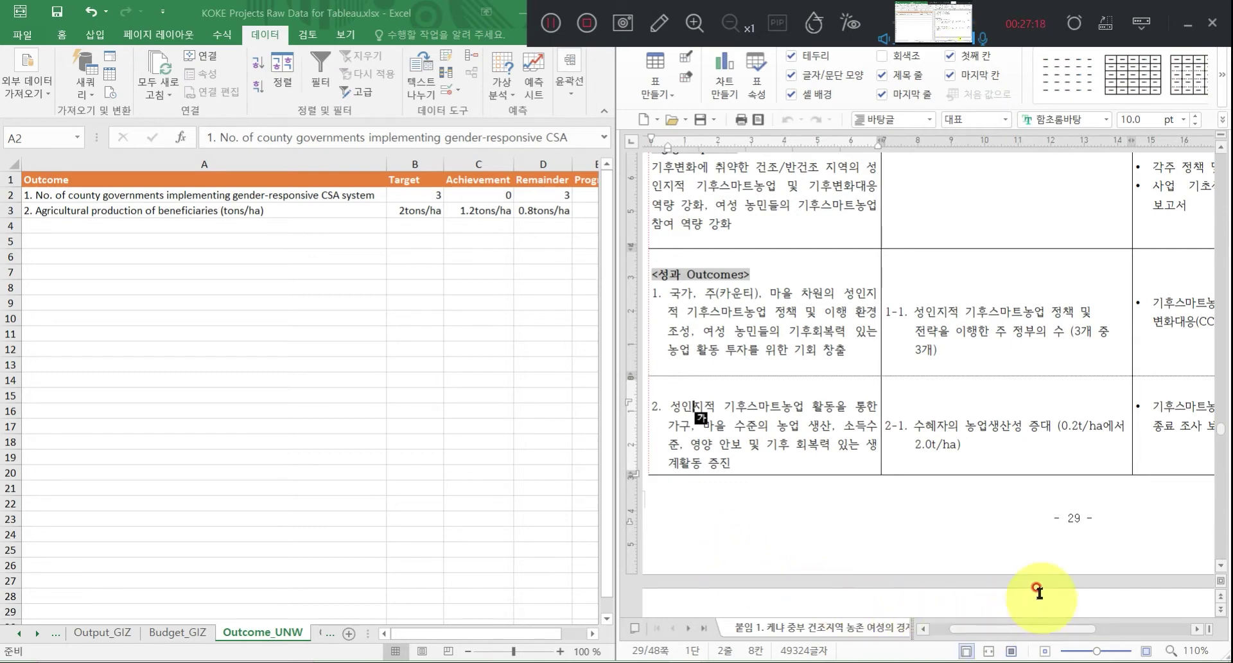
{"action": "left_click", "coordinate": [332, 217]}
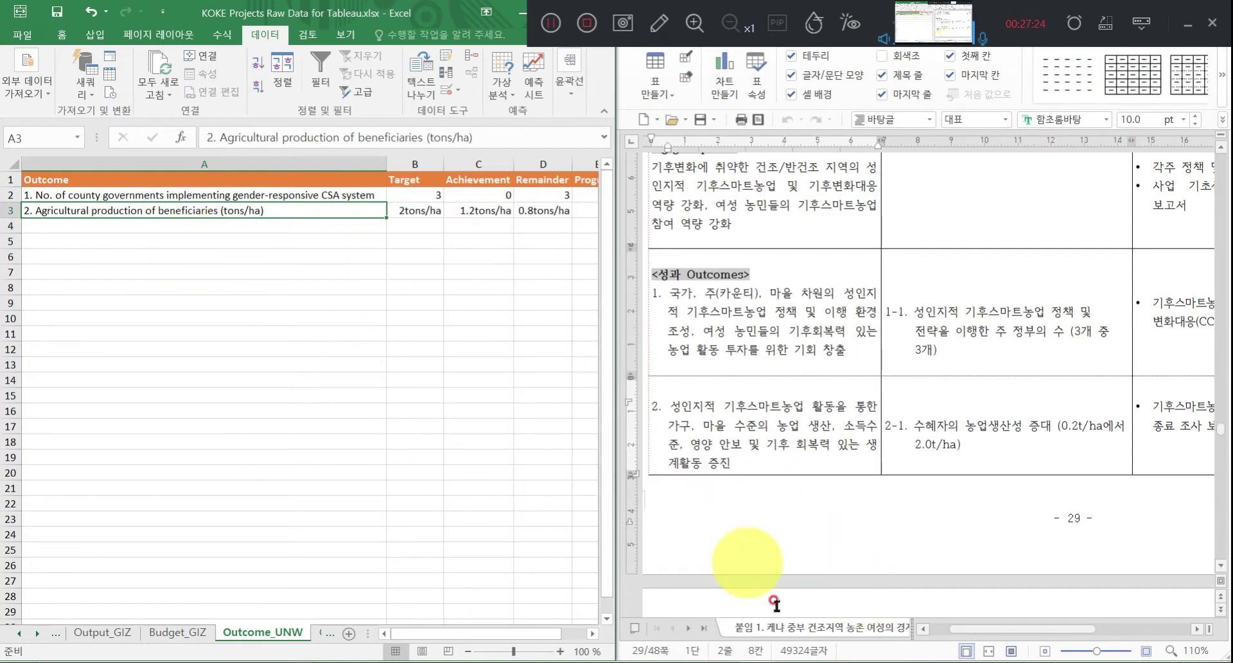
Examine the Outcome heading and both outcome indicators on the Outcome_UNW sheet alongside the PDM table's verification indicators.
{"action": "left_click_drag", "start_coordinate": [1002, 628], "coordinate": [978, 626]}
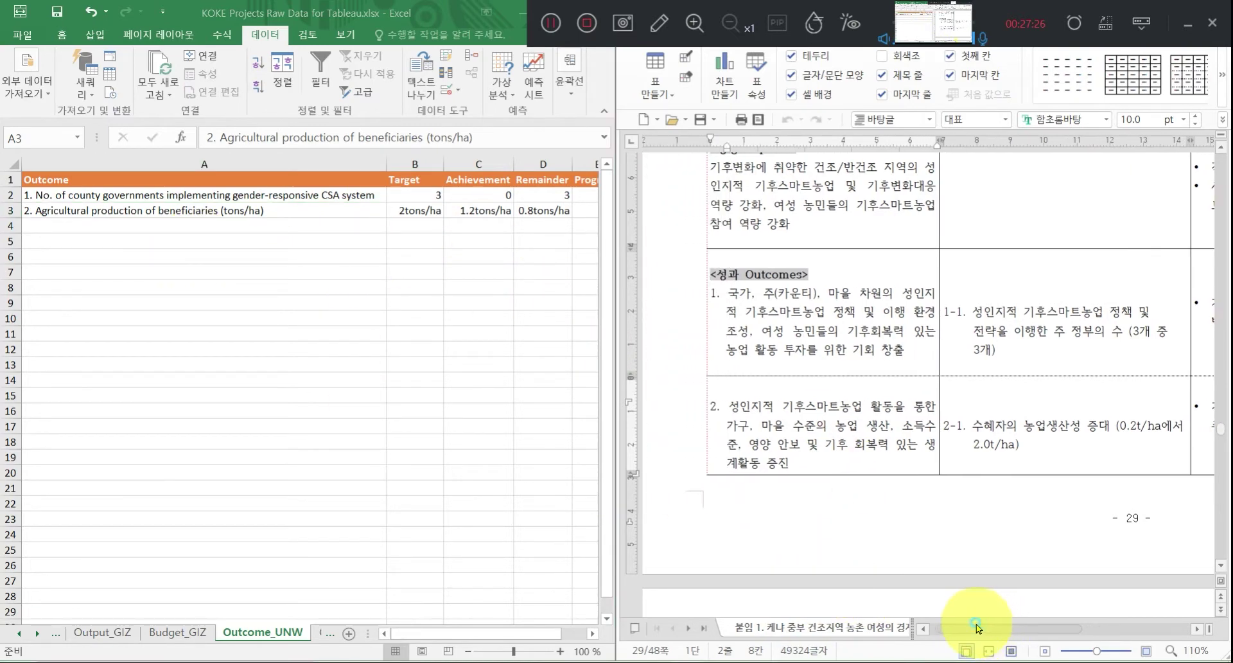
{"action": "left_click", "coordinate": [175, 189]}
{"action": "left_click", "coordinate": [182, 183]}
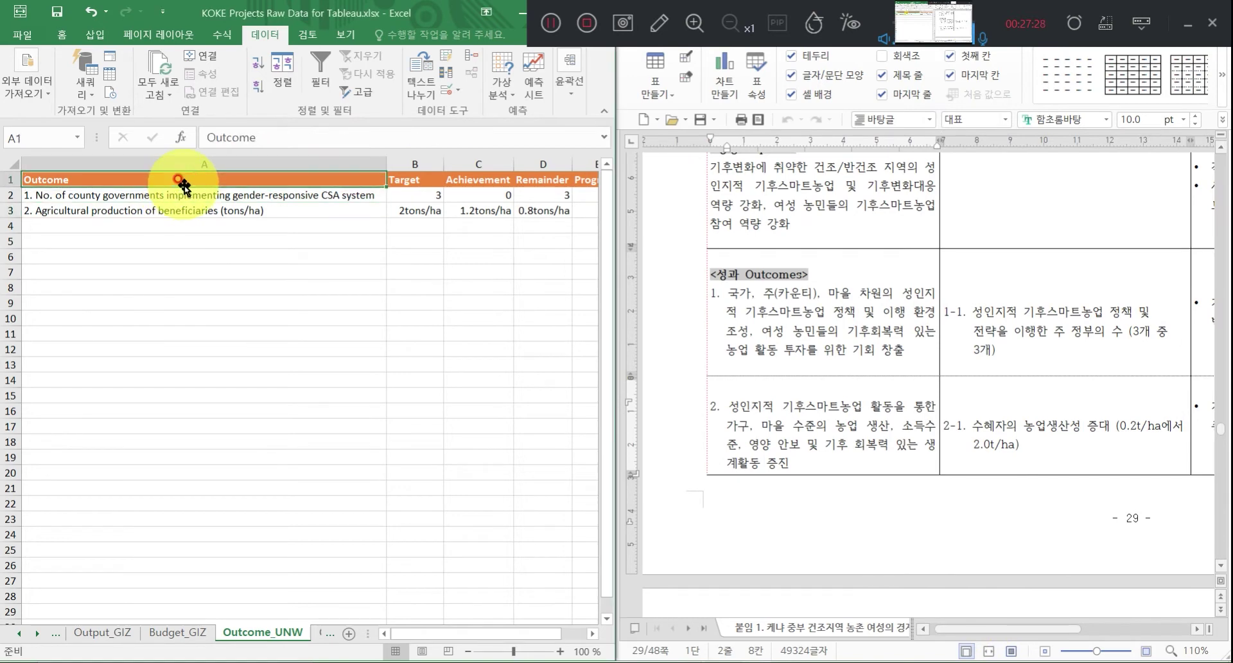
{"action": "left_click", "coordinate": [154, 196]}
{"action": "left_click", "coordinate": [154, 212]}
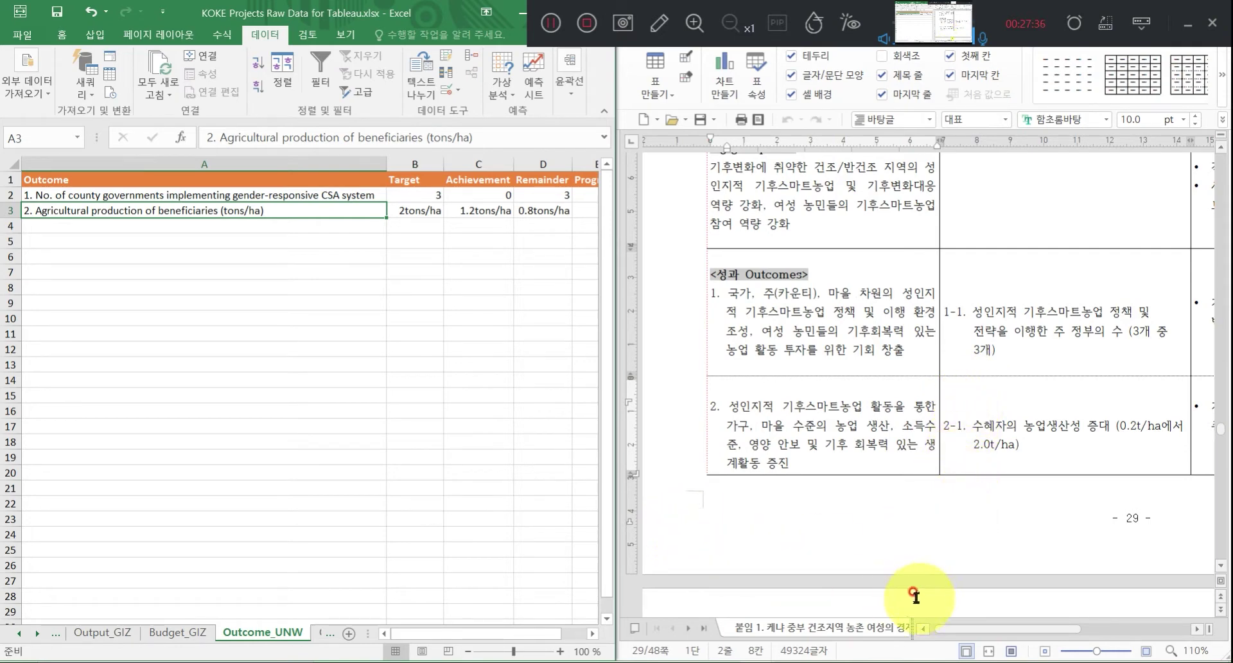
{"action": "left_click", "coordinate": [317, 195]}
{"action": "left_click", "coordinate": [333, 210]}
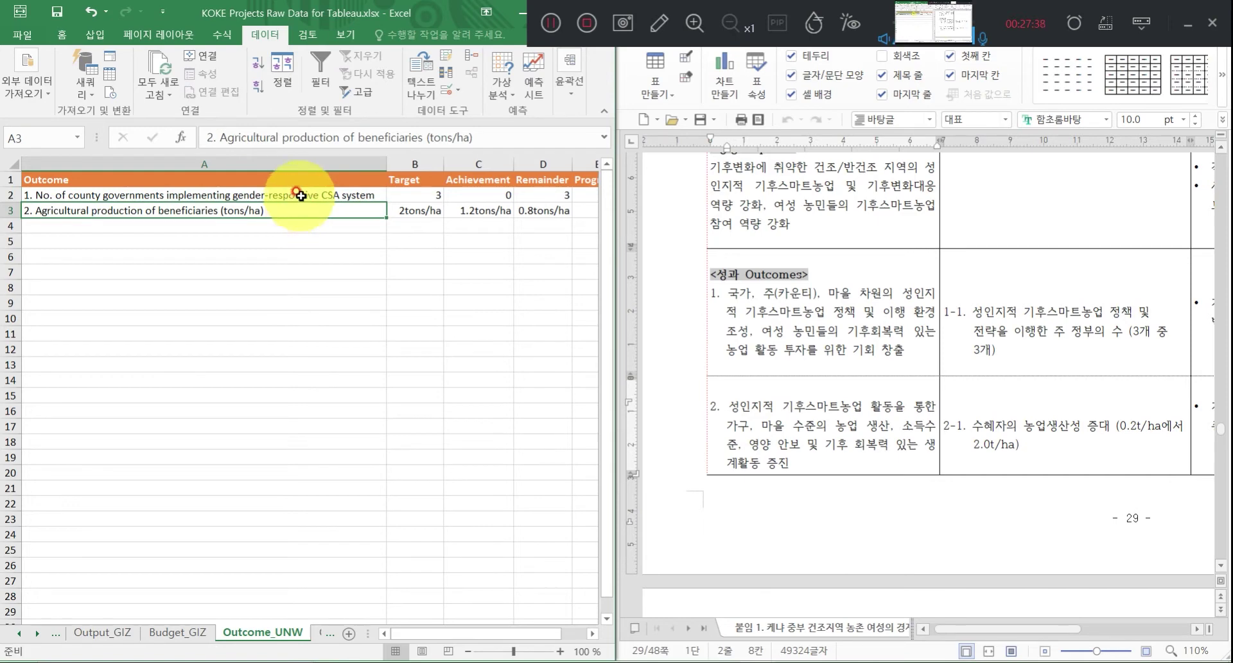
{"action": "left_click", "coordinate": [299, 197]}
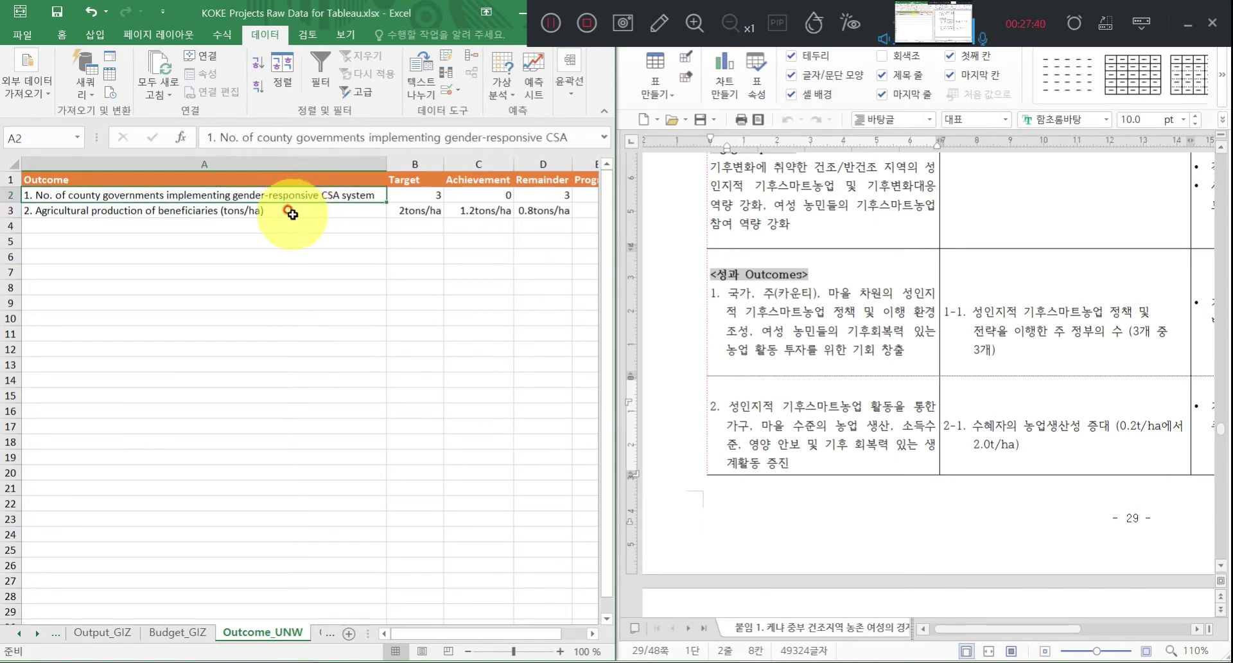
{"action": "left_click", "coordinate": [290, 217]}
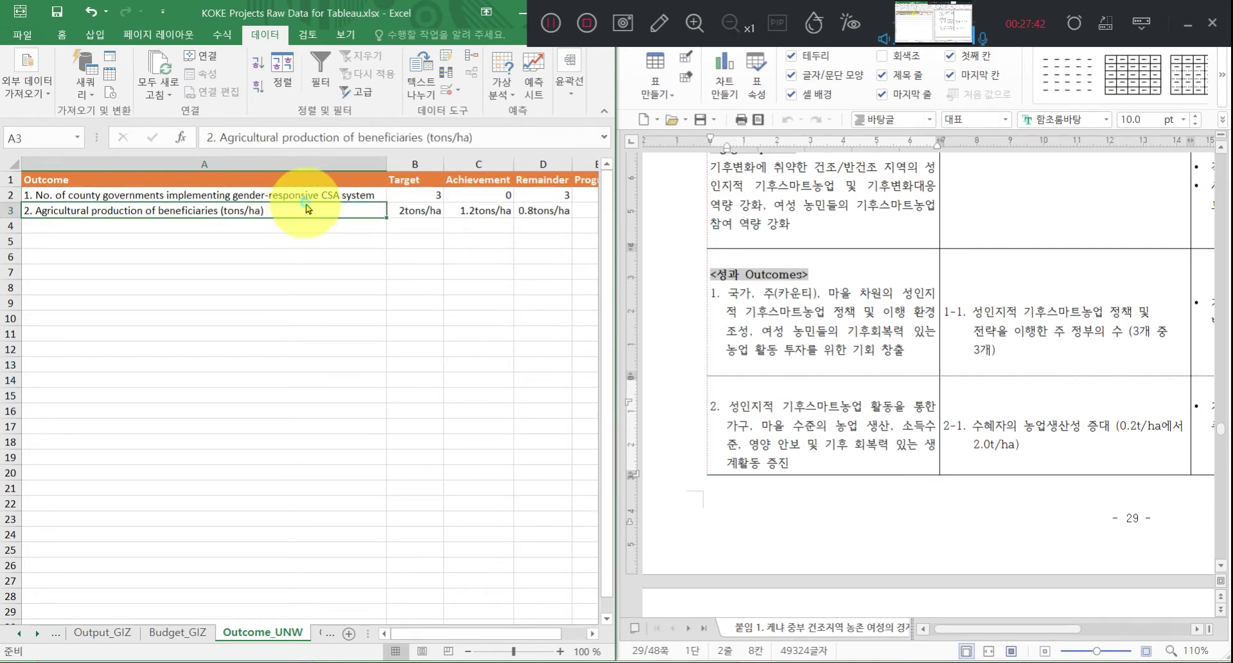
{"action": "left_click", "coordinate": [312, 196]}
{"action": "left_click", "coordinate": [314, 206]}
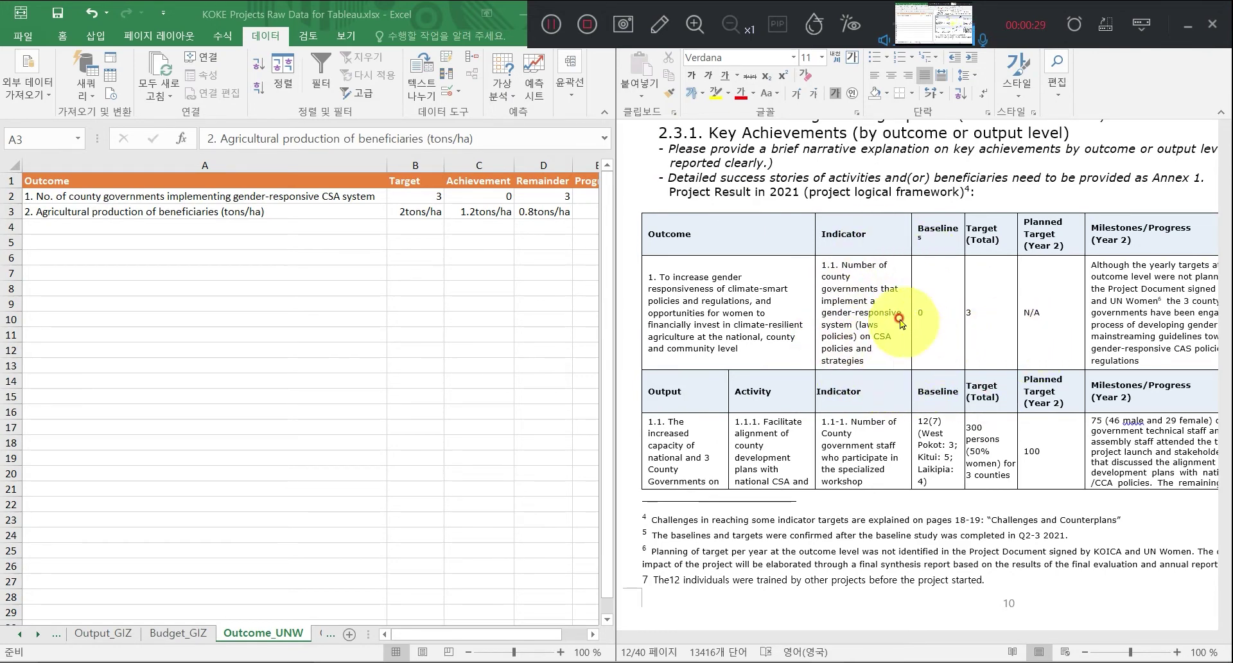
Check the two outcome indicators in A2 and A3 against the outcome table under Key Achievements in the report.
{"action": "left_click", "coordinate": [233, 213]}
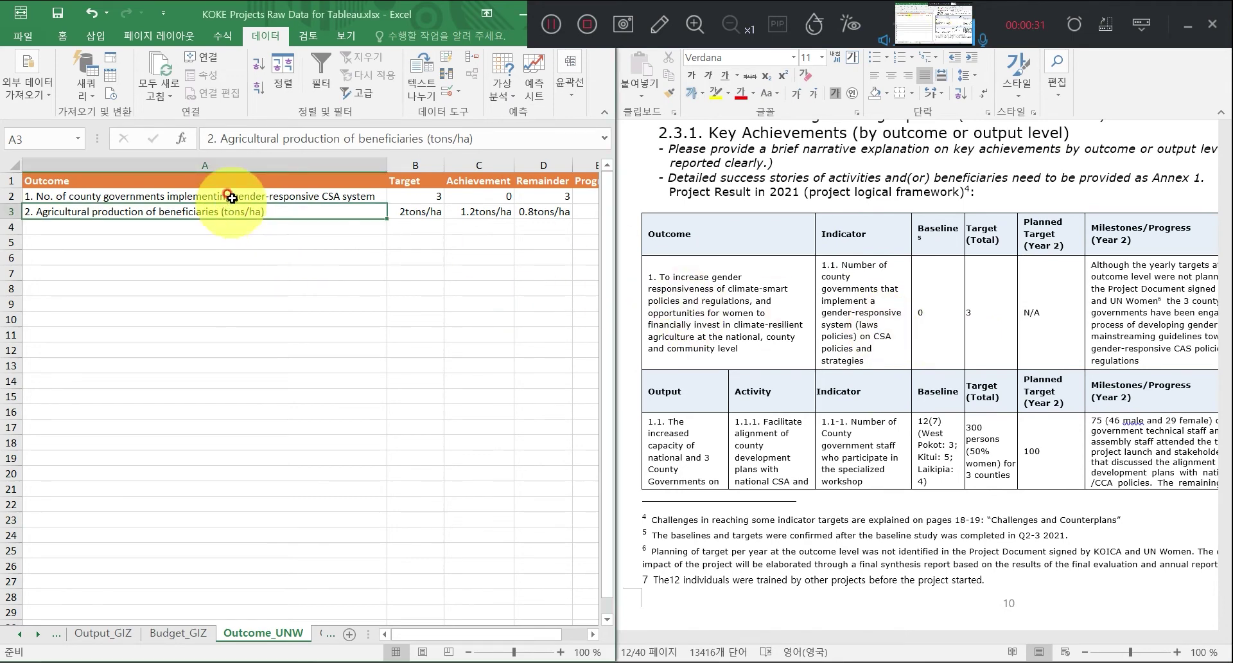
{"action": "left_click", "coordinate": [241, 199]}
{"action": "left_click", "coordinate": [236, 215]}
{"action": "left_click", "coordinate": [237, 200]}
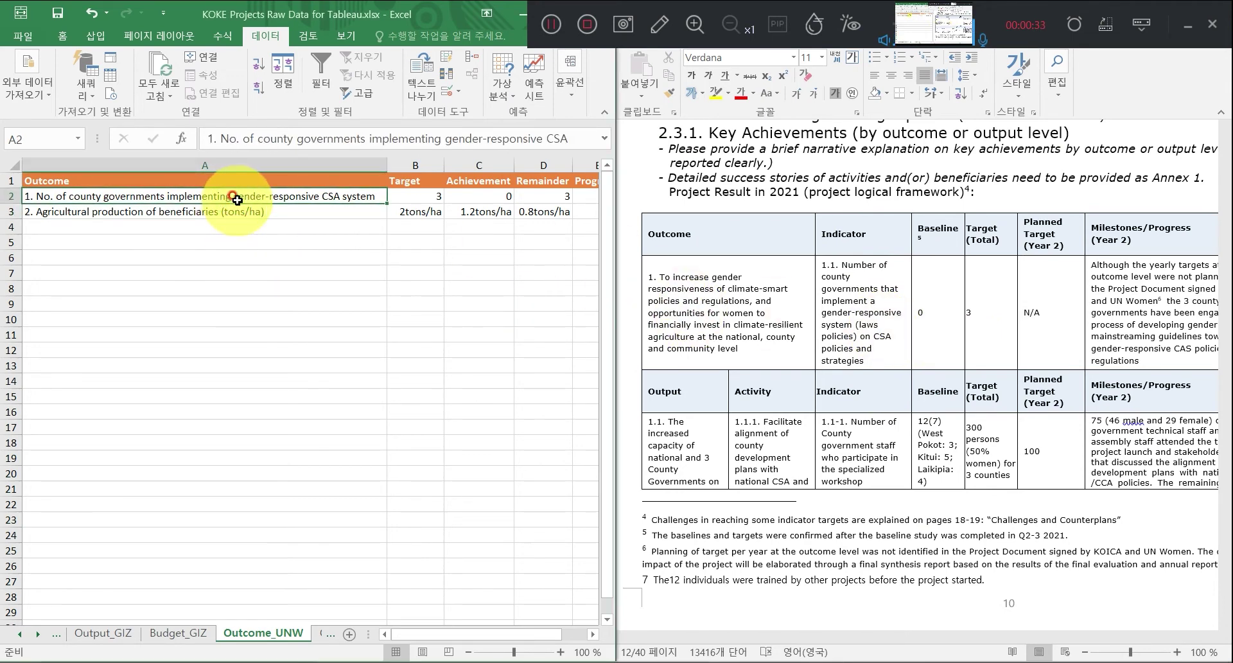
{"action": "left_click", "coordinate": [239, 214]}
{"action": "left_click", "coordinate": [283, 199]}
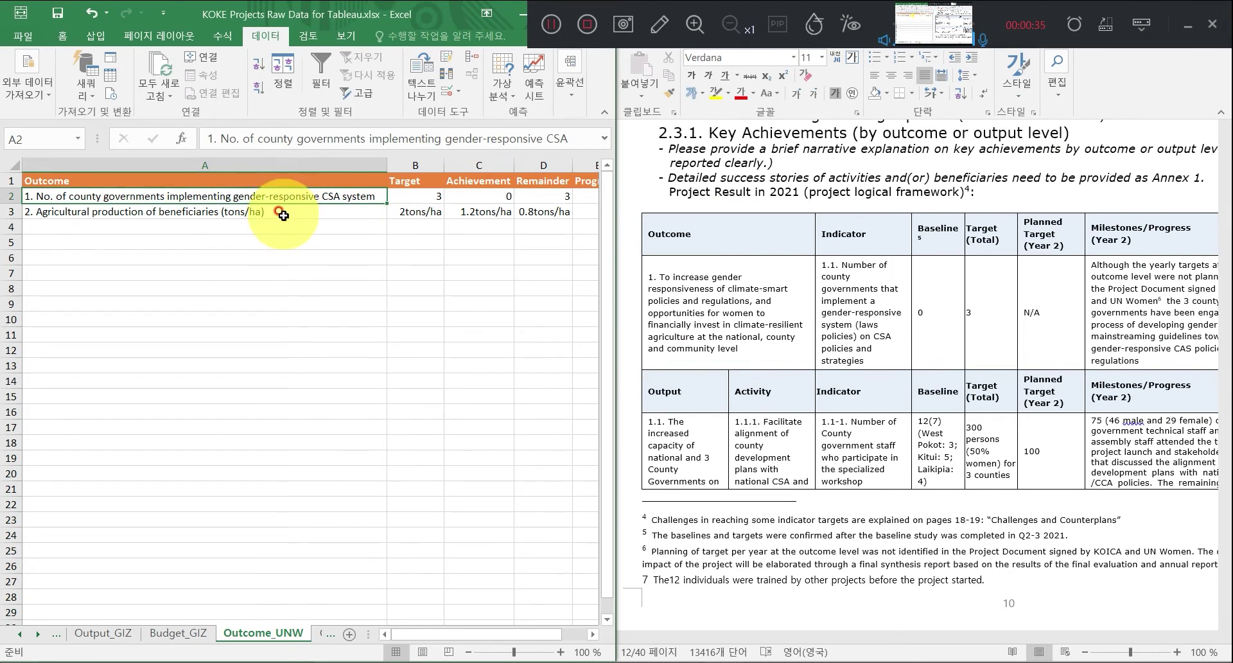
Compare output indicator 1.1-1 on the Output_UNW sheet with the output and indicator cells in the report's results table.
{"action": "left_click", "coordinate": [327, 635]}
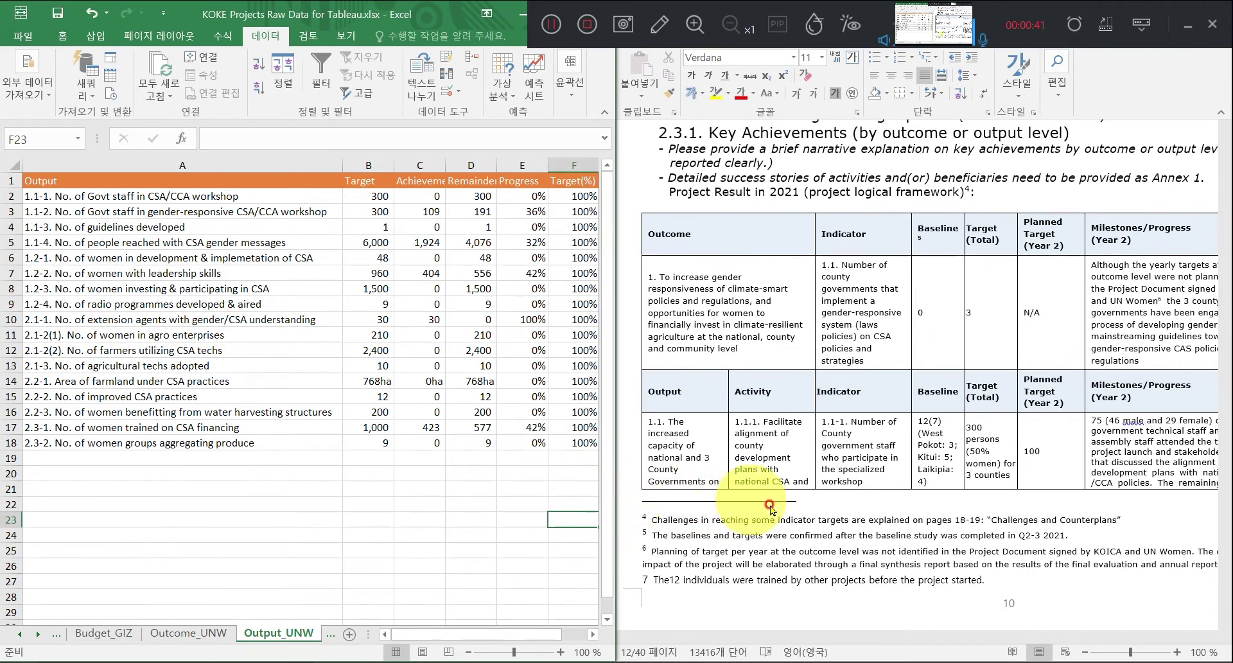
{"action": "left_click", "coordinate": [889, 481]}
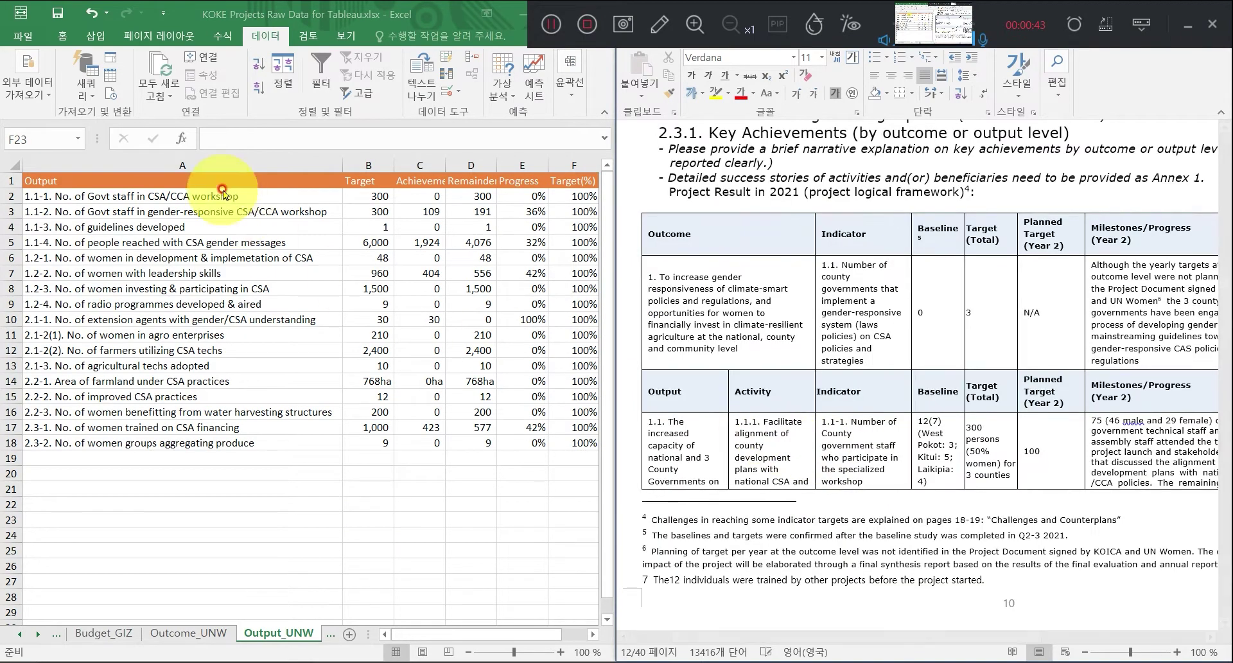
{"action": "left_click", "coordinate": [206, 192]}
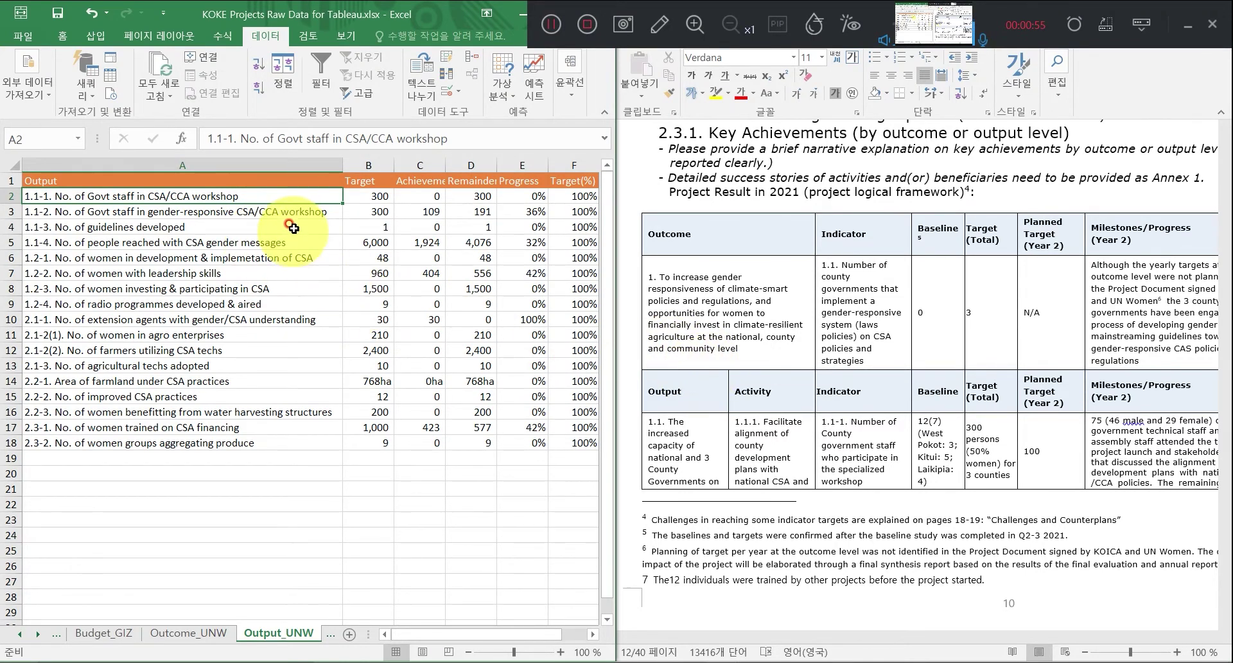
{"action": "left_click", "coordinate": [703, 462]}
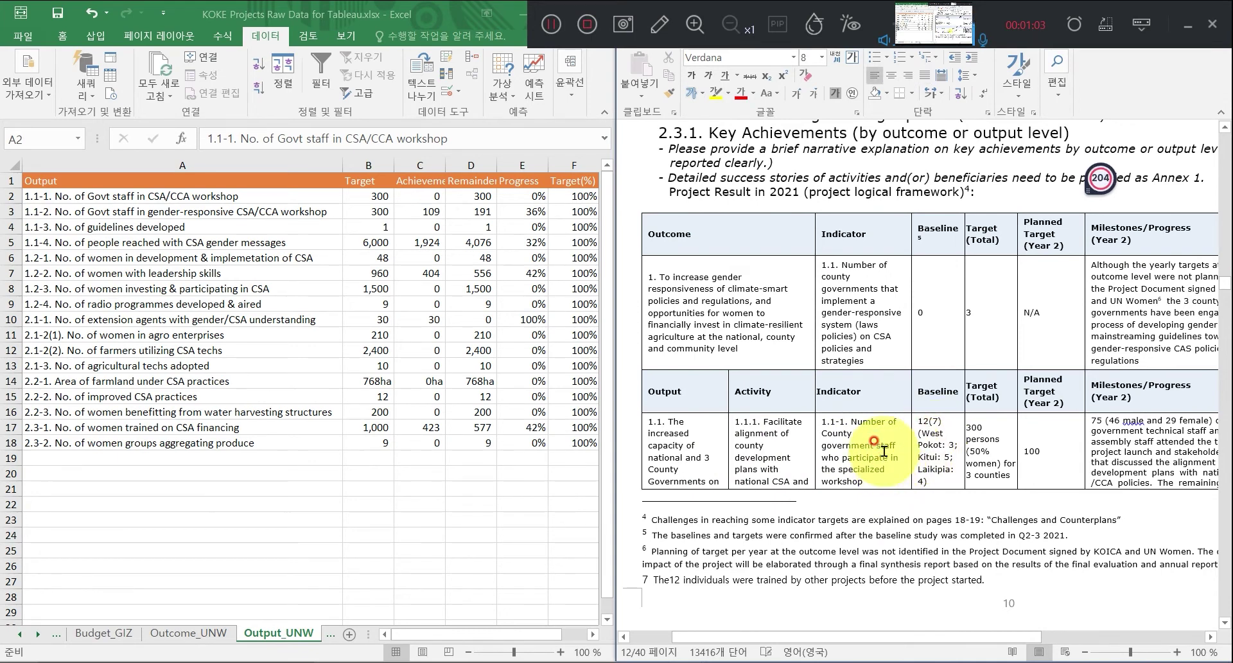
{"action": "left_click", "coordinate": [852, 445]}
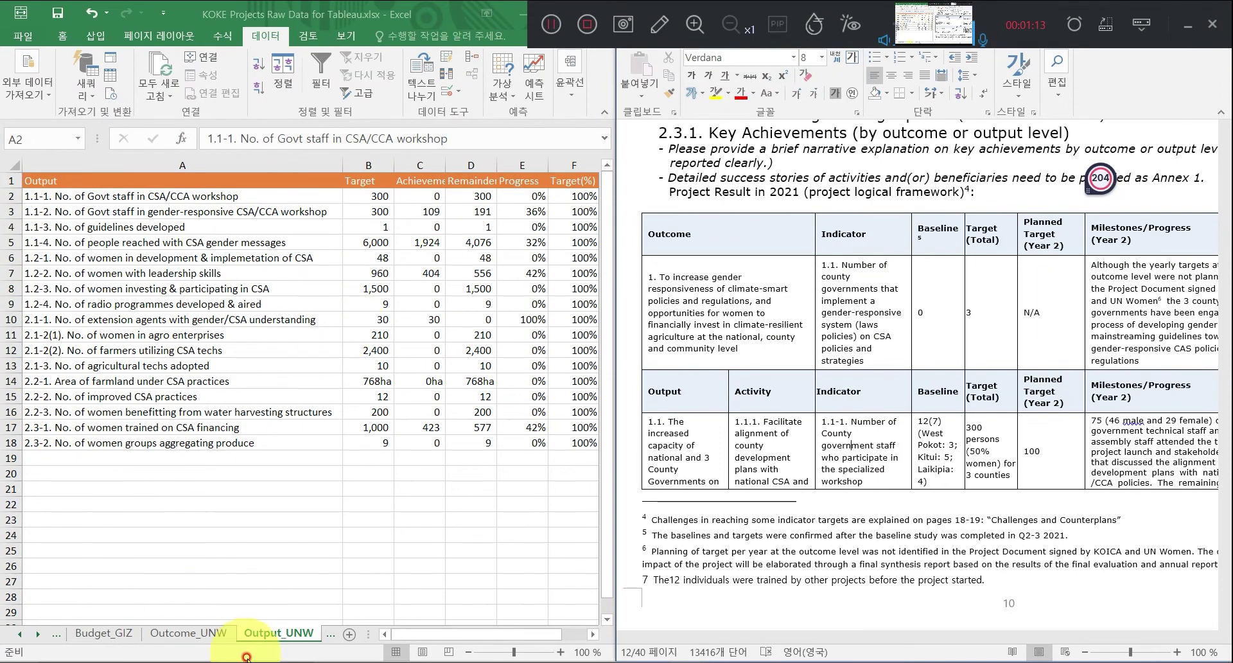
Create a new blank workbook beside the open report.
{"action": "left_click", "coordinate": [551, 24]}
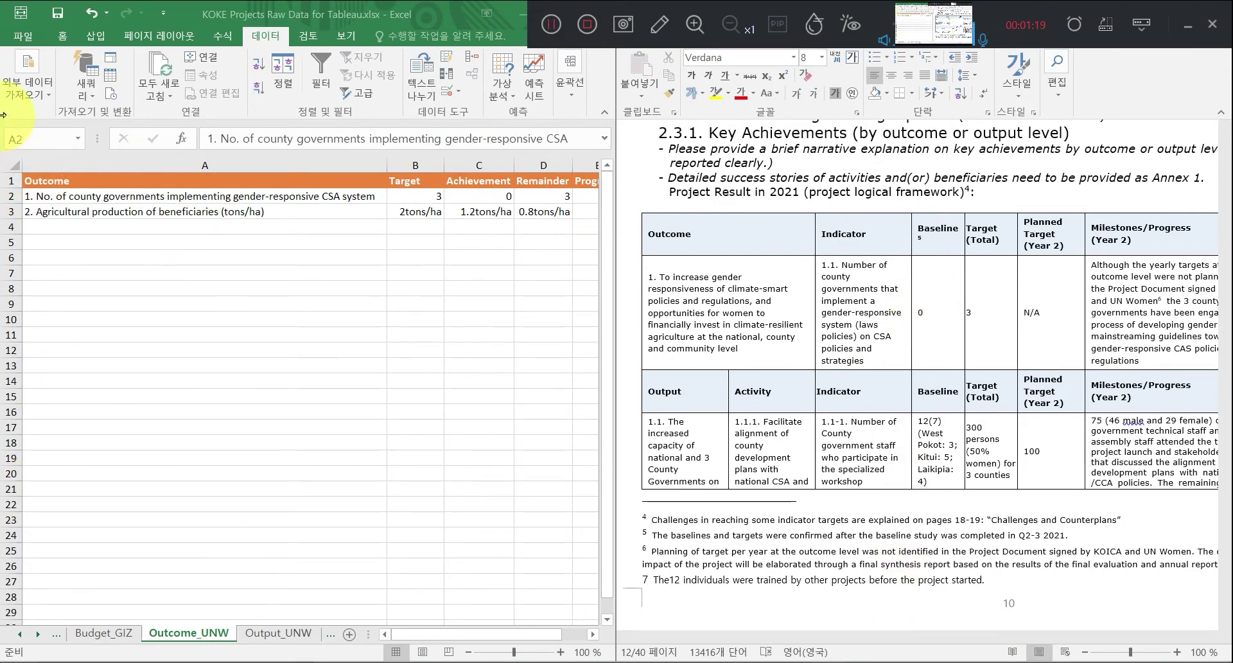
{"action": "left_click", "coordinate": [286, 638]}
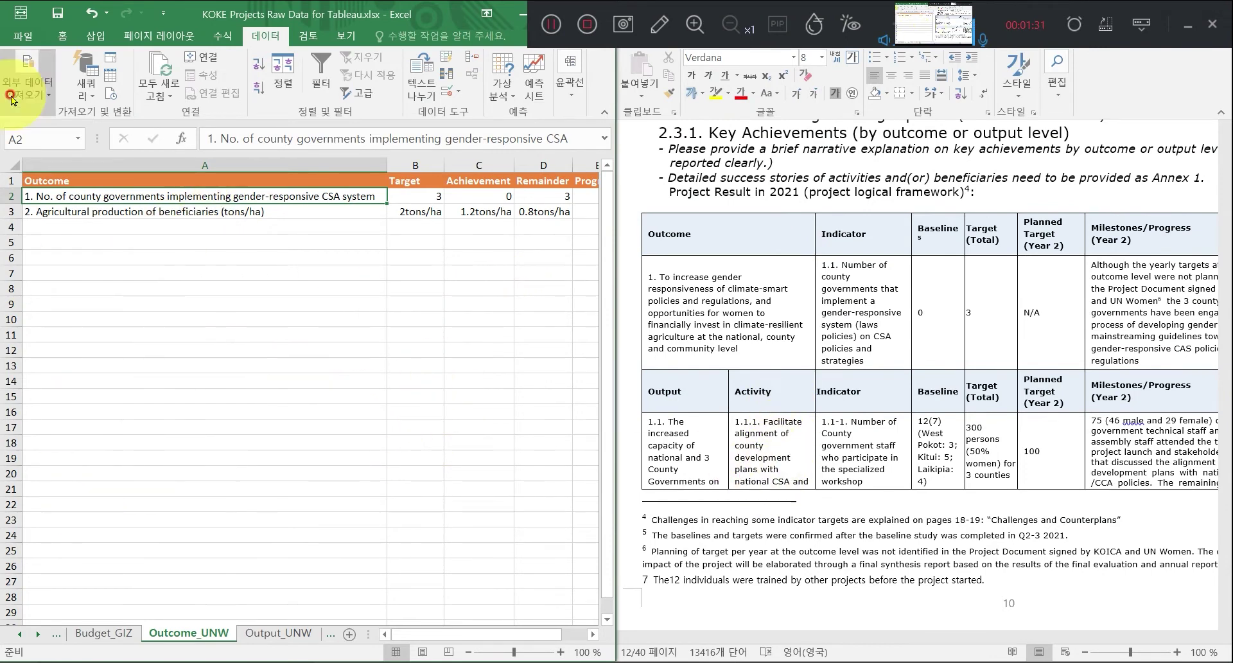
{"action": "key", "text": "ctrl+n"}
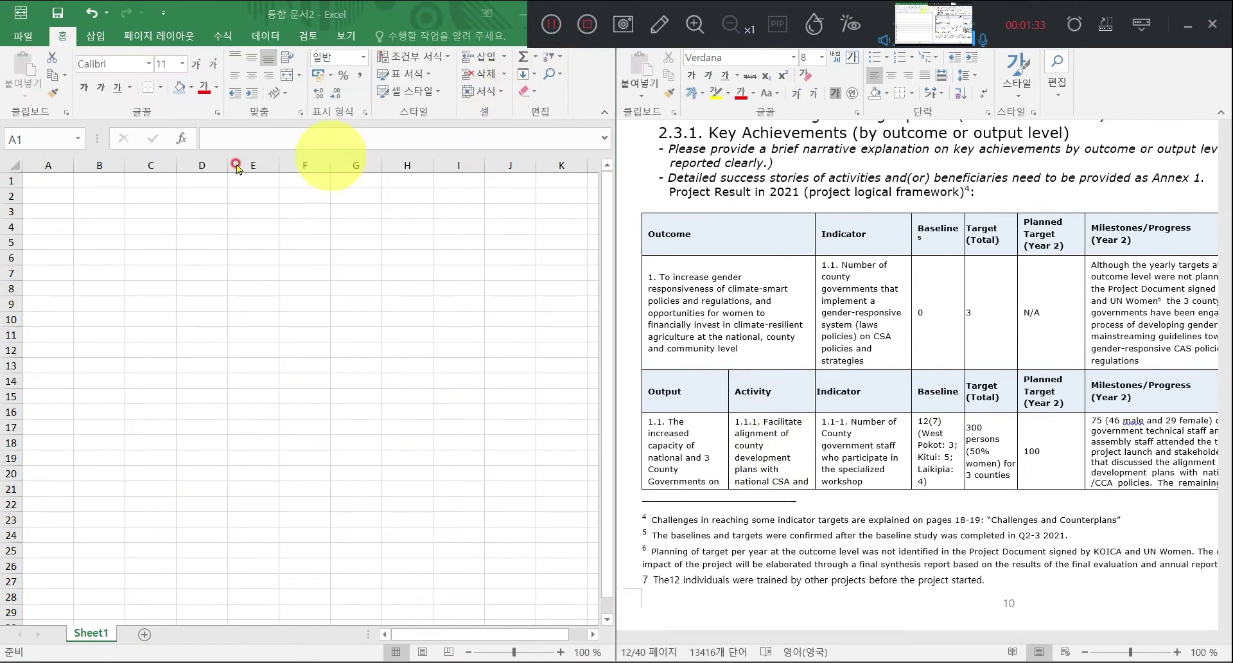
Enter the headers outcome, target, achievment and remainder in cells A1 to D1 of the blank sheet.
{"action": "left_click", "coordinate": [61, 180]}
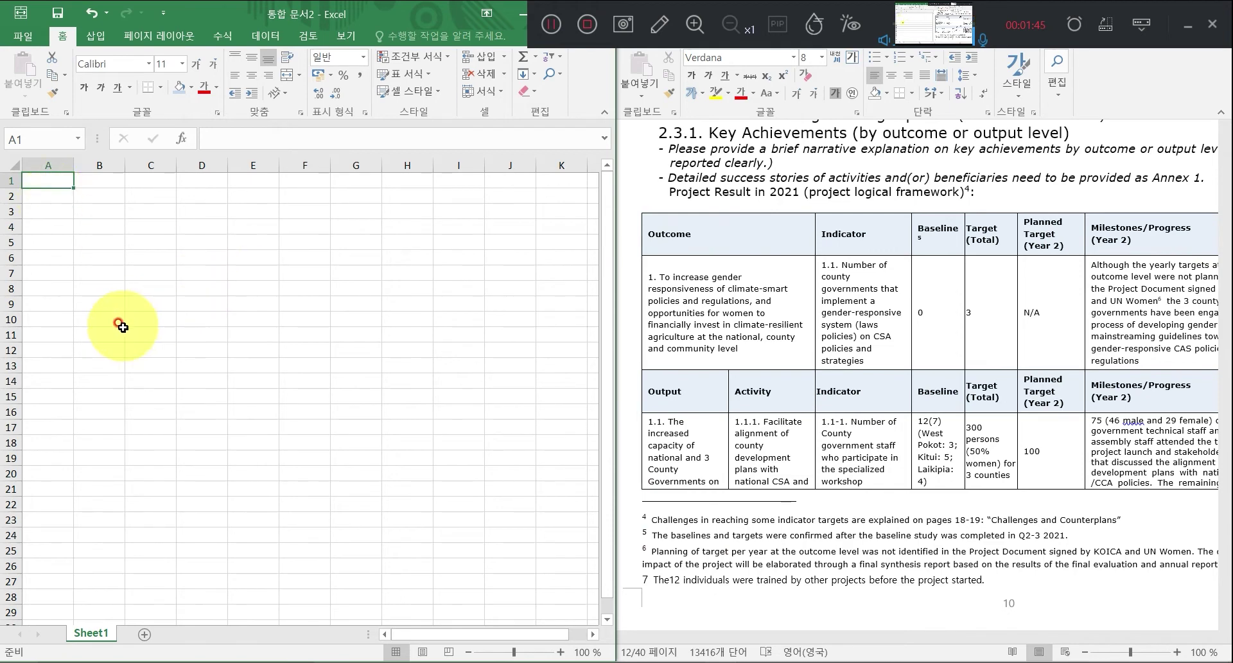
{"action": "type", "text": "outcome"}
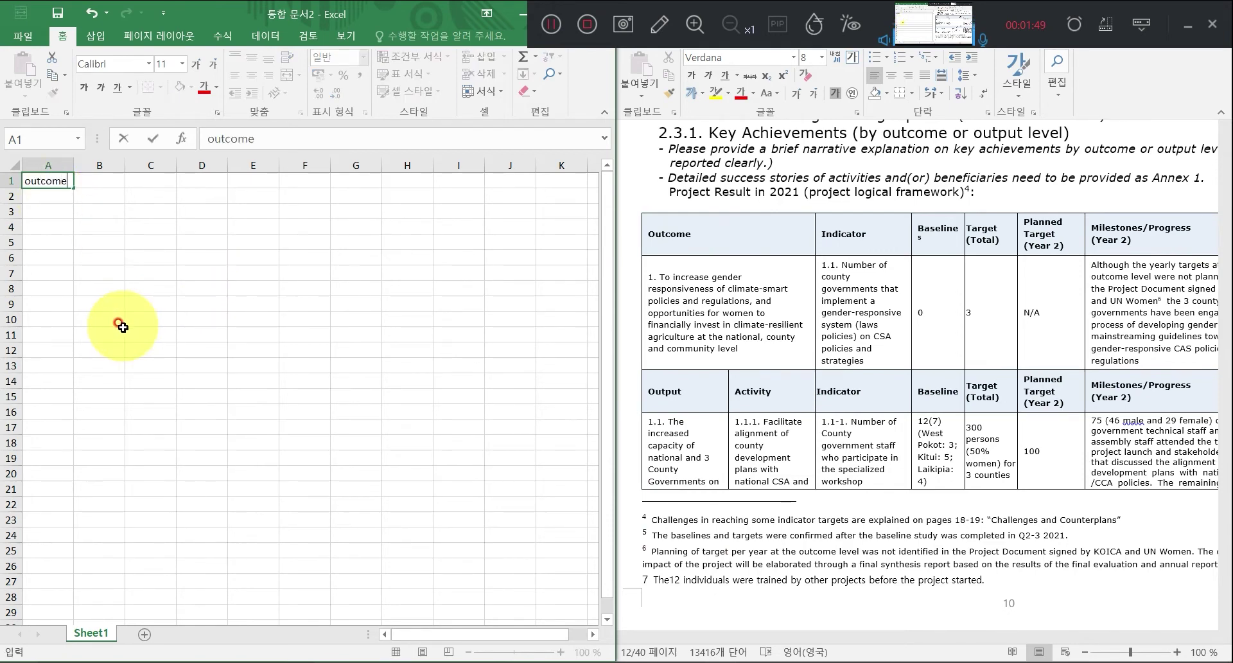
{"action": "key", "text": "Tab"}
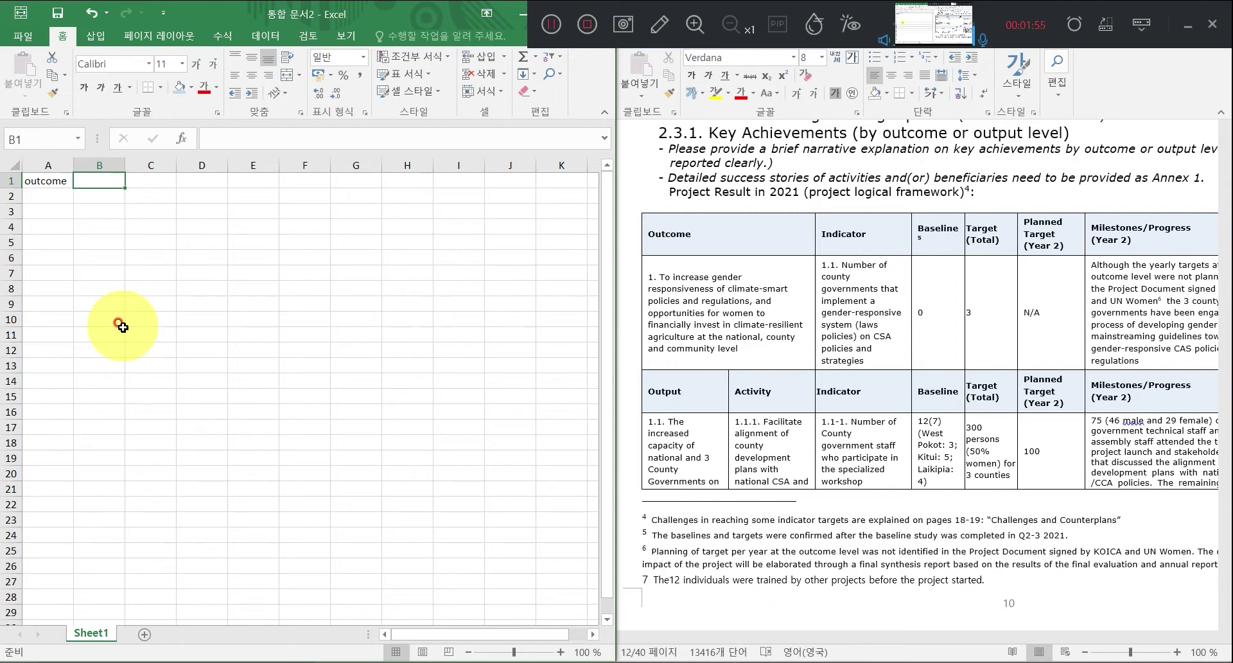
{"action": "type", "text": "target"}
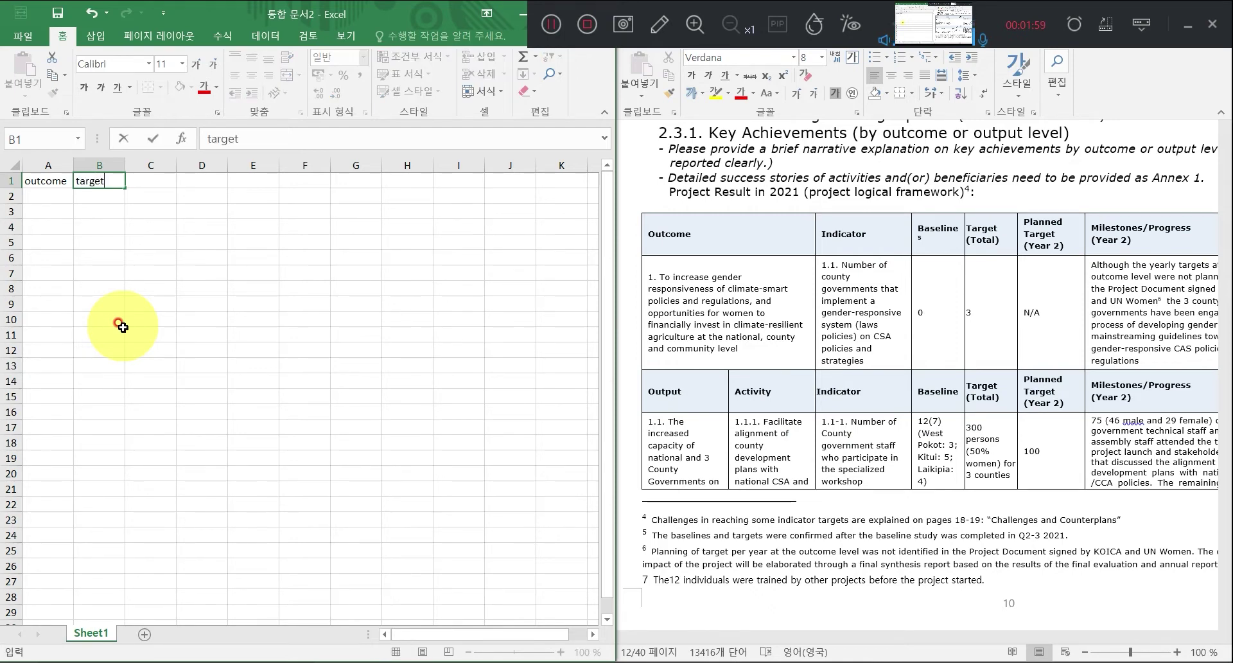
{"action": "key", "text": "Tab"}
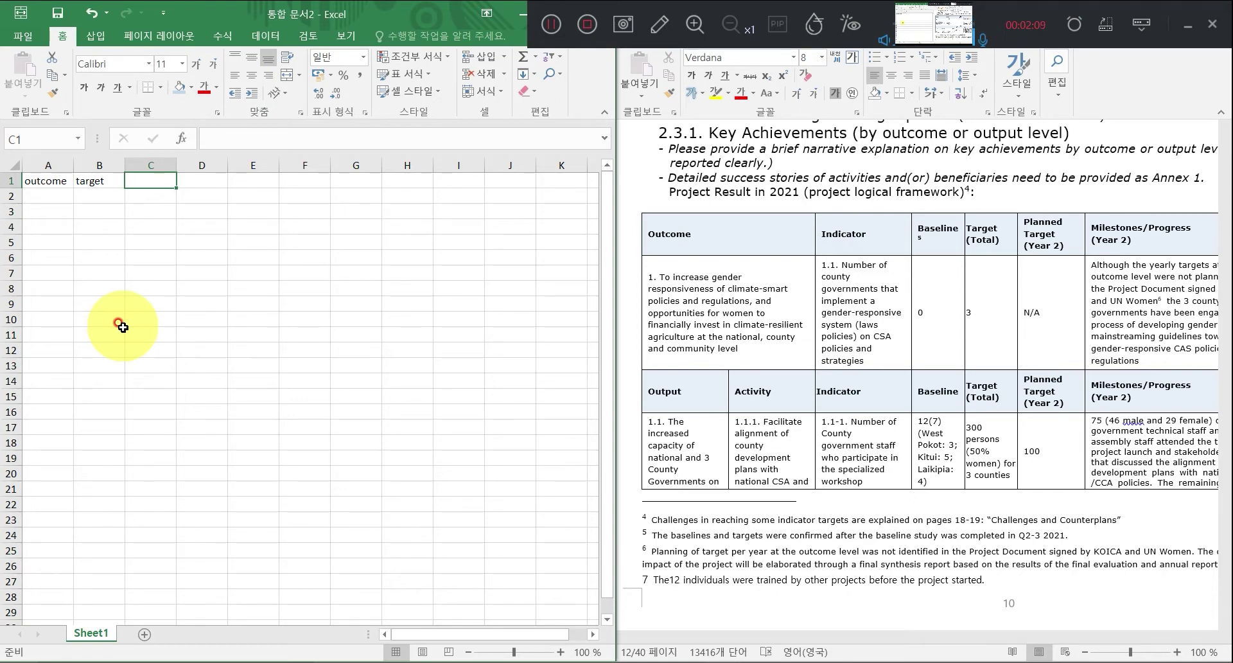
{"action": "type", "text": "achievment"}
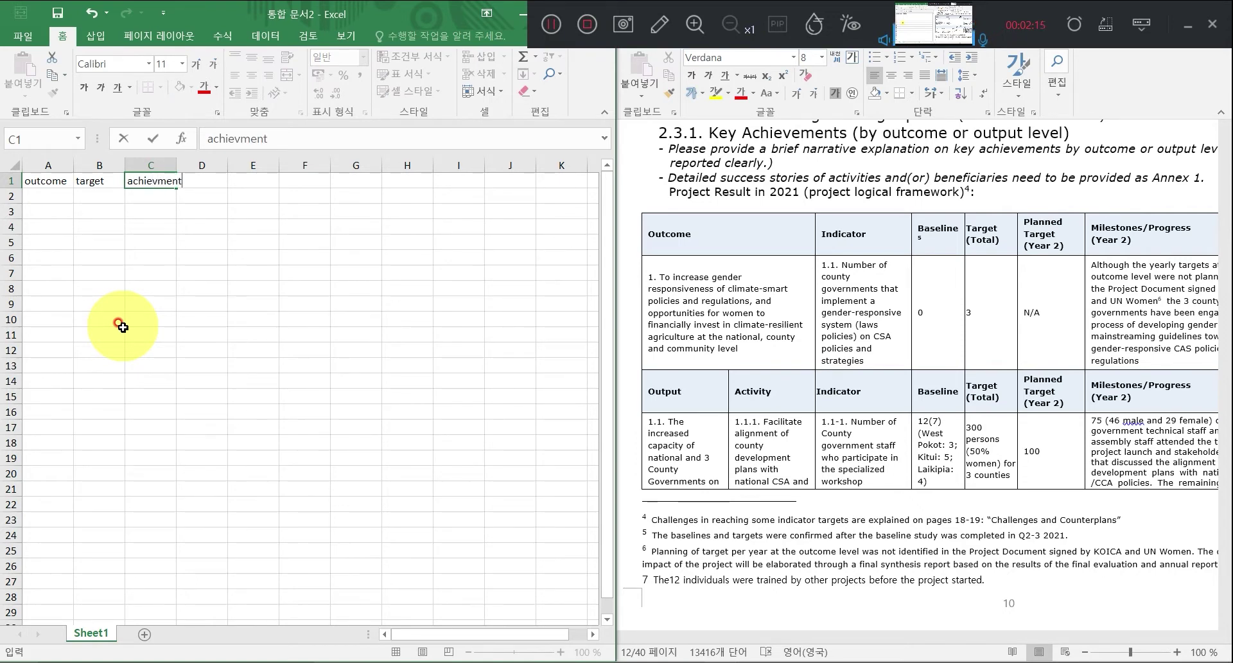
{"action": "key", "text": "Tab"}
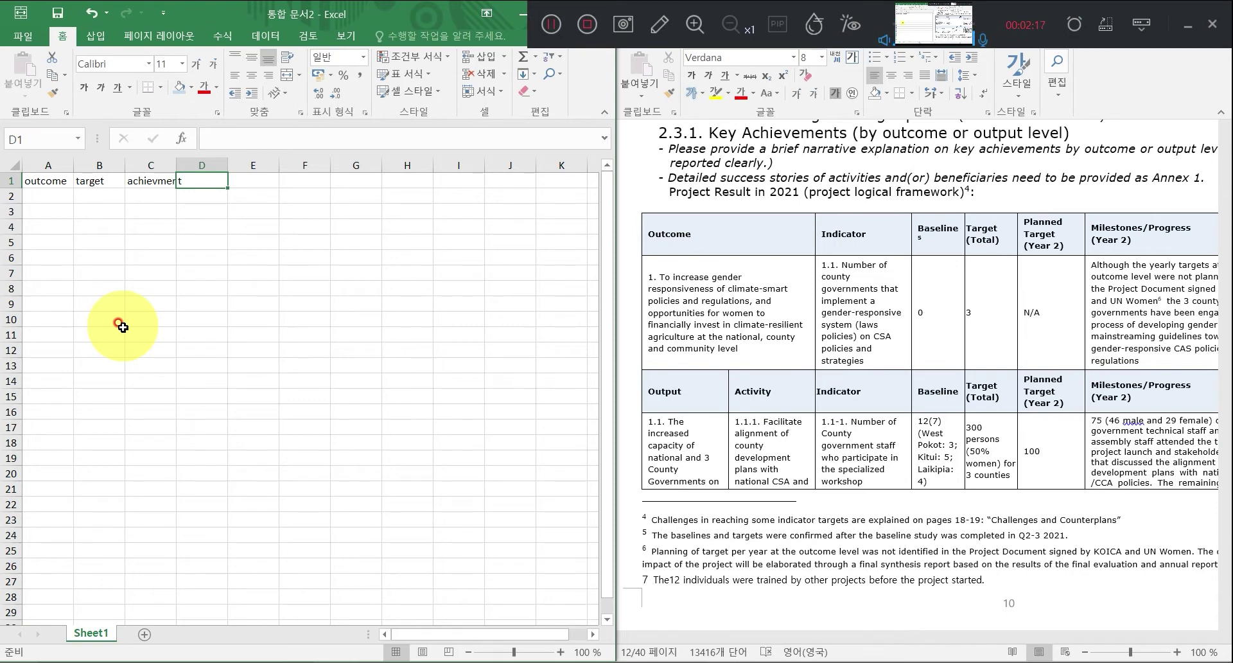
{"action": "type", "text": "remainder"}
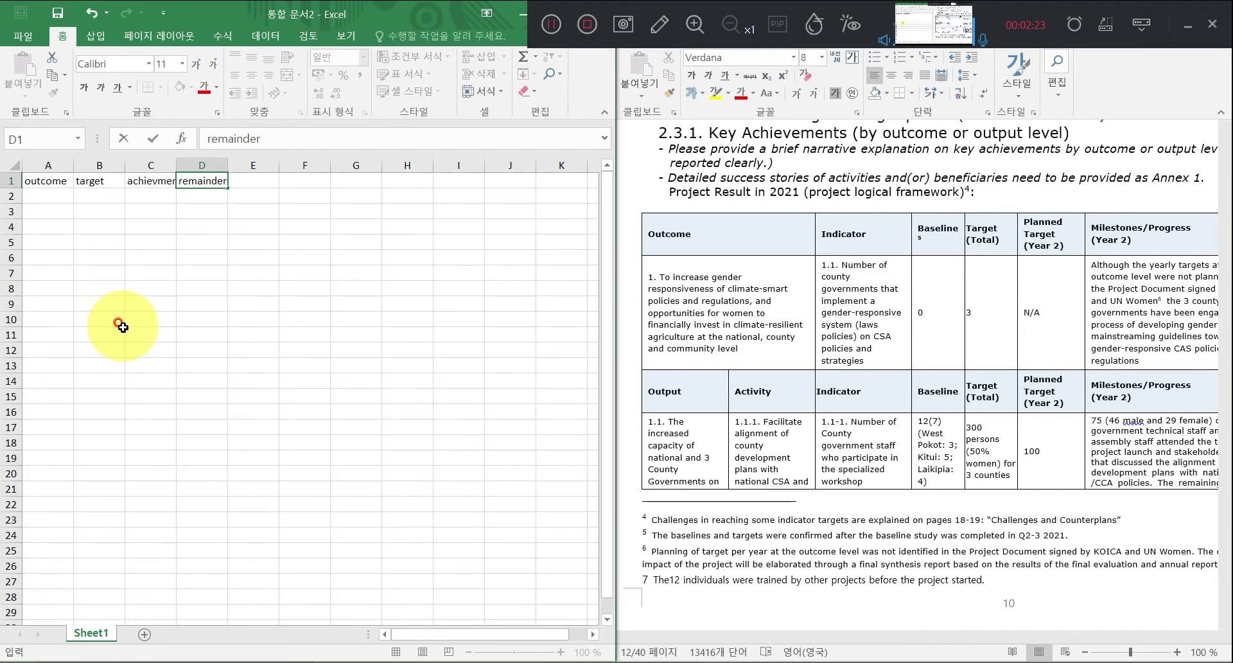
{"action": "key", "text": "Tab"}
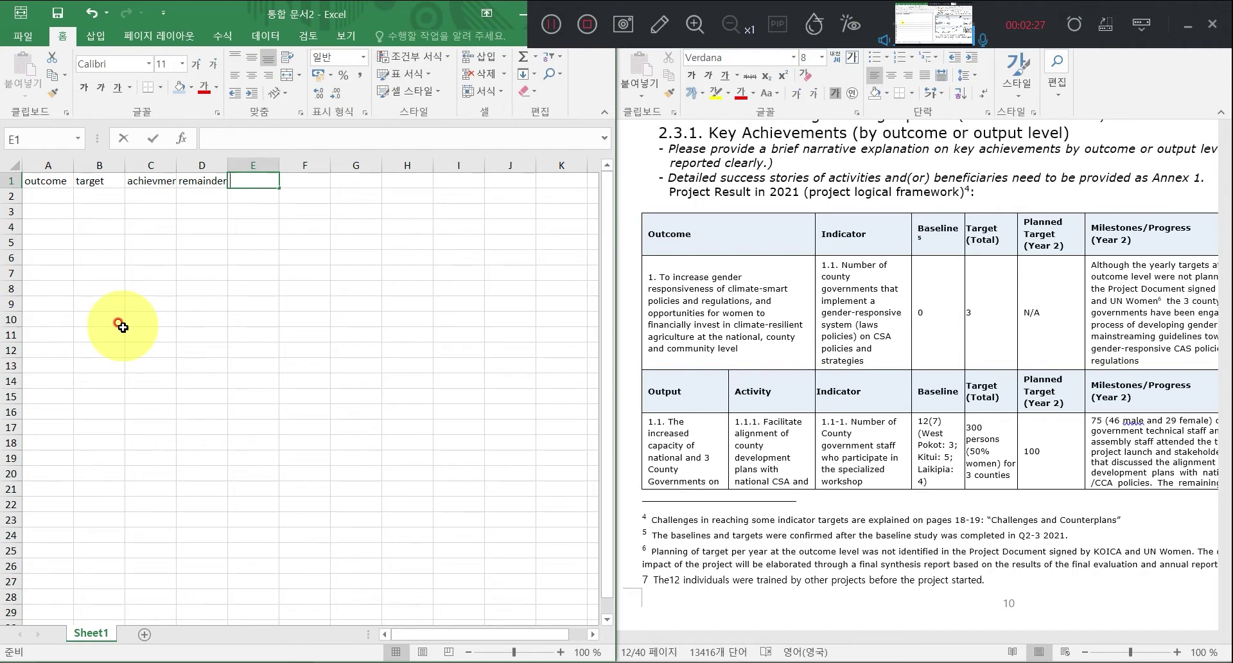
Add the headers progress(%) in E1 and target(5) in F1.
{"action": "type", "text": "progress"}
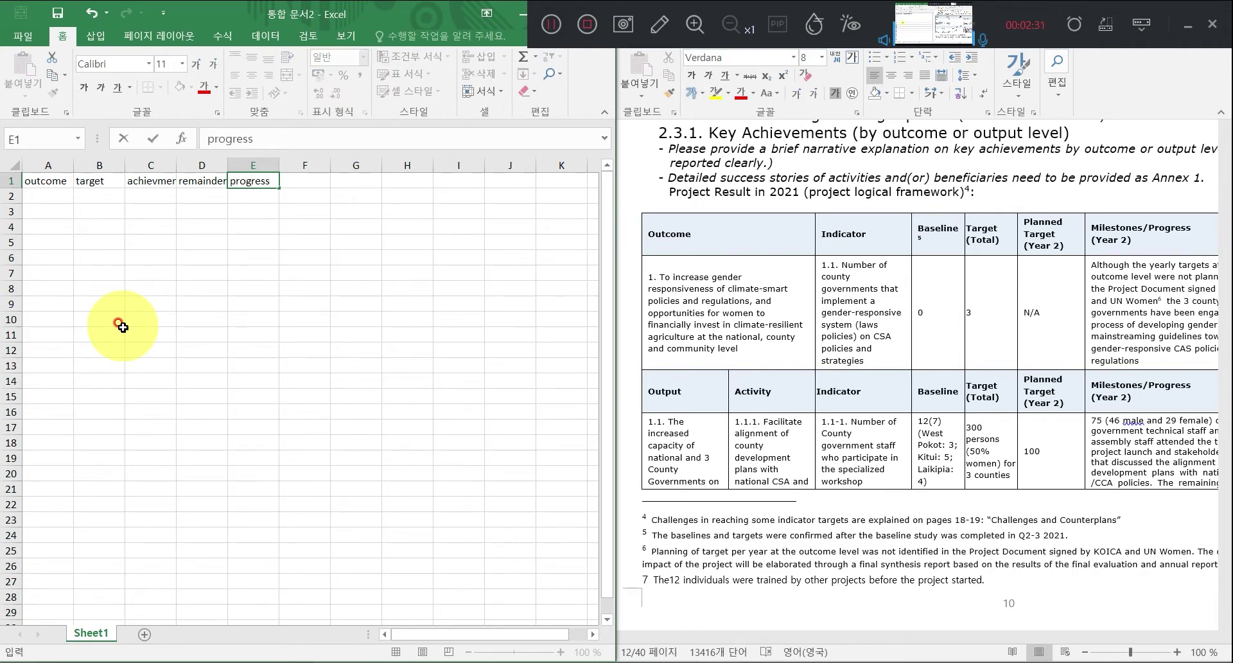
{"action": "type", "text": "(5)"}
{"action": "type", "text": ")"}
{"action": "key", "text": "Tab"}
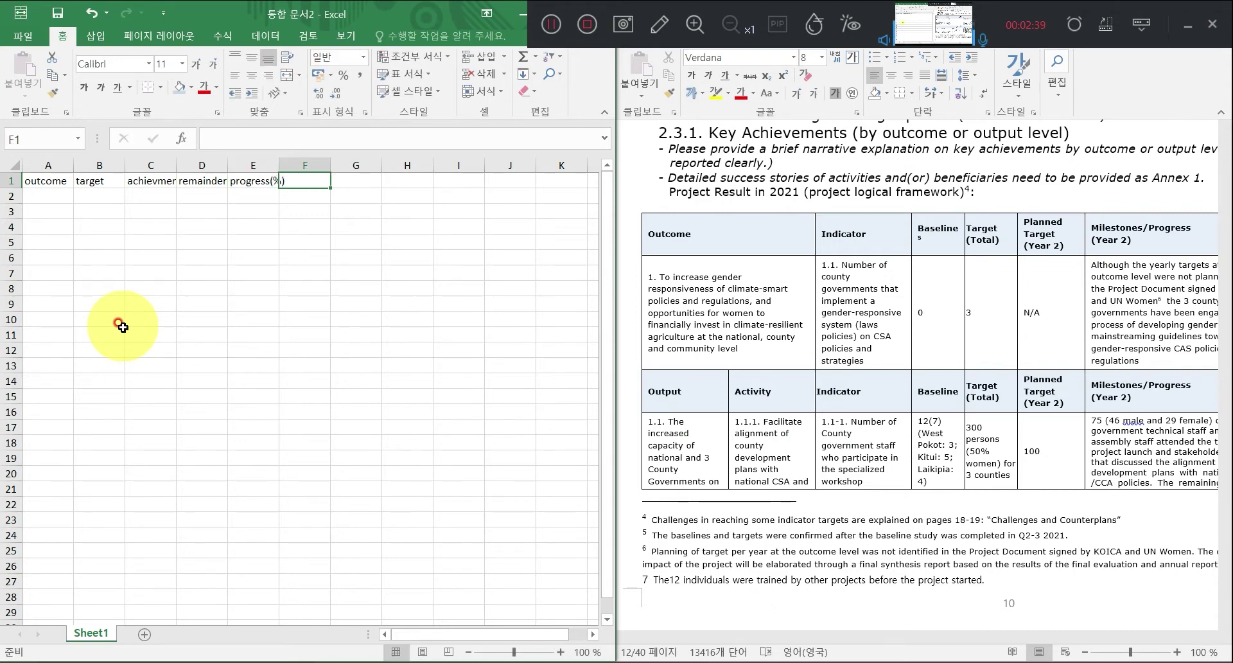
{"action": "type", "text": "T"}
{"action": "key", "text": "Caps_Lock"}
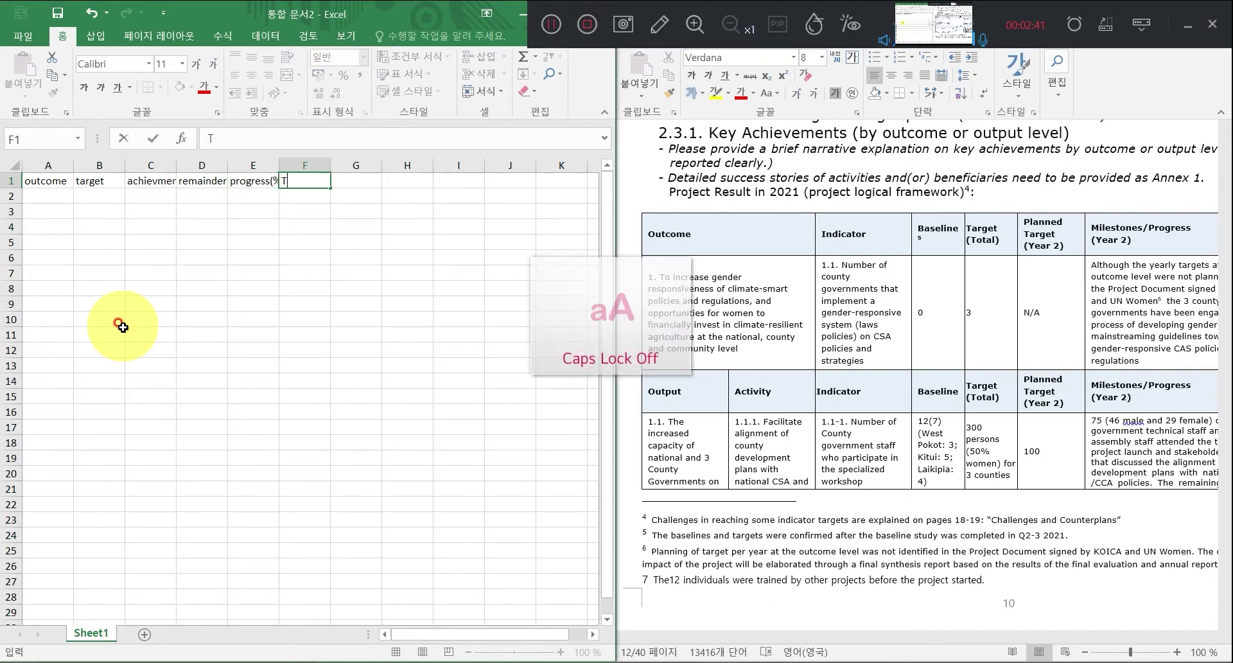
{"action": "key", "text": "BackSpace"}
{"action": "type", "text": "target(5)"}
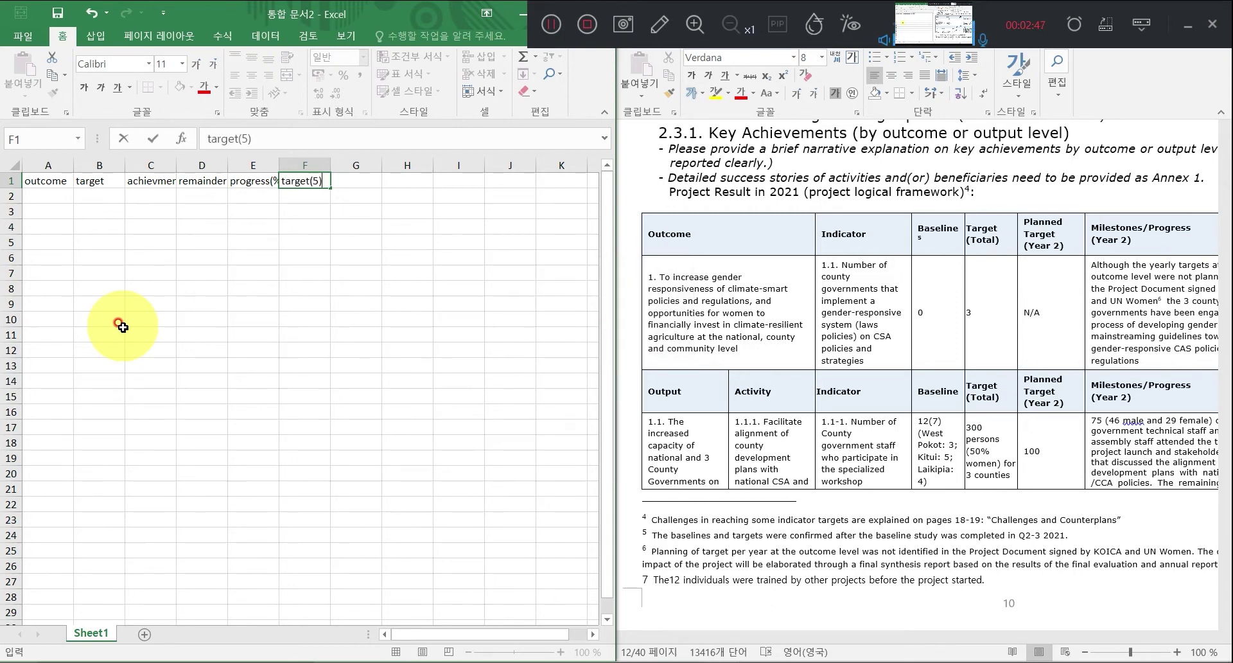
{"action": "left_click", "coordinate": [551, 24]}
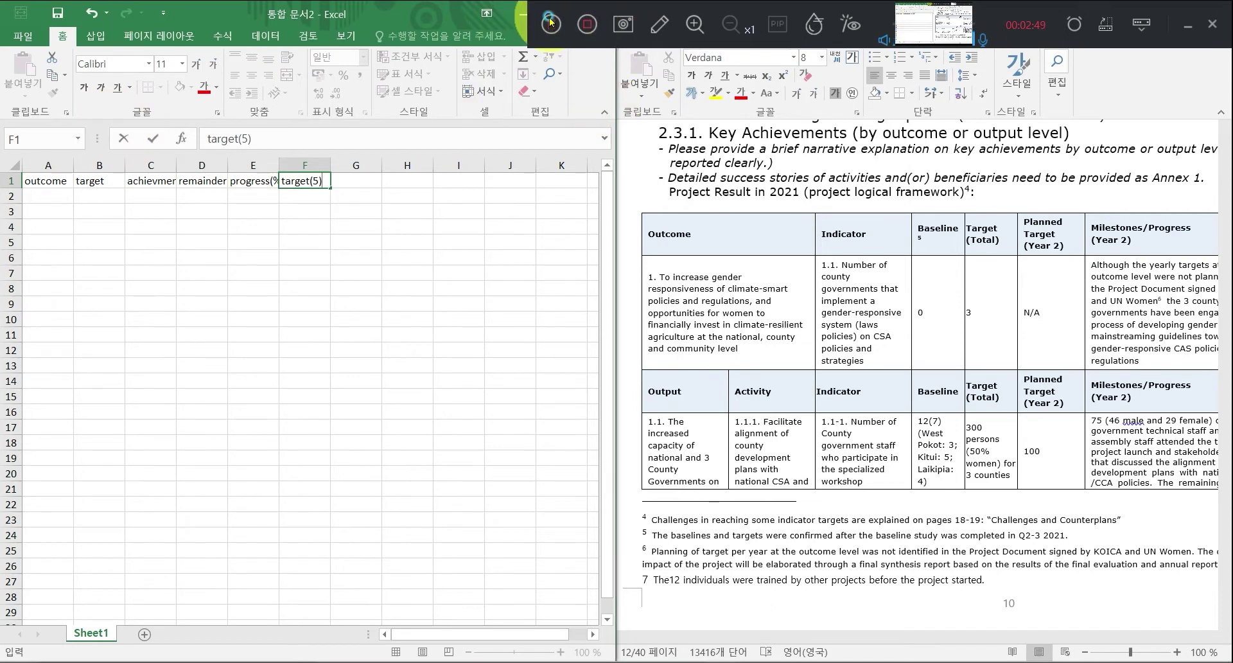
Fill the header cells A1 to F1 with a light orange background.
{"action": "left_click", "coordinate": [35, 182]}
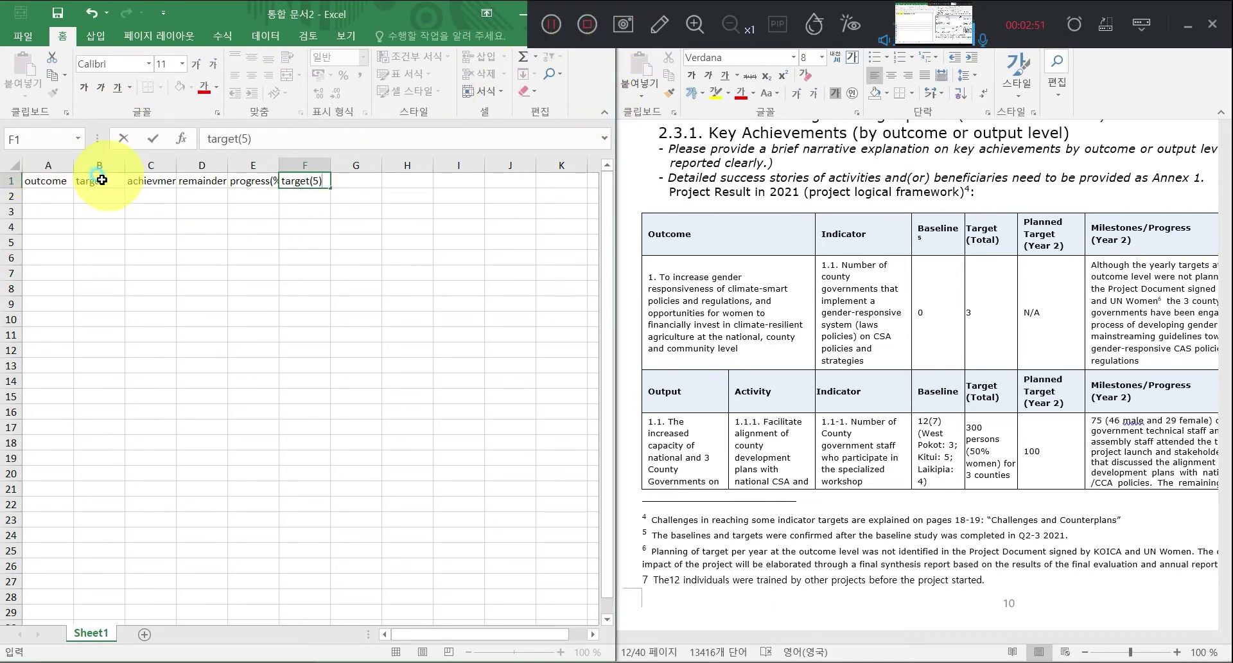
{"action": "left_click", "coordinate": [61, 184]}
{"action": "left_click_drag", "start_coordinate": [61, 185], "coordinate": [321, 181]}
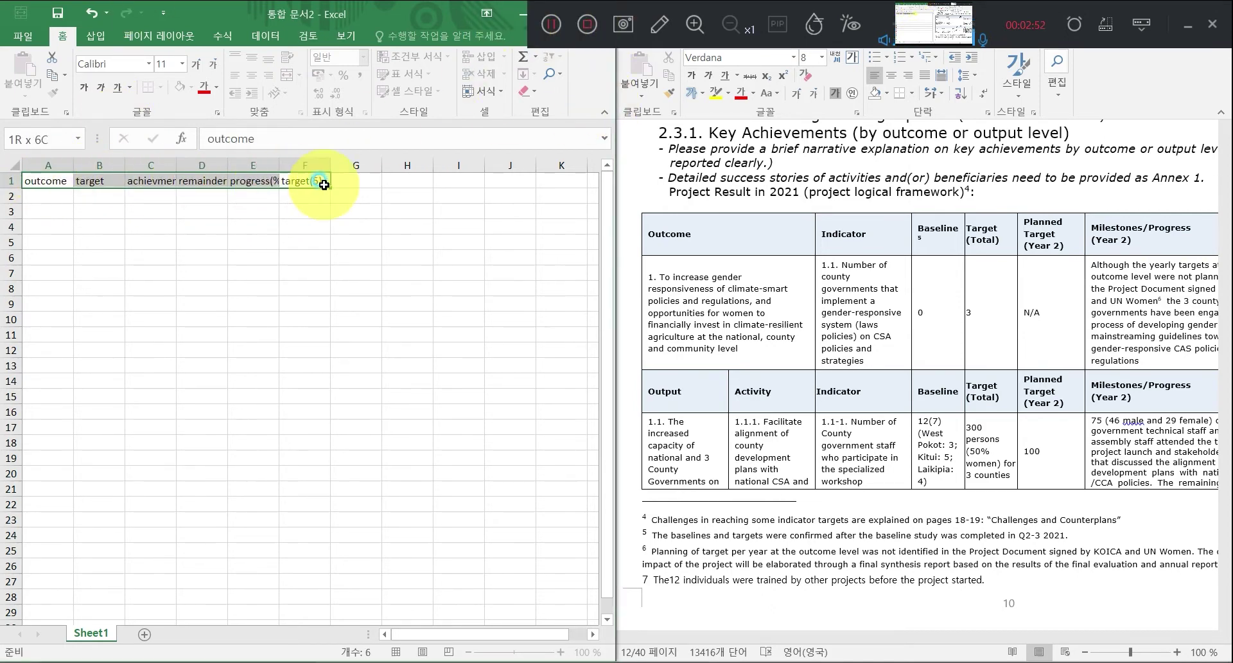
{"action": "left_click", "coordinate": [193, 90]}
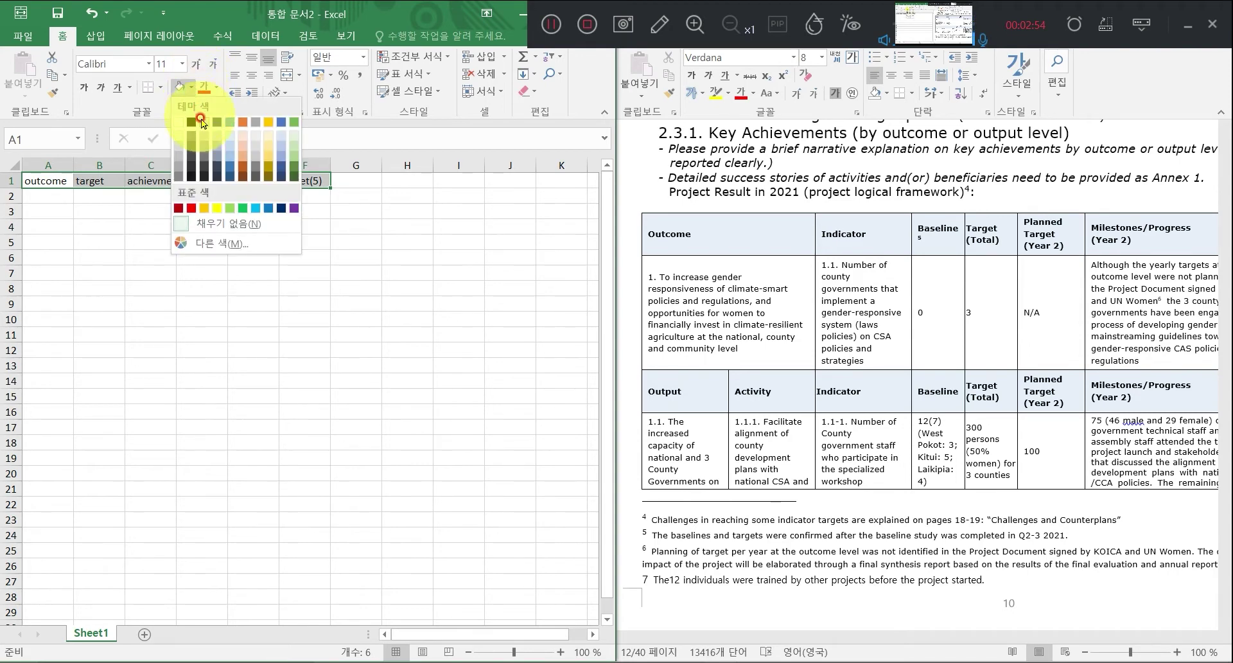
{"action": "left_click", "coordinate": [244, 144]}
{"action": "left_click", "coordinate": [145, 239]}
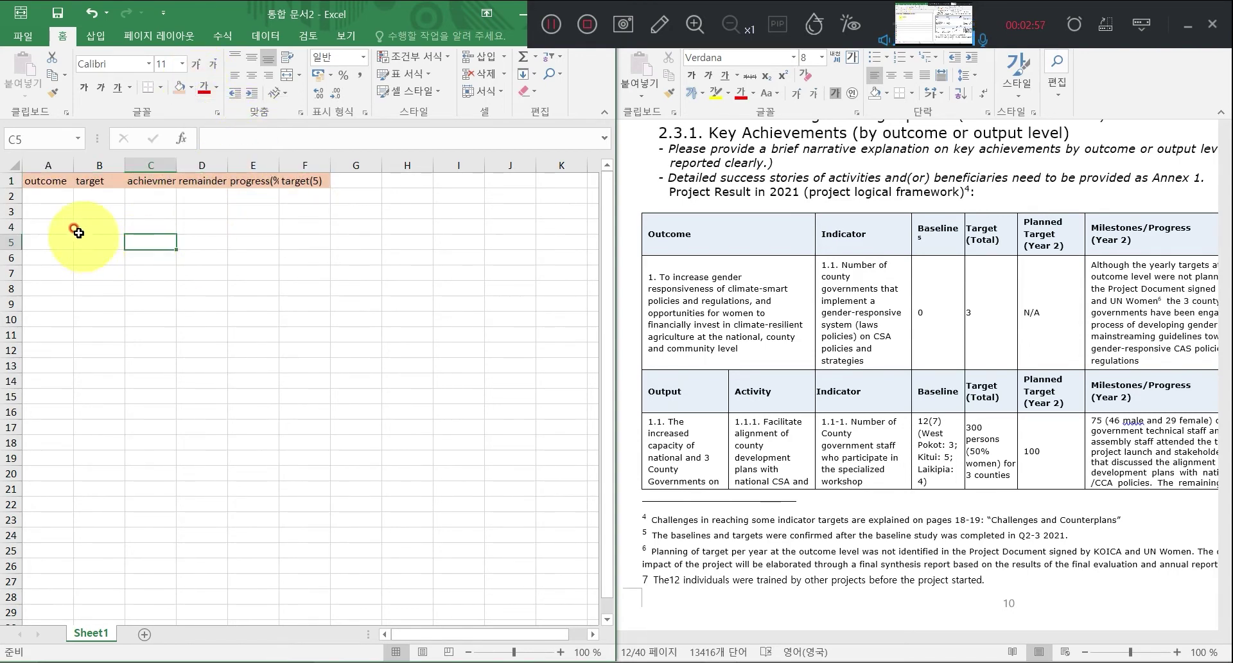
Fit the widths of columns C, D and E to their header text.
{"action": "double_click", "coordinate": [177, 166]}
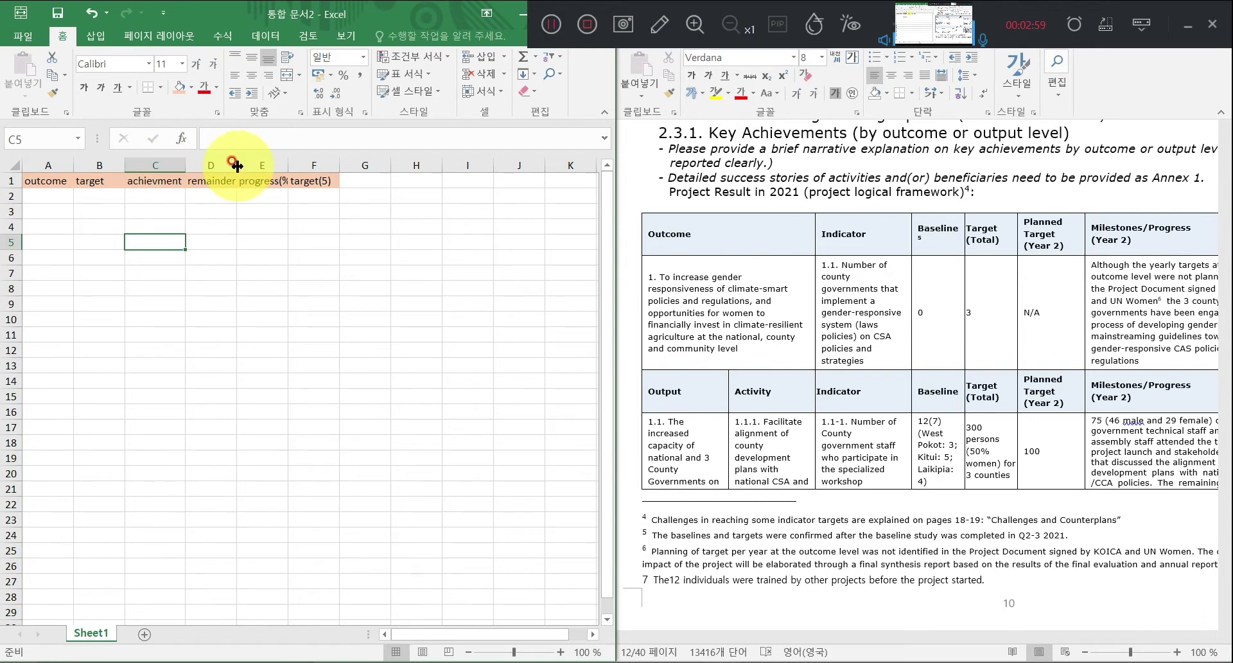
{"action": "double_click", "coordinate": [237, 165]}
{"action": "left_click", "coordinate": [263, 181]}
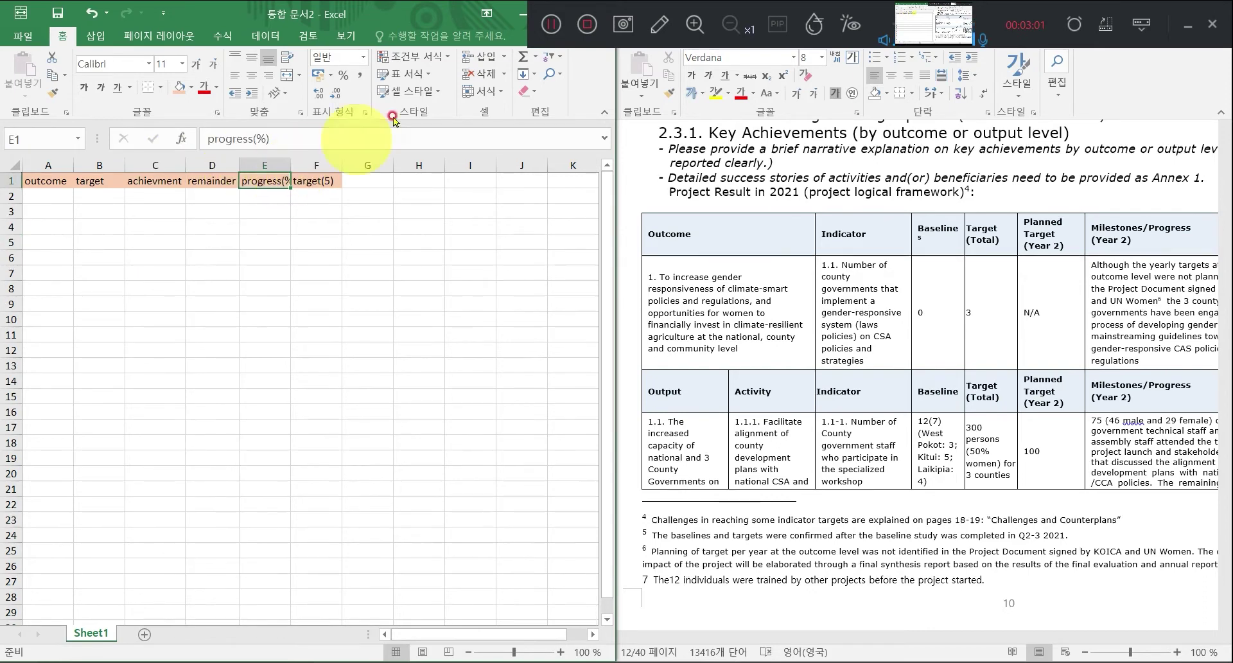
{"action": "left_click", "coordinate": [551, 25]}
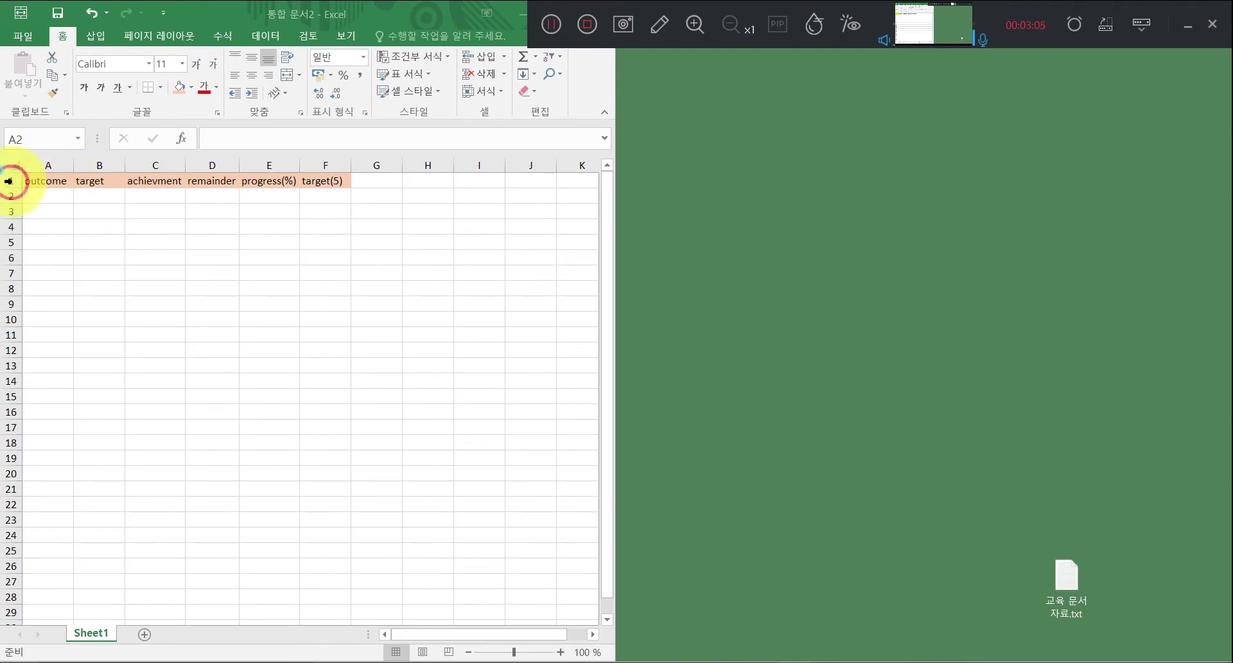
Bring the Word report back beside the workbook and select cell A2 below the outcome header.
{"action": "left_click", "coordinate": [8, 183]}
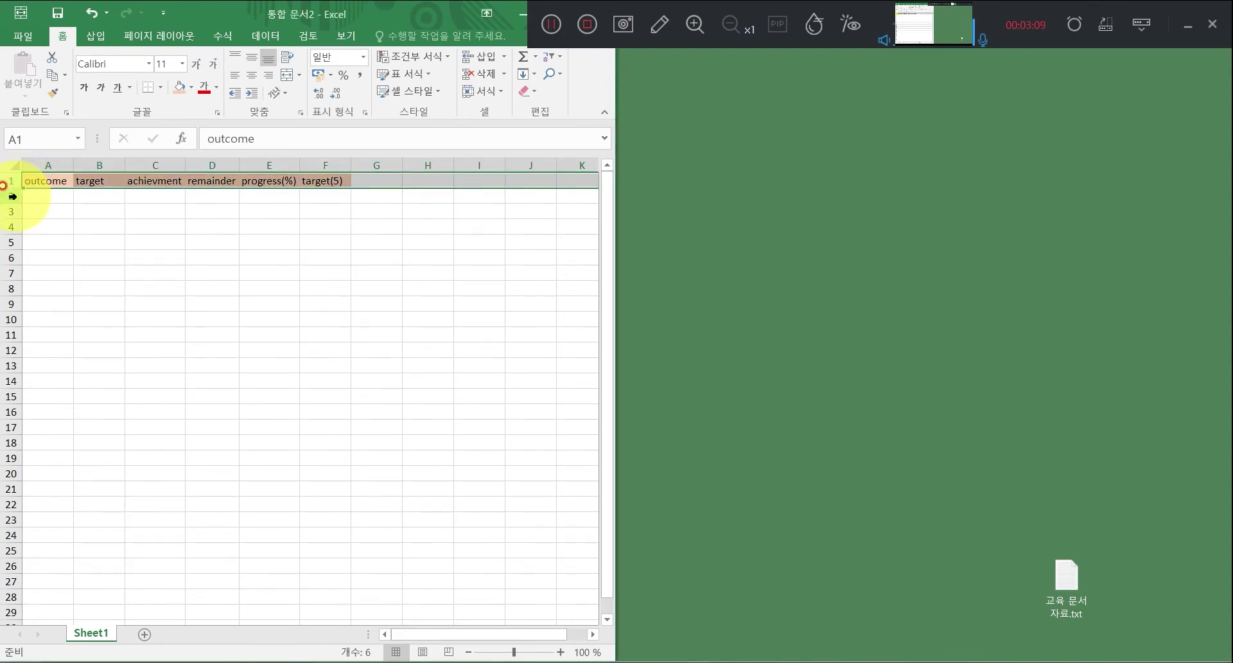
{"action": "left_click", "coordinate": [33, 197]}
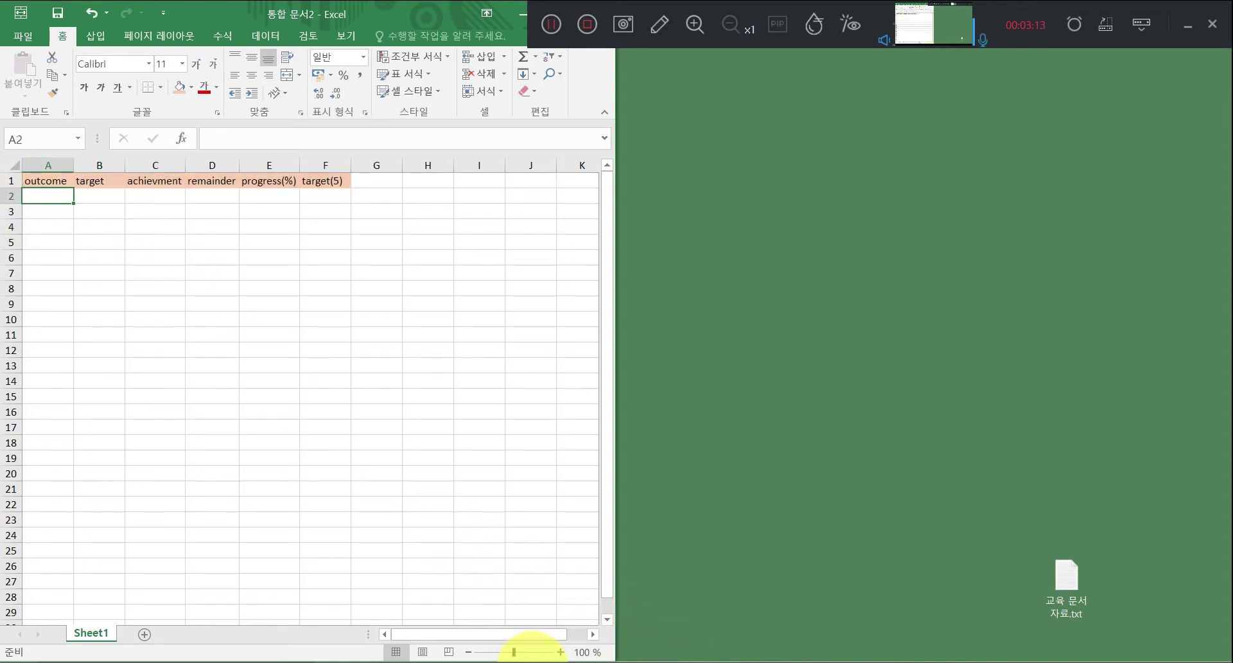
{"action": "left_click", "coordinate": [533, 662]}
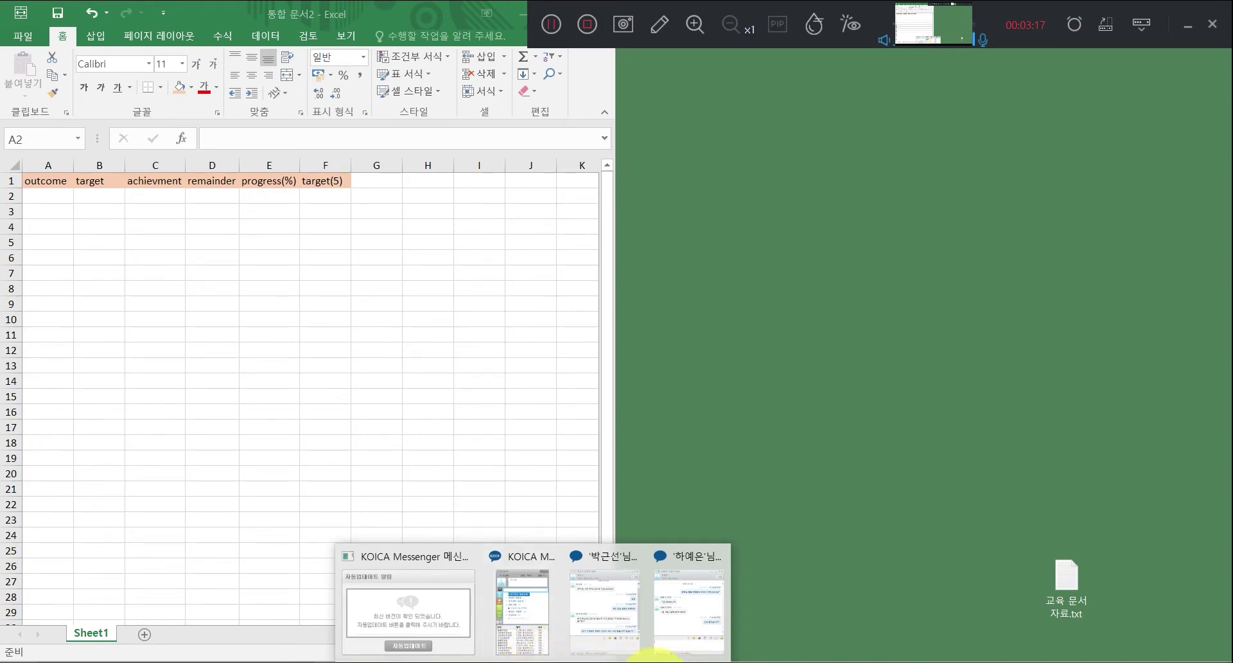
{"action": "left_click", "coordinate": [751, 635]}
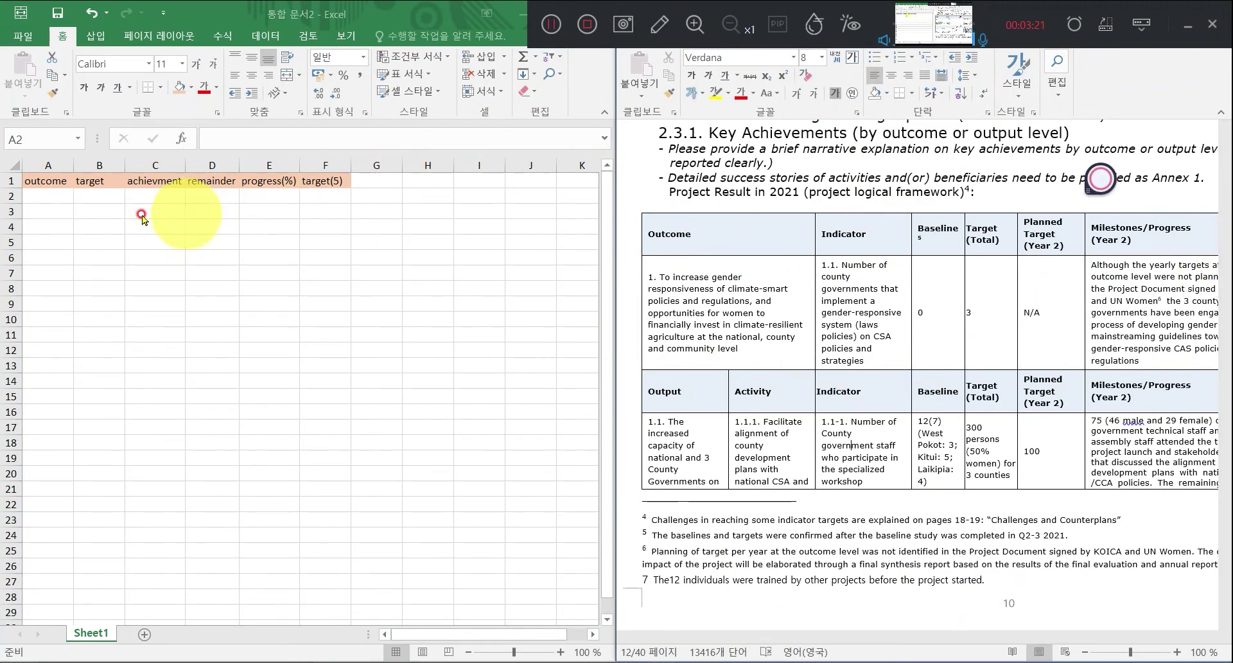
{"action": "left_click", "coordinate": [52, 196]}
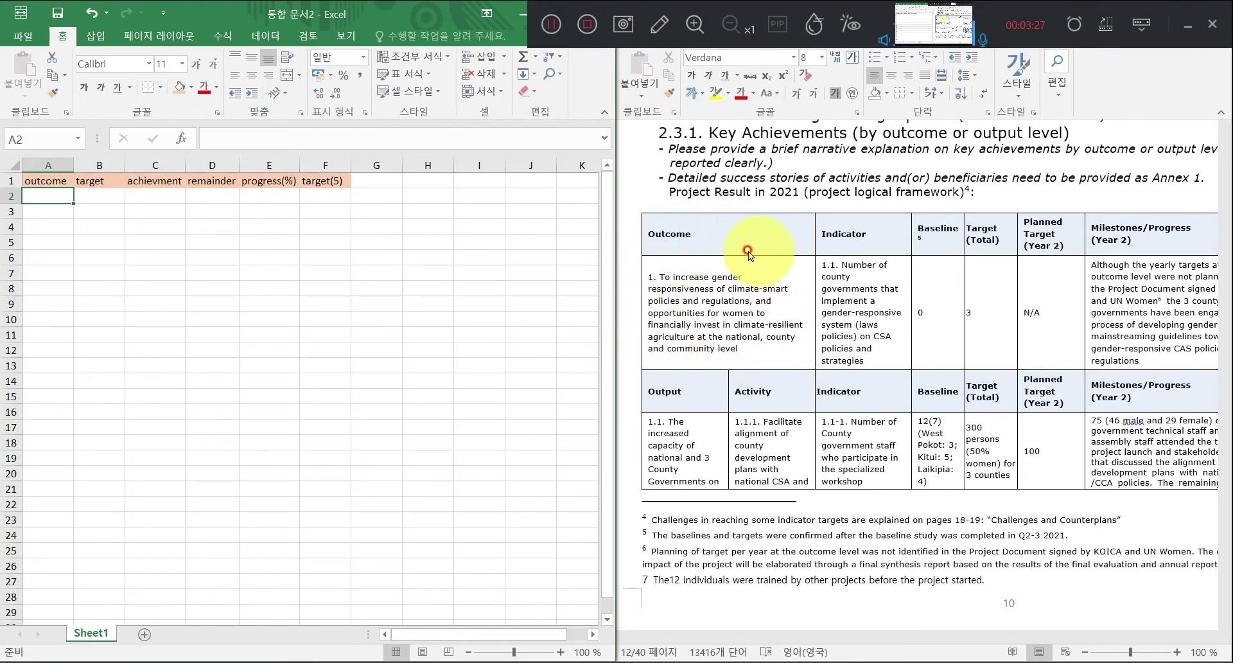
Examine the indicators, baselines and targets in the report's results table from Outcome 1 through output 2.3, alongside the sheet's header row.
{"action": "scroll", "coordinate": [713, 351], "scroll_direction": "down", "scroll_amount": 4}
{"action": "left_click", "coordinate": [738, 346]}
{"action": "scroll", "coordinate": [738, 345], "scroll_direction": "down", "scroll_amount": 4}
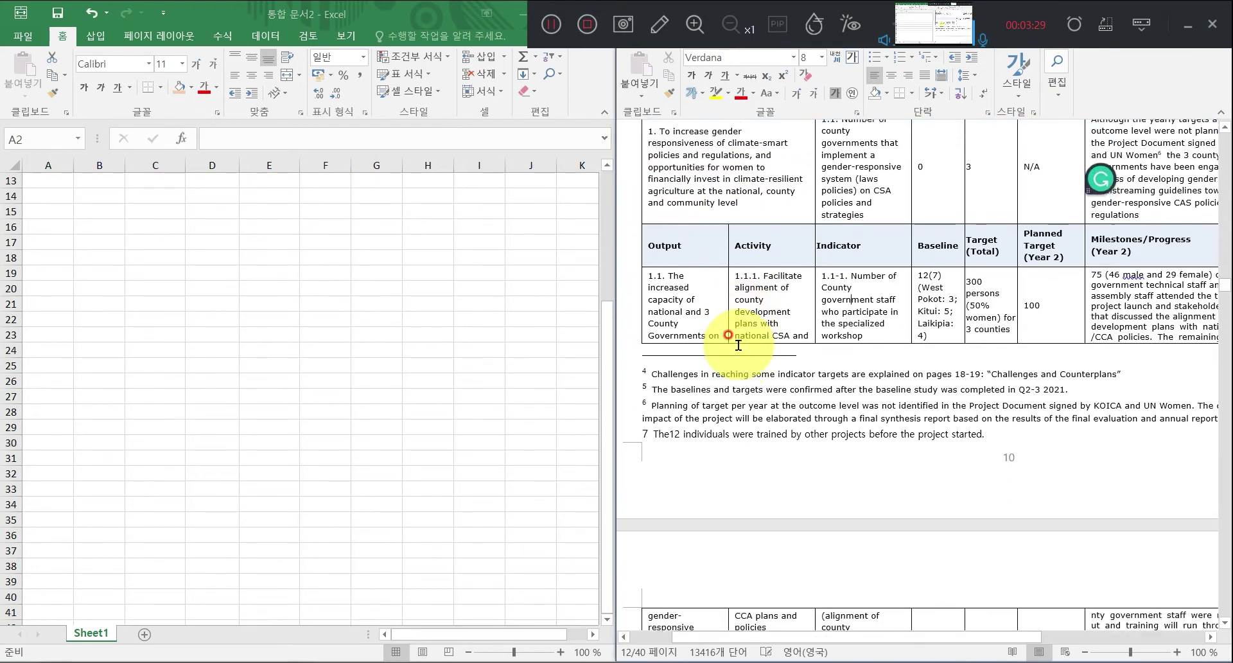
{"action": "scroll", "coordinate": [739, 345], "scroll_direction": "down", "scroll_amount": 20}
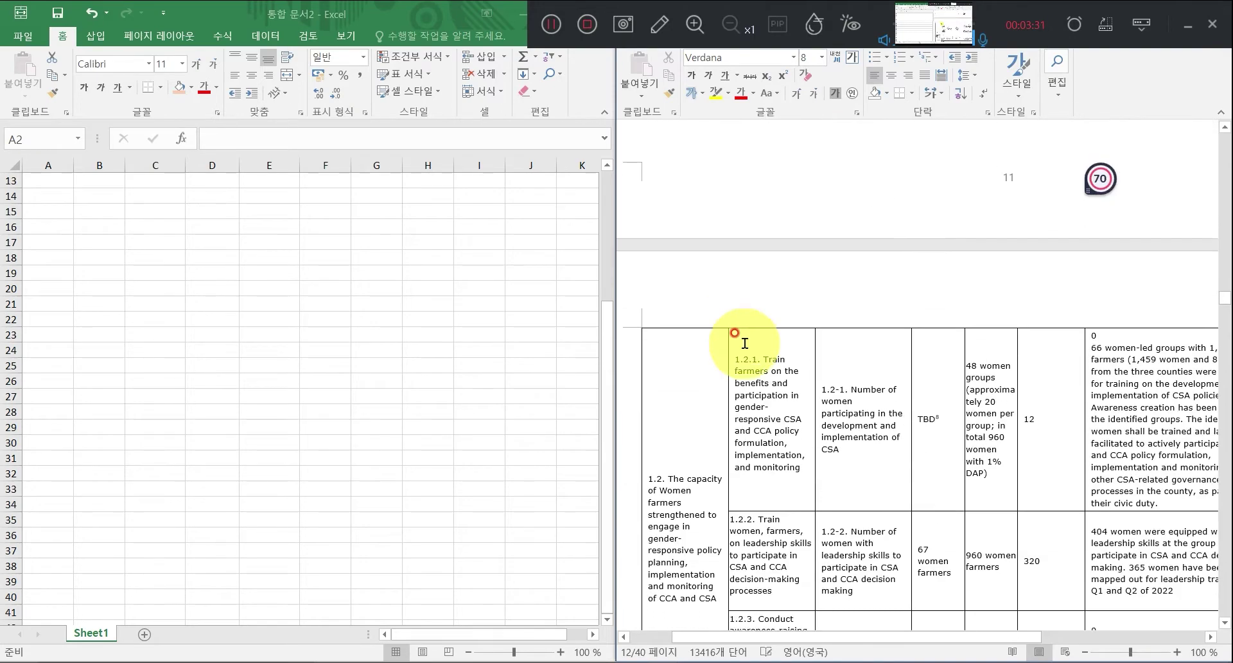
{"action": "scroll", "coordinate": [745, 343], "scroll_direction": "down", "scroll_amount": 20}
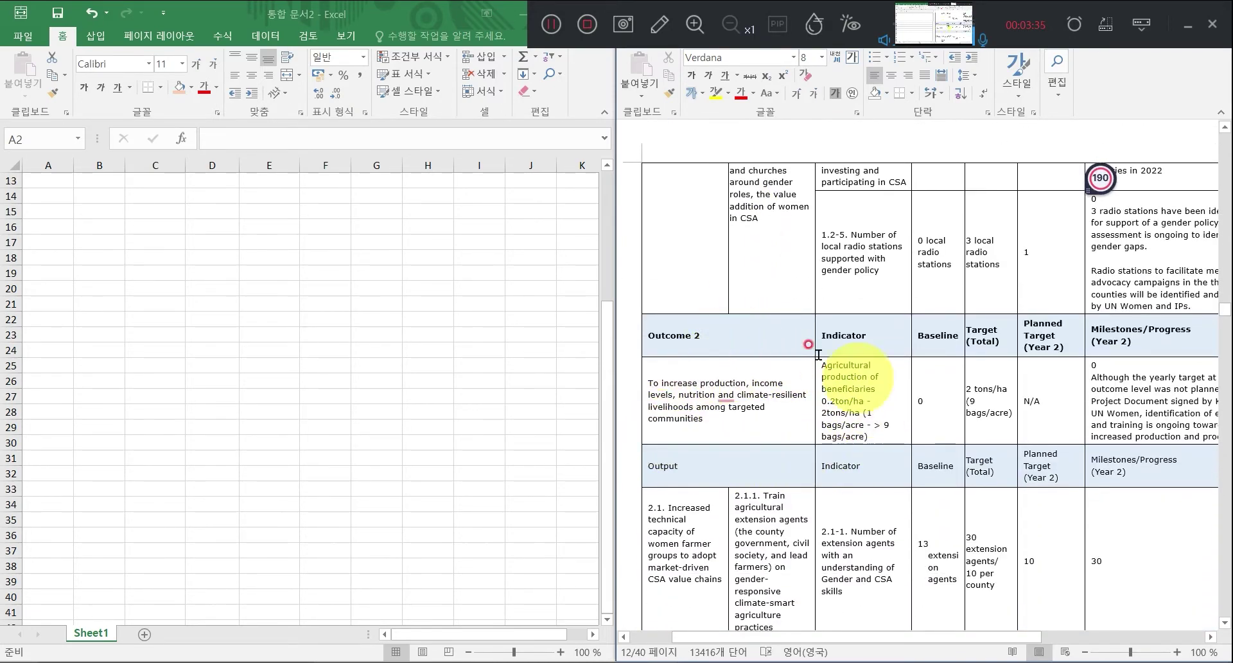
{"action": "scroll", "coordinate": [797, 360], "scroll_direction": "down", "scroll_amount": 8}
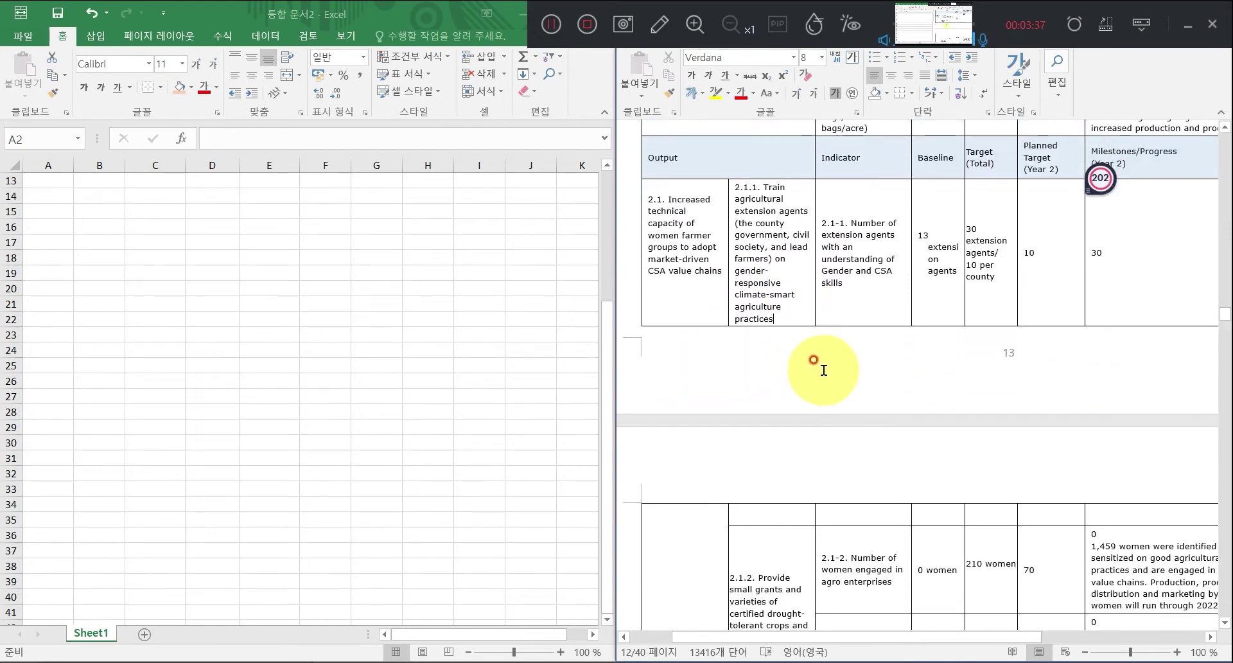
{"action": "scroll", "coordinate": [819, 369], "scroll_direction": "down", "scroll_amount": 10}
{"action": "left_click", "coordinate": [806, 463]}
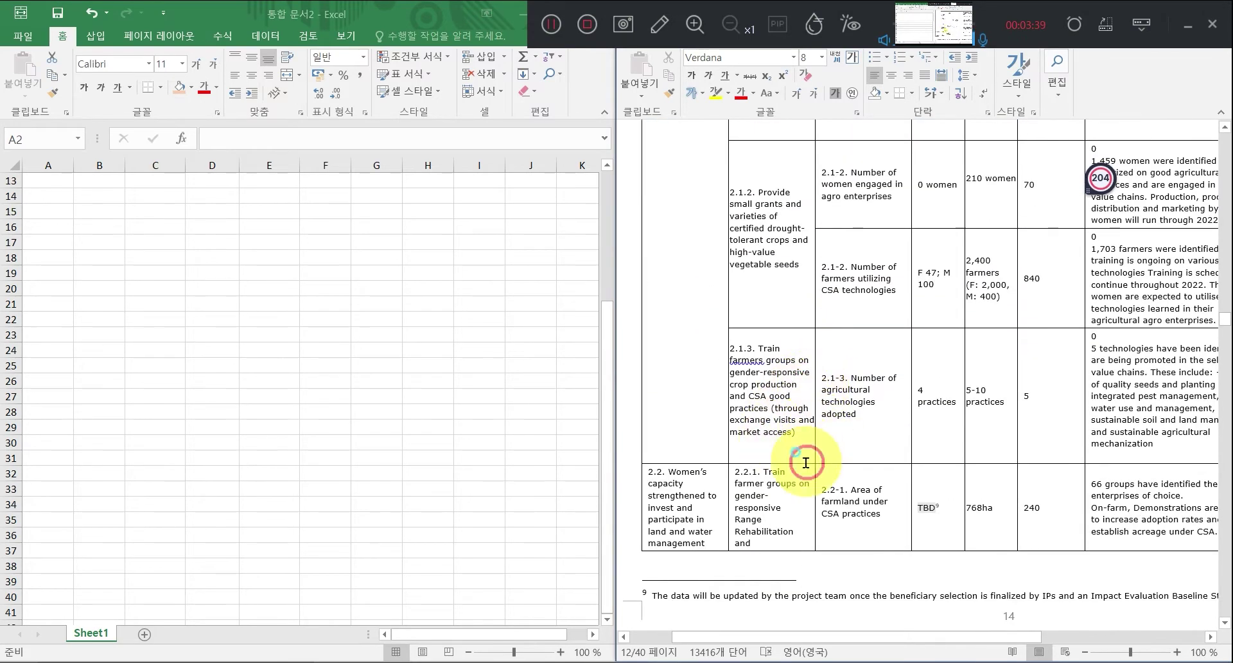
{"action": "scroll", "coordinate": [738, 424], "scroll_direction": "down", "scroll_amount": 12}
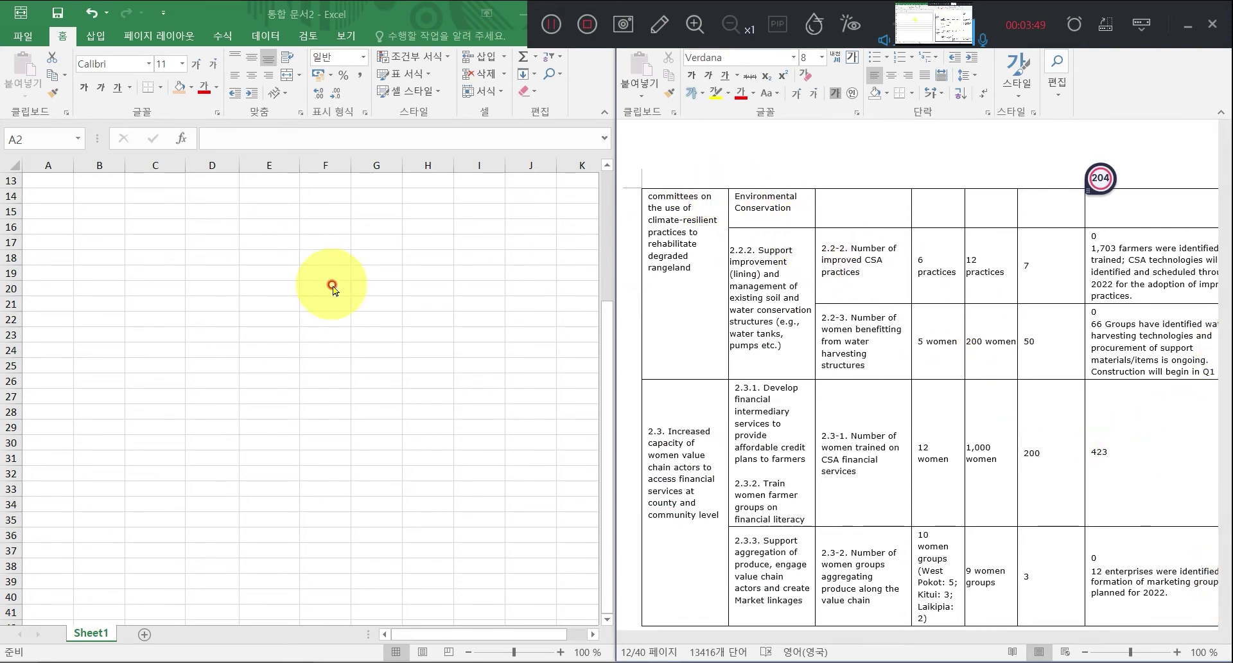
{"action": "scroll", "coordinate": [620, 340], "scroll_direction": "up", "scroll_amount": 5}
{"action": "scroll", "coordinate": [586, 255], "scroll_direction": "up", "scroll_amount": 3}
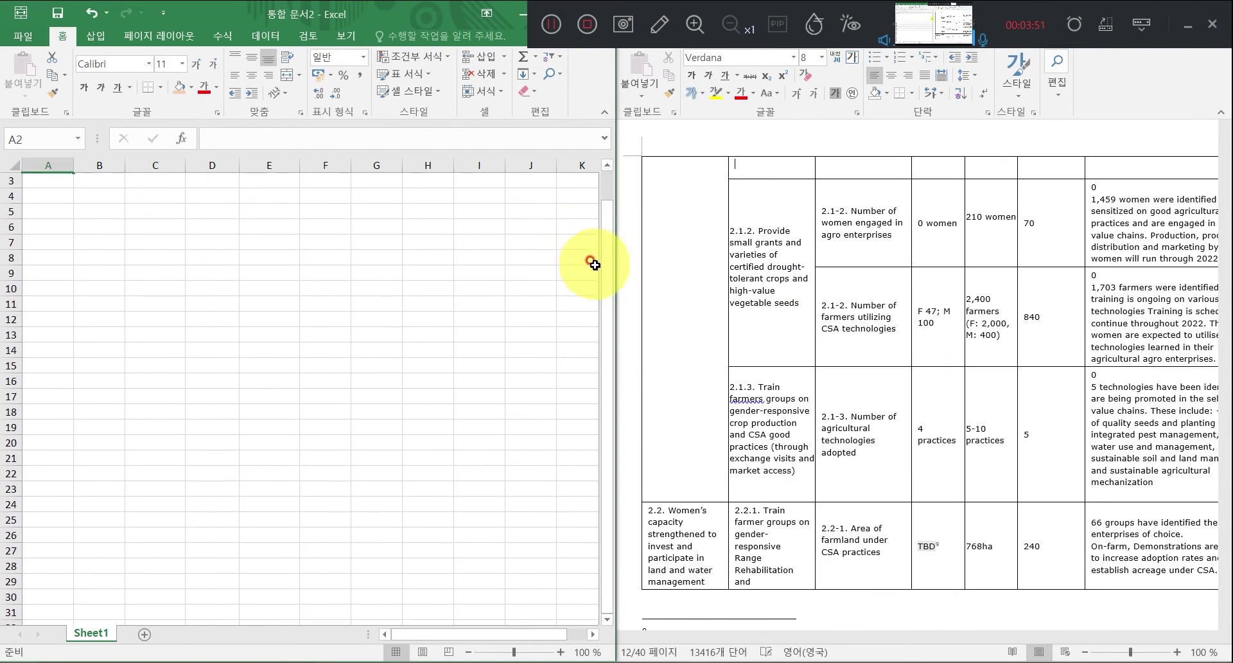
{"action": "scroll", "coordinate": [565, 231], "scroll_direction": "up", "scroll_amount": 1}
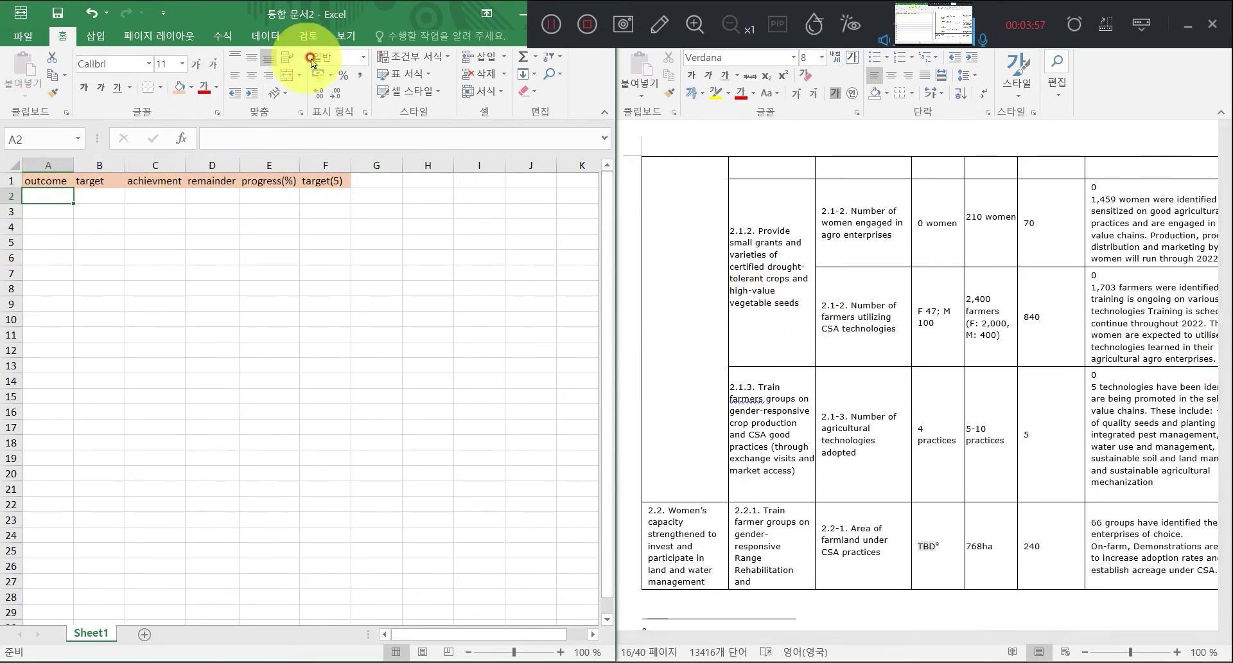
{"action": "left_click", "coordinate": [550, 25]}
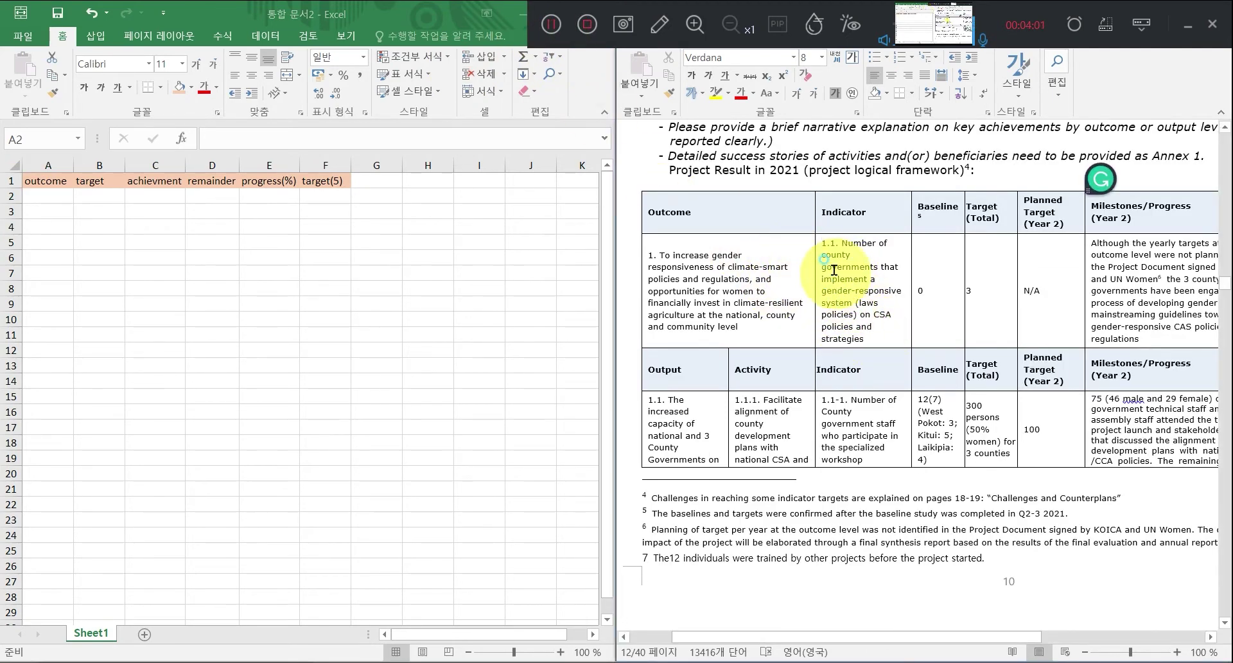
Copy the text of outcome indicator 1.1 from the report's results table into cell A2 of the workbook.
{"action": "left_click_drag", "start_coordinate": [864, 338], "coordinate": [822, 241]}
{"action": "key", "text": "ctrl+c"}
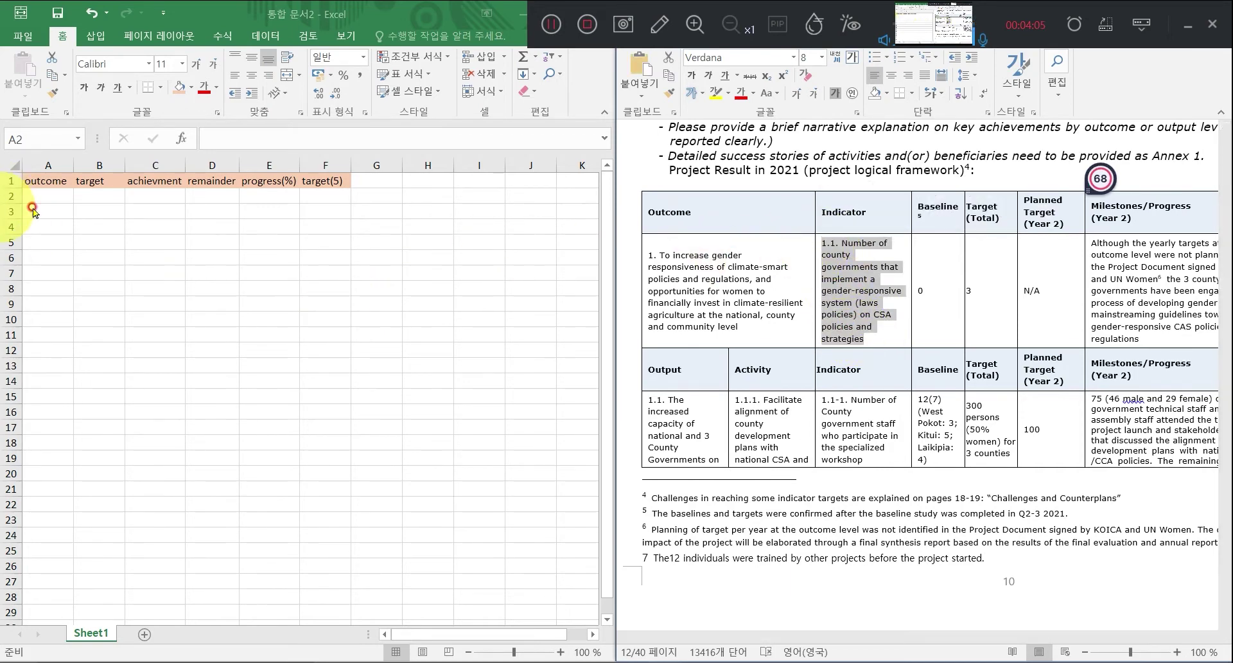
{"action": "left_click", "coordinate": [66, 192]}
{"action": "key", "text": "ctrl+v"}
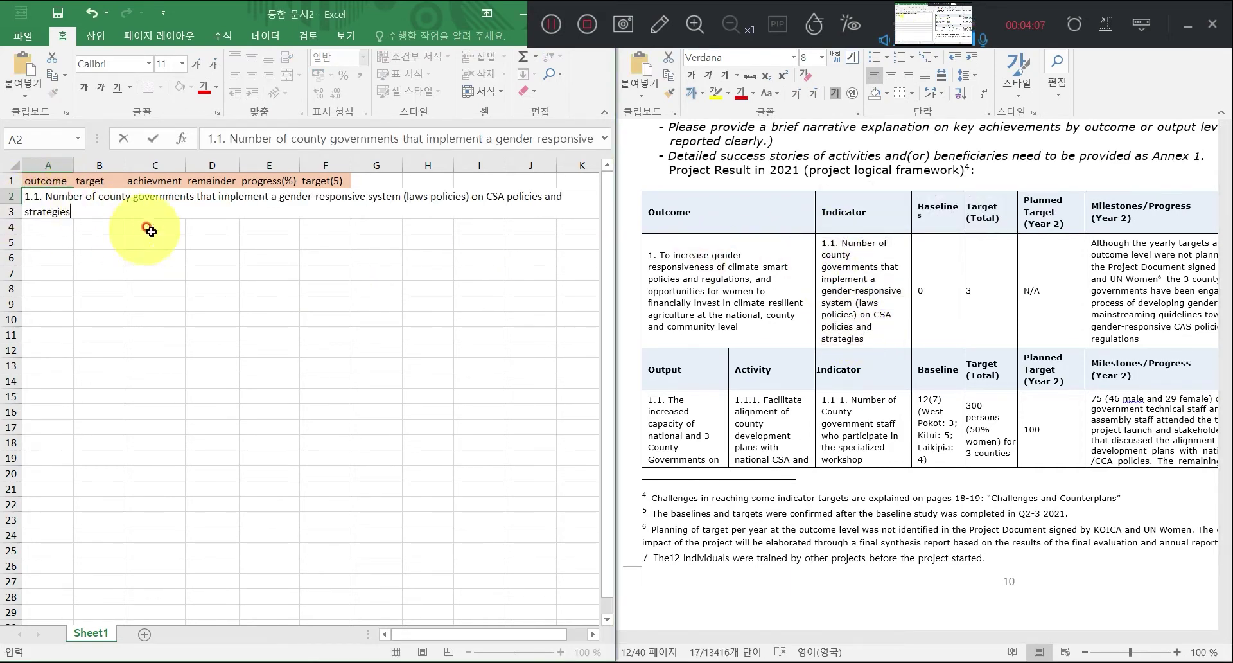
{"action": "left_click", "coordinate": [66, 230]}
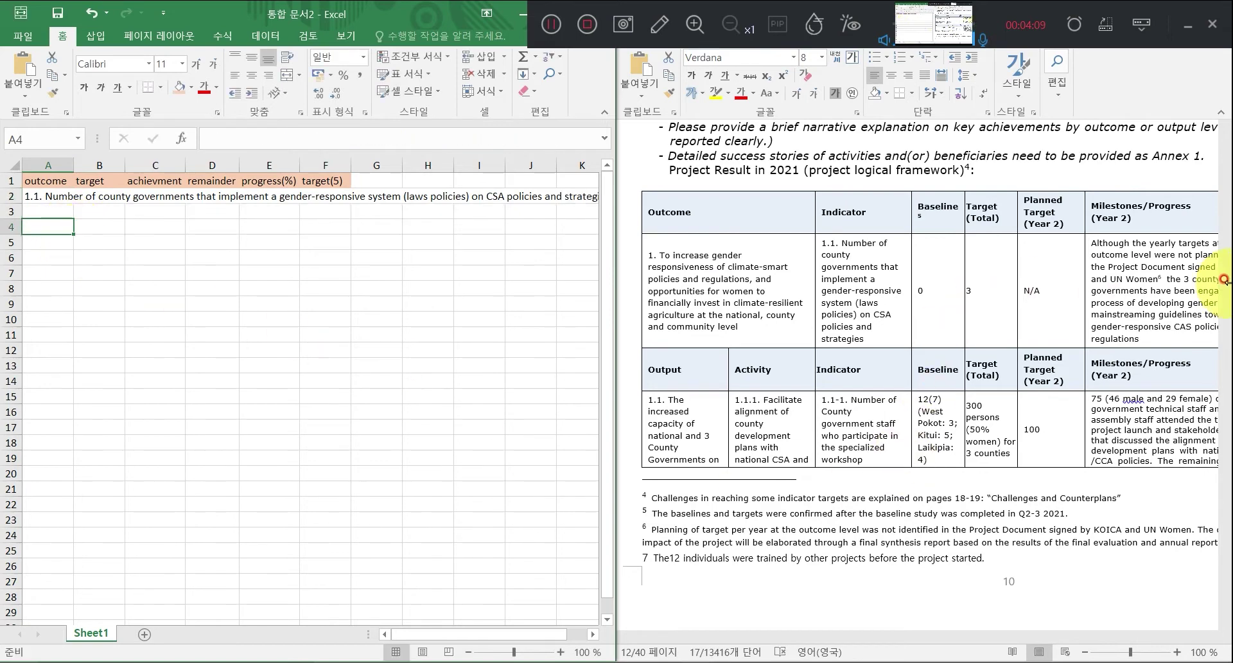
Locate the total target of indicator 1.1 in the report and try fitting column A's width to the pasted text.
{"action": "left_click", "coordinate": [1092, 331]}
{"action": "left_click", "coordinate": [927, 301]}
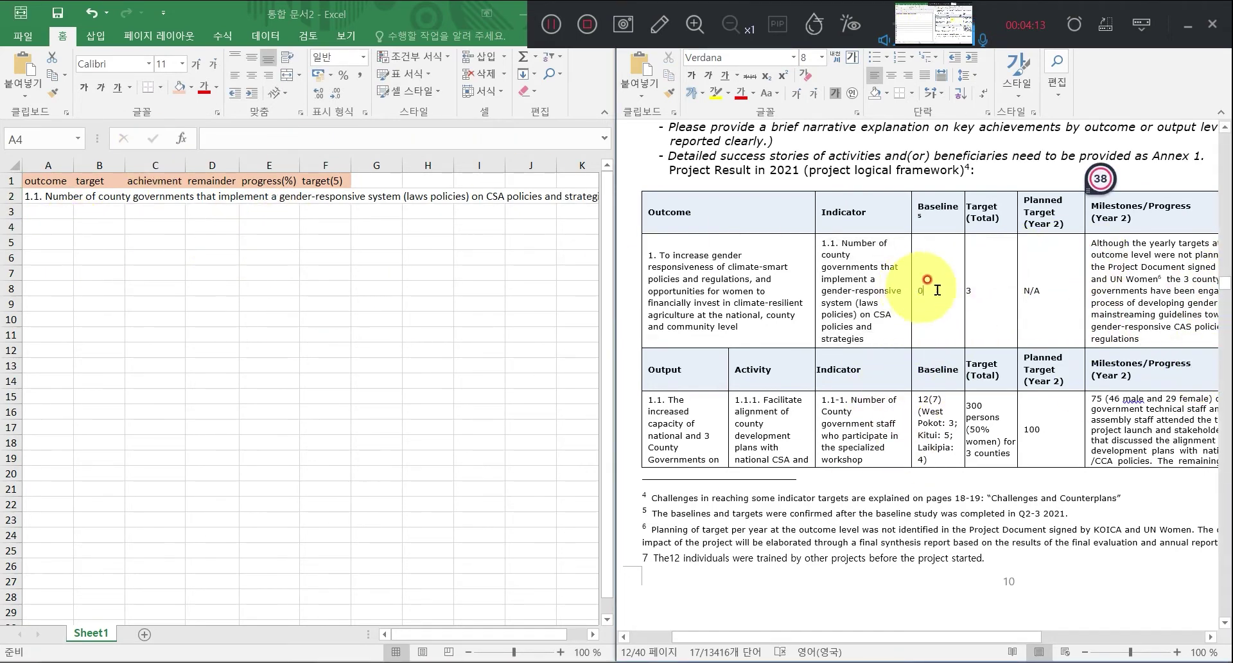
{"action": "double_click", "coordinate": [970, 290]}
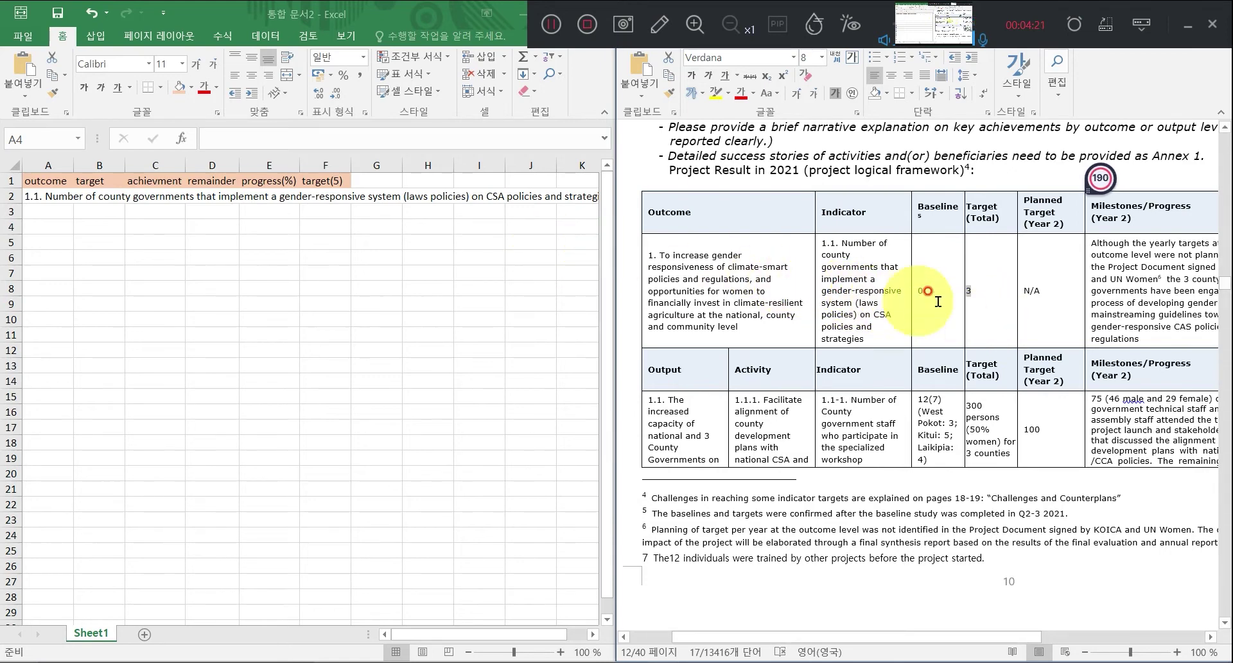
{"action": "left_click", "coordinate": [103, 181]}
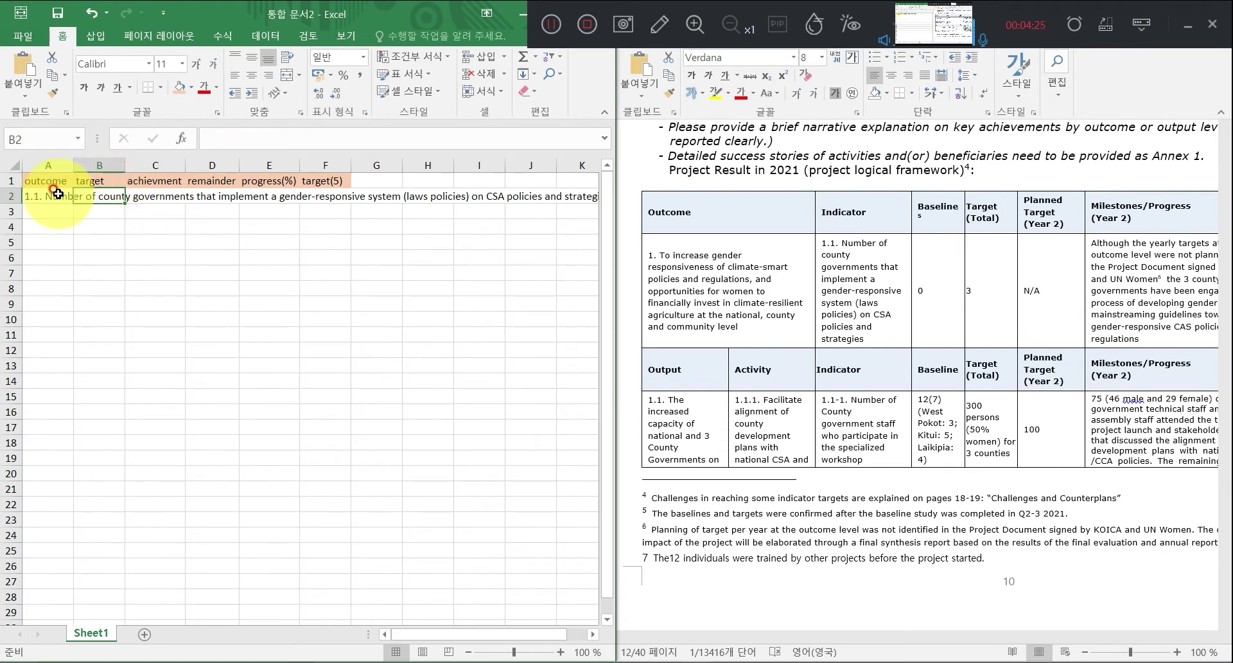
{"action": "left_click", "coordinate": [92, 197]}
{"action": "double_click", "coordinate": [73, 165]}
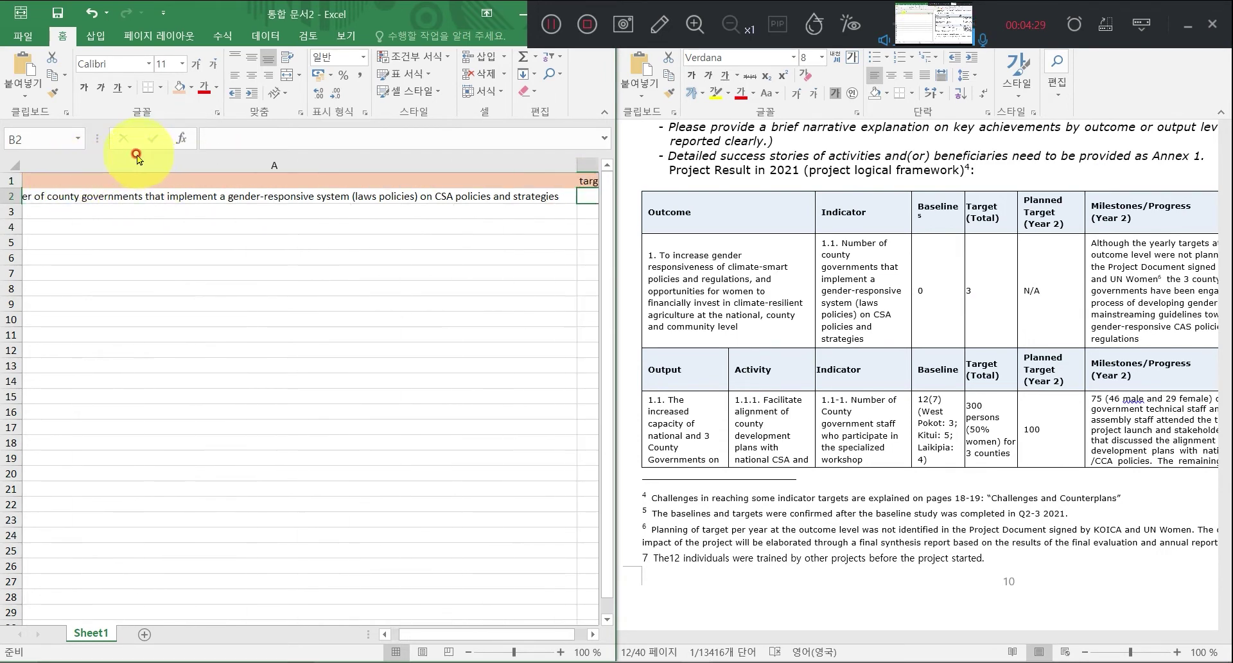
Enter 3 as the target of outcome indicator 1.1 in cell B2.
{"action": "left_click", "coordinate": [97, 198]}
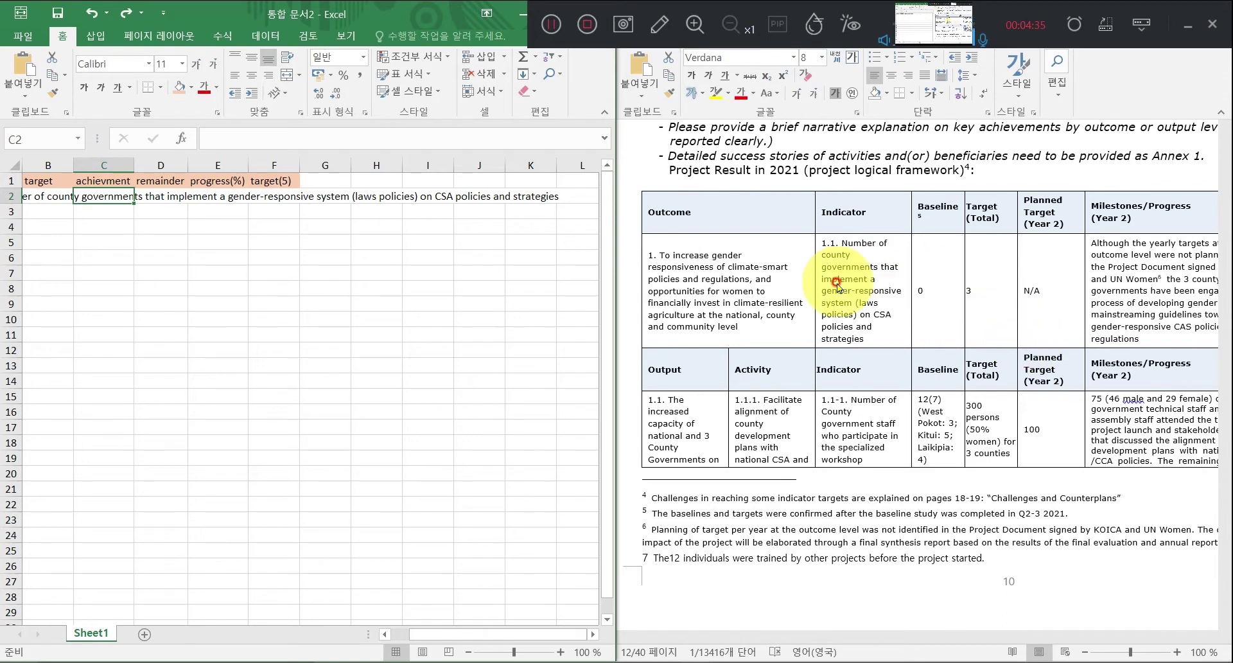
{"action": "type", "text": "3"}
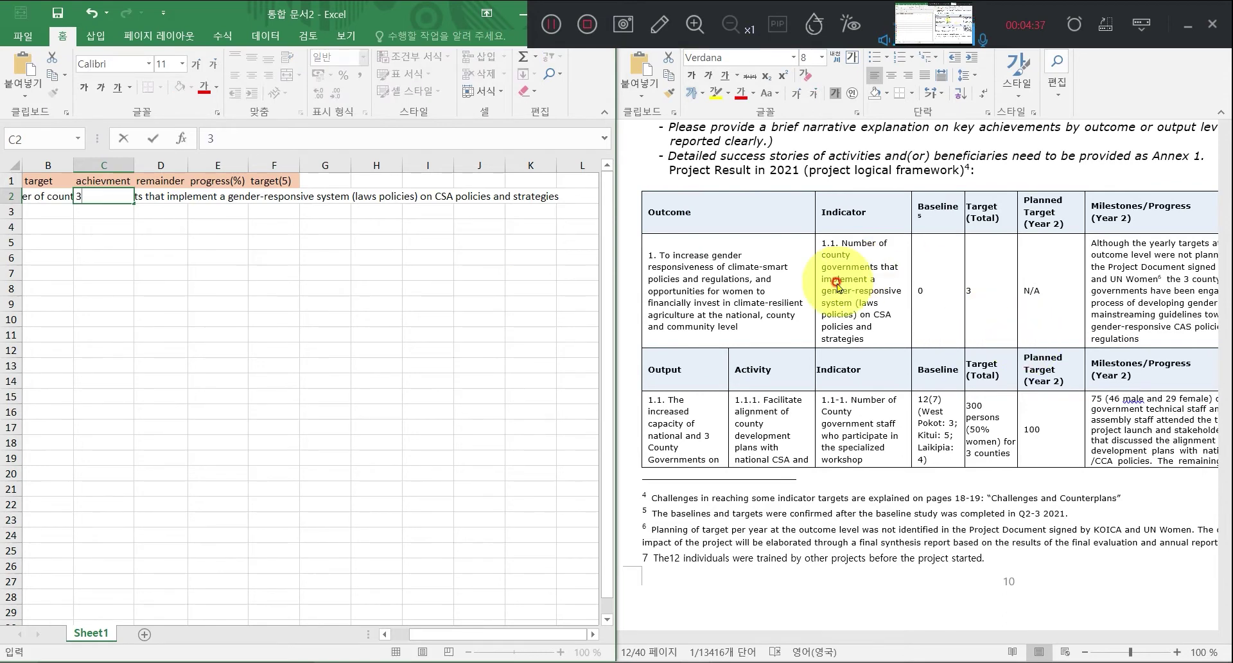
{"action": "key", "text": "Left"}
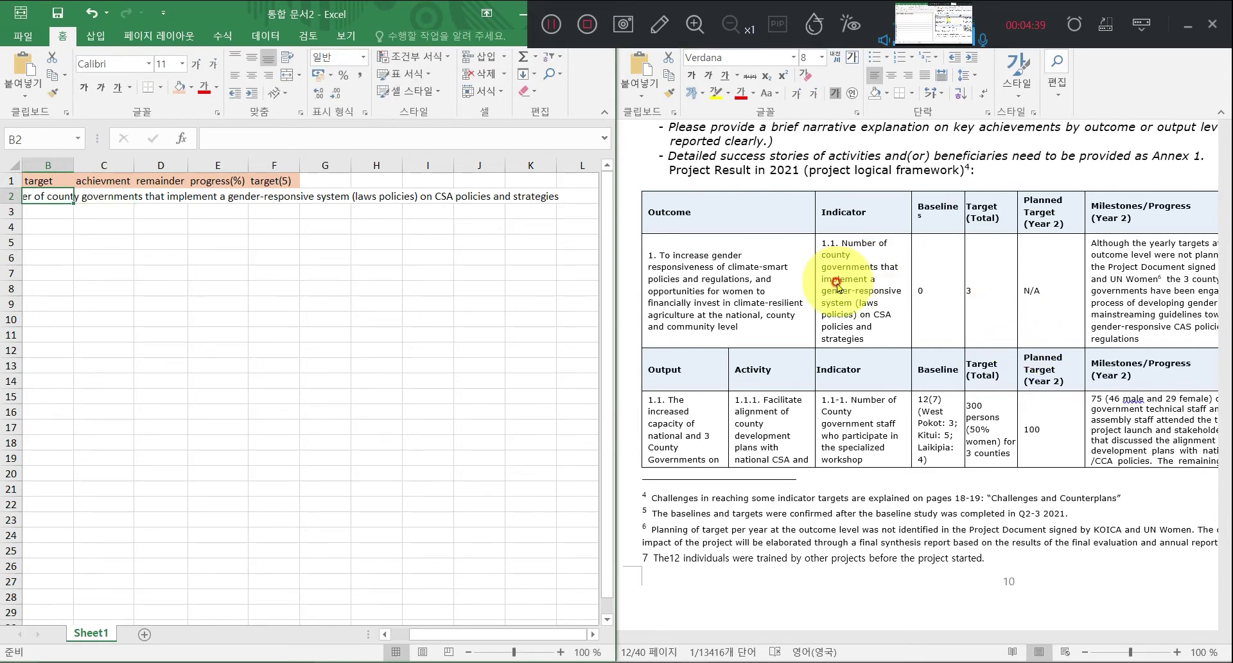
{"action": "type", "text": "3"}
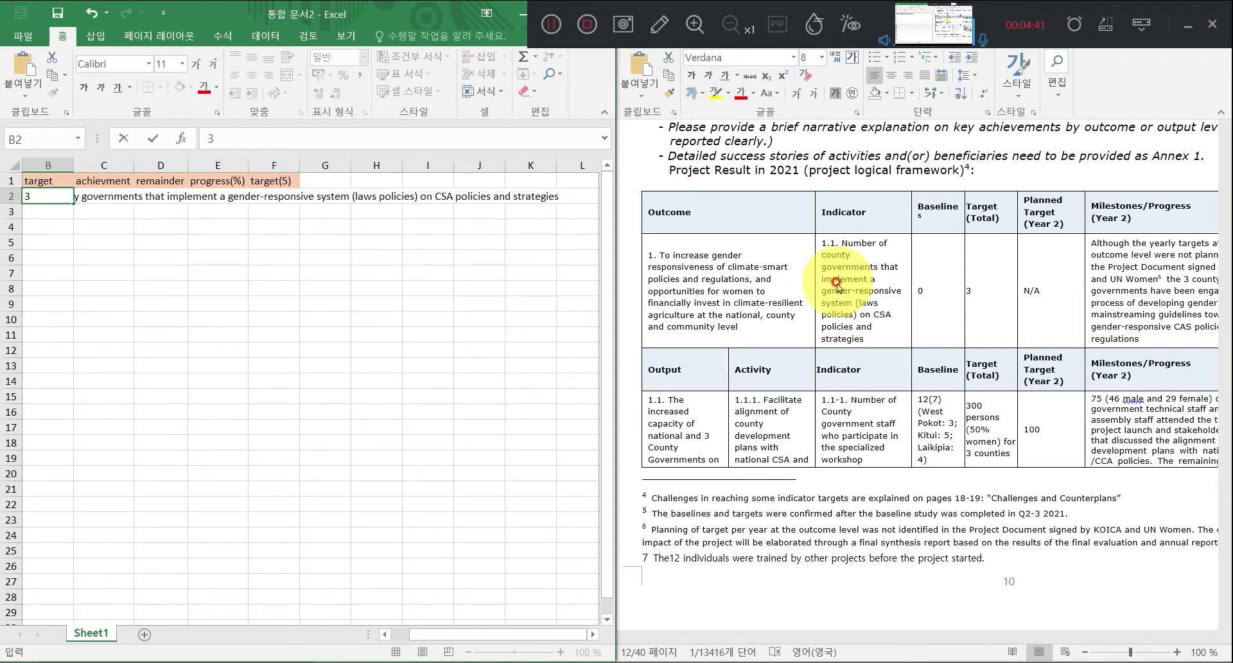
{"action": "key", "text": "Return"}
{"action": "key", "text": "Up"}
{"action": "key", "text": "Left"}
{"action": "key", "text": "Right"}
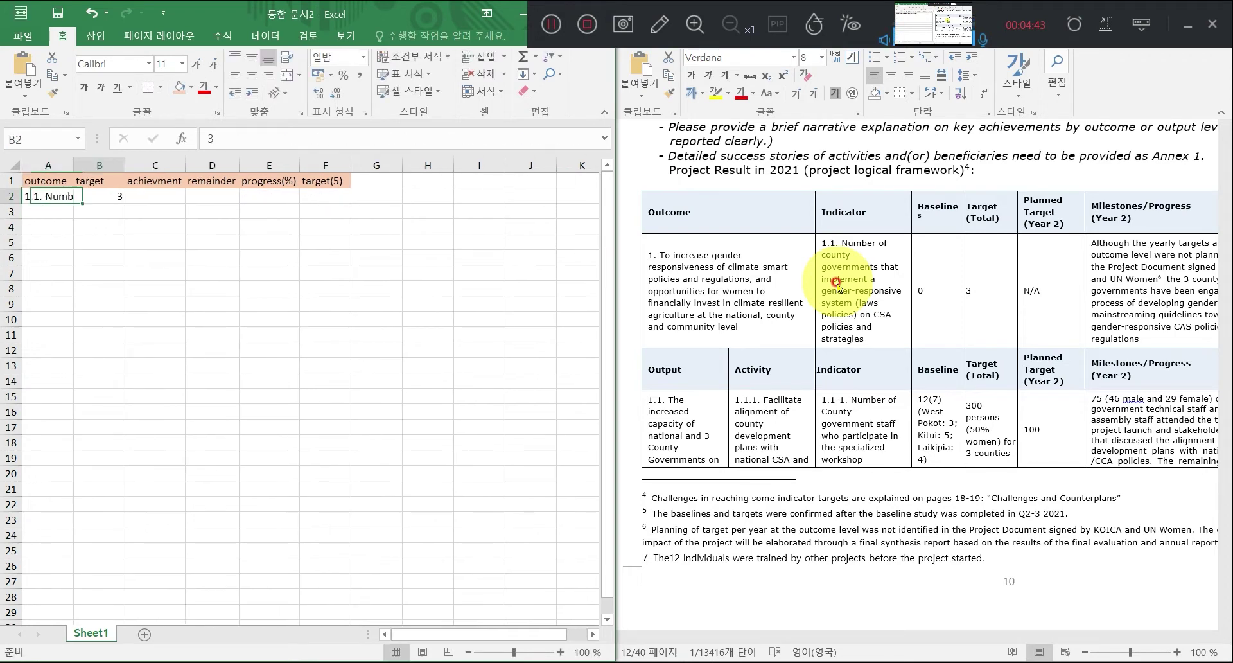
{"action": "key", "text": "Right"}
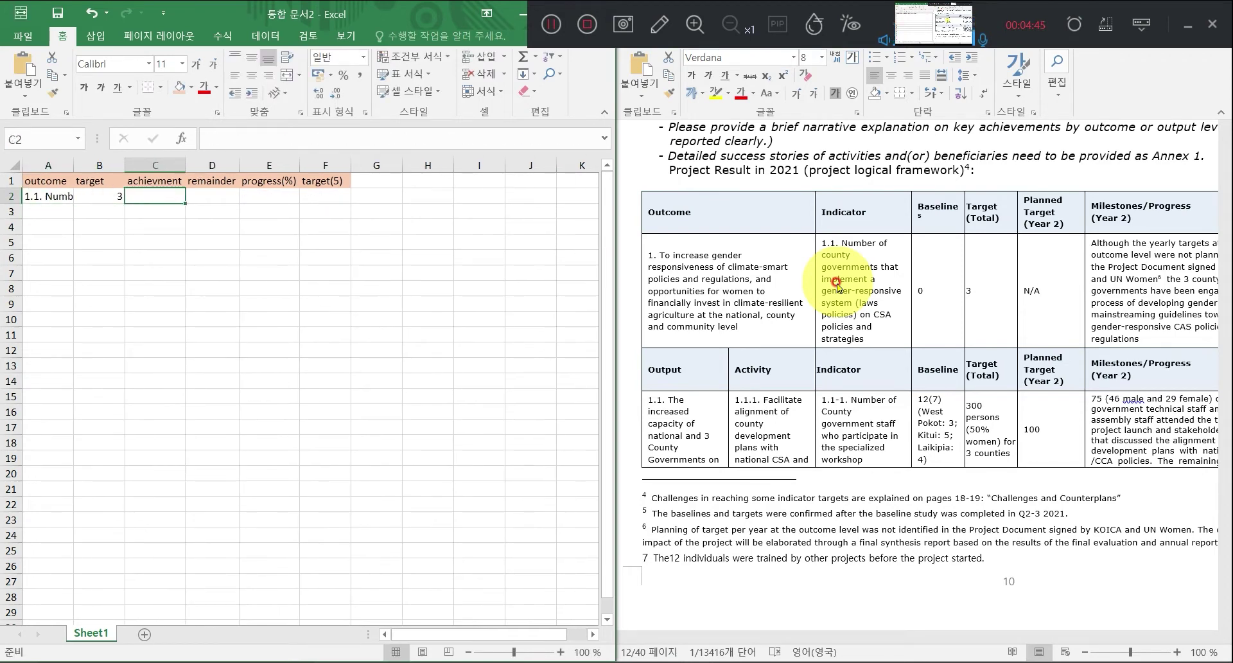
Check the Year 2 milestones for outcome indicator 1.1 in the report and enter 0 as its achievement in cell C2.
{"action": "left_click", "coordinate": [1148, 264]}
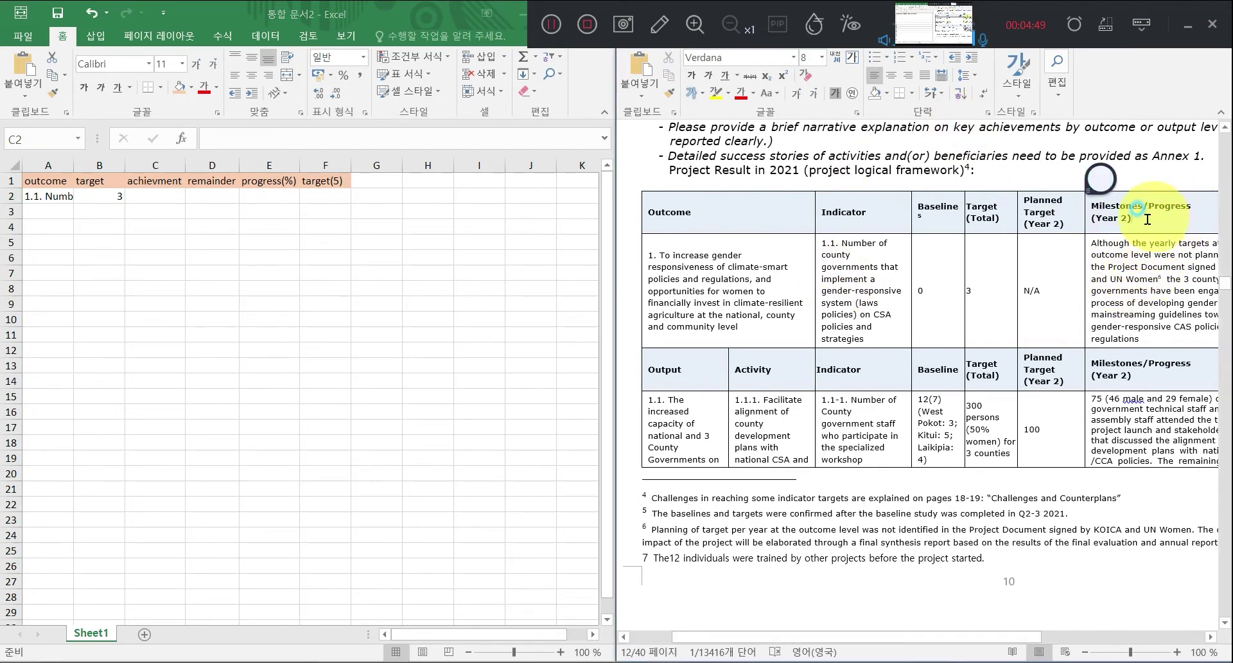
{"action": "left_click", "coordinate": [1117, 265]}
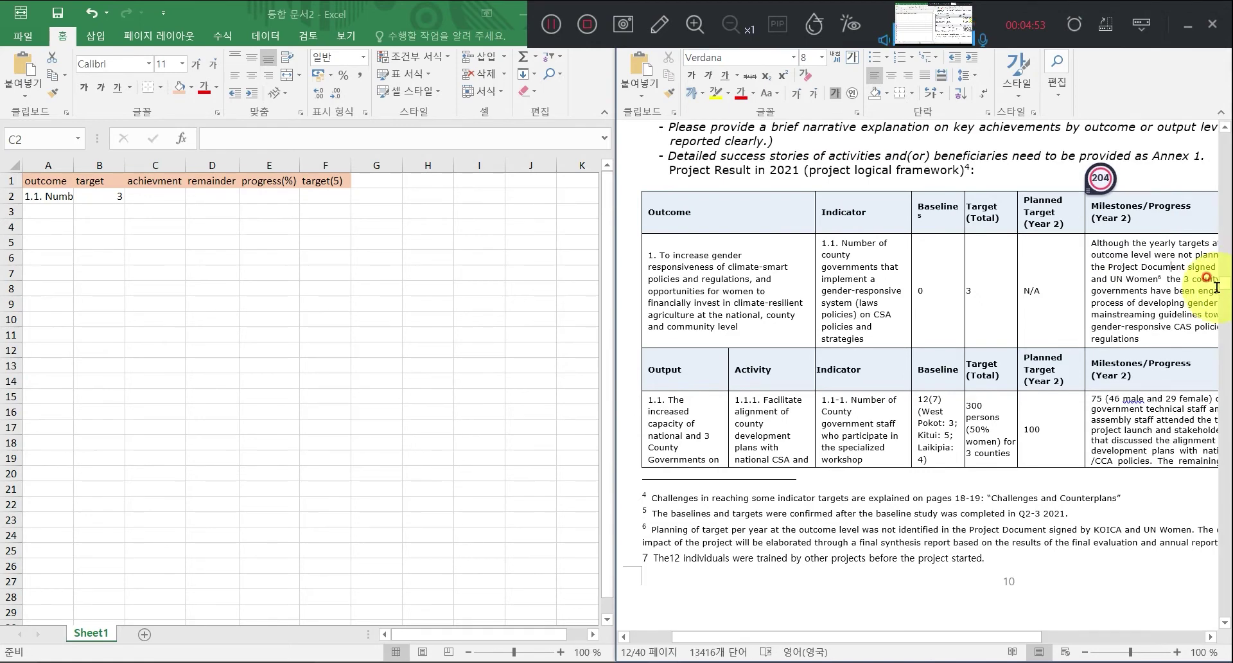
{"action": "scroll", "coordinate": [1180, 297], "scroll_direction": "down", "scroll_amount": 1}
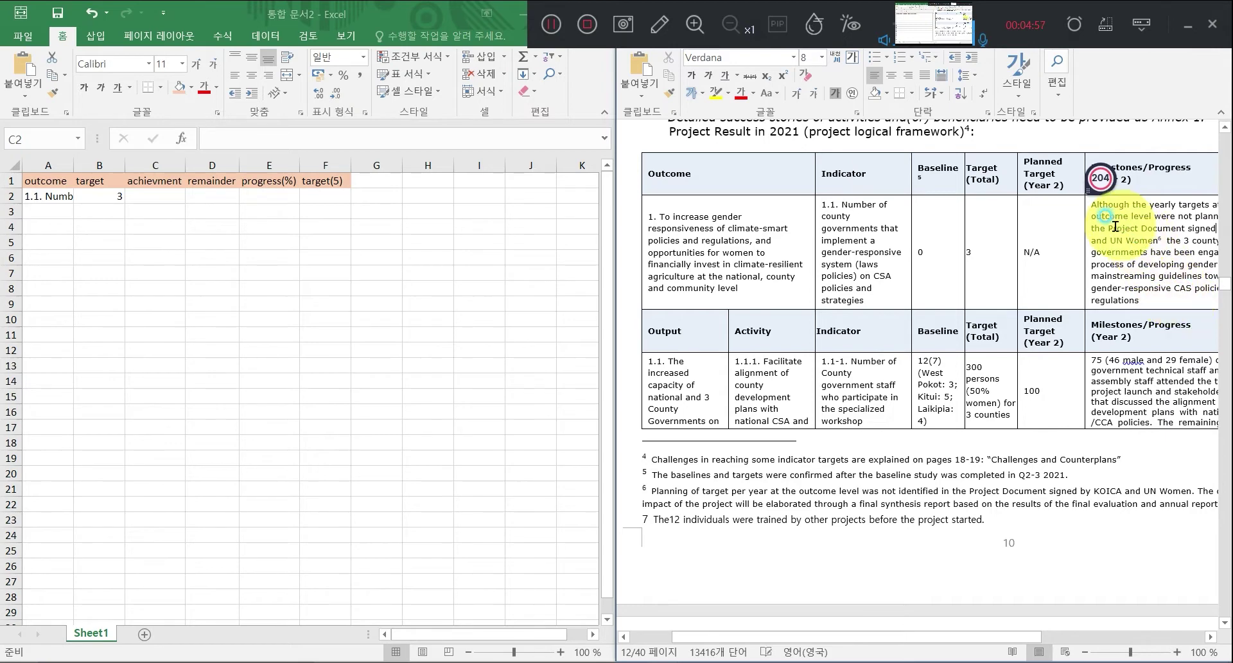
{"action": "left_click", "coordinate": [147, 195]}
{"action": "double_click", "coordinate": [147, 196]}
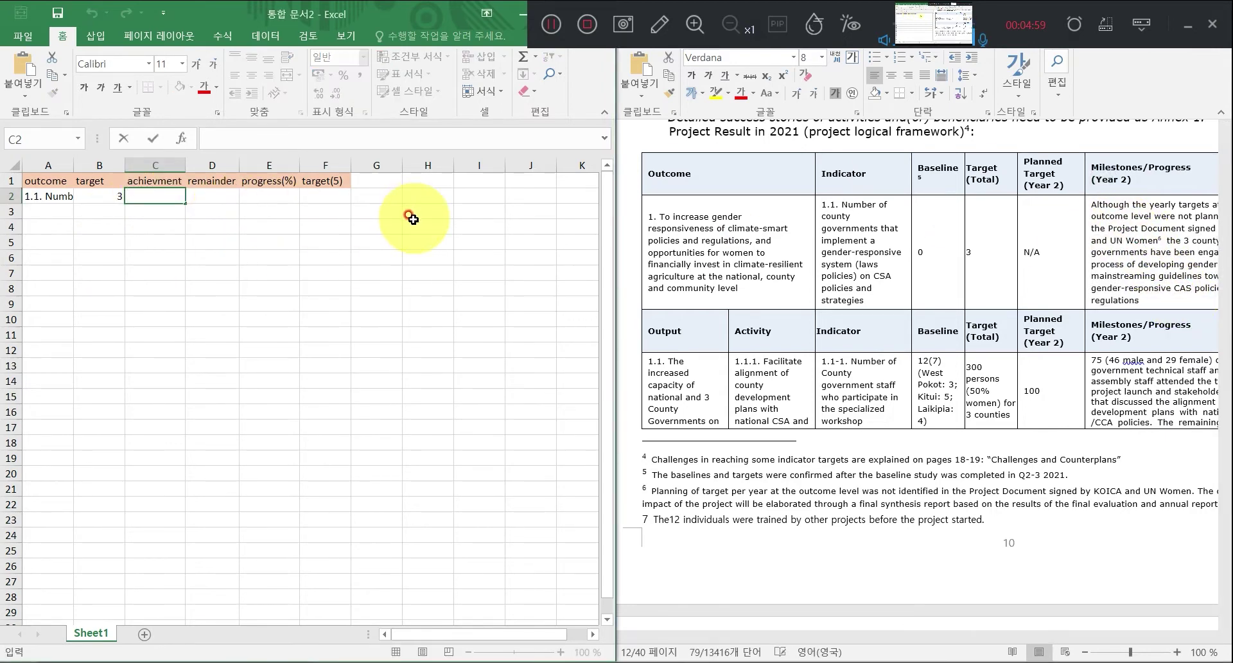
Calculate the remainder in cell D2 as target minus achievement with the formula =B2-C2, and review the formula.
{"action": "left_click", "coordinate": [232, 194]}
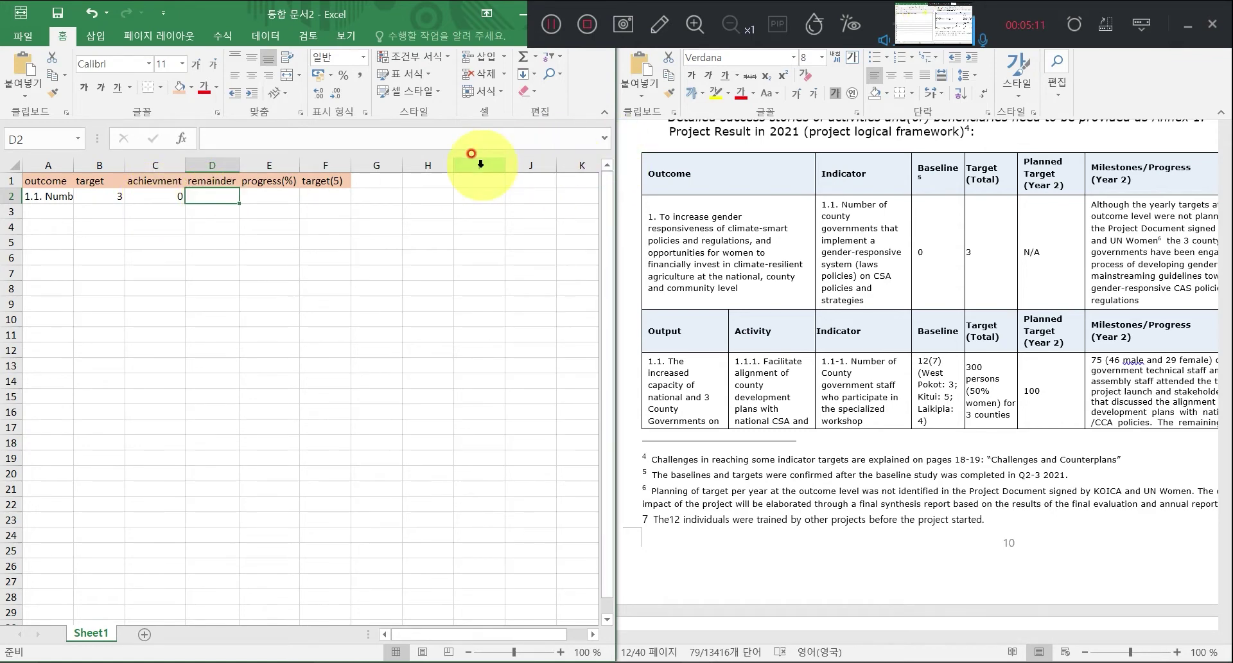
{"action": "type", "text": "="}
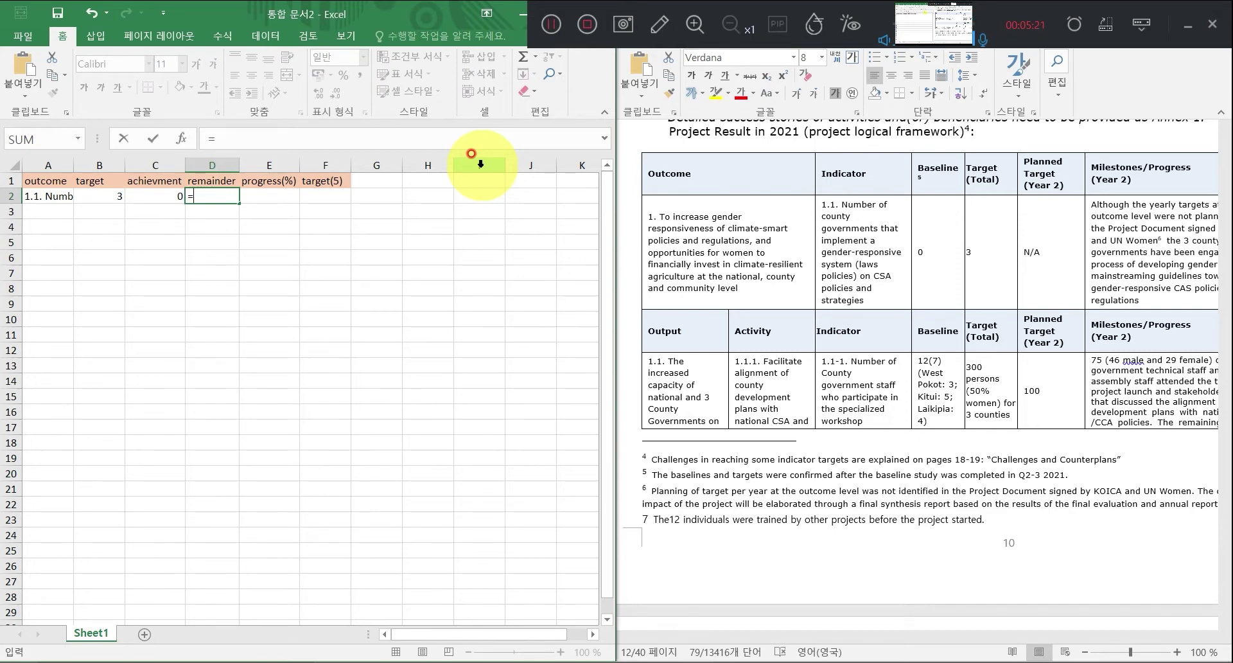
{"action": "type", "text": "b2-"}
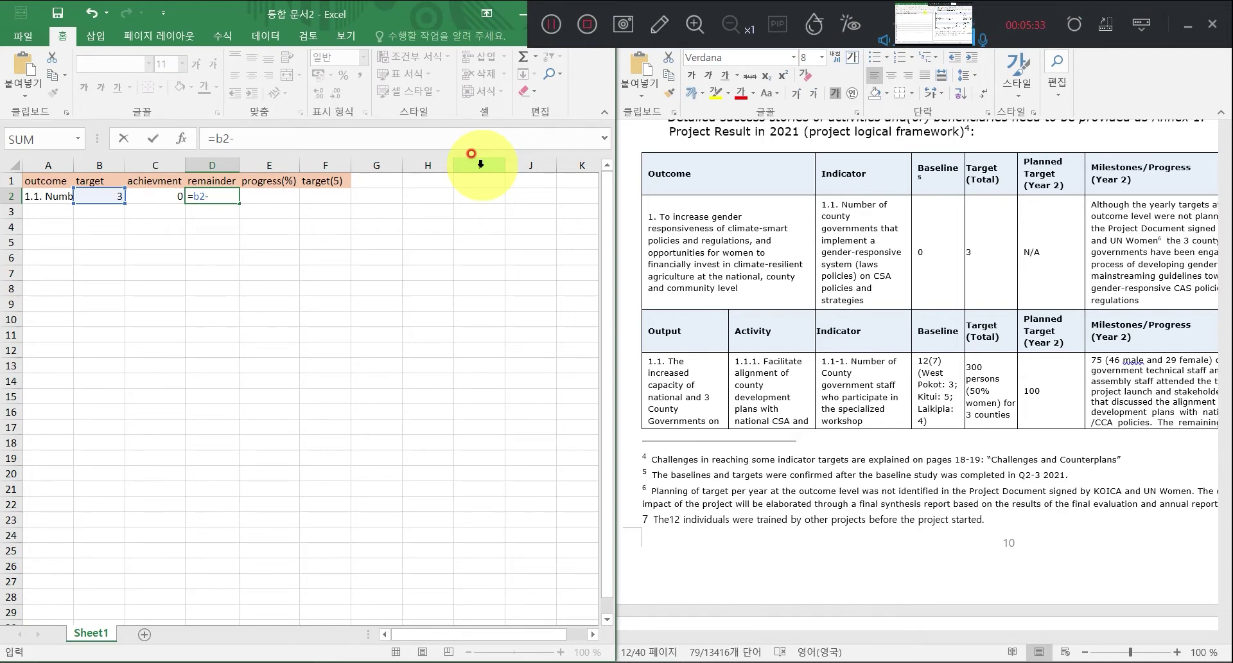
{"action": "type", "text": "c2"}
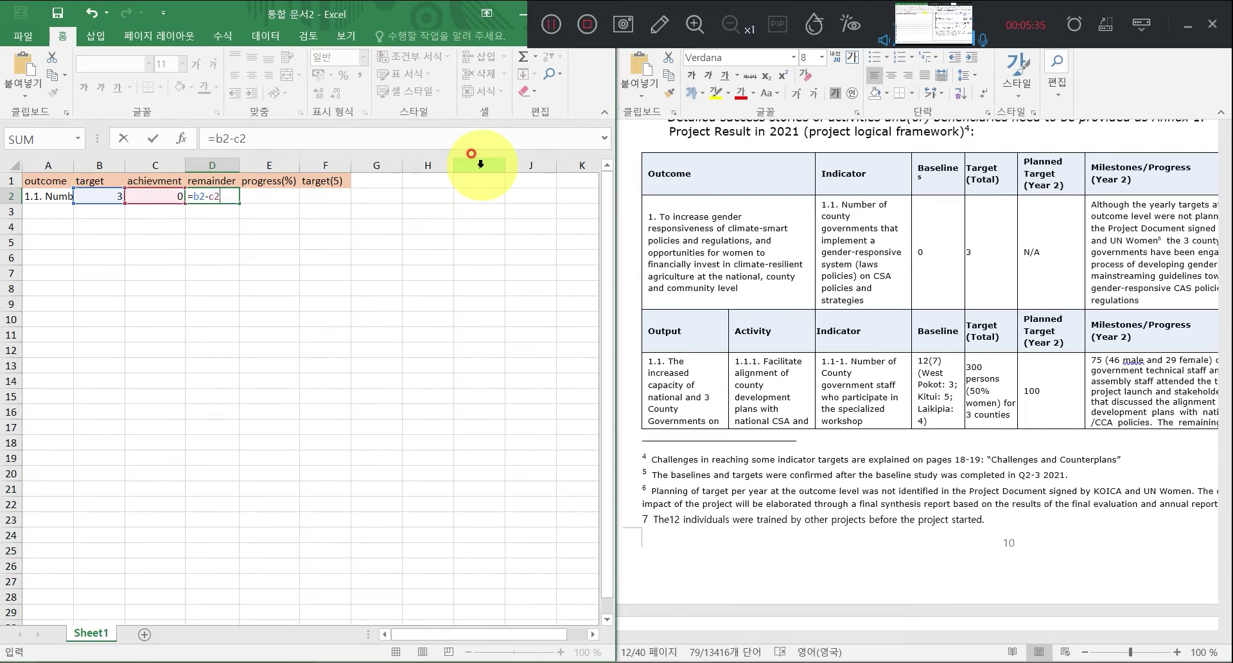
{"action": "key", "text": "Return"}
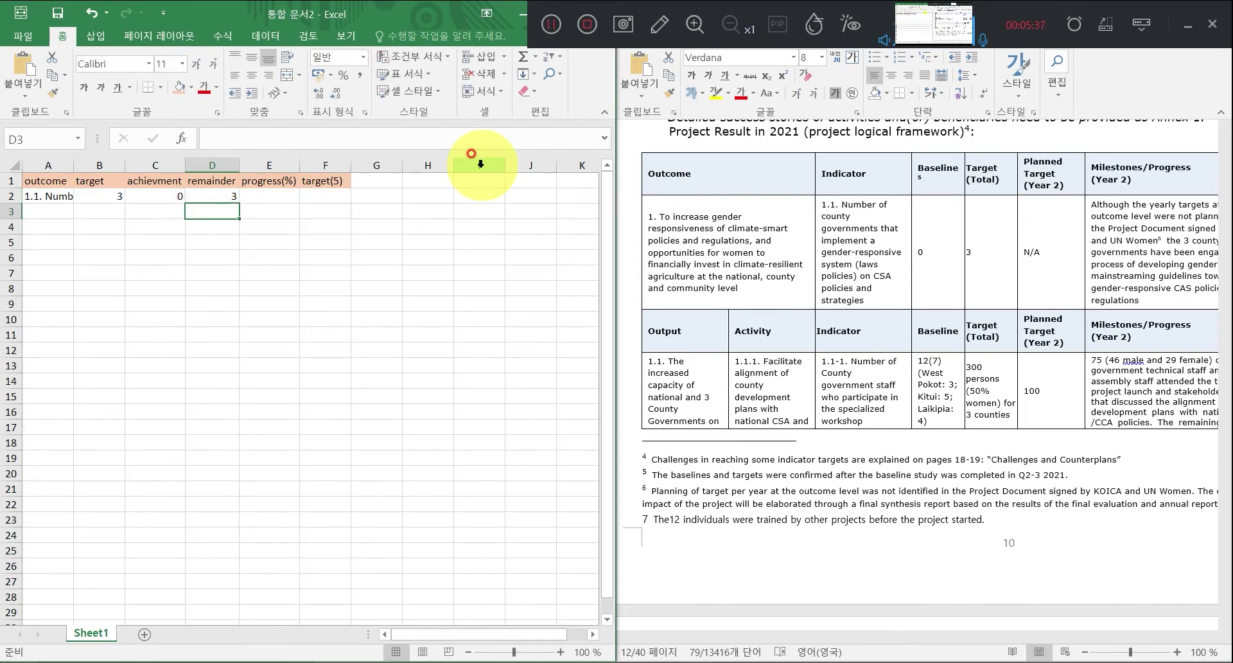
{"action": "key", "text": "Up"}
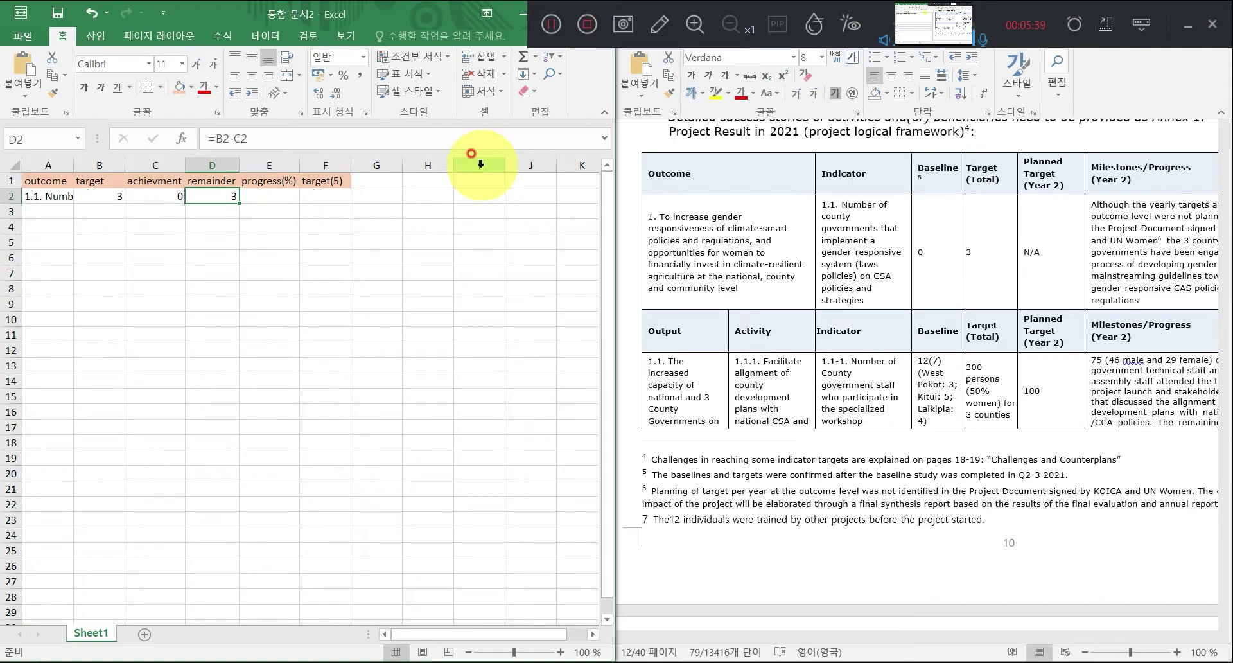
{"action": "left_click", "coordinate": [247, 137]}
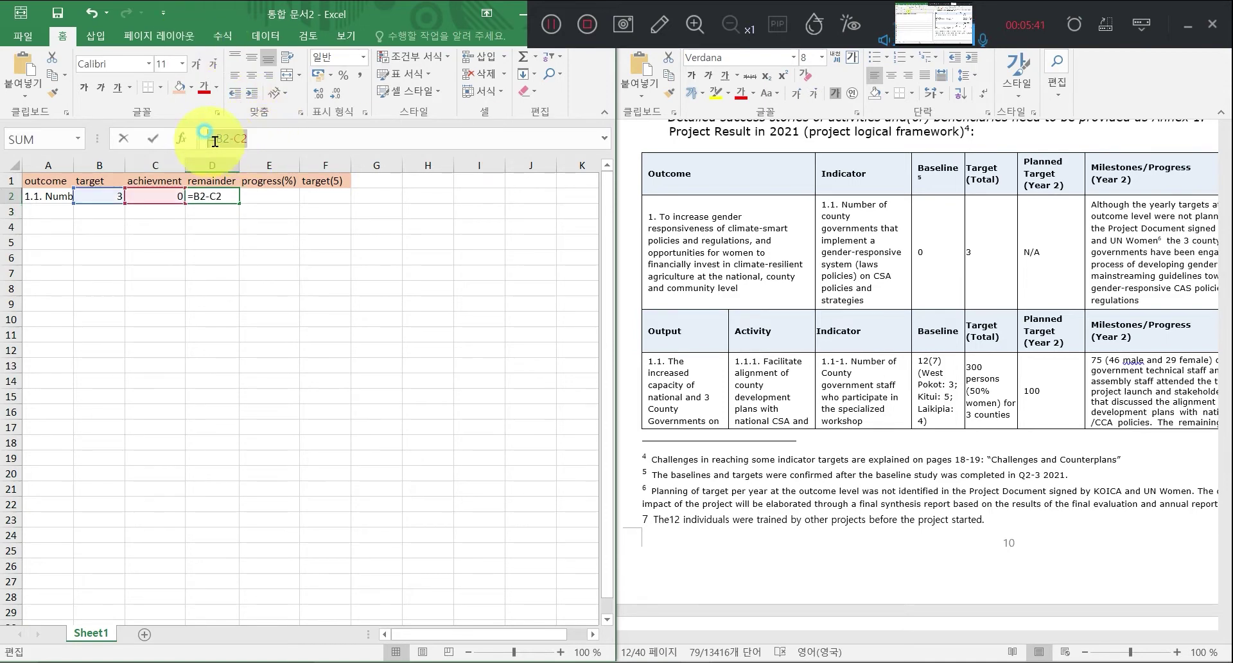
{"action": "left_click_drag", "start_coordinate": [198, 133], "coordinate": [319, 134]}
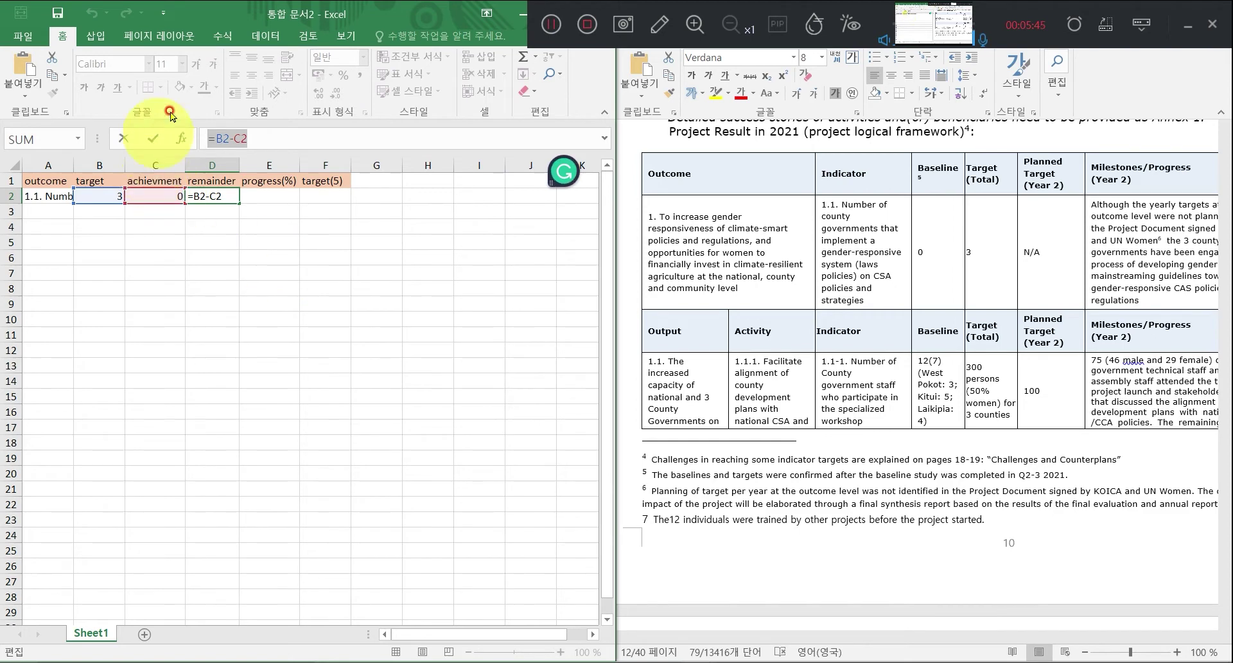
{"action": "left_click", "coordinate": [551, 24]}
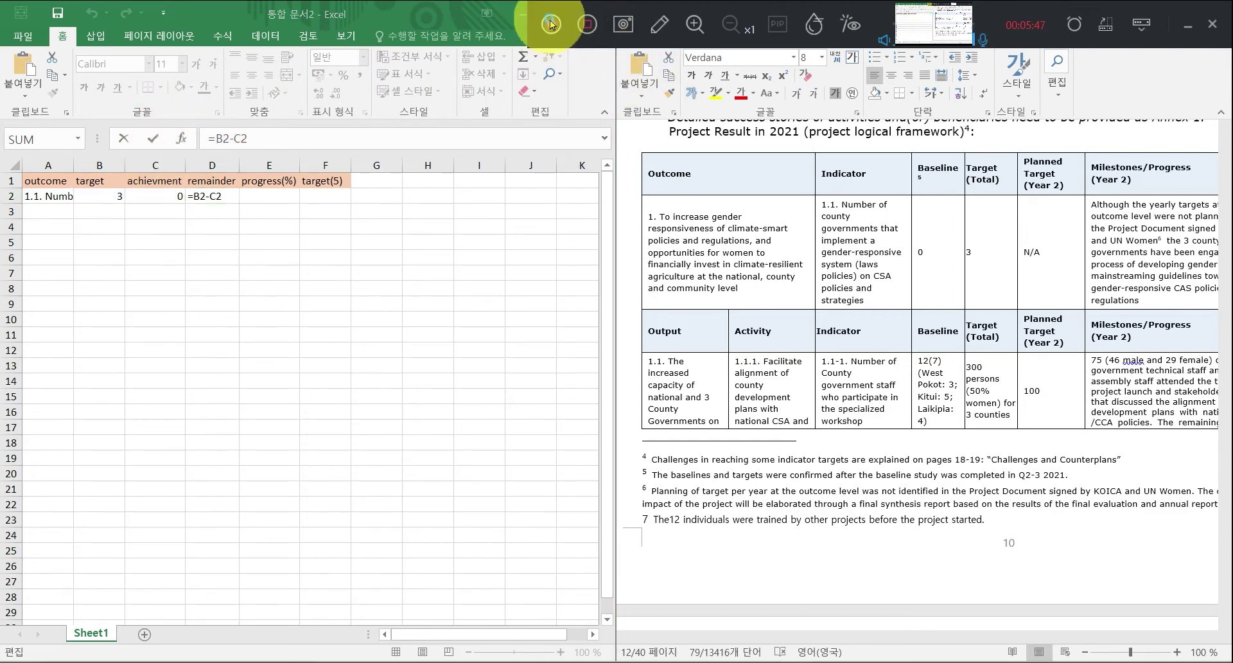
{"action": "left_click", "coordinate": [212, 185]}
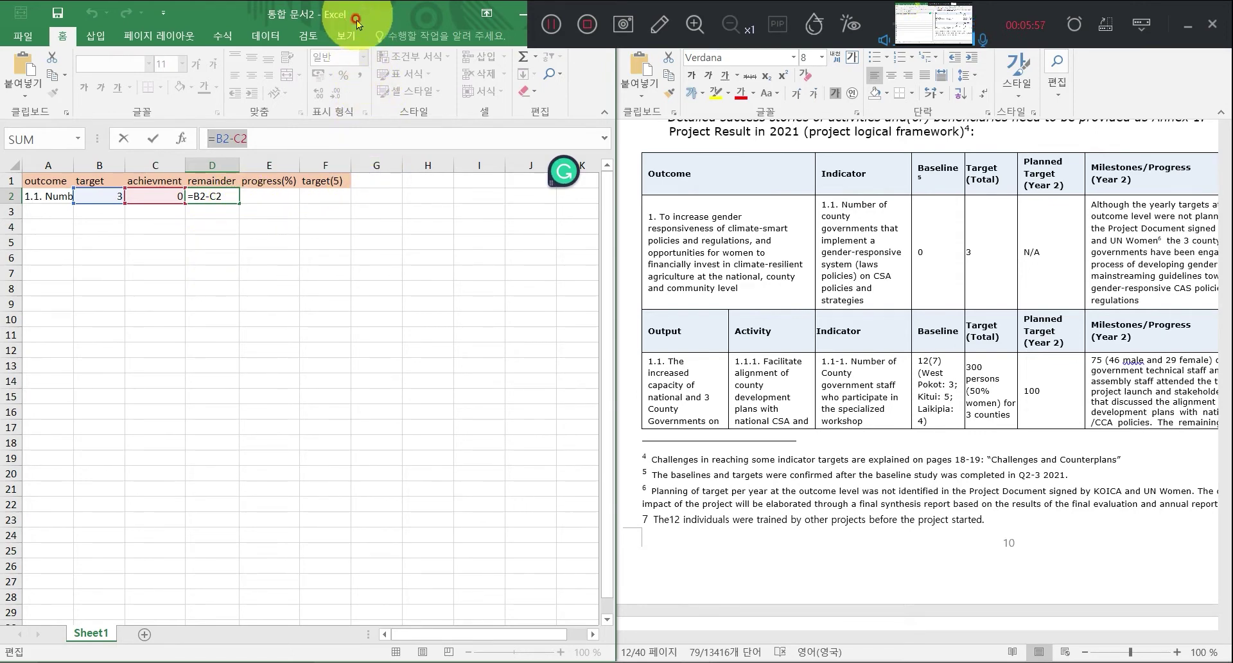
Calculate the progress in cell E2 as achievement divided by target with the formula =C2/B2.
{"action": "left_click", "coordinate": [260, 194]}
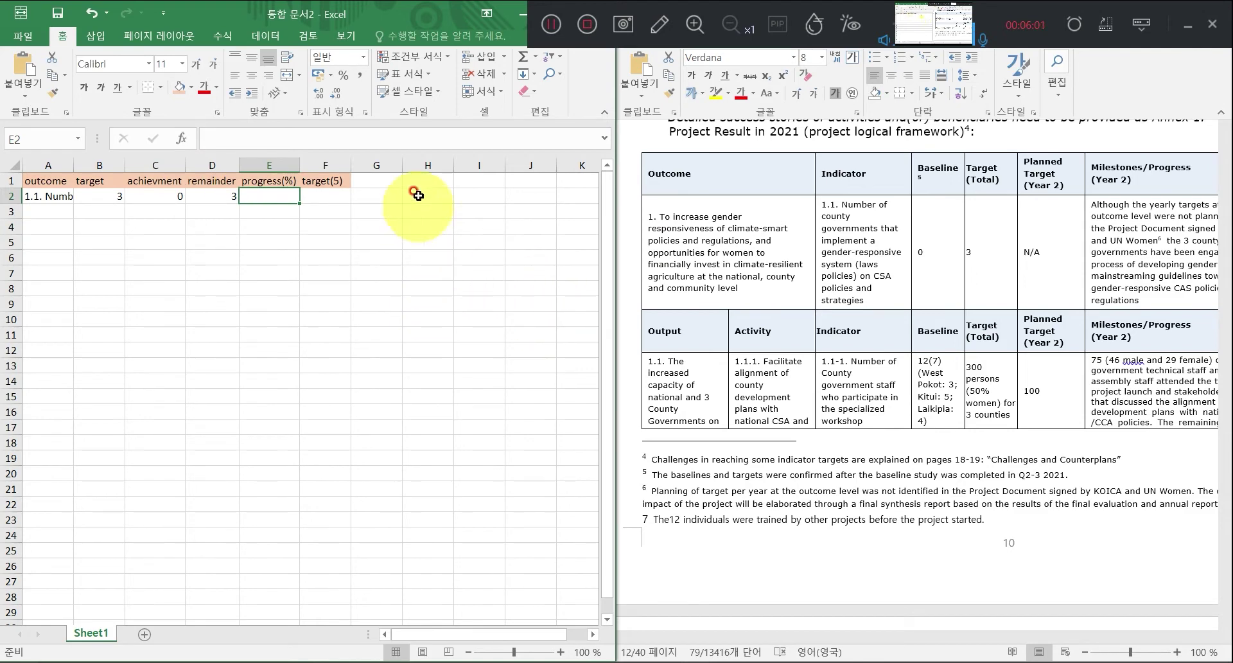
{"action": "left_click", "coordinate": [169, 195]}
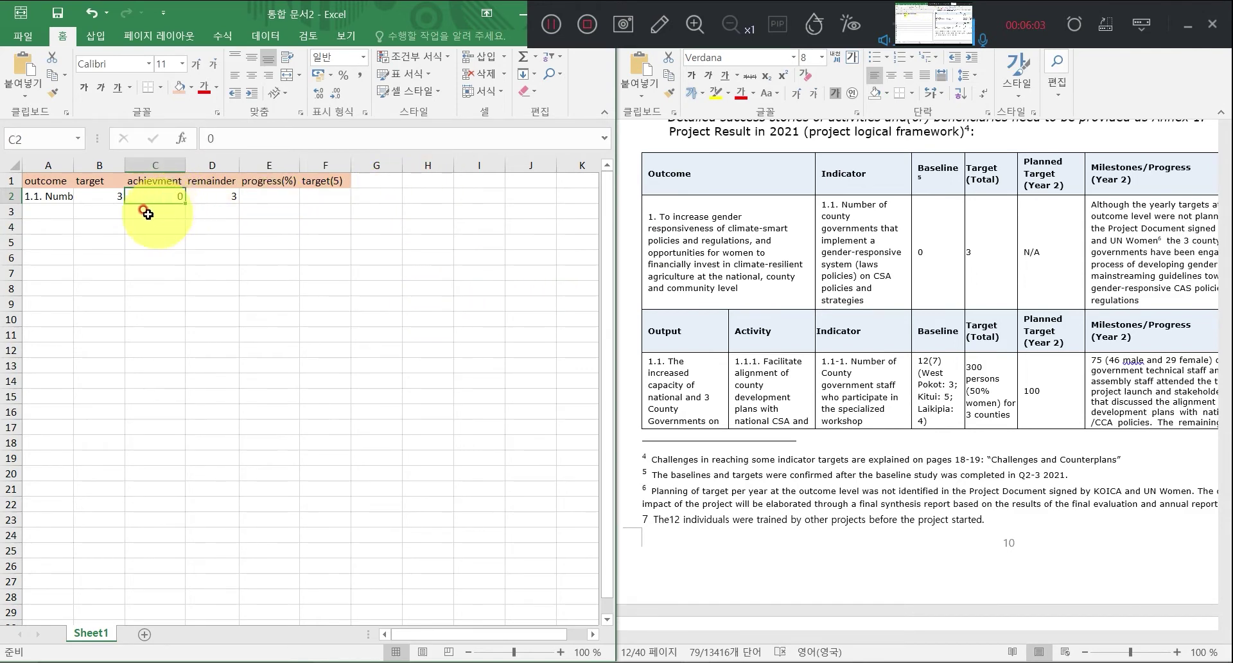
{"action": "left_click", "coordinate": [109, 198]}
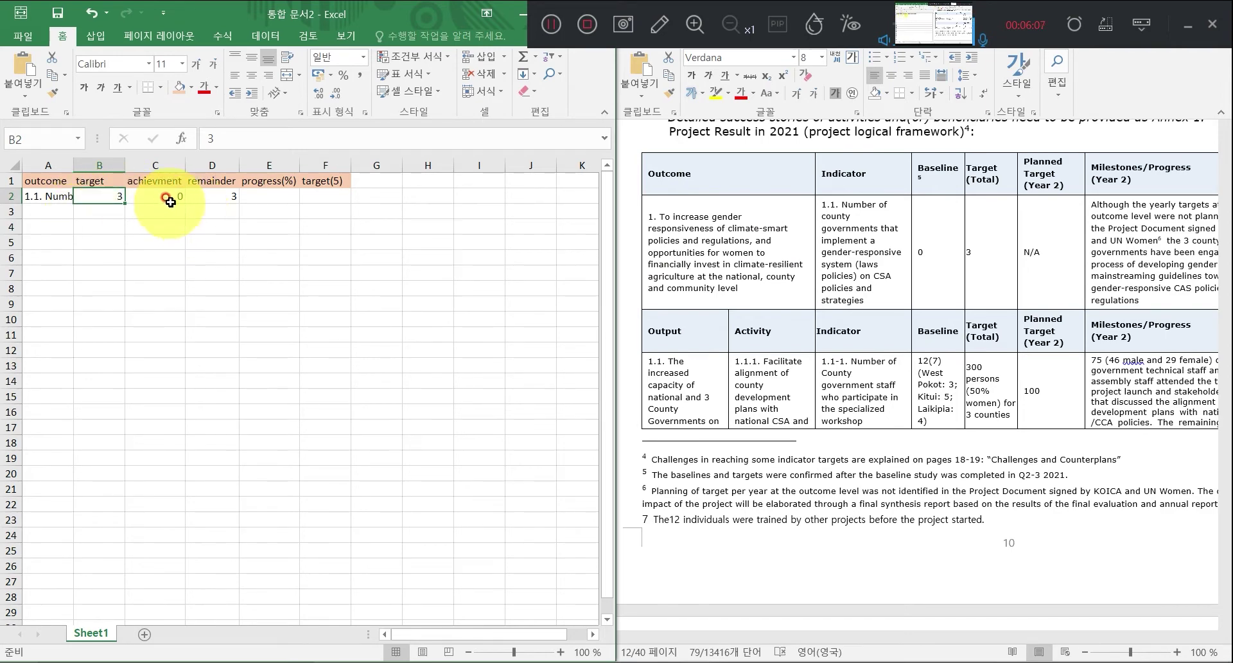
{"action": "left_click", "coordinate": [170, 199]}
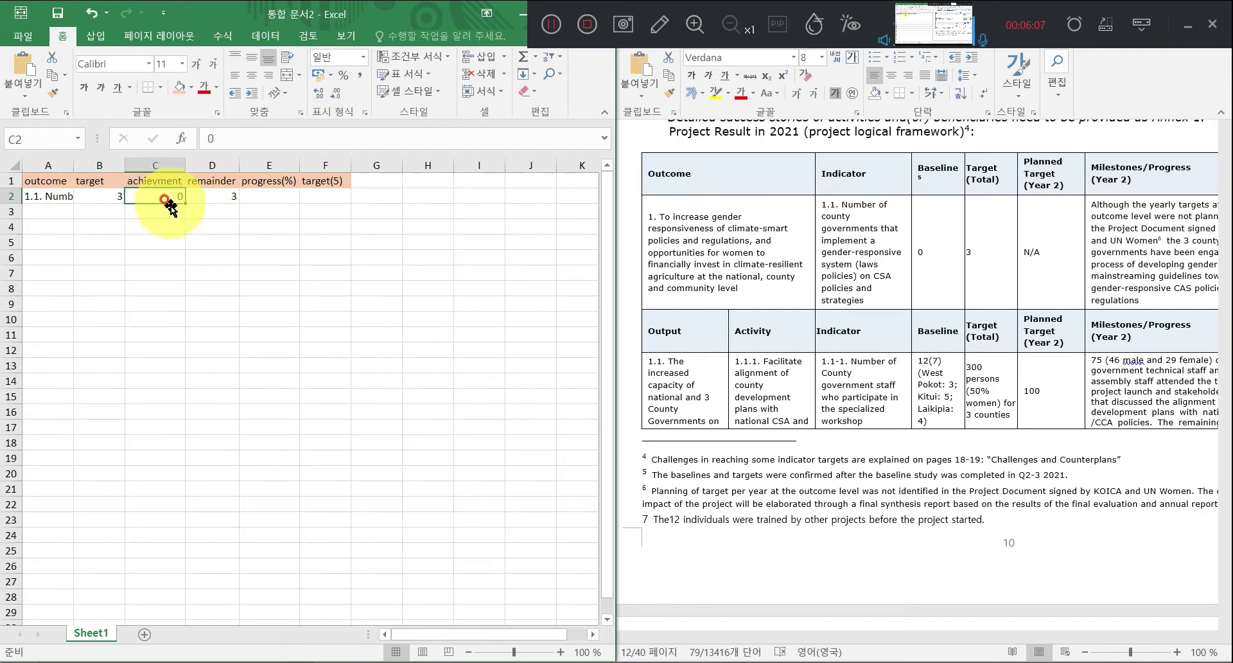
{"action": "left_click", "coordinate": [280, 199]}
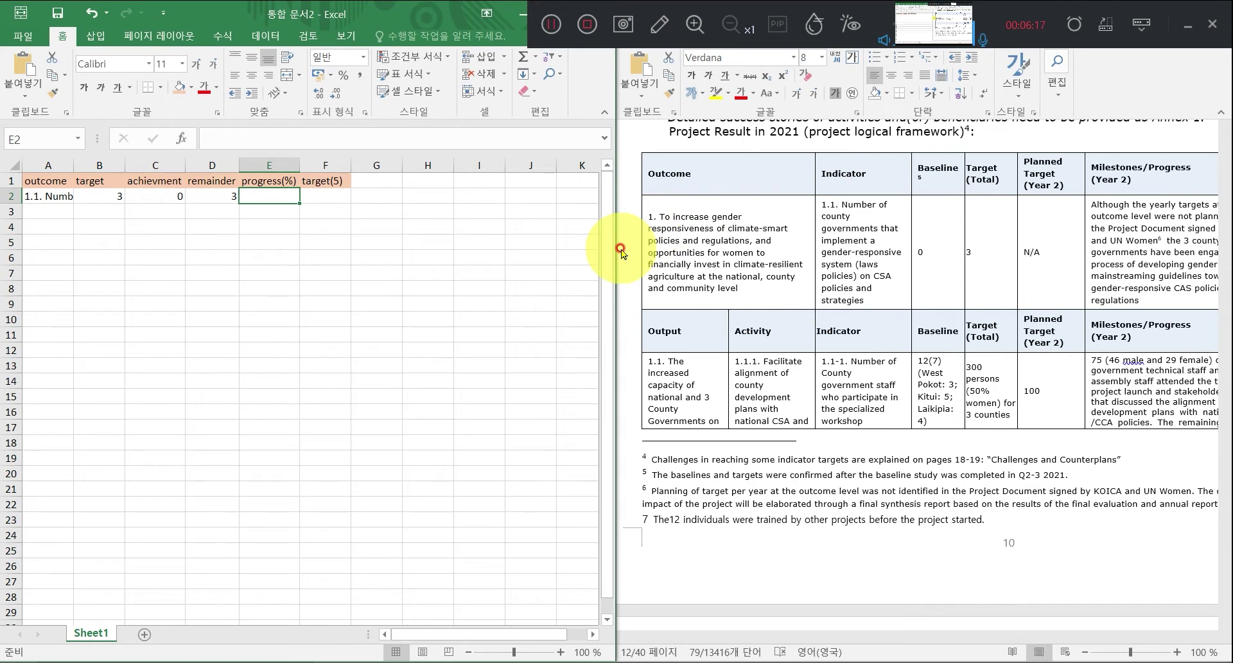
{"action": "type", "text": "="}
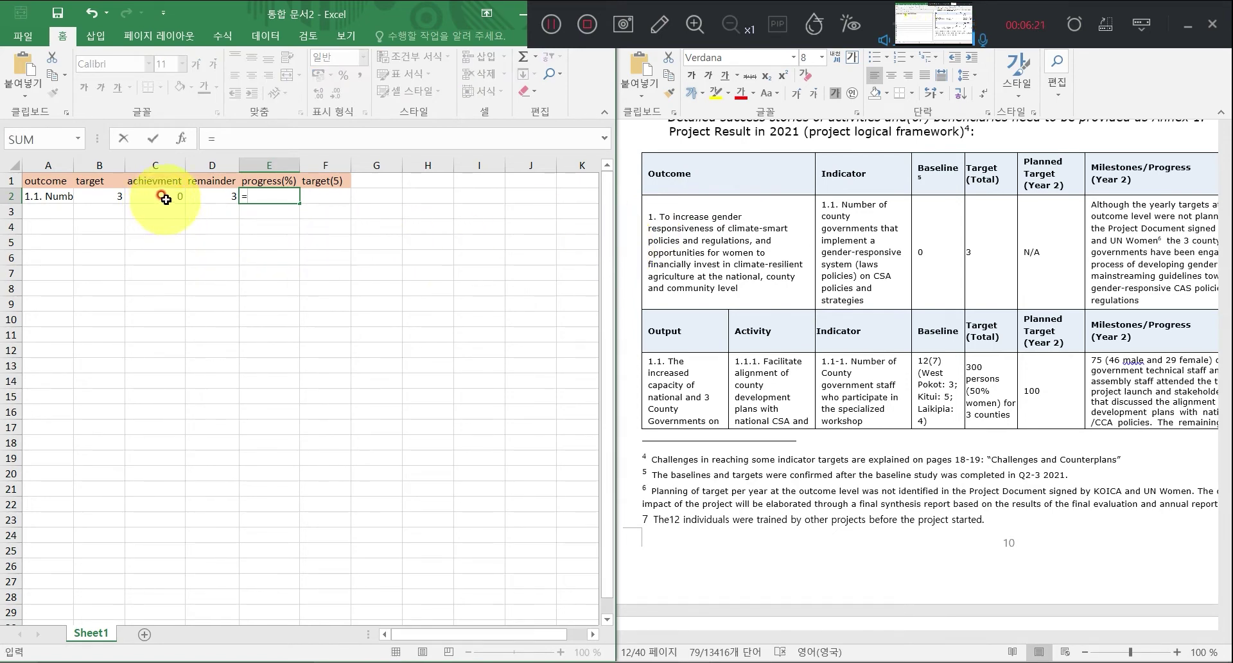
{"action": "left_click", "coordinate": [166, 199]}
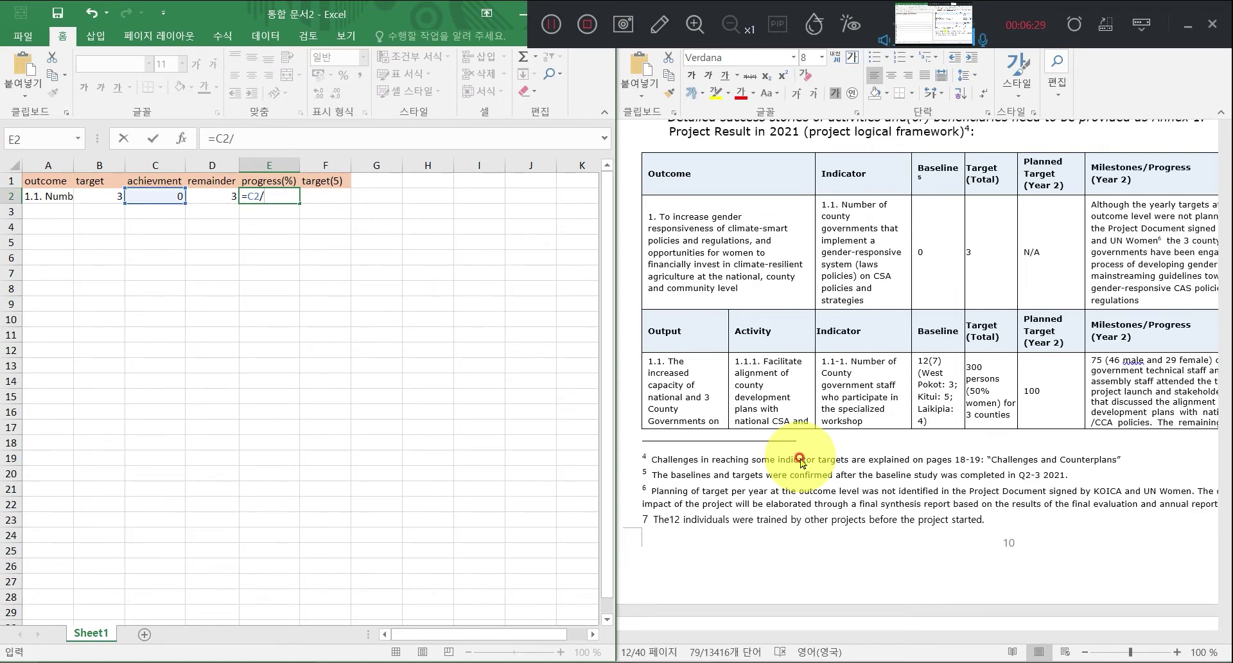
{"action": "left_click", "coordinate": [97, 197]}
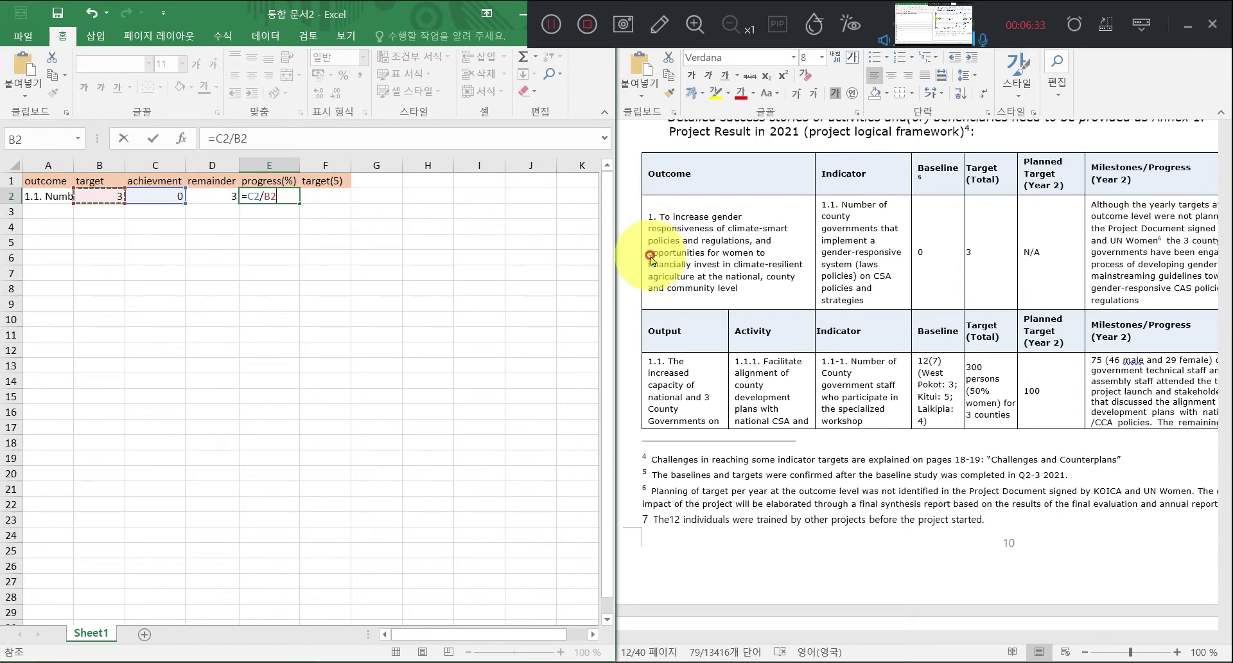
{"action": "key", "text": "Return"}
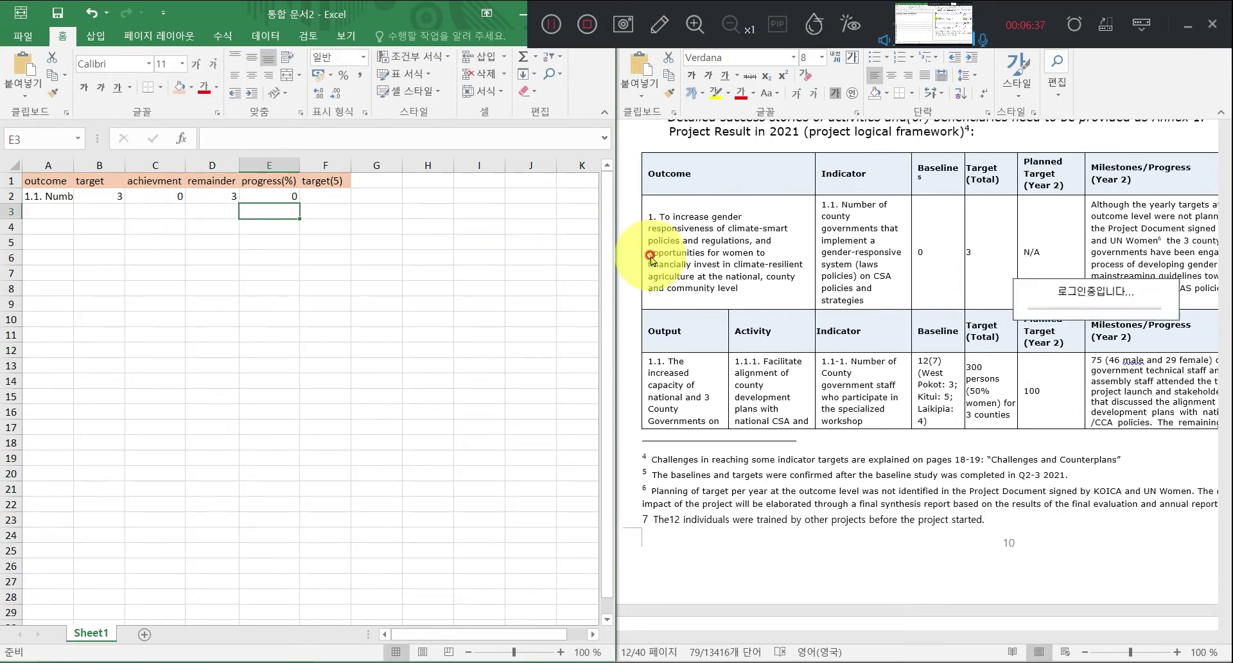
Set the achievement in cell C2 to 1, return to the unsaved indicator workbook and check the progress formula in E2.
{"action": "left_click", "coordinate": [172, 202]}
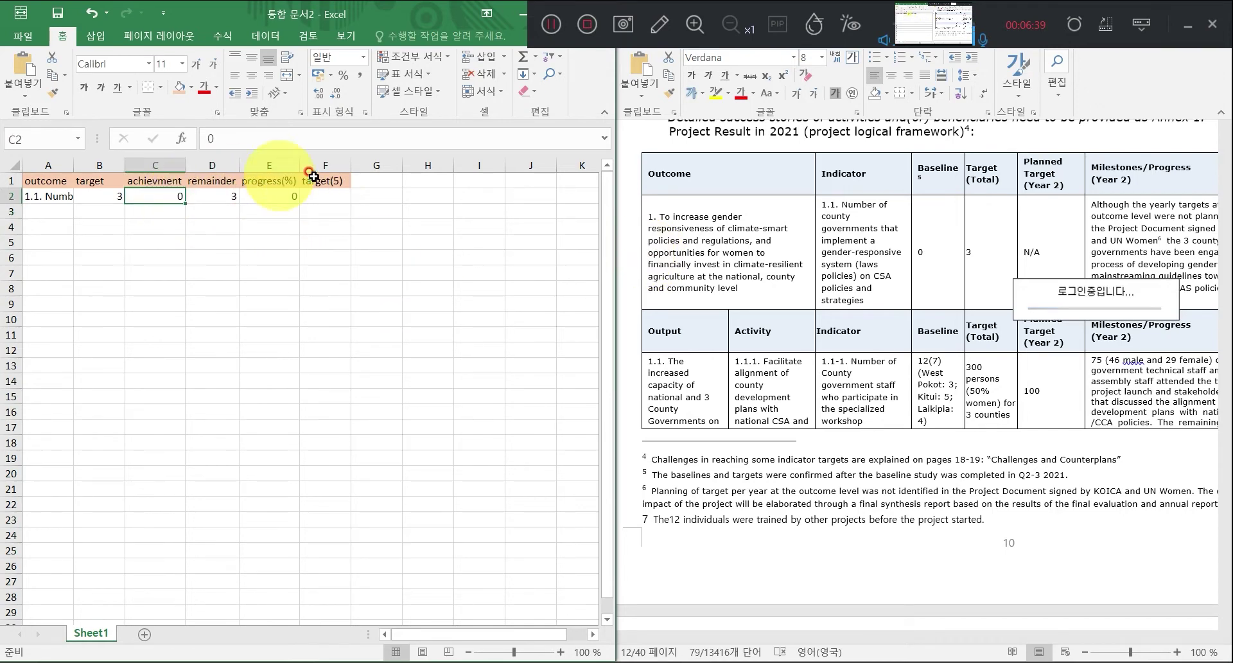
{"action": "type", "text": "1"}
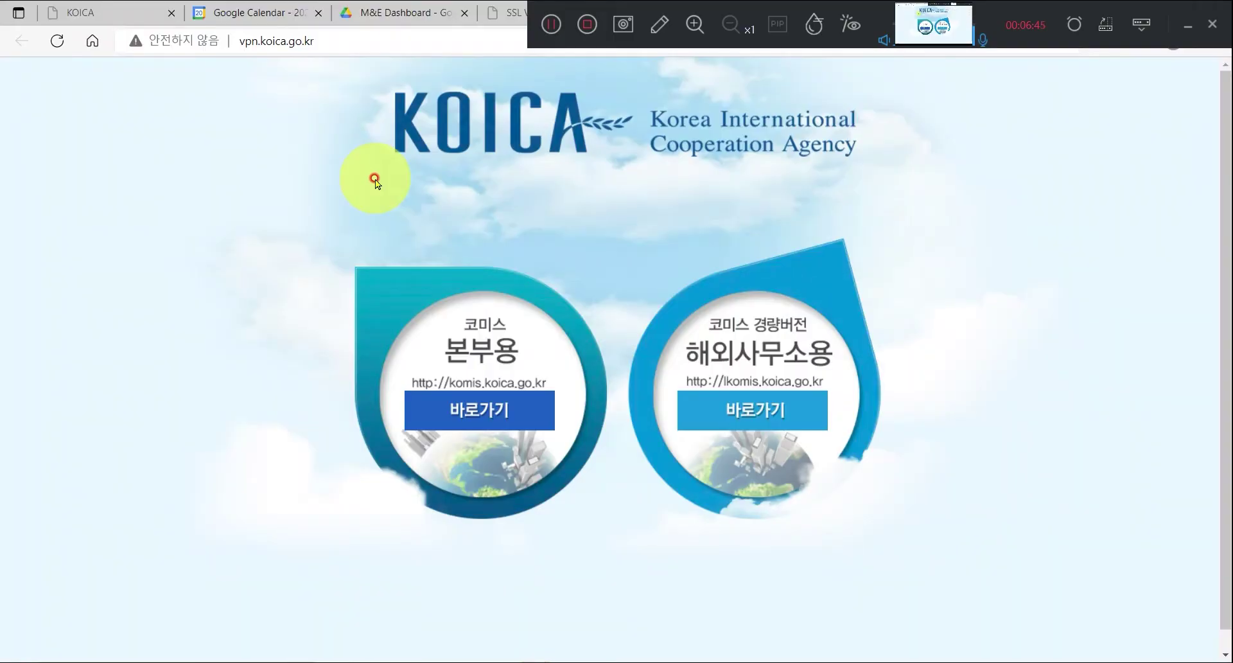
{"action": "mouse_move", "coordinate": [675, 658]}
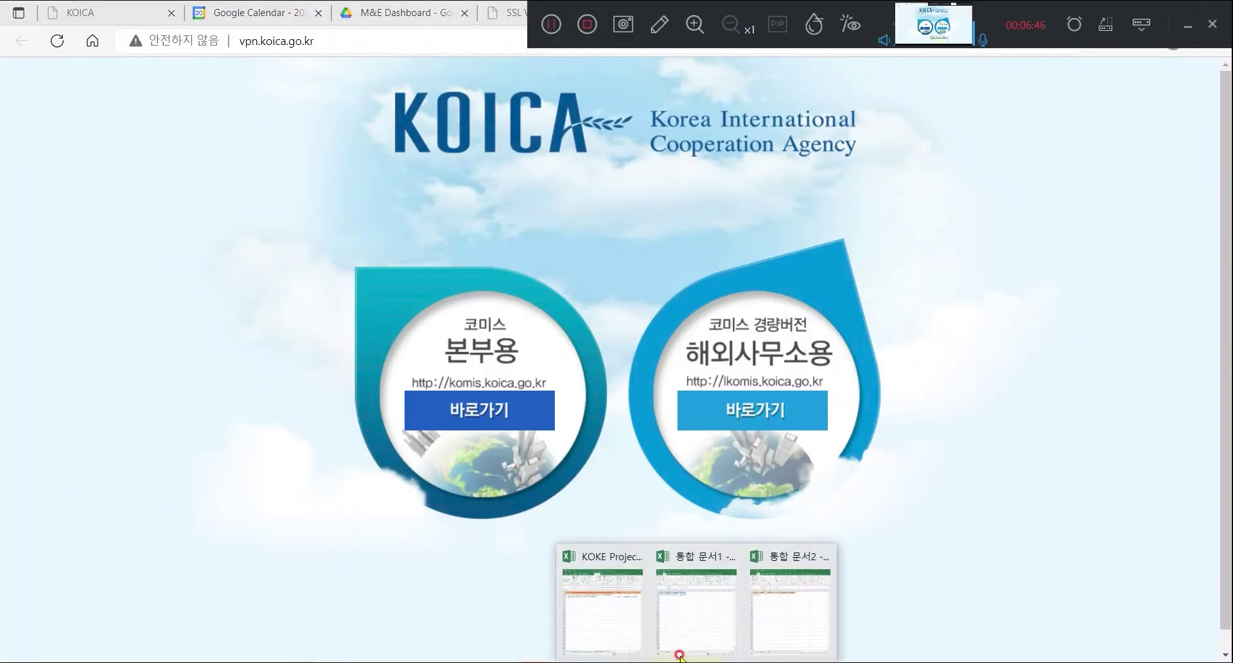
{"action": "left_click", "coordinate": [636, 609]}
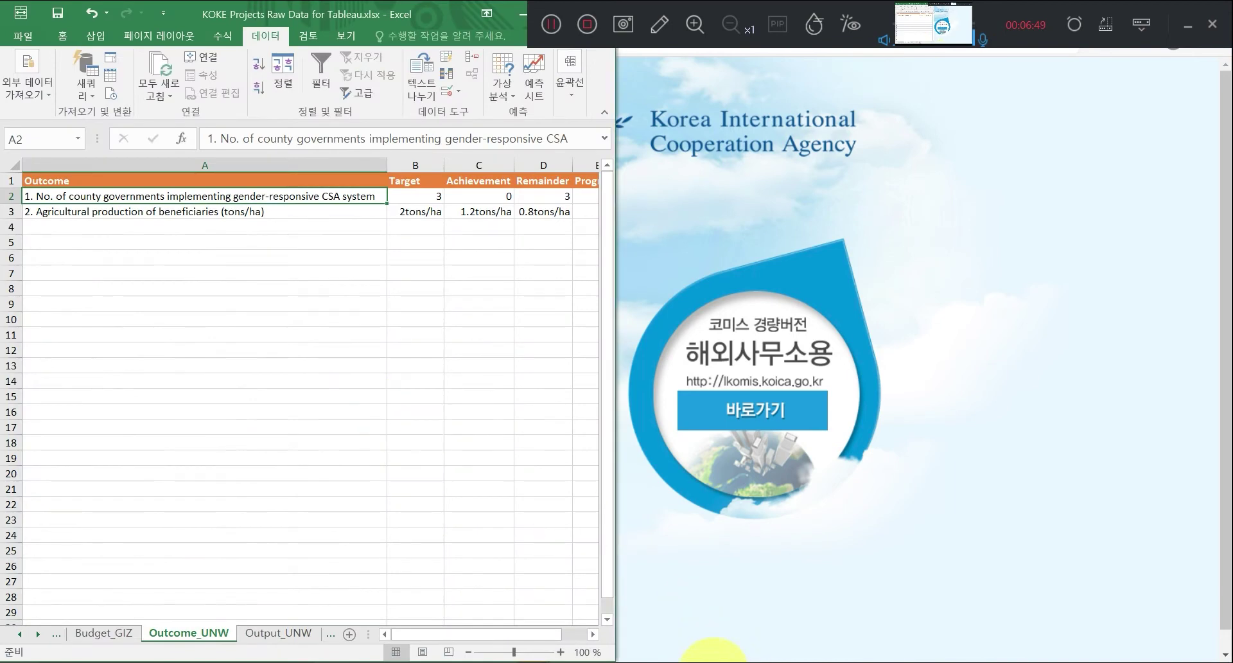
{"action": "mouse_move", "coordinate": [698, 655]}
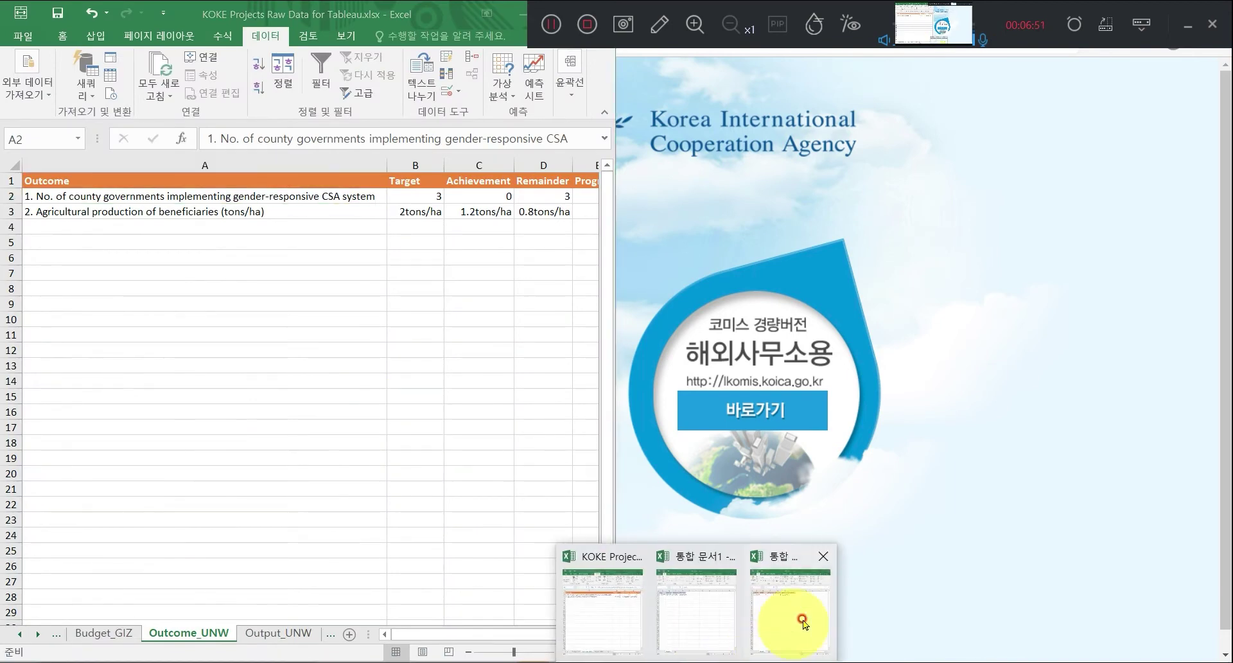
{"action": "left_click", "coordinate": [803, 620]}
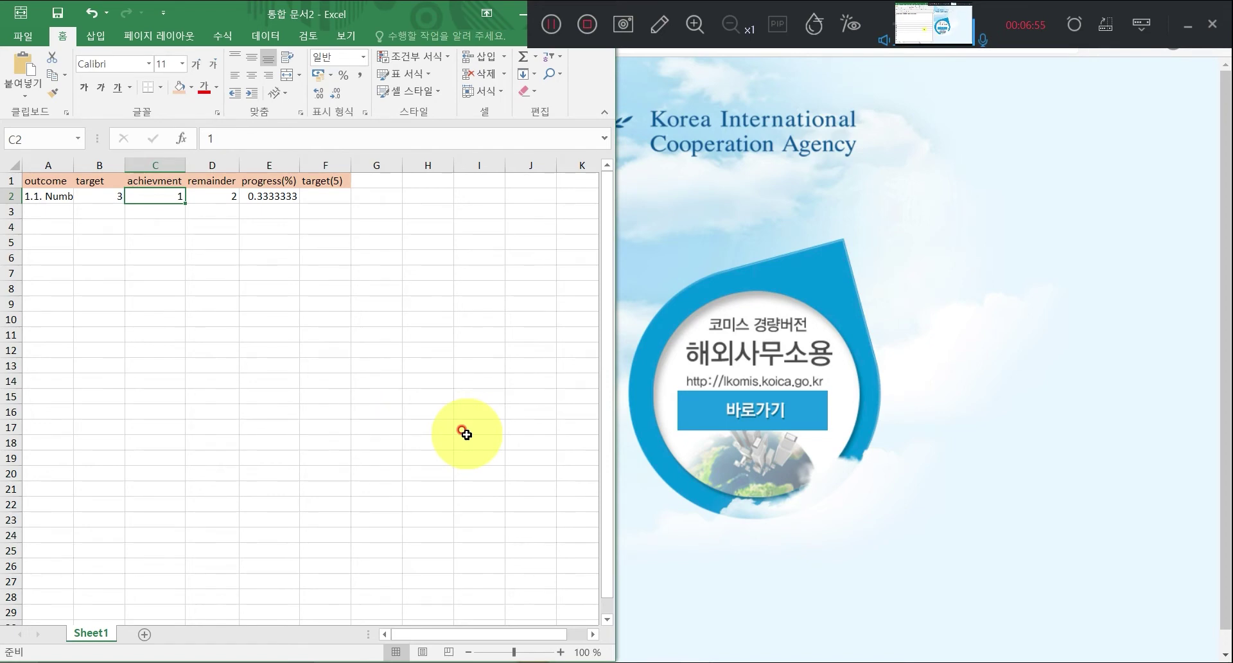
{"action": "key", "text": "Left"}
{"action": "key", "text": "Right"}
{"action": "key", "text": "Right"}
{"action": "key", "text": "Right"}
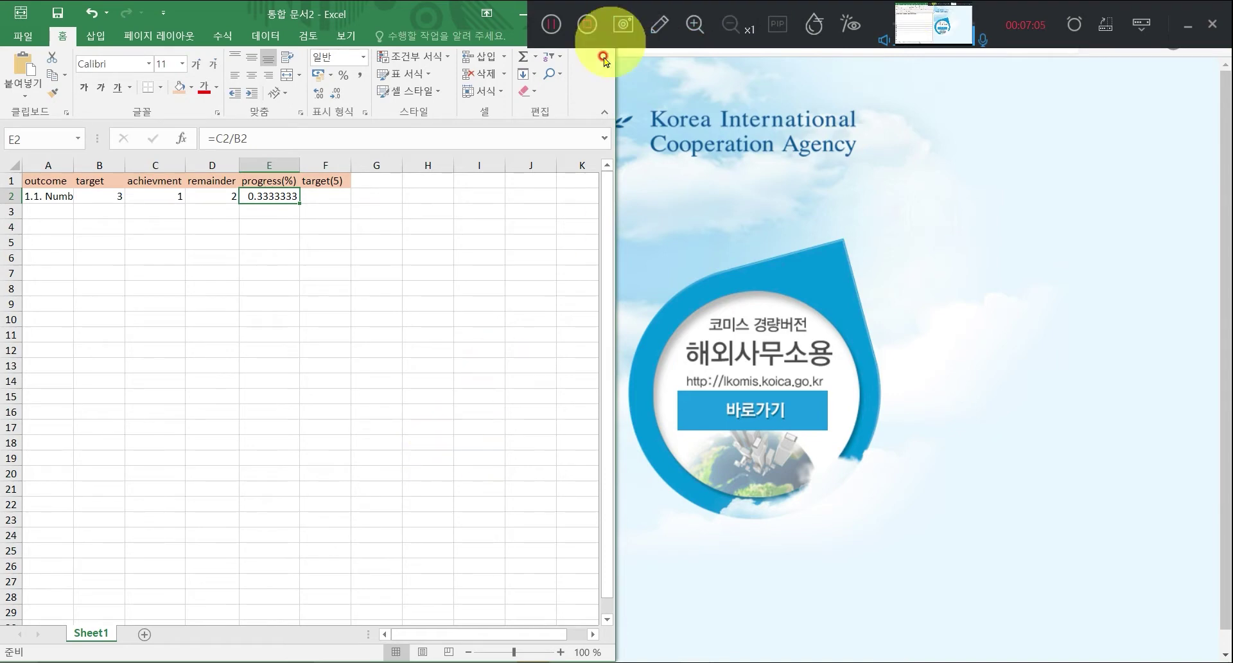
Maximise the workbook and format the progress(%) column from E2 to the last row as a percentage with 0 decimal places.
{"action": "left_click", "coordinate": [413, 19]}
{"action": "double_click", "coordinate": [413, 19]}
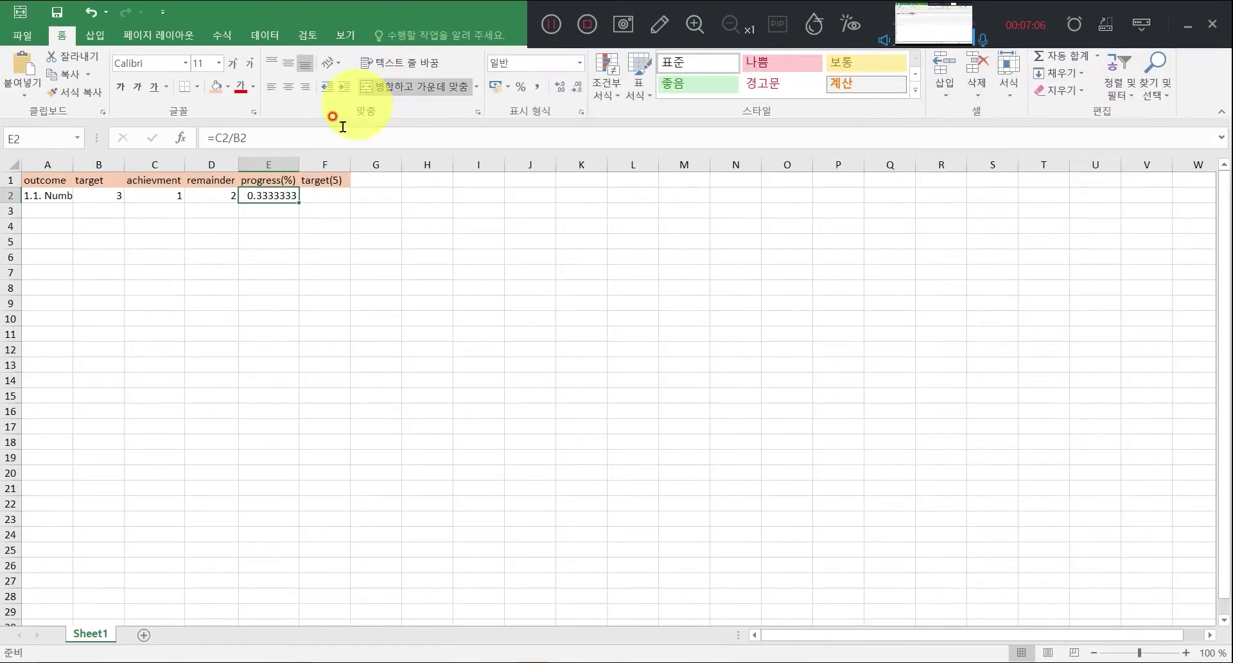
{"action": "left_click", "coordinate": [273, 162]}
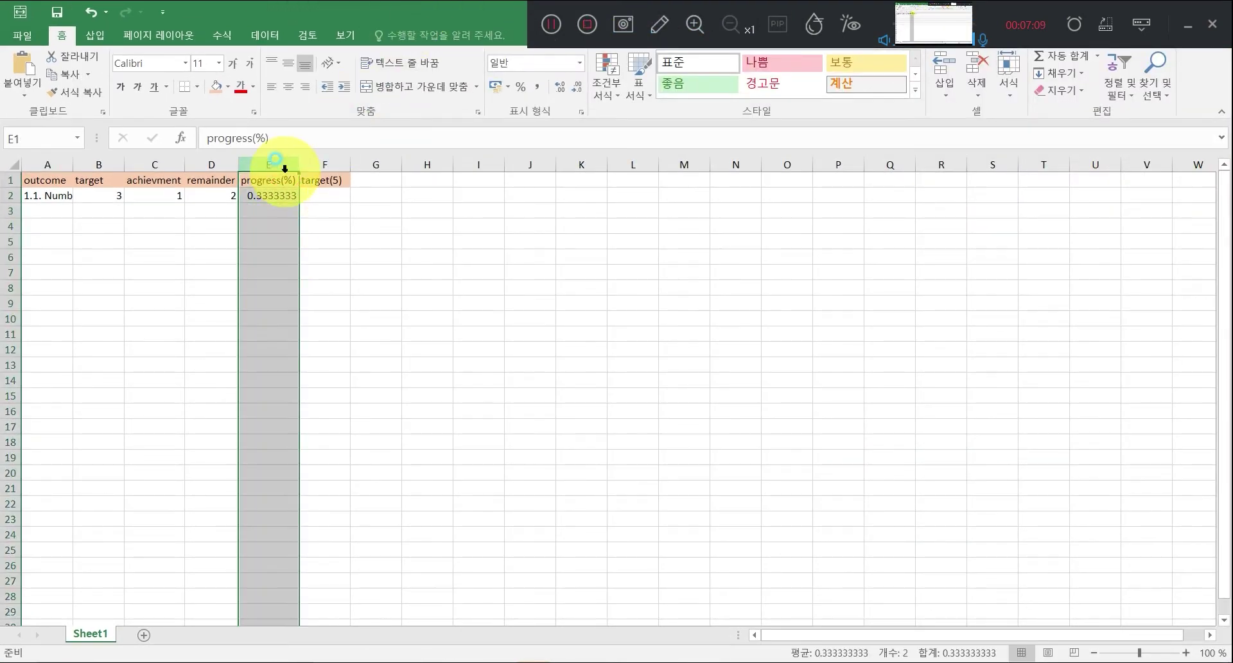
{"action": "left_click", "coordinate": [277, 199]}
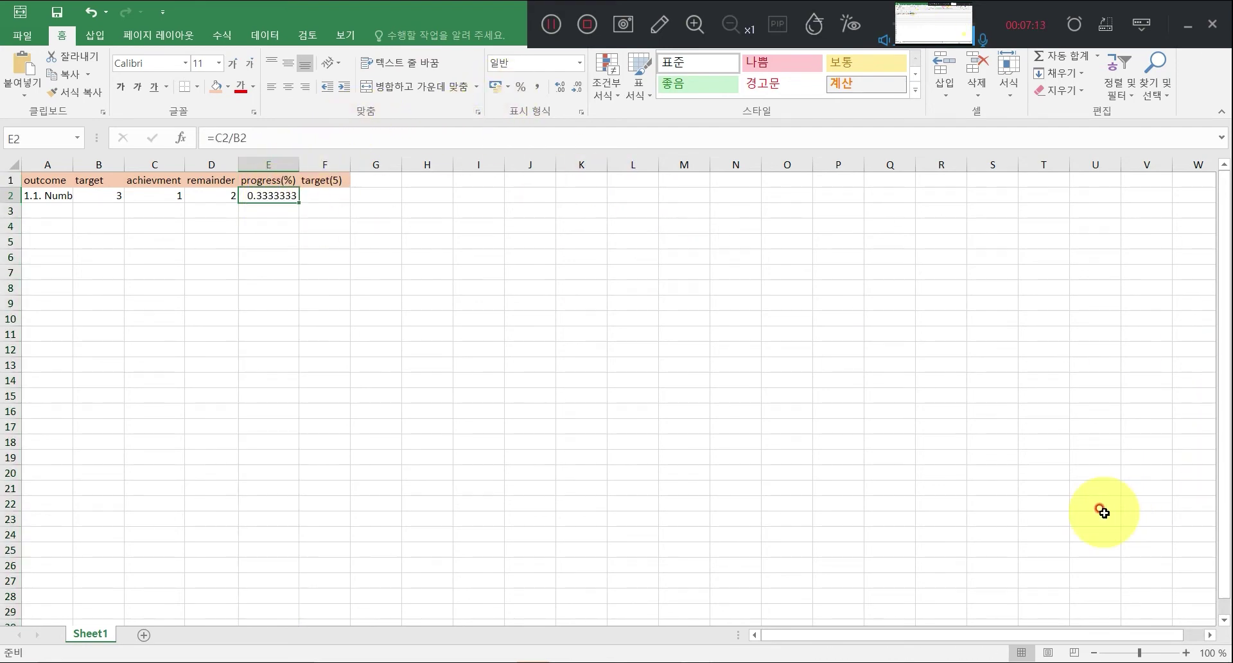
{"action": "key", "text": "ctrl+shift+Down"}
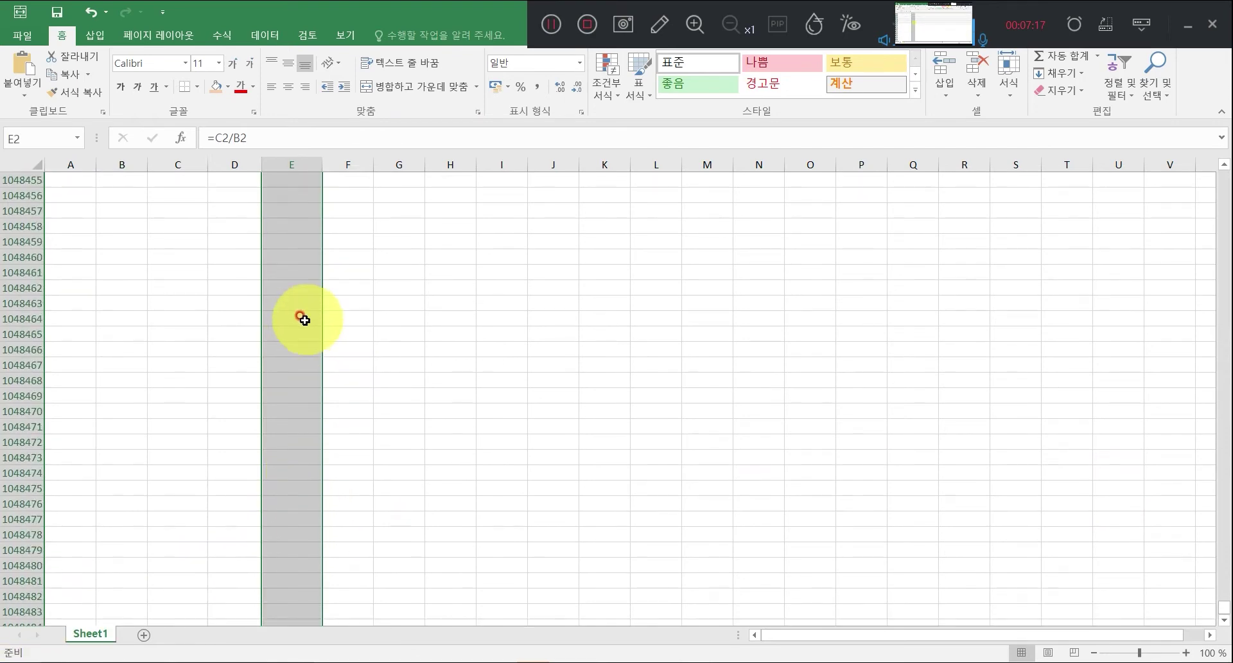
{"action": "scroll", "coordinate": [330, 282], "scroll_direction": "up", "scroll_amount": 20}
{"action": "scroll", "coordinate": [341, 270], "scroll_direction": "up", "scroll_amount": 19}
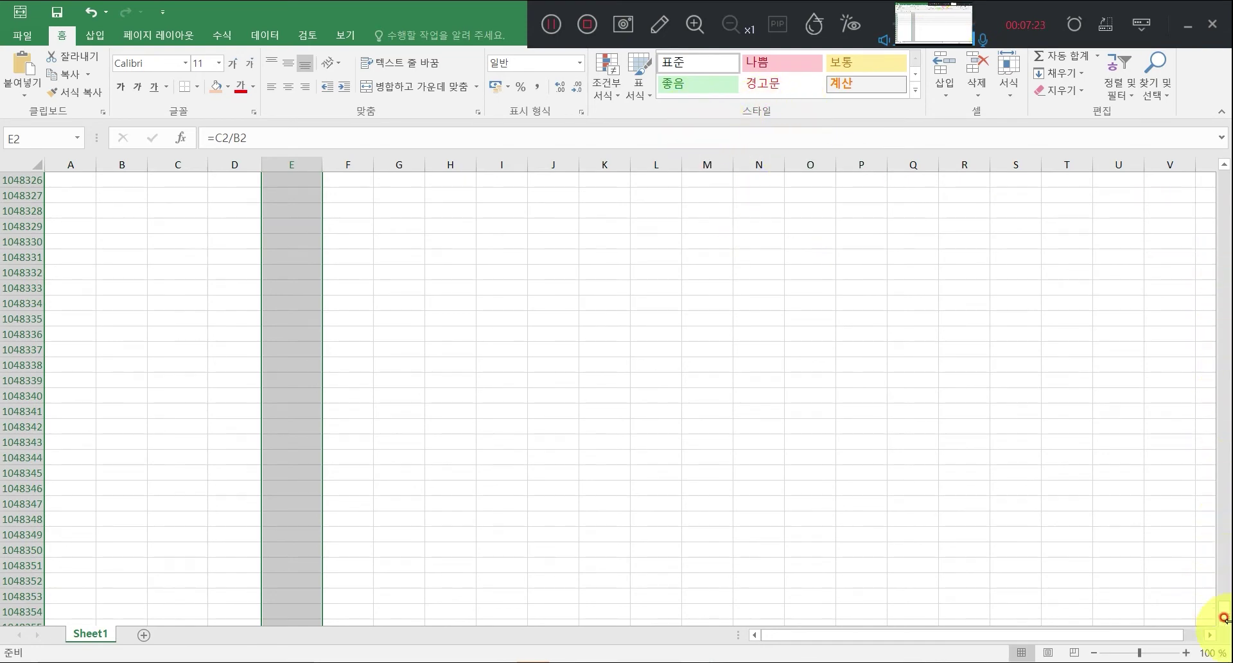
{"action": "left_click_drag", "start_coordinate": [1224, 603], "coordinate": [1213, 115]}
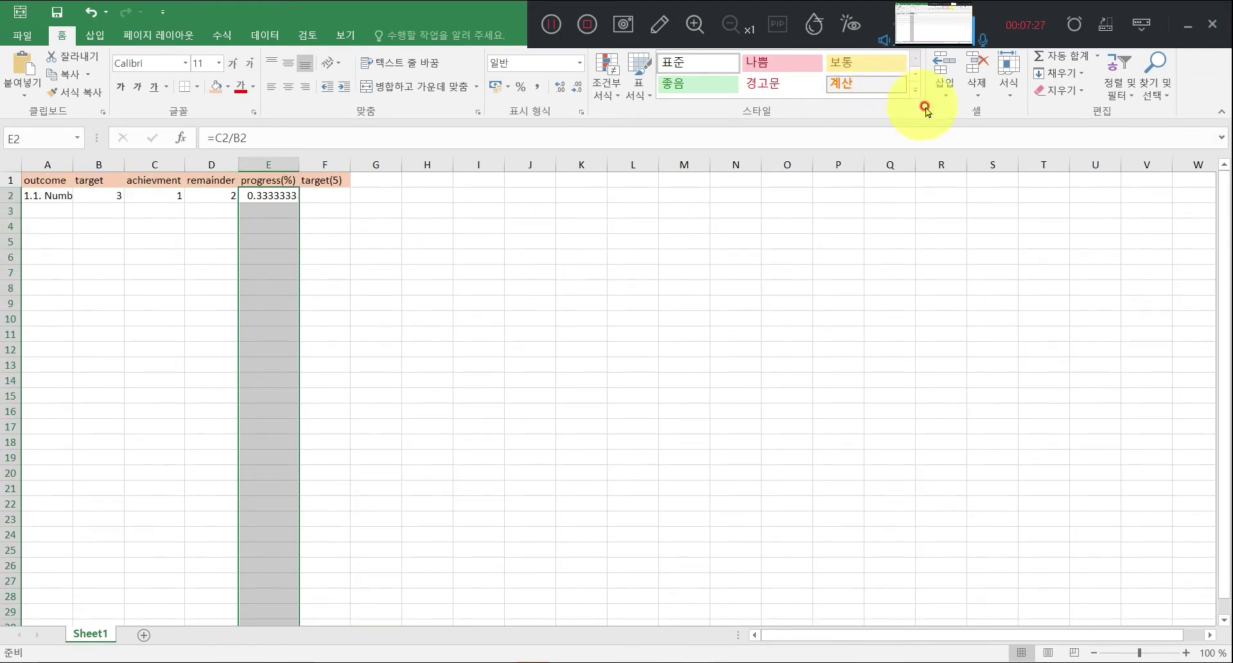
{"action": "right_click", "coordinate": [973, 106]}
{"action": "key", "text": "Escape"}
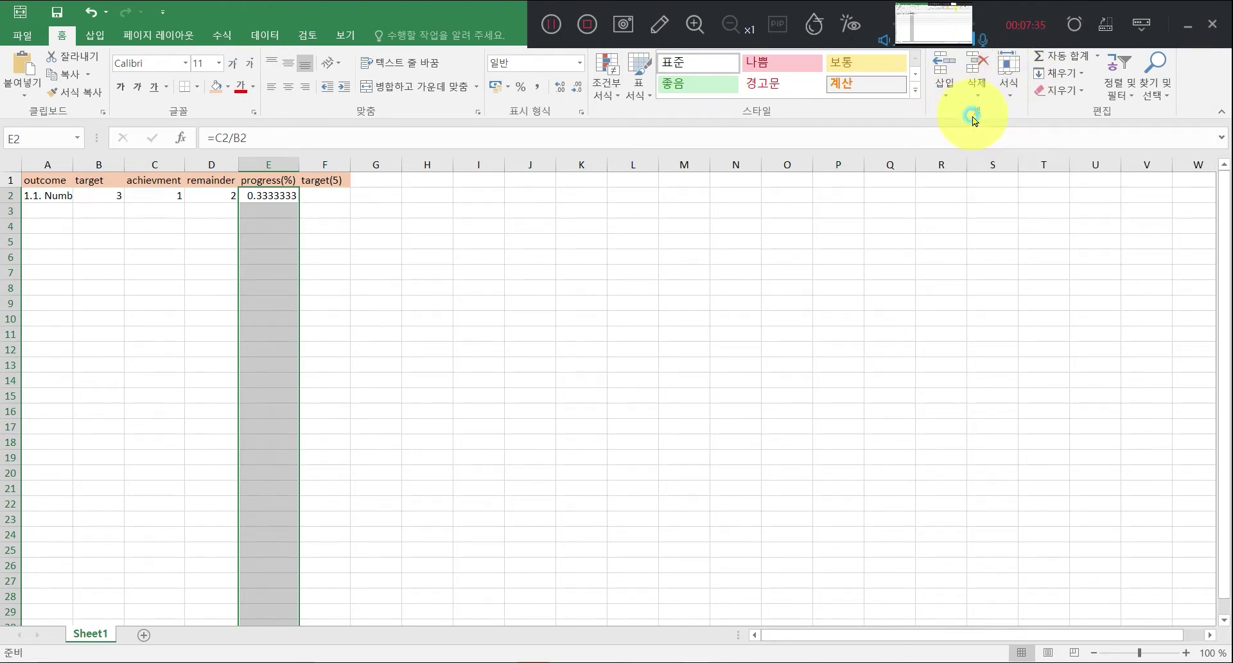
{"action": "left_click", "coordinate": [1010, 96]}
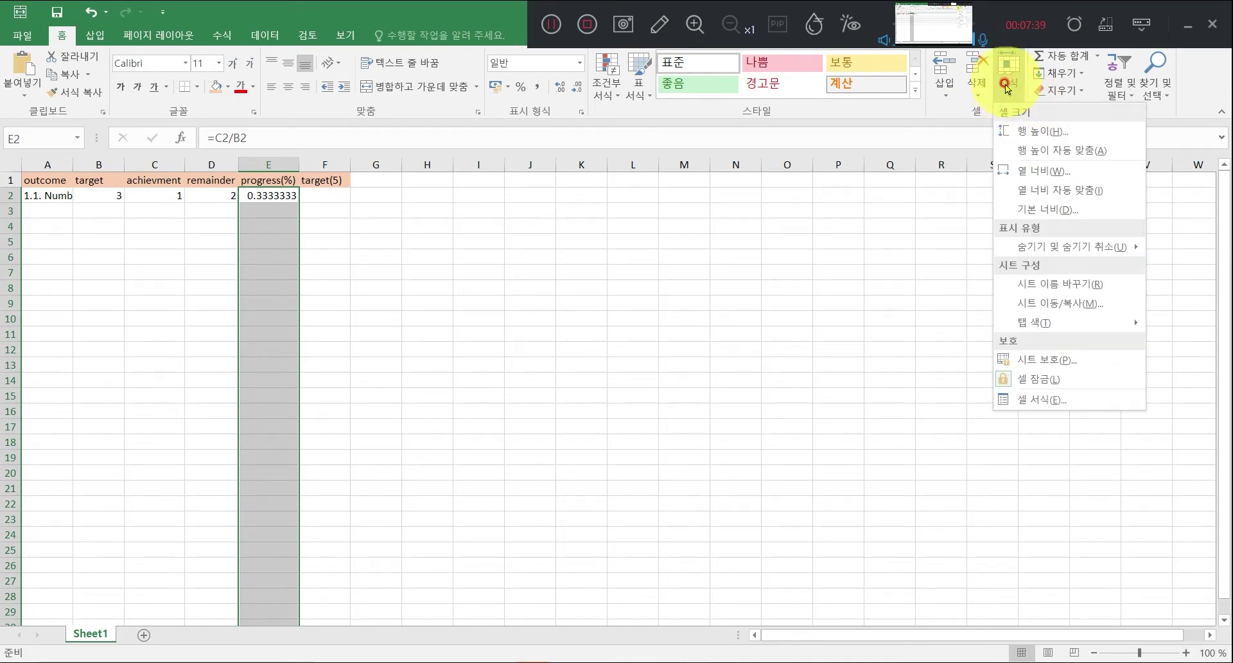
{"action": "left_click", "coordinate": [1058, 400]}
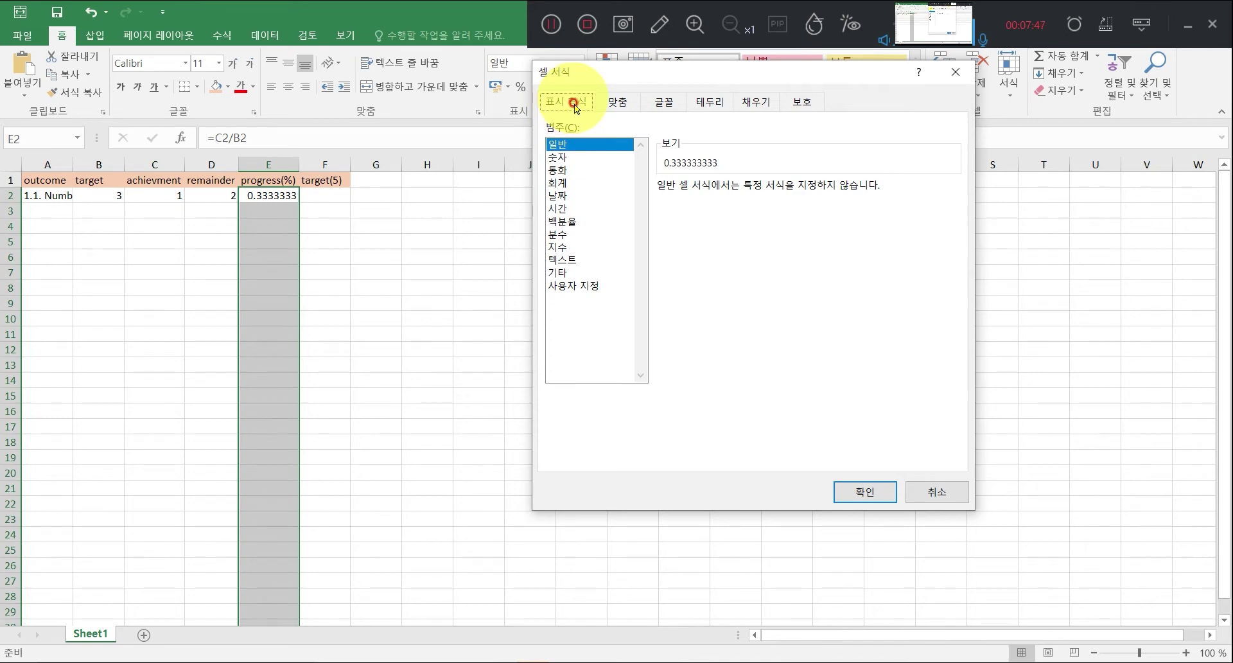
{"action": "left_click", "coordinate": [576, 222]}
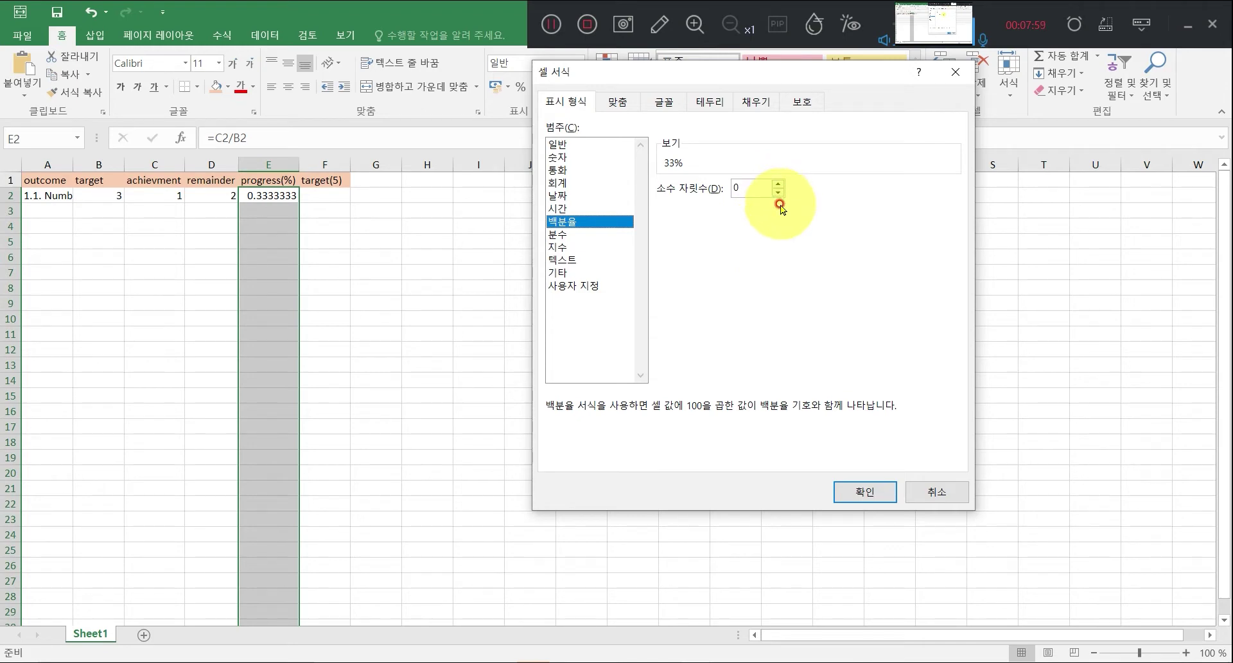
{"action": "left_click", "coordinate": [778, 184]}
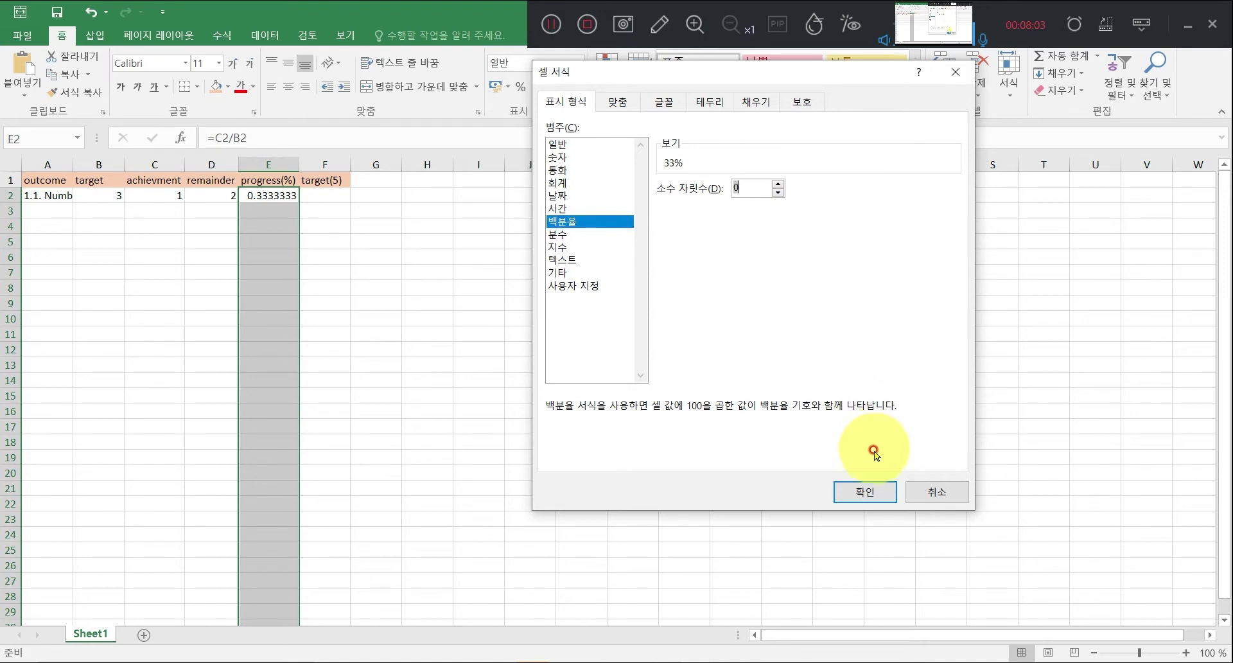
{"action": "left_click", "coordinate": [849, 490]}
{"action": "left_click", "coordinate": [264, 197]}
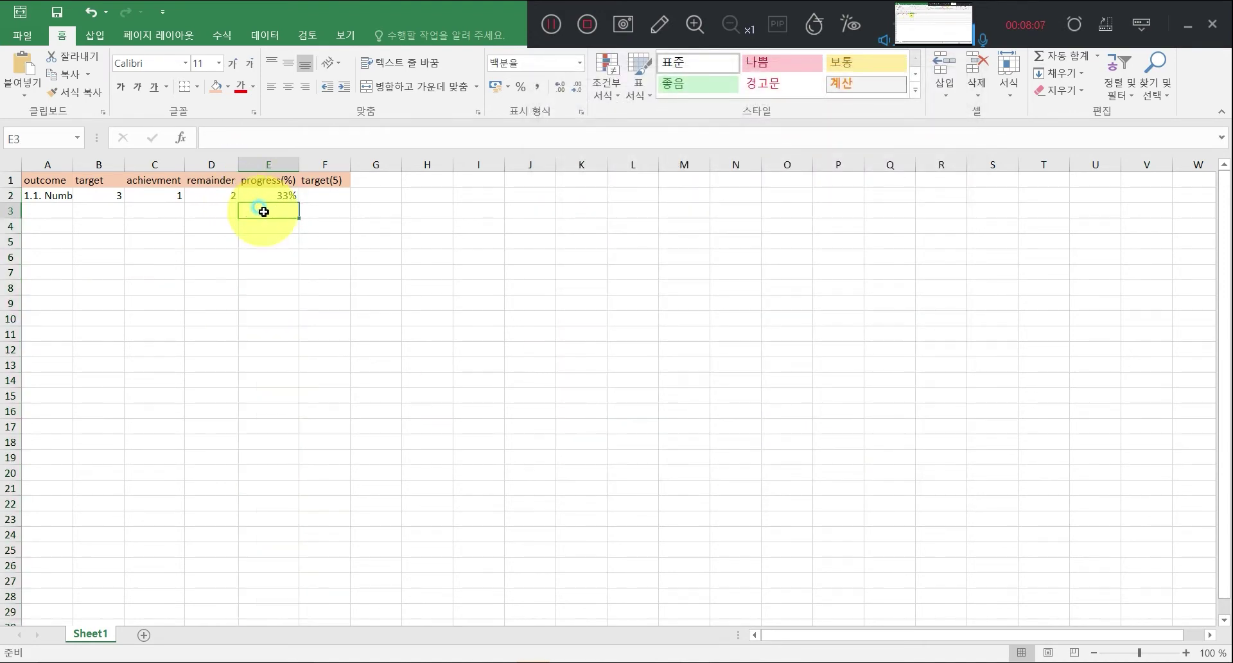
{"action": "left_click", "coordinate": [159, 197]}
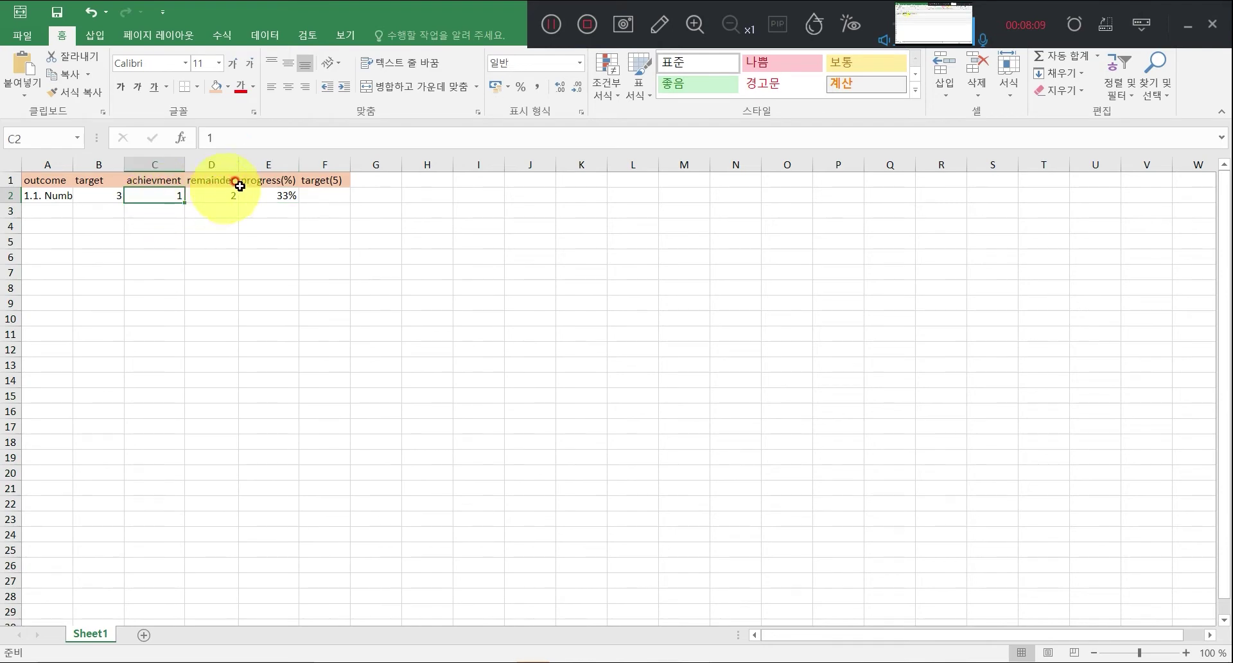
{"action": "left_click", "coordinate": [278, 192]}
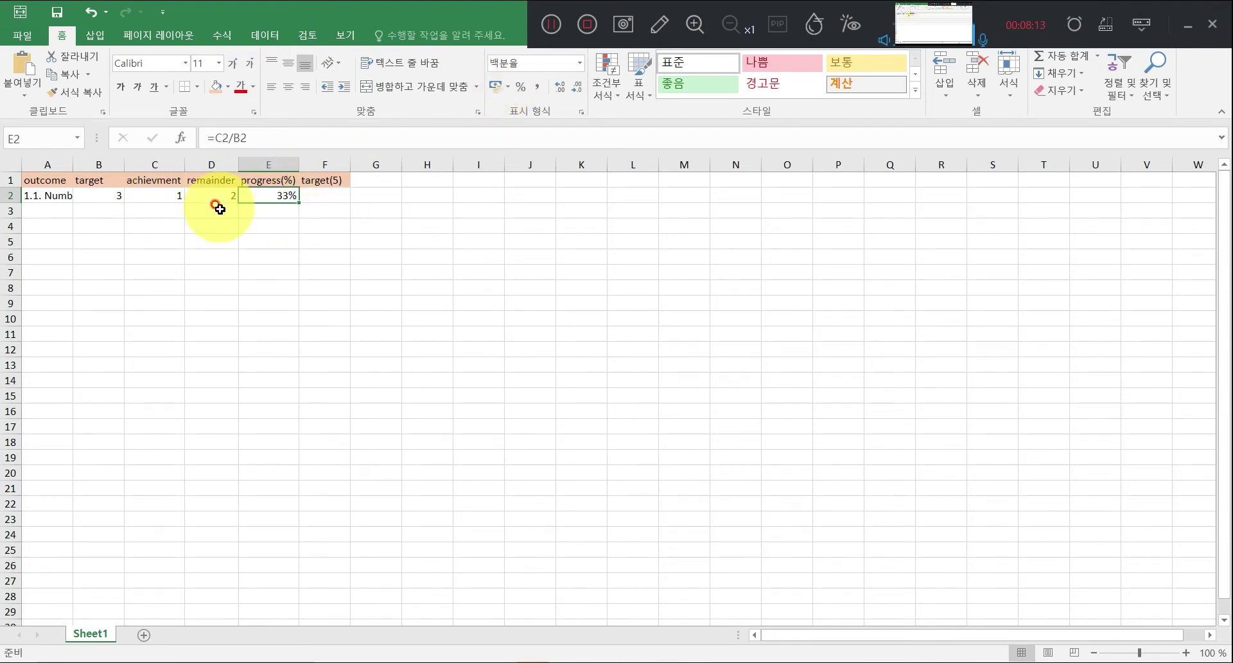
Enter 100% in cell F2 under the target(5) header and review the entry.
{"action": "left_click", "coordinate": [333, 198]}
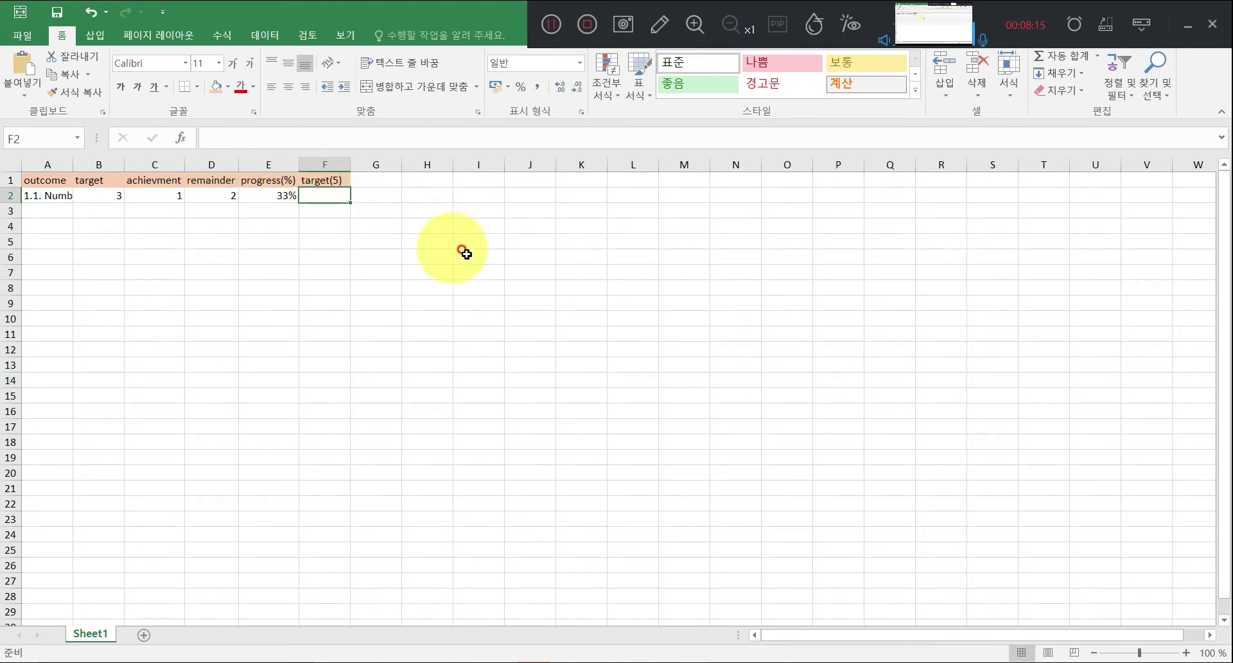
{"action": "type", "text": "100%"}
{"action": "key", "text": "ctrl+Return"}
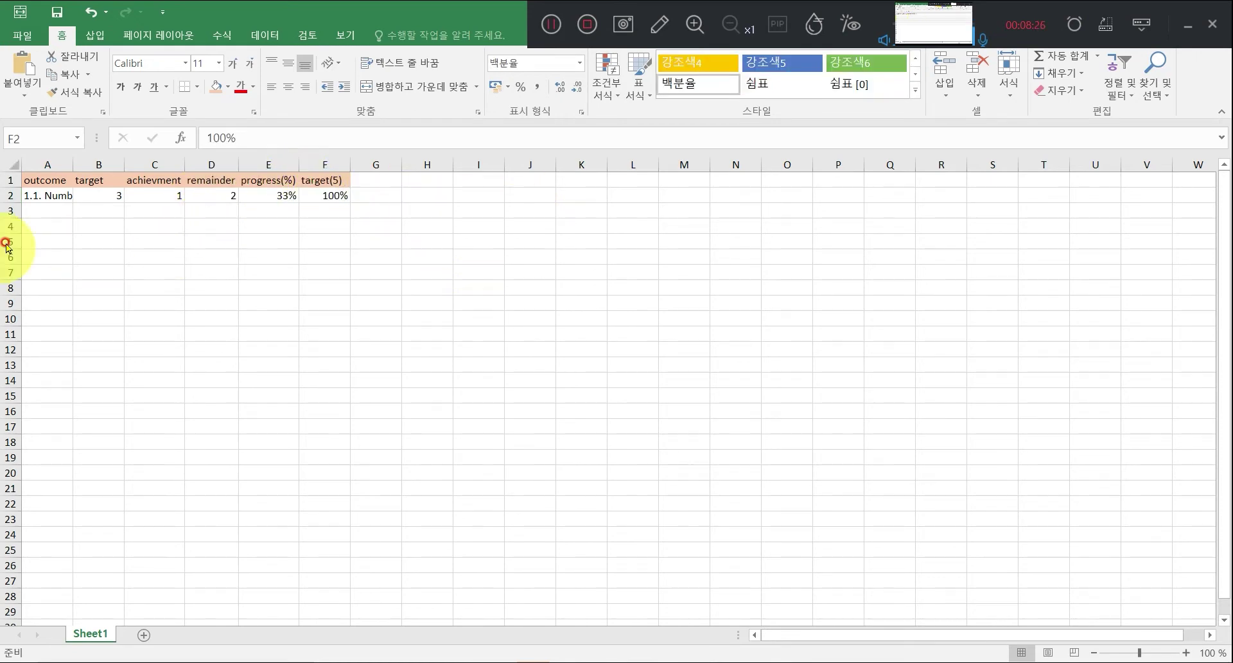
{"action": "left_click", "coordinate": [333, 196]}
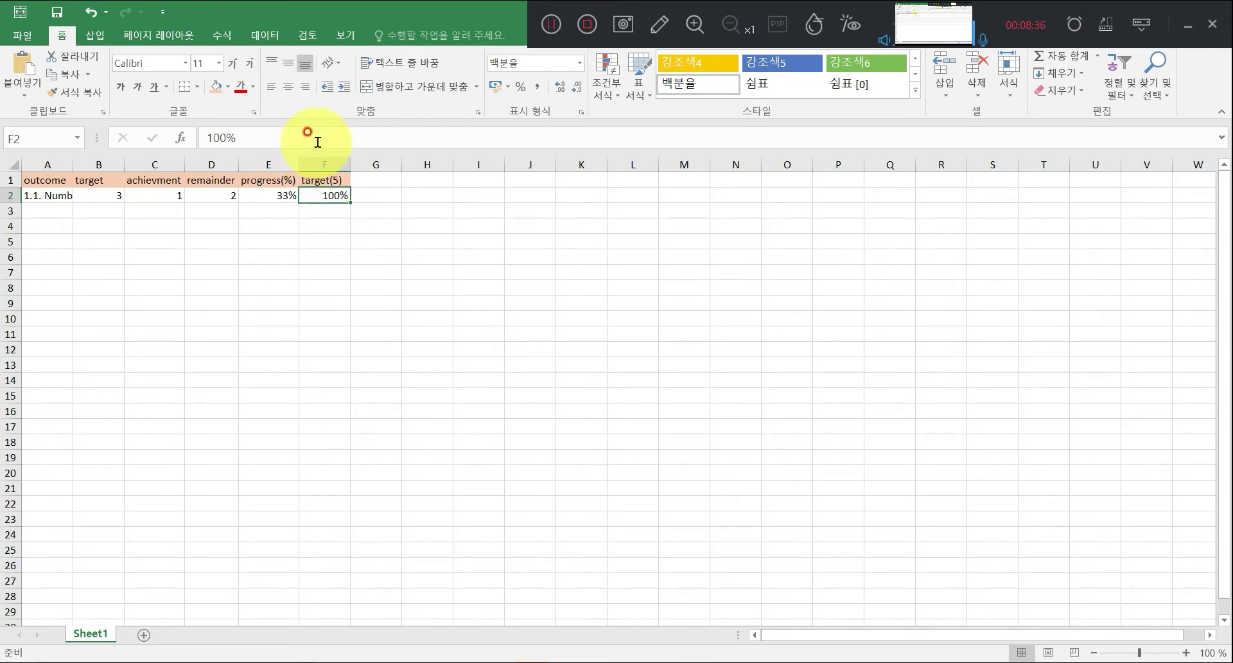
{"action": "left_click", "coordinate": [272, 140]}
{"action": "left_click_drag", "start_coordinate": [272, 140], "coordinate": [96, 131]}
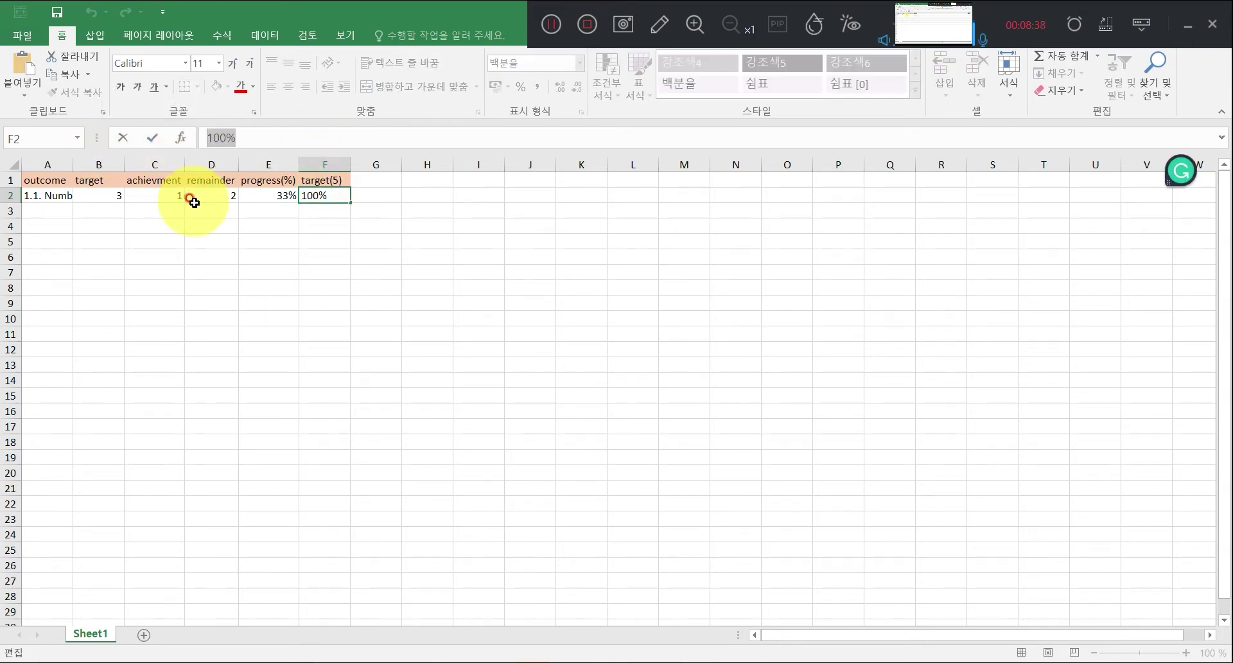
{"action": "key", "text": "Return"}
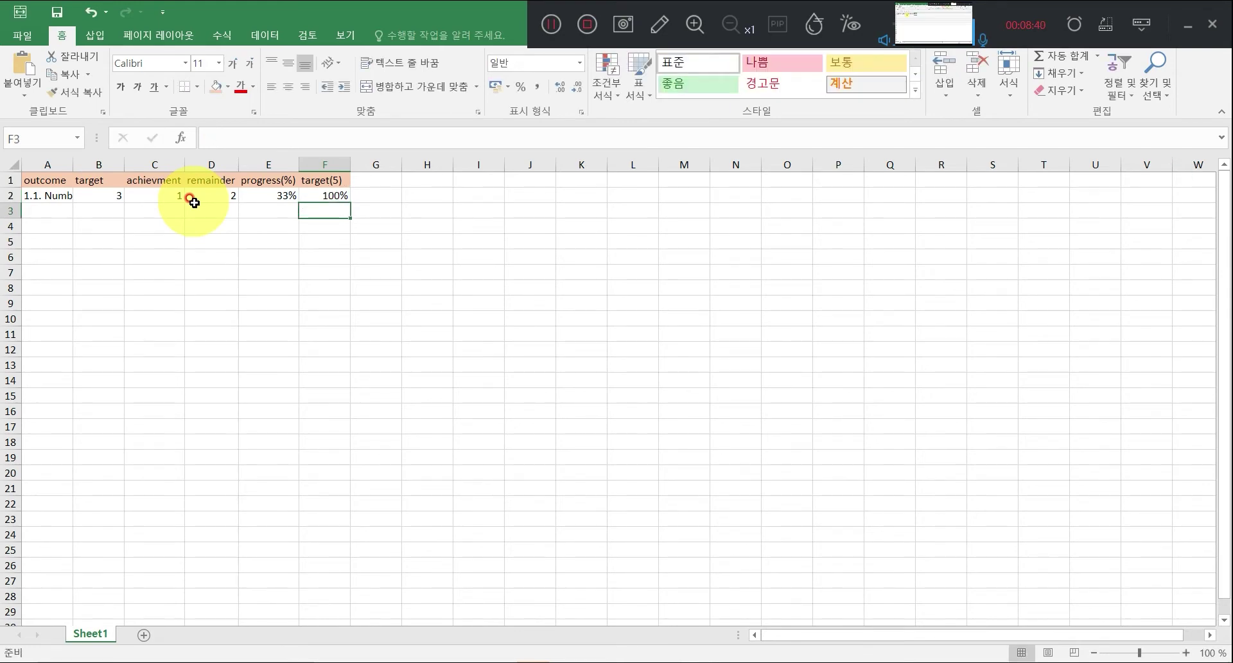
Replace the target(5) entry in cell F2 with 100, without a percent sign.
{"action": "key", "text": "Up"}
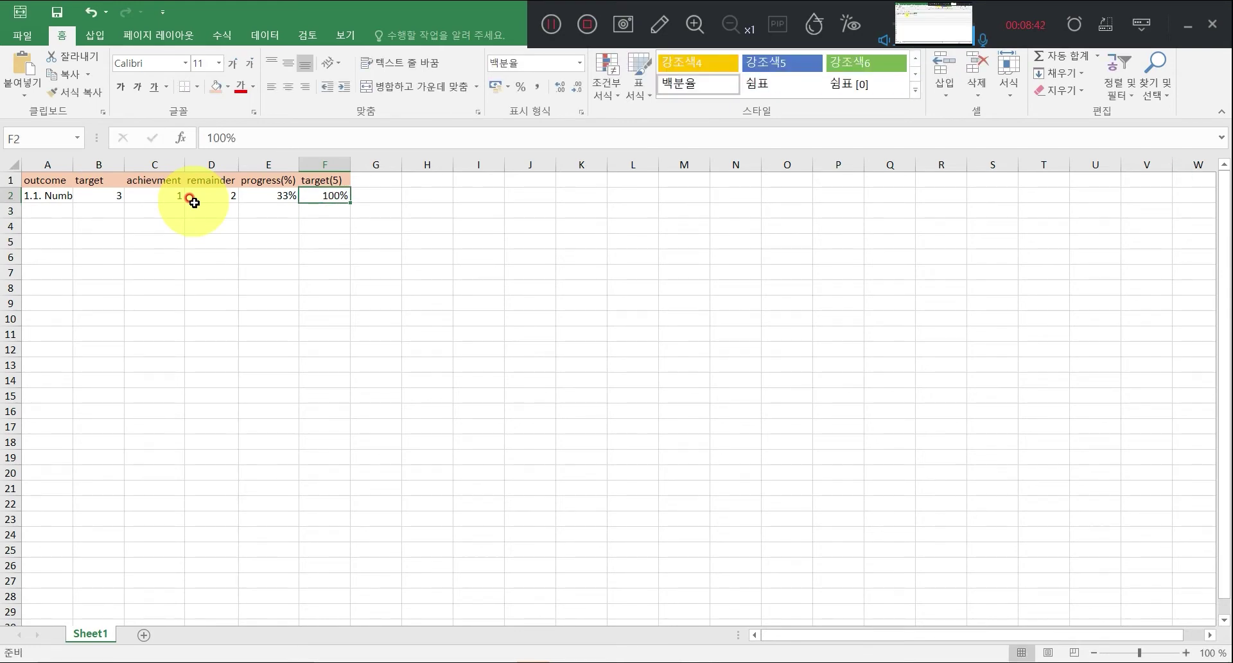
{"action": "left_click", "coordinate": [325, 193]}
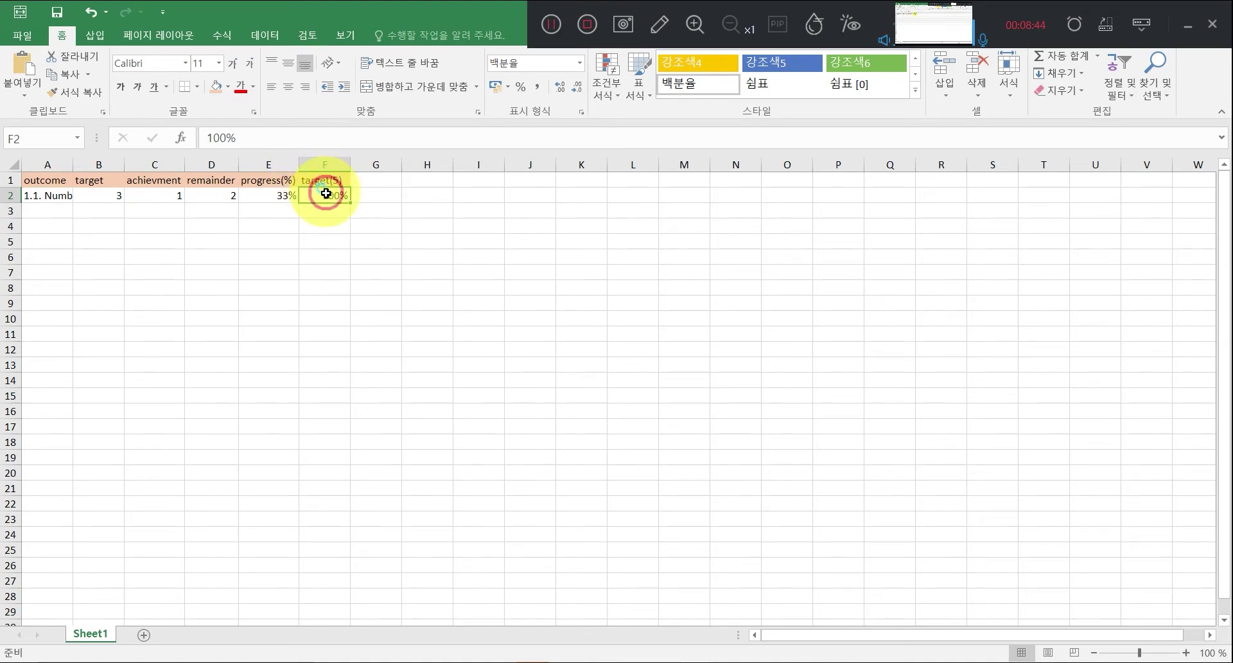
{"action": "left_click", "coordinate": [330, 186]}
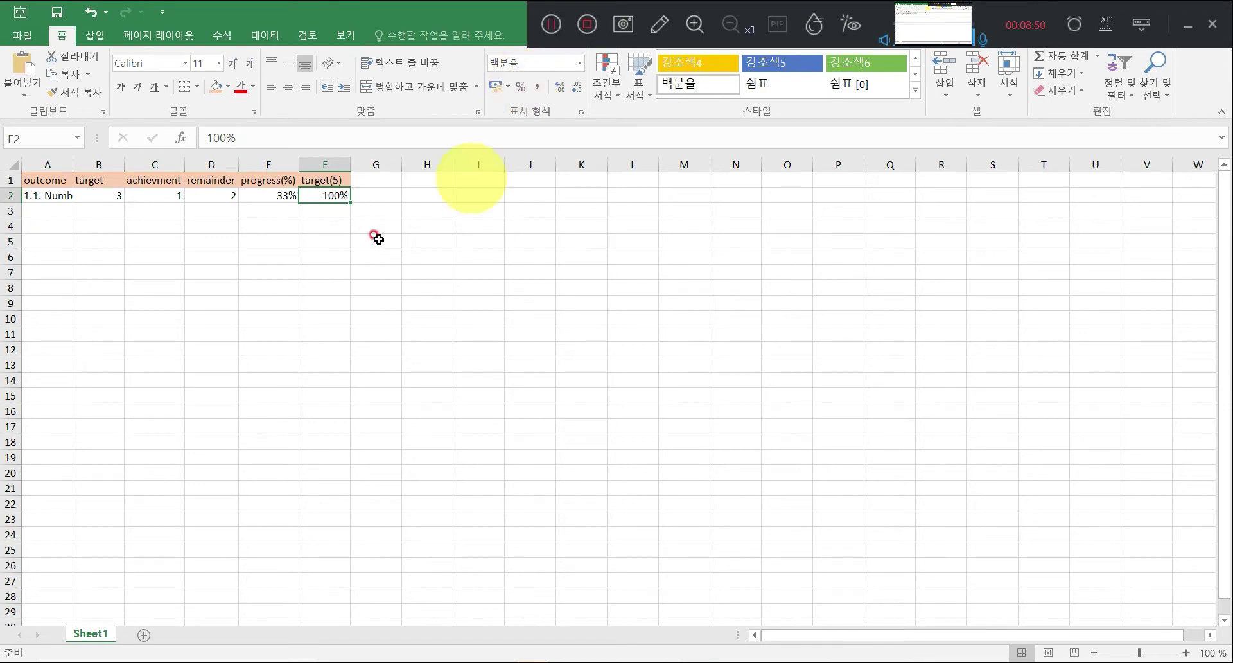
{"action": "left_click", "coordinate": [248, 140]}
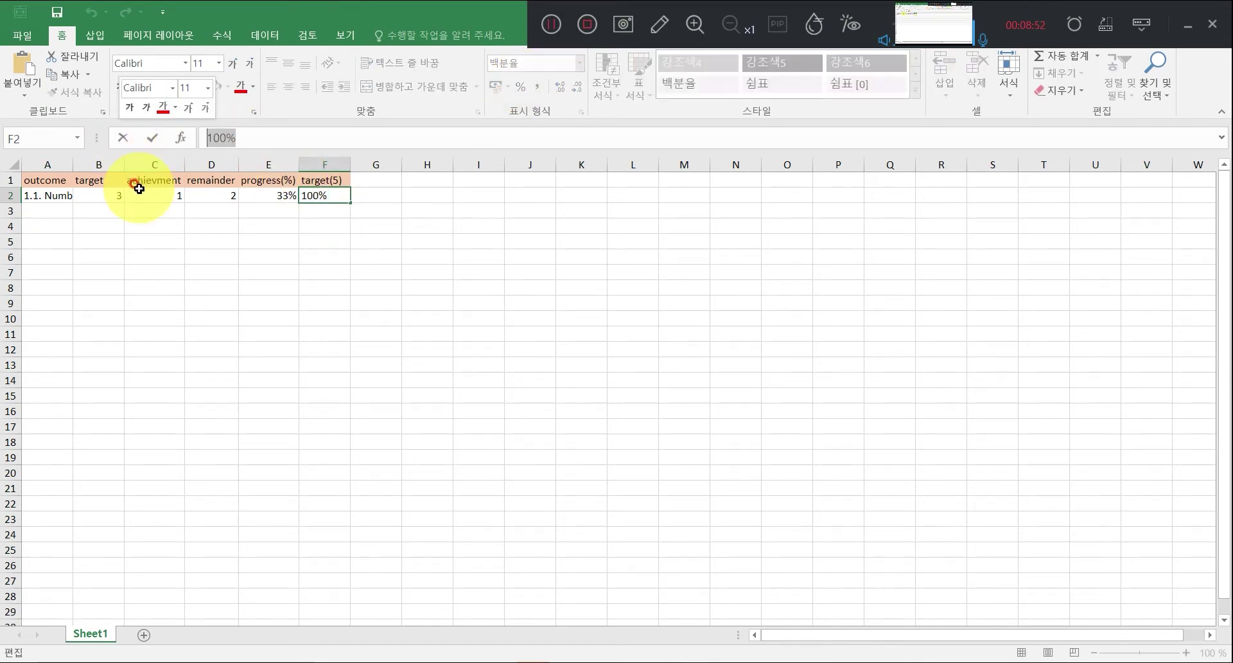
{"action": "type", "text": "1"}
{"action": "key", "text": "Return"}
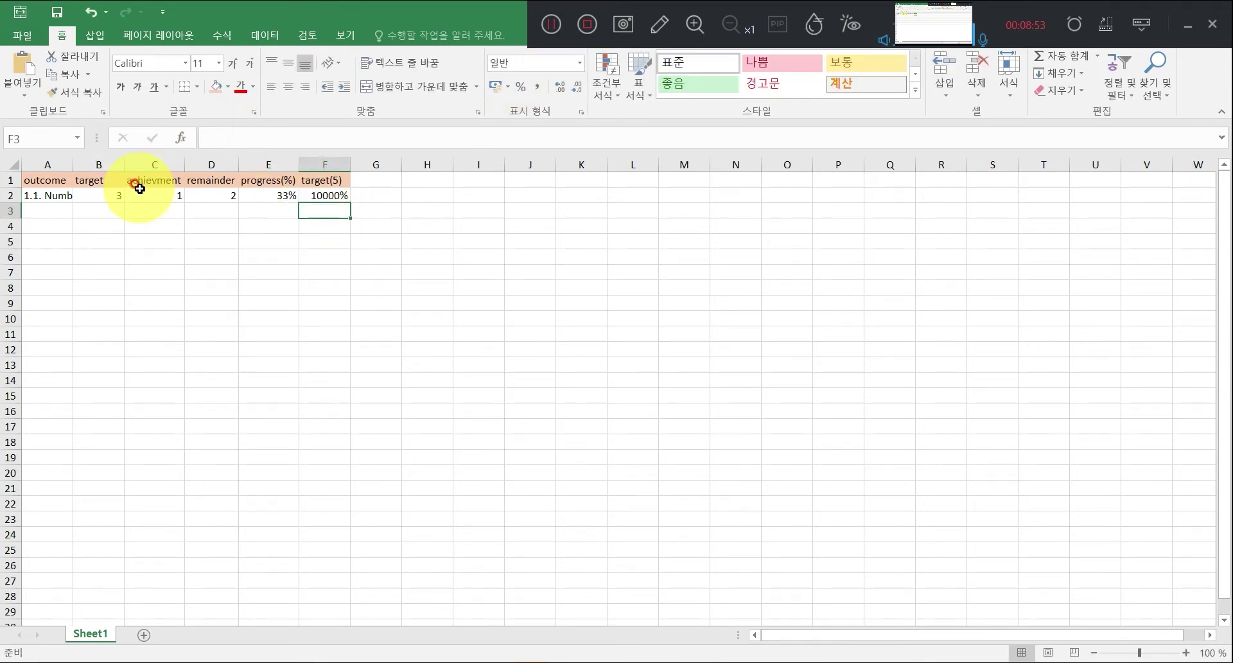
{"action": "key", "text": "Up"}
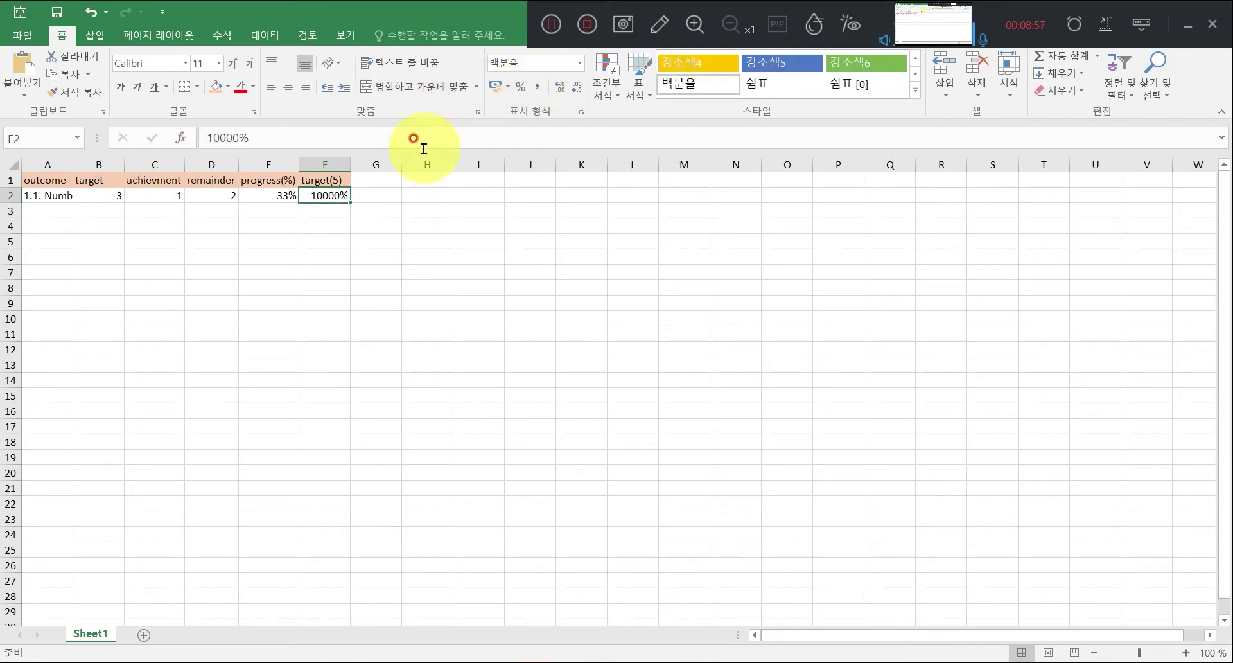
{"action": "left_click_drag", "start_coordinate": [317, 136], "coordinate": [27, 129]}
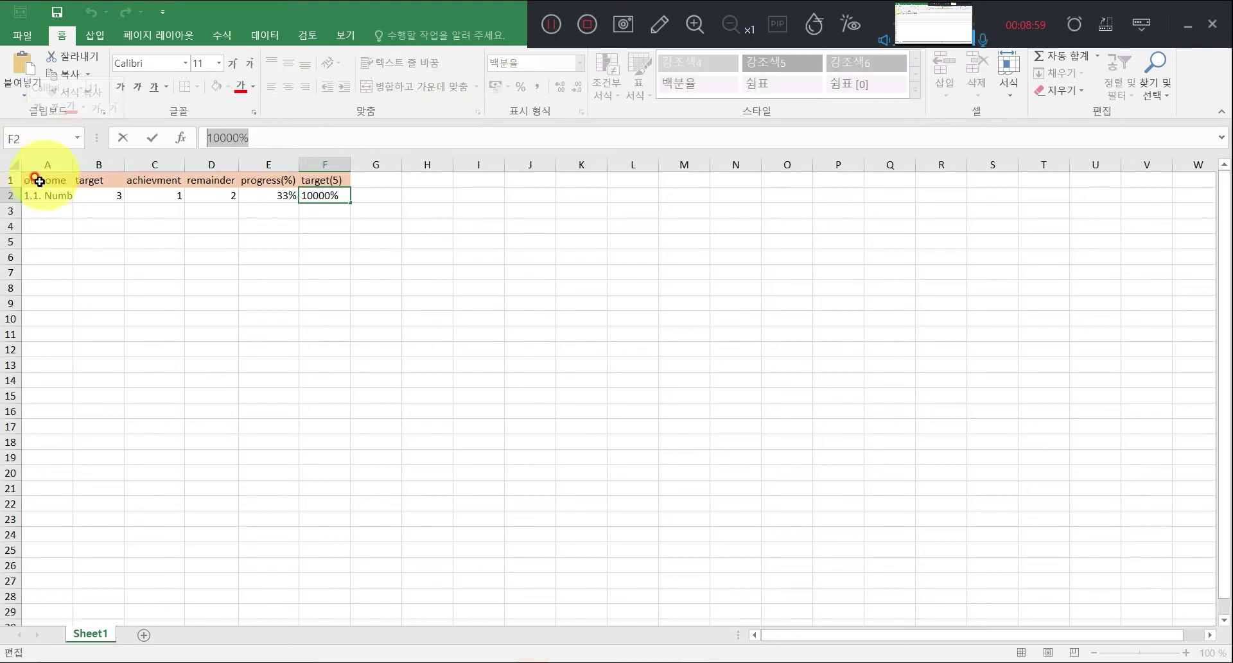
{"action": "type", "text": "10"}
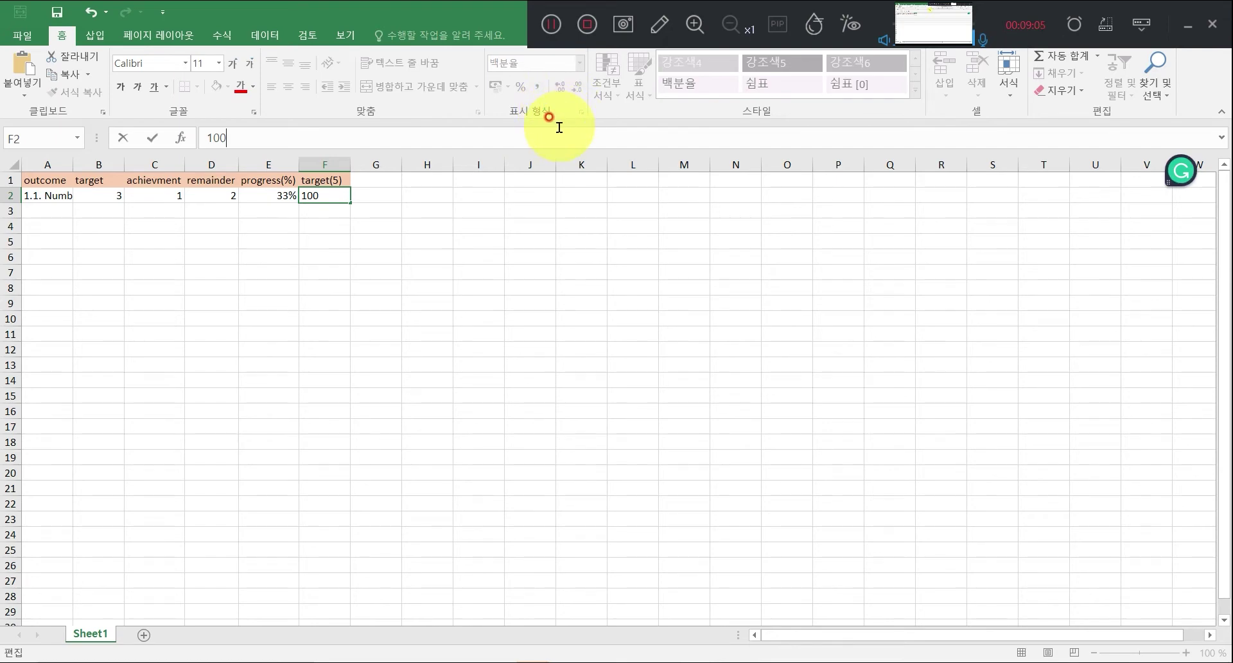
{"action": "key", "text": "Return"}
{"action": "left_click", "coordinate": [575, 66]}
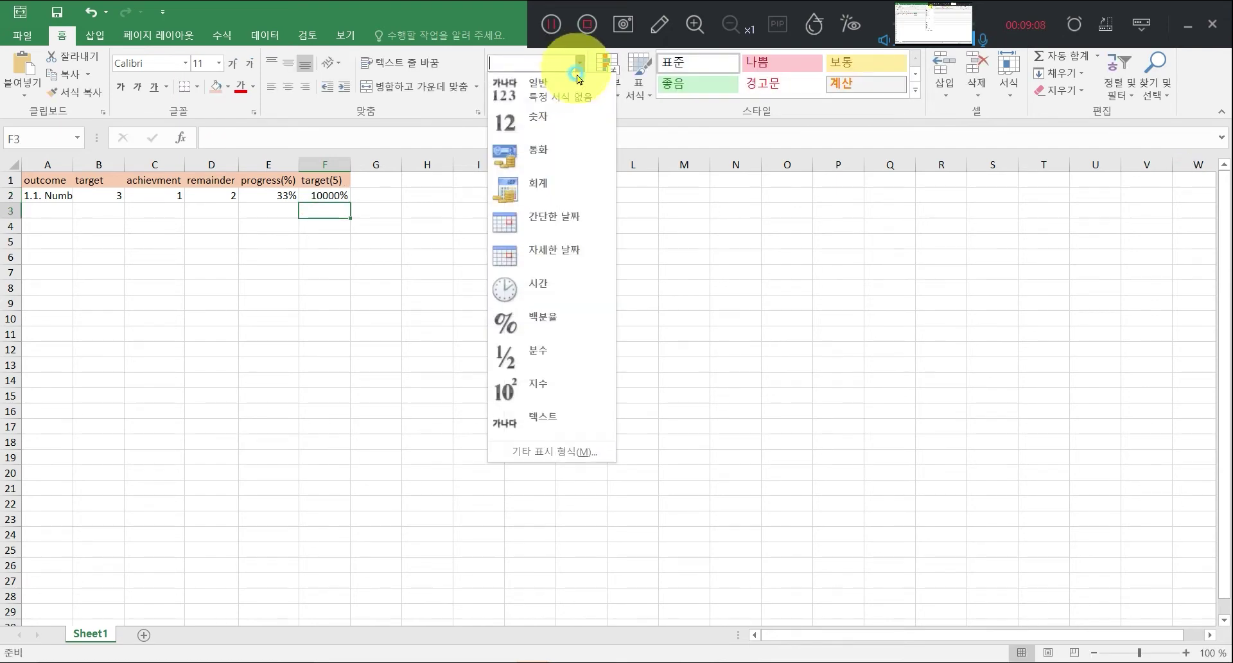
{"action": "left_click", "coordinate": [572, 115]}
{"action": "key", "text": "Down"}
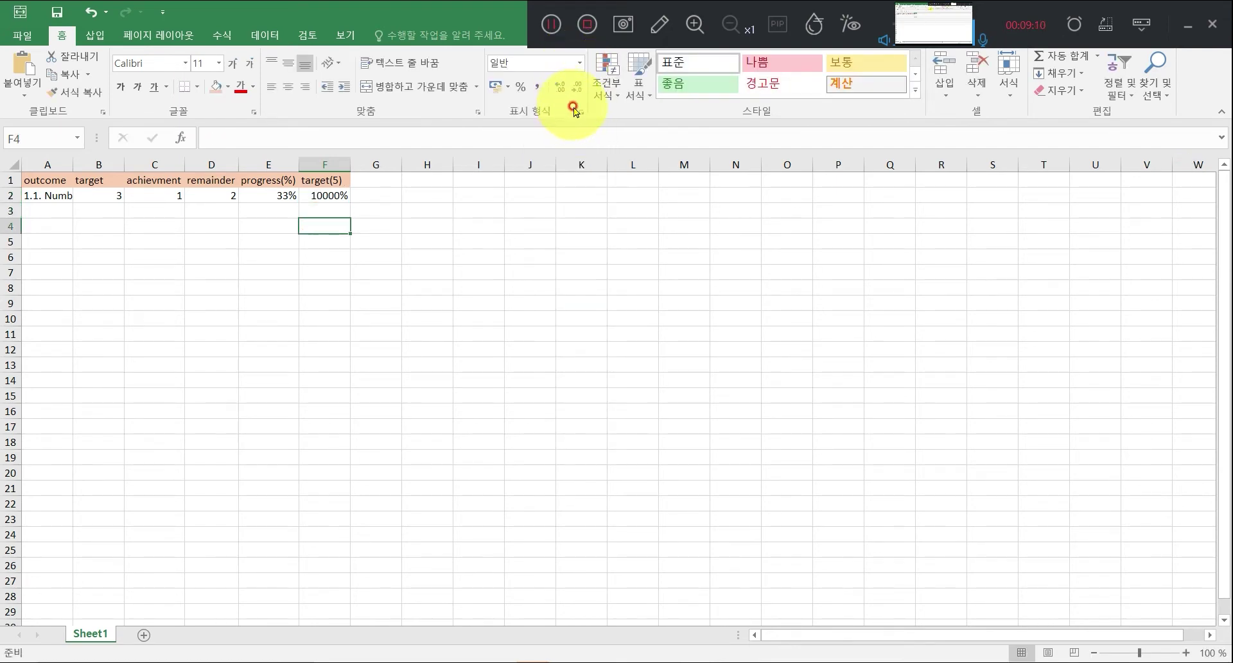
{"action": "left_click", "coordinate": [576, 114]}
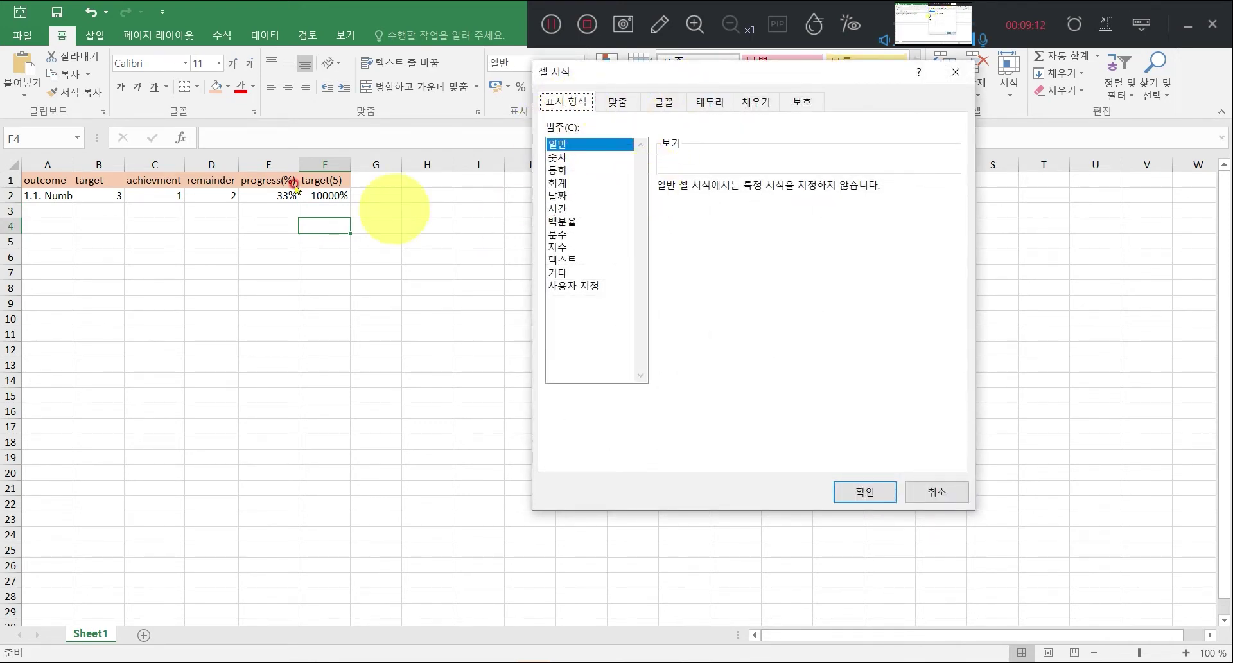
{"action": "left_click", "coordinate": [578, 285]}
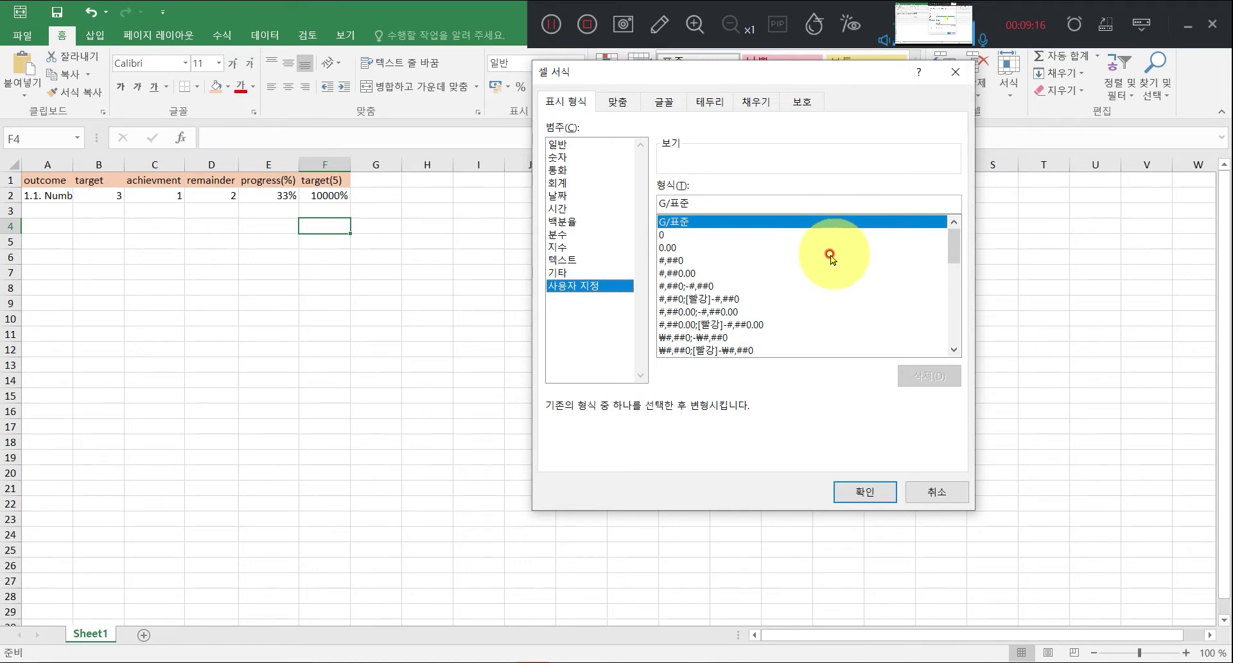
{"action": "left_click", "coordinate": [961, 69]}
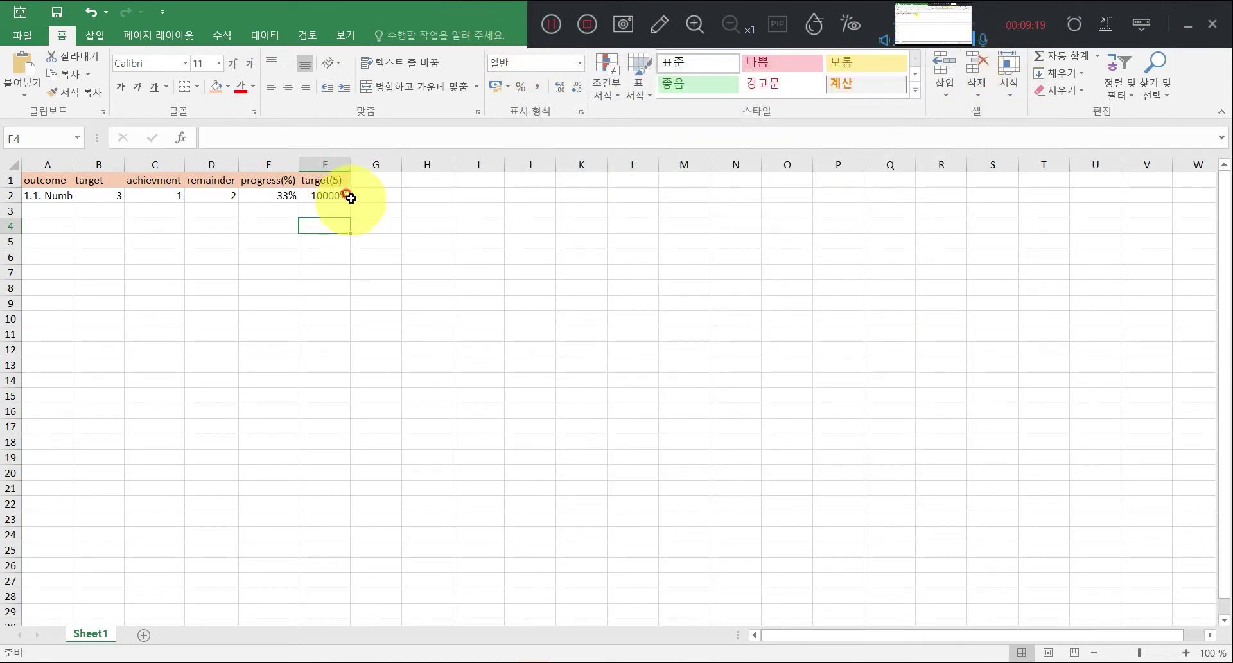
Change the target(5) value in cell F2 to 1100.
{"action": "left_click", "coordinate": [323, 196]}
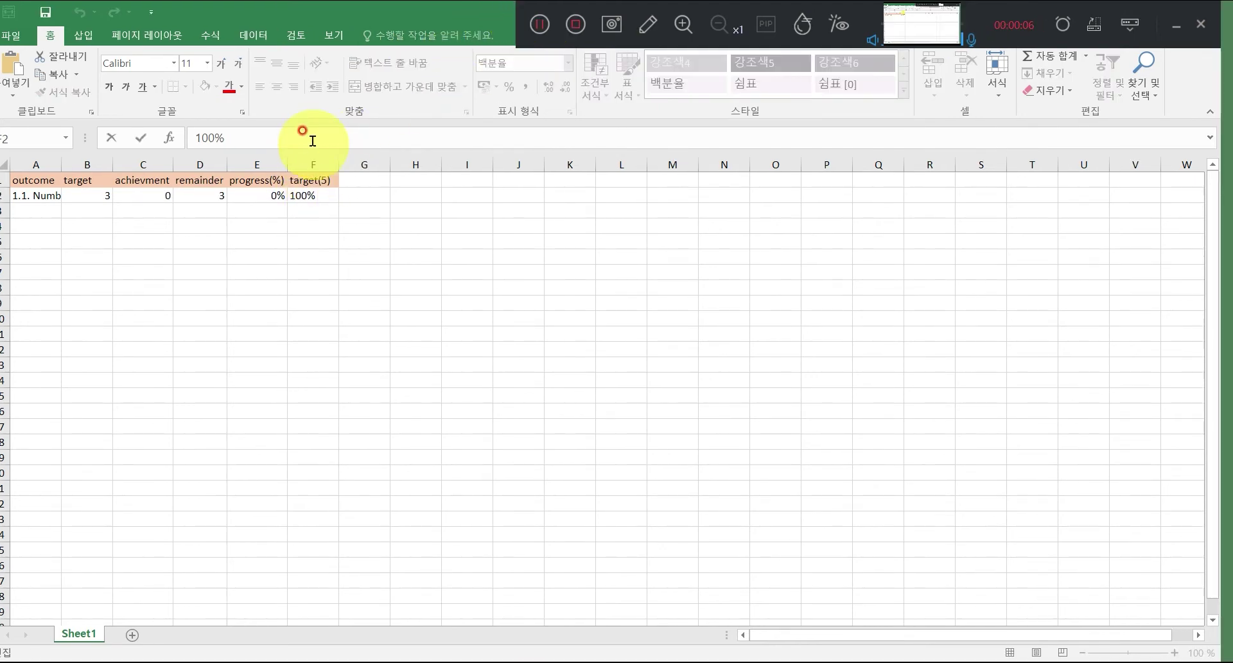
{"action": "left_click", "coordinate": [179, 138]}
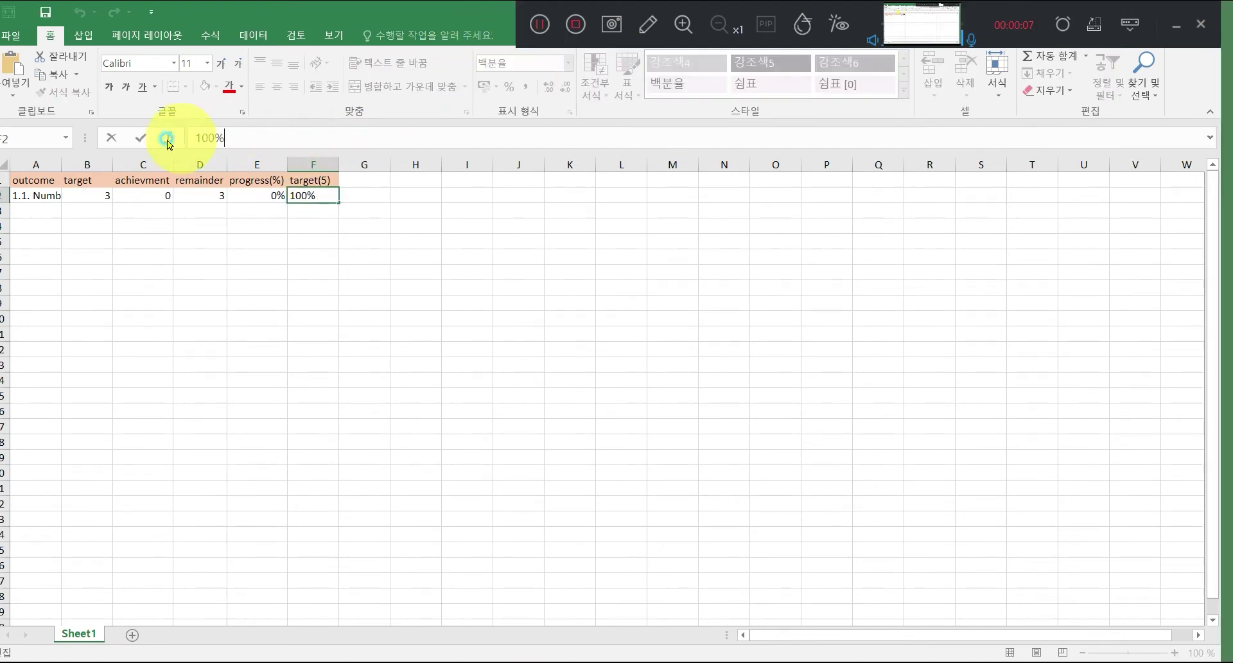
{"action": "left_click", "coordinate": [210, 172]}
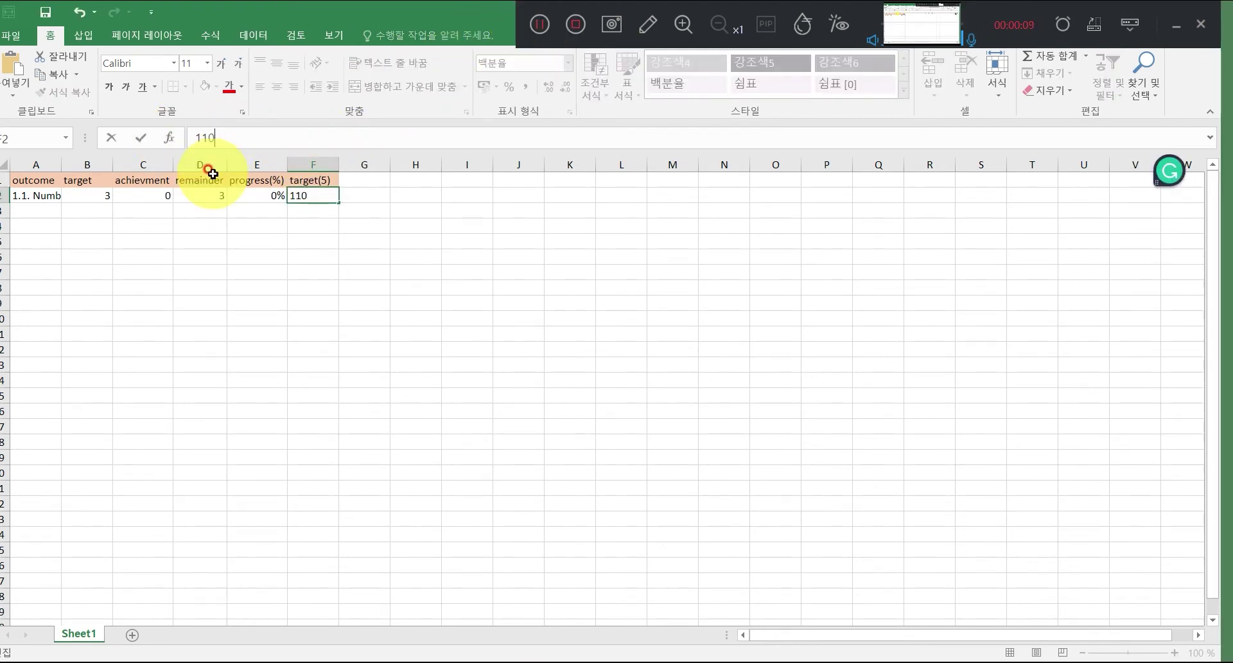
{"action": "type", "text": "0"}
{"action": "key", "text": "Return"}
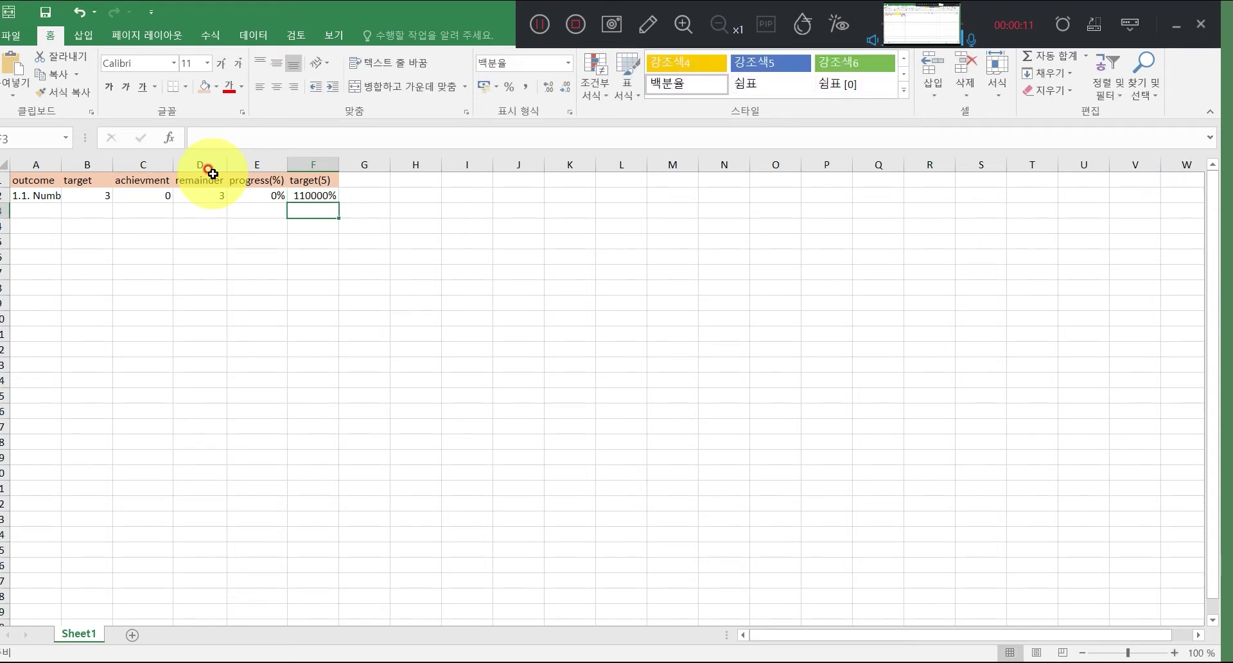
Enter 100 in cell F3, in the second data row of the target(5) column.
{"action": "left_click", "coordinate": [441, 135]}
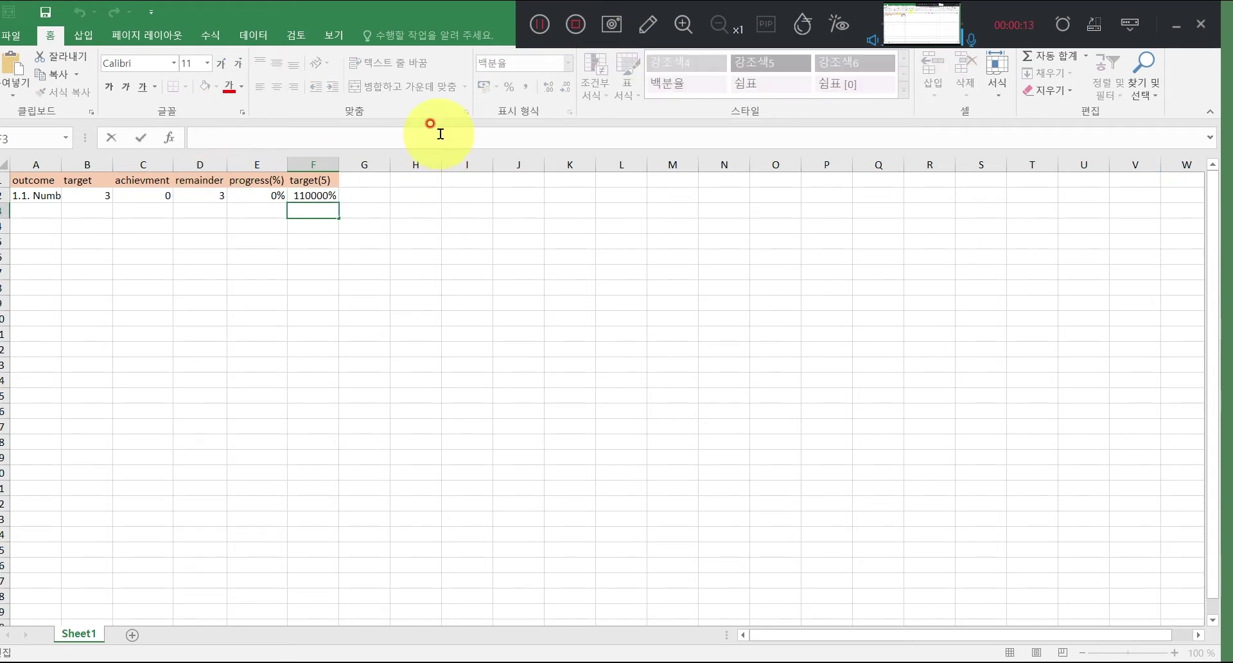
{"action": "type", "text": "410"}
{"action": "type", "text": "0"}
{"action": "key", "text": "BackSpace"}
{"action": "key", "text": "BackSpace"}
{"action": "key", "text": "BackSpace"}
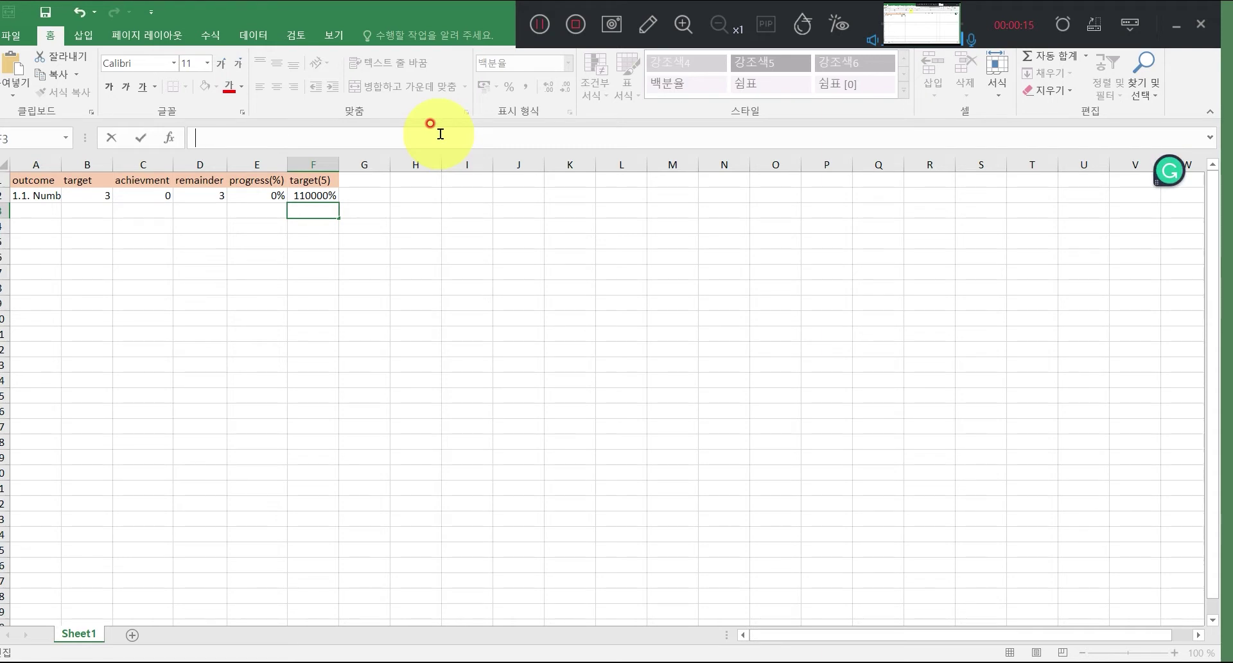
{"action": "type", "text": "00"}
{"action": "key", "text": "Return"}
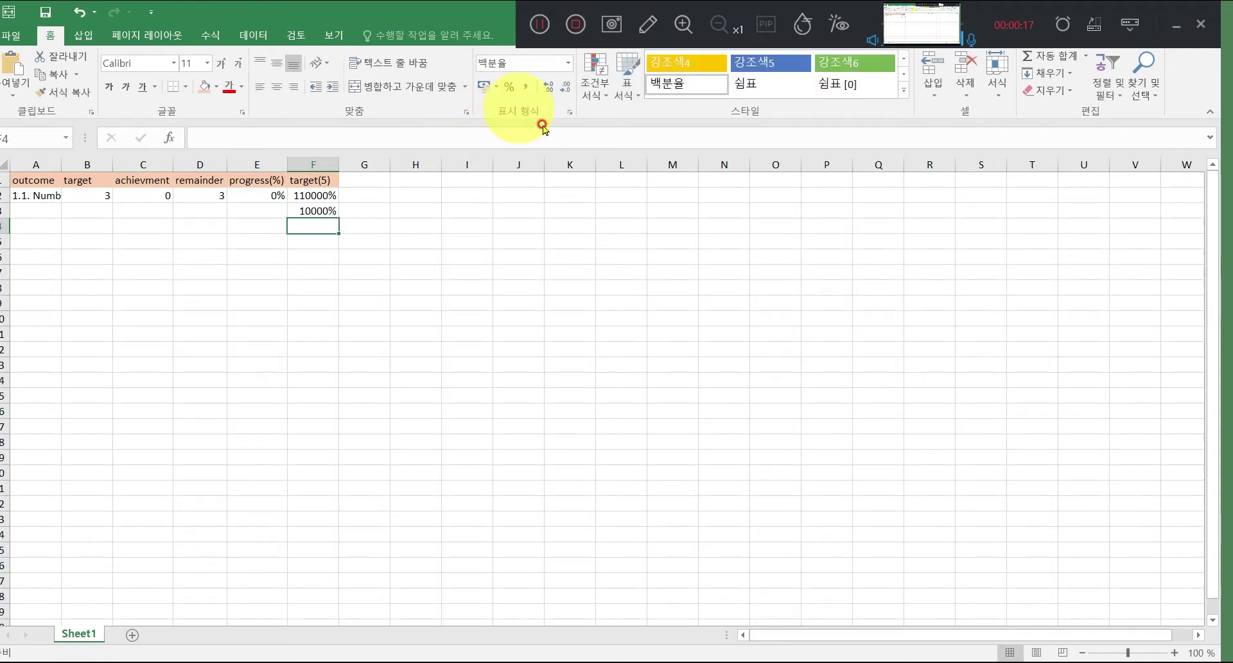
Apply the Number (숫자) format to the whole target(5) column F.
{"action": "left_click", "coordinate": [331, 210]}
{"action": "left_click", "coordinate": [321, 195]}
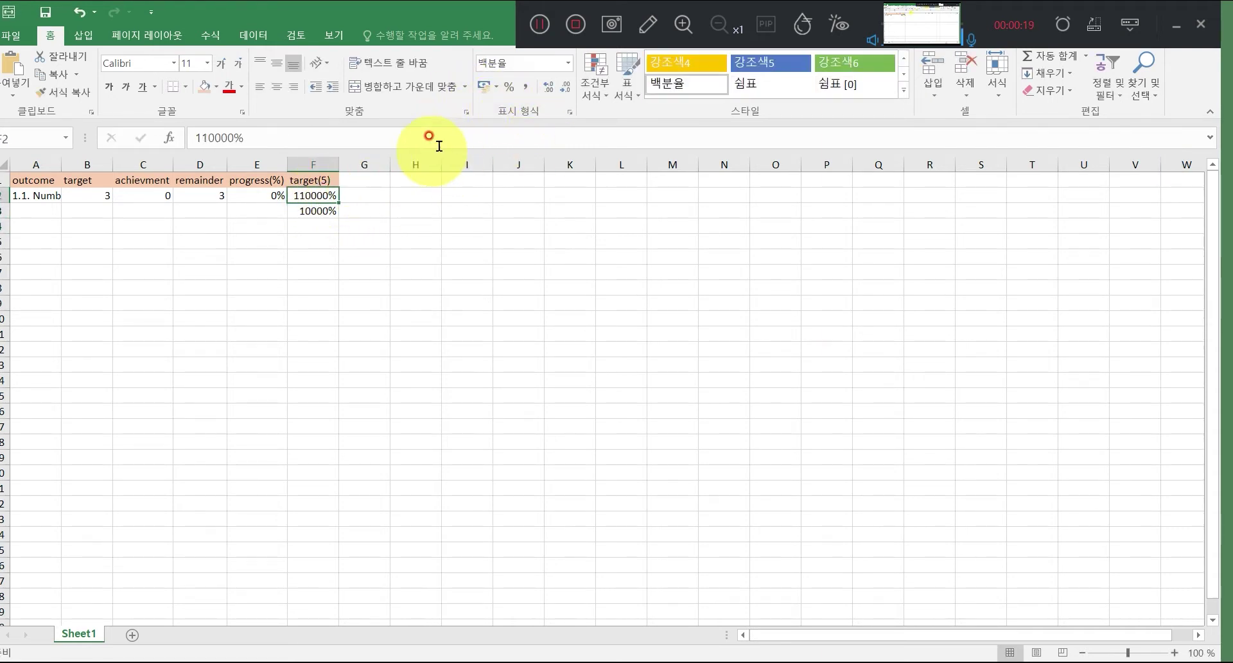
{"action": "left_click", "coordinate": [314, 161]}
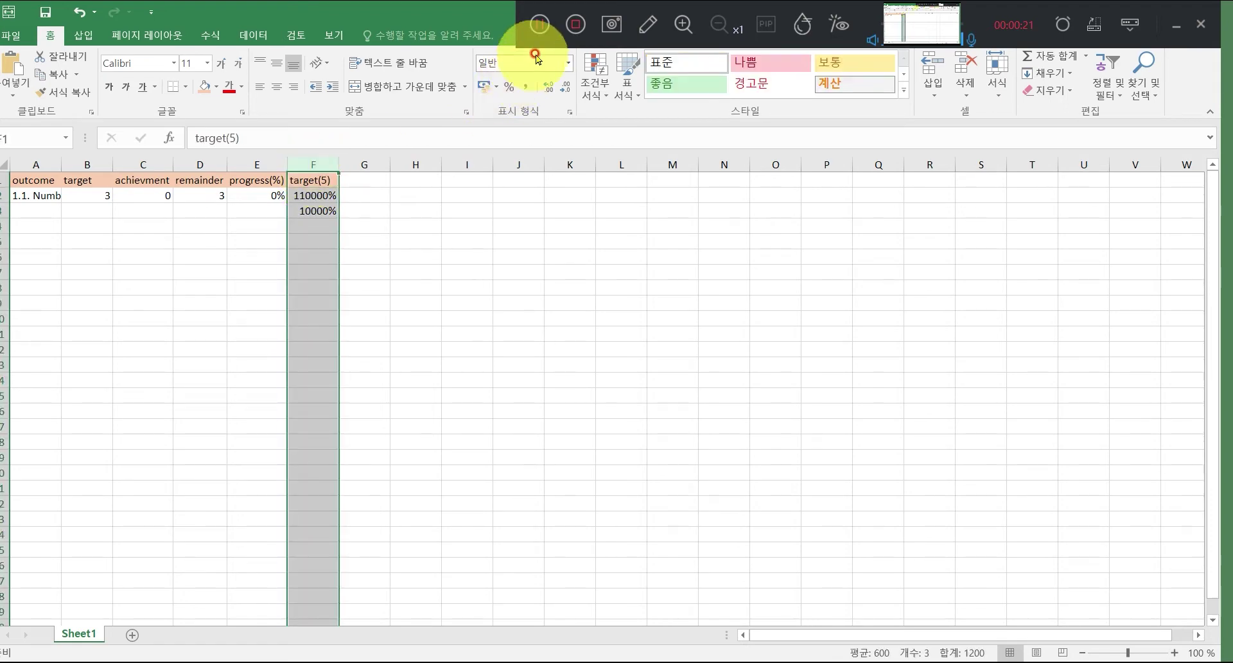
{"action": "left_click", "coordinate": [570, 63]}
{"action": "left_click", "coordinate": [550, 121]}
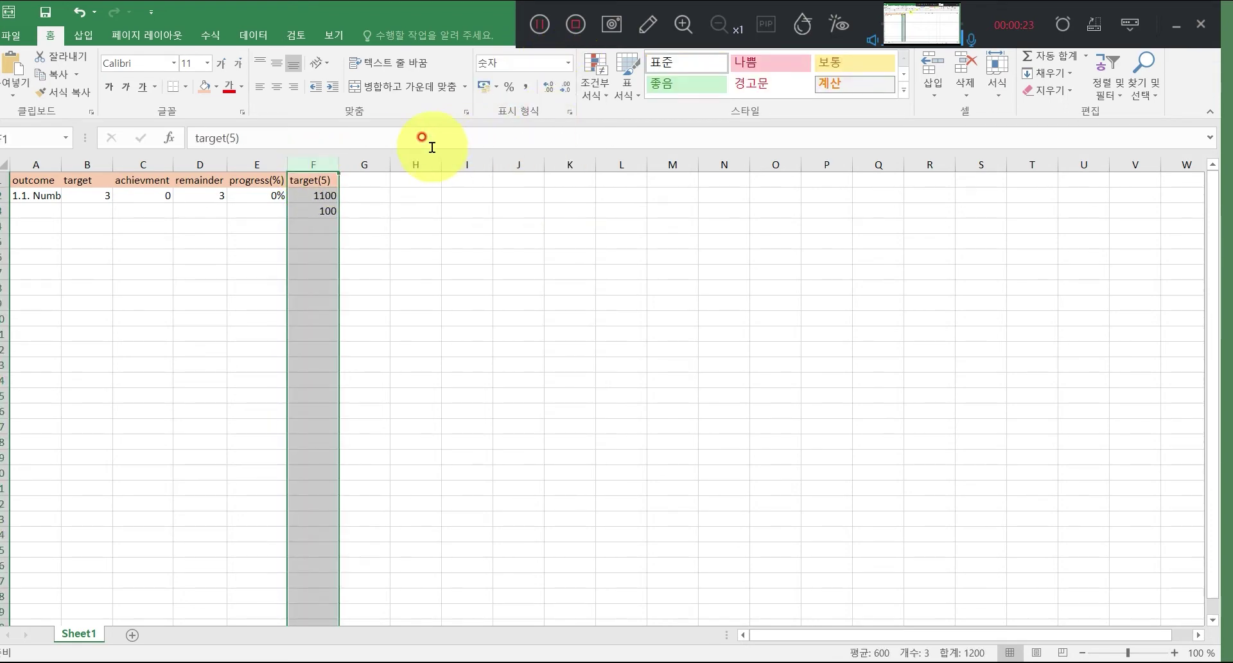
Clear the target(5) value in cell F2 and enter 100 instead.
{"action": "left_click", "coordinate": [325, 197]}
{"action": "key", "text": "Delete"}
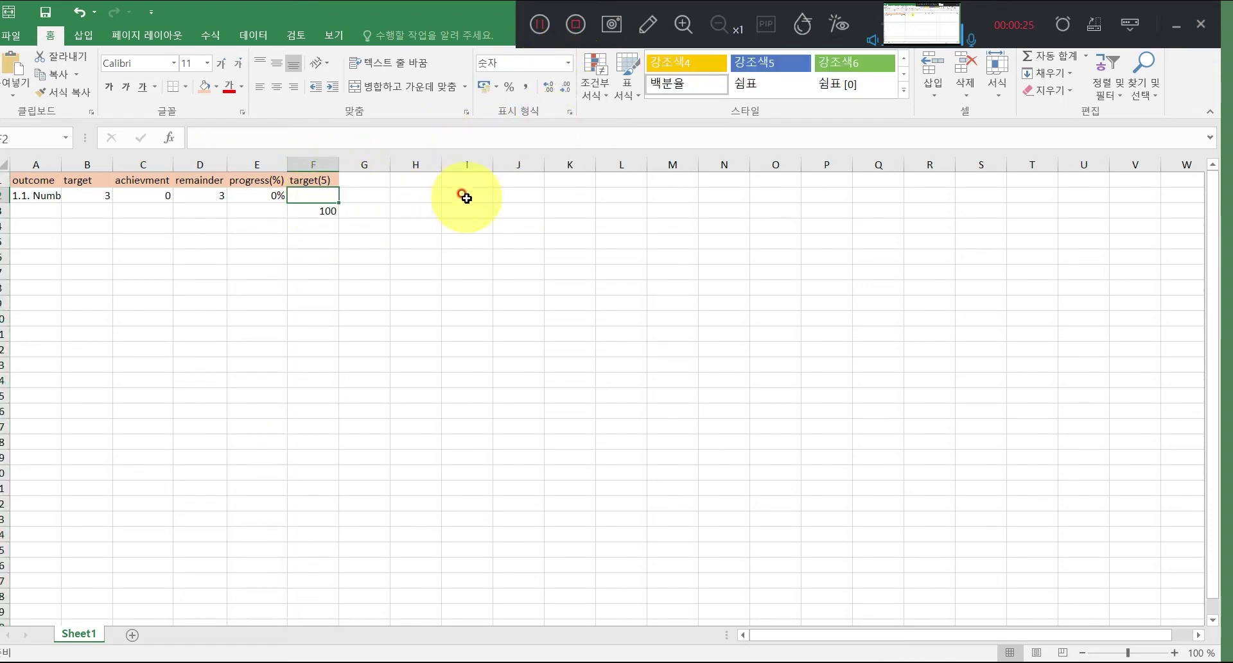
{"action": "type", "text": "100"}
{"action": "key", "text": "Return"}
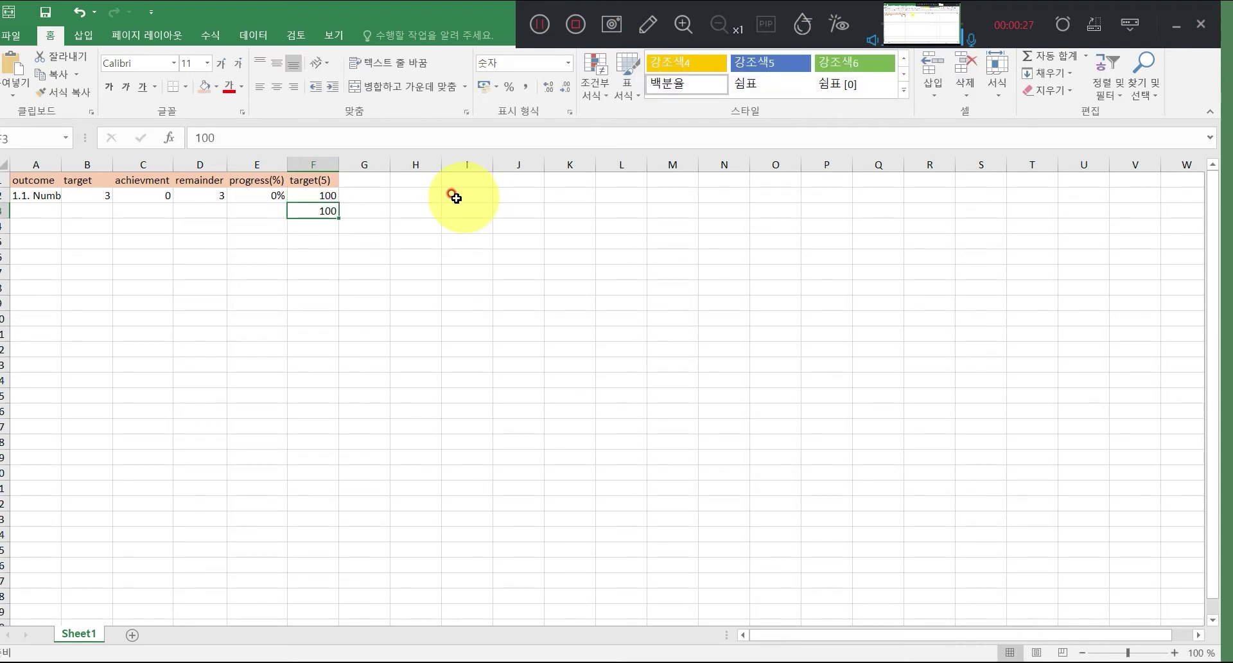
{"action": "key", "text": "ctrl+1"}
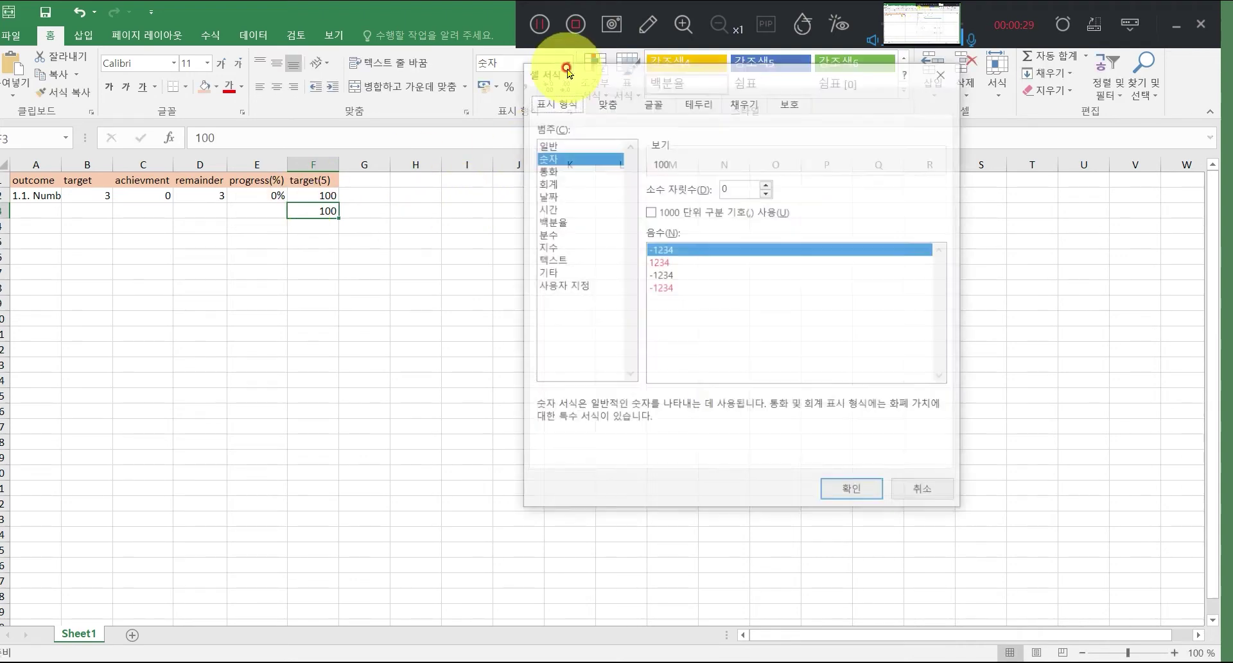
{"action": "left_click", "coordinate": [583, 287]}
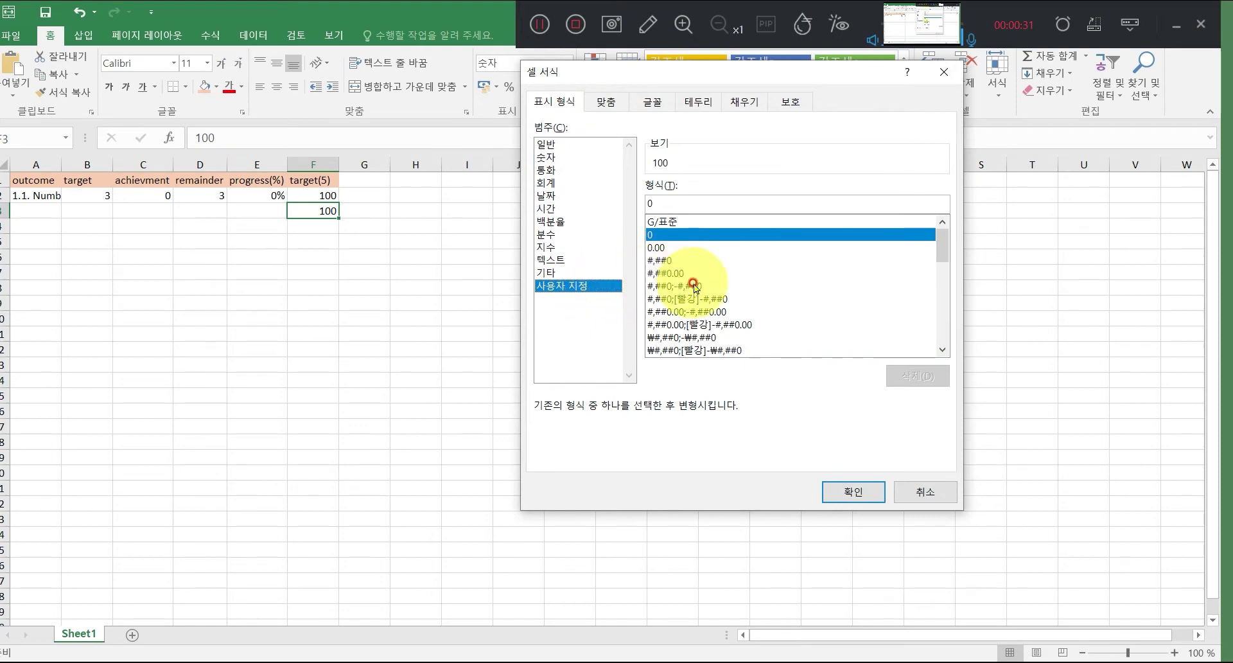
{"action": "left_click", "coordinate": [690, 312]}
{"action": "scroll", "coordinate": [724, 302], "scroll_direction": "down", "scroll_amount": 7}
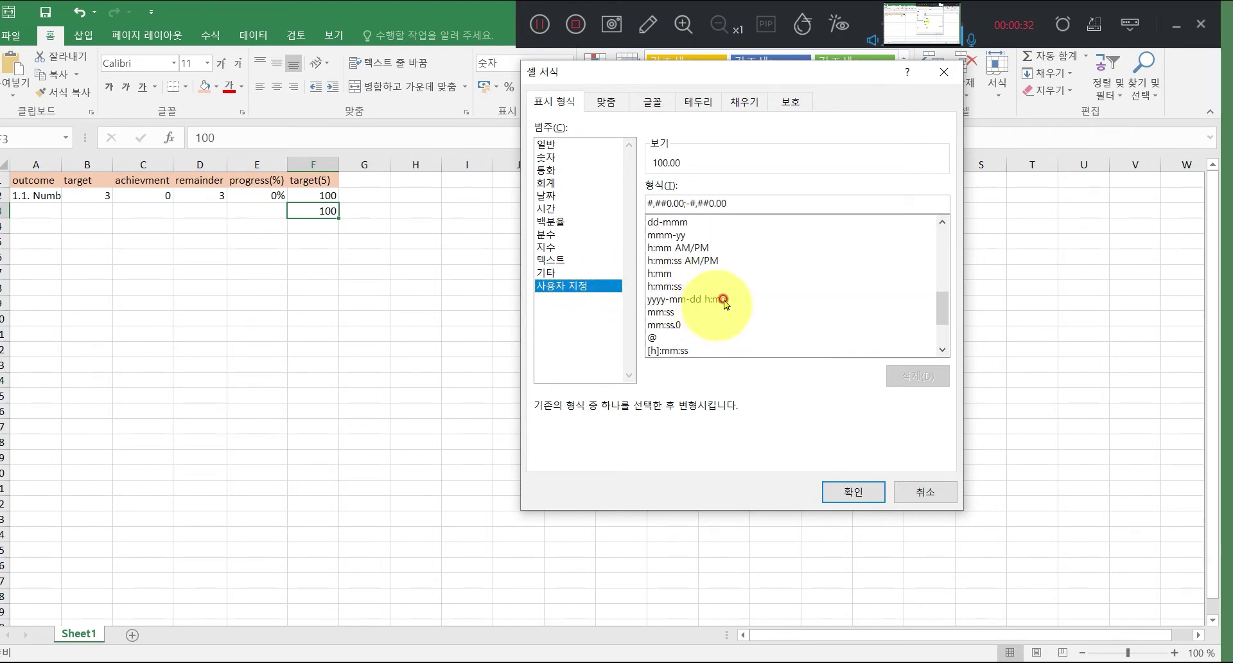
{"action": "left_click", "coordinate": [689, 247]}
{"action": "left_click", "coordinate": [662, 338]}
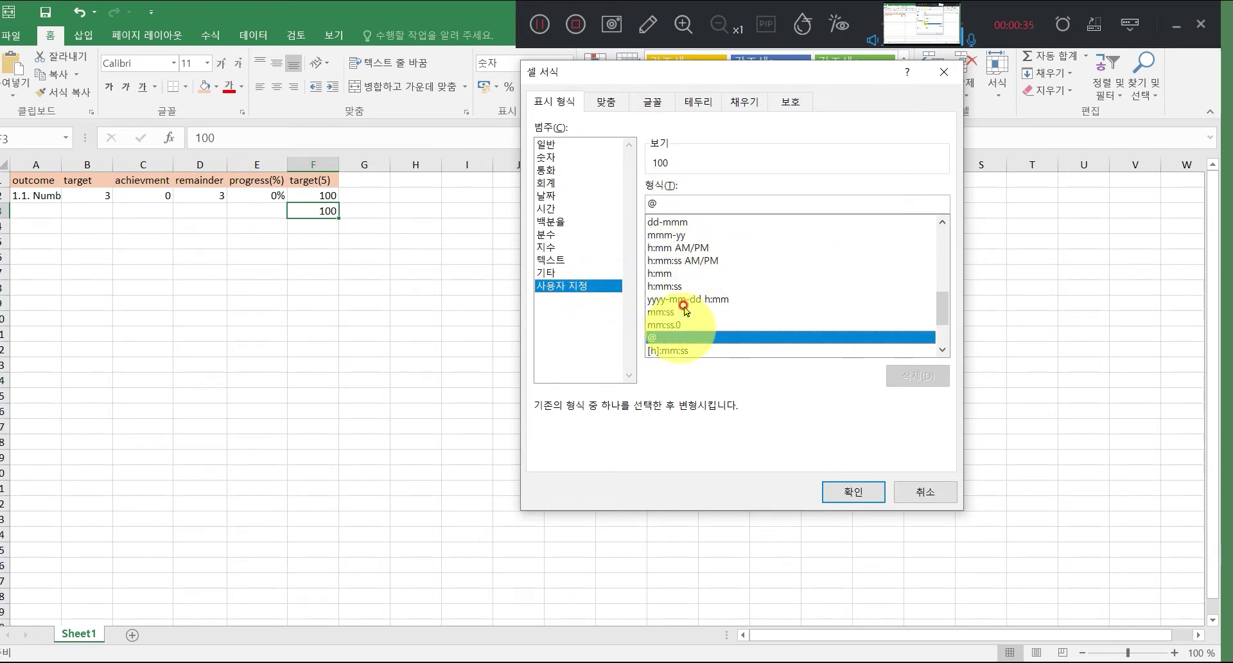
{"action": "scroll", "coordinate": [710, 314], "scroll_direction": "down", "scroll_amount": 2}
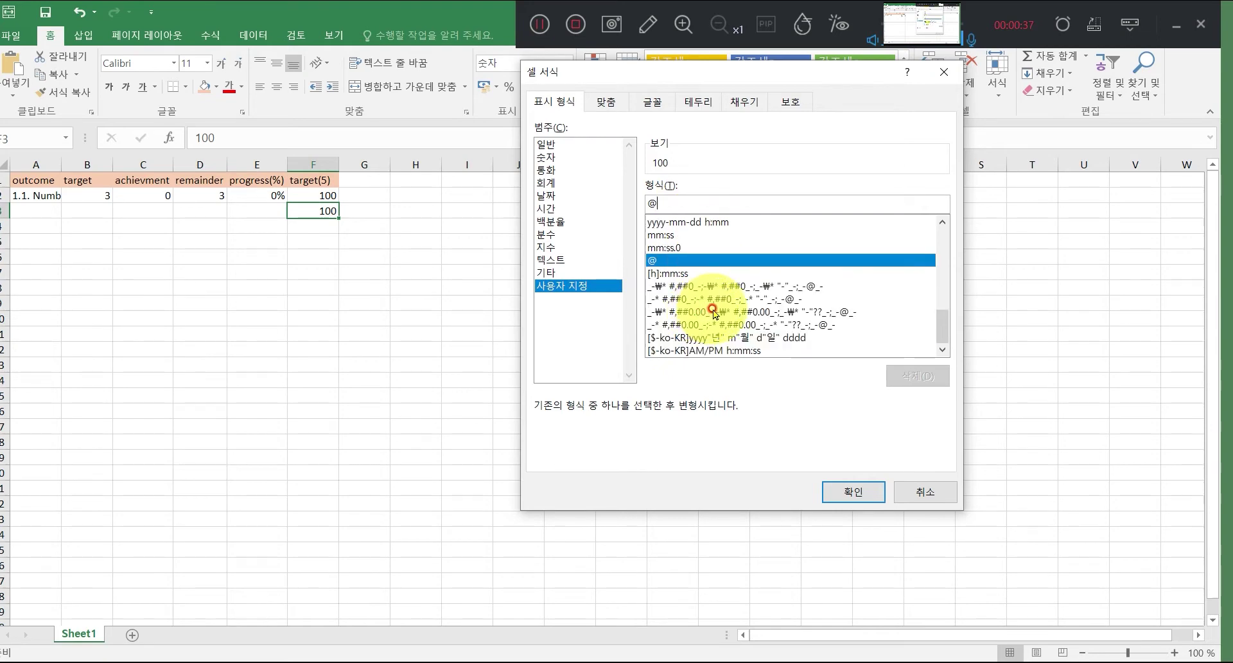
{"action": "left_click", "coordinate": [718, 286]}
{"action": "left_click", "coordinate": [765, 225]}
{"action": "left_click", "coordinate": [765, 260]}
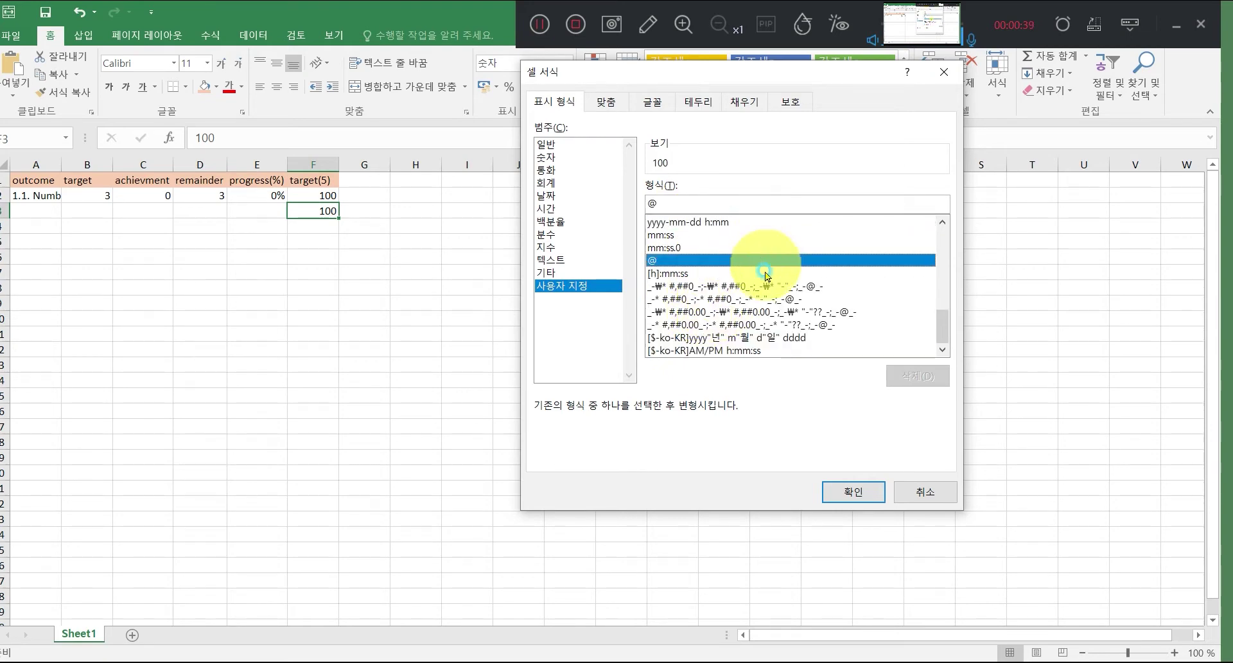
{"action": "left_click", "coordinate": [751, 325]}
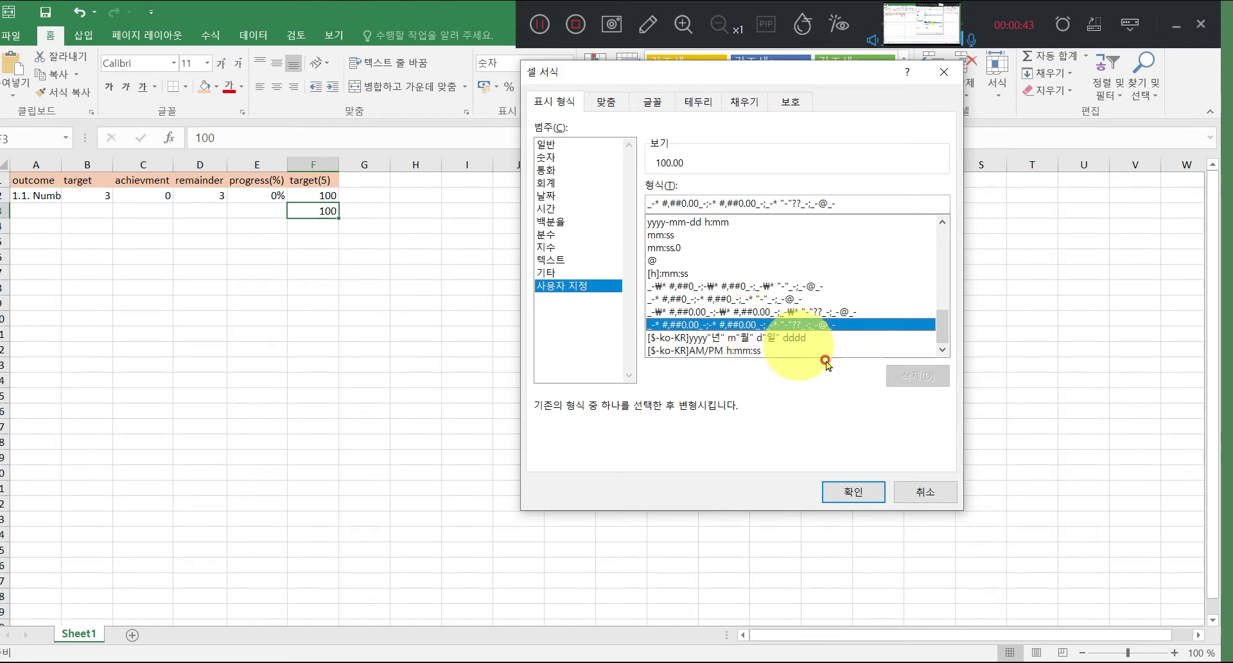
{"action": "left_click", "coordinate": [916, 493]}
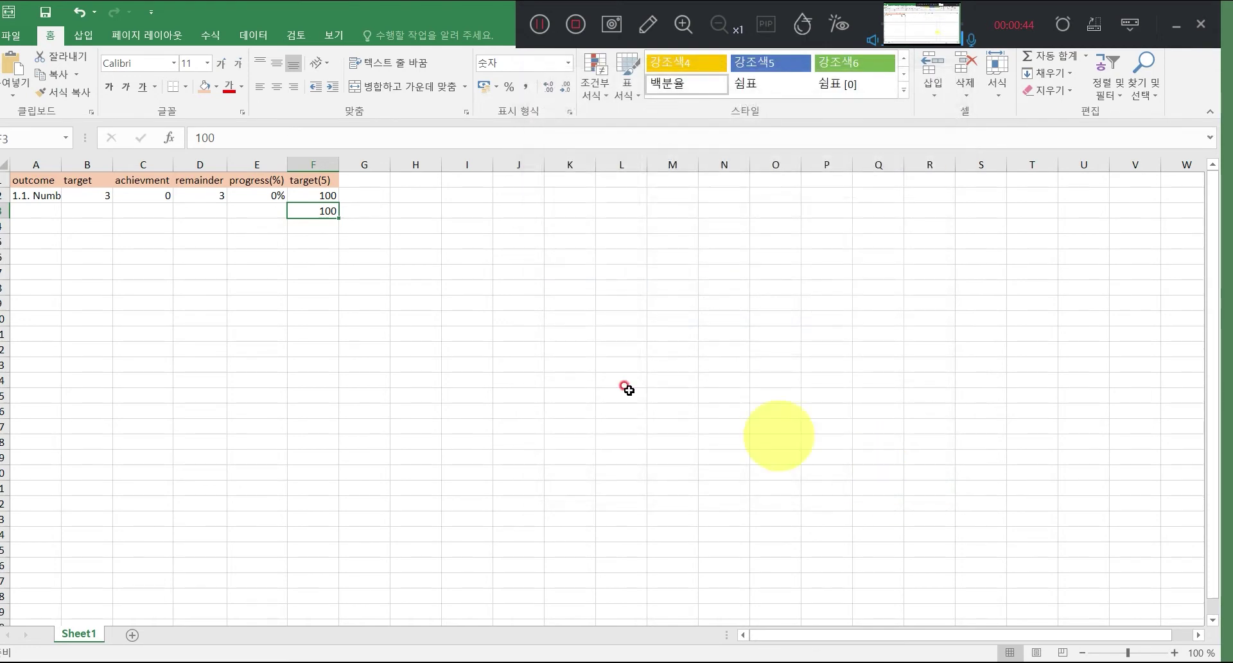
Set the target(5) value in cell F2 to 1.
{"action": "left_click", "coordinate": [324, 198]}
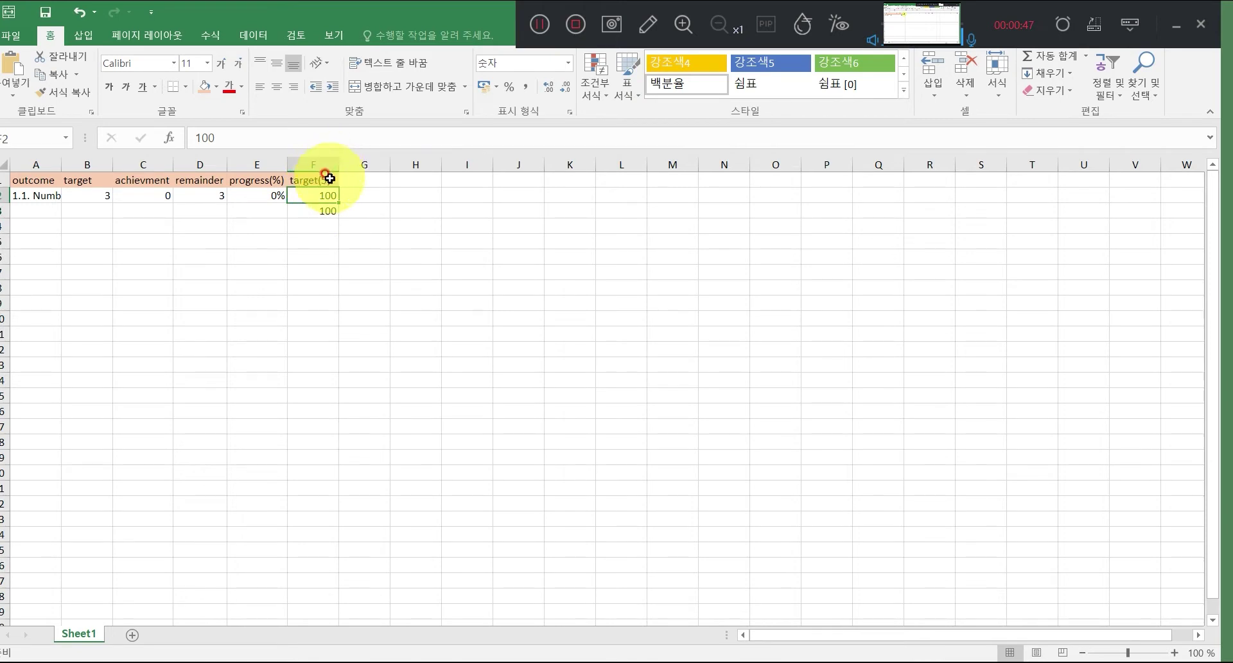
{"action": "type", "text": "1"}
{"action": "key", "text": "Return"}
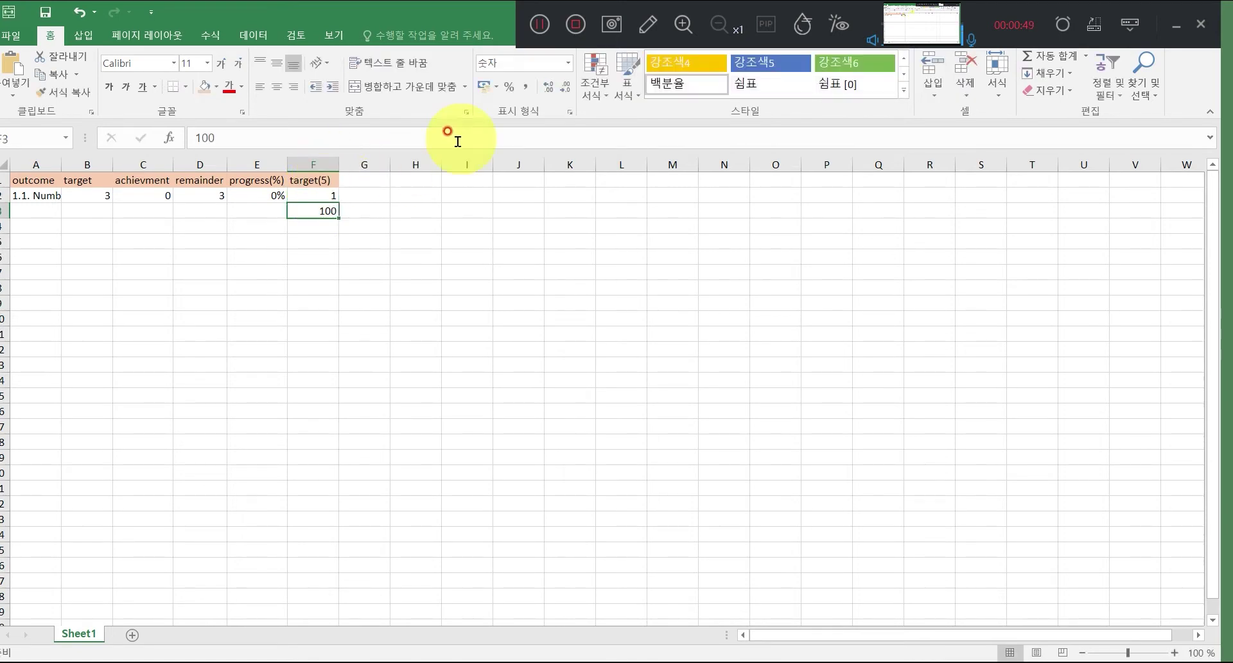
Apply the Percent format to the whole target(5) column F and clear the extra value in cell F3.
{"action": "left_click", "coordinate": [312, 165]}
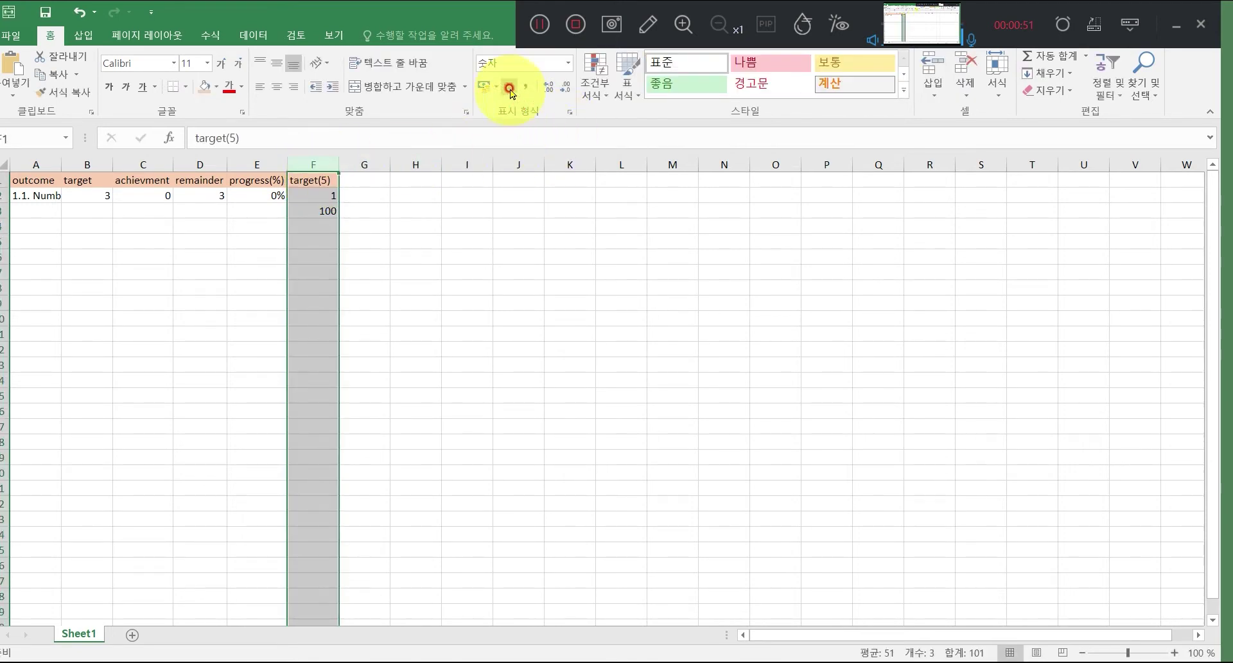
{"action": "left_click", "coordinate": [509, 86]}
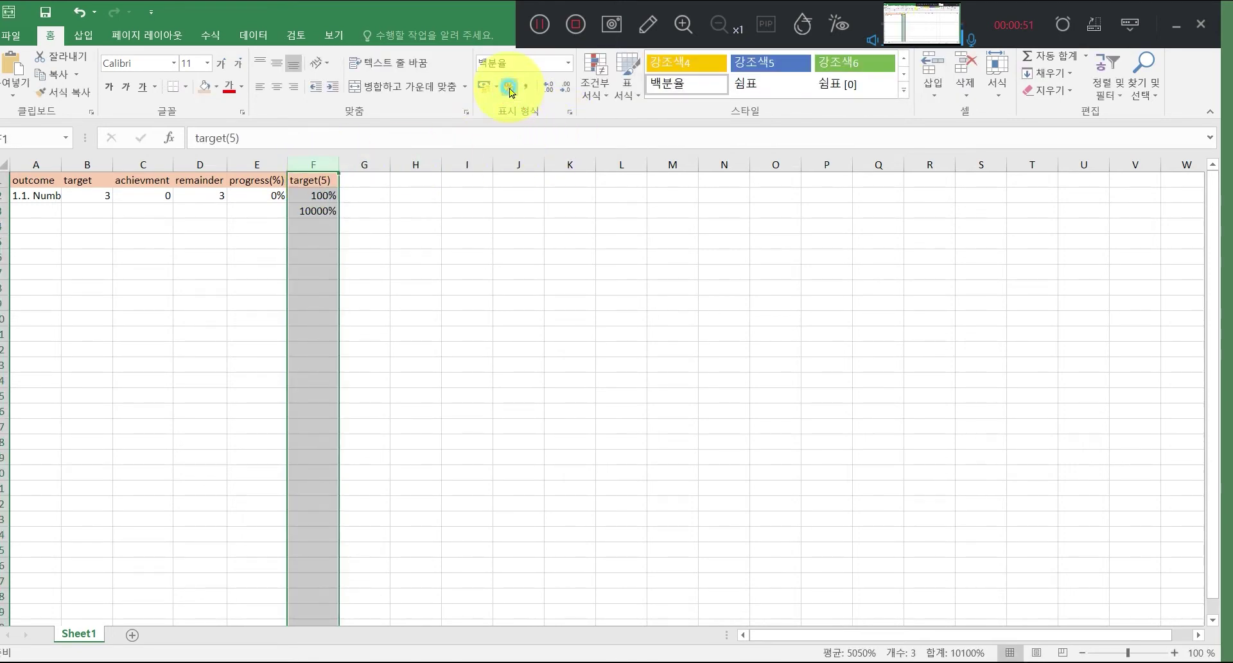
{"action": "left_click", "coordinate": [324, 213]}
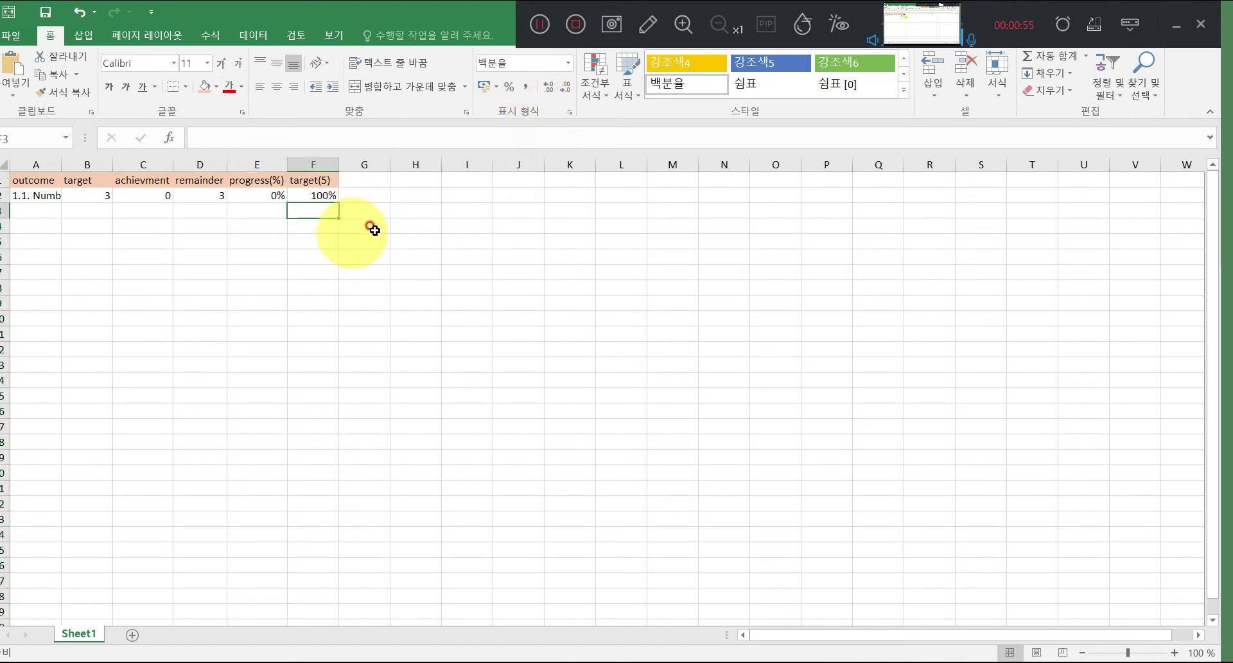
{"action": "left_click", "coordinate": [539, 24]}
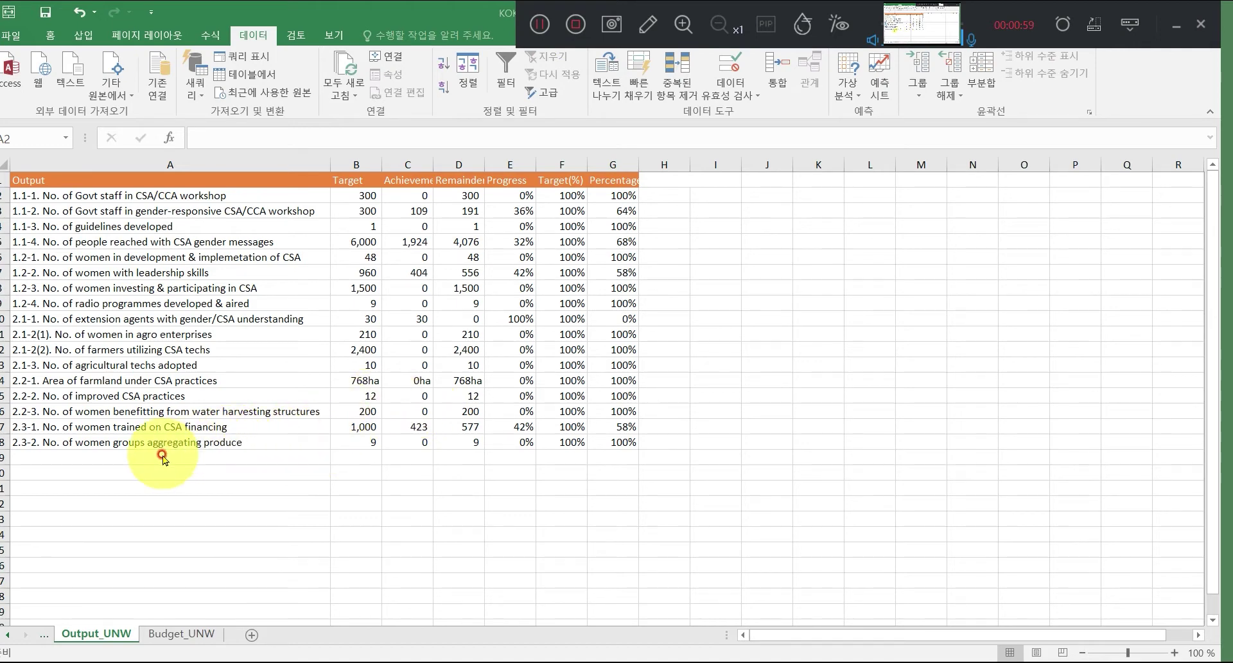
Switch to the Budget_UNW sheet and review its BUDGET and UNDISBURSED columns.
{"action": "left_click", "coordinate": [177, 636]}
{"action": "left_click", "coordinate": [178, 636]}
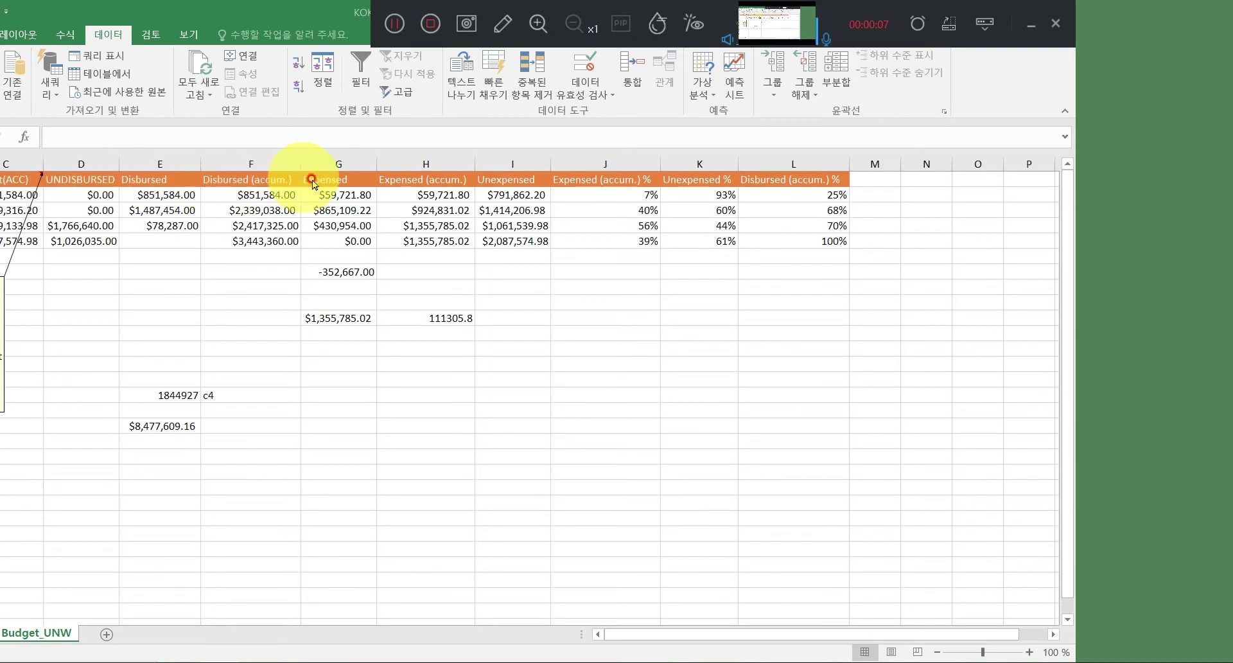
{"action": "left_click", "coordinate": [61, 172]}
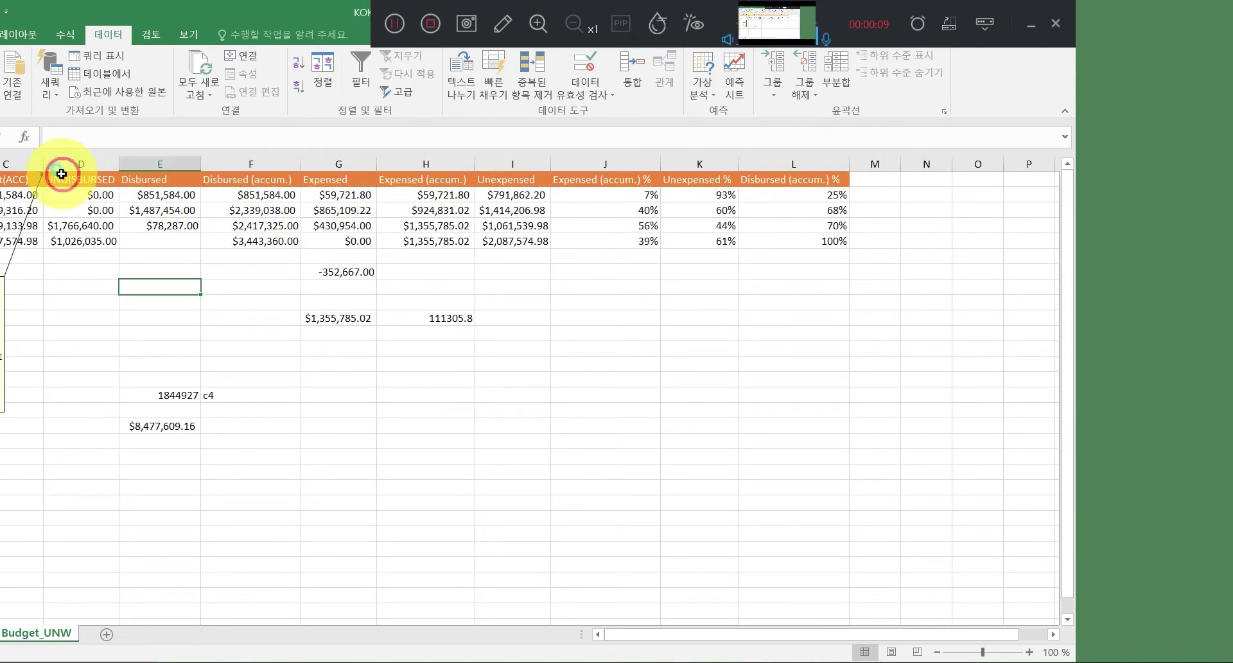
{"action": "left_click", "coordinate": [0, 165]}
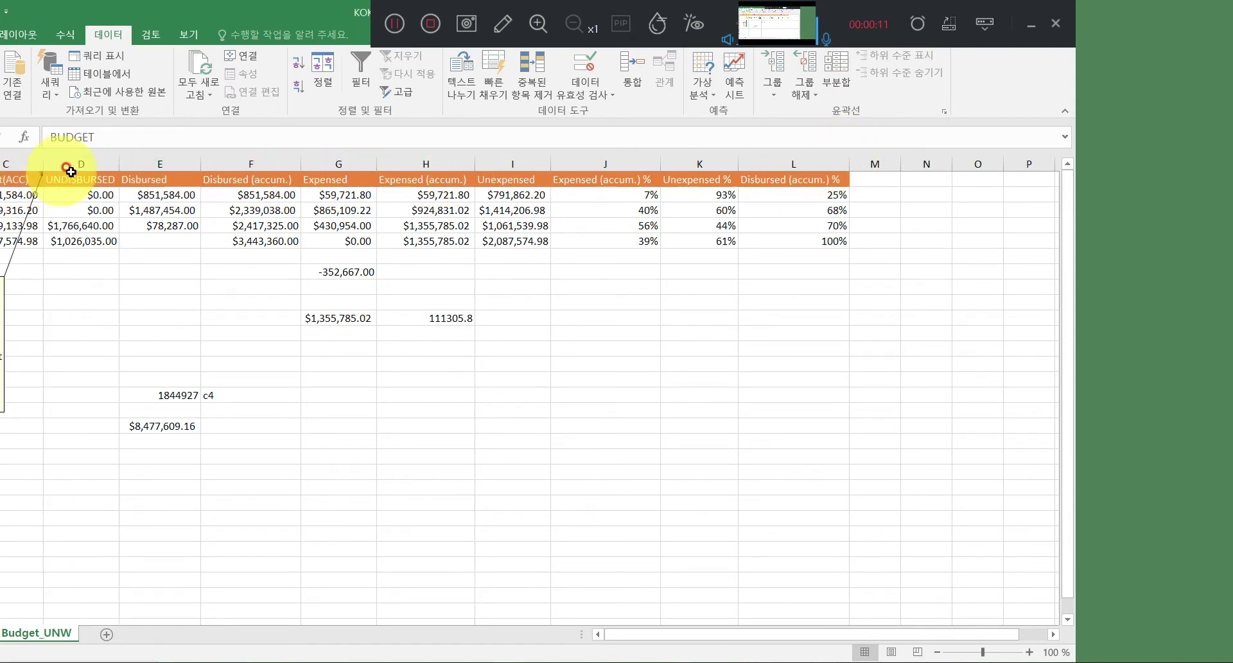
{"action": "left_click", "coordinate": [92, 165]}
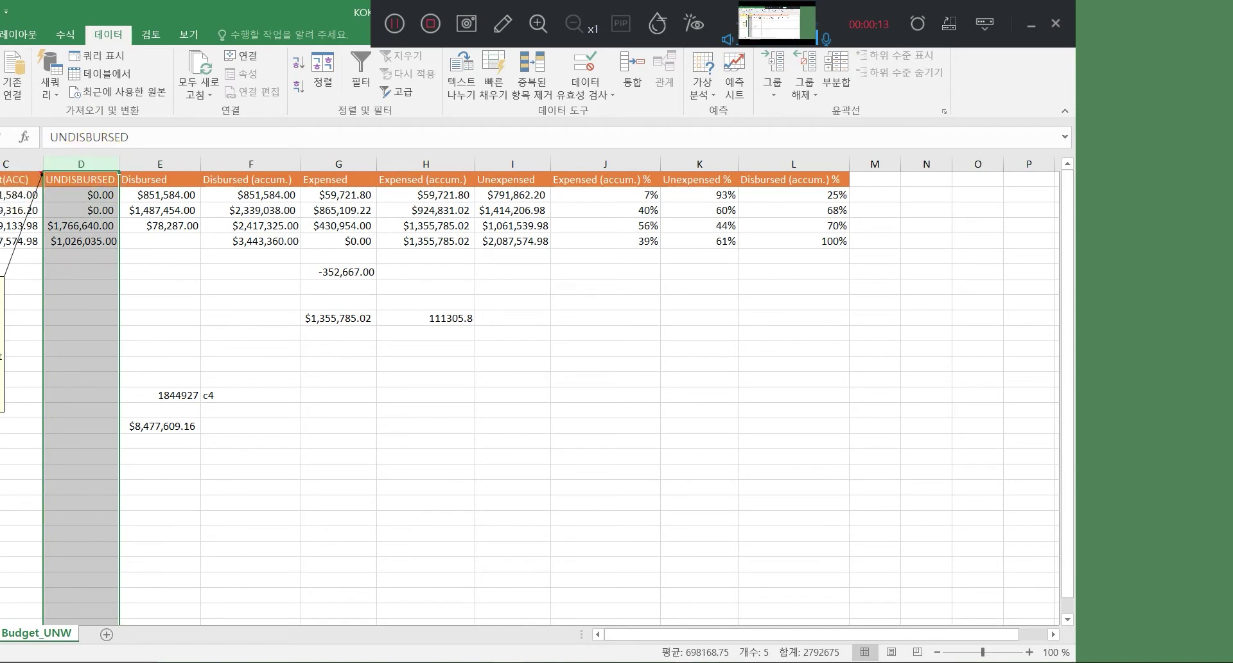
{"action": "left_click", "coordinate": [0, 164]}
{"action": "left_click", "coordinate": [93, 164]}
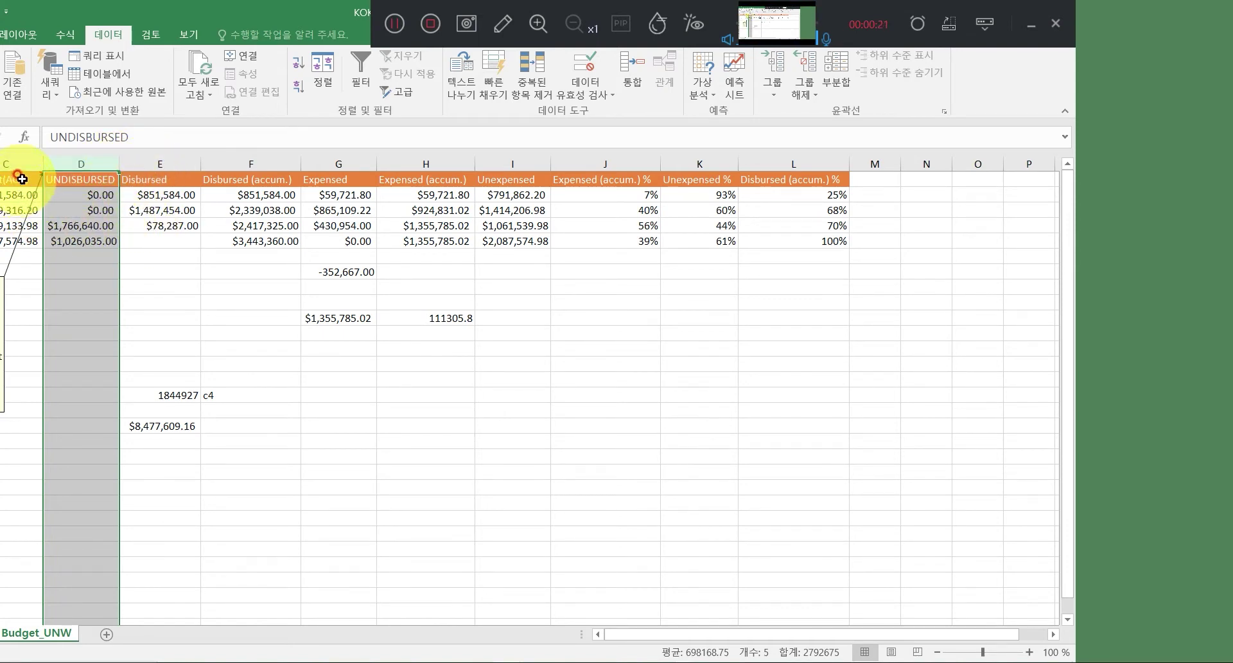
Inspect the formulas behind the Disbursed (accum.) values in cells F5 and F3.
{"action": "left_click", "coordinate": [175, 235]}
{"action": "left_click", "coordinate": [249, 228]}
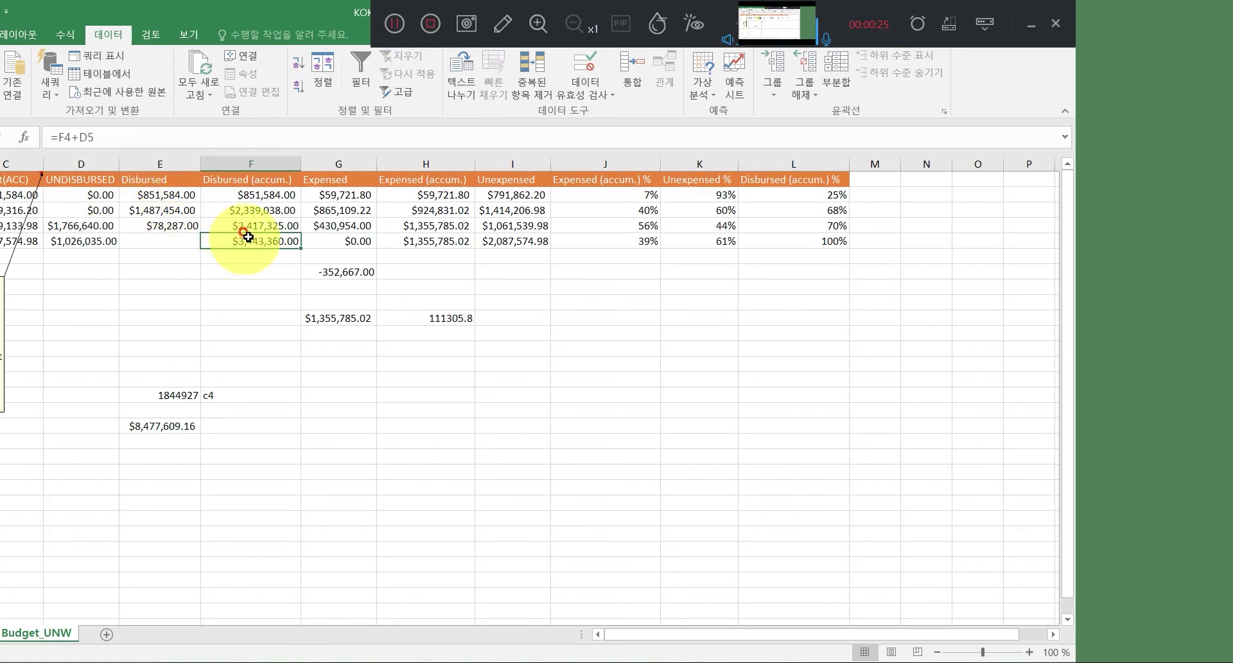
{"action": "left_click", "coordinate": [254, 209]}
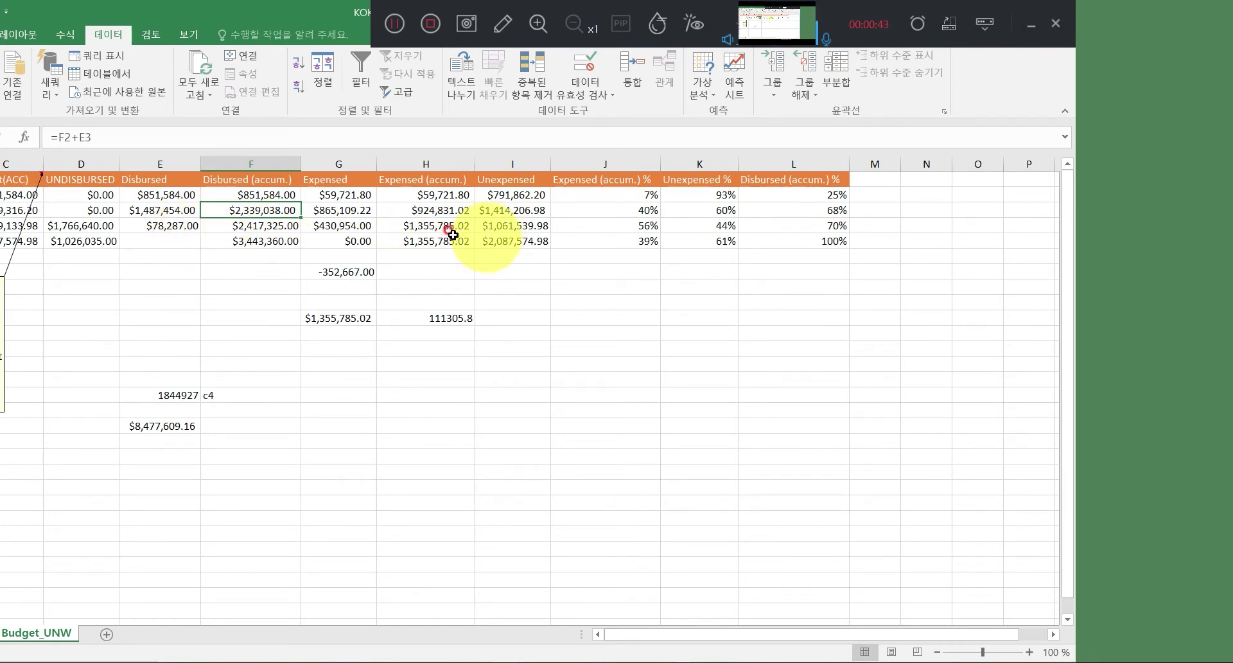
Compare the BUDGET and UNDISBURSED header cells in the first row of the budget table.
{"action": "left_click", "coordinate": [26, 179]}
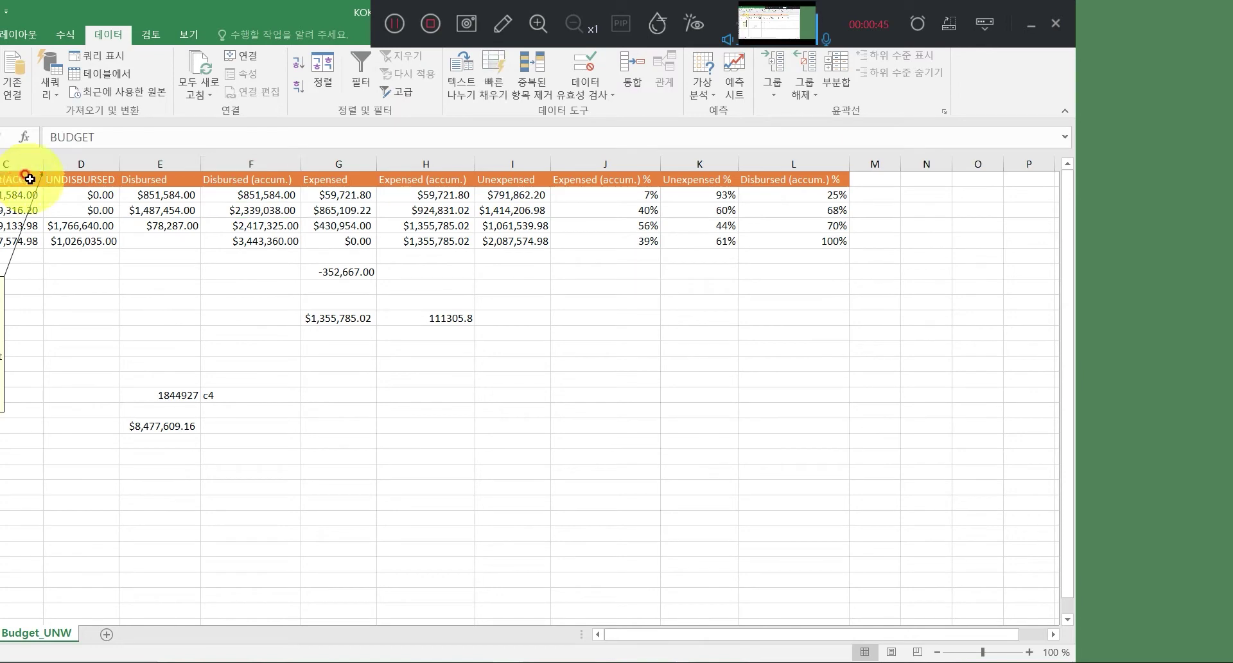
{"action": "left_click", "coordinate": [170, 179]}
{"action": "left_click", "coordinate": [98, 180]}
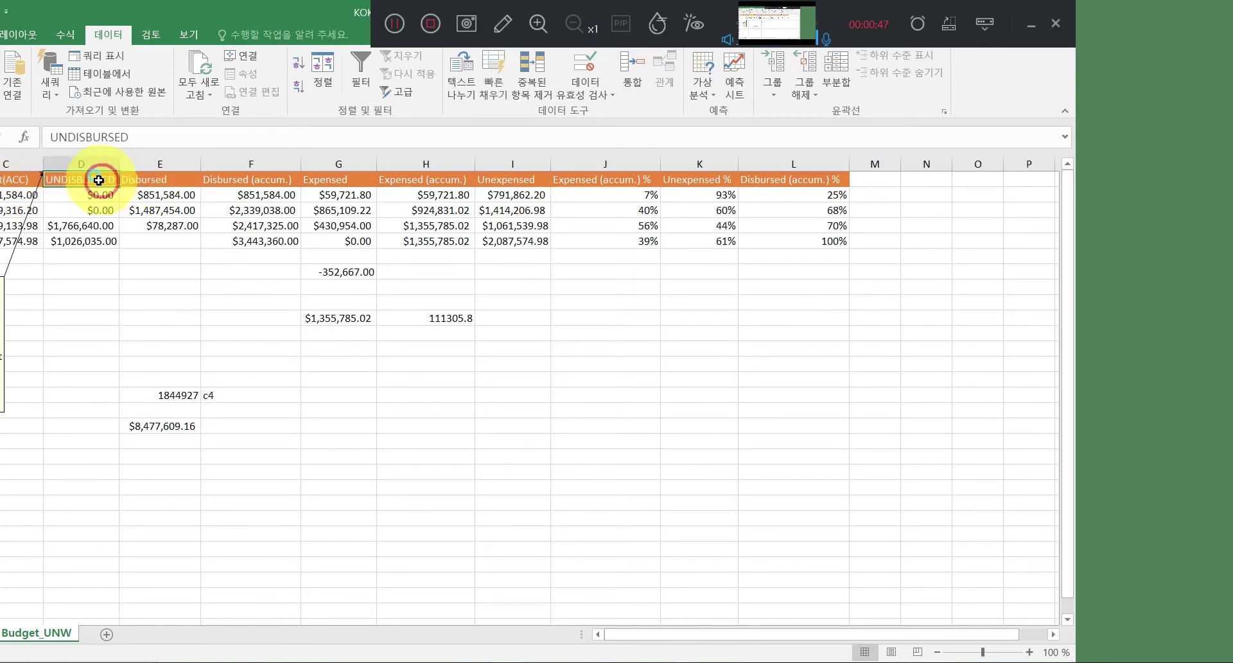
{"action": "left_click", "coordinate": [399, 26]}
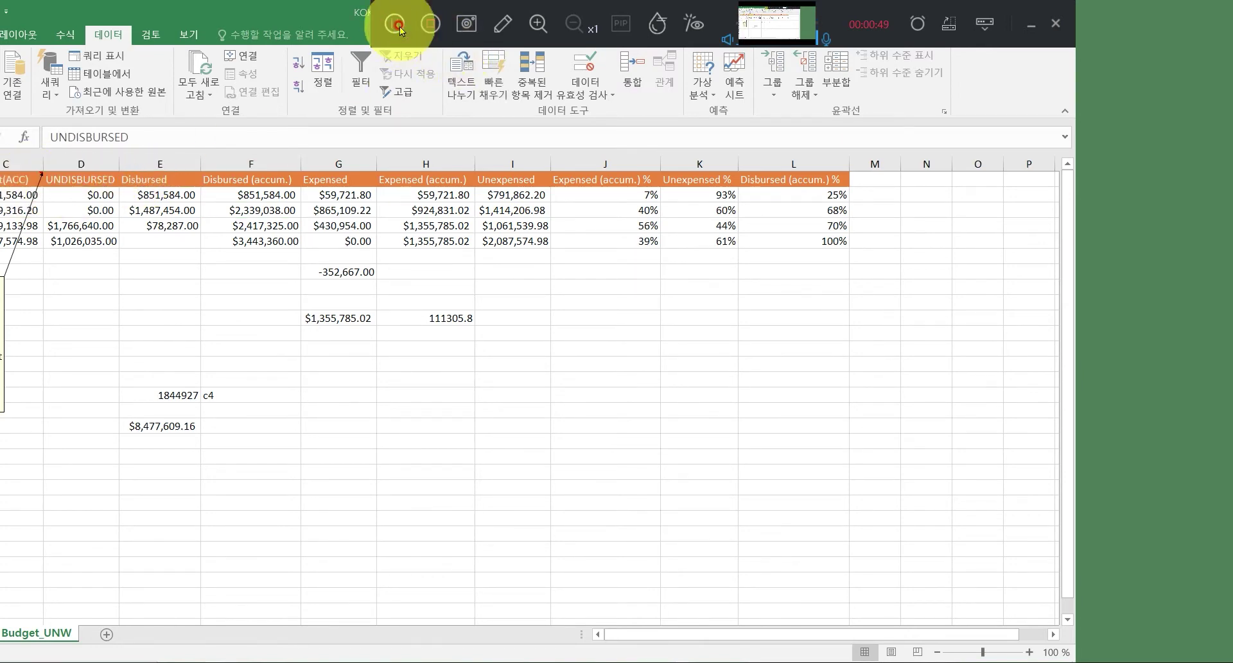
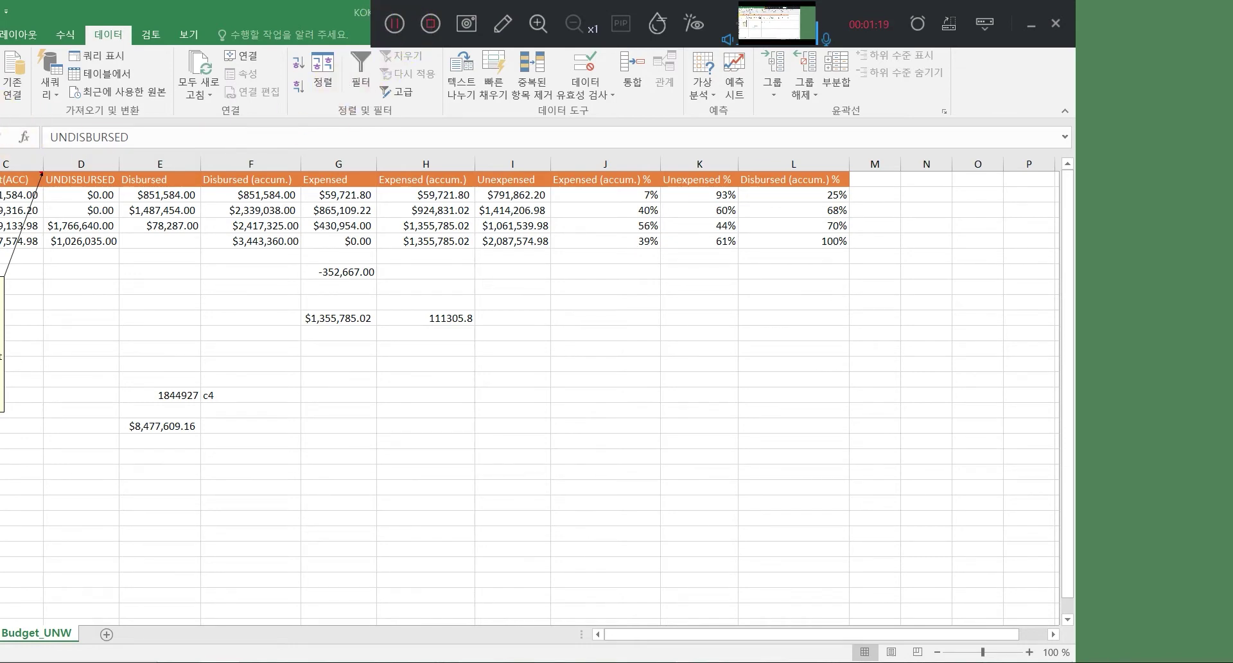
{"action": "left_click", "coordinate": [42, 175]}
{"action": "left_click", "coordinate": [0, 180]}
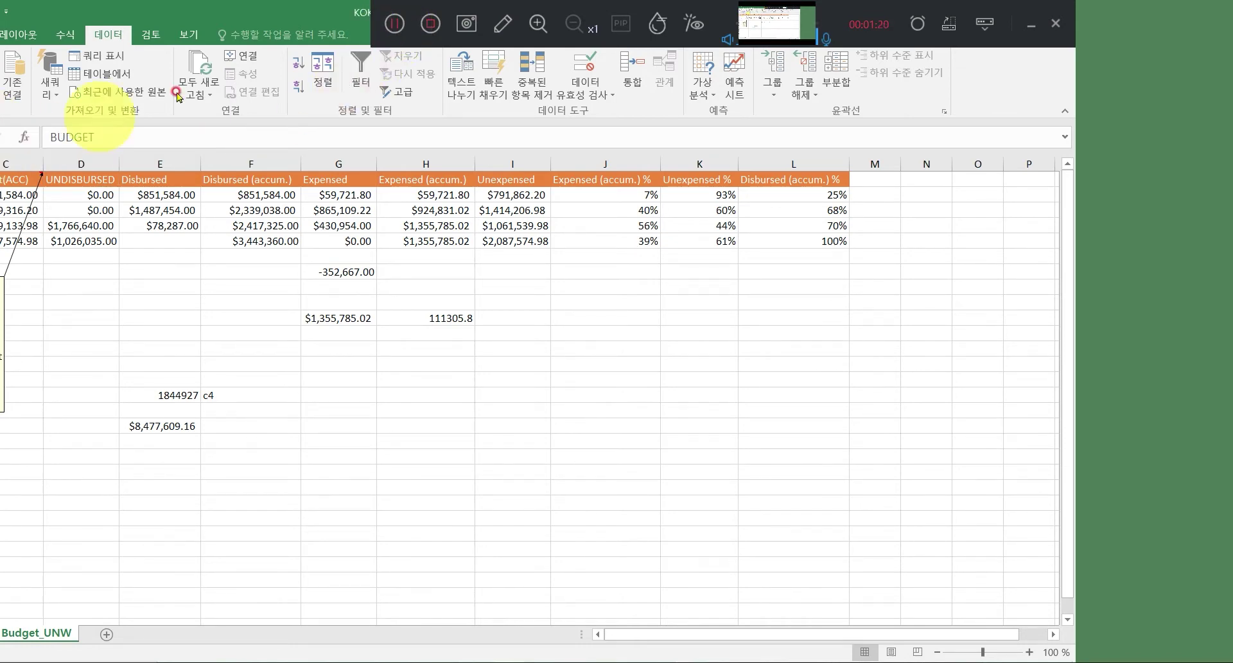
{"action": "left_click", "coordinate": [400, 18]}
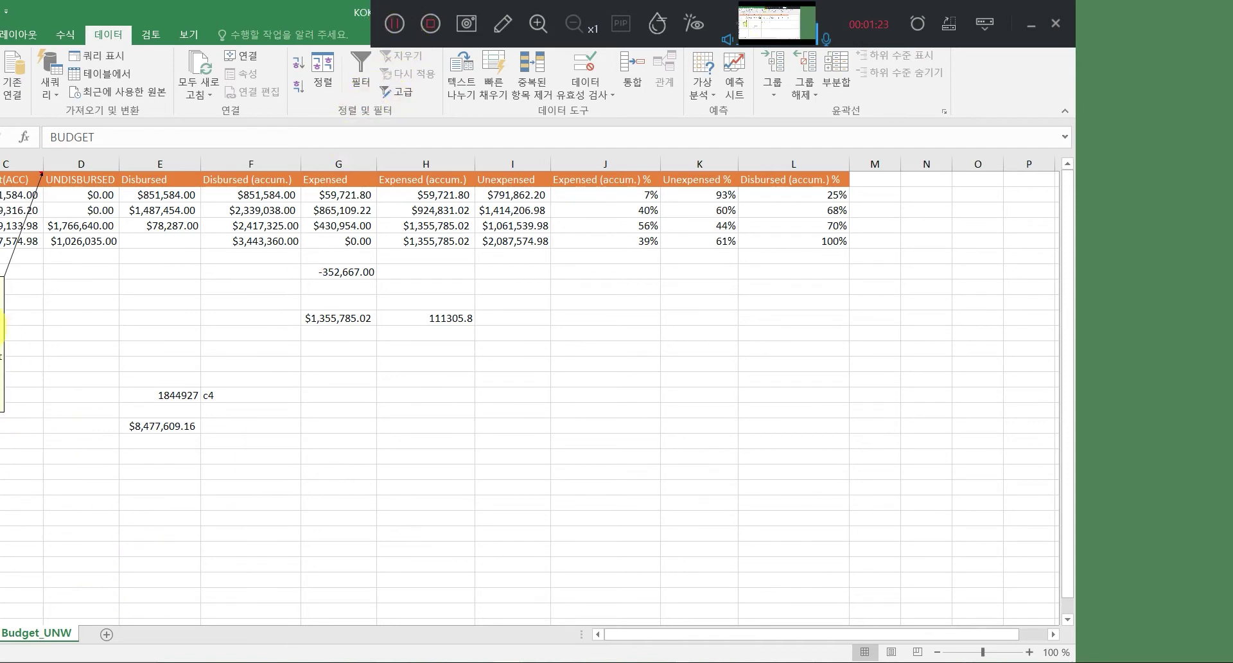
{"action": "left_click", "coordinate": [399, 23]}
{"action": "left_click", "coordinate": [398, 29]}
Examine how the accumulated budget in C2 and C3, the Expensed amount in G2 and the Expensed (accum.) % in J2 are calculated.
{"action": "left_click", "coordinate": [42, 197]}
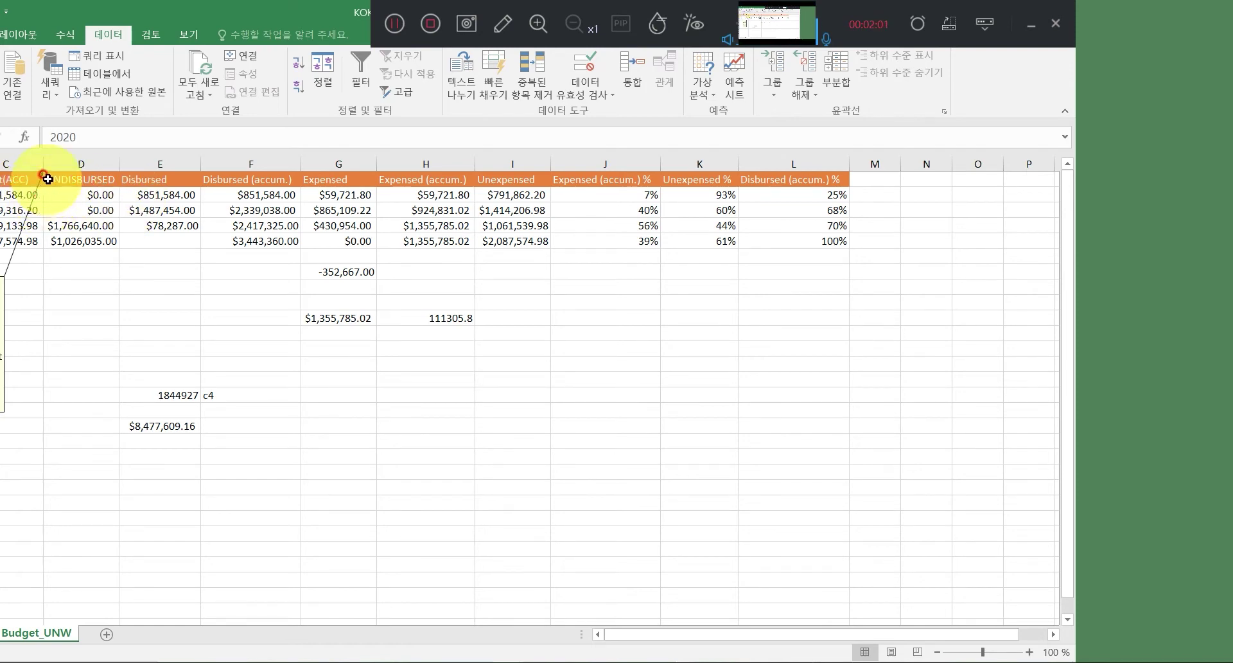
{"action": "left_click", "coordinate": [302, 207]}
{"action": "left_click", "coordinate": [46, 195]}
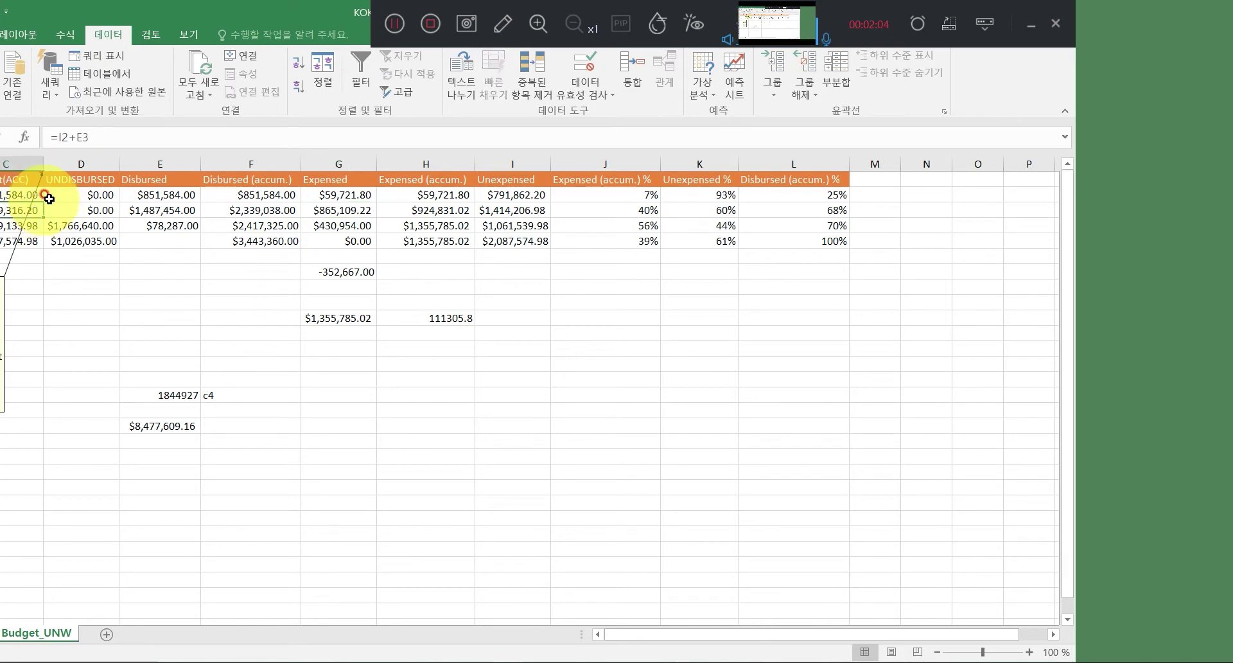
{"action": "left_click", "coordinate": [339, 194]}
{"action": "left_click", "coordinate": [14, 195]}
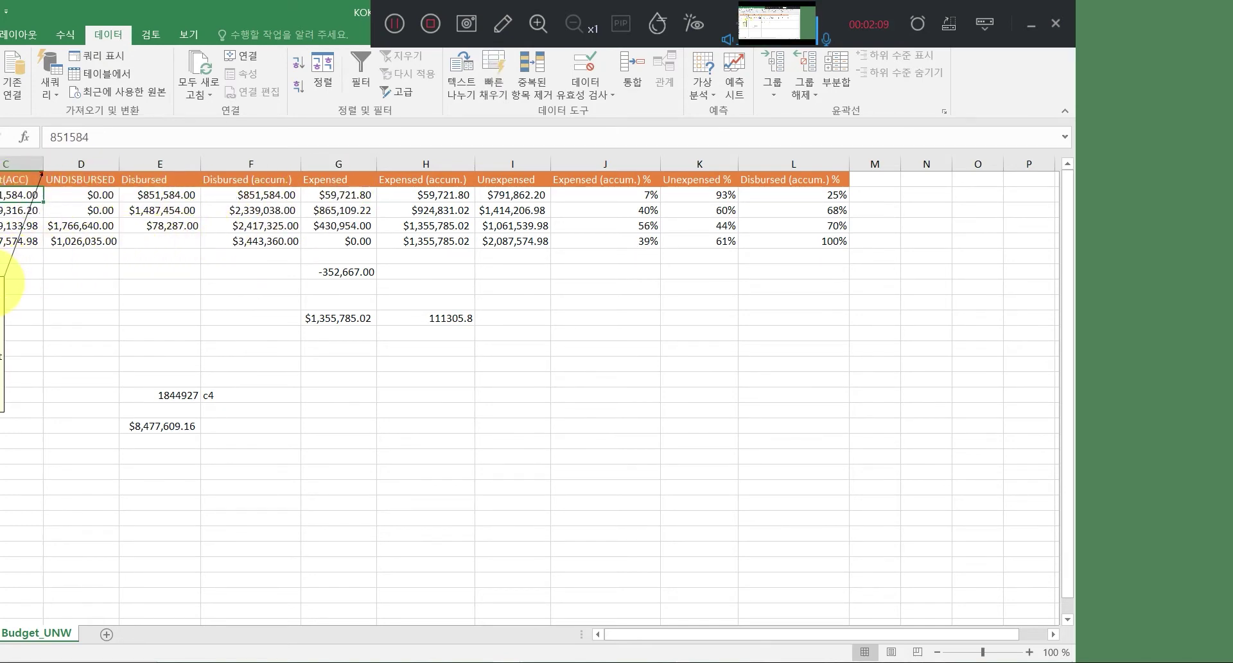
{"action": "left_click", "coordinate": [340, 196]}
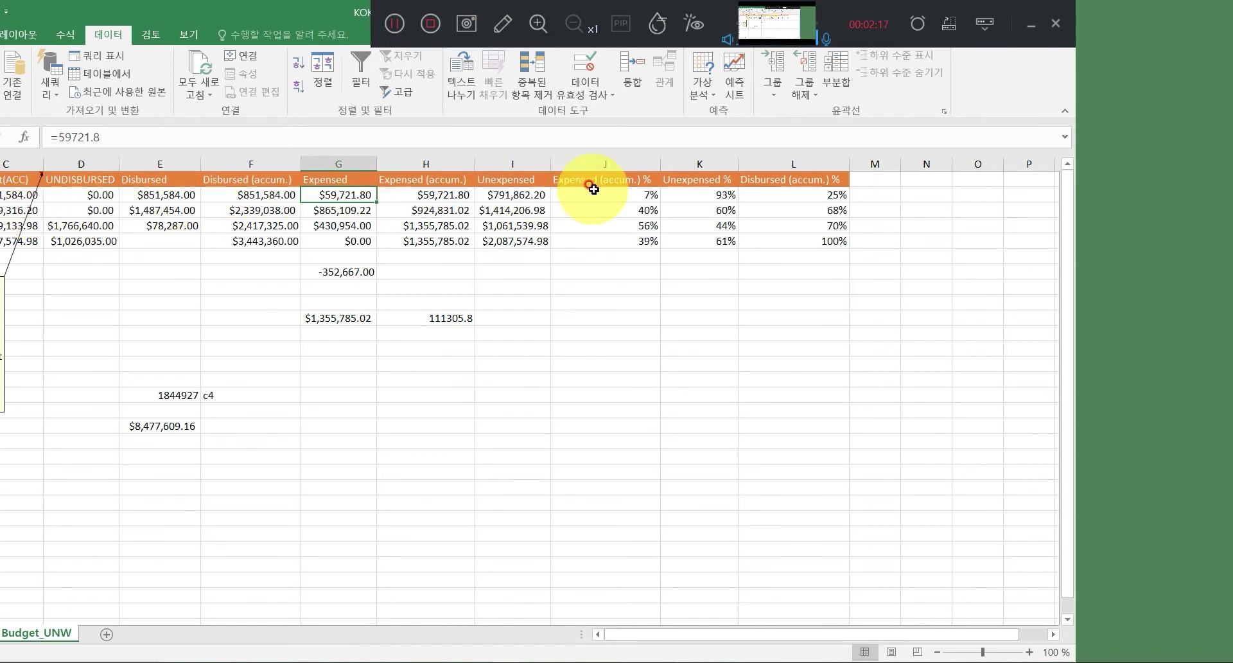
{"action": "left_click", "coordinate": [32, 196]}
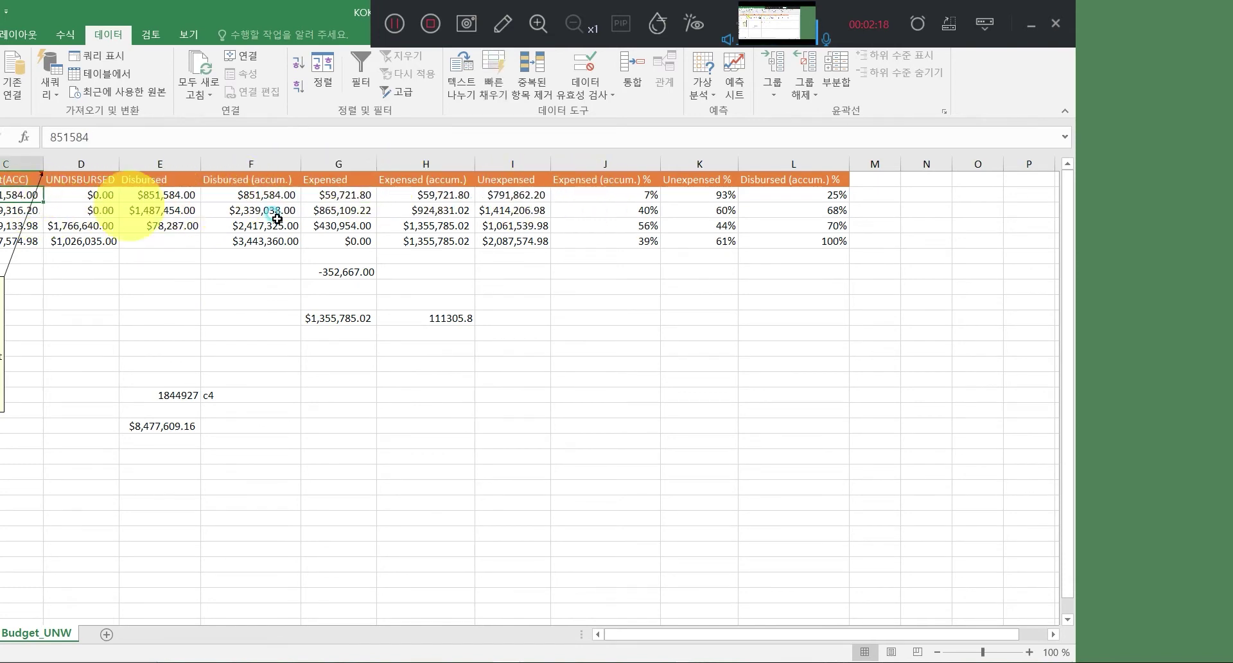
{"action": "left_click", "coordinate": [345, 197]}
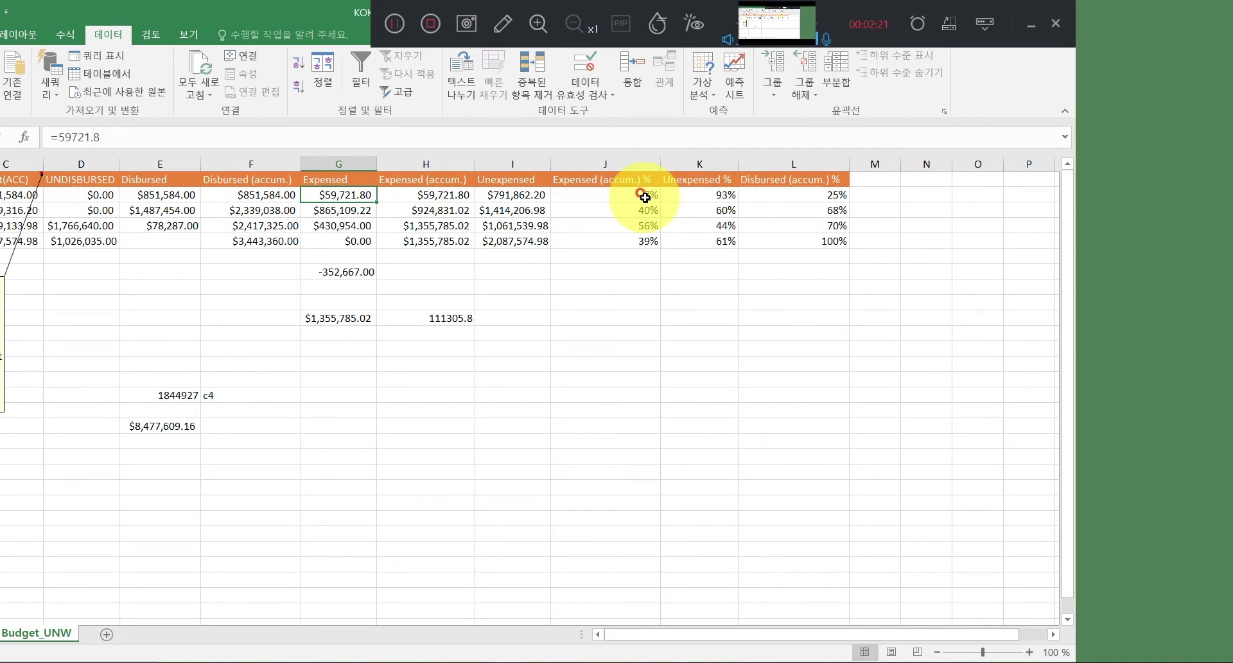
{"action": "left_click", "coordinate": [644, 196]}
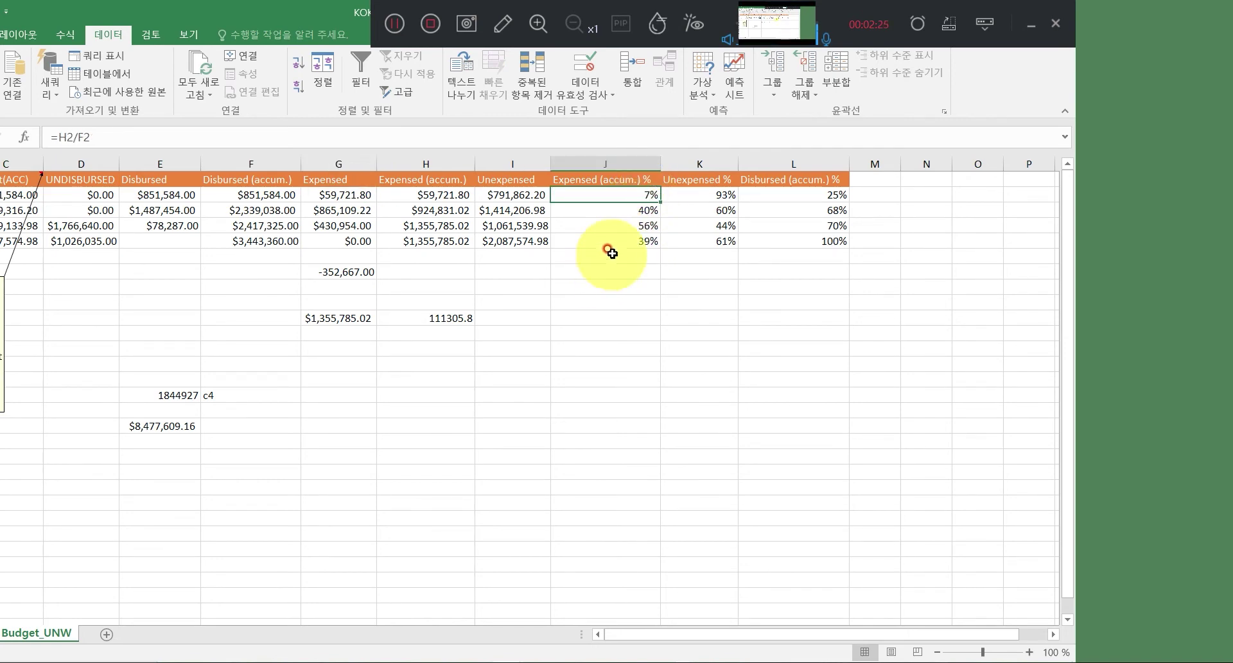
Enter the sample values 520 in cell J10 and 720 in cell J11 below the budget table.
{"action": "left_click", "coordinate": [629, 333]}
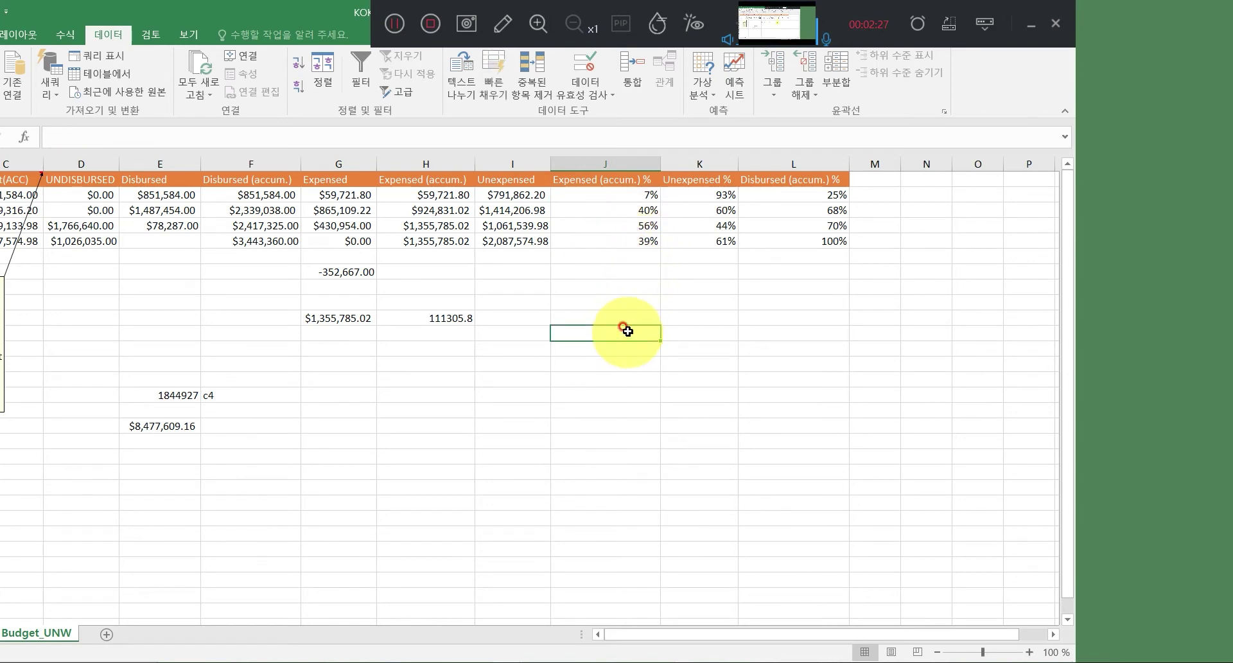
{"action": "left_click", "coordinate": [629, 318]}
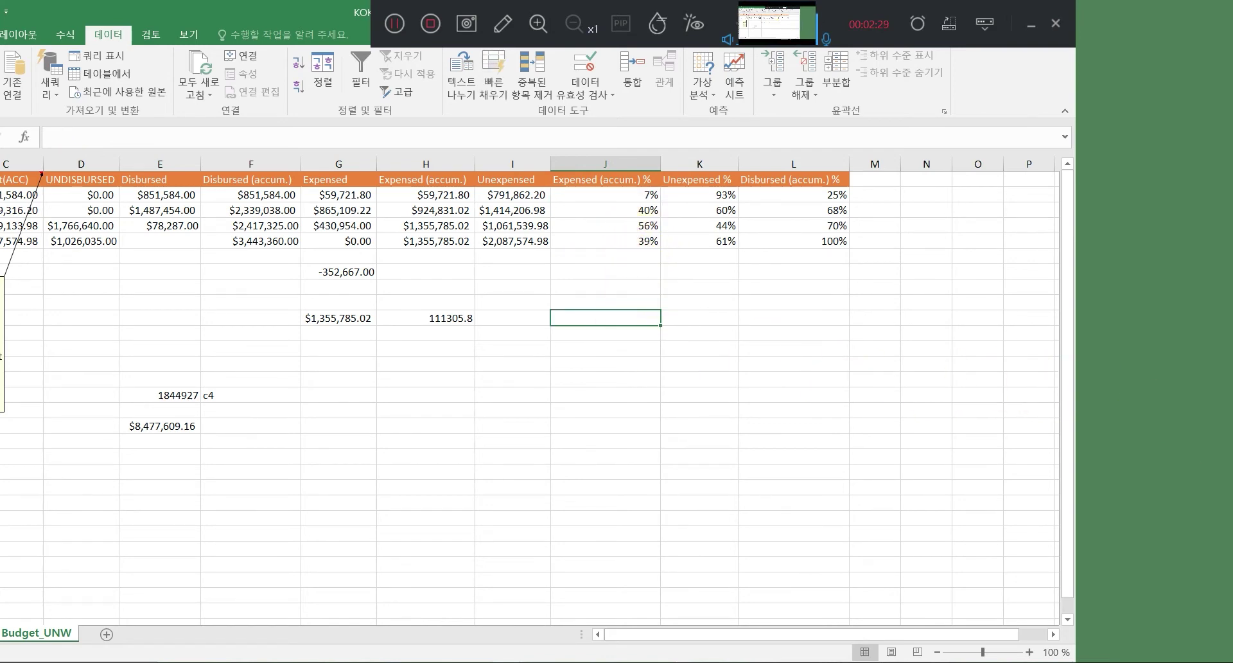
{"action": "type", "text": "520"}
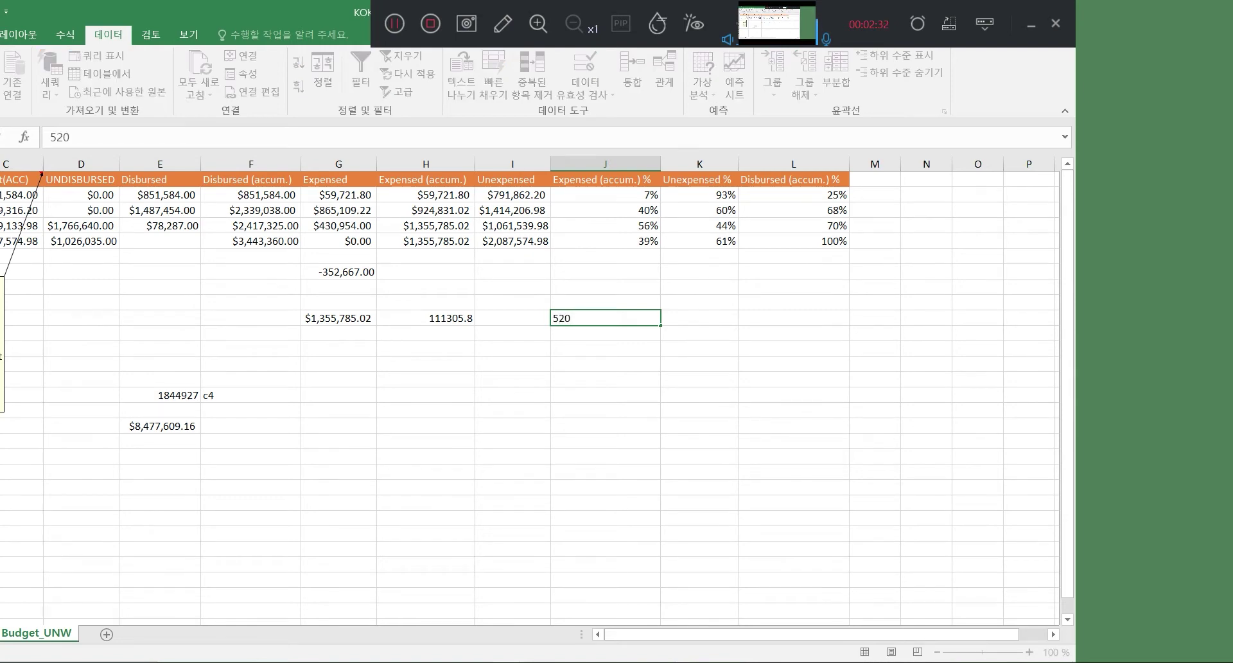
{"action": "key", "text": "Return"}
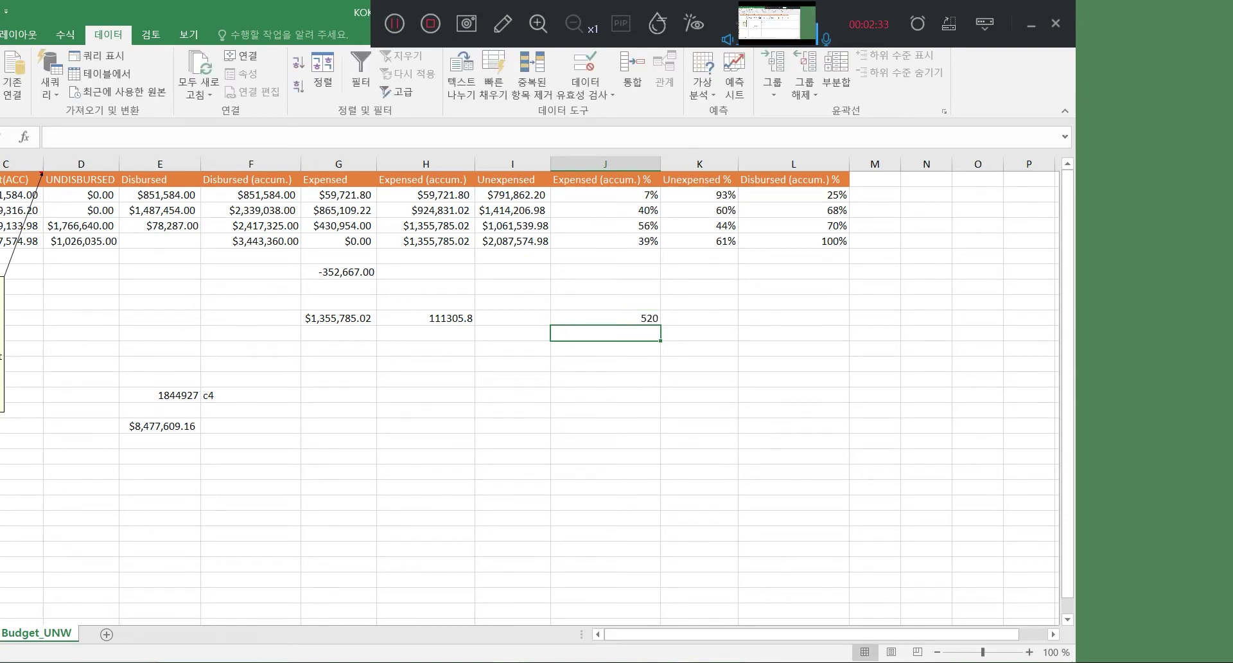
{"action": "type", "text": "720"}
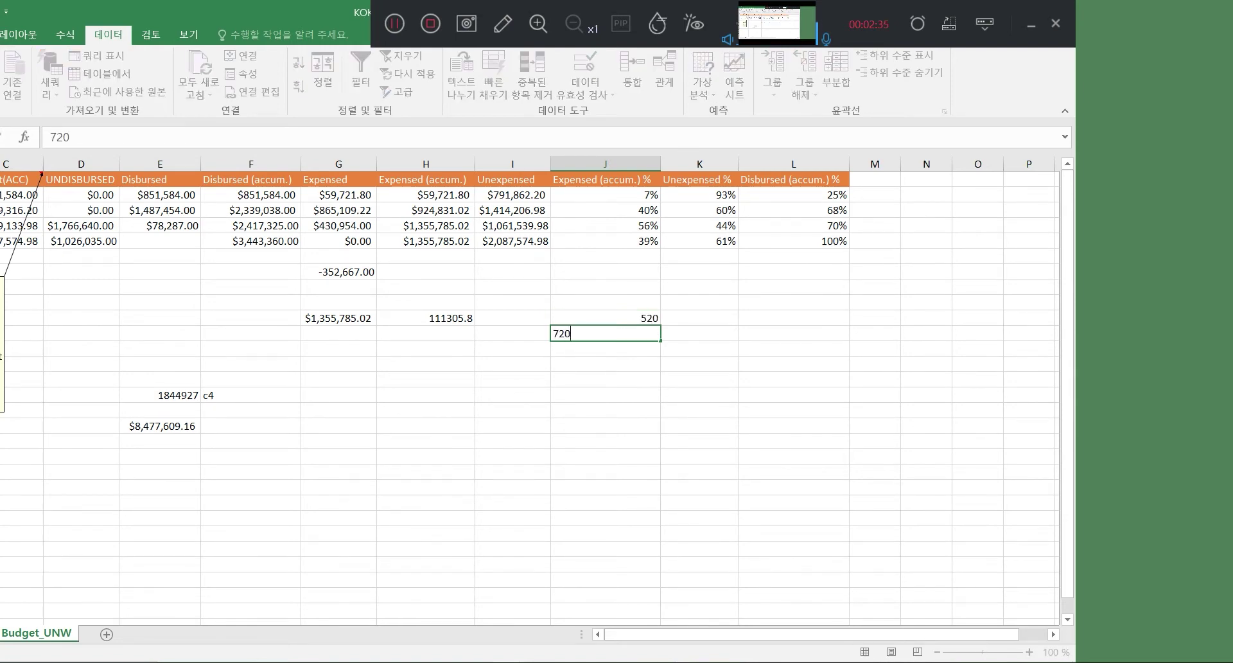
{"action": "key", "text": "Tab"}
Enter the sample values 160 in cell K11 and 60 in cell L11, beside the 720.
{"action": "key", "text": "Up"}
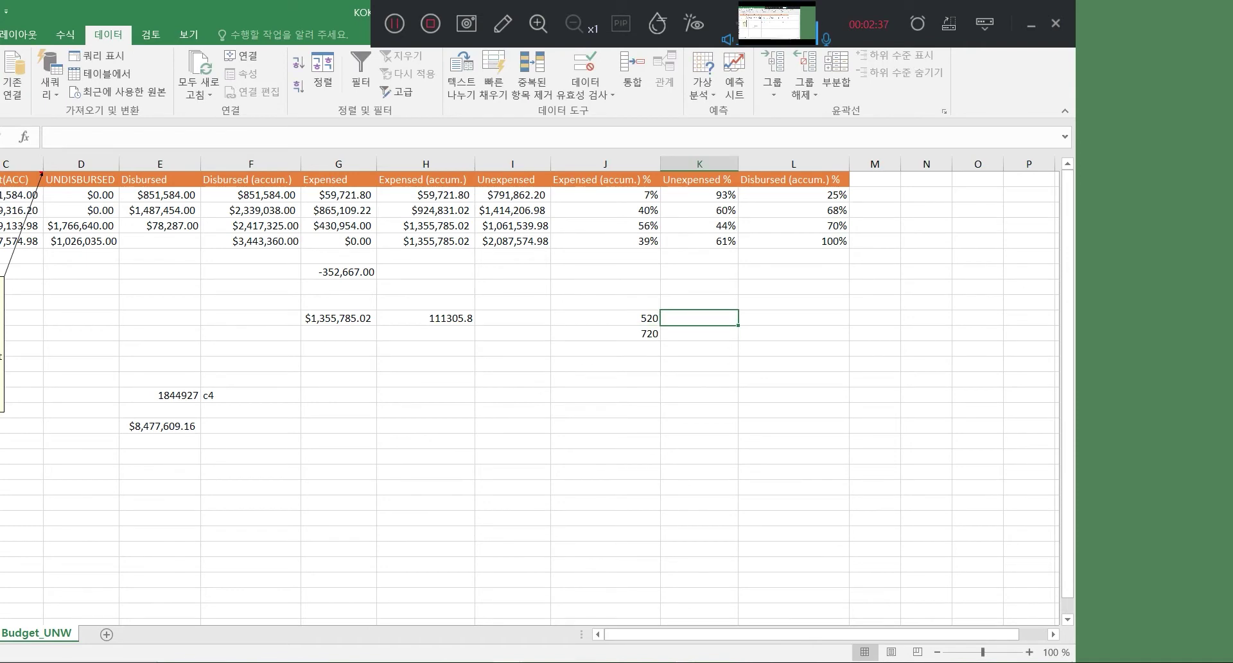
{"action": "key", "text": "Down"}
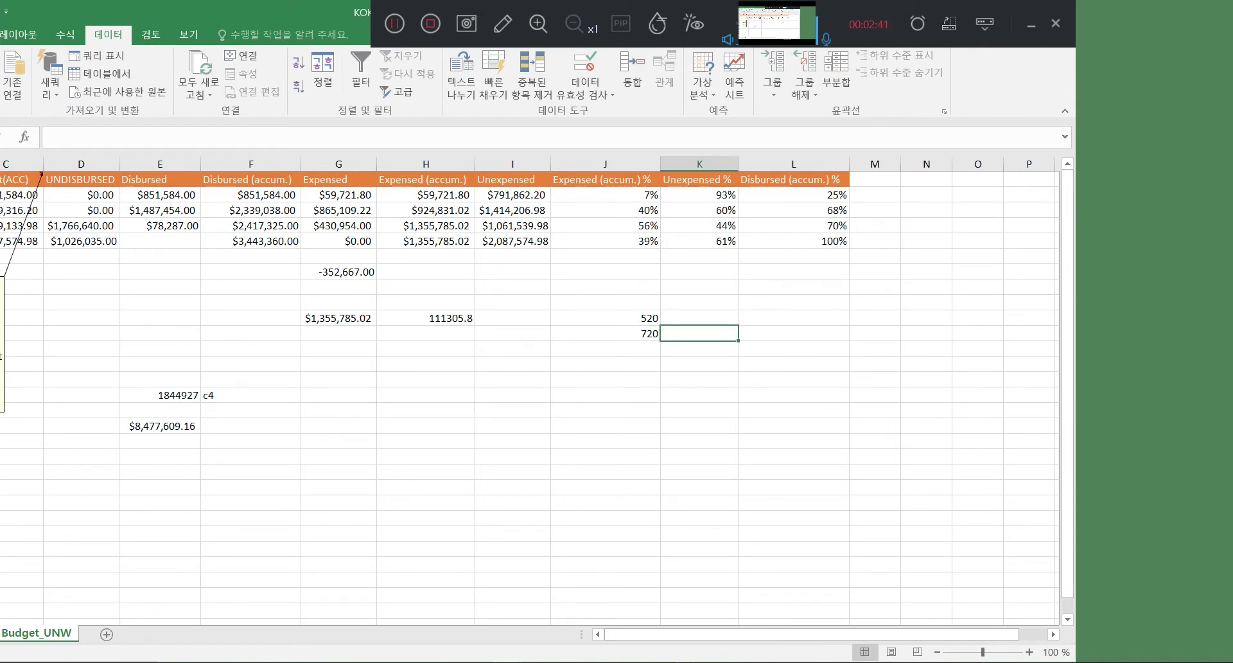
{"action": "type", "text": "160"}
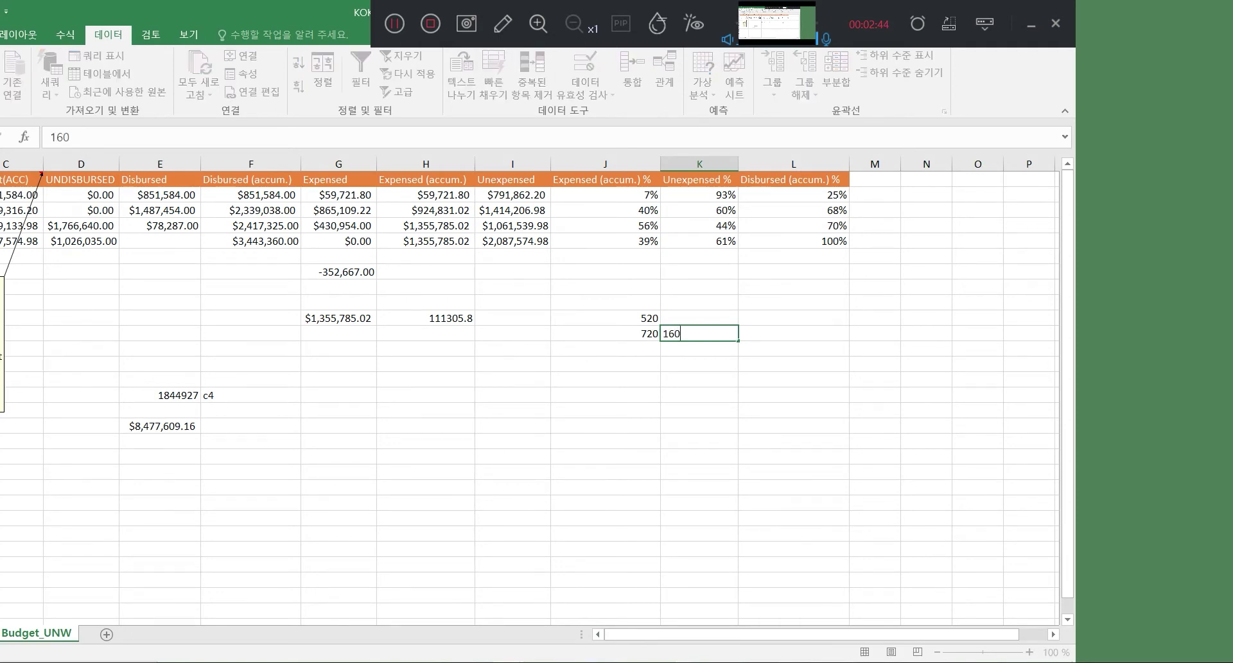
{"action": "key", "text": "Tab"}
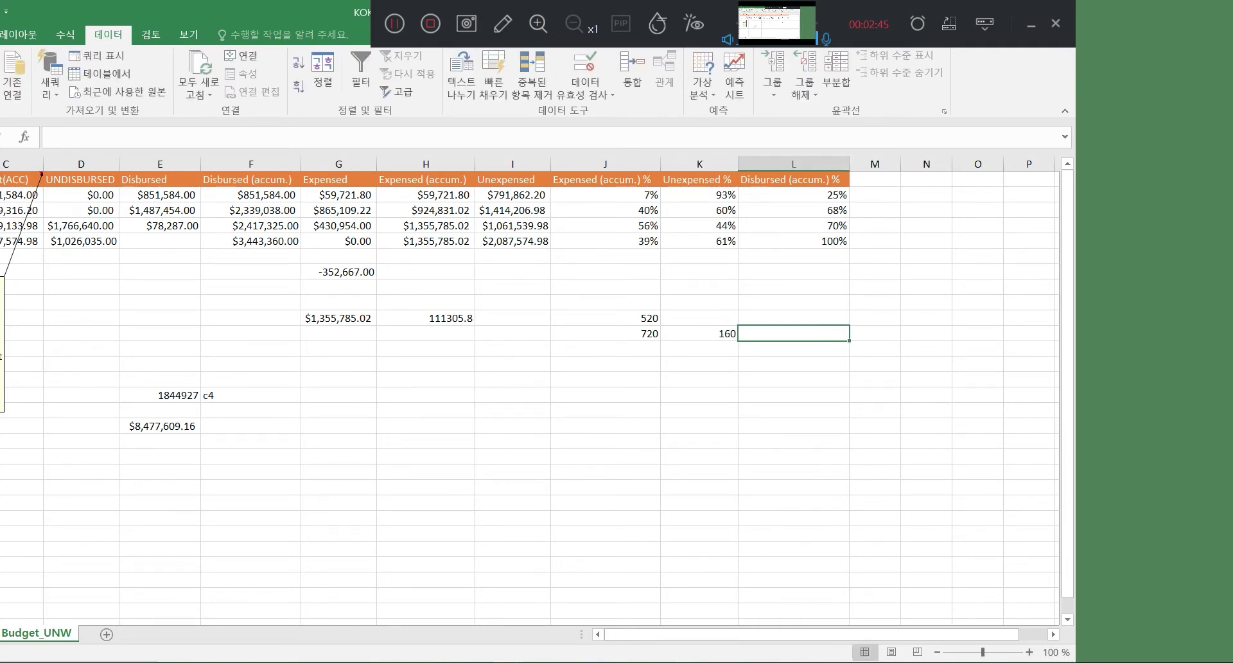
{"action": "type", "text": "5"}
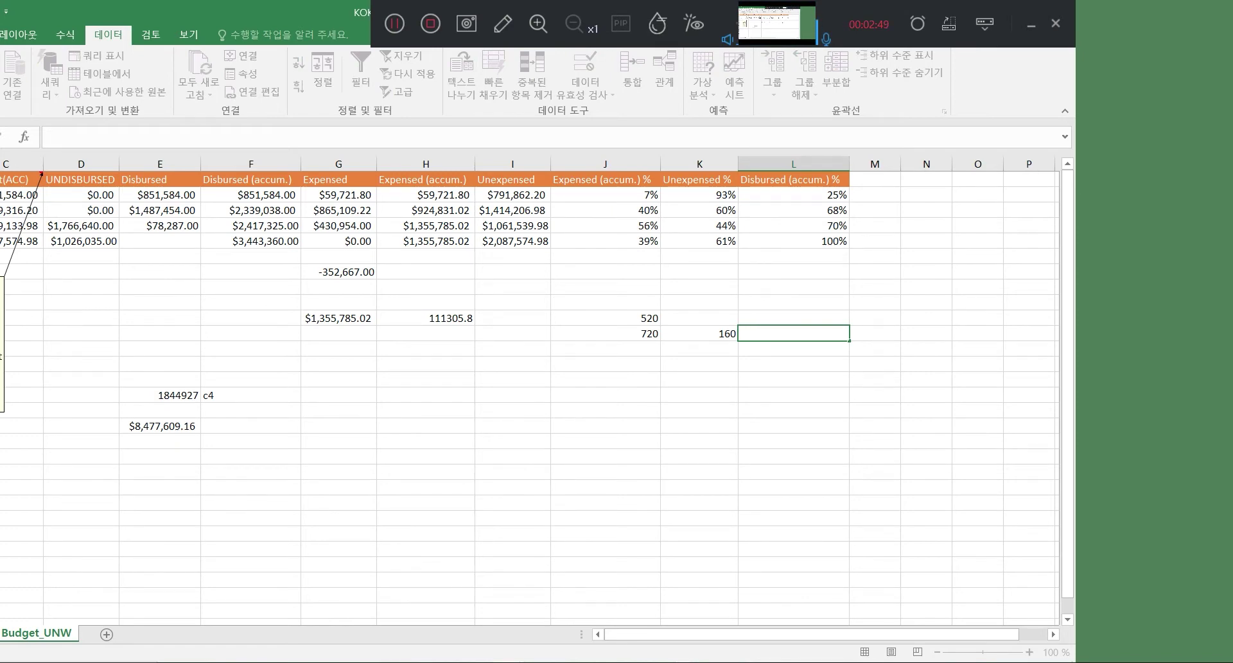
{"action": "left_click", "coordinate": [699, 333]}
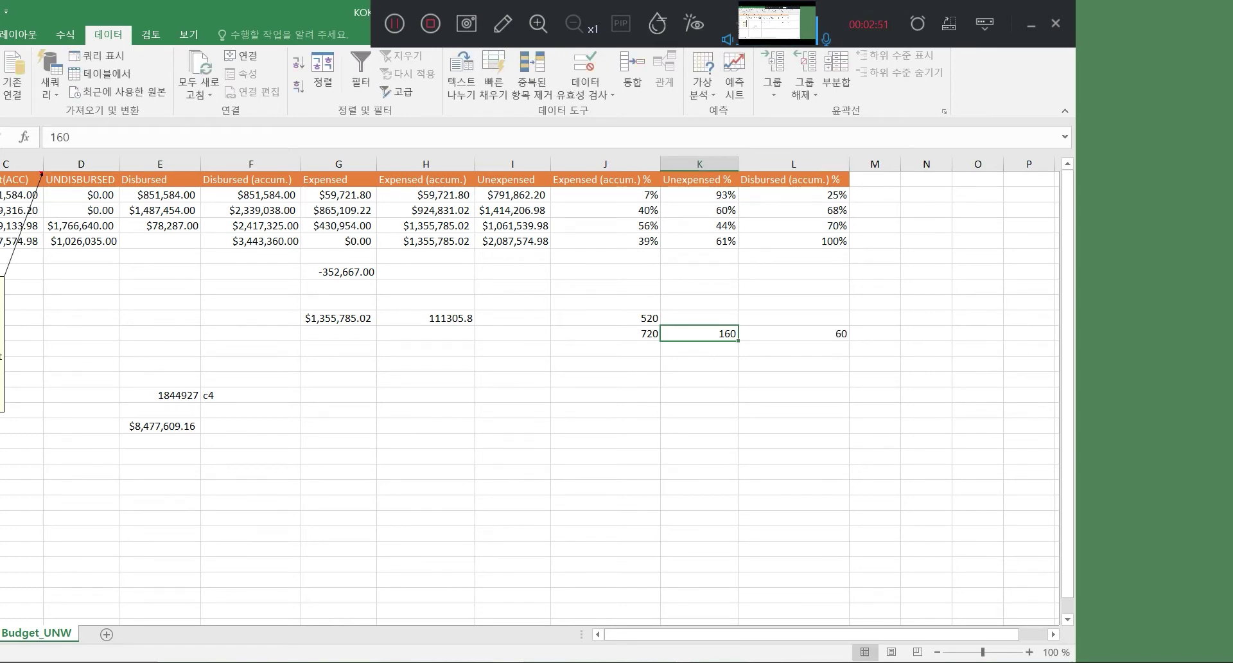
Change the sample value in cell L11, beside the 160, to 50.
{"action": "key", "text": "Up"}
{"action": "key", "text": "Left"}
{"action": "key", "text": "Right"}
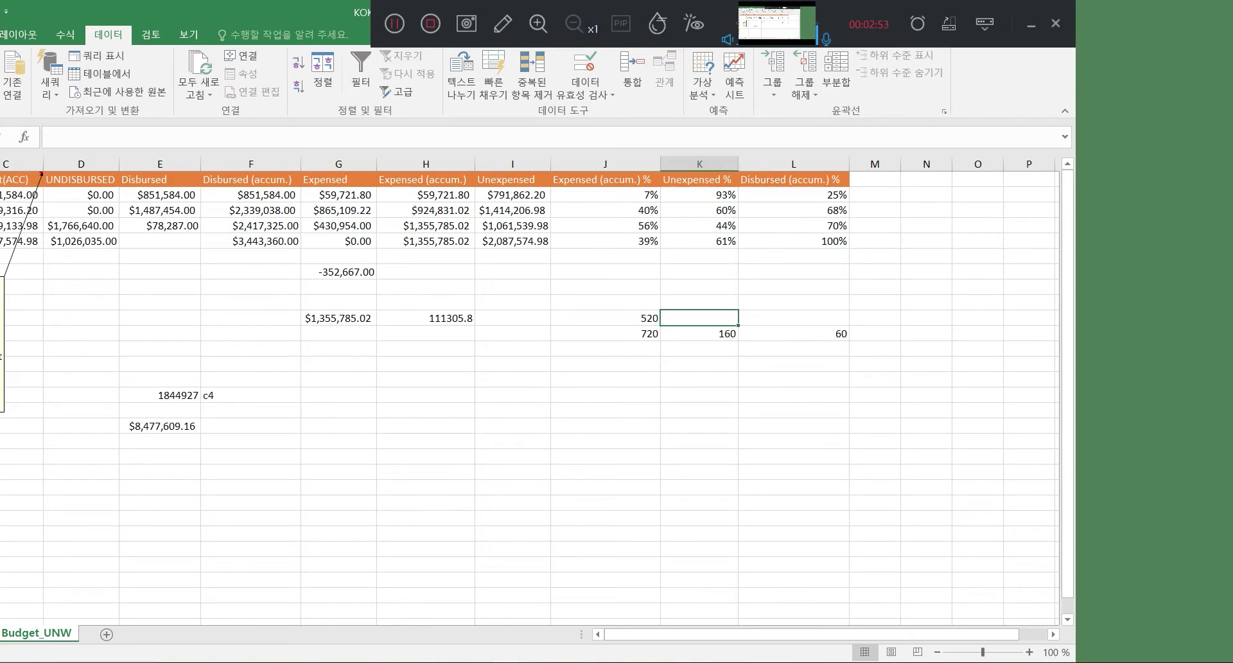
{"action": "key", "text": "Down"}
{"action": "key", "text": "Right"}
{"action": "type", "text": "5"}
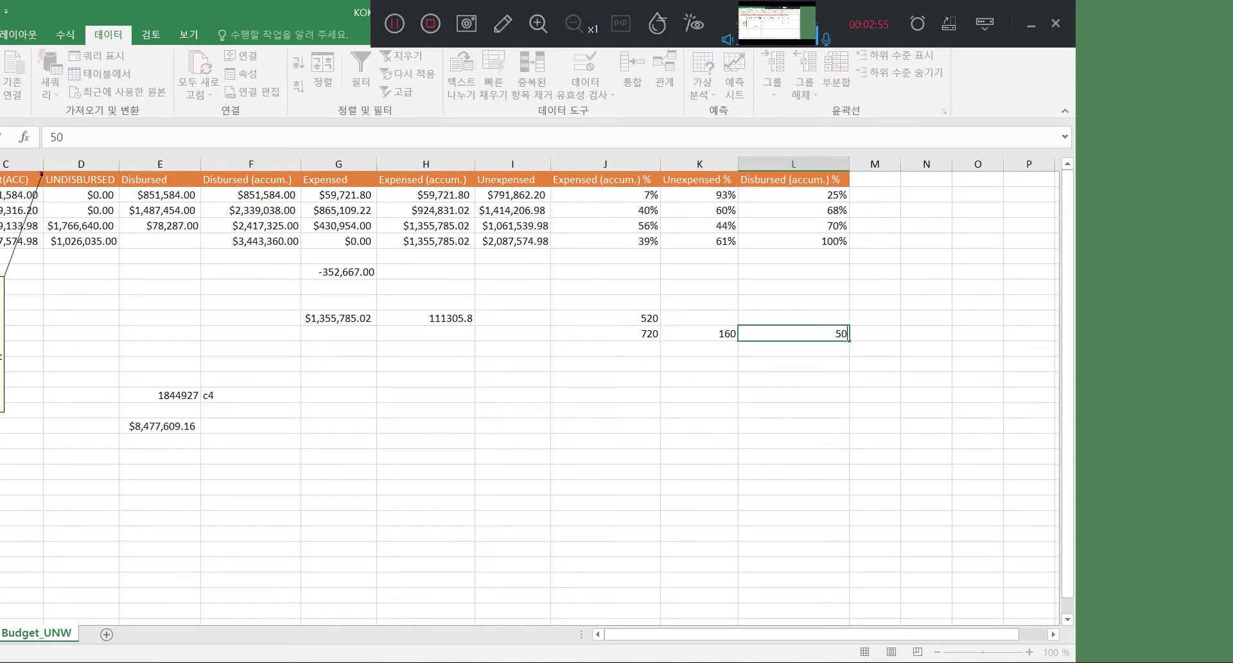
{"action": "key", "text": "Return"}
{"action": "key", "text": "Left"}
{"action": "key", "text": "Up"}
{"action": "key", "text": "Left"}
{"action": "key", "text": "Left"}
{"action": "key", "text": "Right"}
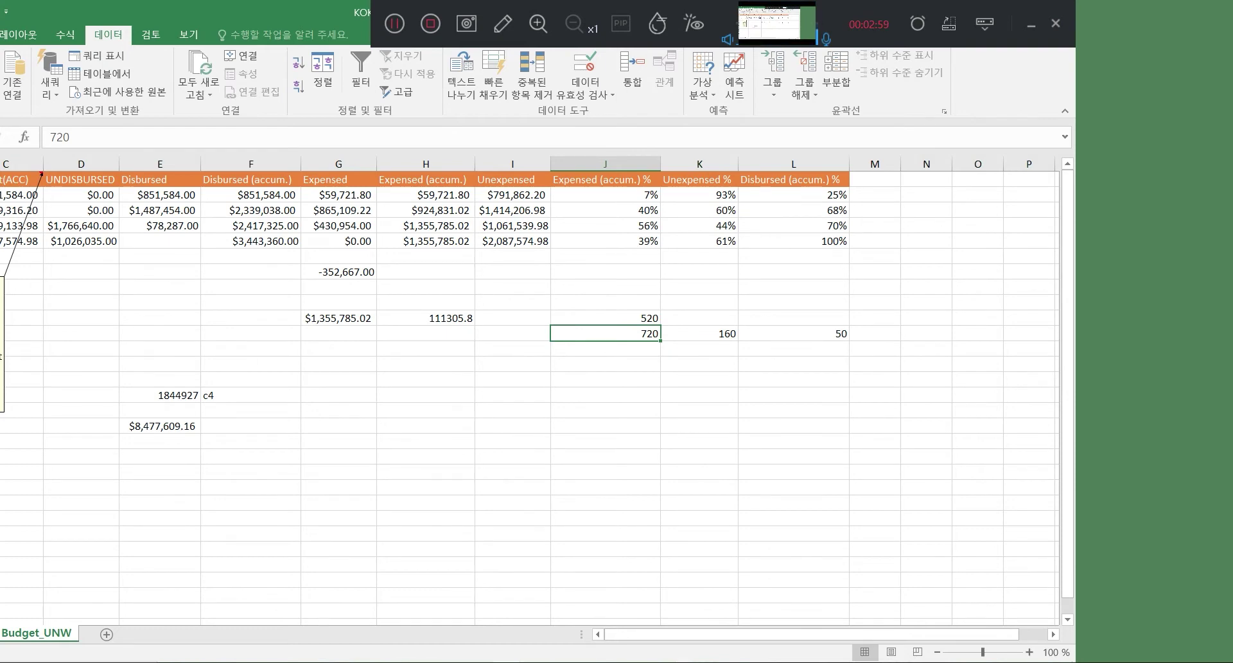
{"action": "key", "text": "Up"}
{"action": "key", "text": "Up"}
{"action": "key", "text": "Up"}
{"action": "key", "text": "Up"}
{"action": "key", "text": "Up"}
{"action": "key", "text": "Up"}
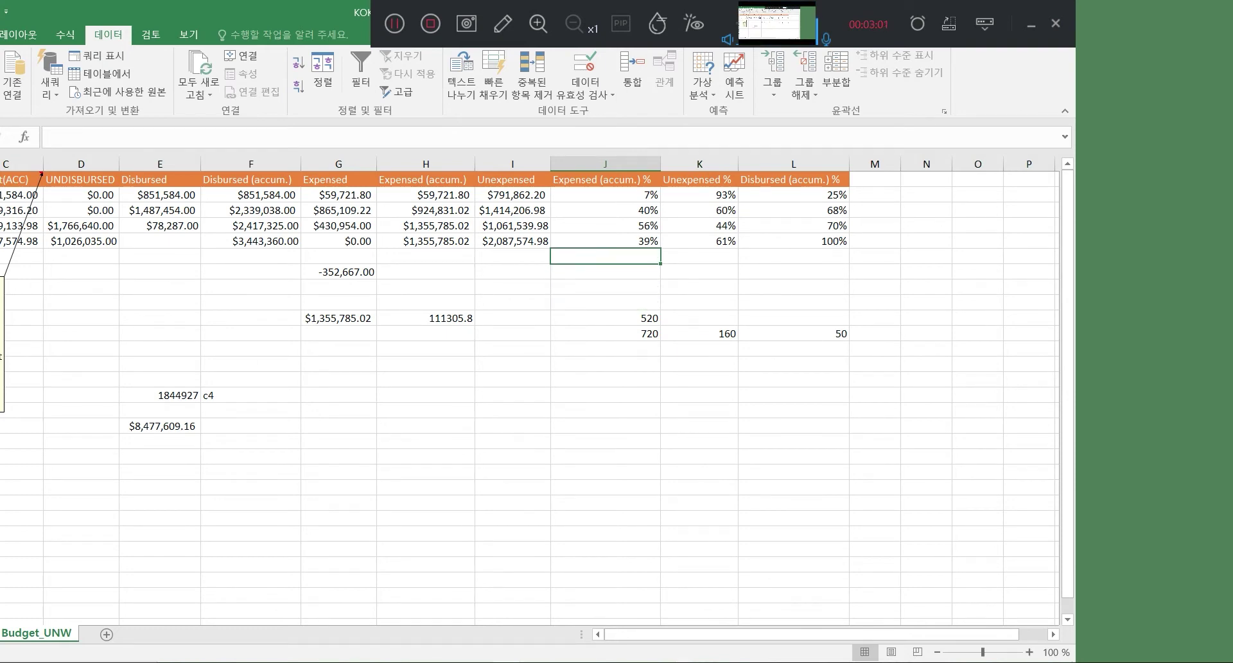
{"action": "key", "text": "Right"}
{"action": "key", "text": "Down"}
{"action": "key", "text": "Down"}
{"action": "key", "text": "Down"}
{"action": "key", "text": "Left"}
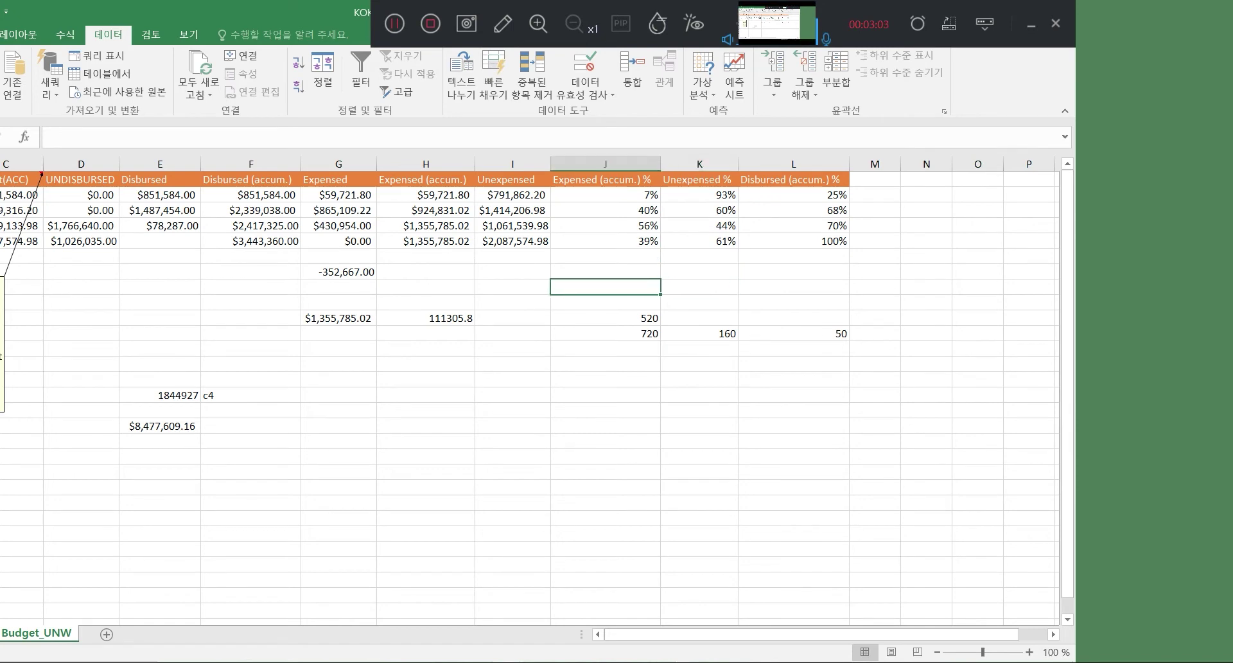
{"action": "key", "text": "Down"}
{"action": "key", "text": "Down"}
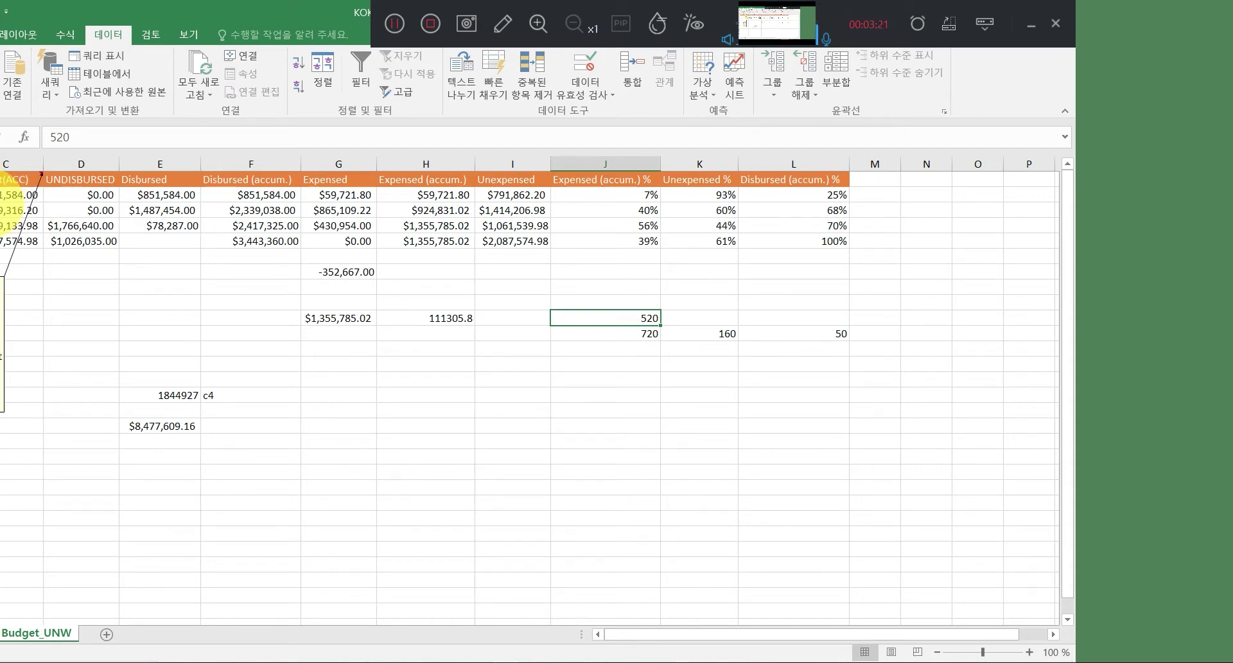
{"action": "left_click", "coordinate": [395, 25]}
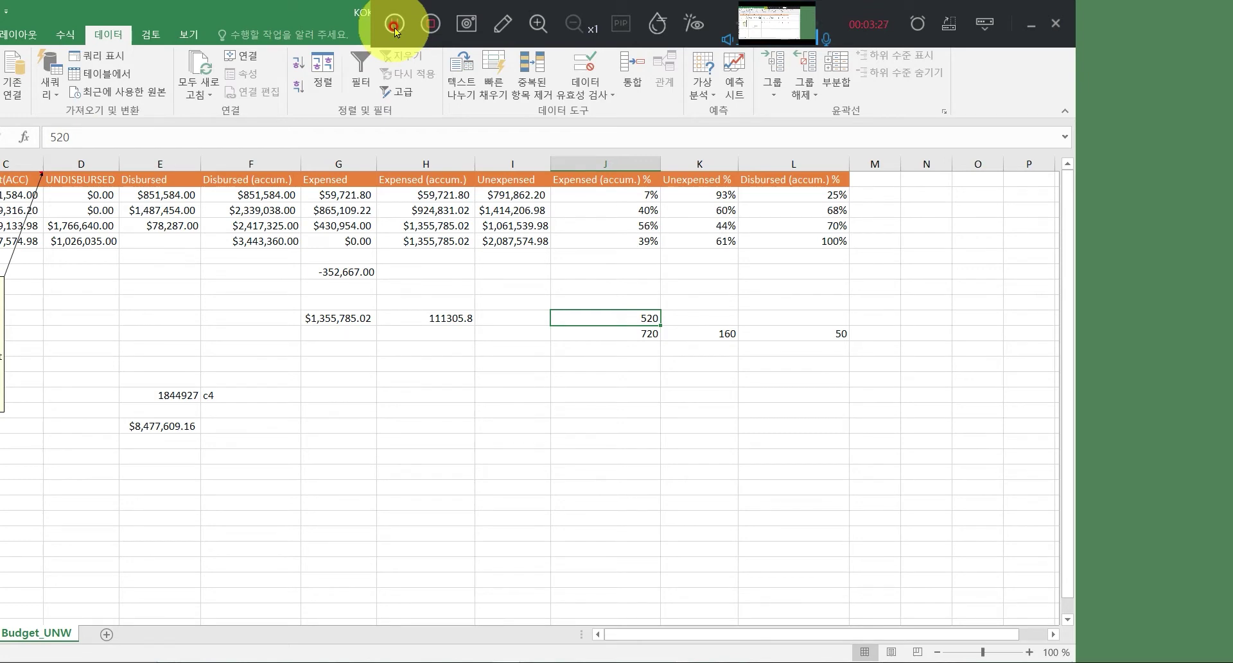
{"action": "left_click", "coordinate": [394, 26]}
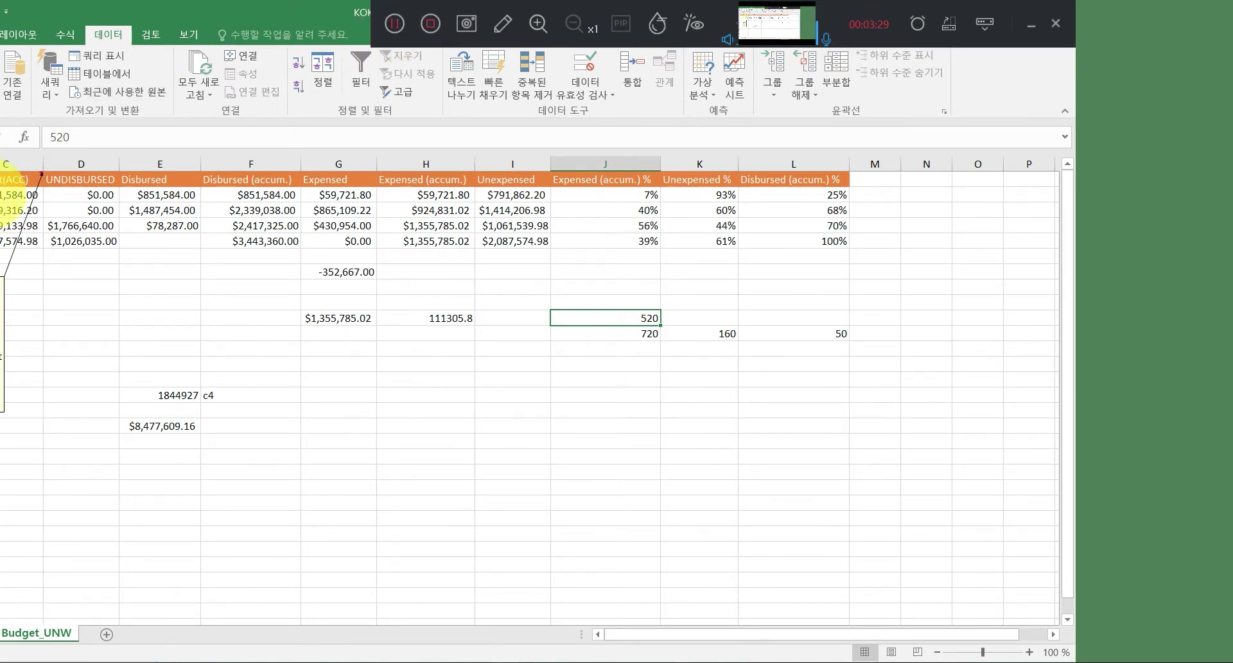
Examine how the accumulated budget in C2 and C3 and the disbursed amounts in E3 and E4 are calculated.
{"action": "left_click", "coordinate": [19, 195]}
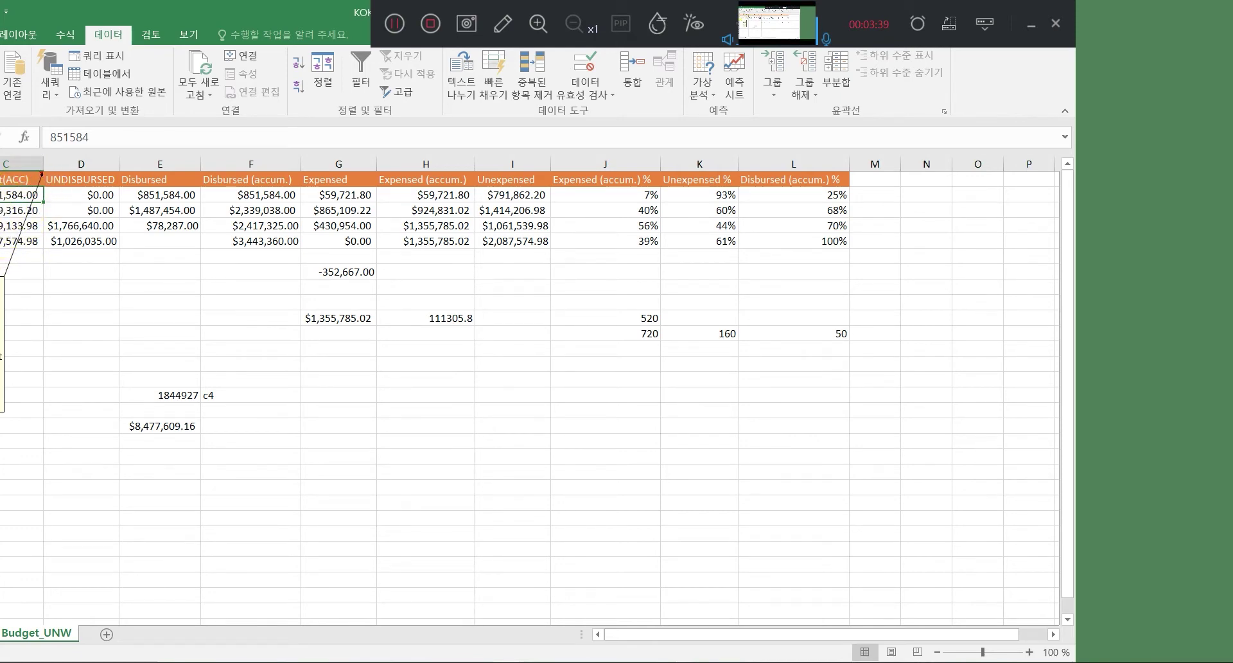
{"action": "left_click", "coordinate": [19, 210]}
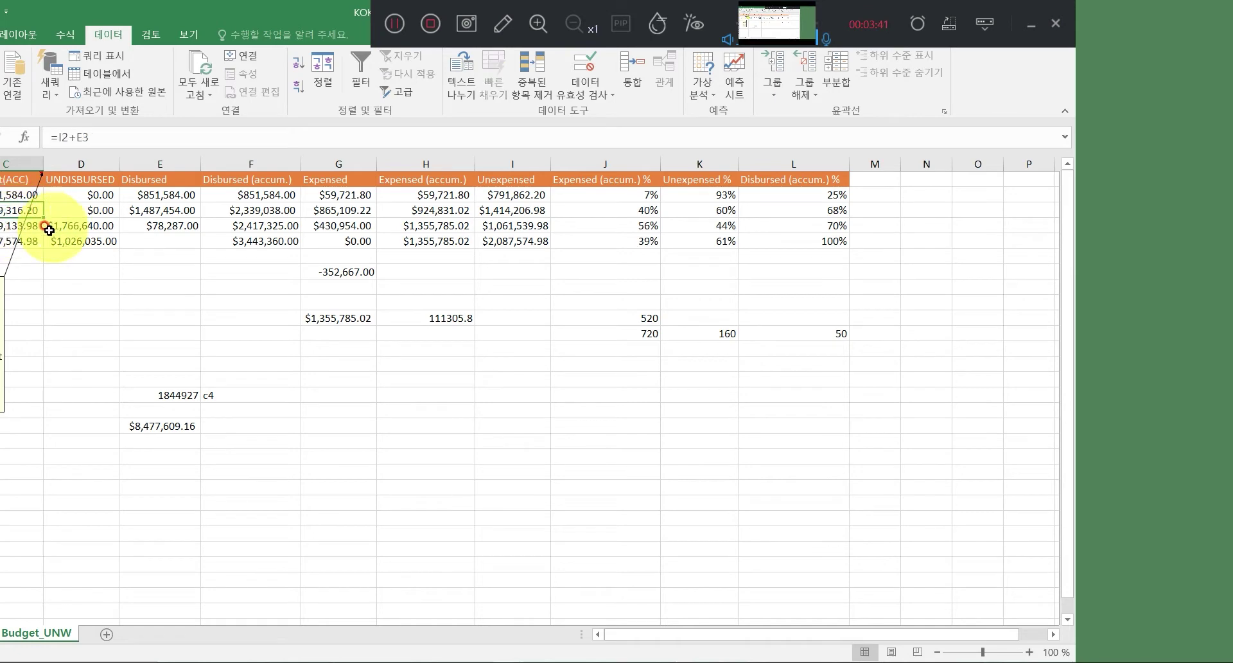
{"action": "left_click", "coordinate": [174, 212]}
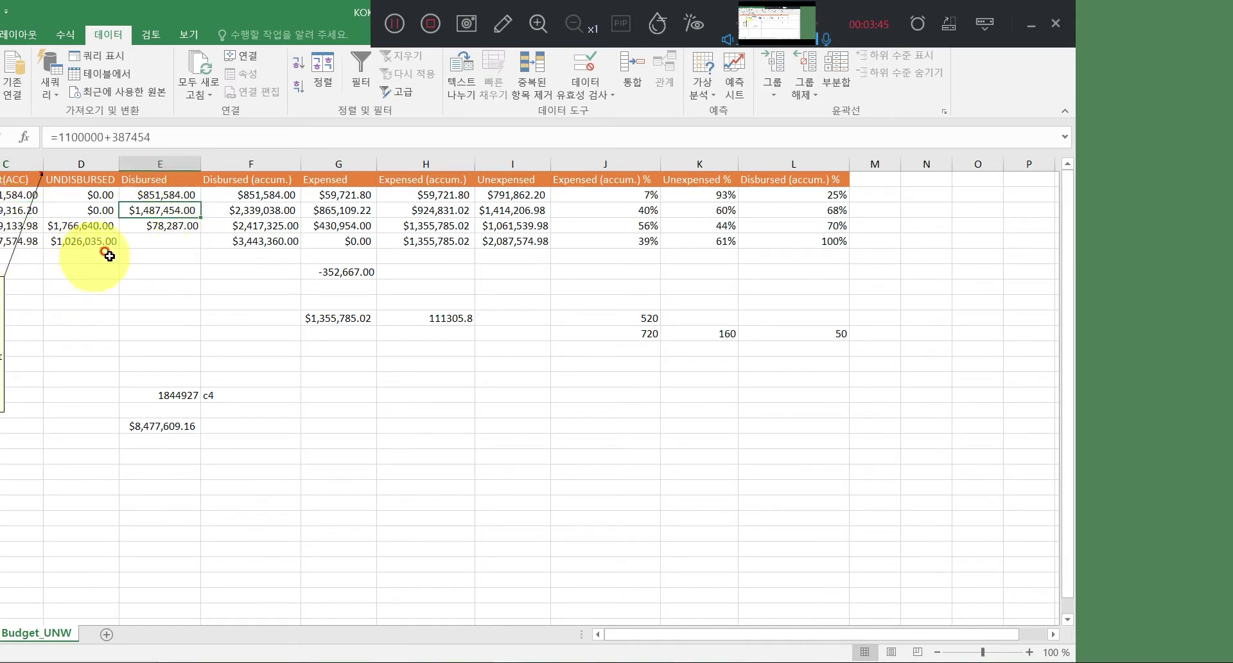
{"action": "left_click", "coordinate": [169, 230]}
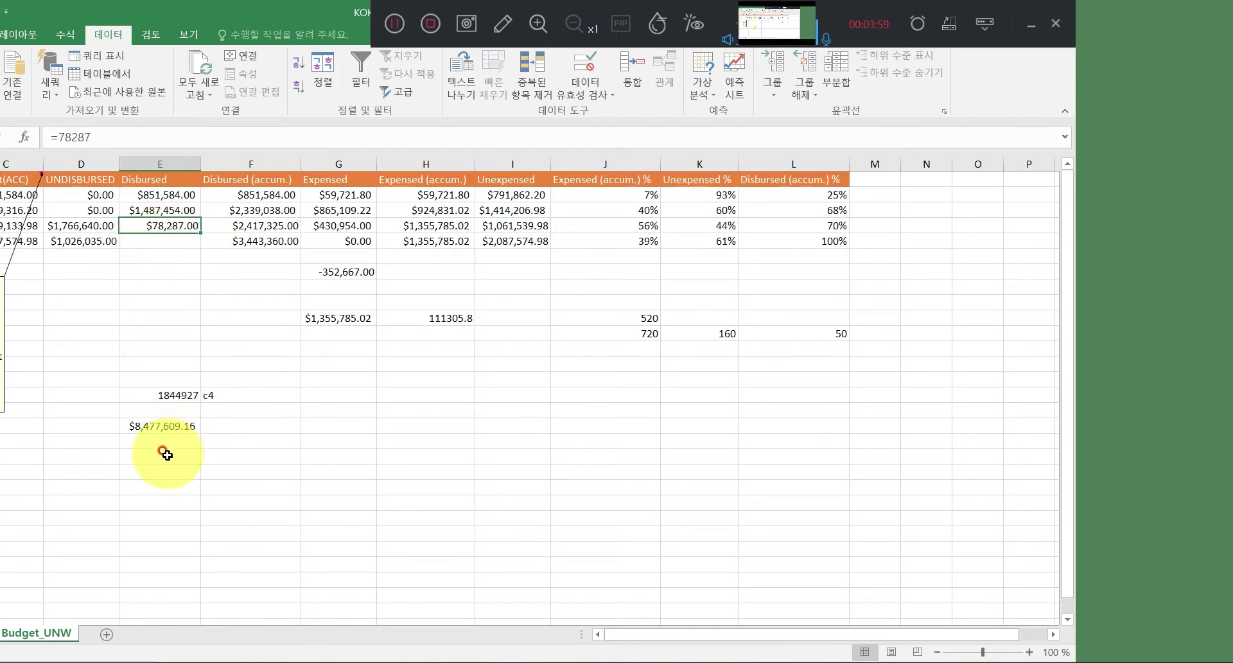
Compare the side calculations in E15 and E17 below the table with the amounts in the Disbursed column.
{"action": "left_click", "coordinate": [173, 402]}
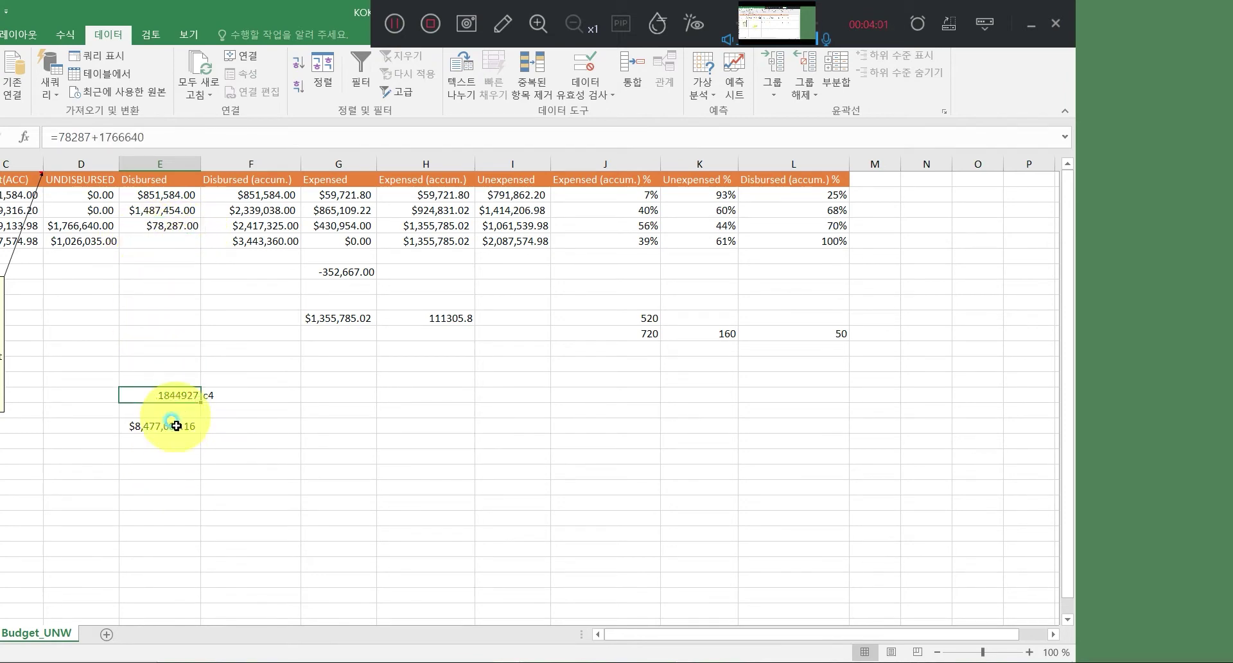
{"action": "key", "text": "Down"}
{"action": "key", "text": "Down"}
{"action": "key", "text": "Down"}
{"action": "left_click", "coordinate": [175, 393]}
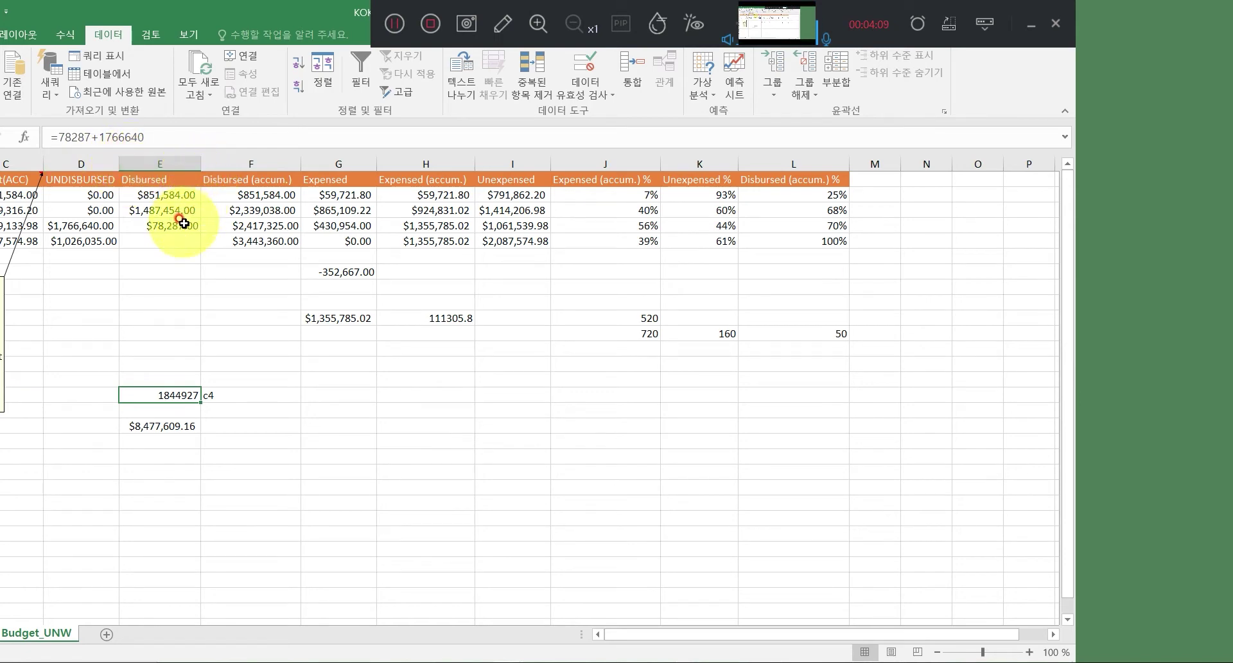
{"action": "left_click", "coordinate": [183, 225]}
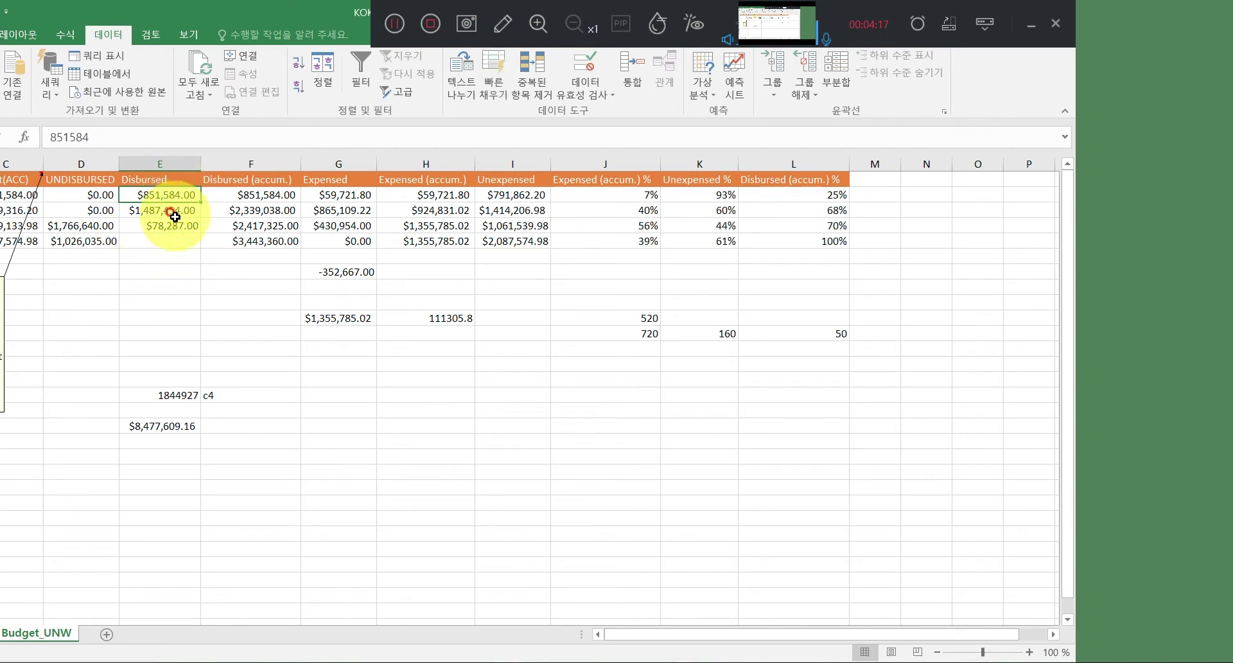
{"action": "left_click", "coordinate": [181, 179]}
{"action": "left_click", "coordinate": [183, 395]}
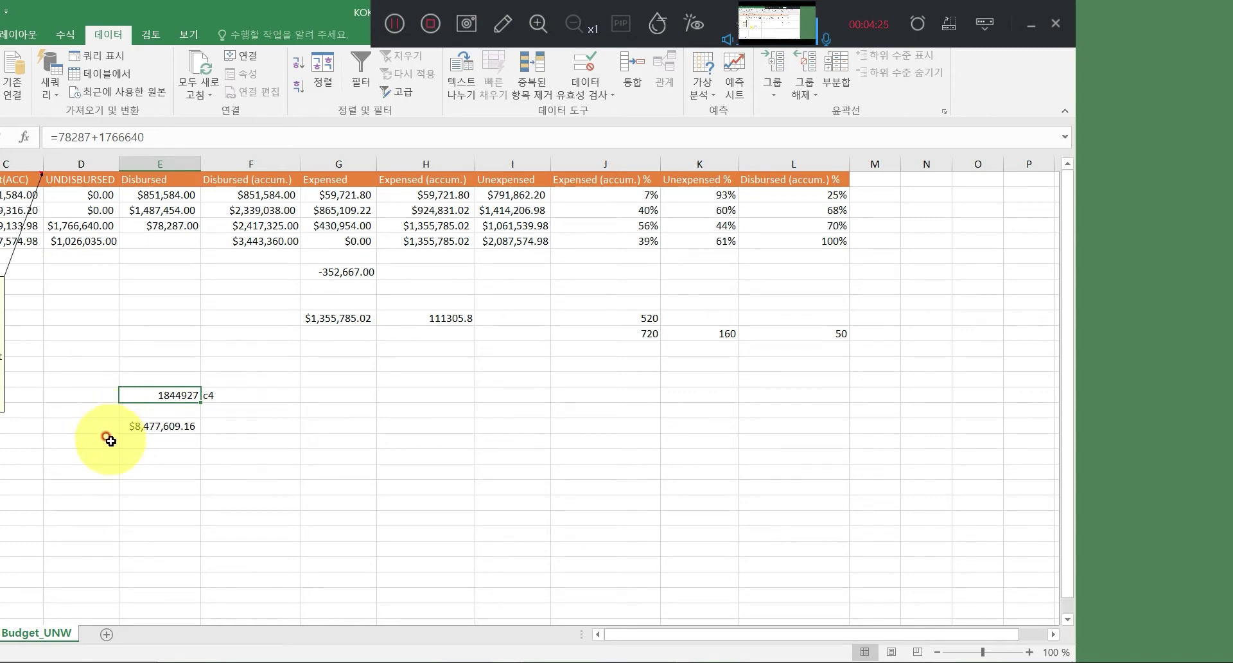
{"action": "left_click", "coordinate": [169, 236]}
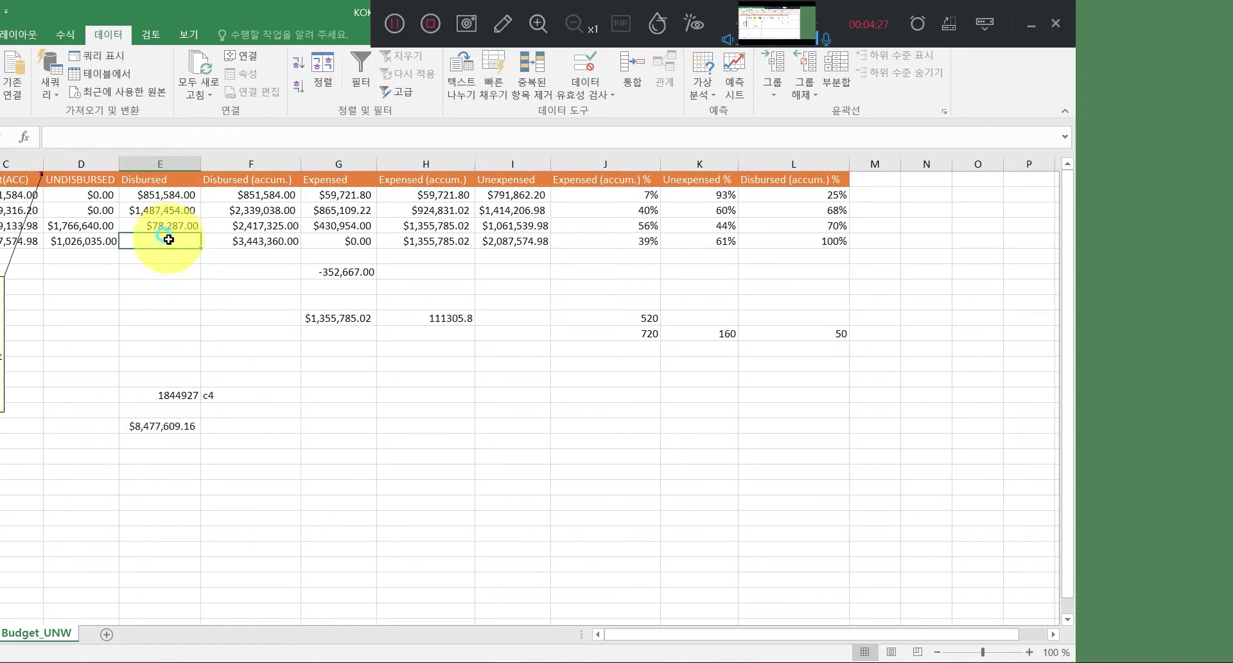
{"action": "left_click", "coordinate": [168, 427]}
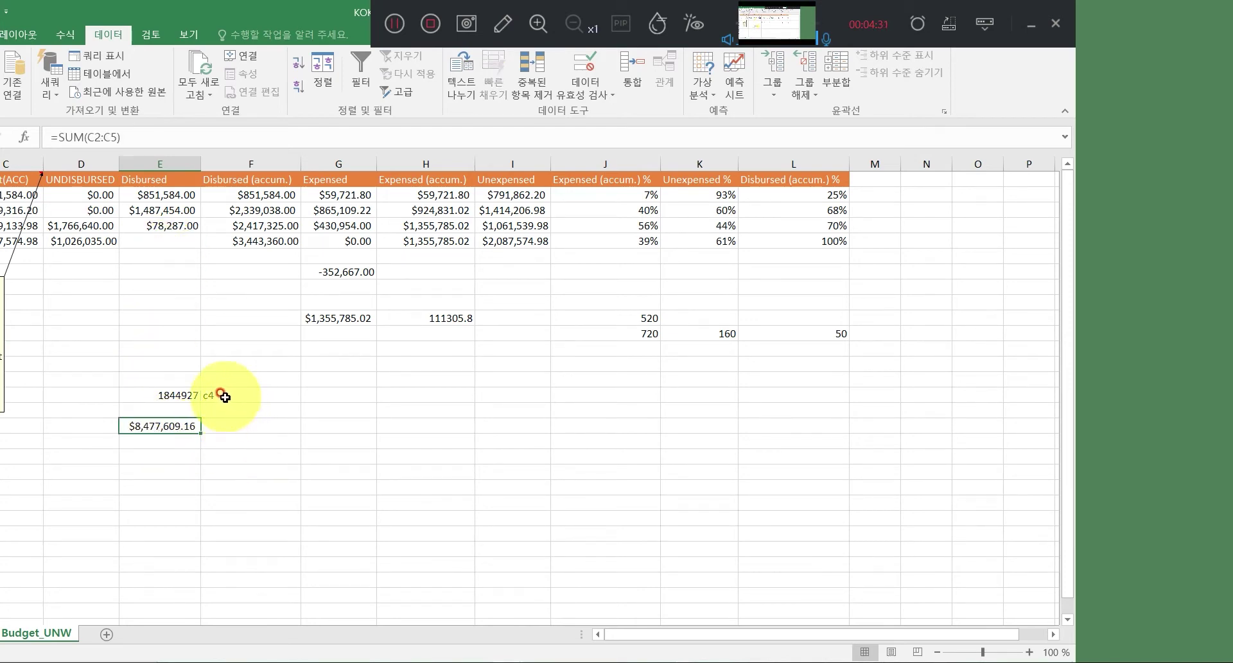
Review the Disbursed entries in cells E2 to E5 row by row.
{"action": "left_click", "coordinate": [174, 266]}
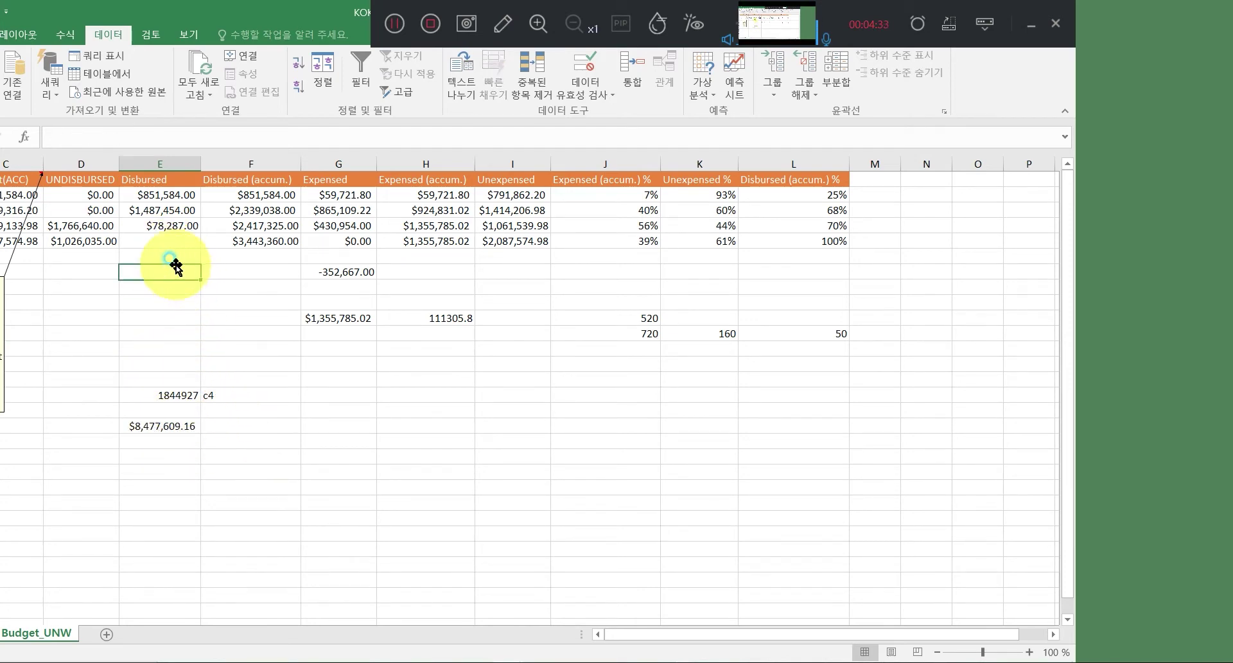
{"action": "left_click", "coordinate": [171, 240]}
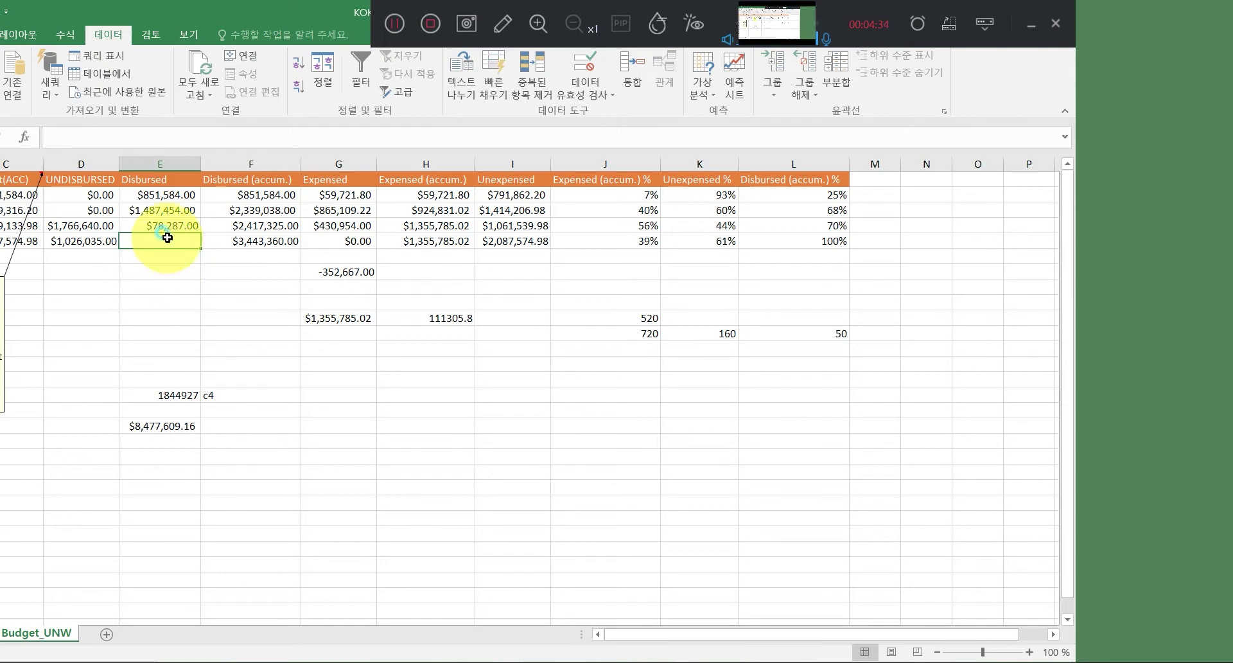
{"action": "left_click", "coordinate": [157, 194]}
{"action": "left_click", "coordinate": [163, 210]}
{"action": "left_click", "coordinate": [162, 226]}
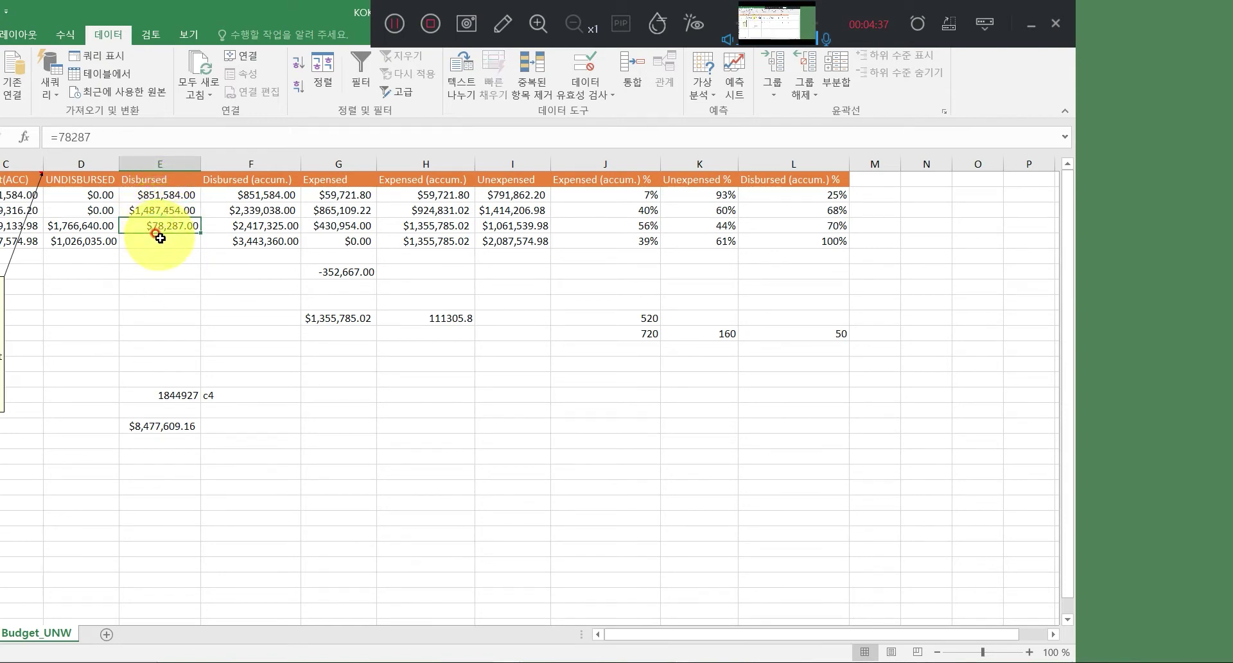
{"action": "left_click", "coordinate": [160, 239]}
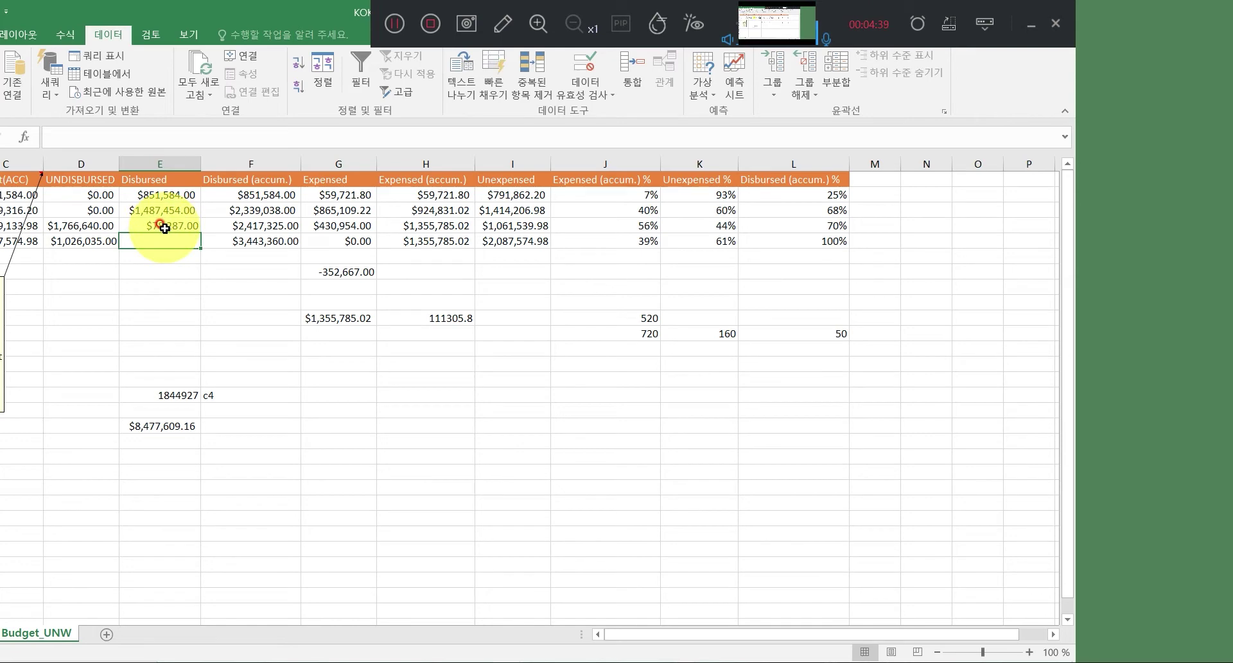
{"action": "left_click", "coordinate": [386, 24]}
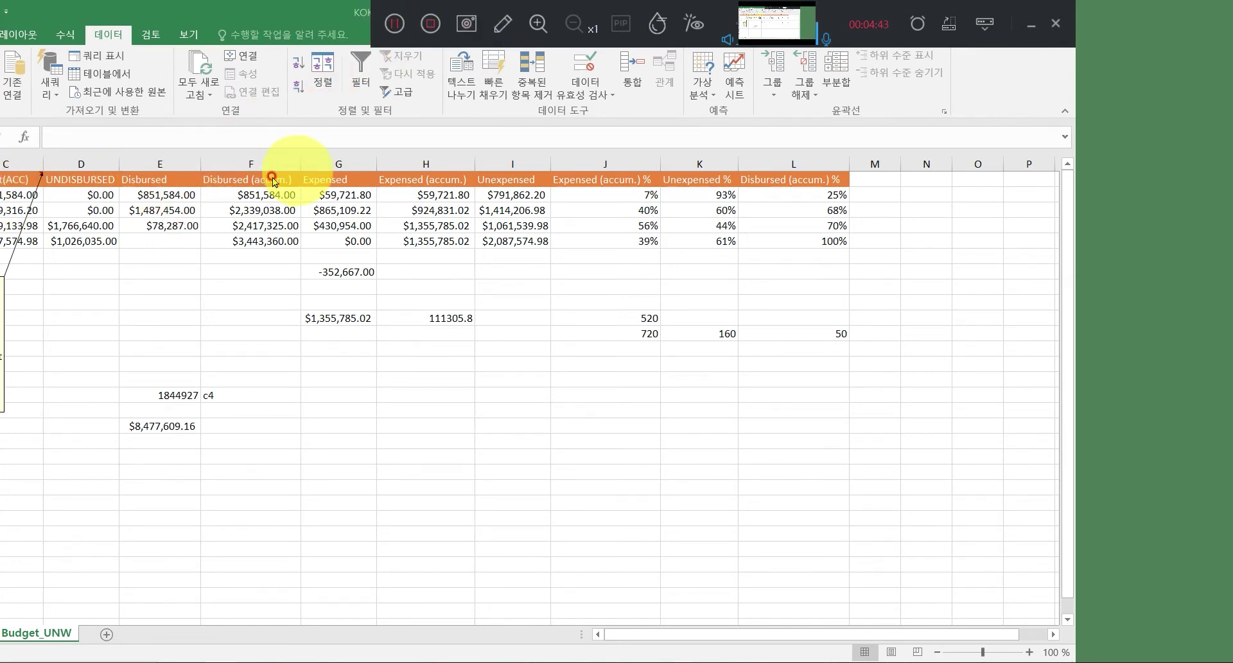
{"action": "left_click", "coordinate": [172, 195]}
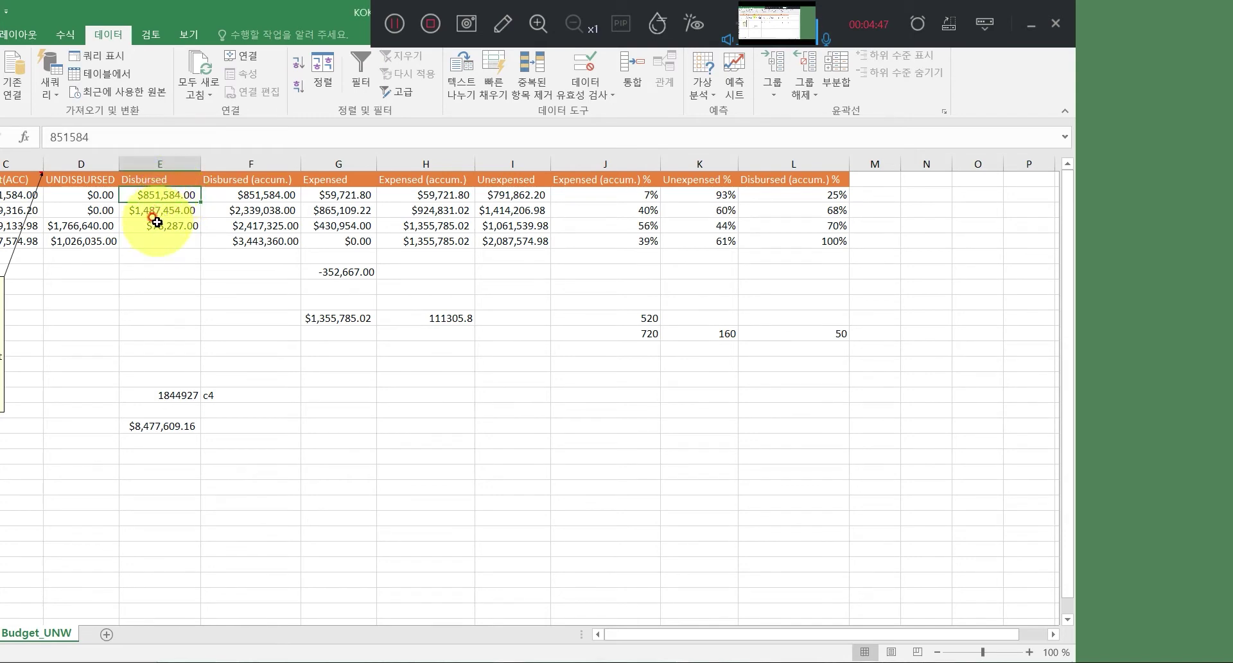
Enter the amount 851584 in the BUDGET column of the budget table.
{"action": "left_click", "coordinate": [391, 25]}
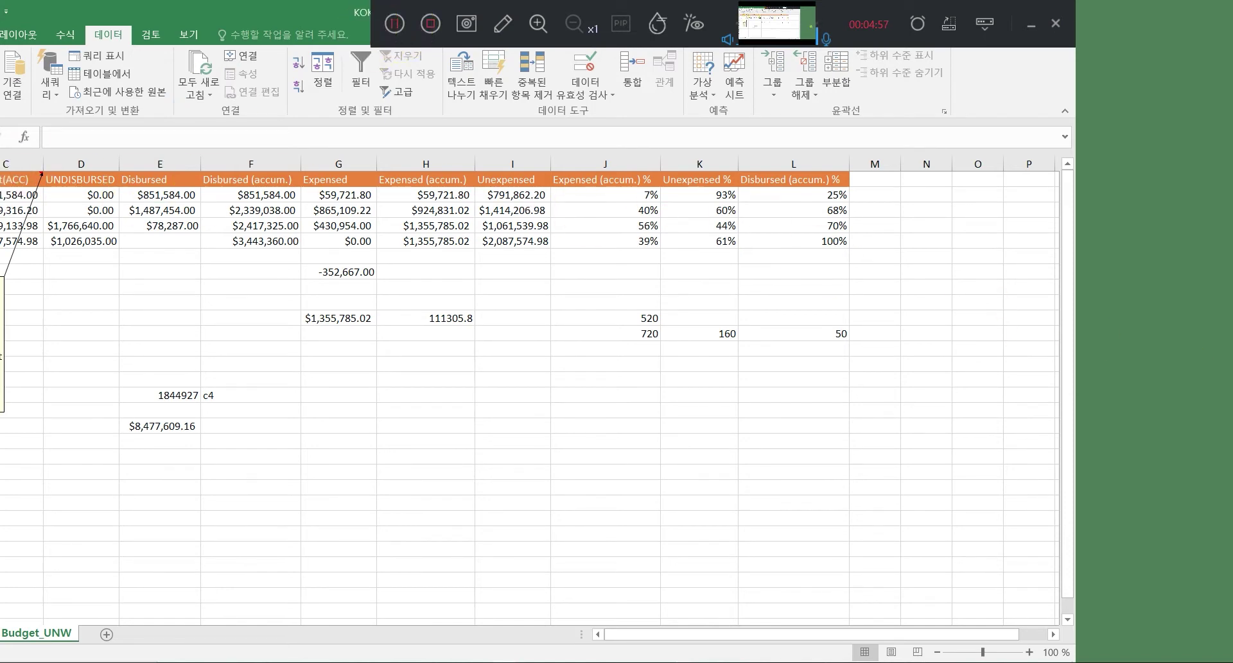
{"action": "type", "text": "851584"}
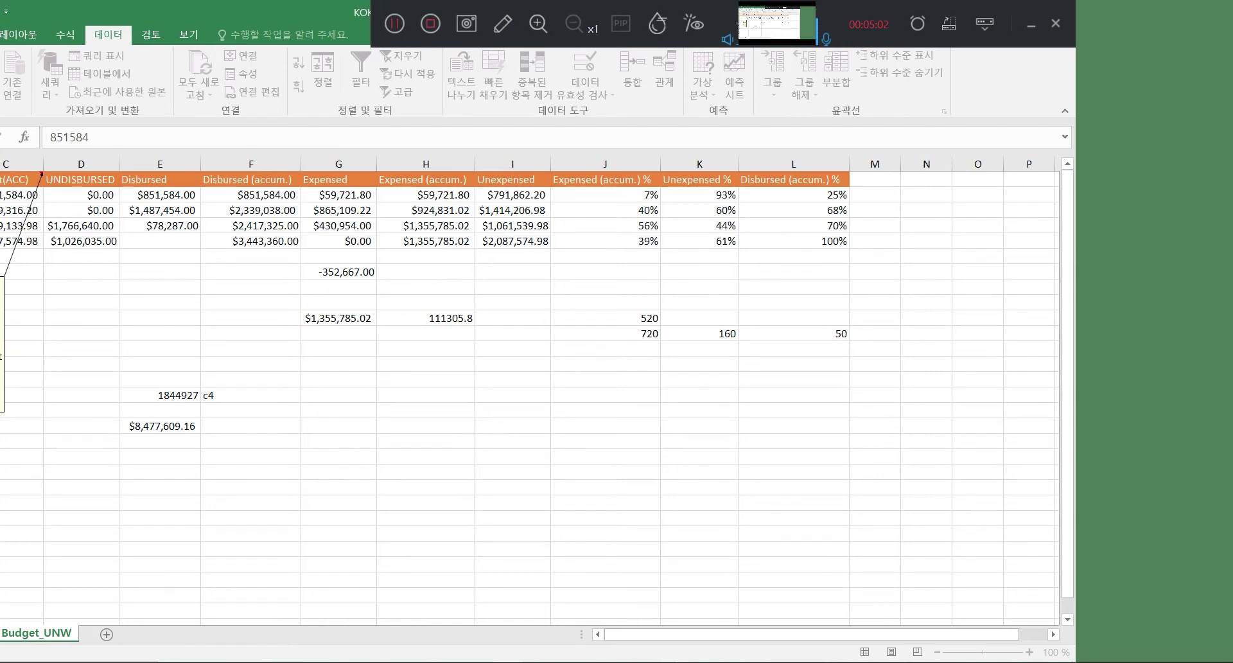
{"action": "key", "text": "Return"}
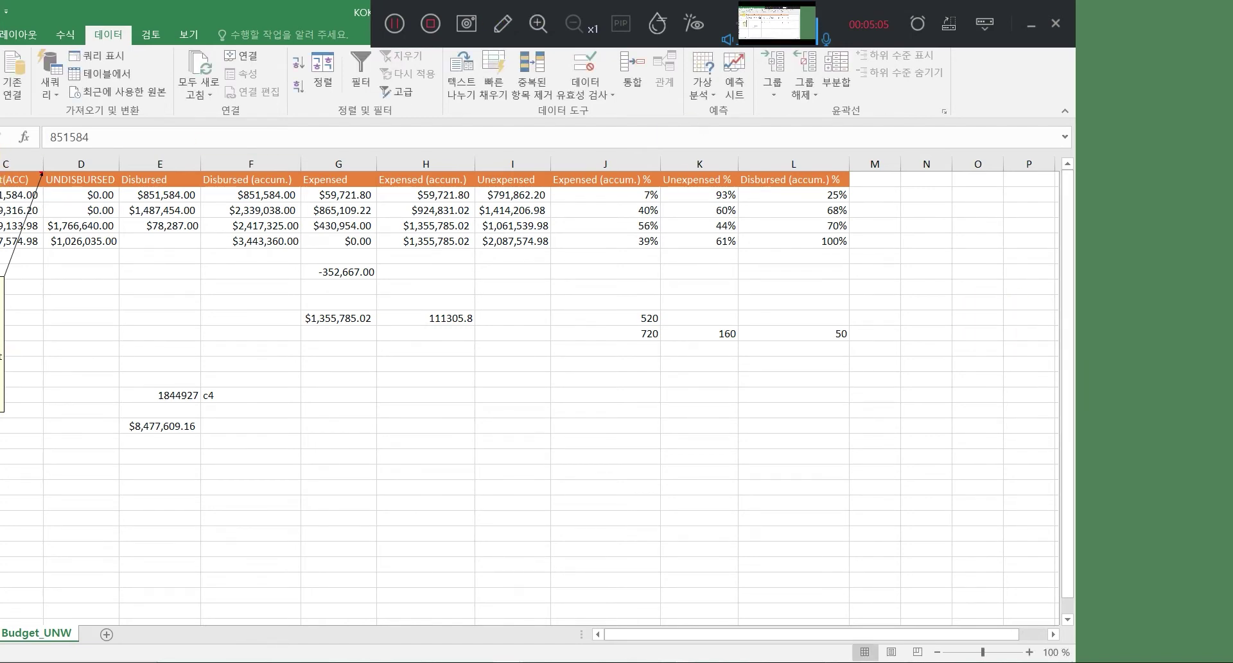
Apply the custom number format 000-000 to the whole BUDGET column.
{"action": "left_click", "coordinate": [0, 164]}
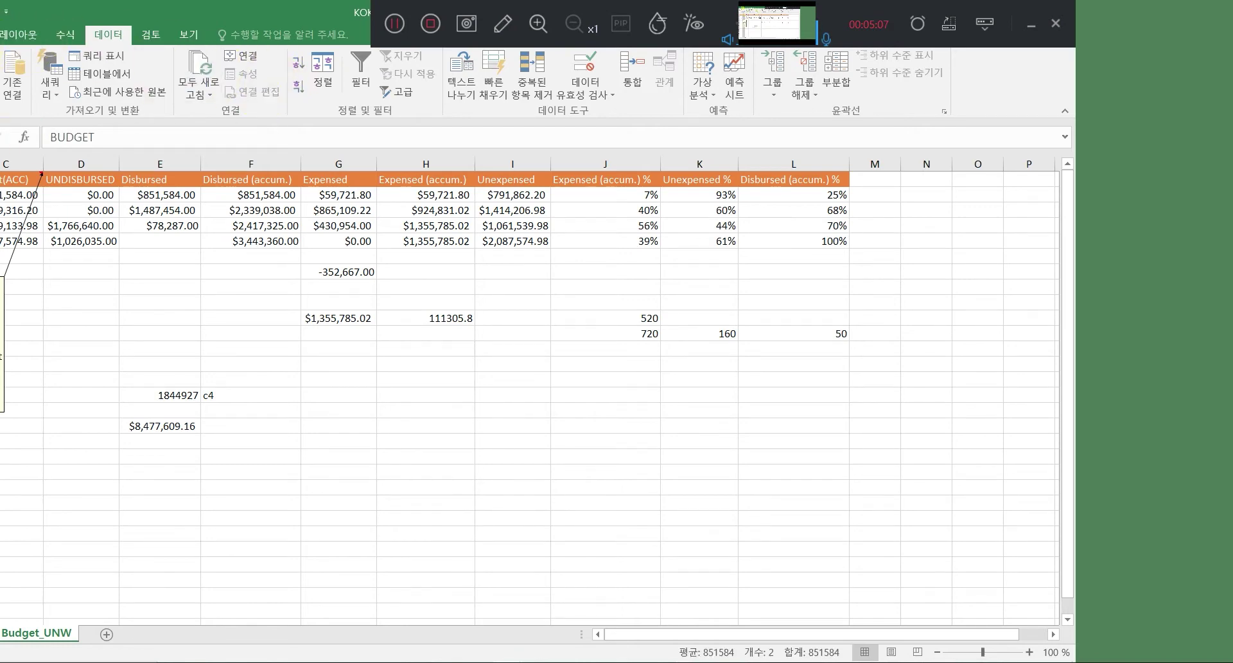
{"action": "left_click", "coordinate": [0, 35]}
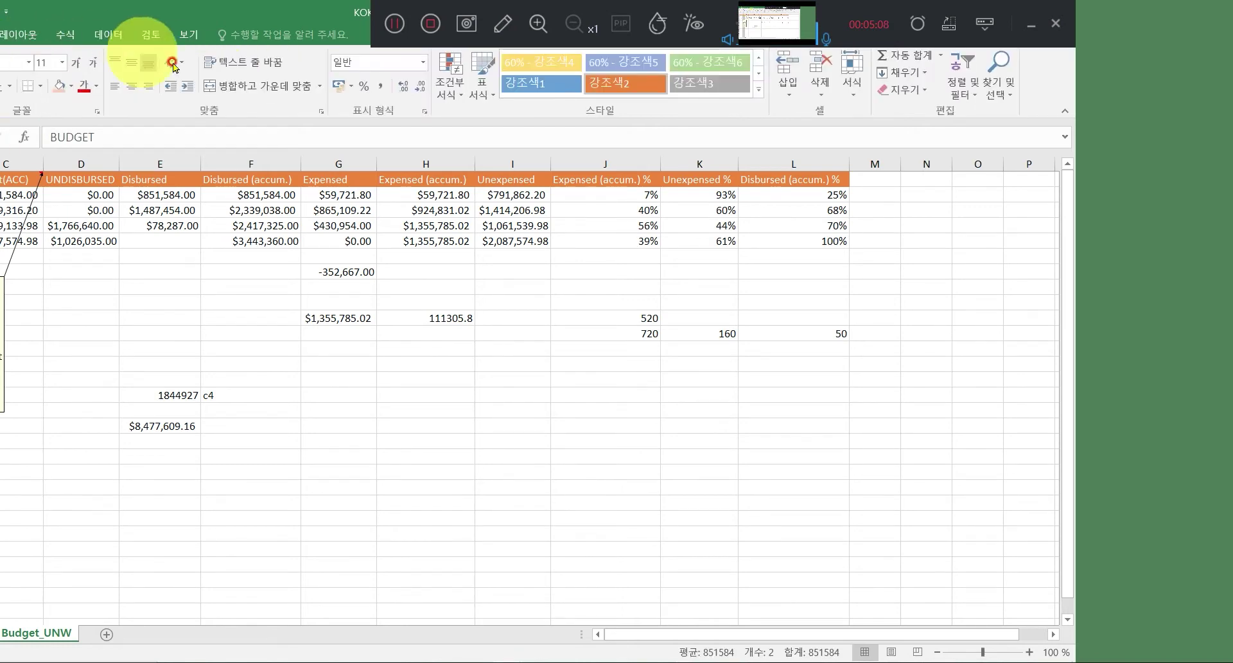
{"action": "left_click", "coordinate": [421, 113]}
{"action": "left_click", "coordinate": [424, 272]}
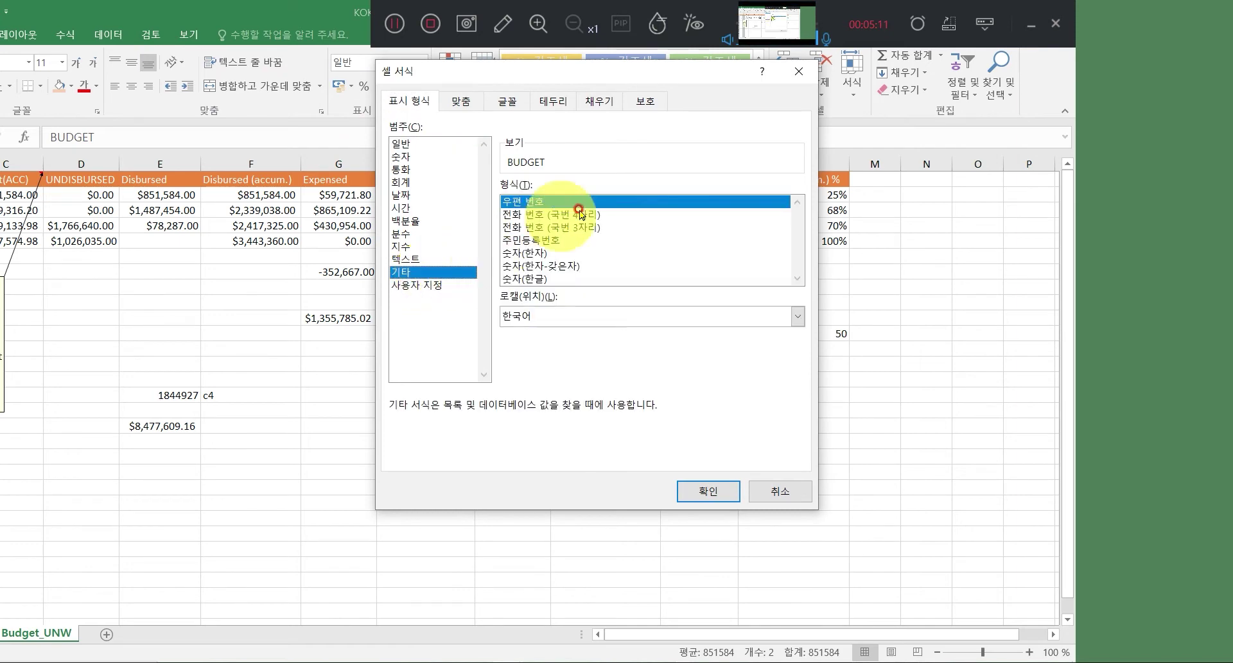
{"action": "left_click", "coordinate": [437, 284]}
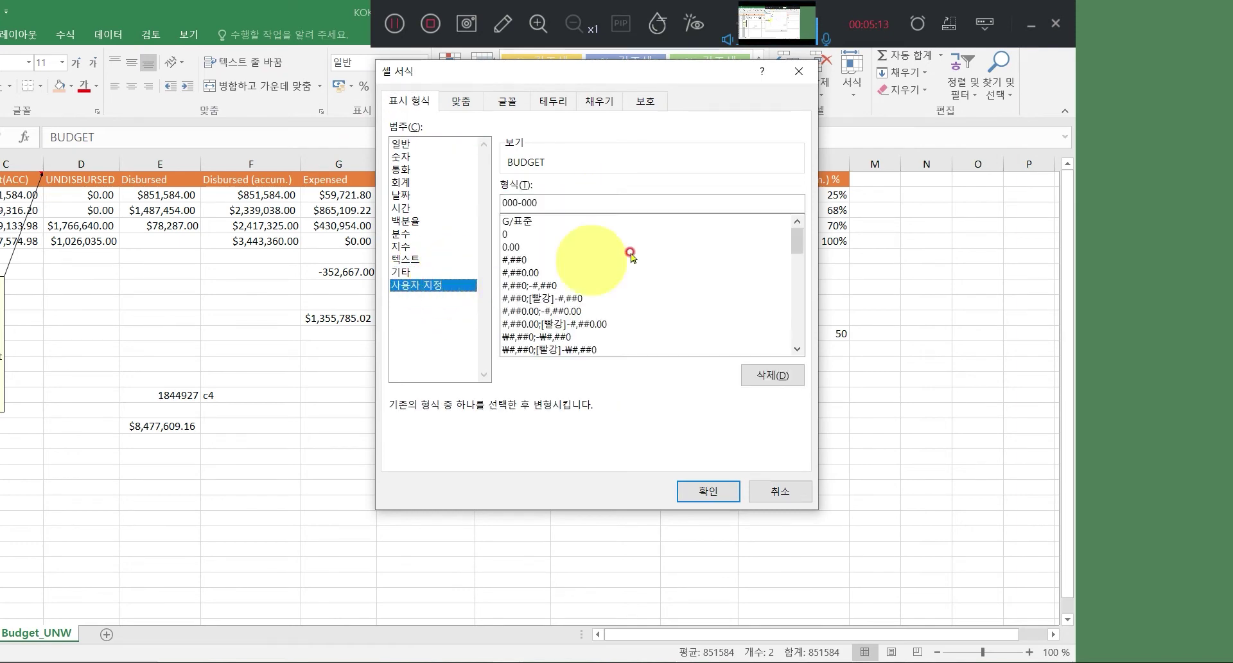
{"action": "left_click_drag", "start_coordinate": [795, 240], "coordinate": [786, 317]}
{"action": "left_click_drag", "start_coordinate": [784, 310], "coordinate": [789, 270]}
{"action": "scroll", "coordinate": [789, 270], "scroll_direction": "up", "scroll_amount": 4}
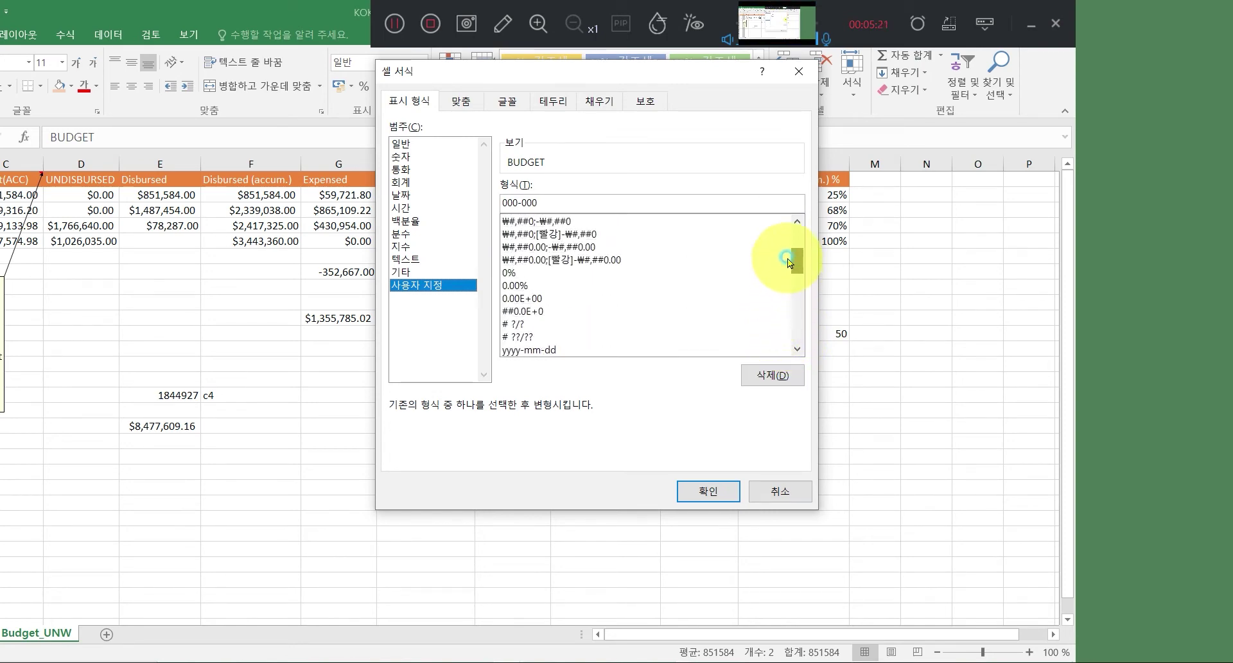
{"action": "left_click", "coordinate": [702, 481]}
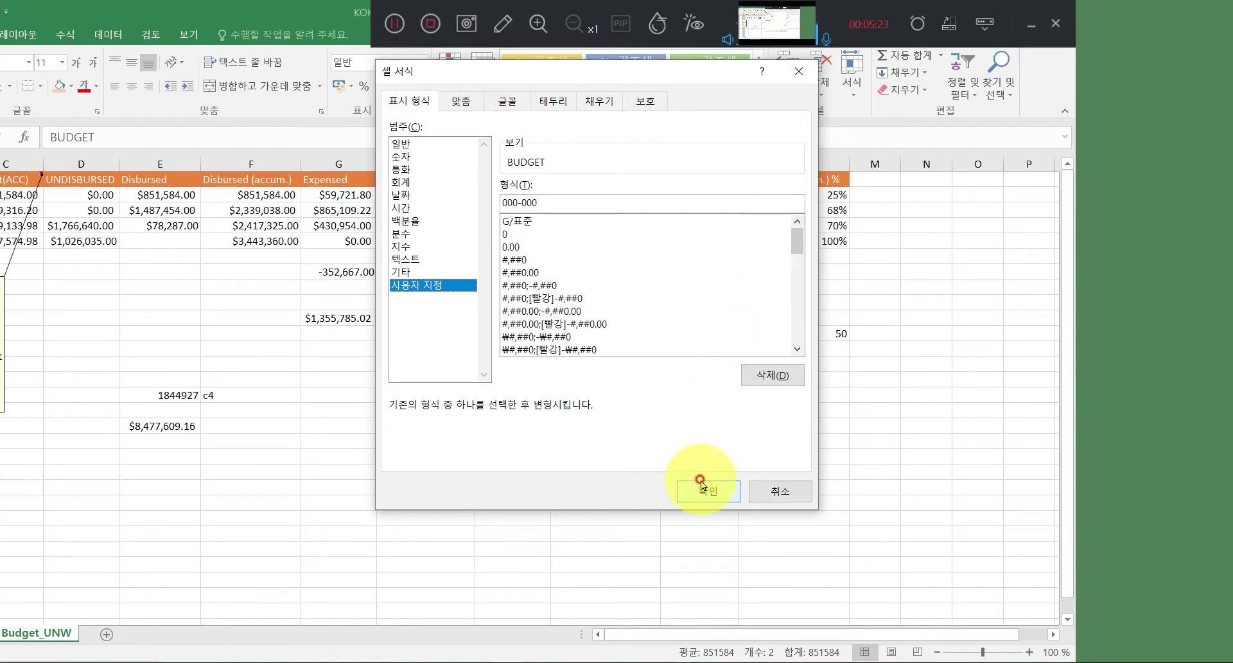
{"action": "left_click", "coordinate": [82, 193]}
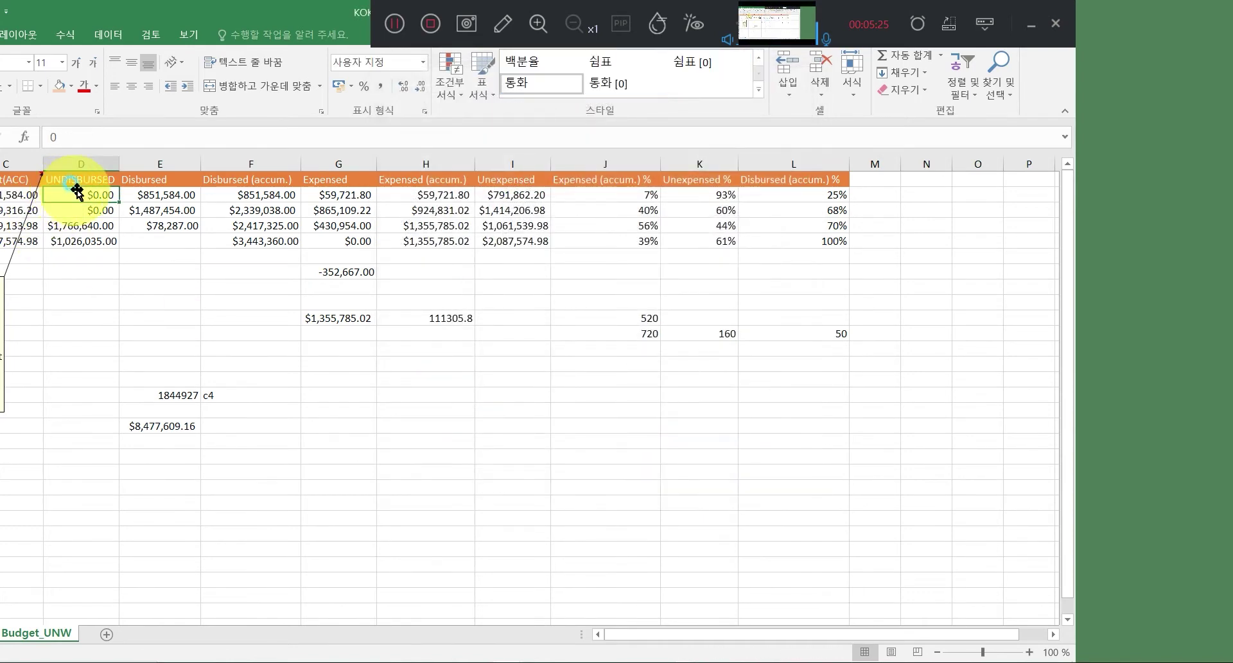
{"action": "left_click", "coordinate": [85, 164]}
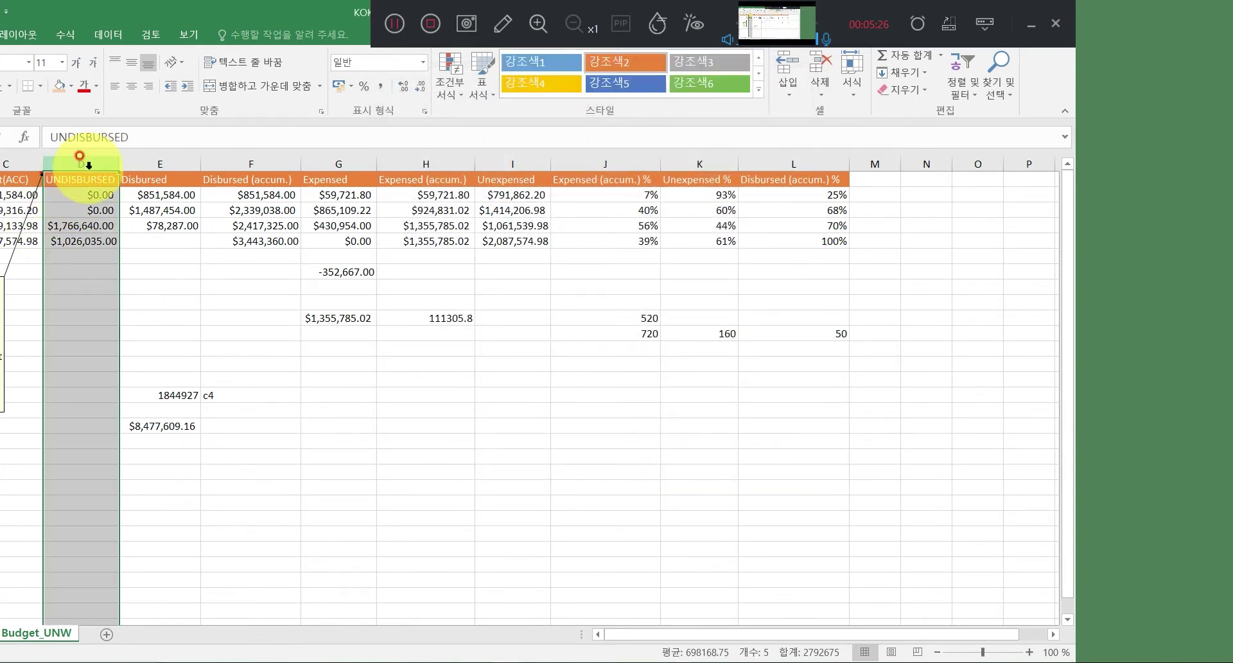
{"action": "left_click", "coordinate": [425, 112]}
{"action": "left_click", "coordinate": [426, 284]}
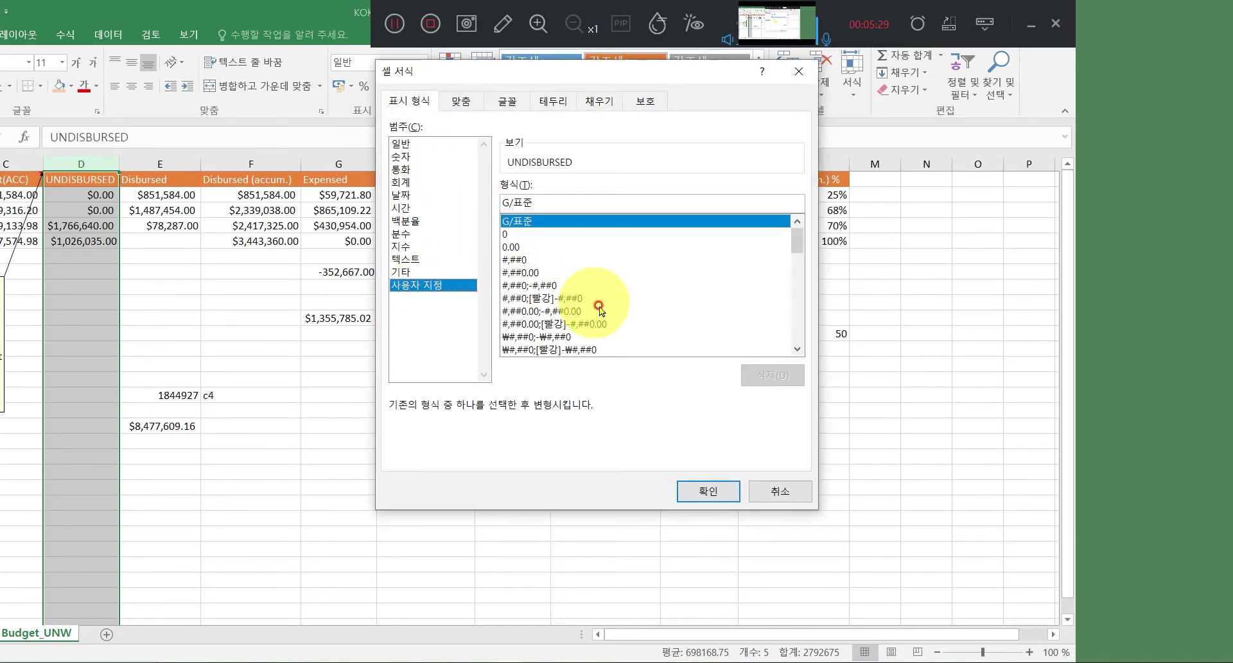
{"action": "left_click", "coordinate": [408, 259]}
{"action": "left_click", "coordinate": [405, 233]}
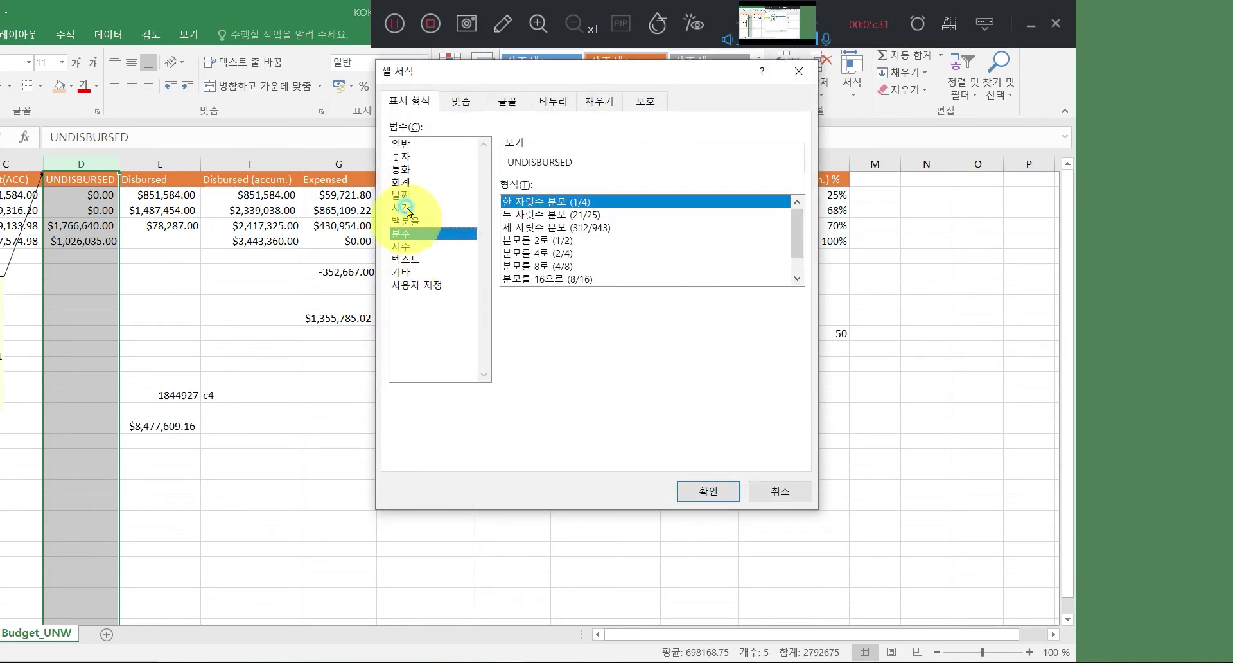
{"action": "left_click", "coordinate": [406, 220]}
{"action": "left_click", "coordinate": [403, 194]}
{"action": "left_click", "coordinate": [403, 207]}
{"action": "left_click", "coordinate": [411, 169]}
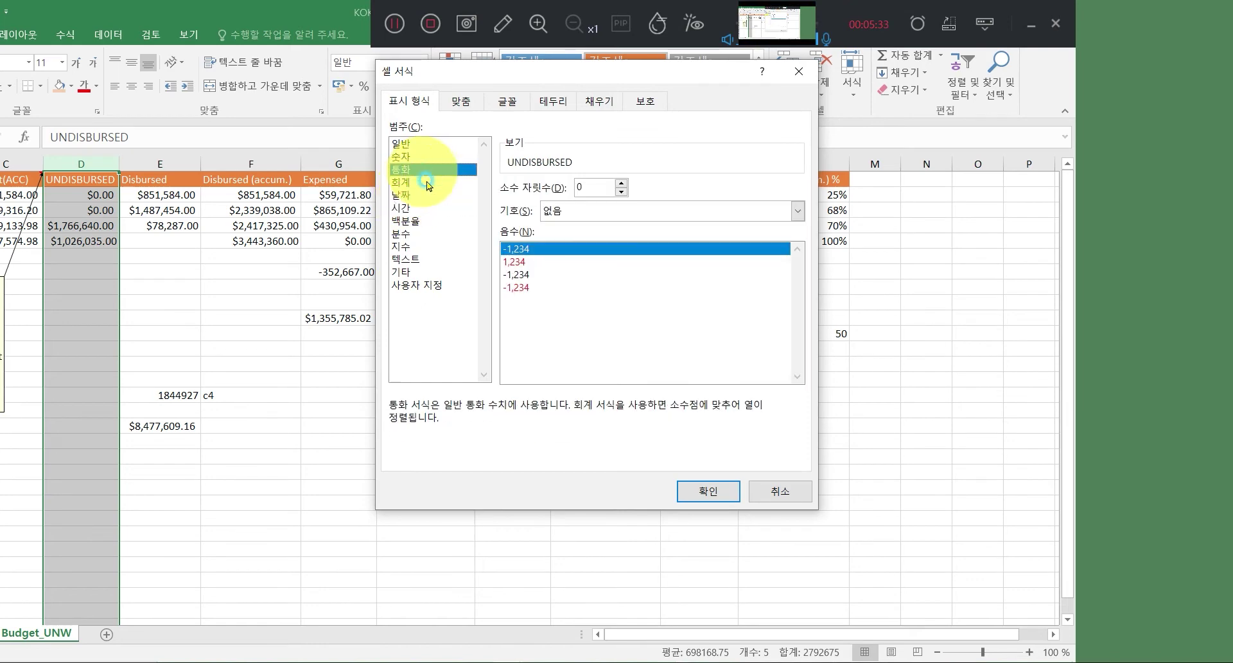
{"action": "left_click", "coordinate": [765, 491]}
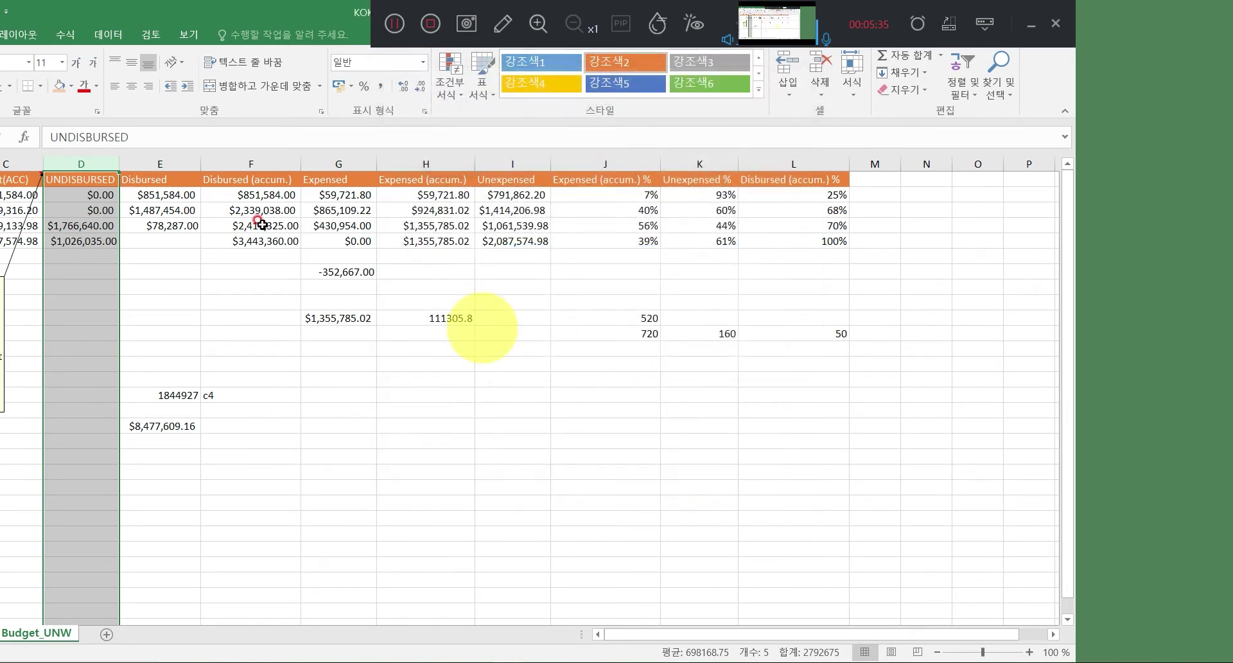
Look up the custom number format code used by the first UNDISBURSED amount in cell D2.
{"action": "left_click", "coordinate": [94, 197]}
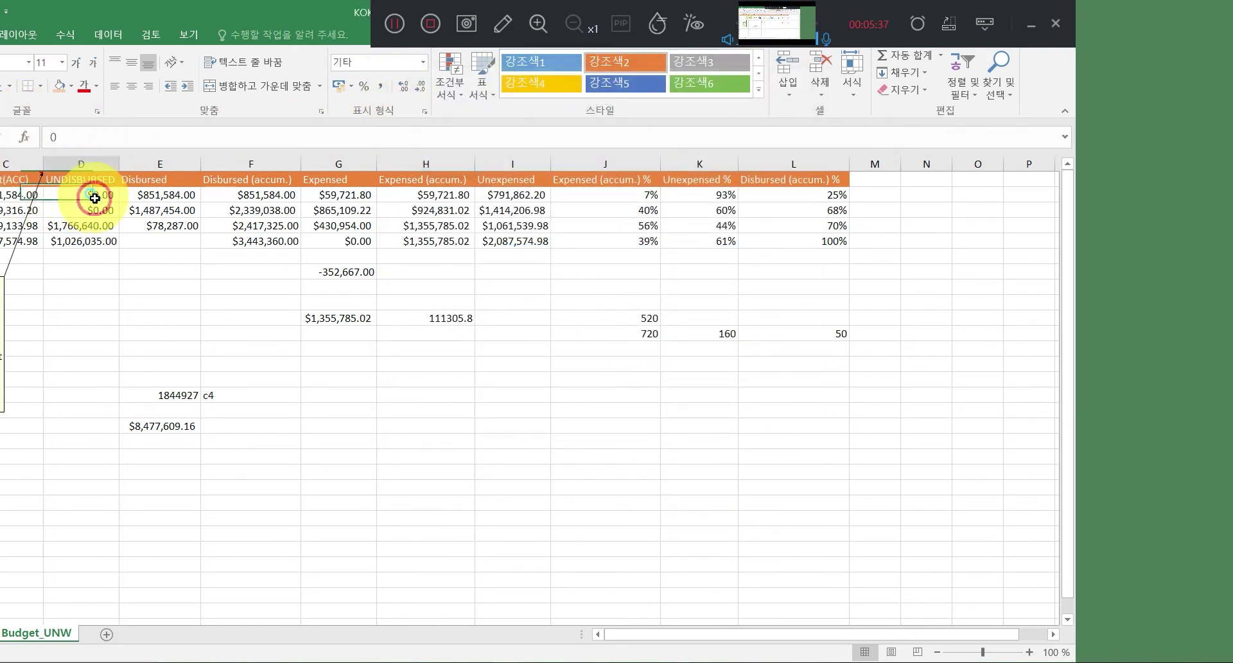
{"action": "left_click", "coordinate": [424, 111]}
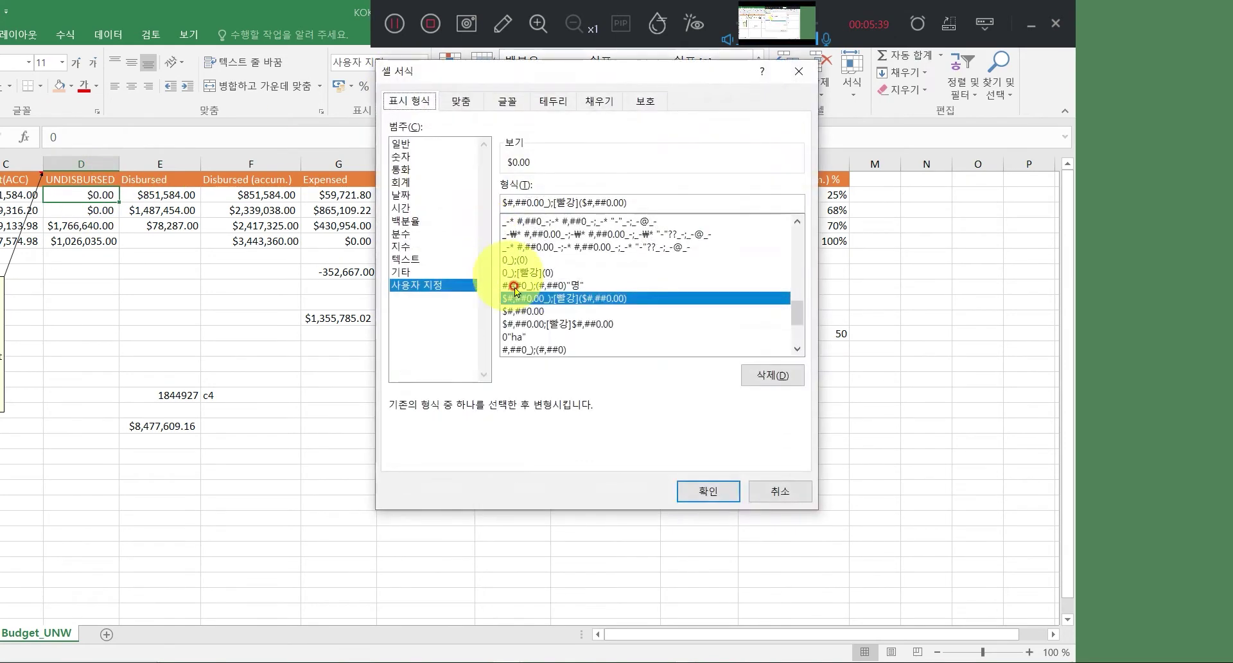
{"action": "double_click", "coordinate": [652, 201]}
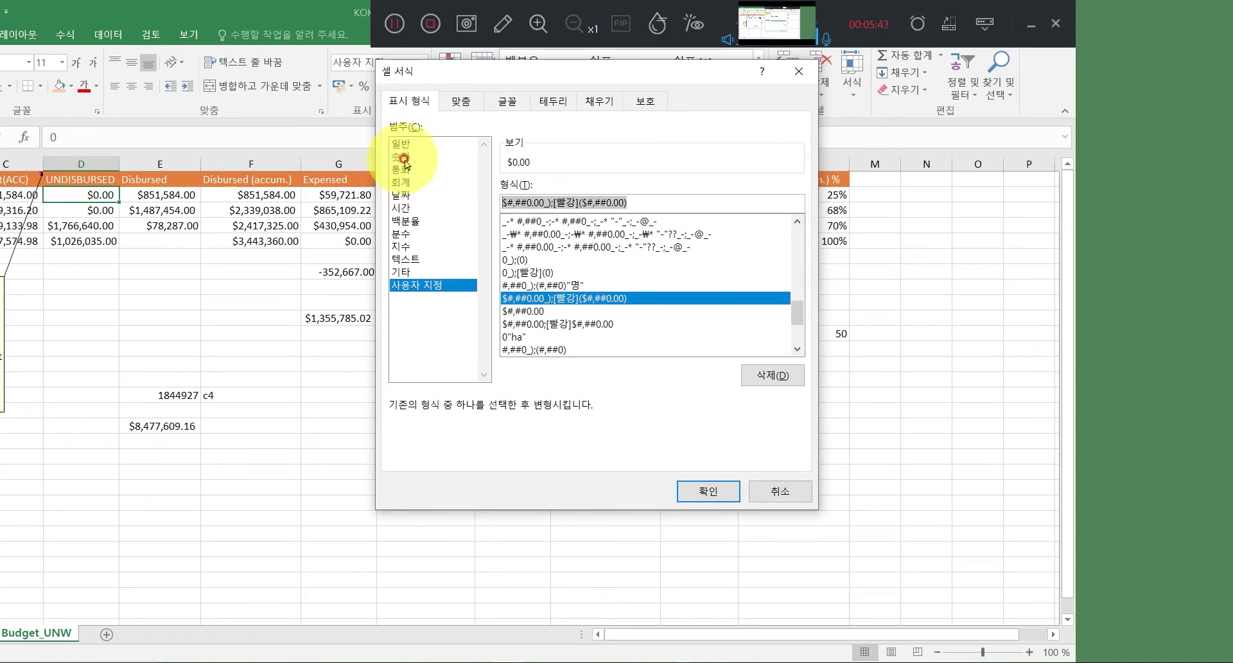
{"action": "left_click", "coordinate": [700, 492]}
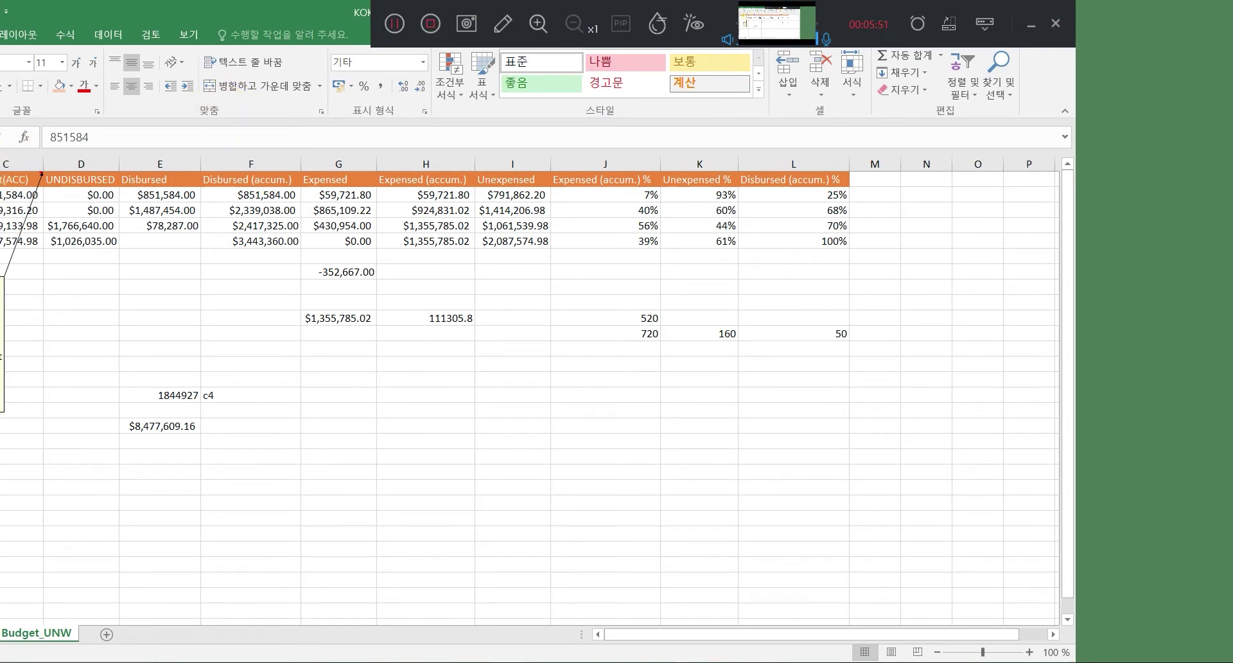
Apply the custom number format $#,##0.00;[빨강]$#,##0.00 to the BUDGET column from the first amount downward.
{"action": "key", "text": "ctrl+shift+Down"}
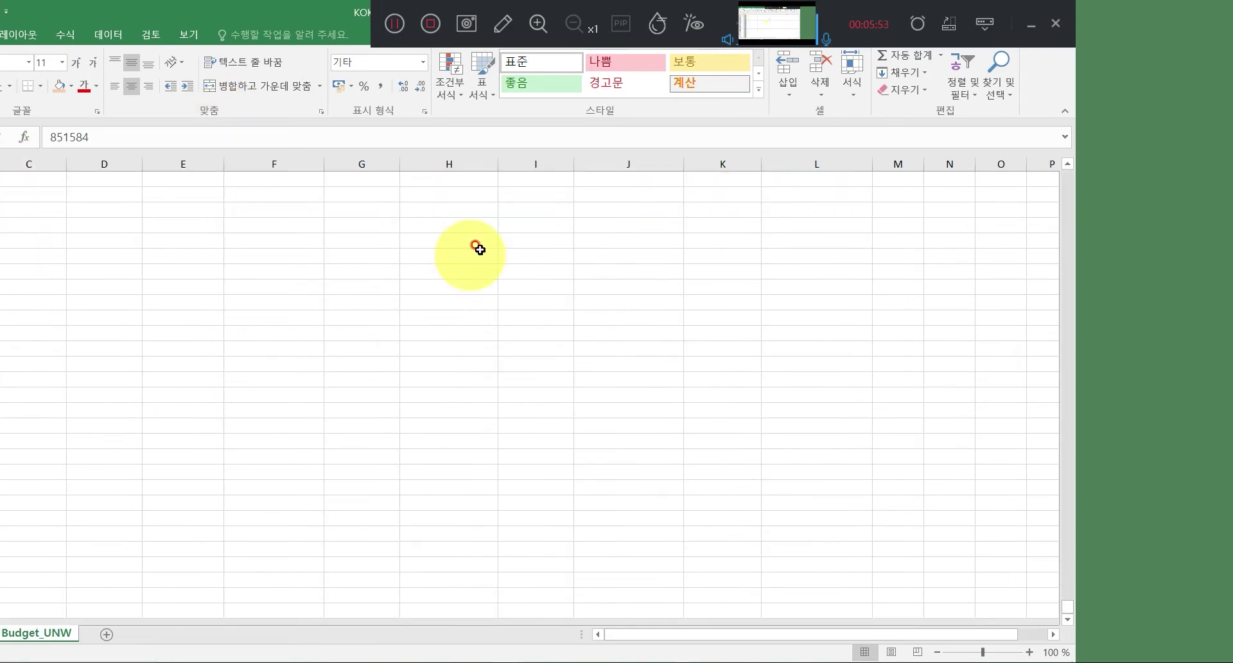
{"action": "left_click", "coordinate": [421, 64]}
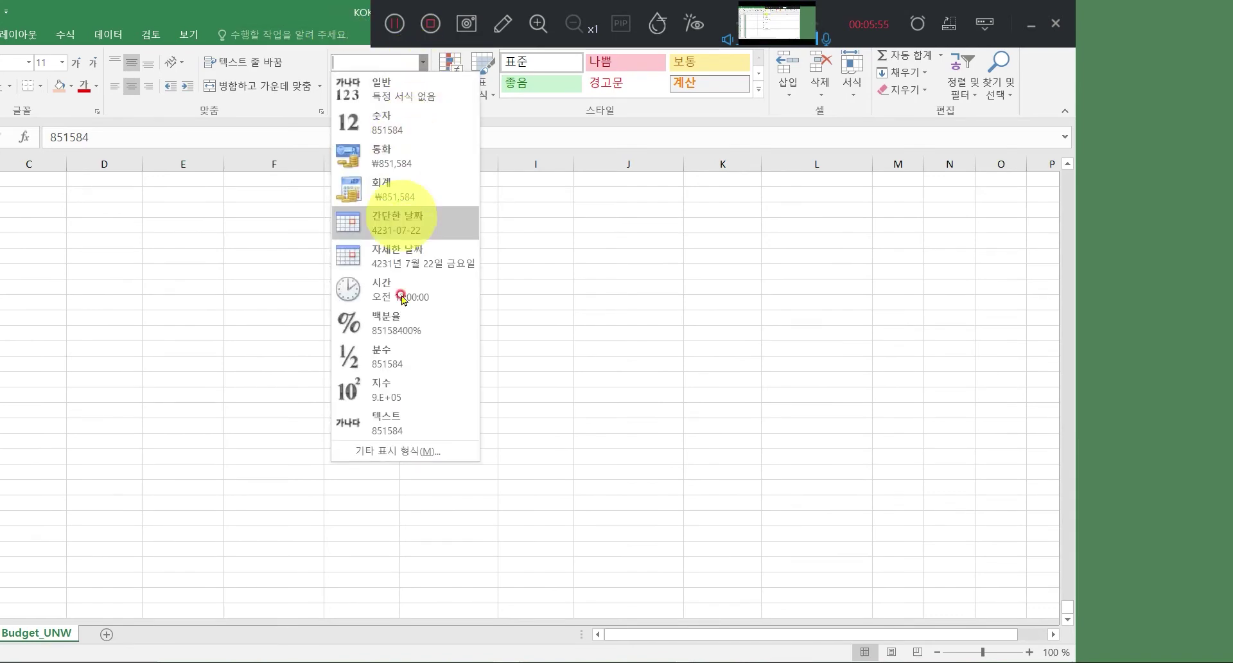
{"action": "left_click", "coordinate": [412, 450]}
{"action": "left_click", "coordinate": [449, 286]}
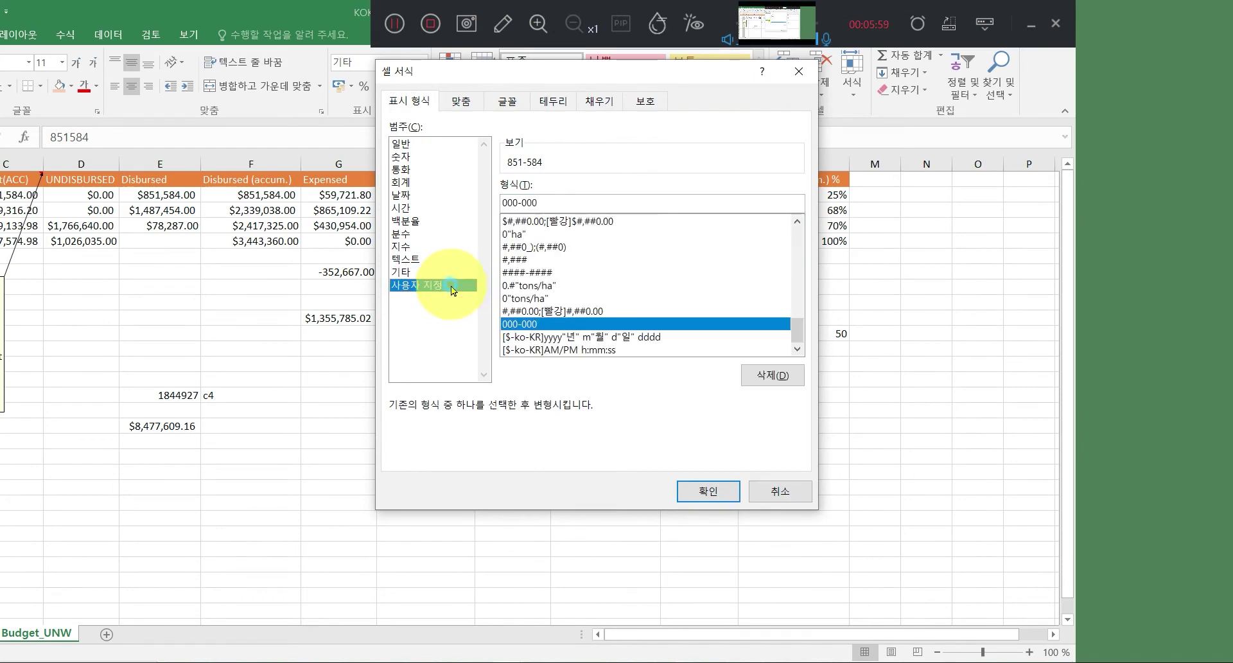
{"action": "left_click", "coordinate": [585, 195]}
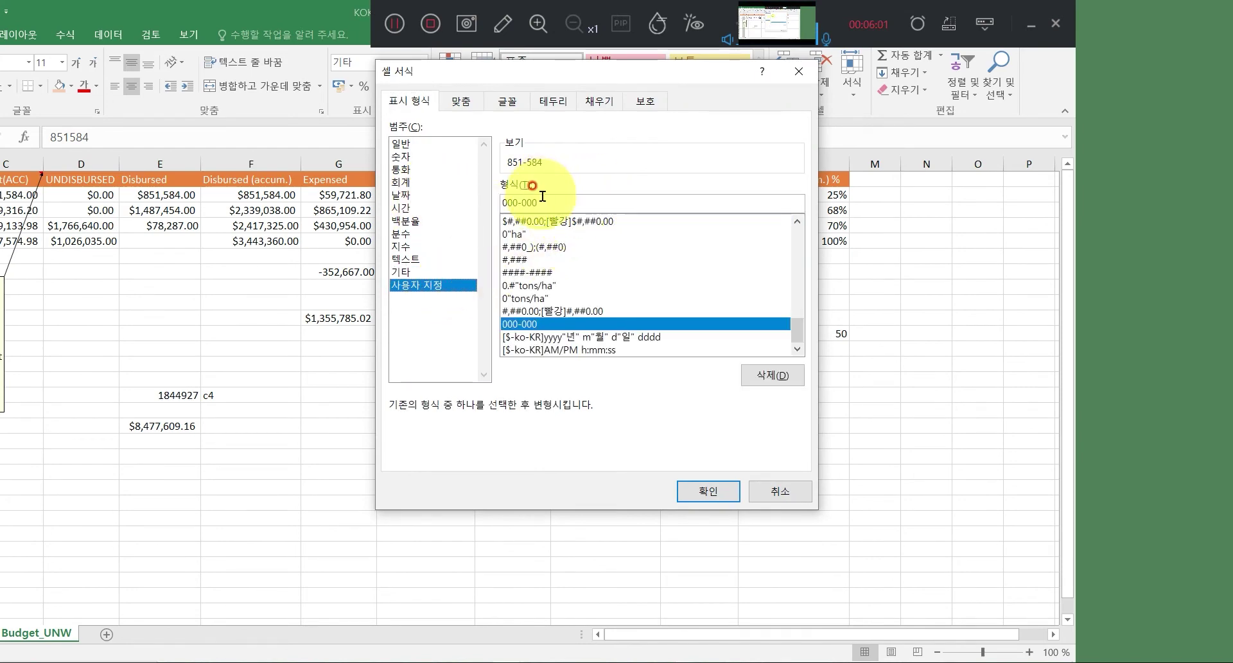
{"action": "left_click", "coordinate": [558, 221]}
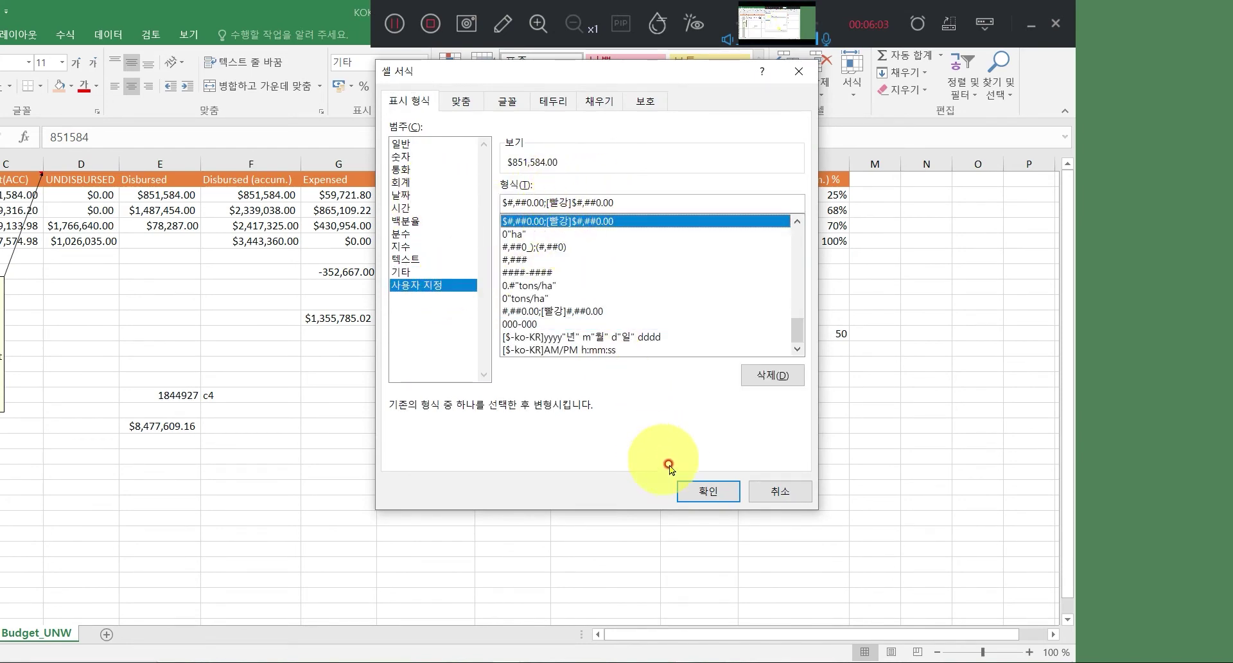
{"action": "left_click", "coordinate": [705, 490]}
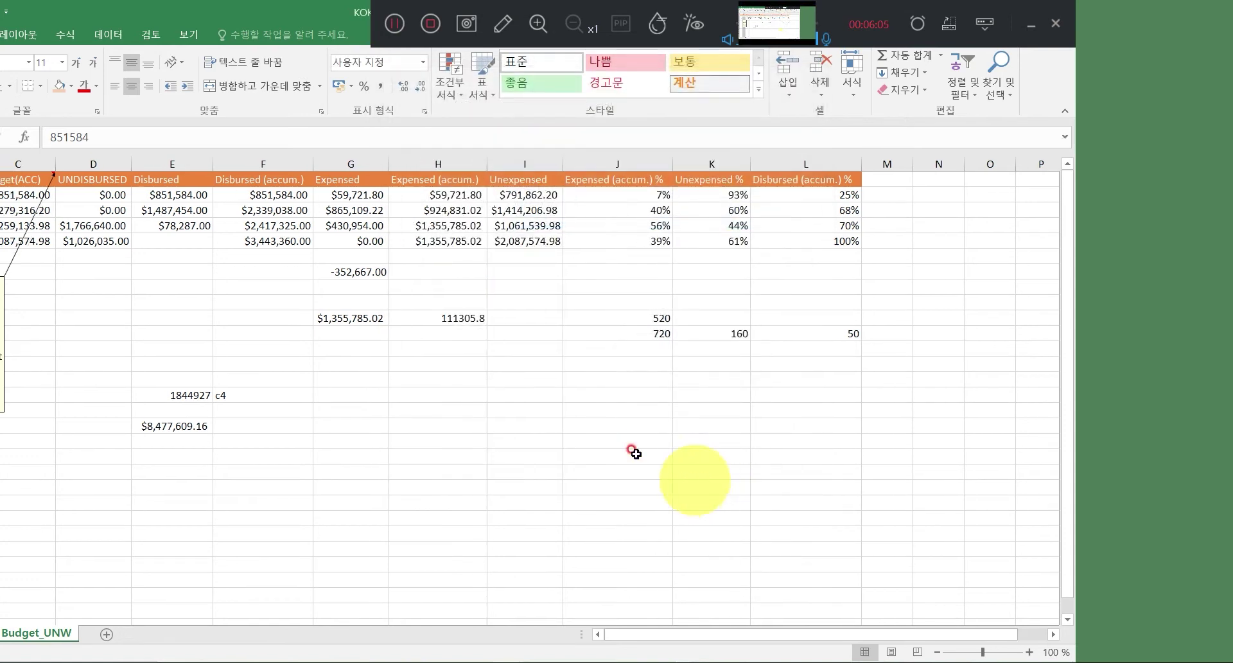
Review the first-row entries of the Budget(ACC), UNDISBURSED and Disbursed columns against the BUDGET amount.
{"action": "left_click", "coordinate": [103, 185]}
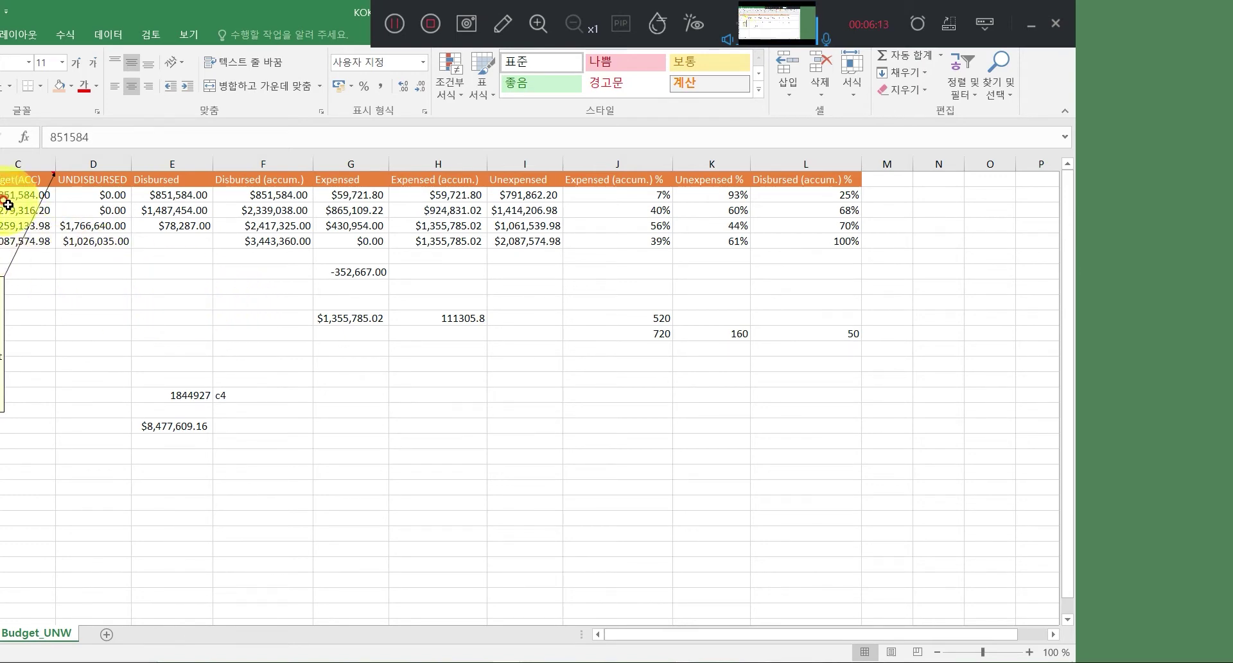
{"action": "left_click", "coordinate": [37, 205]}
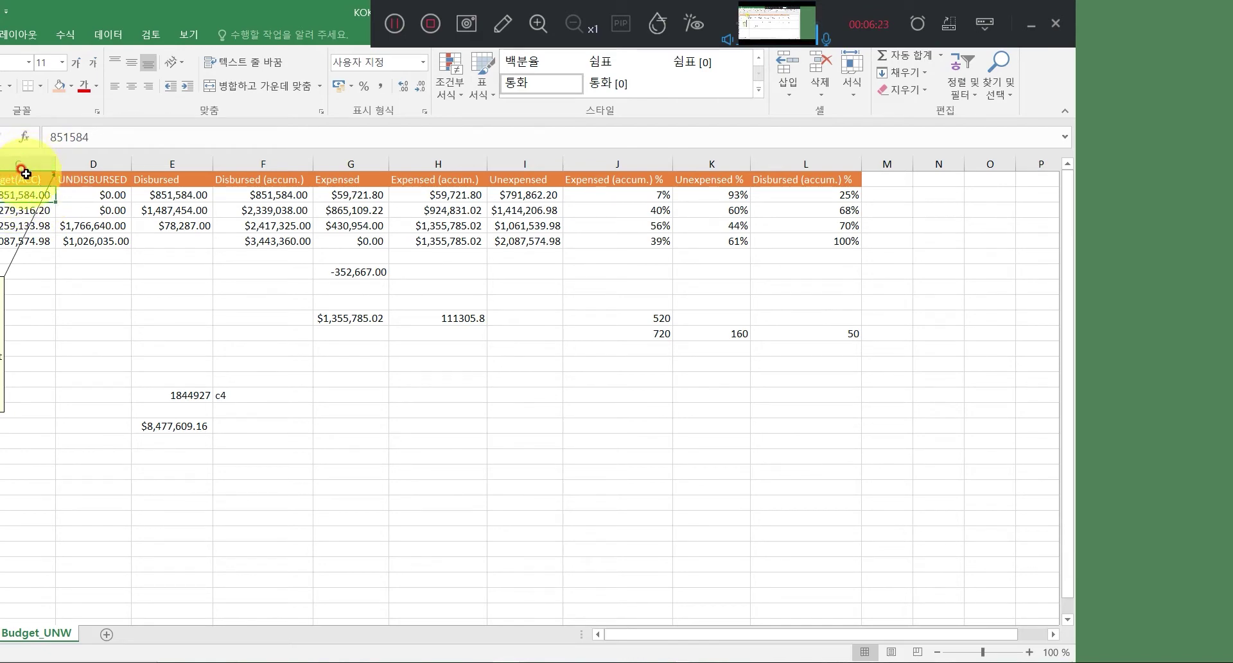
{"action": "left_click", "coordinate": [9, 196]}
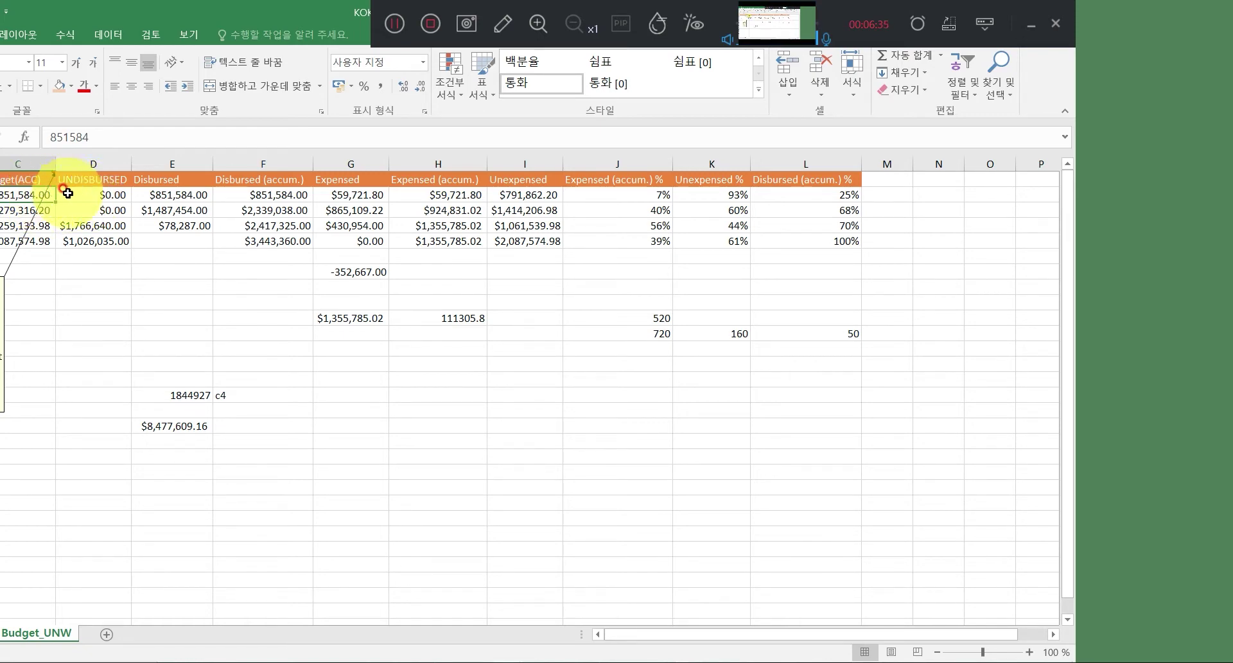
{"action": "left_click", "coordinate": [102, 194]}
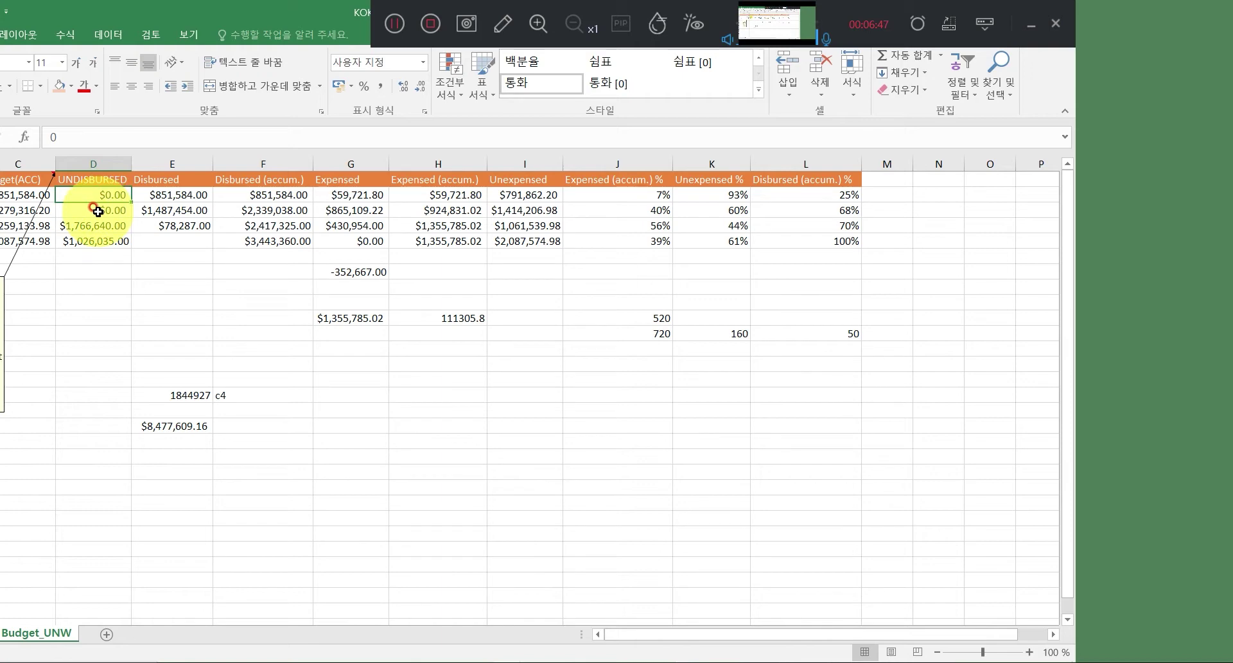
{"action": "left_click", "coordinate": [173, 199]}
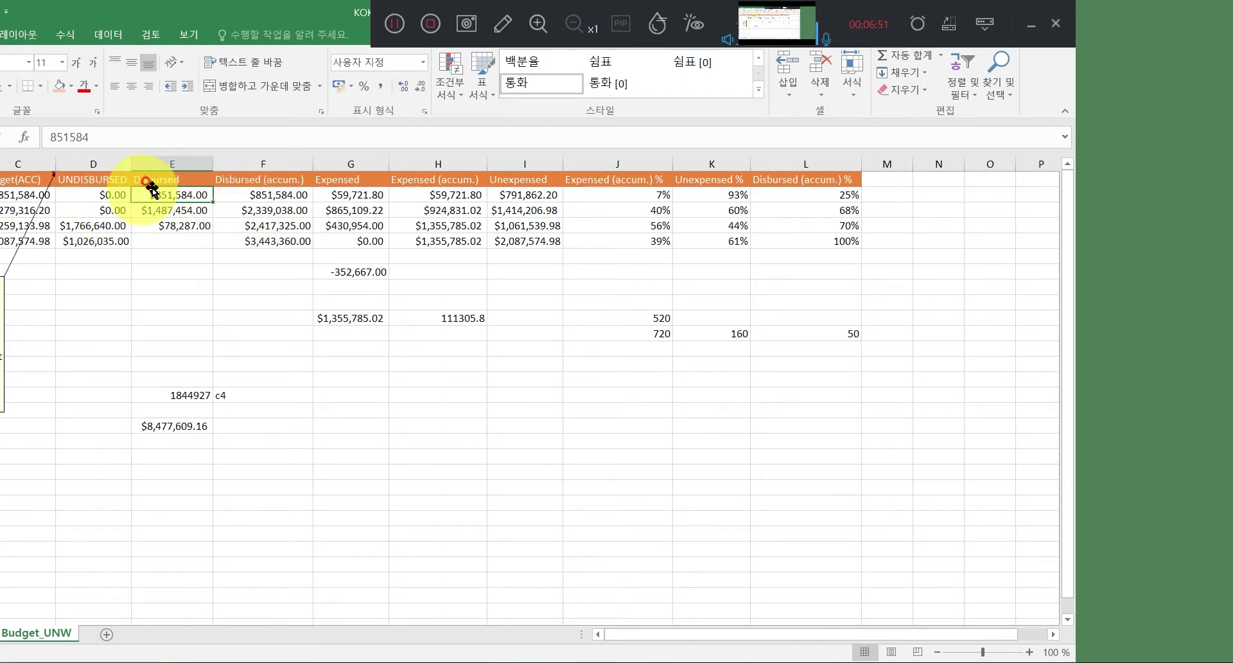
{"action": "left_click", "coordinate": [174, 163]}
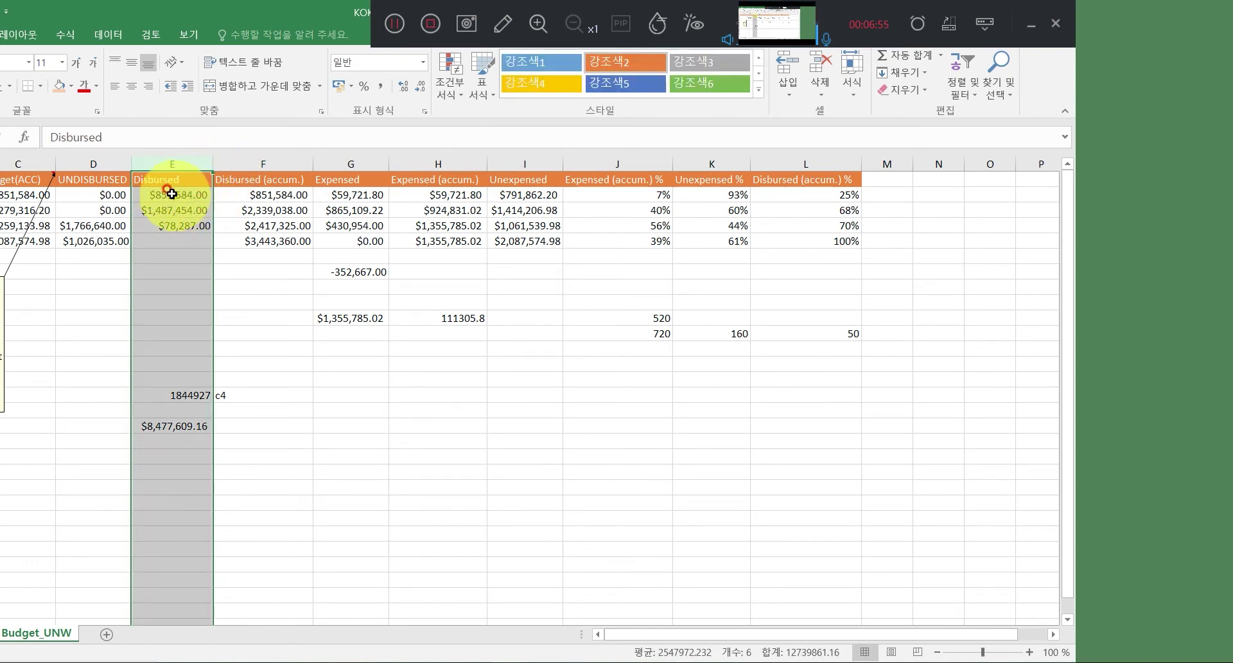
{"action": "left_click", "coordinate": [193, 197]}
{"action": "left_click", "coordinate": [9, 195]}
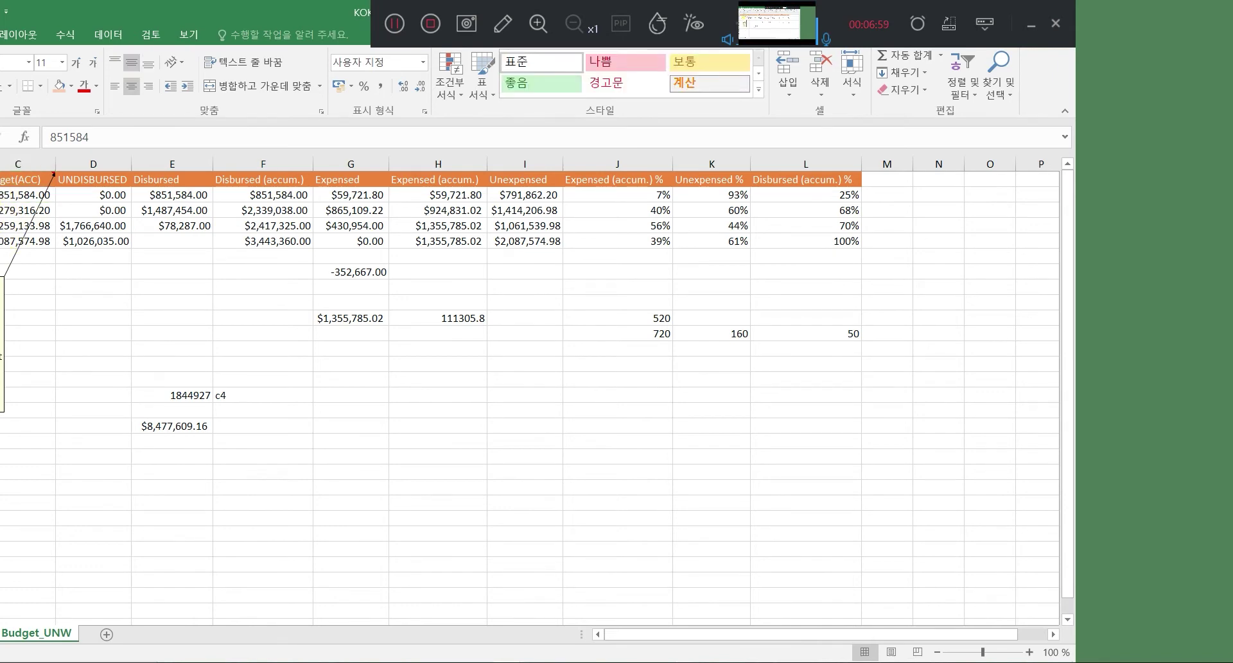
{"action": "left_click", "coordinate": [171, 198]}
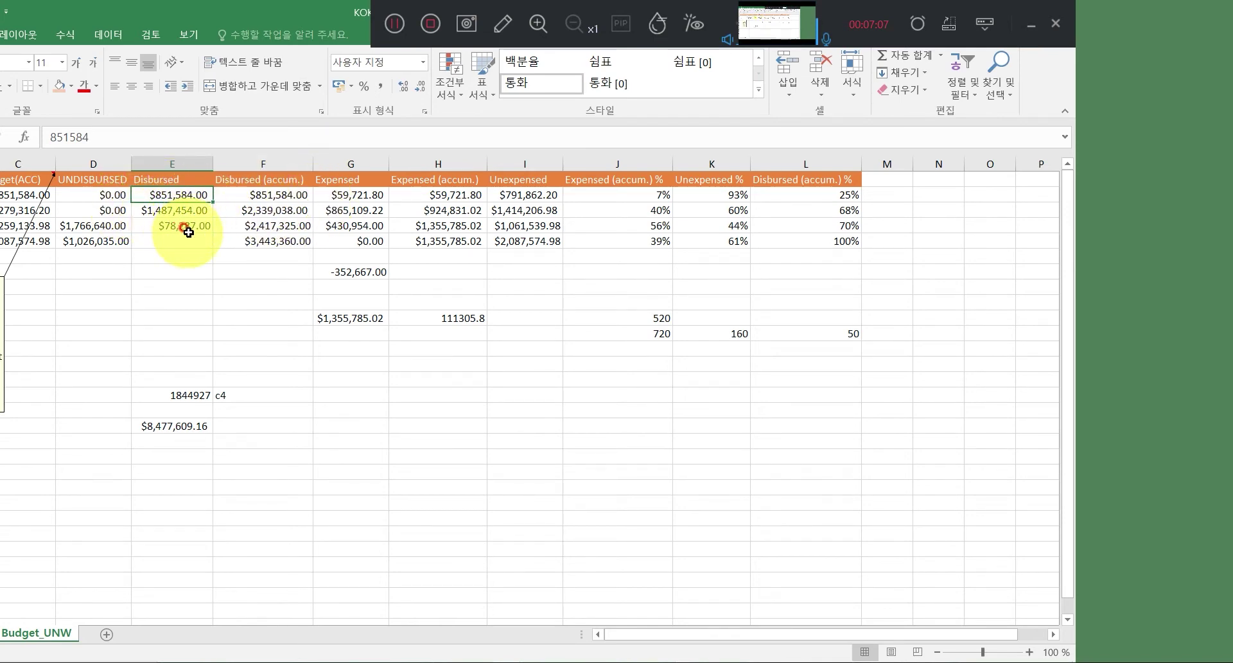
Examine how the Disbursed (accum.) column accumulates the Disbursed amounts in cells F2 to F4.
{"action": "left_click", "coordinate": [175, 180]}
{"action": "left_click", "coordinate": [249, 180]}
{"action": "left_click", "coordinate": [248, 193]}
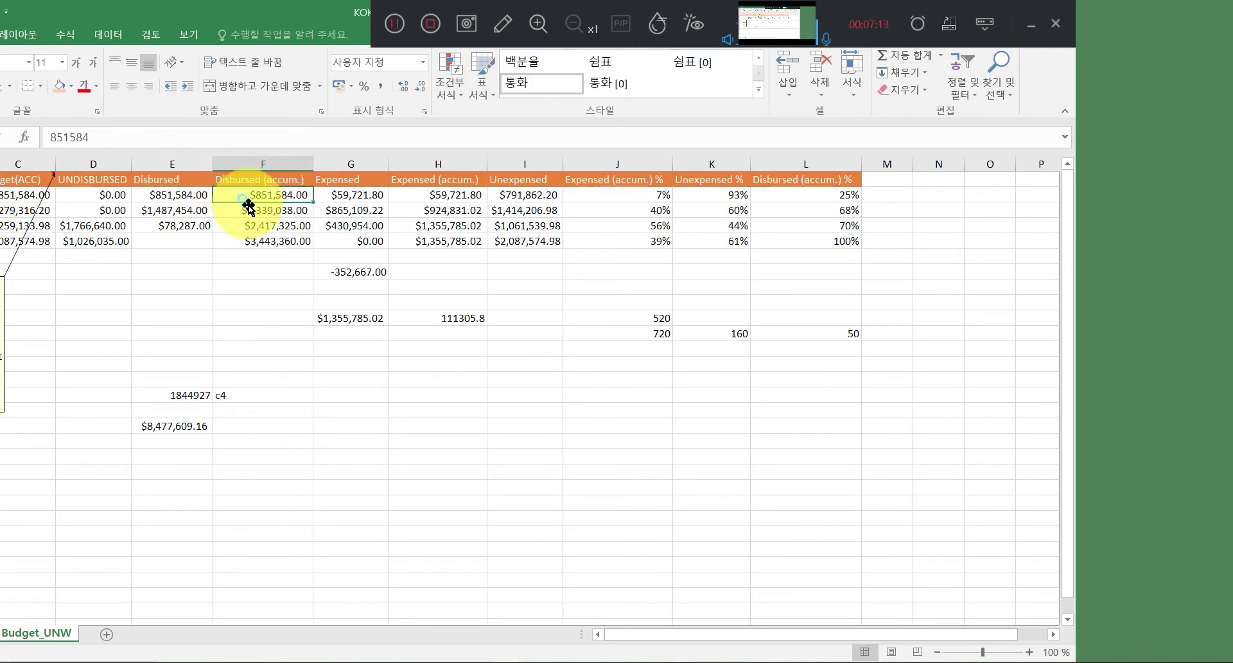
{"action": "left_click", "coordinate": [242, 215]}
{"action": "left_click", "coordinate": [241, 229]}
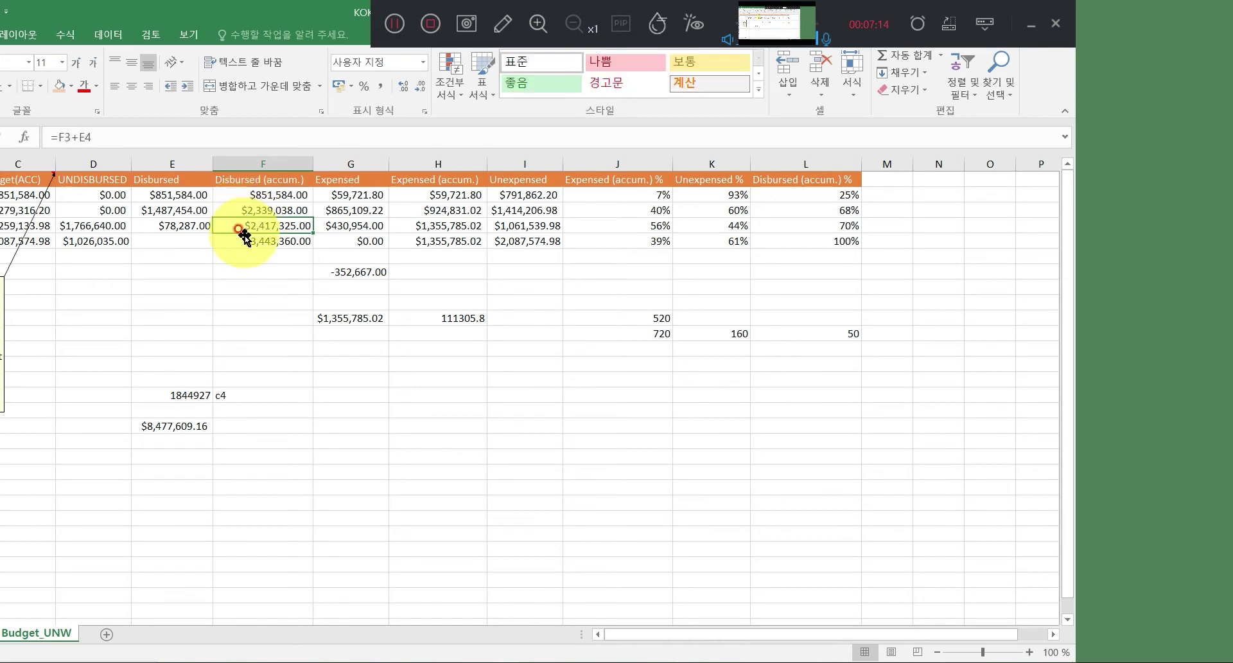
{"action": "left_click", "coordinate": [252, 181]}
{"action": "left_click", "coordinate": [247, 195]}
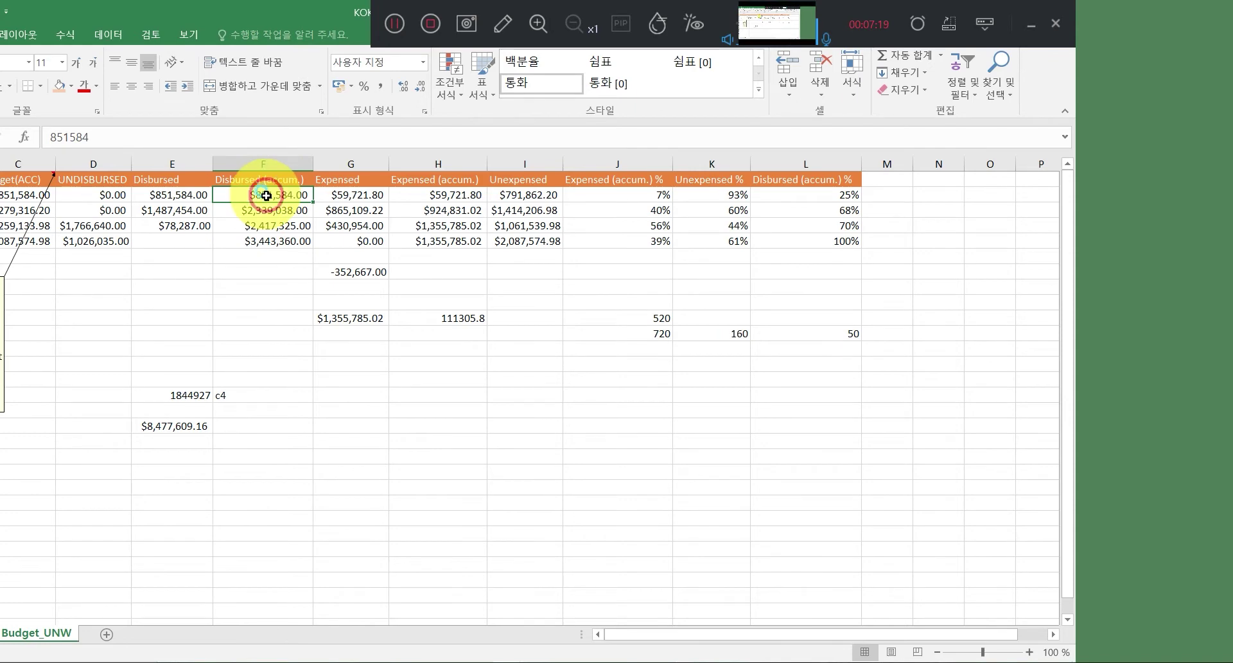
Examine how the first-row Expensed, Expensed (accum.) and Unexpensed amounts are derived and relate to the disbursed amounts.
{"action": "left_click", "coordinate": [364, 173]}
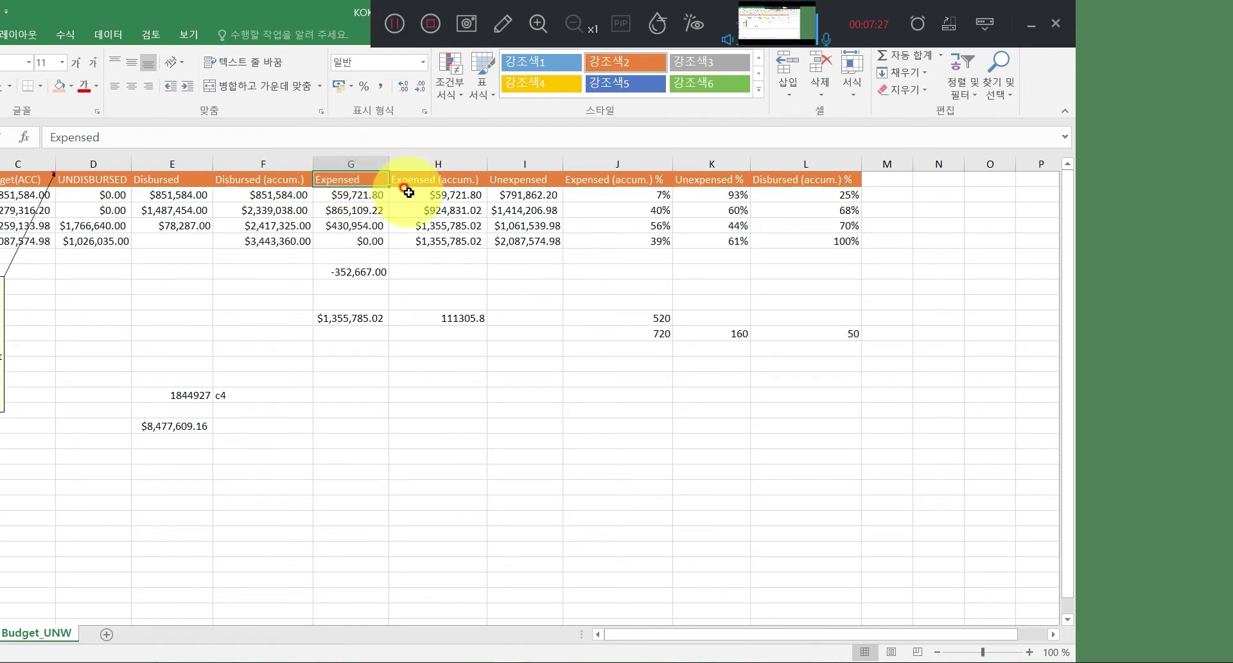
{"action": "left_click", "coordinate": [356, 196]}
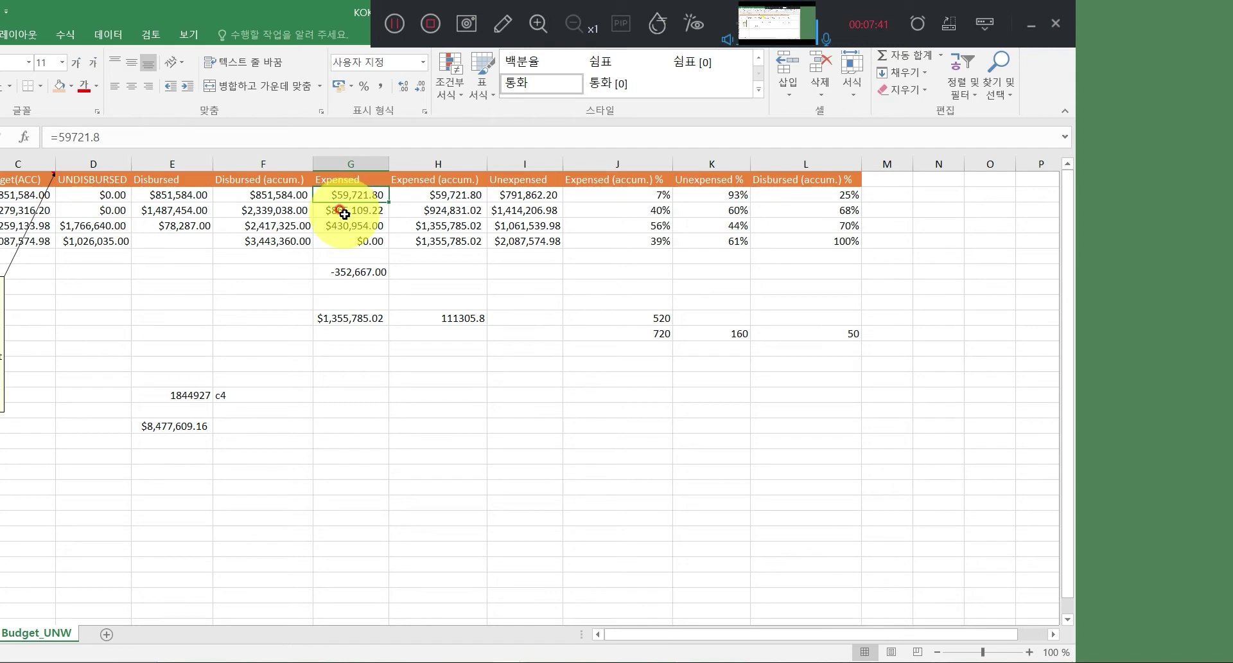
{"action": "left_click", "coordinate": [298, 205]}
{"action": "left_click", "coordinate": [295, 196]}
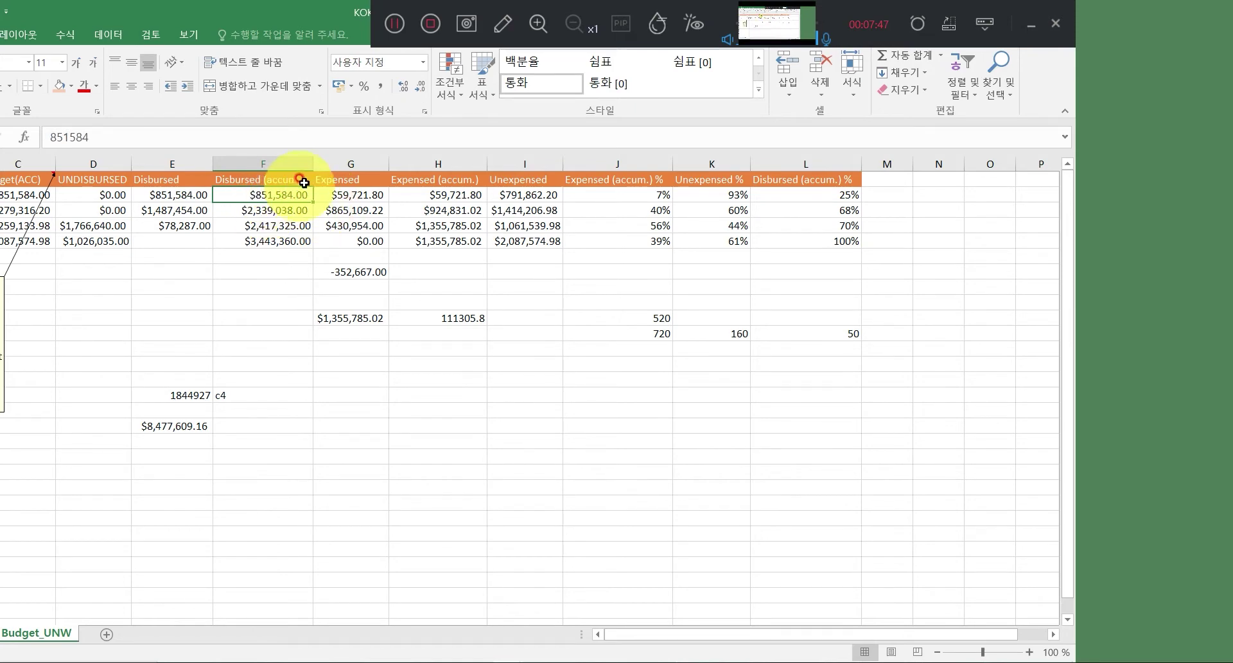
{"action": "left_click", "coordinate": [372, 193]}
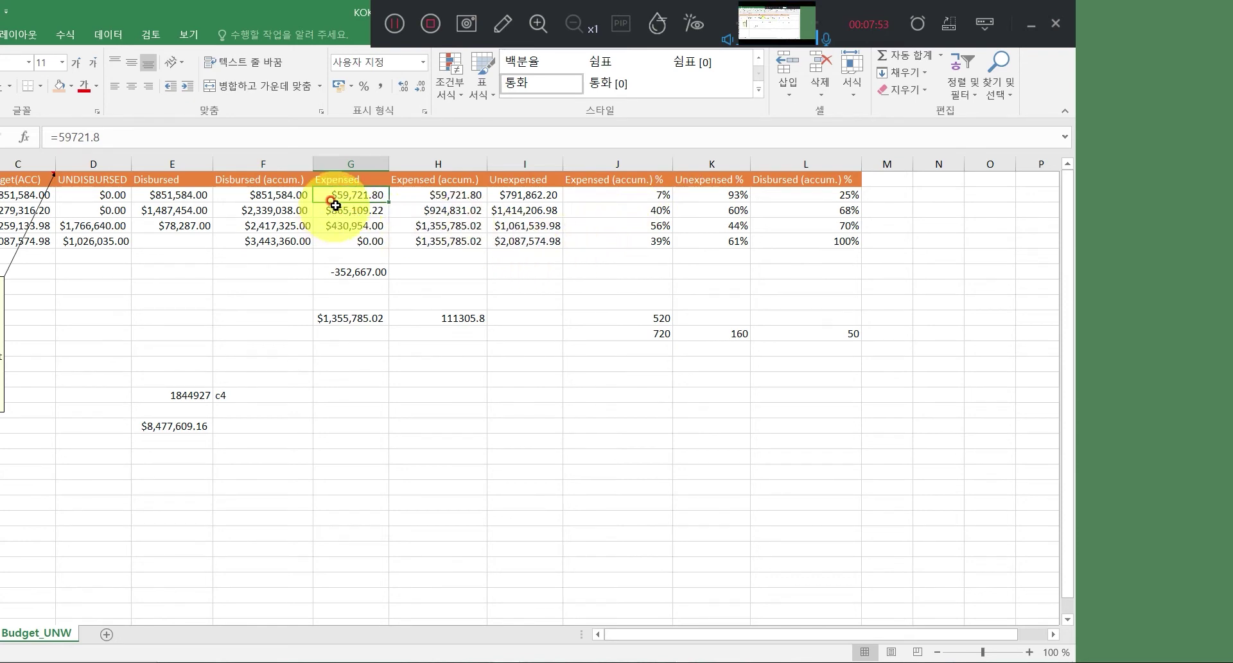
{"action": "left_click", "coordinate": [407, 195]}
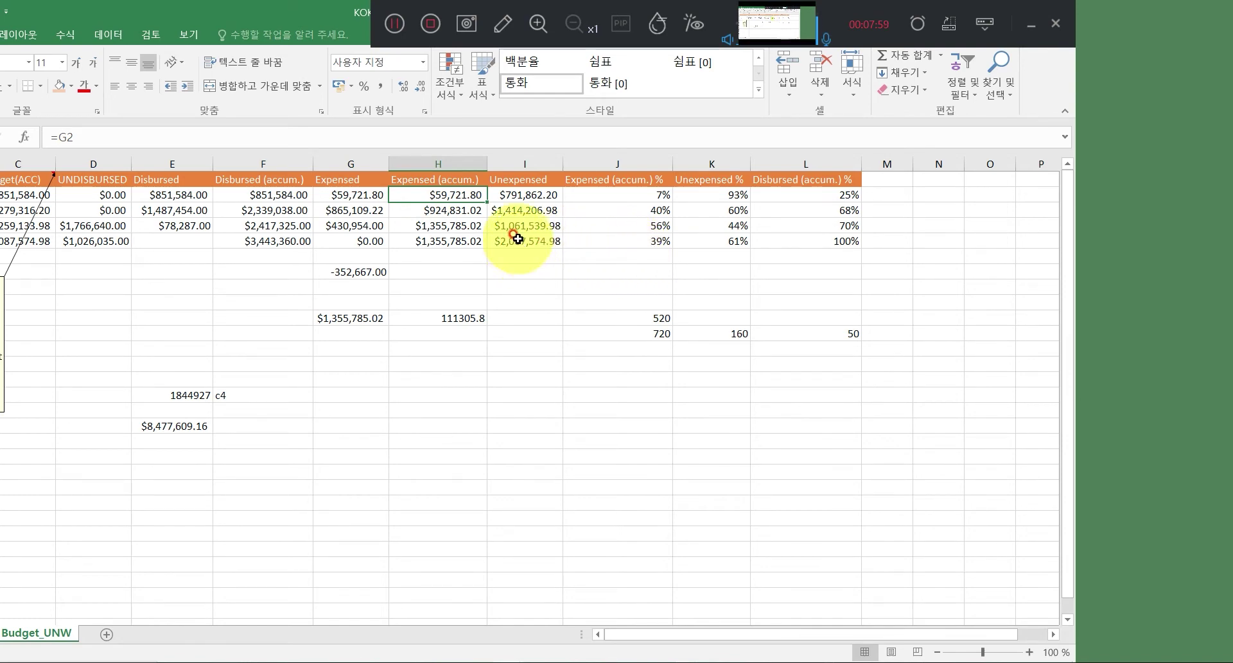
{"action": "left_click", "coordinate": [520, 195]}
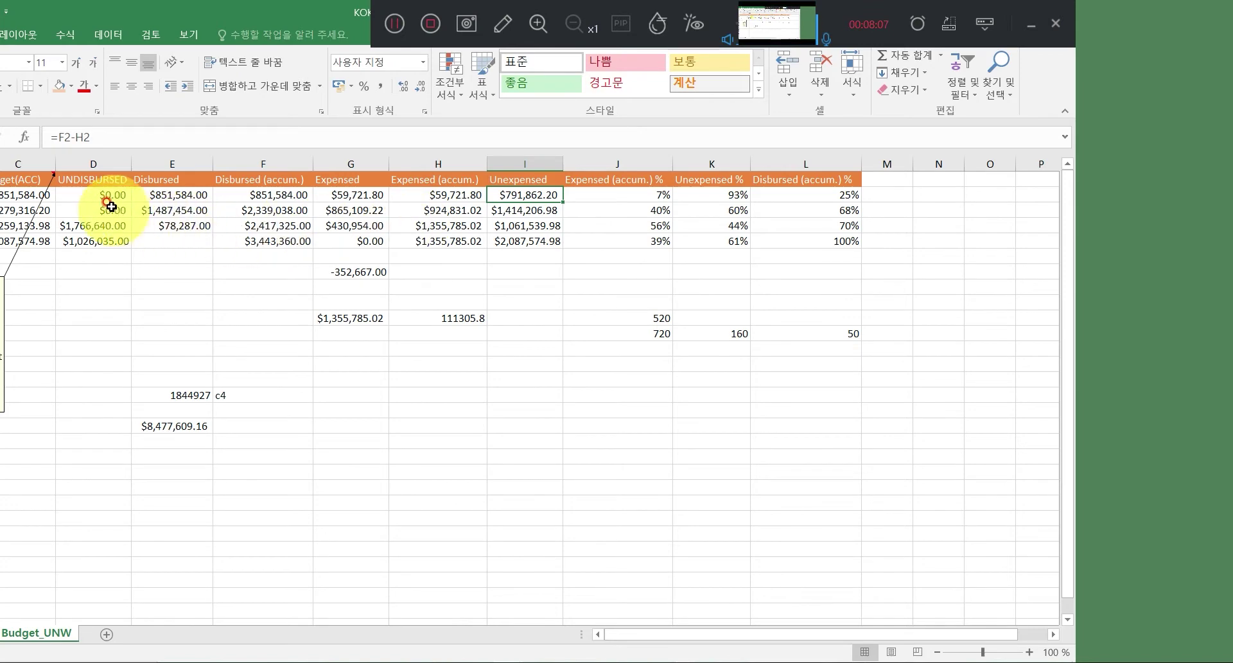
{"action": "left_click", "coordinate": [155, 200]}
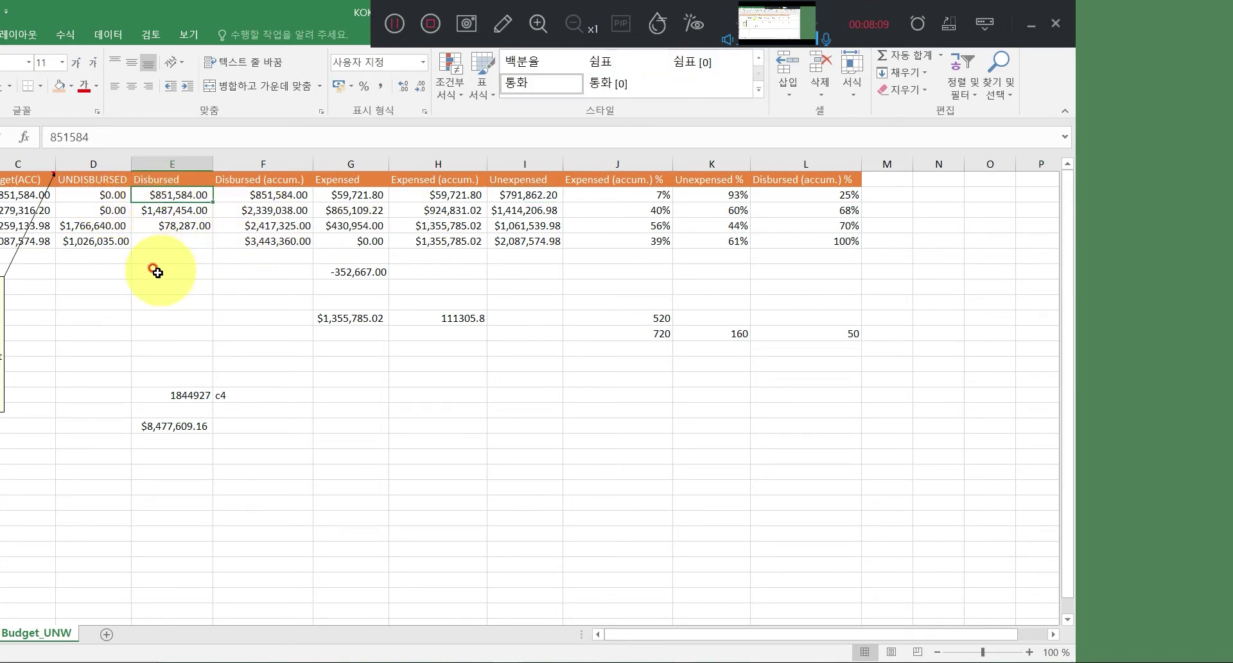
{"action": "left_click", "coordinate": [446, 182]}
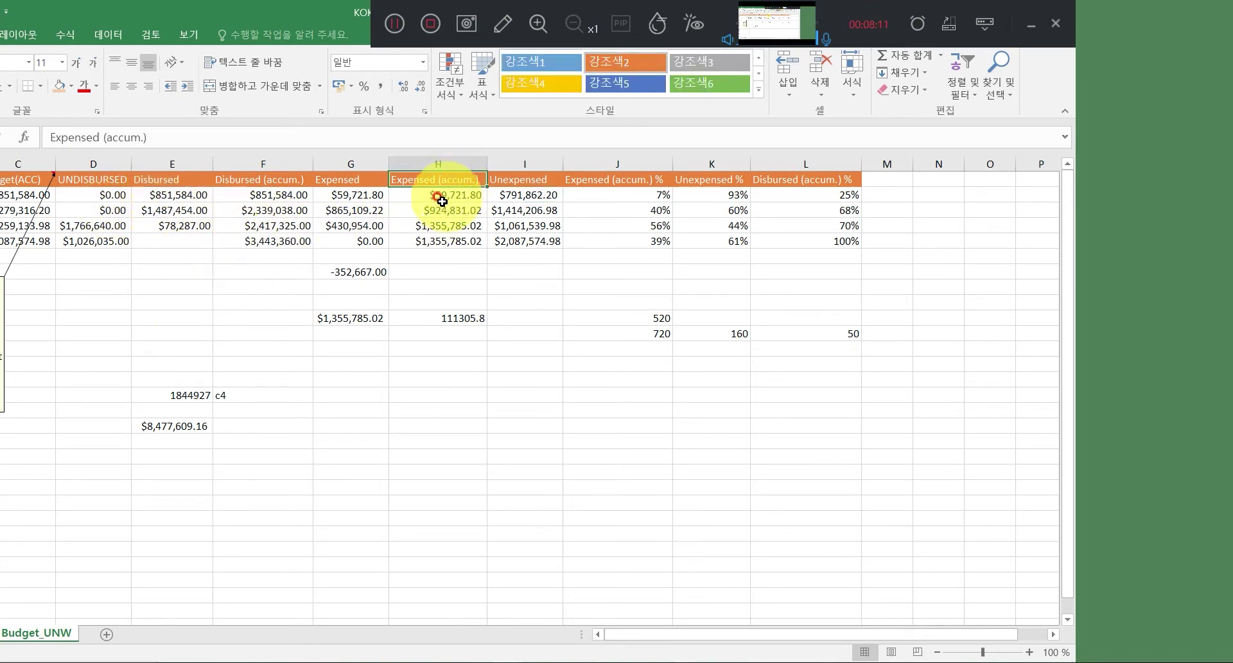
Examine which cells the first-row Unexpensed formula in I2 draws on.
{"action": "left_click_drag", "start_coordinate": [514, 196], "coordinate": [515, 204]}
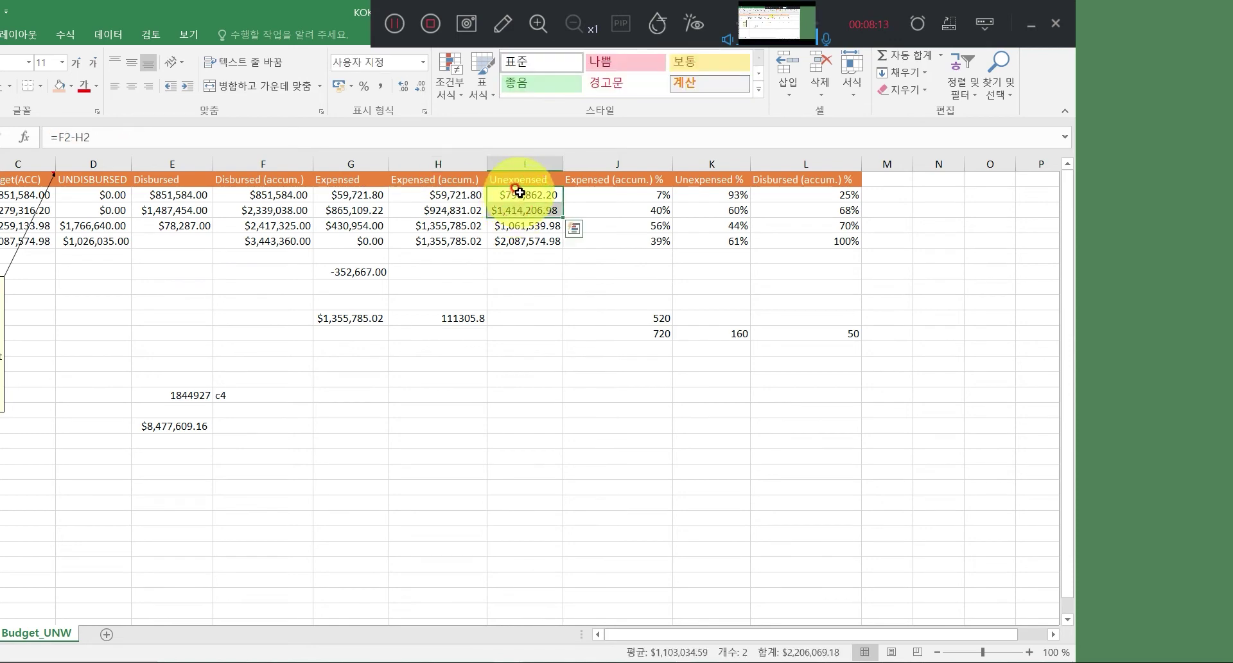
{"action": "left_click", "coordinate": [520, 194]}
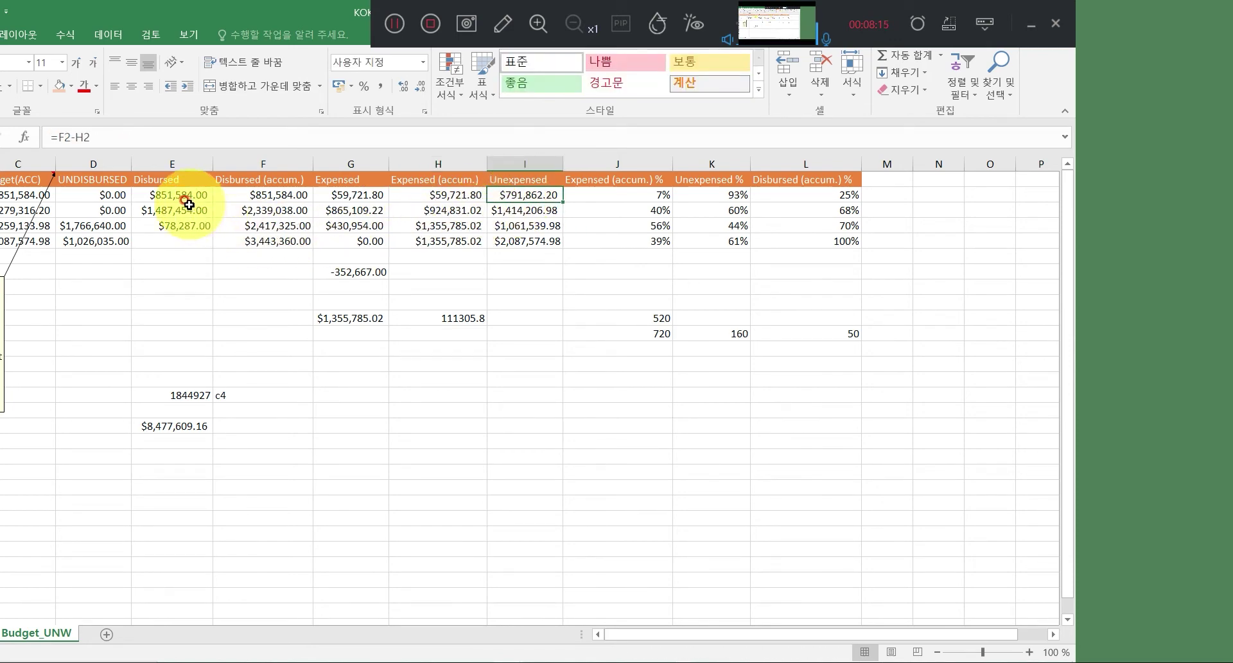
{"action": "left_click", "coordinate": [36, 142]}
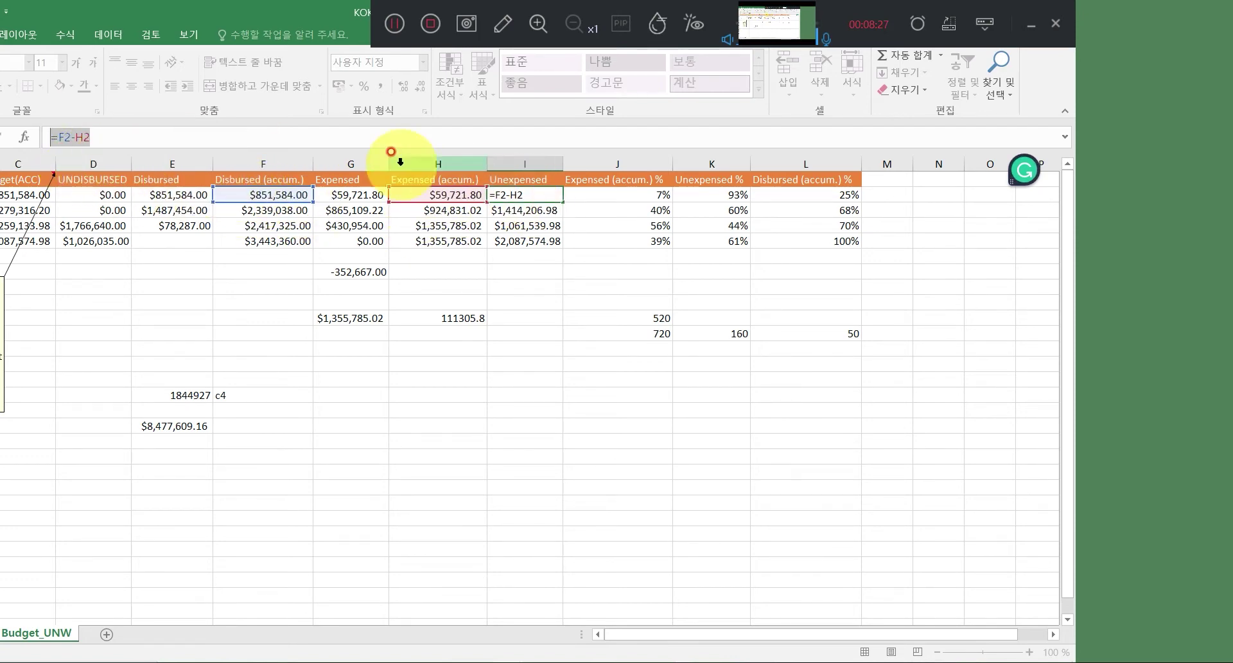
{"action": "key", "text": "Return"}
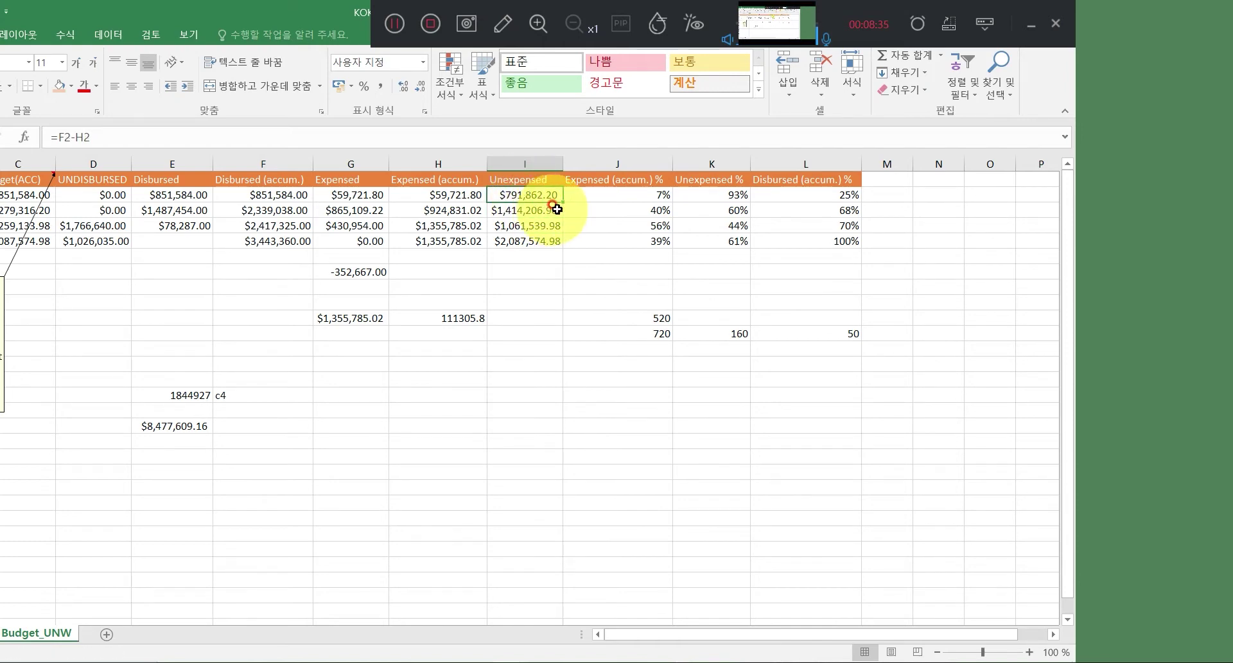
Examine how the Expensed (accum.) % formula in J2 relates to the first-row expensed and disbursed amounts.
{"action": "left_click", "coordinate": [615, 204]}
{"action": "left_click", "coordinate": [651, 191]}
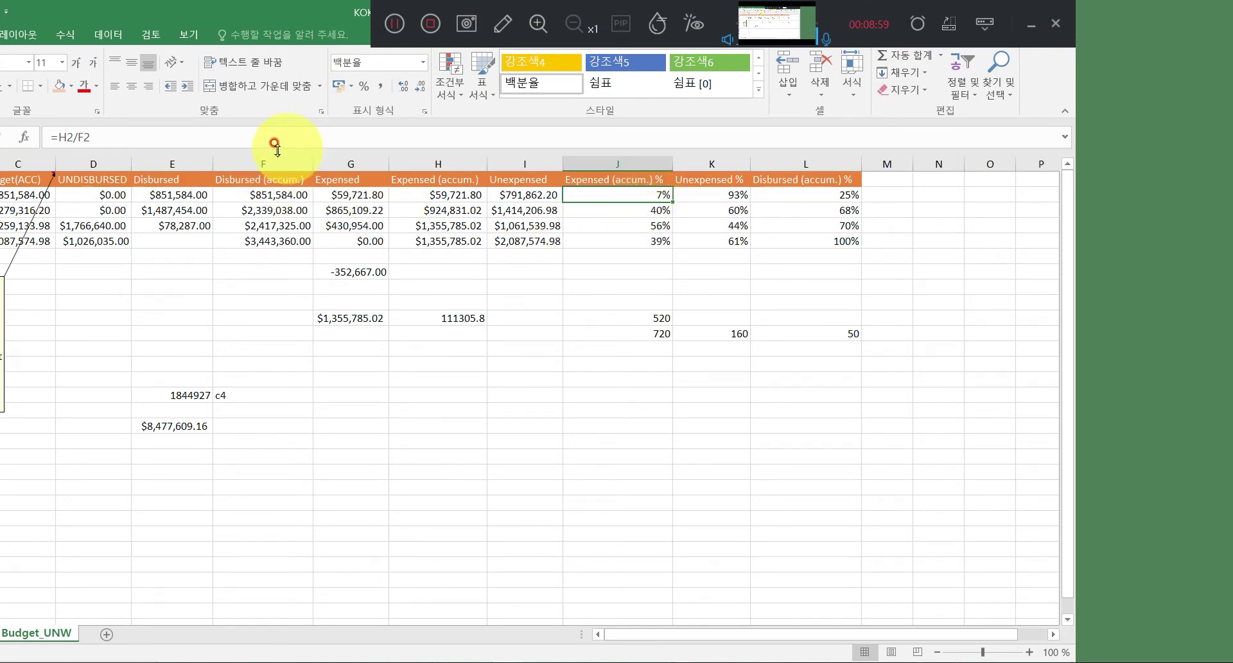
{"action": "left_click", "coordinate": [371, 201]}
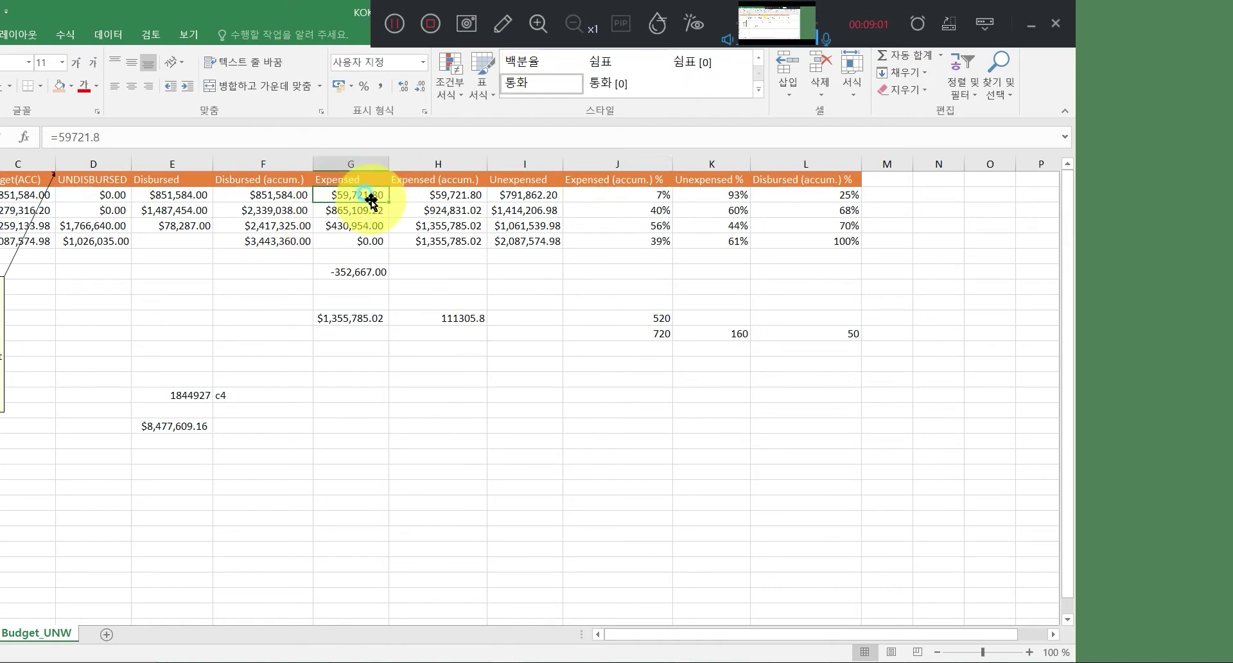
{"action": "left_click", "coordinate": [662, 204]}
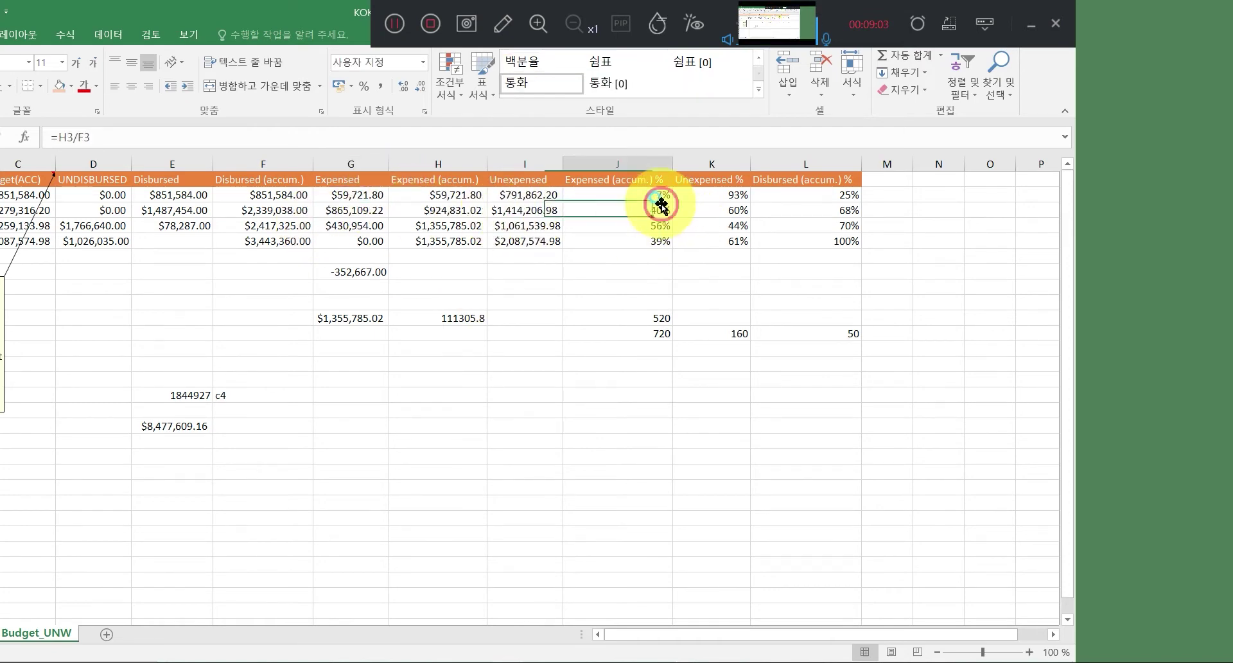
{"action": "left_click", "coordinate": [356, 195]}
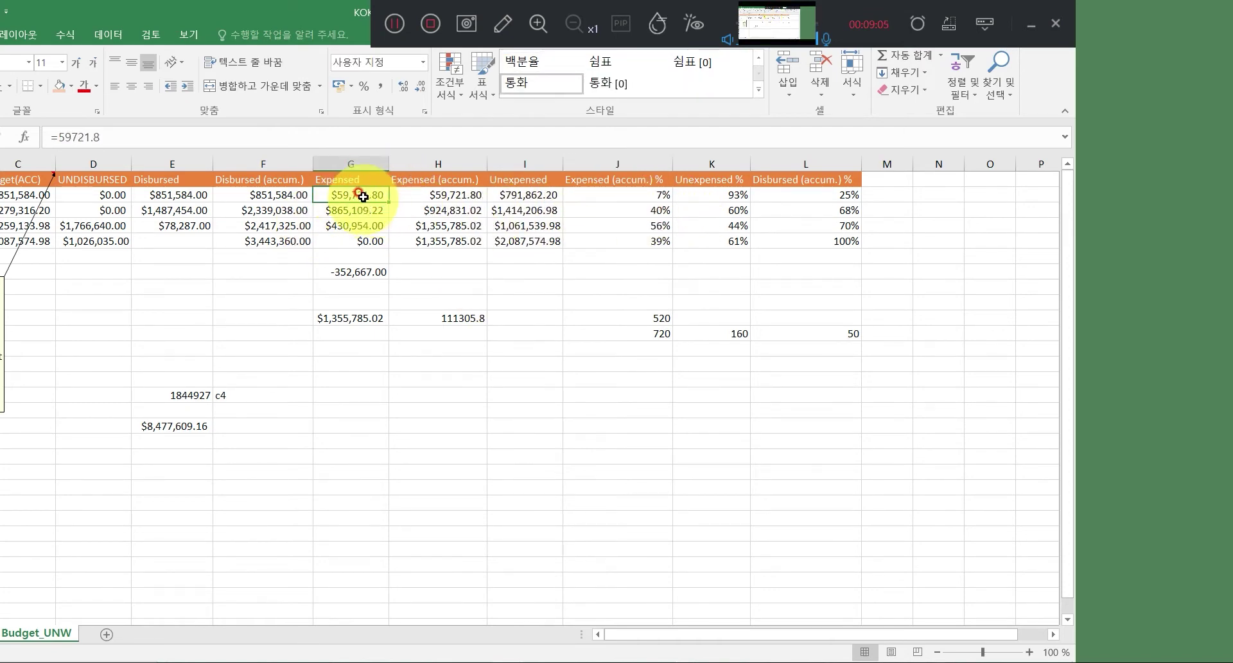
{"action": "left_click", "coordinate": [152, 194]}
{"action": "left_click", "coordinate": [638, 193]}
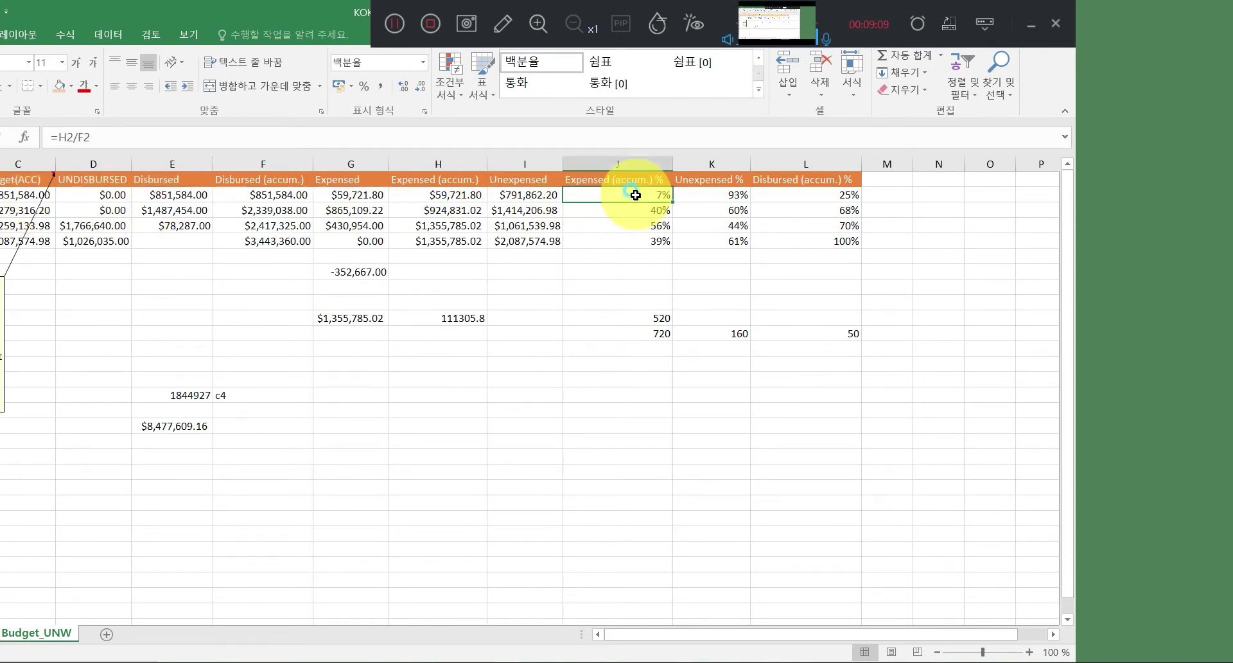
{"action": "left_click", "coordinate": [251, 137]}
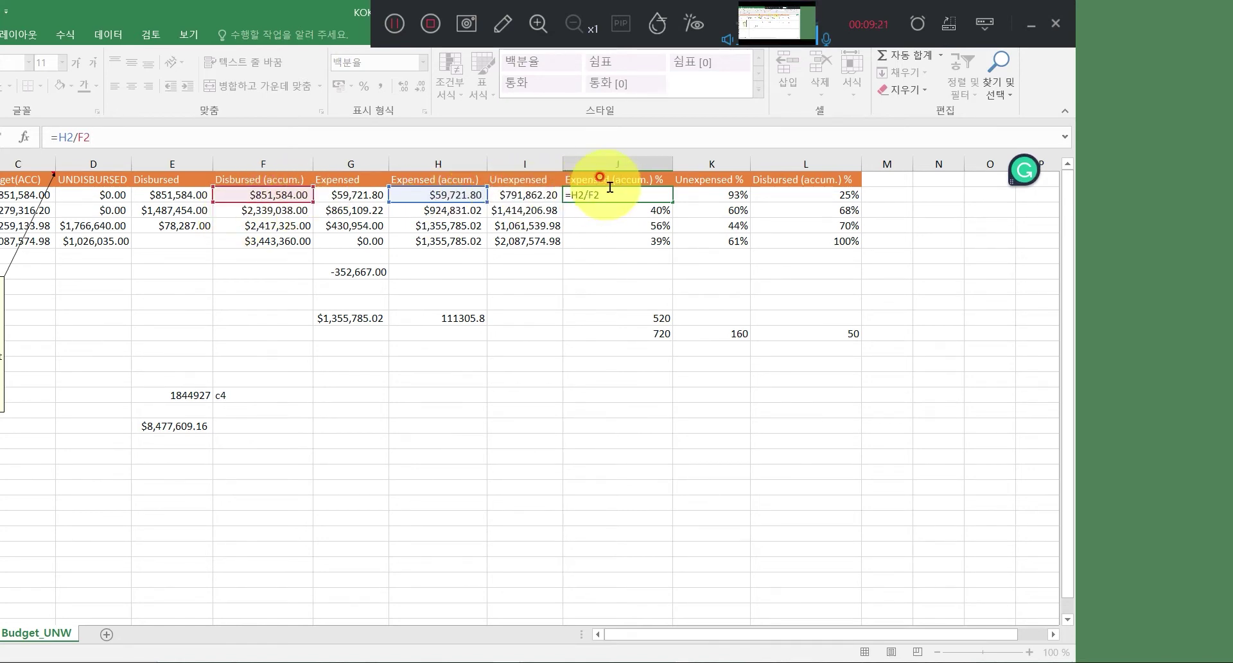
{"action": "left_click", "coordinate": [628, 164]}
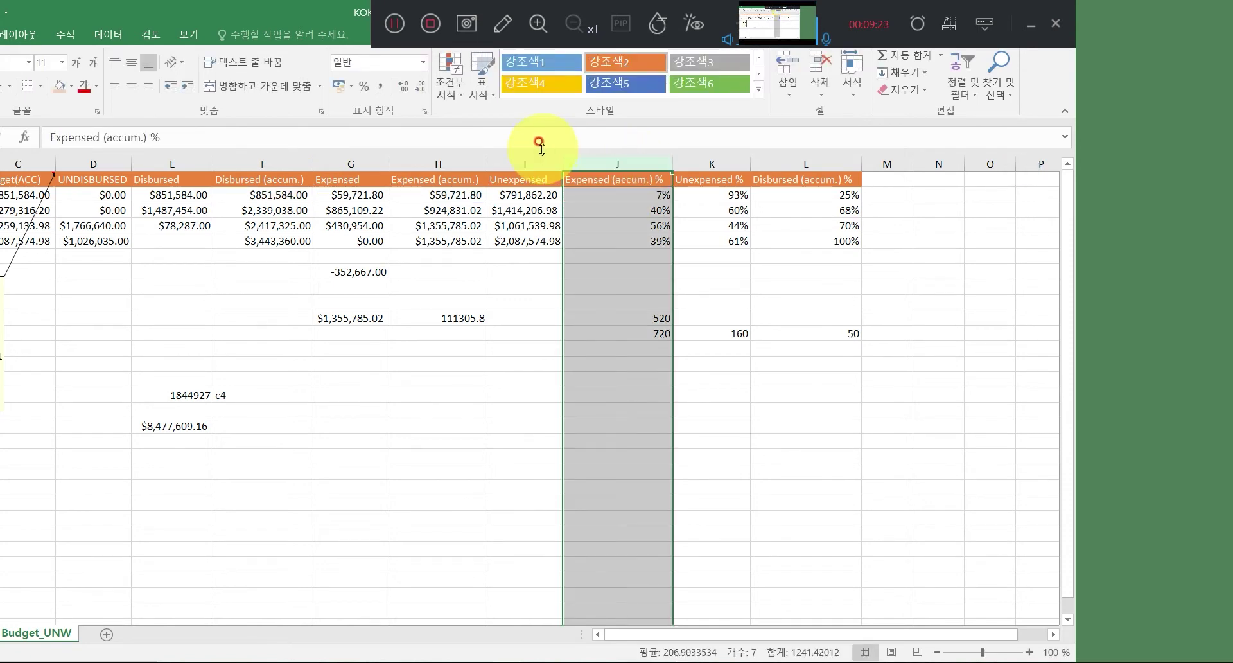
{"action": "left_click", "coordinate": [603, 195]}
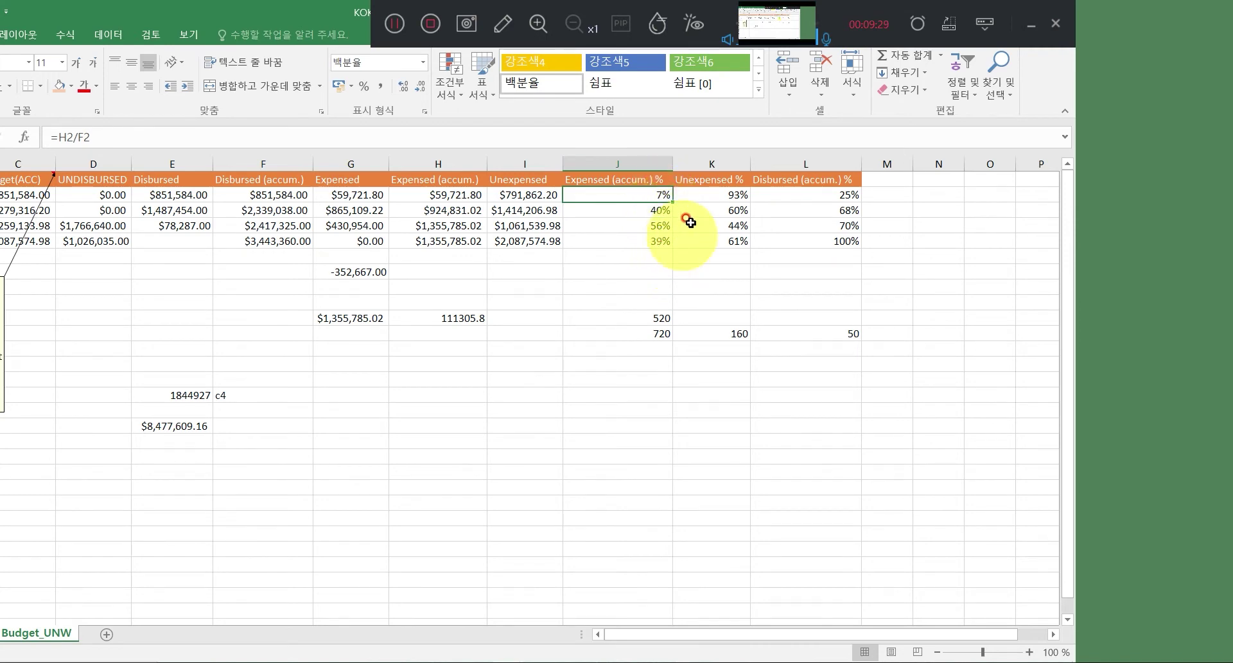
Examine how the Unexpensed % formulas in K2 and K3 depend on the Expensed (accum.) % column.
{"action": "left_click", "coordinate": [709, 195]}
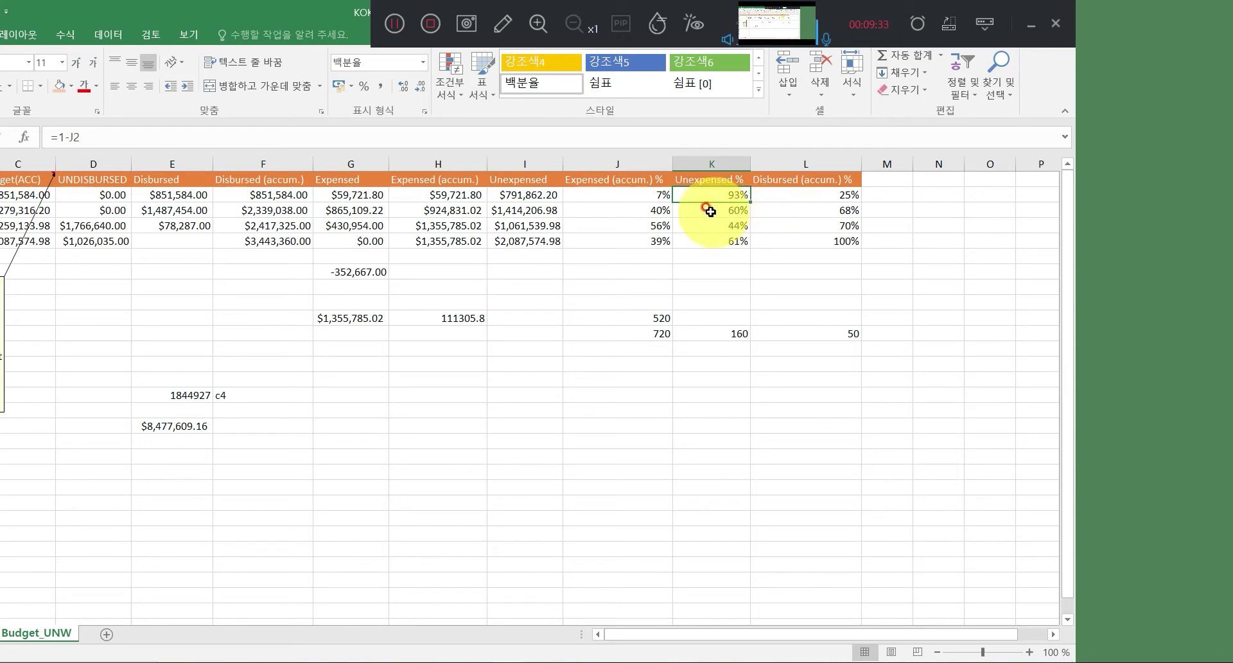
{"action": "left_click", "coordinate": [656, 200]}
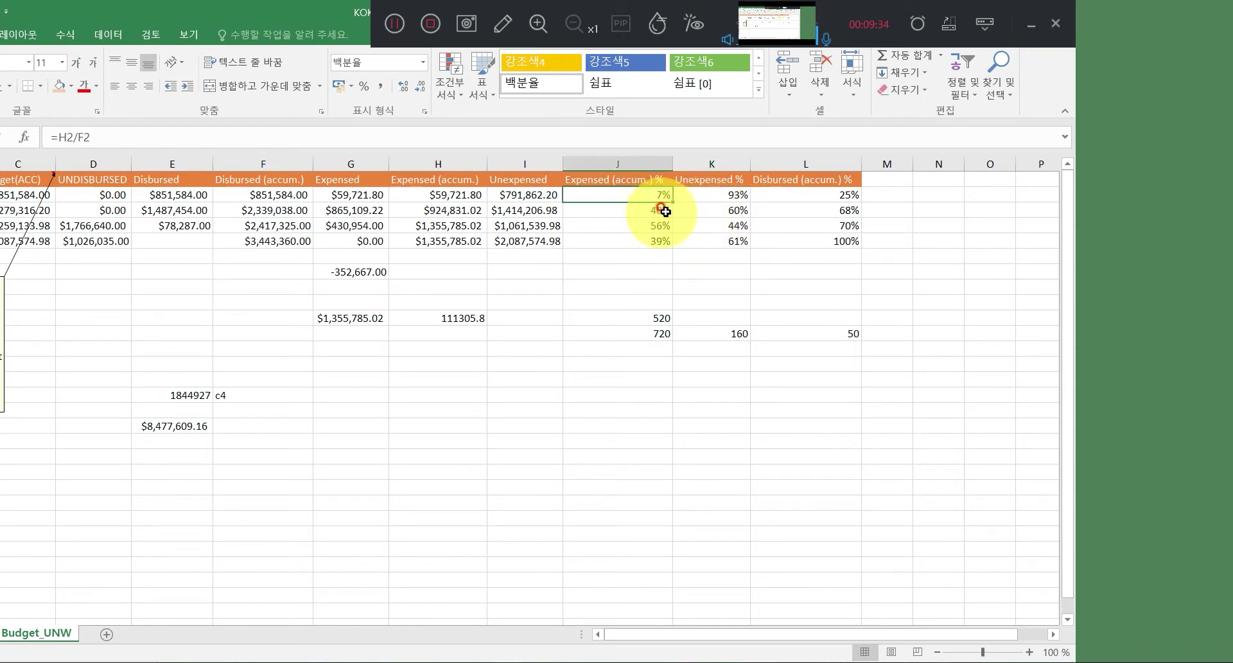
{"action": "left_click", "coordinate": [721, 195]}
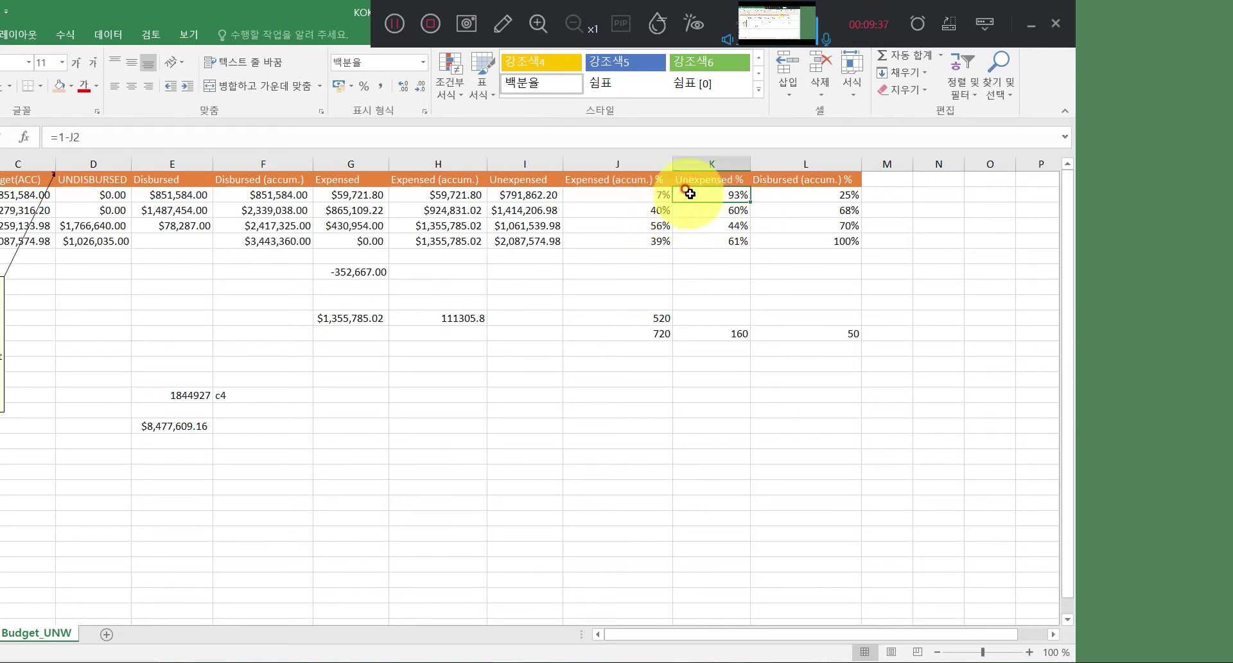
{"action": "left_click", "coordinate": [632, 197]}
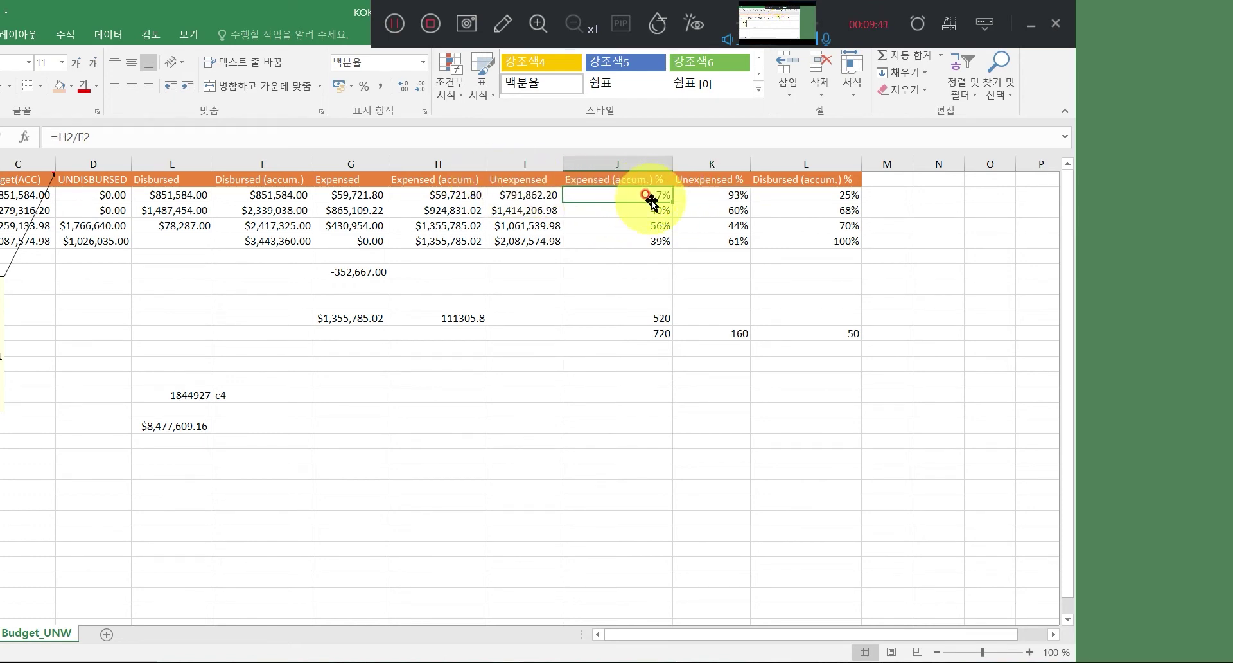
{"action": "left_click", "coordinate": [710, 196]}
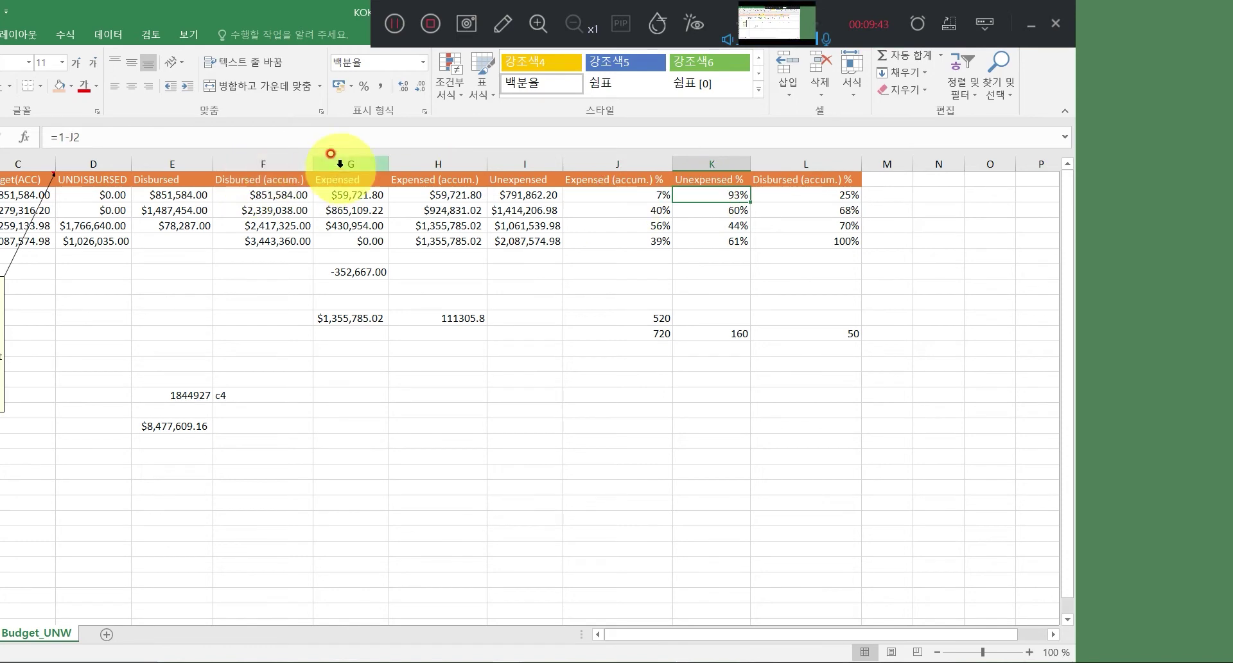
{"action": "left_click", "coordinate": [707, 209]}
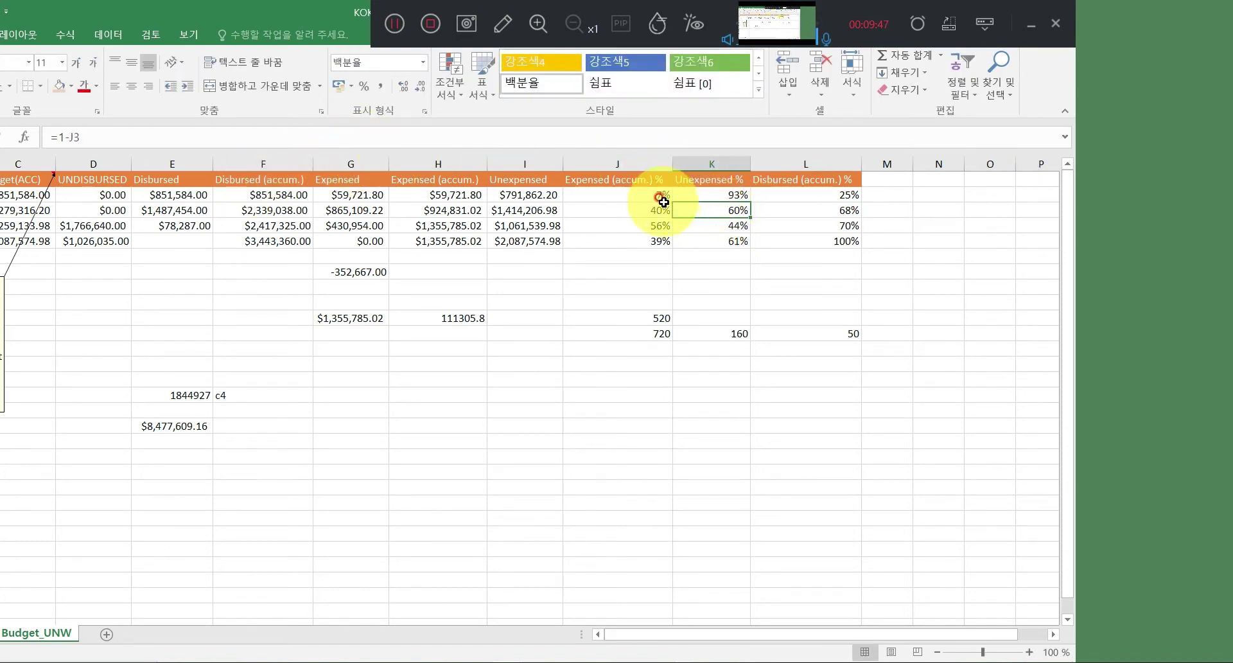
{"action": "left_click", "coordinate": [641, 199]}
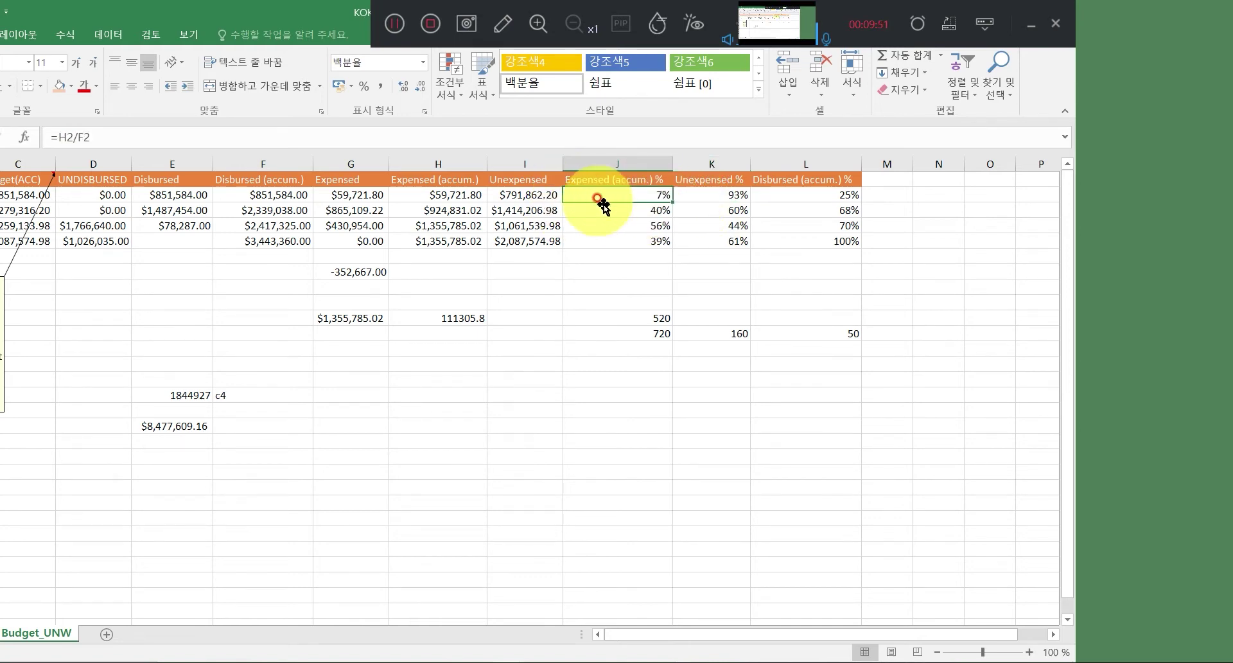
{"action": "left_click", "coordinate": [718, 196]}
Examine the Disbursed (accum.) % formula in L2 against the accumulated disbursement in F2.
{"action": "left_click", "coordinate": [805, 194]}
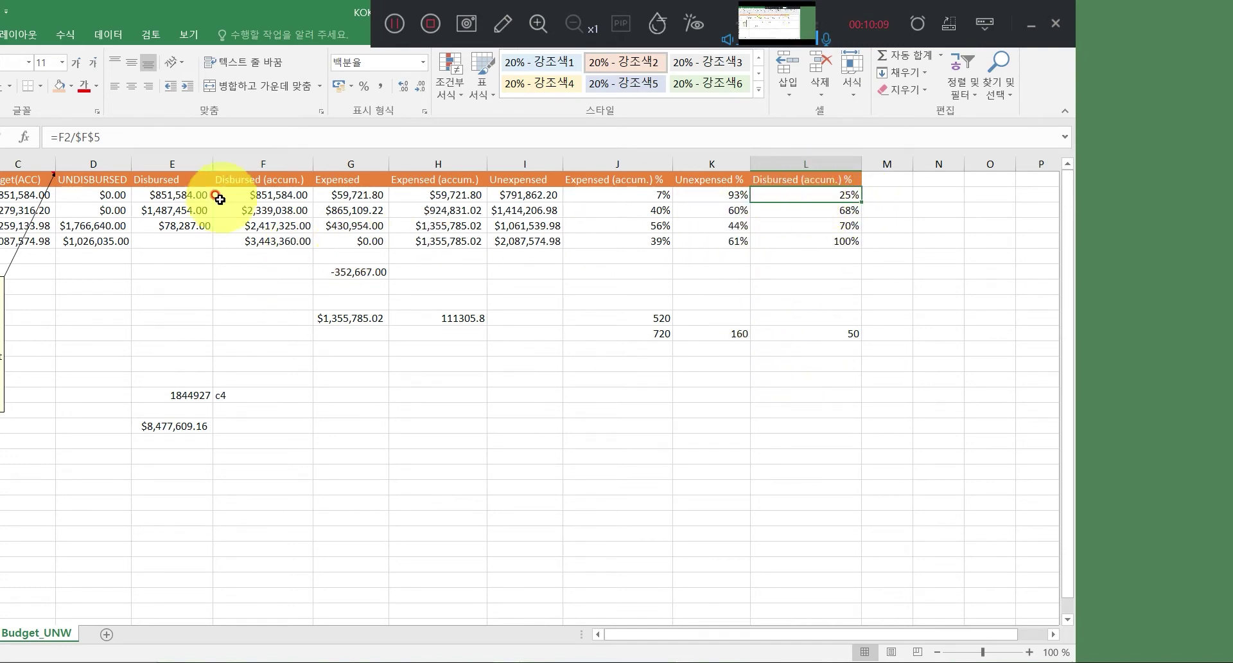
{"action": "left_click", "coordinate": [251, 196]}
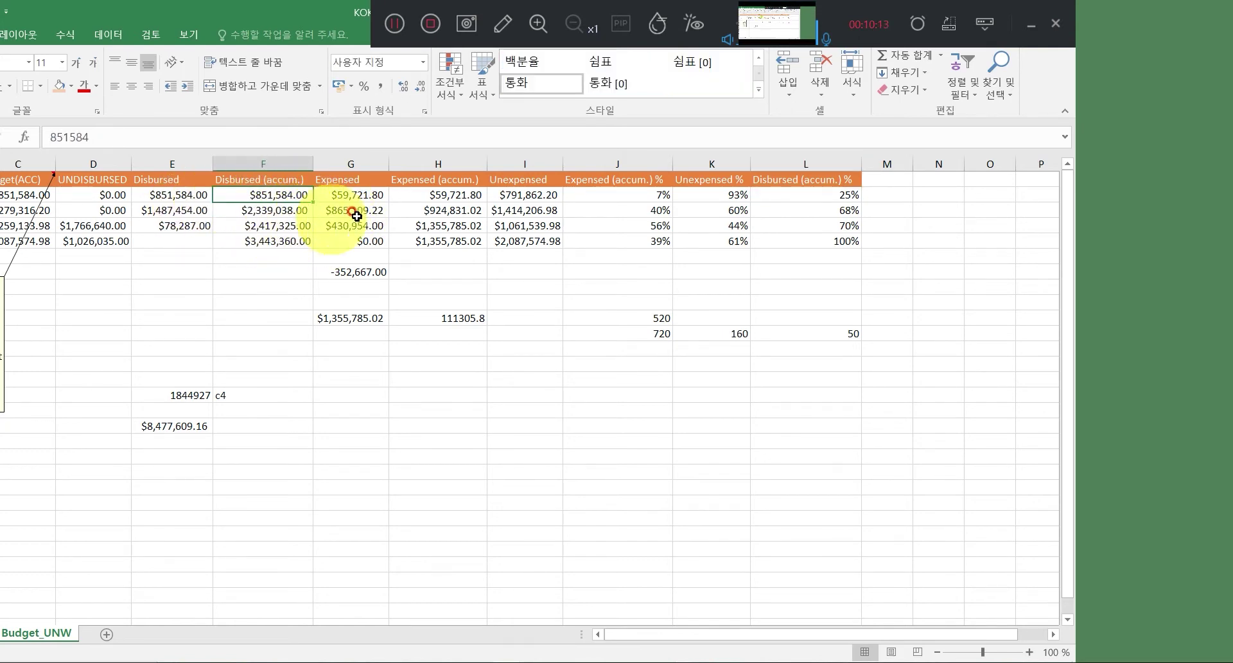
{"action": "left_click", "coordinate": [839, 199]}
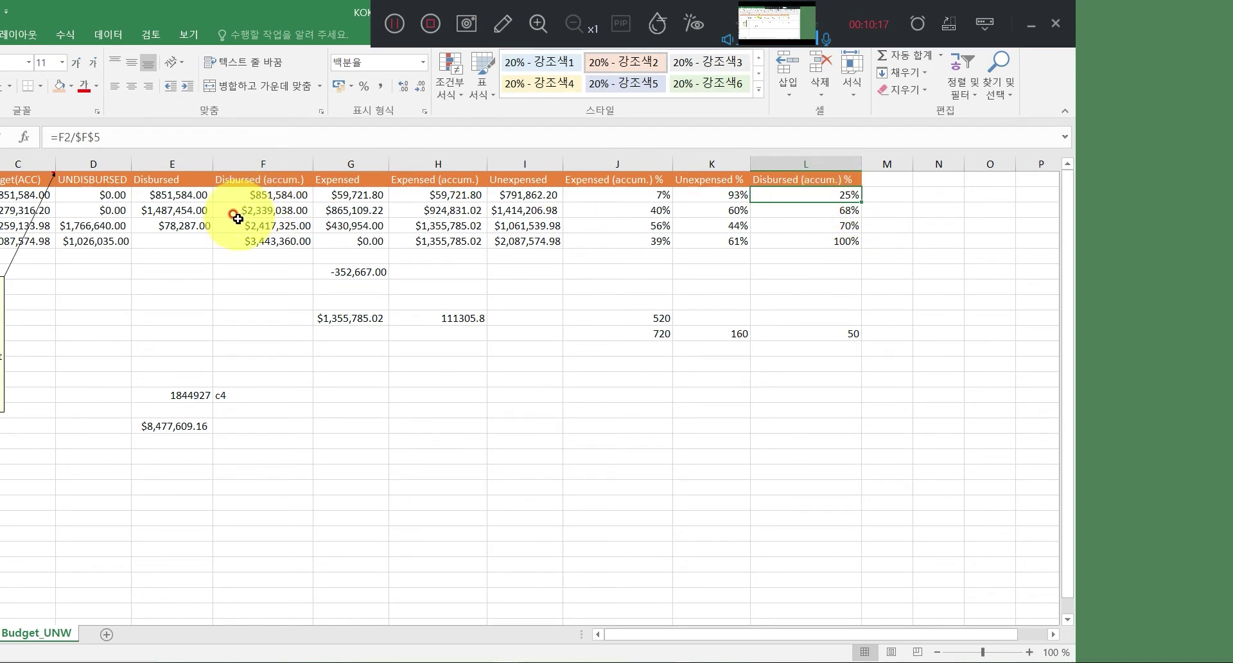
Examine how the accumulated disbursement in F5 builds on F4 and the Disbursed entries in rows 4 and 5.
{"action": "left_click", "coordinate": [288, 242]}
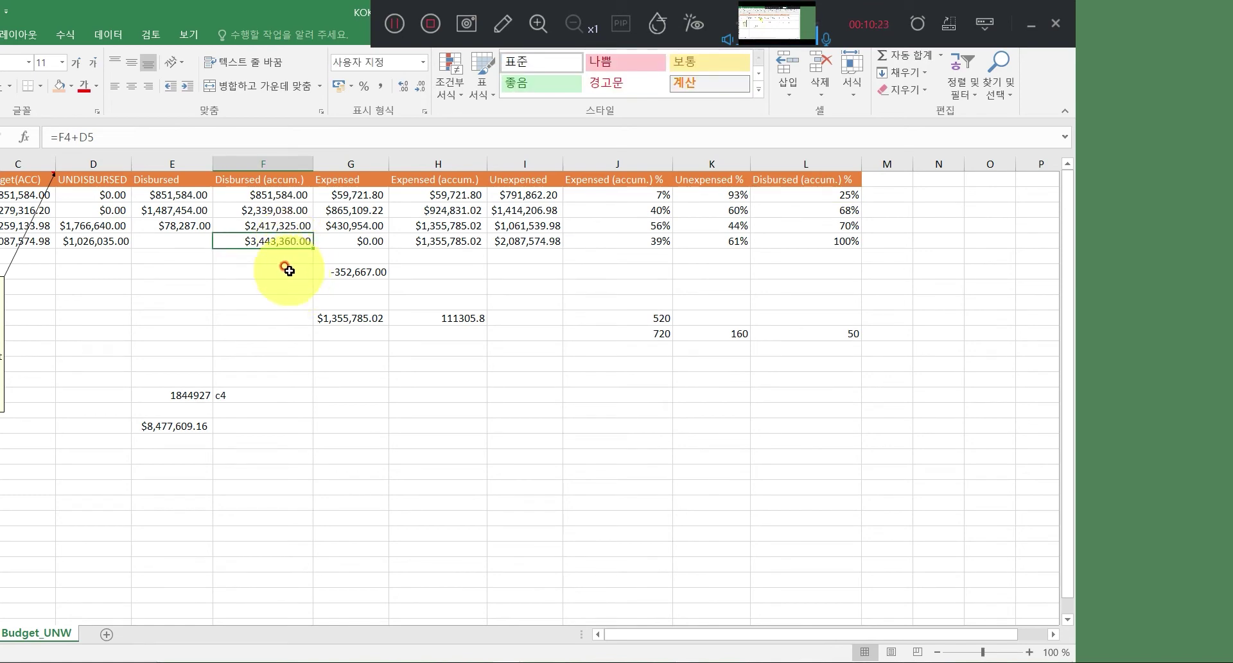
{"action": "left_click", "coordinate": [283, 224]}
{"action": "left_click", "coordinate": [168, 240]}
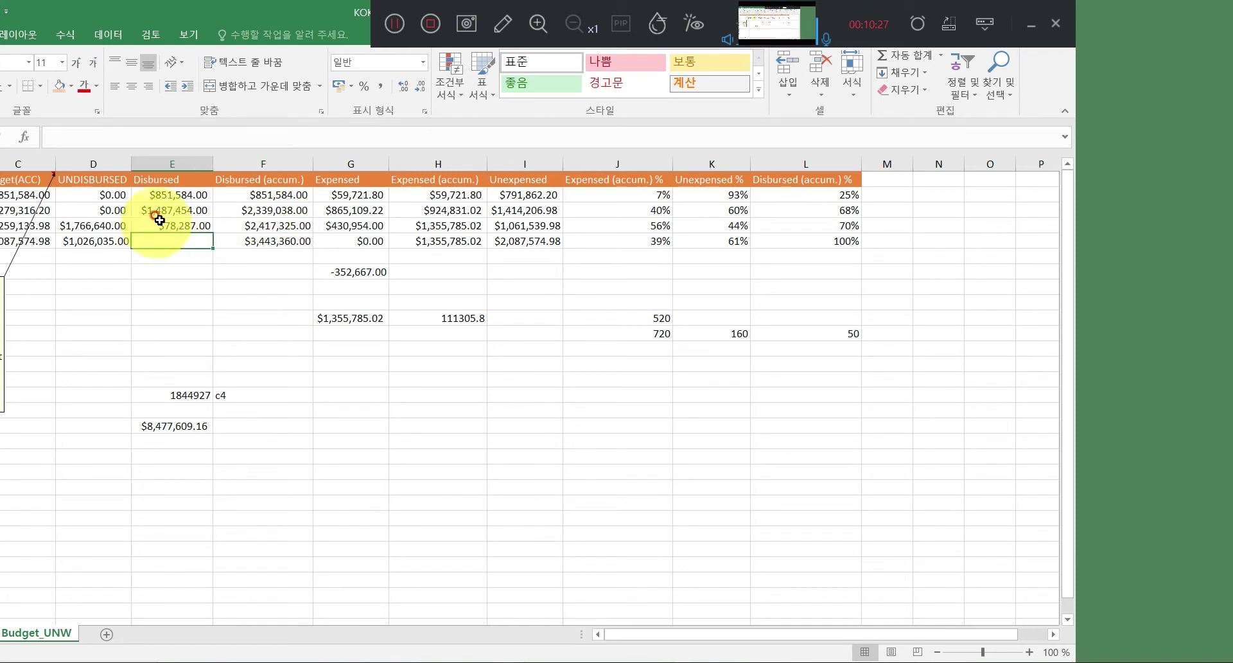
{"action": "left_click", "coordinate": [159, 221]}
{"action": "left_click", "coordinate": [268, 225]}
{"action": "left_click", "coordinate": [159, 239]}
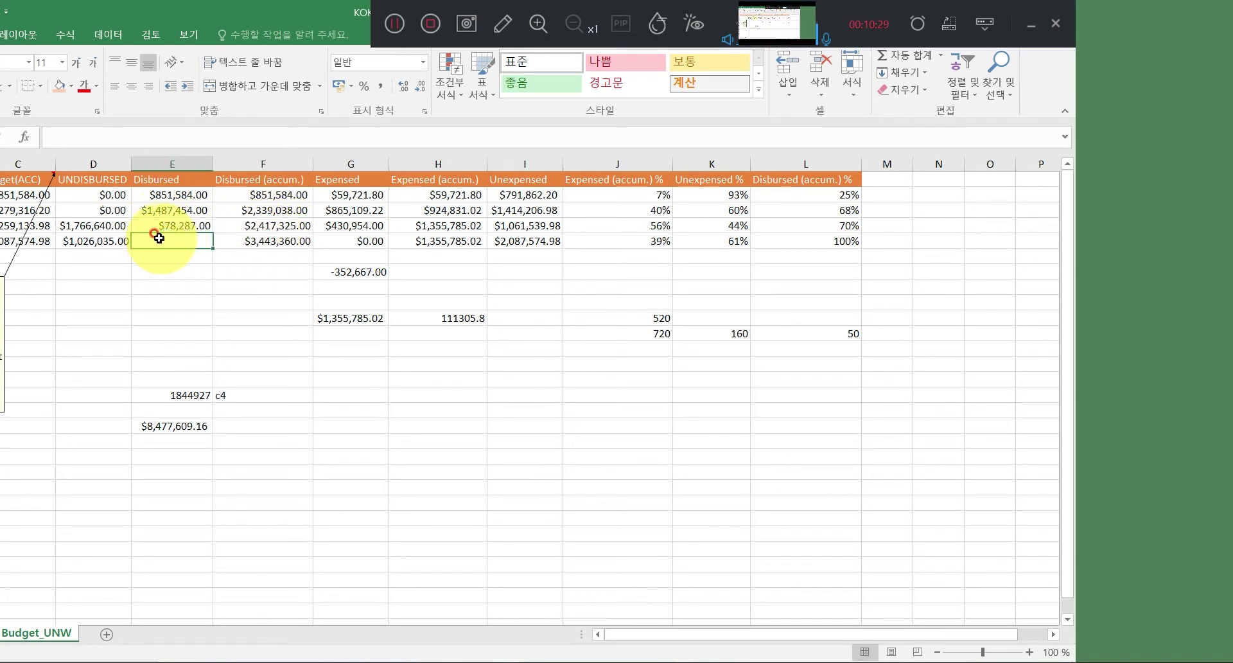
{"action": "left_click", "coordinate": [271, 240]}
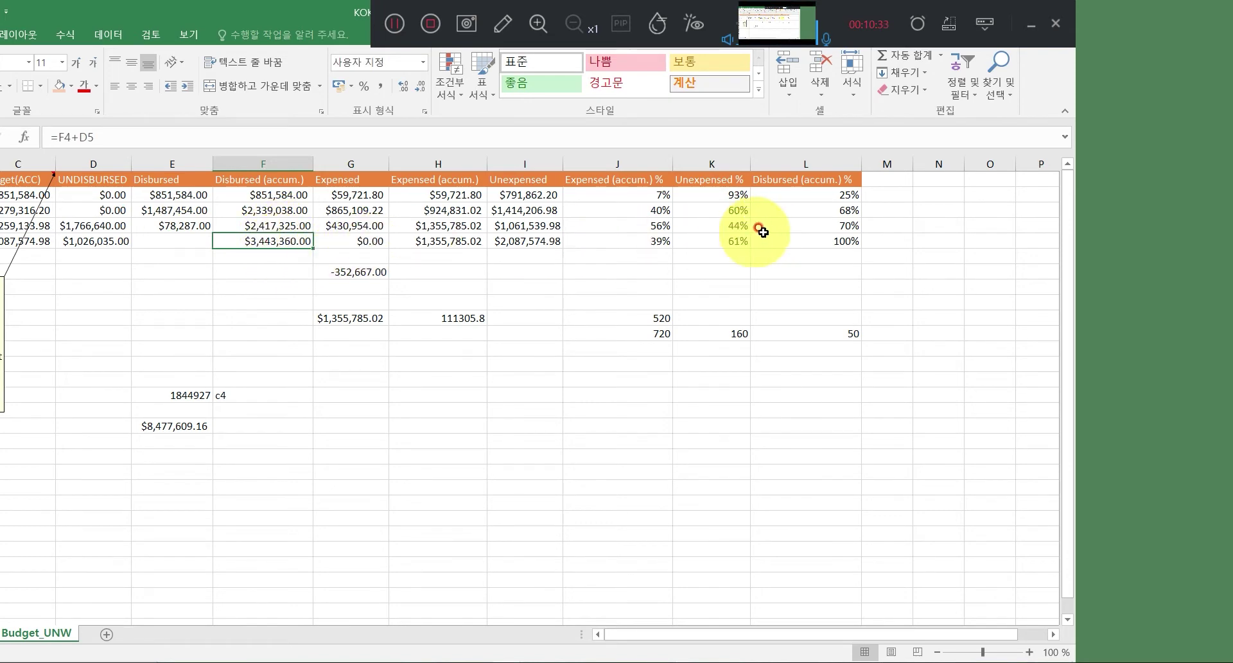
Set the Disbursed (accum.) % formula in L2 to =F2/5200000 and compare it with the formula in L3.
{"action": "left_click", "coordinate": [808, 193]}
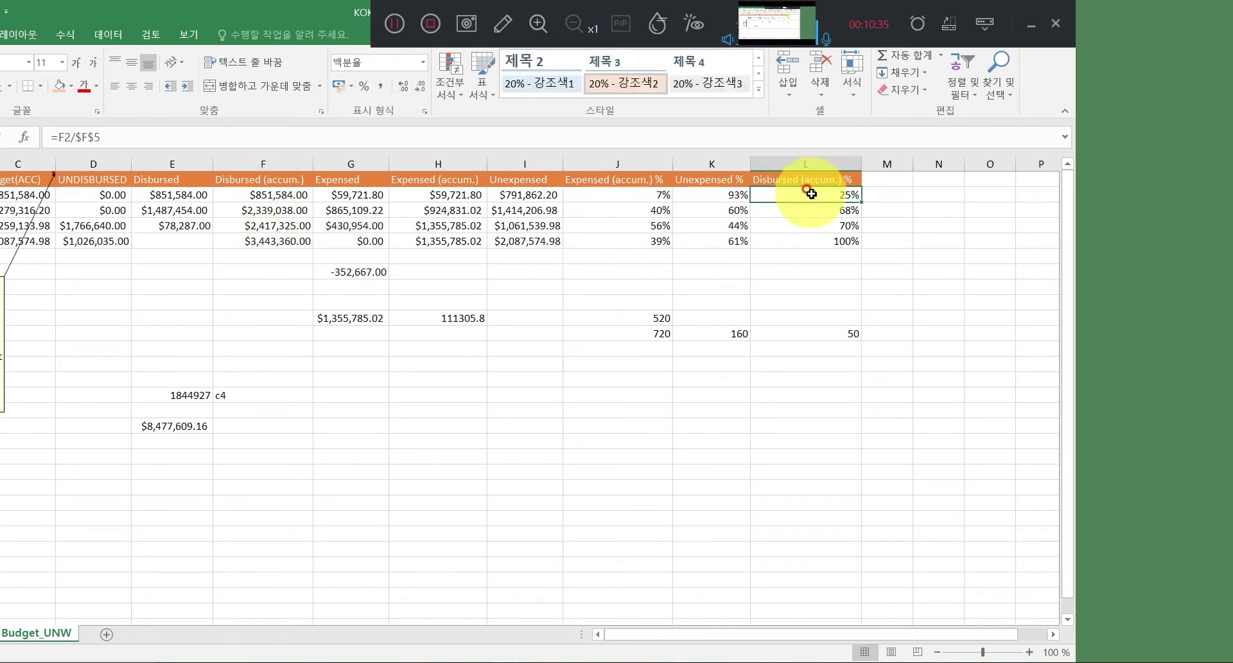
{"action": "left_click", "coordinate": [206, 140]}
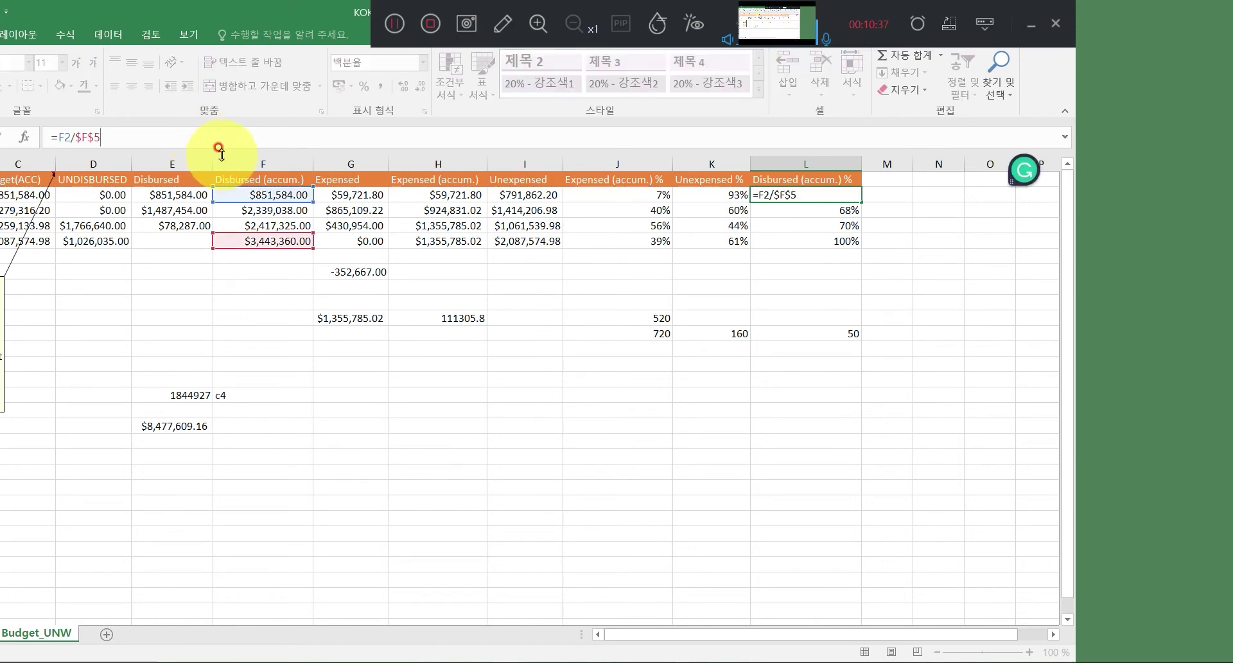
{"action": "key", "text": "BackSpace"}
{"action": "key", "text": "BackSpace"}
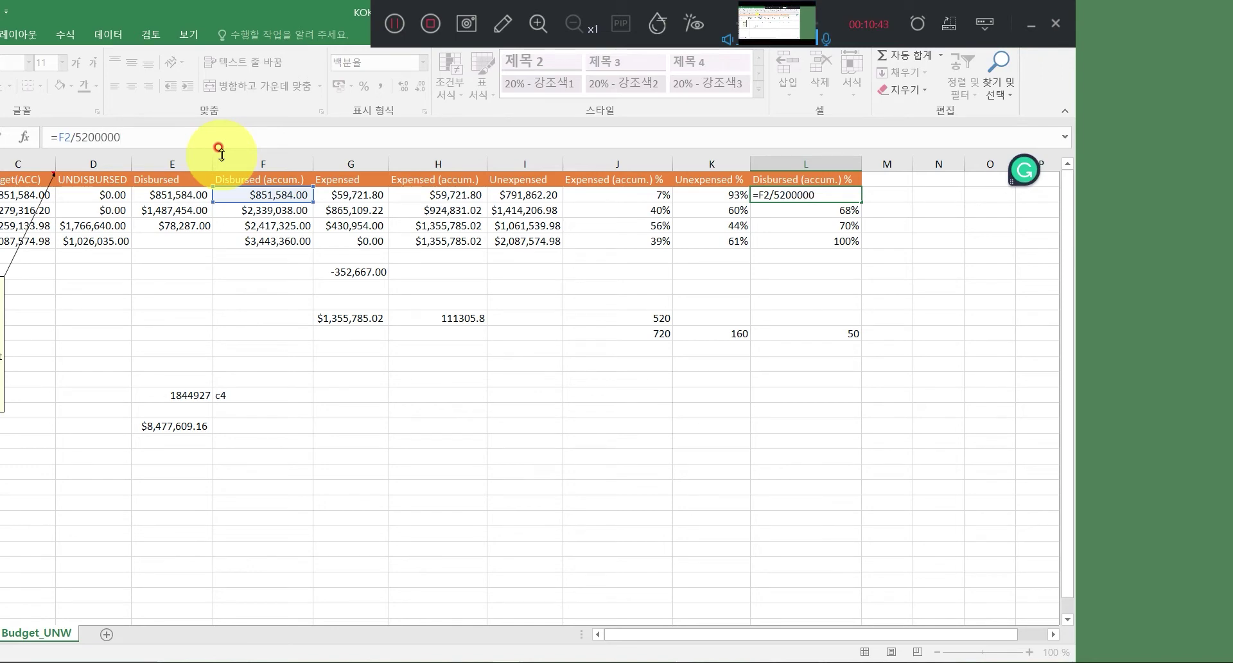
{"action": "key", "text": "Return"}
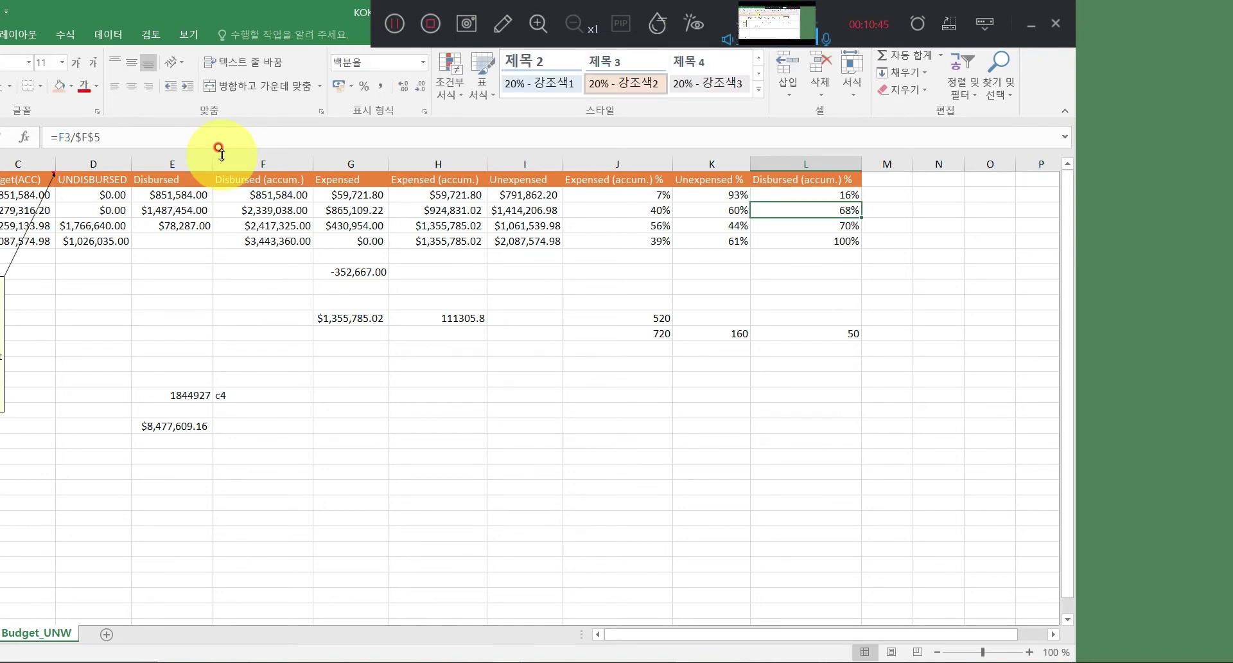
{"action": "key", "text": "Up"}
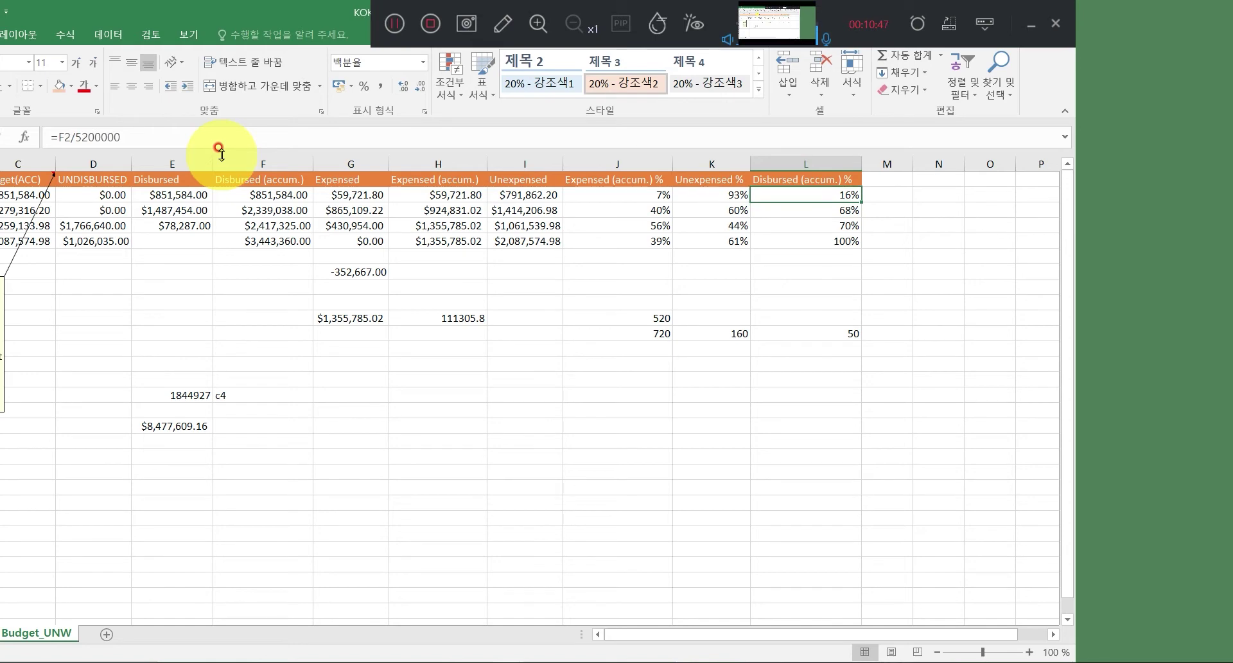
{"action": "key", "text": "Down"}
{"action": "key", "text": "Up"}
{"action": "key", "text": "Down"}
{"action": "key", "text": "Up"}
{"action": "key", "text": "Down"}
Fill the L2 formula down through L5 and check the copied formulas in the Disbursed (accum.) % column.
{"action": "left_click", "coordinate": [841, 194]}
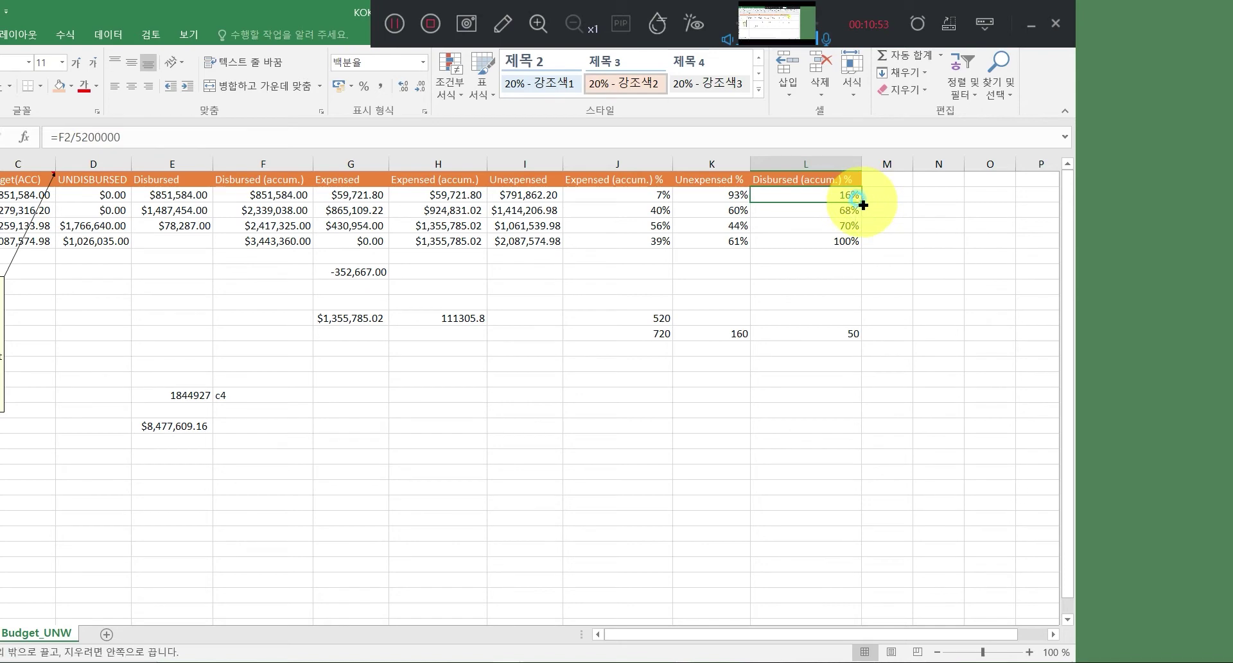
{"action": "left_click_drag", "start_coordinate": [863, 204], "coordinate": [860, 254]}
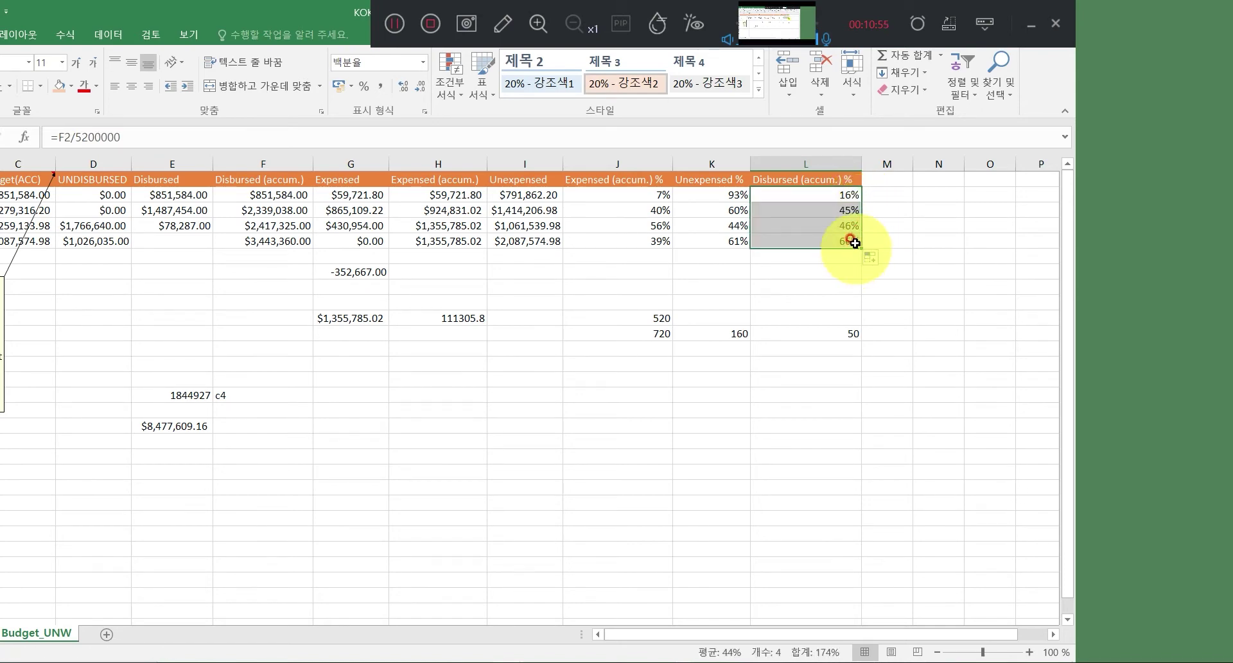
{"action": "left_click", "coordinate": [842, 216]}
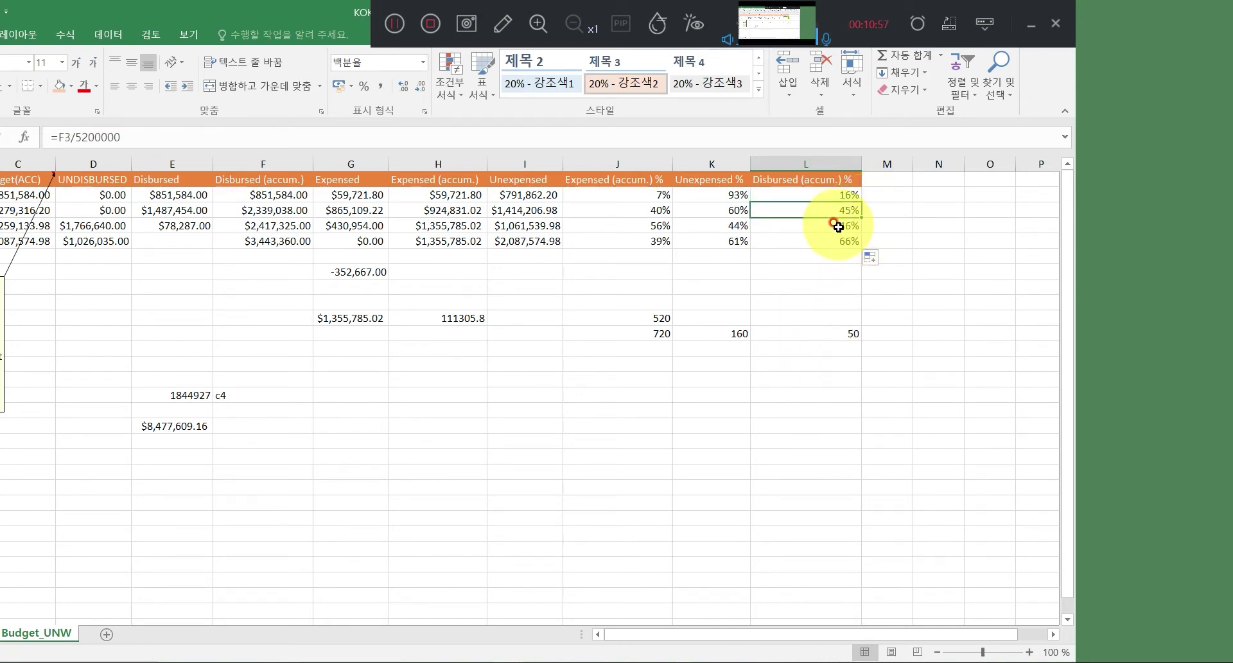
{"action": "left_click", "coordinate": [838, 227]}
{"action": "left_click", "coordinate": [837, 241]}
{"action": "left_click", "coordinate": [837, 209]}
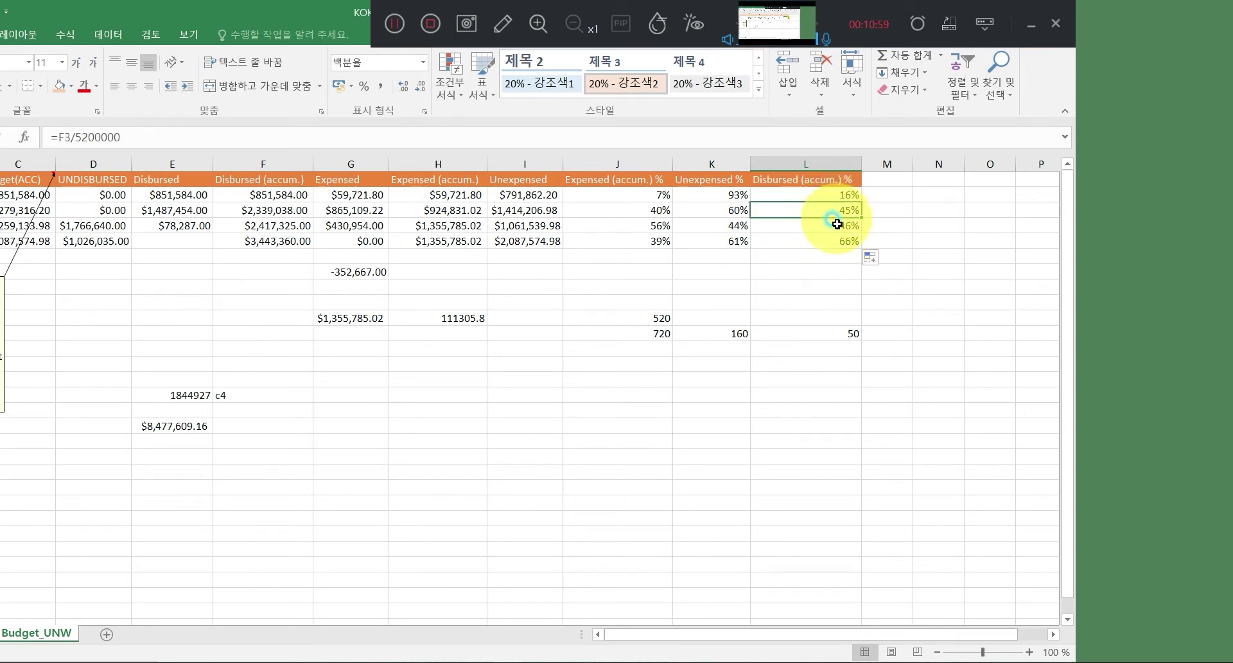
Check the Disbursed (accum.) % formulas in L4 and L5.
{"action": "left_click", "coordinate": [838, 225]}
{"action": "left_click", "coordinate": [831, 242]}
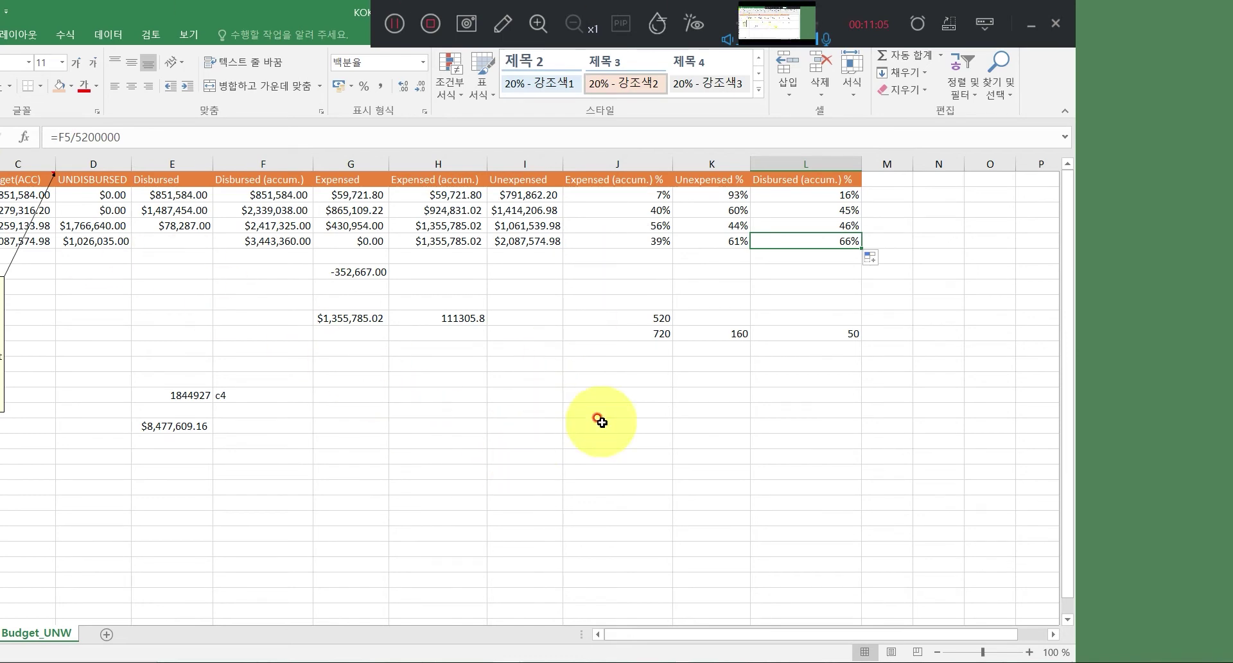
{"action": "left_click", "coordinate": [394, 26]}
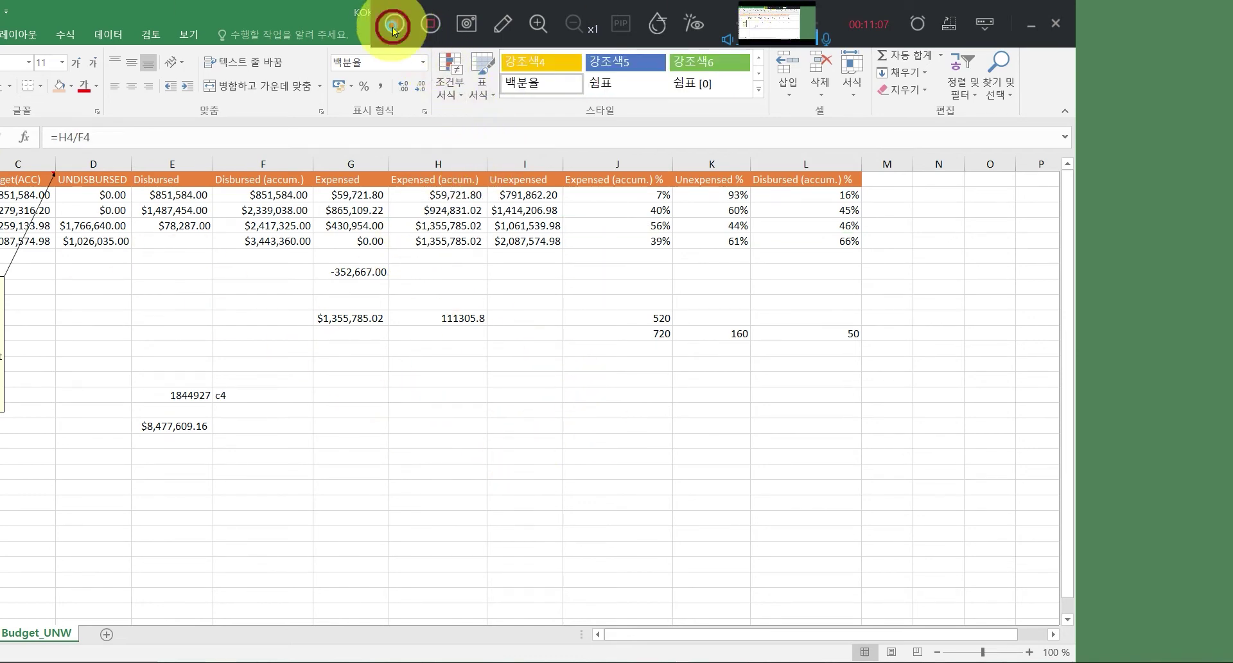
{"action": "left_click", "coordinate": [393, 25]}
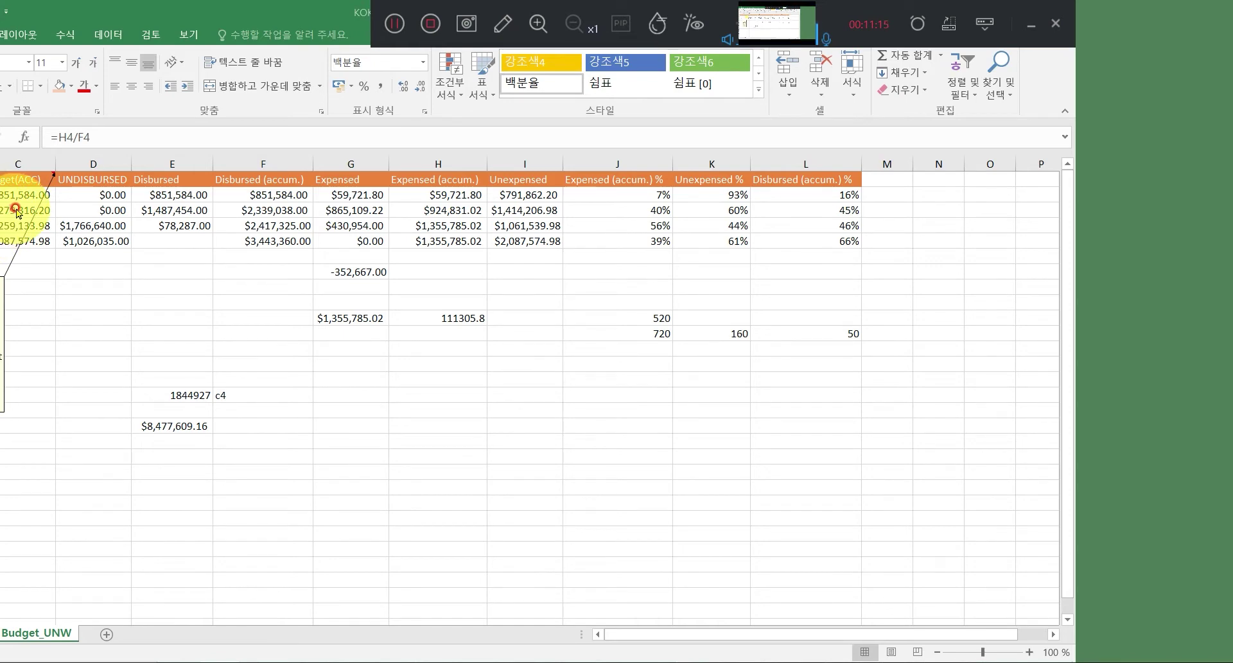
{"action": "left_click", "coordinate": [399, 30]}
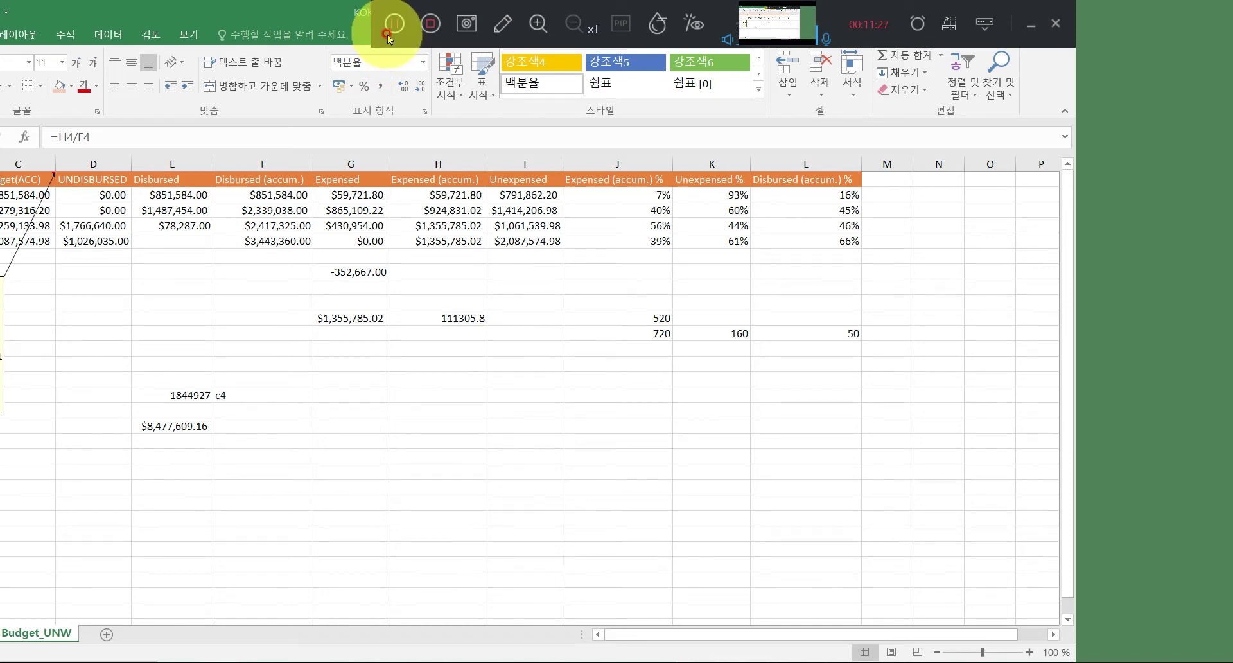
Review the accumulated budget in C2, the disbursed percentage in L2 and the Disbursed formula in E3.
{"action": "left_click", "coordinate": [41, 194]}
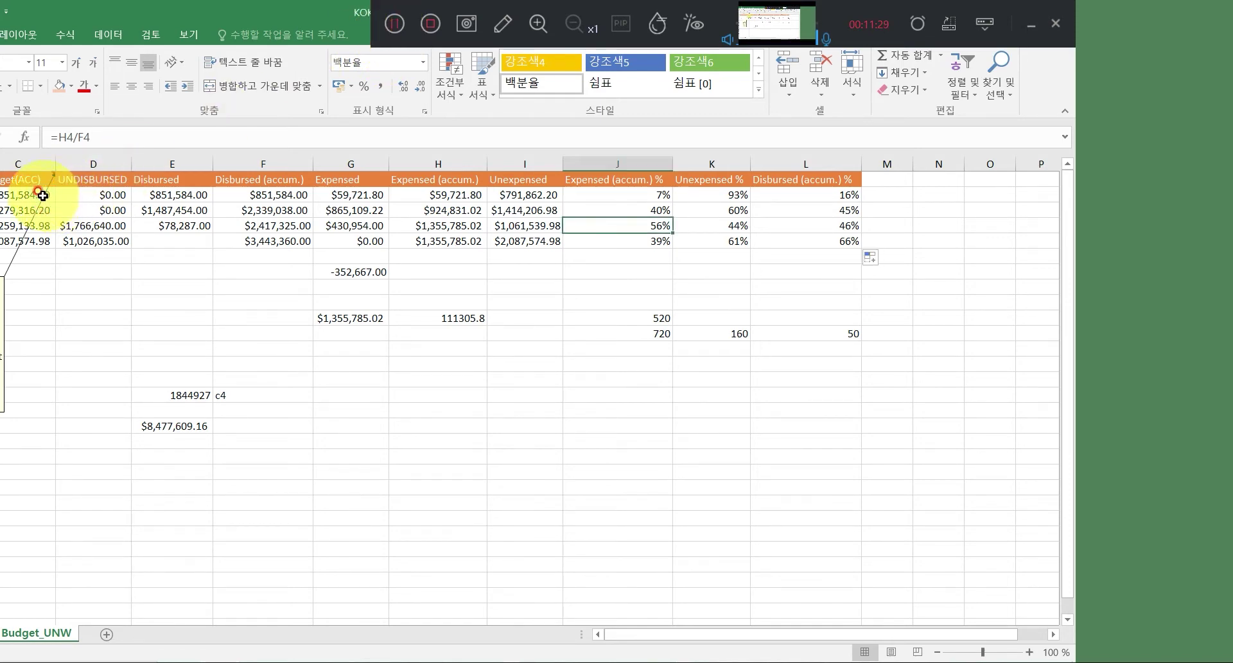
{"action": "left_click", "coordinate": [41, 194]}
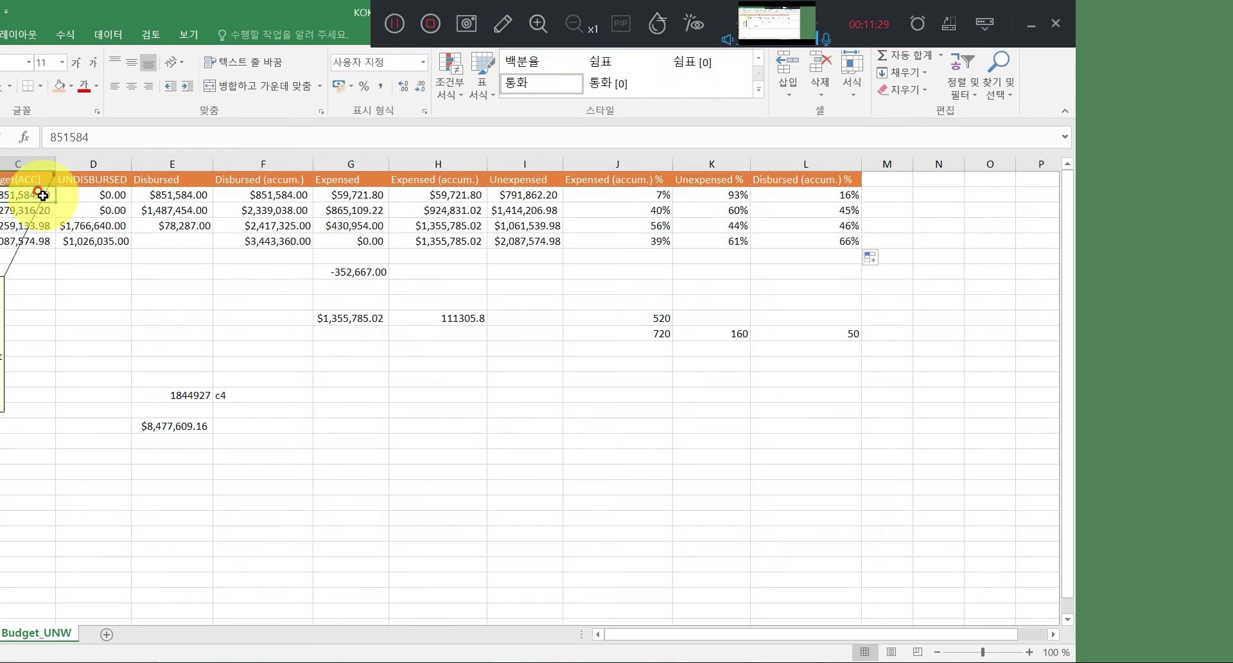
{"action": "left_click", "coordinate": [403, 30]}
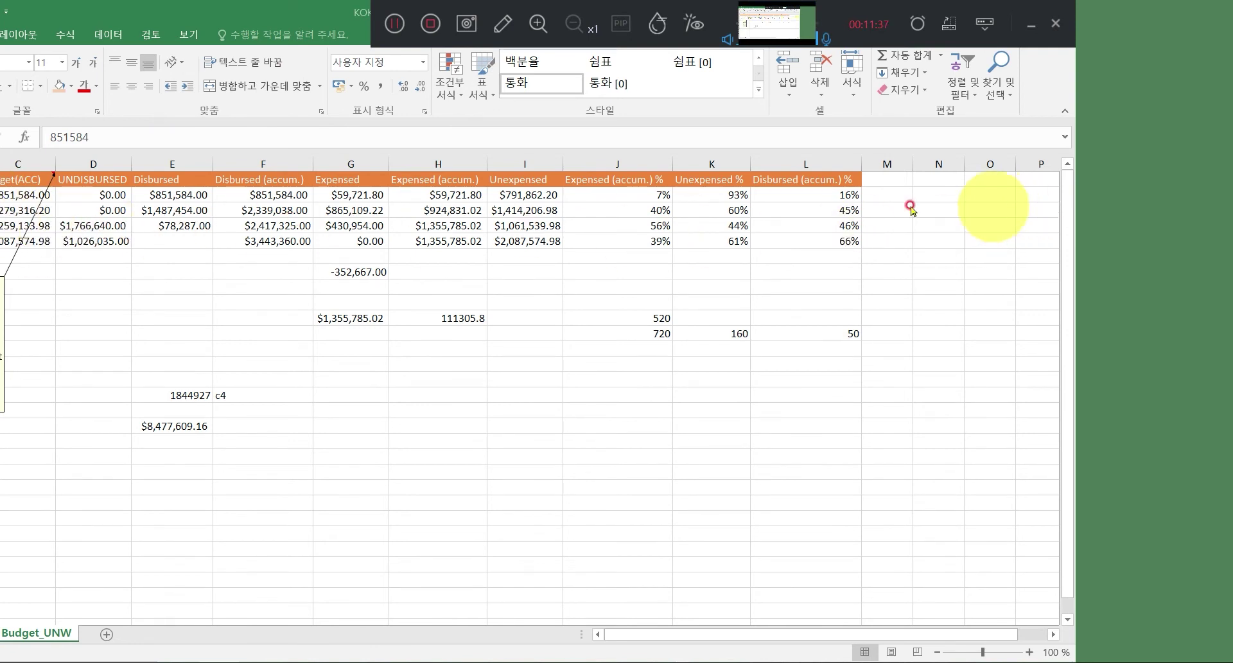
{"action": "left_click", "coordinate": [835, 196]}
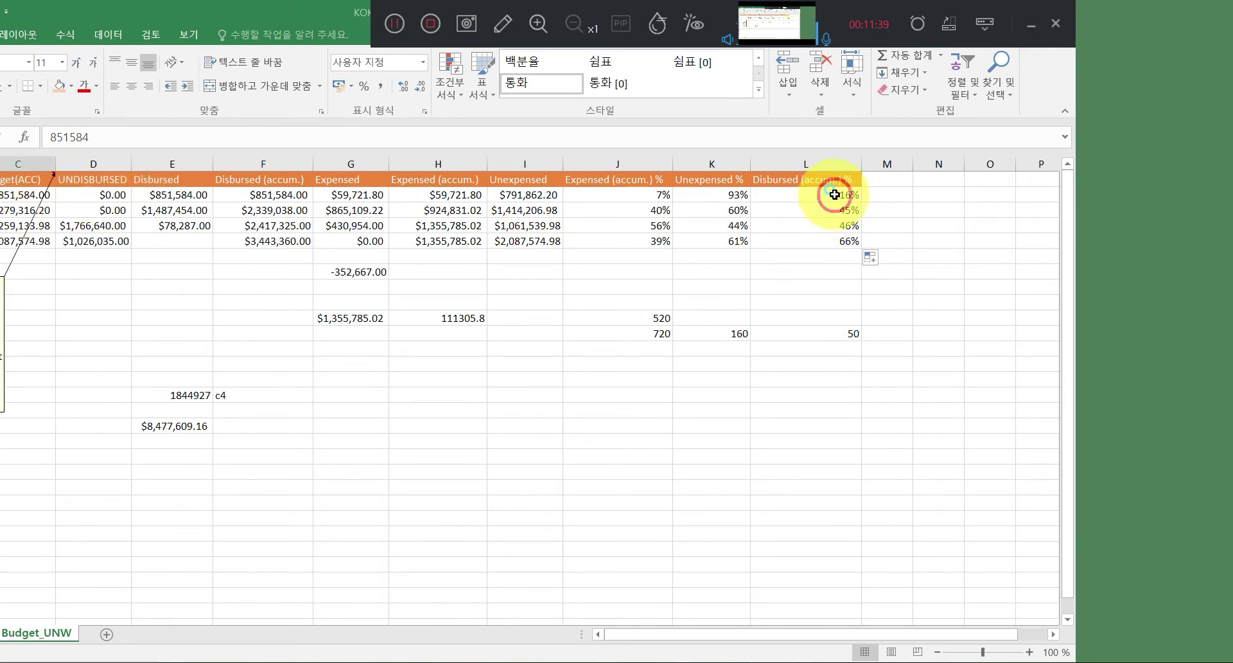
{"action": "left_click", "coordinate": [1, 194]}
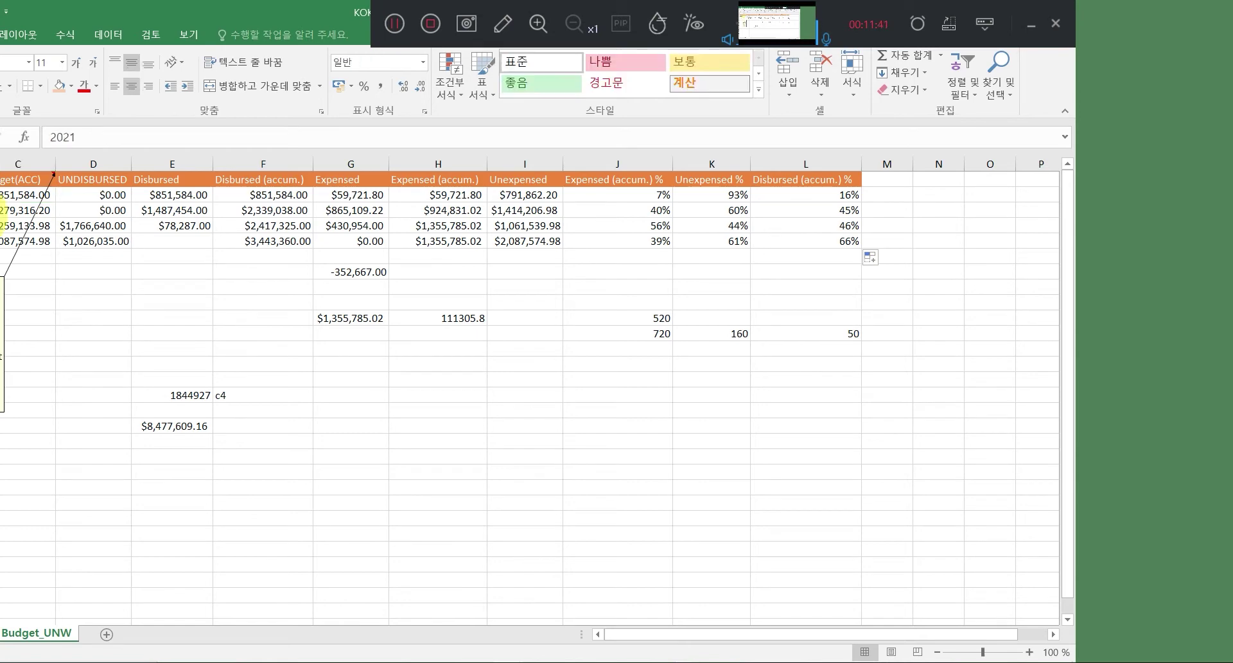
{"action": "left_click", "coordinate": [1, 256]}
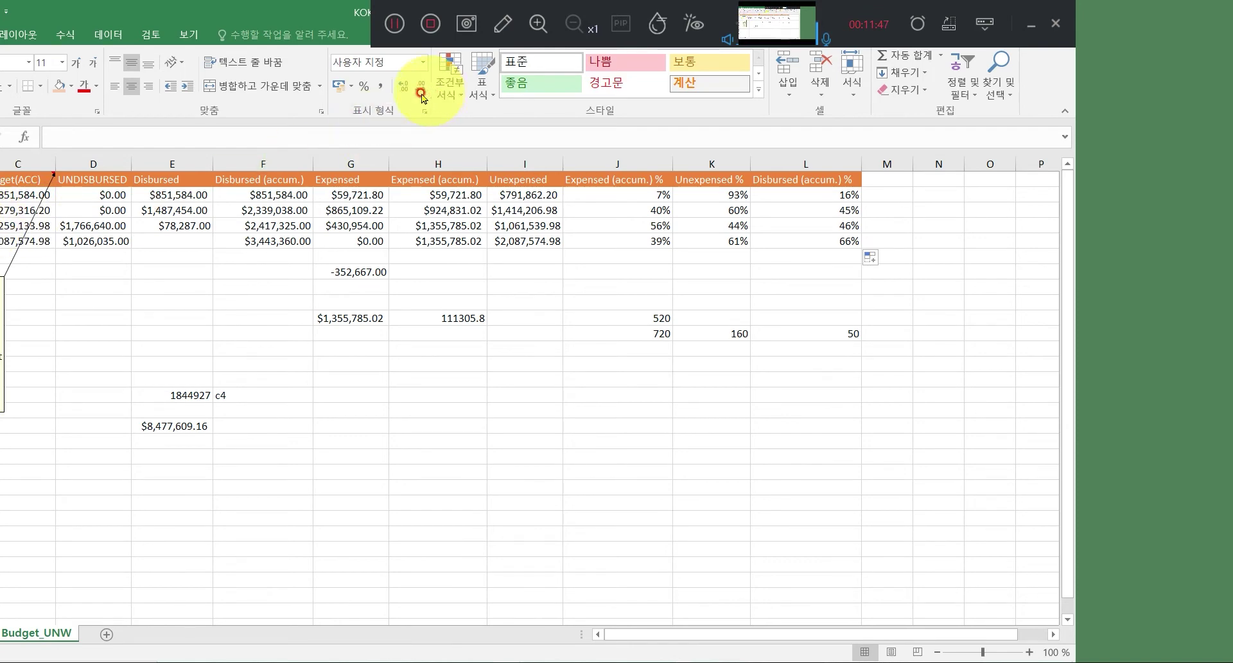
{"action": "left_click", "coordinate": [26, 194]}
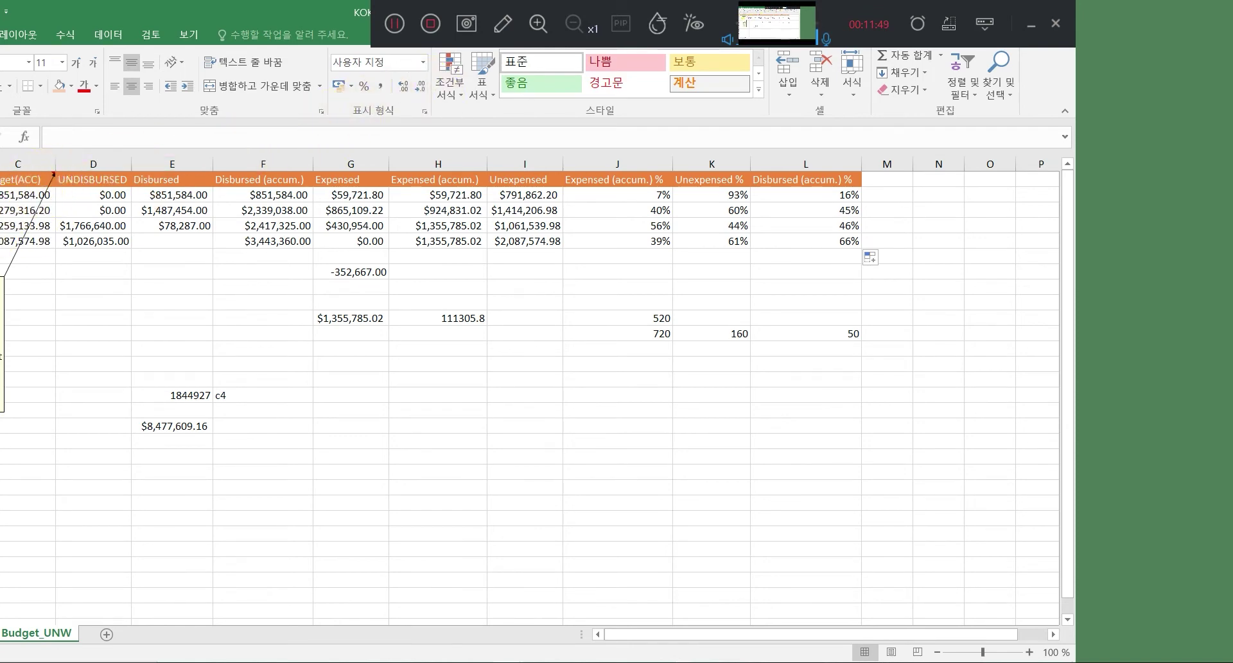
{"action": "left_click", "coordinate": [36, 221]}
{"action": "left_click", "coordinate": [171, 209]}
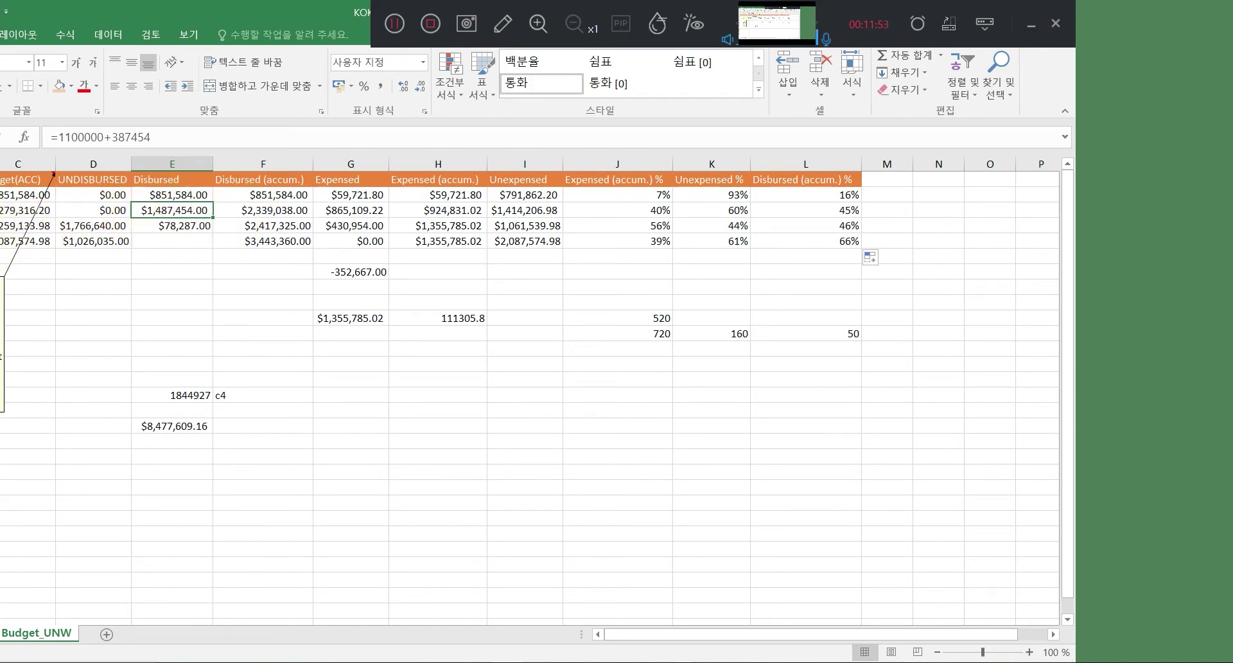
Total the yearly BUDGET amounts in B6 with =SUM(B2:B5).
{"action": "left_click", "coordinate": [314, 284]}
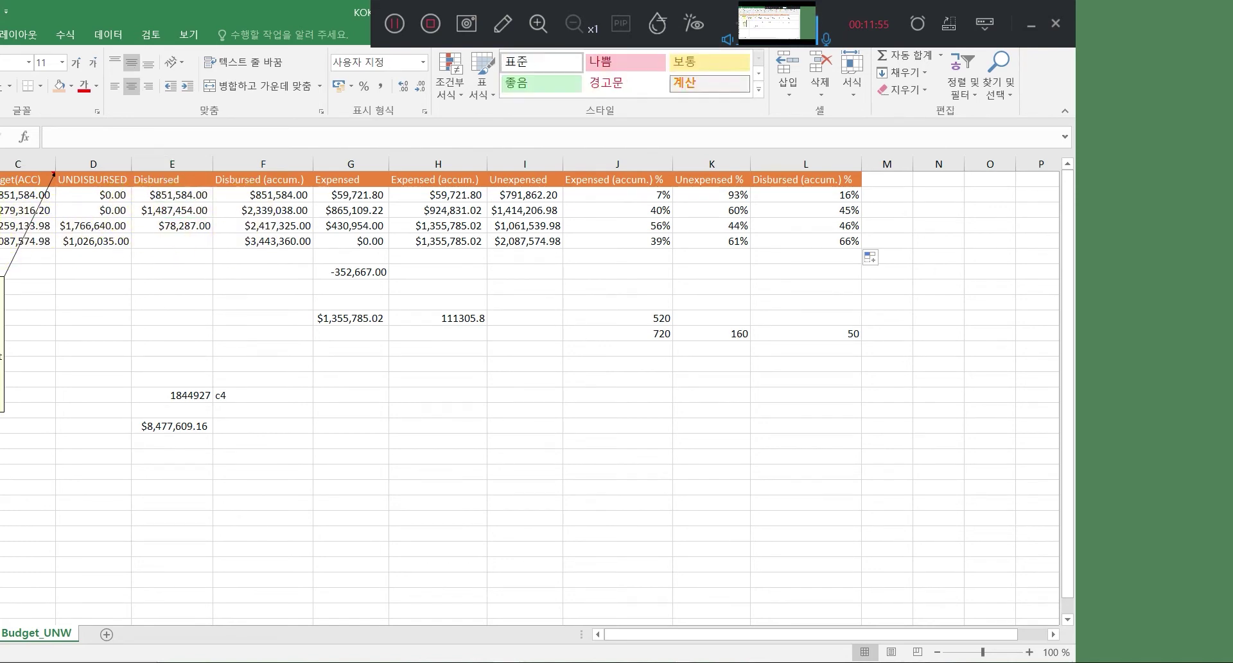
{"action": "type", "text": "1"}
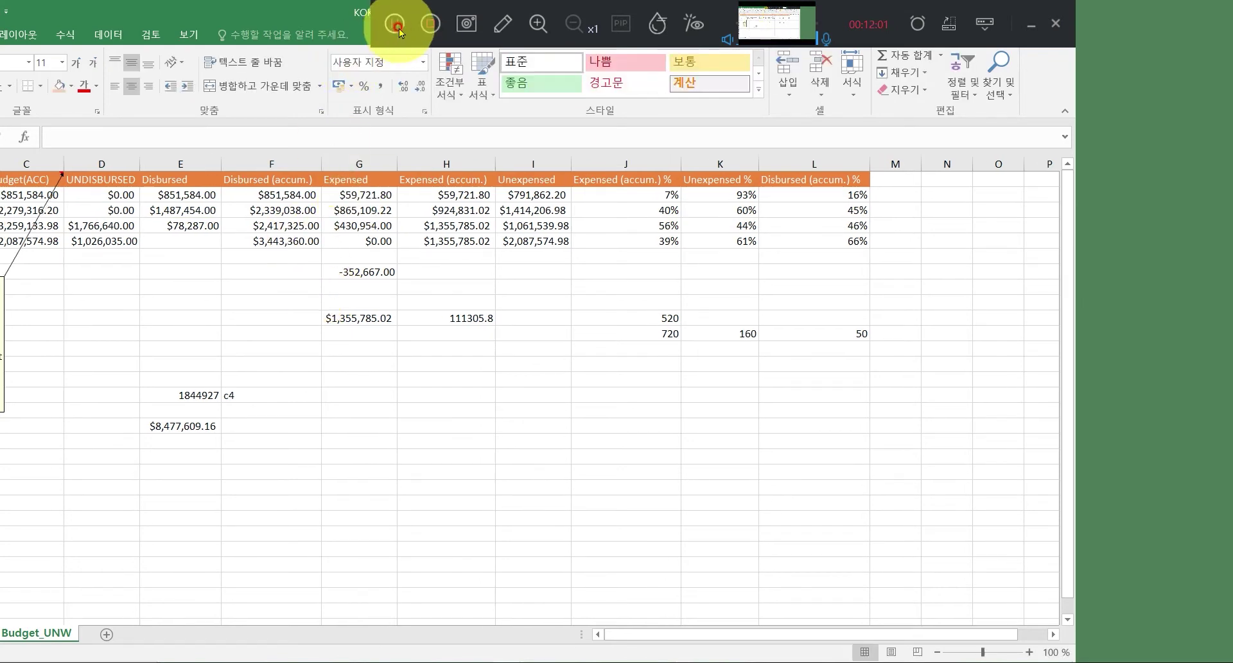
{"action": "left_click", "coordinate": [395, 24]}
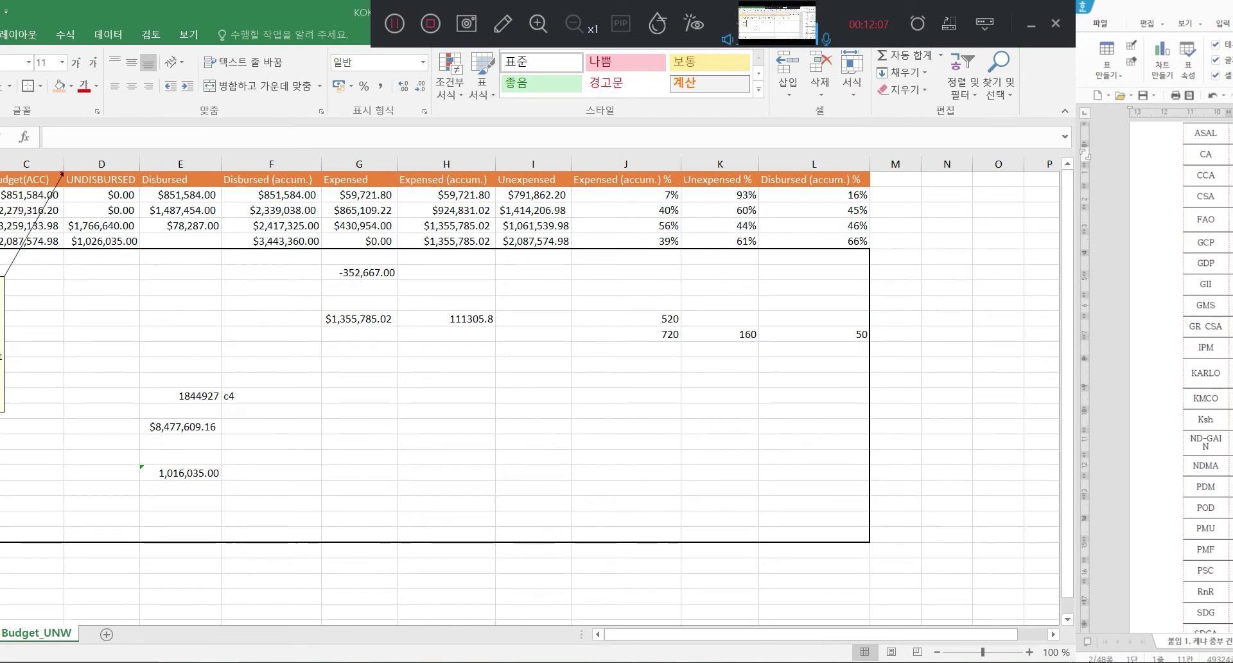
Examine the BUDGET column, comparing the first year's amount in B2 and the year entries with the total formula in B6.
{"action": "left_click", "coordinate": [359, 597]}
{"action": "left_click", "coordinate": [0, 164]}
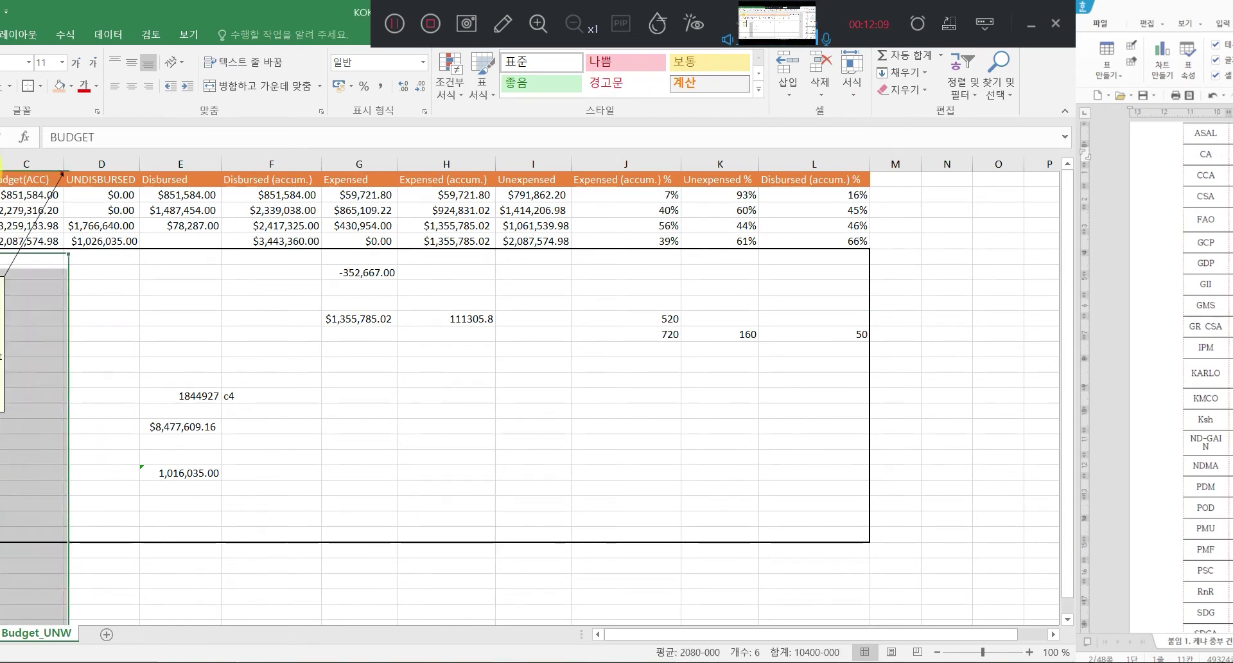
{"action": "left_click", "coordinate": [0, 195]}
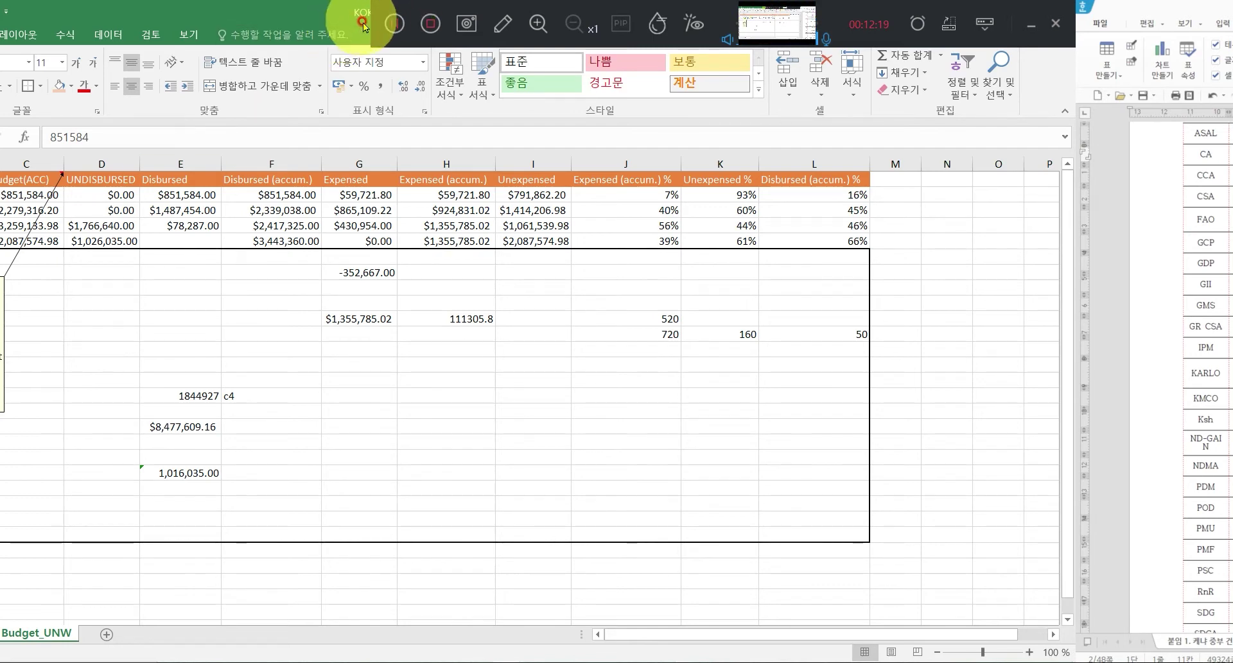
{"action": "left_click", "coordinate": [1, 256]}
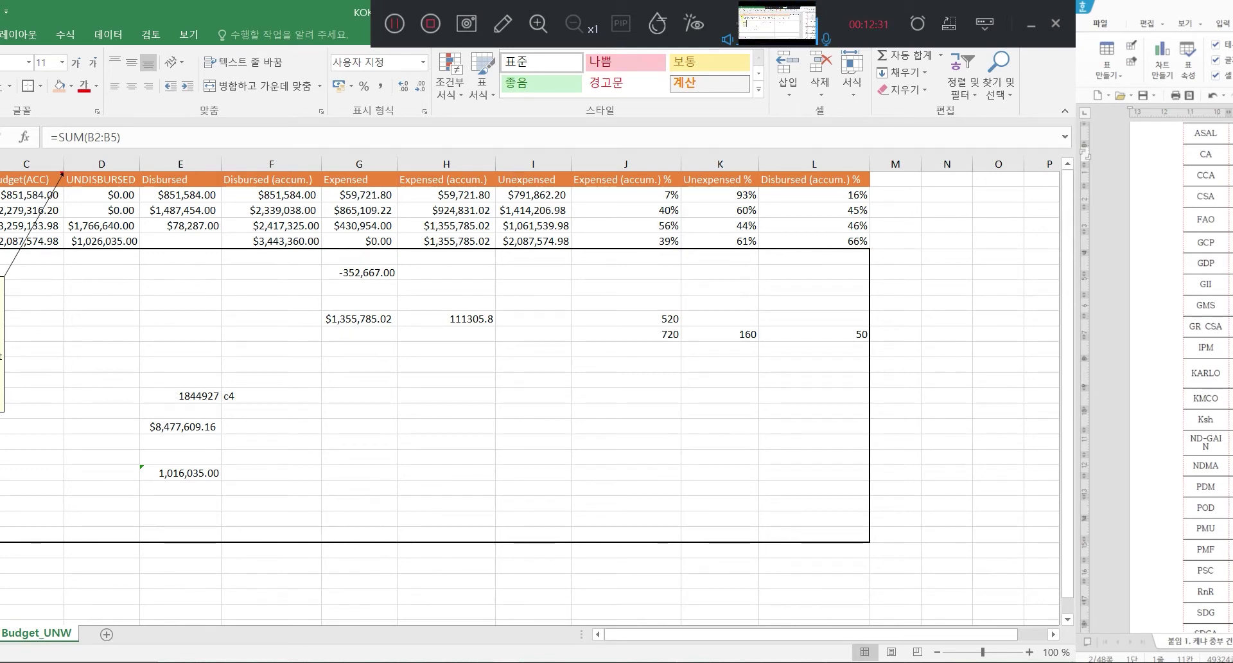
{"action": "left_click", "coordinate": [0, 195]}
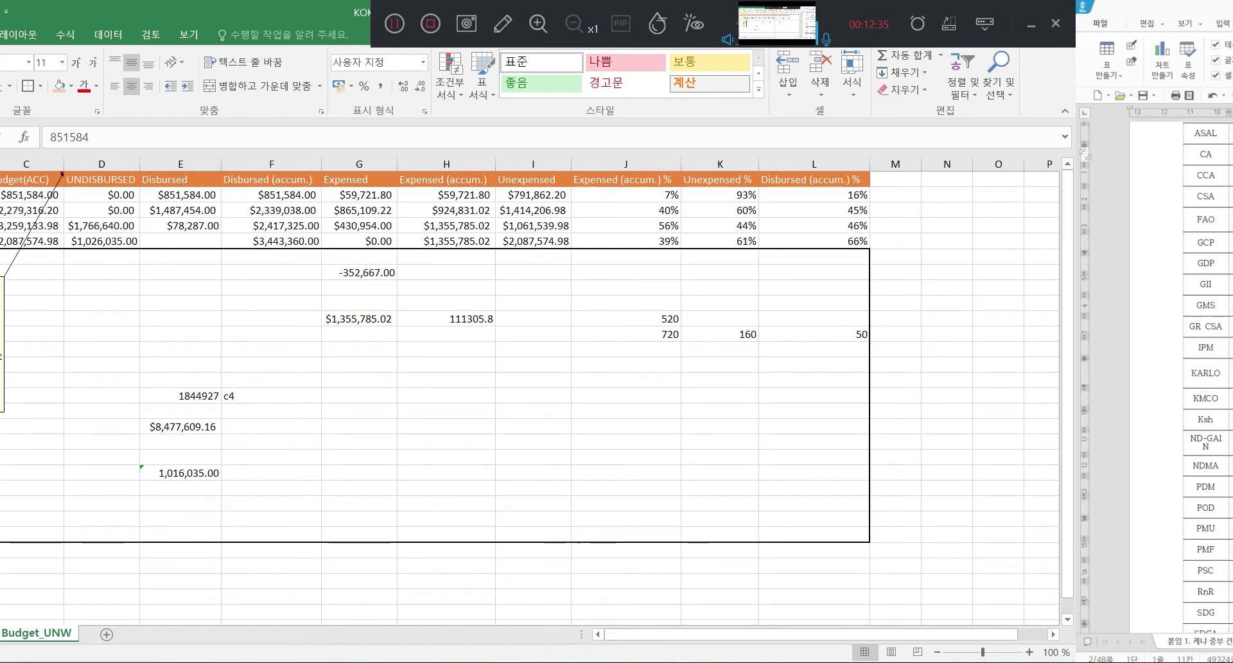
{"action": "left_click", "coordinate": [0, 164]}
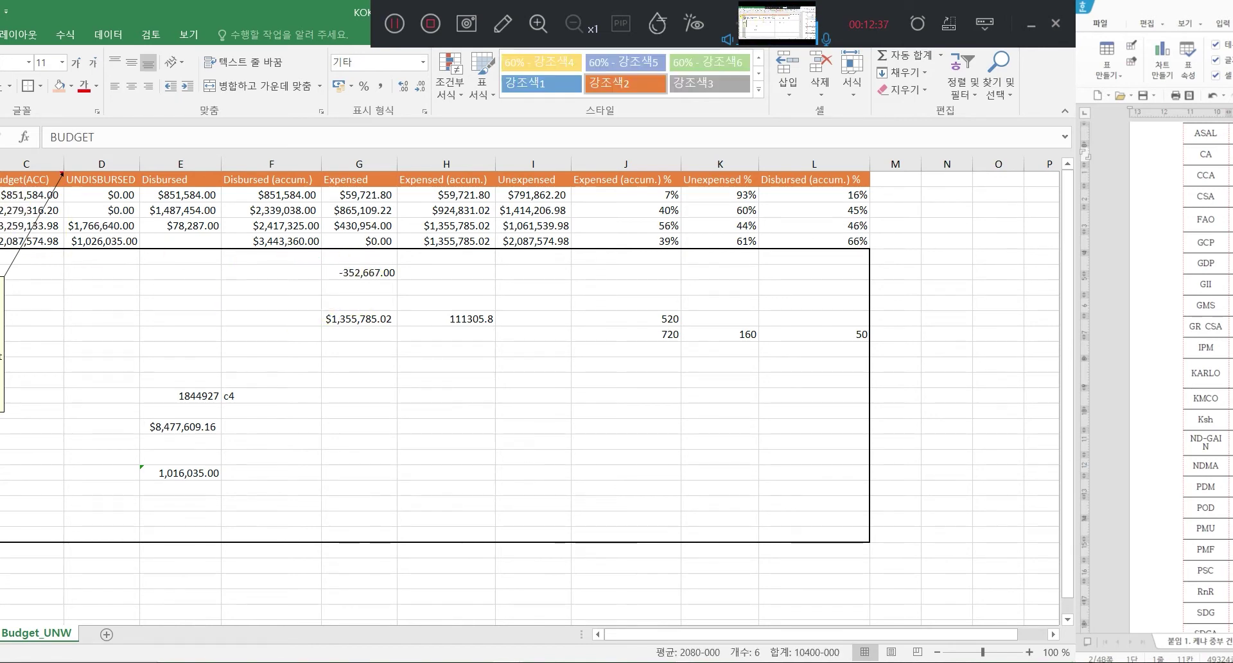
{"action": "left_click", "coordinate": [0, 195]}
{"action": "left_click", "coordinate": [0, 194]}
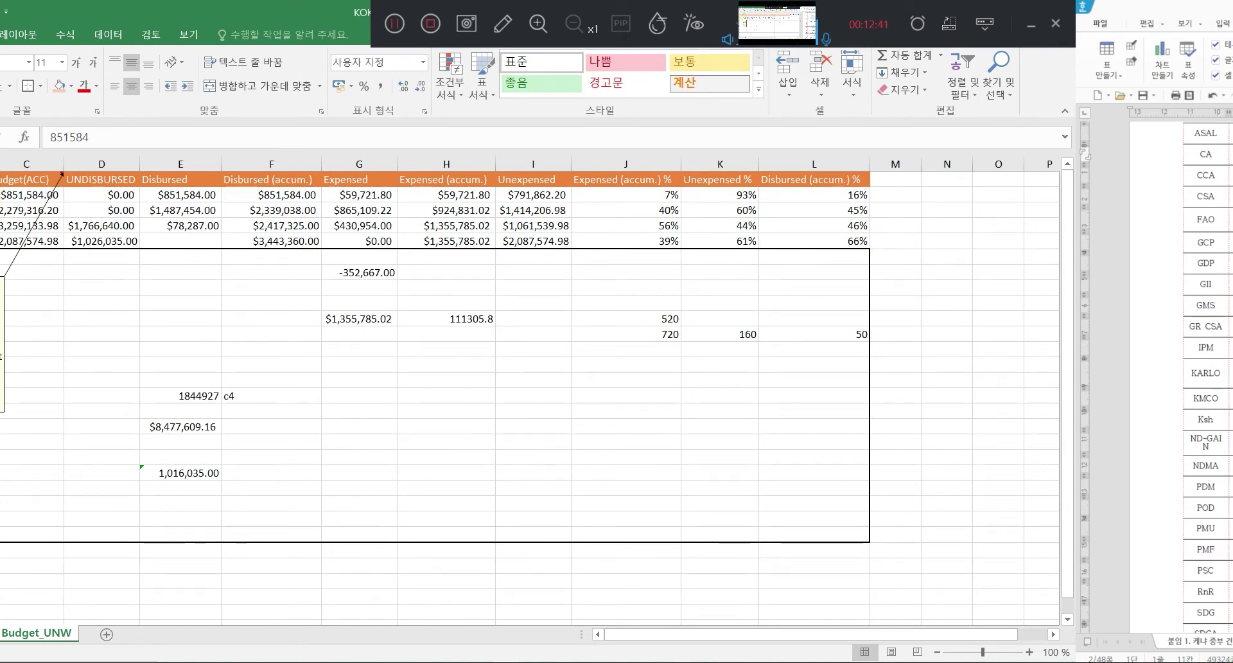
{"action": "left_click", "coordinate": [0, 210]}
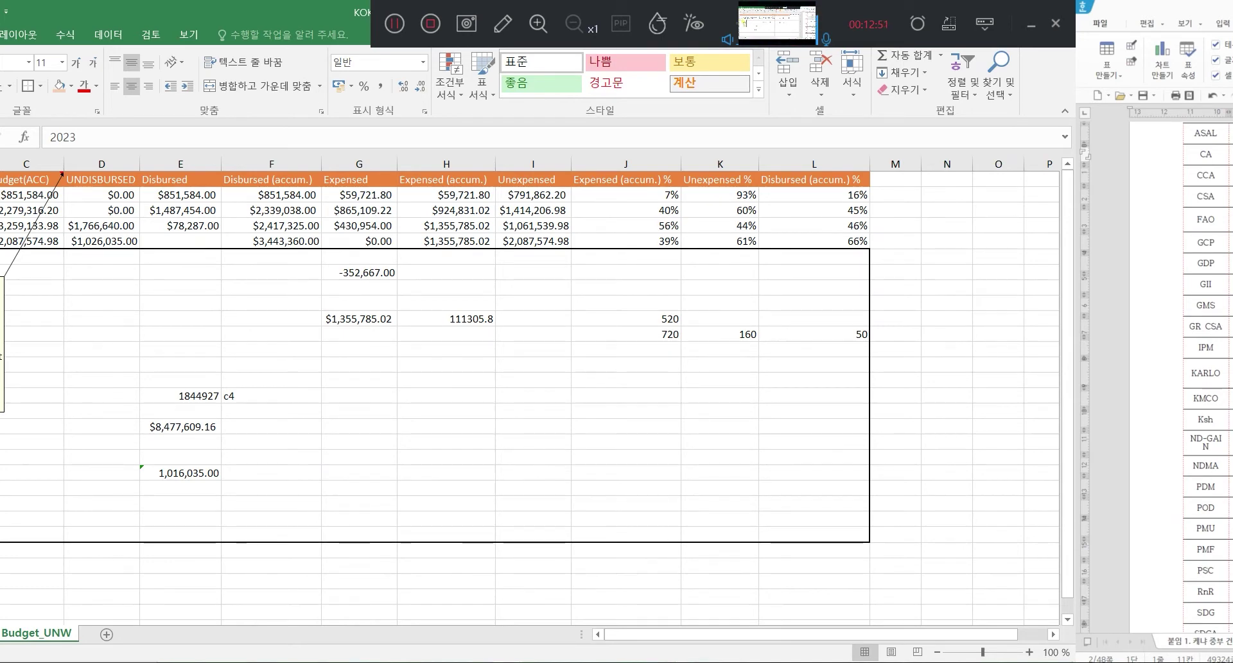
Add the note 해당 년도 지금 예산 beneath the BUDGET total and recheck the total formula in B6.
{"action": "left_click", "coordinate": [391, 30]}
{"action": "left_click", "coordinate": [385, 16]}
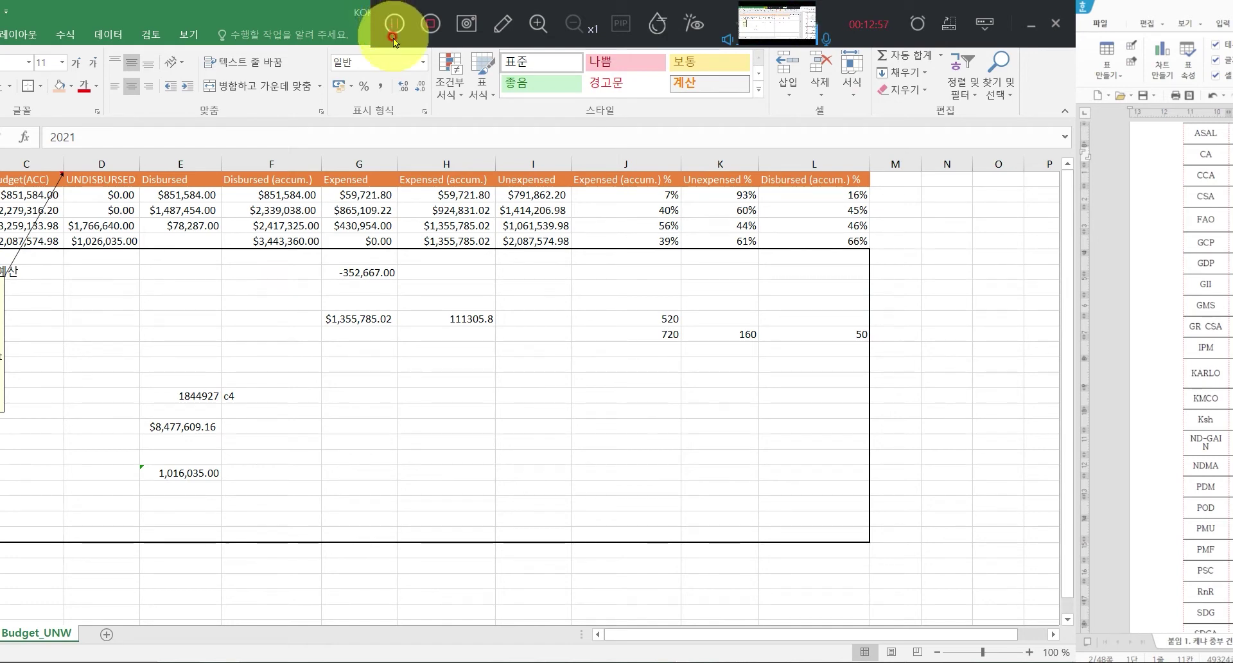
{"action": "left_click", "coordinate": [394, 24]}
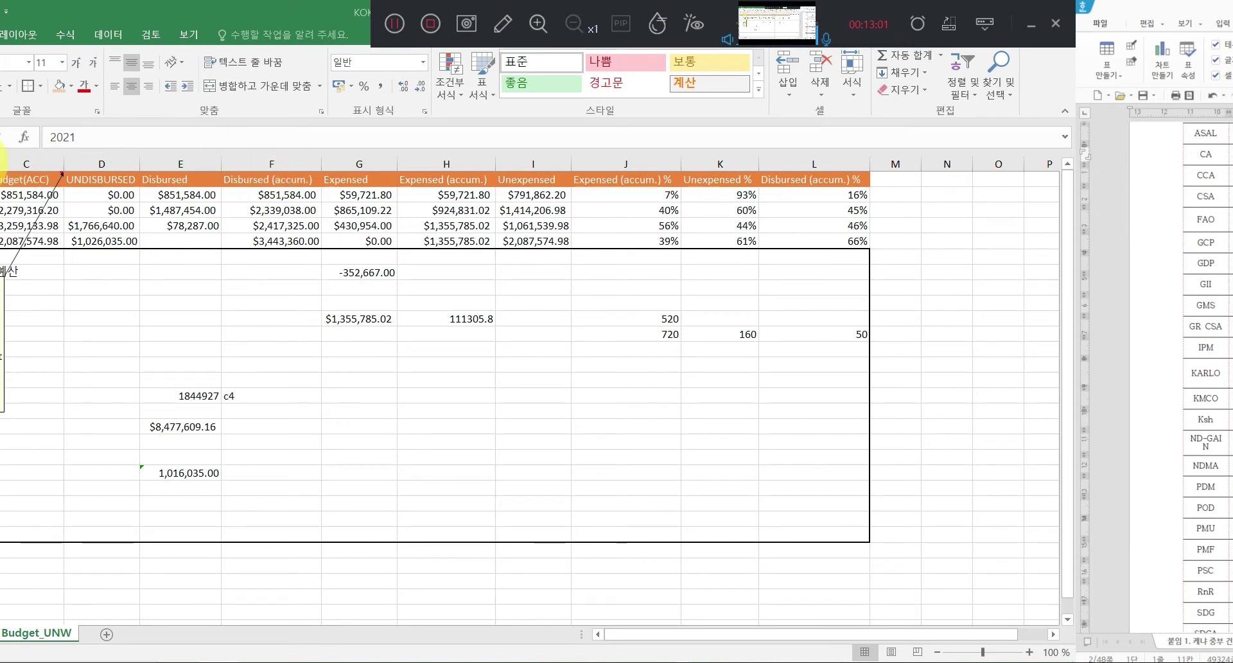
{"action": "left_click", "coordinate": [0, 165]}
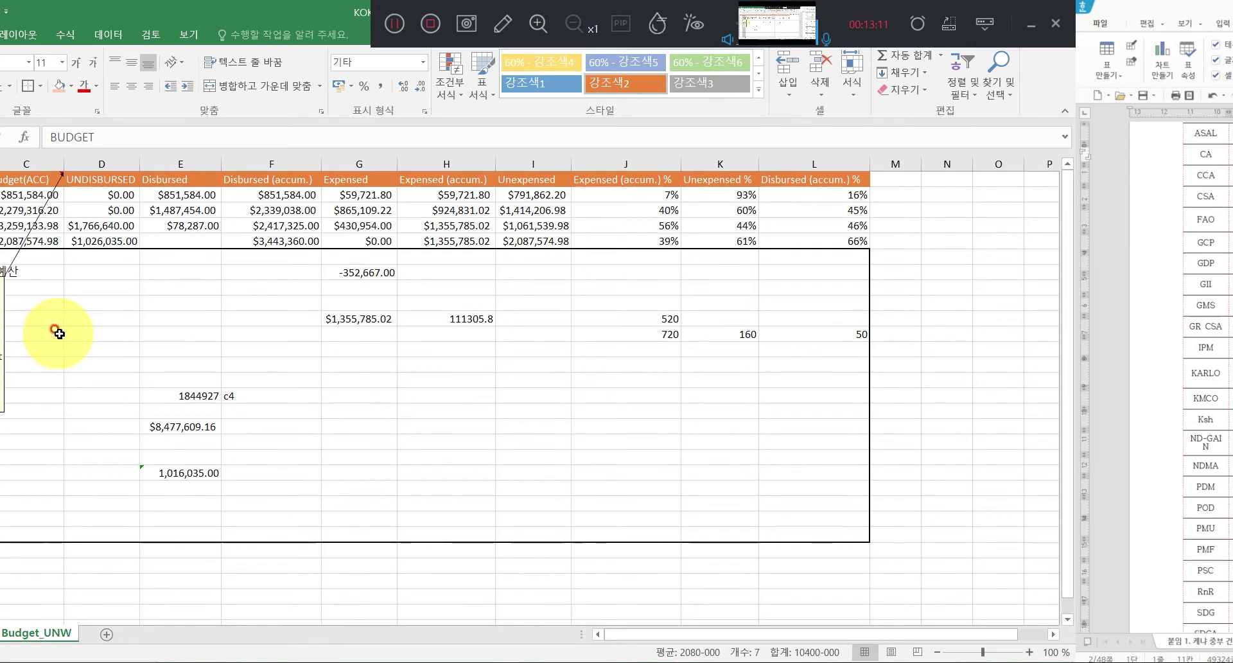
{"action": "left_click", "coordinate": [11, 271]}
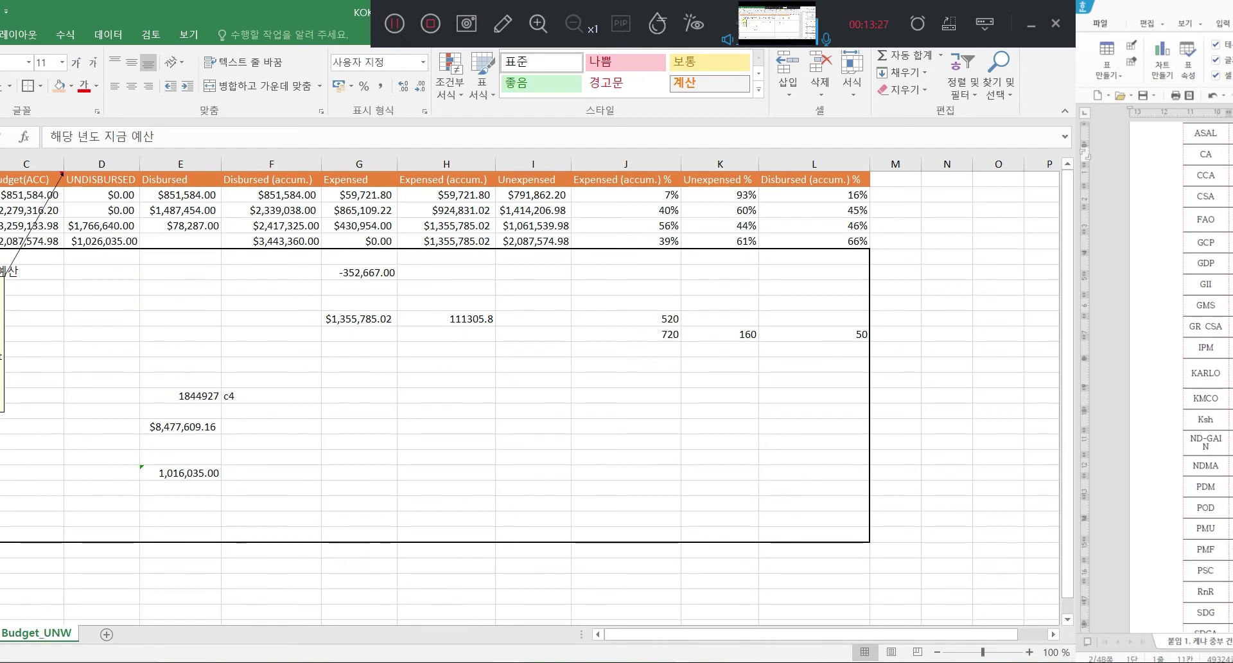
{"action": "left_click", "coordinate": [1, 272]}
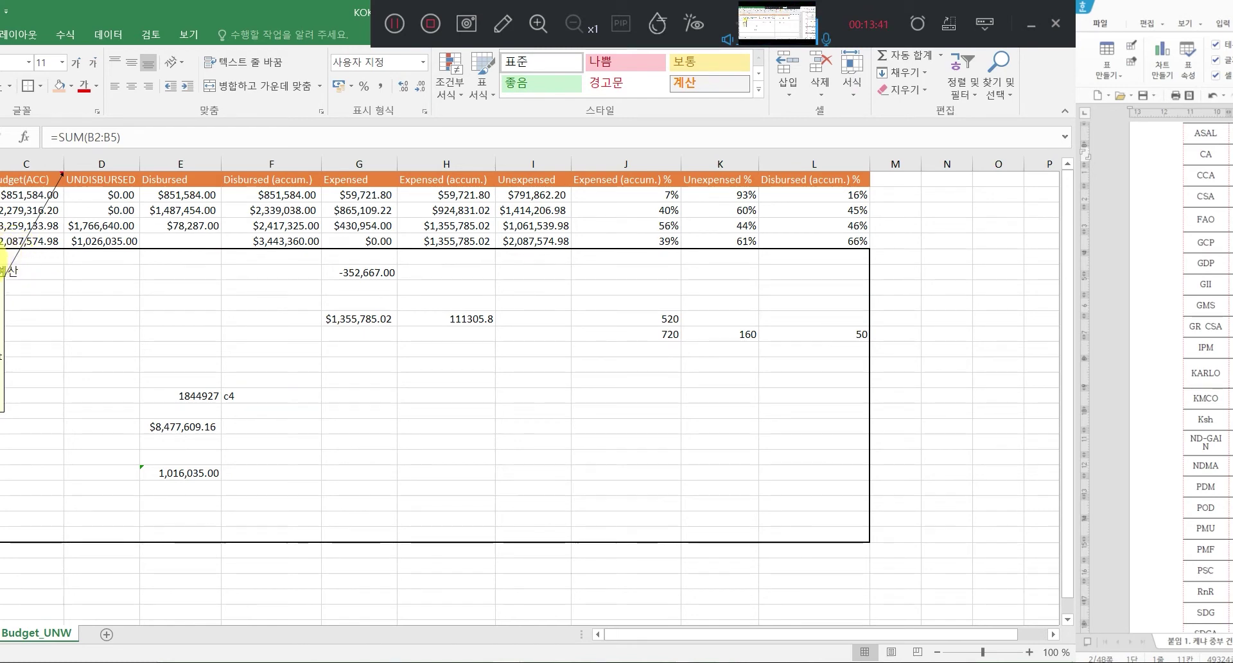
Review the budget rows for 2020, 2021 and 2022, then select the four yearly budget amounts in B2:B5.
{"action": "left_click", "coordinate": [0, 226]}
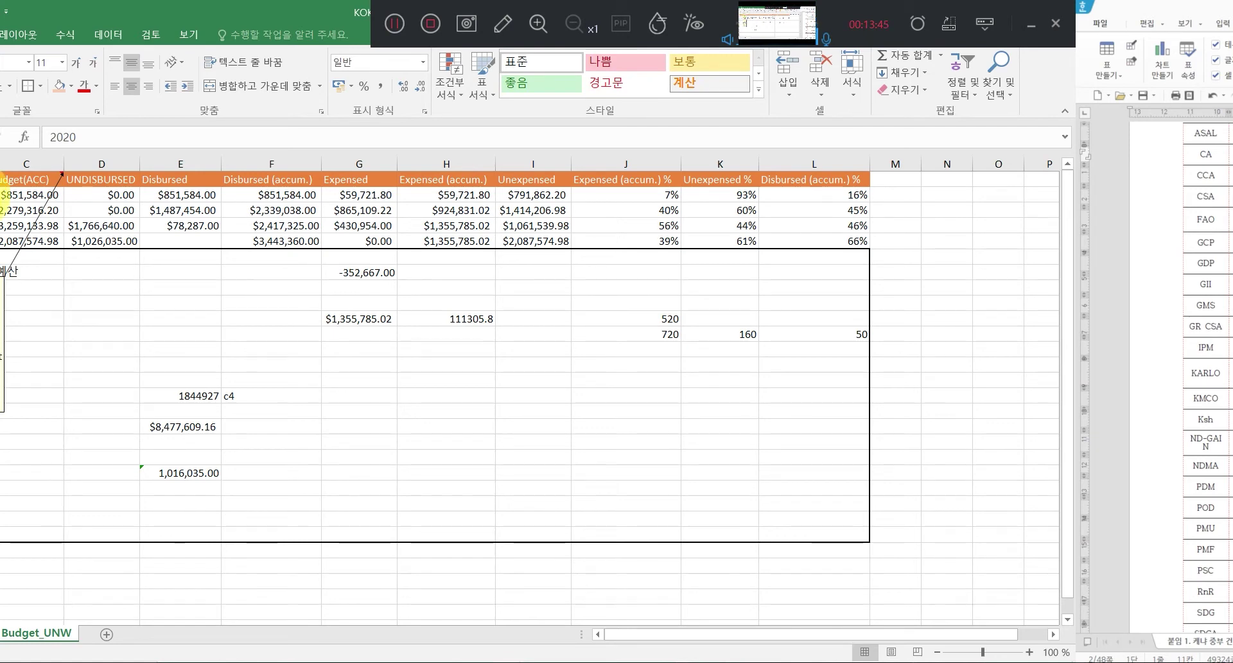
{"action": "left_click", "coordinate": [6, 194]}
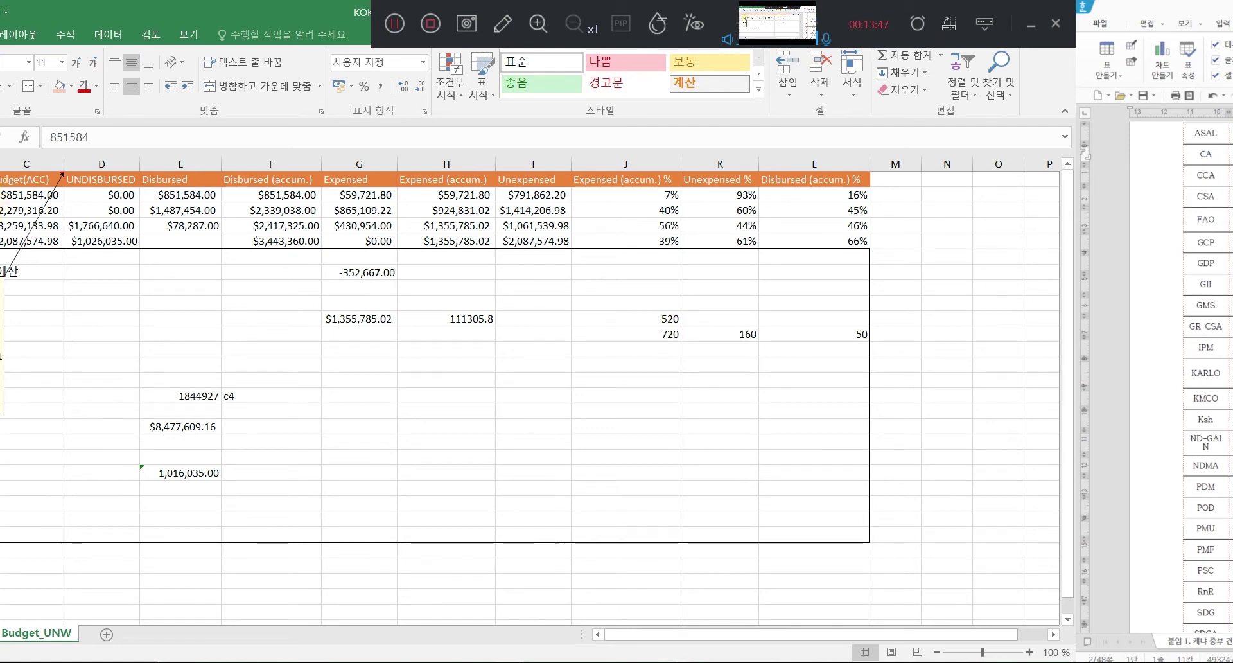
{"action": "left_click", "coordinate": [0, 210]}
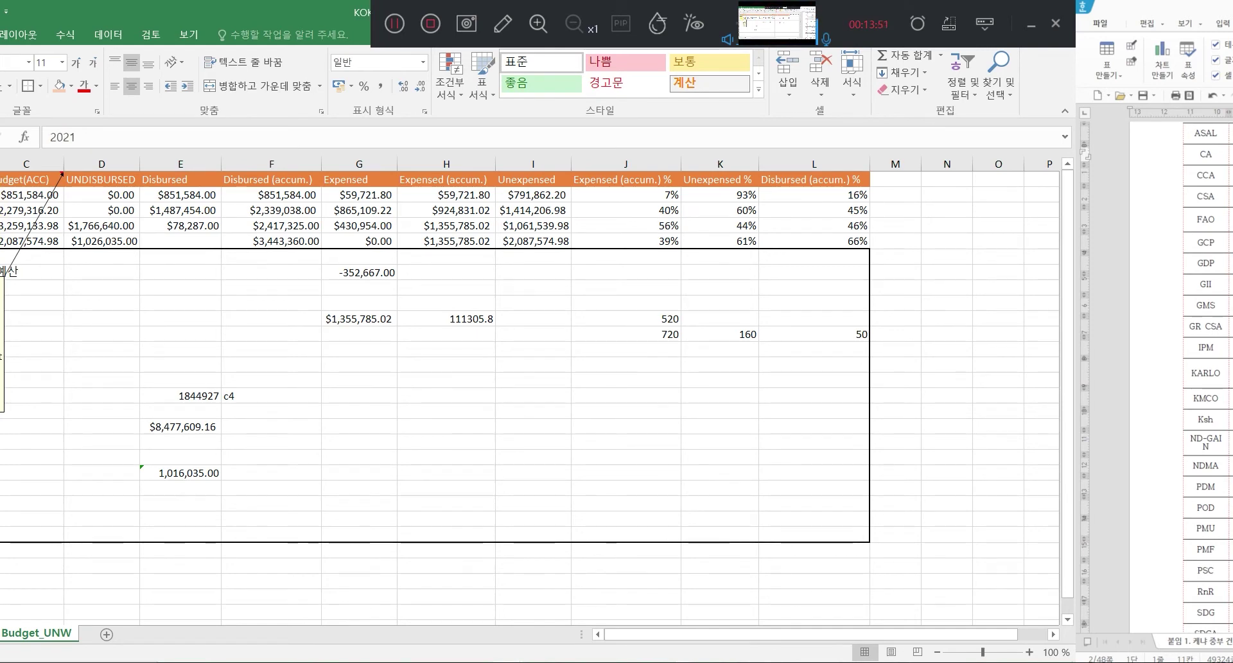
{"action": "left_click", "coordinate": [0, 226]}
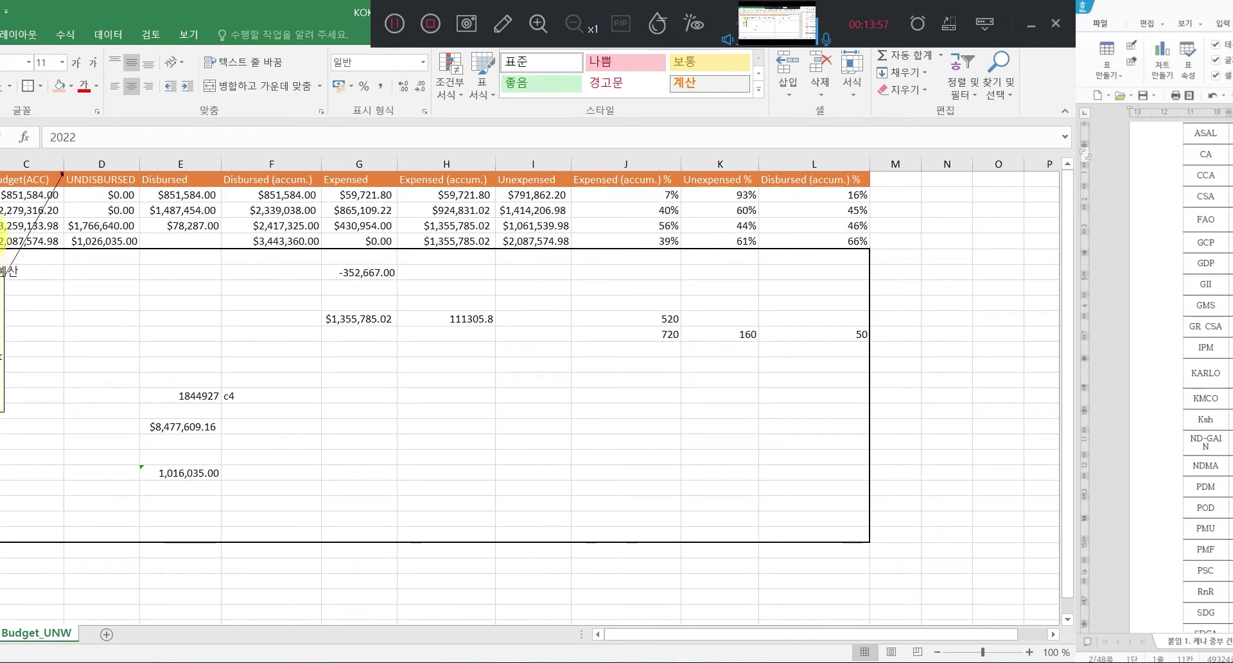
{"action": "left_click_drag", "start_coordinate": [0, 195], "coordinate": [0, 242]}
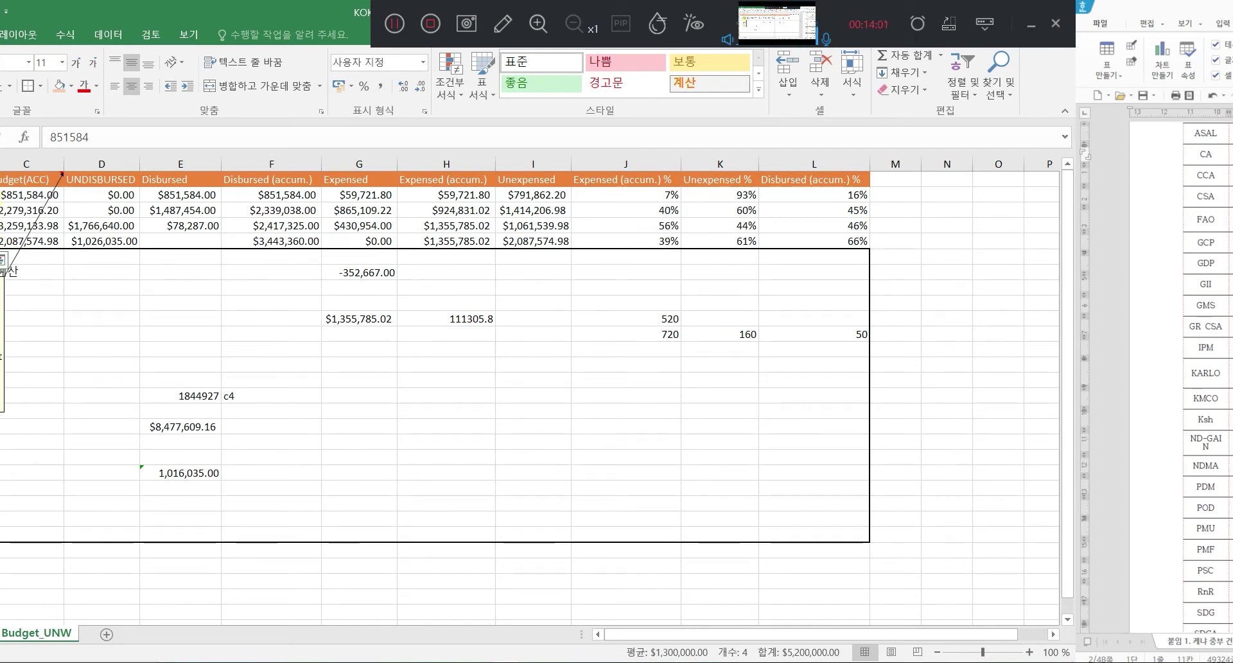
Inspect the total budget cell's SUM formula and the B2:B5 range it covers, leaving it unedited.
{"action": "left_click", "coordinate": [0, 270]}
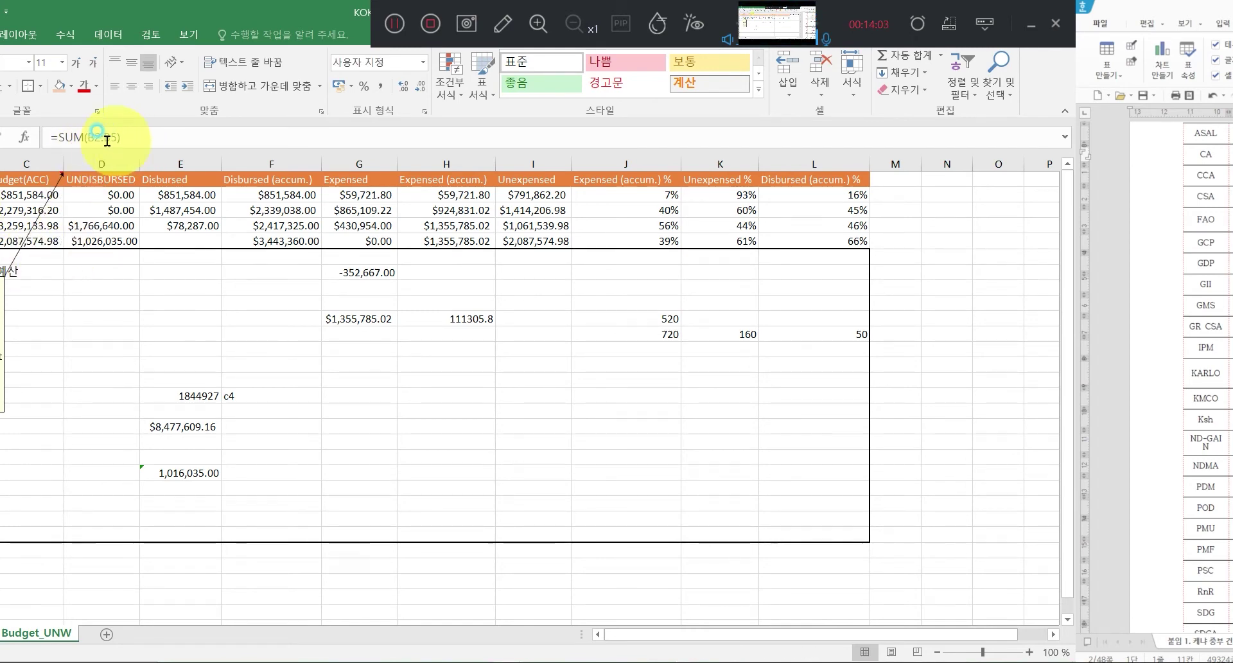
{"action": "left_click_drag", "start_coordinate": [95, 136], "coordinate": [120, 137]}
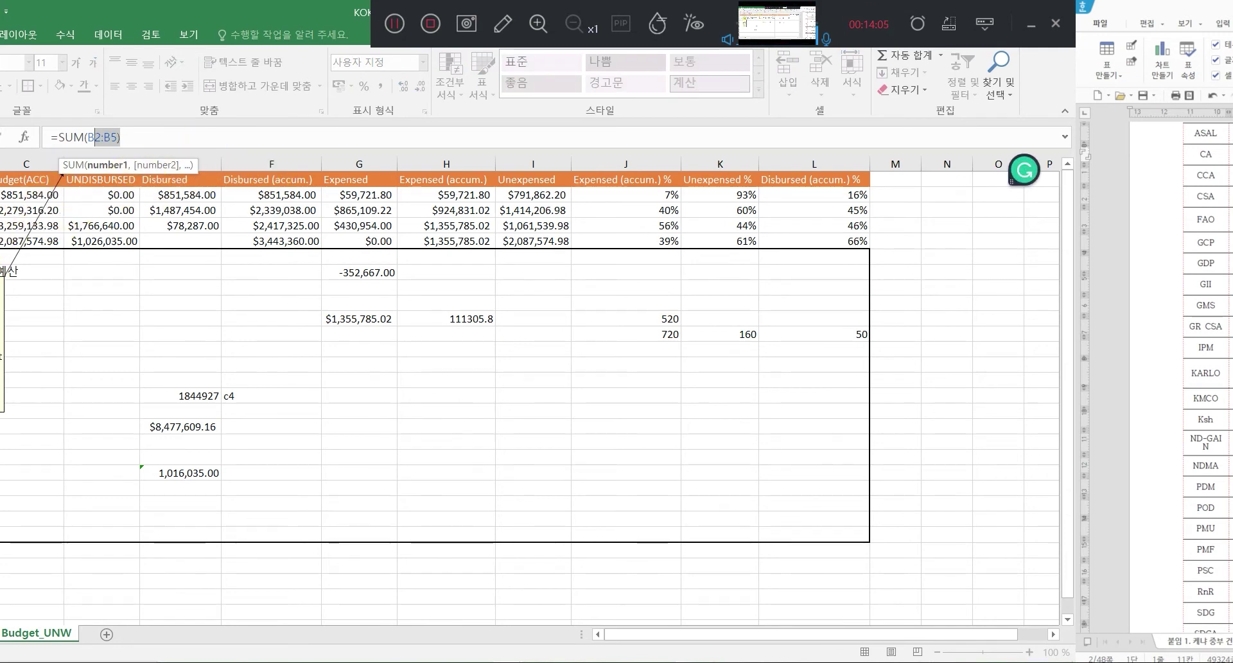
{"action": "left_click", "coordinate": [76, 283]}
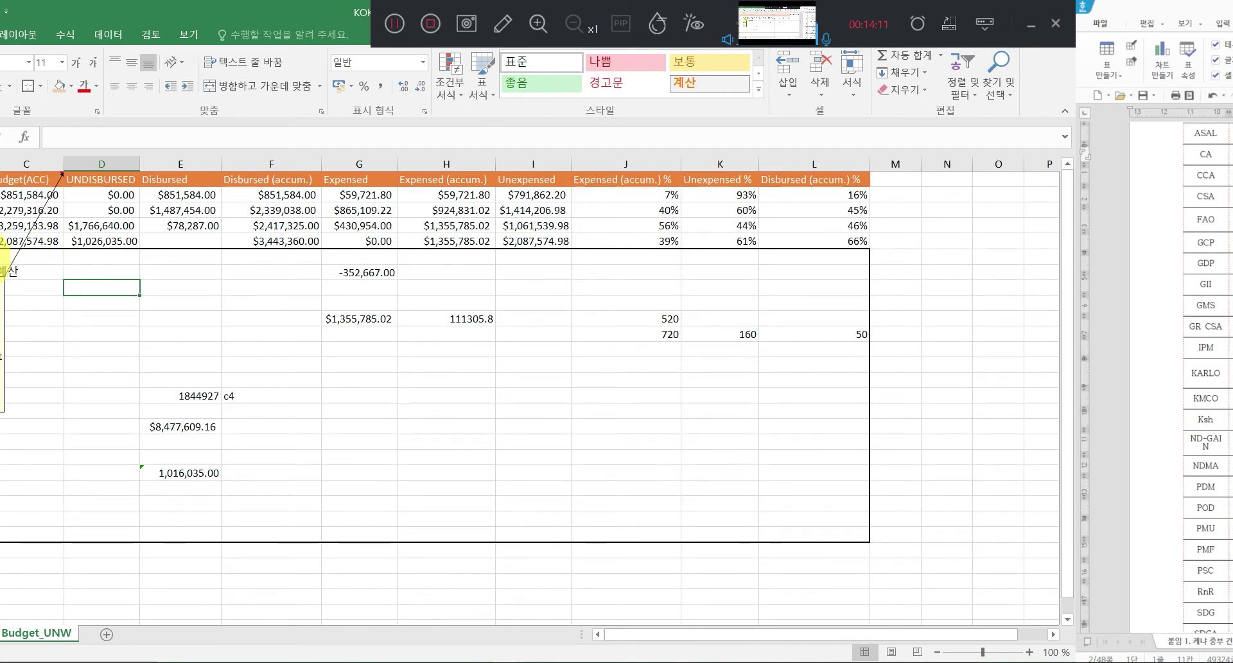
{"action": "left_click", "coordinate": [2, 255]}
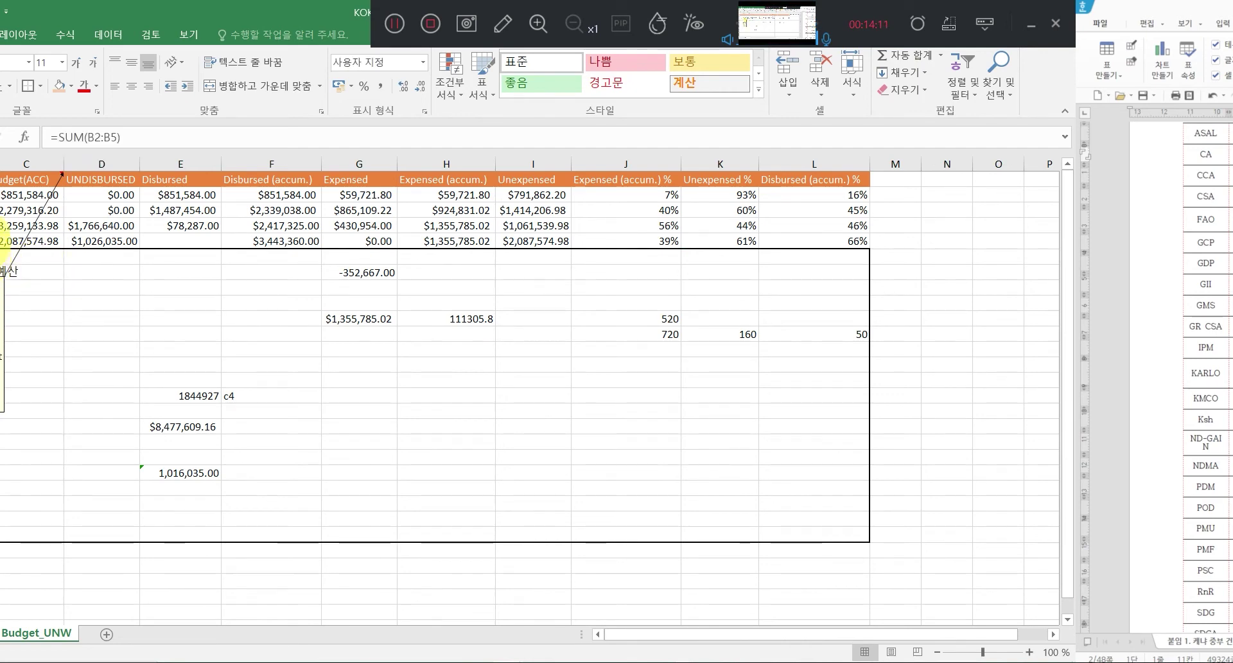
Examine the 2020 undisbursed amount, the 2021 and 2022 yearly budgets, and the 2021 accumulated budget formula.
{"action": "left_click", "coordinate": [156, 194]}
{"action": "left_click", "coordinate": [99, 192]}
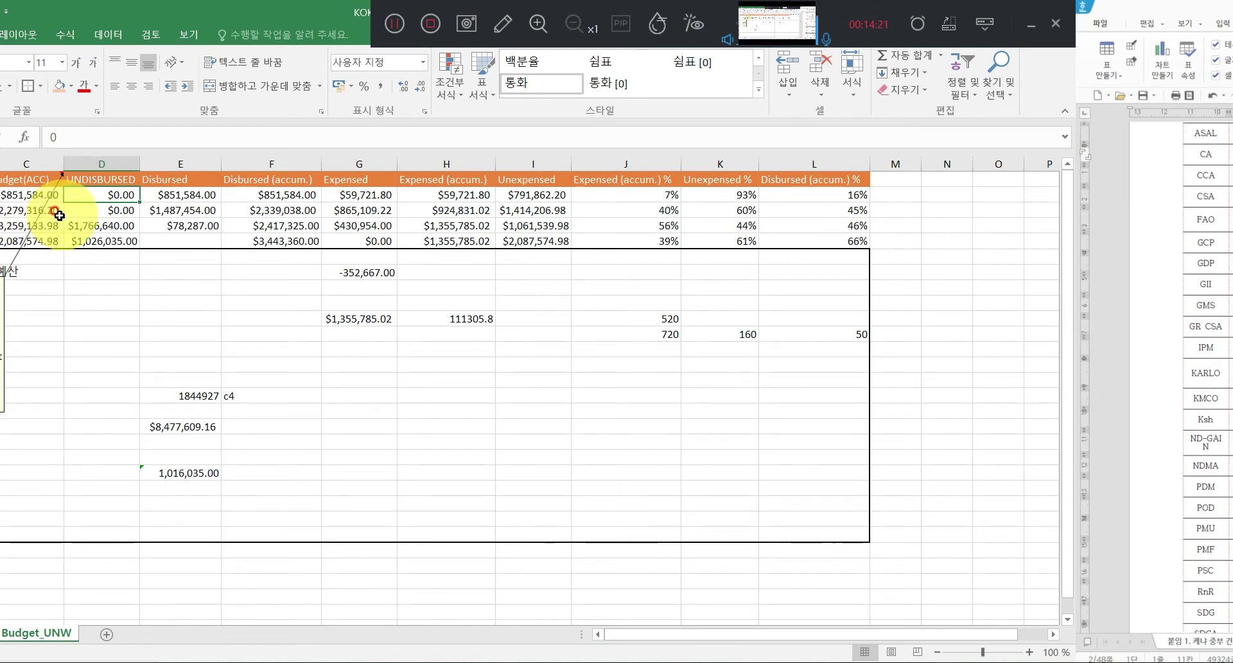
{"action": "left_click", "coordinate": [1, 214]}
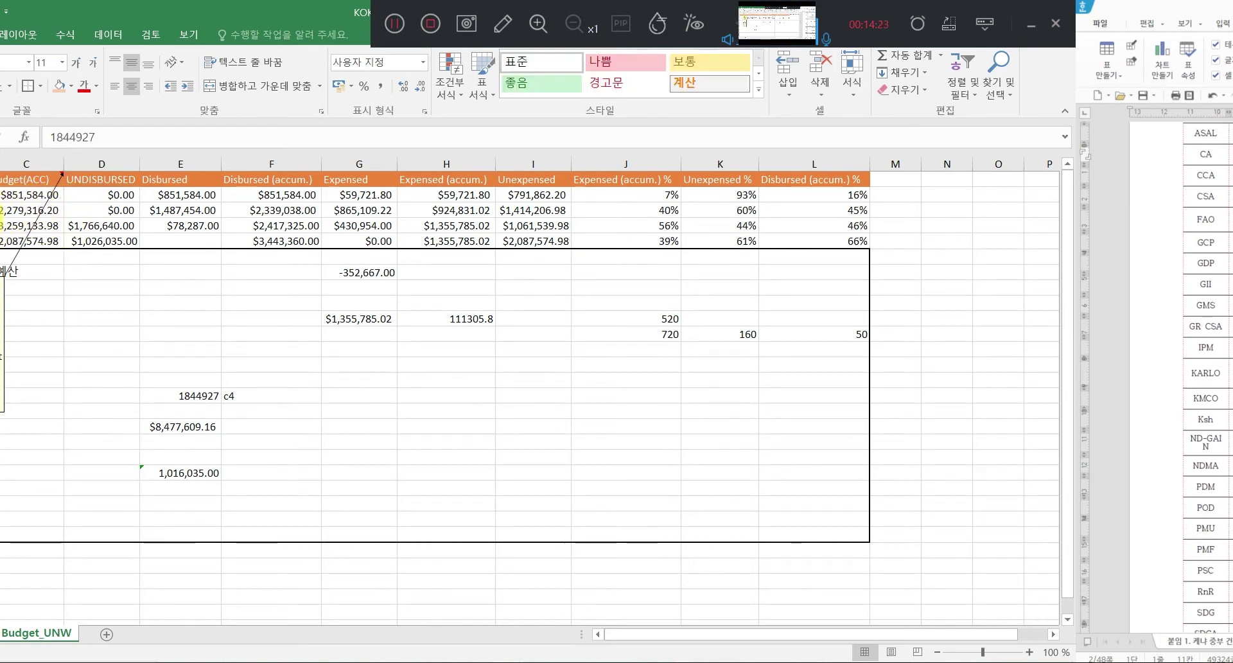
{"action": "left_click", "coordinate": [2, 210]}
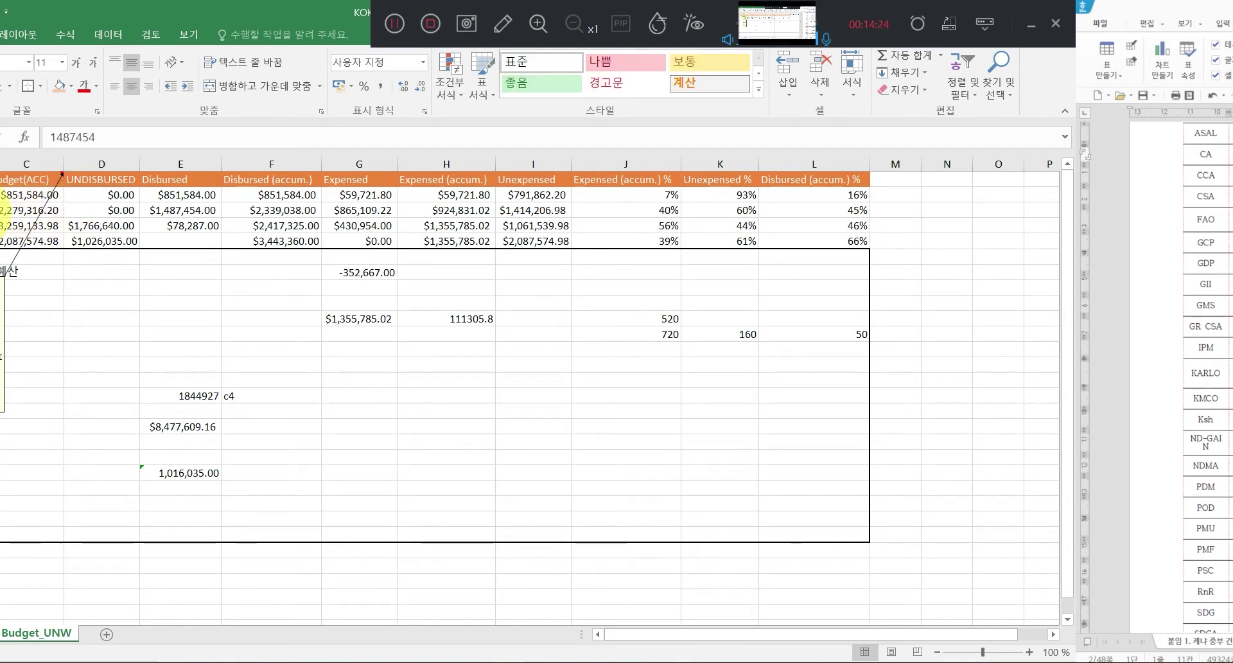
{"action": "left_click", "coordinate": [19, 210]}
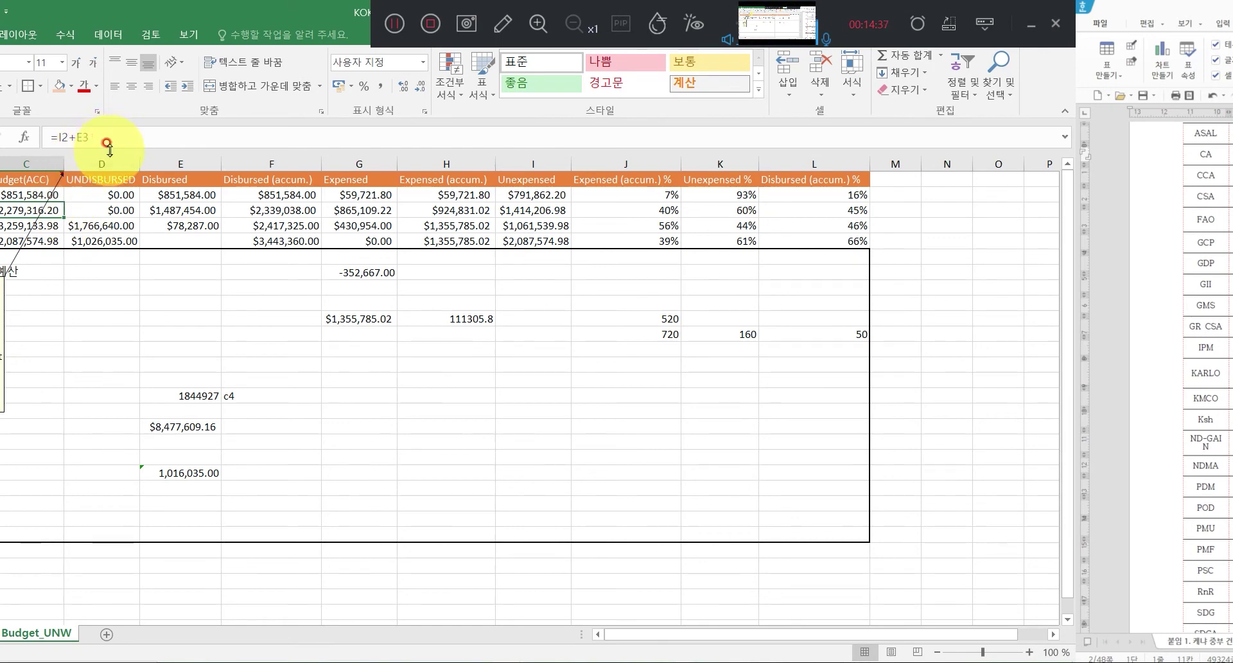
{"action": "left_click", "coordinate": [18, 210]}
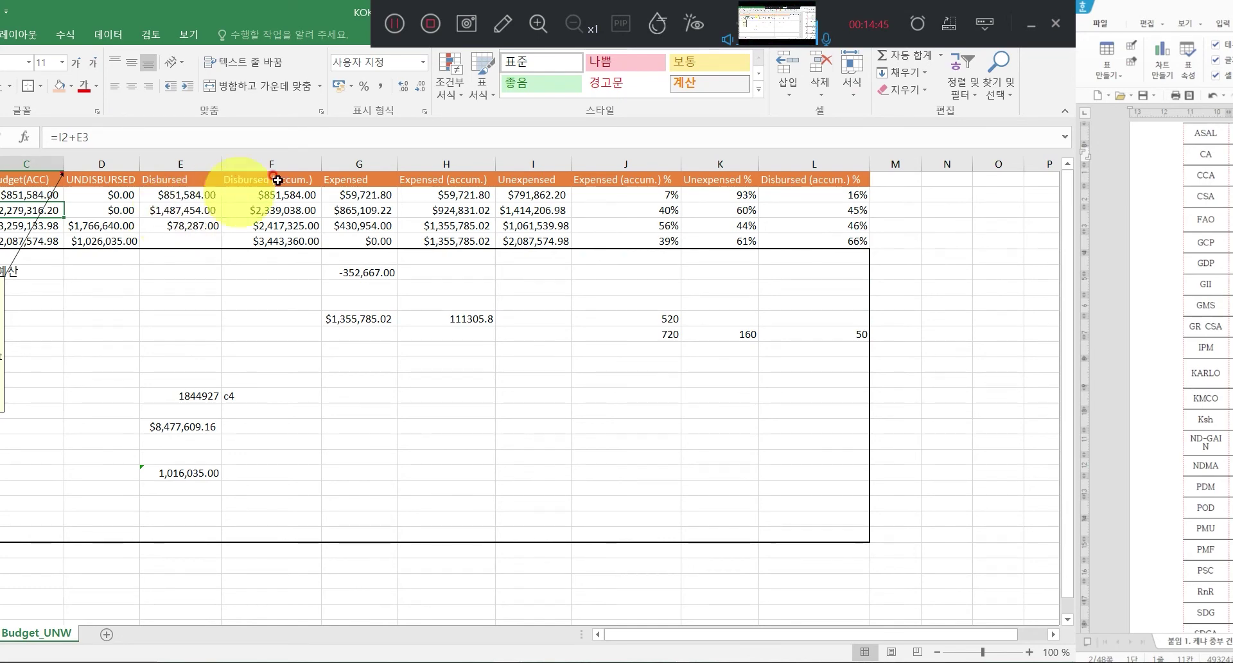
{"action": "left_click", "coordinate": [392, 26]}
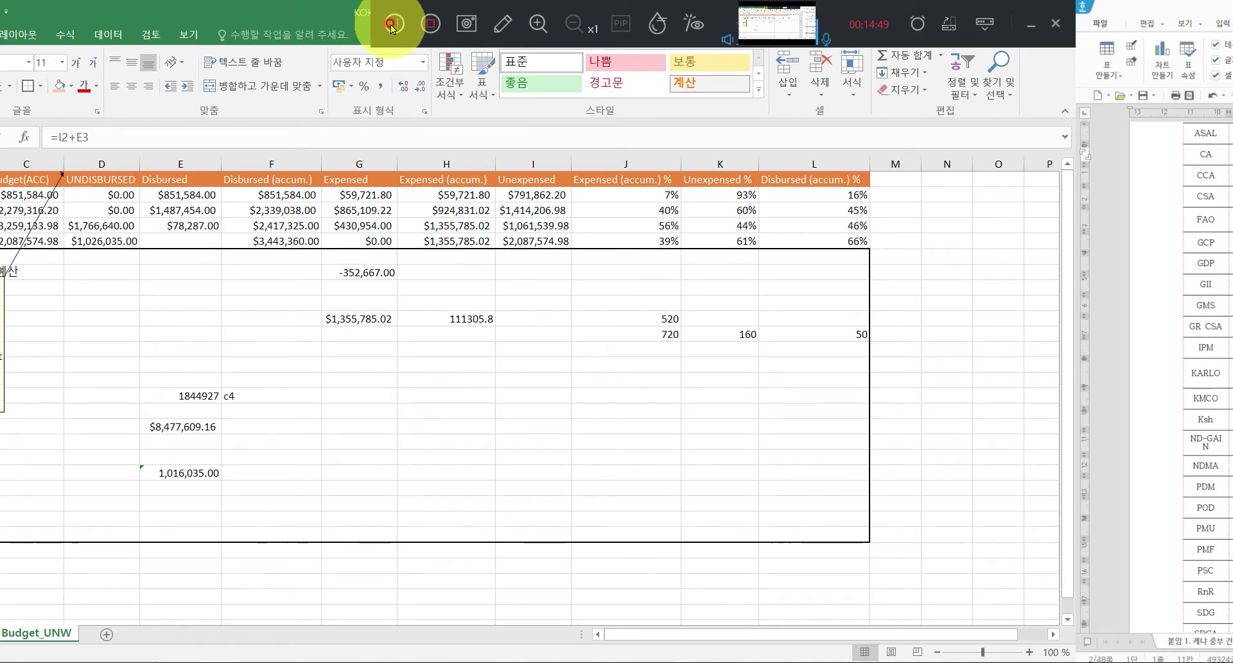
{"action": "left_click", "coordinate": [391, 25]}
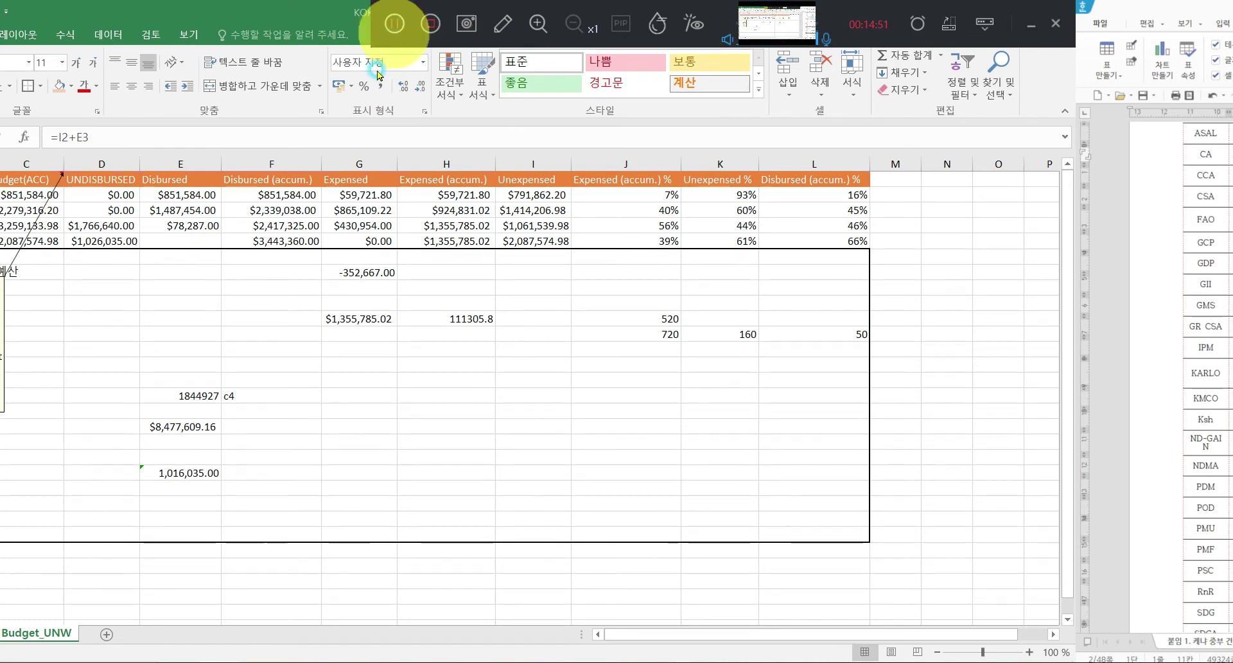
Compare the 2021 accumulated budget formula with the 2020 unexpensed formula and the 2020 disbursed amount.
{"action": "left_click", "coordinate": [180, 194]}
{"action": "left_click", "coordinate": [543, 195]}
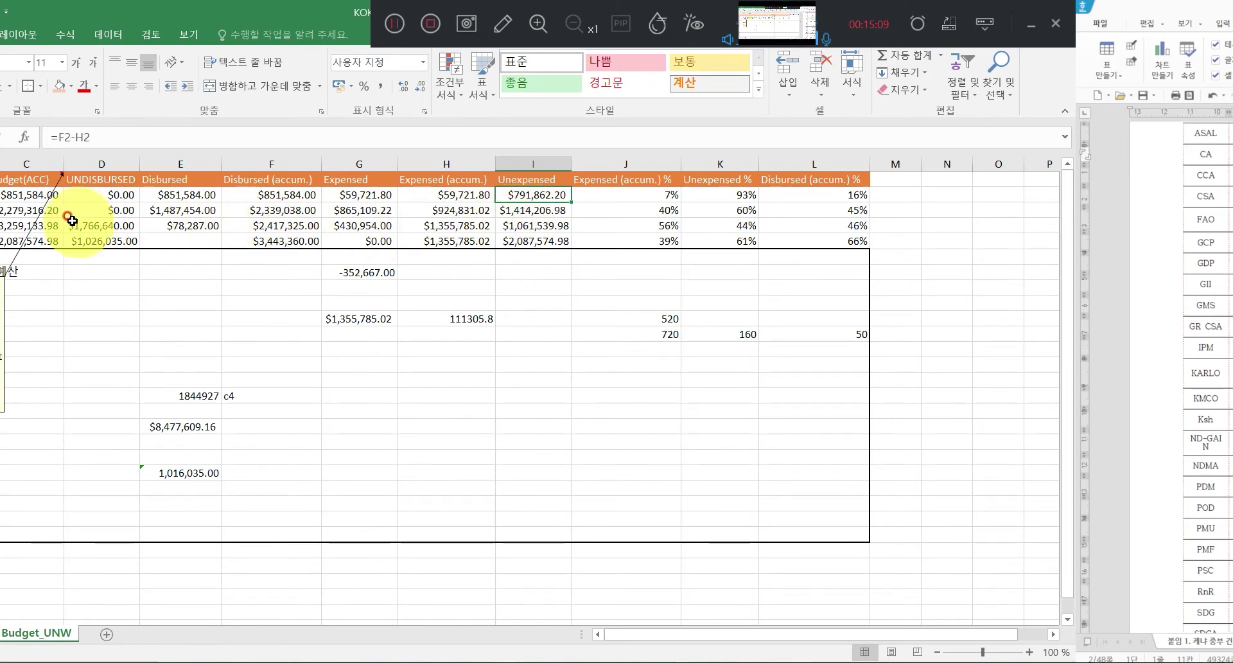
{"action": "left_click", "coordinate": [42, 209]}
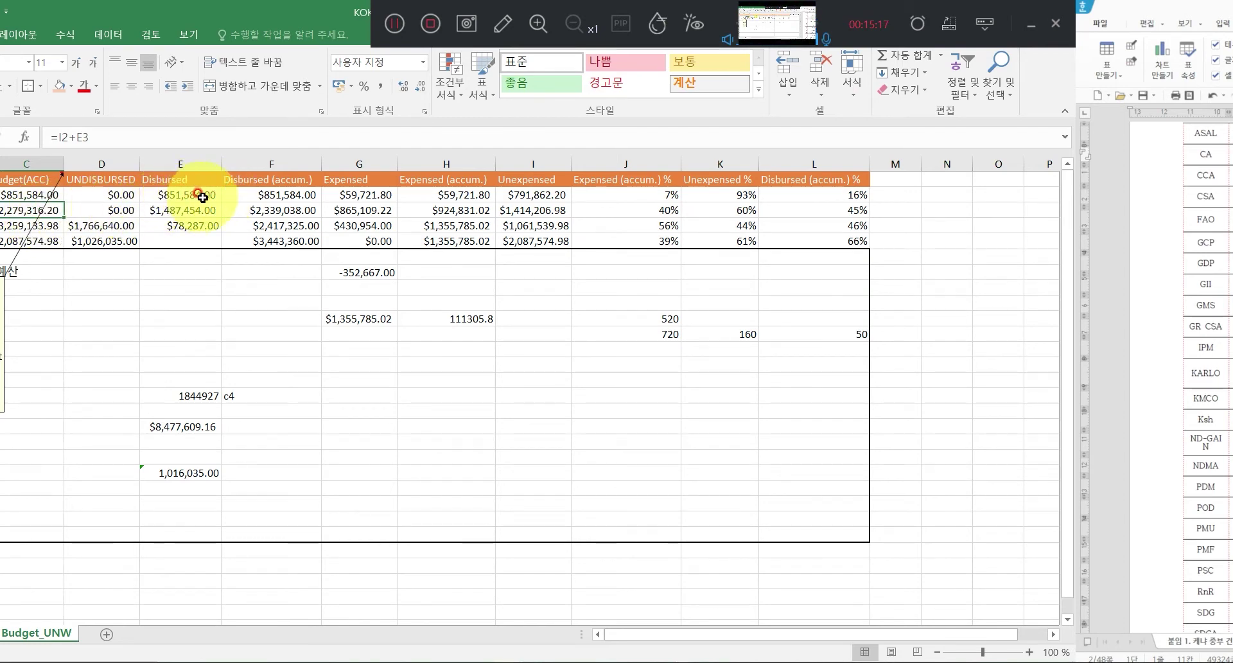
{"action": "left_click", "coordinate": [553, 196]}
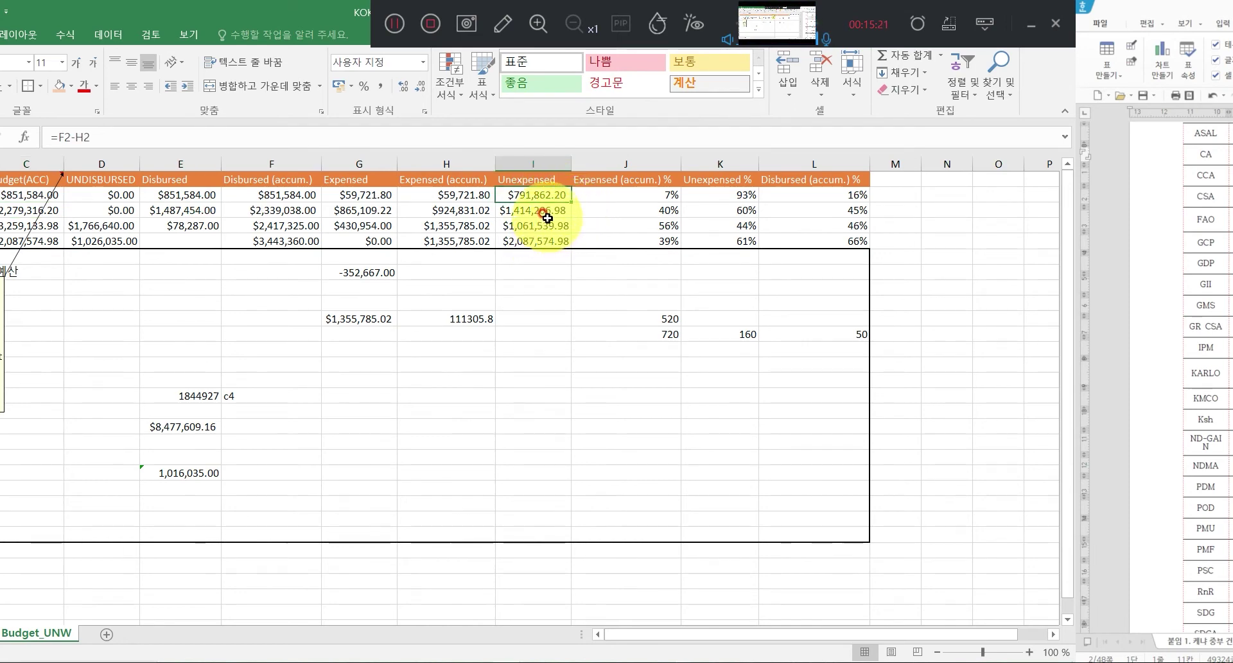
{"action": "left_click", "coordinate": [11, 212]}
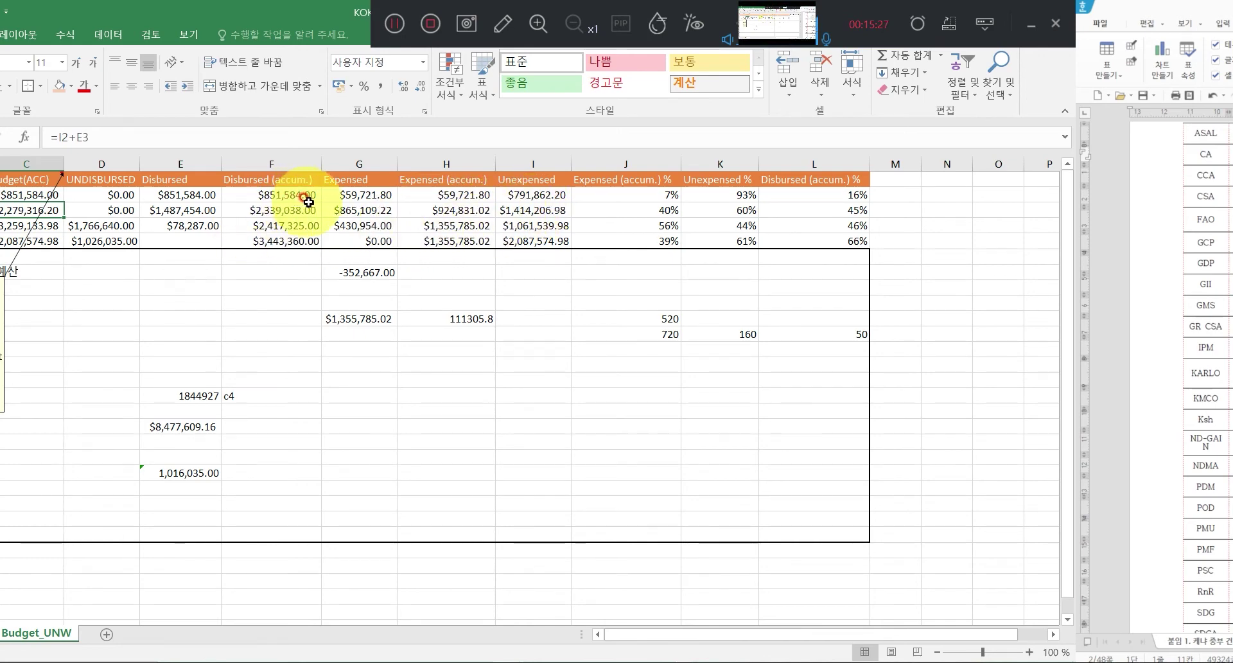
{"action": "left_click", "coordinate": [204, 200]}
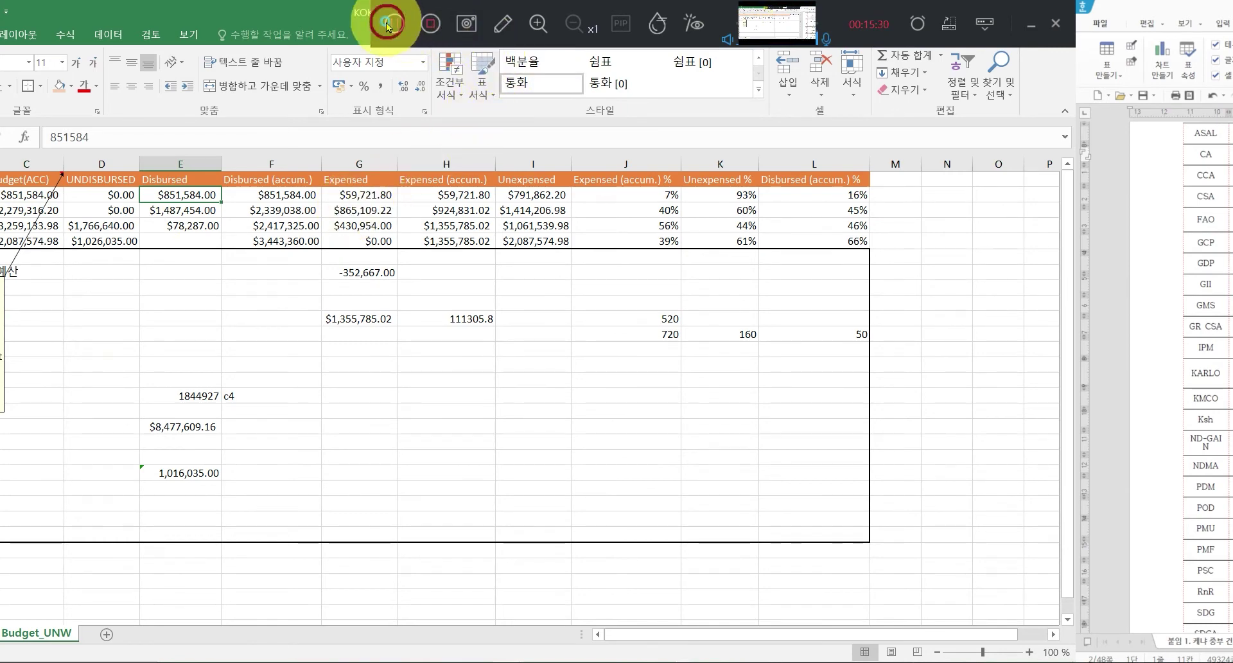
Examine the accumulated budget cells for 2020 to 2022 together with the 2020 unexpensed amount carried forward.
{"action": "left_click", "coordinate": [390, 21]}
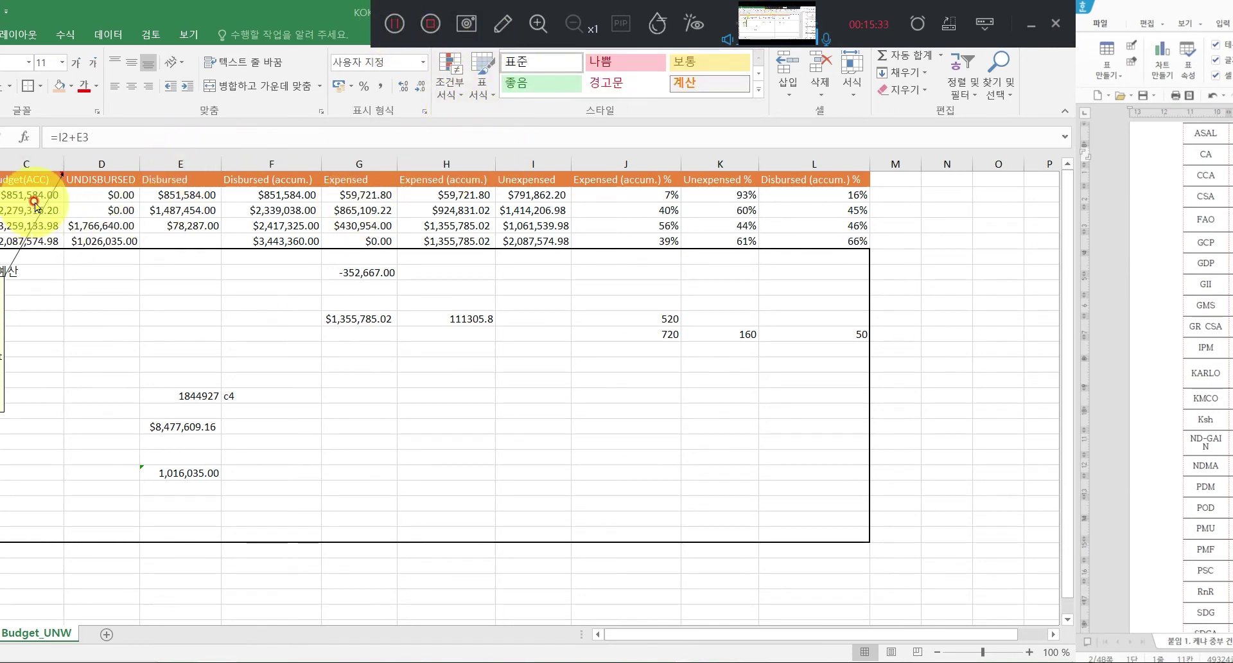
{"action": "left_click", "coordinate": [55, 194]}
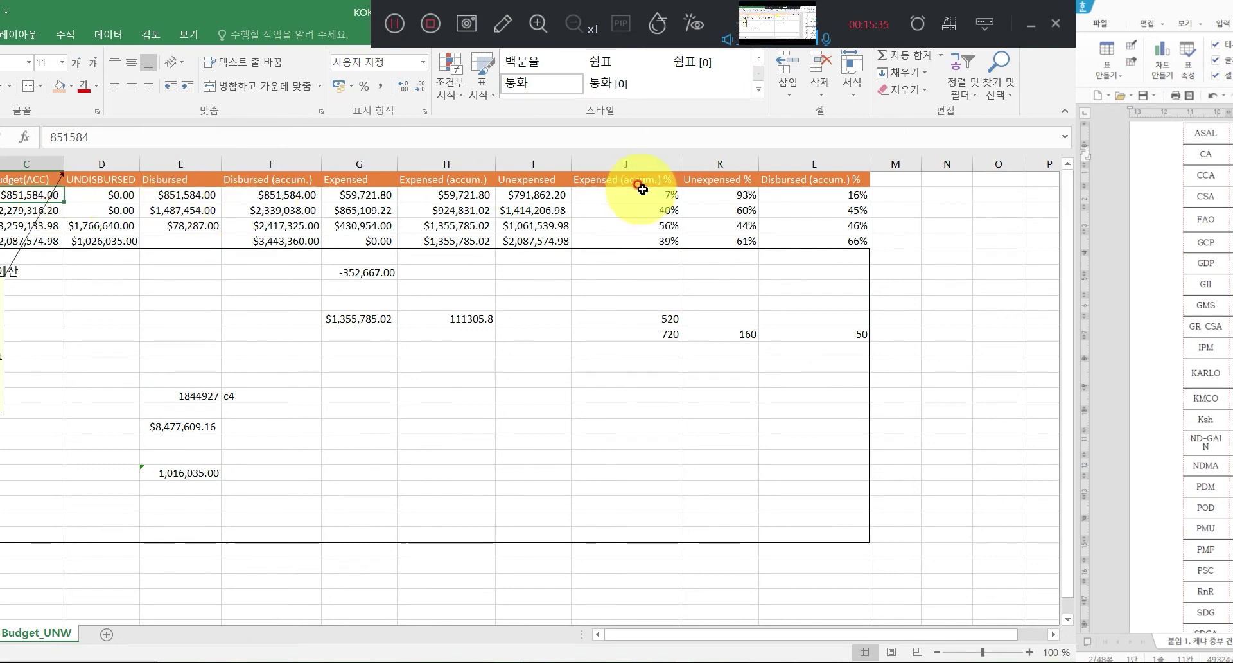
{"action": "left_click", "coordinate": [544, 193]}
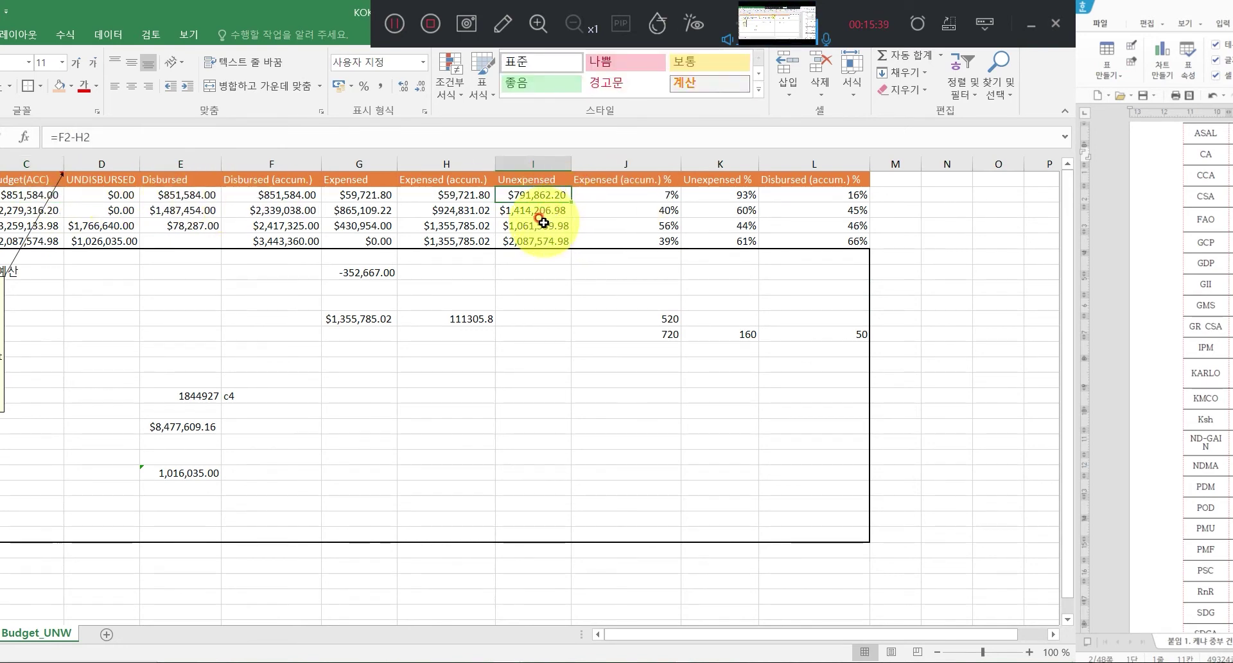
{"action": "left_click", "coordinate": [44, 225]}
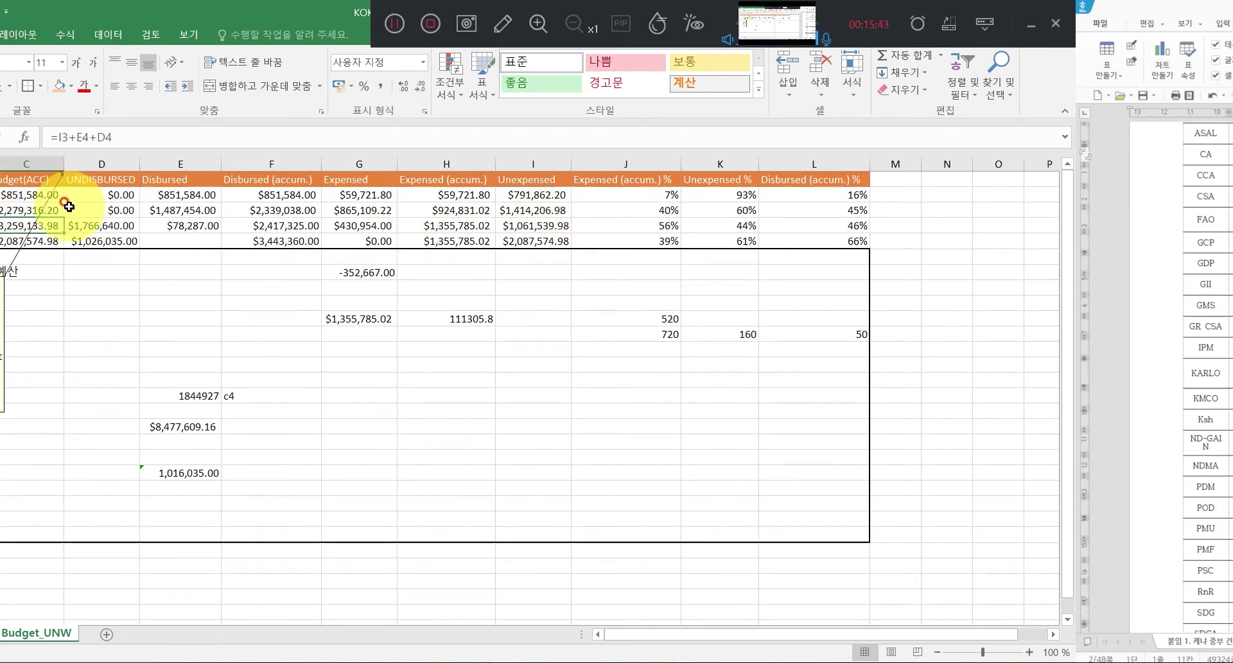
{"action": "left_click", "coordinate": [43, 211]}
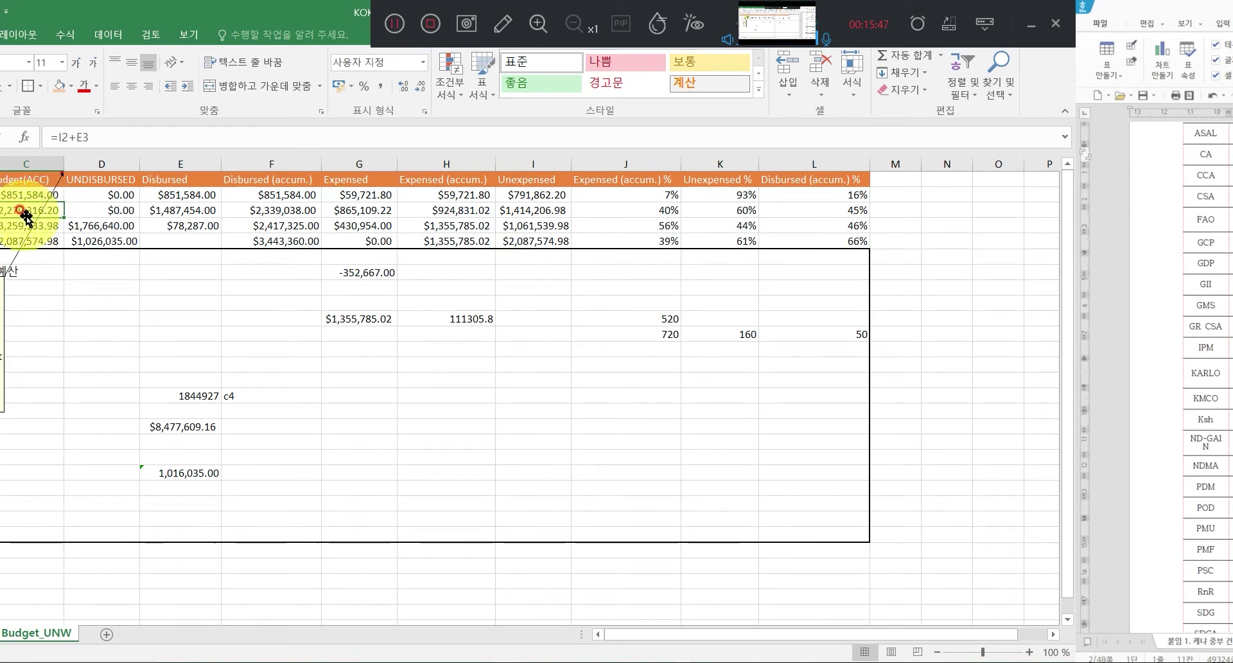
Trace the 2021 accumulated budget from the 2021 yearly budget, the 2021 disbursed amount and the 2020 unexpensed amount.
{"action": "left_click", "coordinate": [0, 212]}
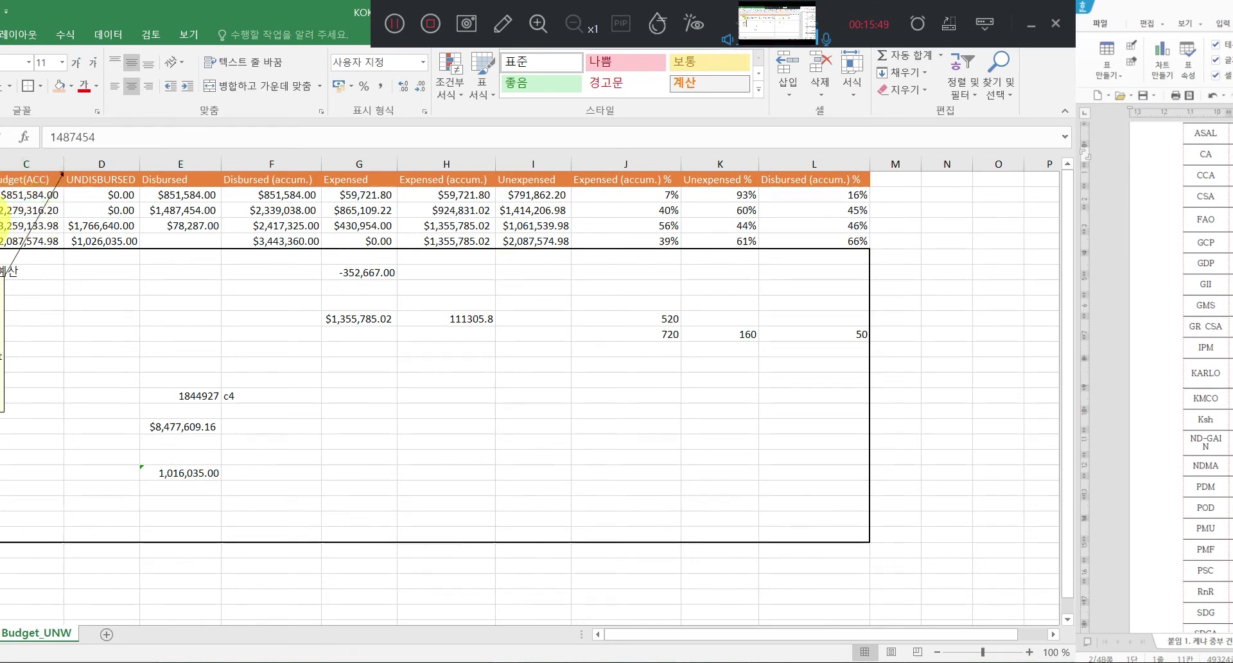
{"action": "left_click", "coordinate": [21, 212]}
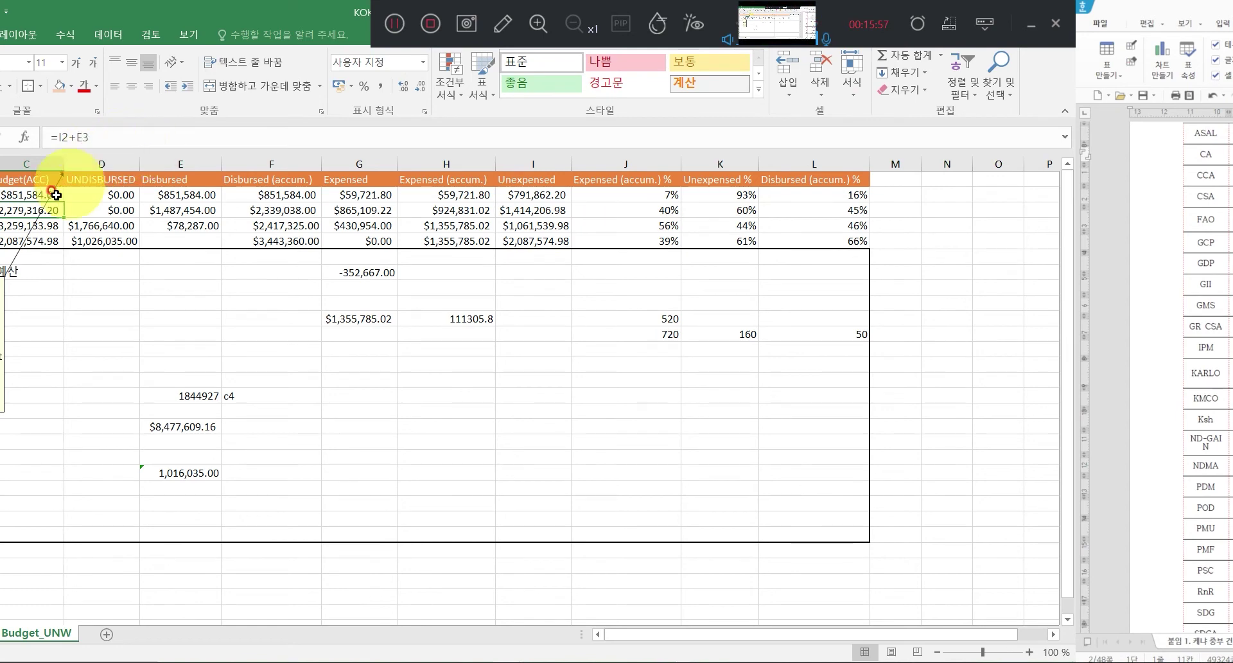
{"action": "left_click", "coordinate": [180, 210]}
{"action": "left_click", "coordinate": [523, 194]}
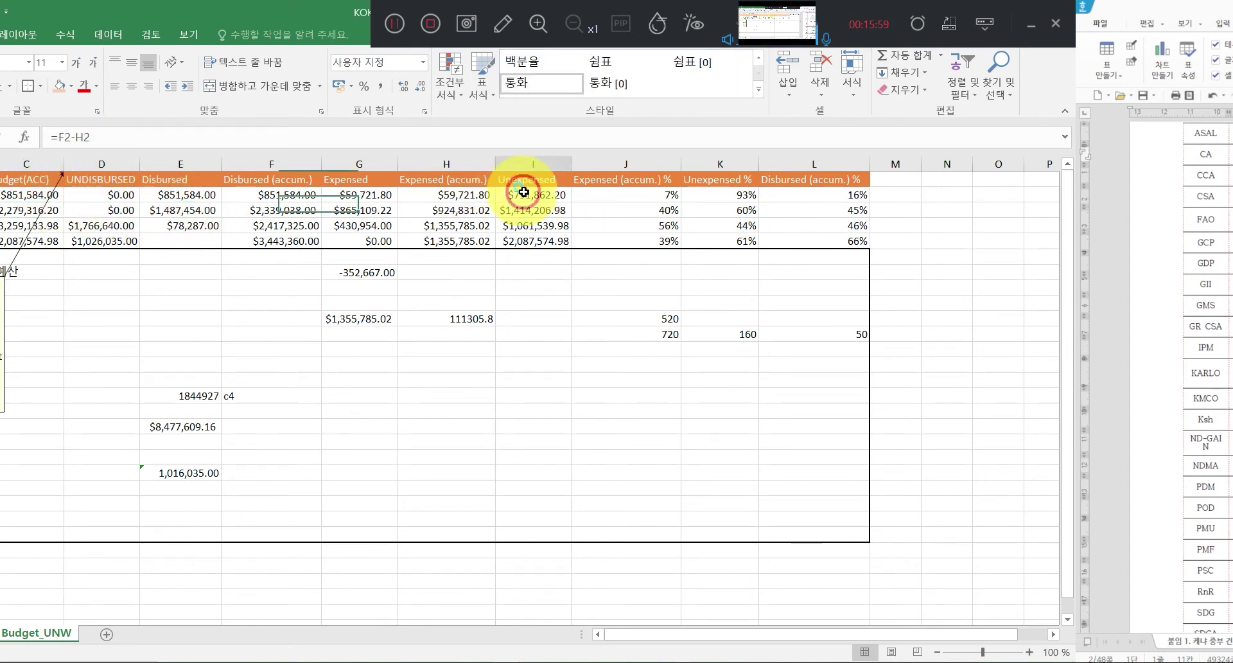
{"action": "left_click", "coordinate": [189, 212]}
{"action": "left_click", "coordinate": [41, 212]}
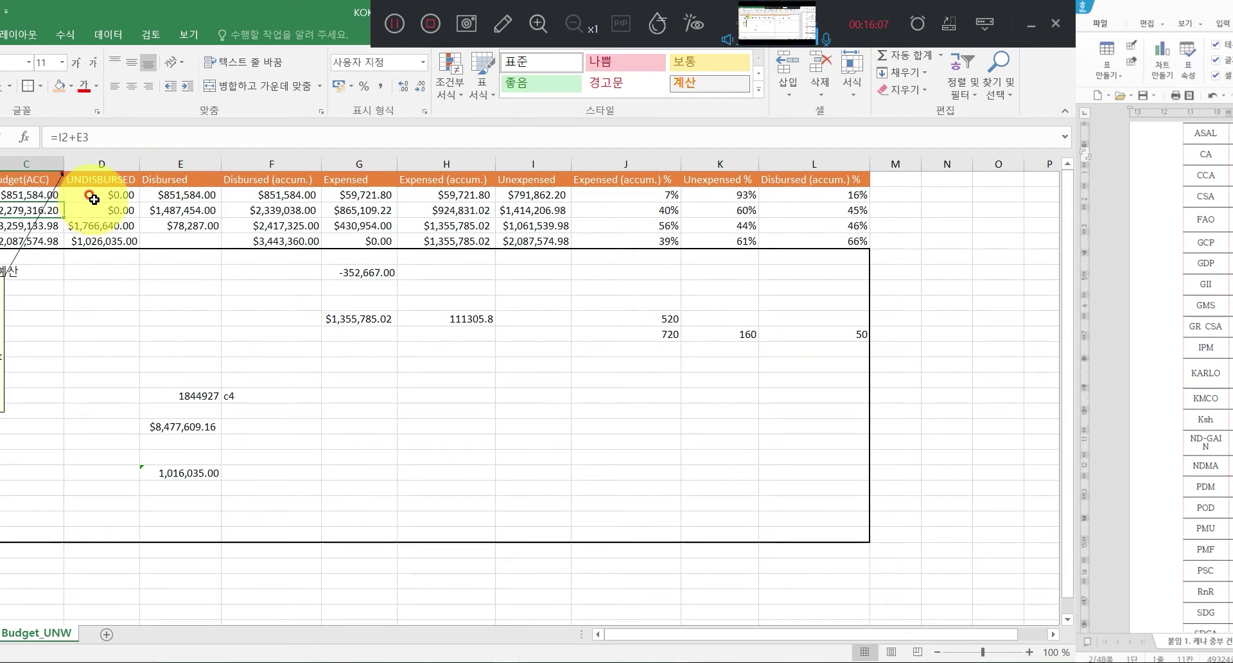
Check the 2021 undisbursed amount and inspect the formula behind the 2021 disbursed amount, leaving it unedited.
{"action": "left_click", "coordinate": [125, 207]}
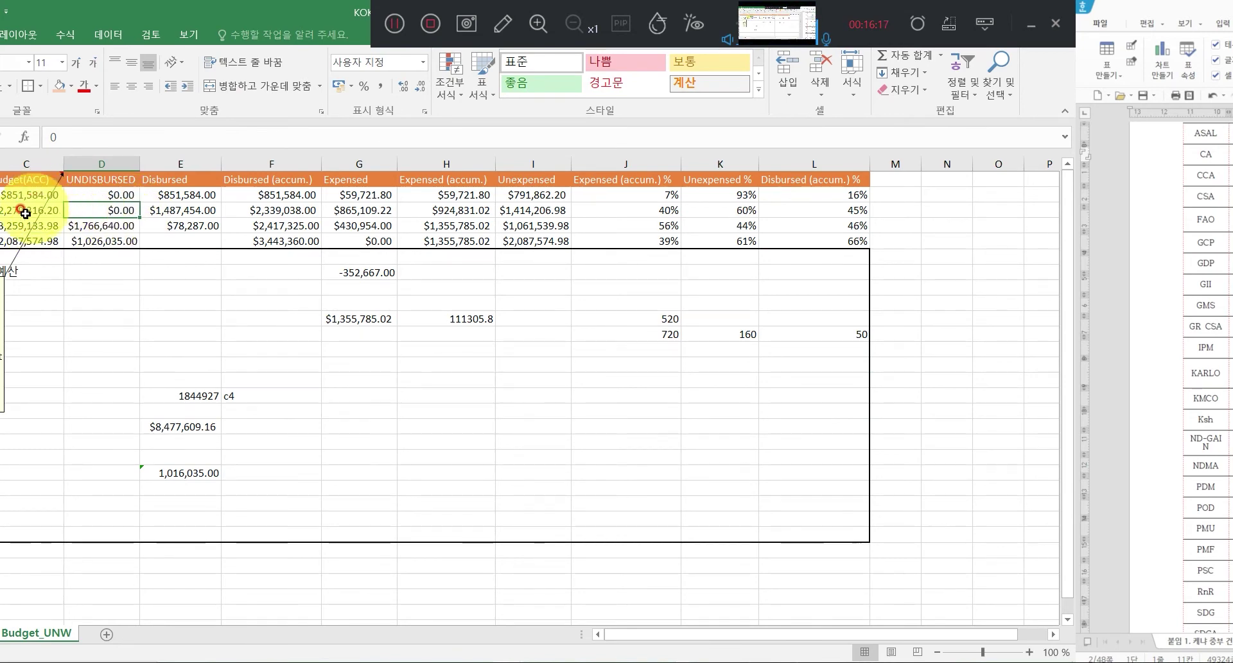
{"action": "left_click", "coordinate": [203, 215]}
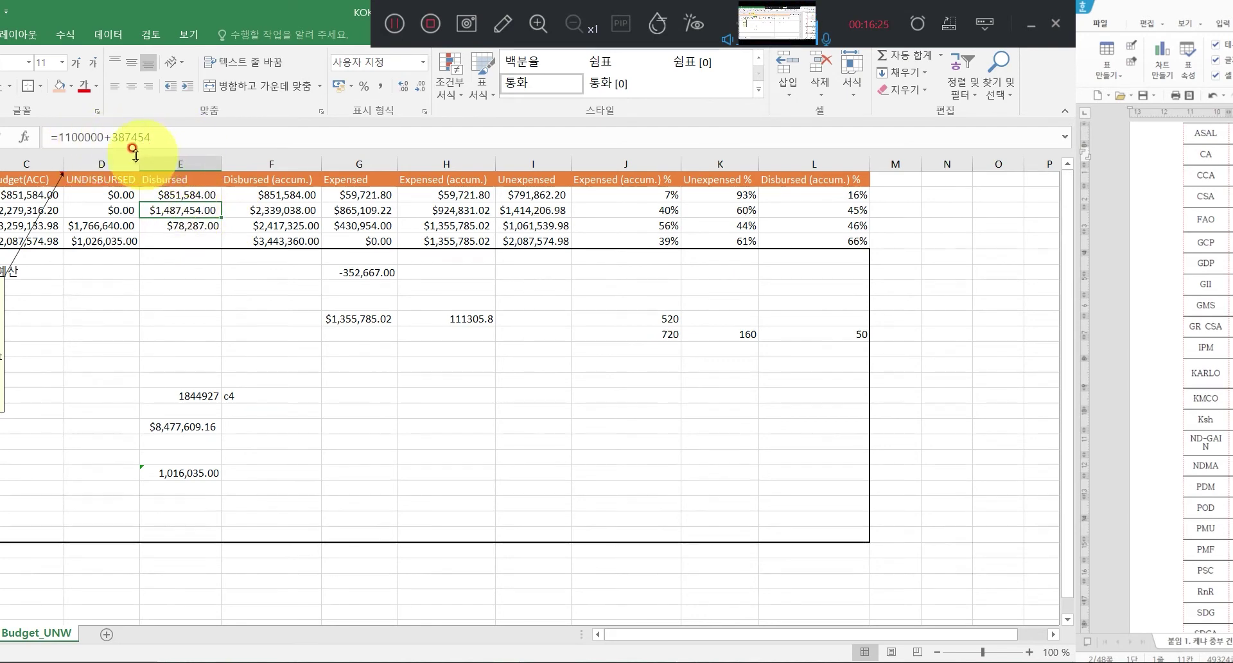
{"action": "left_click", "coordinate": [199, 140]}
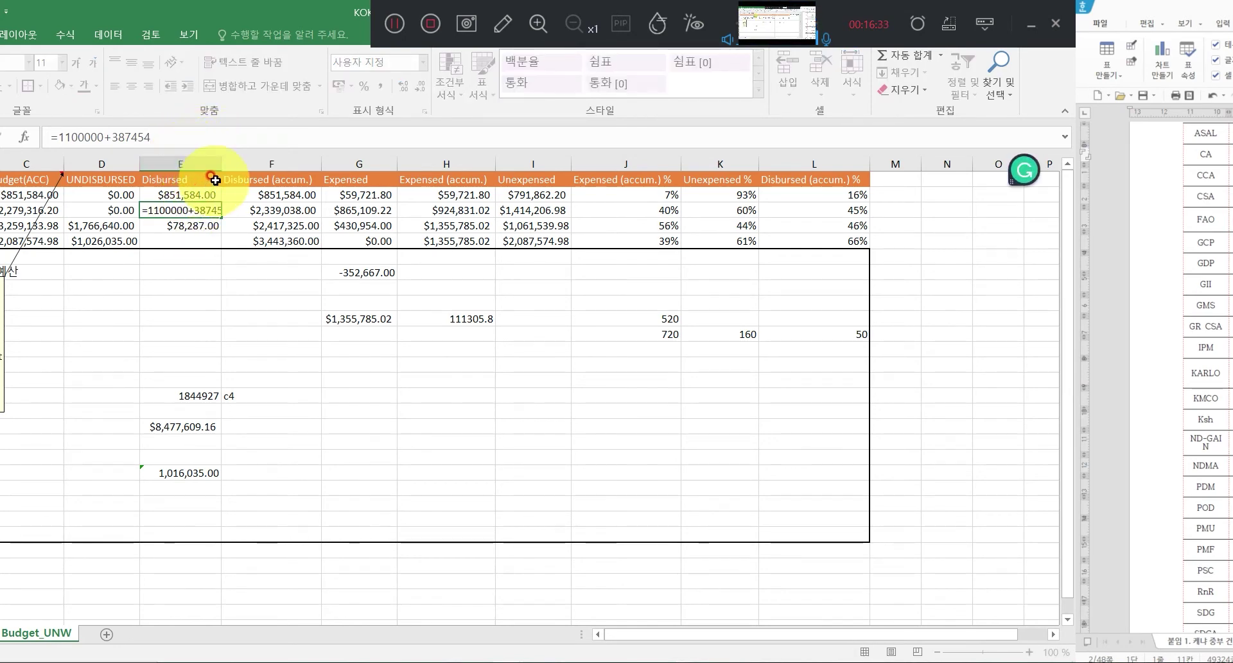
{"action": "key", "text": "Return"}
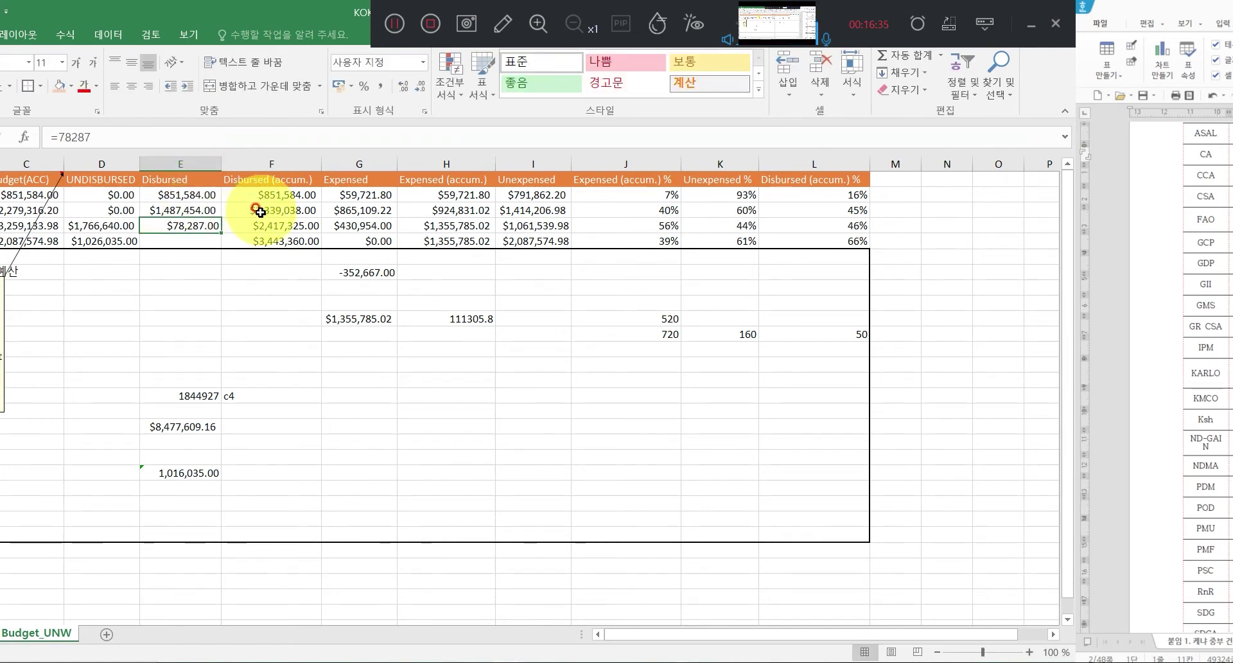
{"action": "left_click", "coordinate": [170, 209]}
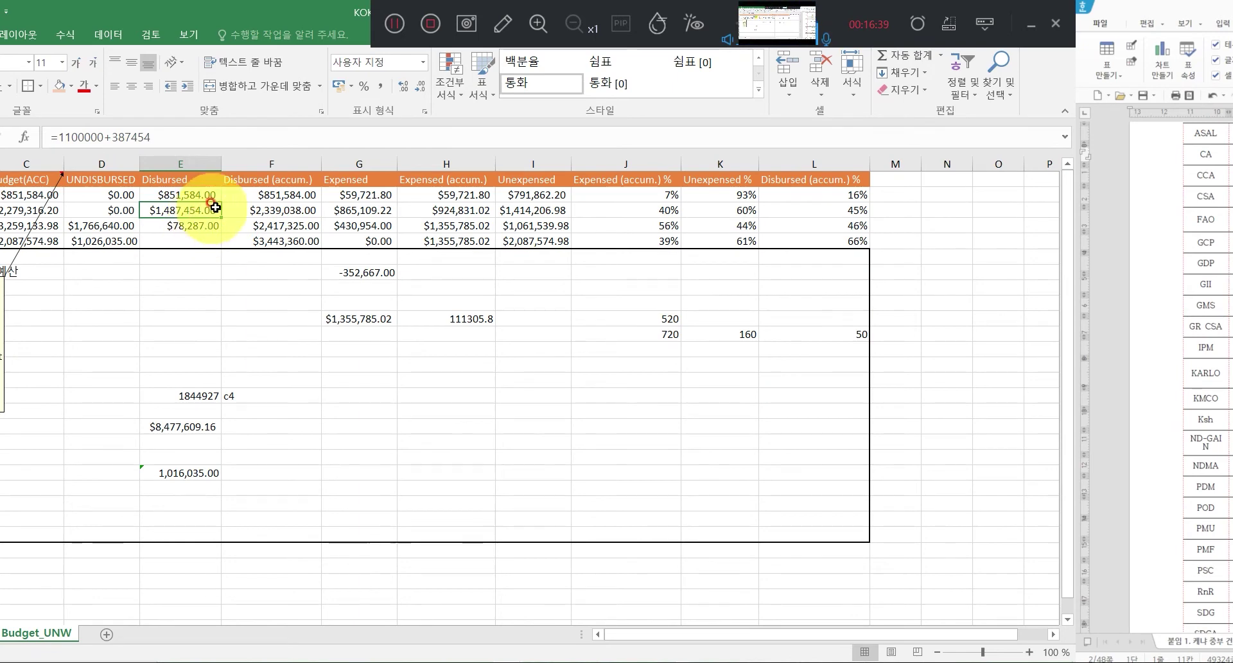
Compare the 2021 accumulated budget formula with the 2021 expensed amount and the accumulated disbursed formula.
{"action": "left_click", "coordinate": [294, 207]}
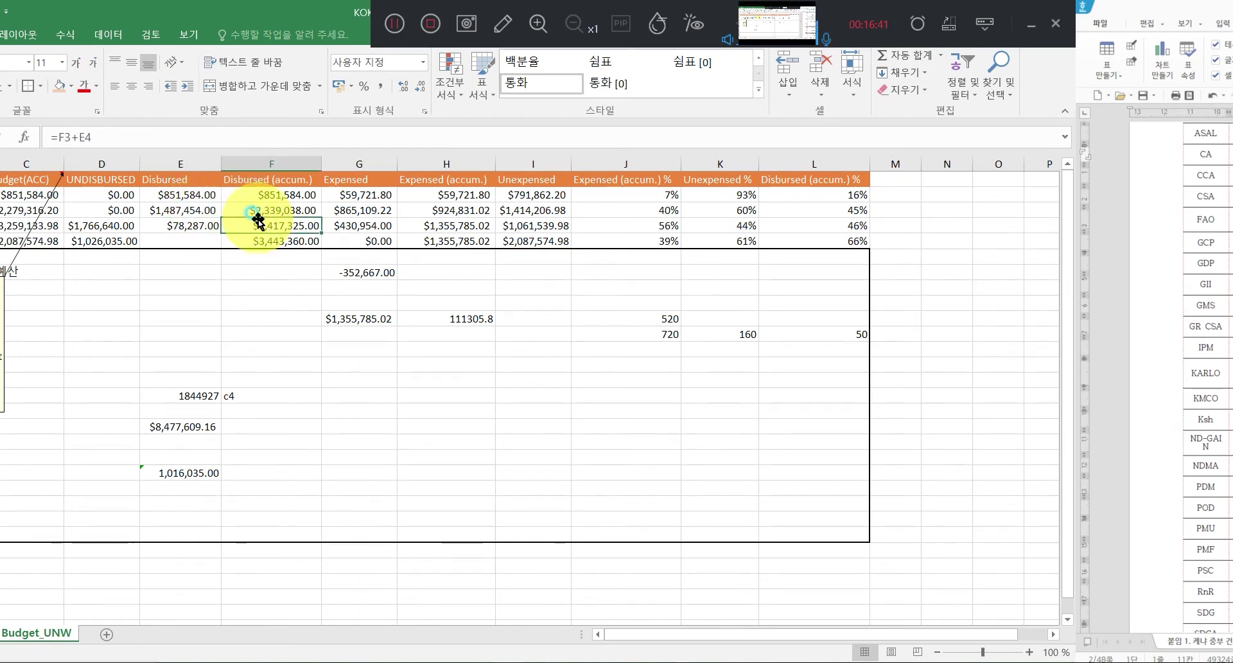
{"action": "left_click", "coordinate": [353, 207]}
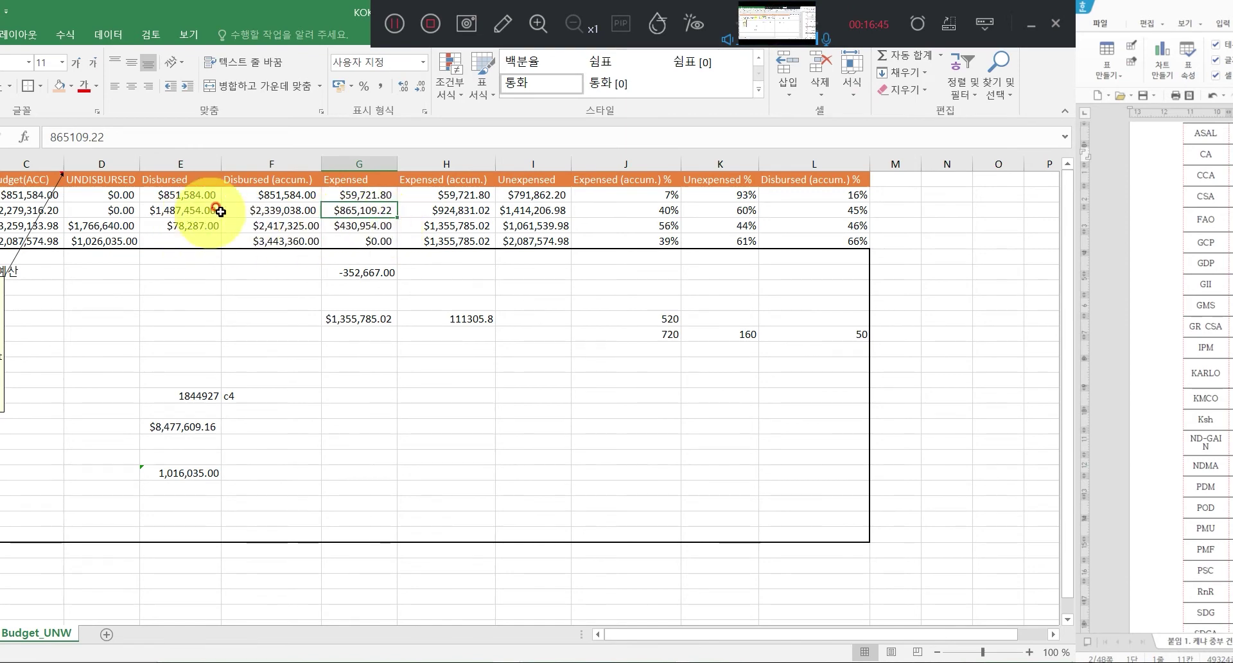
{"action": "left_click_drag", "start_coordinate": [223, 208], "coordinate": [207, 213]}
{"action": "left_click", "coordinate": [44, 219]}
{"action": "left_click", "coordinate": [38, 209]}
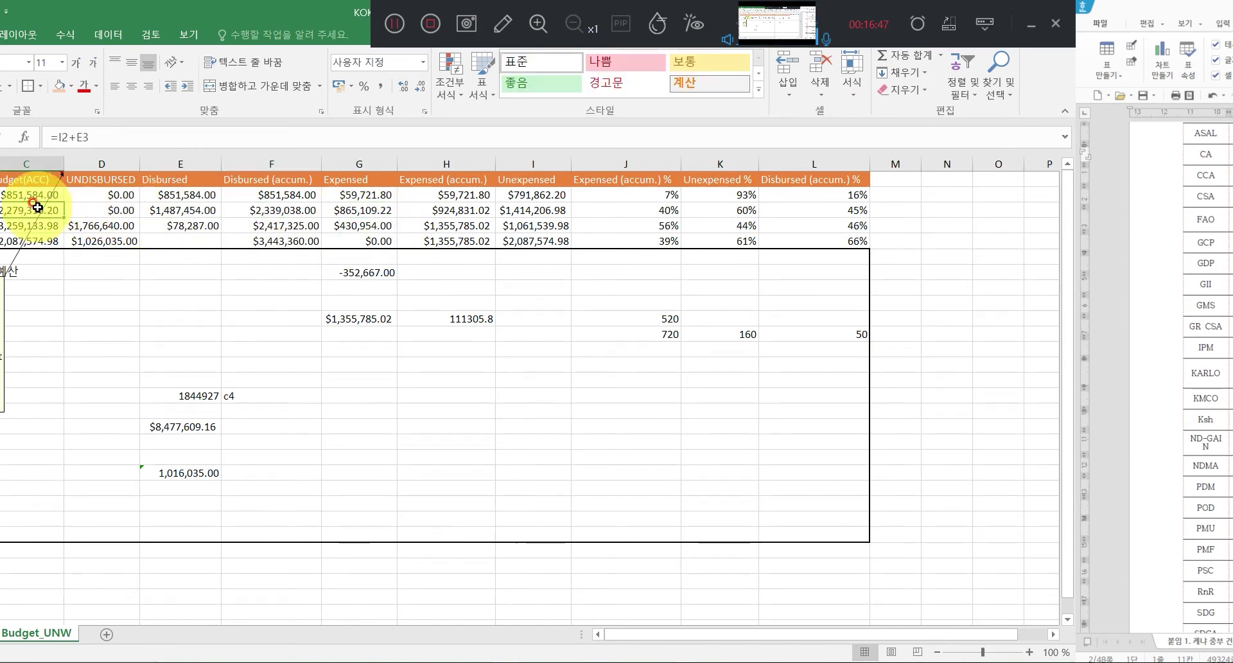
{"action": "left_click", "coordinate": [382, 210]}
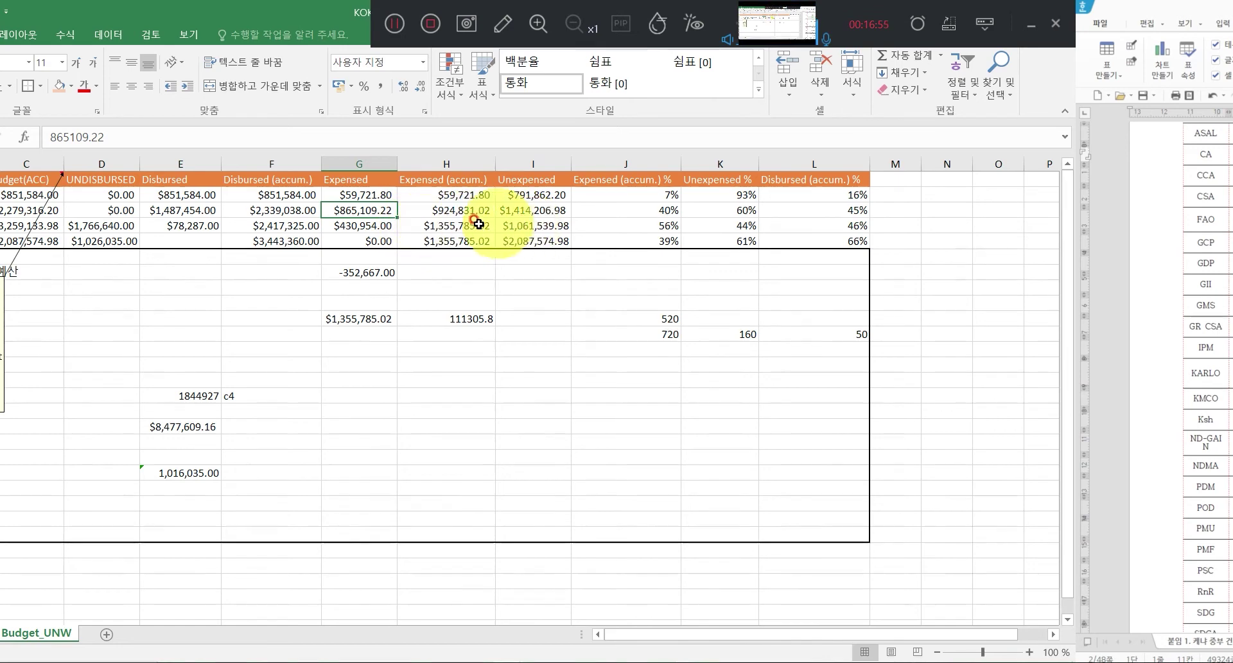
{"action": "left_click", "coordinate": [34, 213]}
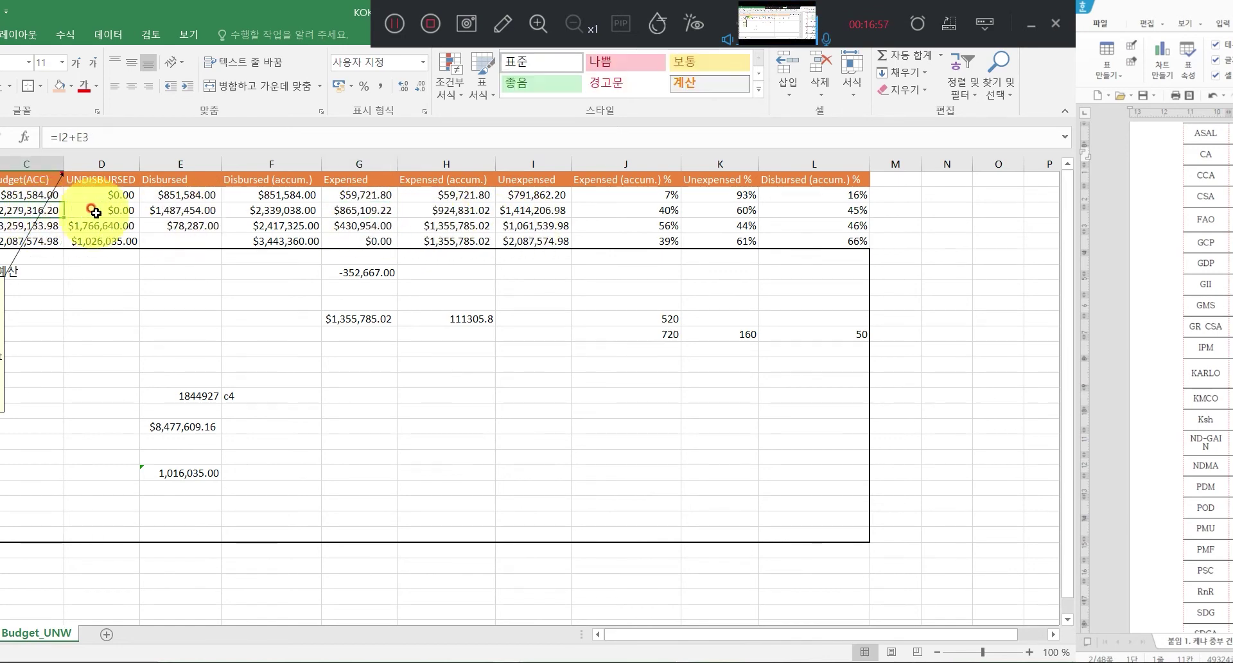
Change the 2021 unexpensed formula to =C3-G3 and fill it down the remaining budget rows.
{"action": "left_click", "coordinate": [359, 214]}
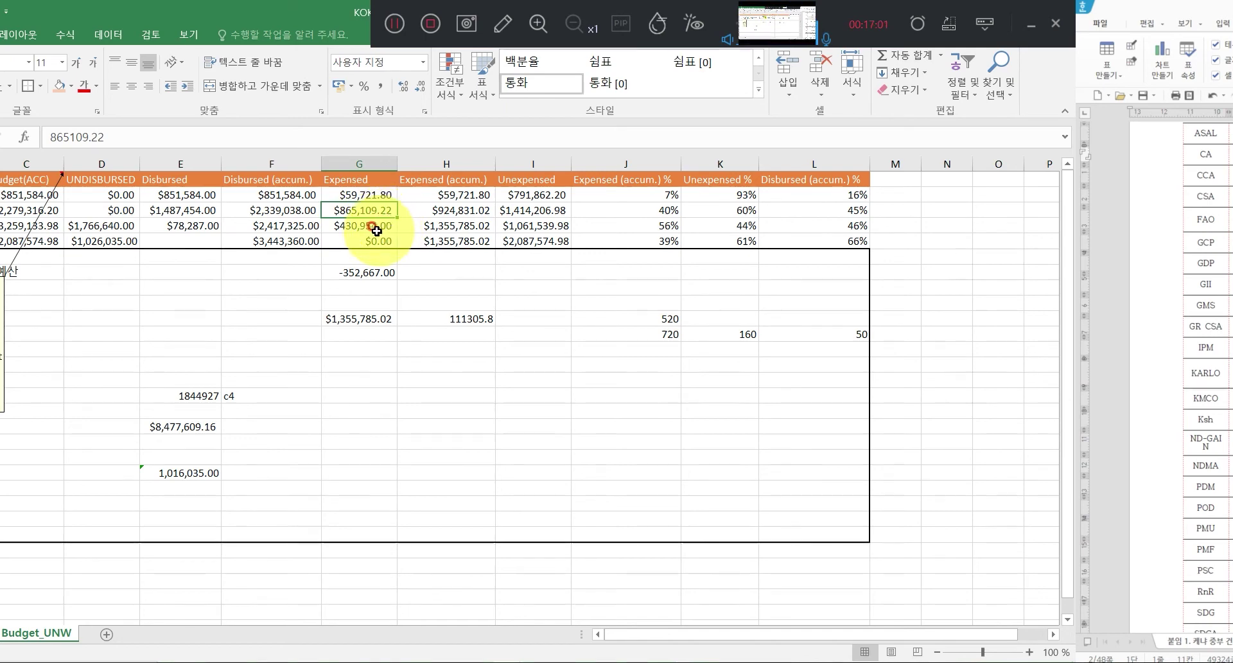
{"action": "left_click", "coordinate": [425, 212]}
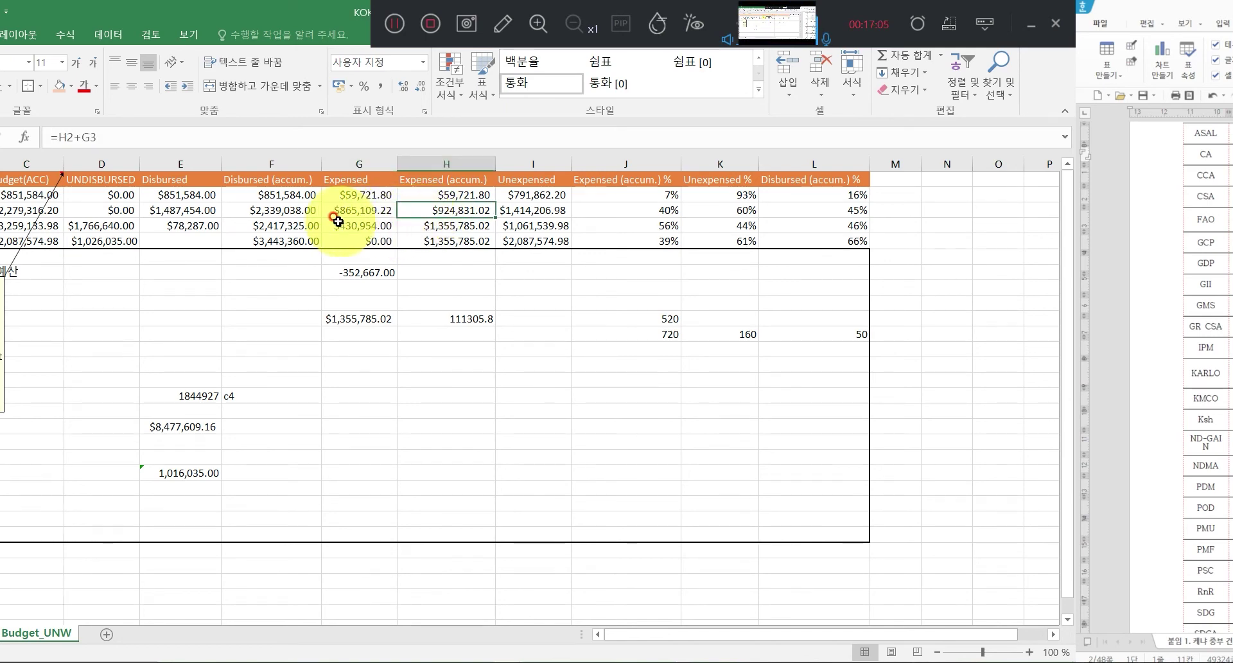
{"action": "left_click", "coordinate": [517, 210]}
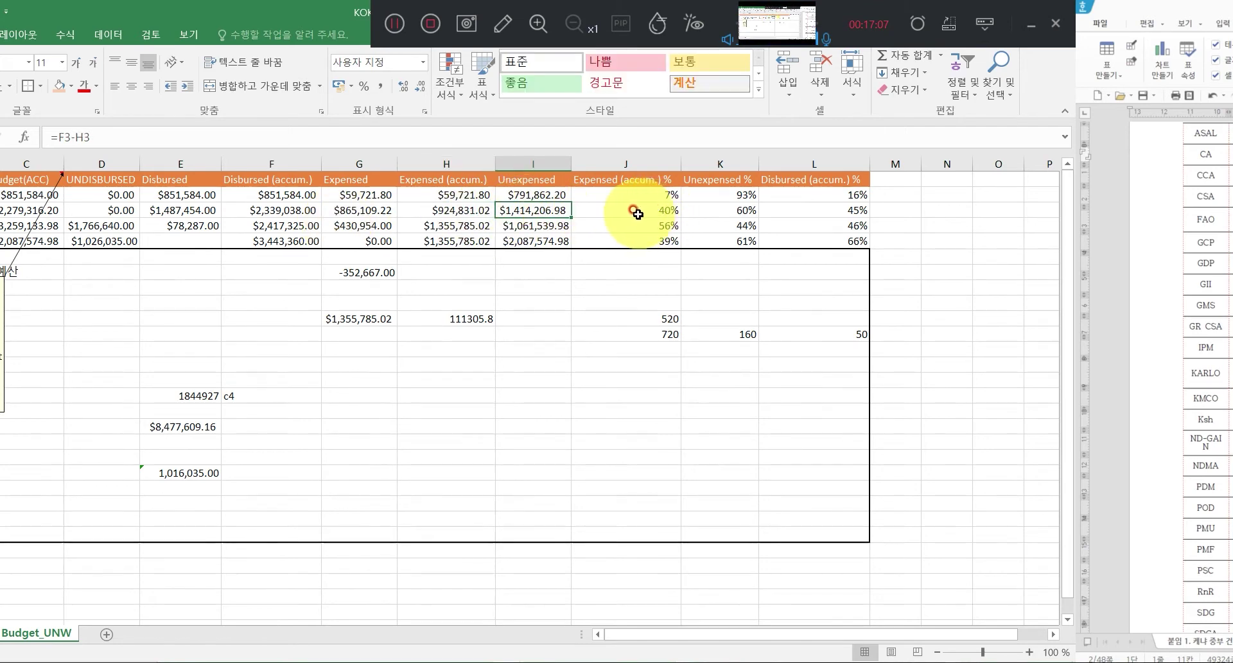
{"action": "left_click", "coordinate": [277, 210]}
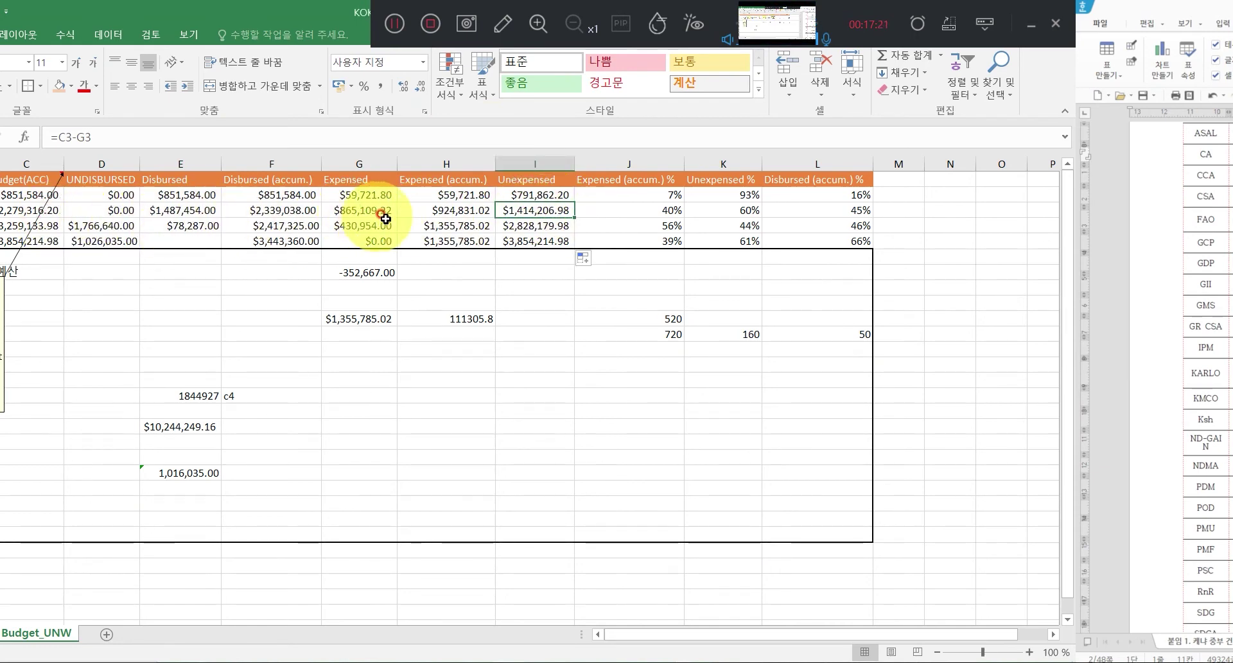
Check the 2021 and 2022 accumulated budget formulas against the 2021 expensed amount and the 2021 unexpensed formula.
{"action": "left_click", "coordinate": [23, 223]}
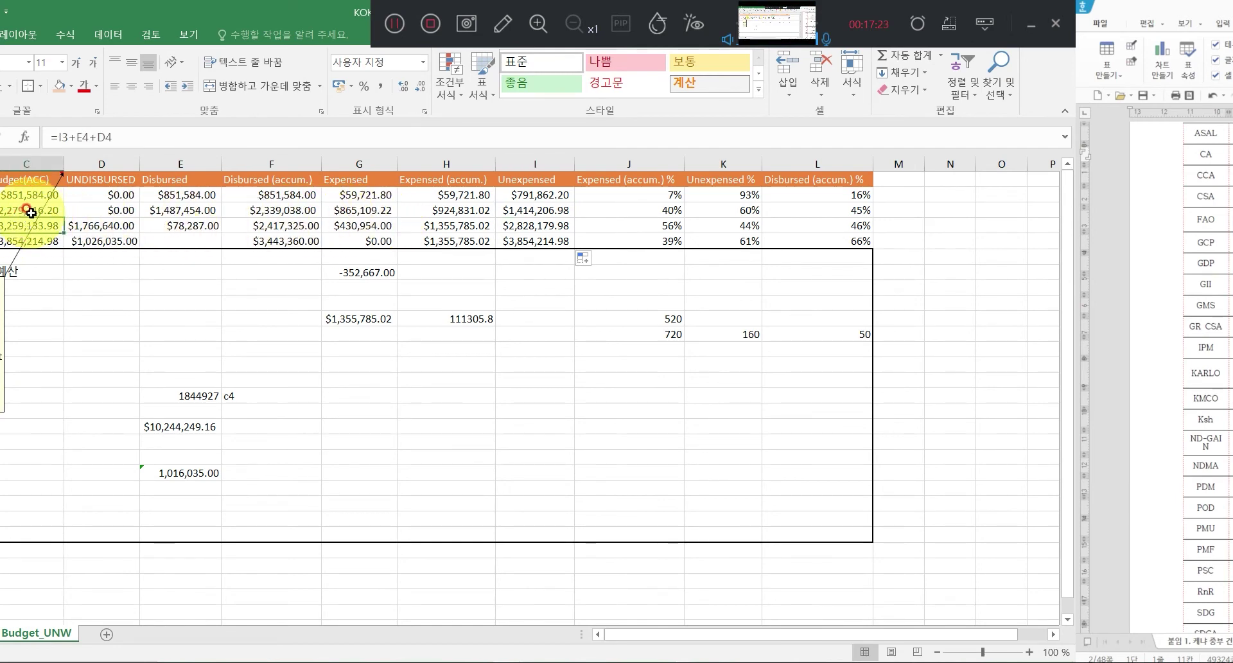
{"action": "left_click", "coordinate": [33, 210]}
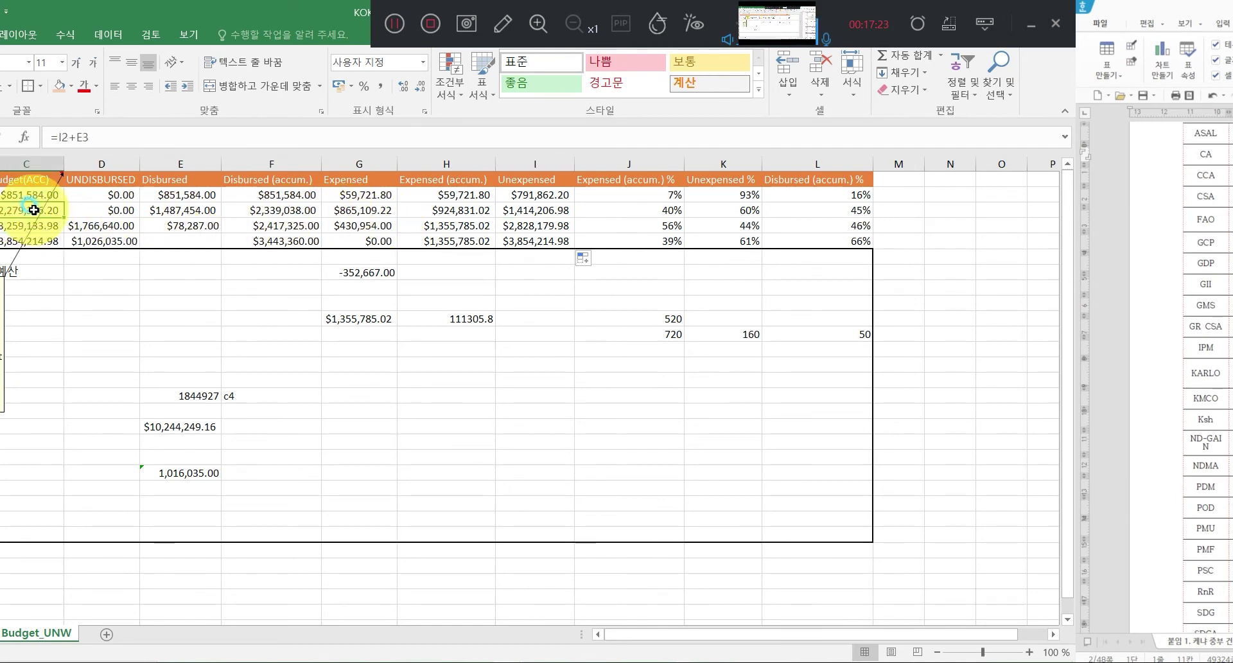
{"action": "left_click", "coordinate": [359, 225]}
{"action": "left_click", "coordinate": [371, 211]}
{"action": "left_click", "coordinate": [374, 213]}
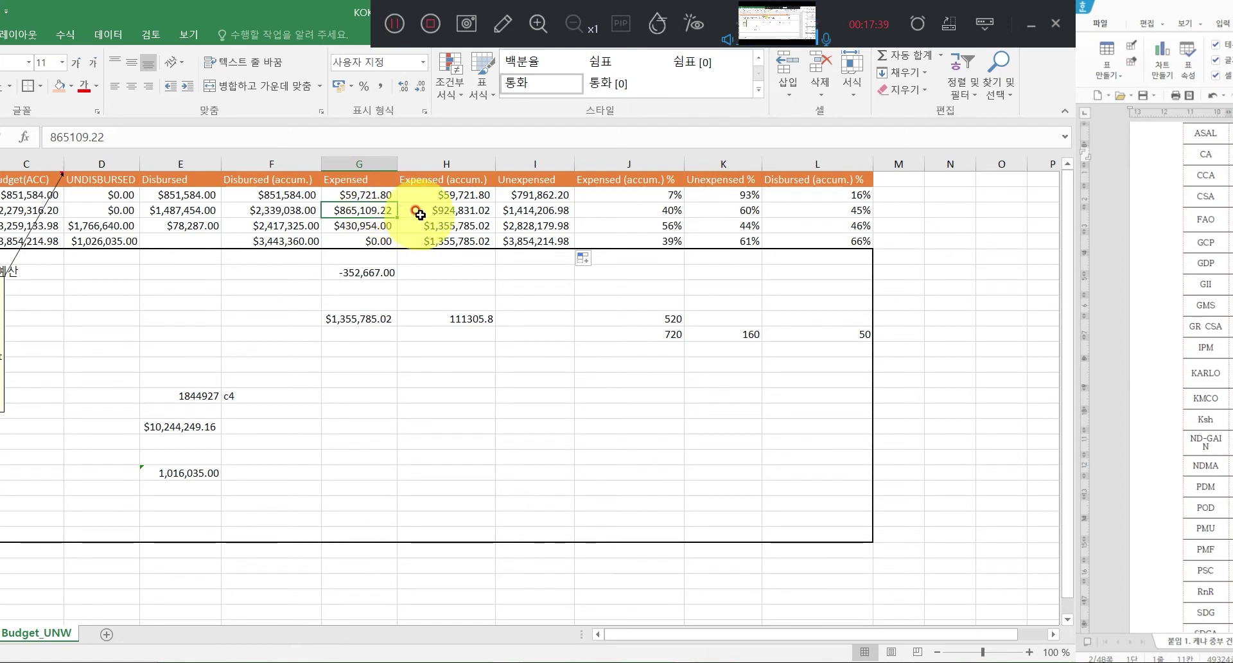
{"action": "left_click", "coordinate": [517, 210]}
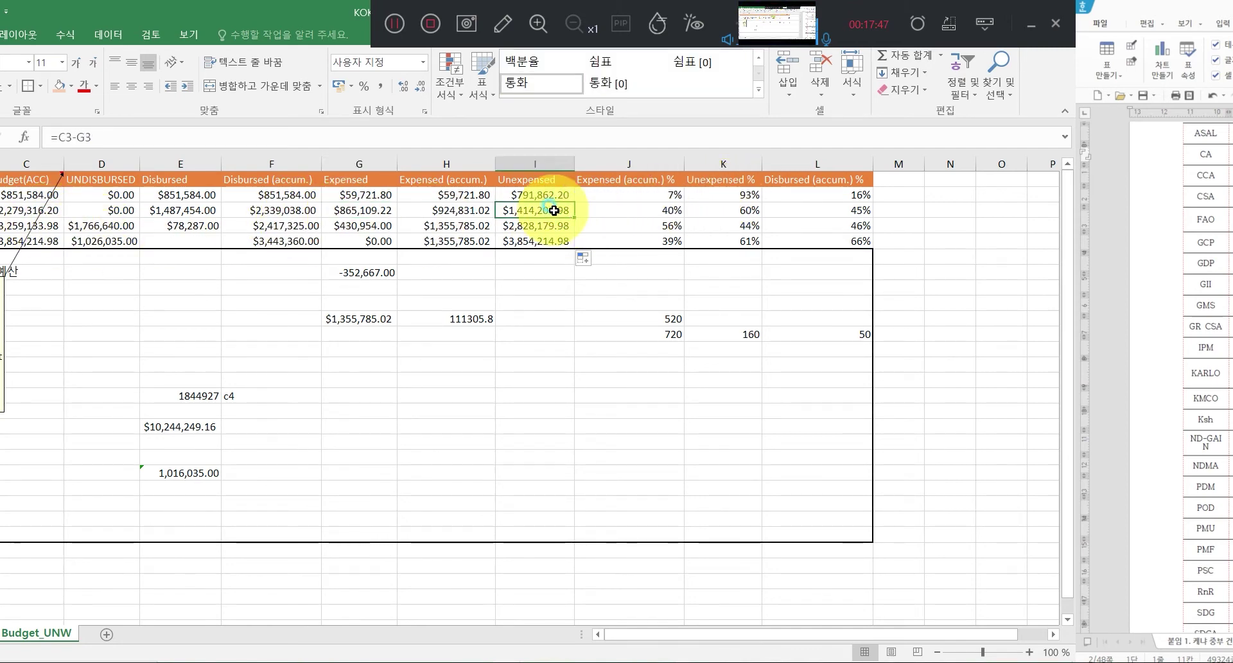
{"action": "left_click", "coordinate": [639, 206]}
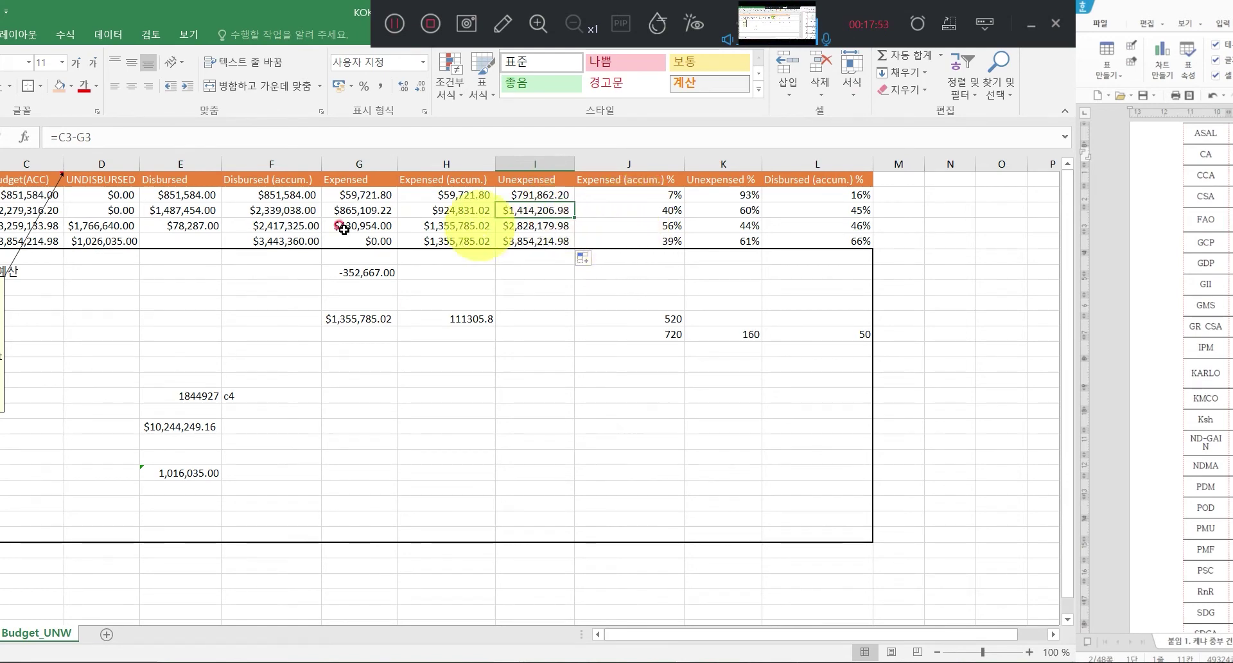
Change the 2022 accumulated budget formula to =I3+B4 and fill it down to the row below.
{"action": "left_click", "coordinate": [34, 226]}
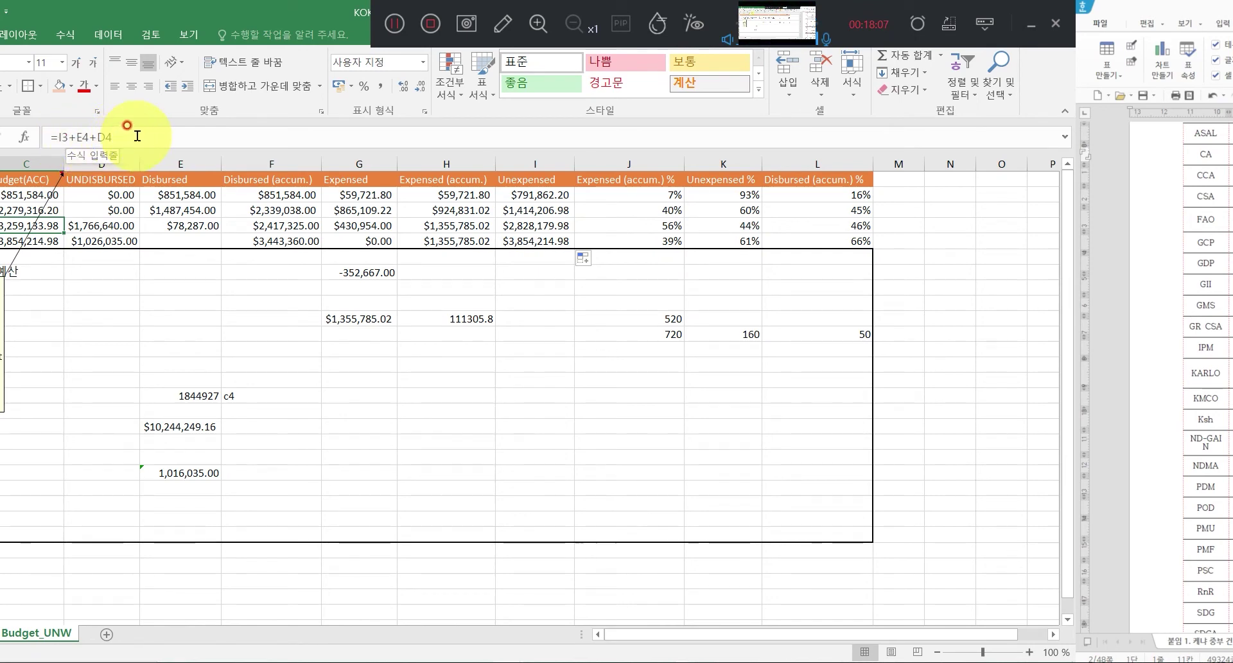
{"action": "left_click", "coordinate": [110, 138]}
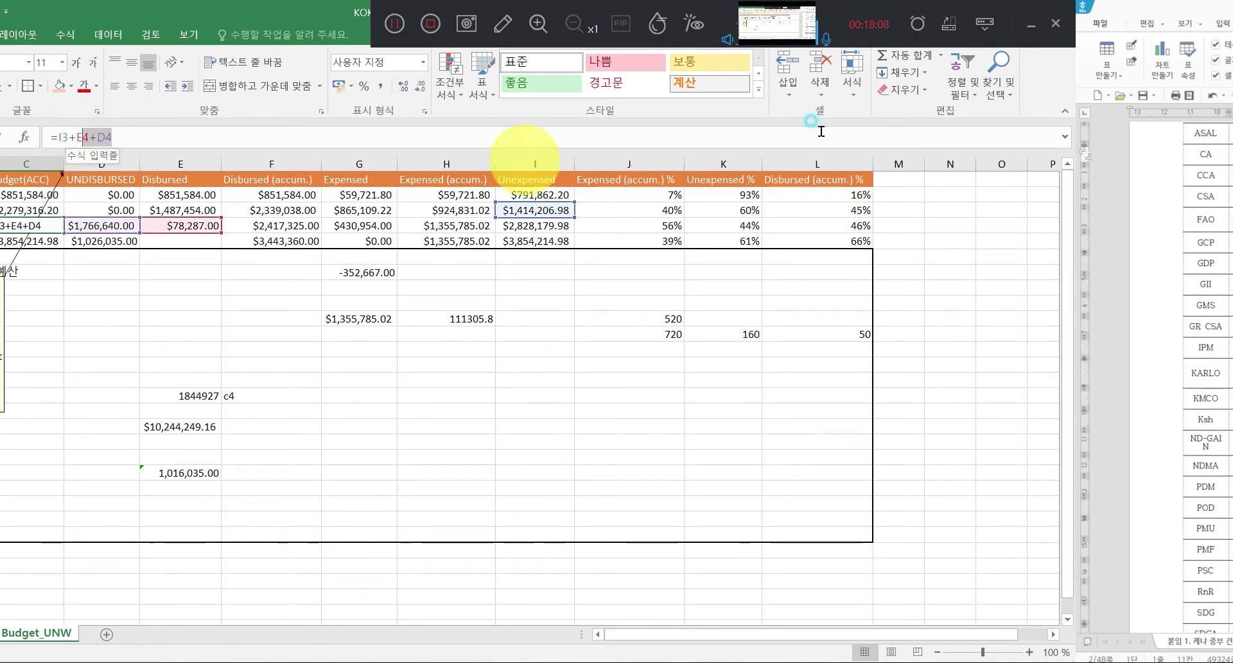
{"action": "key", "text": "BackSpace"}
{"action": "type", "text": "D4+E4"}
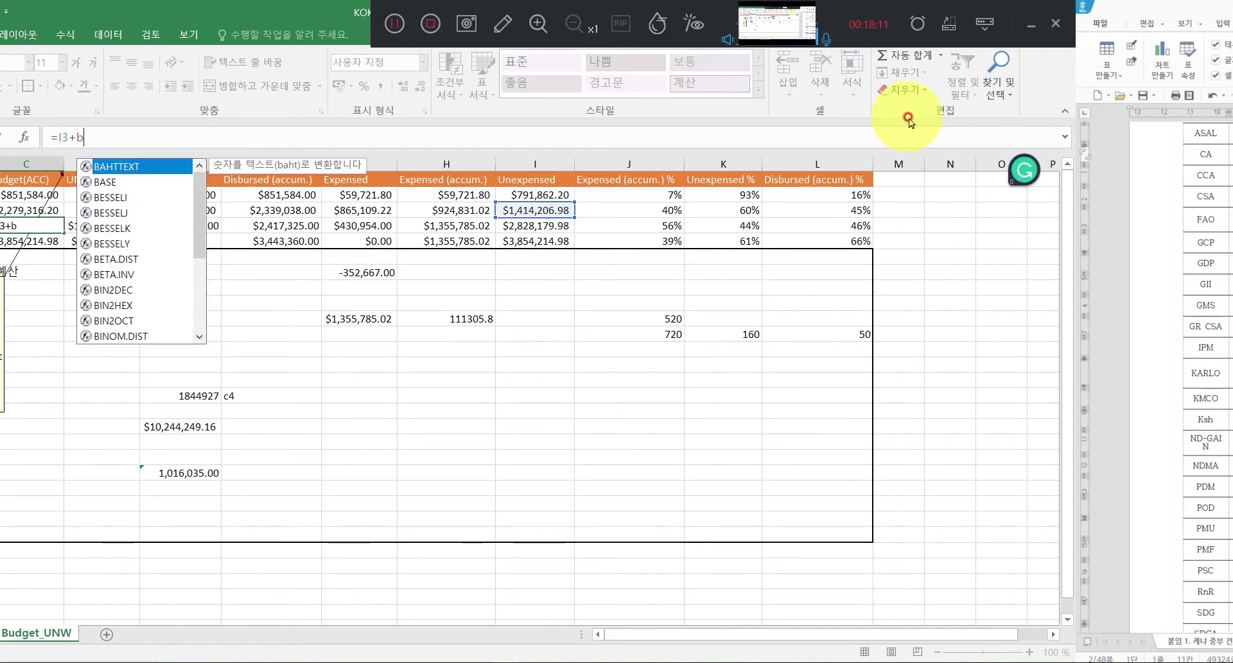
{"action": "key", "text": "Return"}
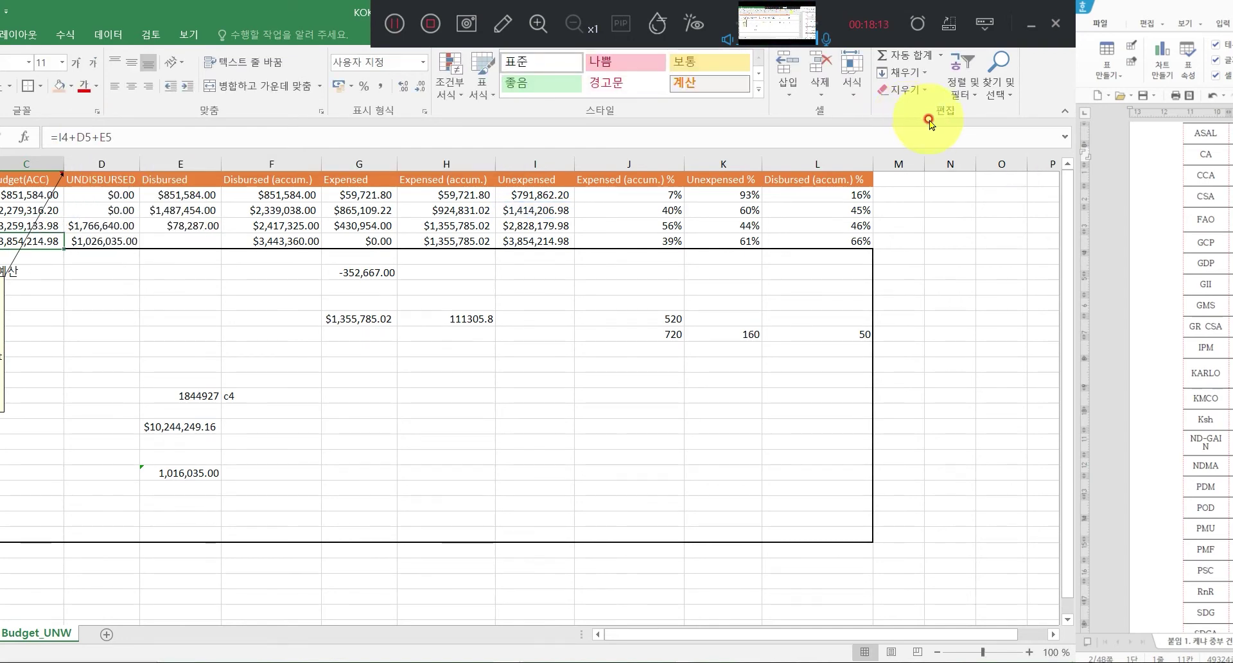
{"action": "left_click", "coordinate": [27, 226]}
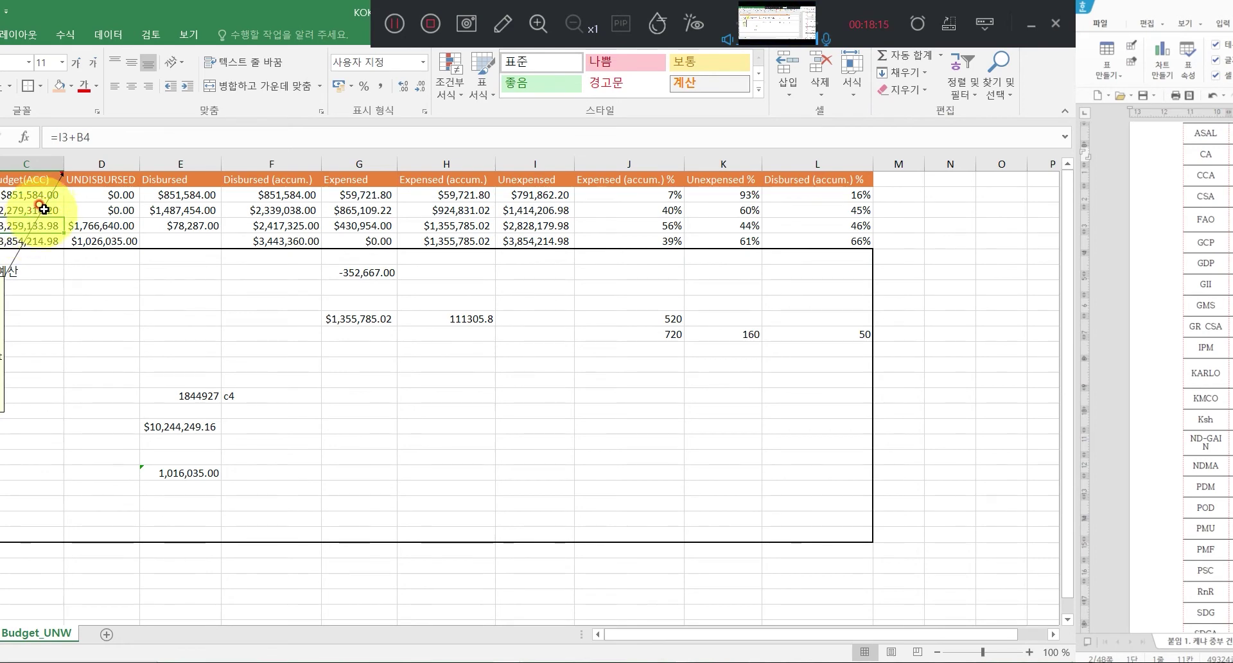
{"action": "left_click", "coordinate": [40, 211]}
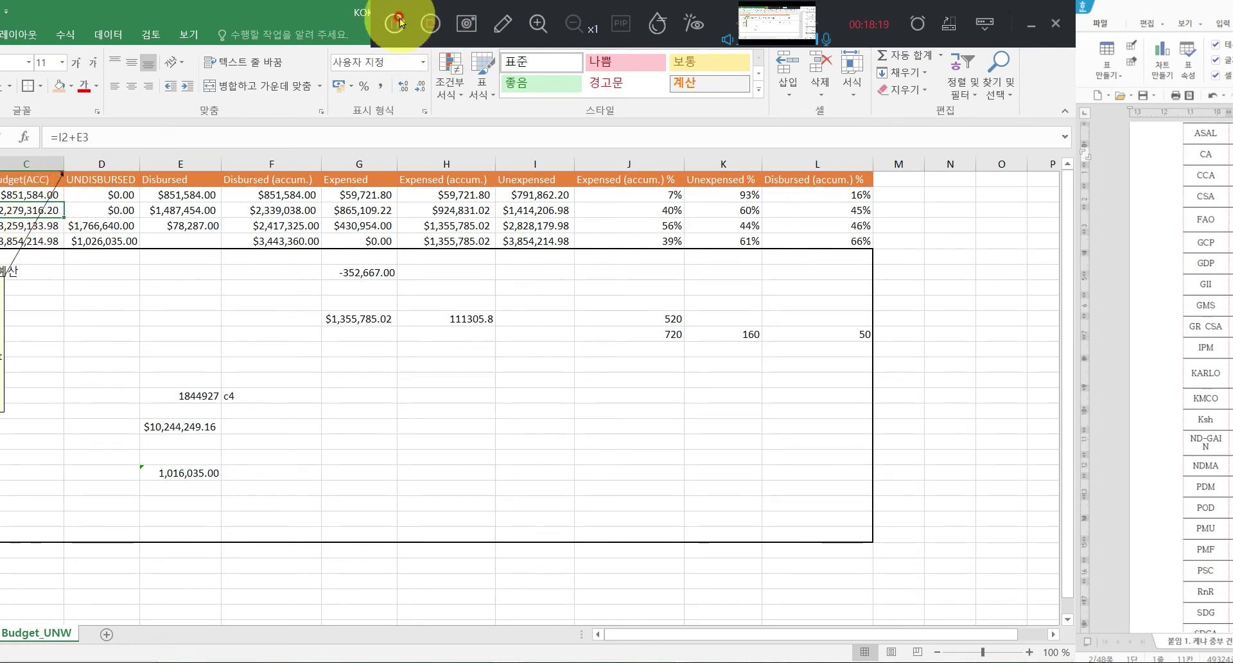
{"action": "key", "text": "ctrl+z"}
{"action": "key", "text": "ctrl+z"}
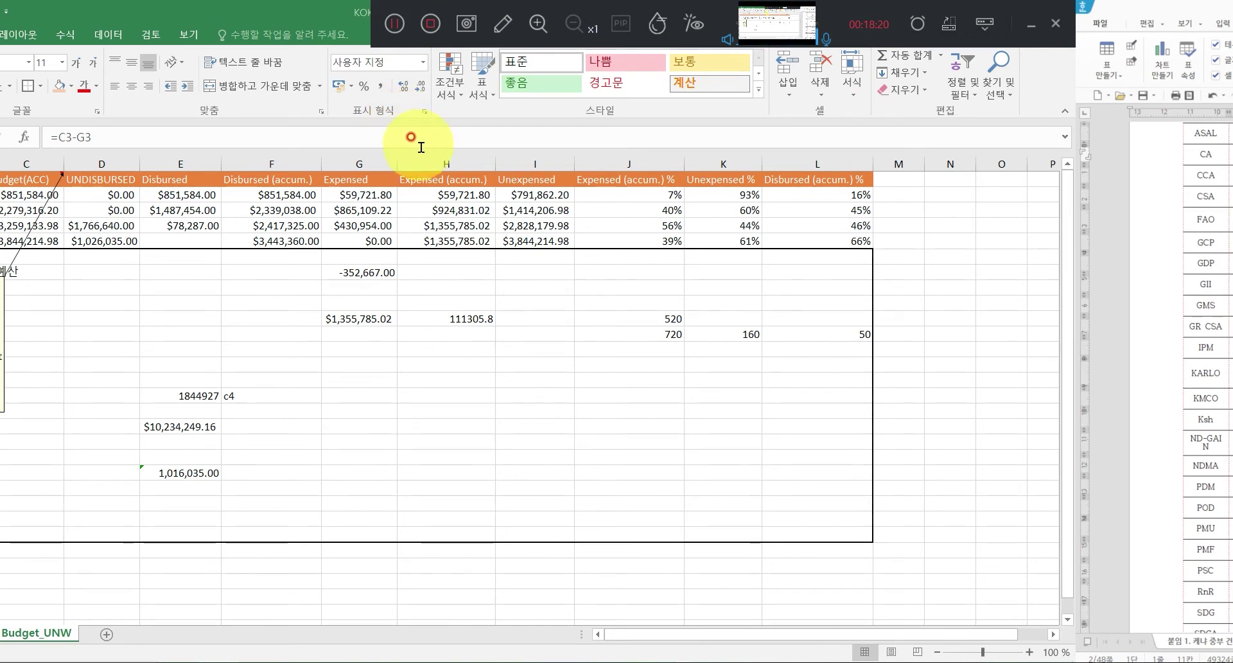
Trace the 2022 accumulated budget from the 2021 unexpensed amount and the 2022 yearly budget.
{"action": "left_click", "coordinate": [553, 207]}
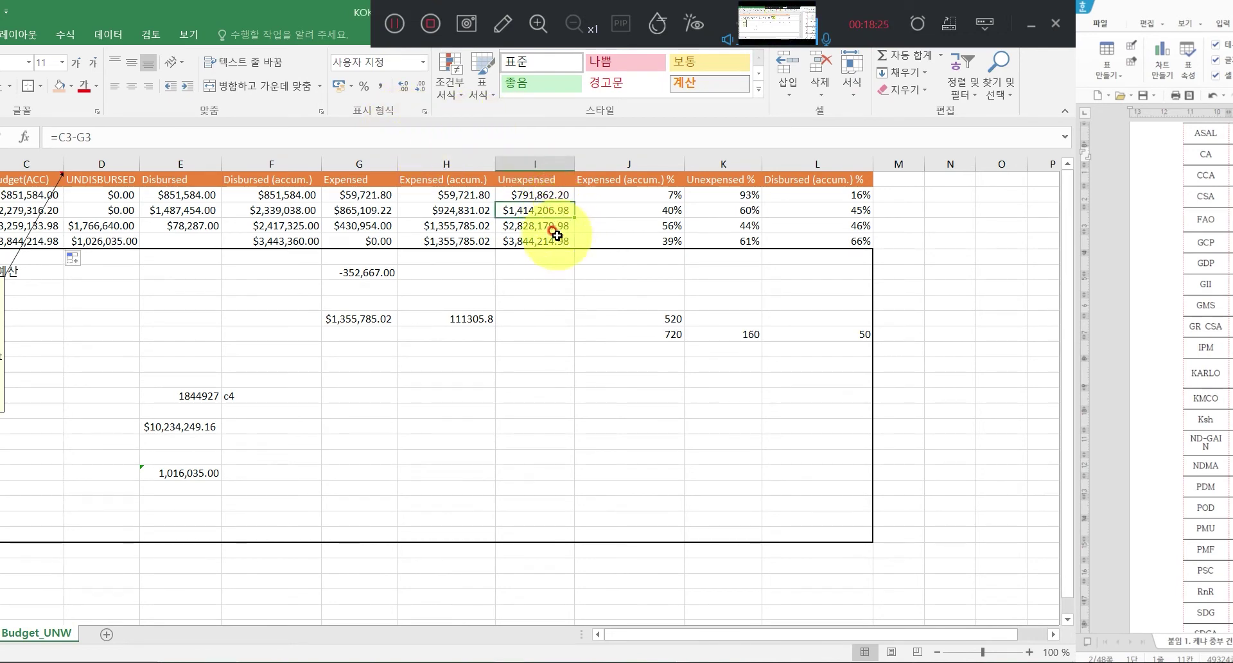
{"action": "left_click", "coordinate": [34, 229]}
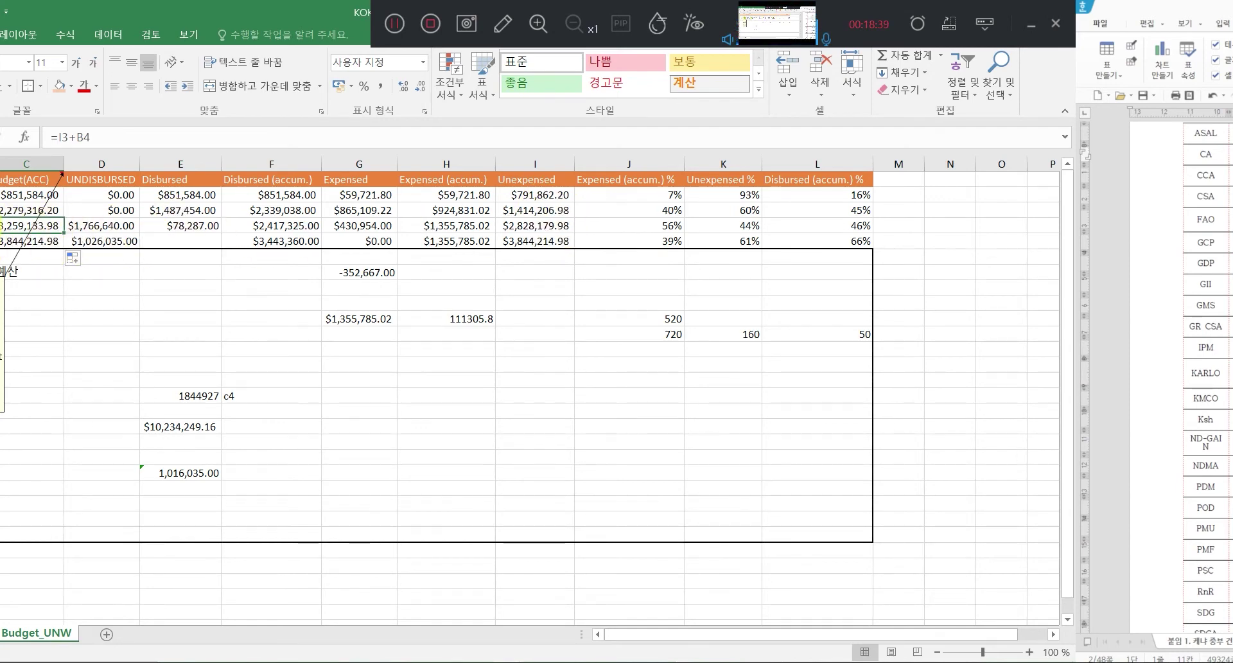
{"action": "left_click", "coordinate": [58, 240]}
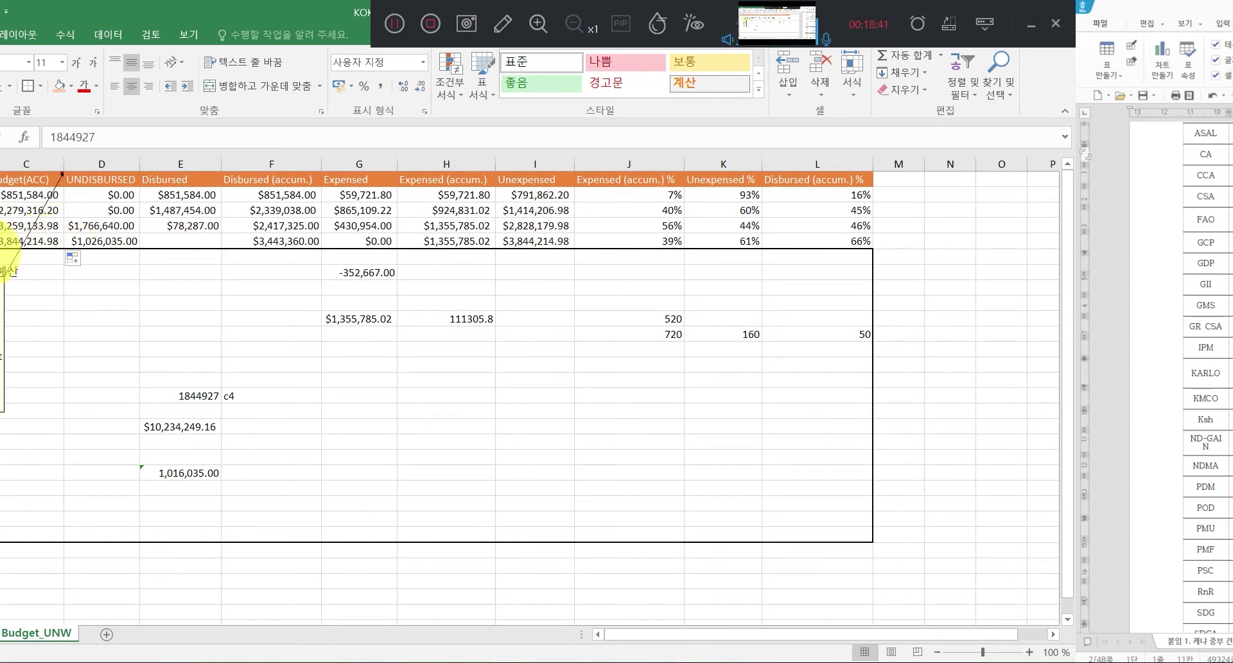
{"action": "left_click", "coordinate": [32, 226]}
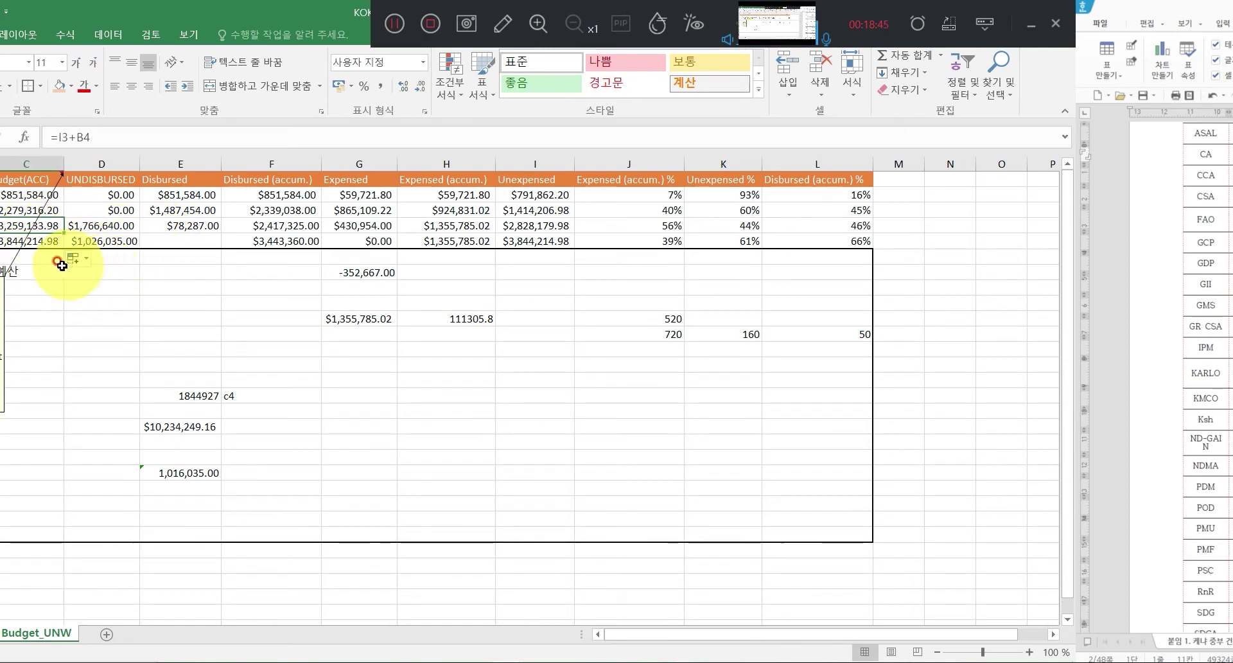
Compare the 2022 undisbursed and disbursed amounts with the 2022 yearly budget.
{"action": "left_click", "coordinate": [101, 228]}
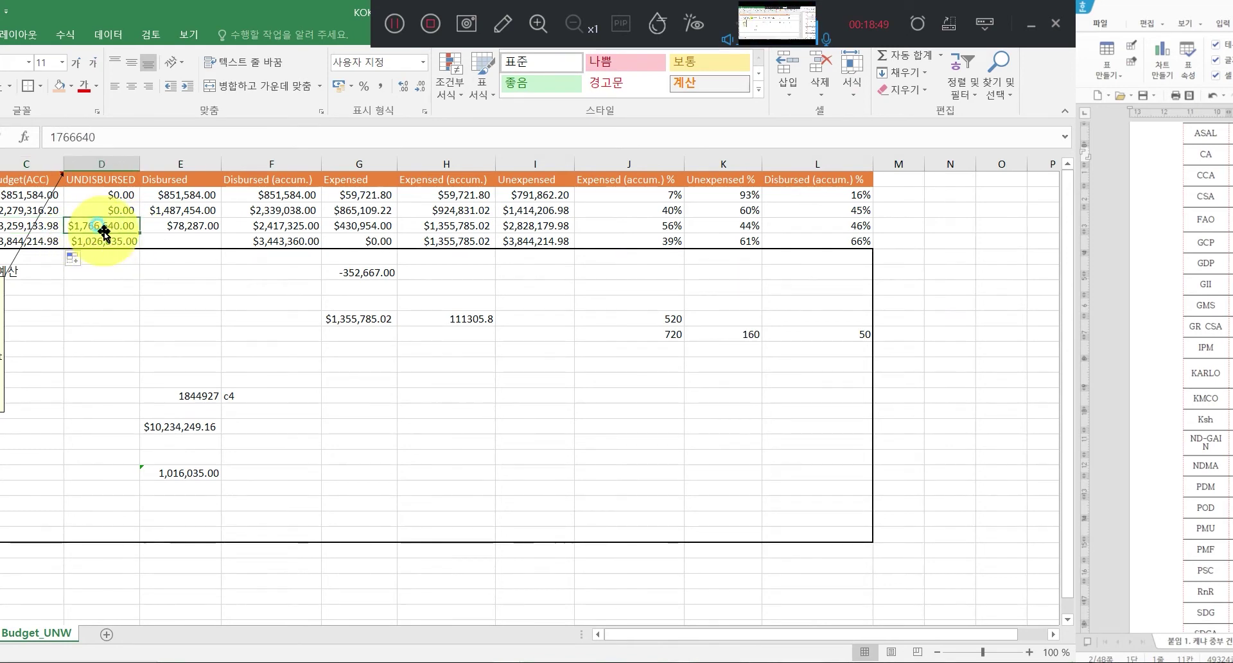
{"action": "left_click", "coordinate": [215, 225]}
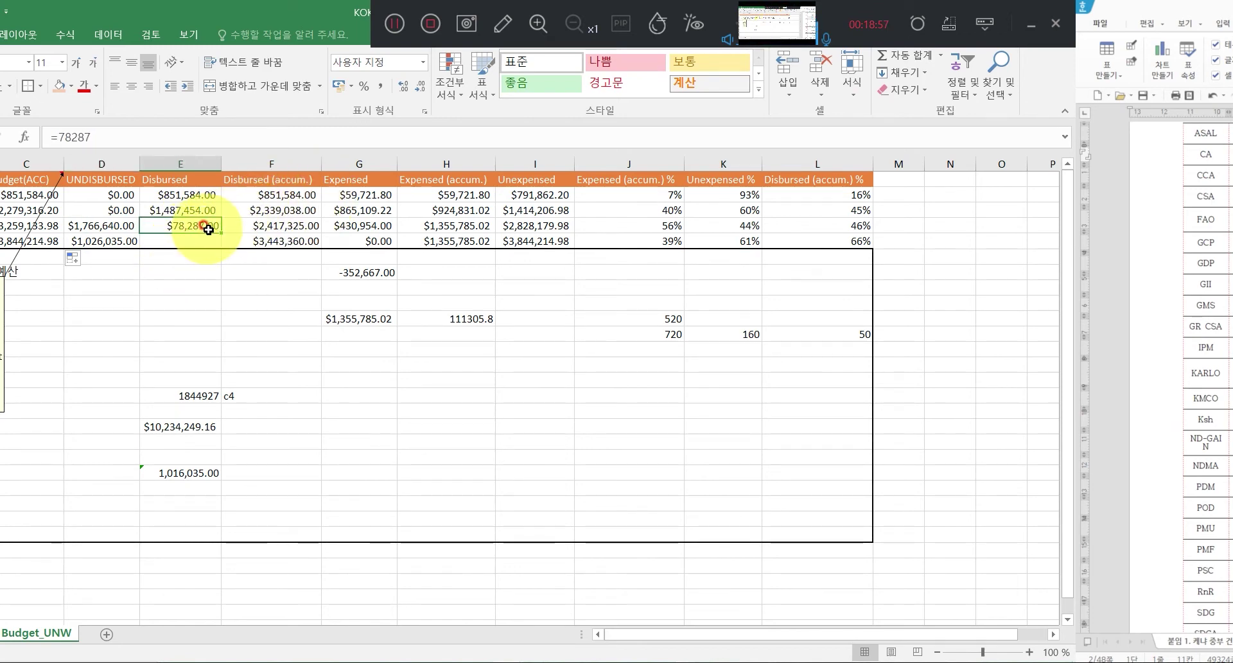
{"action": "left_click", "coordinate": [122, 226]}
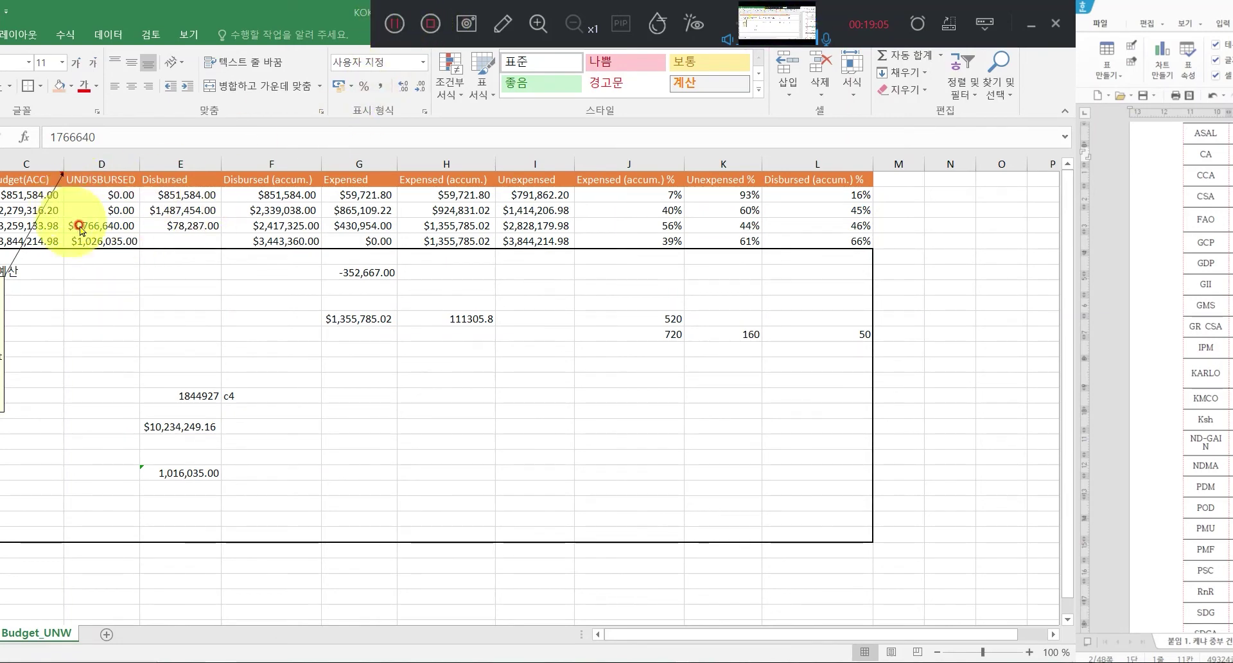
{"action": "left_click", "coordinate": [170, 227]}
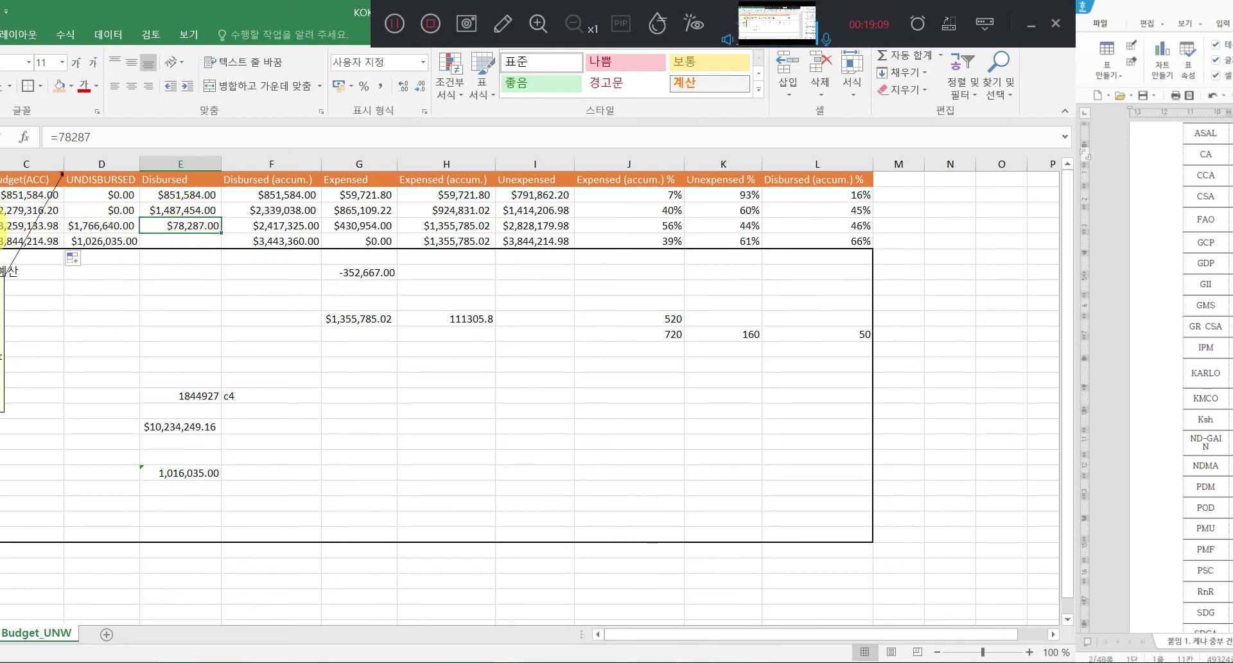
{"action": "left_click", "coordinate": [1, 227]}
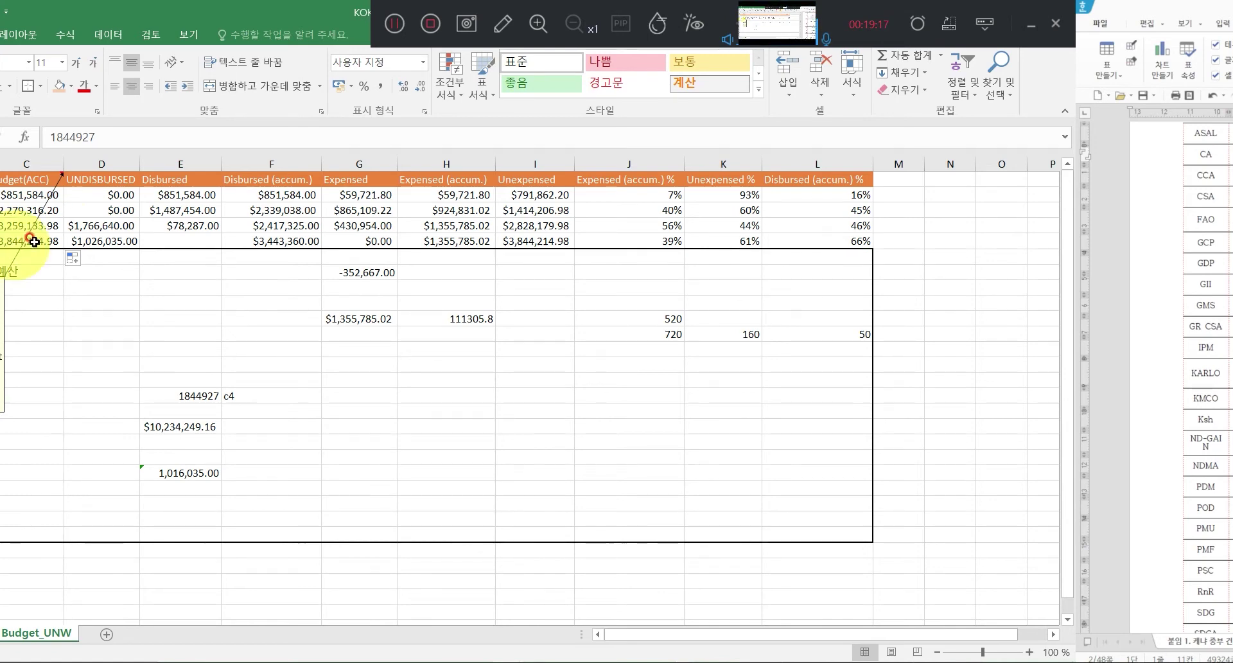
{"action": "left_click", "coordinate": [99, 226]}
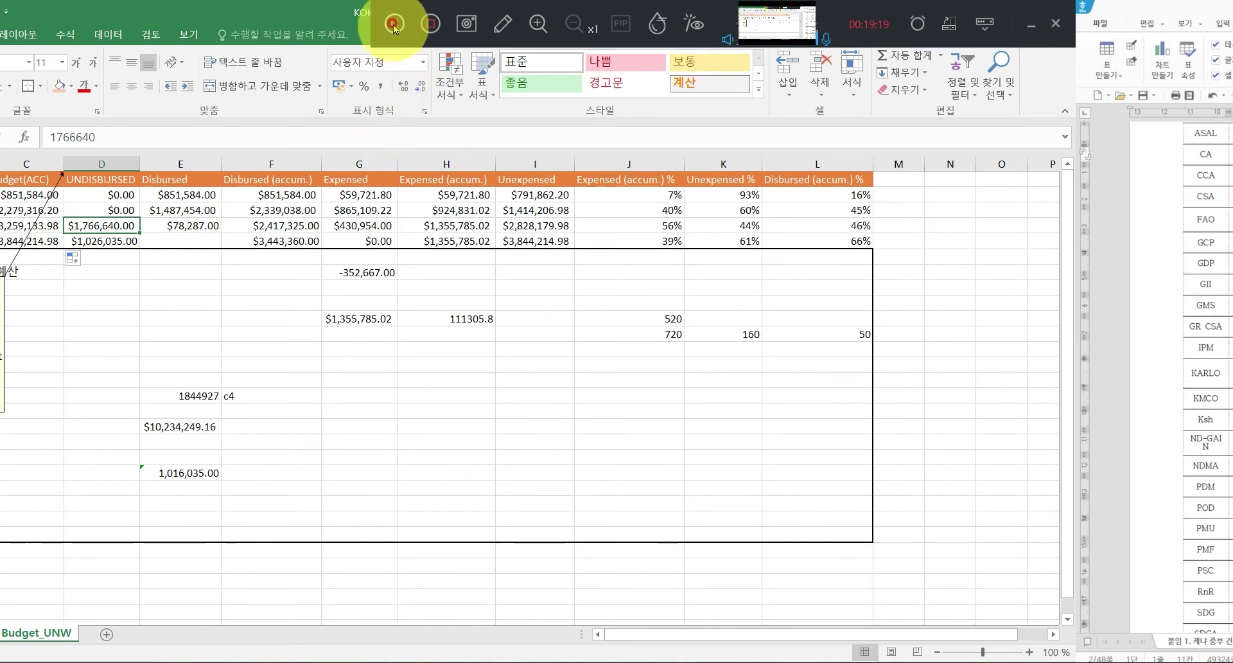
Examine the 2021 and 2022 accumulated disbursed formulas together with the 2022 disbursed amount.
{"action": "left_click", "coordinate": [293, 224]}
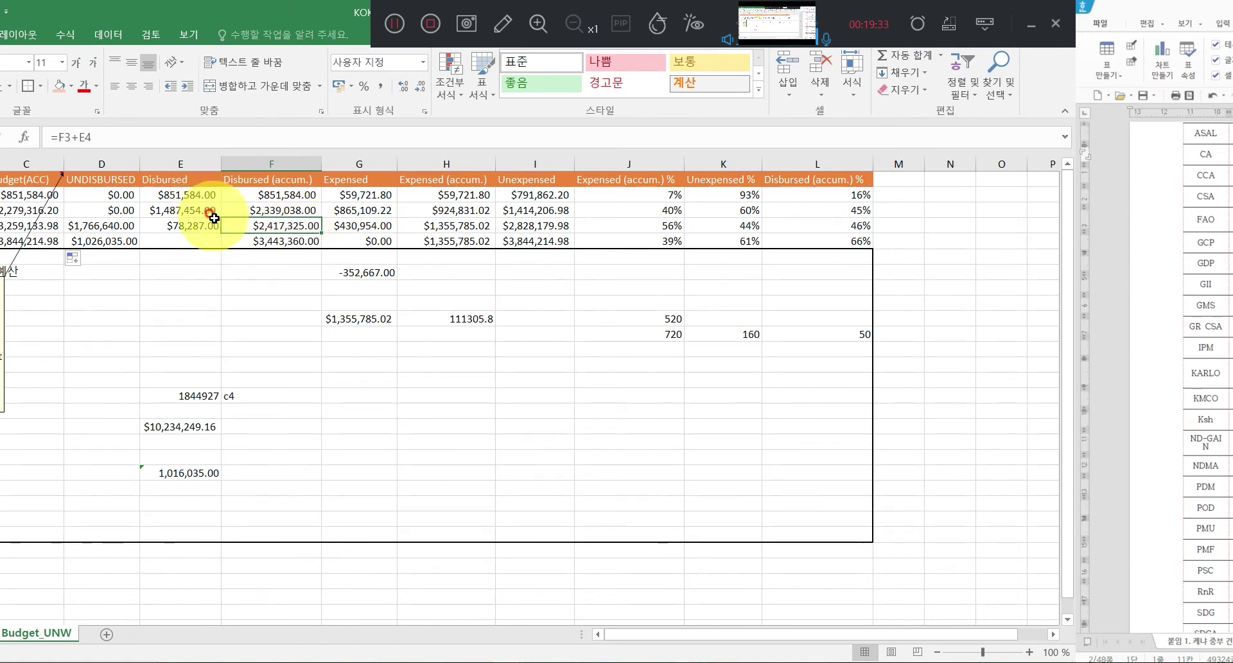
{"action": "left_click", "coordinate": [292, 208]}
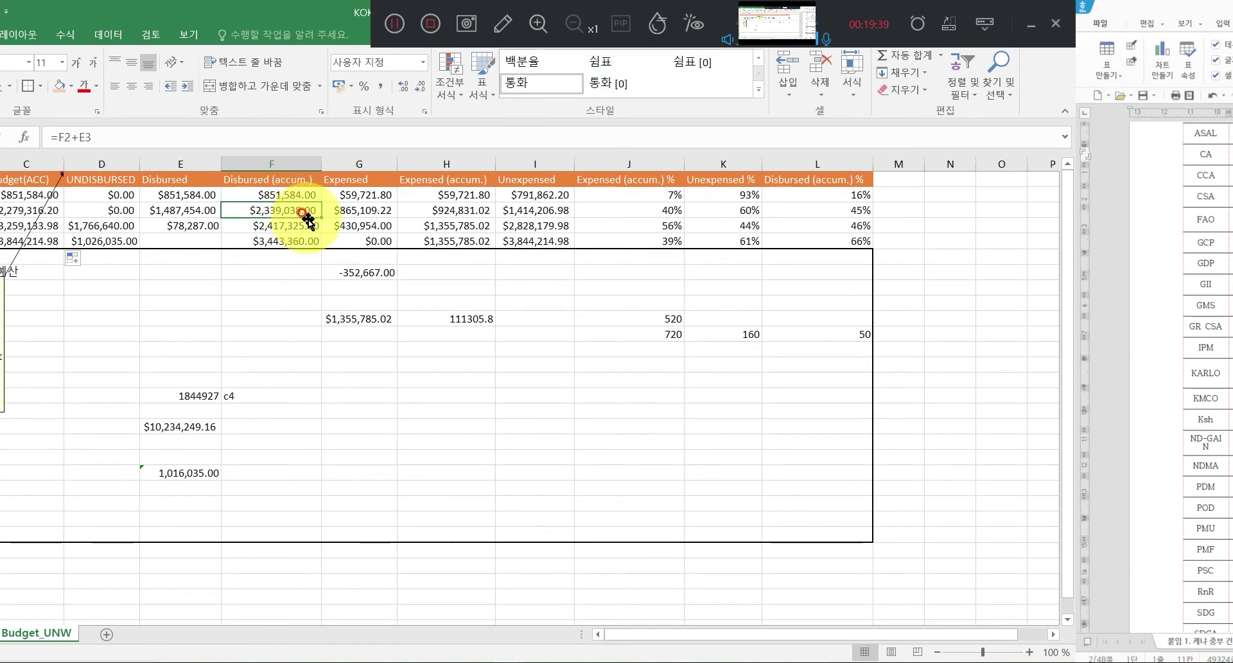
{"action": "left_click", "coordinate": [209, 225]}
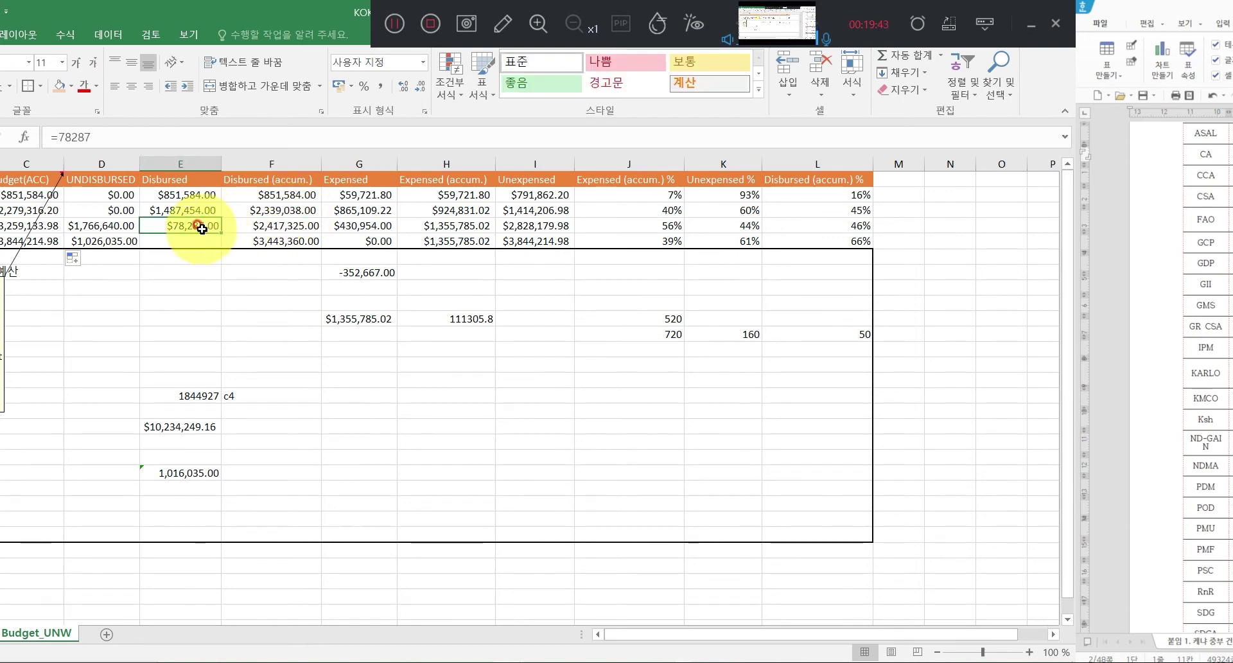
{"action": "left_click", "coordinate": [273, 229]}
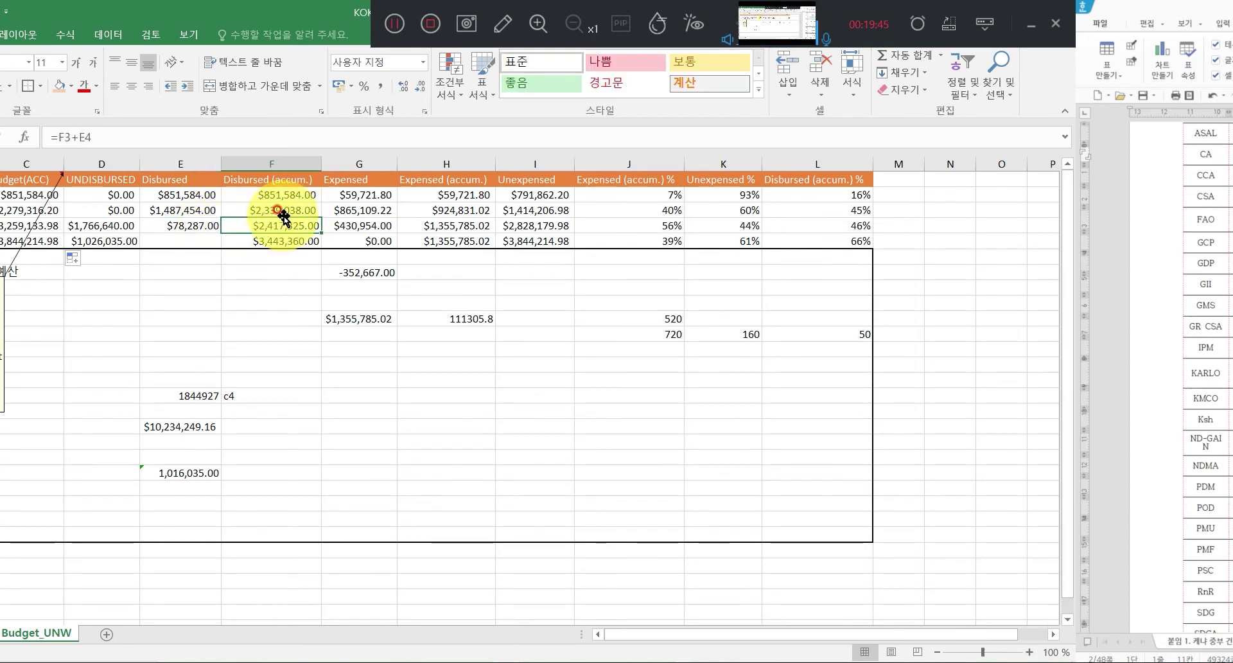
Trace how the 2022 accumulated disbursed amount adds the 2022 disbursed amount to the 2021 accumulated disbursed amount.
{"action": "left_click", "coordinate": [285, 212]}
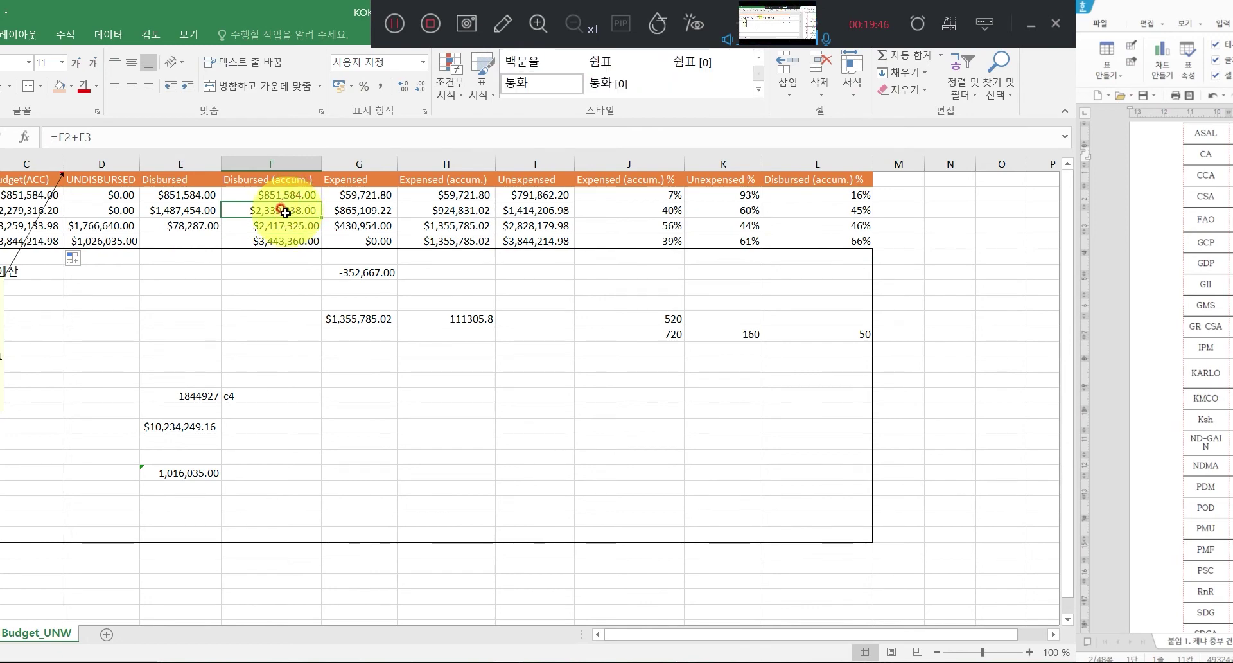
{"action": "left_click", "coordinate": [204, 225]}
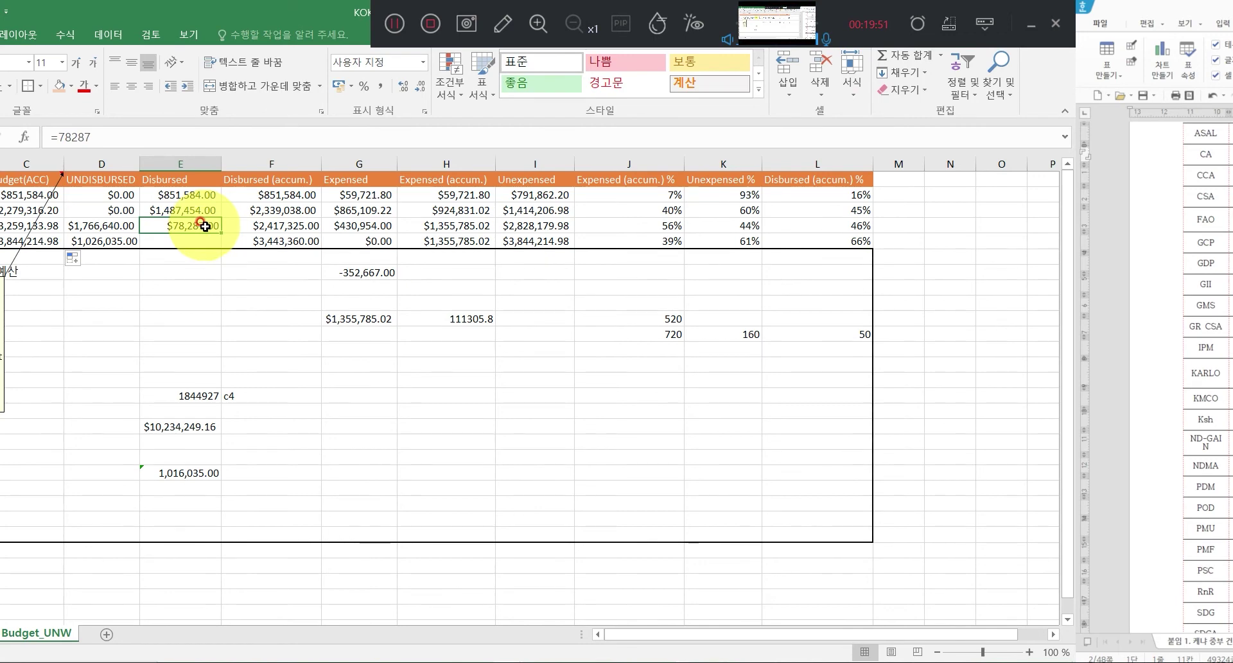
{"action": "left_click", "coordinate": [309, 223]}
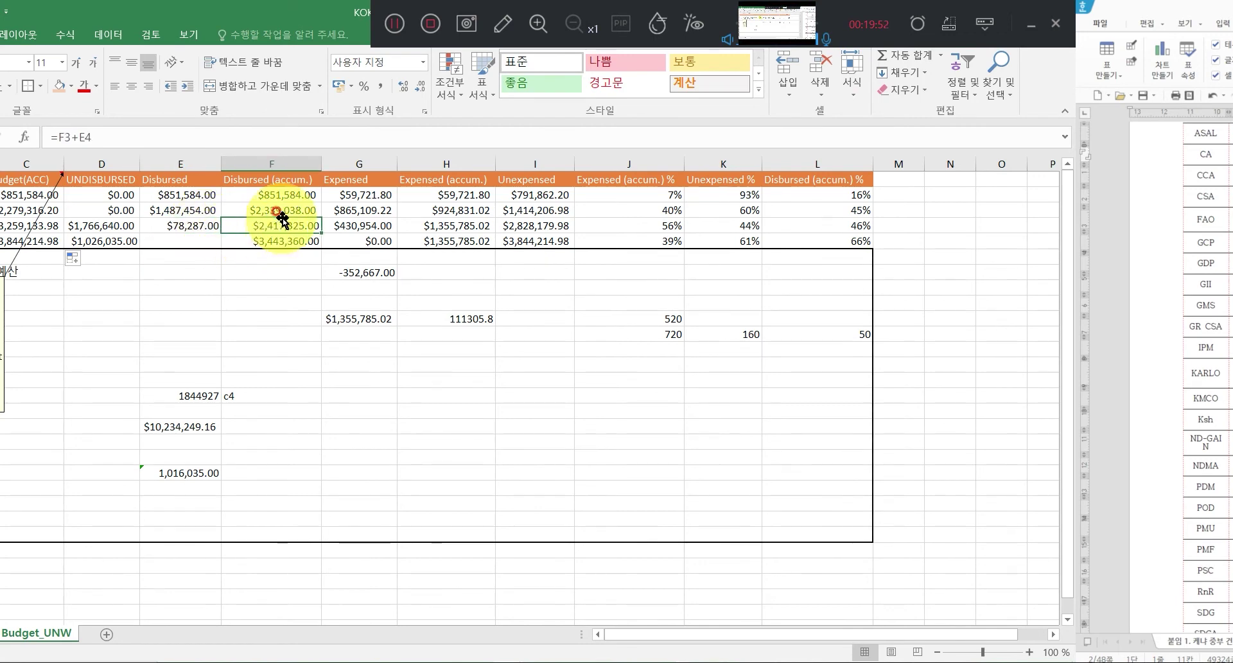
{"action": "left_click", "coordinate": [198, 226]}
{"action": "left_click", "coordinate": [275, 207]}
{"action": "left_click", "coordinate": [217, 226]}
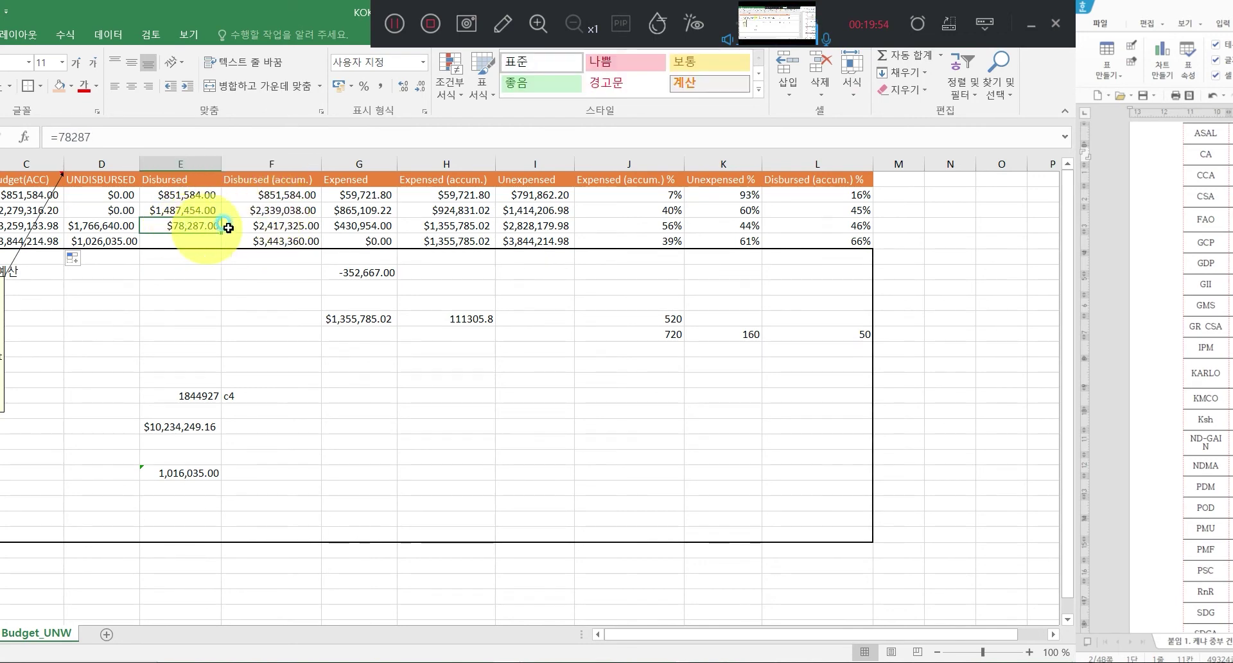
{"action": "left_click", "coordinate": [231, 226]}
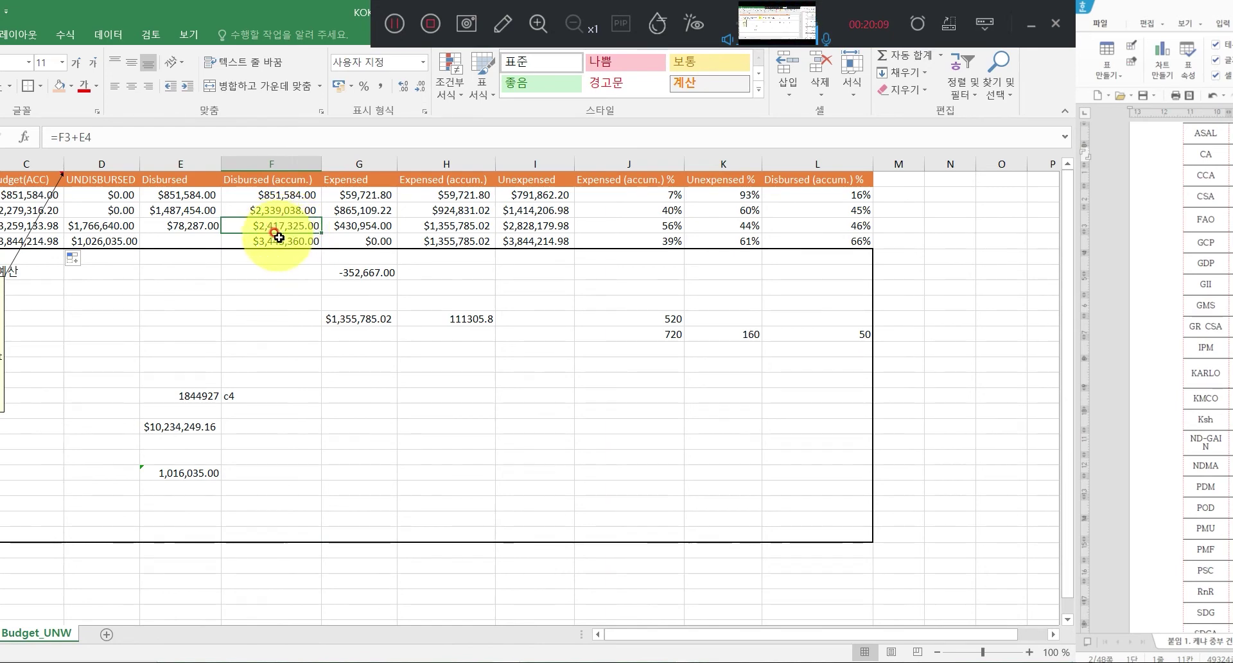
{"action": "left_click", "coordinate": [262, 181]}
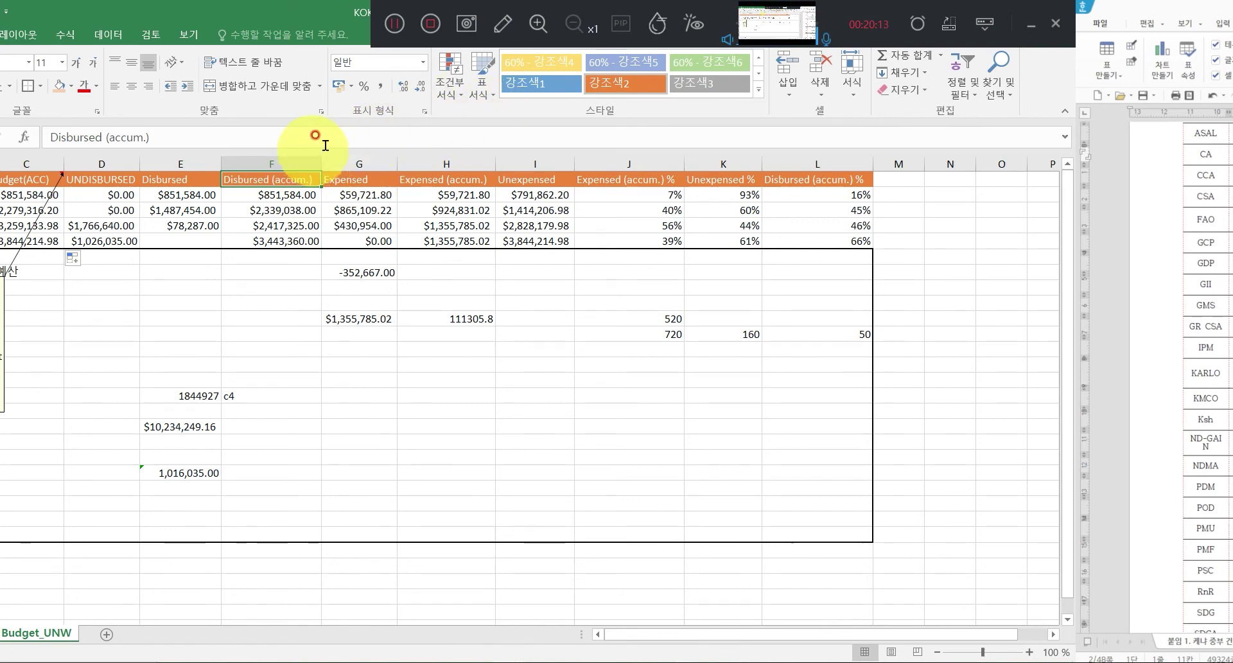
{"action": "left_click", "coordinate": [389, 25]}
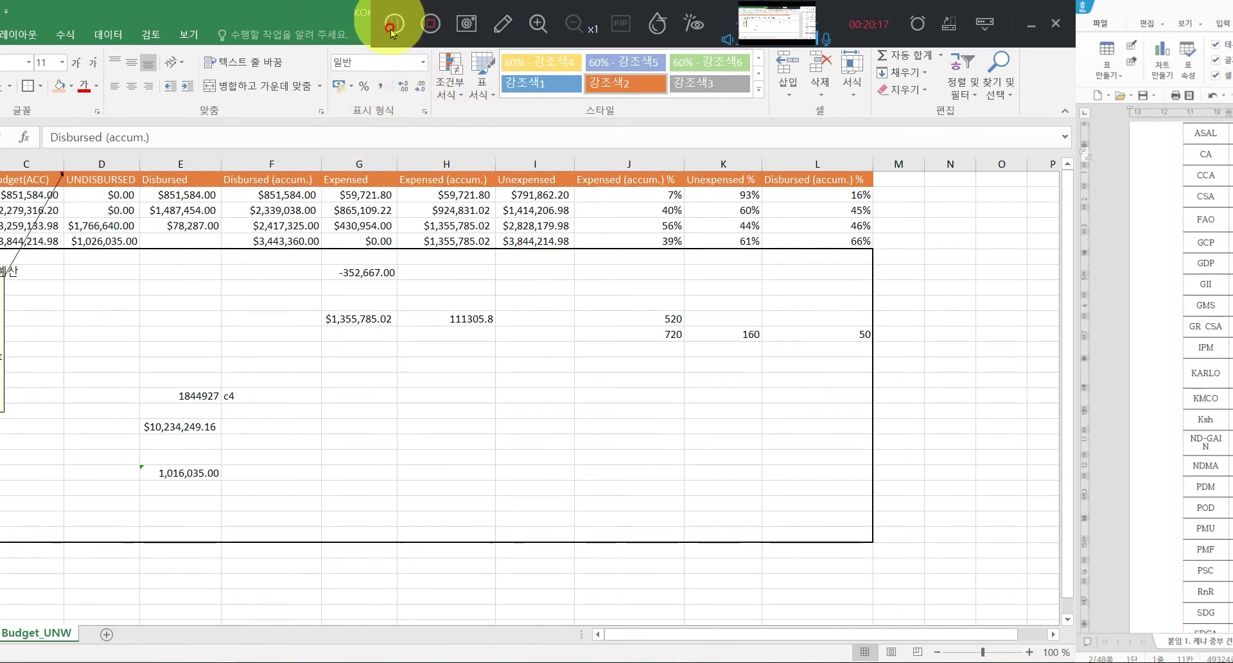
{"action": "left_click", "coordinate": [272, 176]}
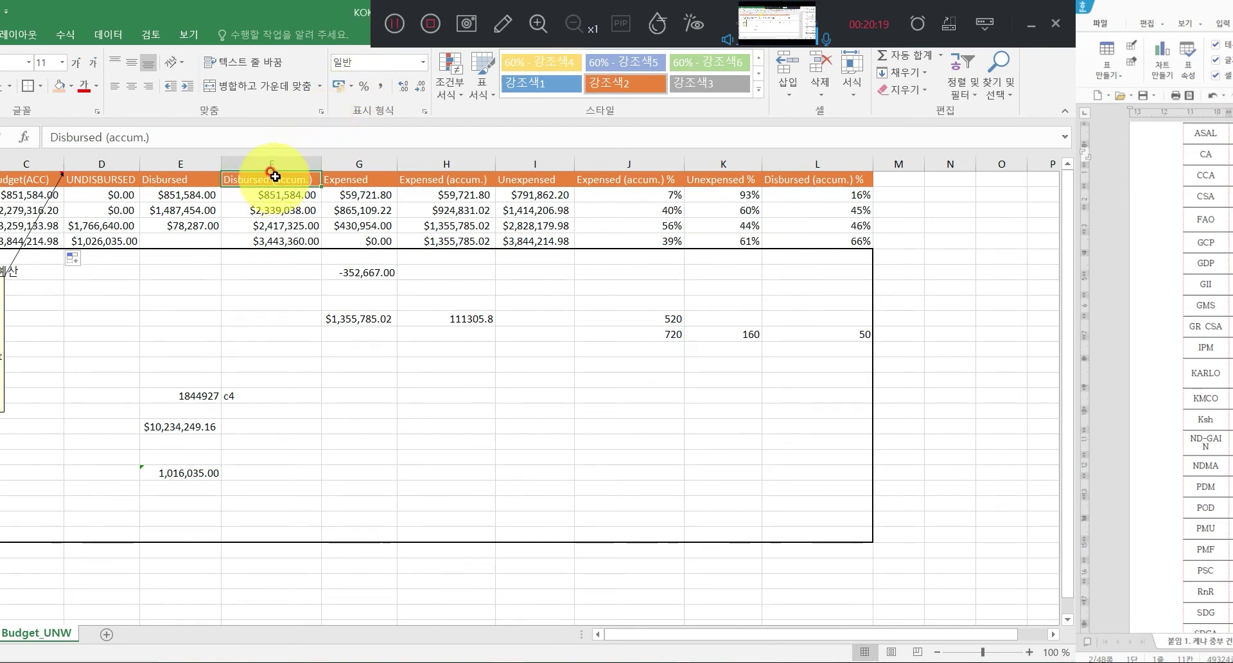
{"action": "left_click", "coordinate": [399, 23]}
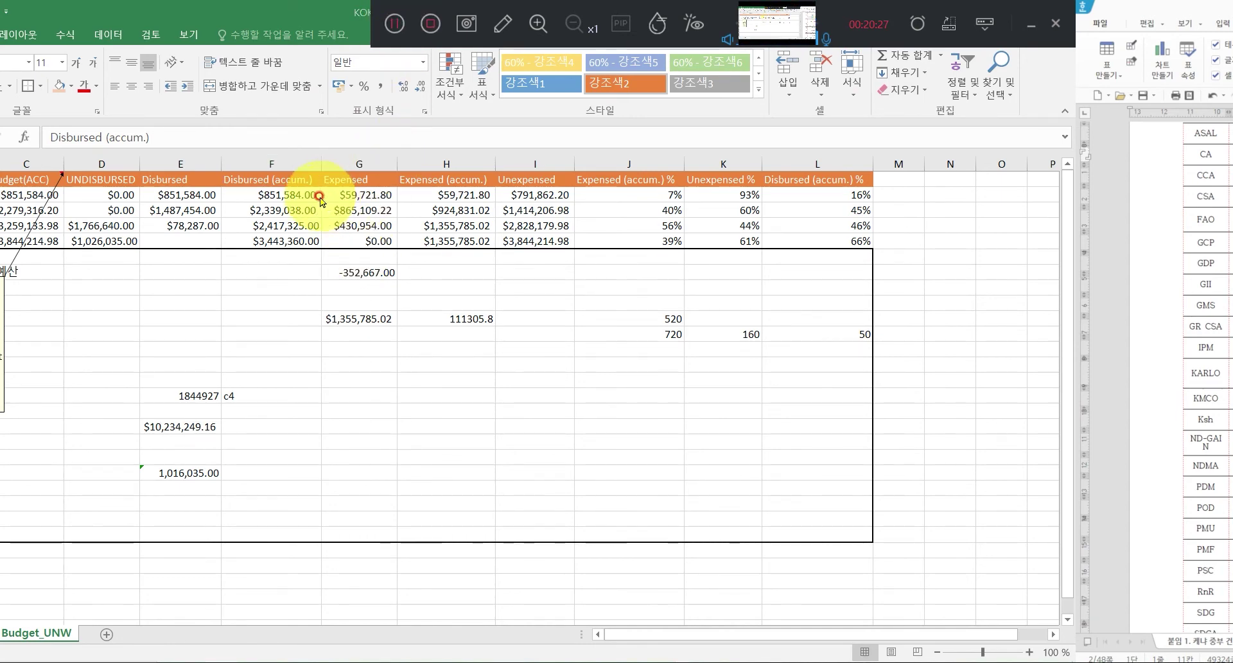
Examine the 2022 expensed amount together with the 2022 accumulated expensed formula and the accumulated budget.
{"action": "left_click", "coordinate": [337, 226]}
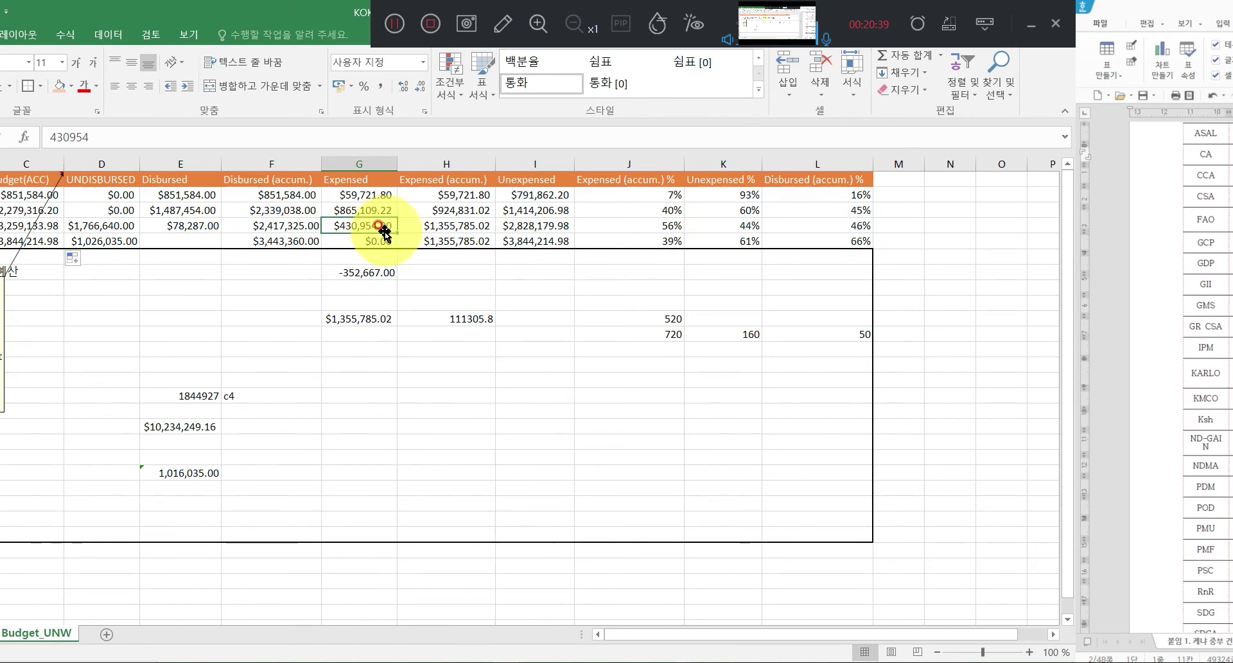
{"action": "key", "text": "Right"}
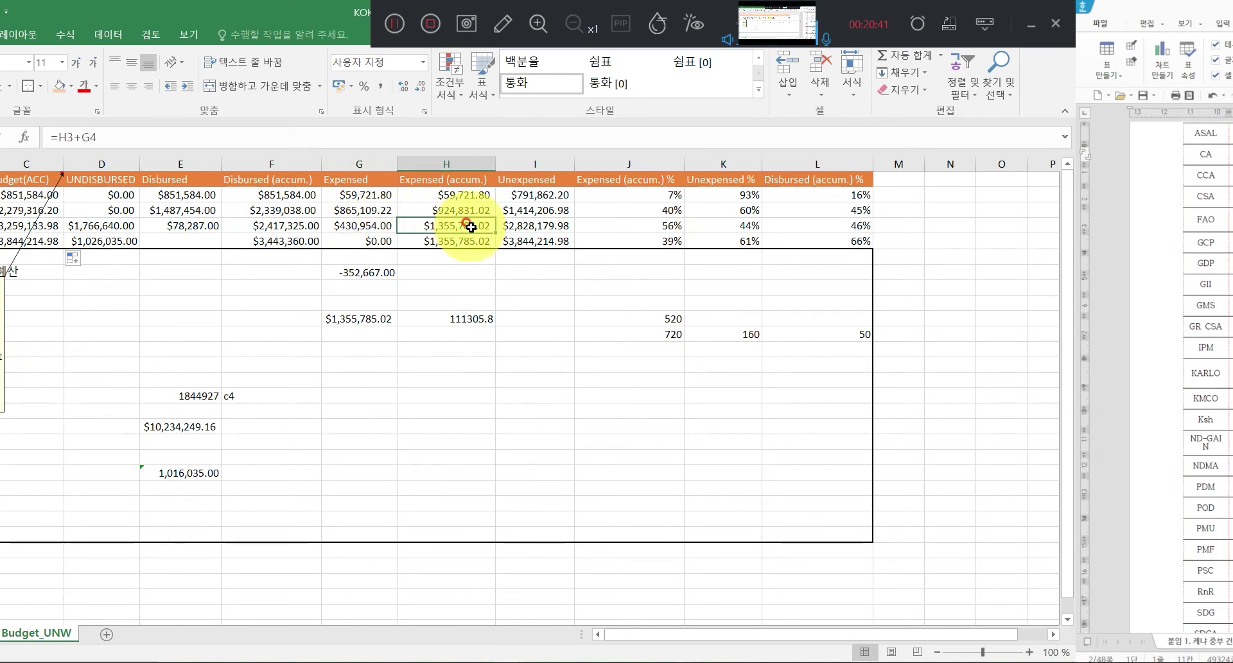
{"action": "left_click", "coordinate": [374, 227]}
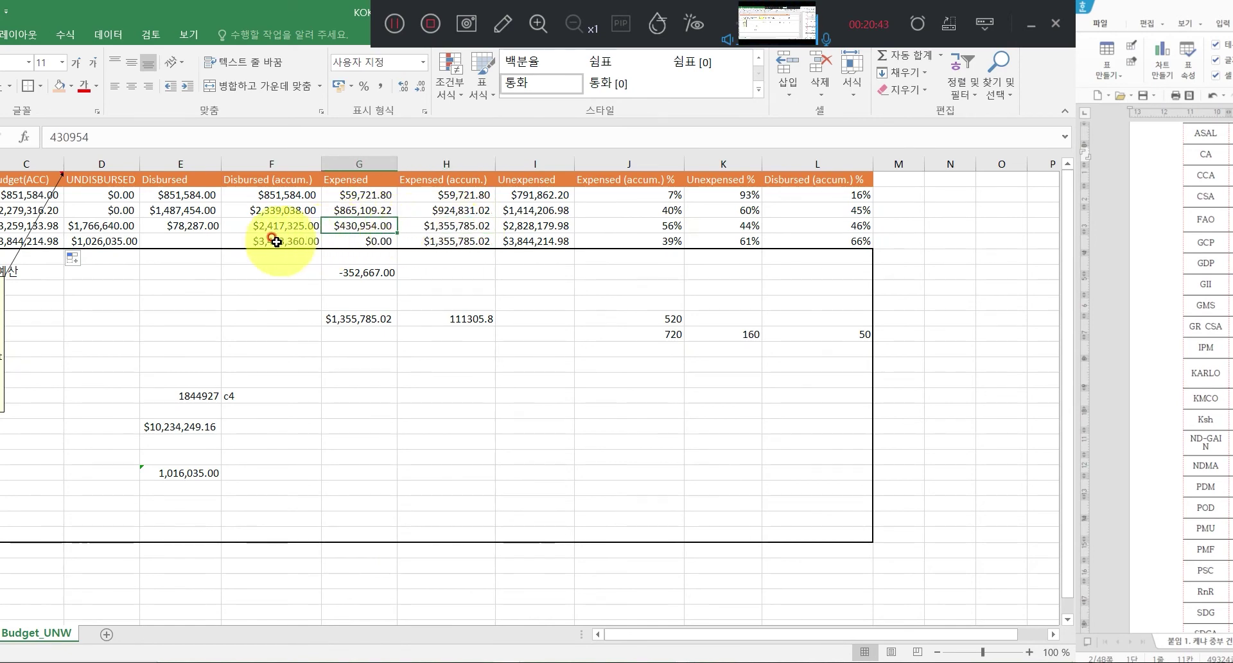
{"action": "left_click", "coordinate": [9, 228]}
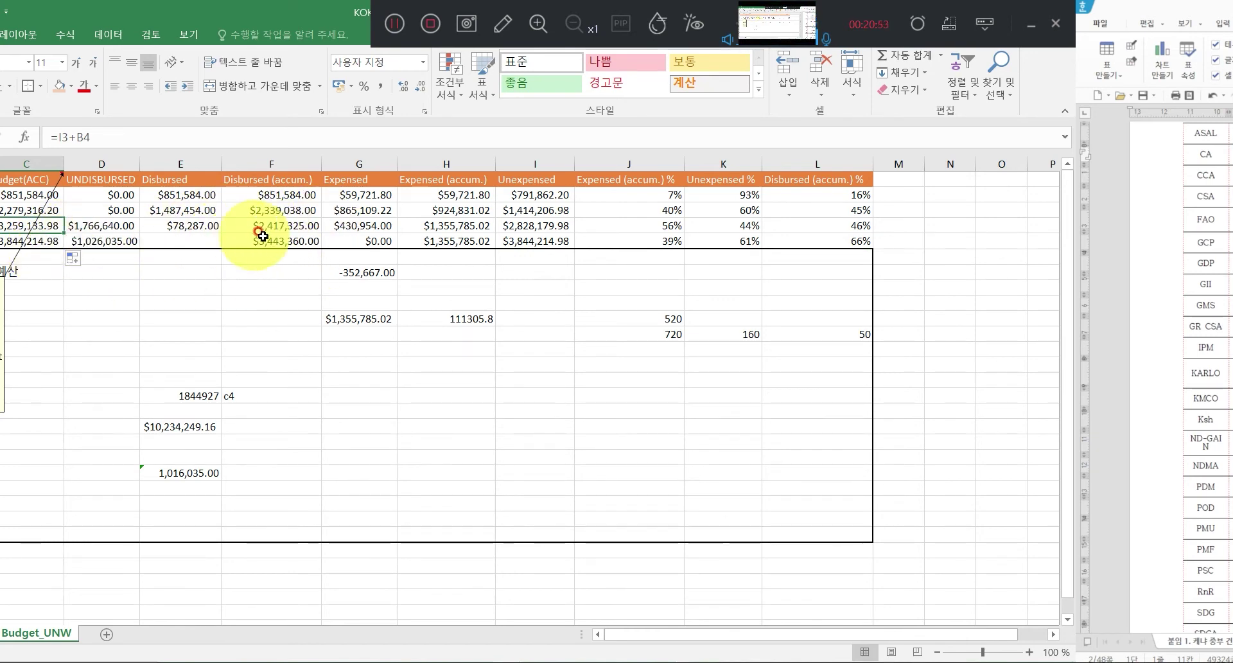
{"action": "left_click", "coordinate": [355, 226]}
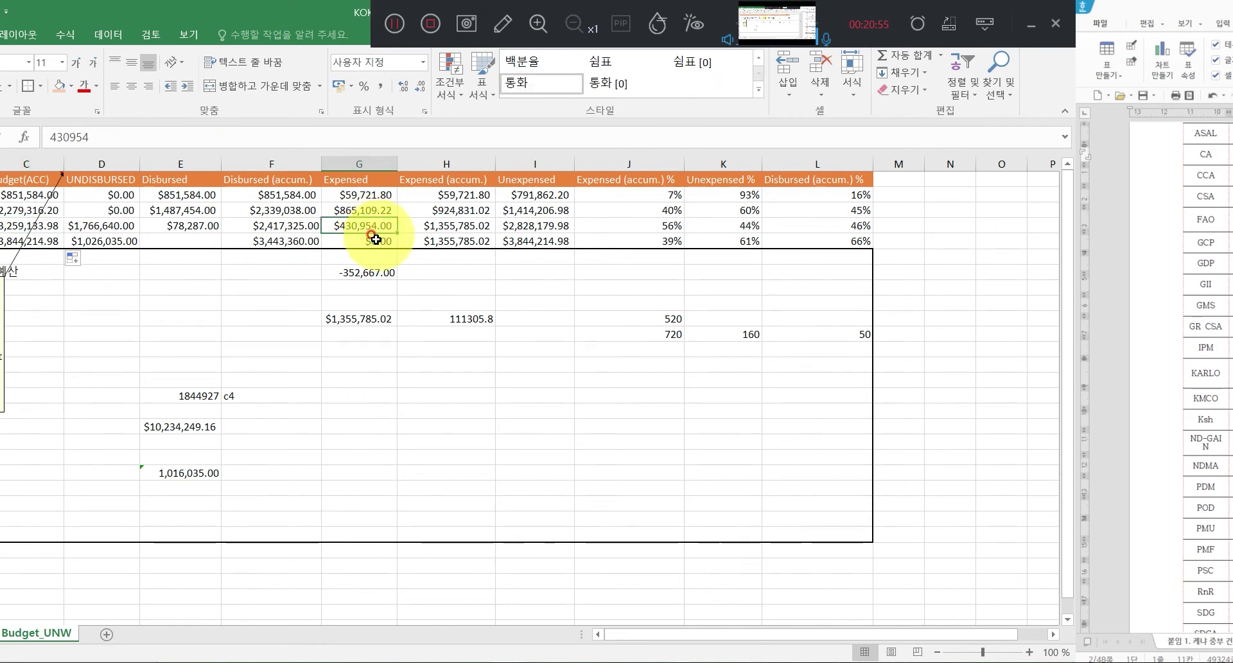
{"action": "left_click", "coordinate": [466, 226]}
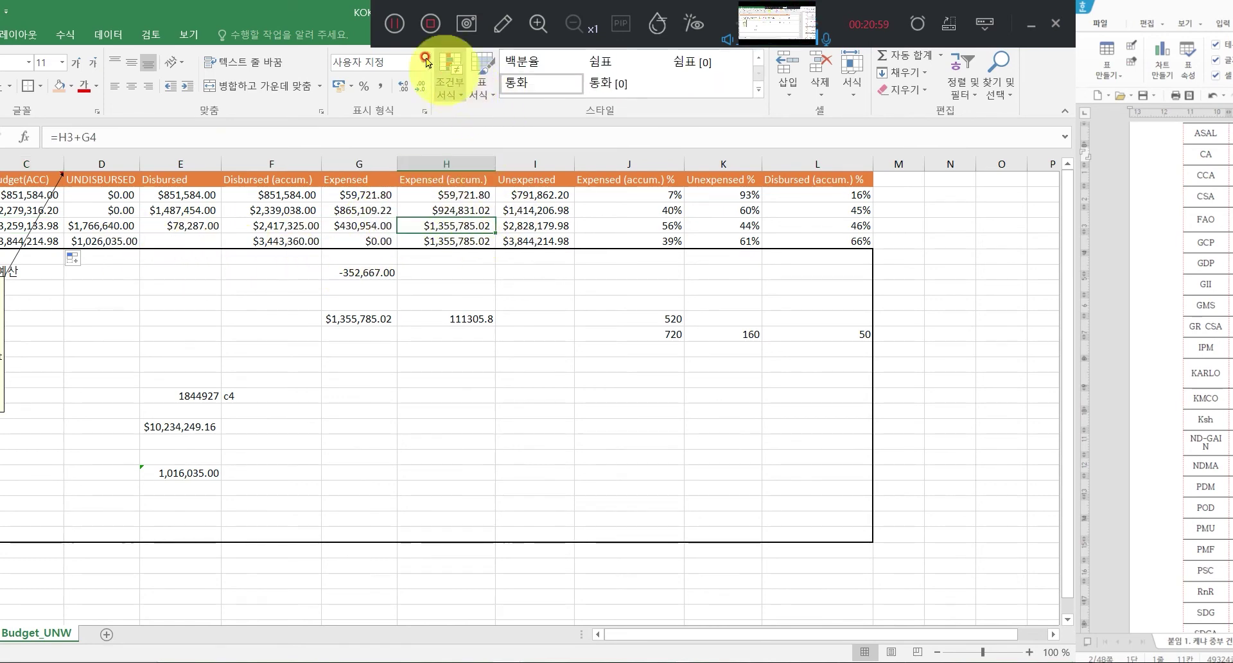
Trace the 2022 unexpensed formula from the 2022 accumulated budget and the 2022 expensed amount.
{"action": "key", "text": "Right"}
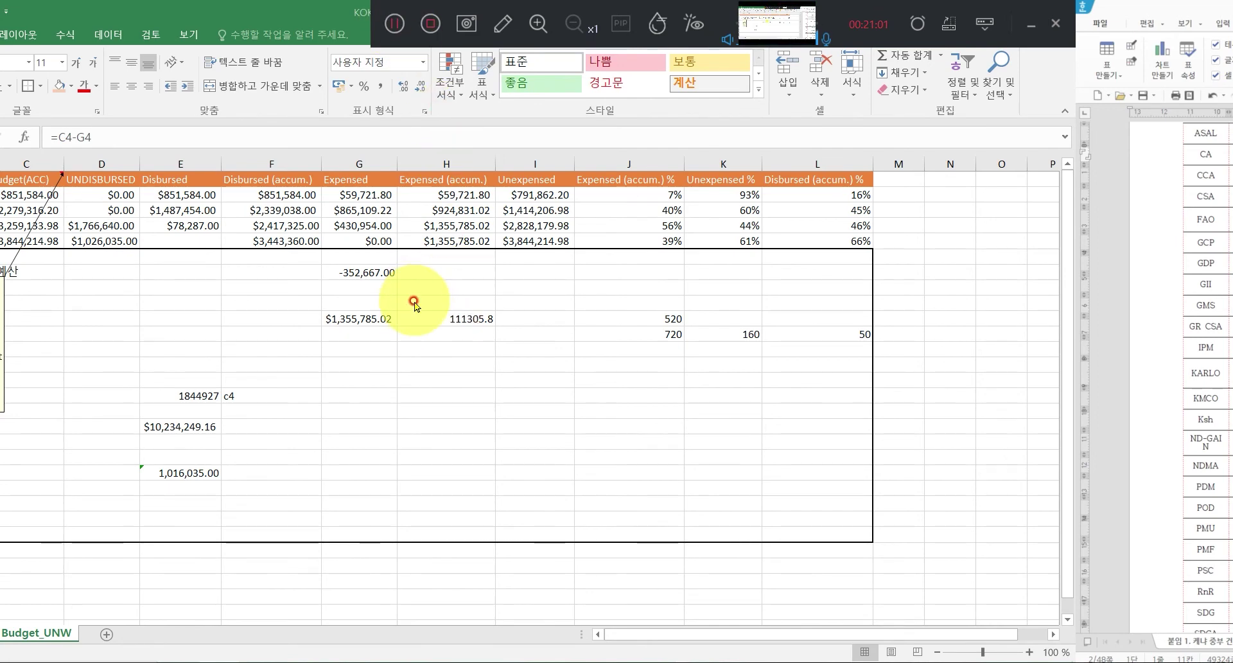
{"action": "left_click", "coordinate": [507, 221]}
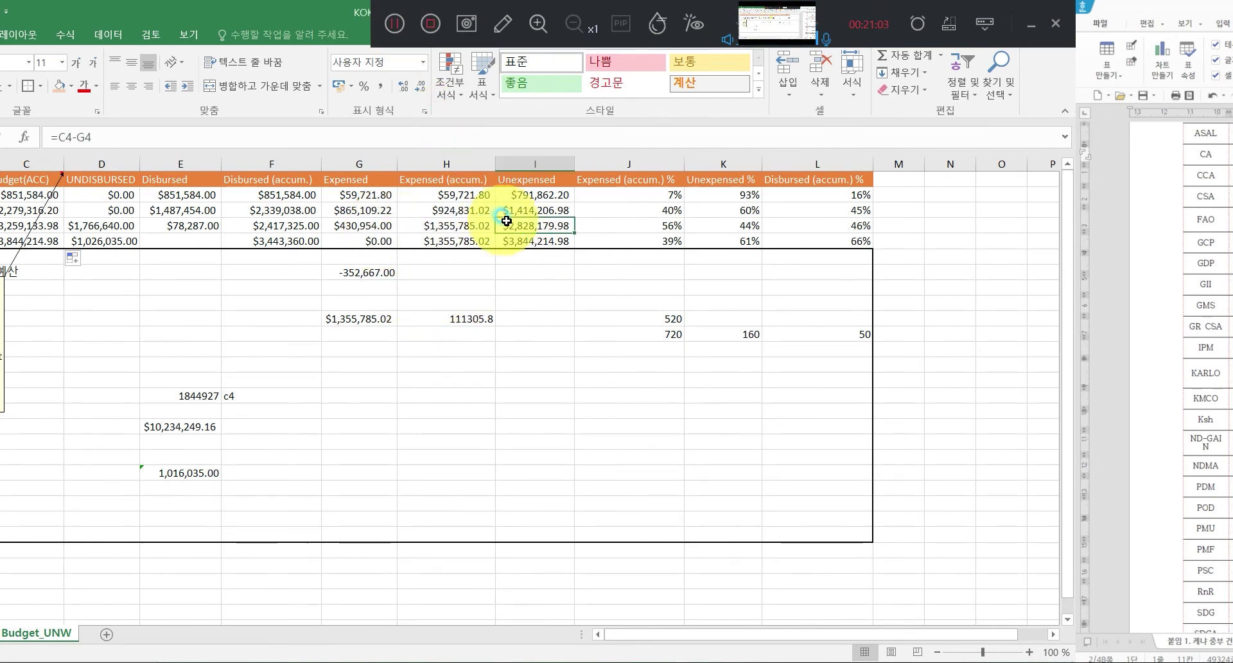
{"action": "left_click", "coordinate": [54, 226]}
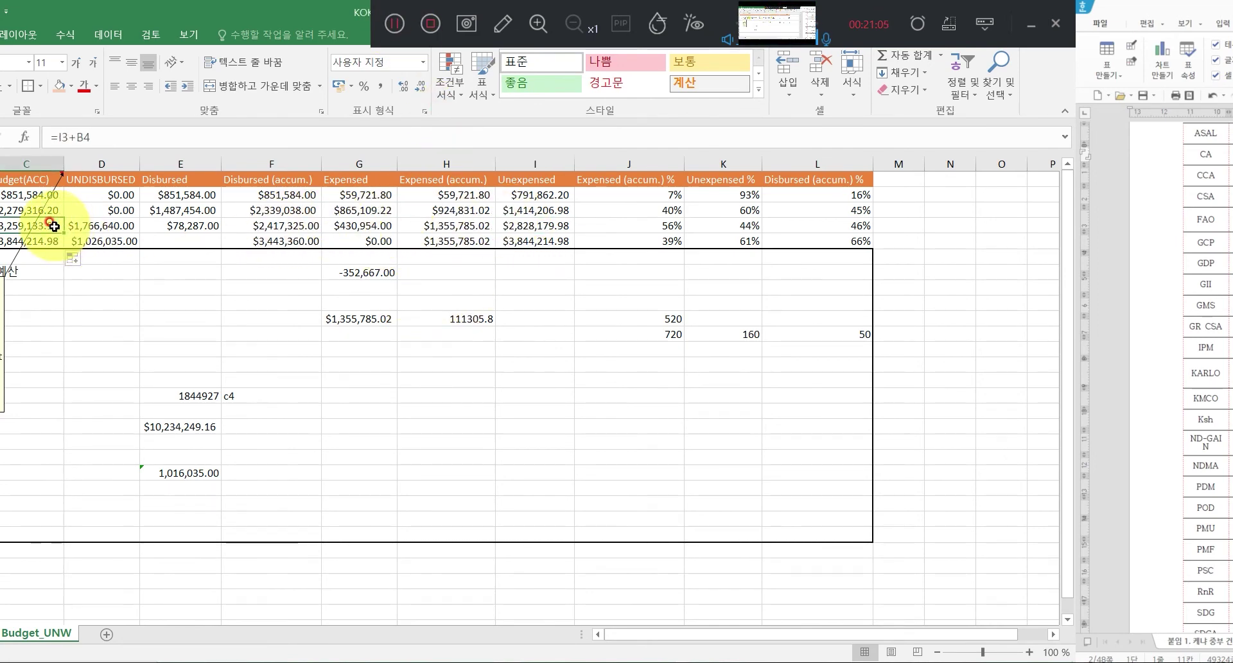
{"action": "left_click", "coordinate": [384, 226]}
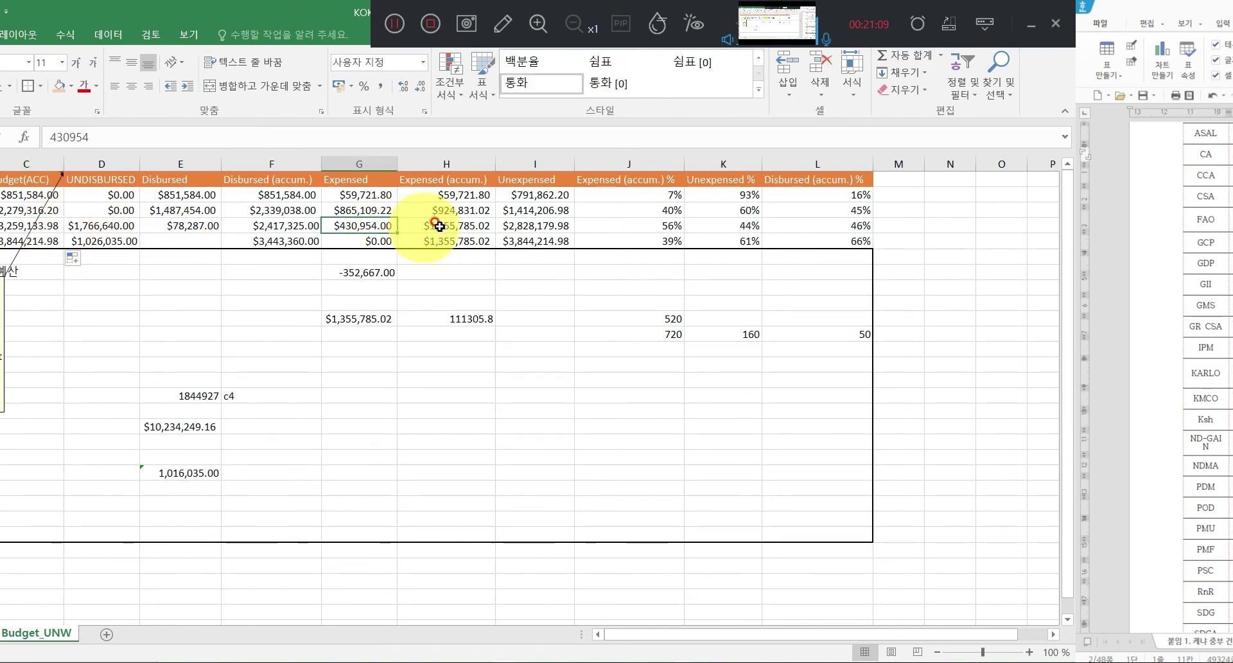
{"action": "left_click", "coordinate": [551, 226]}
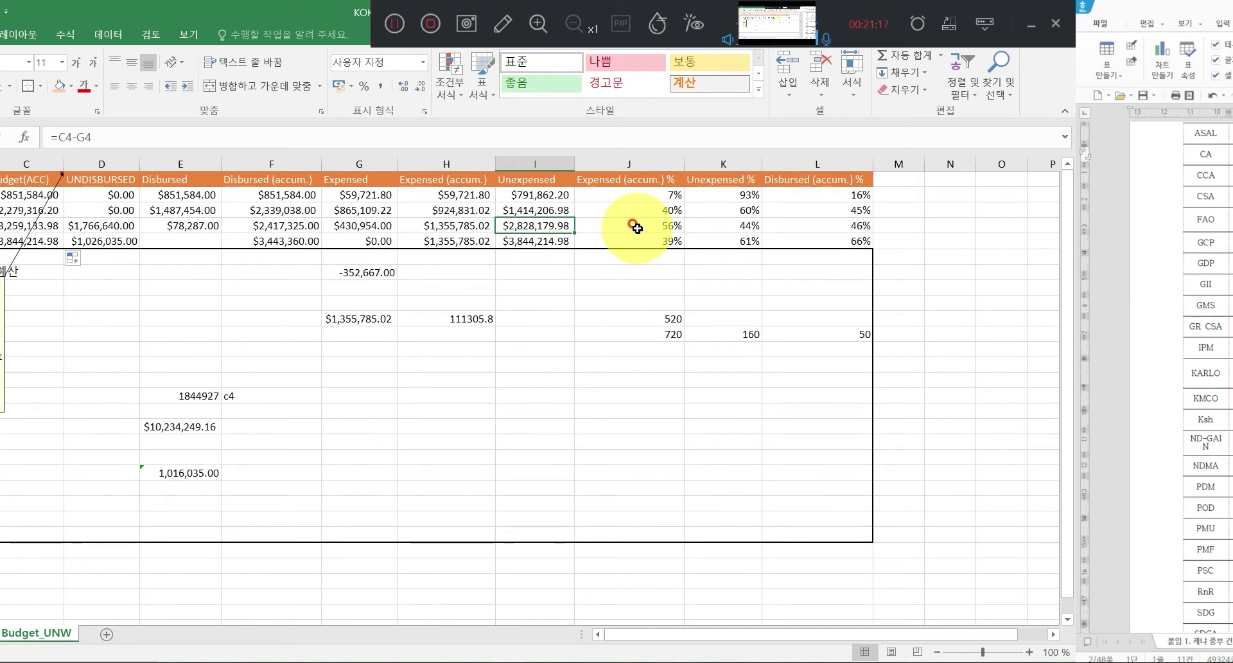
{"action": "left_click", "coordinate": [395, 23]}
Sum the 2020 to 2022 expensed amounts by selecting them and compare the total with the 2022 accumulated expensed amount.
{"action": "left_click", "coordinate": [458, 220]}
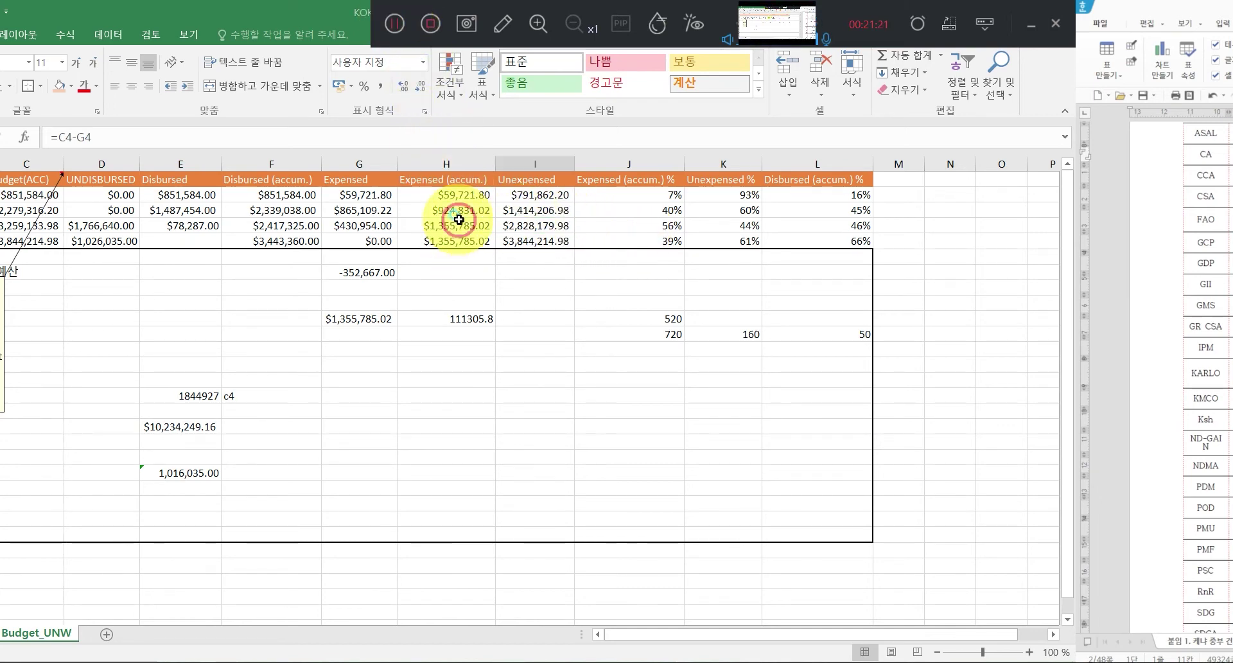
{"action": "left_click", "coordinate": [459, 220]}
{"action": "left_click", "coordinate": [459, 220]}
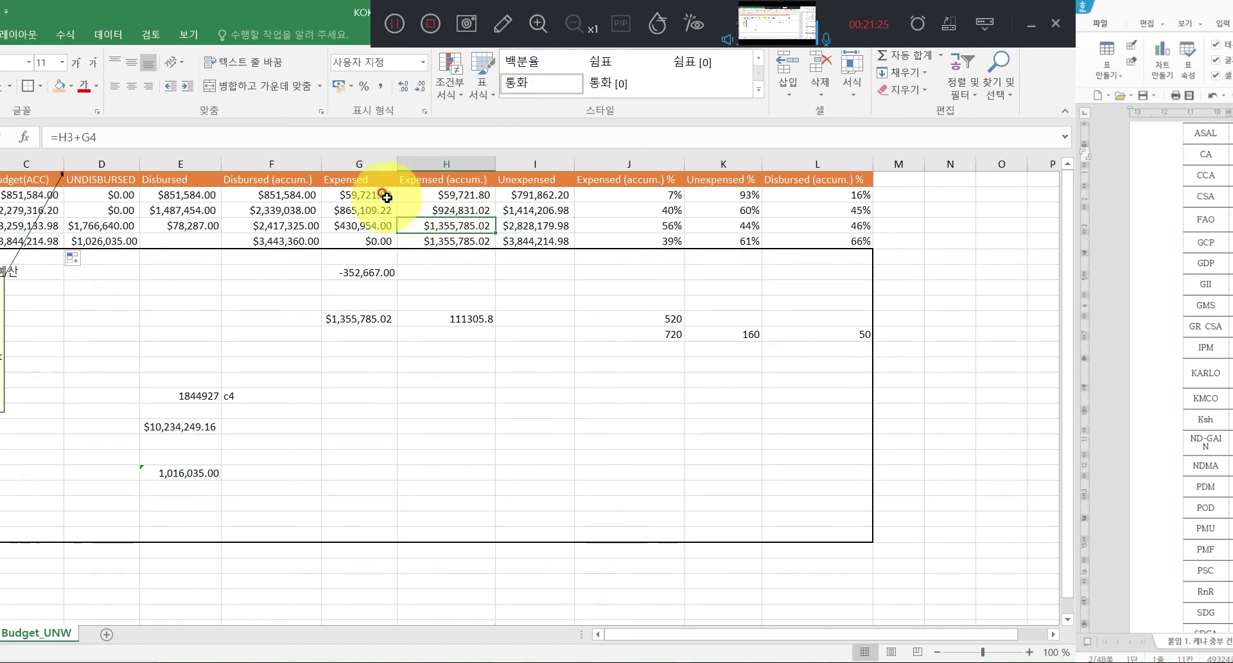
{"action": "left_click_drag", "start_coordinate": [388, 194], "coordinate": [392, 219]}
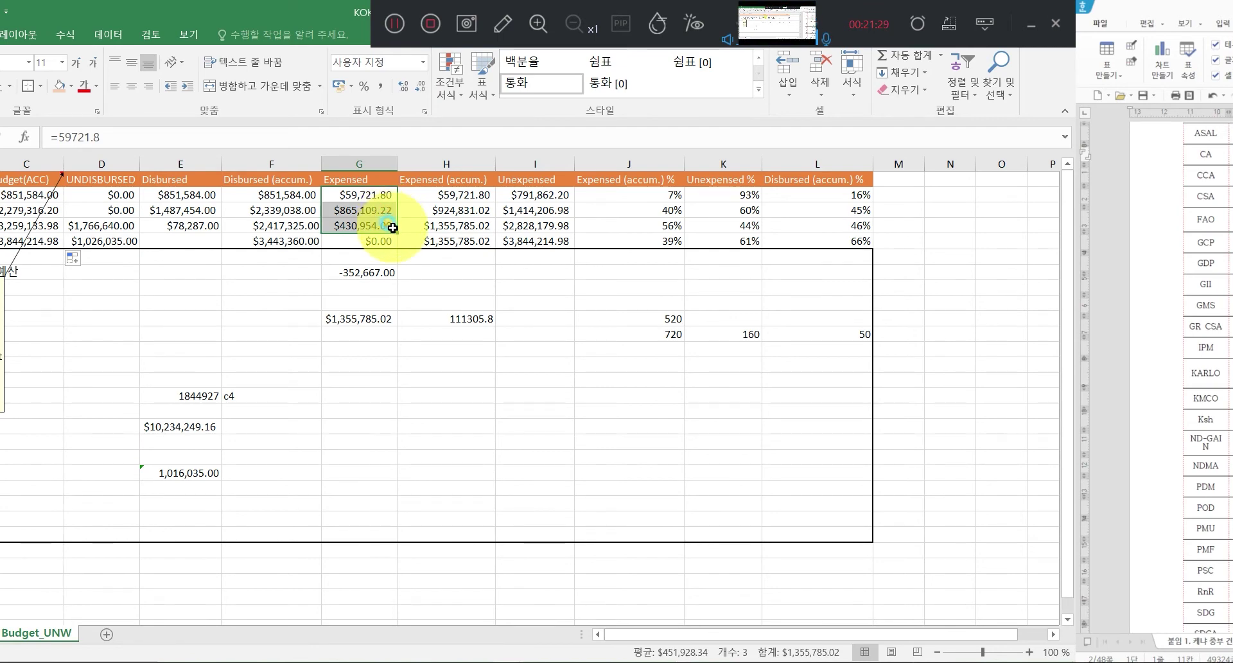
{"action": "mouse_move", "coordinate": [392, 227]}
{"action": "left_mouse_down"}
{"action": "mouse_move", "coordinate": [392, 201]}
{"action": "mouse_move", "coordinate": [392, 228]}
{"action": "left_mouse_up"}
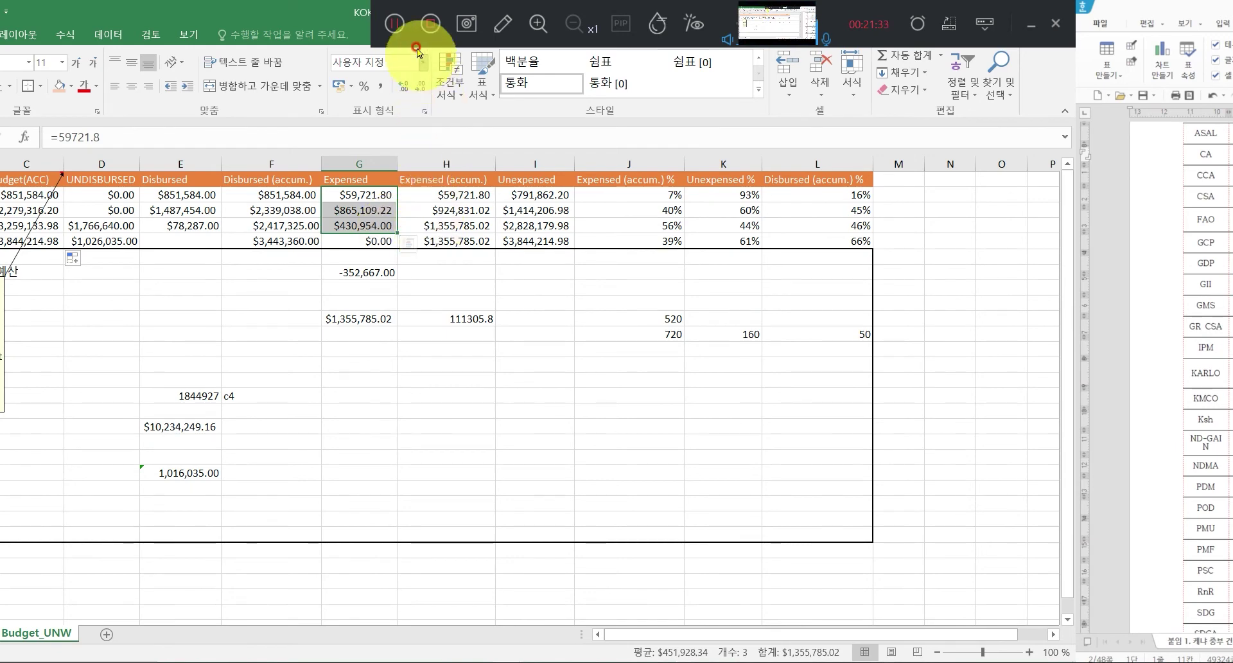
{"action": "left_click", "coordinate": [473, 227]}
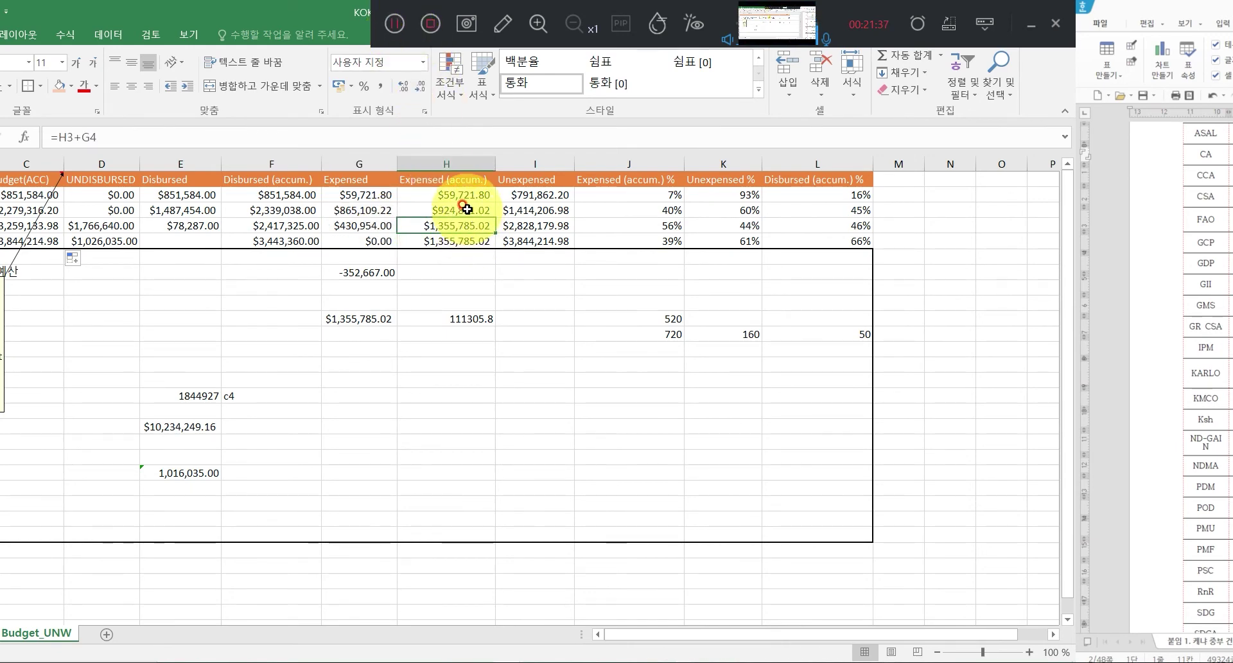
Trace the 2022 accumulated expensed amount from the 2021 accumulated expensed amount and the 2022 expensed amount.
{"action": "left_click", "coordinate": [467, 210]}
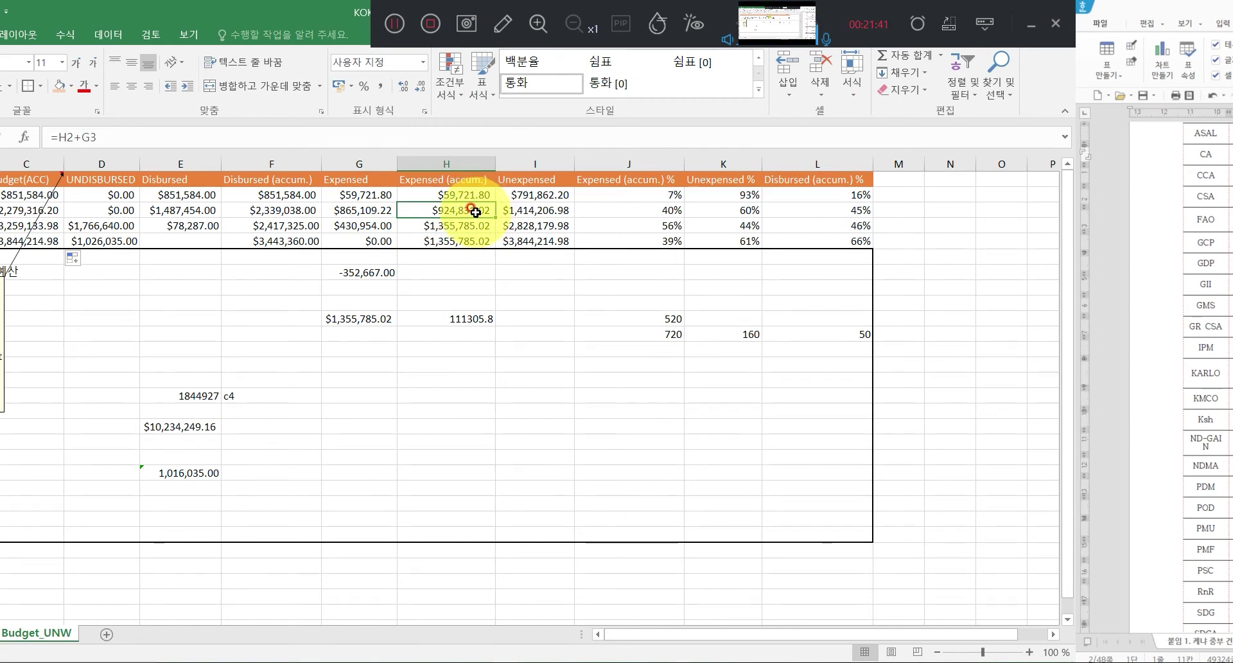
{"action": "left_click", "coordinate": [472, 223]}
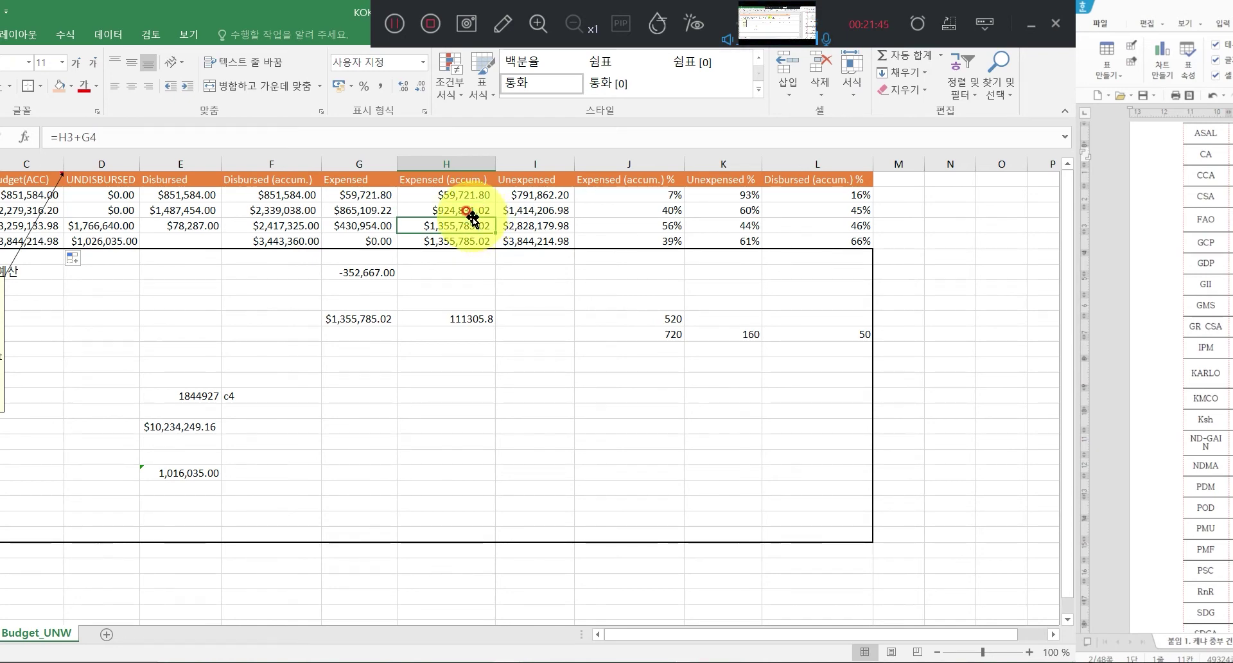
{"action": "left_click", "coordinate": [376, 224]}
{"action": "left_click", "coordinate": [445, 212]}
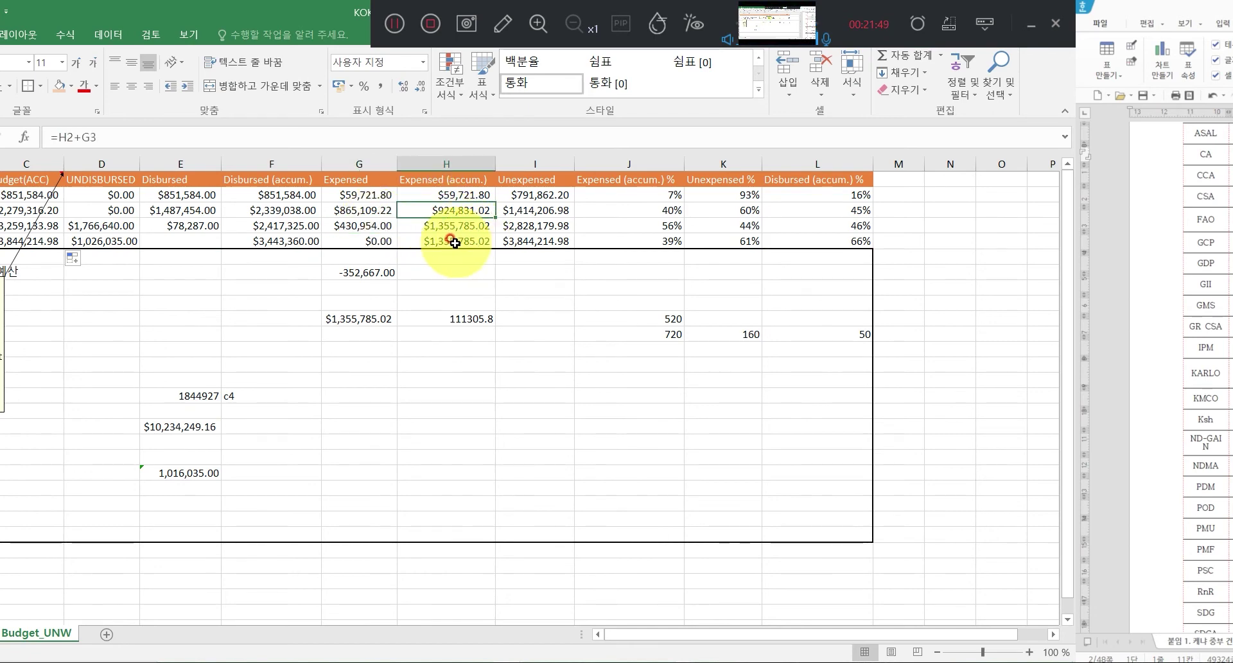
{"action": "left_click", "coordinate": [375, 224]}
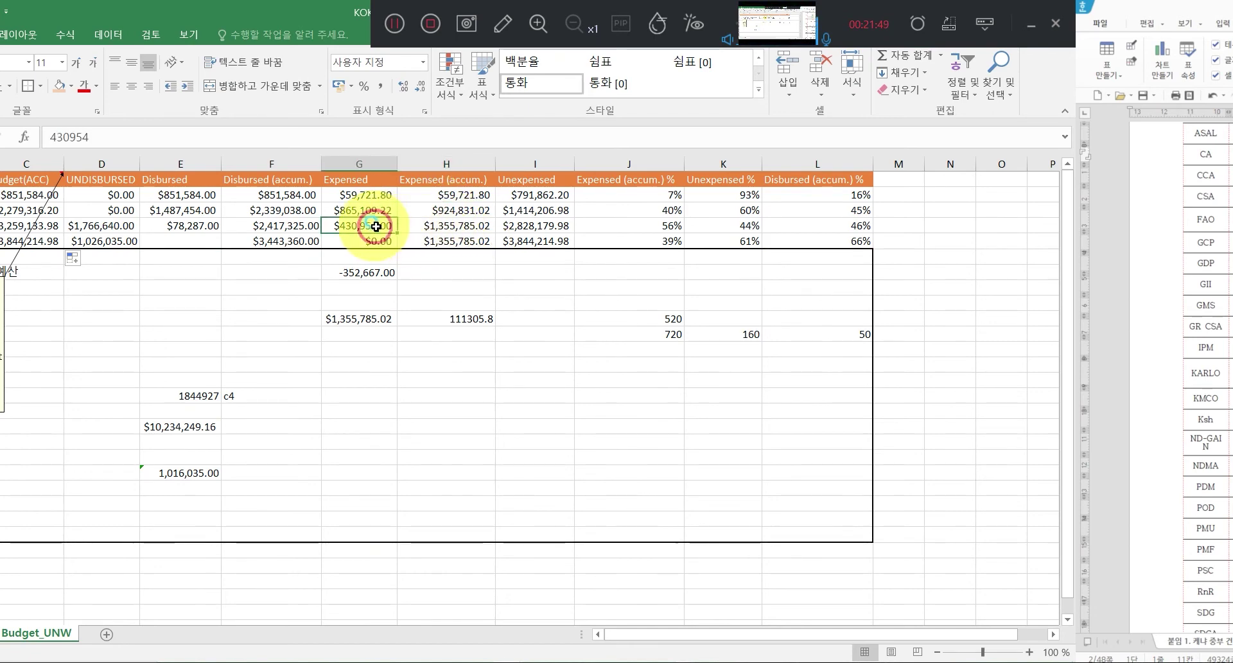
{"action": "left_click", "coordinate": [448, 228]}
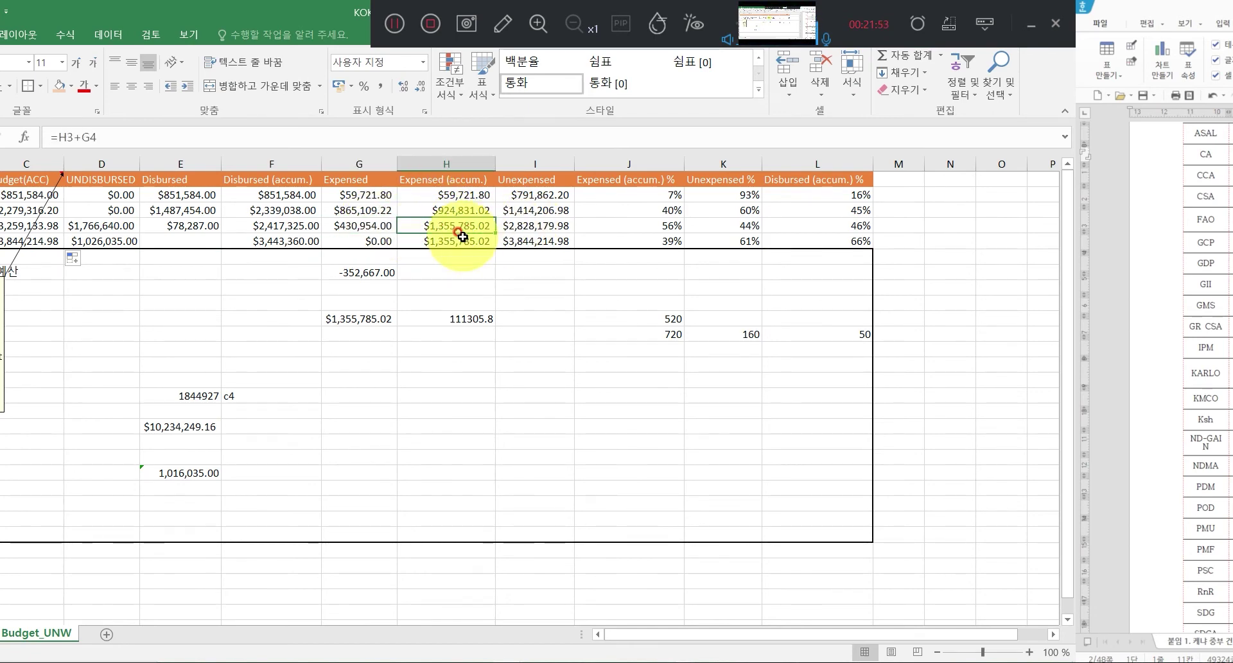
{"action": "left_click", "coordinate": [395, 24]}
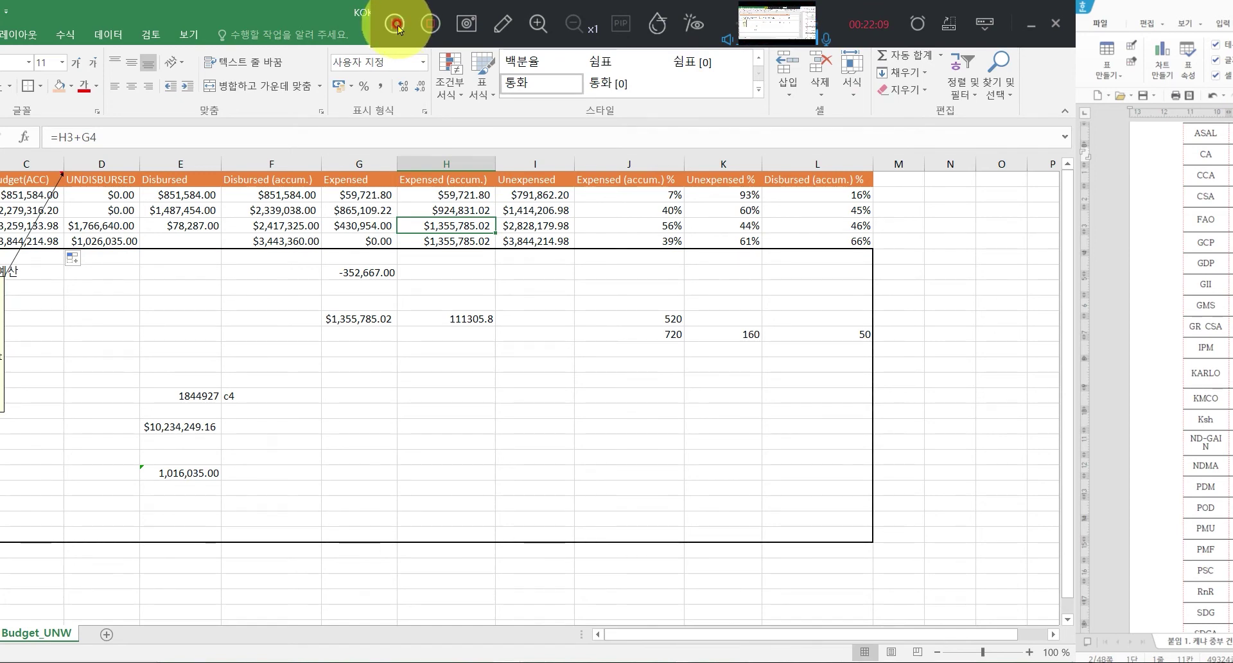
{"action": "left_click", "coordinate": [397, 25]}
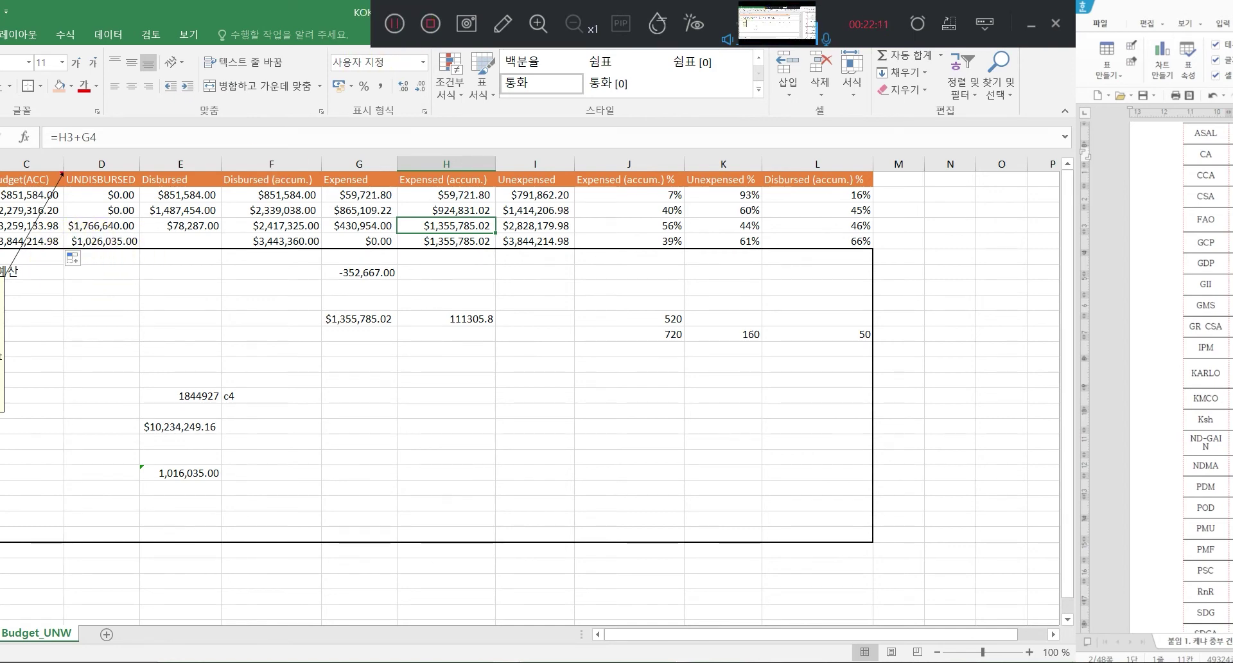
Compare the yearly budget in the row below 2022 with the 2022 disbursed amount.
{"action": "left_click", "coordinate": [180, 472]}
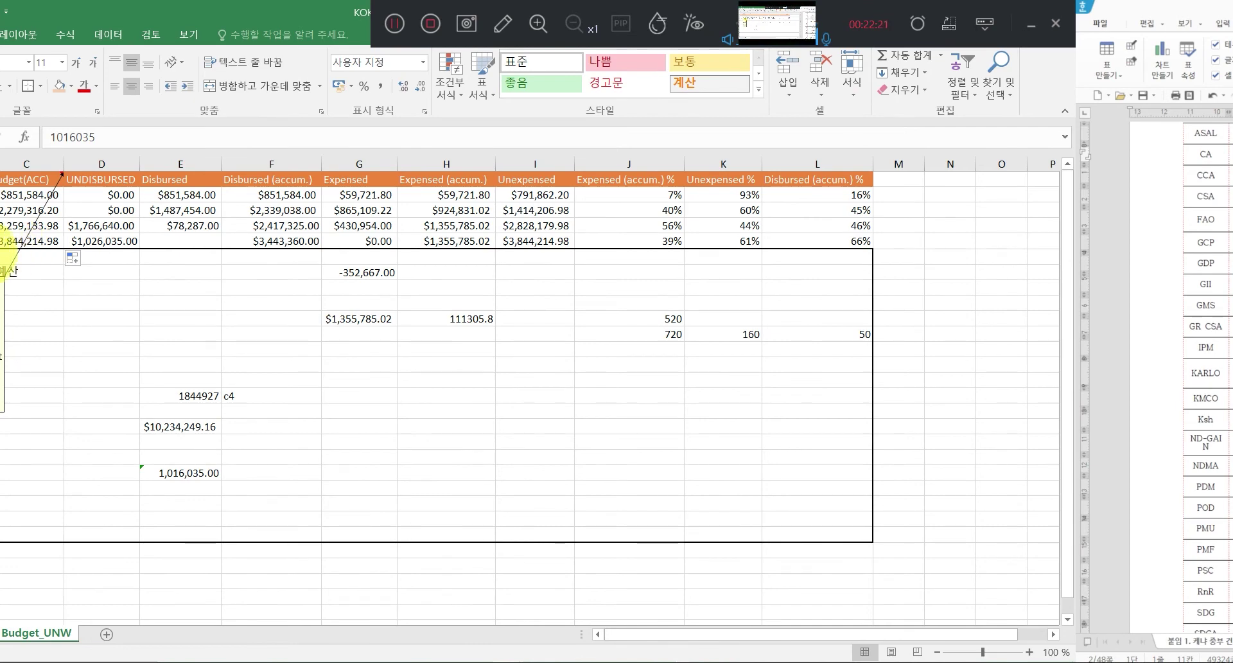
{"action": "left_click", "coordinate": [182, 226]}
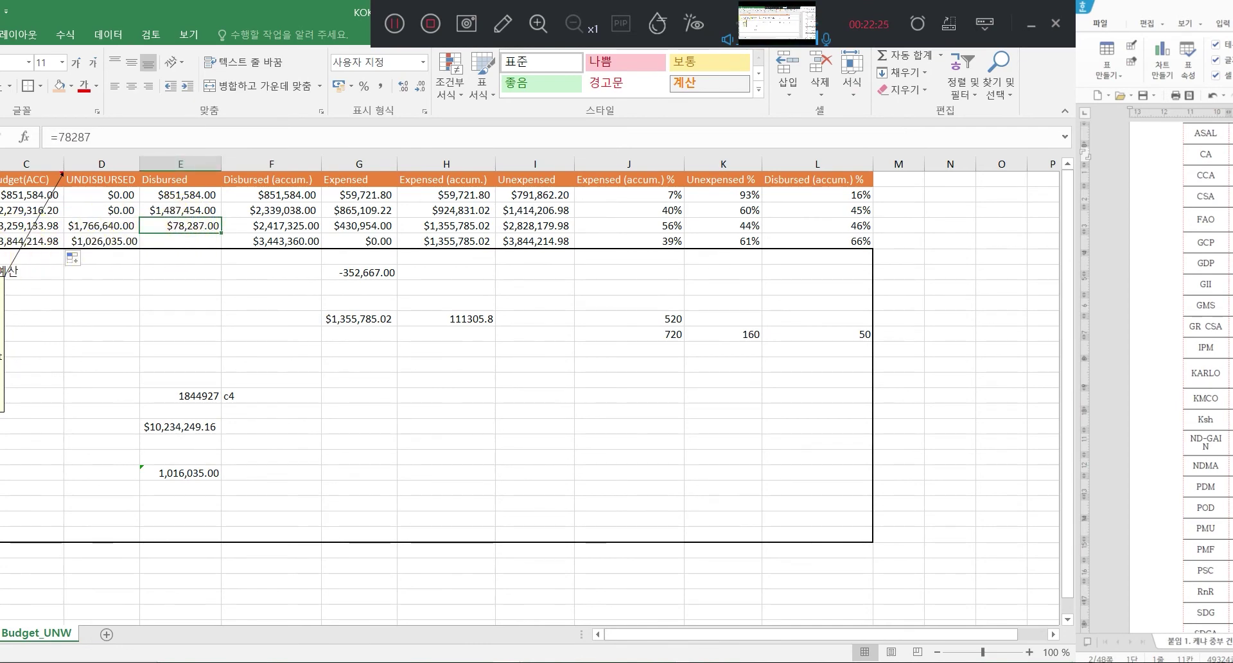
{"action": "left_click", "coordinate": [1, 226]}
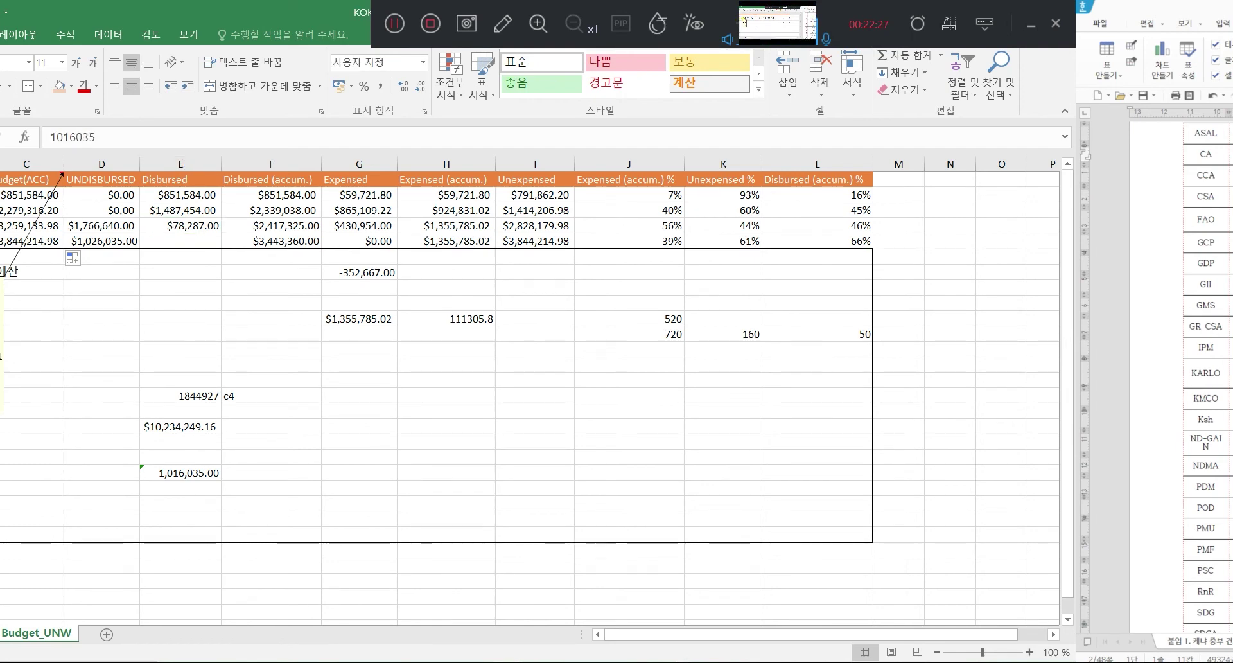
Compare the 2022 and 2023 undisbursed amounts with the 2022 accumulated disbursed formula, then select the whole 2023 row.
{"action": "left_click", "coordinate": [88, 241]}
{"action": "left_click", "coordinate": [113, 225]}
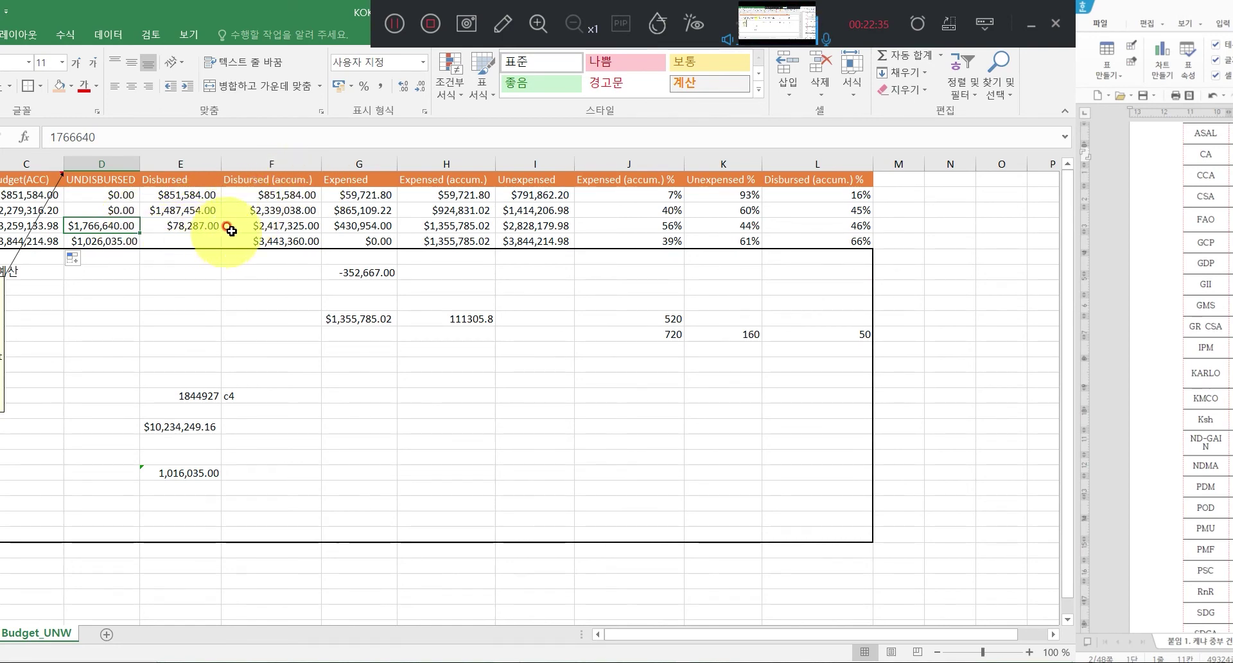
{"action": "left_click", "coordinate": [257, 226]}
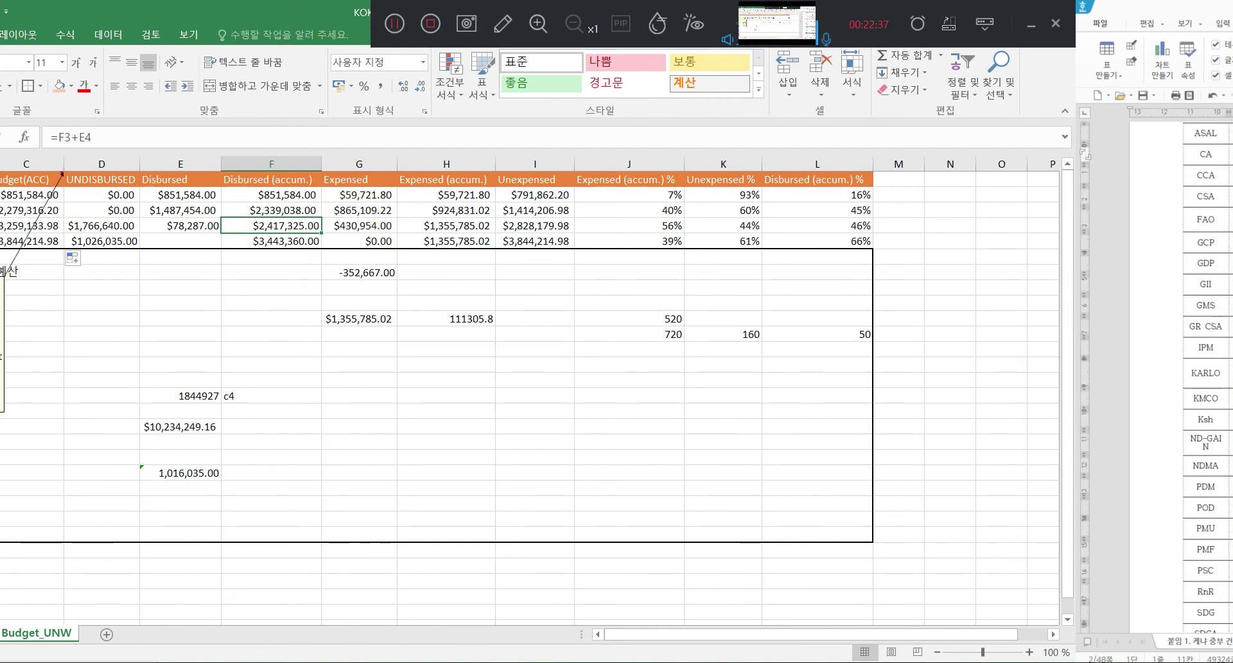
{"action": "left_click", "coordinate": [0, 241]}
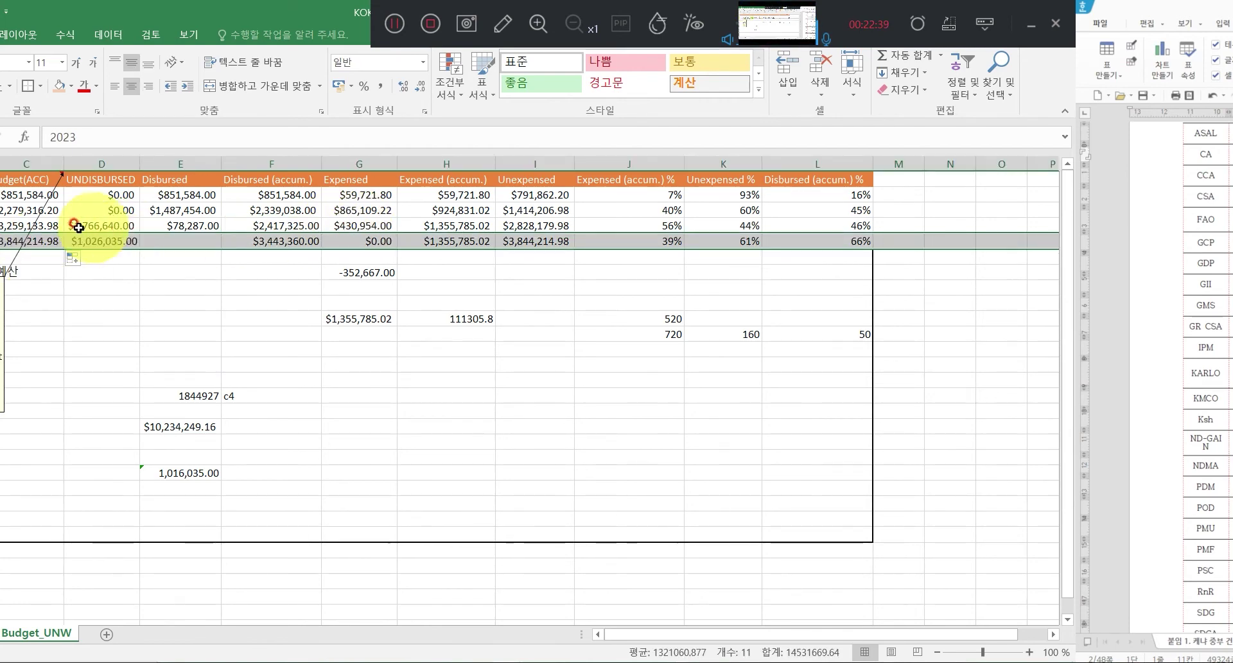
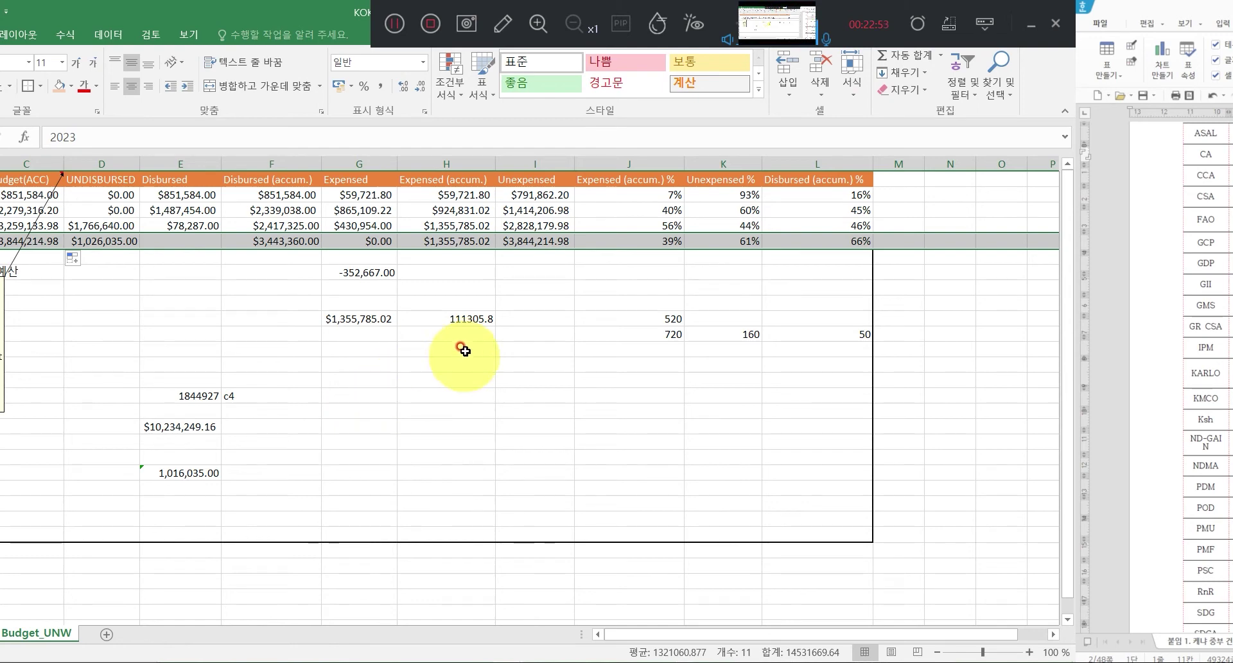
Bold the Disbursed (accum.) and Expensed (accum.) columns.
{"action": "left_click", "coordinate": [271, 164]}
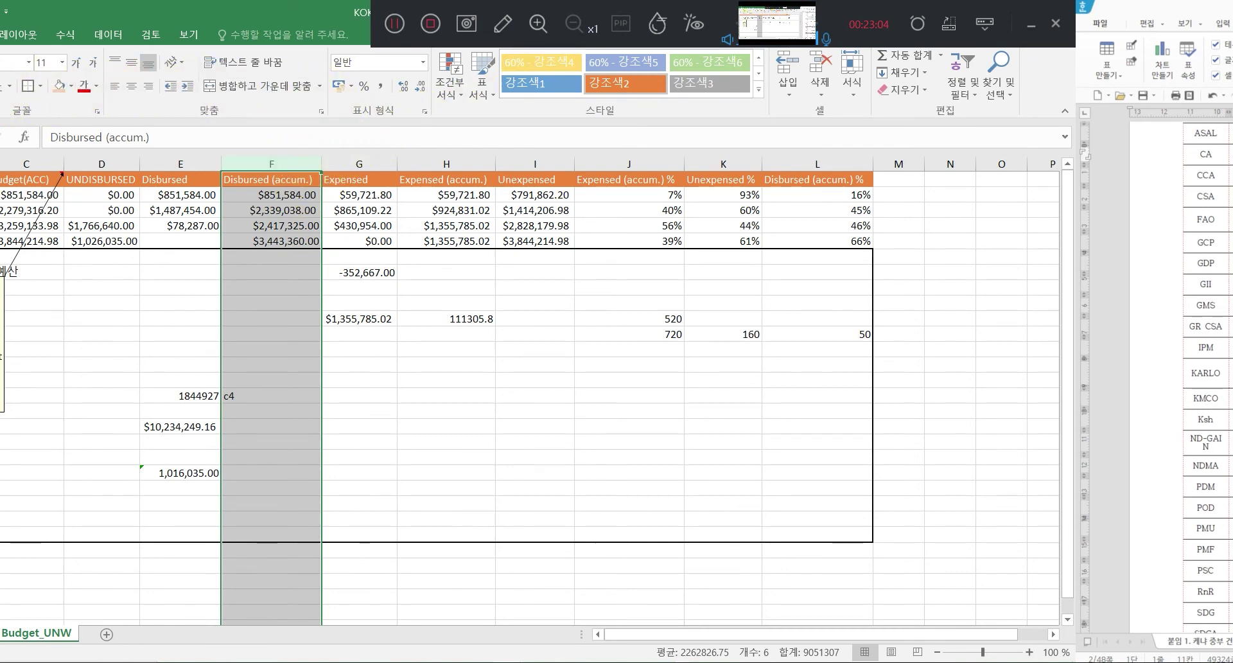
{"action": "key", "text": "ctrl+b"}
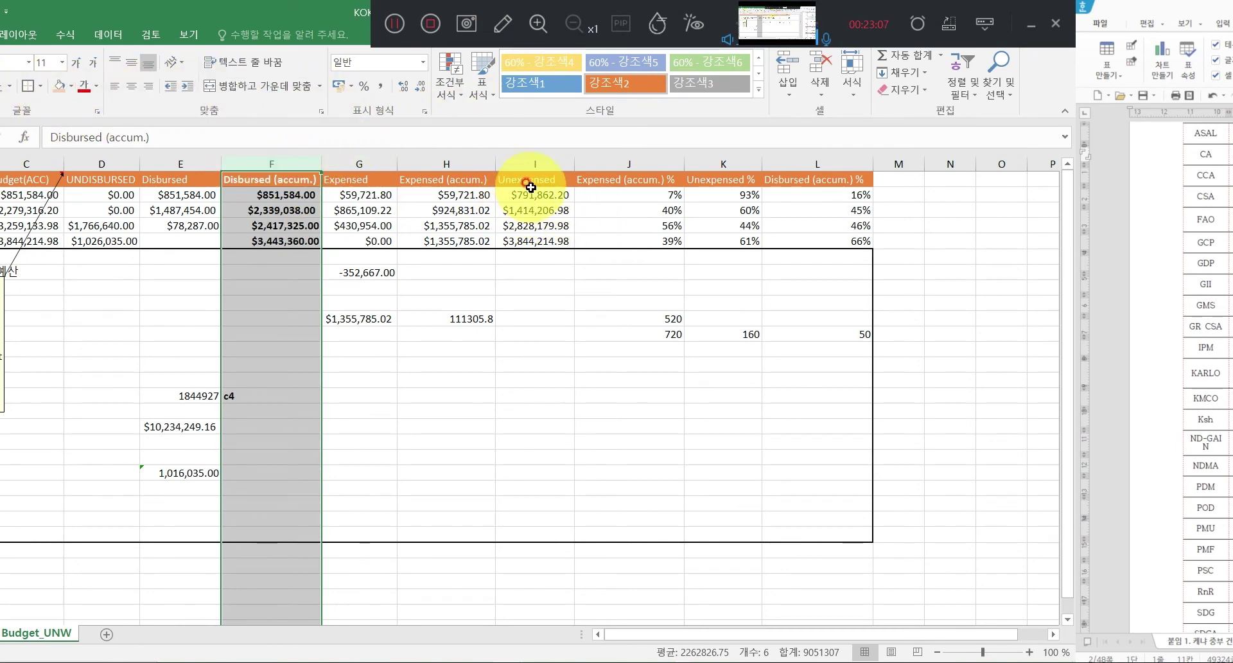
{"action": "left_click", "coordinate": [473, 161]}
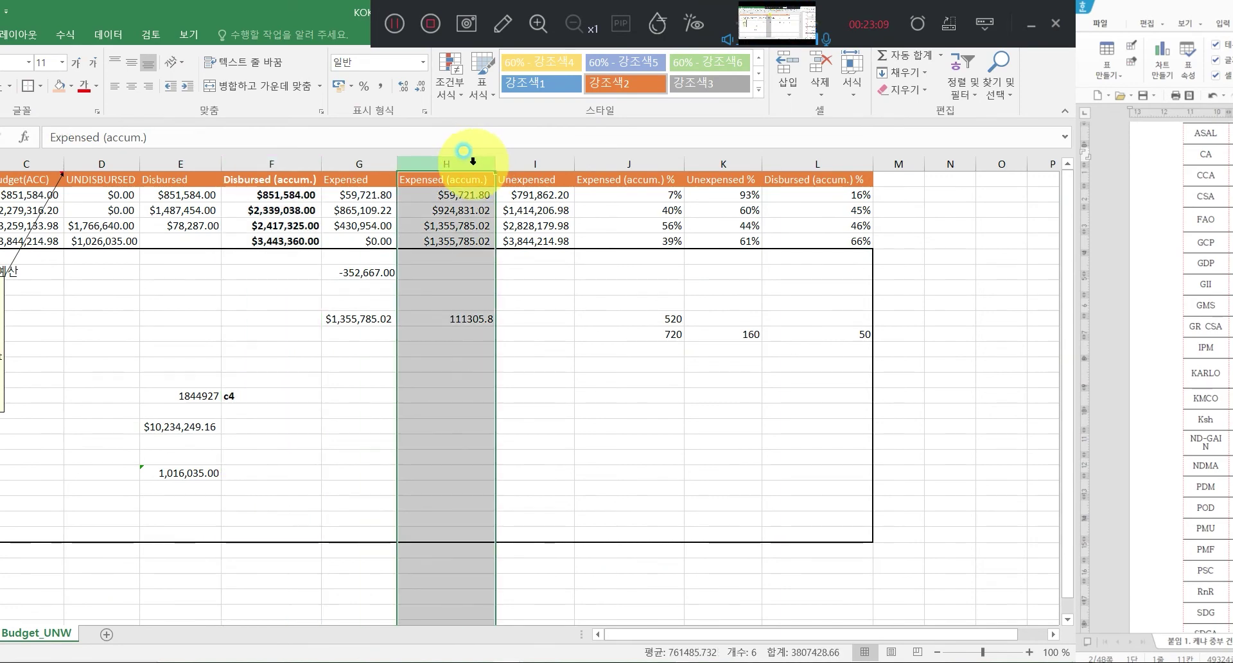
{"action": "key", "text": "ctrl+b"}
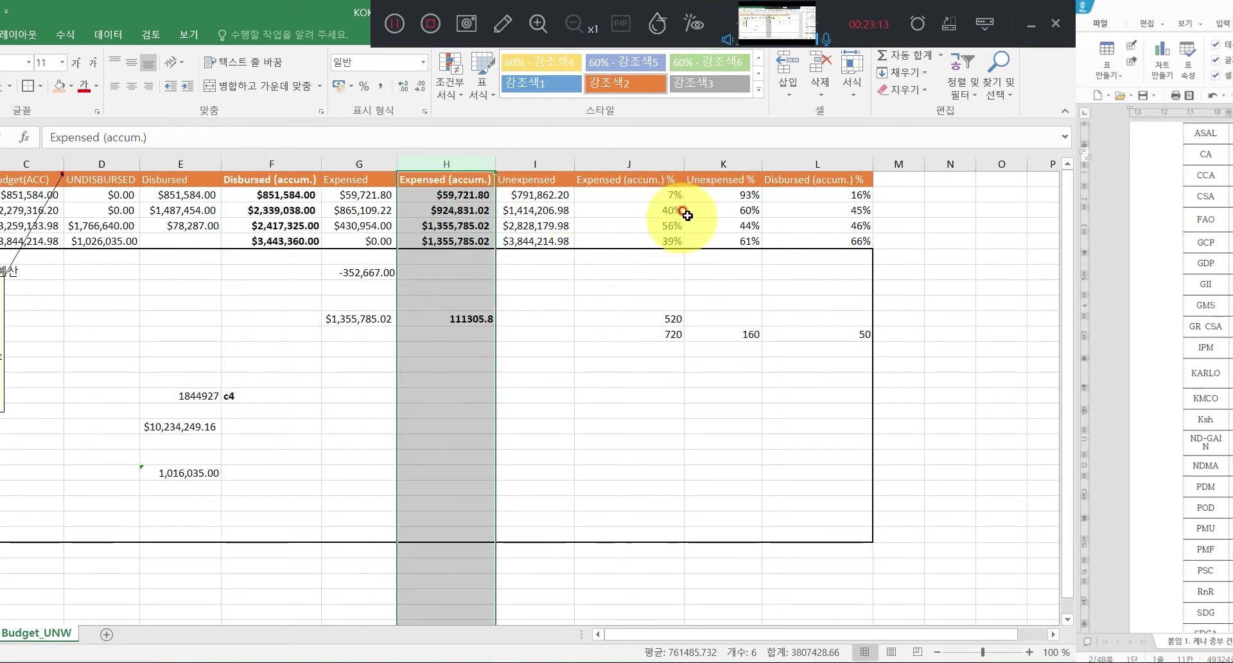
Bold the Expensed (accum.) % and Disbursed (accum.) % columns.
{"action": "left_click", "coordinate": [721, 165]}
{"action": "left_click", "coordinate": [650, 173]}
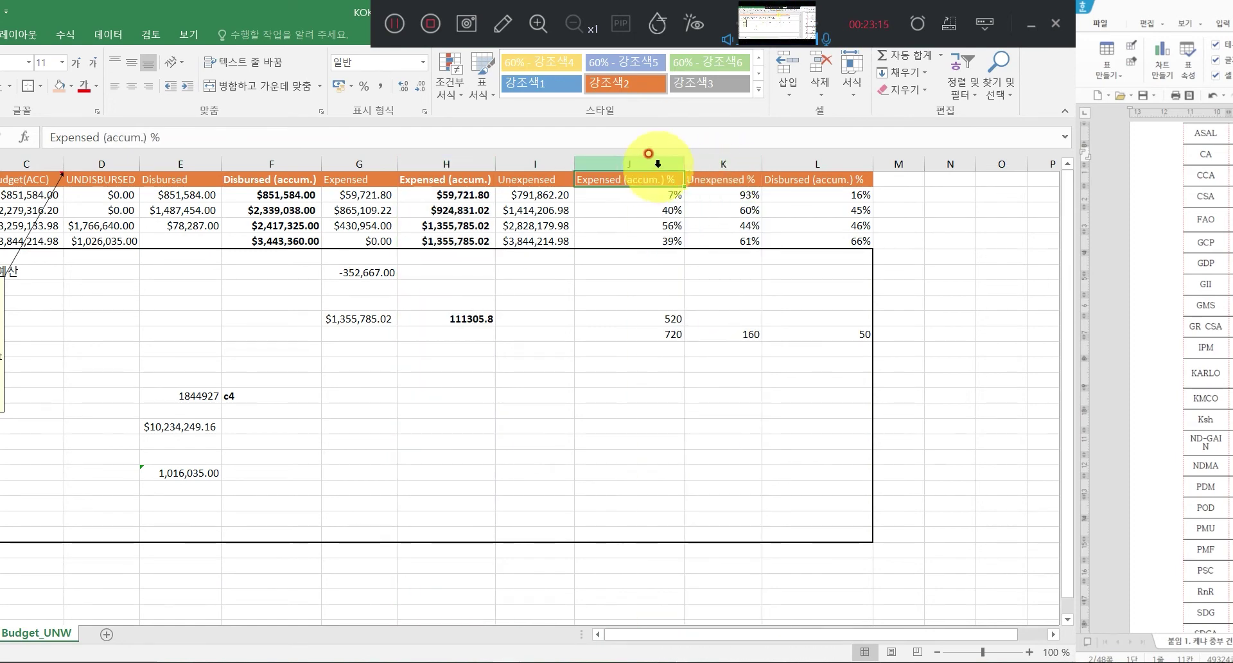
{"action": "left_click", "coordinate": [642, 162]}
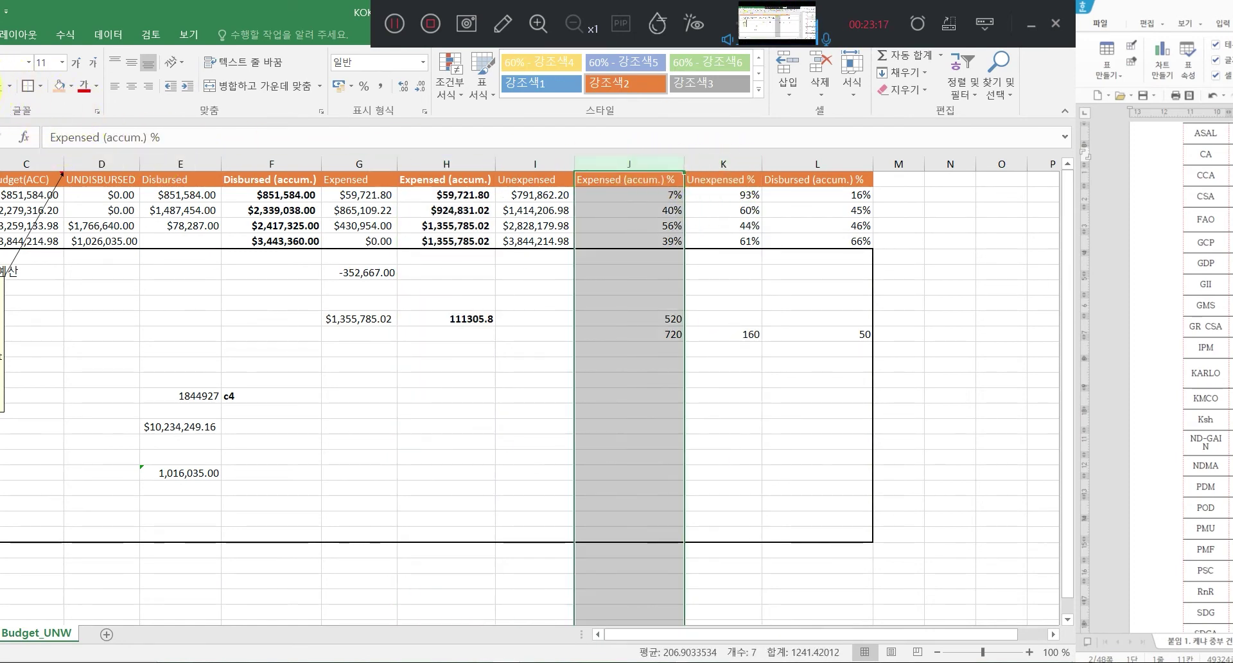
{"action": "key", "text": "ctrl+b"}
{"action": "left_click", "coordinate": [816, 164]}
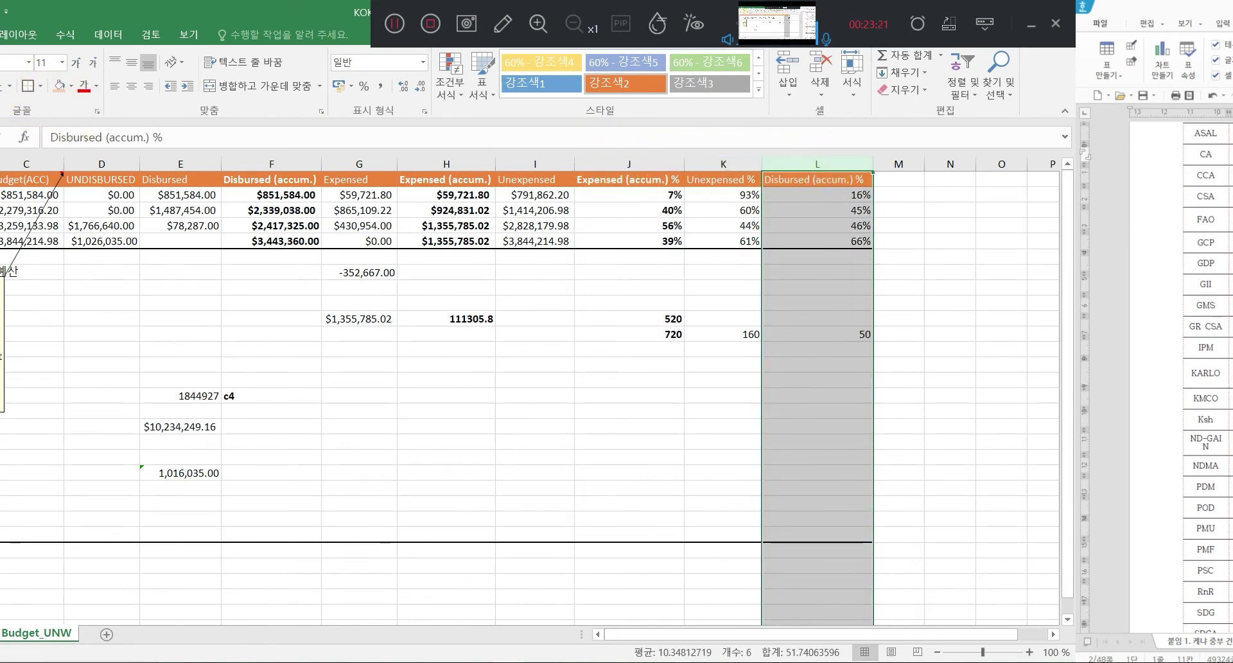
{"action": "key", "text": "ctrl+b"}
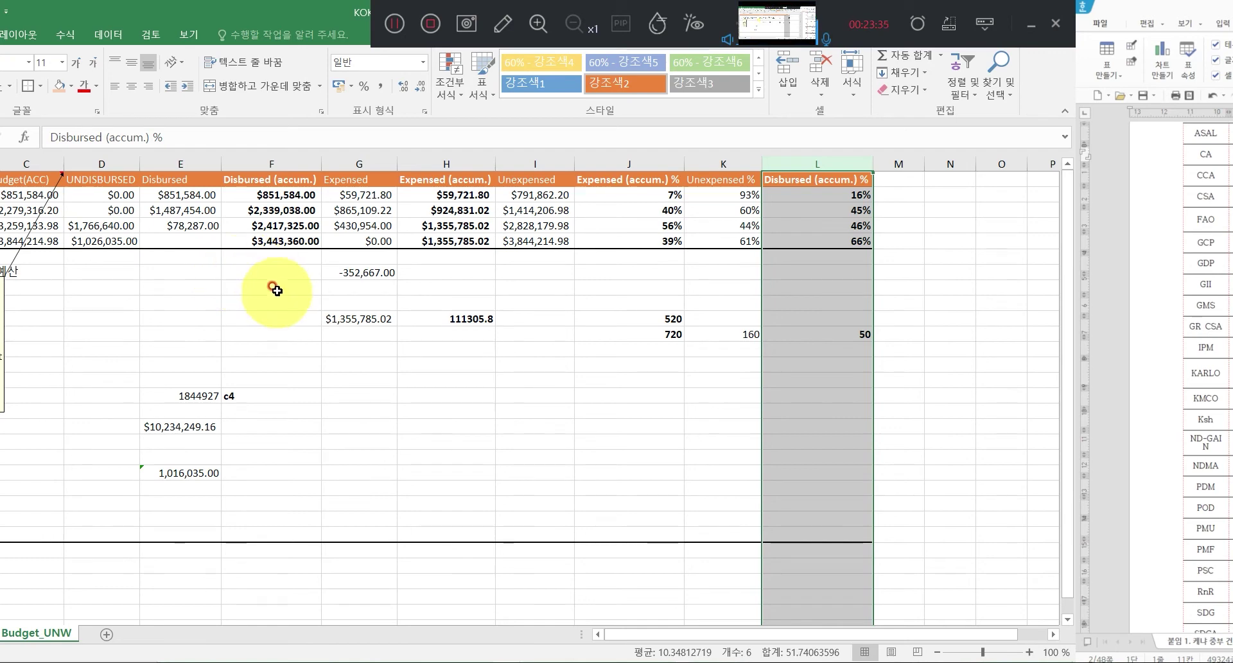
{"action": "left_click", "coordinate": [358, 288]}
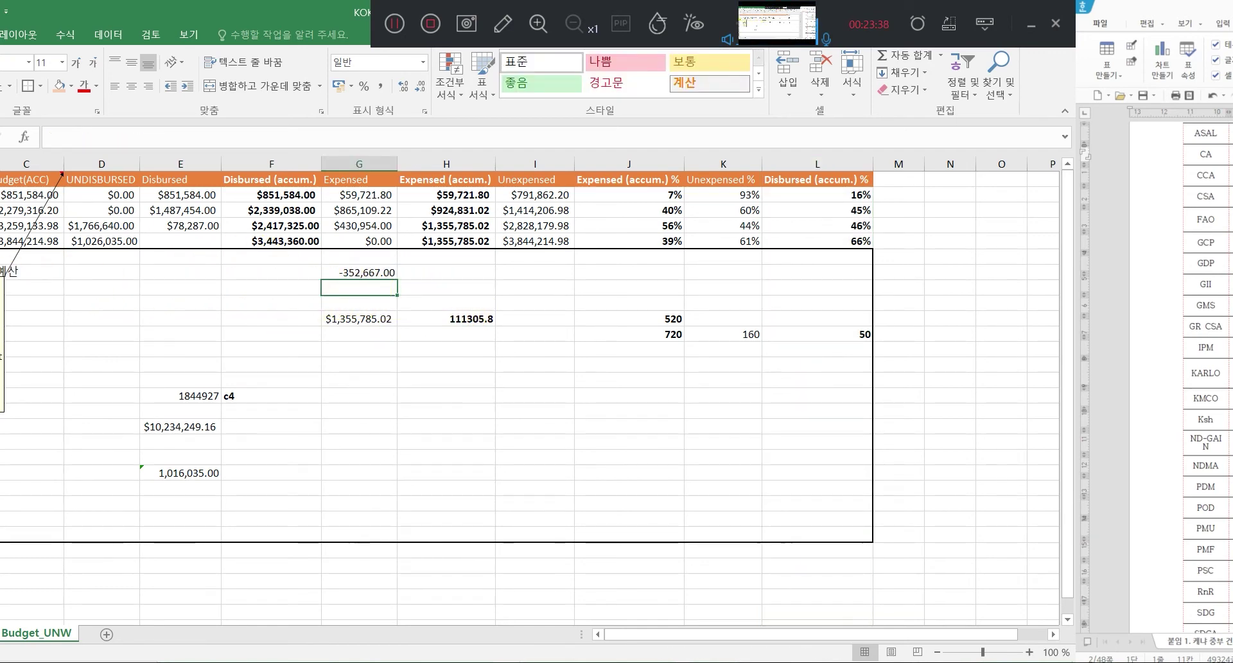
{"action": "left_click_drag", "start_coordinate": [1, 255], "coordinate": [869, 541]}
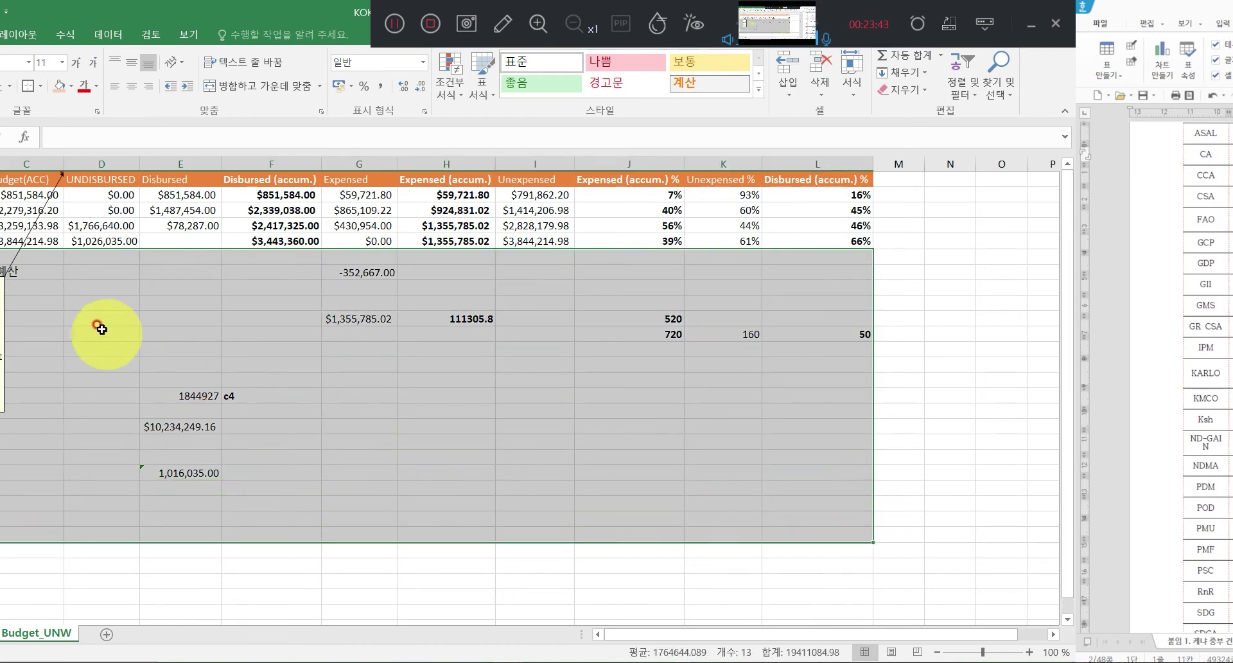
{"action": "left_click", "coordinate": [395, 23]}
{"action": "left_click", "coordinate": [394, 29]}
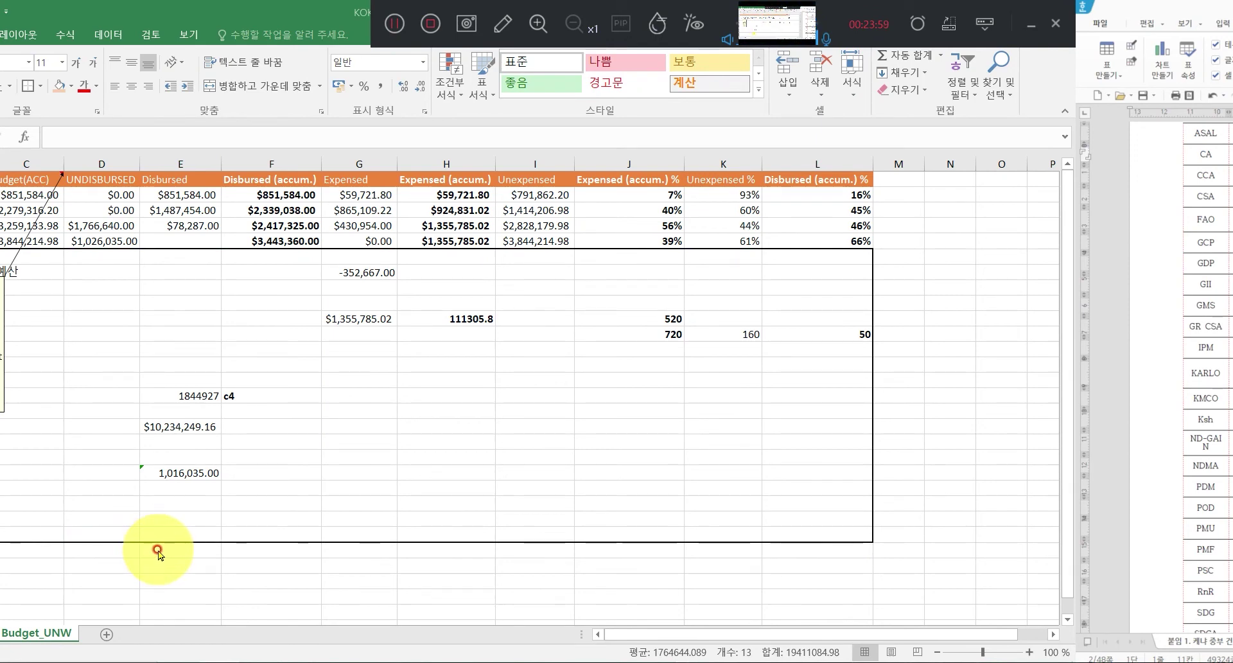
Snap the KOKE Projects Raw Data for Tableau workbook window to one side, leaving room for a second window.
{"action": "left_click", "coordinate": [165, 11]}
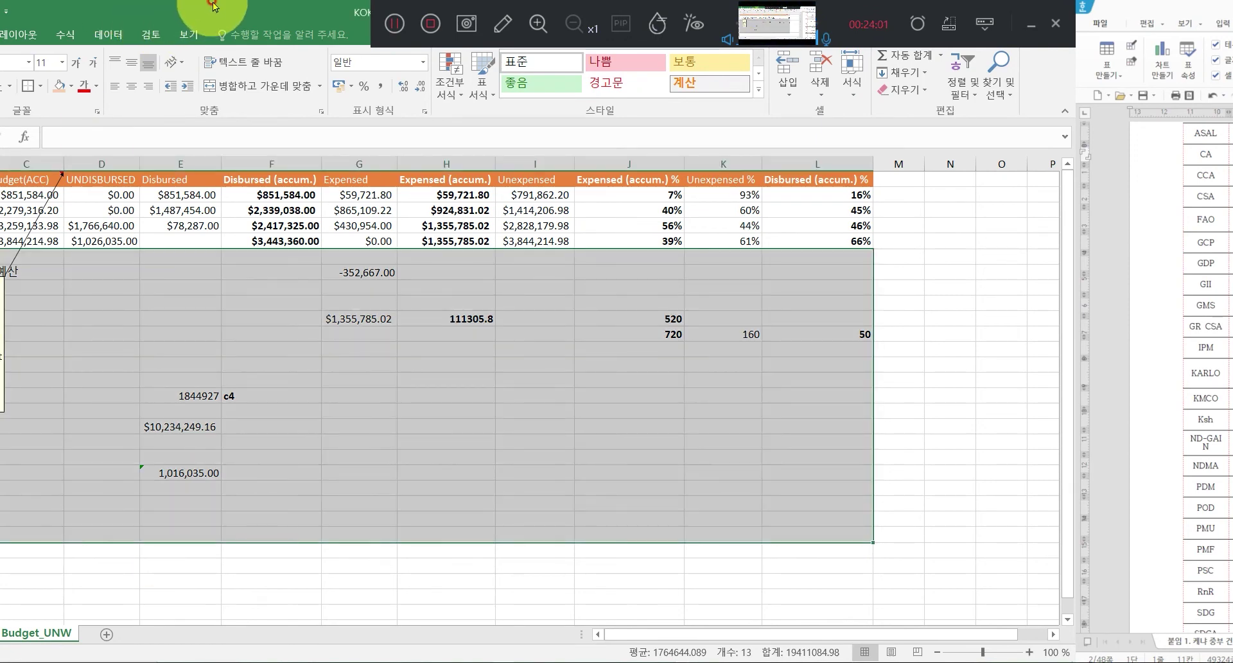
{"action": "key", "text": "super+Left"}
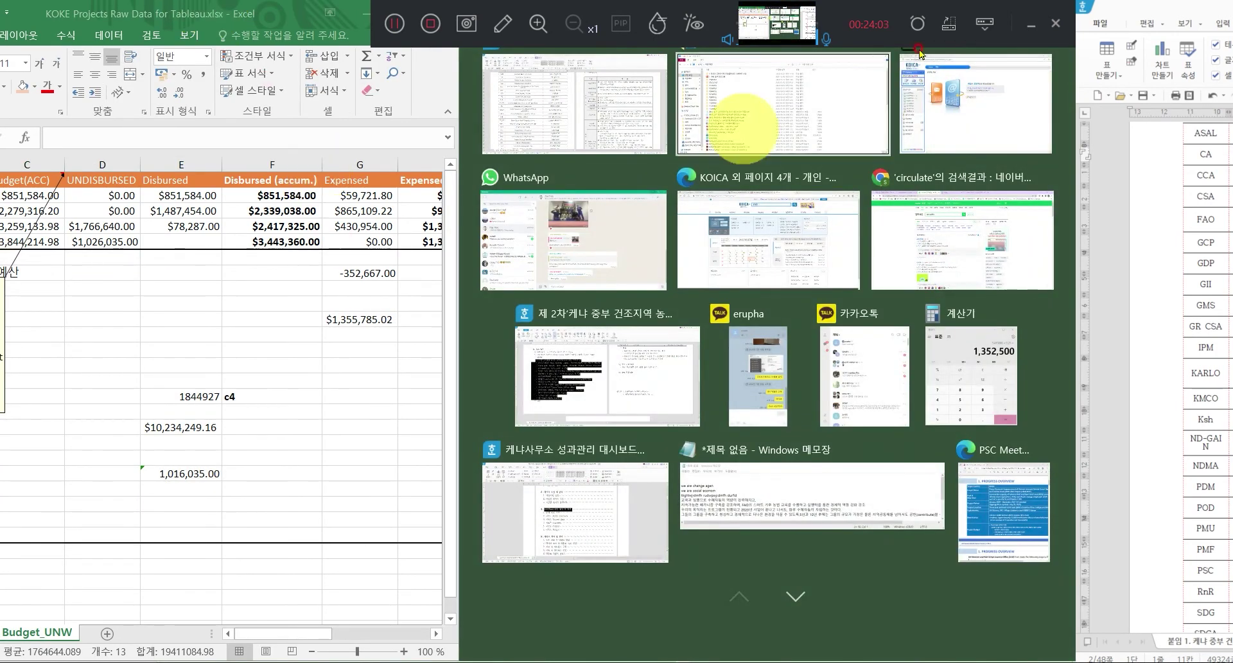
{"action": "left_click", "coordinate": [286, 634]}
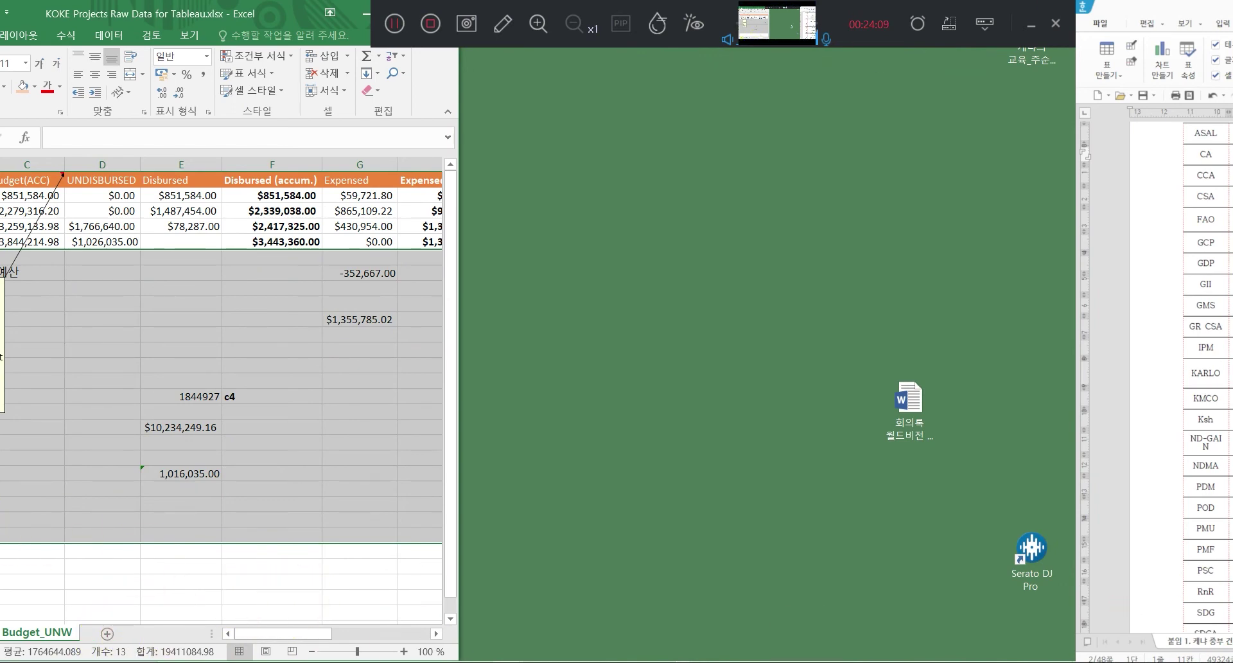
Browse to the budget sheet just before Outcome_Turkana and examine the unexpensed formula in its last data row.
{"action": "key", "text": "ctrl+Page_Down"}
{"action": "key", "text": "ctrl+Page_Down"}
{"action": "key", "text": "ctrl+Page_Down"}
{"action": "key", "text": "ctrl+Page_Down"}
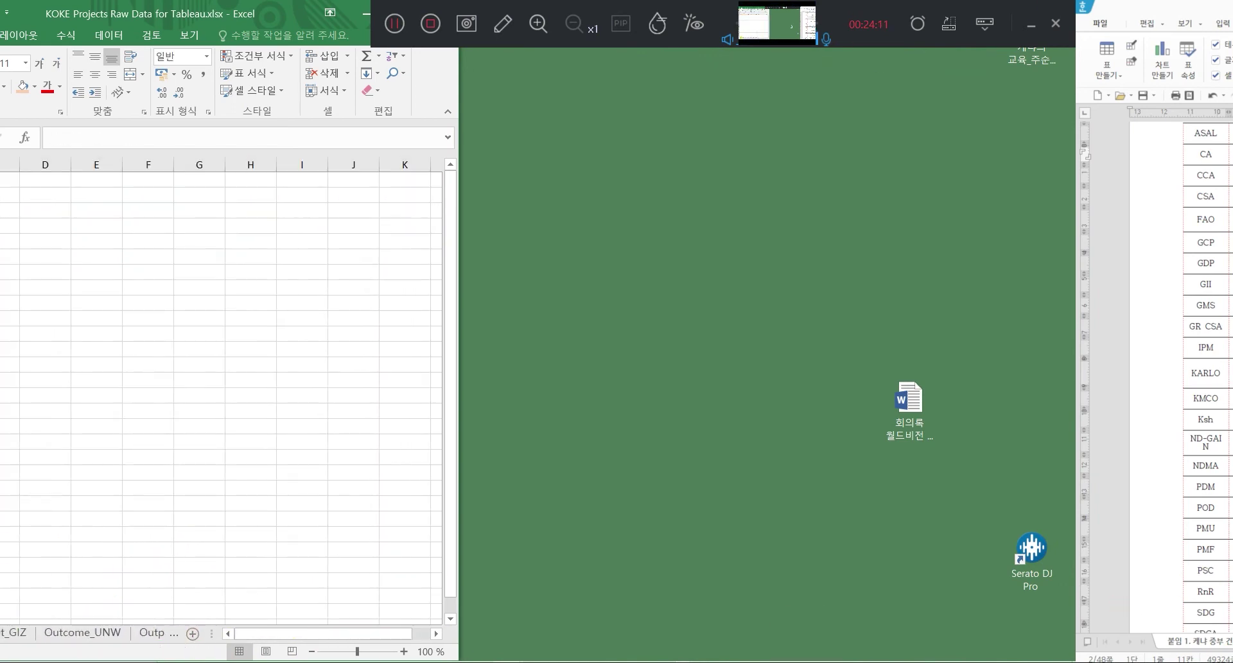
{"action": "key", "text": "ctrl+Page_Up"}
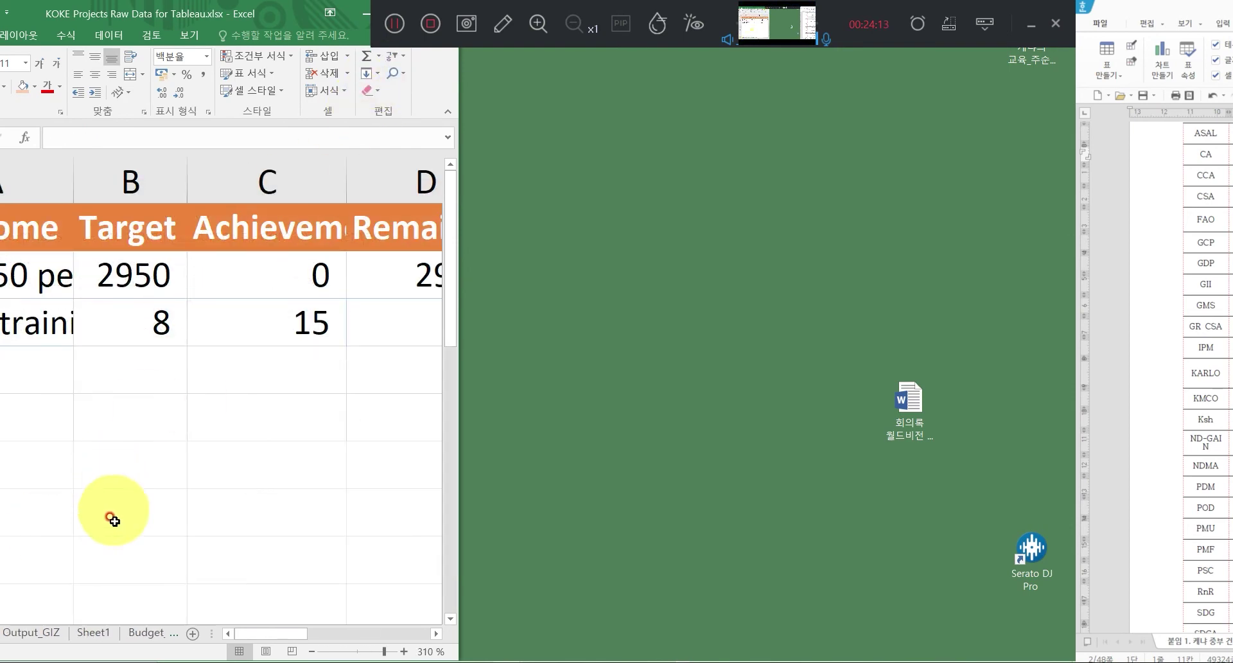
{"action": "key", "text": "ctrl+Page_Up"}
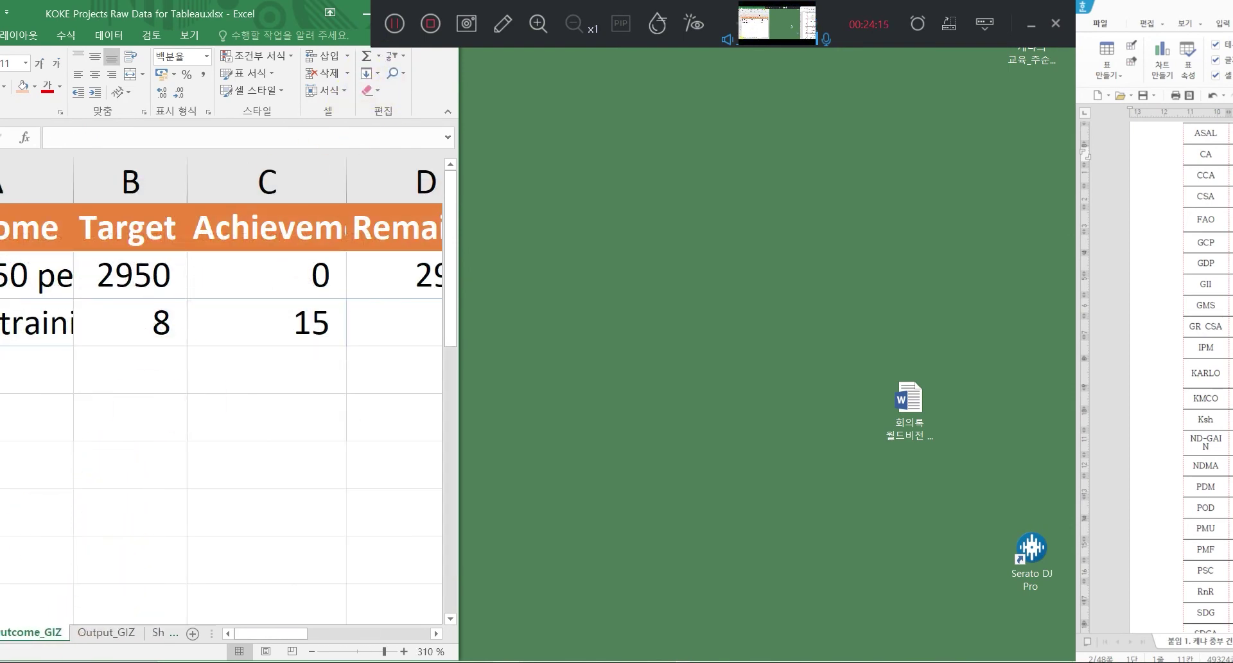
{"action": "key", "text": "ctrl+Page_Up"}
{"action": "key", "text": "ctrl+Page_Up"}
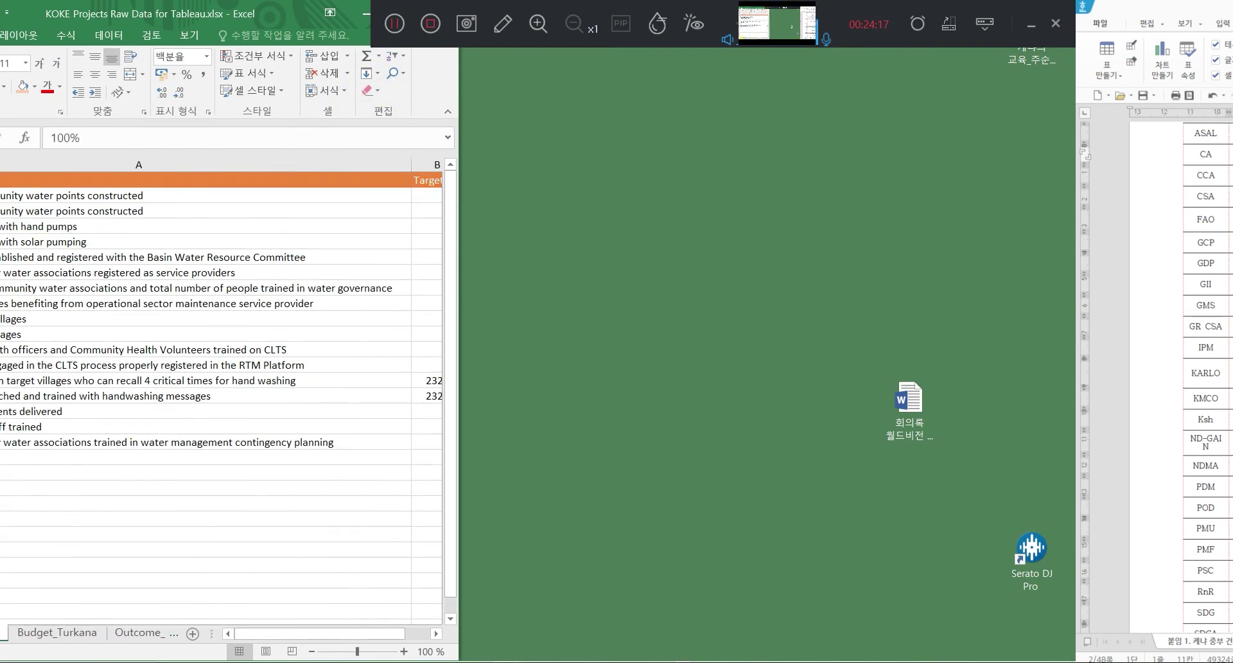
{"action": "key", "text": "ctrl+Page_Up"}
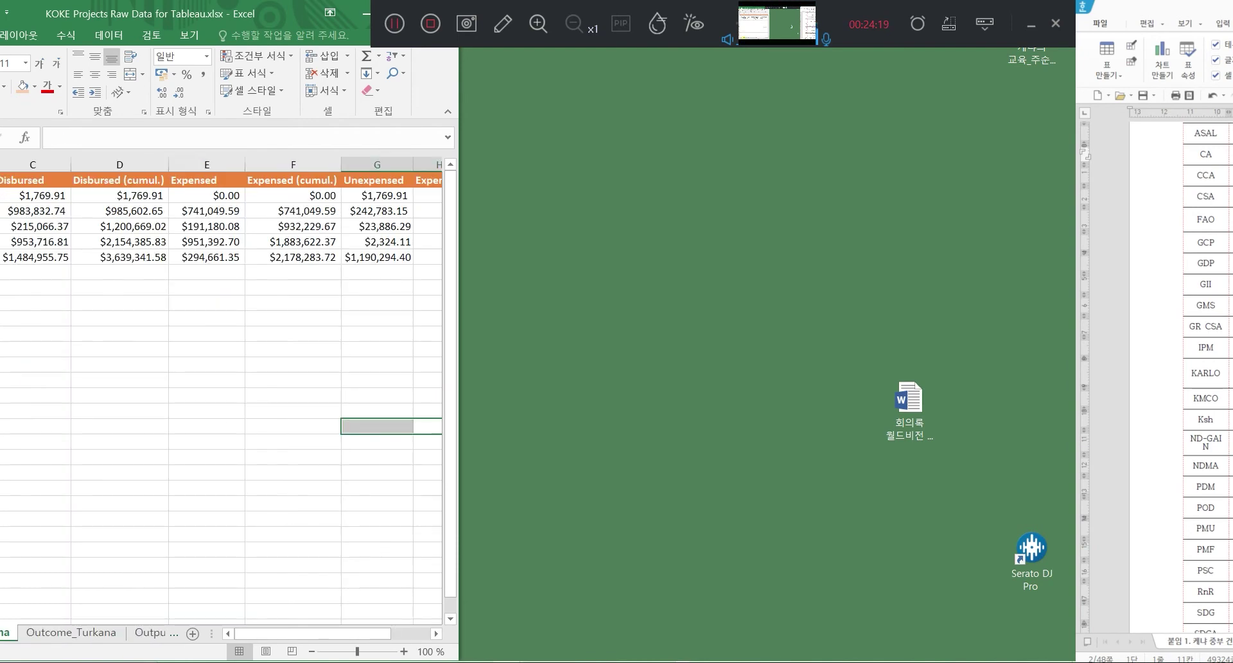
{"action": "left_click", "coordinate": [366, 256]}
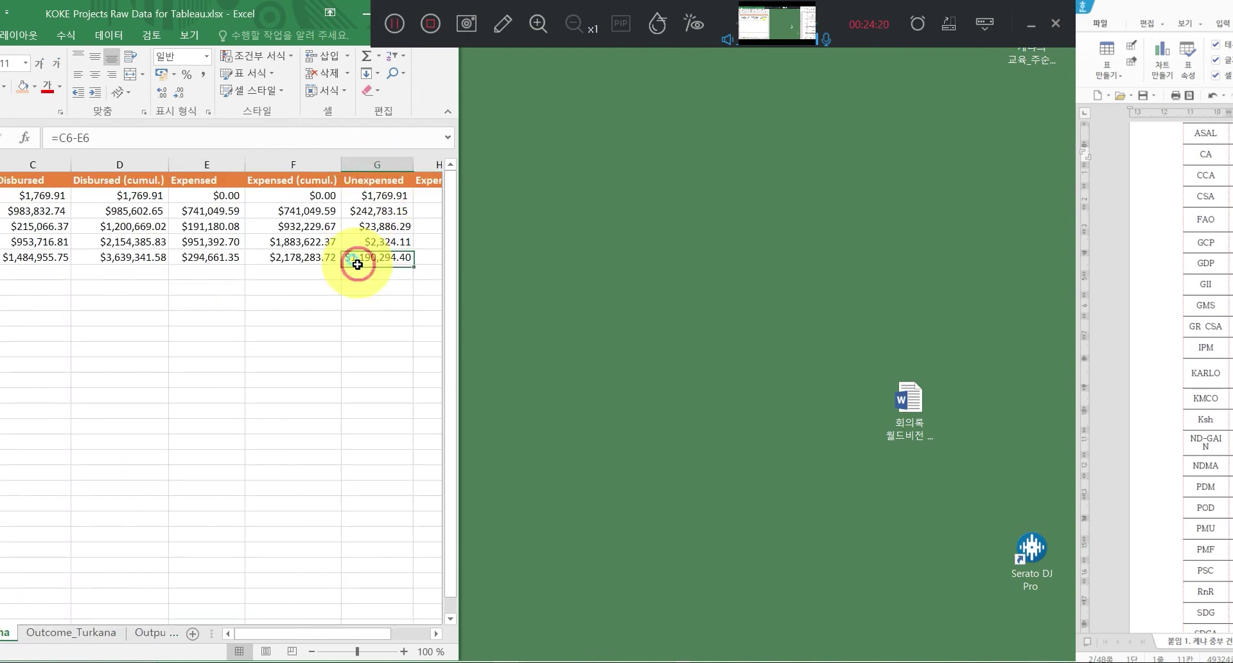
{"action": "left_click", "coordinate": [69, 199]}
{"action": "left_click", "coordinate": [379, 256]}
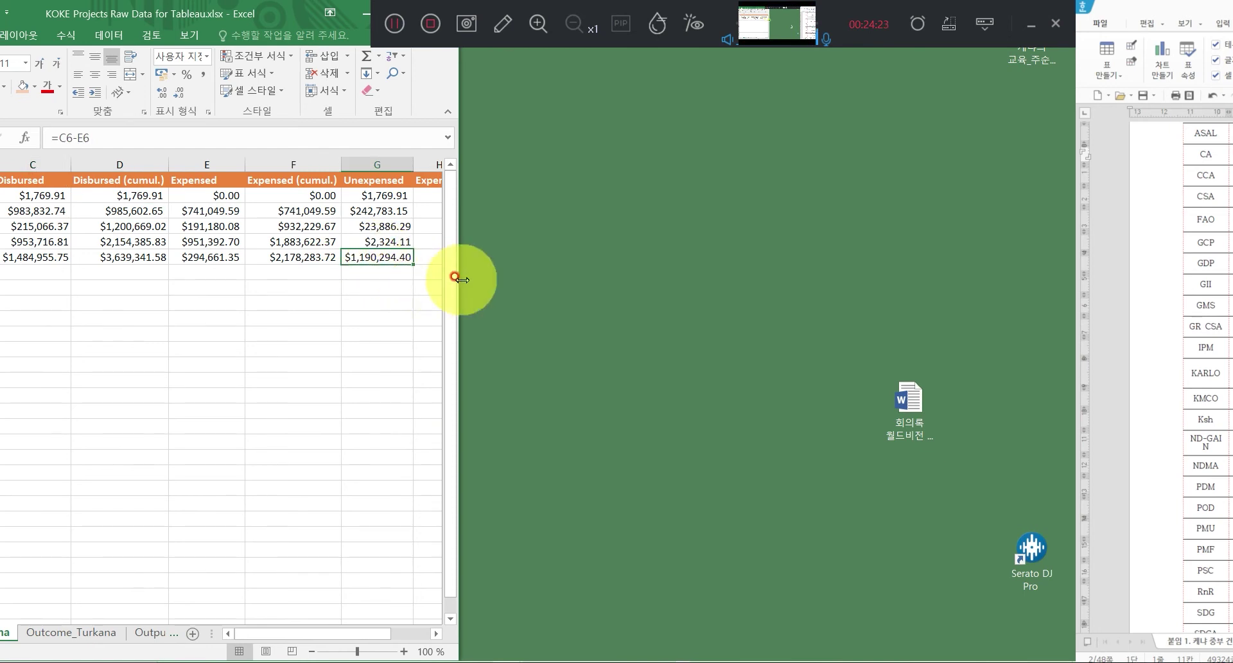
Widen the workbook window to show all budget columns, then create a blank workbook and place it alongside.
{"action": "left_click_drag", "start_coordinate": [458, 280], "coordinate": [608, 311]}
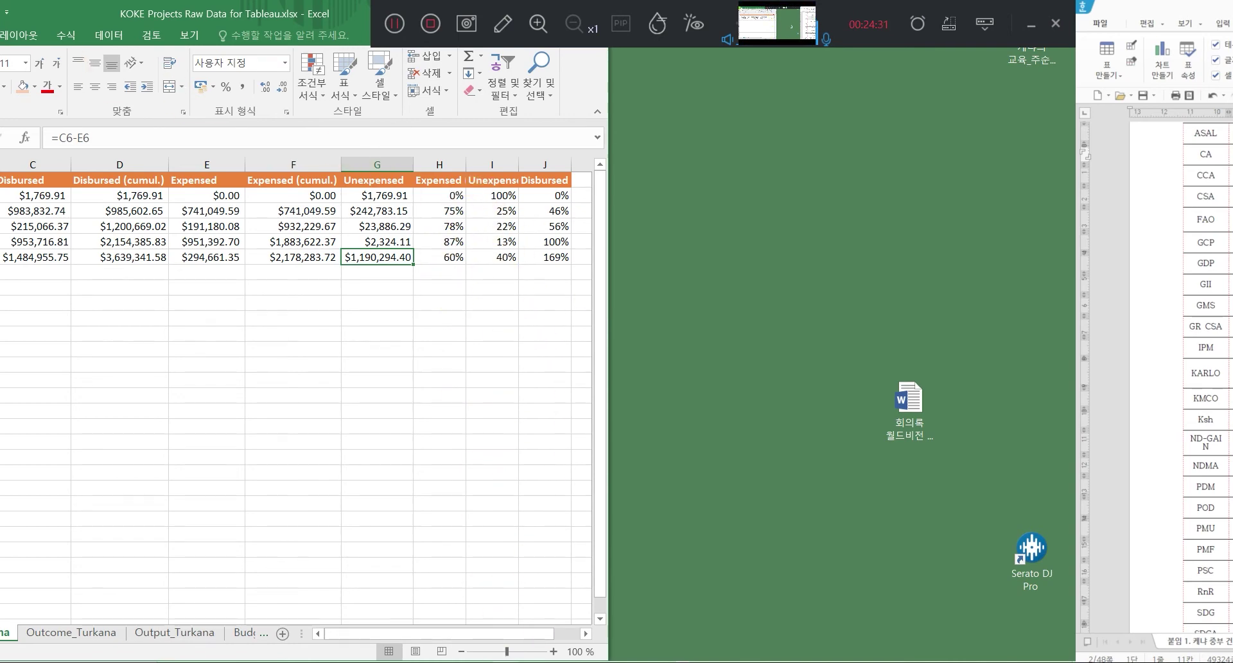
{"action": "key", "text": "alt+f"}
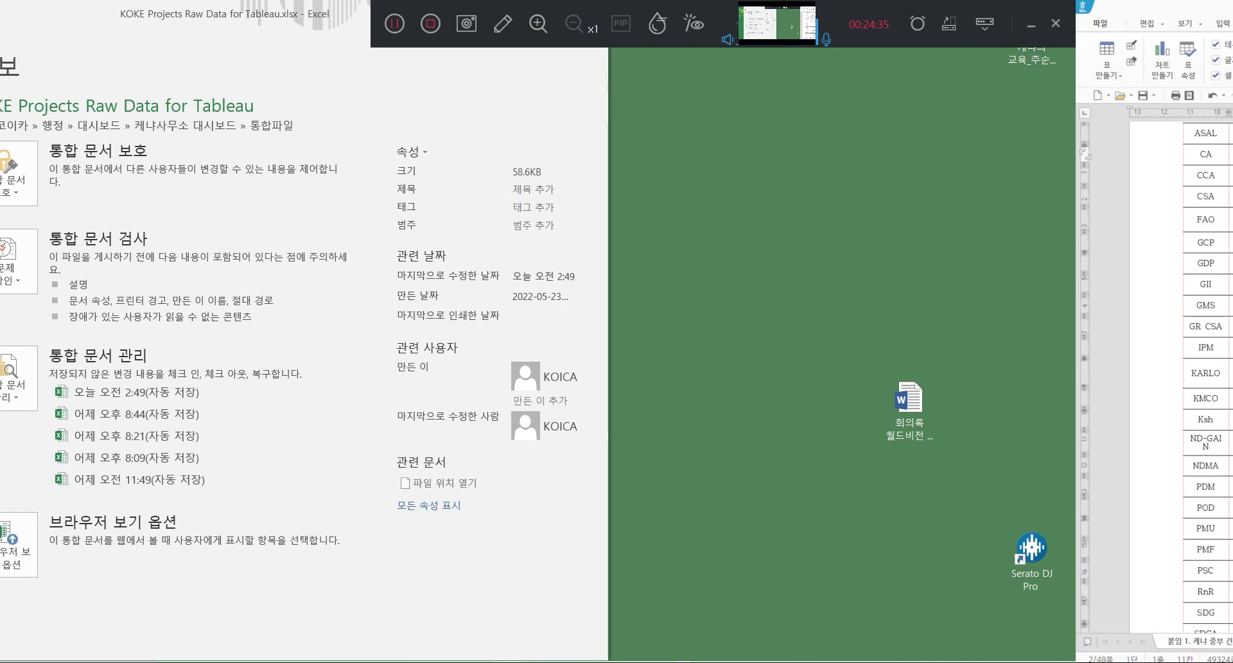
{"action": "key", "text": "n"}
{"action": "left_click", "coordinate": [61, 231]}
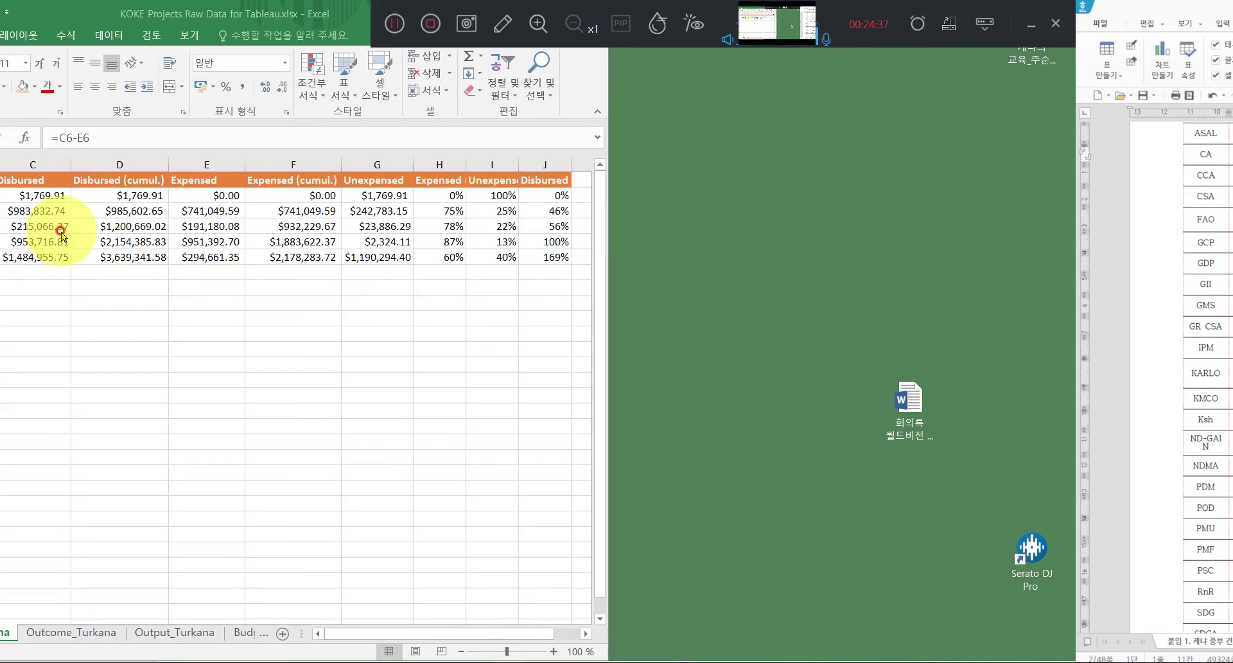
{"action": "key", "text": "super+Right"}
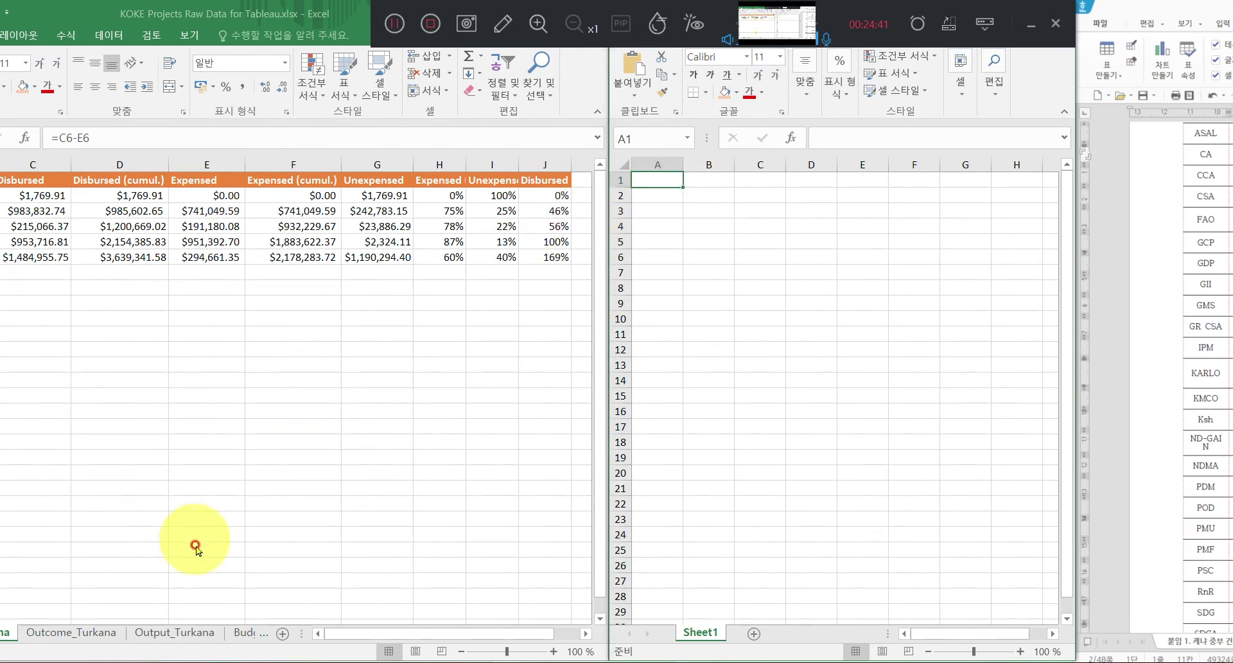
Copy the header row of the Budget_UNW sheet, then return to the budget sheet just before Outcome_Turkana.
{"action": "left_click", "coordinate": [244, 636]}
{"action": "left_click", "coordinate": [257, 636]}
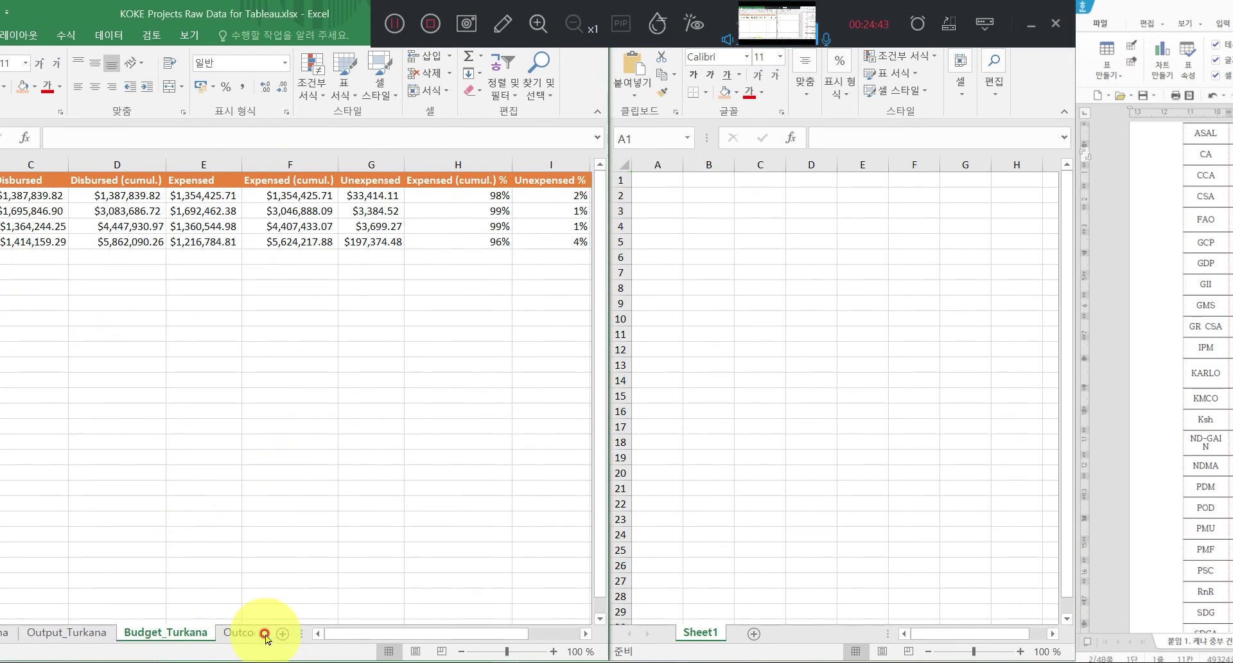
{"action": "left_click", "coordinate": [263, 635]}
{"action": "left_click", "coordinate": [265, 636]}
{"action": "left_click", "coordinate": [266, 636]}
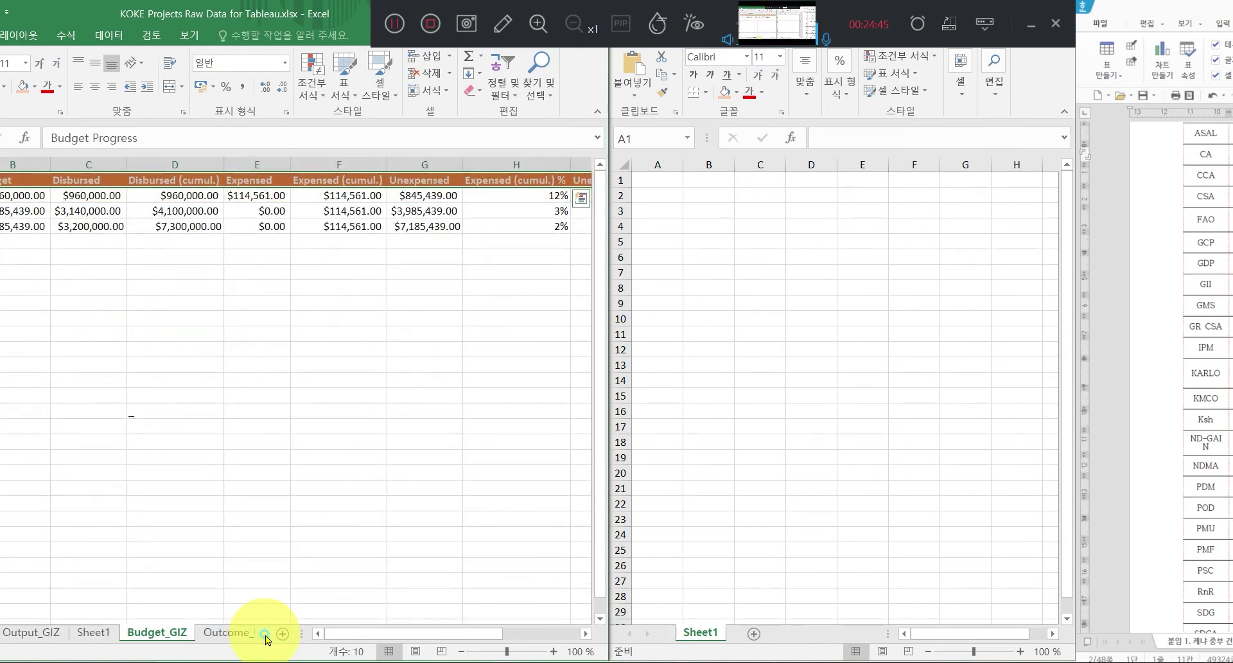
{"action": "left_click", "coordinate": [266, 635]}
{"action": "left_click", "coordinate": [265, 636]}
{"action": "left_click", "coordinate": [265, 636]}
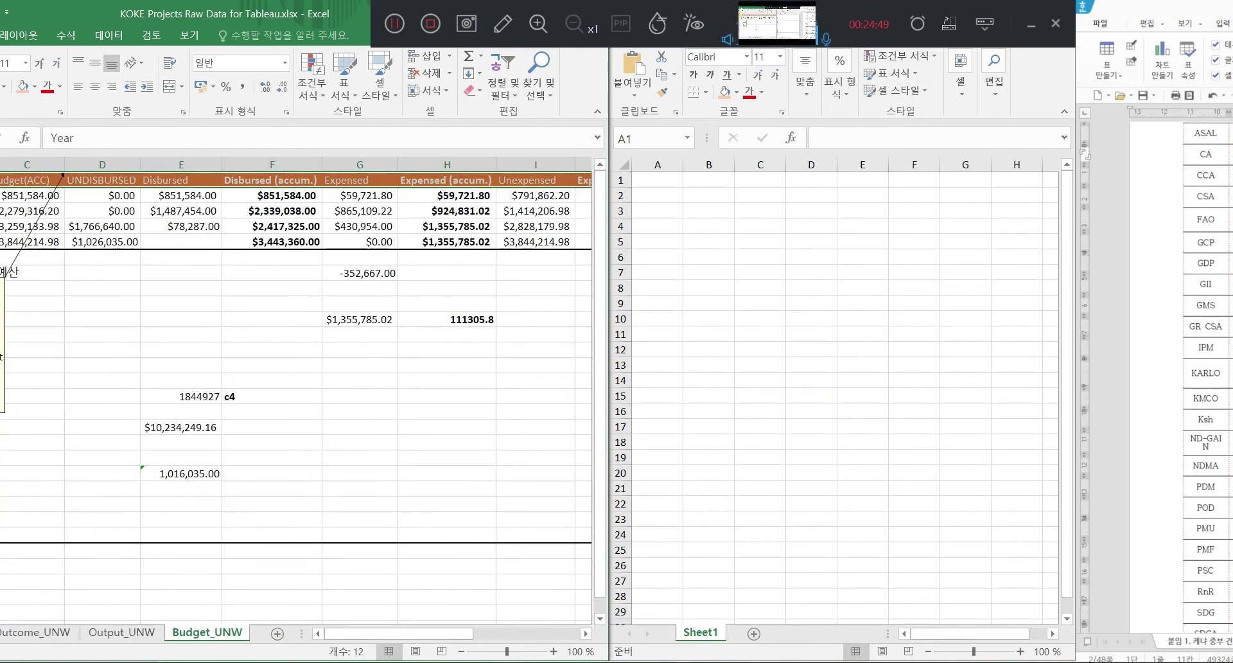
{"action": "key", "text": "ctrl+c"}
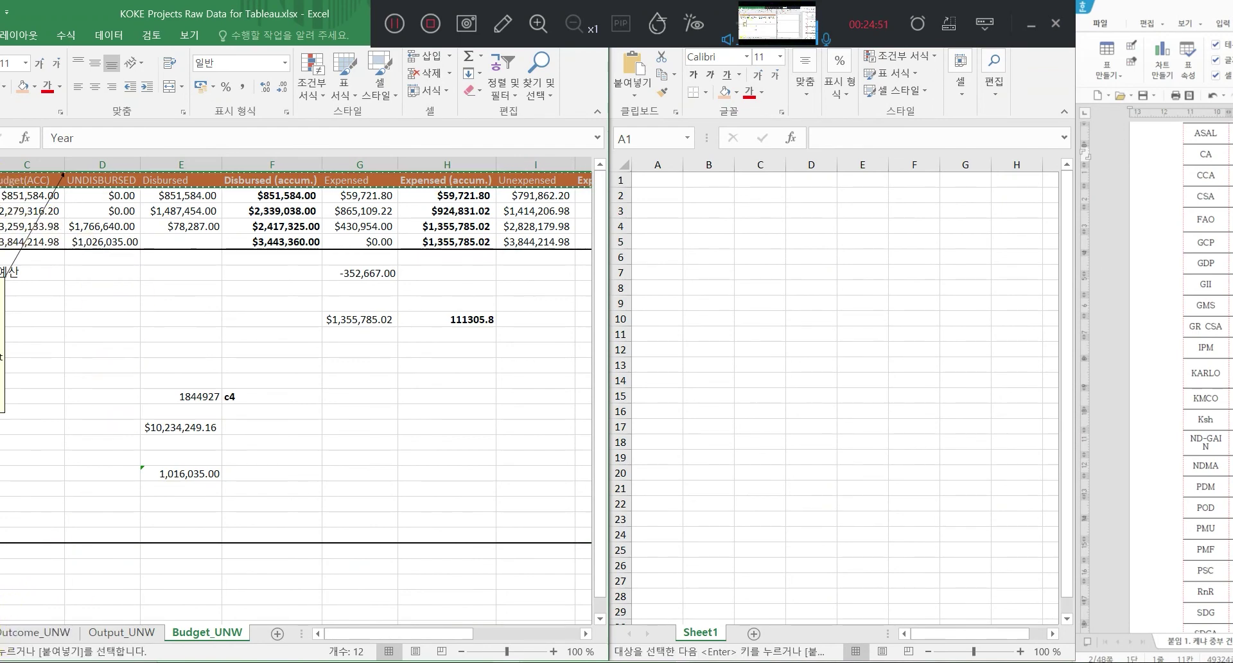
{"action": "left_click", "coordinate": [2, 633]}
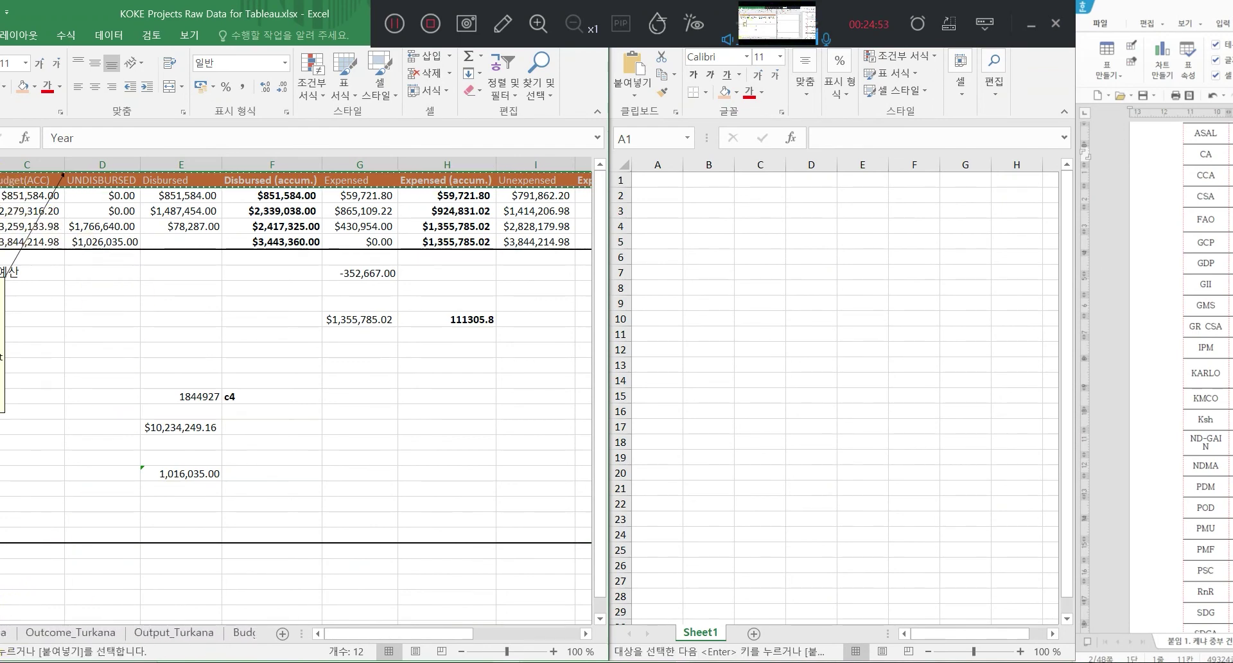
{"action": "left_click", "coordinate": [7, 633]}
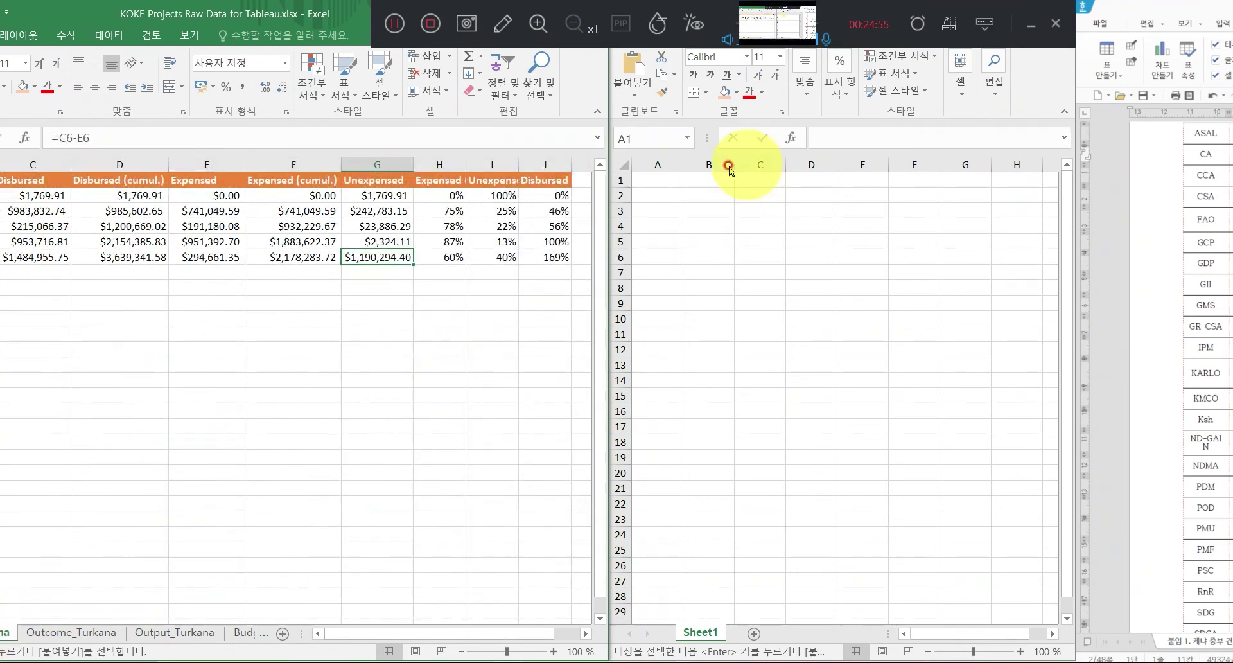
Paste the copied budget header row into row 1 of the blank workbook, keeping the default paste format.
{"action": "left_click", "coordinate": [636, 179]}
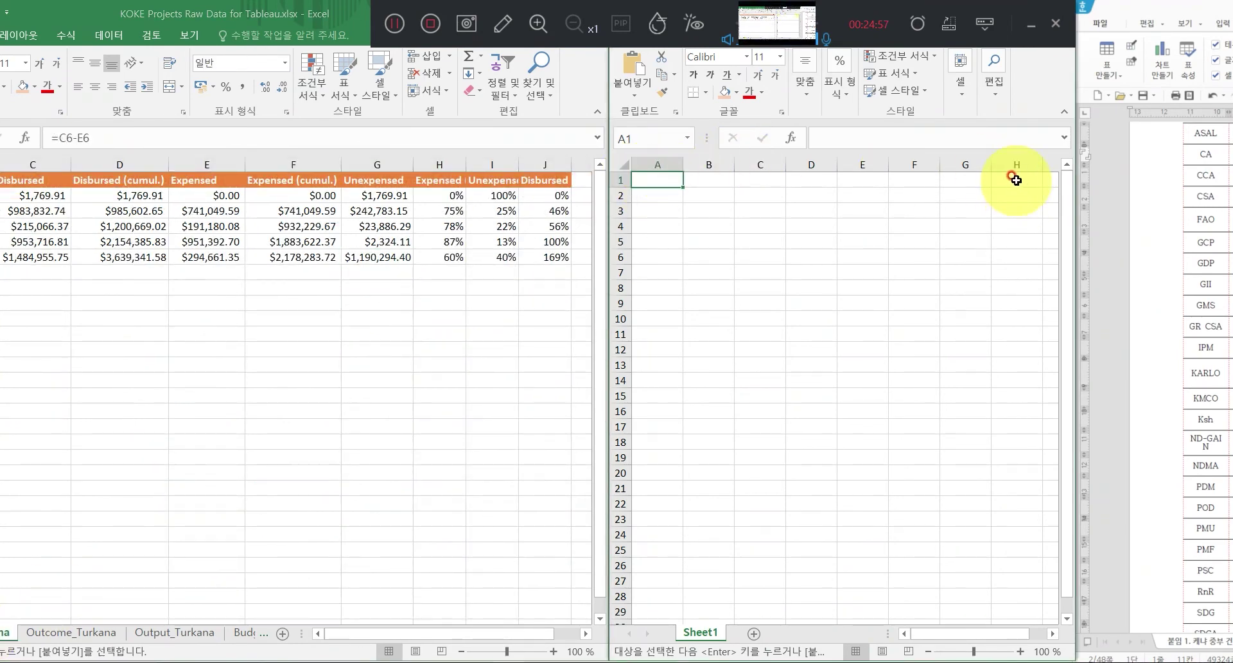
{"action": "key", "text": "ctrl+v"}
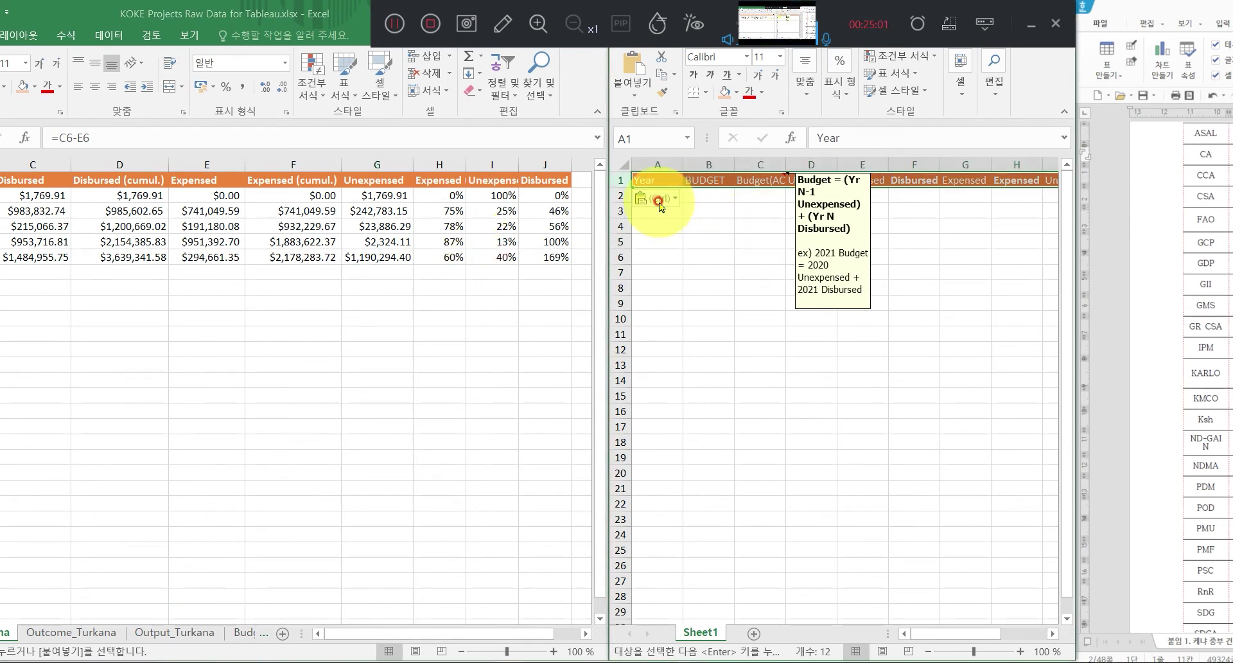
{"action": "left_click", "coordinate": [688, 195]}
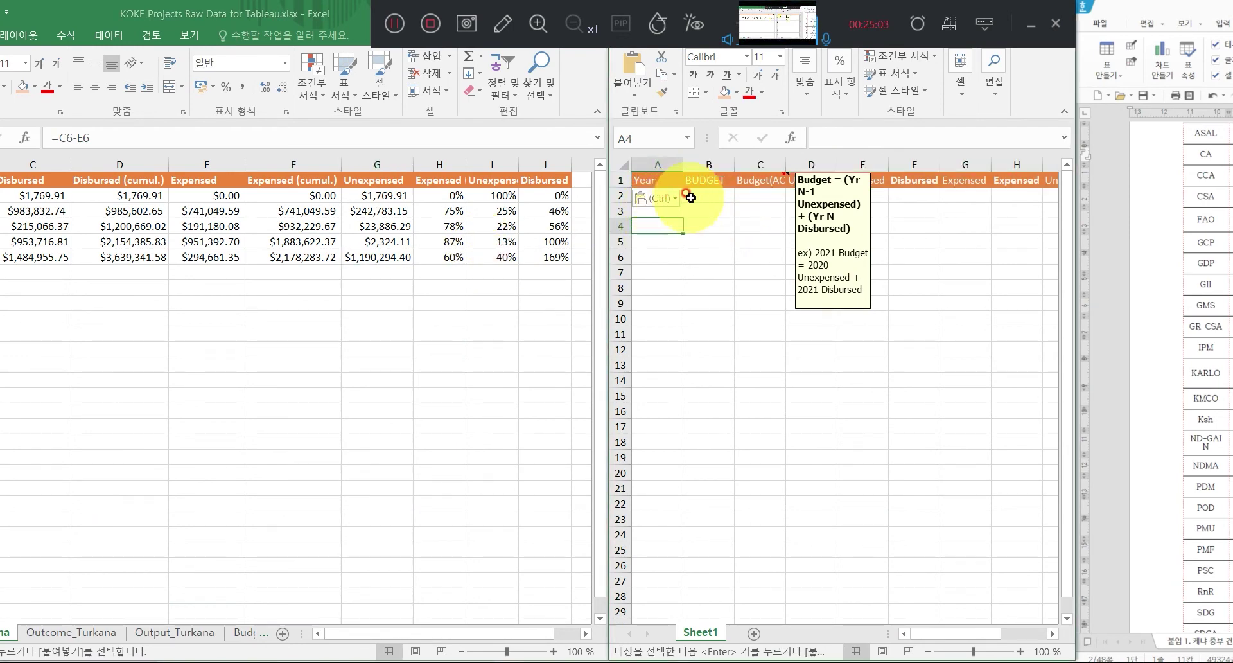
{"action": "left_click", "coordinate": [659, 194]}
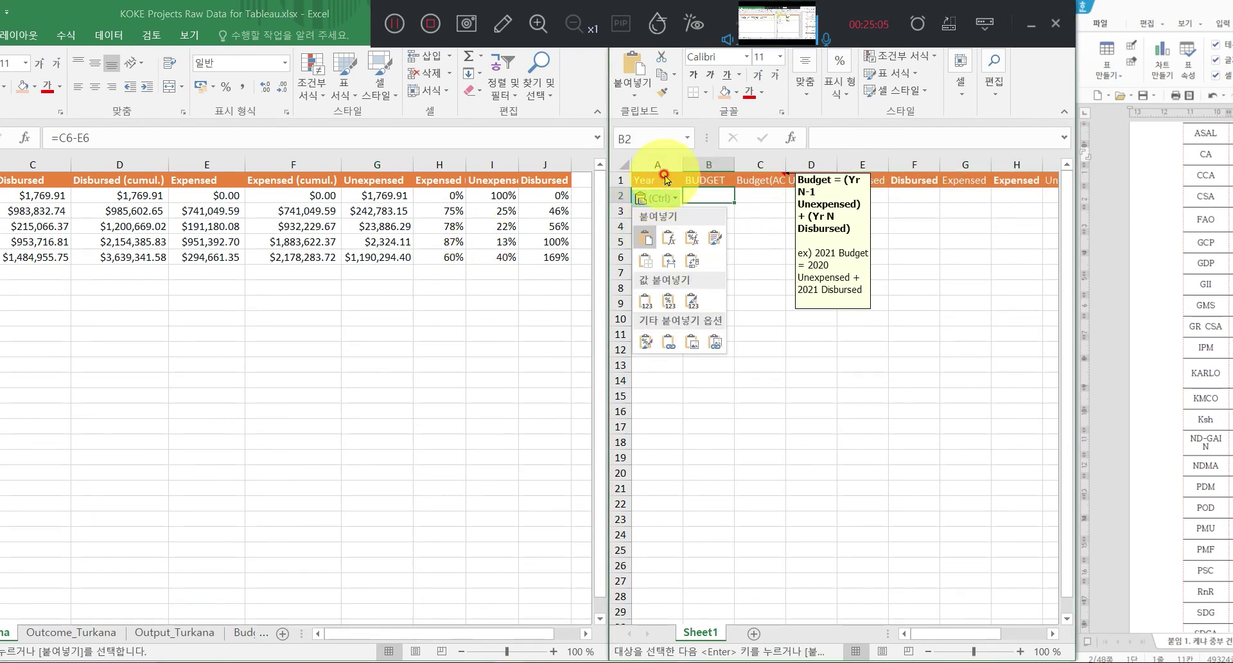
{"action": "left_click", "coordinate": [666, 180]}
{"action": "key", "text": "Left"}
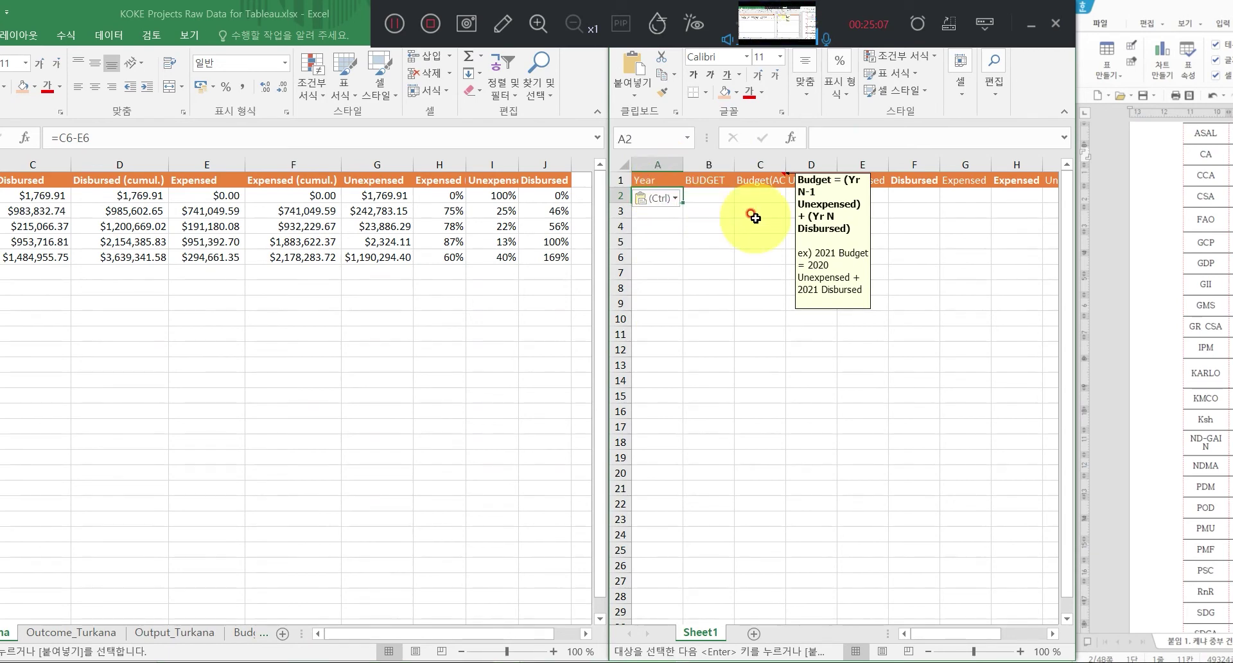
Fill the Year column of the new sheet with 2018, 2019, 2020, 2021 and 2022, then go to the first BUDGET cell.
{"action": "type", "text": "2018"}
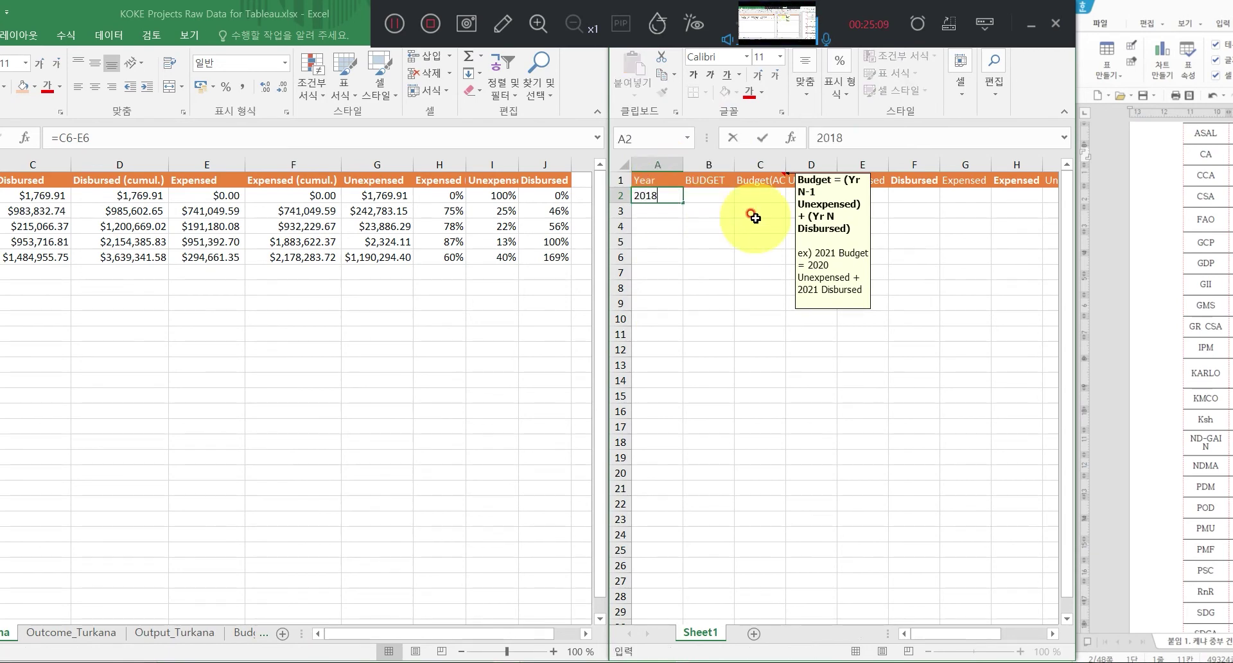
{"action": "key", "text": "Return"}
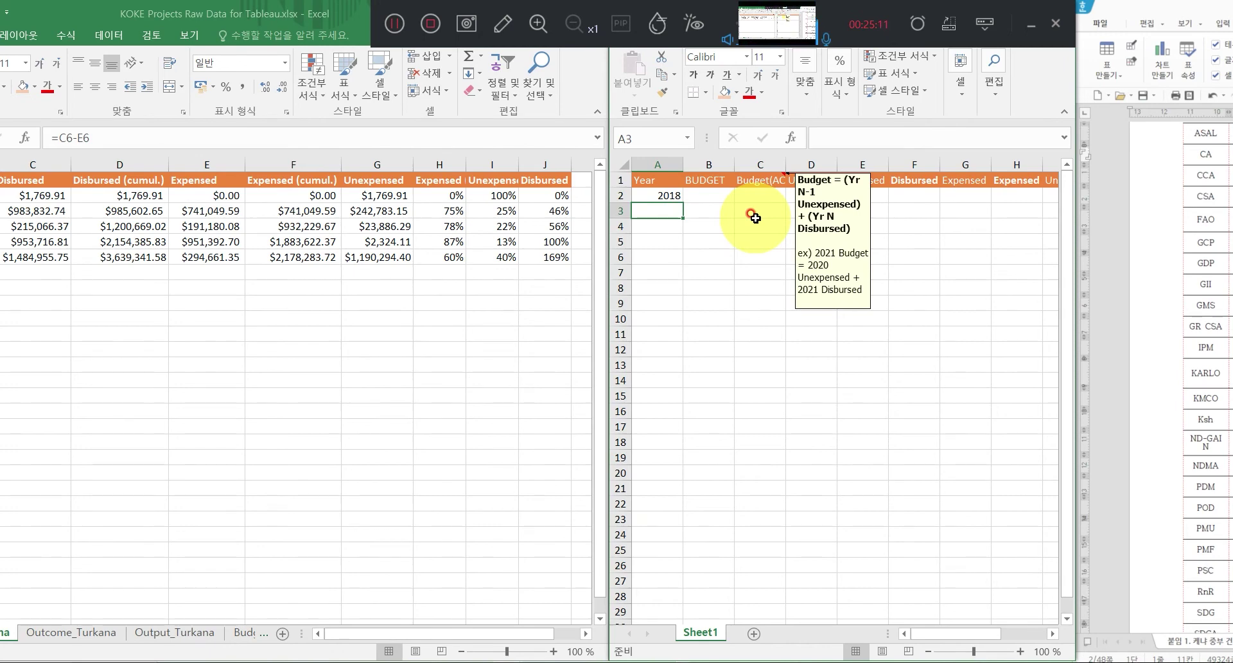
{"action": "type", "text": "2019"}
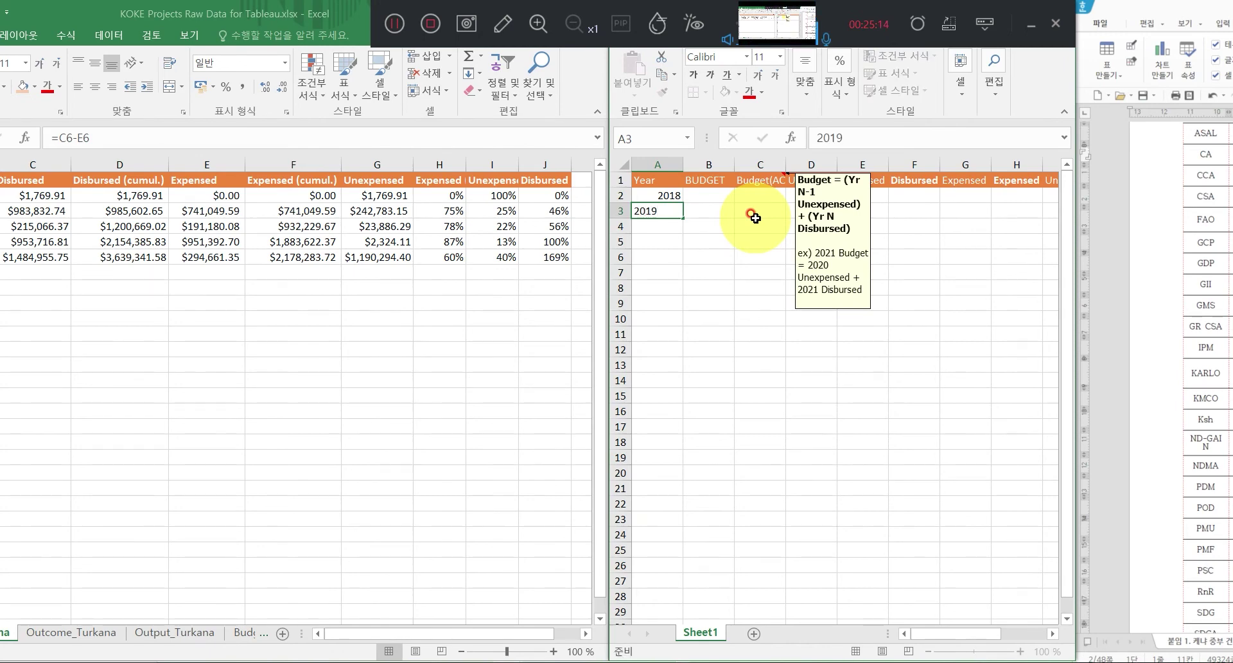
{"action": "key", "text": "Return"}
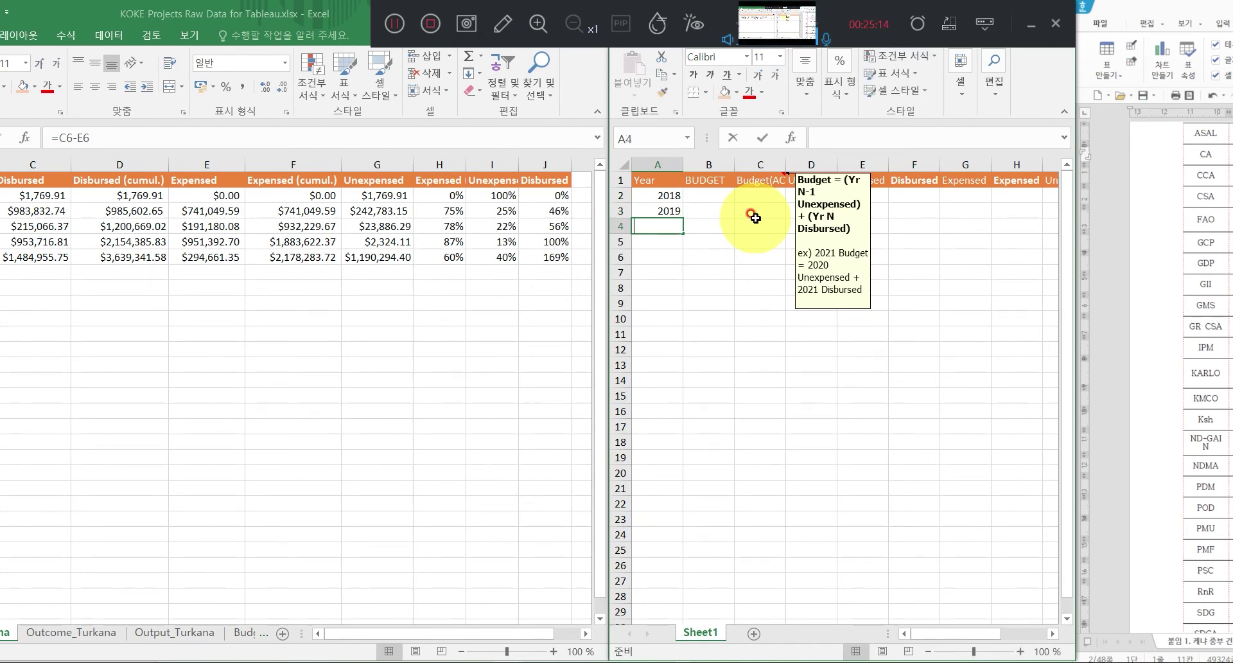
{"action": "type", "text": "2020"}
{"action": "key", "text": "Return"}
{"action": "type", "text": "2021"}
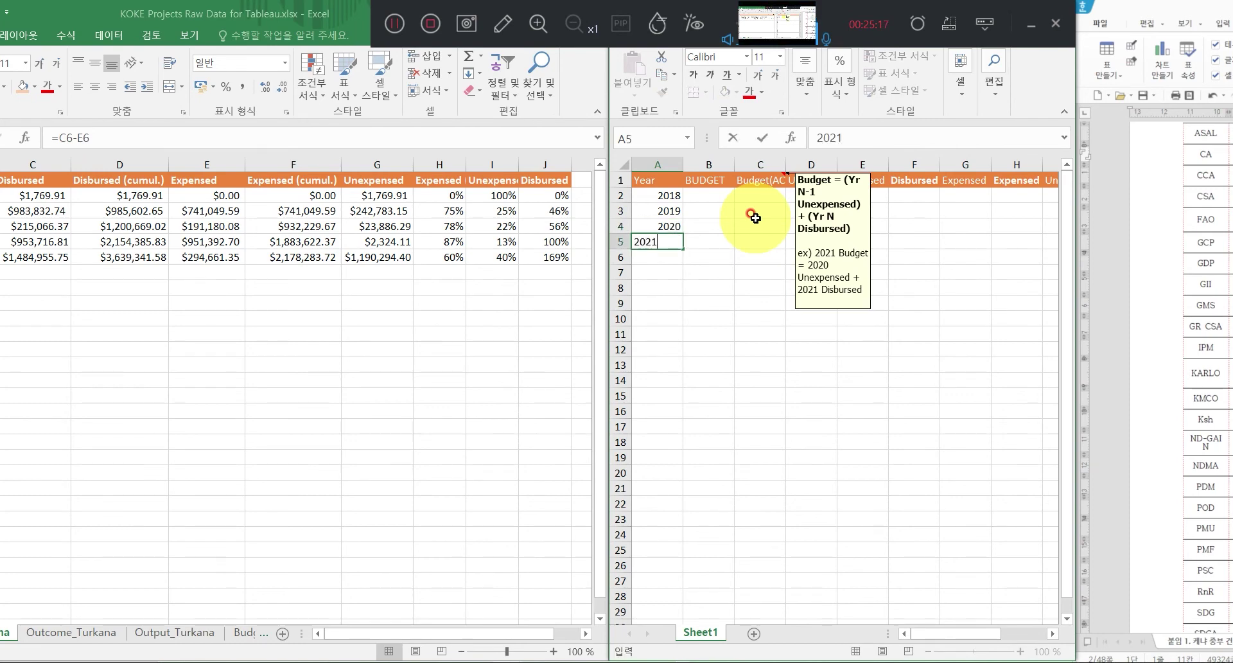
{"action": "key", "text": "Return"}
{"action": "type", "text": "2022"}
{"action": "key", "text": "Right"}
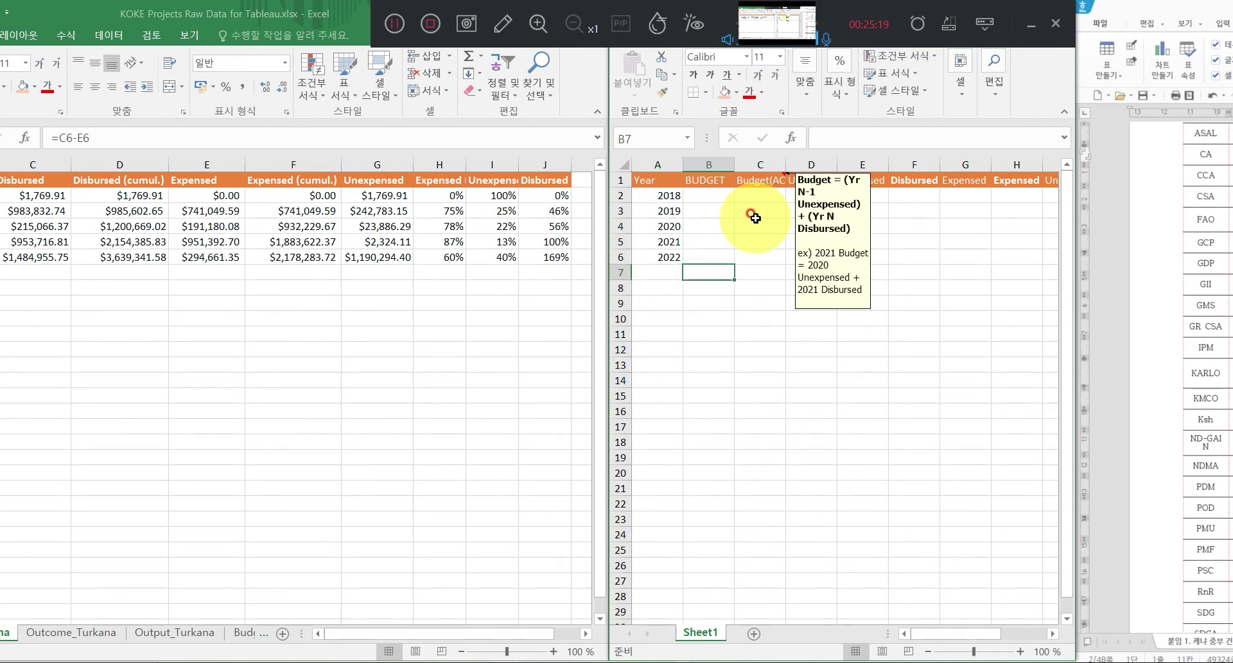
{"action": "key", "text": "Up"}
{"action": "key", "text": "Up"}
{"action": "key", "text": "Up"}
{"action": "key", "text": "Up"}
{"action": "key", "text": "Up"}
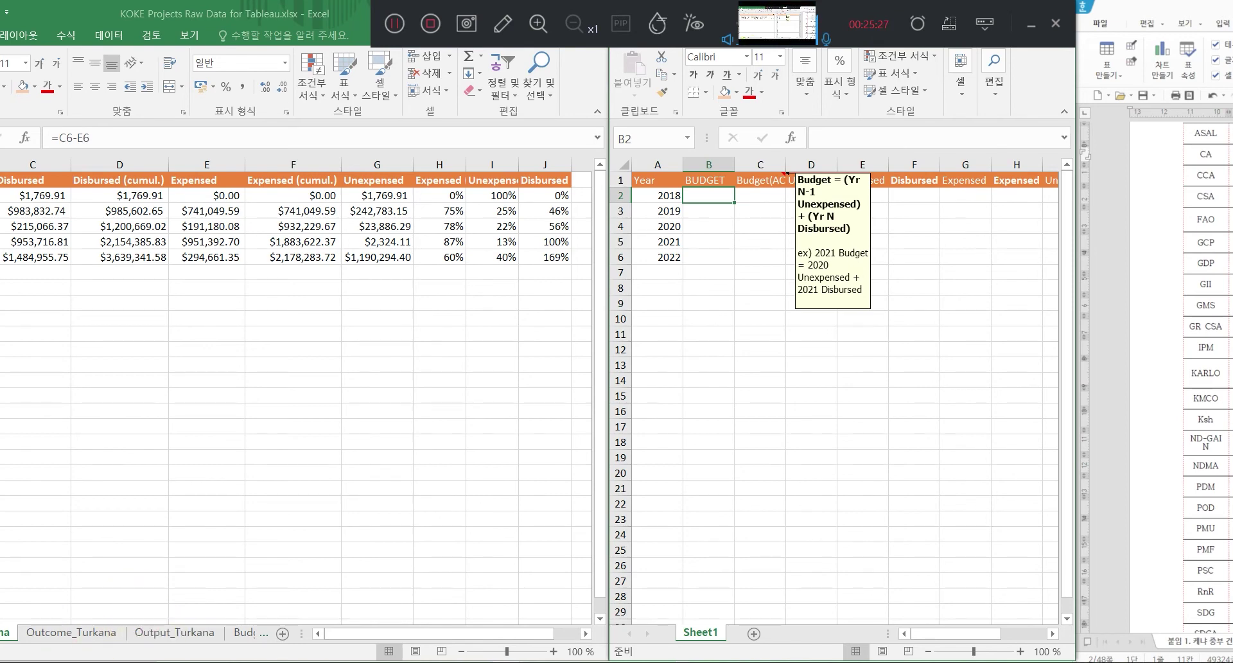
Switch to the KOKE Projects workbook and examine the first project's Total Budget(USD) on the KOKE Project summery sheet.
{"action": "key", "text": "alt+Tab"}
{"action": "key", "text": "ctrl+Page_Up"}
{"action": "key", "text": "ctrl+Page_Up"}
{"action": "key", "text": "ctrl+Page_Up"}
{"action": "key", "text": "ctrl+Page_Up"}
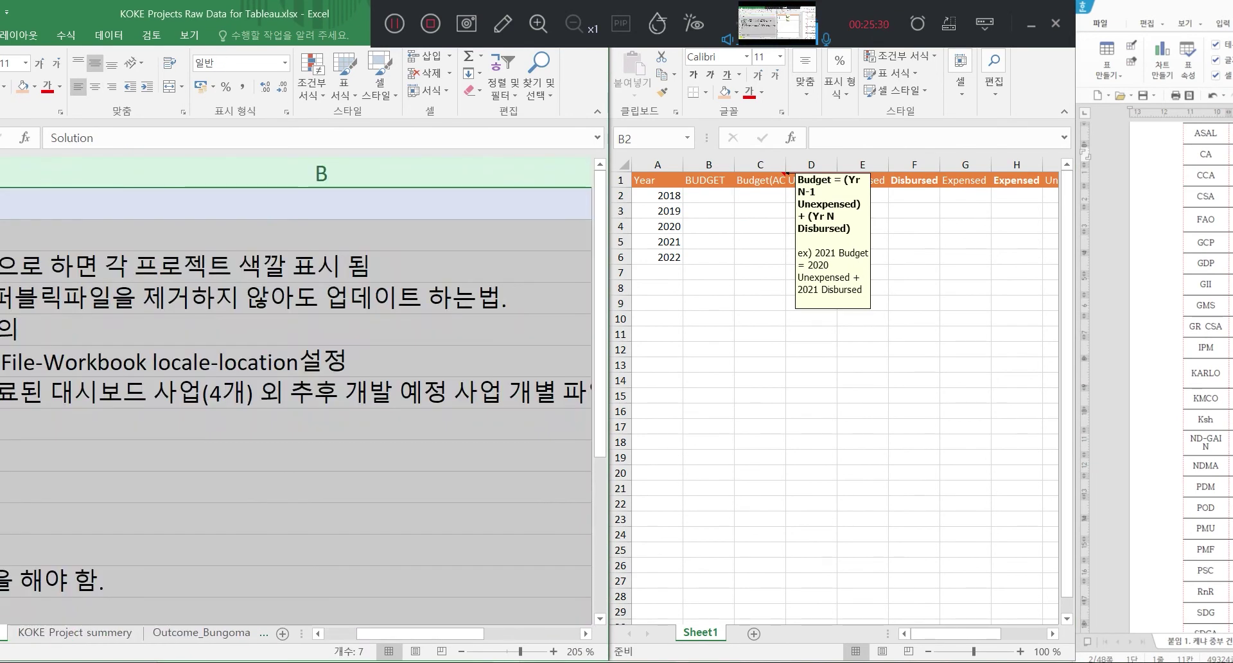
{"action": "left_click", "coordinate": [29, 633]}
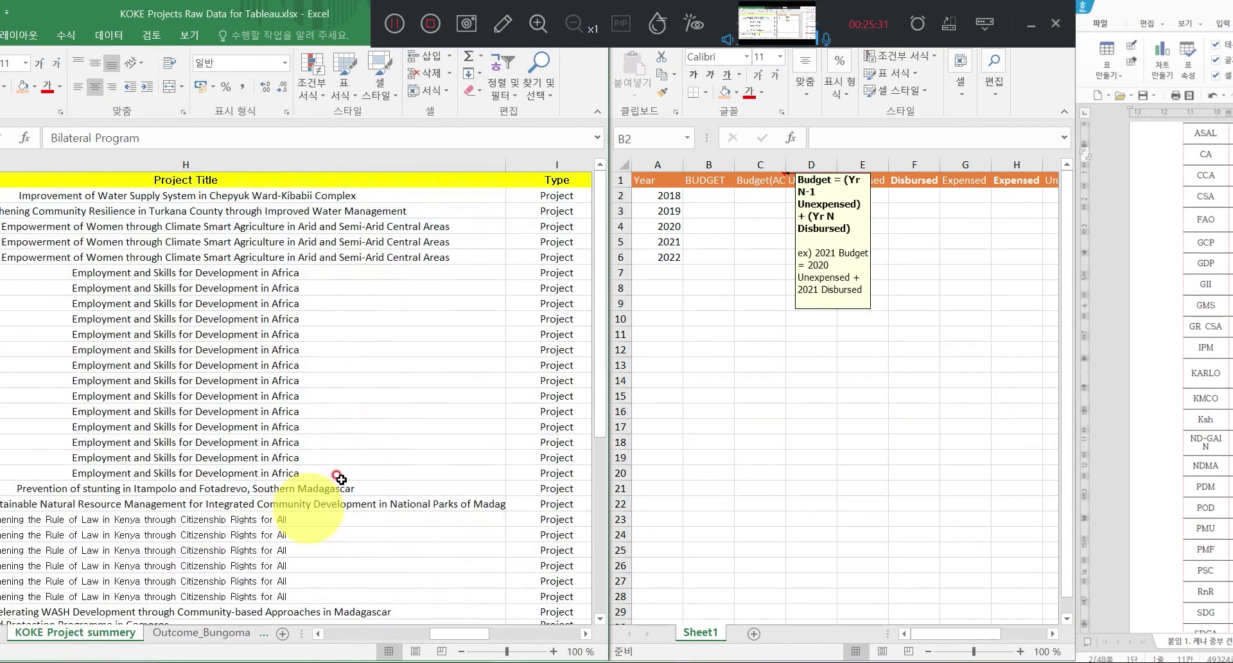
{"action": "left_click", "coordinate": [506, 634]}
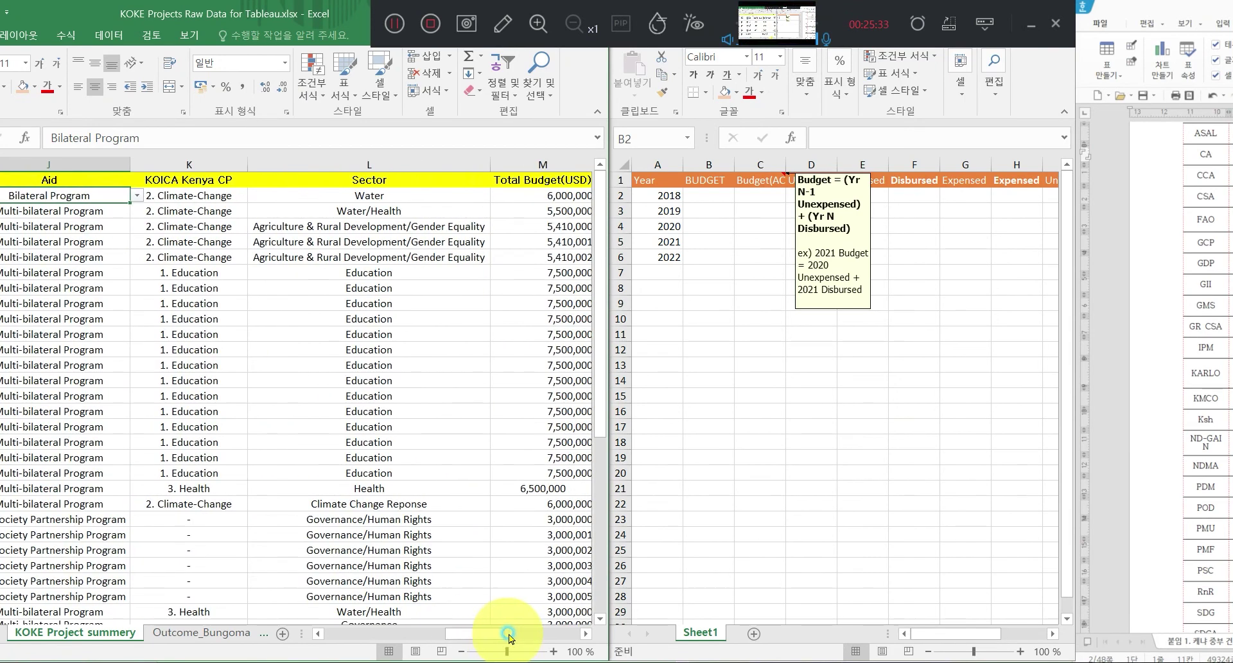
{"action": "left_click", "coordinate": [574, 203]}
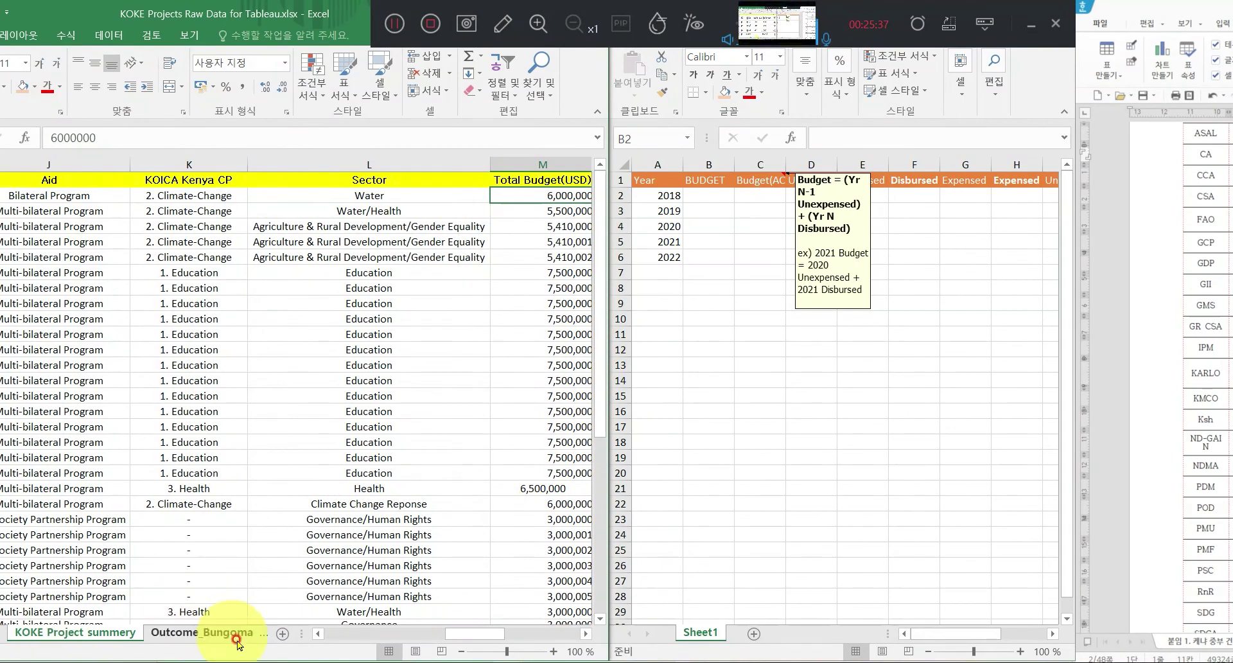
On the Budget_Bungoma sheet, total the yearly budgets directly below column B's data with =SUM(B2:B6).
{"action": "left_click", "coordinate": [261, 634]}
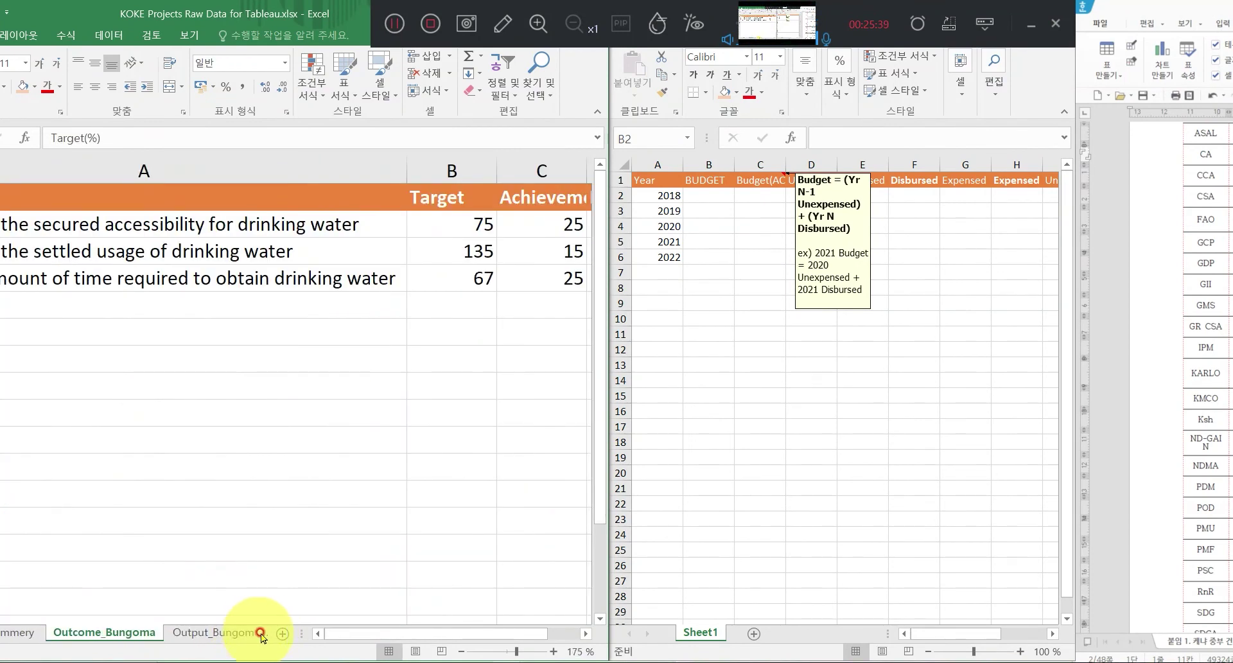
{"action": "left_click", "coordinate": [265, 634]}
{"action": "left_click", "coordinate": [199, 634]}
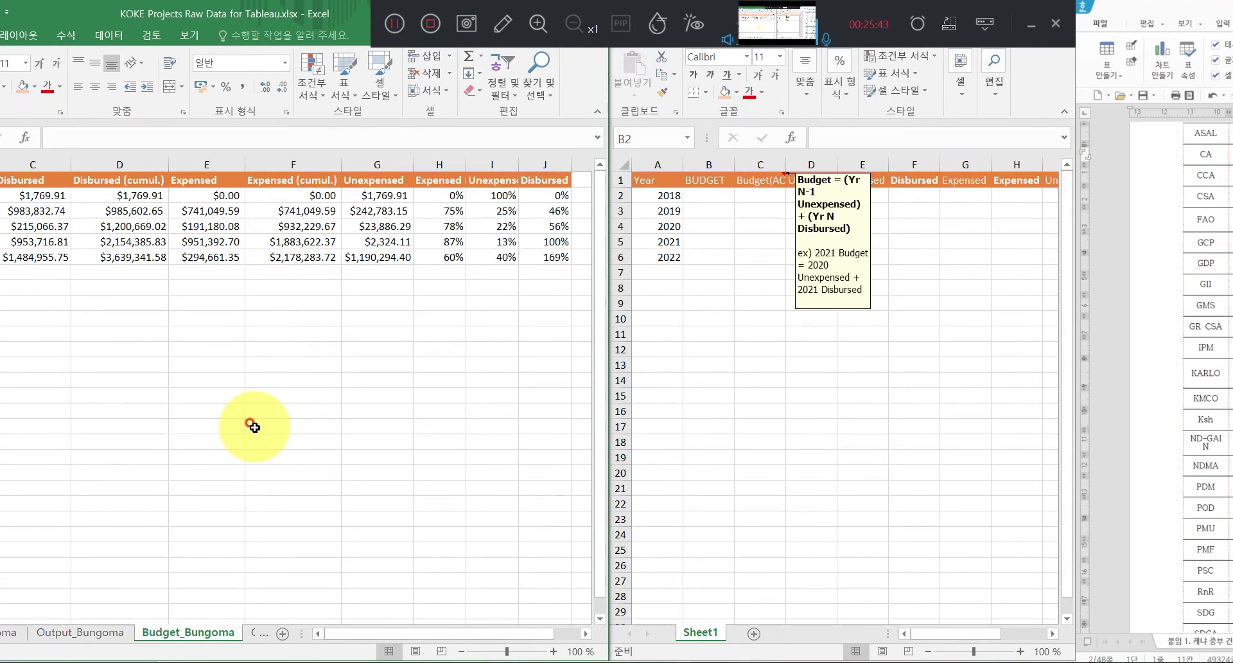
{"action": "type", "text": "=sum"}
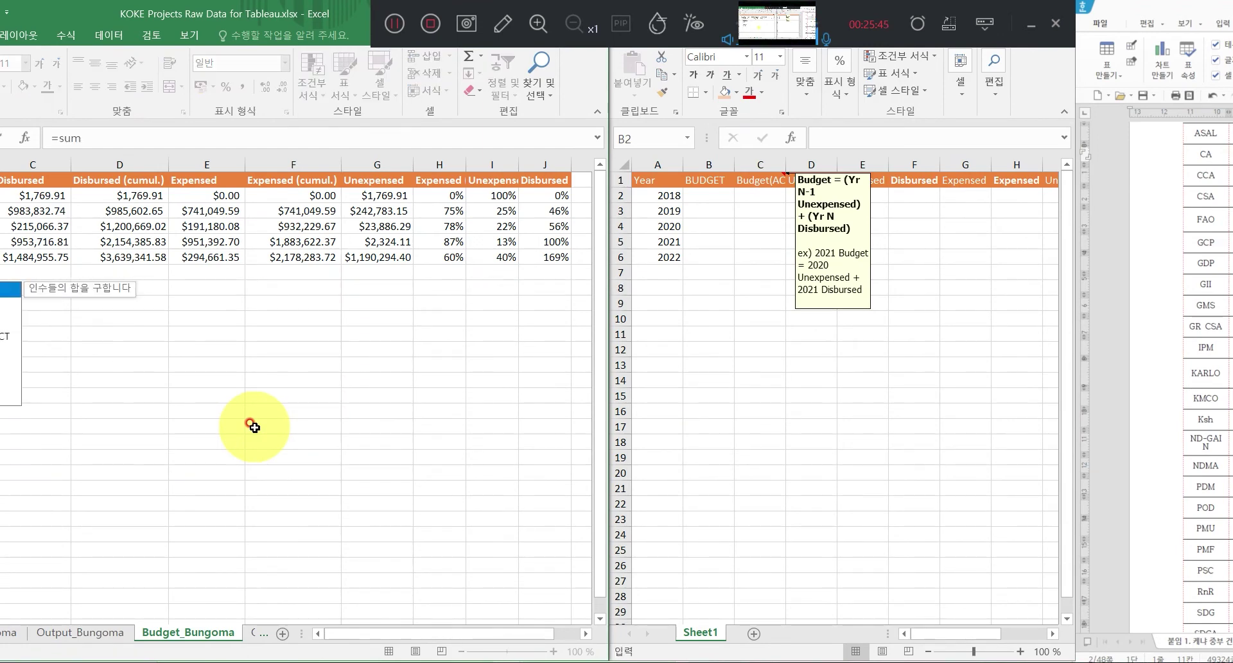
{"action": "key", "text": "Return"}
{"action": "type", "text": "9"}
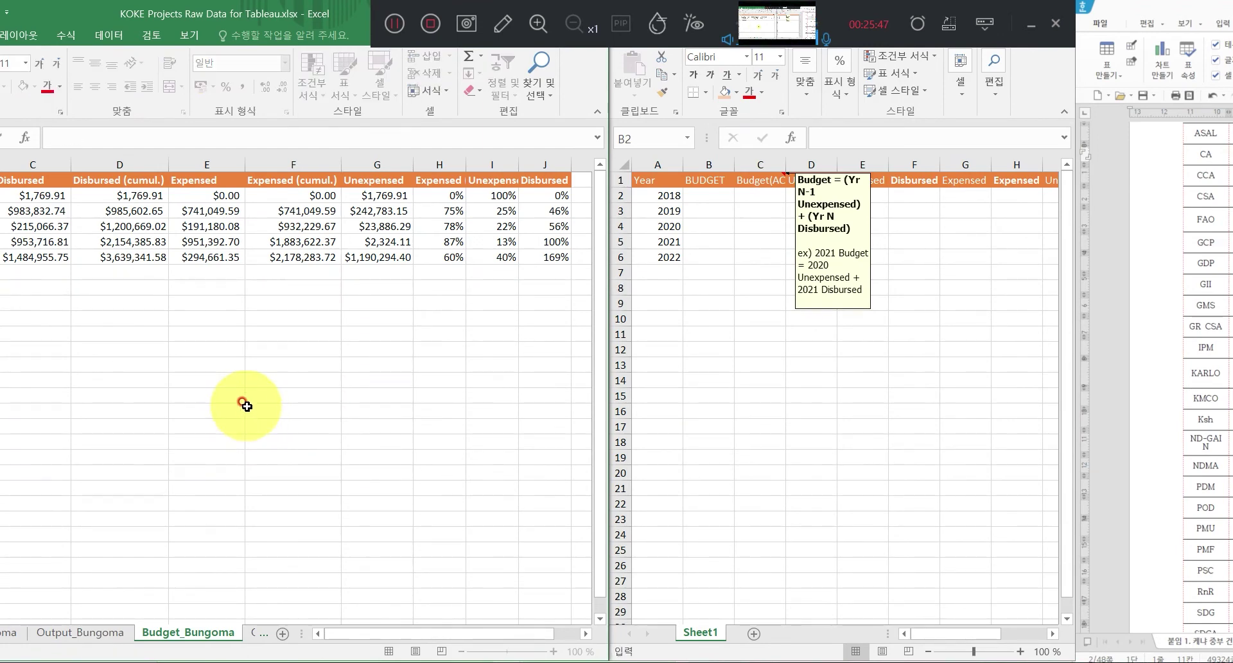
{"action": "key", "text": "Up"}
{"action": "type", "text": "=sum("}
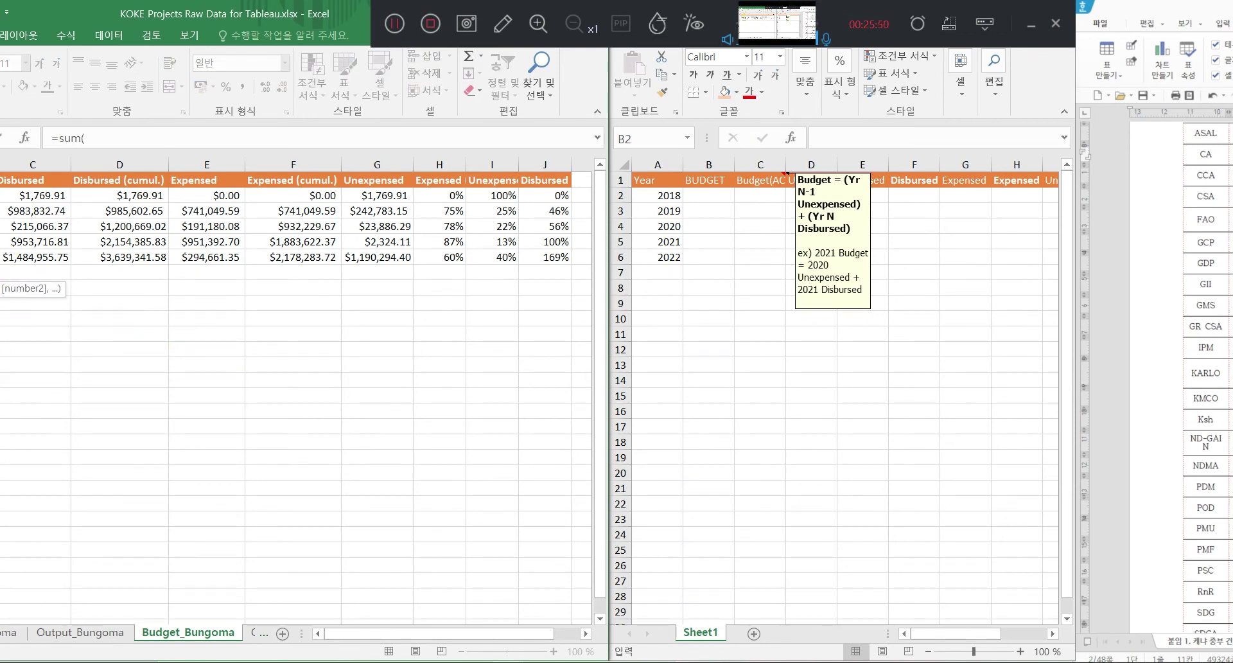
{"action": "type", "text": "B2:B6)"}
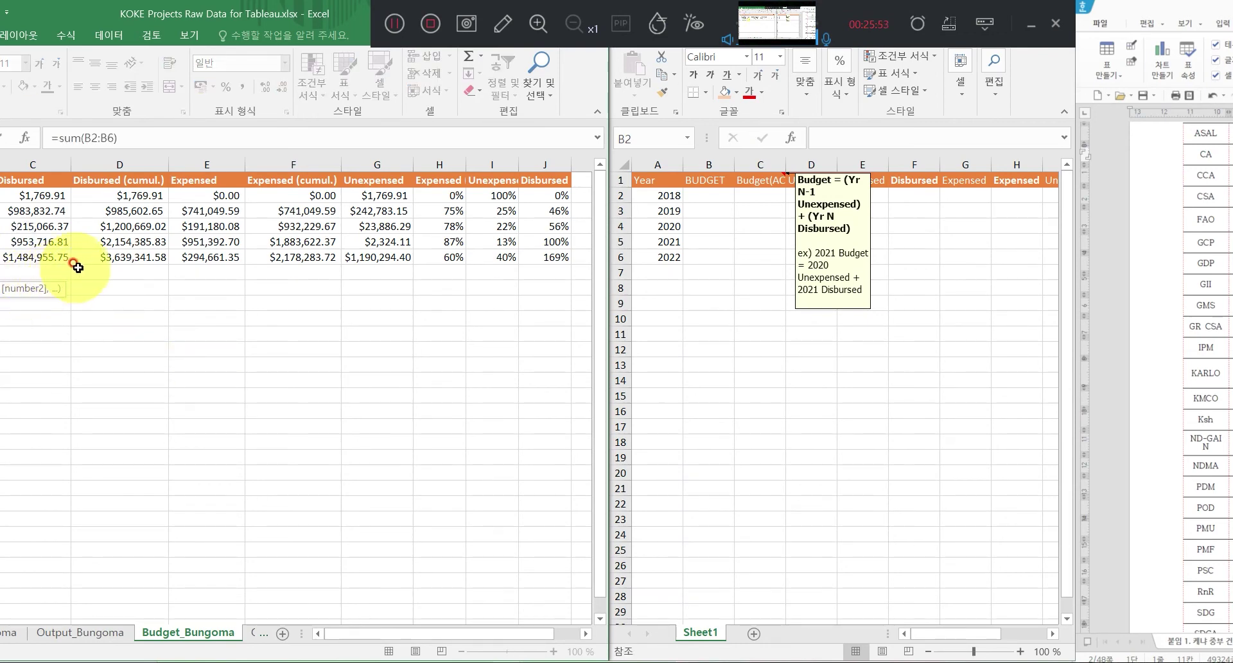
{"action": "key", "text": "Return"}
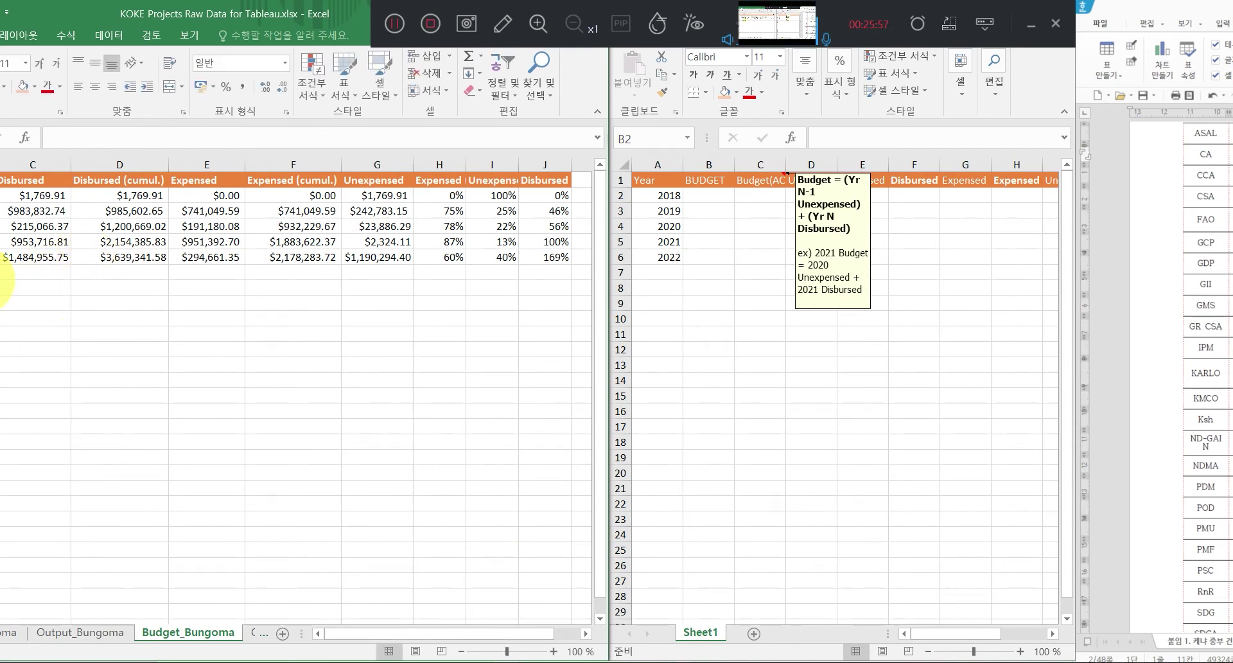
{"action": "left_click", "coordinate": [3, 273]}
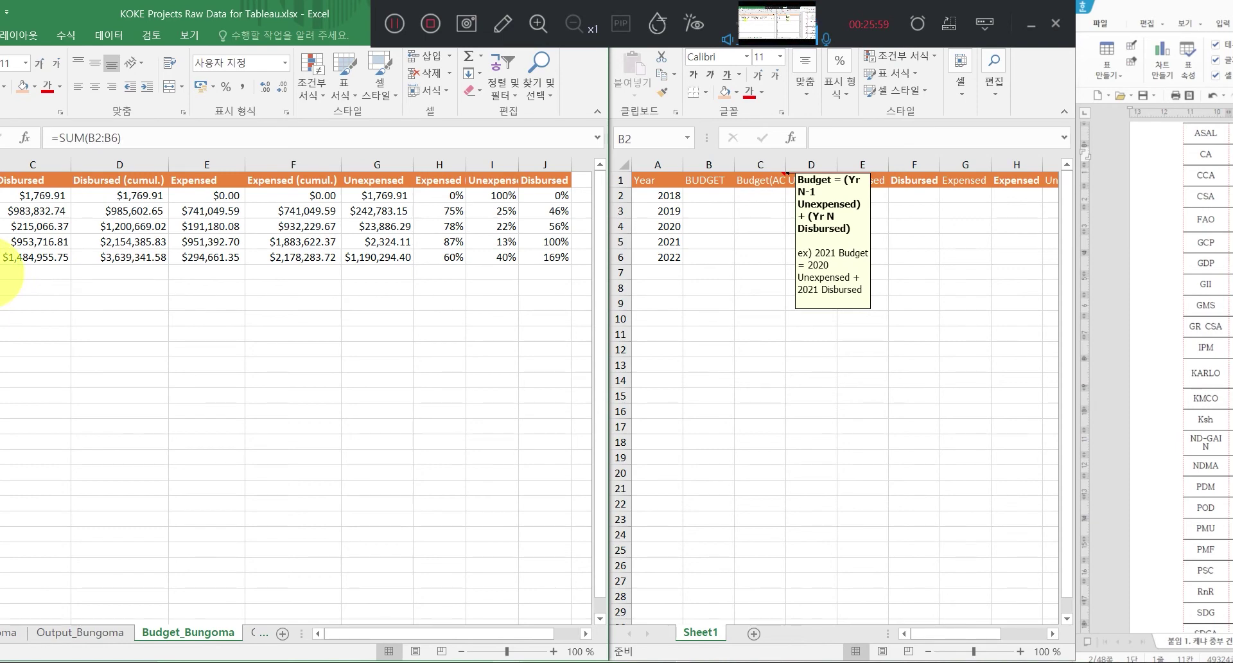
Enter Budget_Bungoma's yearly budgets in the new sheet's BUDGET column: 176.991.15 for 2018 and 1792920.35 for 2019.
{"action": "left_click", "coordinate": [3, 204]}
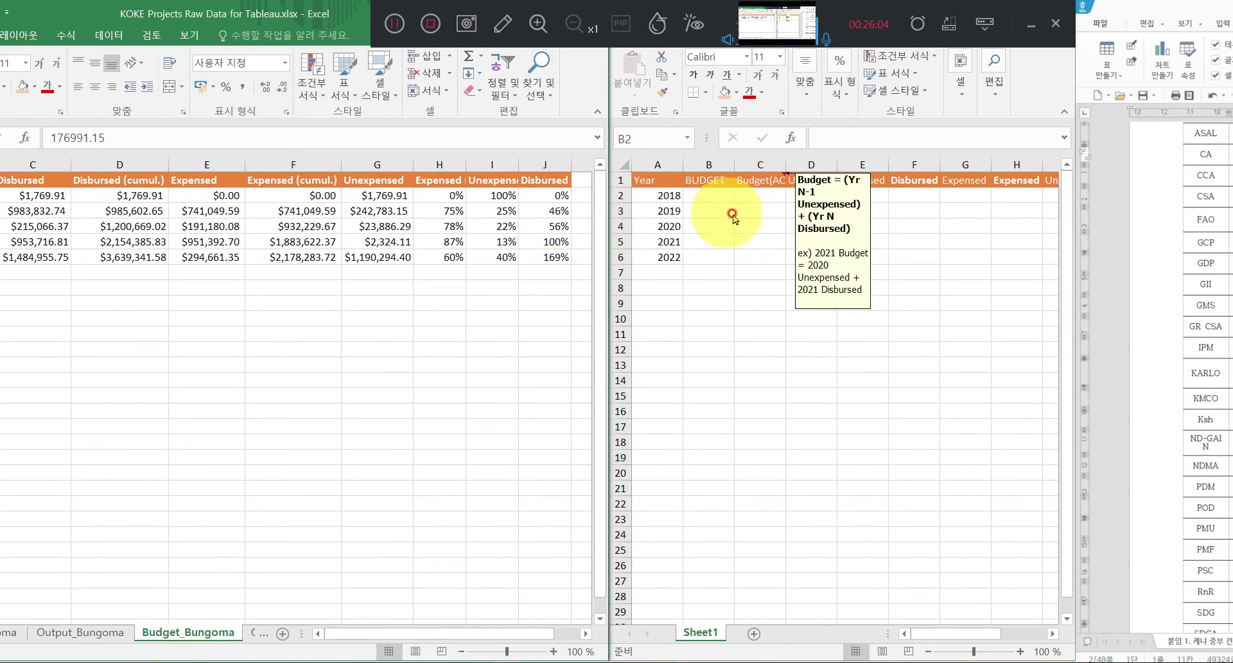
{"action": "left_click", "coordinate": [703, 194]}
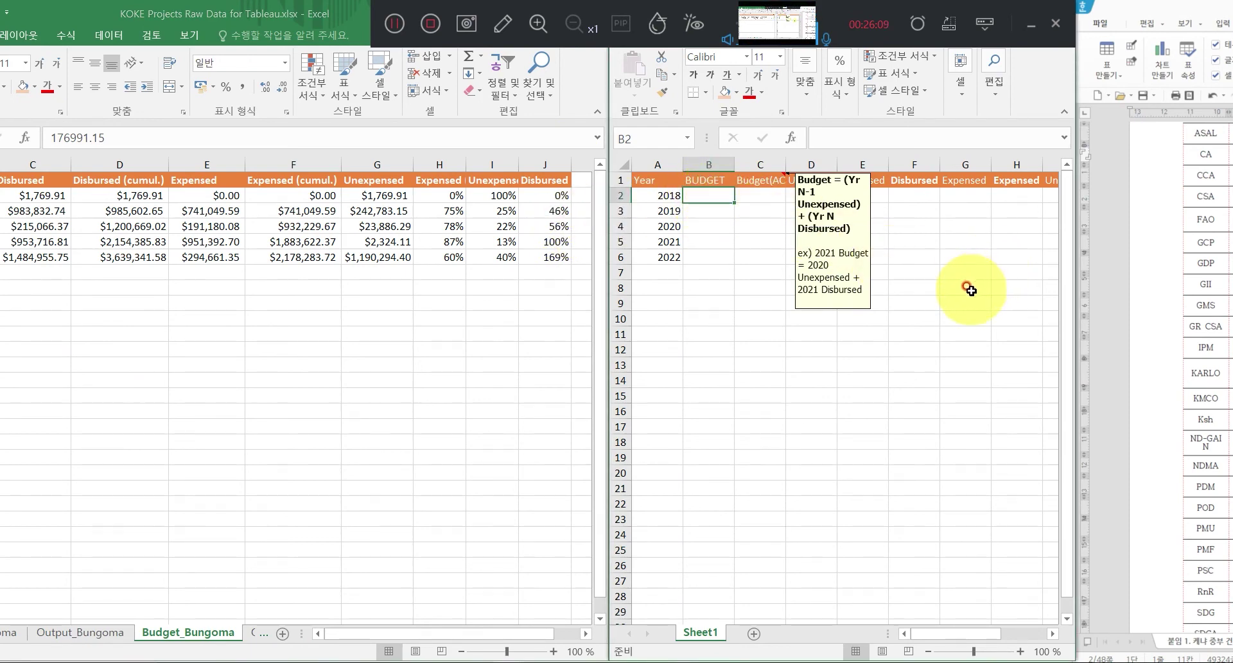
{"action": "type", "text": "176"}
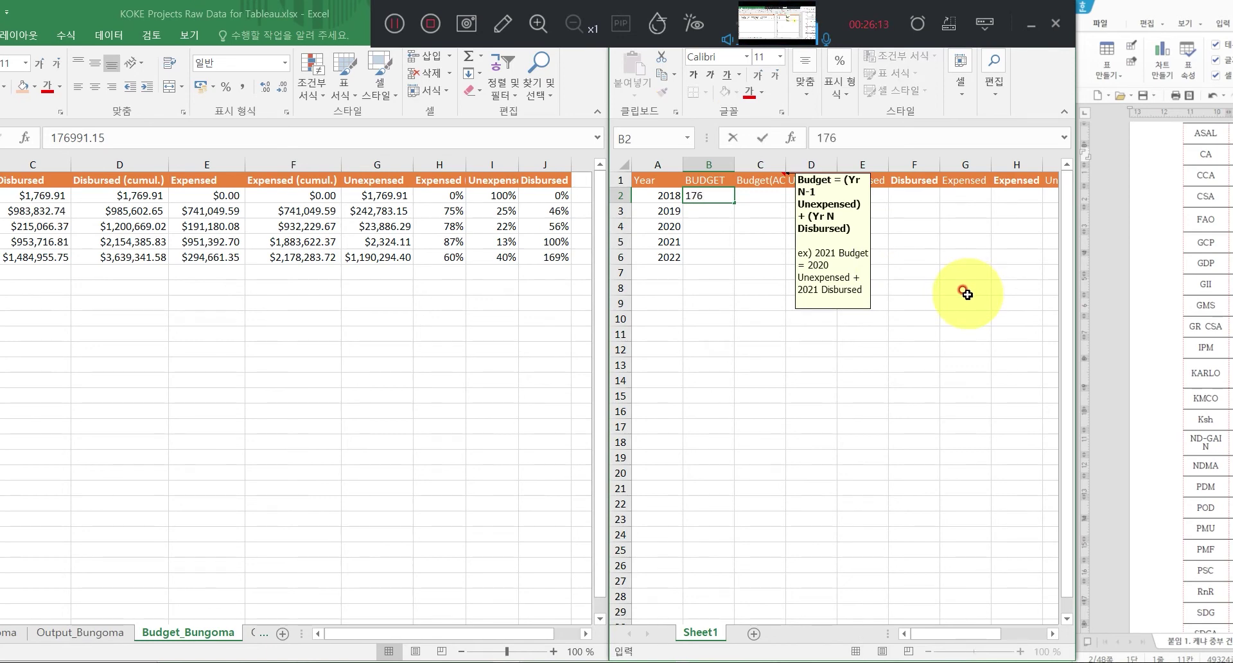
{"action": "type", "text": ".991.15"}
{"action": "key", "text": "Return"}
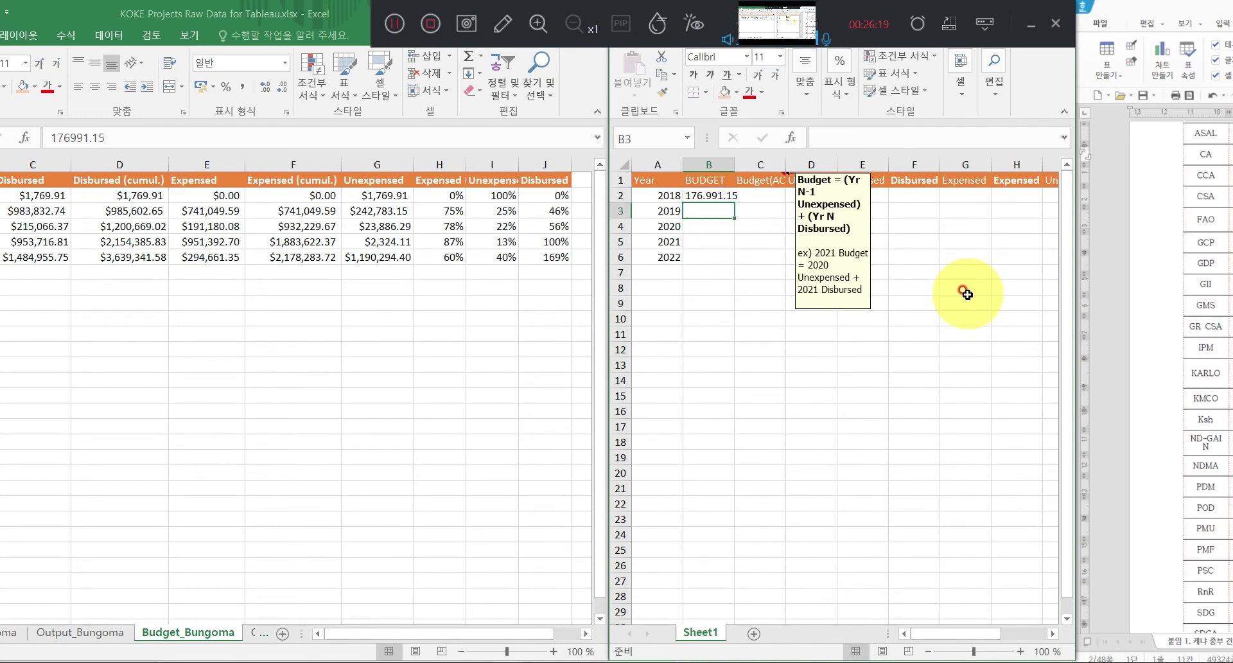
{"action": "type", "text": "1,"}
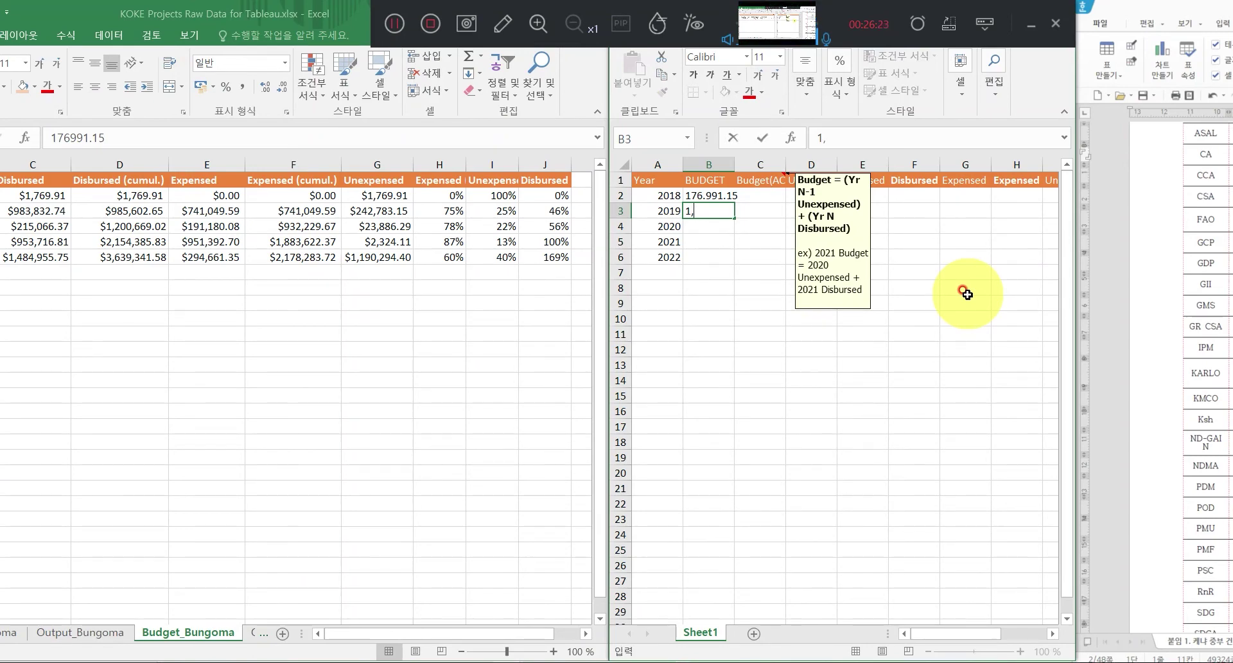
{"action": "key", "text": "BackSpace"}
{"action": "key", "text": "BackSpace"}
{"action": "type", "text": "1792920.35"}
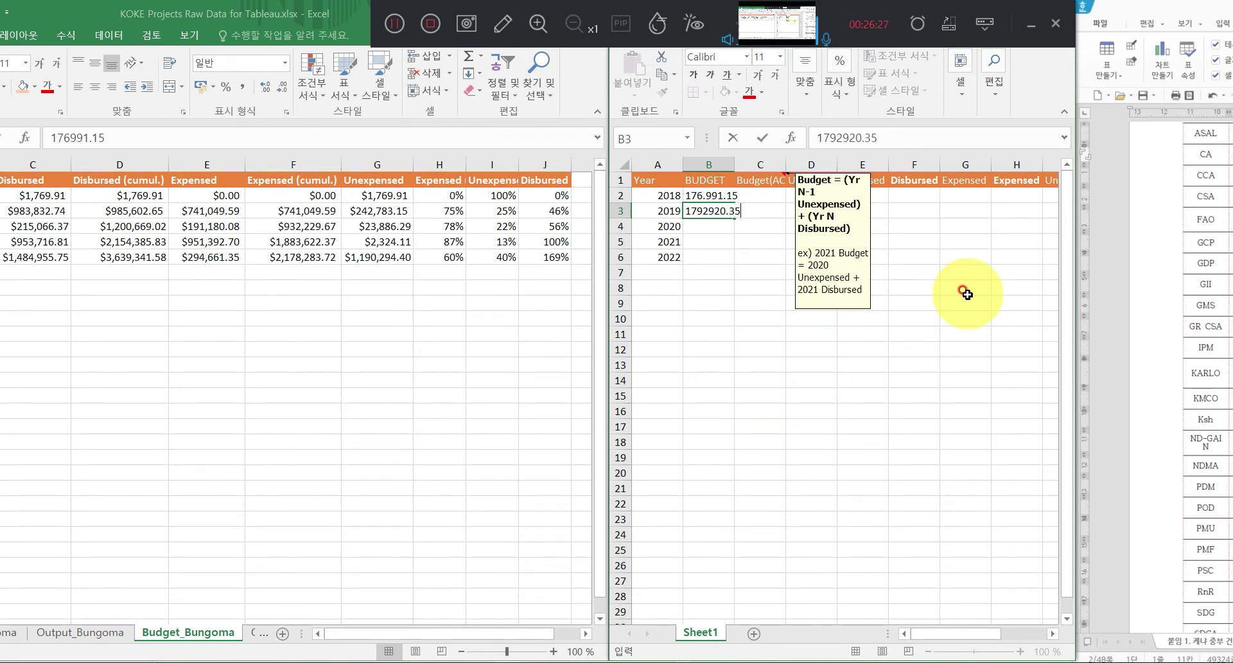
{"action": "key", "text": "Return"}
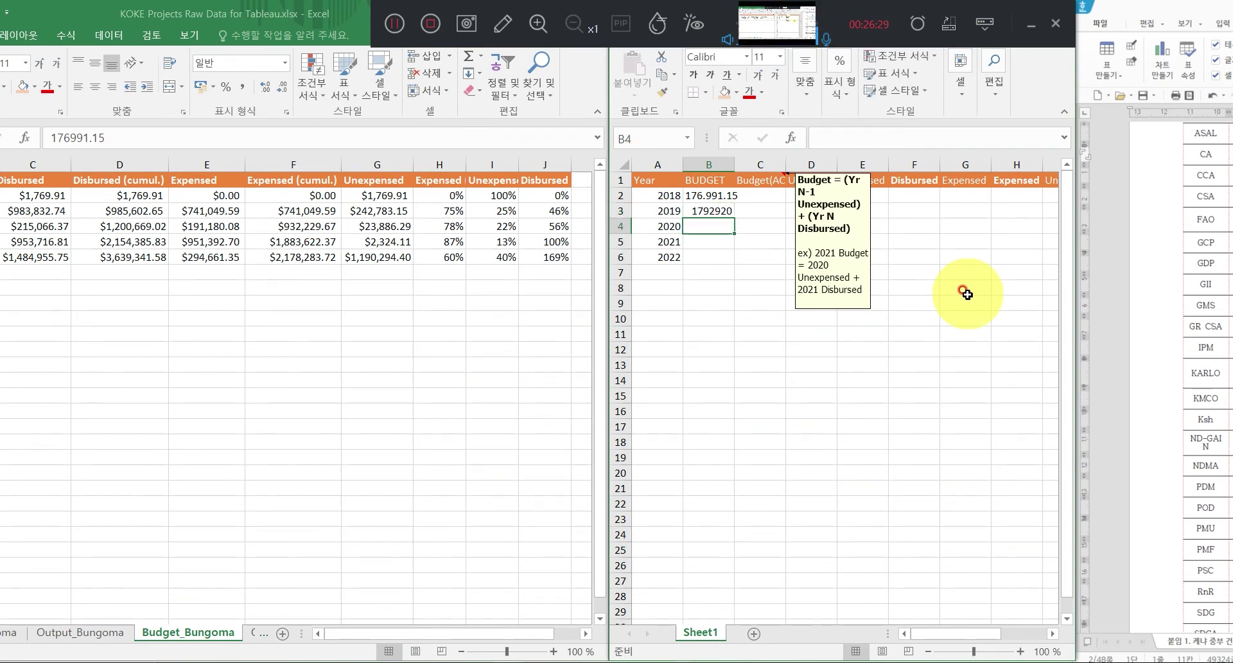
Complete the new sheet's BUDGET column with 2192035.40 for 2020, 1018584.07 for 2021 and 1484955.75 for 2022.
{"action": "type", "text": "2192"}
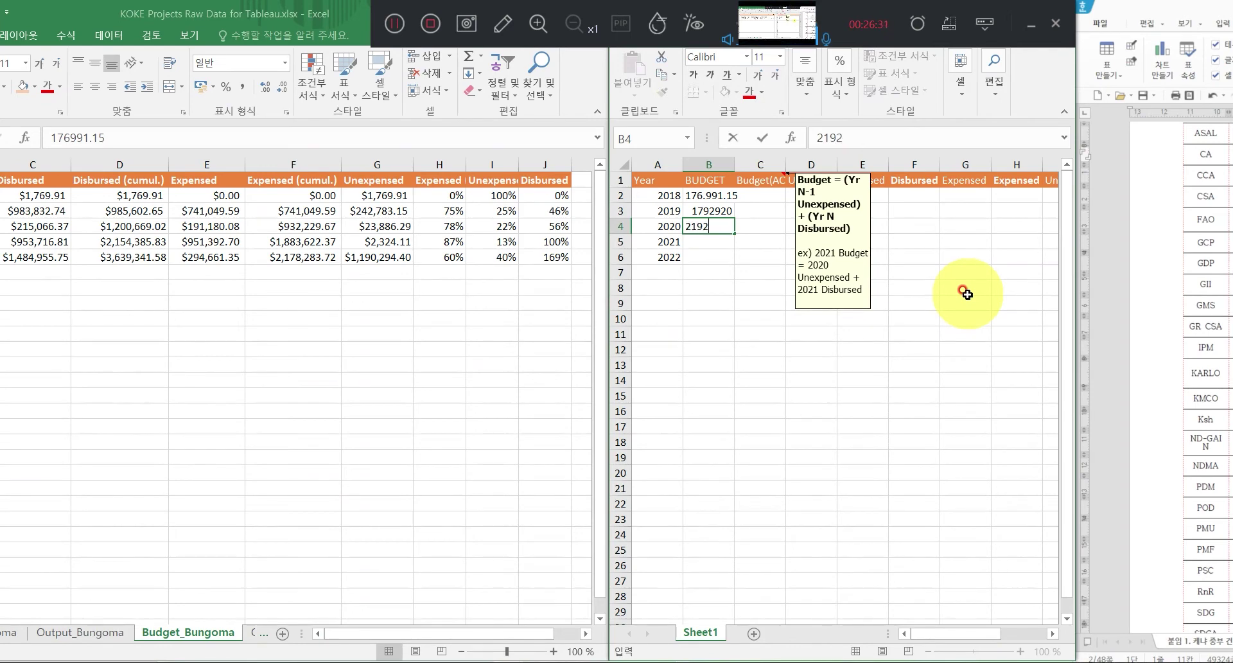
{"action": "type", "text": "035.40"}
{"action": "key", "text": "Return"}
{"action": "type", "text": "1"}
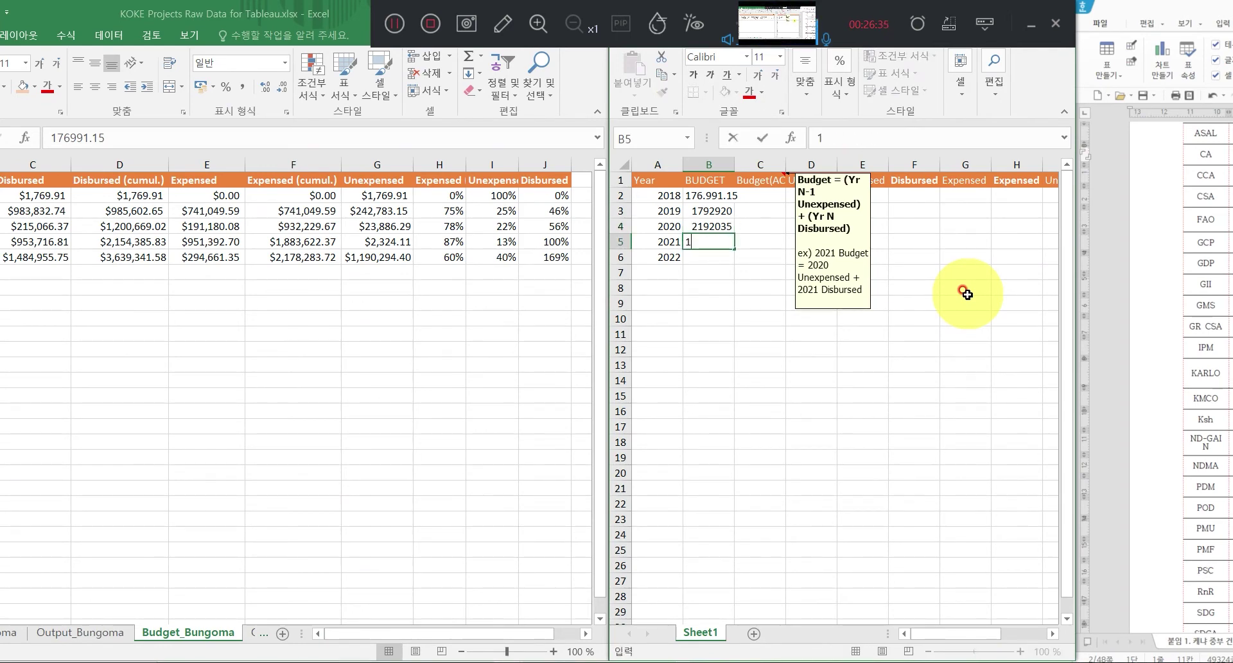
{"action": "type", "text": "018584.07"}
{"action": "key", "text": "Return"}
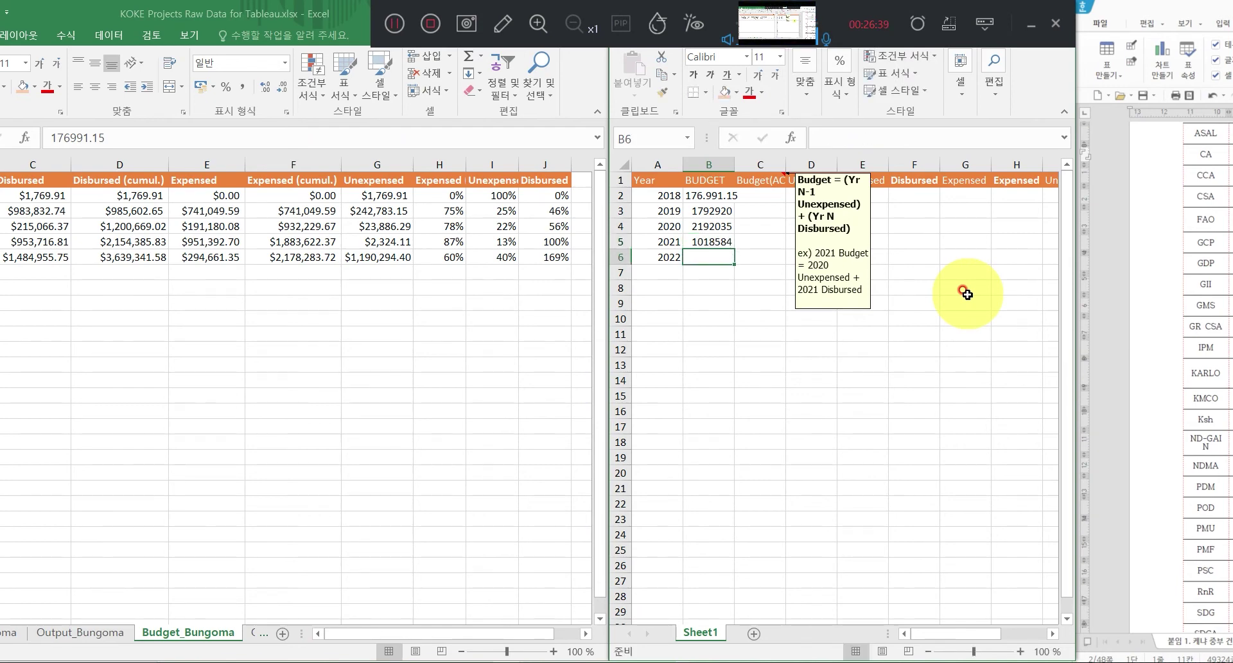
{"action": "type", "text": "1484"}
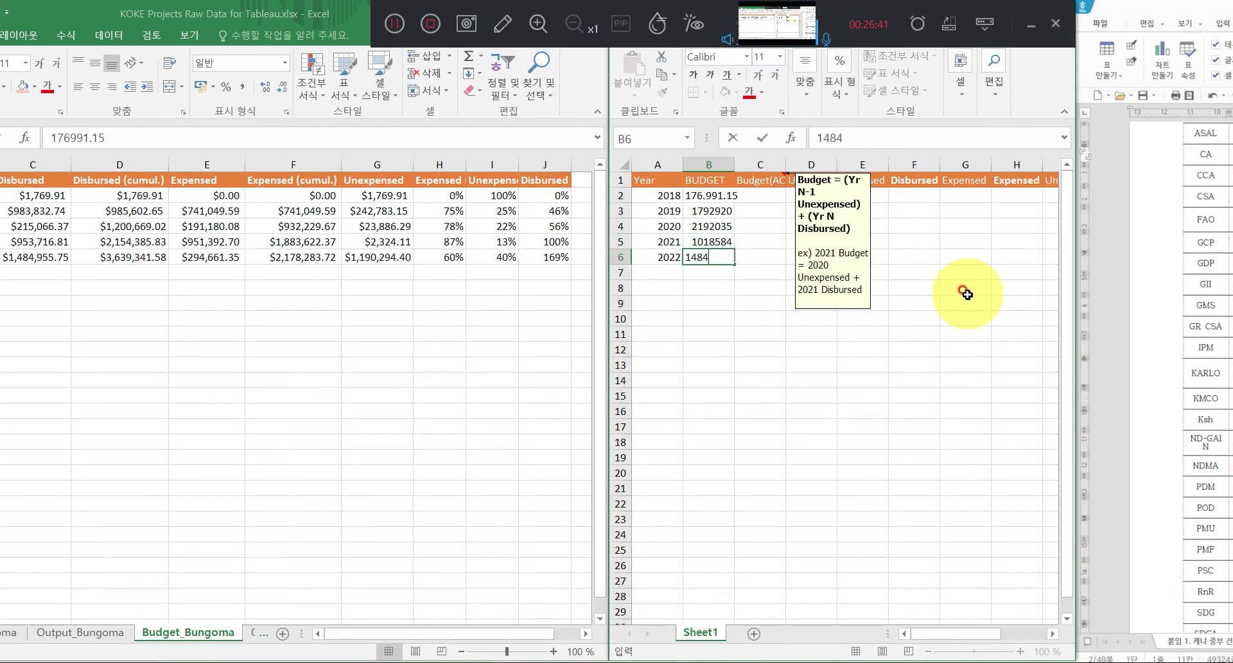
{"action": "type", "text": "955.75"}
{"action": "key", "text": "Return"}
Correct the 2018 value in the BUDGET column to 176991.15.
{"action": "key", "text": "Up"}
{"action": "key", "text": "Up"}
{"action": "key", "text": "Up"}
{"action": "key", "text": "Up"}
{"action": "key", "text": "Up"}
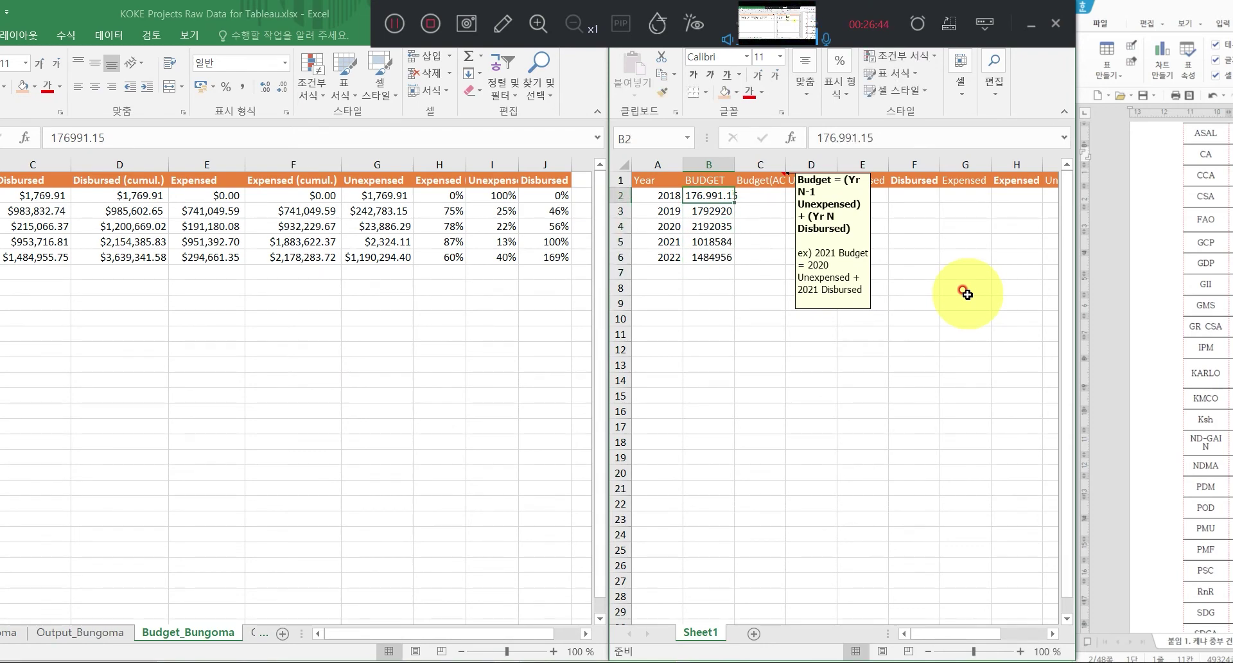
{"action": "type", "text": "17699"}
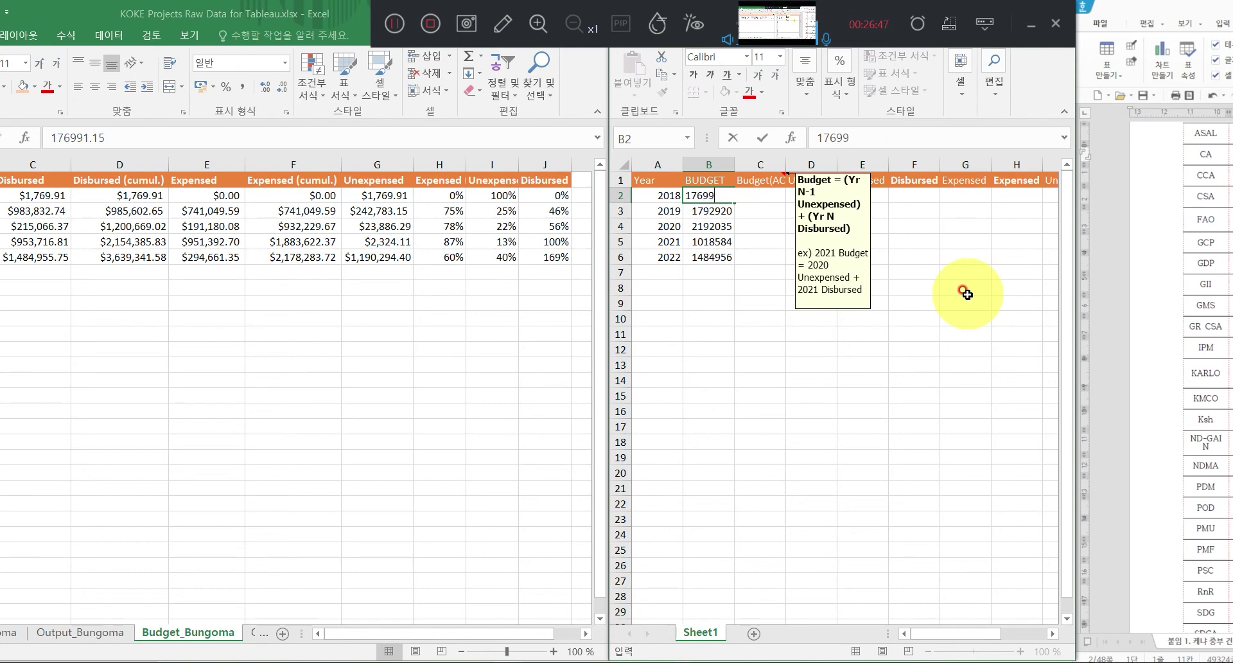
{"action": "type", "text": "115"}
{"action": "key", "text": "Return"}
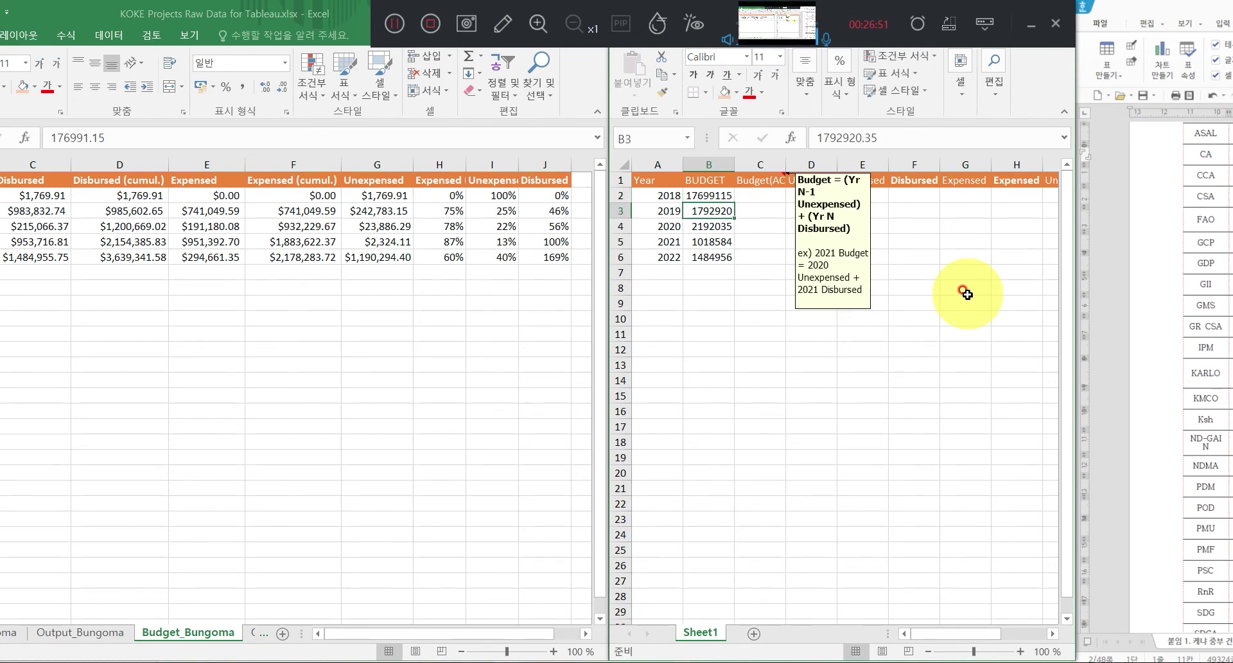
{"action": "key", "text": "Right"}
{"action": "key", "text": "Up"}
{"action": "key", "text": "Left"}
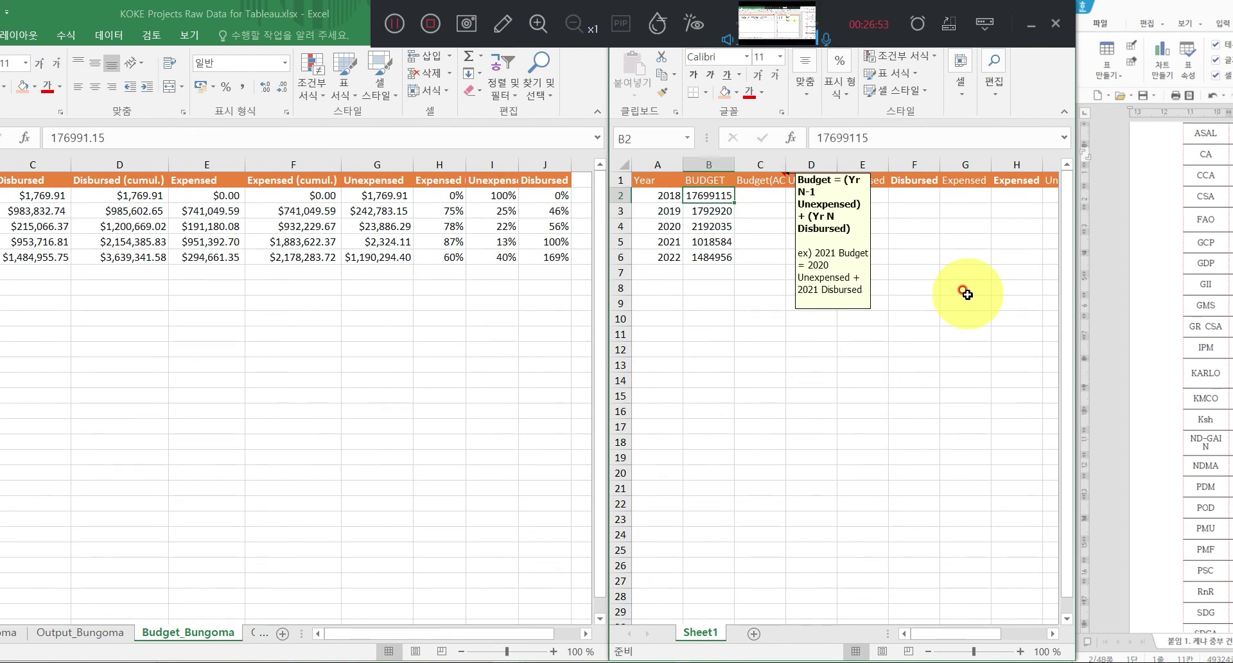
{"action": "left_click", "coordinate": [855, 138]}
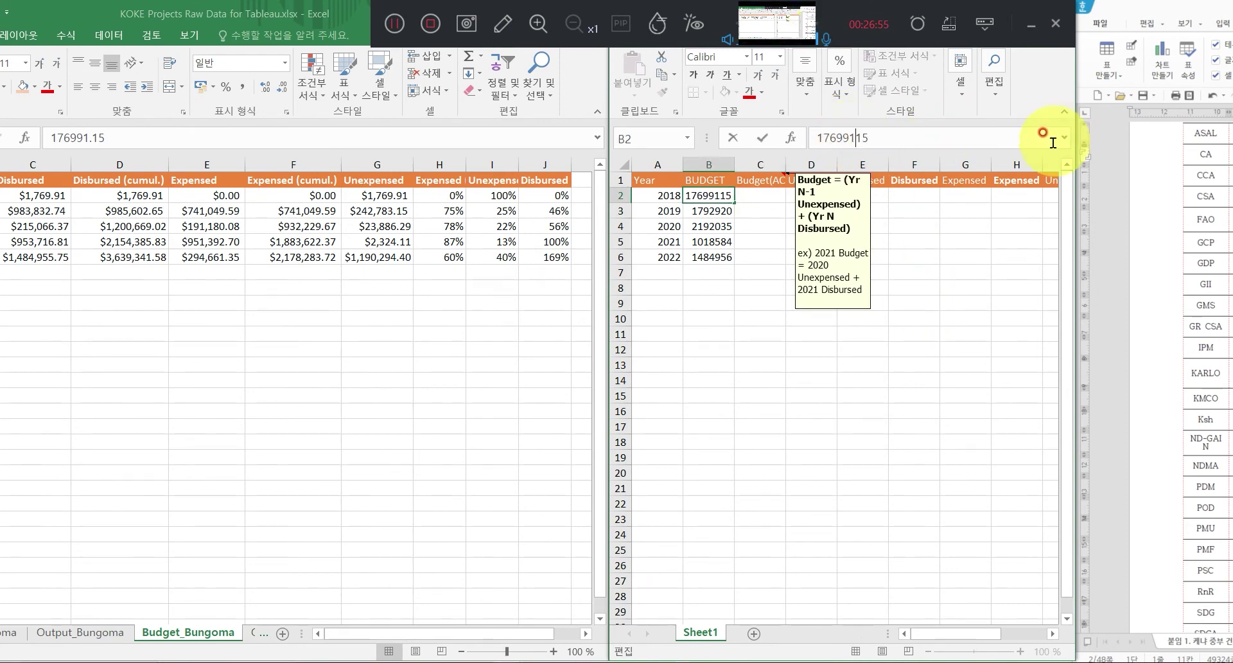
{"action": "type", "text": "."}
{"action": "key", "text": "Return"}
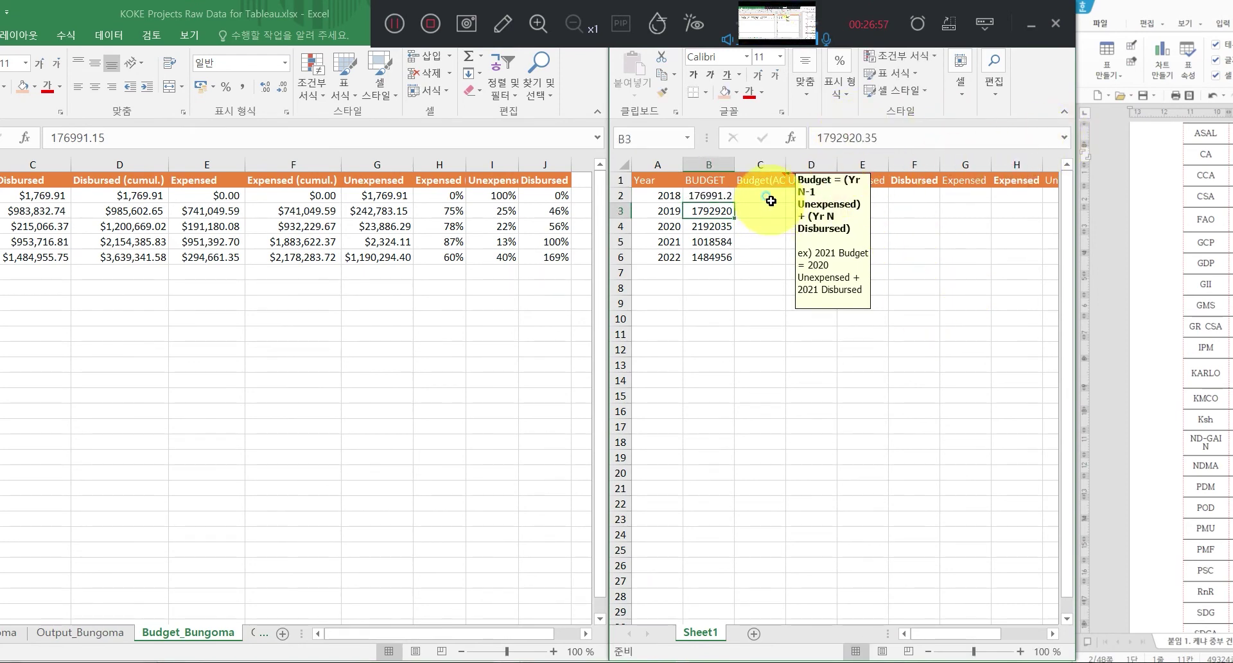
Fill the 2018 cell of the second budget column (C2) with the formula =b2.
{"action": "left_click", "coordinate": [769, 201]}
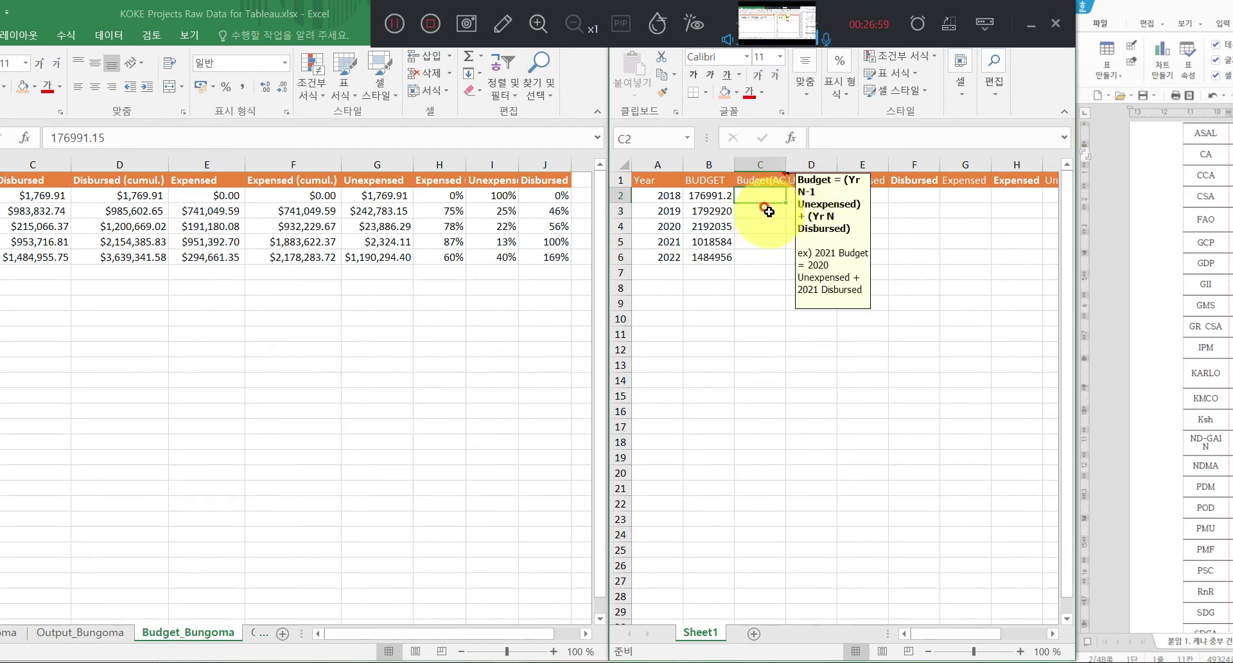
{"action": "left_click", "coordinate": [713, 194]}
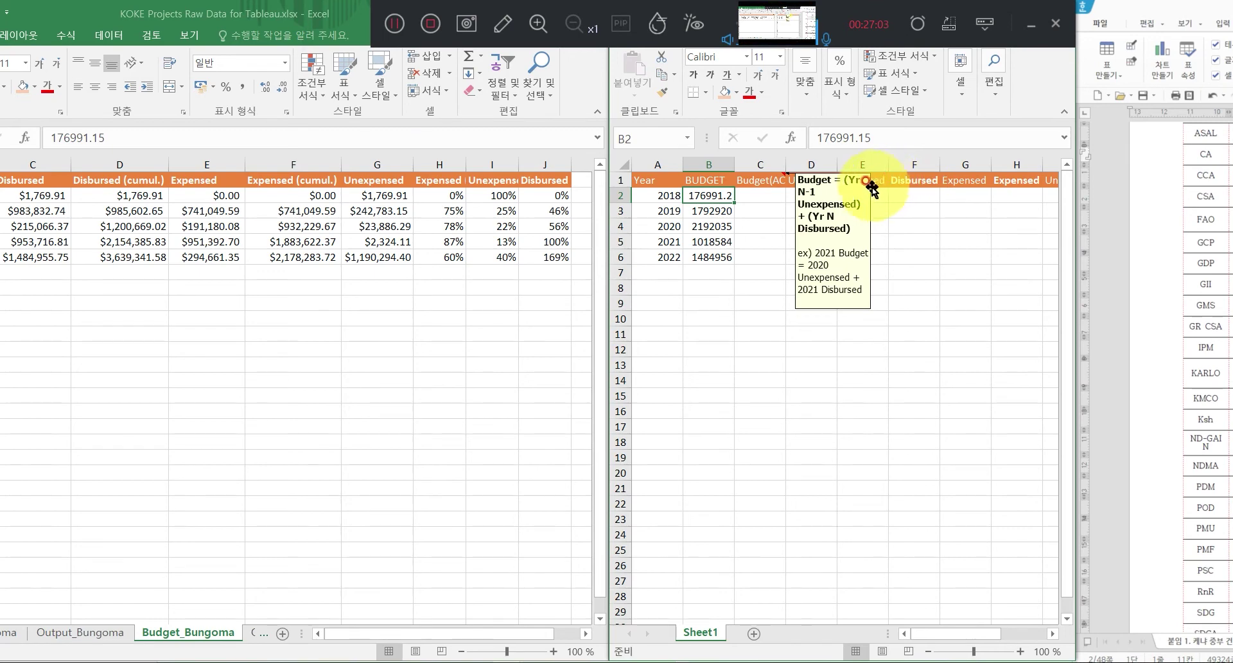
{"action": "left_click", "coordinate": [750, 197]}
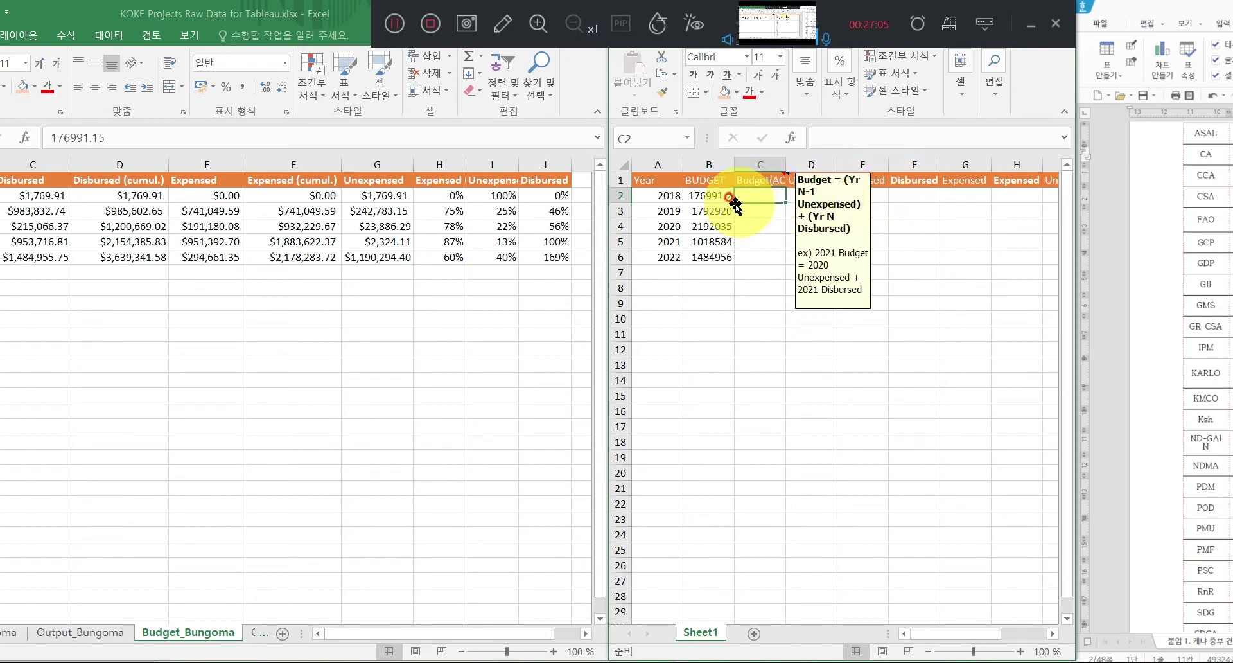
{"action": "left_click", "coordinate": [707, 200]}
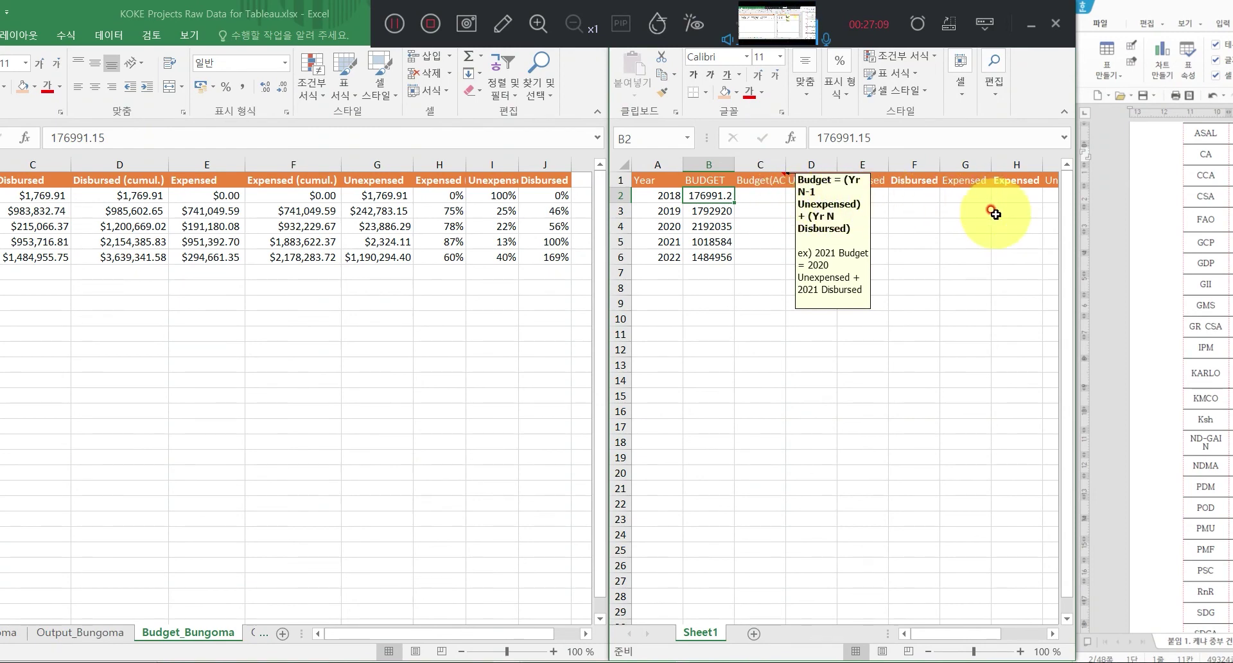
{"action": "key", "text": "Right"}
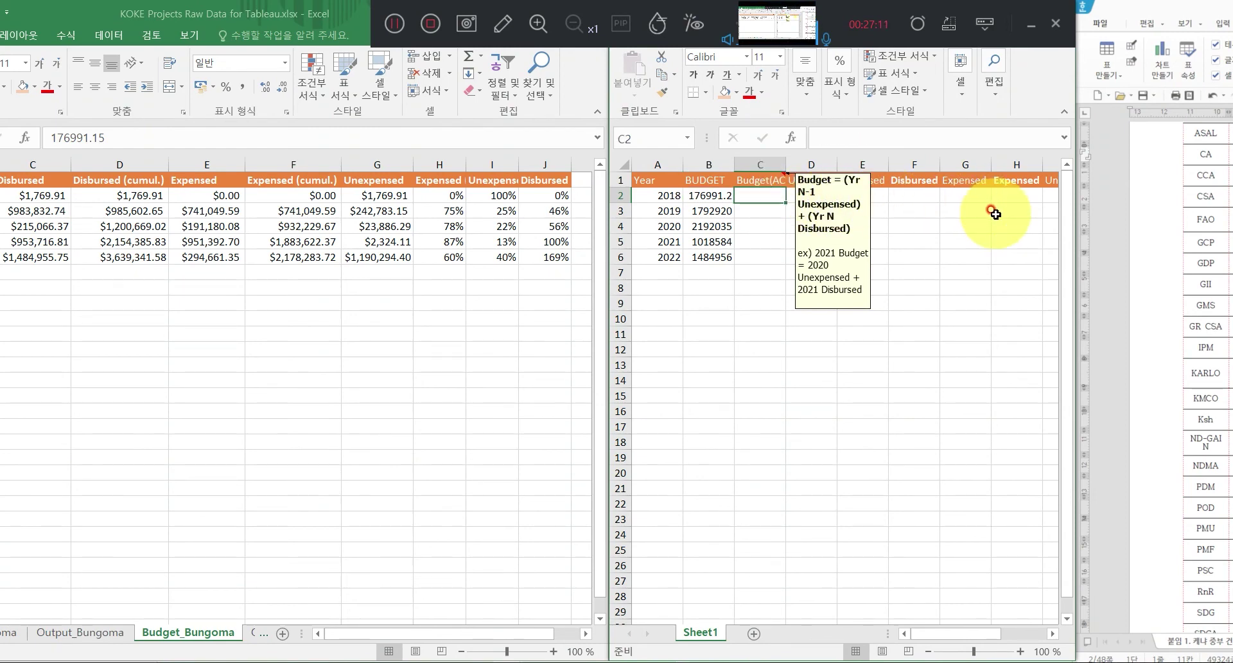
{"action": "type", "text": "1"}
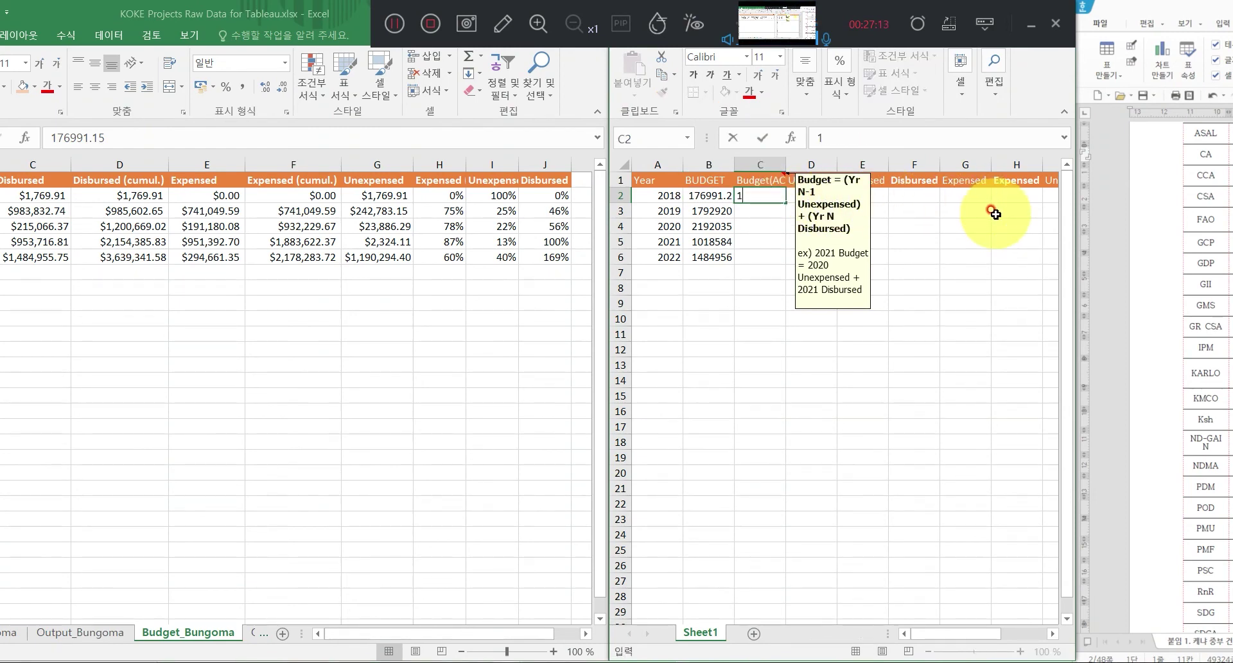
{"action": "key", "text": "BackSpace"}
{"action": "type", "text": "="}
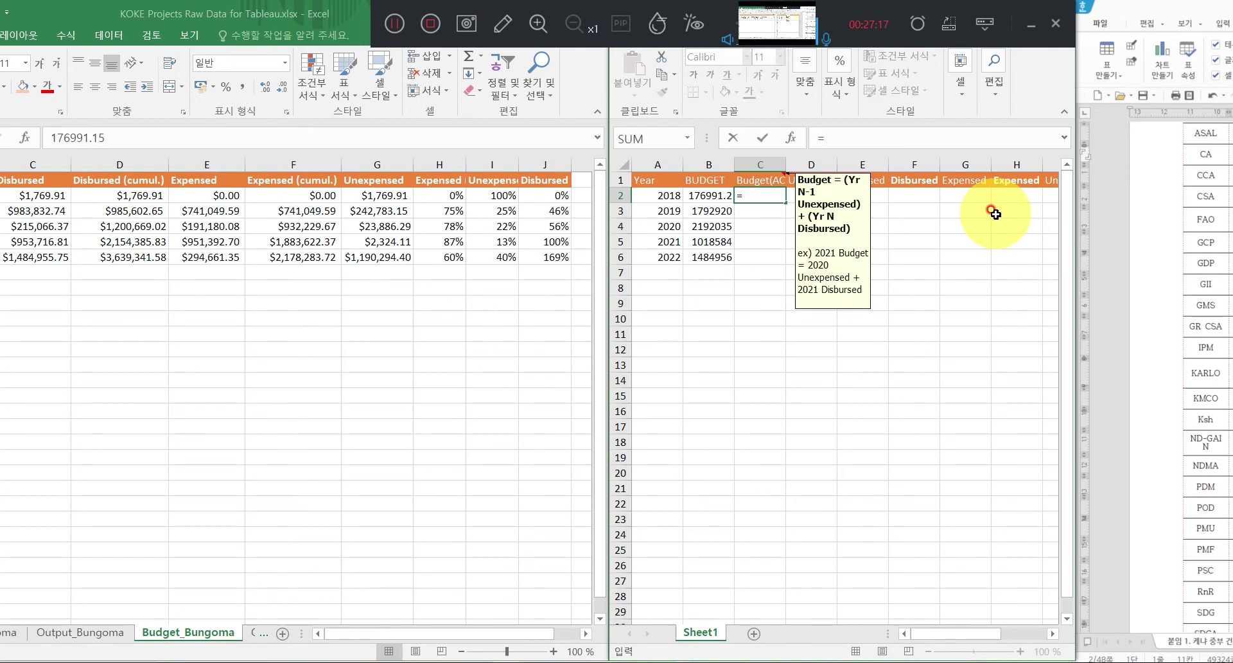
{"action": "type", "text": "b2"}
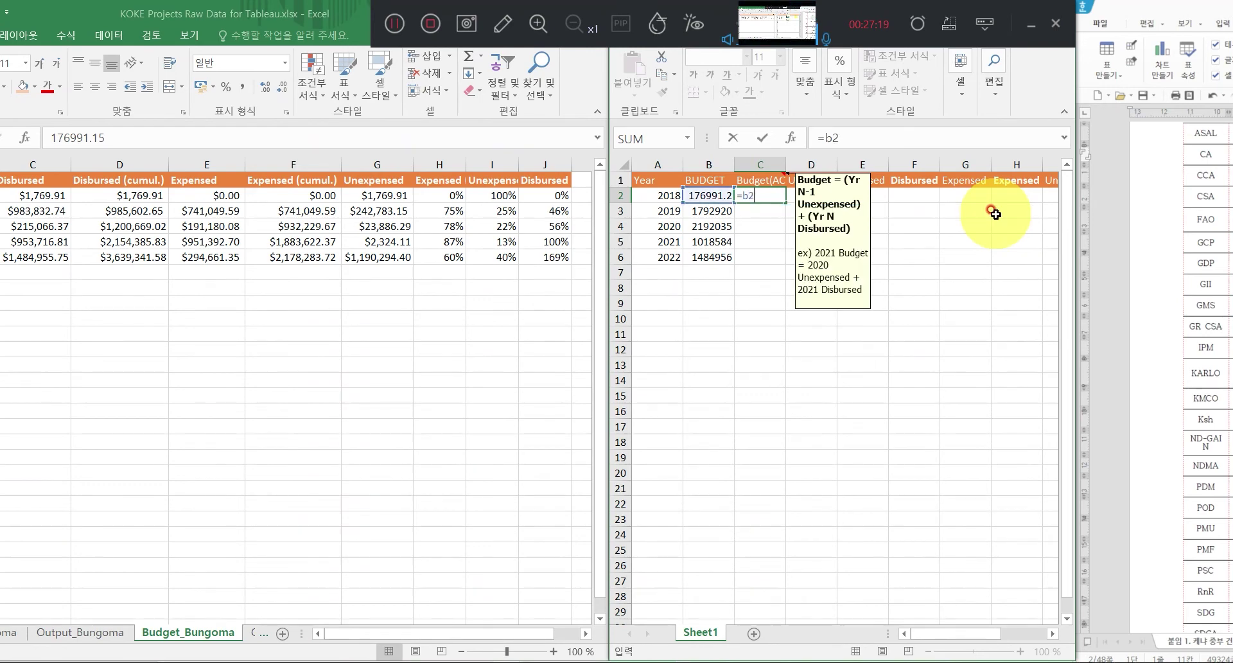
{"action": "key", "text": "Return"}
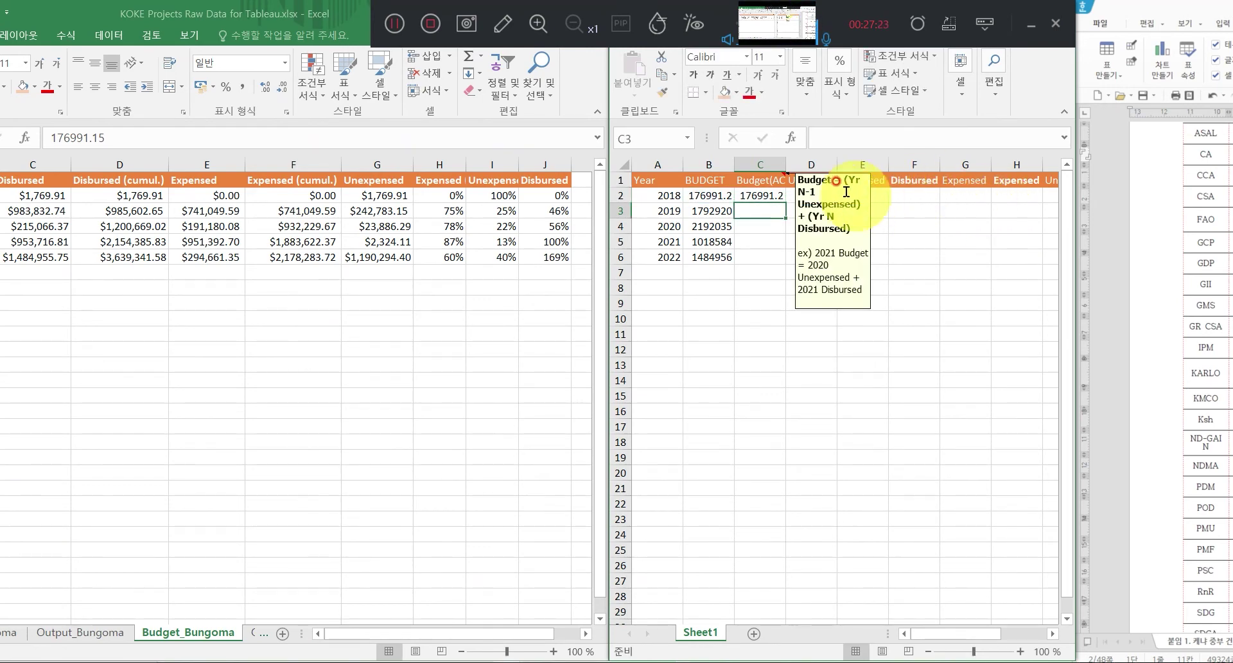
Move the budget formula comment below the table and calculate the 2018 undisbursed amount in D2 with =B2-C2.
{"action": "left_click", "coordinate": [810, 295]}
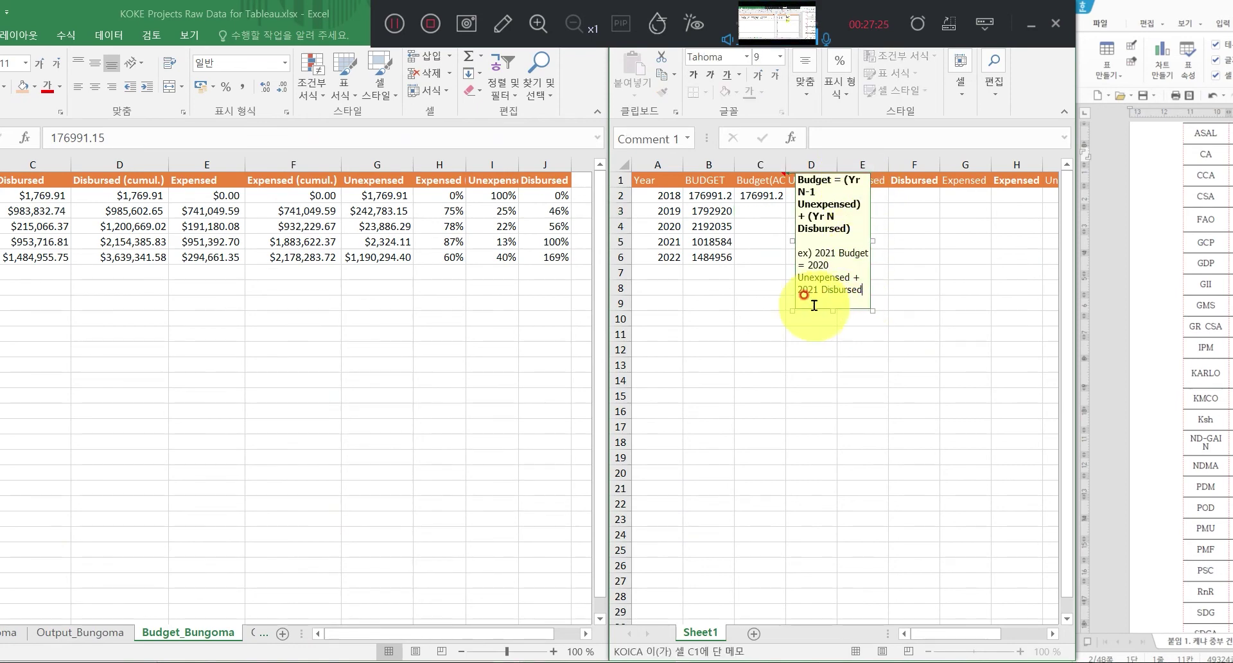
{"action": "left_click_drag", "start_coordinate": [817, 311], "coordinate": [698, 519]}
{"action": "left_click", "coordinate": [806, 196]}
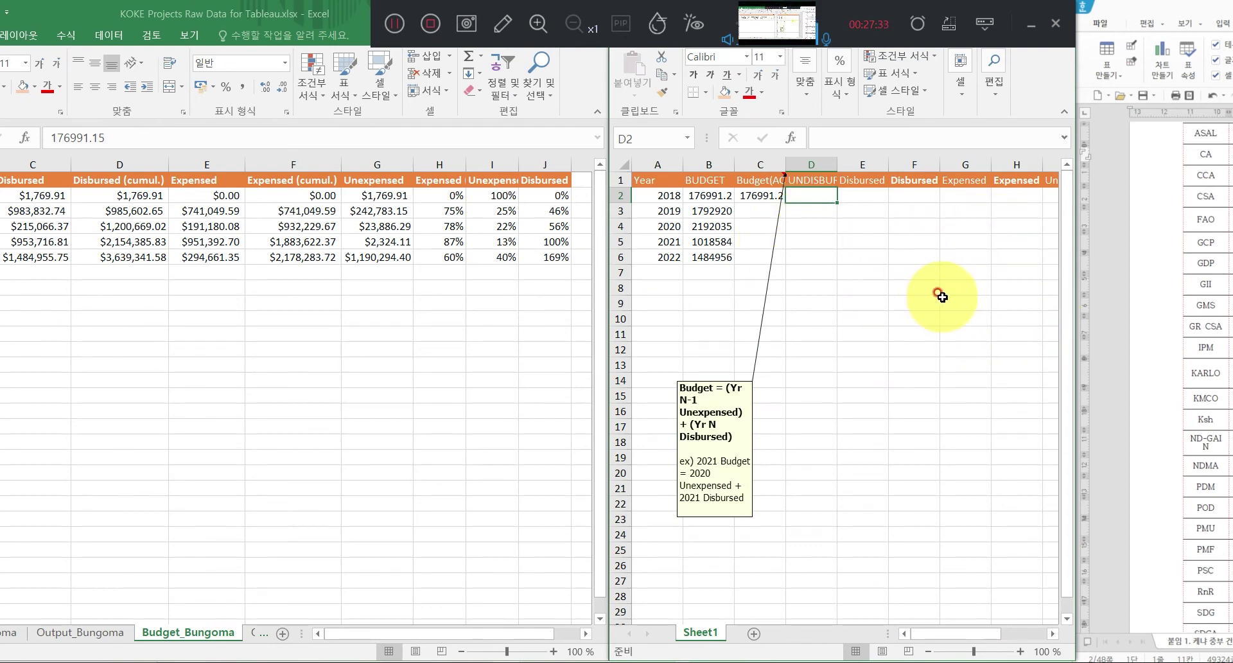
{"action": "type", "text": "=B2-C2"}
{"action": "key", "text": "Tab"}
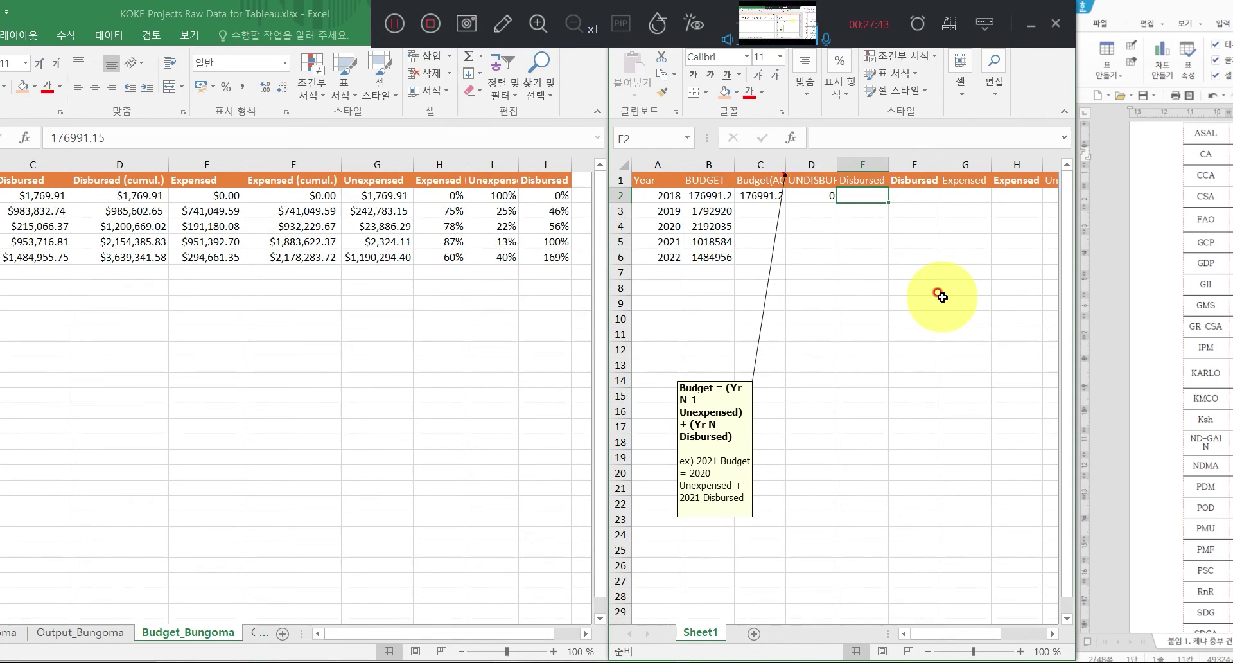
{"action": "type", "text": "="}
{"action": "key", "text": "BackSpace"}
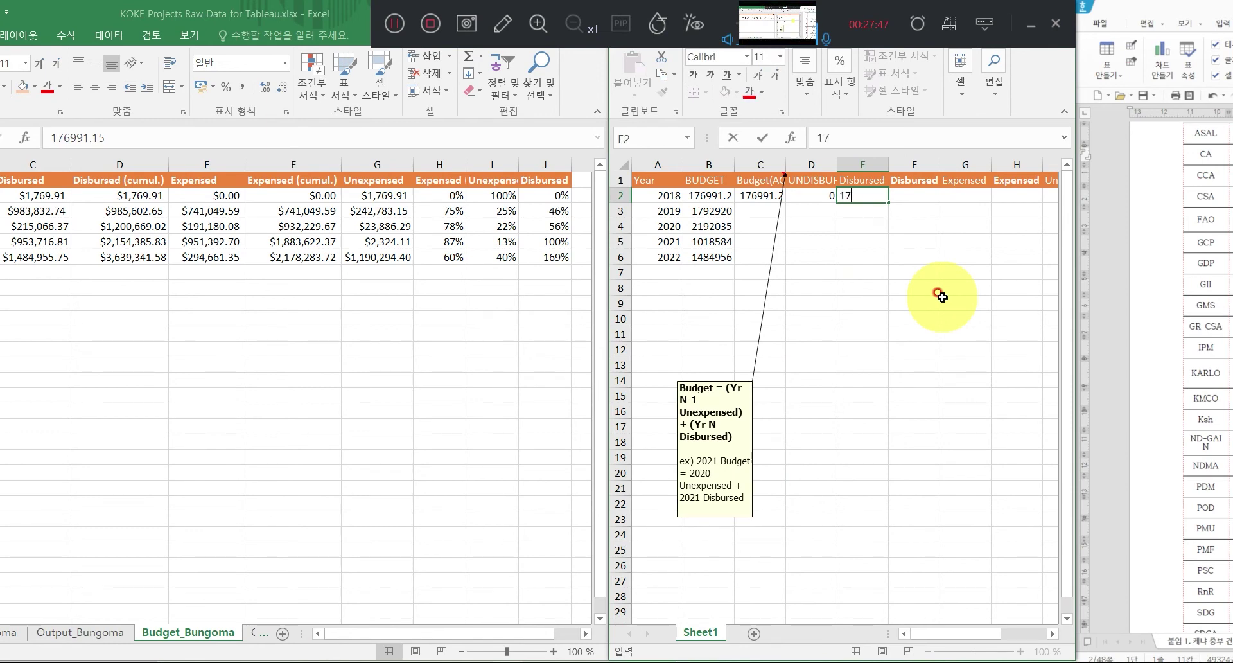
{"action": "type", "text": "1769911.2"}
{"action": "key", "text": "BackSpace"}
{"action": "key", "text": "BackSpace"}
{"action": "key", "text": "BackSpace"}
{"action": "key", "text": "BackSpace"}
{"action": "key", "text": "BackSpace"}
{"action": "key", "text": "BackSpace"}
{"action": "key", "text": "BackSpace"}
{"action": "key", "text": "BackSpace"}
Fill the 2018 cells of both Disbursed columns (E2 and F2) with the formula =B2.
{"action": "type", "text": "=B2"}
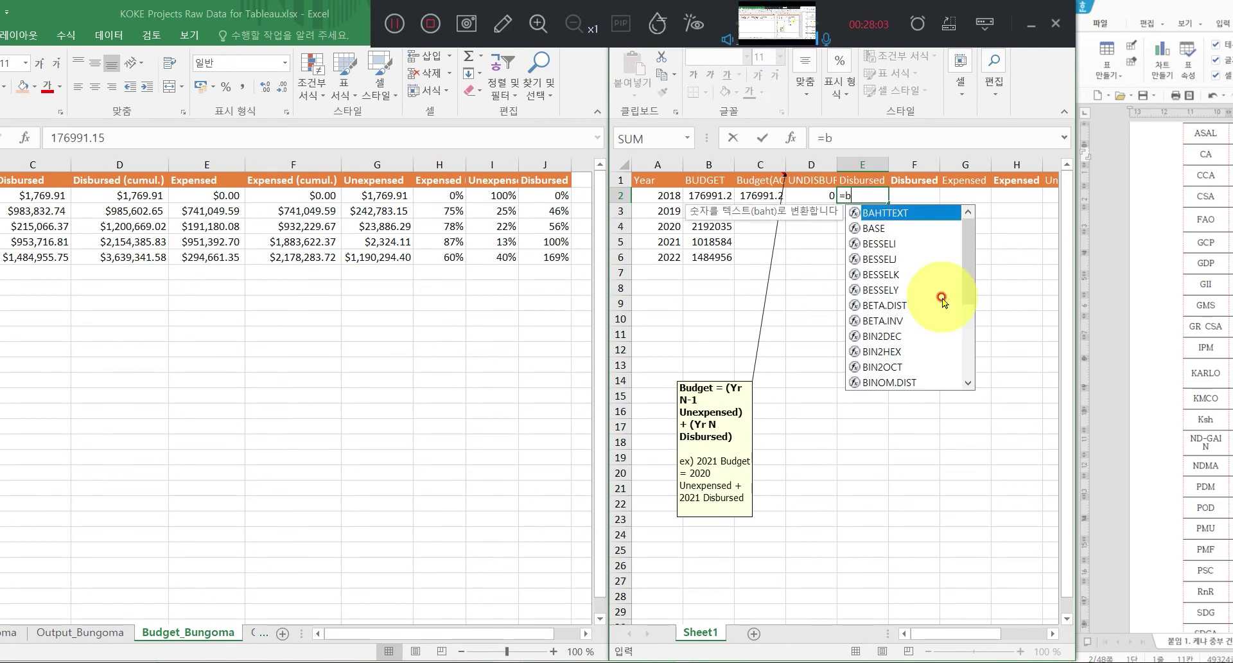
{"action": "key", "text": "Return"}
{"action": "key", "text": "Up"}
{"action": "key", "text": "Right"}
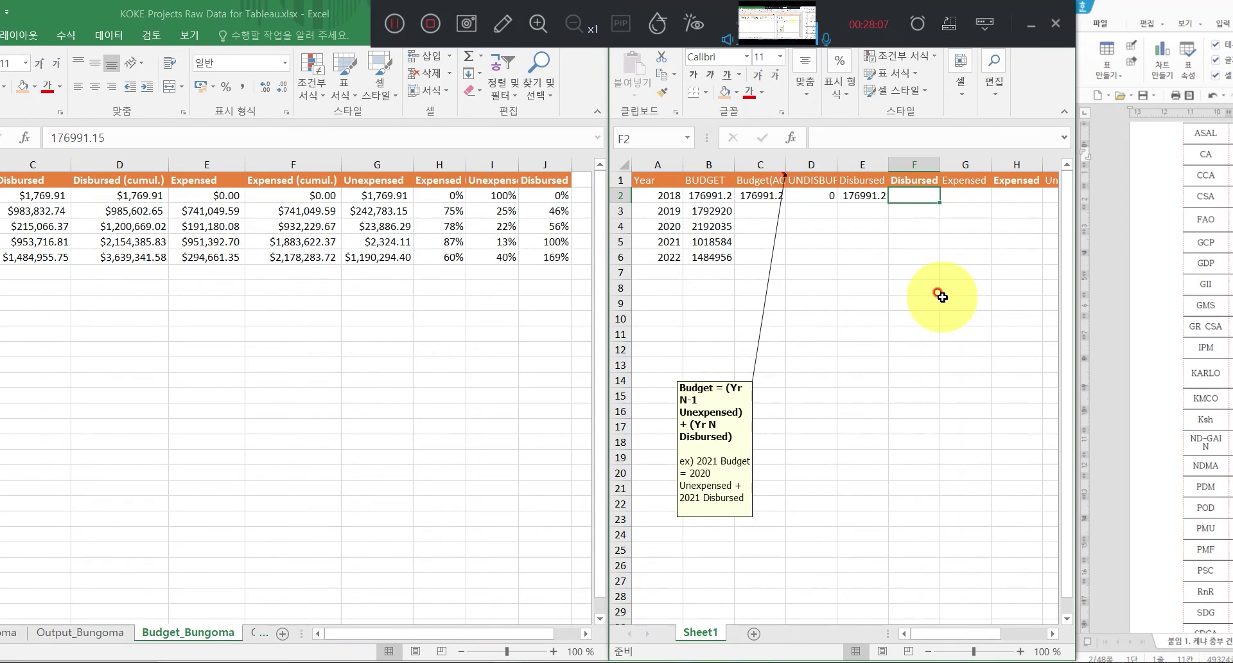
{"action": "type", "text": "=E2"}
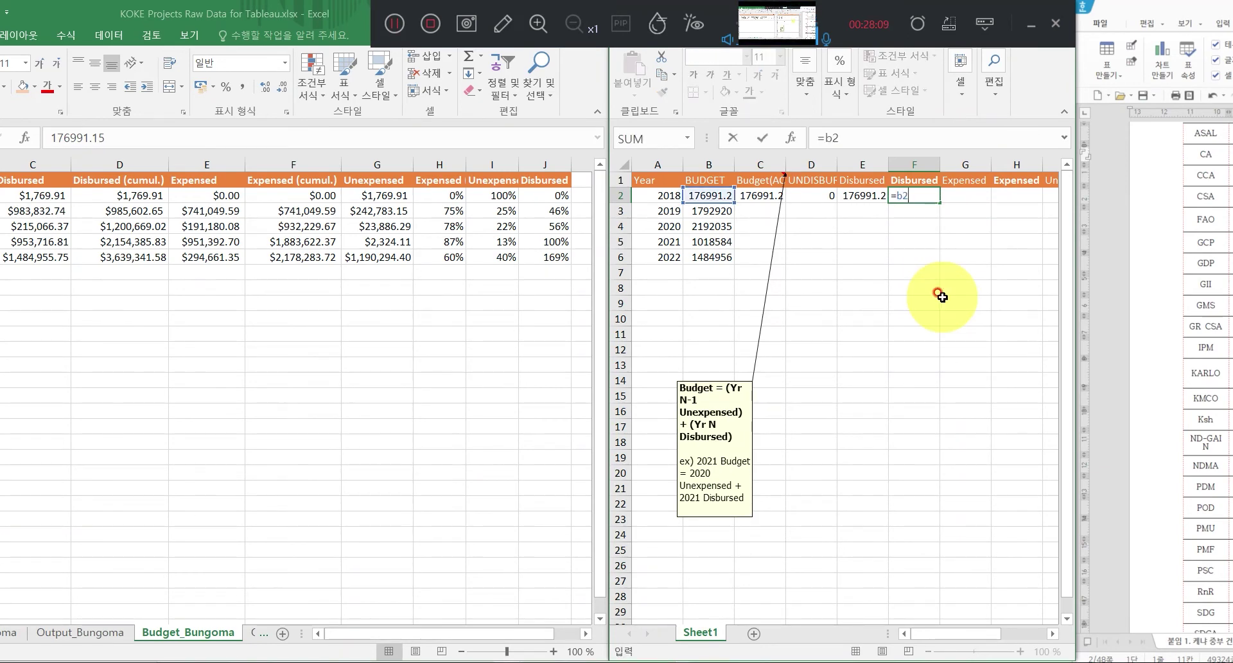
{"action": "key", "text": "Return"}
{"action": "key", "text": "Up"}
{"action": "key", "text": "Right"}
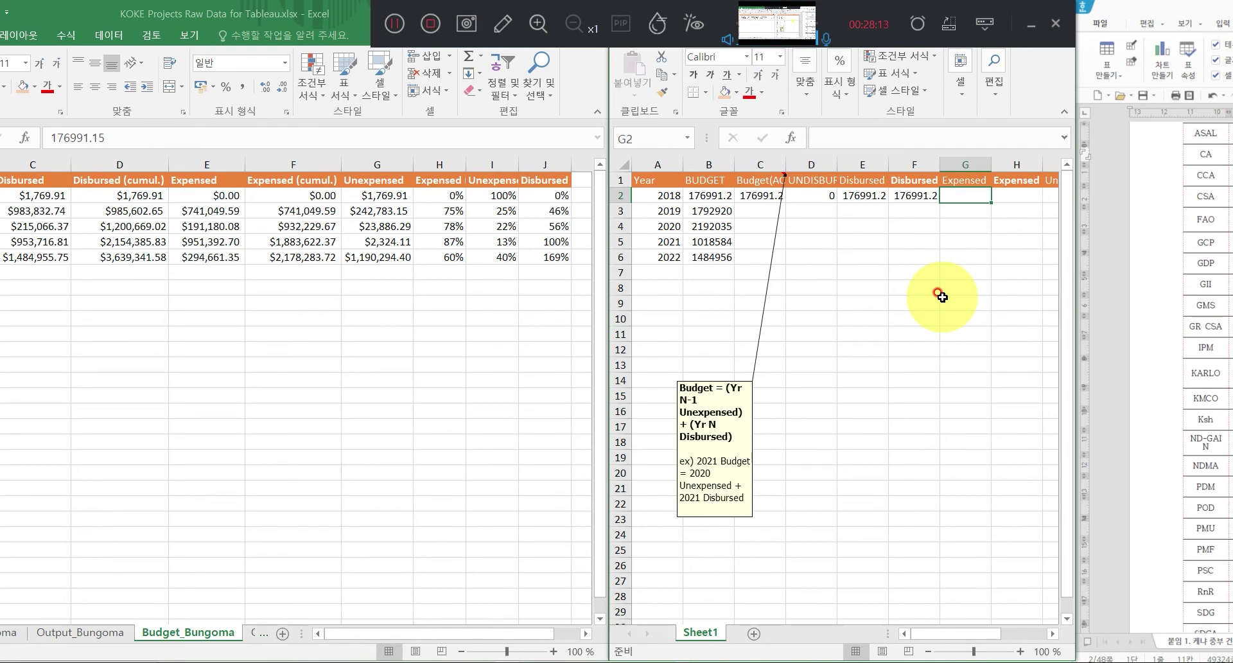
Check the 2018 Expensed cell on Budget_Bungoma and enter 0 in the new sheet's first Expensed cell, G2.
{"action": "key", "text": "Left"}
{"action": "key", "text": "Left"}
{"action": "key", "text": "Left"}
{"action": "key", "text": "Left"}
{"action": "key", "text": "Left"}
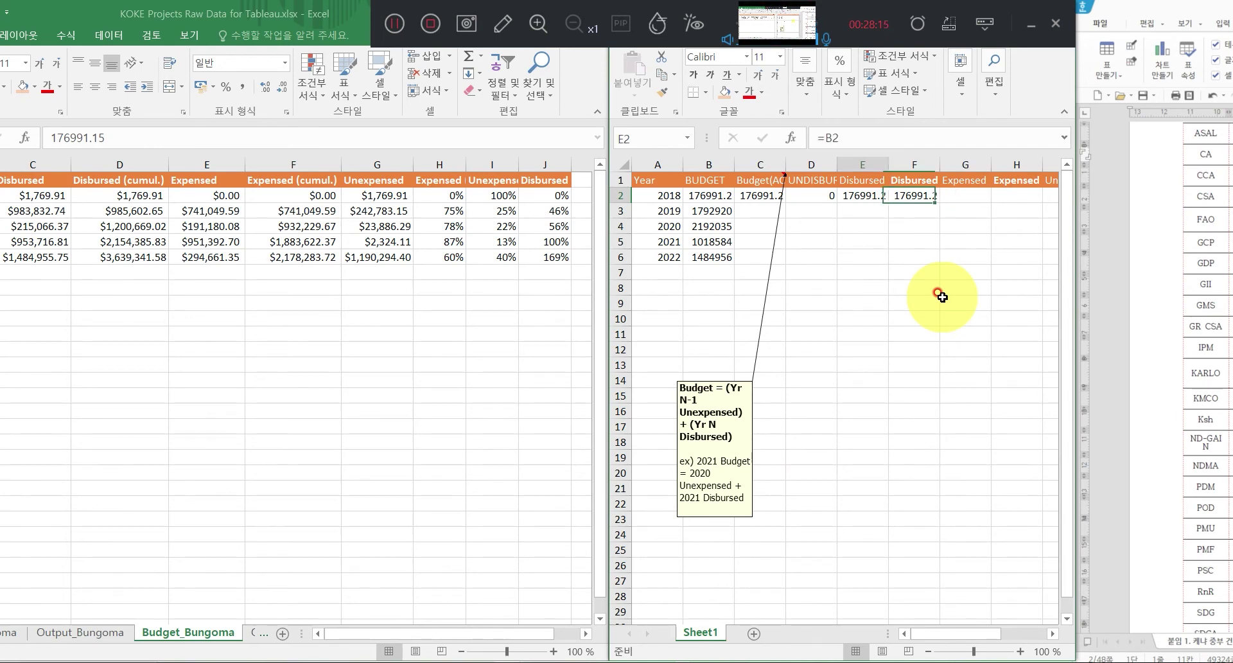
{"action": "left_click", "coordinate": [208, 195]}
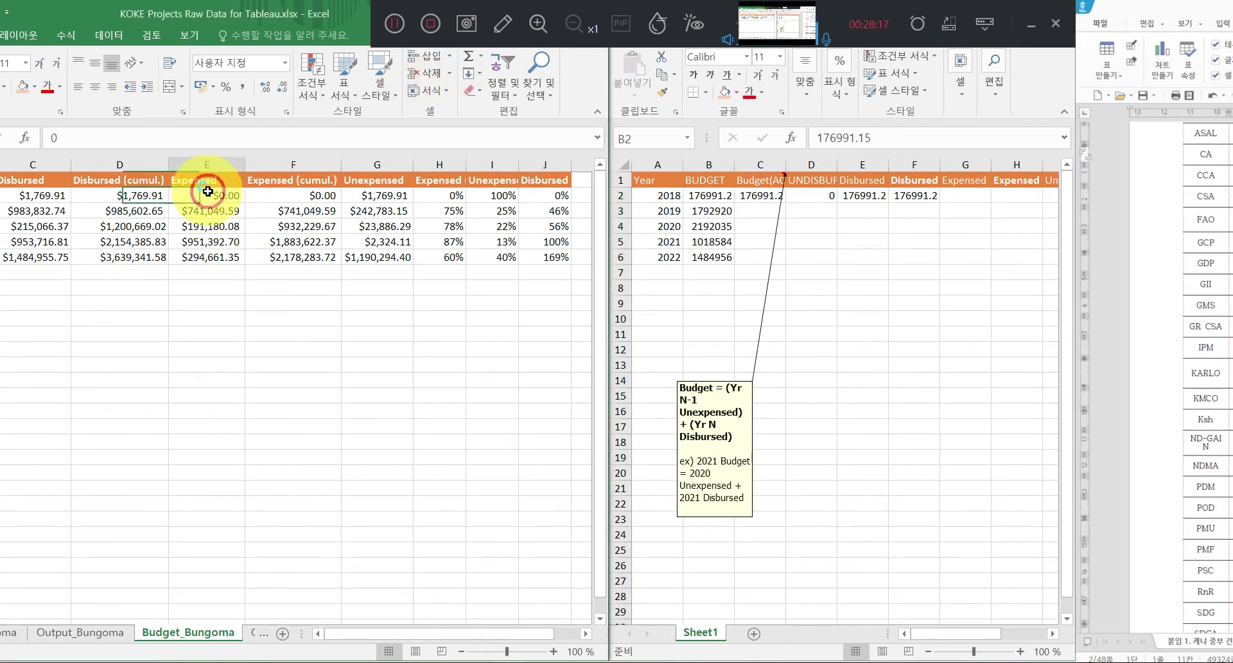
{"action": "left_click", "coordinate": [954, 200]}
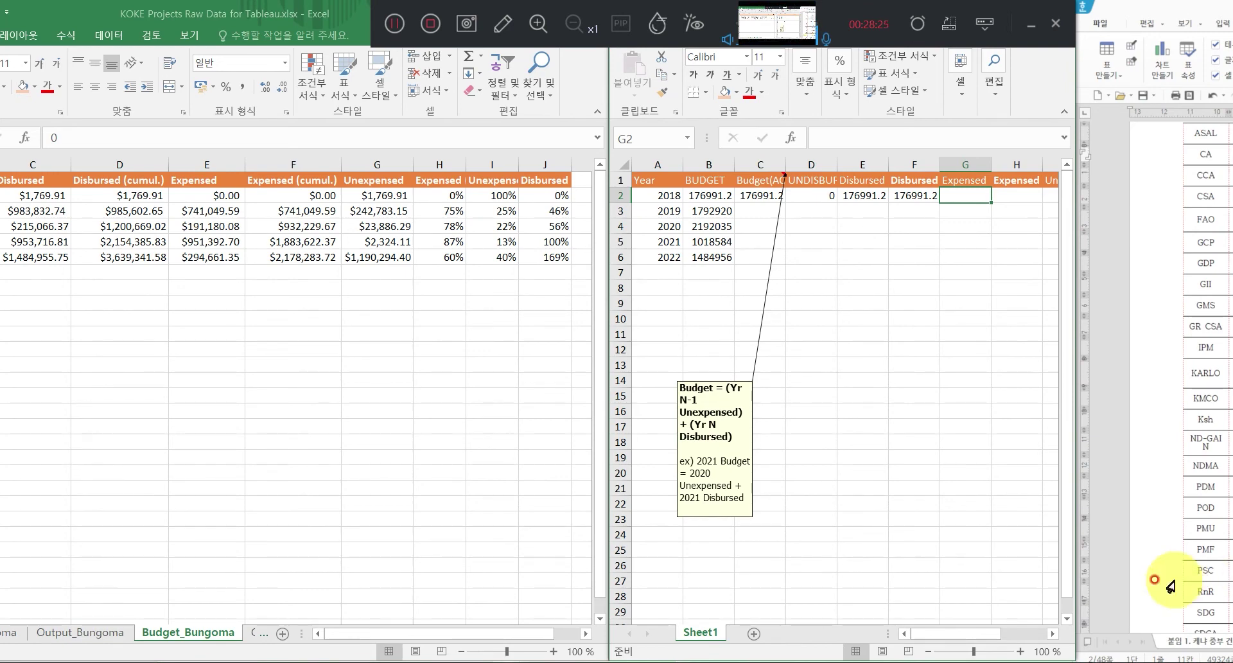
{"action": "left_click", "coordinate": [745, 386]}
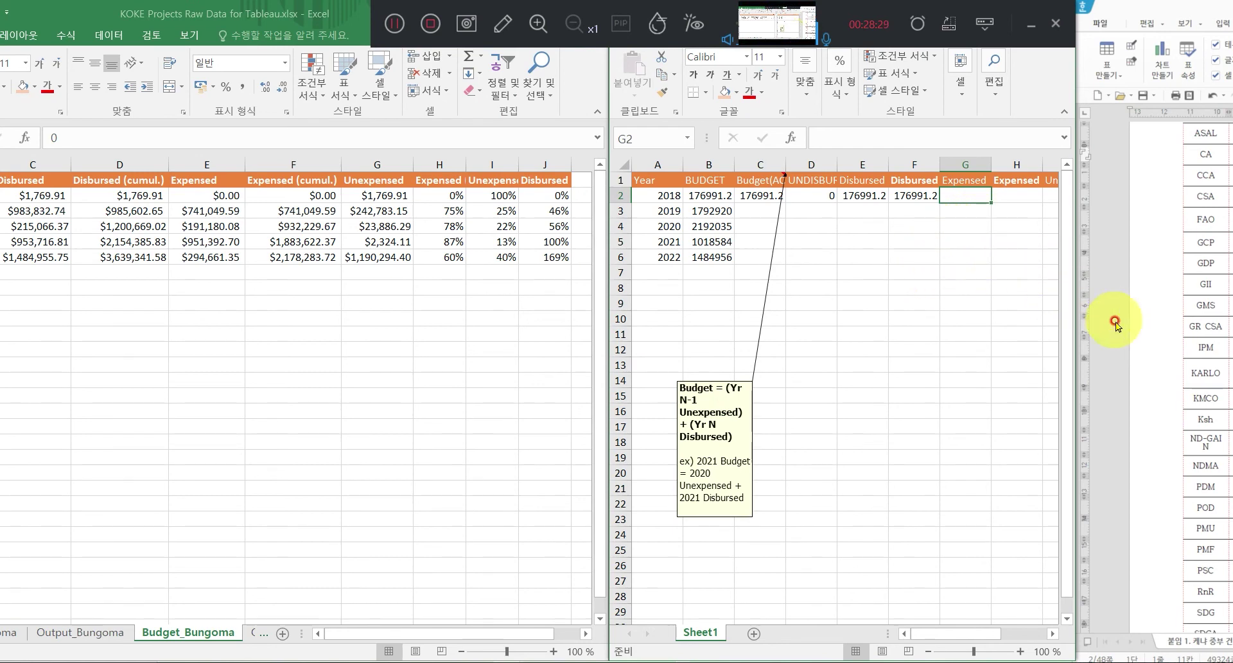
{"action": "type", "text": "0"}
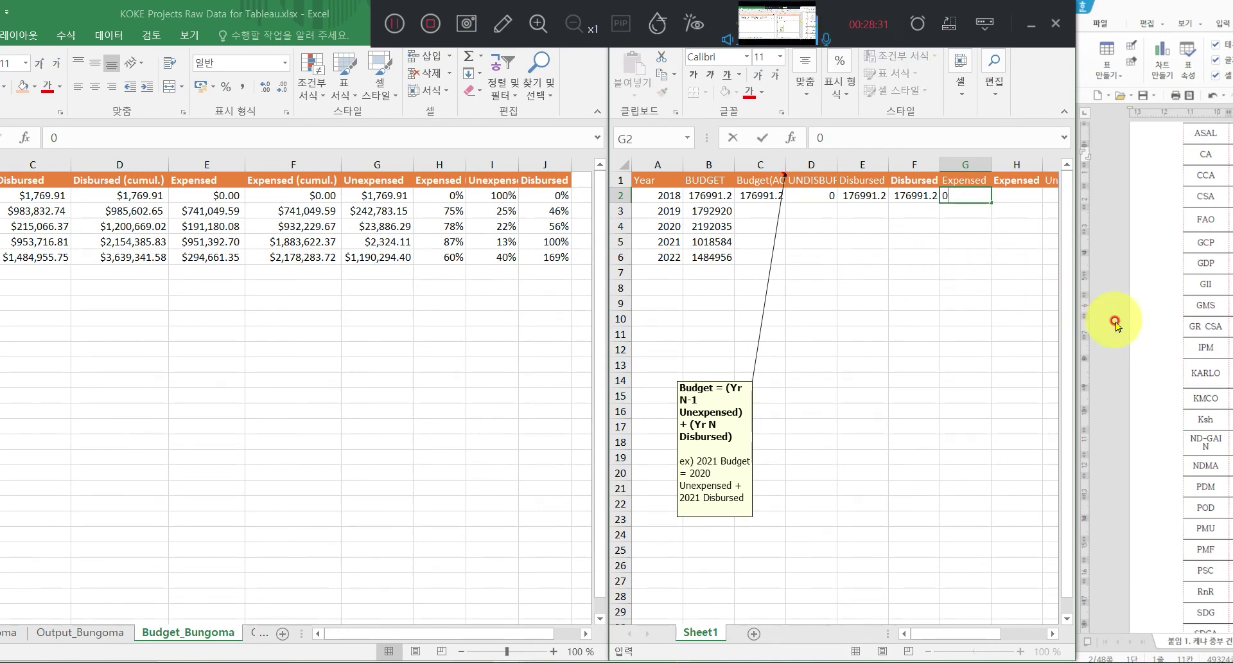
{"action": "key", "text": "Return"}
Confirm the 2018 Expensed entry in G2 and select the 2018 Expensed (accum.) cell, H2.
{"action": "key", "text": "Right"}
{"action": "key", "text": "Up"}
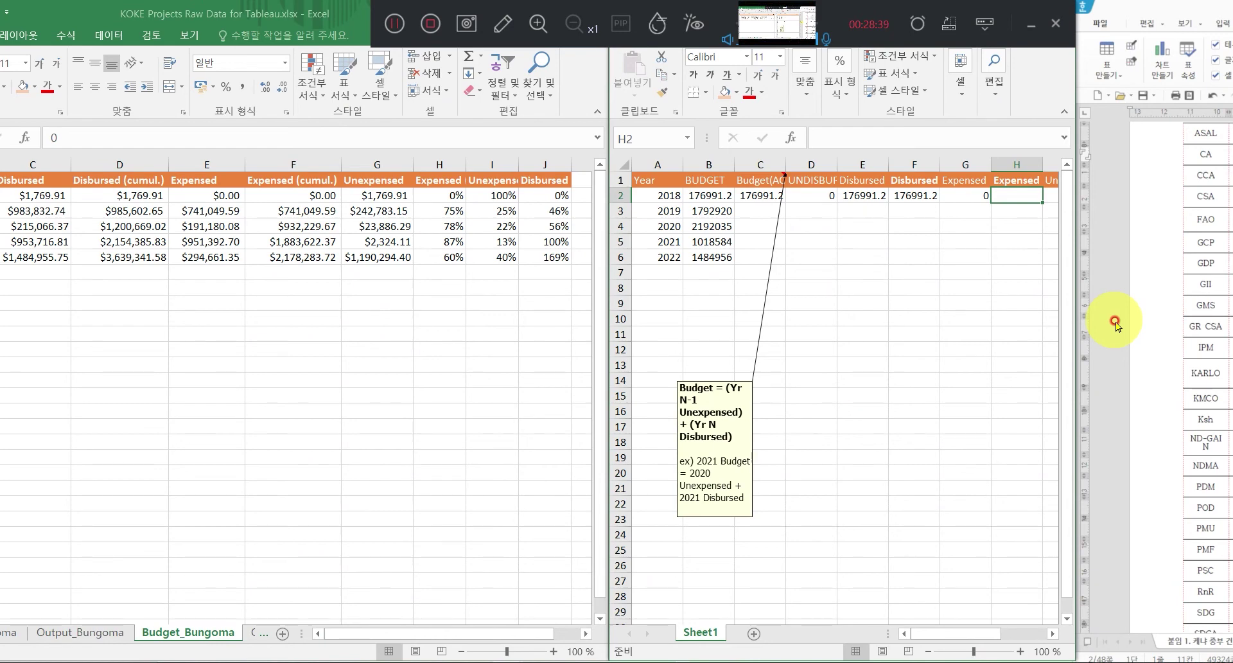
{"action": "type", "text": "="}
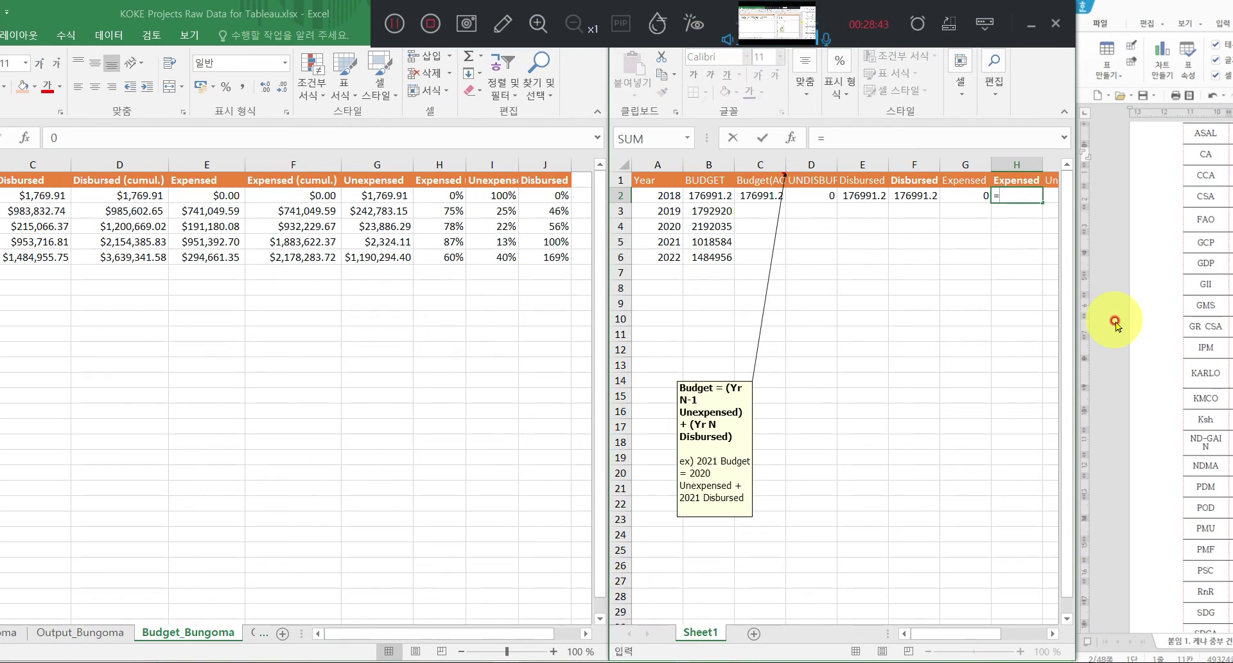
{"action": "type", "text": "b2-"}
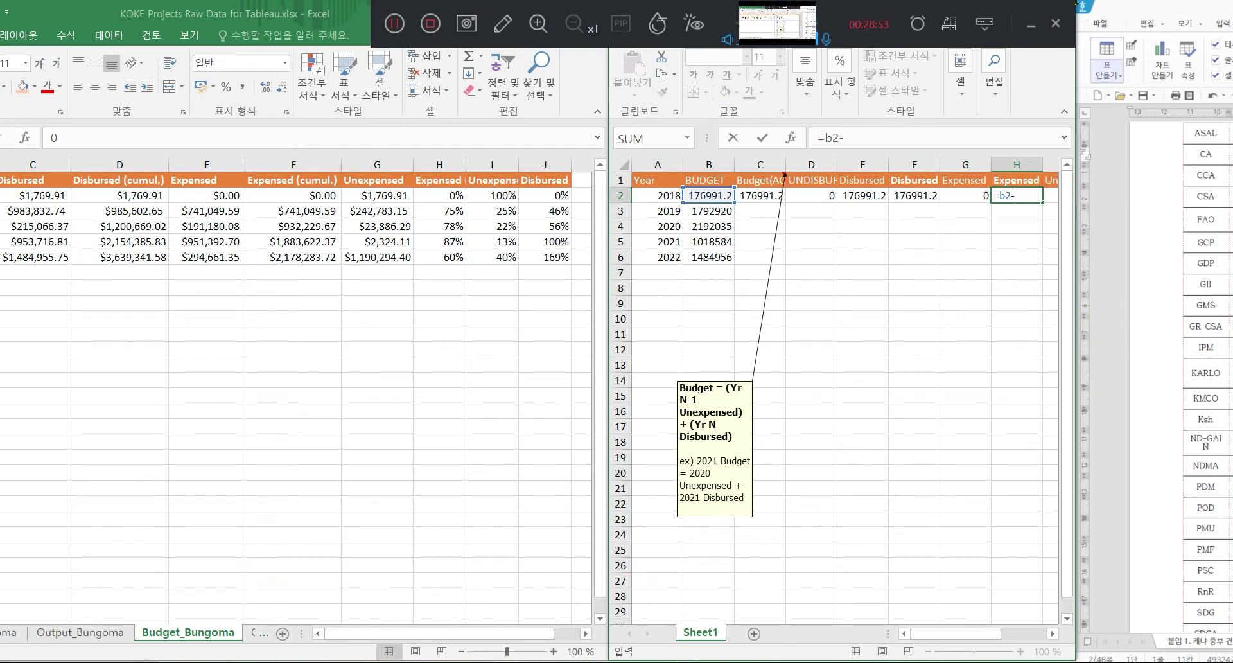
{"action": "key", "text": "Escape"}
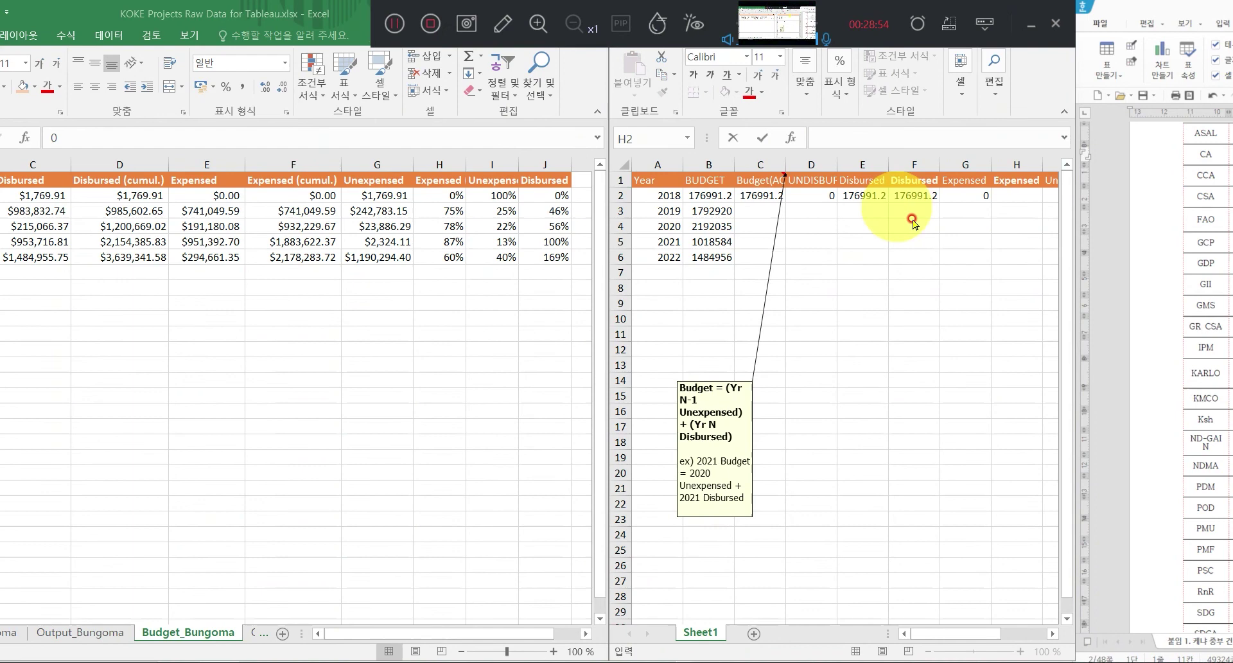
Fill the 2018 Expensed (accum.) cell, H2, with the formula =g2.
{"action": "left_click", "coordinate": [1026, 191]}
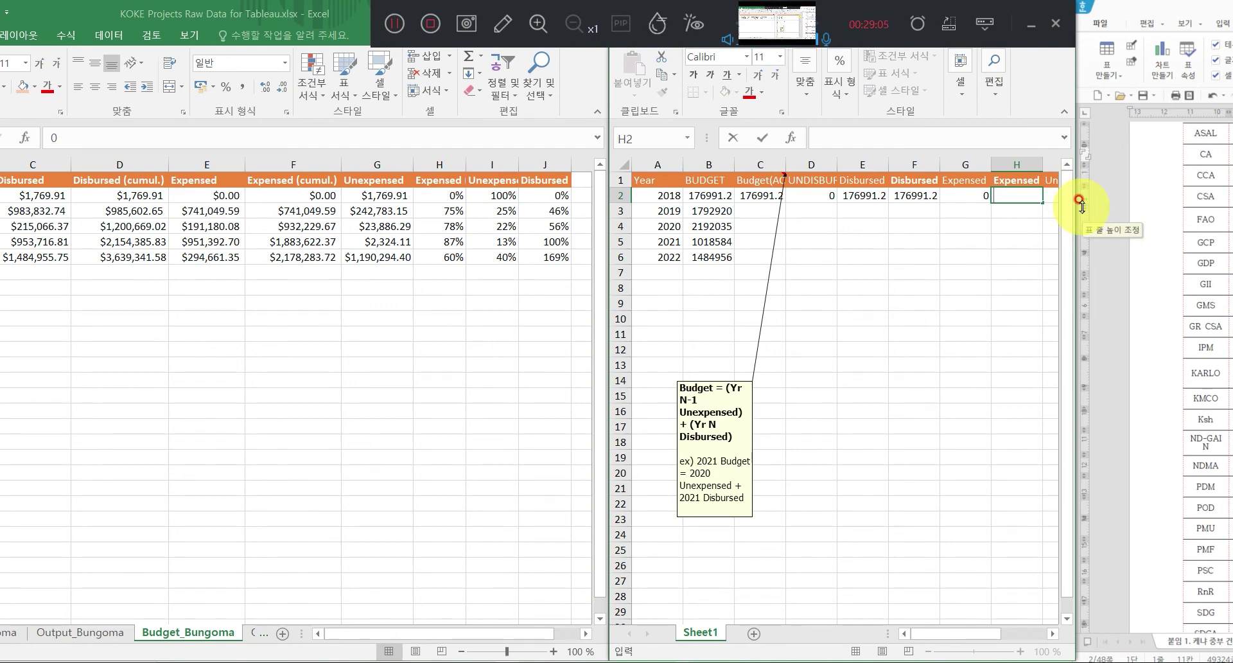
{"action": "type", "text": "="}
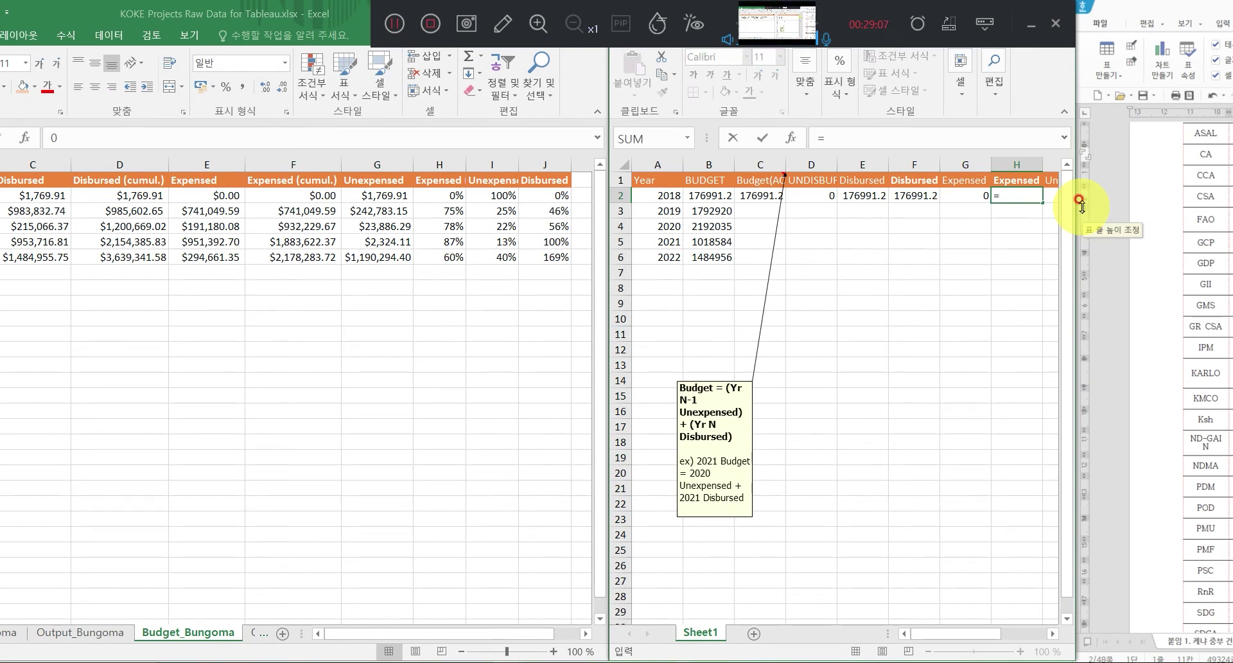
{"action": "type", "text": "g2"}
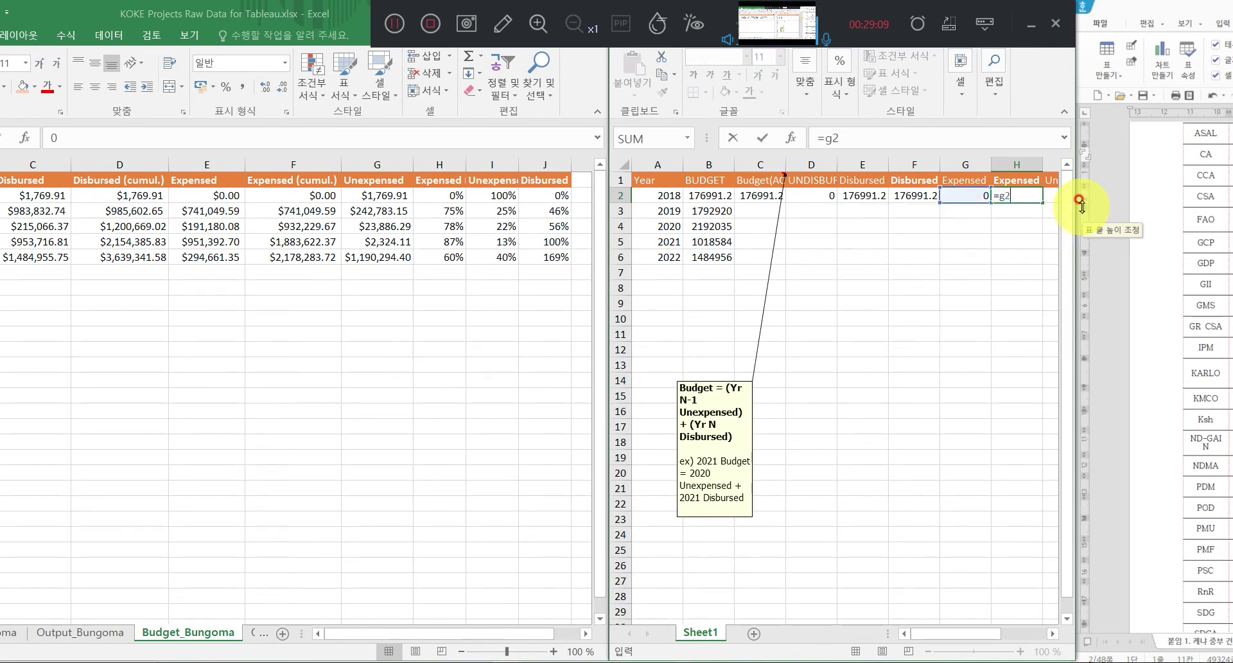
{"action": "key", "text": "Return"}
{"action": "key", "text": "Up"}
{"action": "key", "text": "Right"}
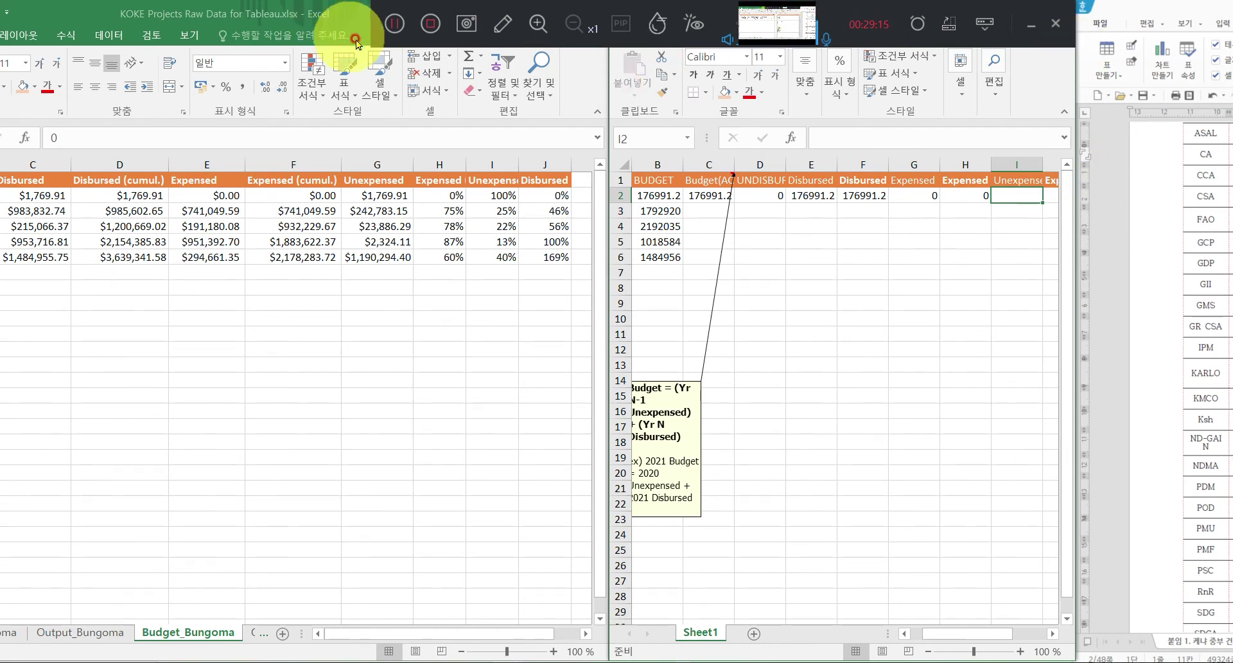
Calculate the 2018 Unexpensed amount in I2 with the formula =f2-g2.
{"action": "left_click", "coordinate": [396, 24]}
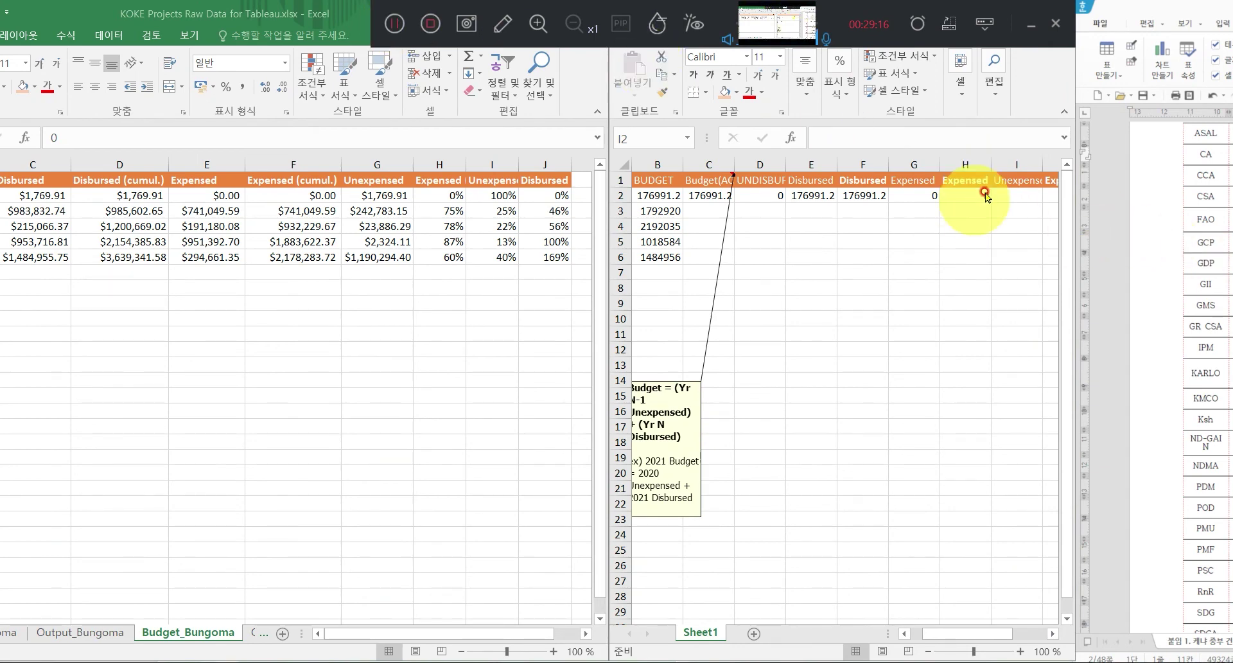
{"action": "left_click", "coordinate": [1015, 194]}
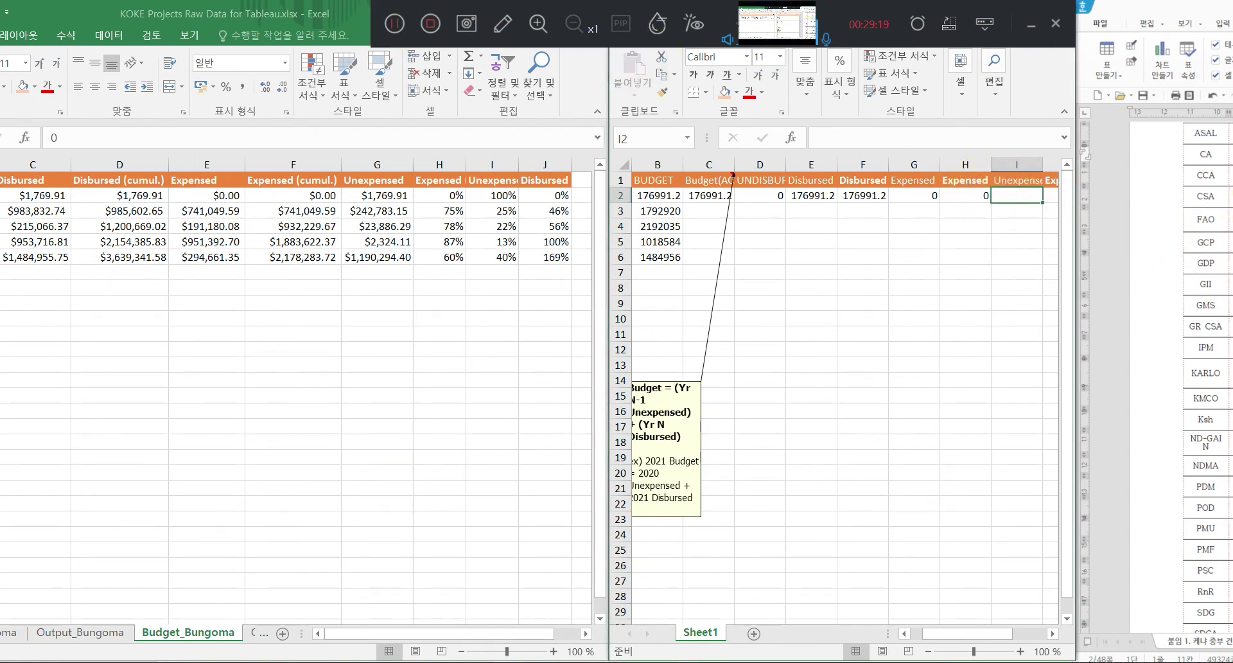
{"action": "type", "text": "="}
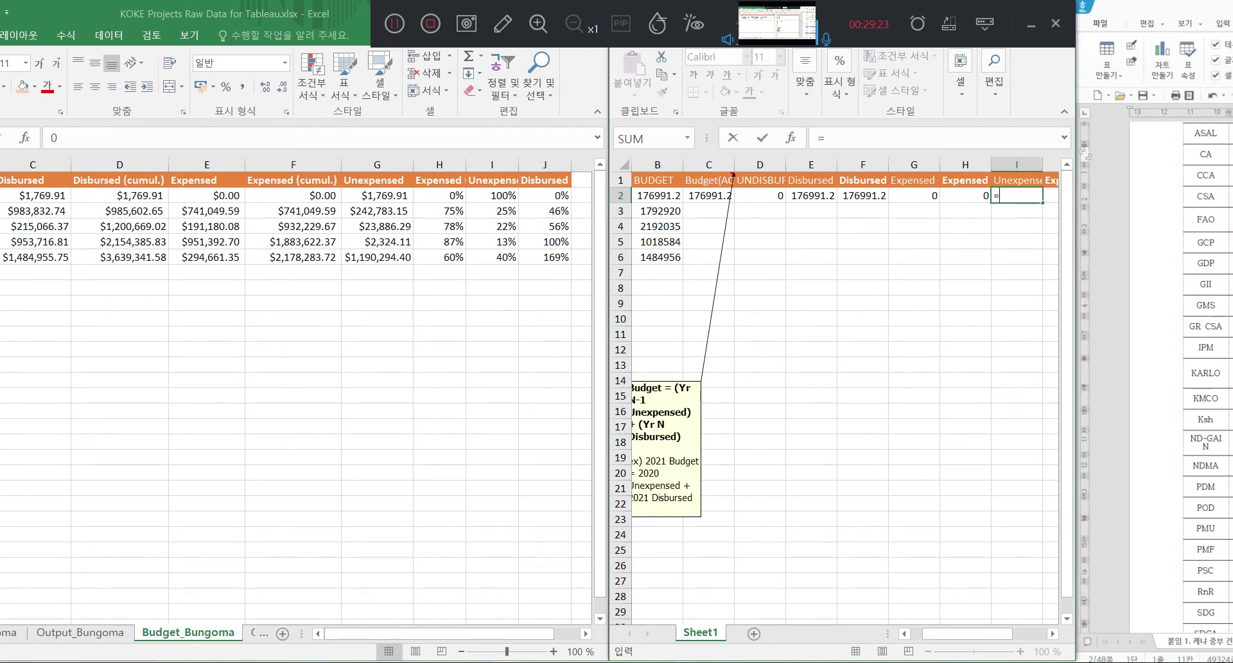
{"action": "type", "text": "f2-"}
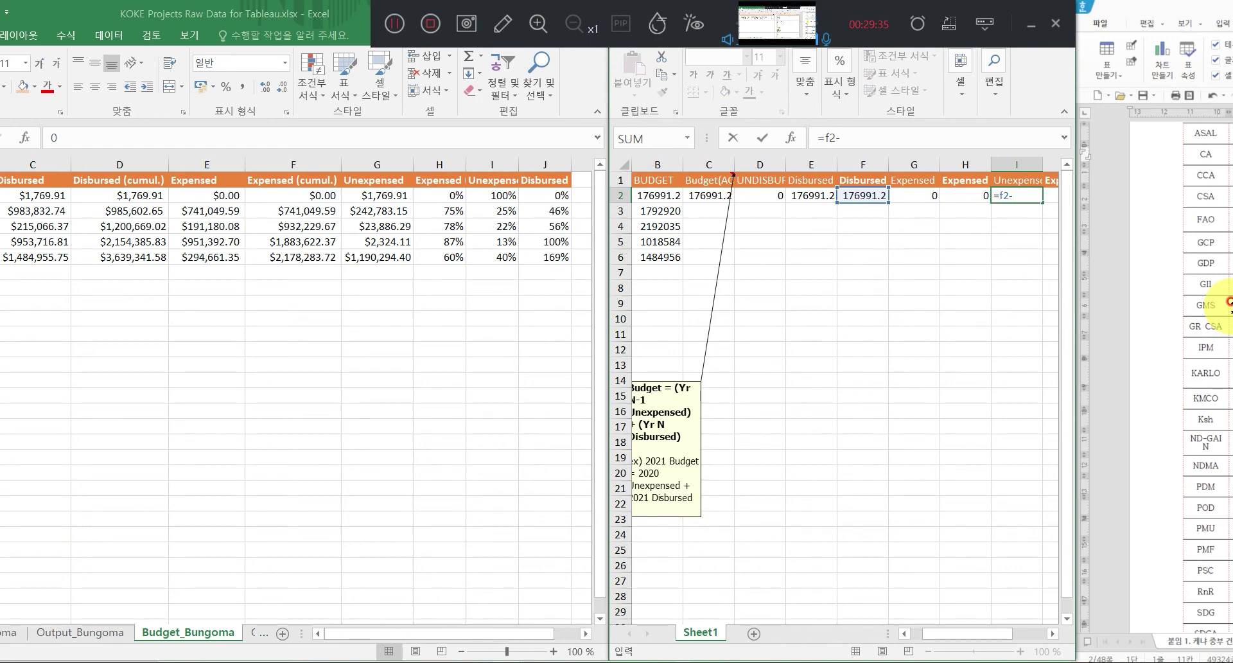
{"action": "type", "text": "g2"}
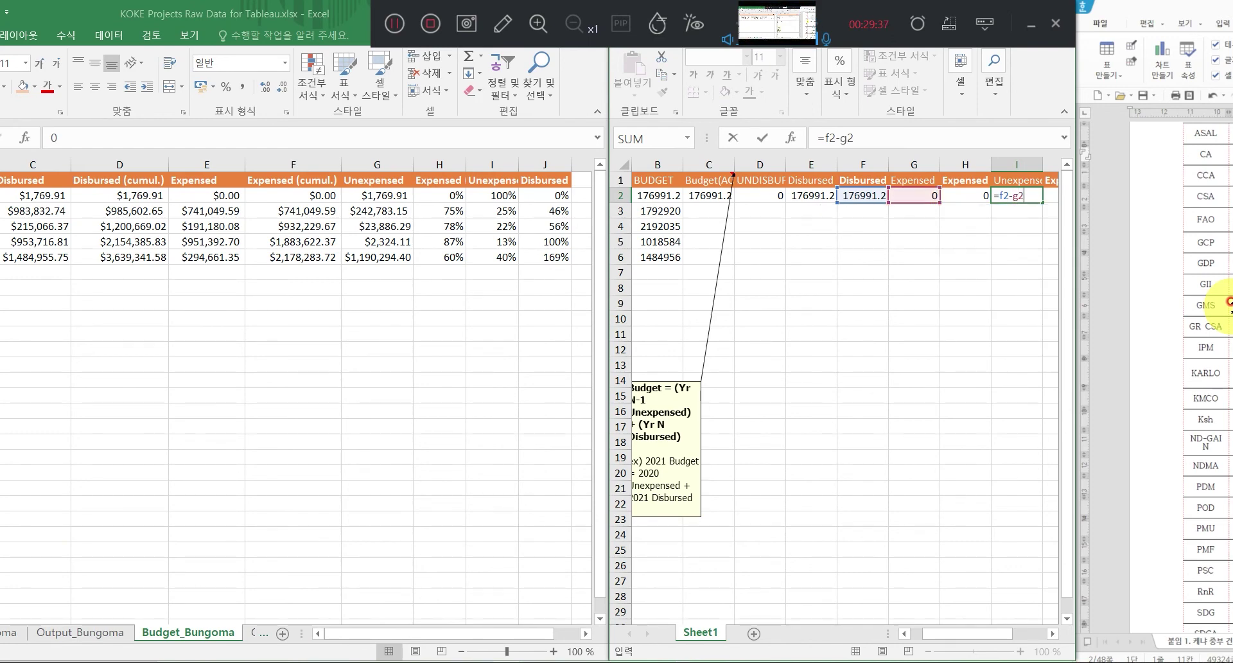
{"action": "key", "text": "Return"}
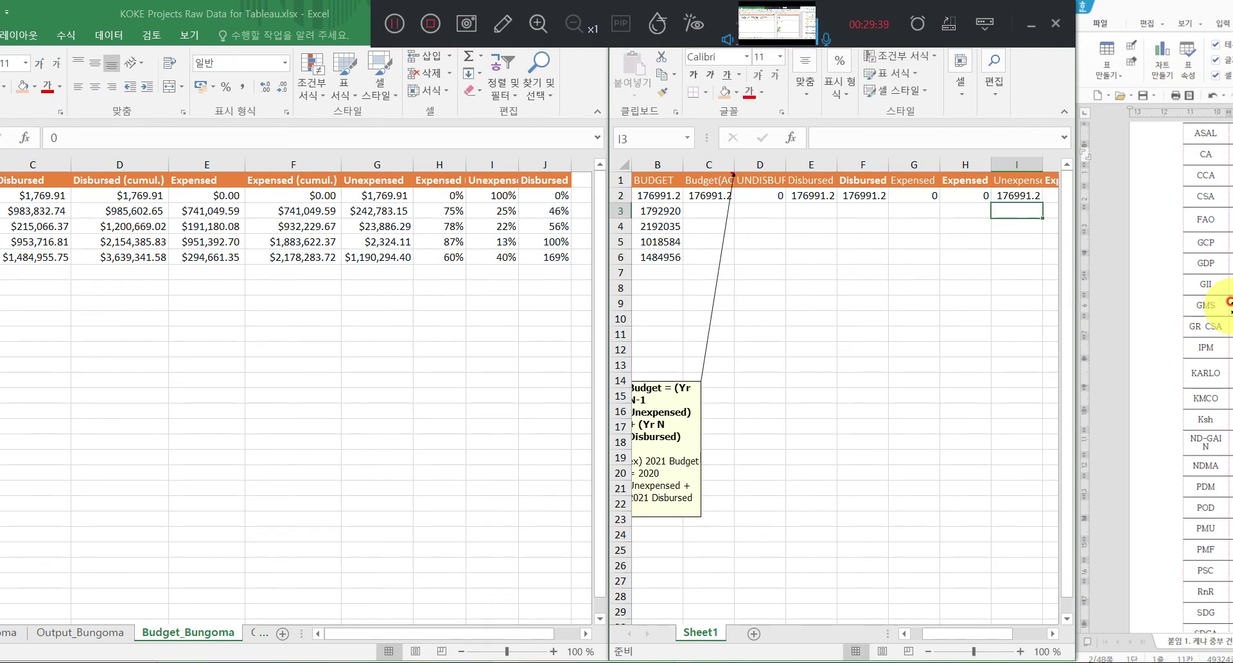
Change the 2018 Unexpensed formula in I2 to =c2-G2 so it subtracts expenses from the second budget column.
{"action": "left_click", "coordinate": [325, 15]}
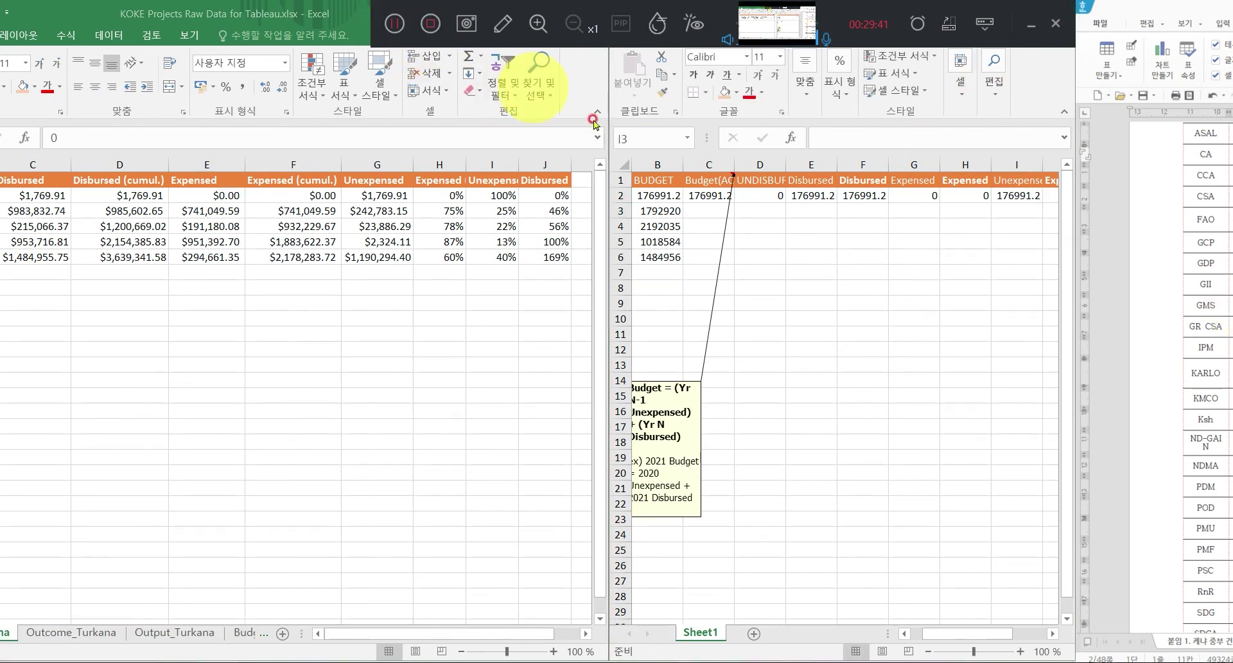
{"action": "left_click", "coordinate": [1025, 194]}
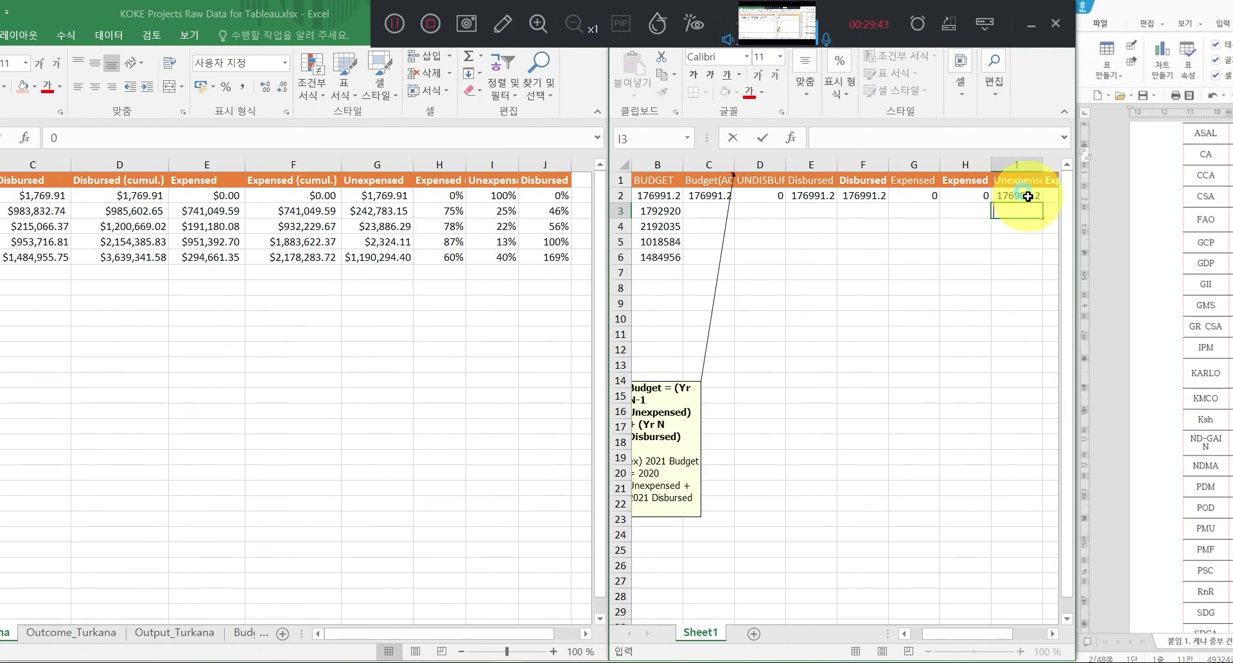
{"action": "left_click", "coordinate": [1027, 196]}
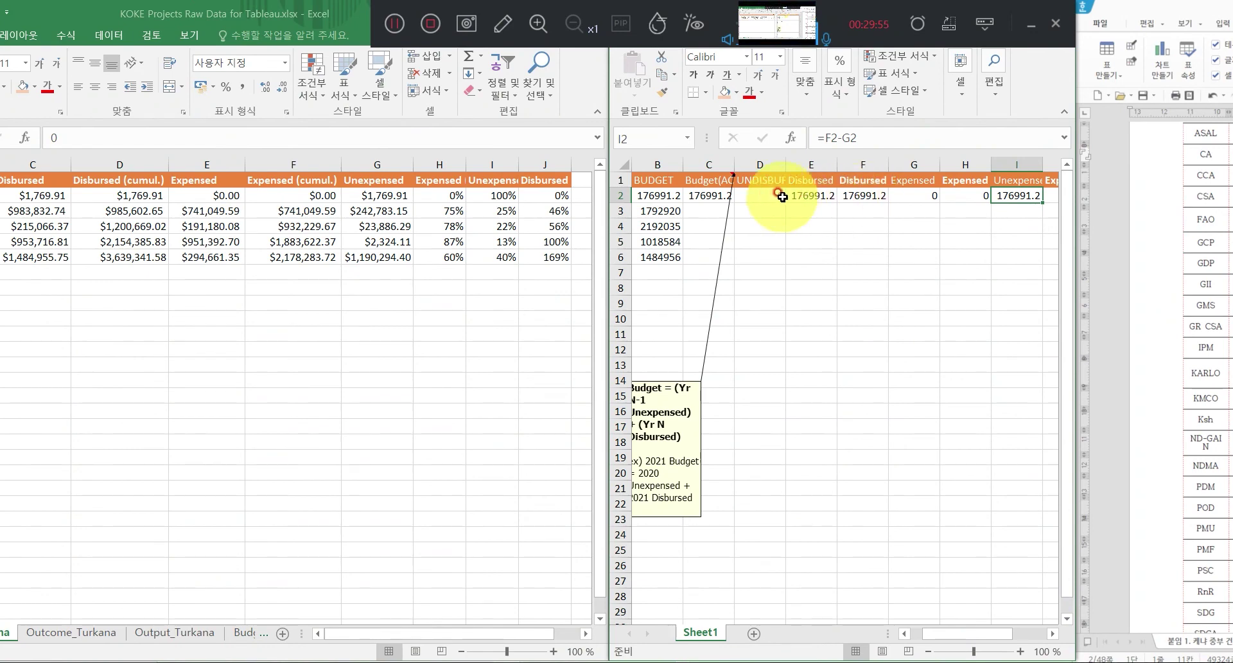
{"action": "left_click", "coordinate": [725, 198]}
{"action": "right_click", "coordinate": [711, 198]}
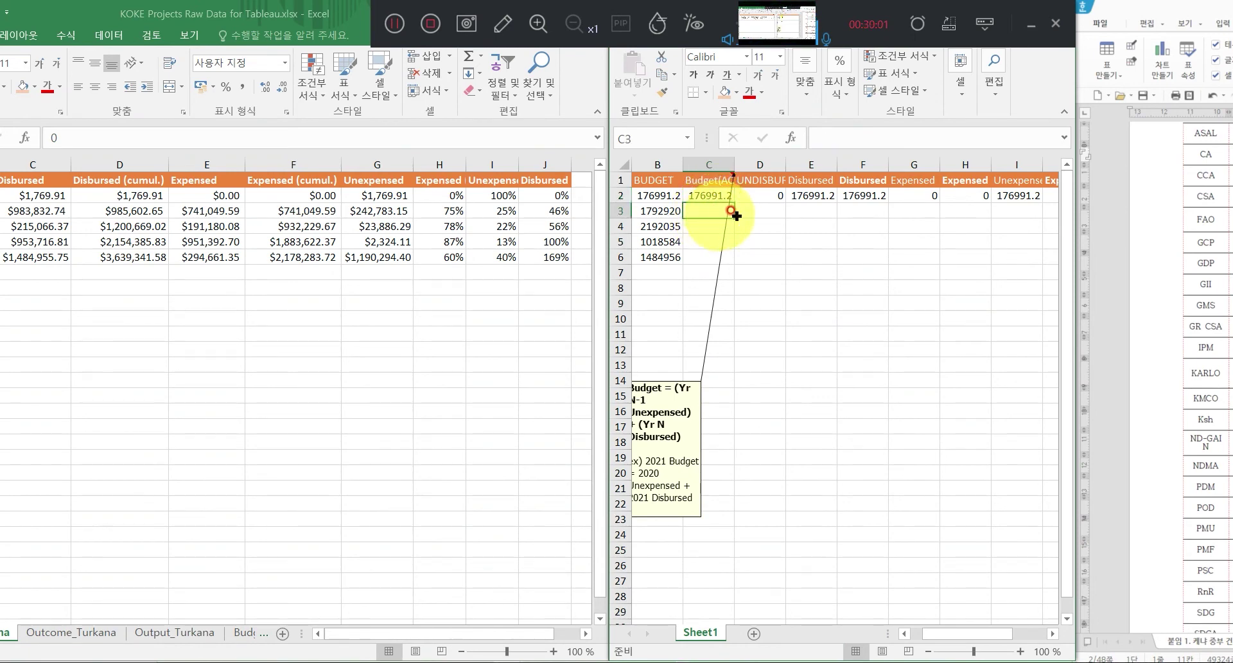
{"action": "left_click", "coordinate": [1022, 195]}
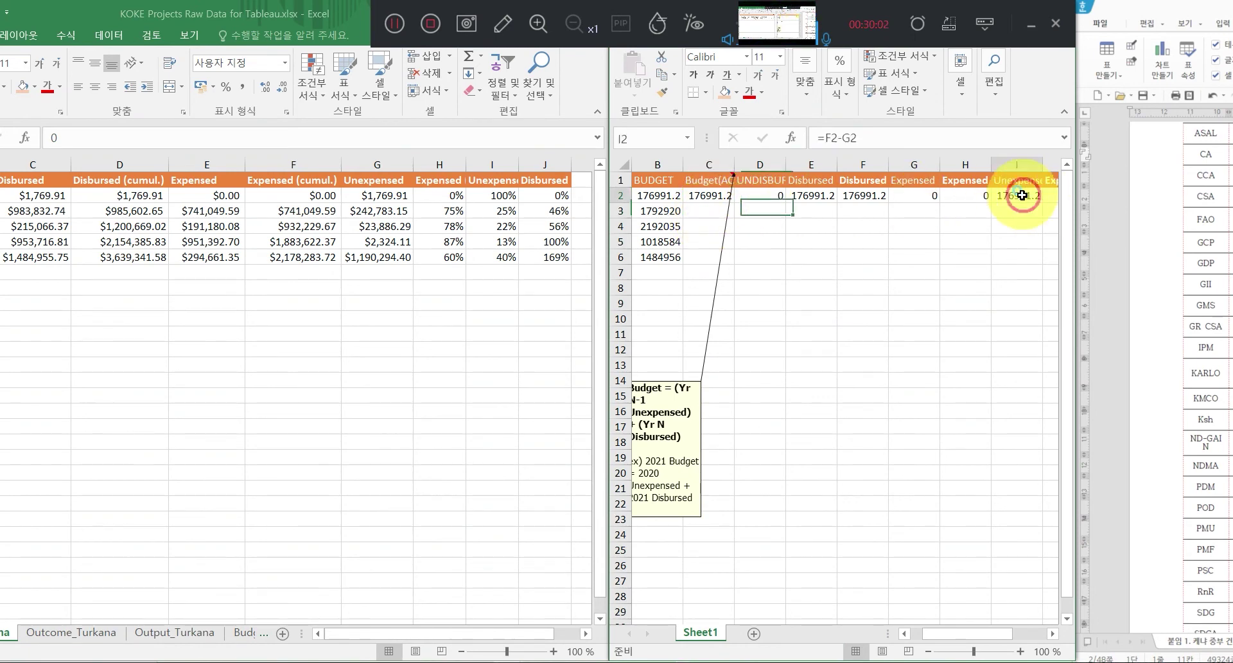
{"action": "left_click", "coordinate": [828, 137]}
{"action": "key", "text": "Delete"}
{"action": "key", "text": "Delete"}
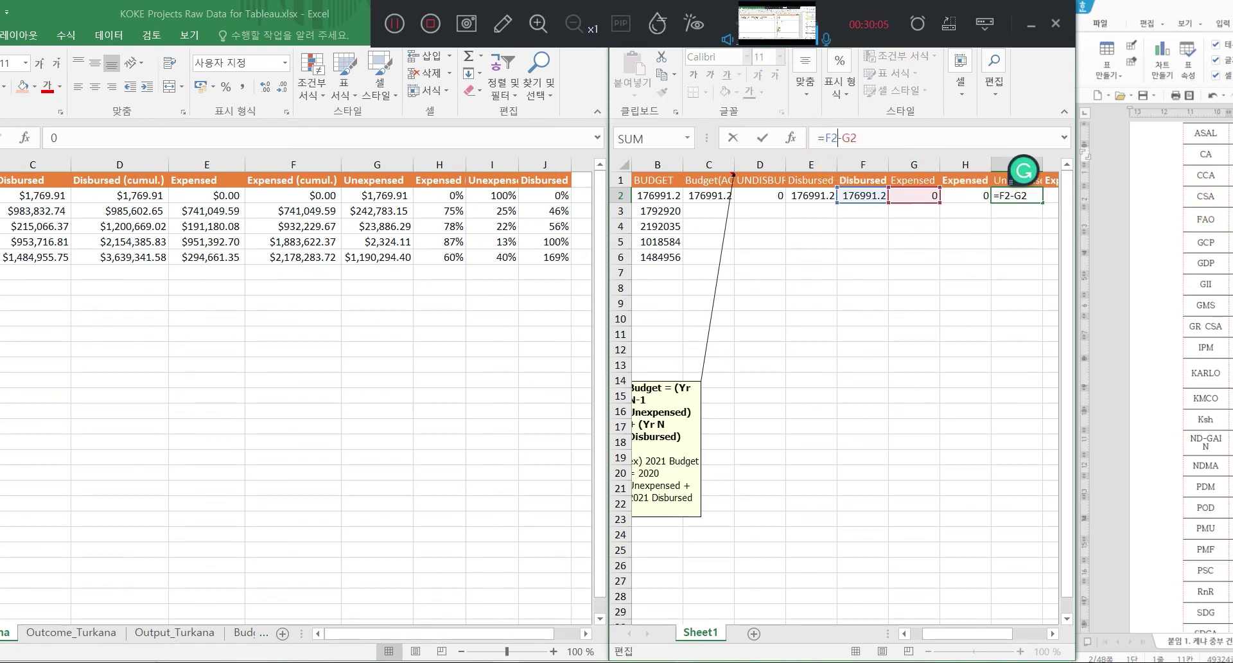
{"action": "type", "text": "c2"}
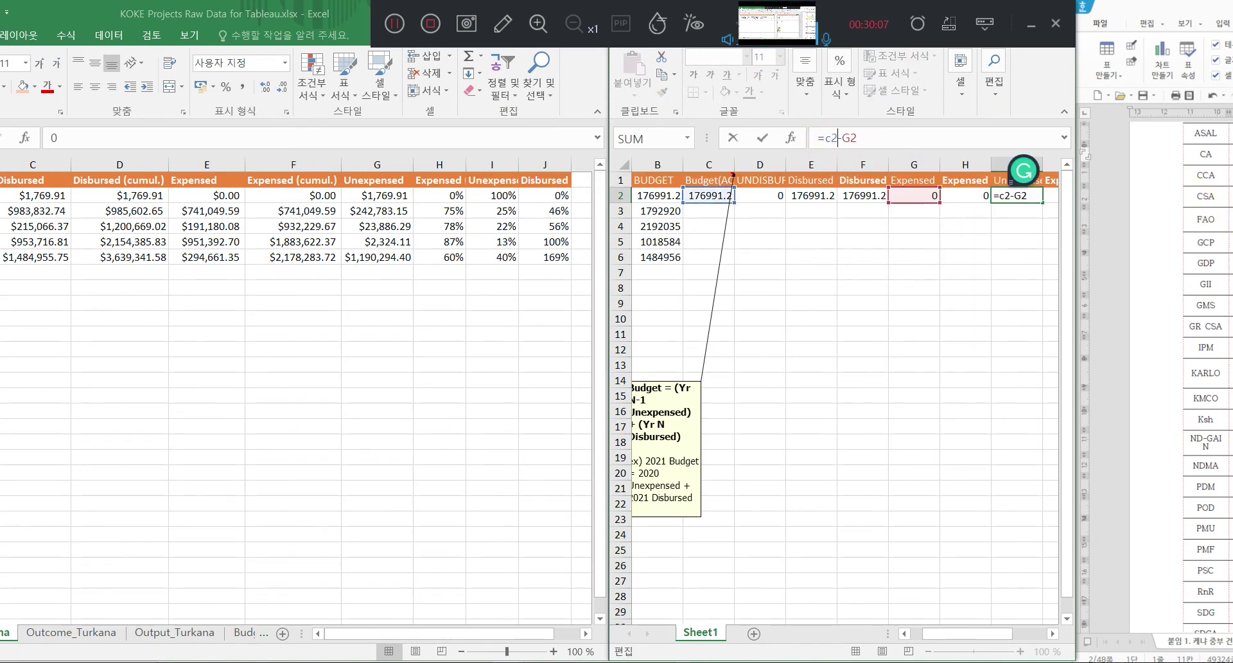
{"action": "type", "text": "\\"}
{"action": "key", "text": "Return"}
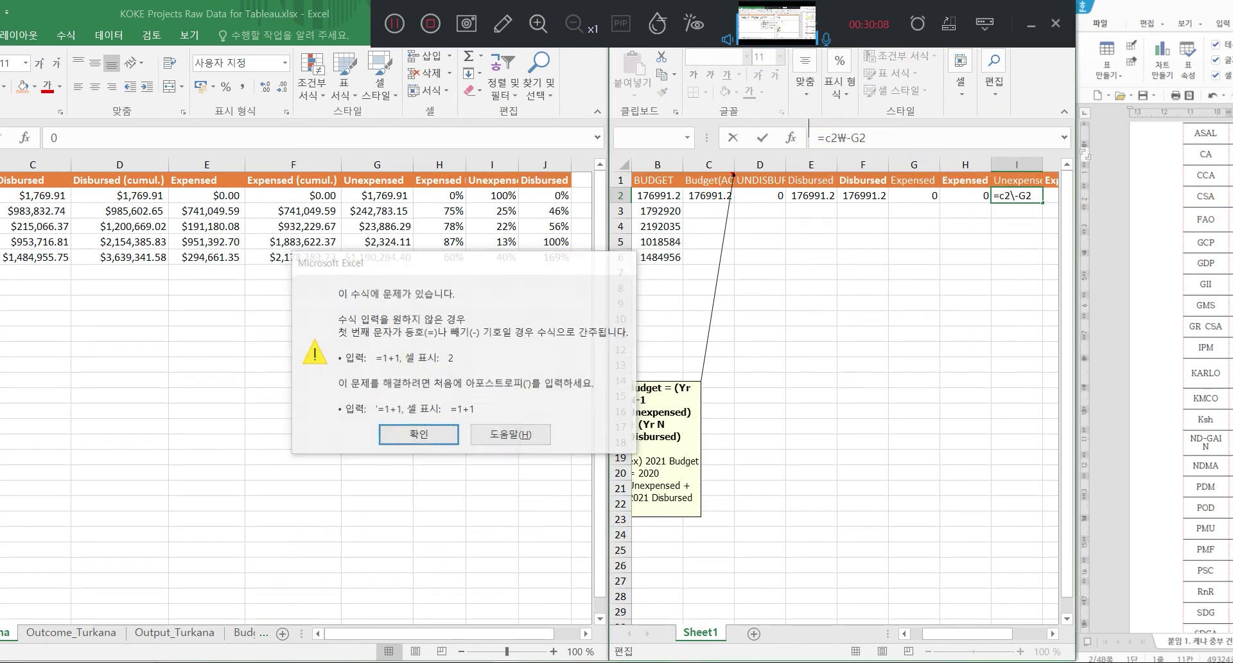
{"action": "key", "text": "Return"}
{"action": "key", "text": "BackSpace"}
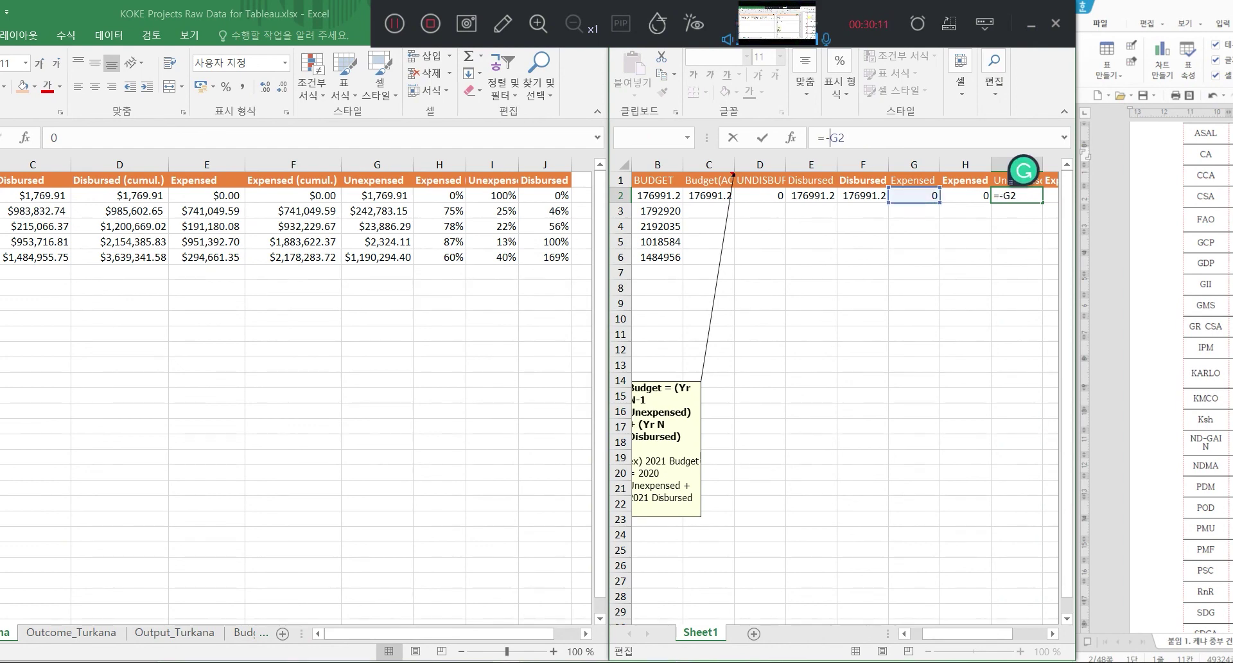
{"action": "type", "text": "c2"}
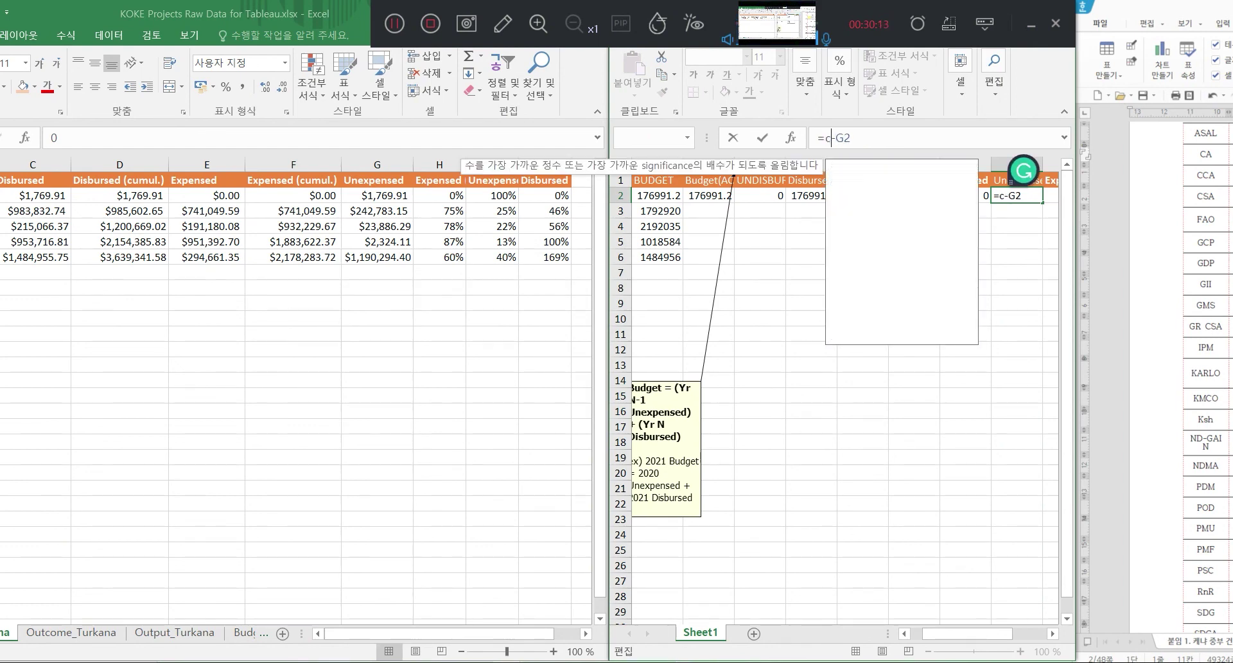
{"action": "key", "text": "Tab"}
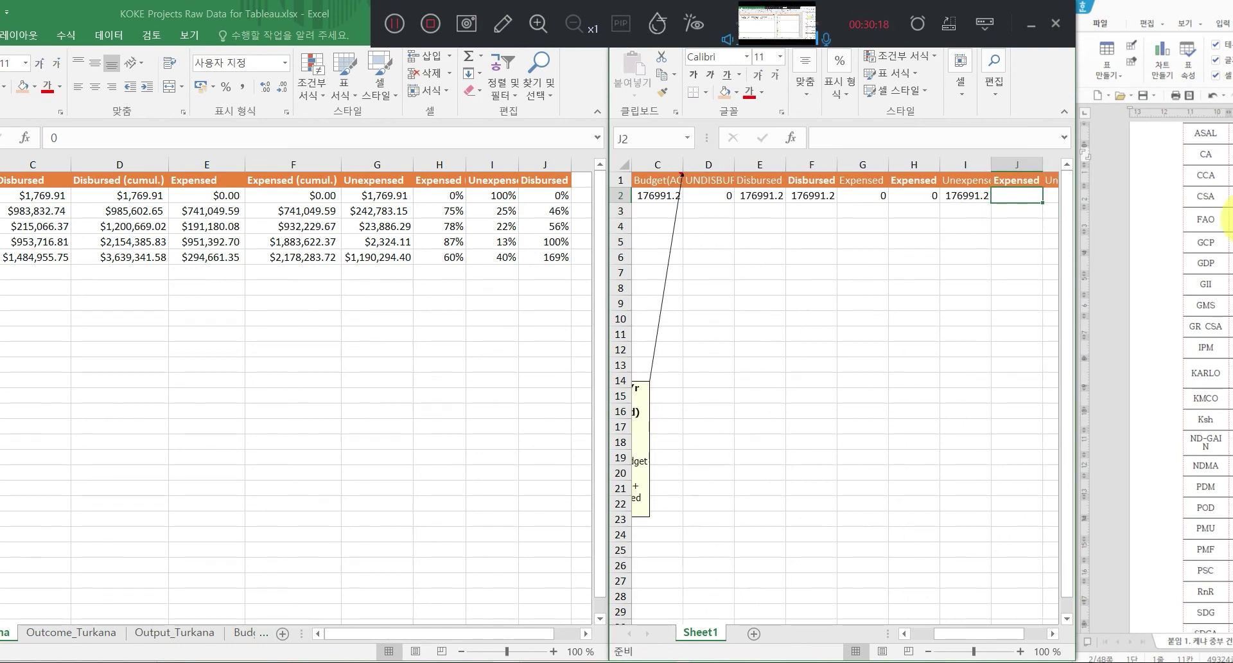
Check the 2018 Expensed (accum.) cell and fill the Expensed (accum.) % cell, J2, with the formula =h2.
{"action": "left_click", "coordinate": [393, 18]}
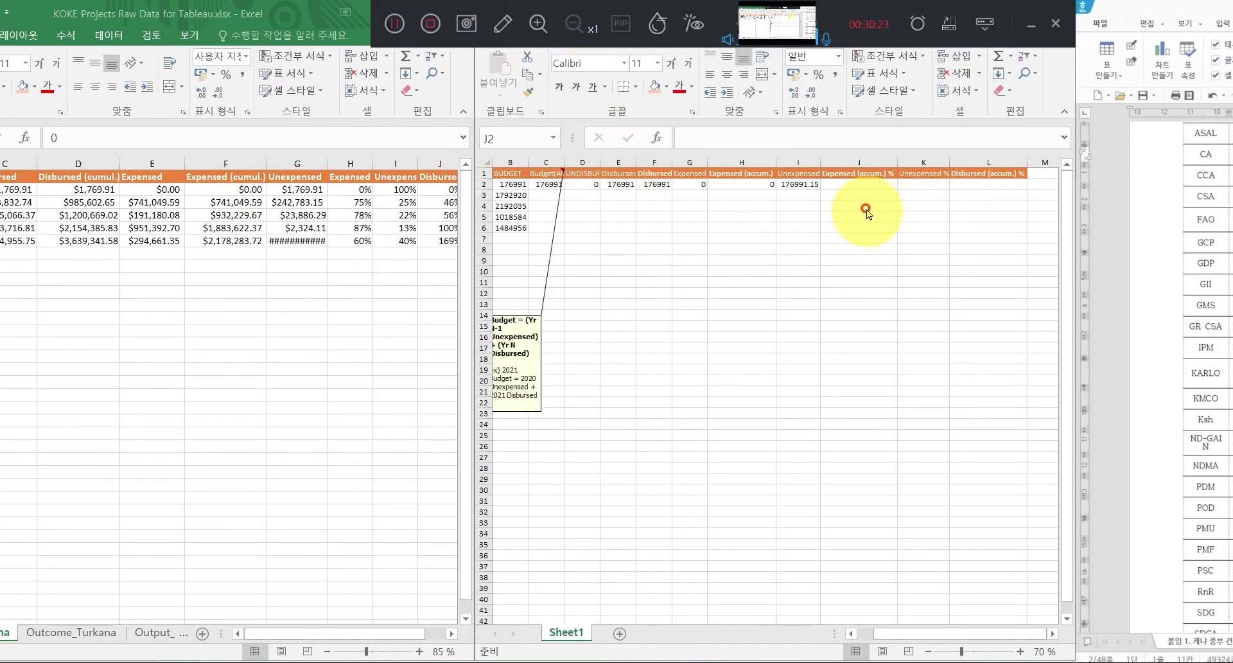
{"action": "left_click", "coordinate": [883, 185]}
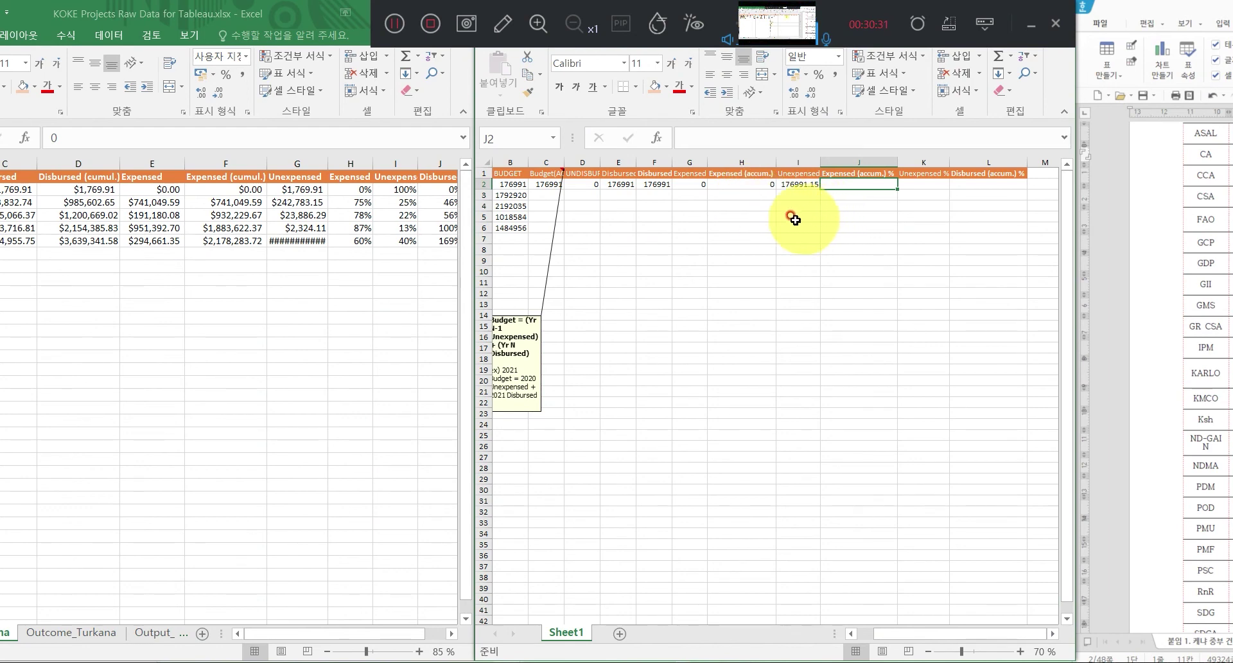
{"action": "left_click", "coordinate": [756, 187]}
{"action": "left_click", "coordinate": [749, 172]}
{"action": "left_click", "coordinate": [741, 185]}
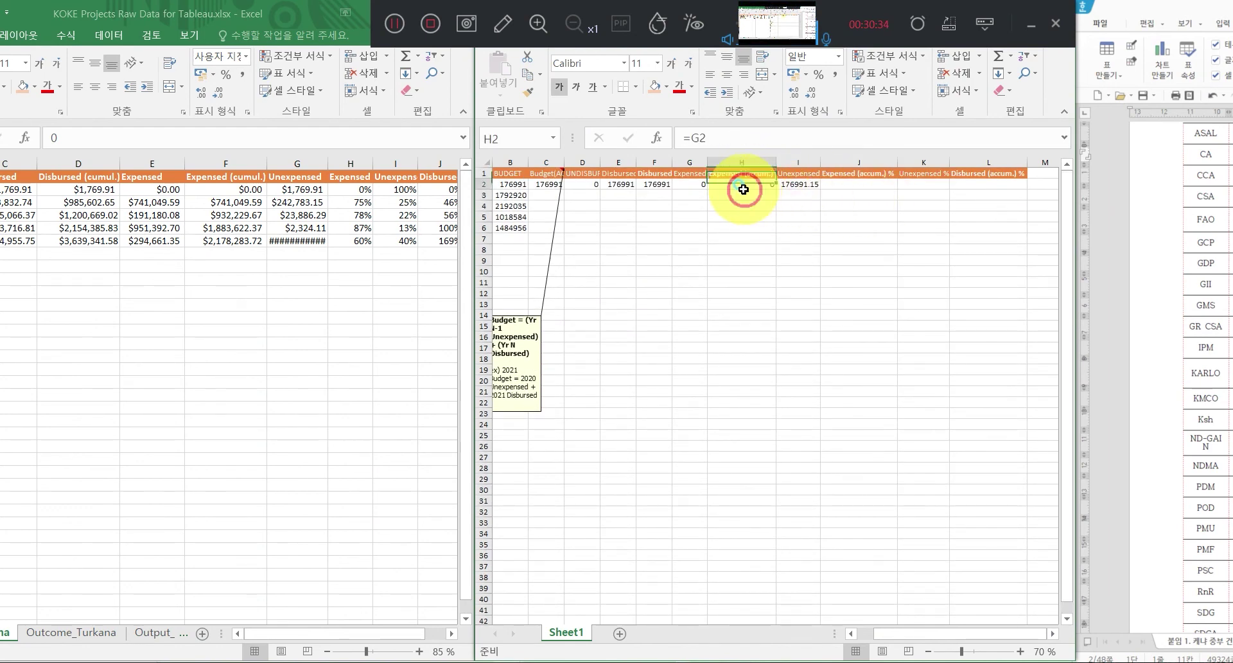
{"action": "left_click", "coordinate": [869, 185]}
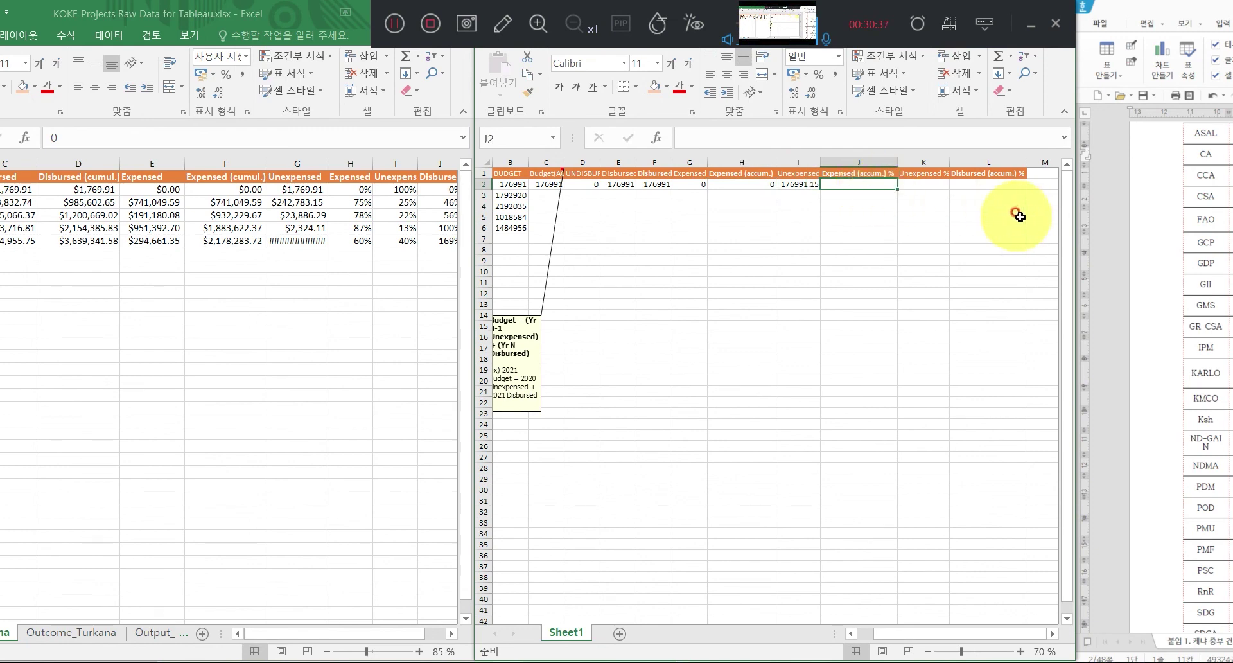
{"action": "type", "text": "="}
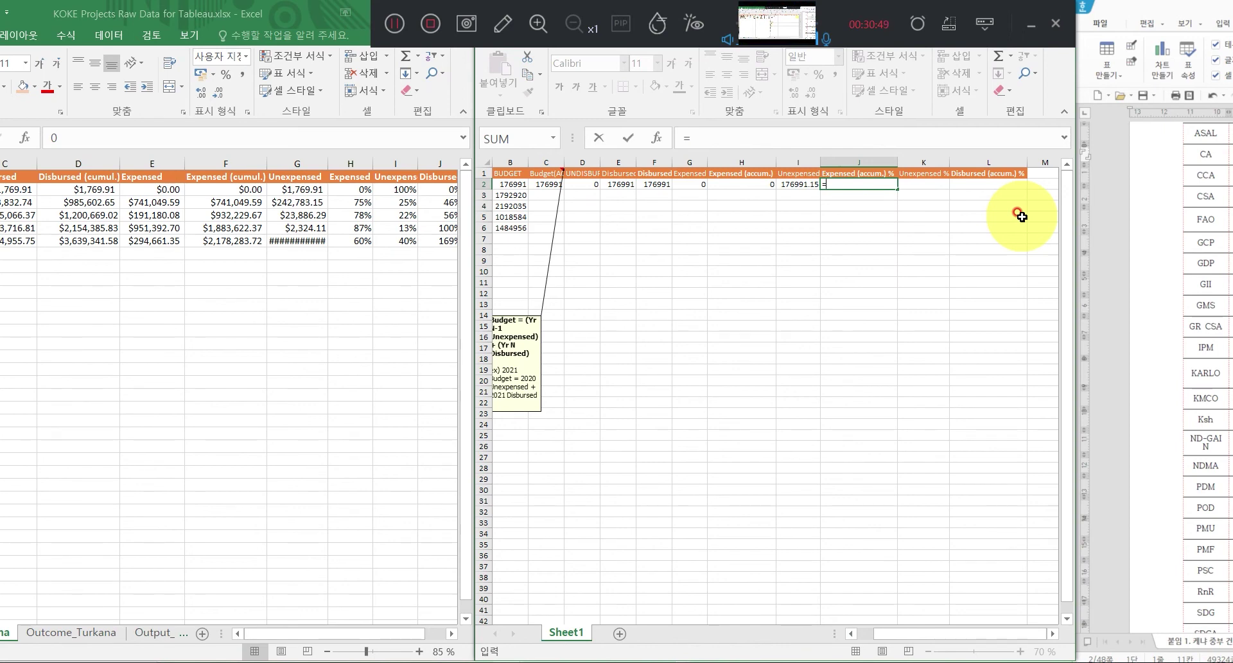
{"action": "type", "text": "h2"}
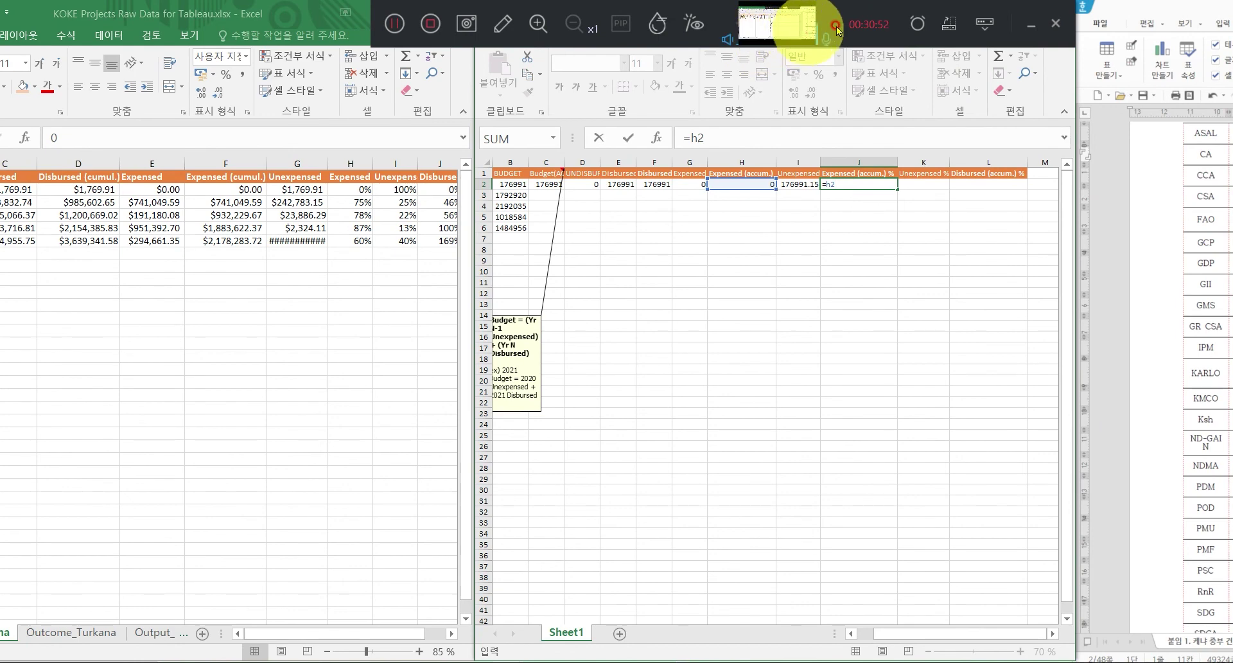
{"action": "left_click", "coordinate": [394, 24]}
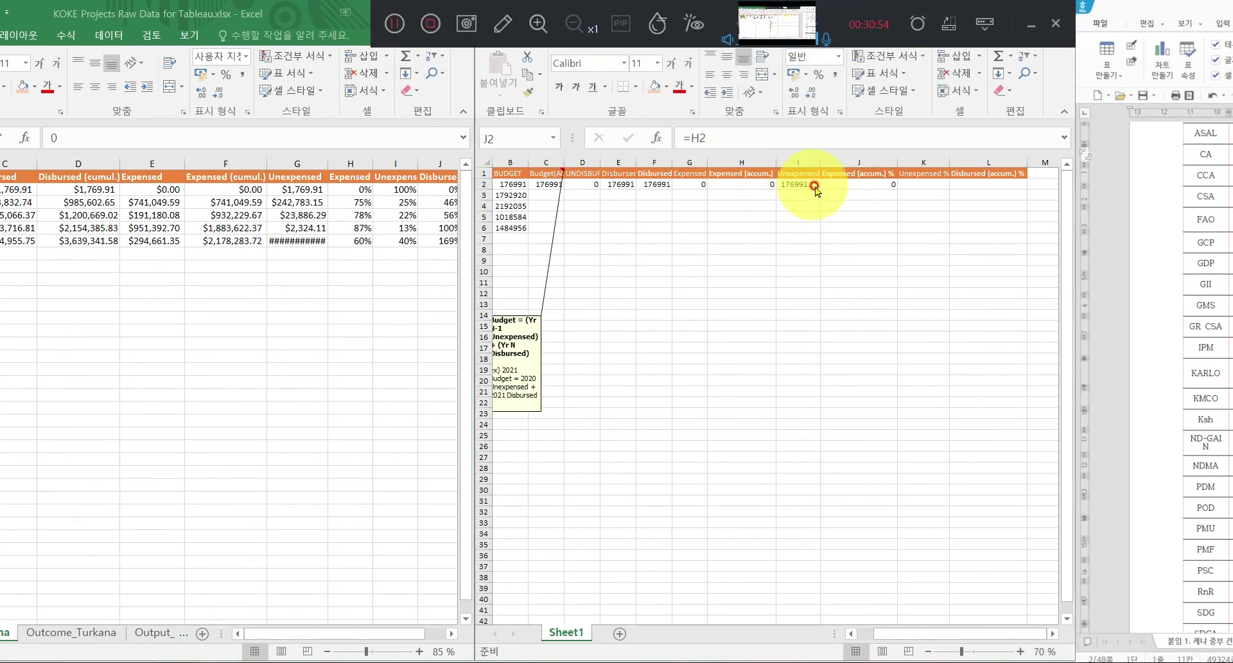
Change the 2018 Expensed (accum.) % formula in J2 to =H2/f2 so it divides expenses by the accumulated disbursement.
{"action": "left_click", "coordinate": [814, 185]}
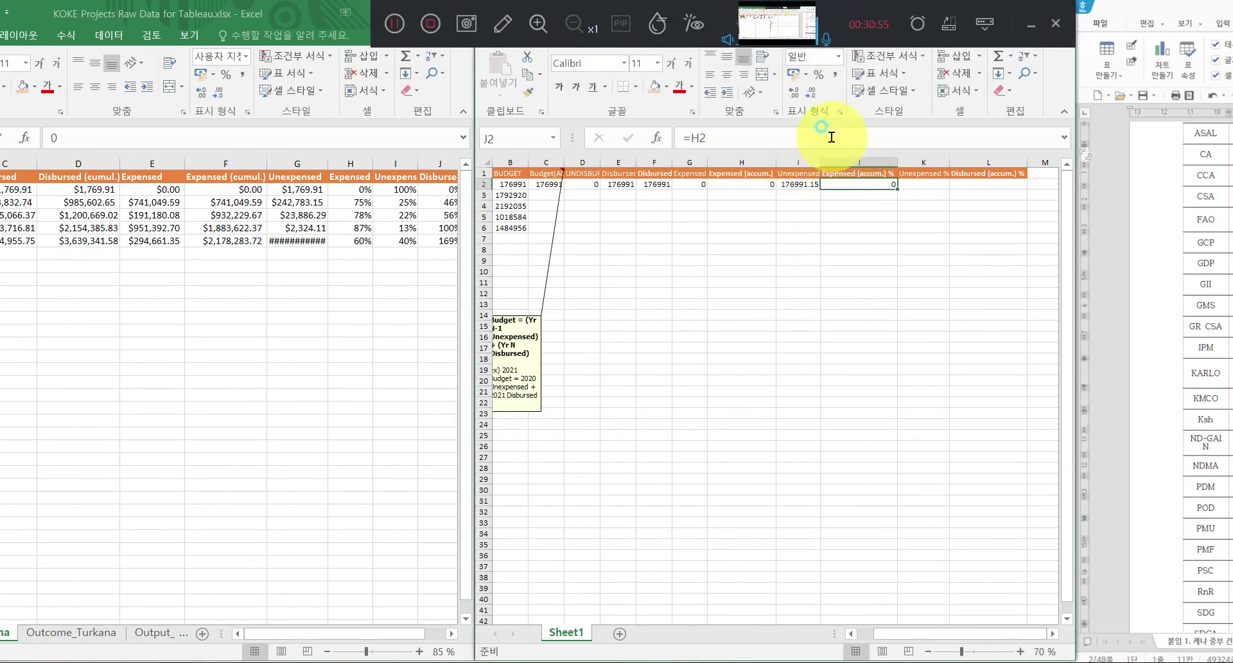
{"action": "left_click", "coordinate": [831, 136]}
{"action": "type", "text": "/"}
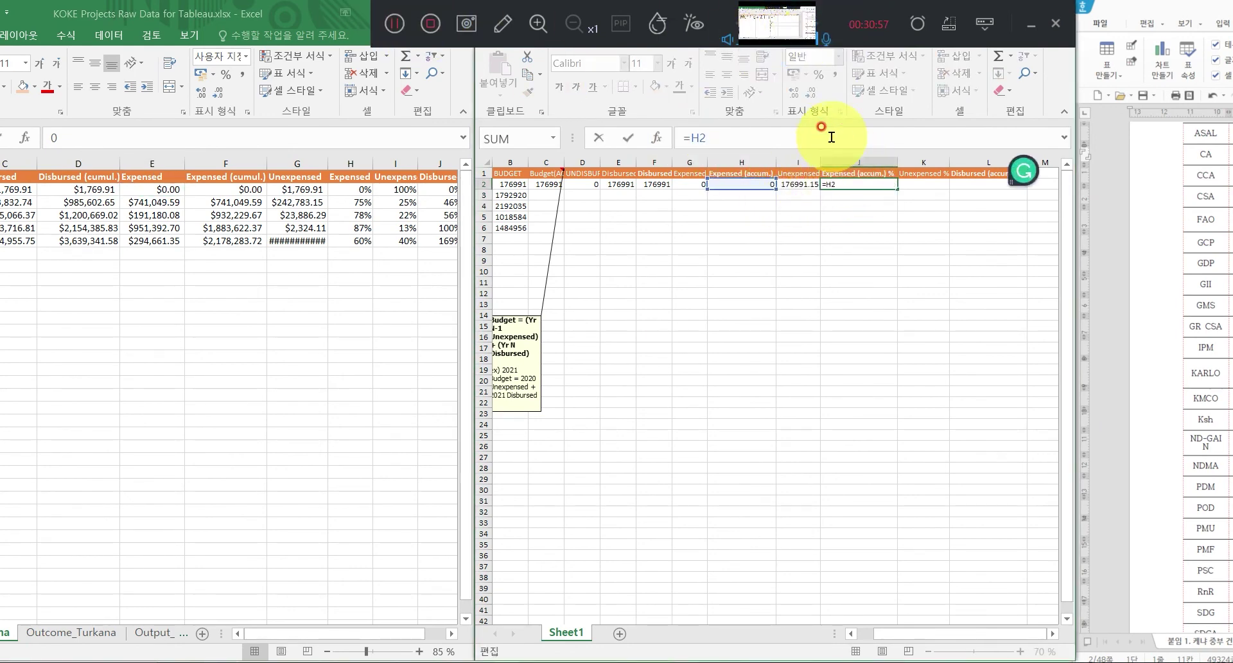
{"action": "type", "text": "f2"}
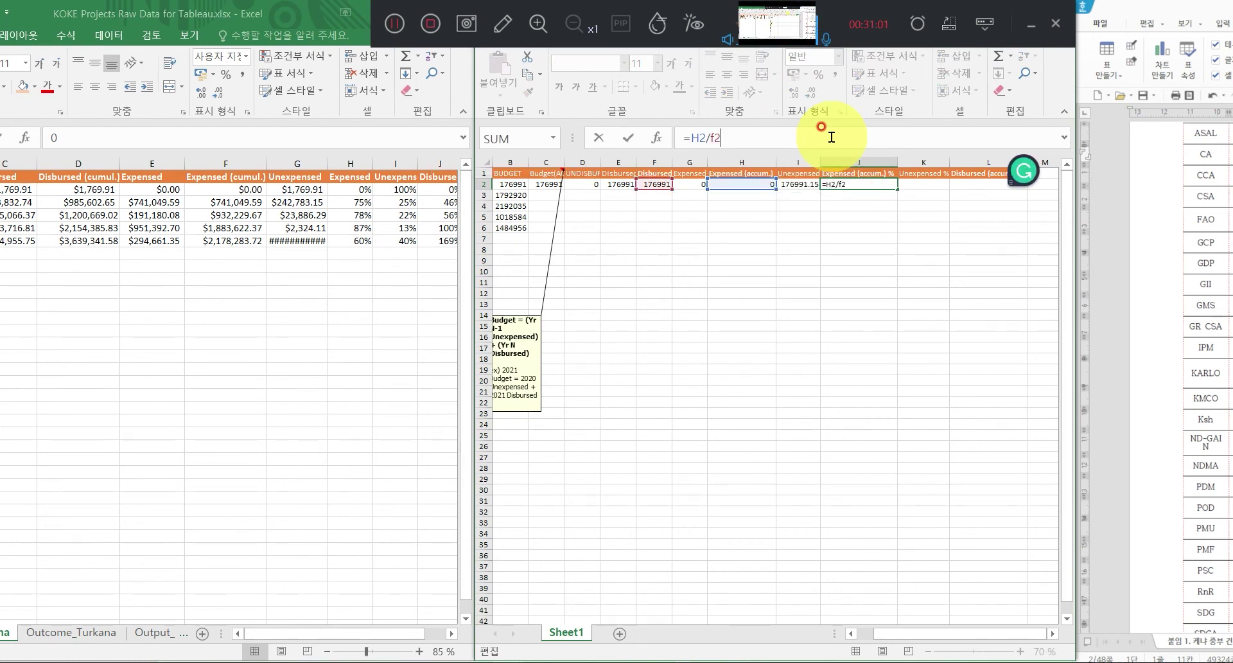
{"action": "key", "text": "Return"}
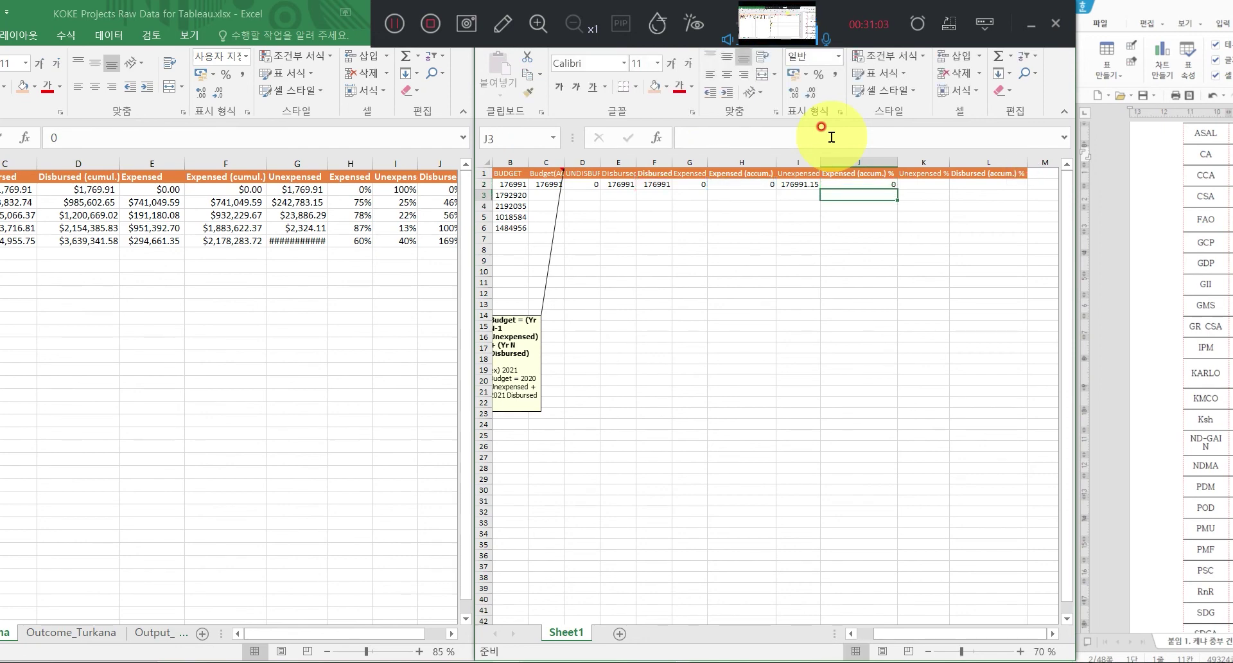
Make the whole Disbursed (accum.) column F and Expensed (accum.) column H bold.
{"action": "left_click", "coordinate": [655, 173]}
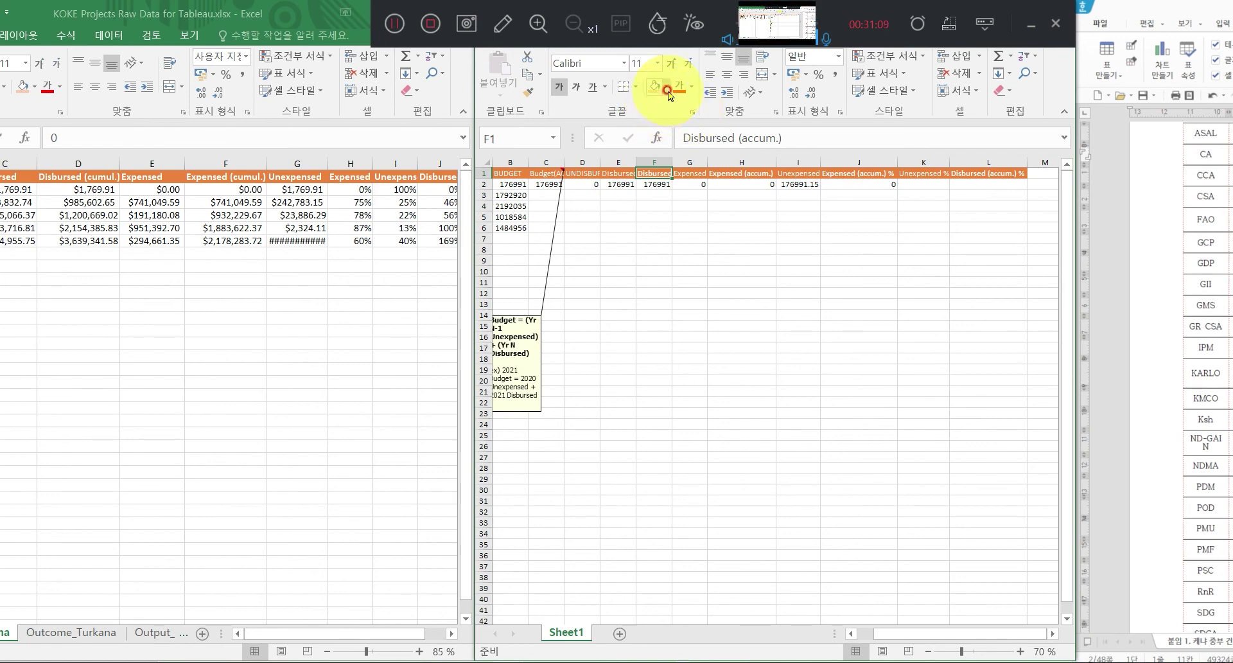
{"action": "left_click", "coordinate": [655, 162]}
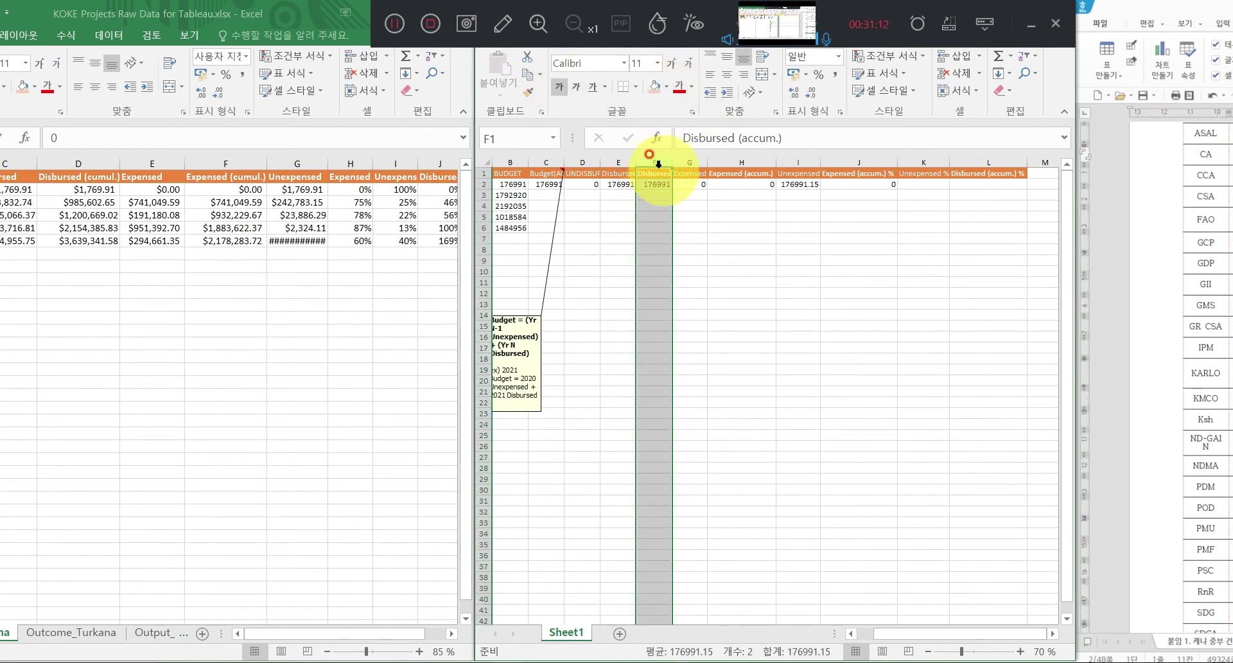
{"action": "left_click", "coordinate": [737, 172], "text": "ctrl"}
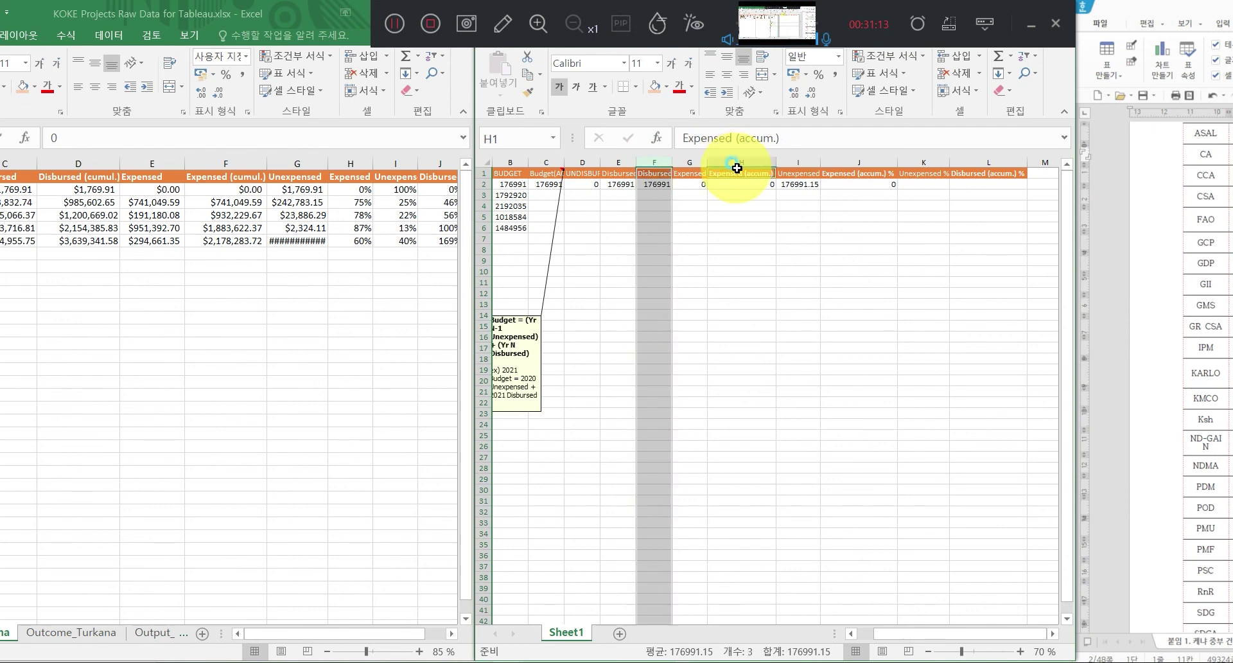
{"action": "left_click", "coordinate": [563, 84]}
{"action": "left_click", "coordinate": [559, 86]}
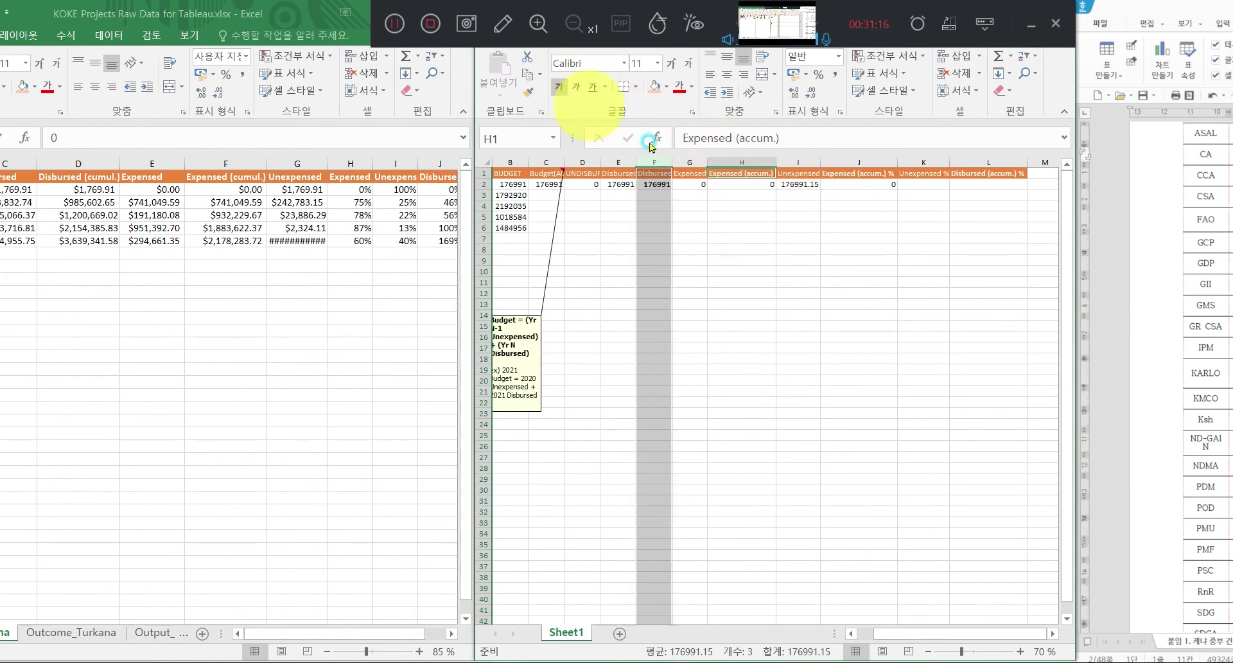
{"action": "left_click", "coordinate": [741, 162]}
{"action": "left_click", "coordinate": [561, 86]}
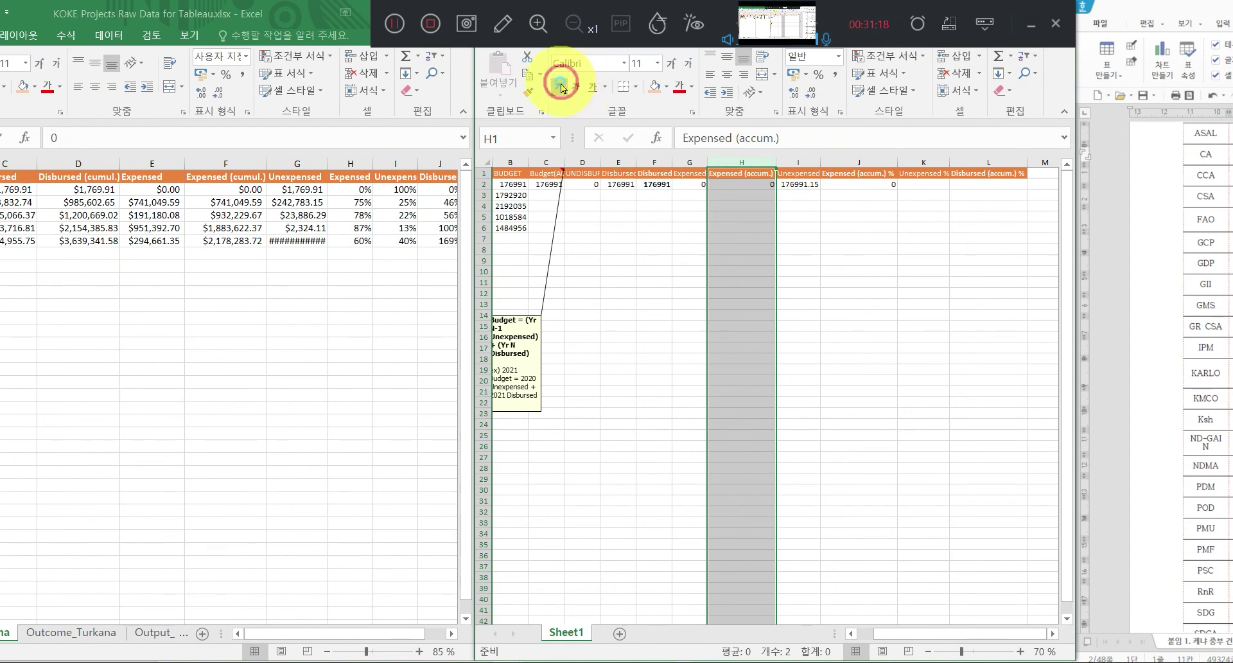
{"action": "left_click", "coordinate": [561, 86]}
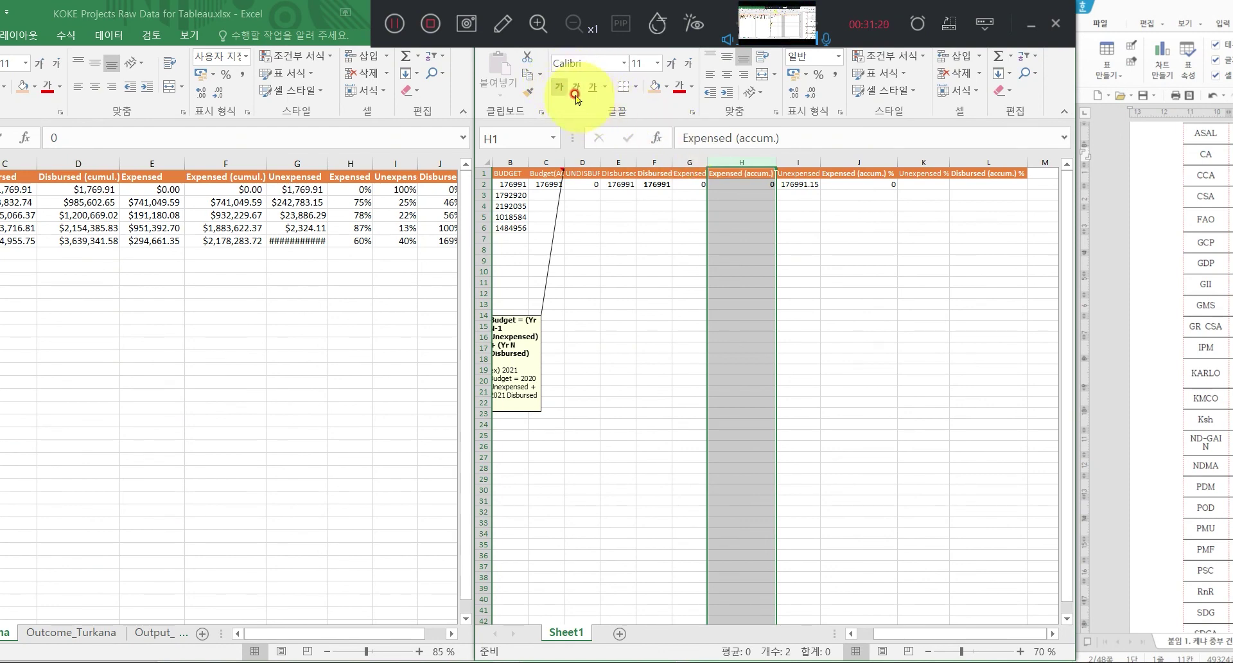
Make the whole Expensed (accum.) % column J and Disbursed (accum.) % column L bold.
{"action": "left_click", "coordinate": [887, 163]}
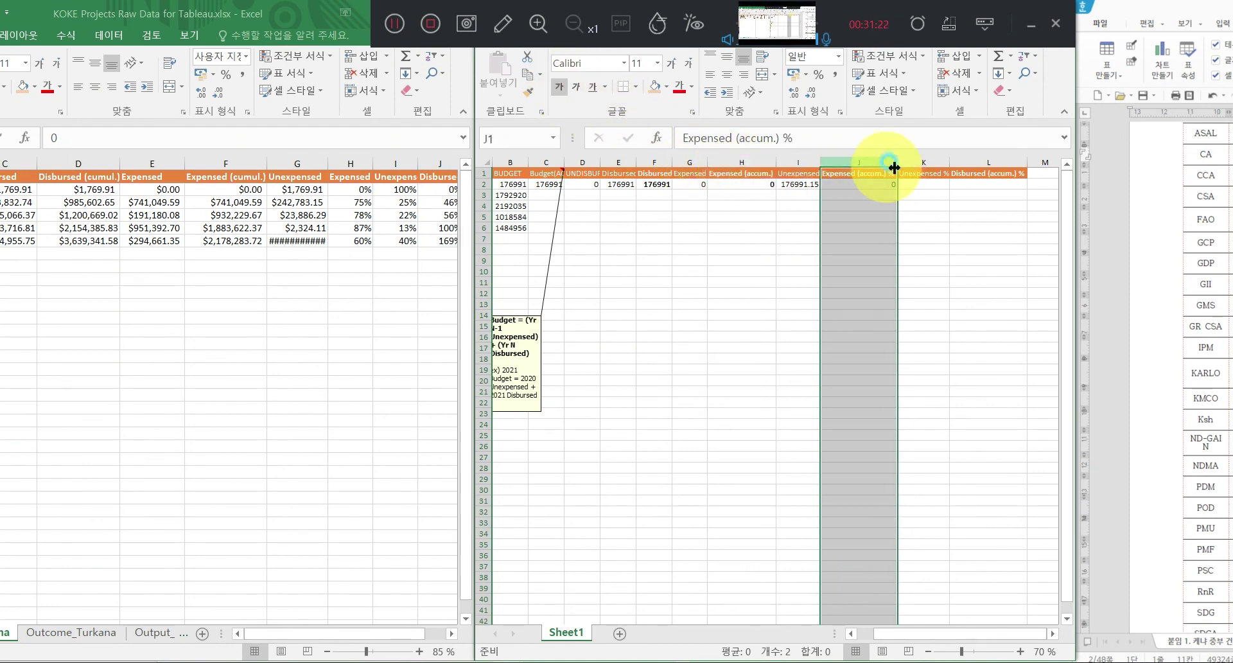
{"action": "left_click", "coordinate": [587, 95]}
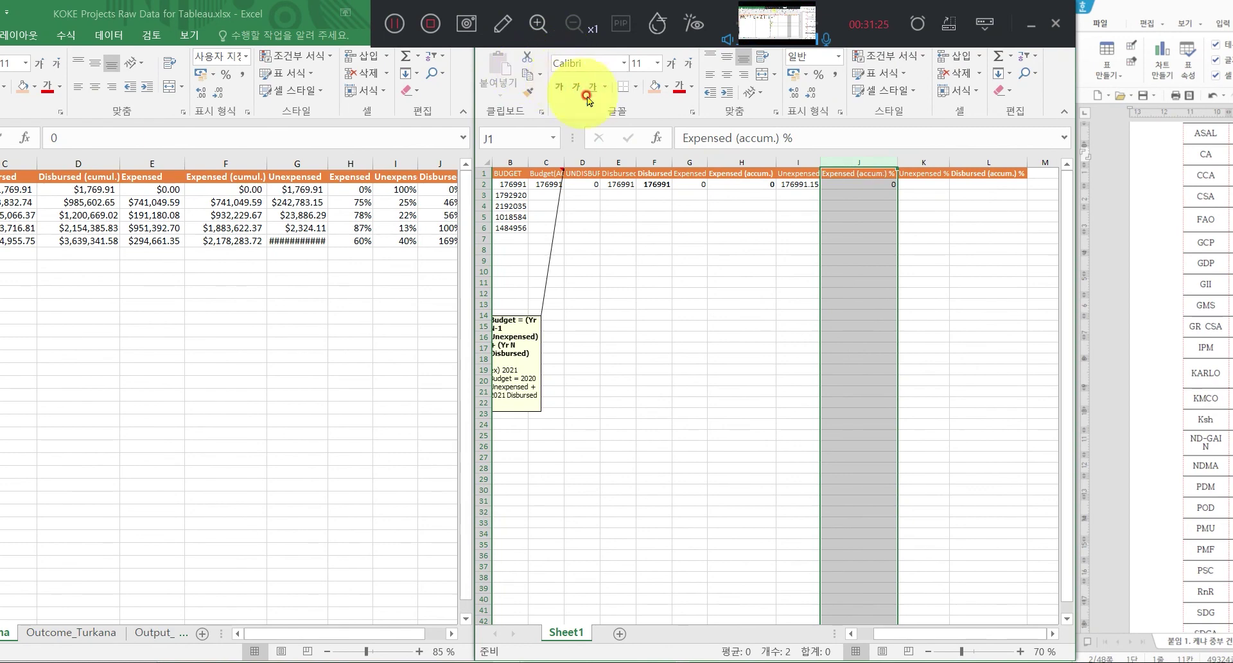
{"action": "left_click", "coordinate": [559, 86]}
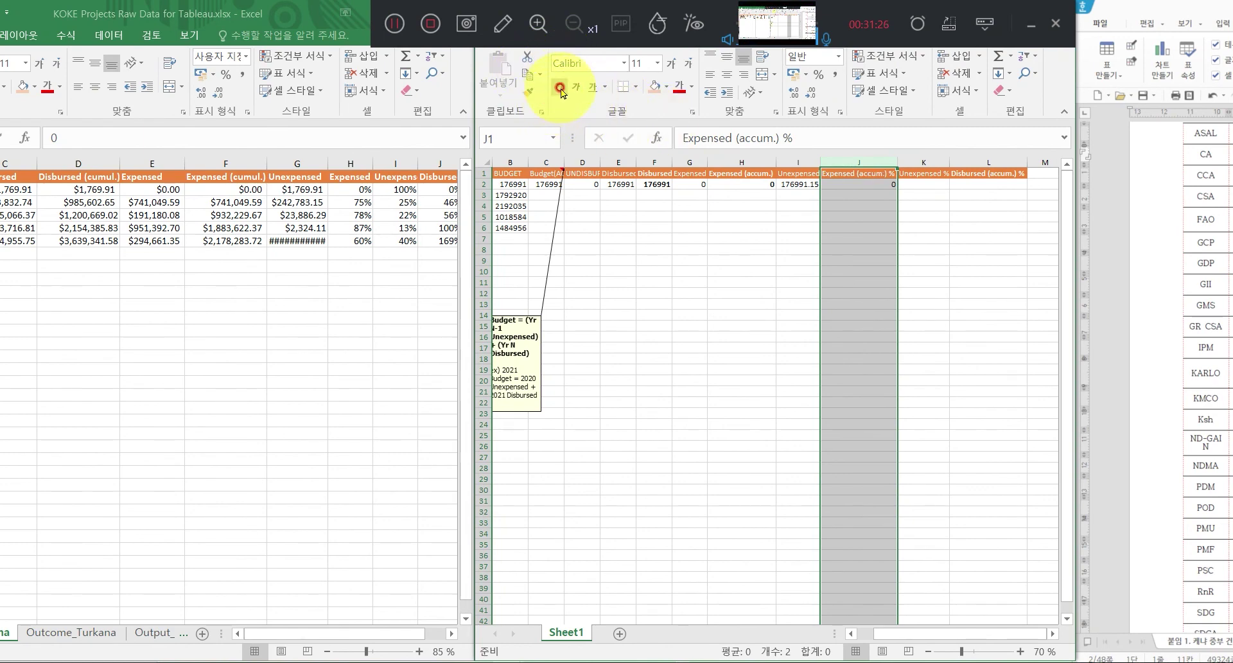
{"action": "left_click", "coordinate": [976, 163]}
{"action": "left_click", "coordinate": [560, 87]}
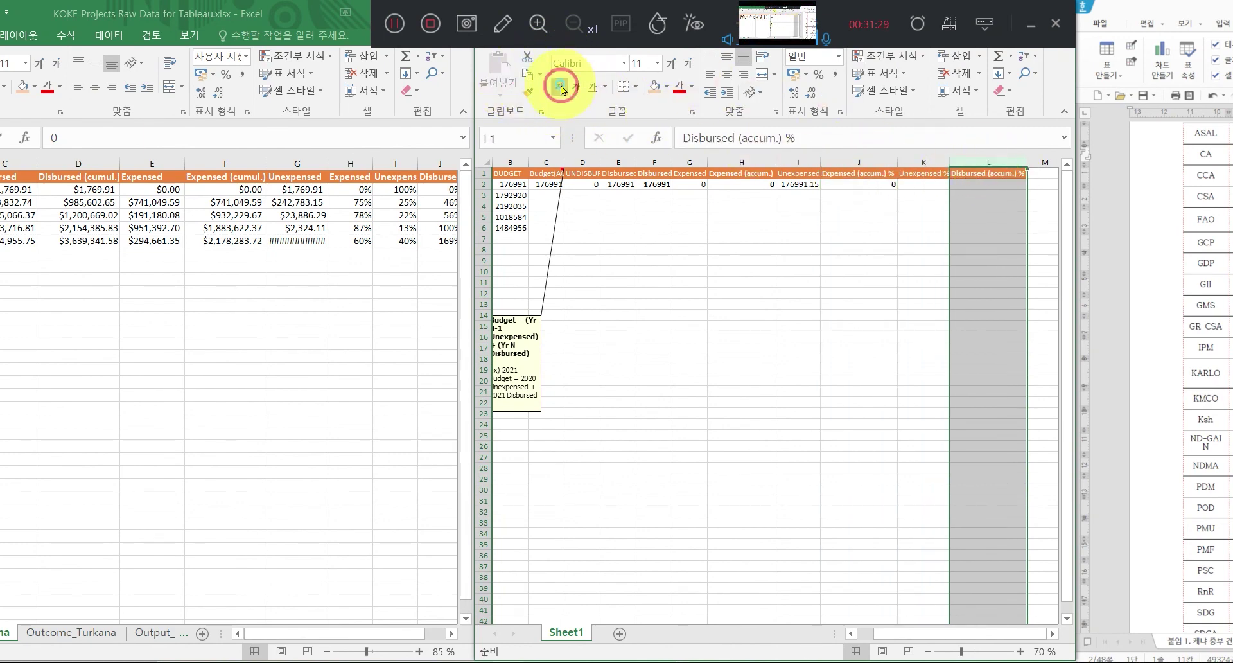
{"action": "left_click", "coordinate": [563, 88]}
{"action": "left_click", "coordinate": [564, 88]}
{"action": "left_click", "coordinate": [564, 89]}
{"action": "left_click", "coordinate": [767, 209]}
Check the 2018 formulas in J2, I2, E2 and F2 and apply the percentage format to columns J through L.
{"action": "left_click", "coordinate": [882, 186]}
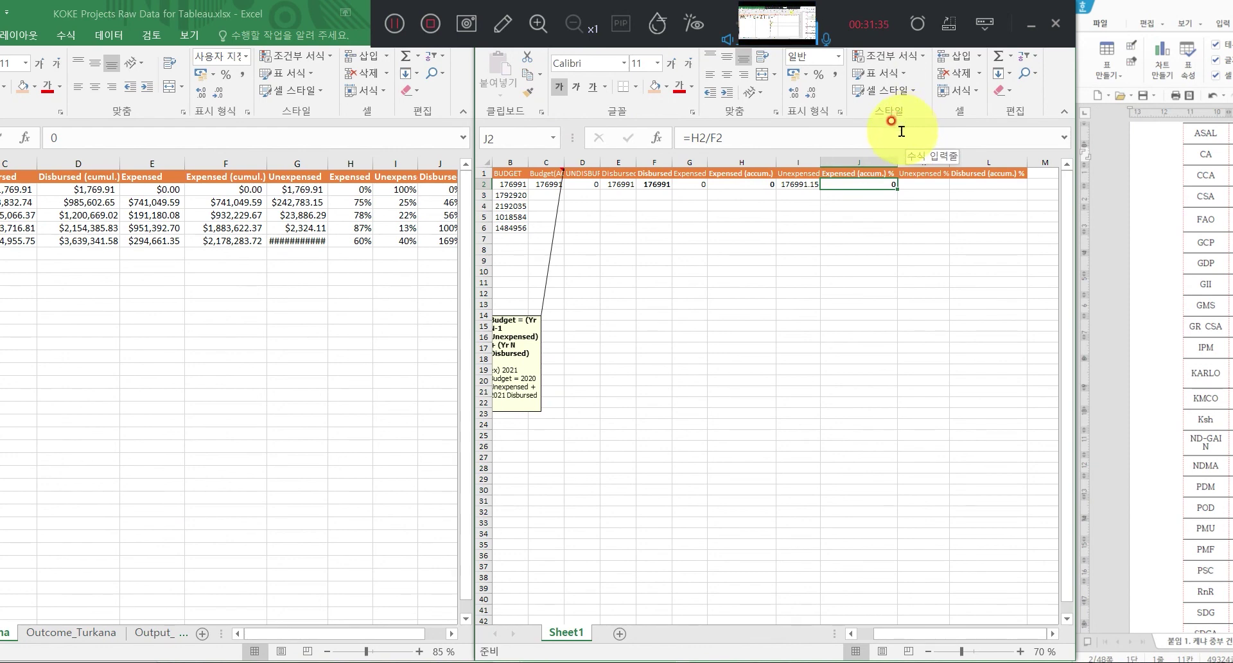
{"action": "left_click", "coordinate": [807, 184]}
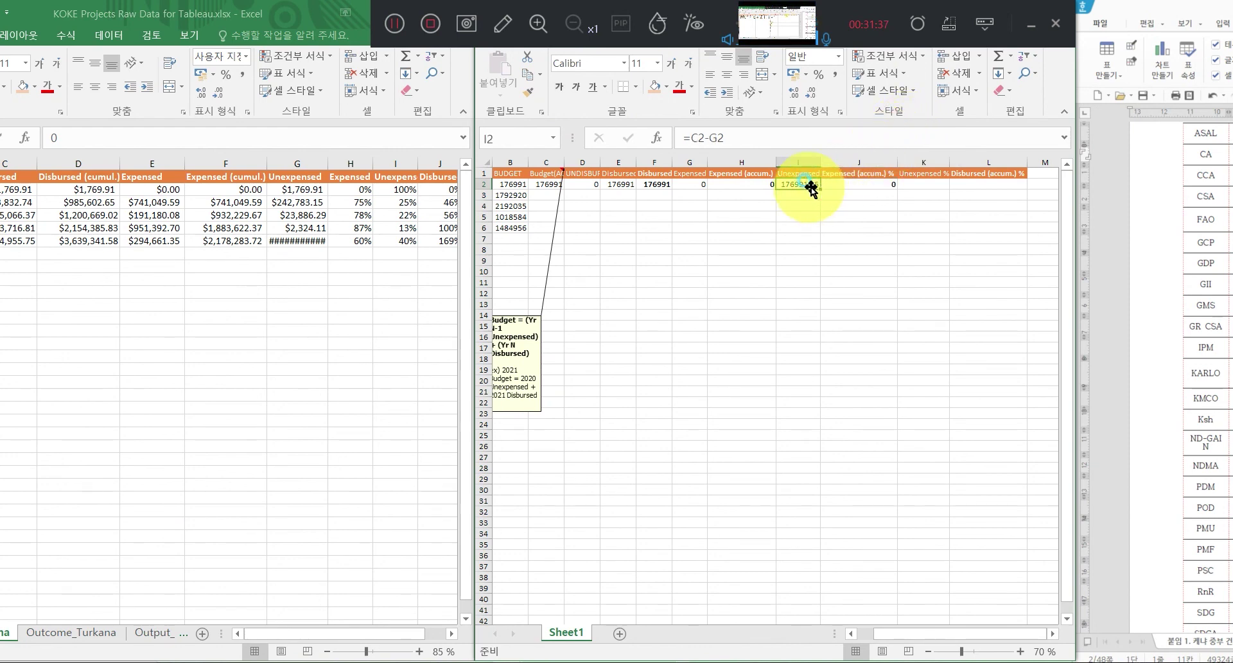
{"action": "left_click", "coordinate": [625, 184]}
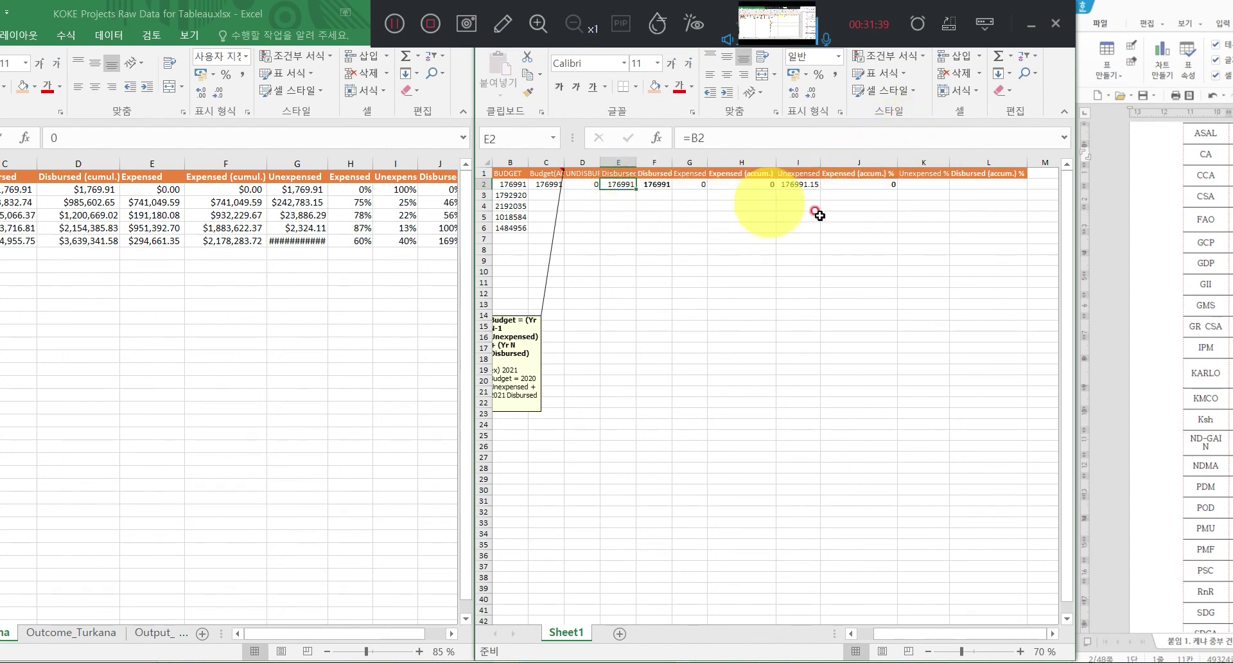
{"action": "left_click", "coordinate": [658, 183]}
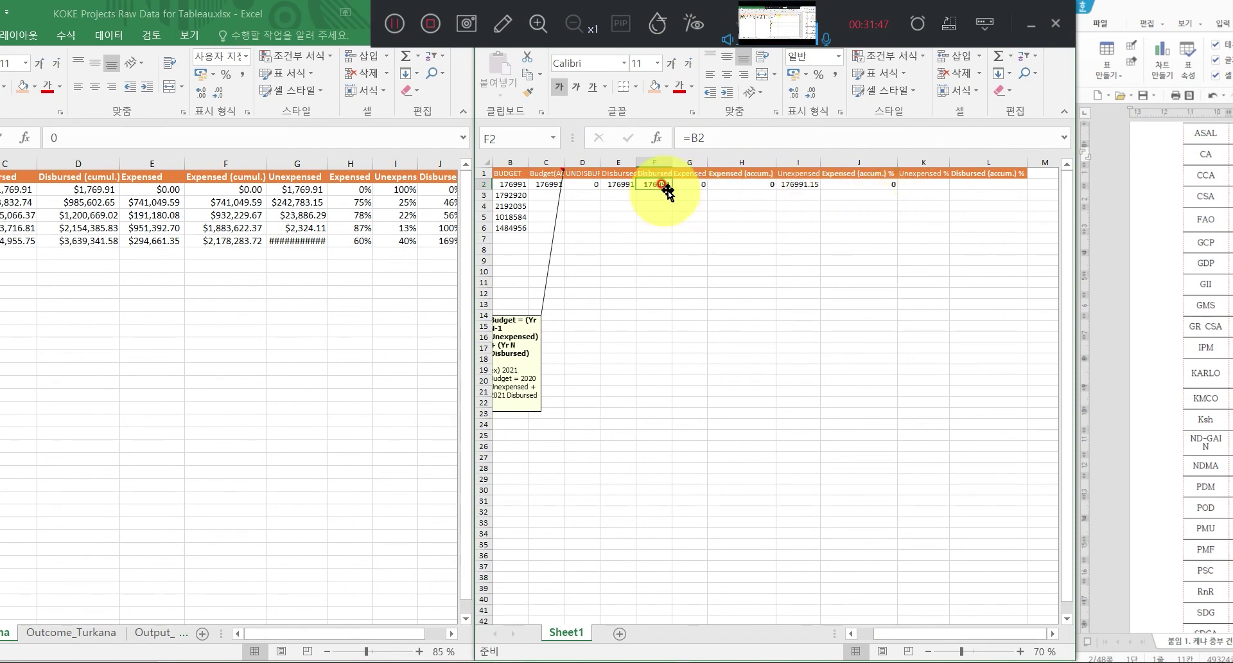
{"action": "left_click", "coordinate": [867, 162]}
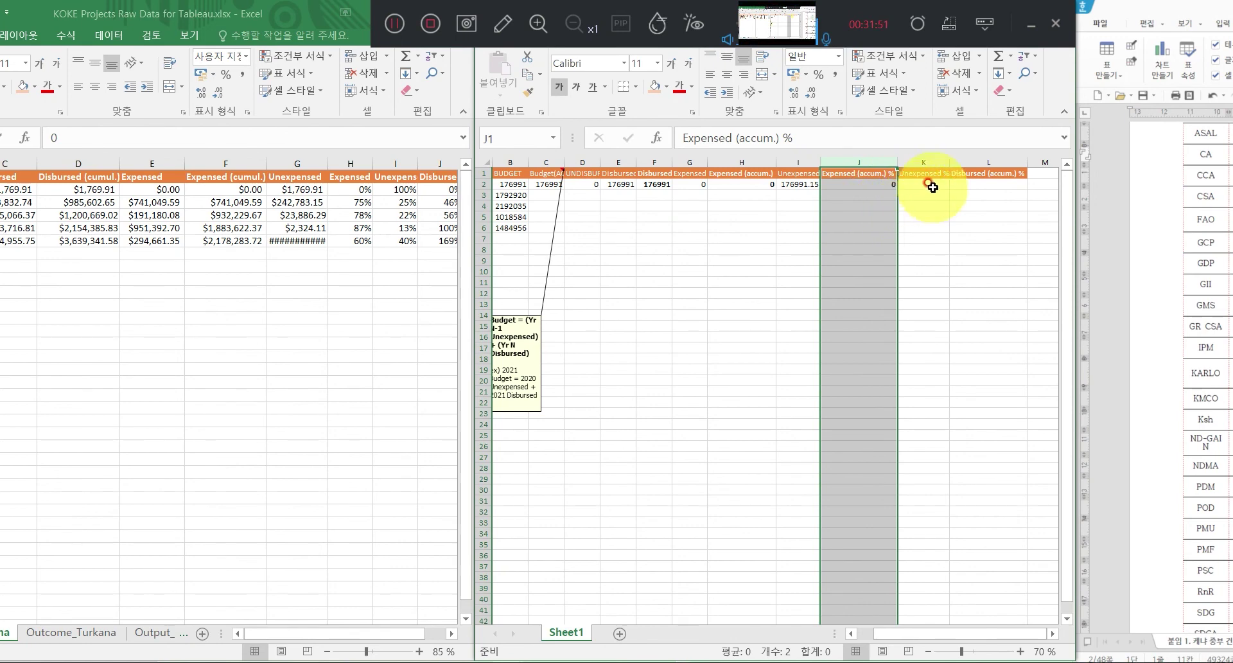
{"action": "left_click_drag", "start_coordinate": [861, 157], "coordinate": [1002, 162]}
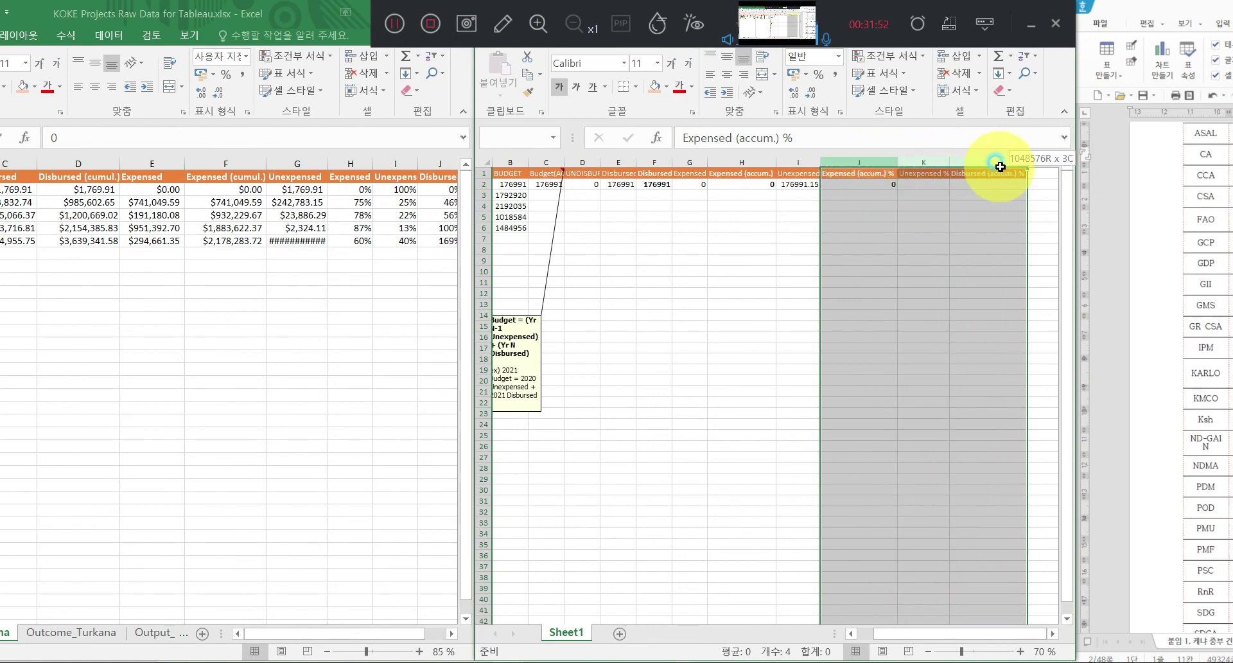
{"action": "left_click", "coordinate": [838, 56]}
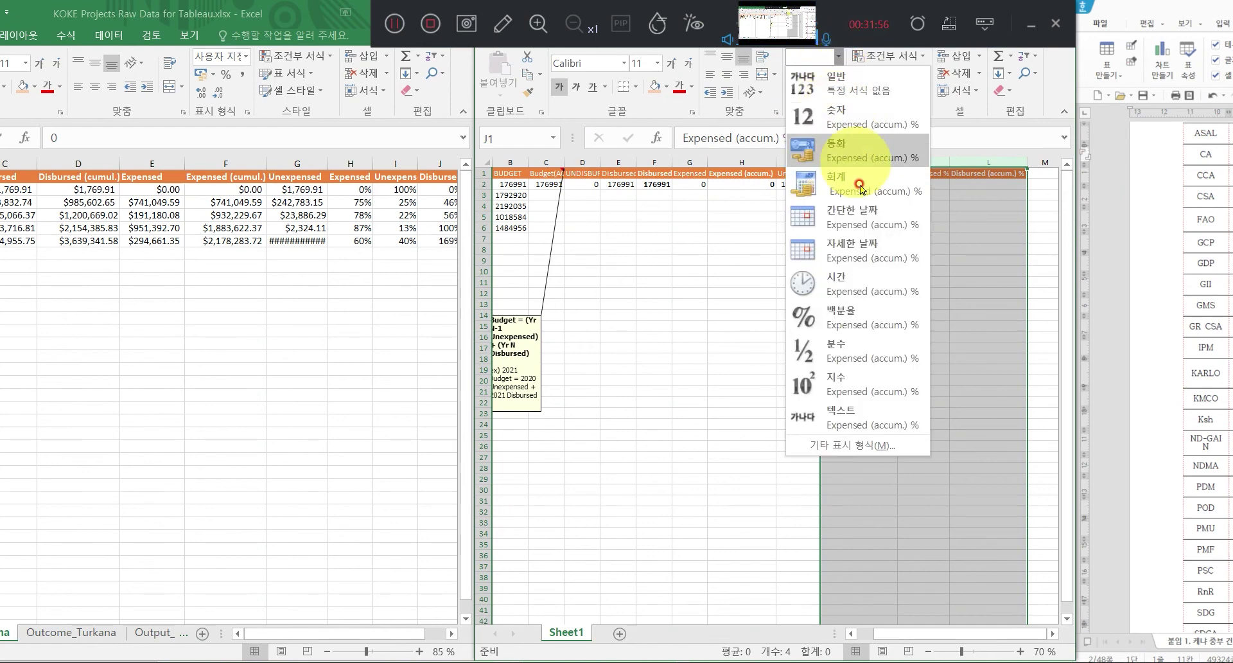
{"action": "left_click", "coordinate": [861, 308]}
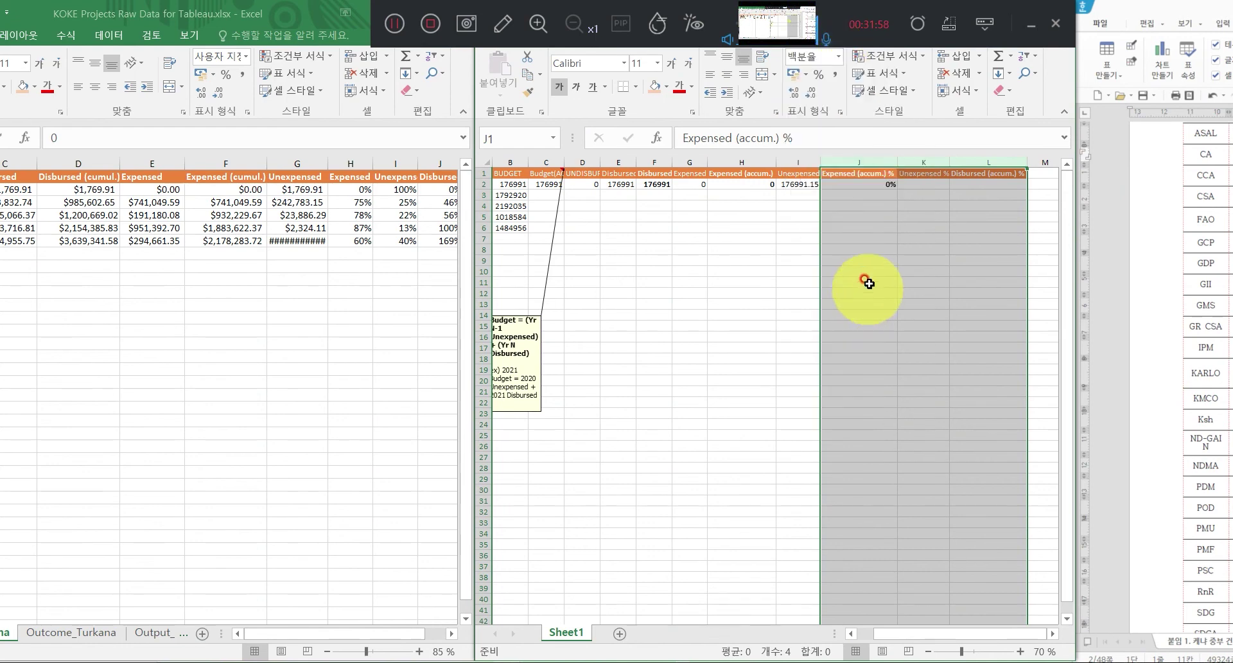
Calculate the 2018 Unexpensed % in K2 with the formula =1-j2.
{"action": "left_click", "coordinate": [976, 185]}
{"action": "left_click", "coordinate": [944, 188]}
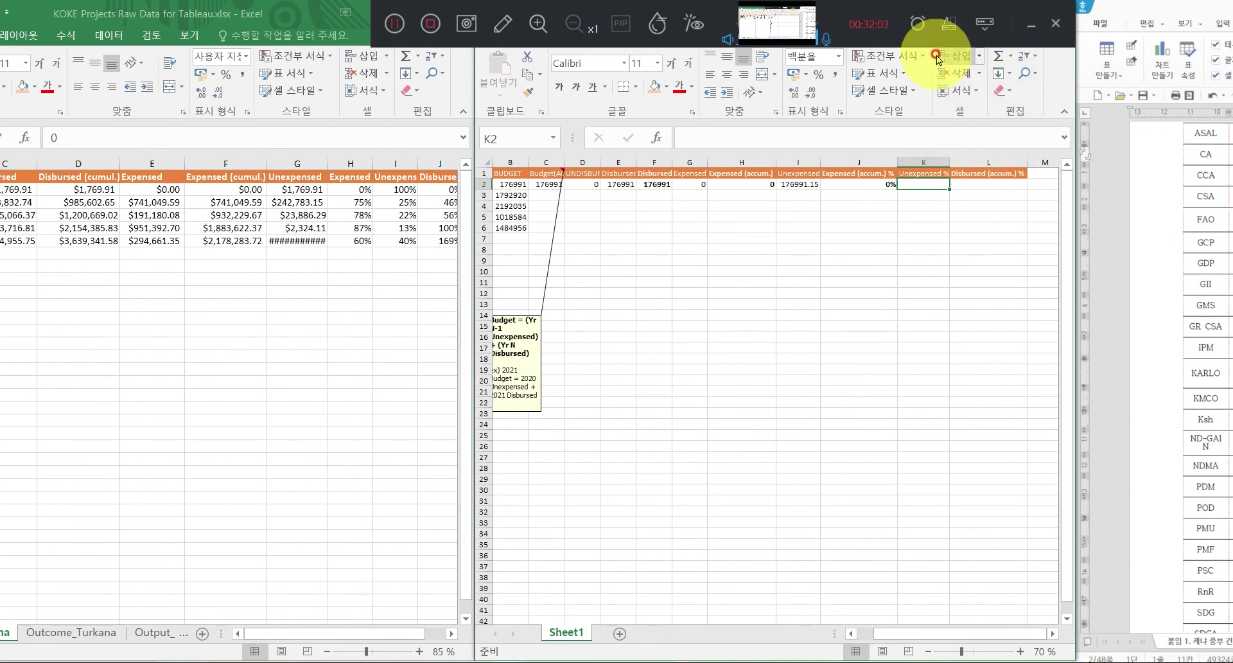
{"action": "type", "text": "1-j2%"}
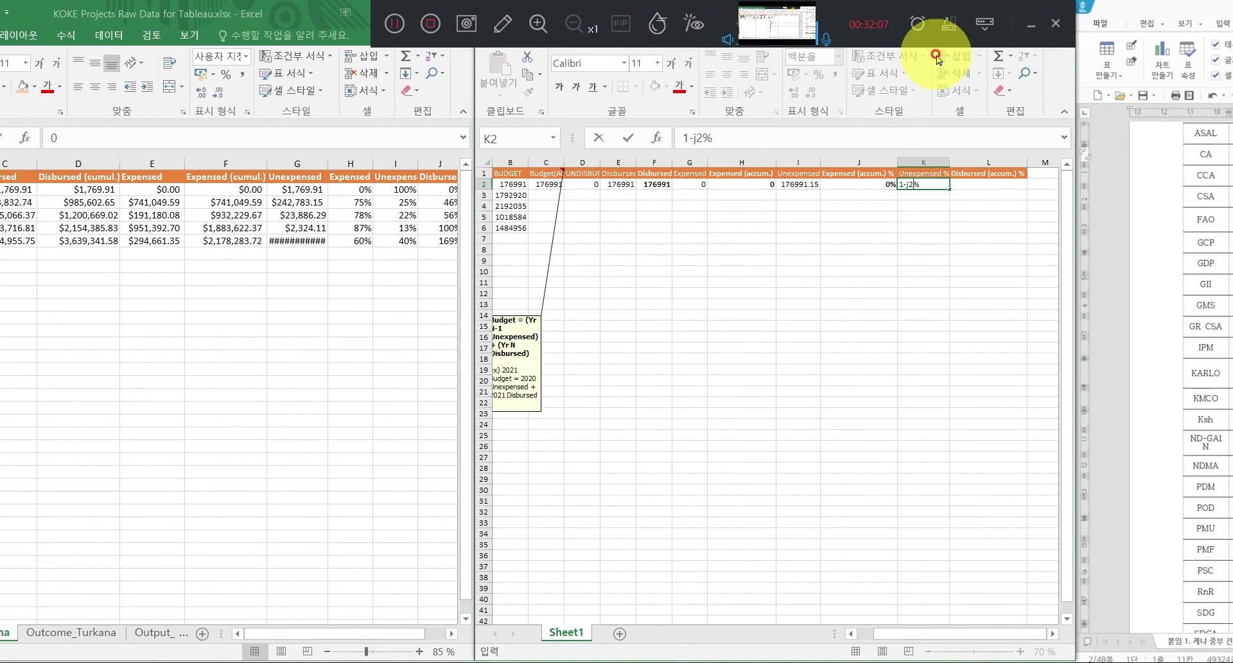
{"action": "key", "text": "Return"}
{"action": "key", "text": "Up"}
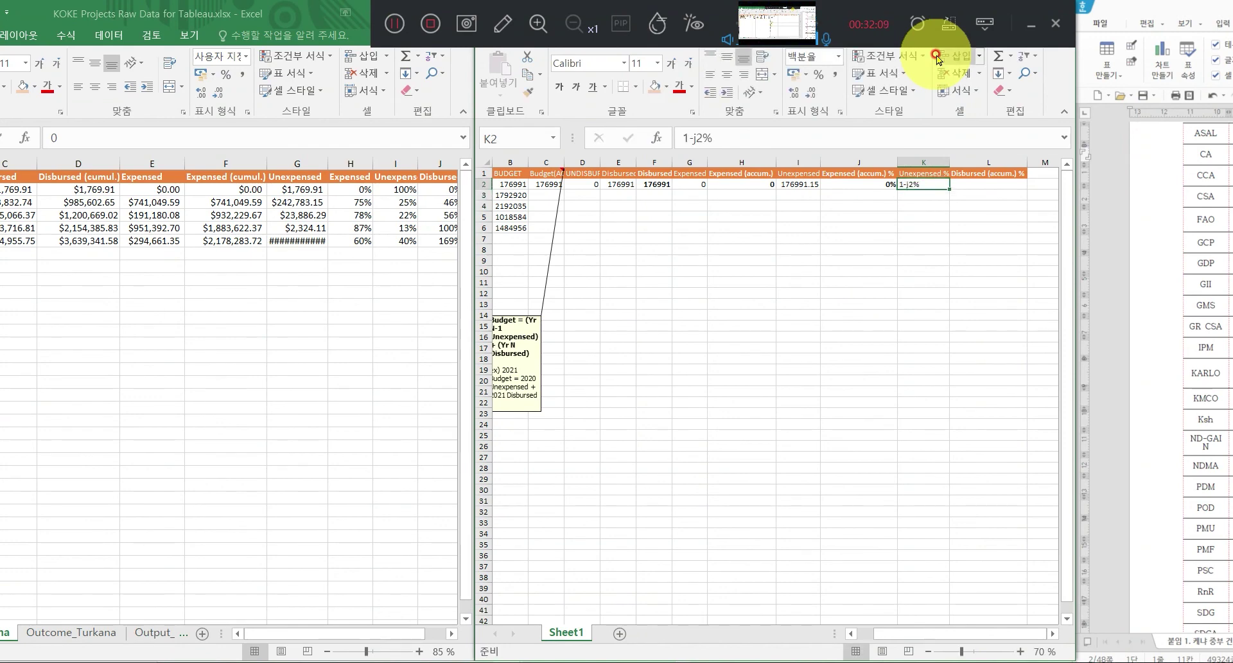
{"action": "left_click", "coordinate": [736, 142]}
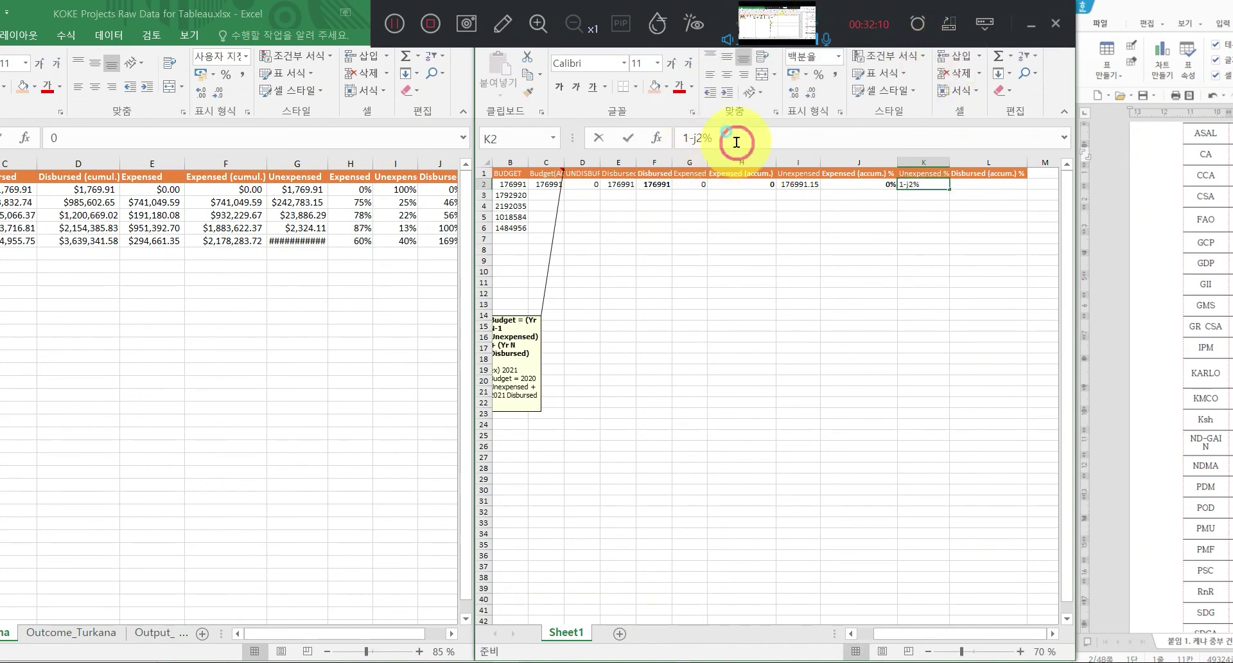
{"action": "key", "text": "BackSpace"}
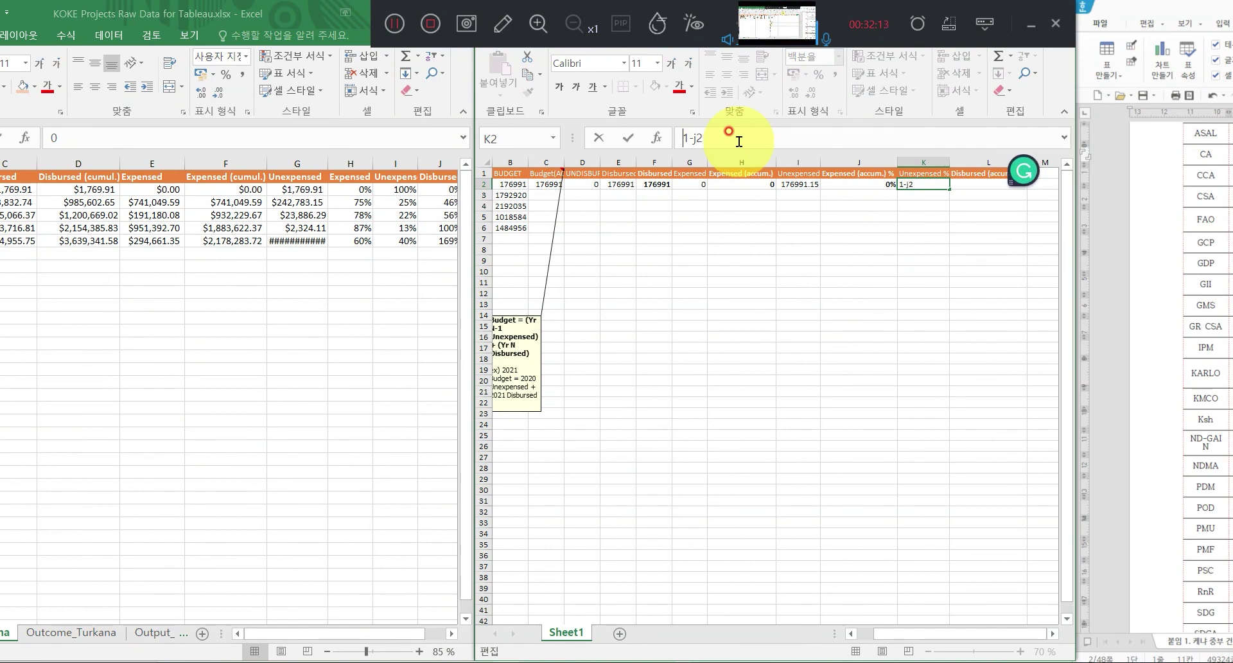
{"action": "type", "text": "="}
{"action": "key", "text": "Return"}
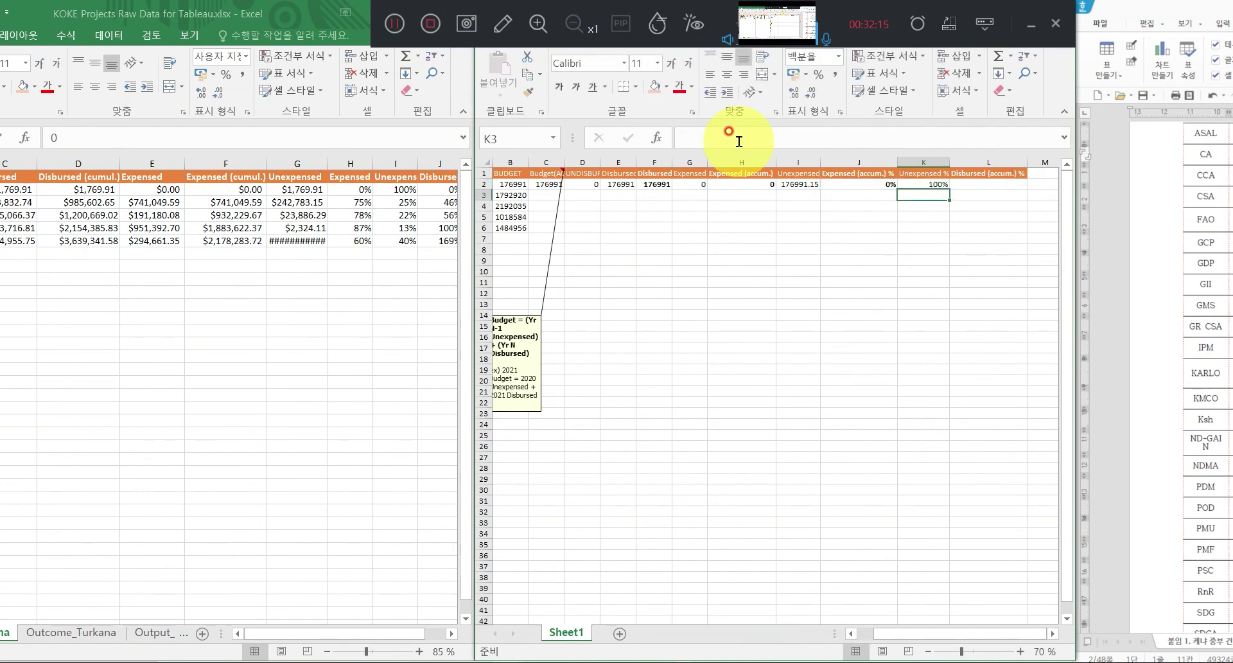
Calculate the 2018 Disbursed (accum.) % in L2 with the formula =f2/6000000.
{"action": "key", "text": "Up"}
{"action": "key", "text": "Right"}
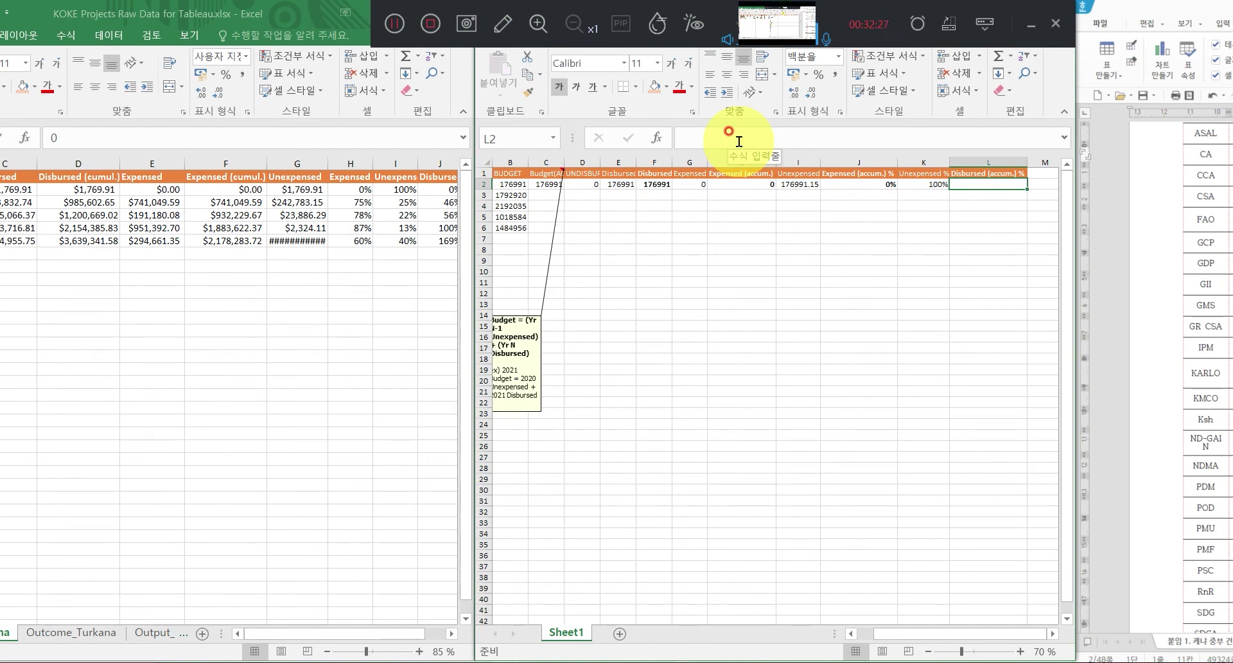
{"action": "type", "text": "="}
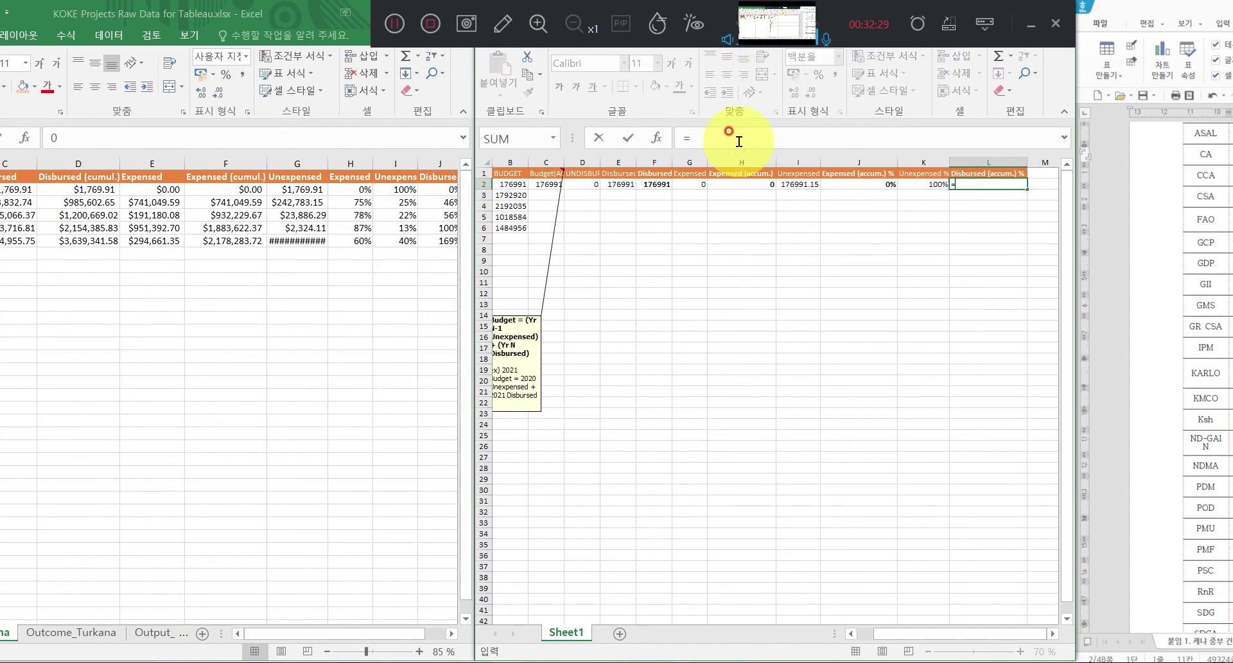
{"action": "type", "text": "f2/"}
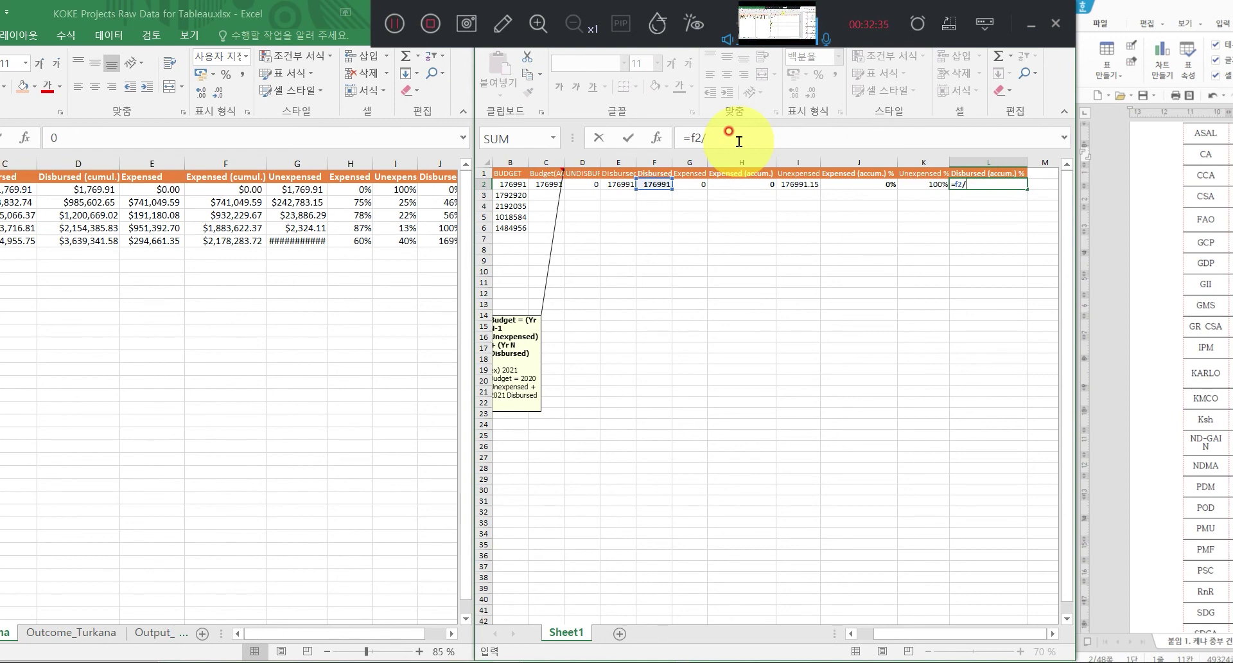
{"action": "type", "text": "6000000"}
{"action": "key", "text": "Return"}
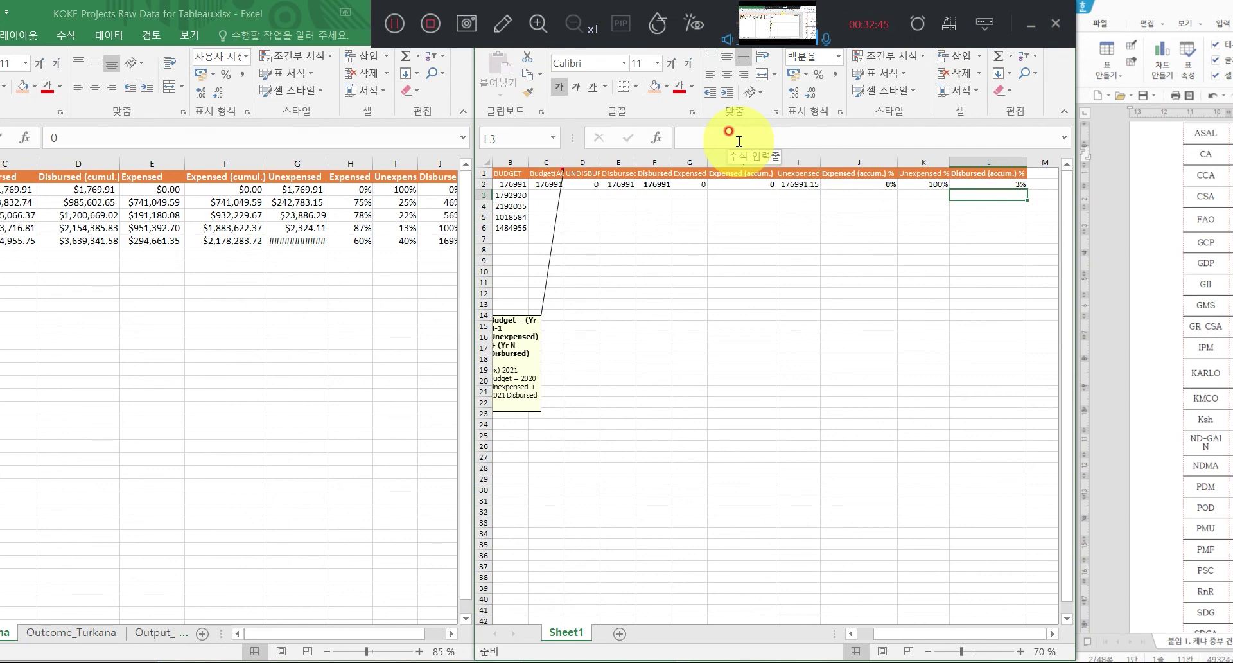
Review the completed 2018 formulas along row 2 and go to the 2019 BUDGET cell, B3.
{"action": "key", "text": "Up"}
{"action": "key", "text": "Left"}
{"action": "key", "text": "Left"}
{"action": "key", "text": "Left"}
{"action": "key", "text": "Left"}
{"action": "key", "text": "Left"}
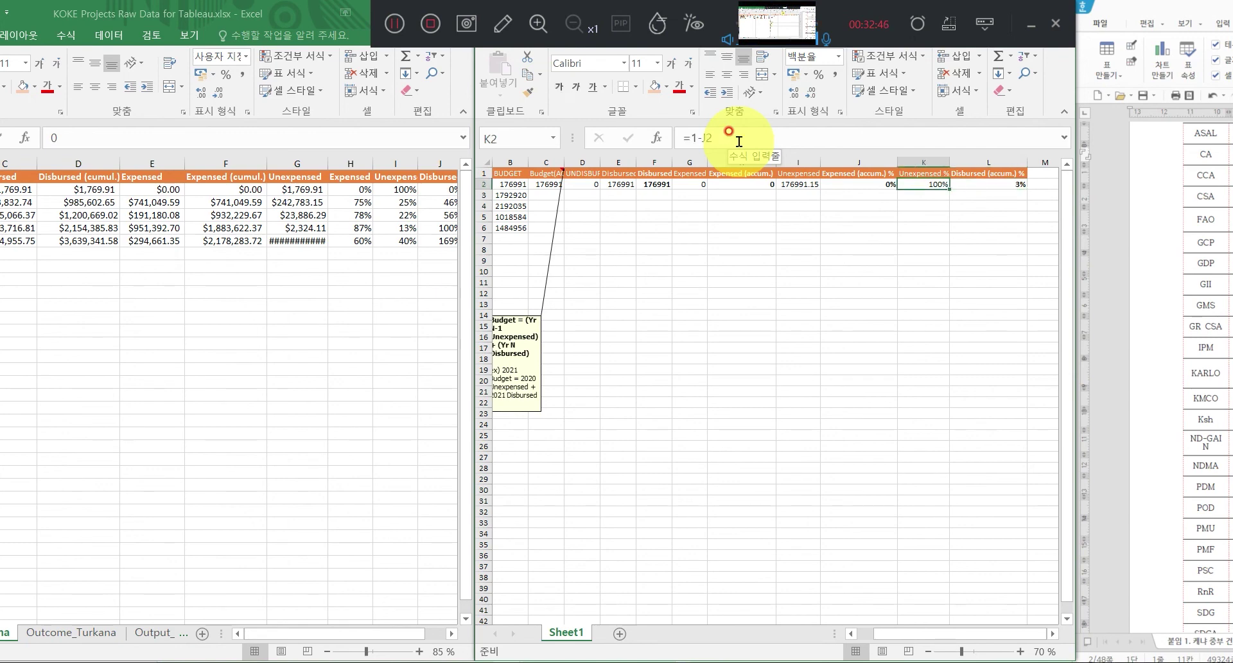
{"action": "key", "text": "Right"}
{"action": "key", "text": "Right"}
{"action": "key", "text": "Right"}
{"action": "key", "text": "Right"}
{"action": "key", "text": "Right"}
{"action": "key", "text": "Right"}
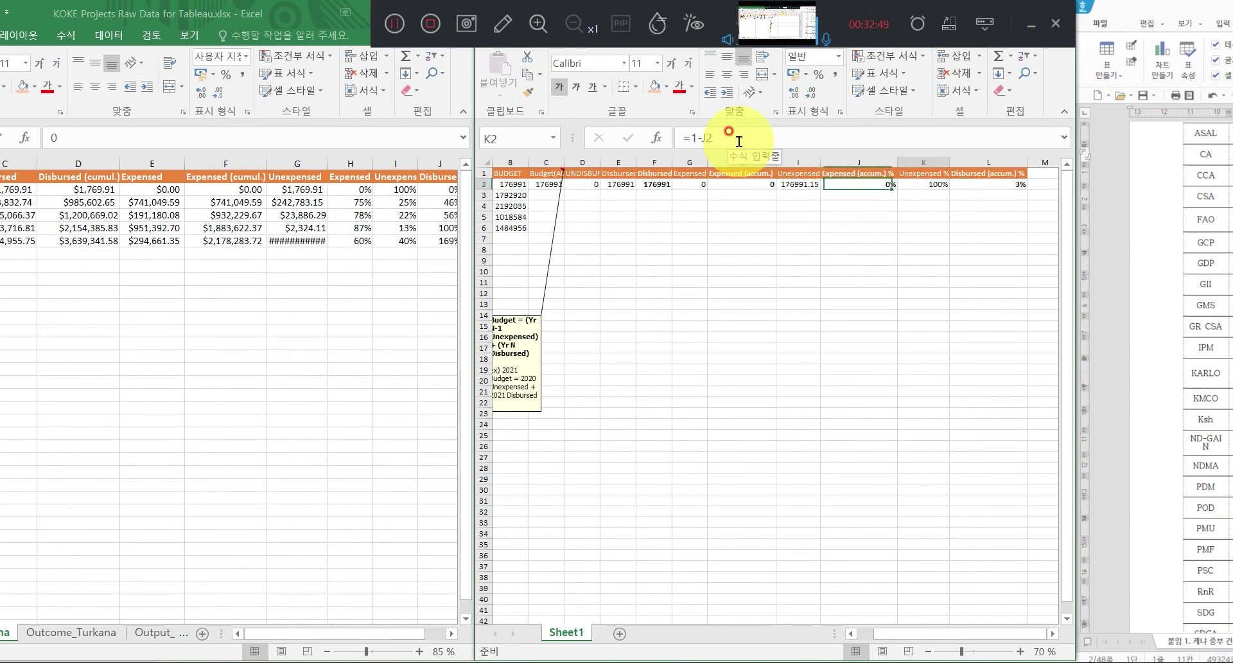
{"action": "key", "text": "Left"}
{"action": "key", "text": "Down"}
{"action": "key", "text": "Left"}
{"action": "key", "text": "Left"}
{"action": "key", "text": "Left"}
{"action": "key", "text": "Left"}
{"action": "key", "text": "Left"}
{"action": "key", "text": "Left"}
{"action": "key", "text": "Left"}
{"action": "key", "text": "Left"}
{"action": "key", "text": "Left"}
{"action": "key", "text": "Left"}
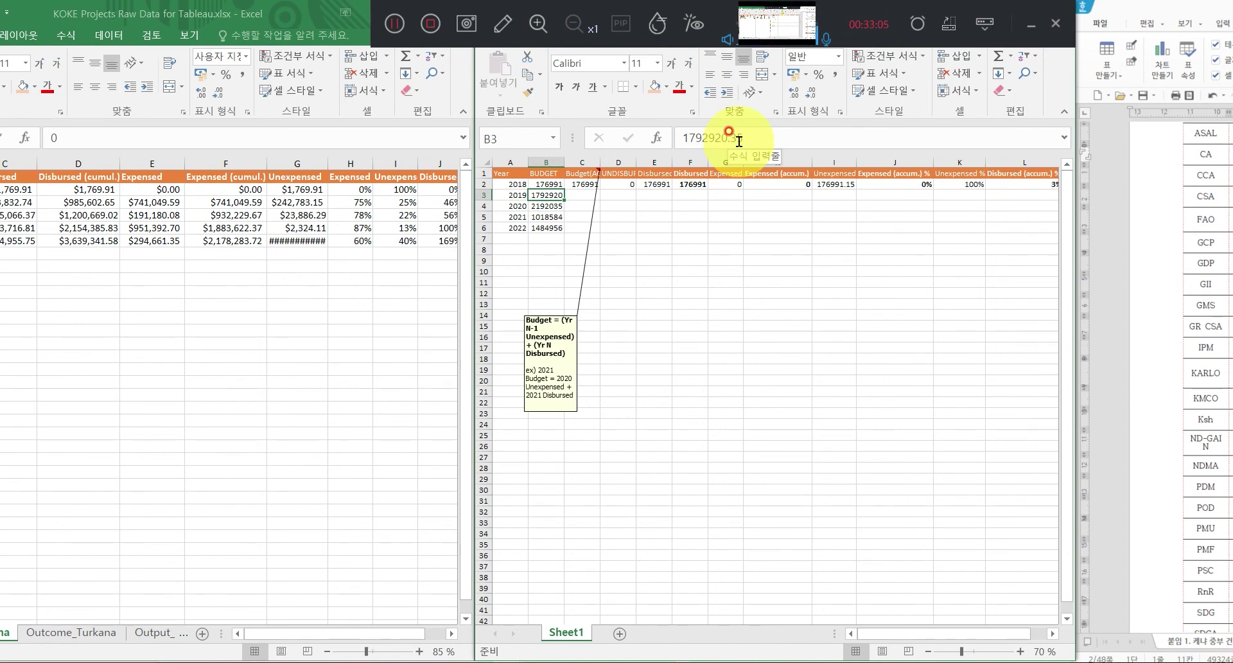
Calculate the accumulated 2019 budget in C3 with the formula =b3+i2.
{"action": "key", "text": "Right"}
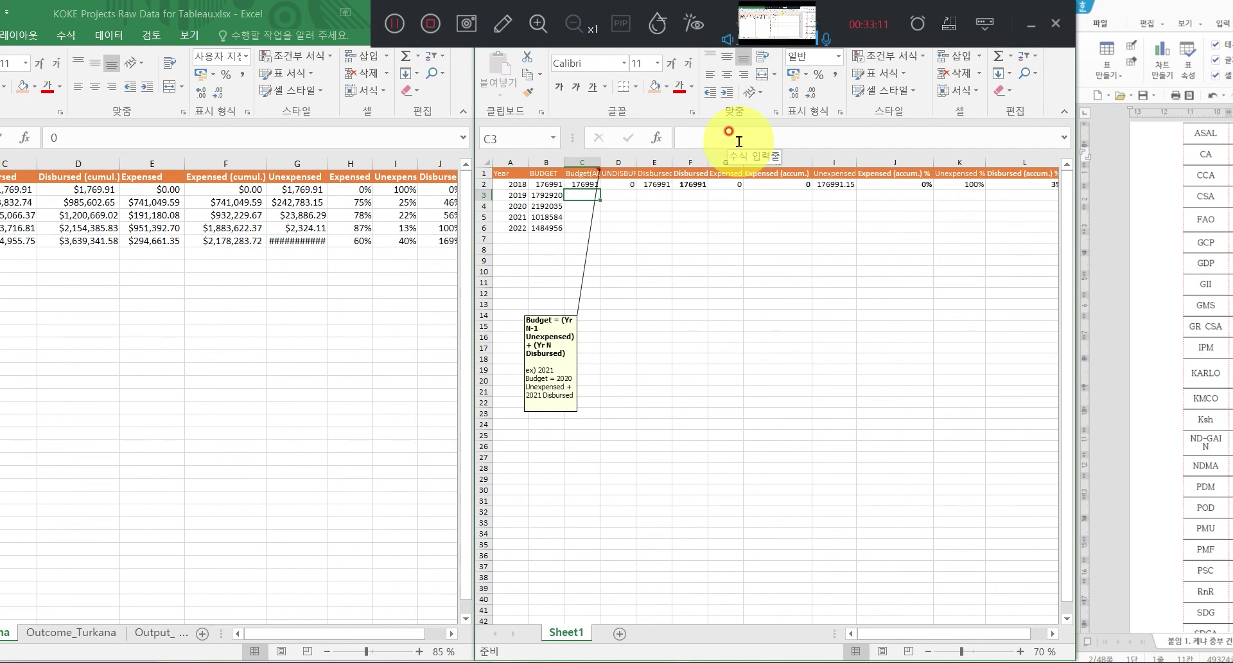
{"action": "type", "text": "="}
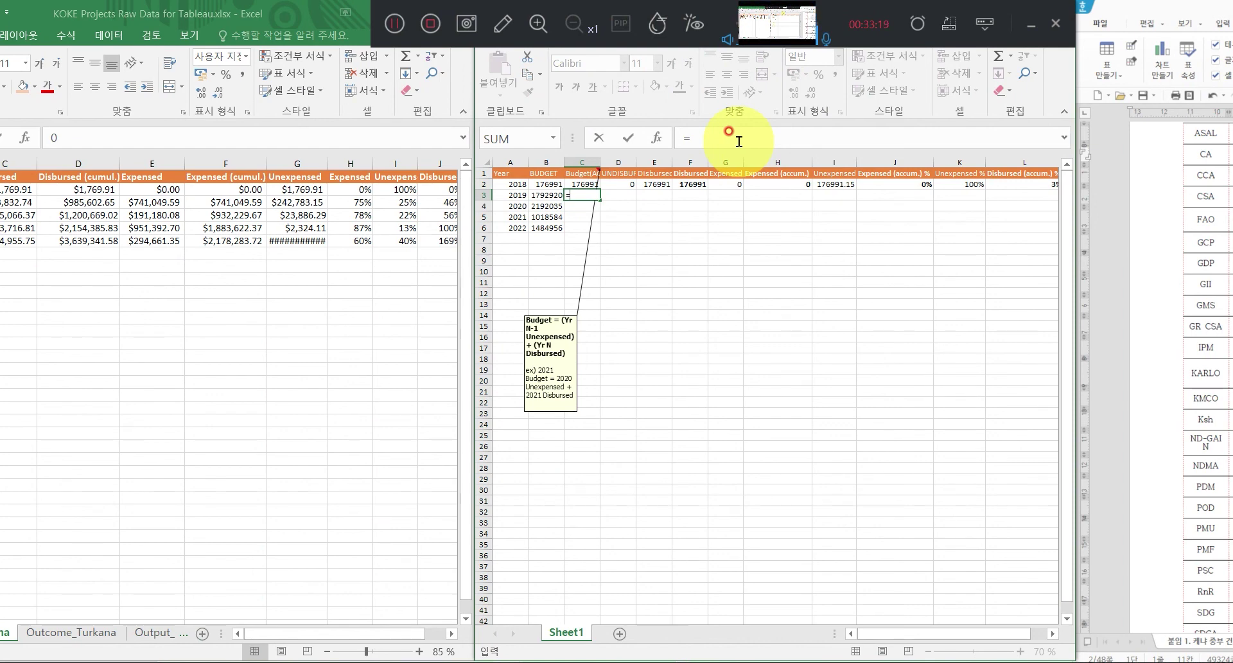
{"action": "type", "text": "b3+"}
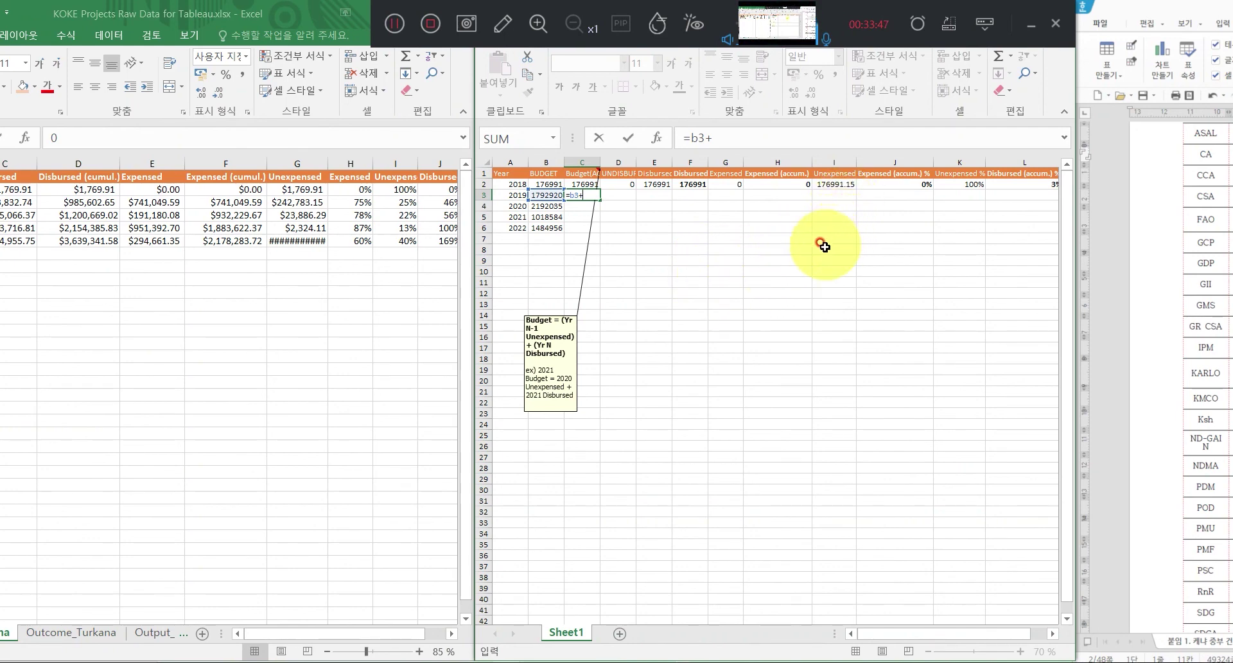
{"action": "type", "text": "i2"}
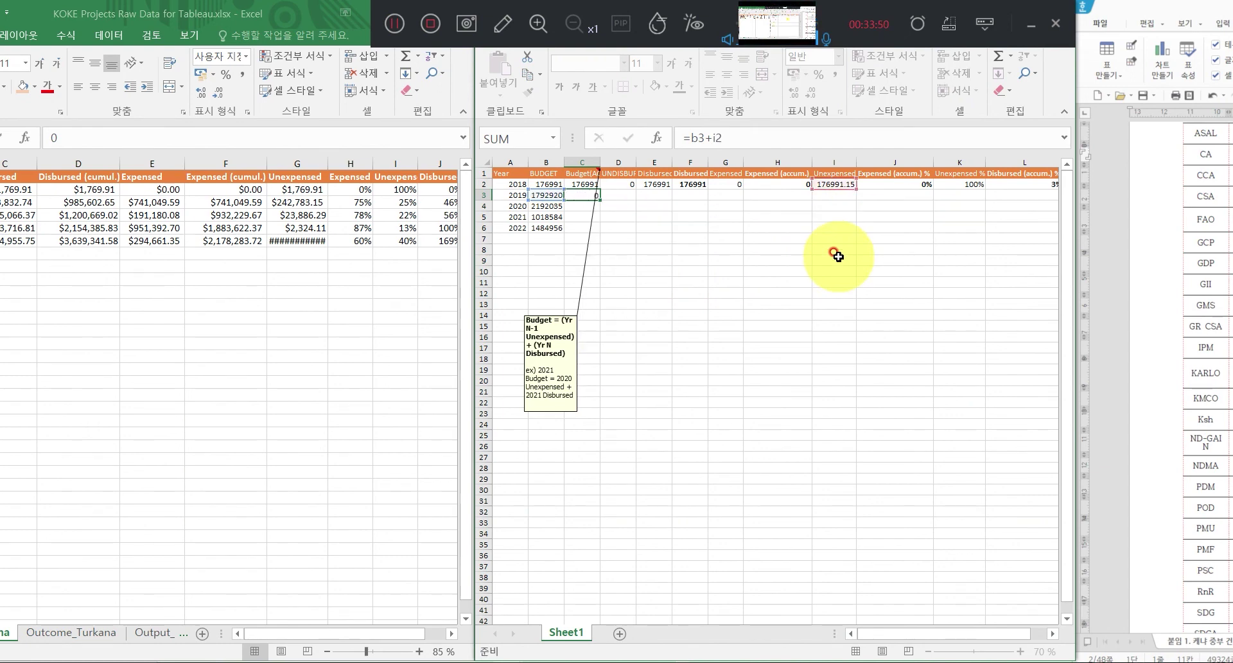
{"action": "key", "text": "Return"}
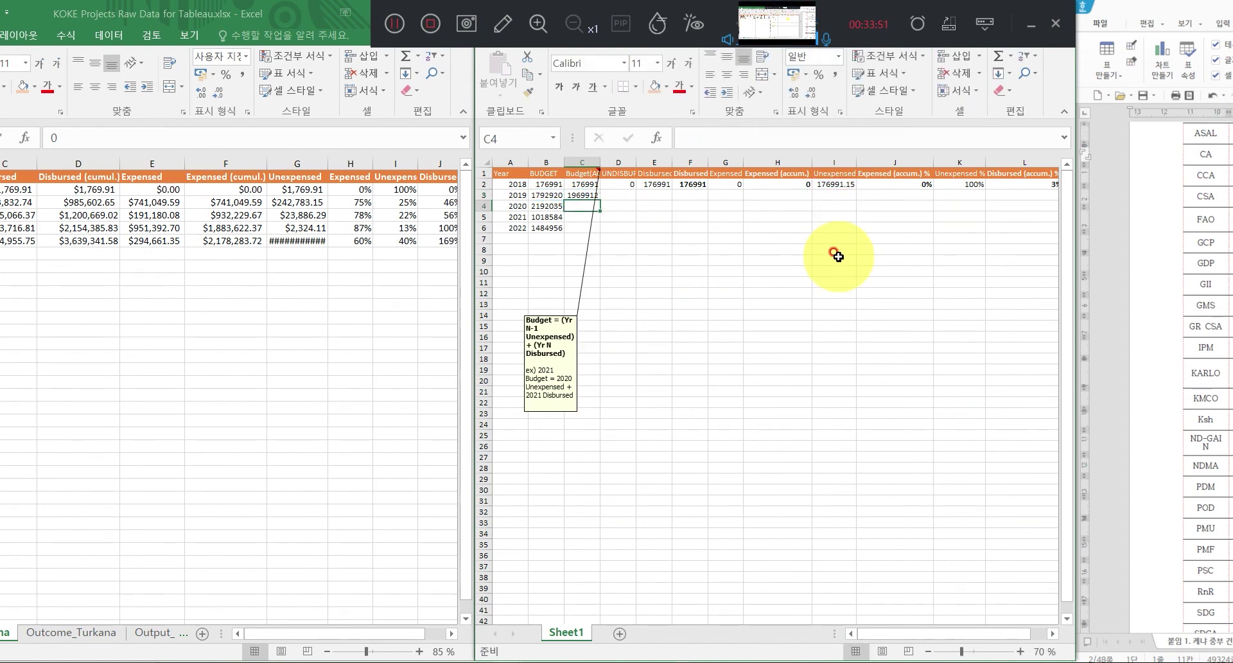
{"action": "key", "text": "Up"}
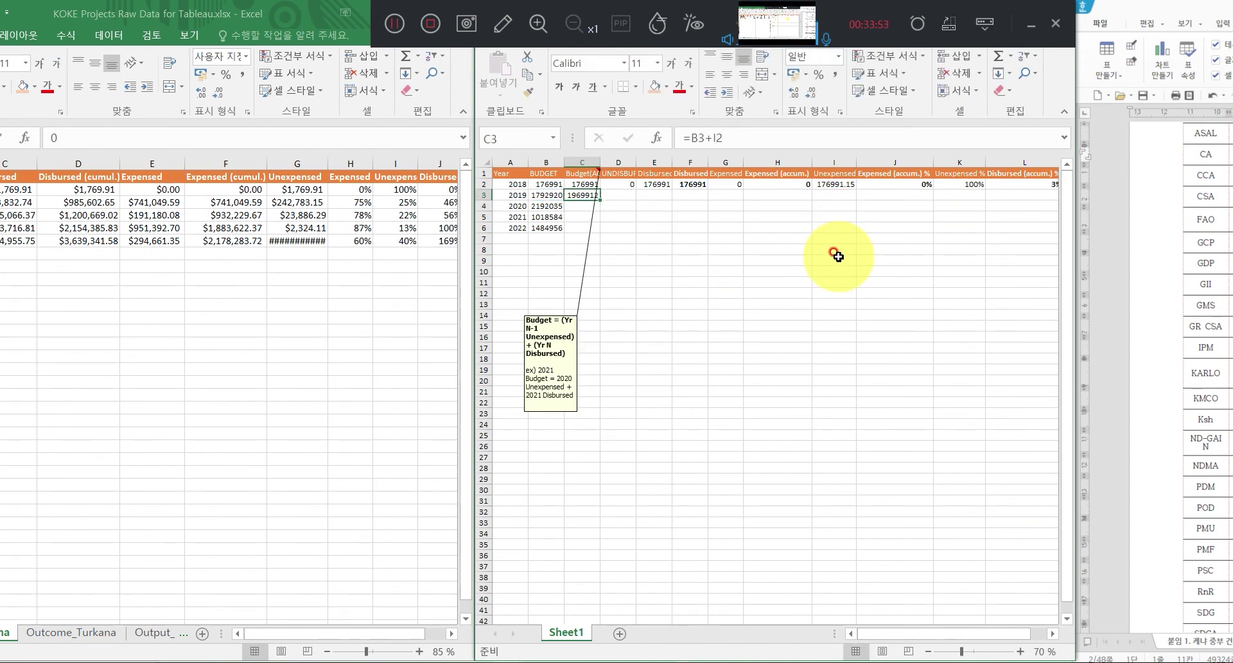
{"action": "key", "text": "Down"}
{"action": "key", "text": "Up"}
Enter 0 as the 2019 undisbursed amount in D3 and 1792920 as the disbursed amount in E3.
{"action": "key", "text": "Right"}
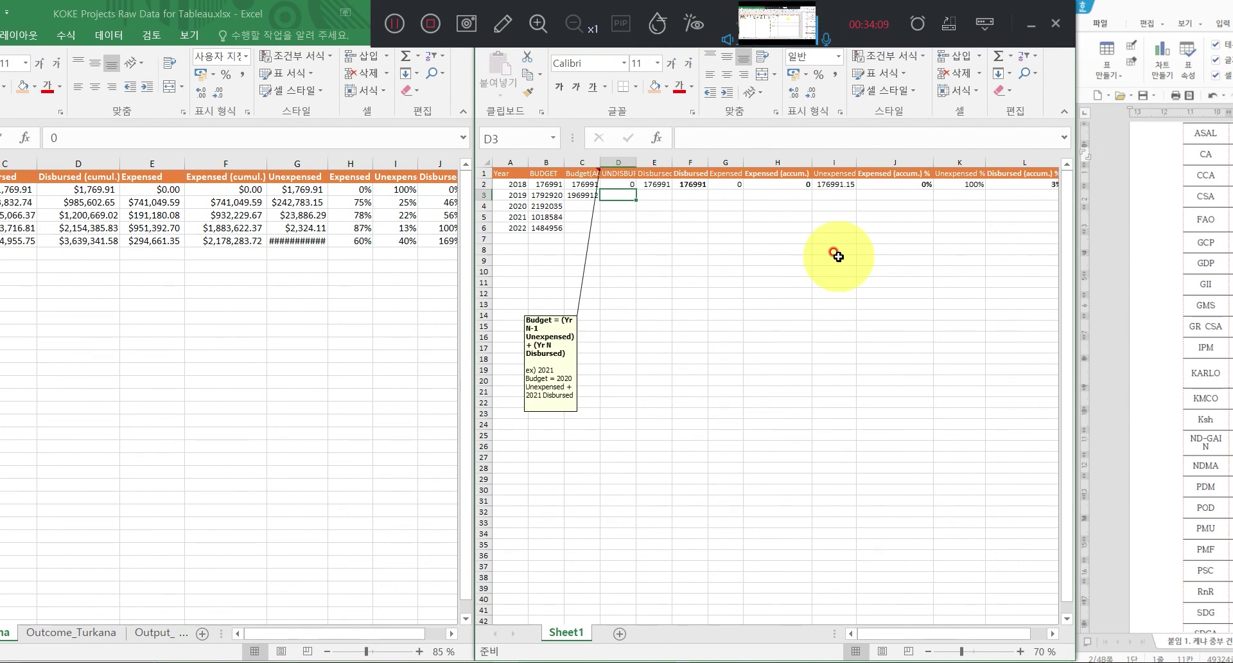
{"action": "type", "text": "0"}
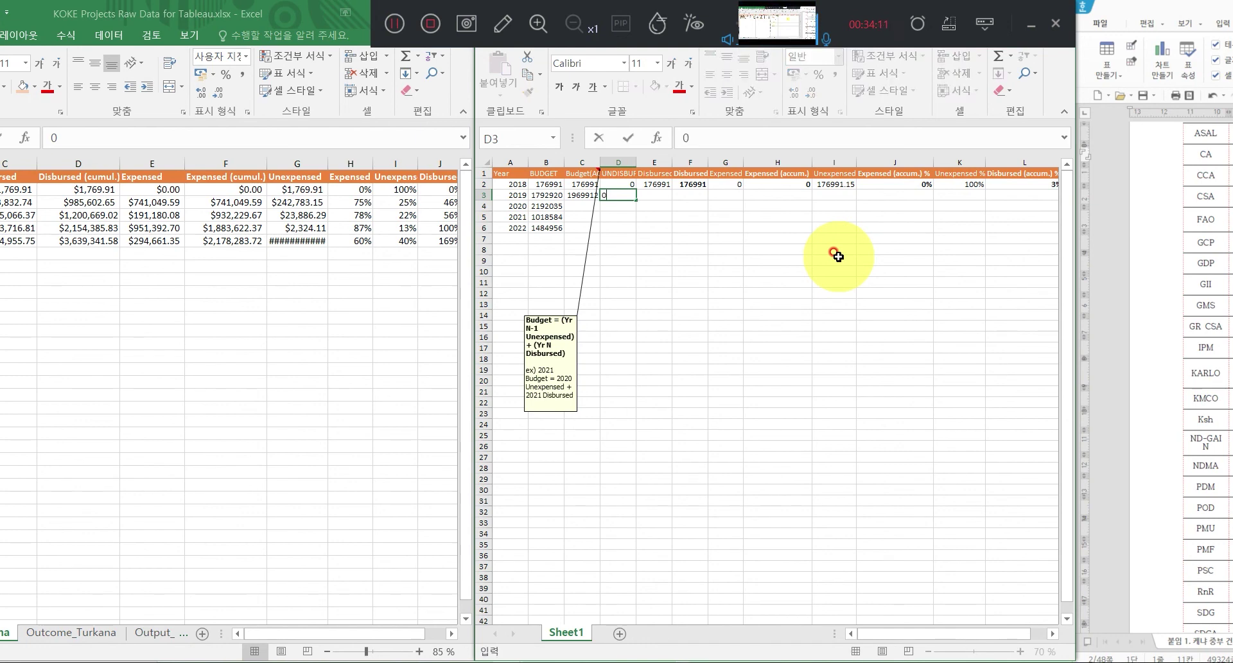
{"action": "key", "text": "Tab"}
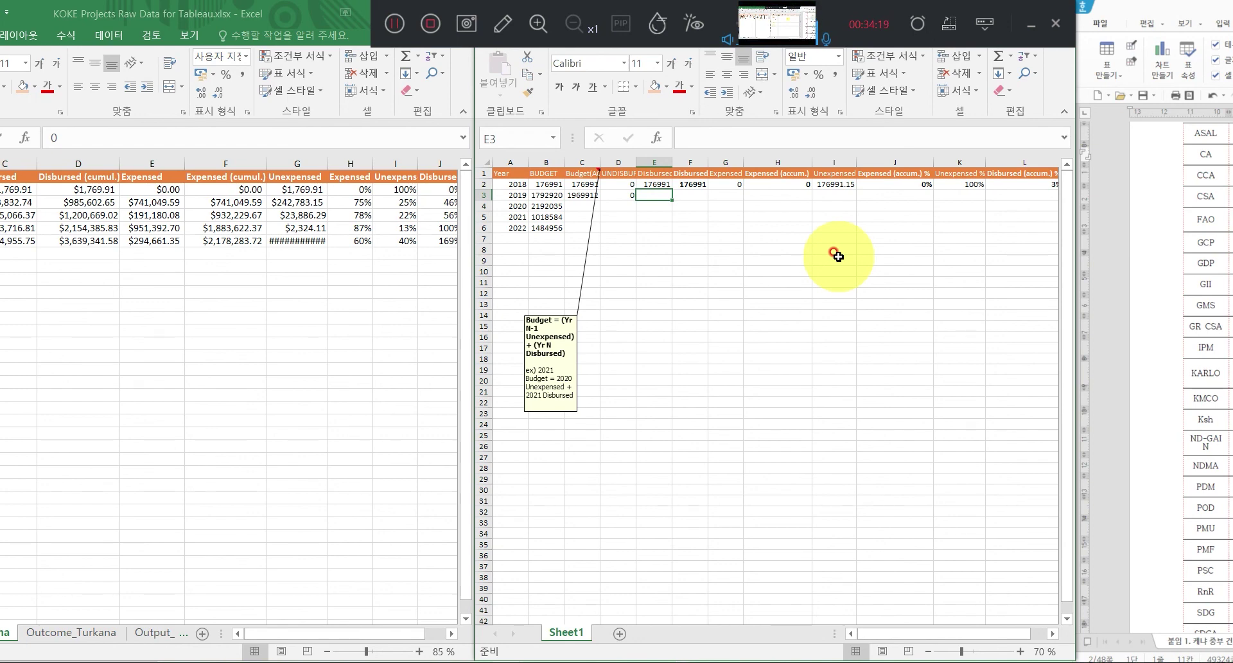
{"action": "type", "text": "17"}
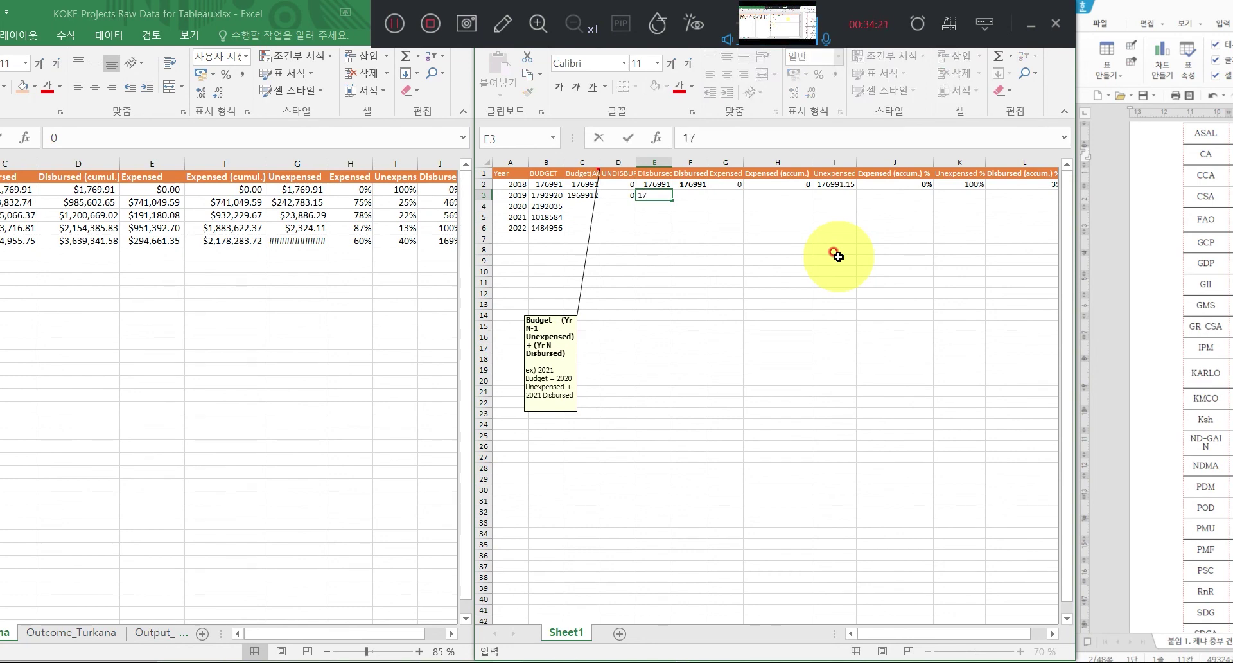
{"action": "type", "text": "92920"}
{"action": "key", "text": "Tab"}
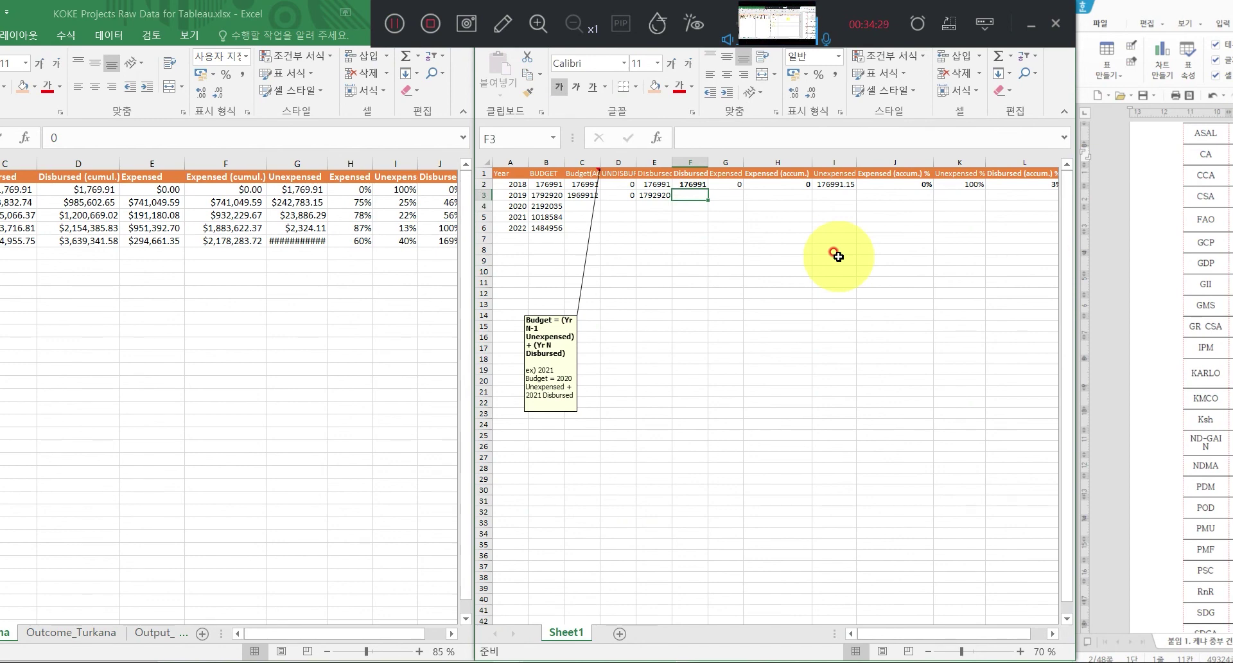
Calculate the 2019 accumulated disbursed amount in F3 with the formula =e3+f2 and check the stored formula.
{"action": "type", "text": "="}
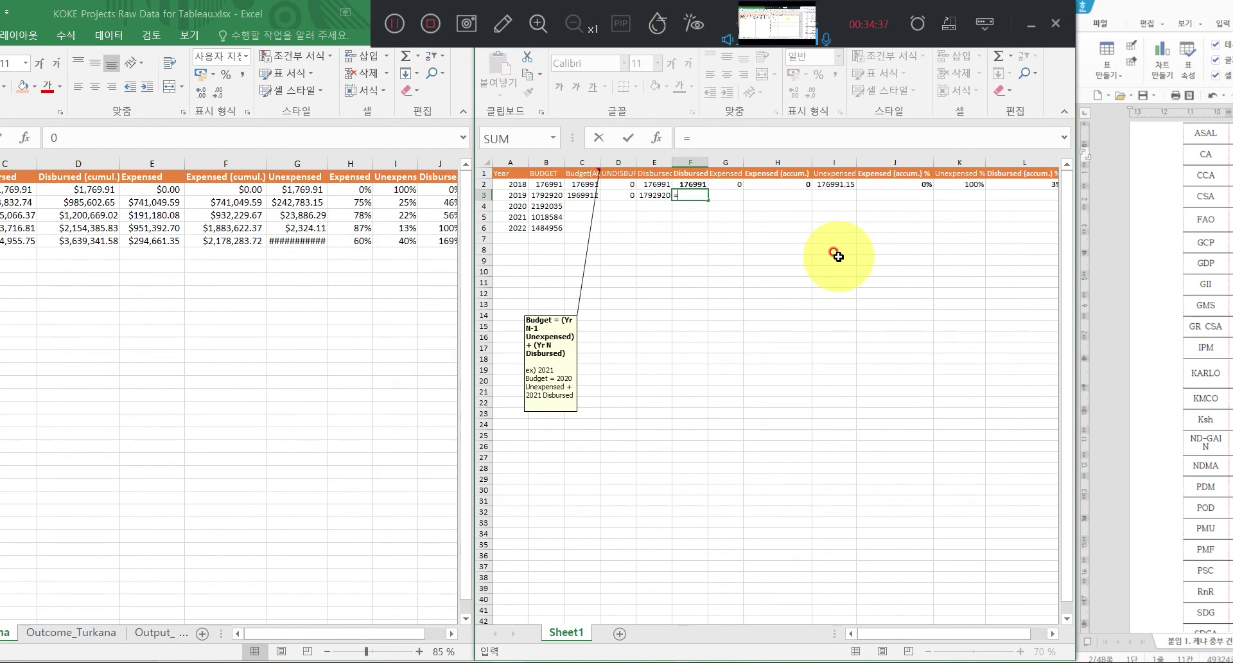
{"action": "type", "text": "e3+"}
{"action": "type", "text": "f12"}
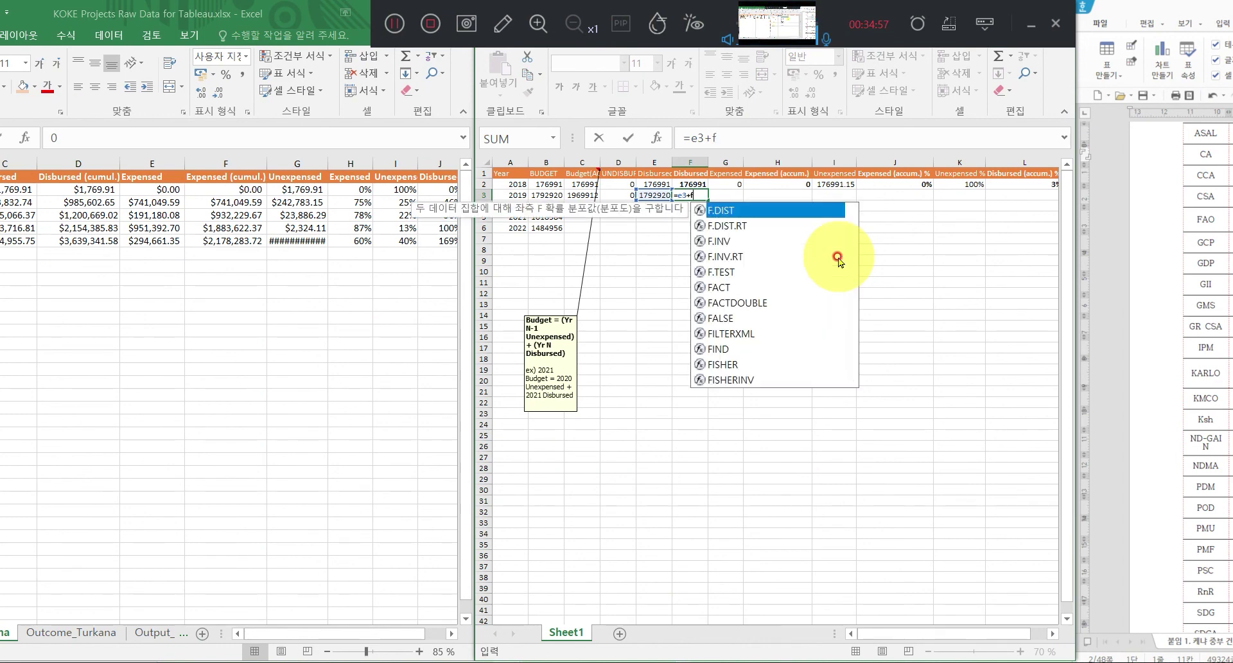
{"action": "key", "text": "BackSpace"}
{"action": "key", "text": "BackSpace"}
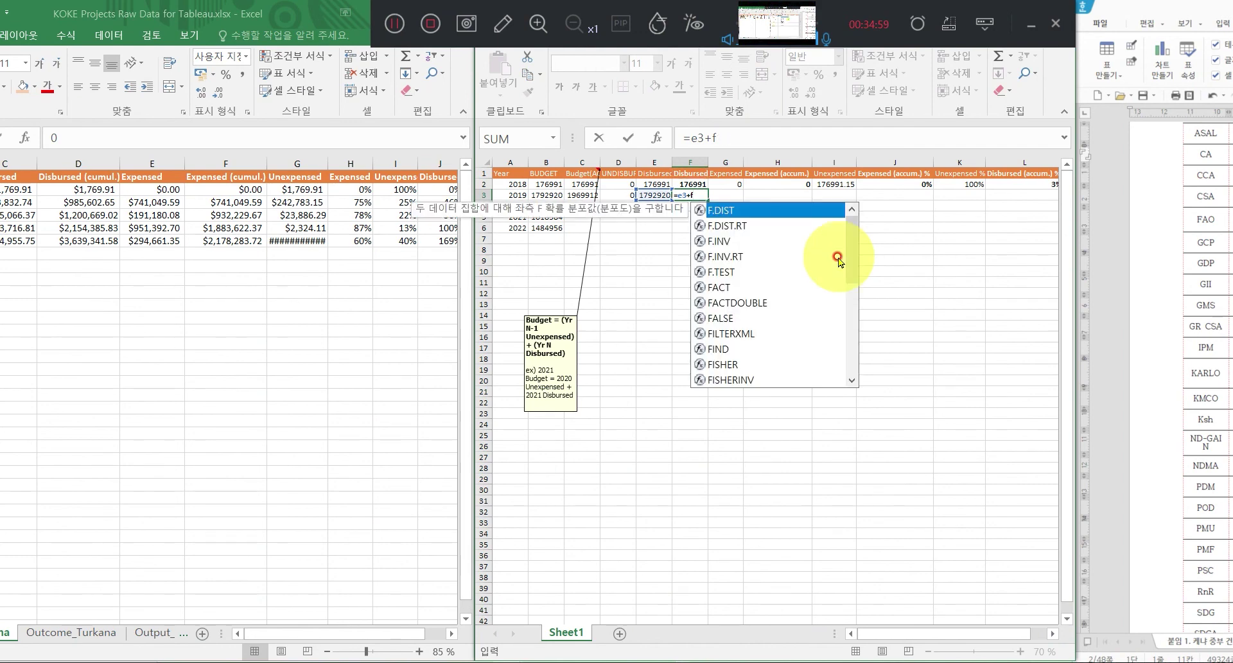
{"action": "type", "text": "2"}
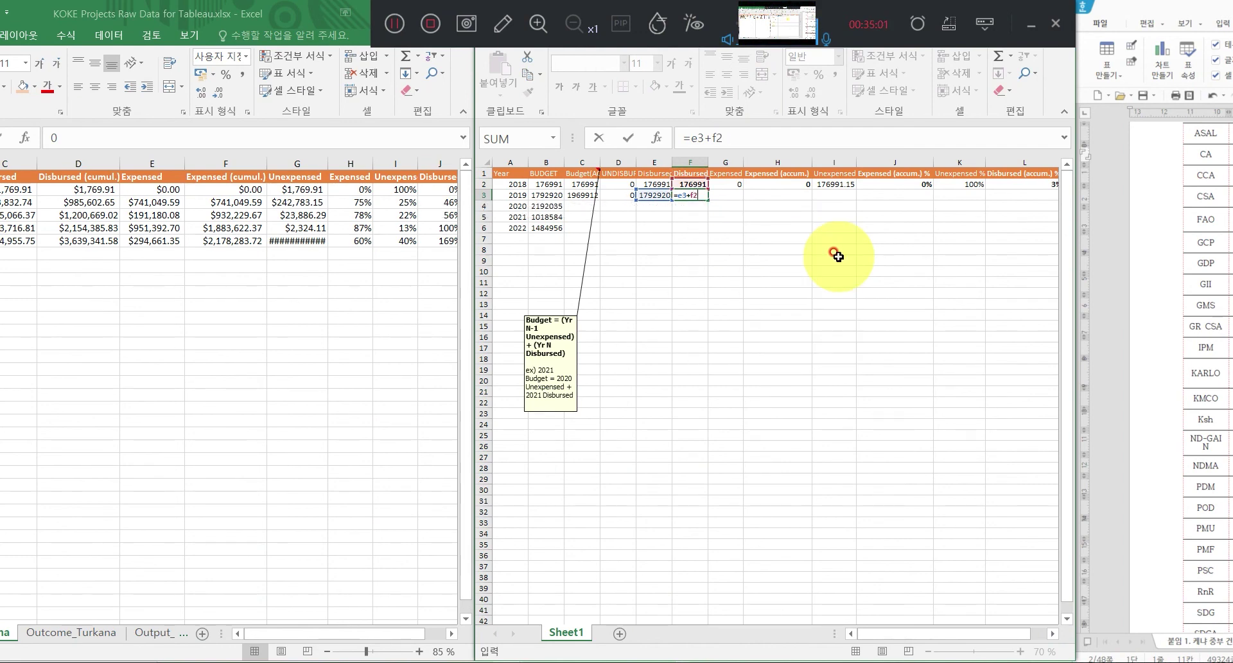
{"action": "key", "text": "Return"}
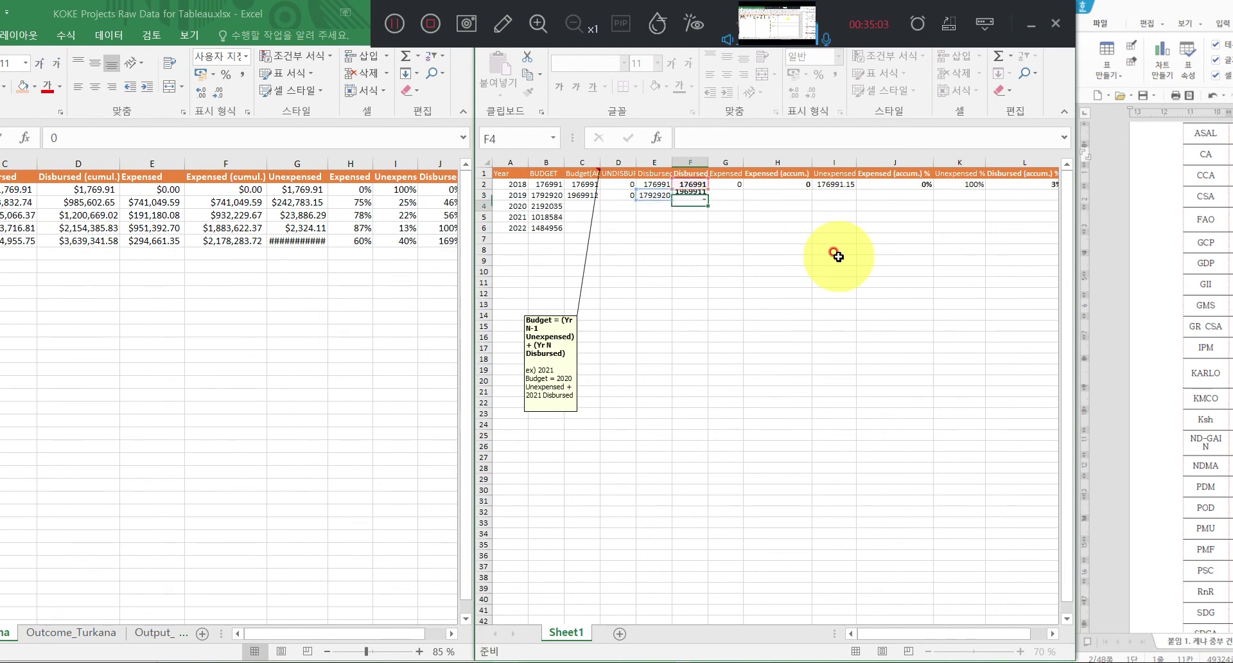
{"action": "key", "text": "Right"}
{"action": "key", "text": "Up"}
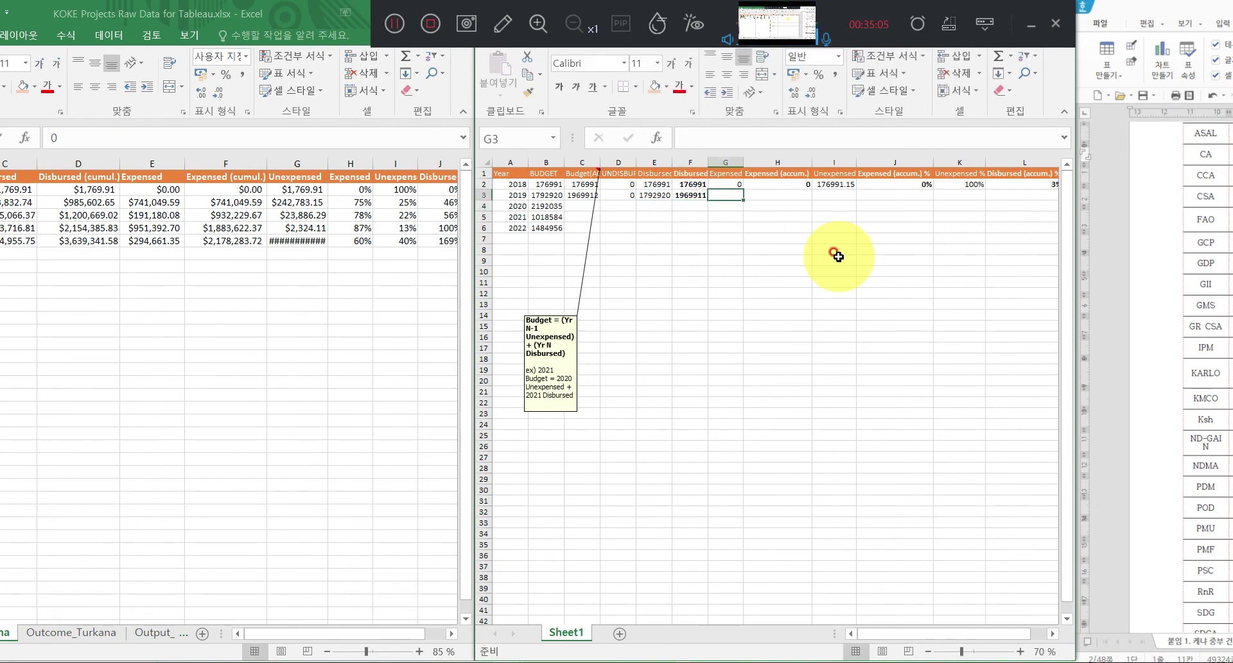
{"action": "key", "text": "Left"}
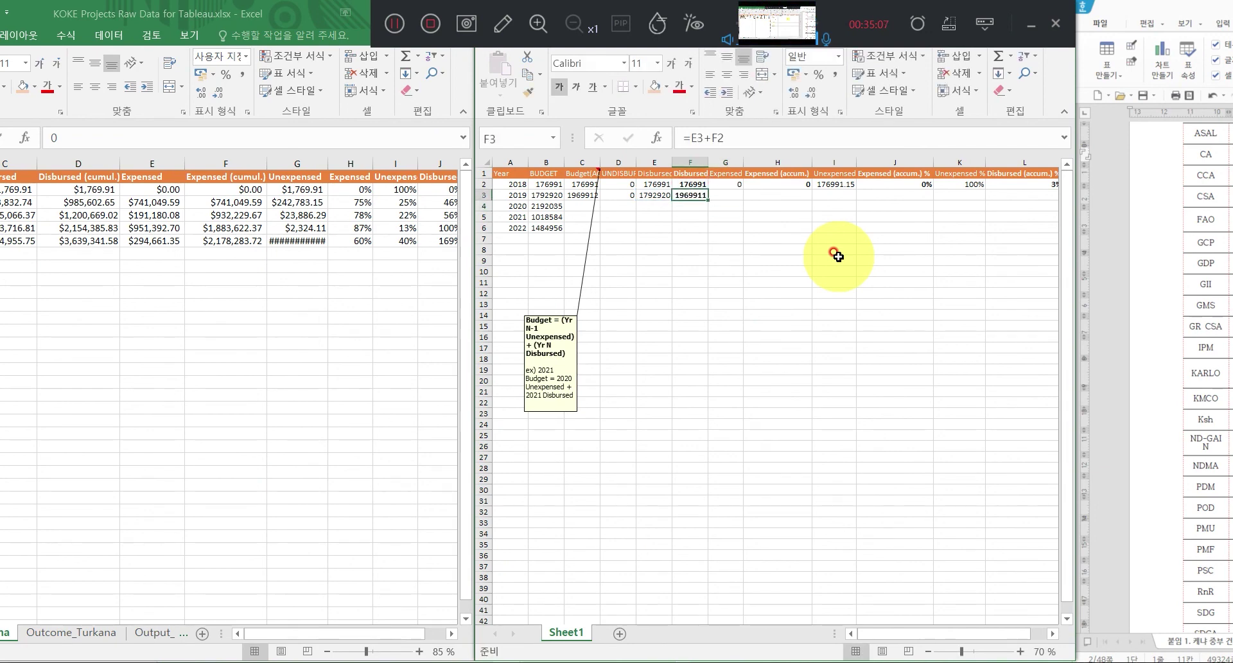
{"action": "key", "text": "Right"}
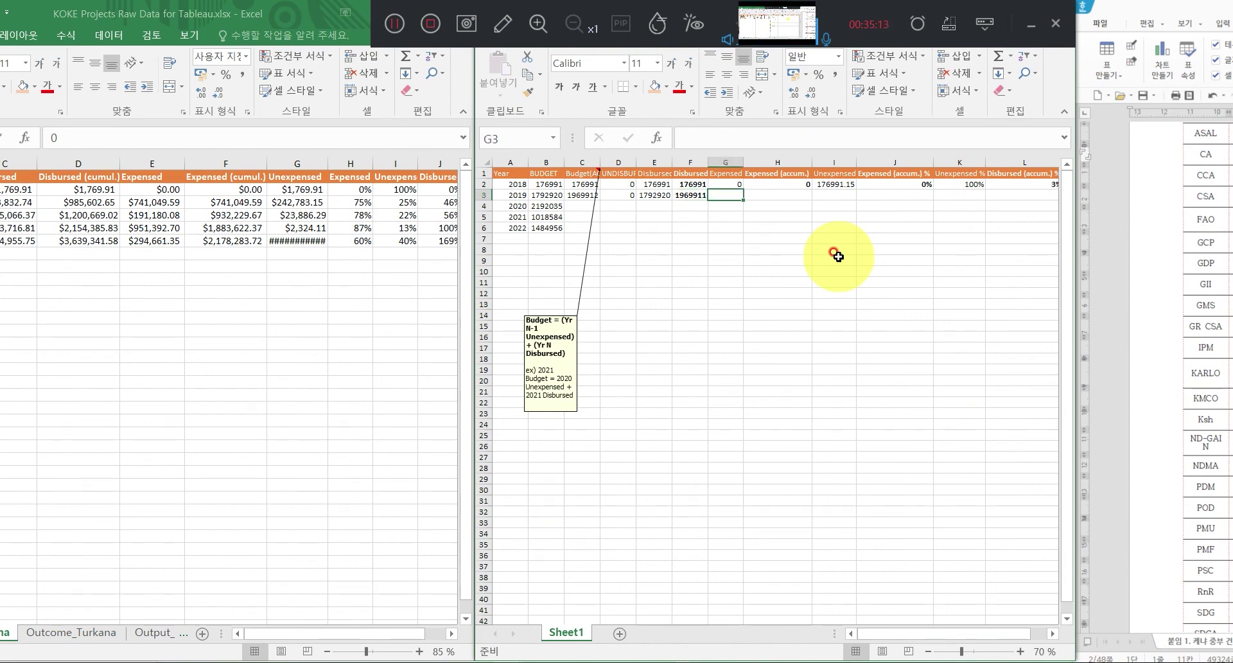
{"action": "key", "text": "Left"}
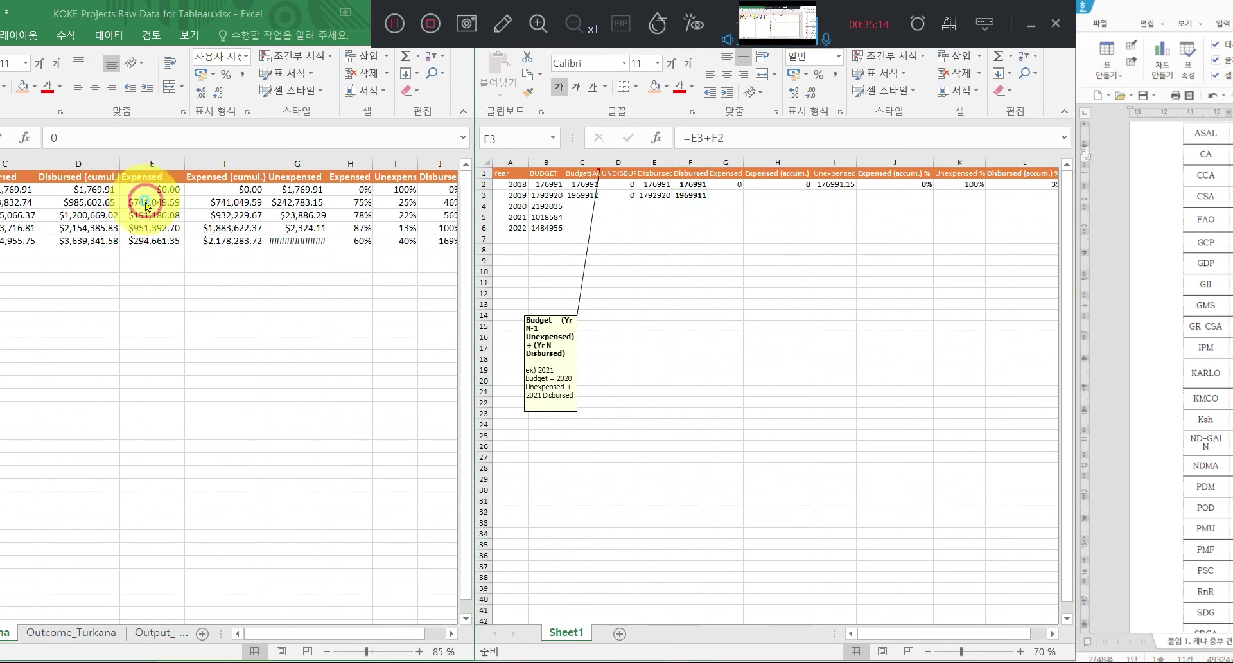
Look up the 2019 Expensed amount in the source workbook and enter 741049.59 in G3 of the new workbook.
{"action": "left_click", "coordinate": [157, 202]}
{"action": "left_click", "coordinate": [715, 193]}
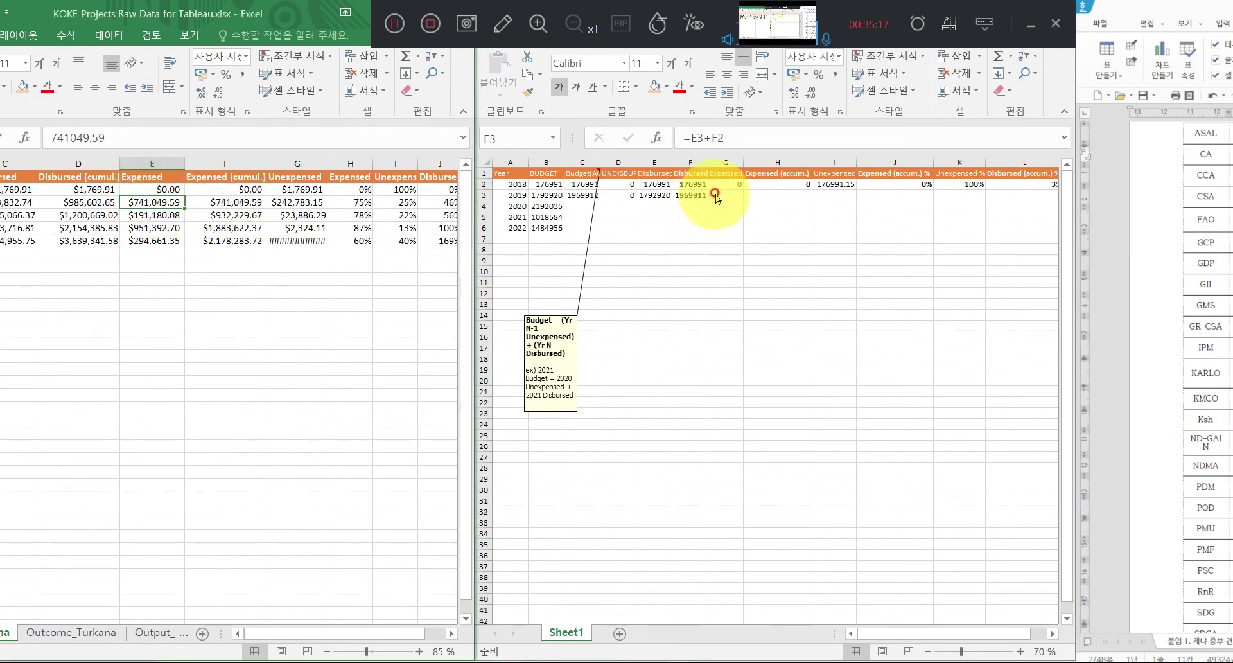
{"action": "left_click", "coordinate": [930, 200]}
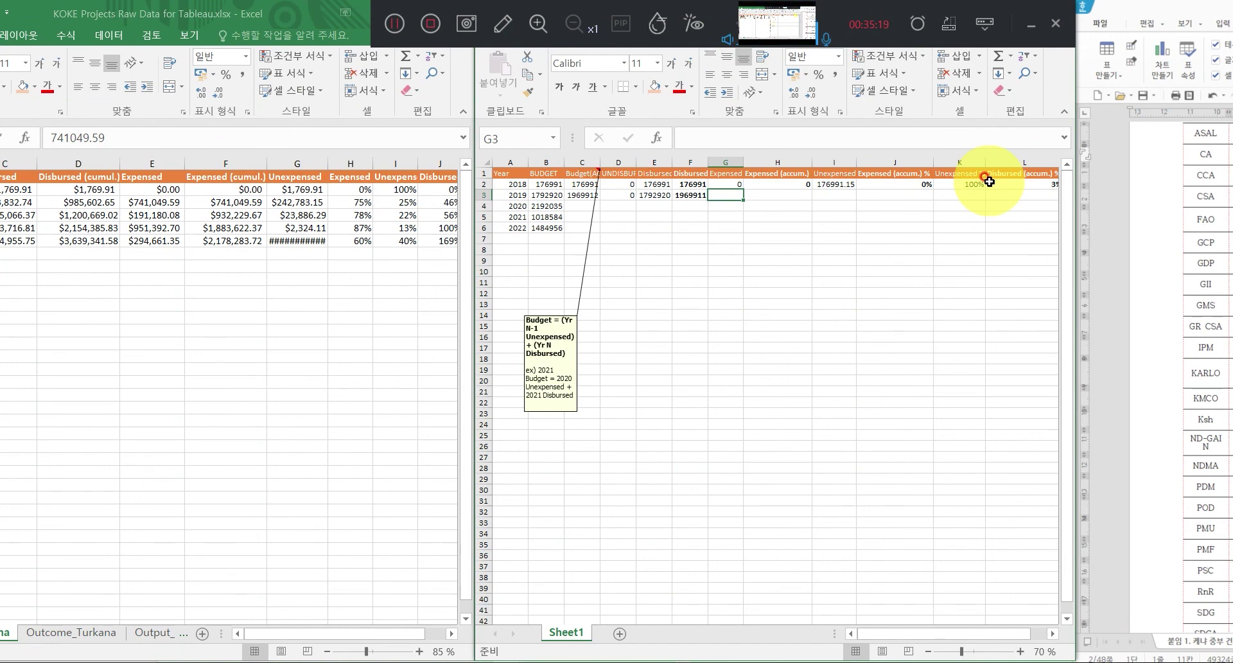
{"action": "type", "text": "741049"}
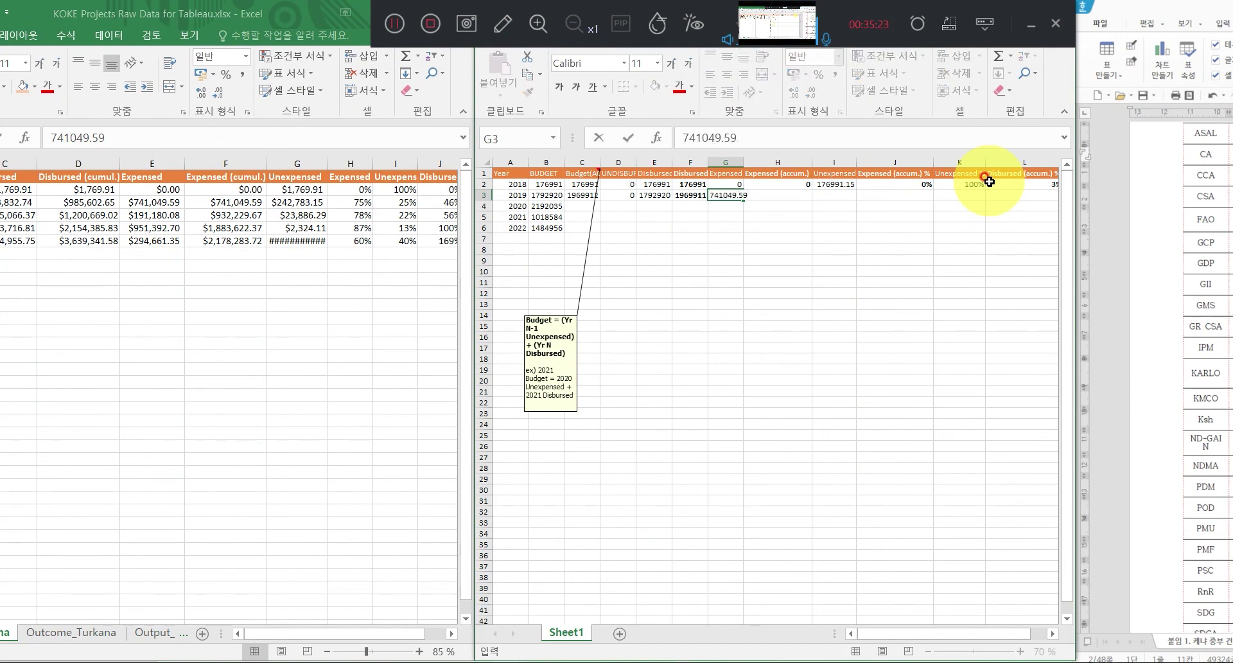
{"action": "type", "text": ".59"}
{"action": "key", "text": "Tab"}
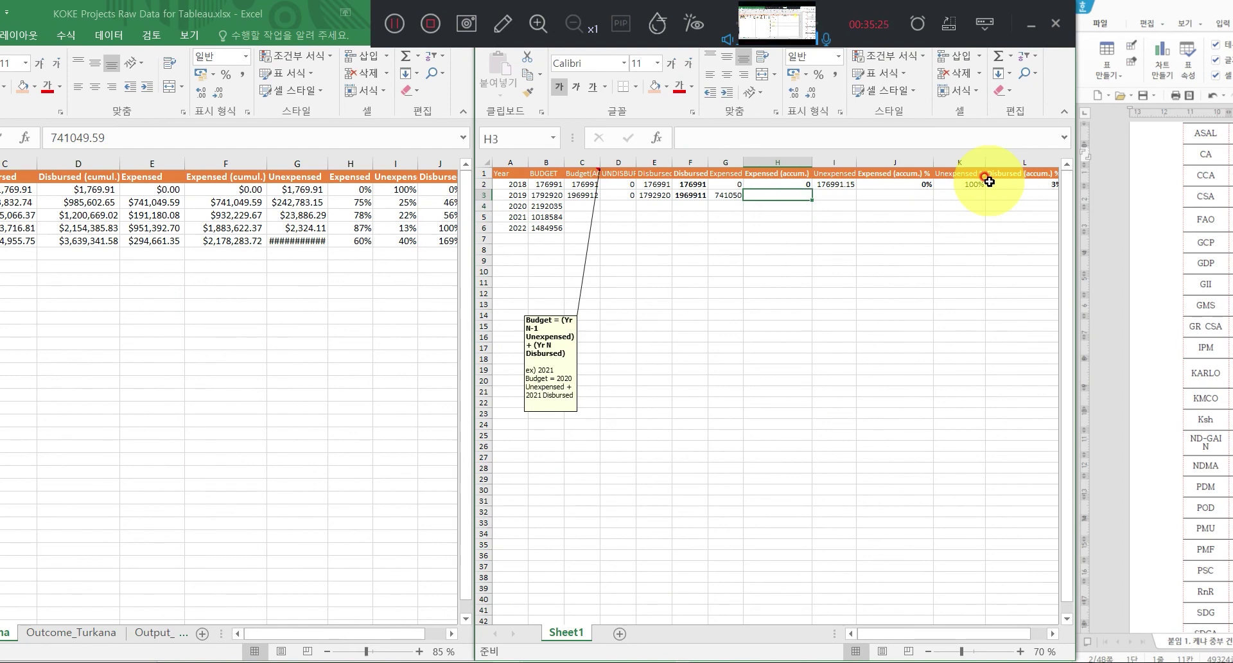
Calculate the 2019 Expensed (accum.) amount in H3 with the formula =h2+g3.
{"action": "type", "text": "="}
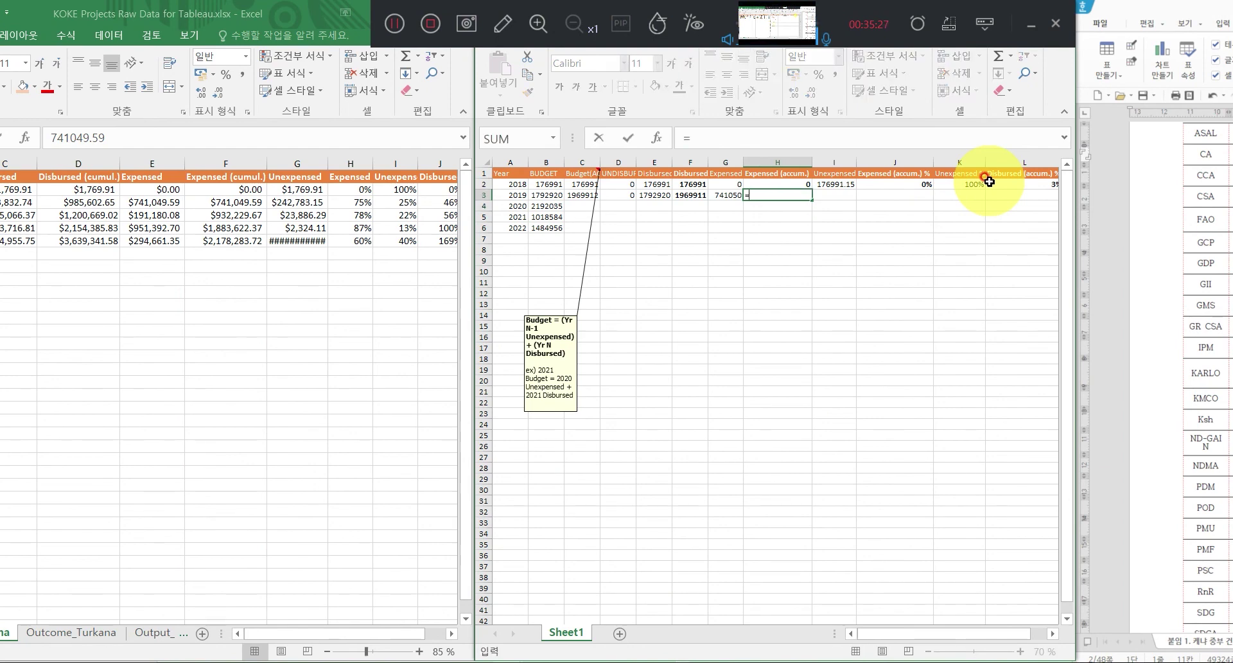
{"action": "type", "text": "h"}
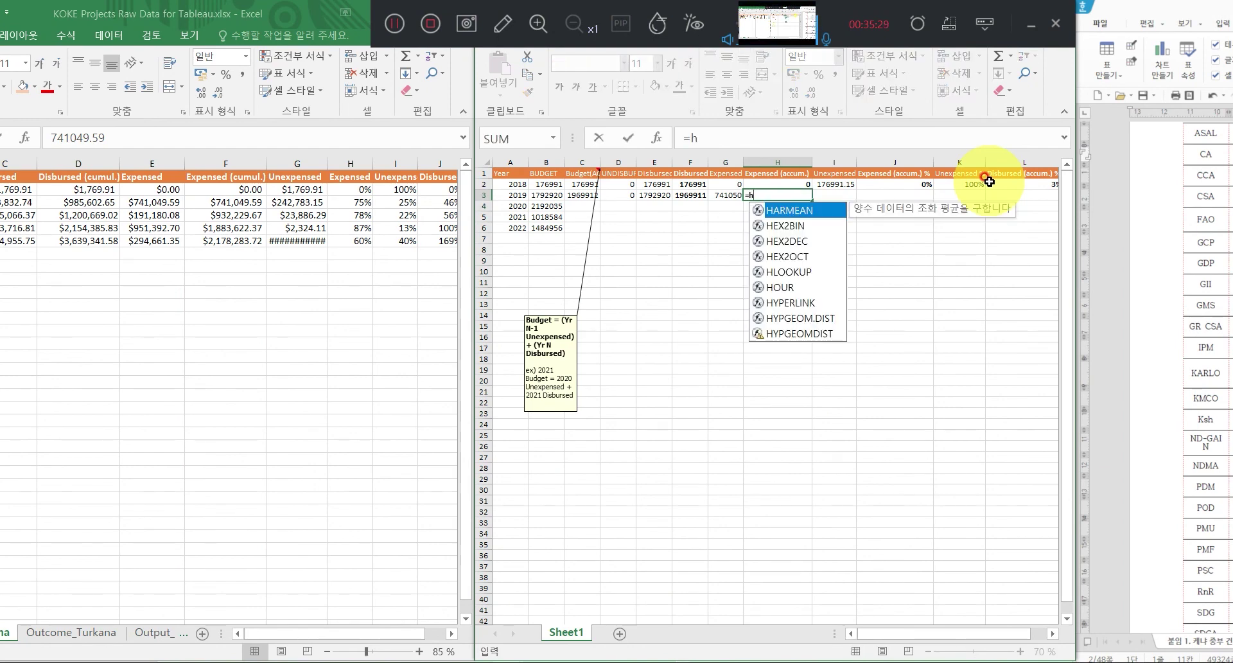
{"action": "type", "text": "2+"}
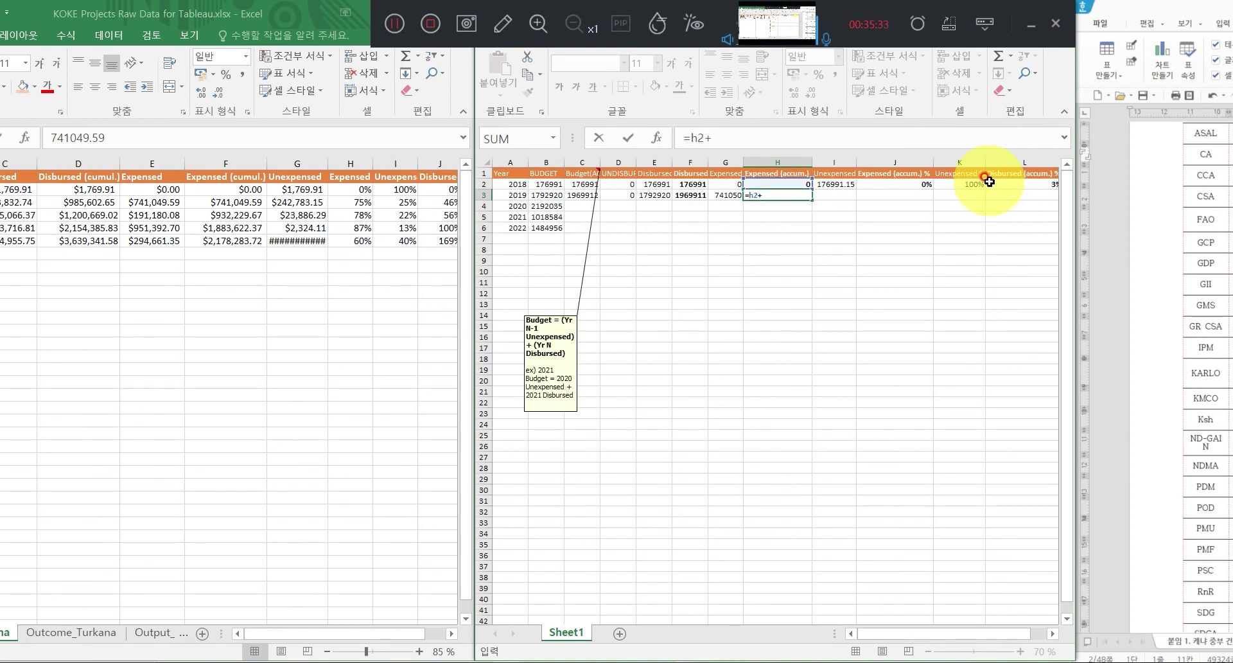
{"action": "type", "text": "g"}
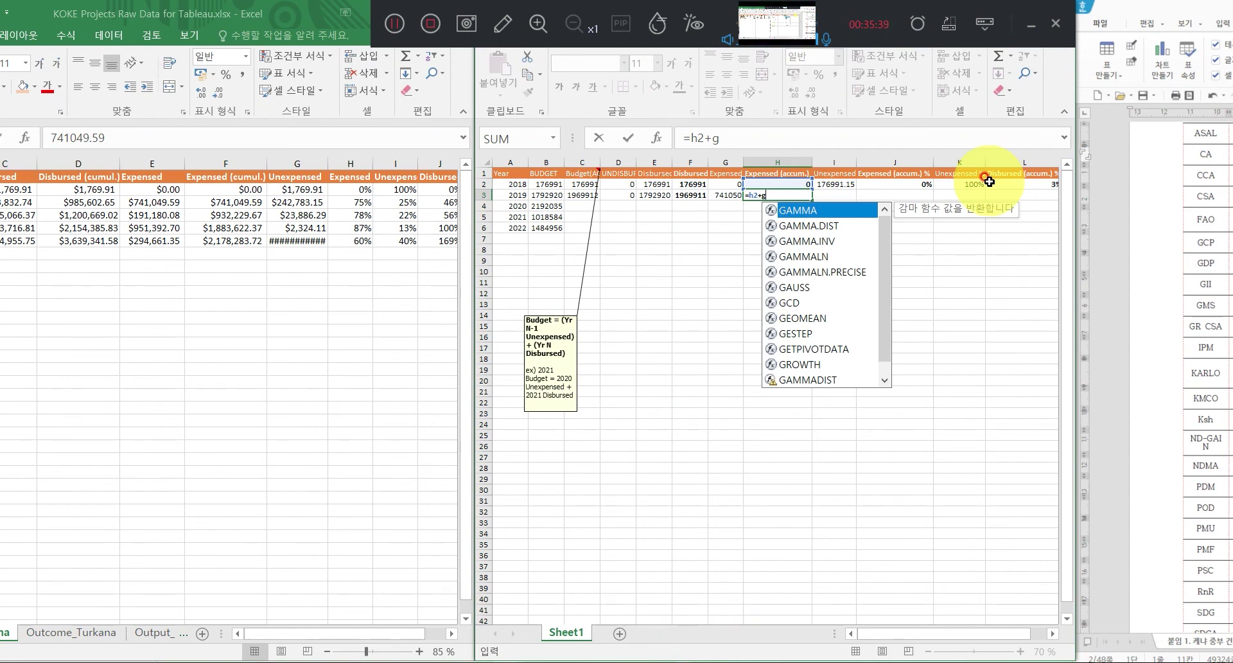
{"action": "type", "text": "3"}
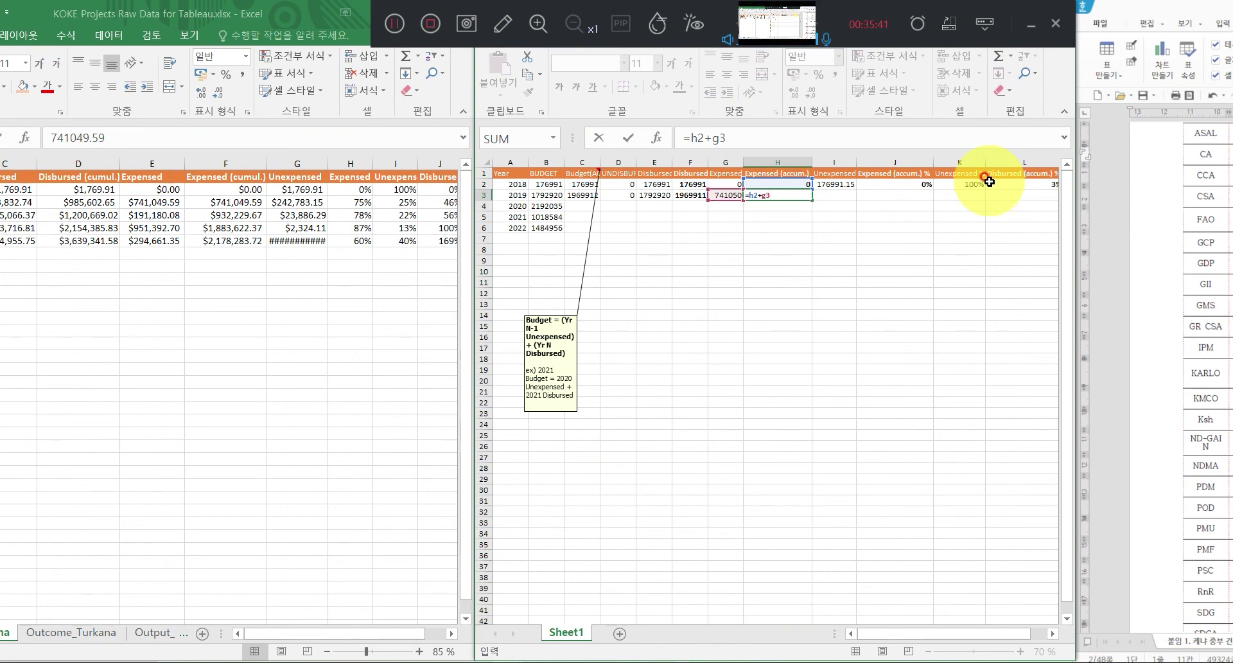
{"action": "key", "text": "Return"}
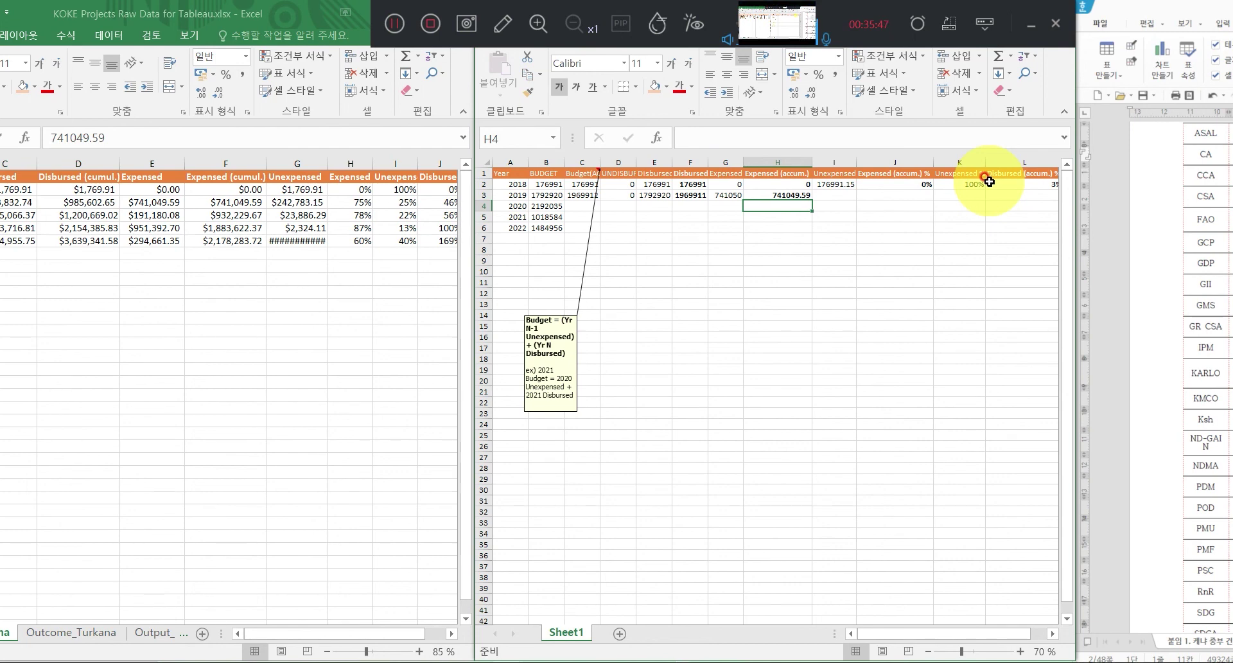
Examine the 2018 Unexpensed formula in I2 and compare it with the 2019 cells around I3.
{"action": "key", "text": "Right"}
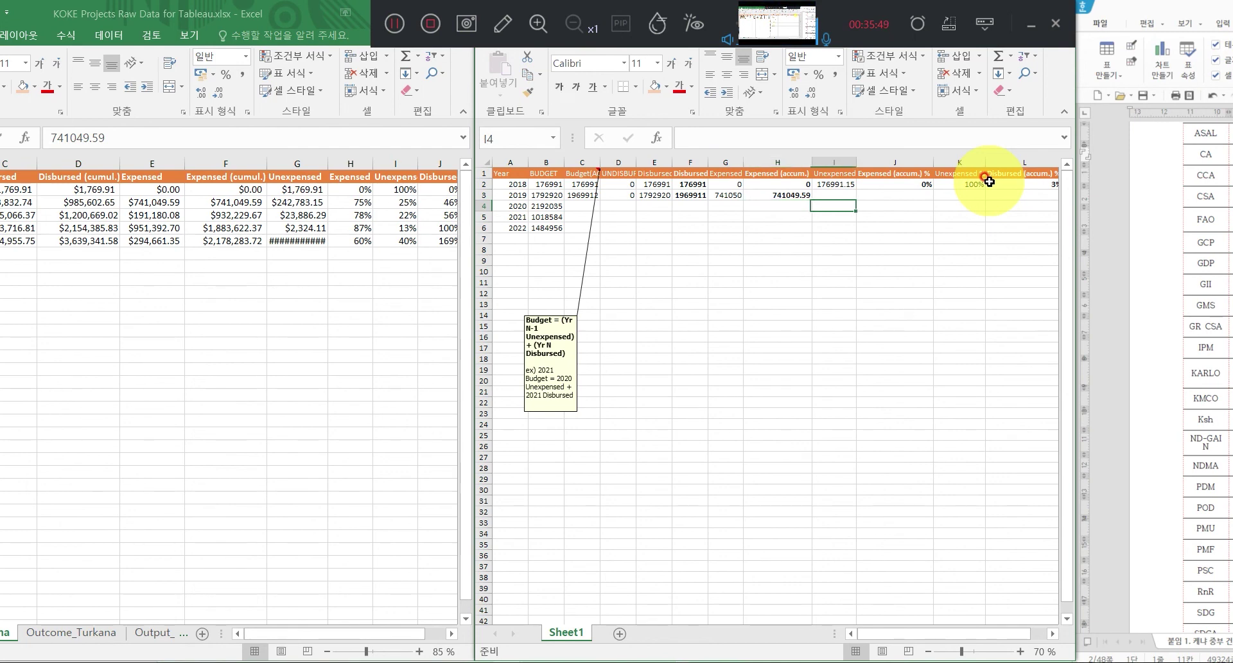
{"action": "key", "text": "Up"}
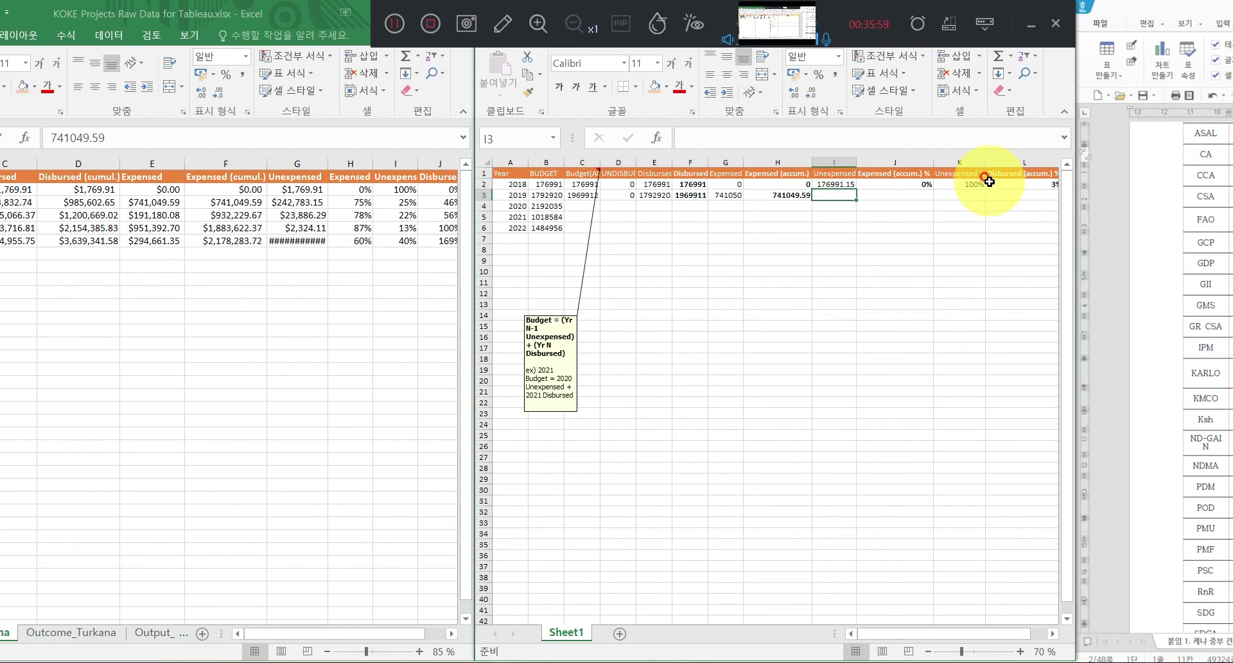
{"action": "key", "text": "Up"}
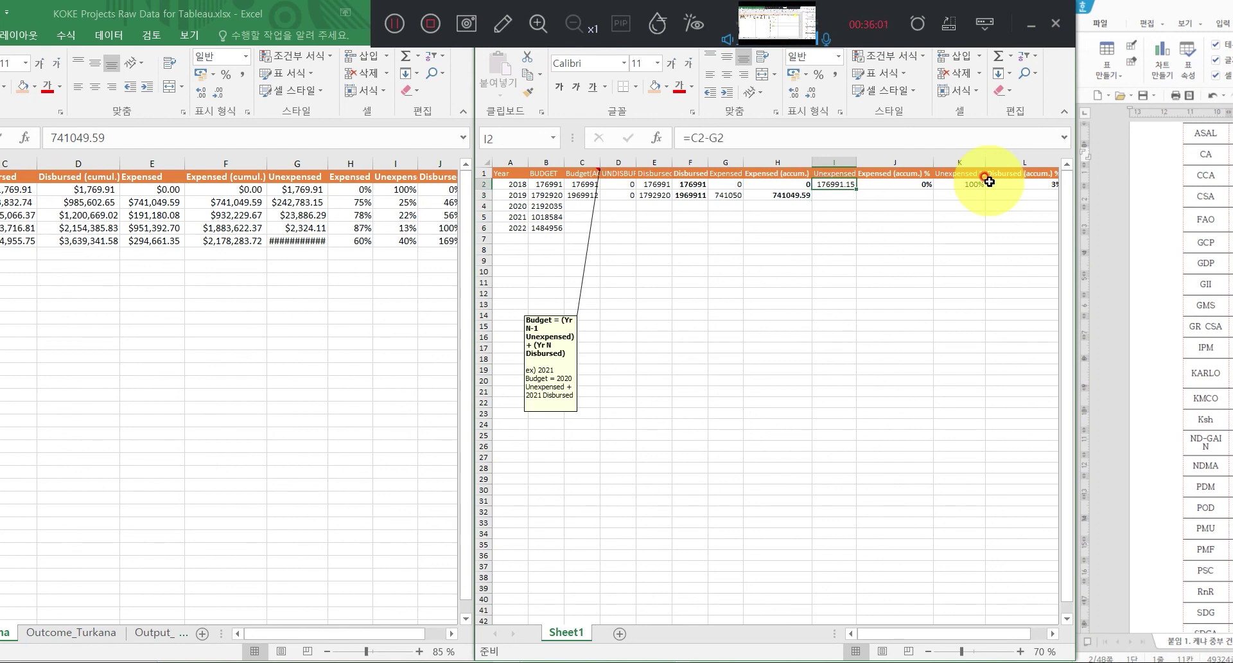
{"action": "key", "text": "Down"}
{"action": "key", "text": "Up"}
{"action": "key", "text": "Down"}
{"action": "key", "text": "Up"}
{"action": "key", "text": "Down"}
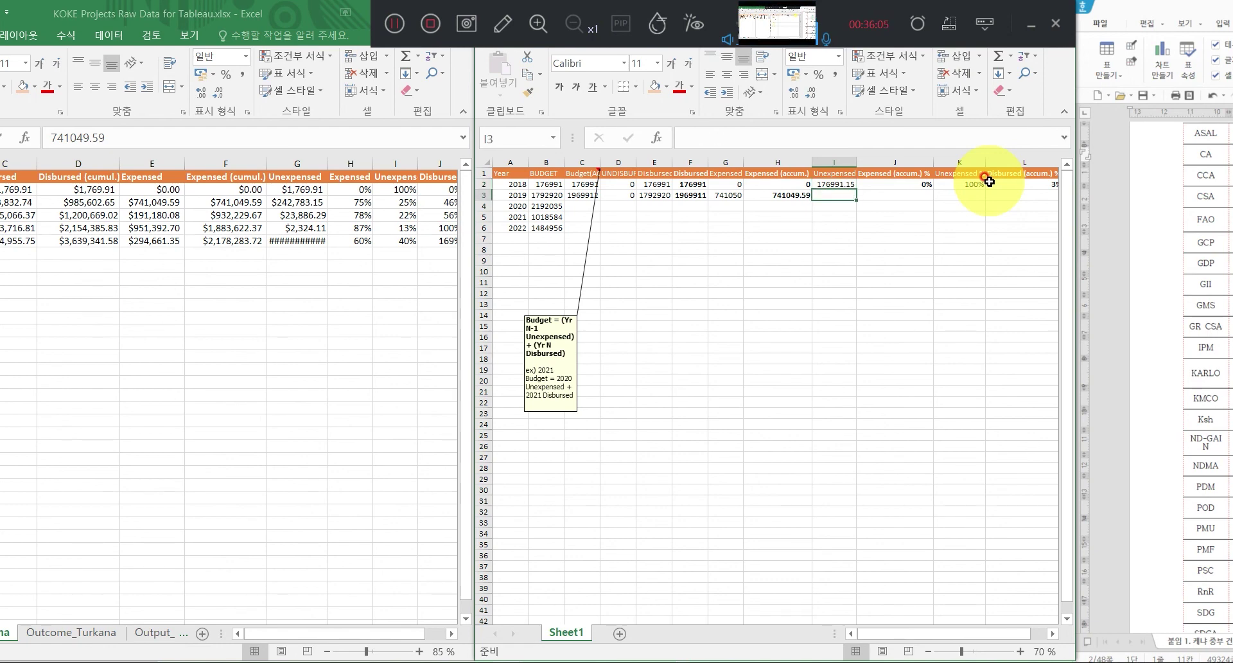
{"action": "key", "text": "Left"}
{"action": "key", "text": "Left"}
{"action": "key", "text": "Right"}
{"action": "key", "text": "Right"}
{"action": "key", "text": "Right"}
{"action": "key", "text": "Left"}
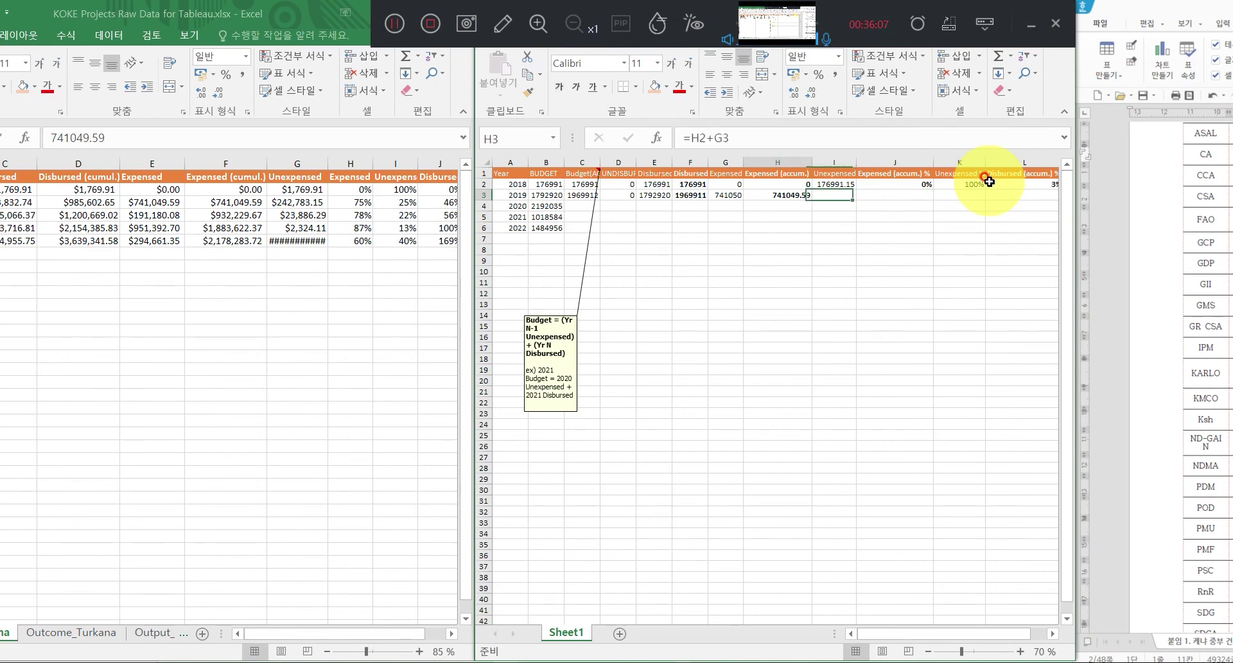
Look over the 2019 budget, disbursed and expensed cells in row 3 for the terms of the Unexpensed formula.
{"action": "key", "text": "Left"}
{"action": "key", "text": "Right"}
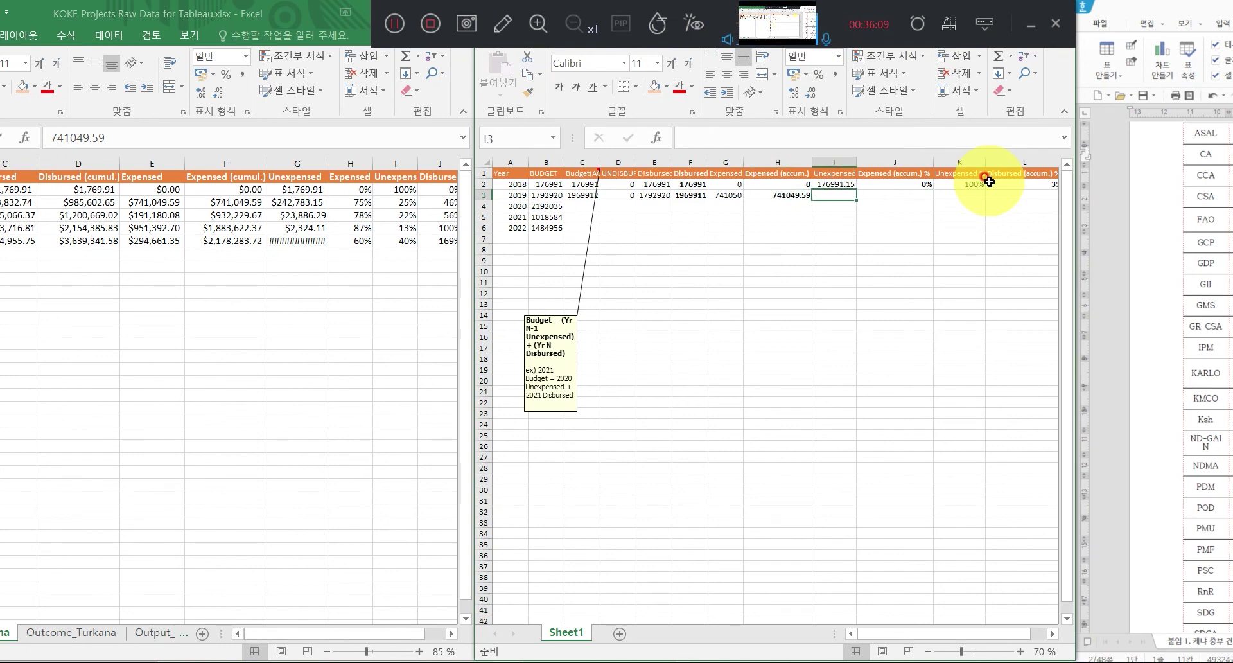
{"action": "key", "text": "Left"}
{"action": "key", "text": "Left"}
{"action": "key", "text": "Left"}
{"action": "key", "text": "Left"}
{"action": "key", "text": "Left"}
{"action": "key", "text": "Left"}
{"action": "key", "text": "Left"}
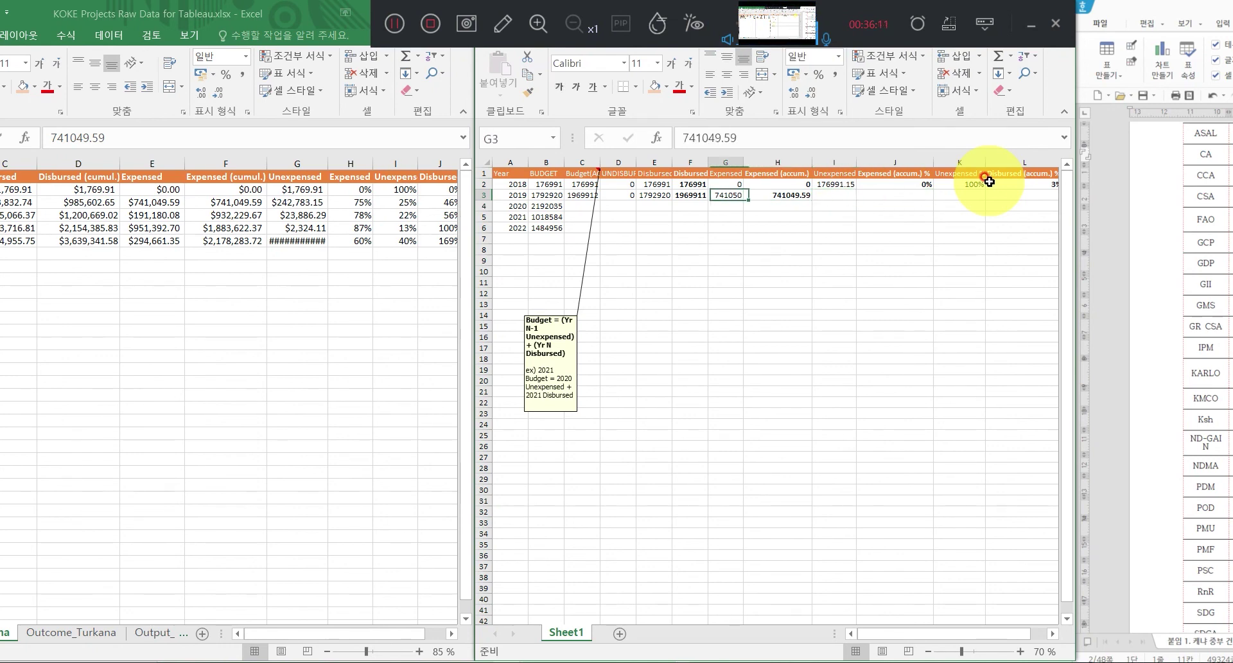
{"action": "key", "text": "Right"}
{"action": "key", "text": "Right"}
{"action": "key", "text": "Right"}
{"action": "key", "text": "Right"}
{"action": "key", "text": "Right"}
{"action": "key", "text": "Right"}
{"action": "key", "text": "Right"}
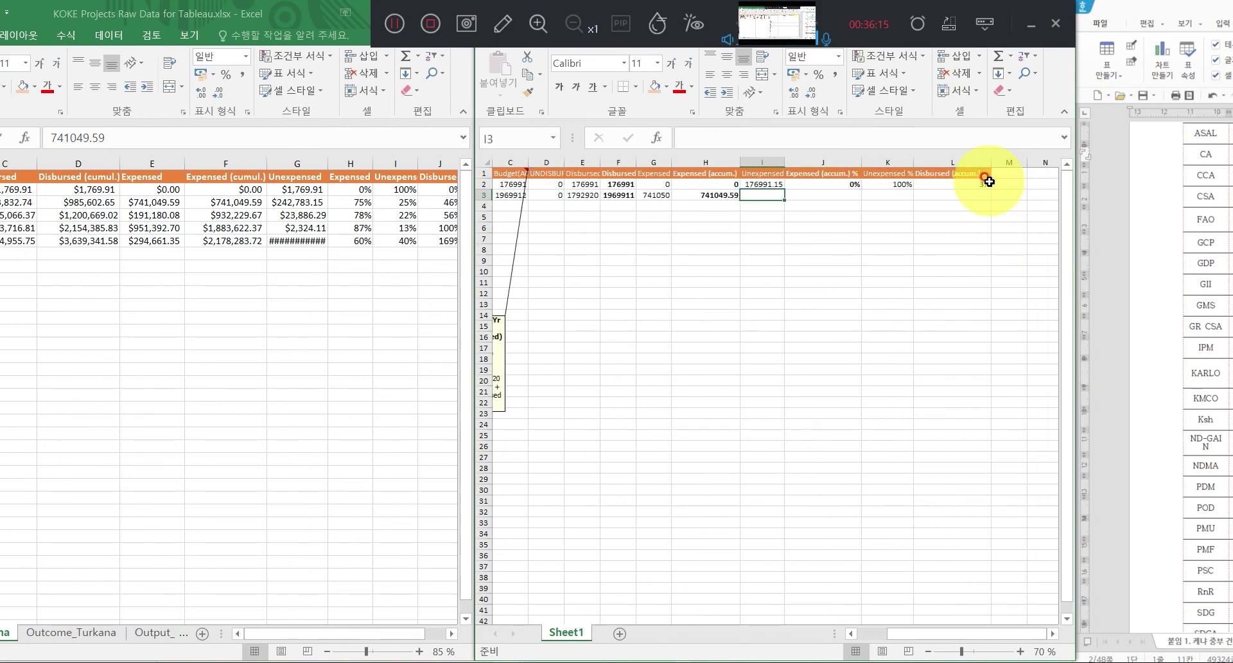
Calculate the 2019 Unexpensed amount in I3 with the formula =c3-h3 and check the stored formula.
{"action": "type", "text": "=c3-"}
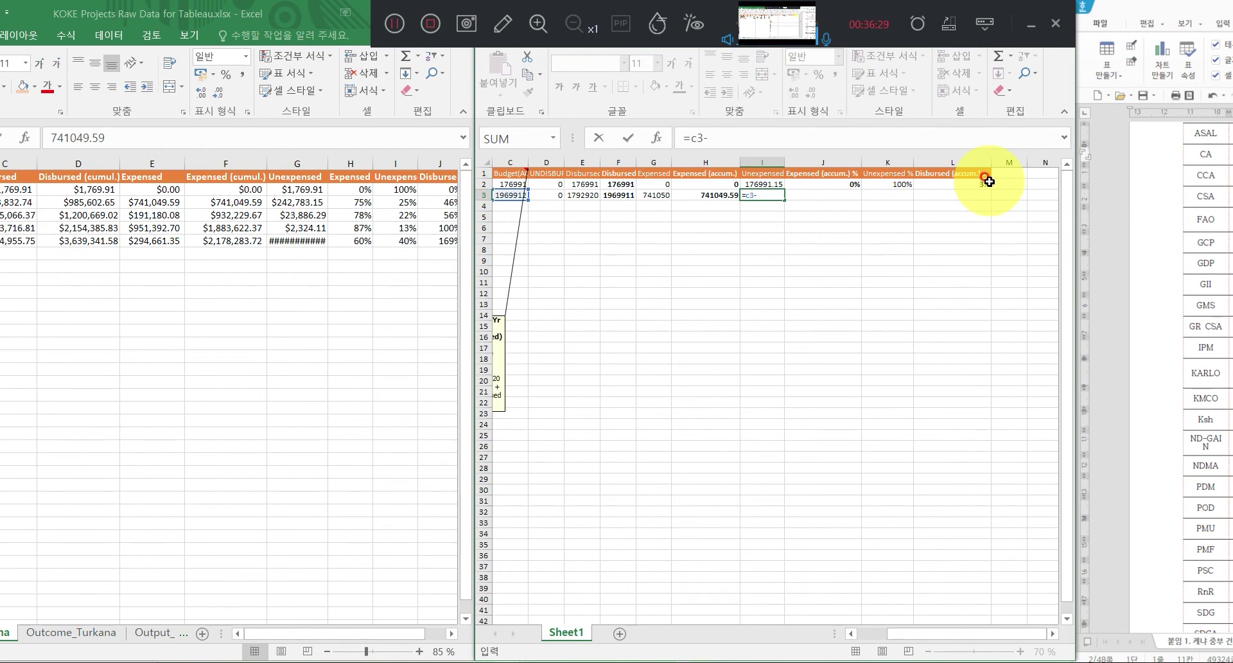
{"action": "type", "text": "h3"}
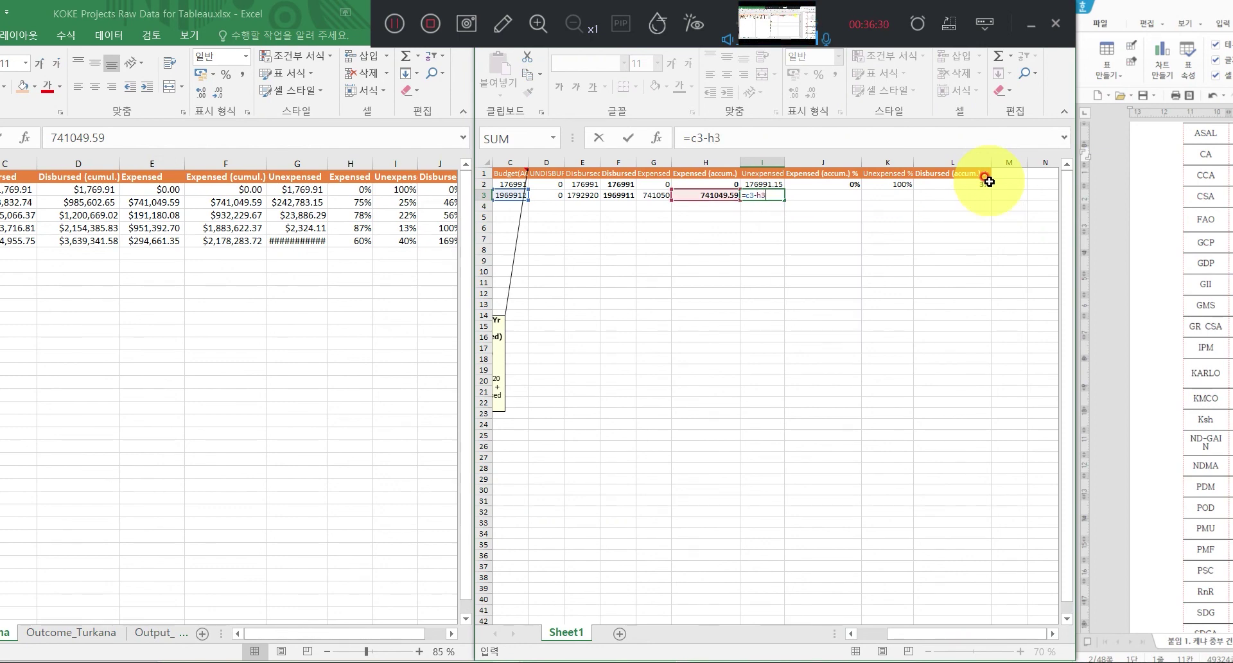
{"action": "key", "text": "Return"}
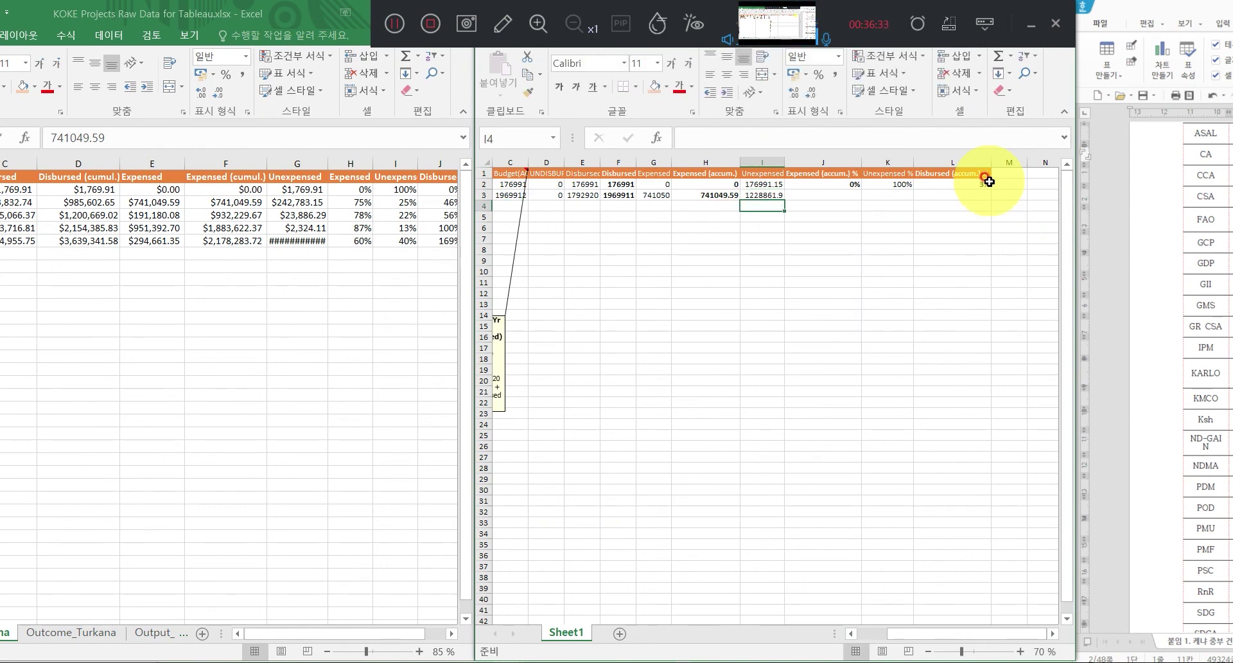
{"action": "key", "text": "Up"}
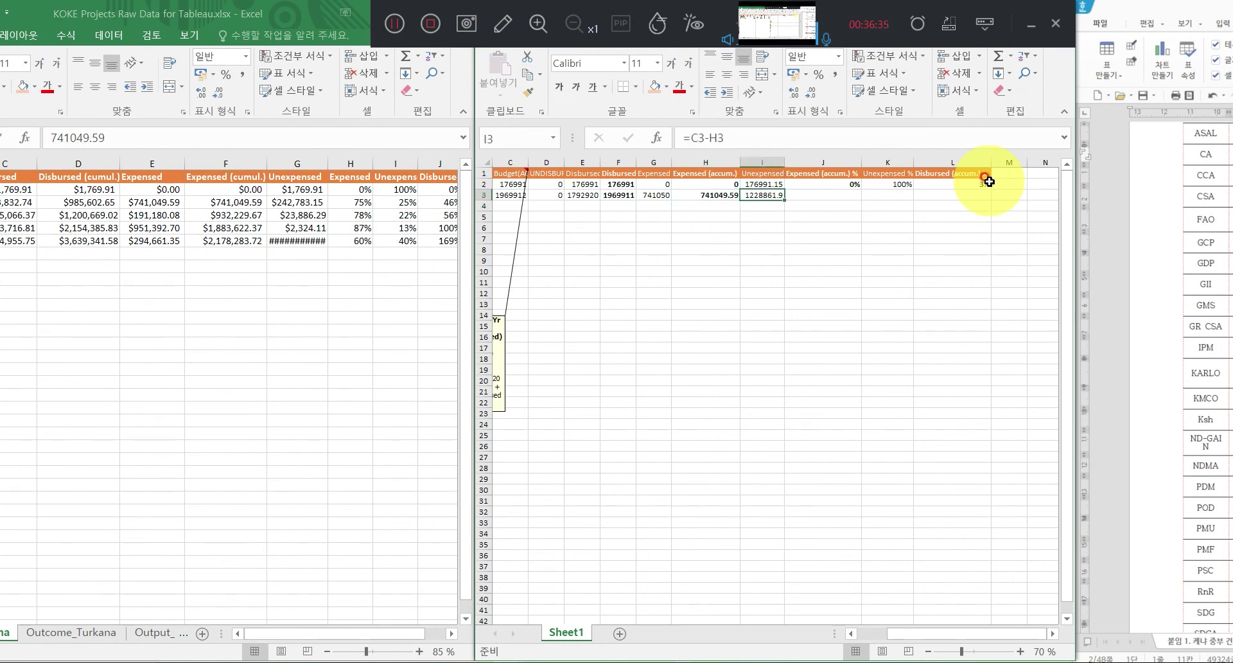
Replace the 2019 Disbursed amount in E3 with 983832.74 from the source workbook.
{"action": "left_click", "coordinate": [394, 23]}
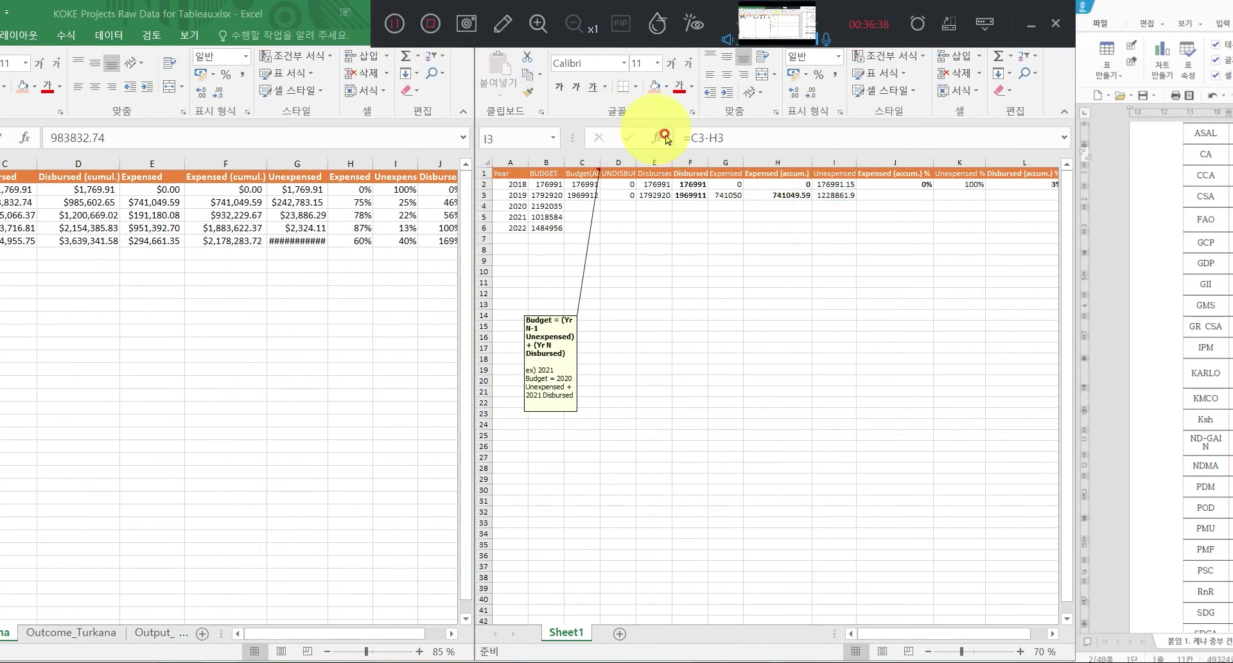
{"action": "left_click", "coordinate": [645, 194]}
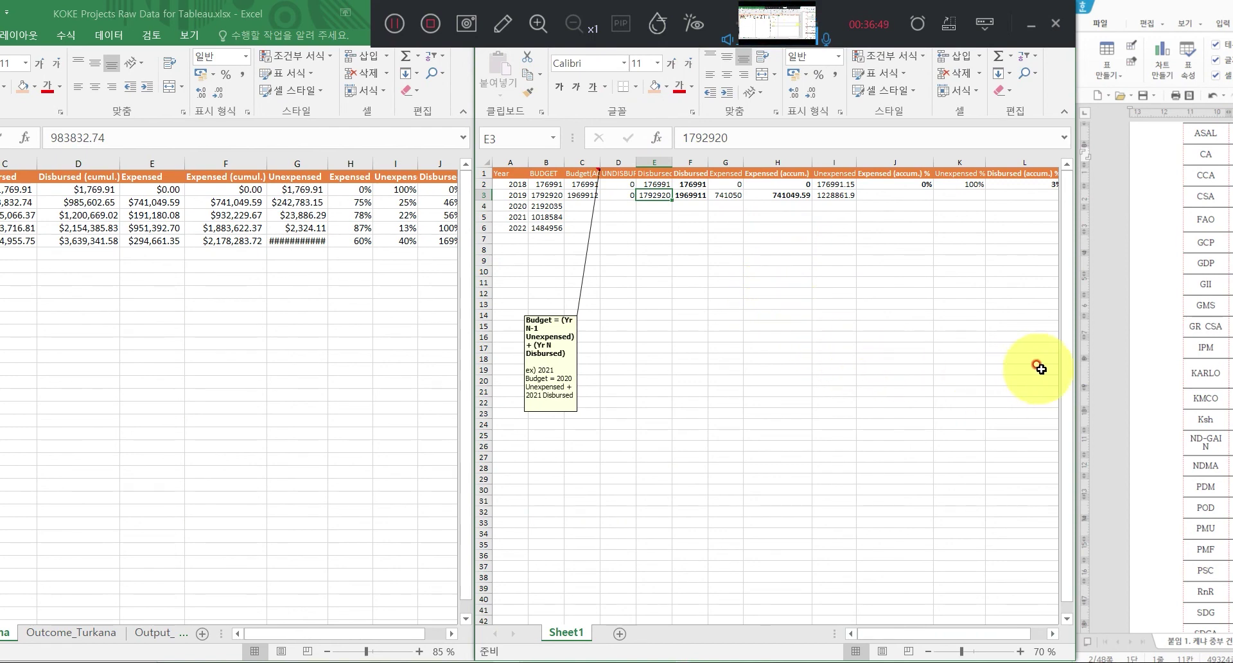
{"action": "type", "text": "985"}
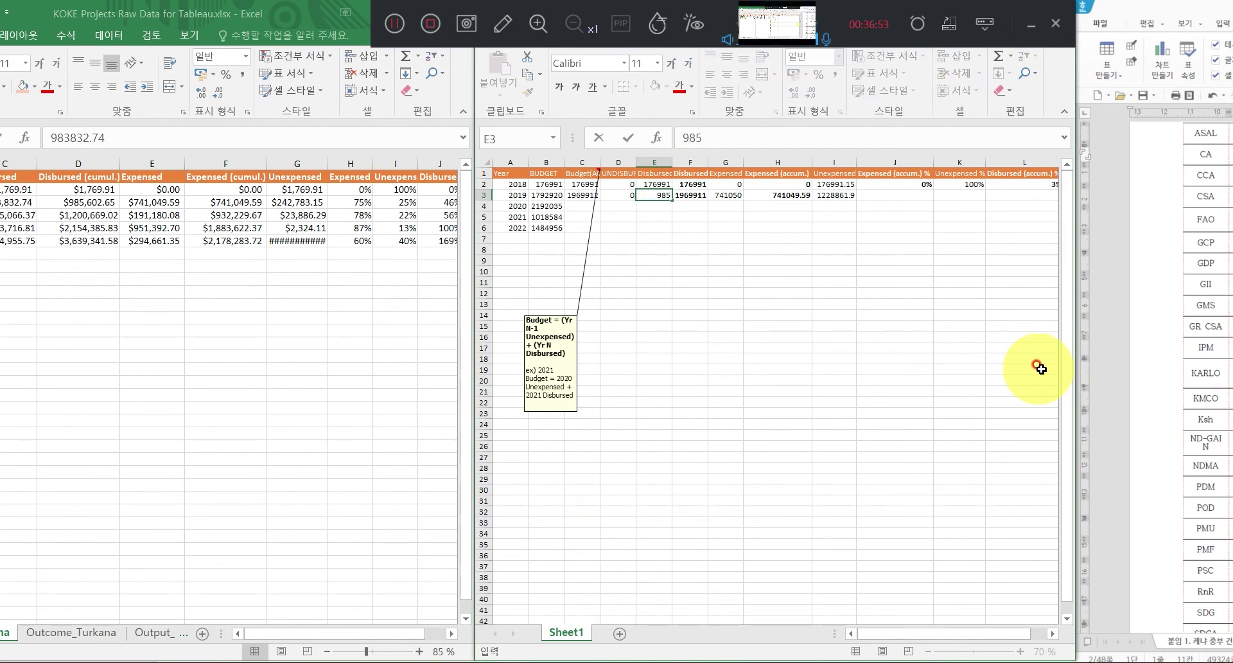
{"action": "type", "text": "602.65"}
{"action": "key", "text": "BackSpace"}
{"action": "key", "text": "BackSpace"}
{"action": "key", "text": "BackSpace"}
{"action": "key", "text": "BackSpace"}
{"action": "type", "text": "3832.74"}
{"action": "key", "text": "Return"}
Compare the 2019 budget in B3 with the source workbook's budget amounts and check the accumulated disbursed formula in F3.
{"action": "key", "text": "Left"}
{"action": "key", "text": "Up"}
{"action": "key", "text": "Left"}
{"action": "key", "text": "Left"}
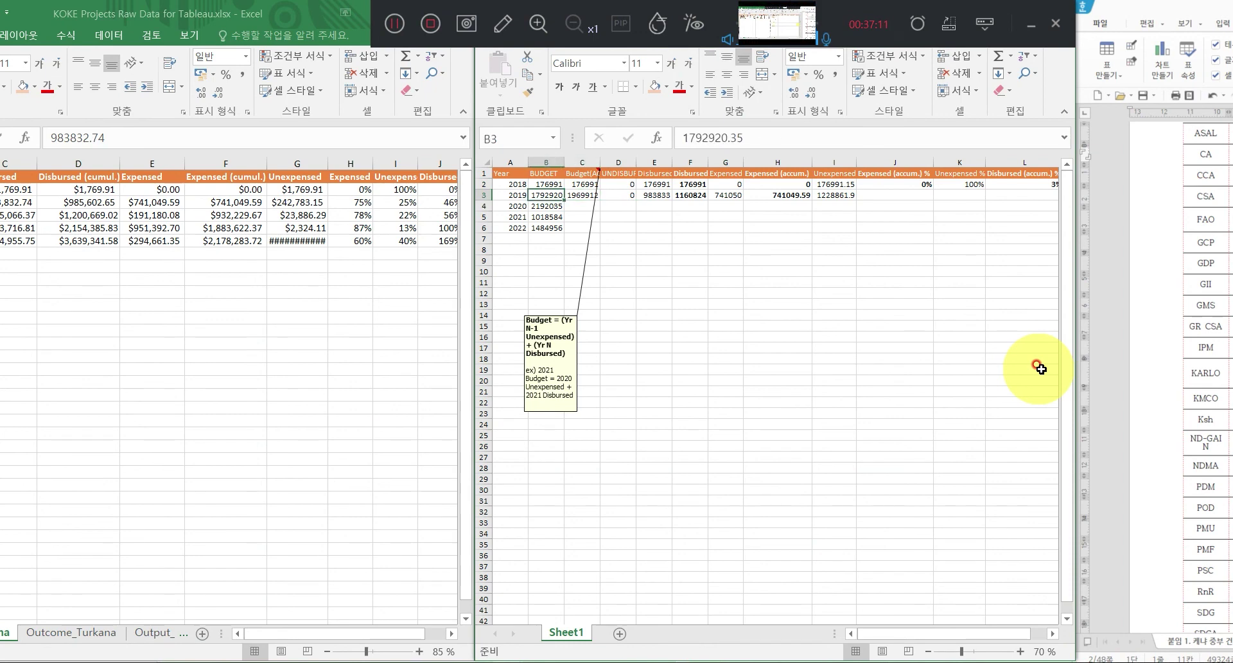
{"action": "key", "text": "Left"}
{"action": "left_click", "coordinate": [0, 189]}
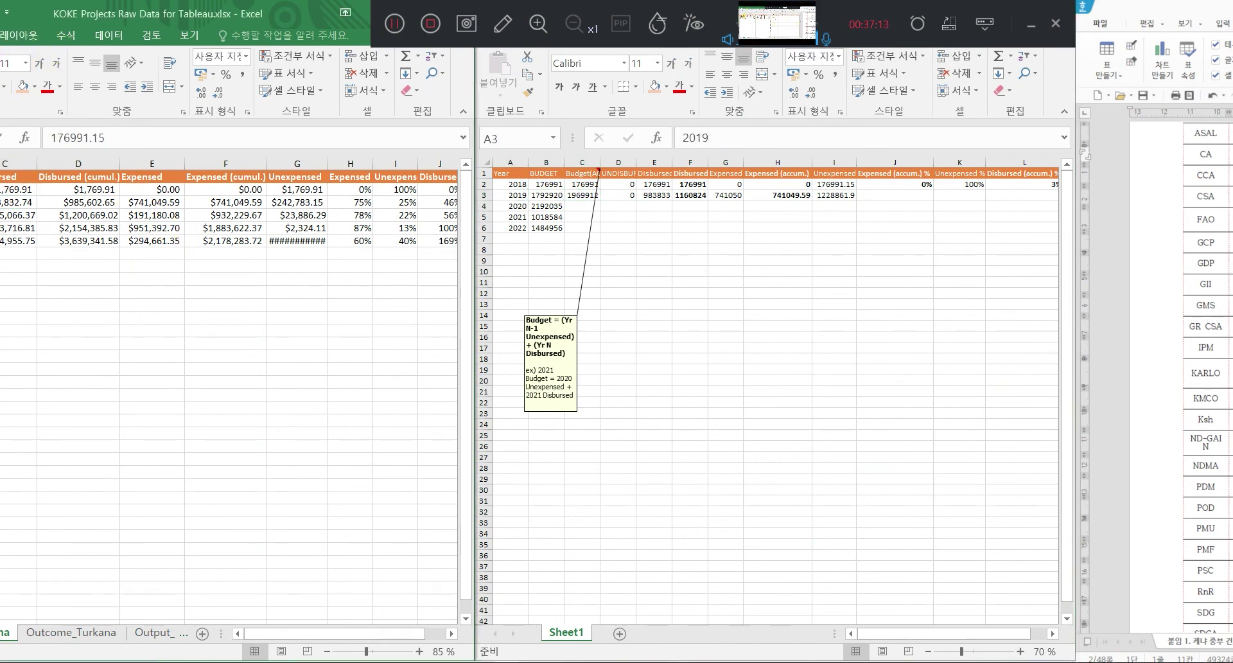
{"action": "left_click", "coordinate": [0, 203]}
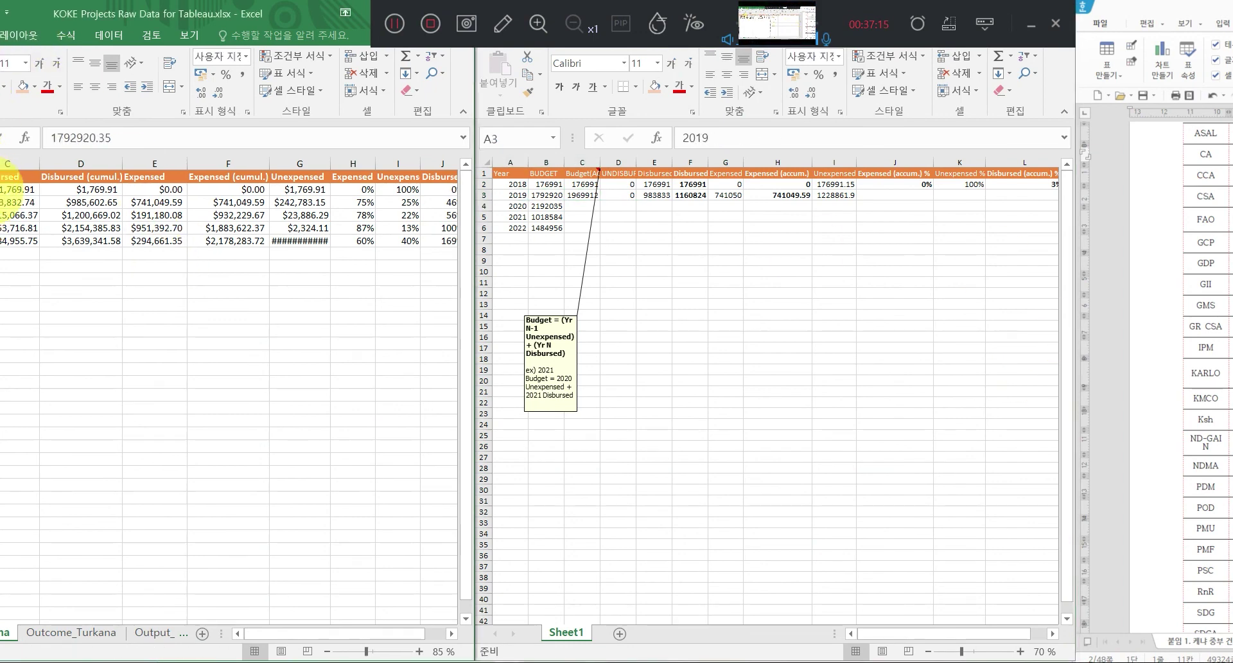
{"action": "left_click", "coordinate": [16, 254]}
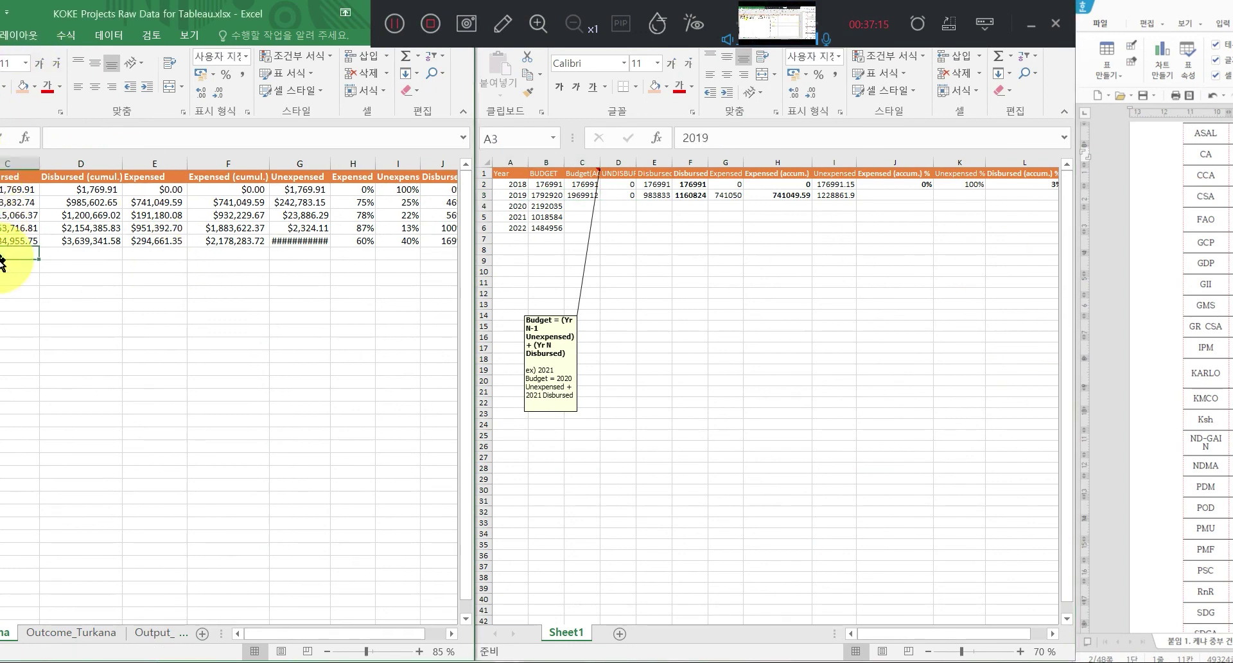
{"action": "left_click", "coordinate": [700, 195]}
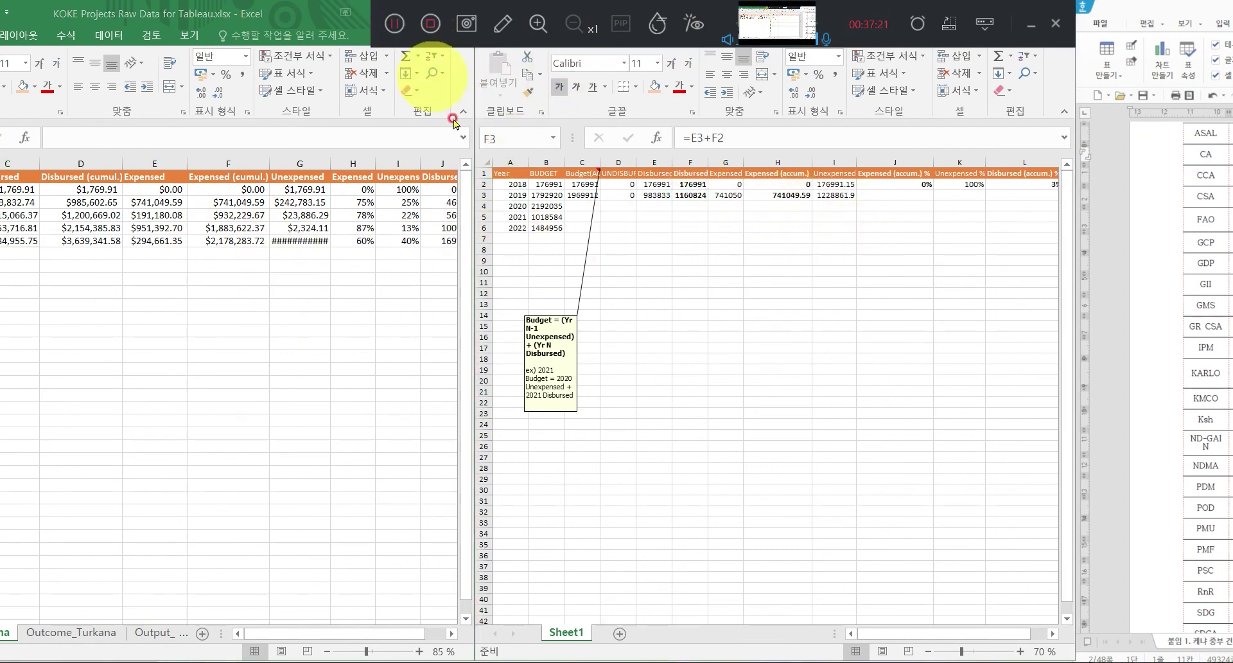
{"action": "left_click", "coordinate": [528, 252]}
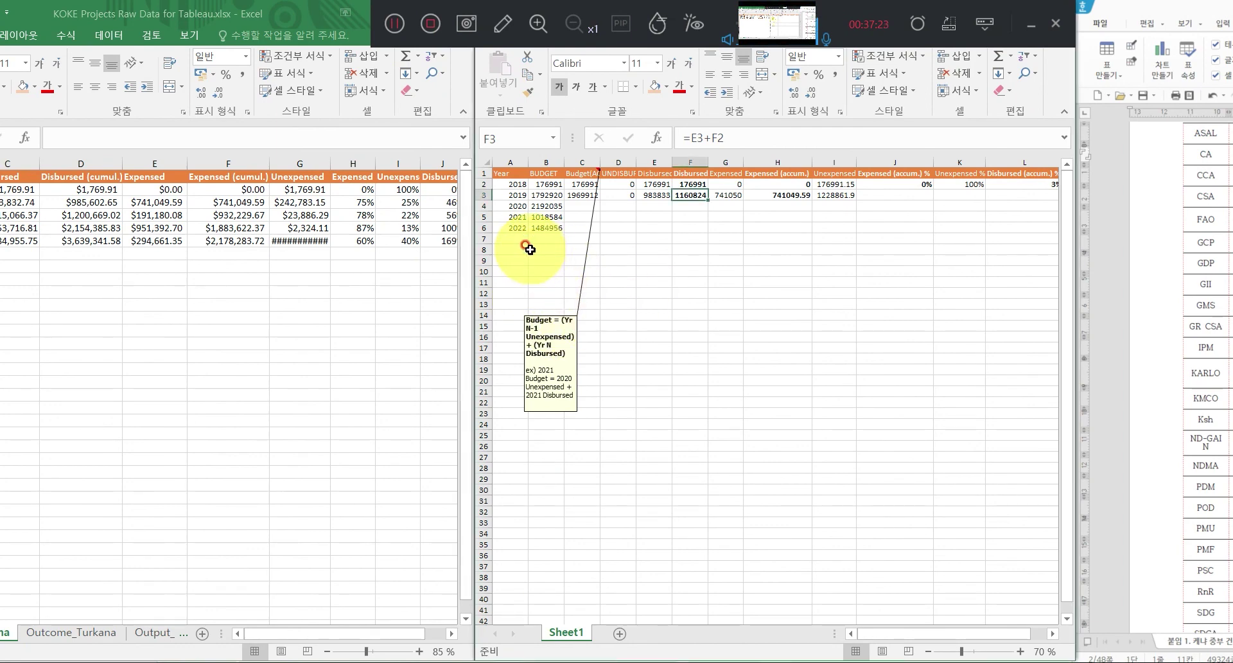
{"action": "left_click", "coordinate": [522, 251]}
{"action": "left_click", "coordinate": [573, 249]}
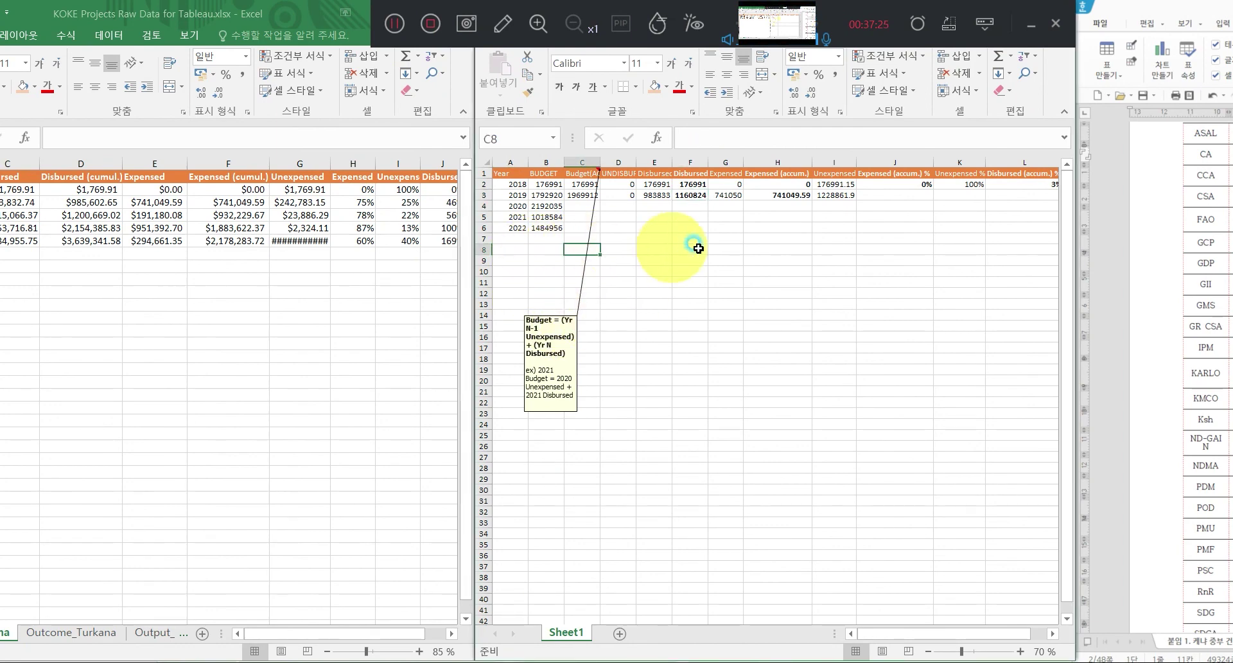
{"action": "left_click", "coordinate": [699, 249]}
{"action": "left_click", "coordinate": [804, 250]}
{"action": "left_click_drag", "start_coordinate": [679, 259], "coordinate": [662, 259]}
{"action": "left_click", "coordinate": [532, 259]}
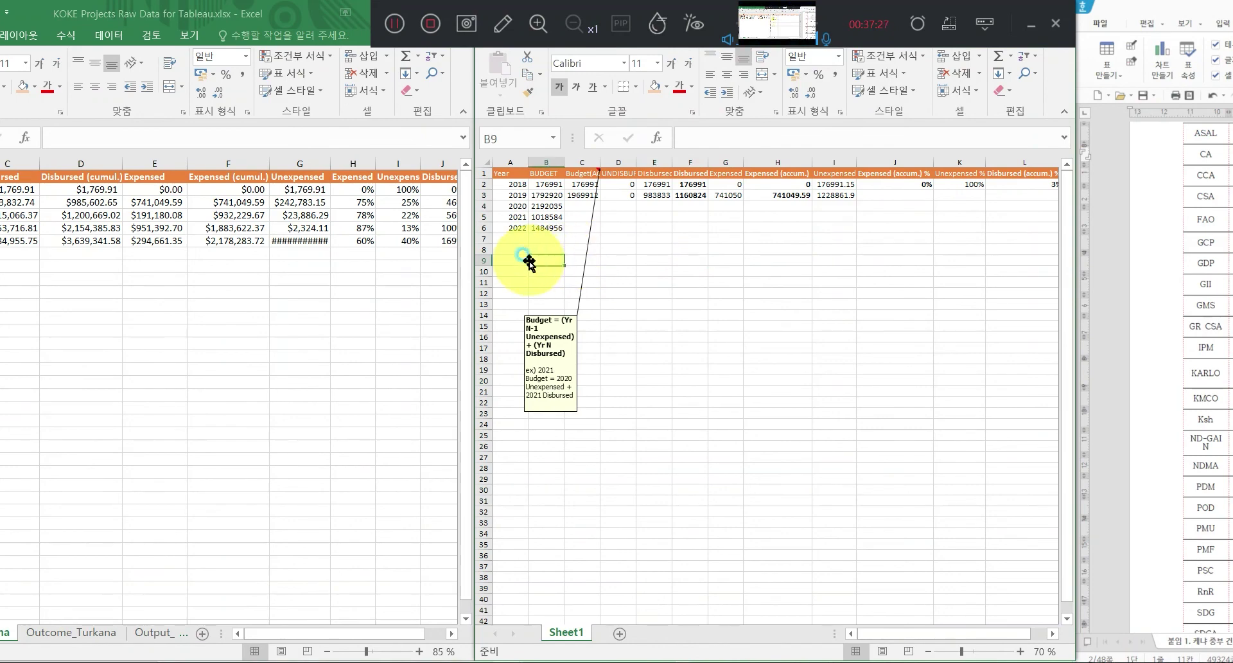
{"action": "left_click", "coordinate": [511, 258]}
{"action": "left_click_drag", "start_coordinate": [512, 261], "coordinate": [512, 272]}
{"action": "left_click", "coordinate": [502, 306]}
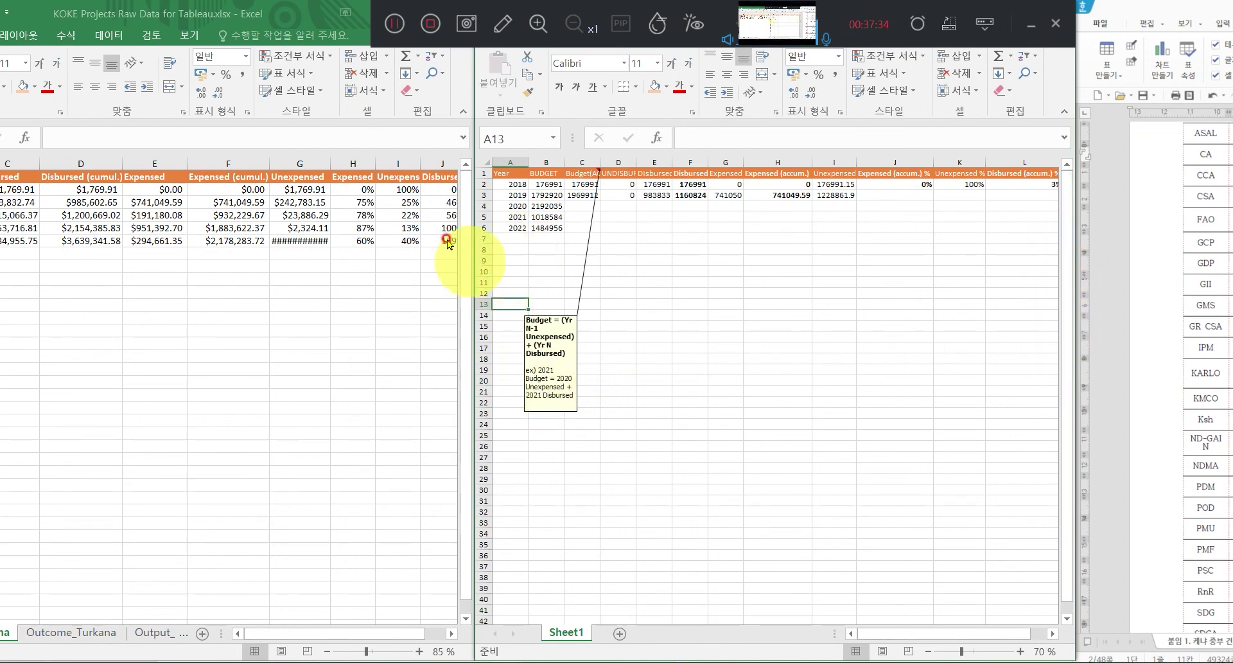
{"action": "left_click", "coordinate": [395, 31]}
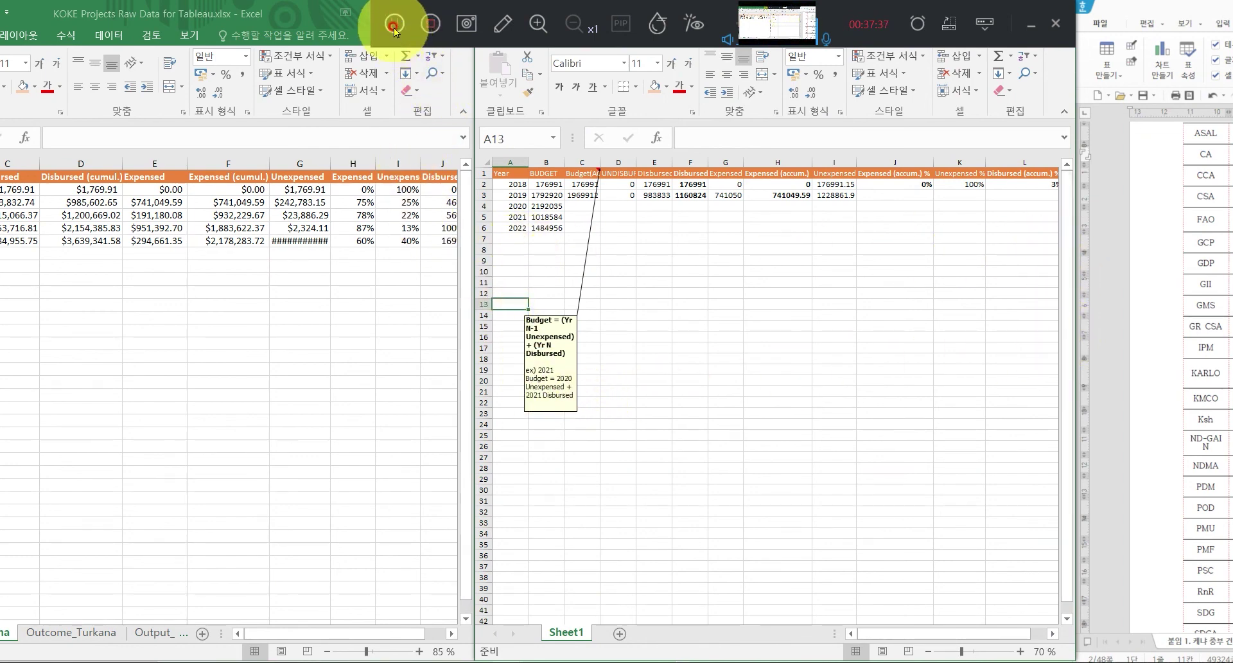
{"action": "left_click", "coordinate": [394, 31]}
Examine the 2019 cells in row 3 and the 2018 formulas in row 2, from Disbursed (accum.) % back to Year.
{"action": "left_click", "coordinate": [510, 173]}
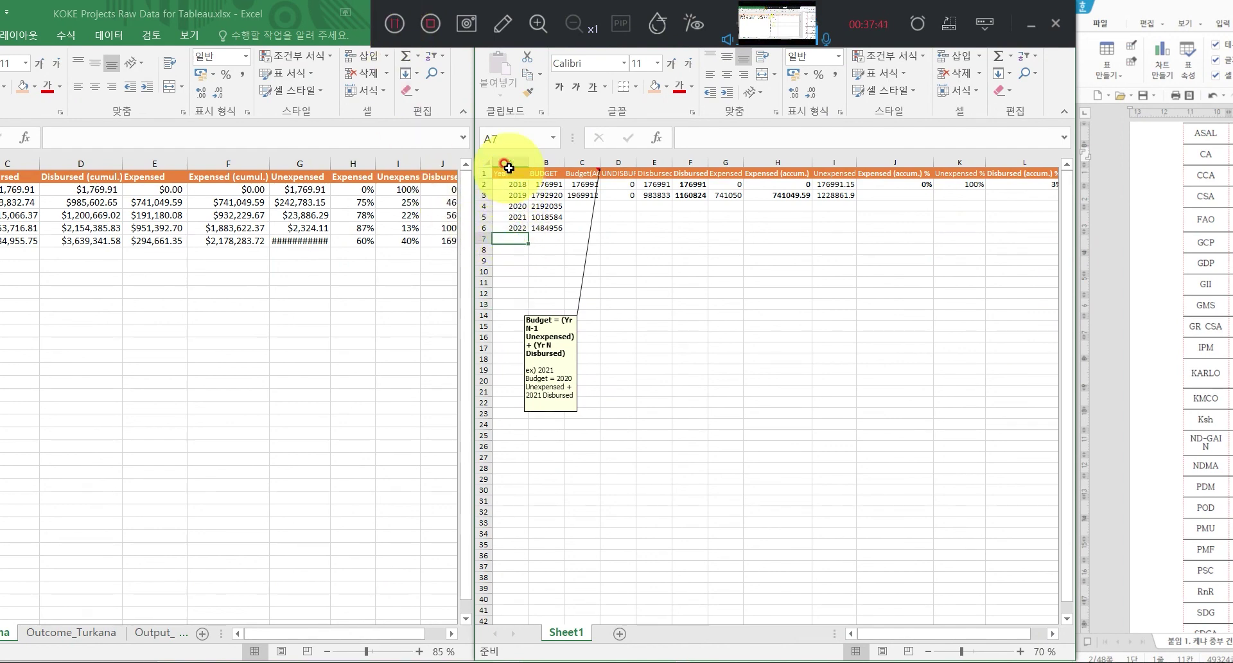
{"action": "left_click", "coordinate": [514, 194]}
{"action": "left_click", "coordinate": [763, 191]}
{"action": "left_click", "coordinate": [973, 193]}
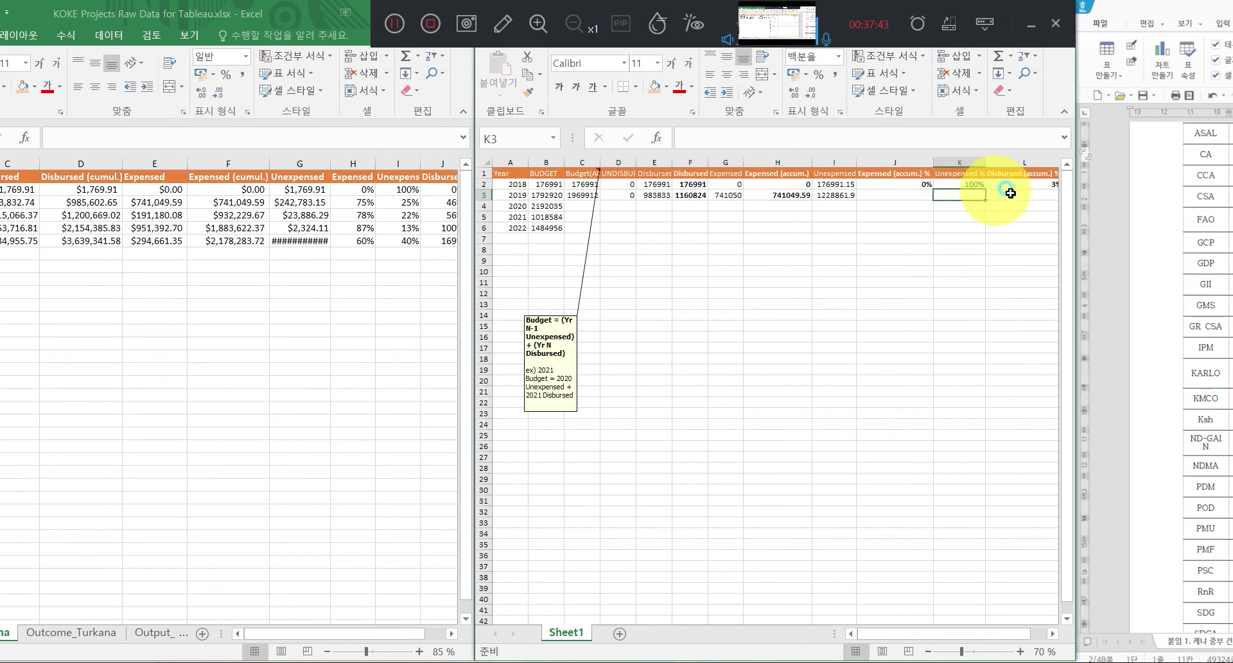
{"action": "left_click", "coordinate": [1022, 194]}
{"action": "left_click", "coordinate": [1027, 182]}
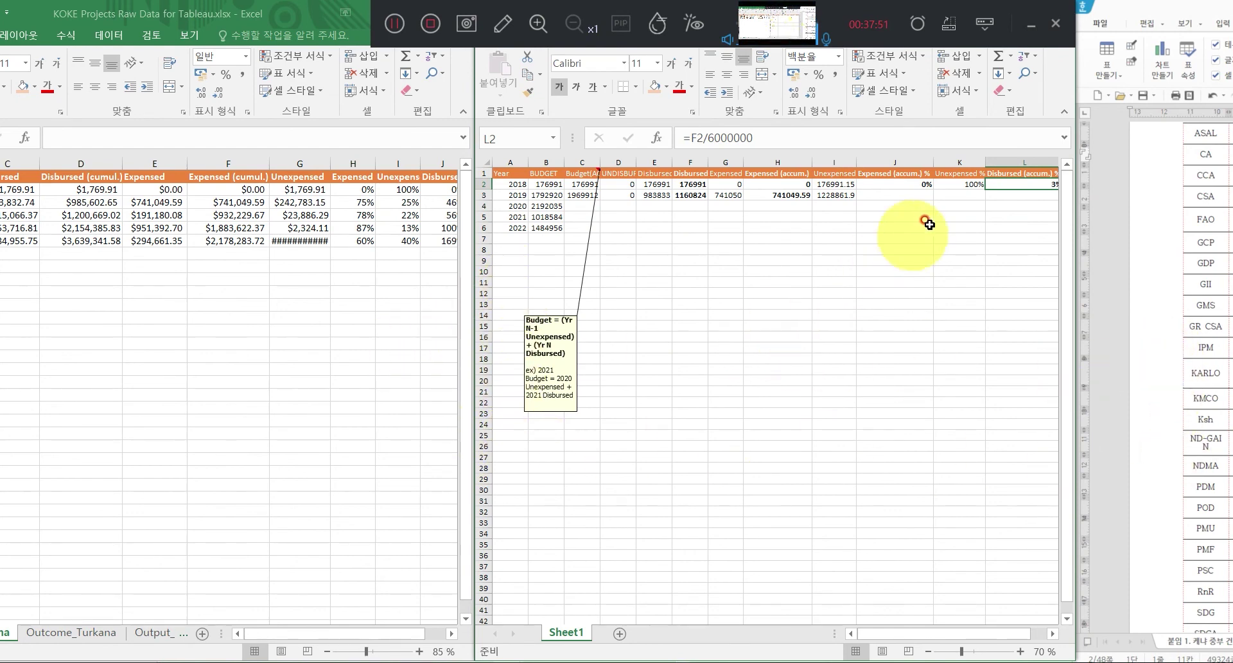
{"action": "left_click", "coordinate": [964, 173]}
{"action": "left_click", "coordinate": [844, 182]}
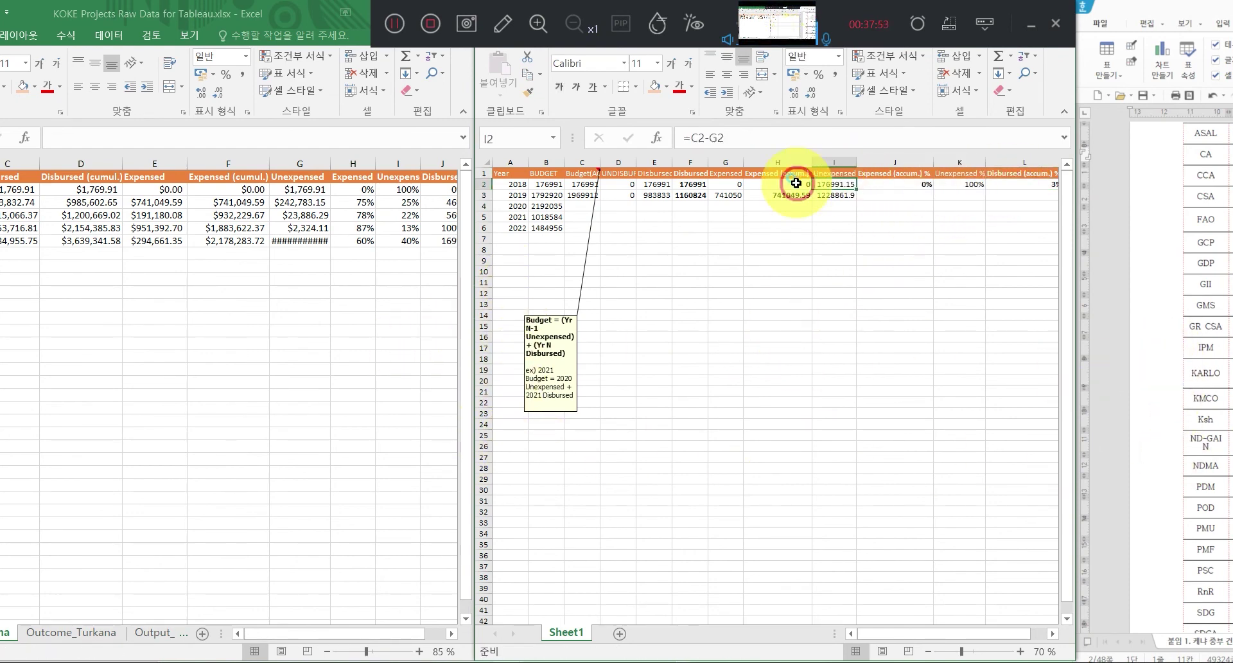
{"action": "left_click", "coordinate": [796, 184]}
{"action": "left_click", "coordinate": [727, 186]}
{"action": "left_click", "coordinate": [687, 186]}
{"action": "left_click", "coordinate": [641, 188]}
{"action": "left_click", "coordinate": [617, 185]}
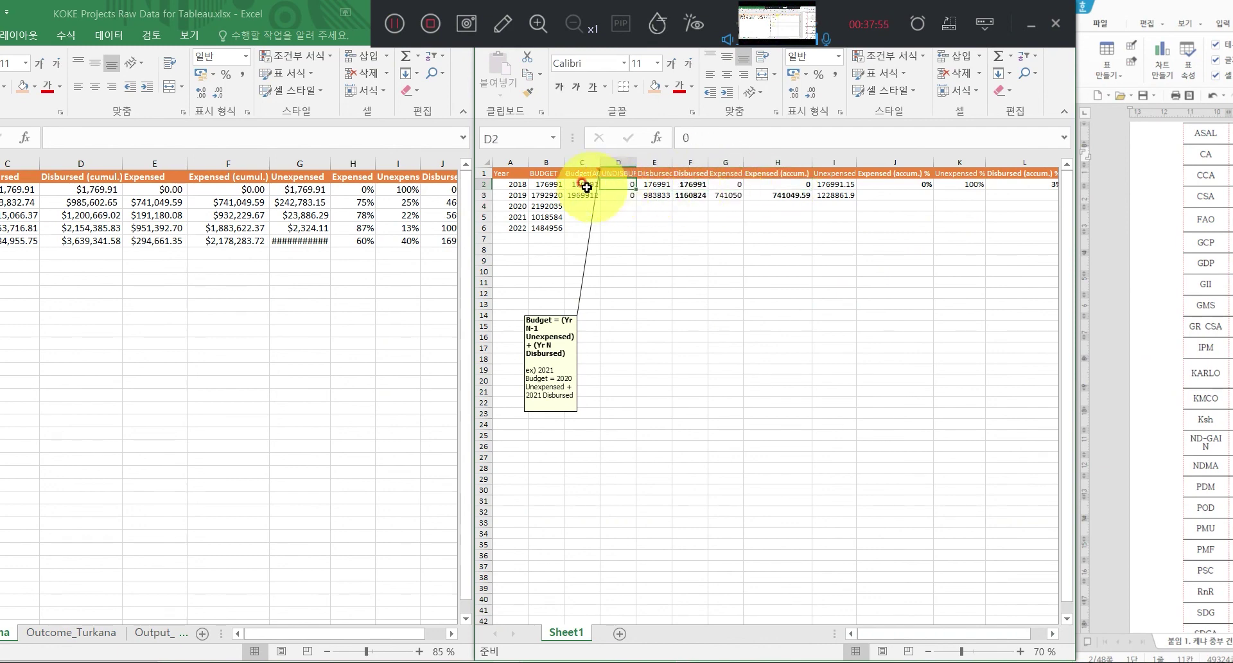
{"action": "left_click", "coordinate": [582, 186]}
{"action": "left_click", "coordinate": [541, 187]}
{"action": "left_click", "coordinate": [511, 184]}
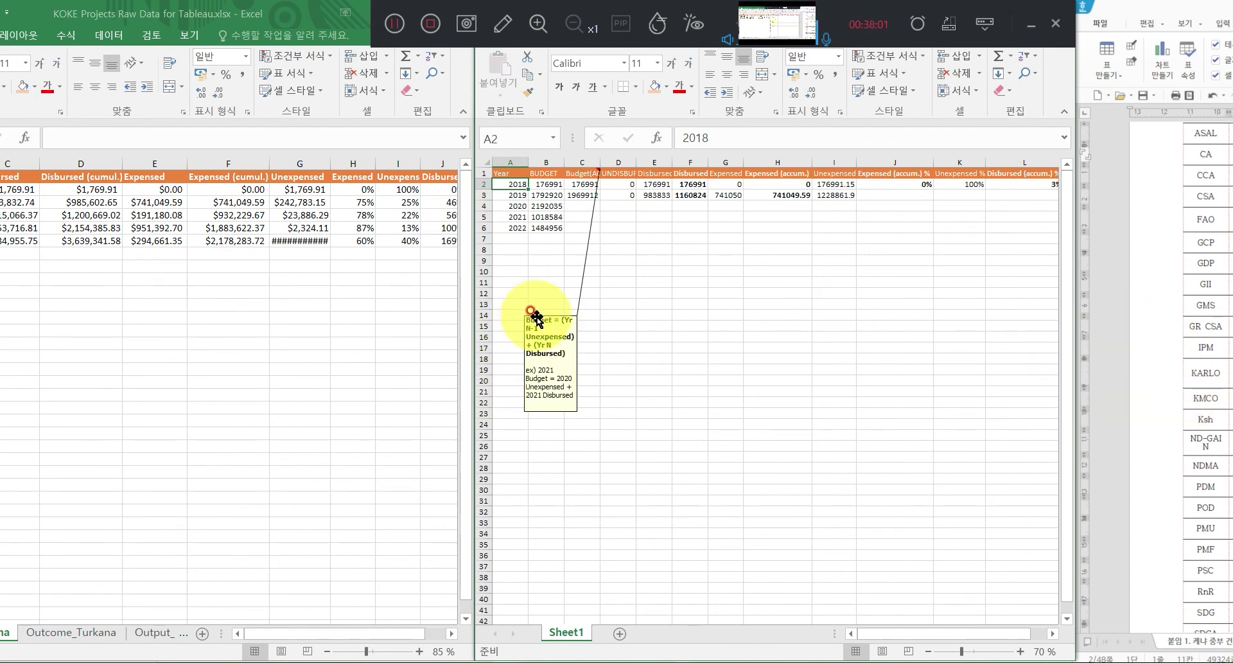
Move the budget formula comment closer to the table, just beneath the 2022 row.
{"action": "left_click_drag", "start_coordinate": [529, 315], "coordinate": [522, 253]}
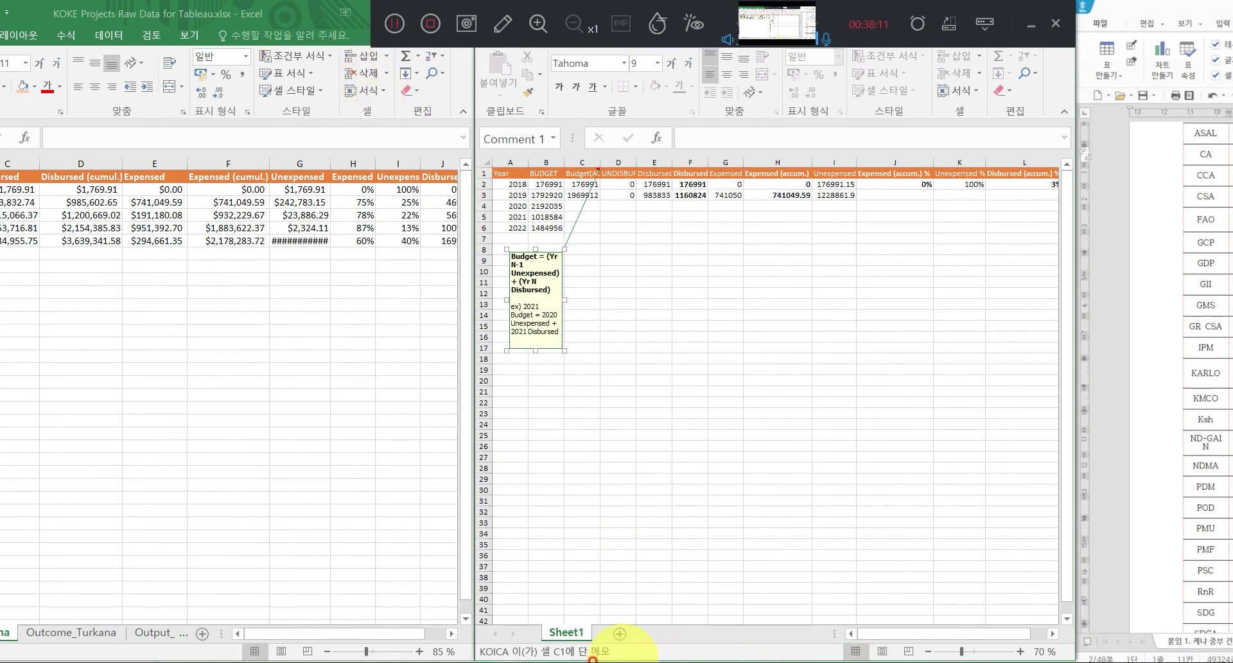
Switch the source workbook to the Output_Turkana sheet.
{"action": "left_click", "coordinate": [169, 635]}
{"action": "left_click", "coordinate": [168, 633]}
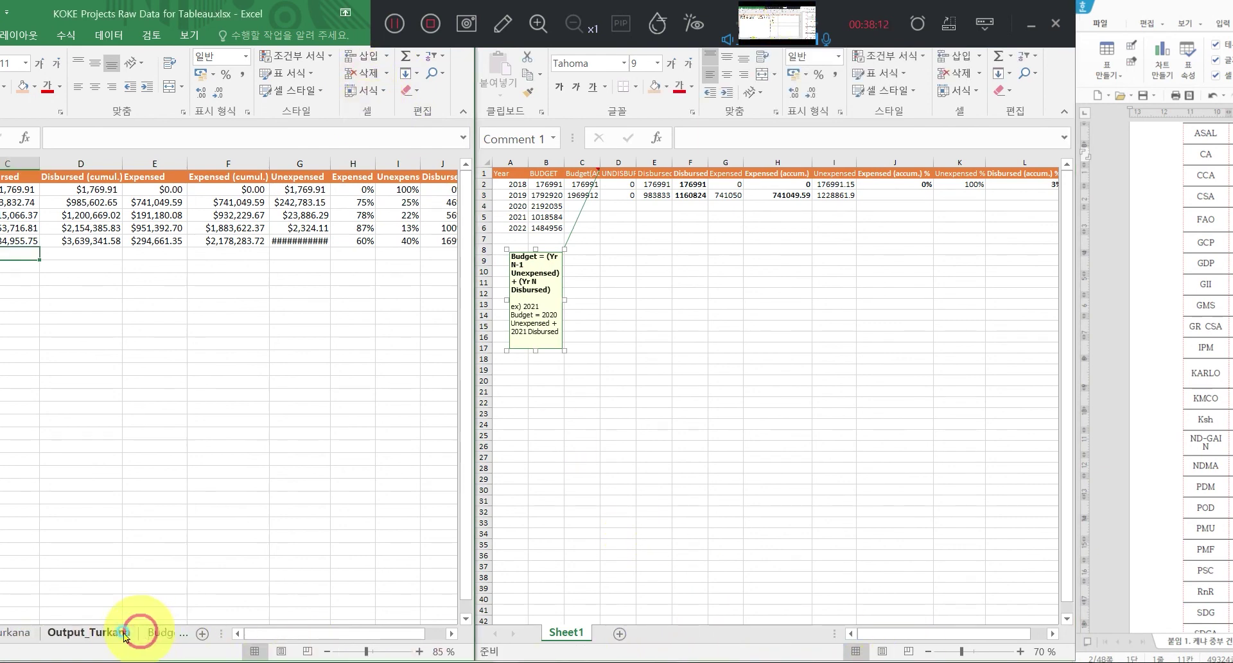